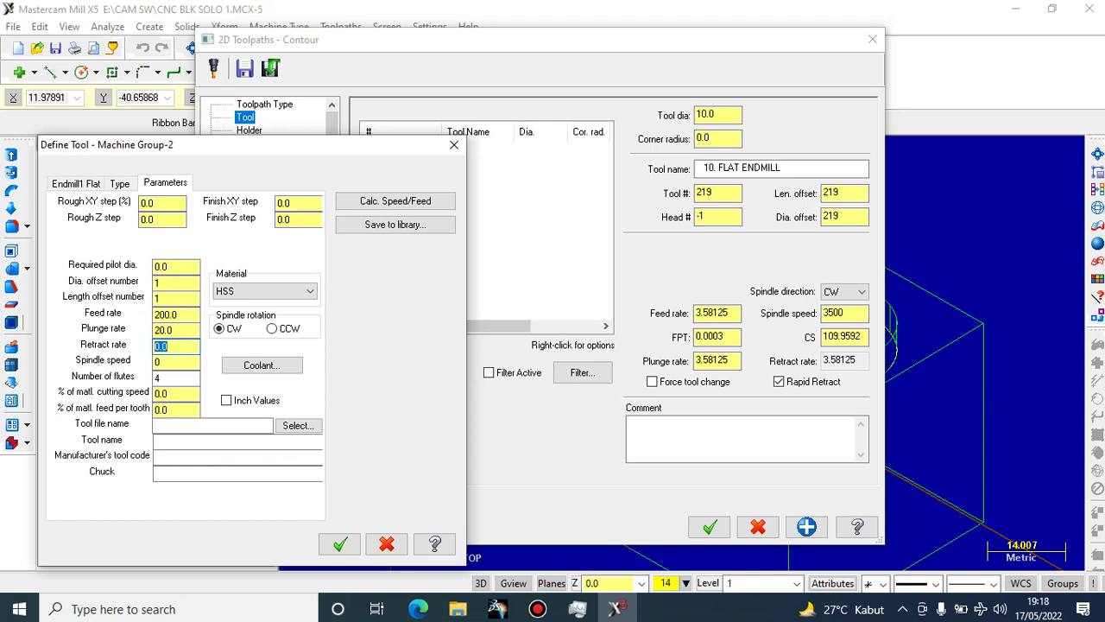
Set the 10 mm flat endmill's retract rate to 800 and spindle speed to 1200, and accept the tool definition
text(800)
key(Tab)
text(1200)
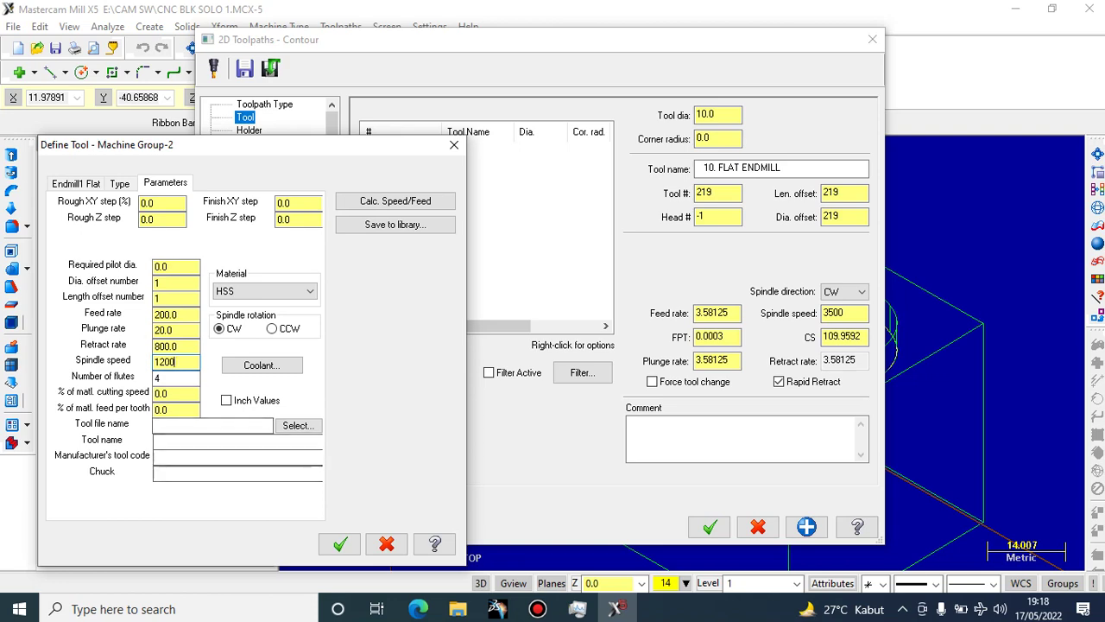
click(339, 543)
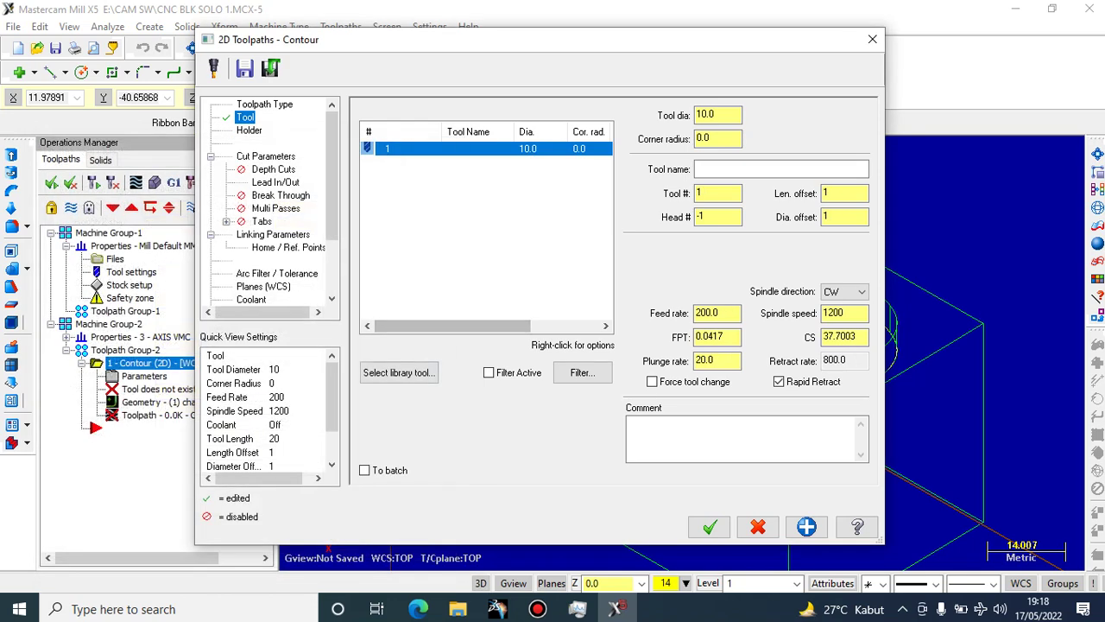
Set the contour's cutter compensation direction to Right in the cut parameters
click(266, 156)
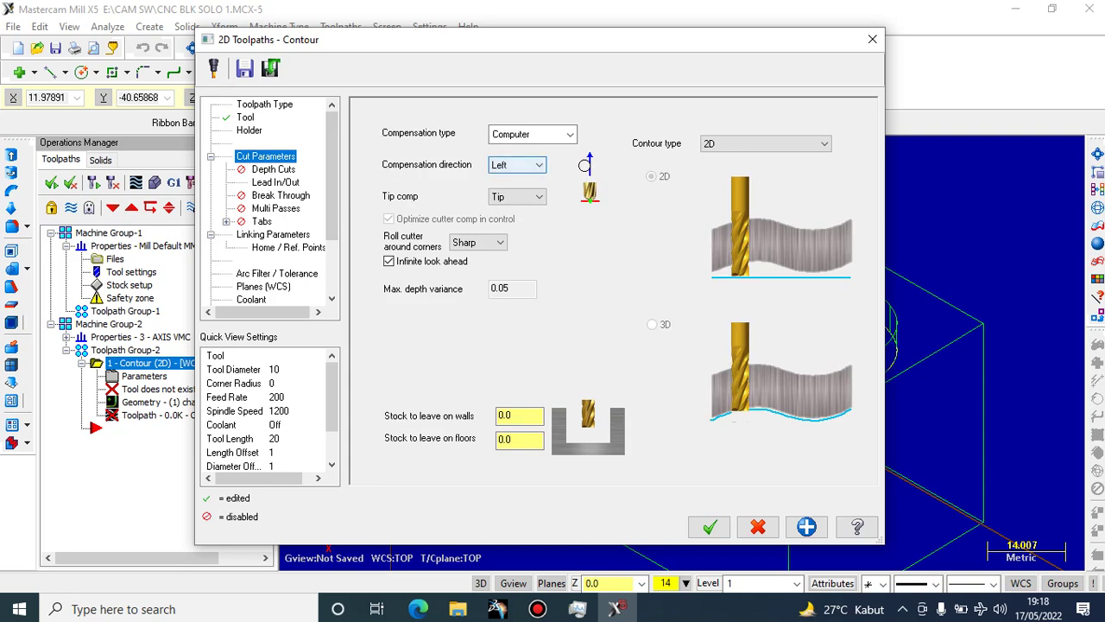
drag(649, 49, 45, 21)
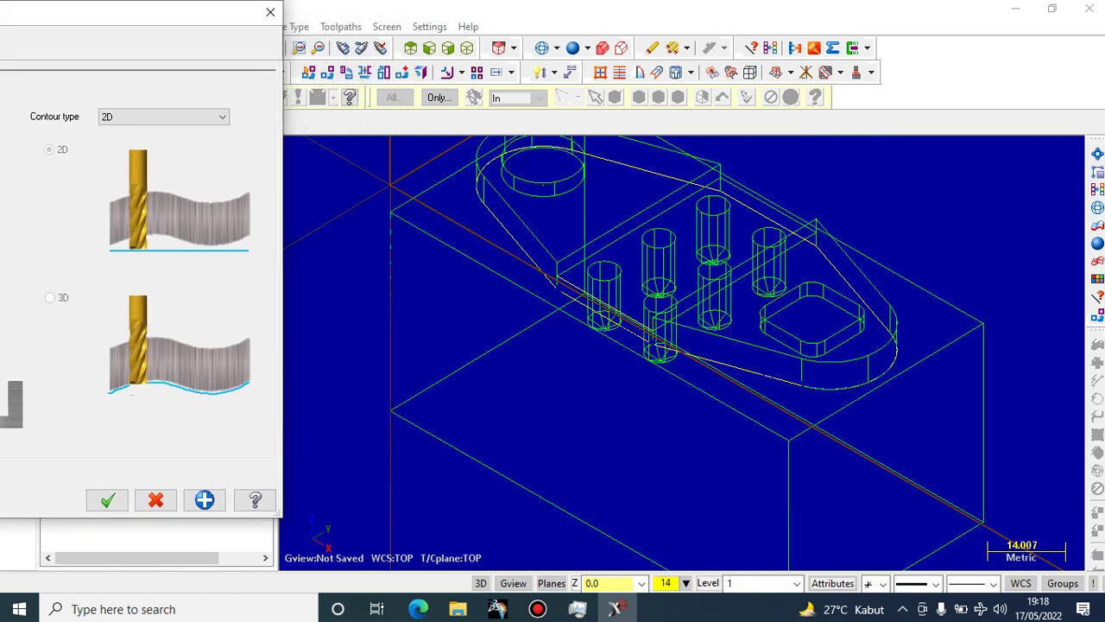
drag(159, 13, 309, 55)
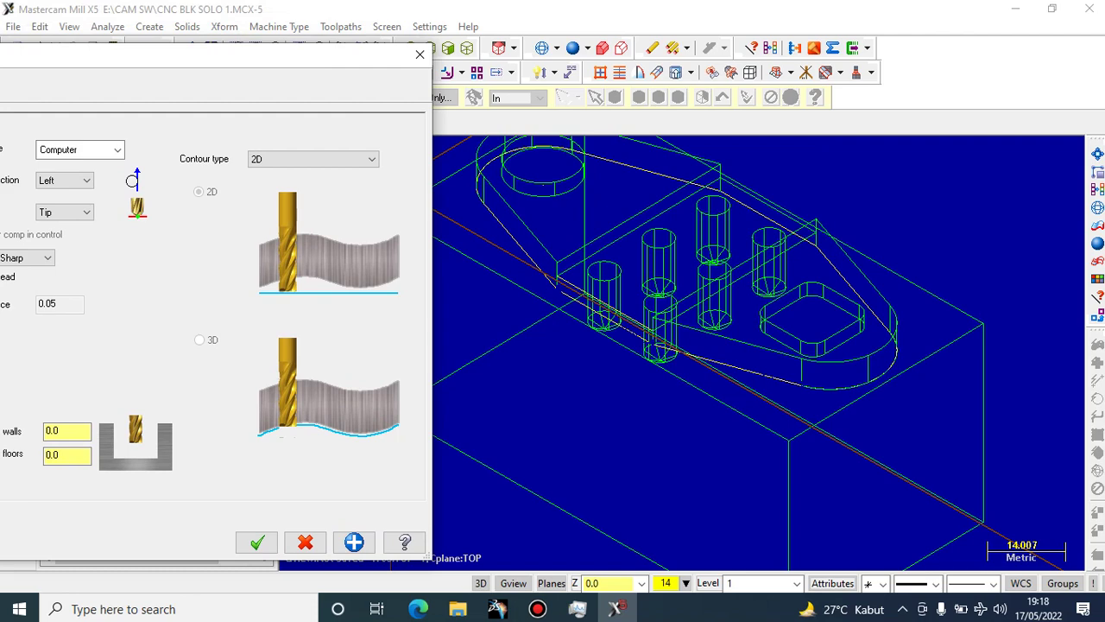
drag(339, 55, 599, 85)
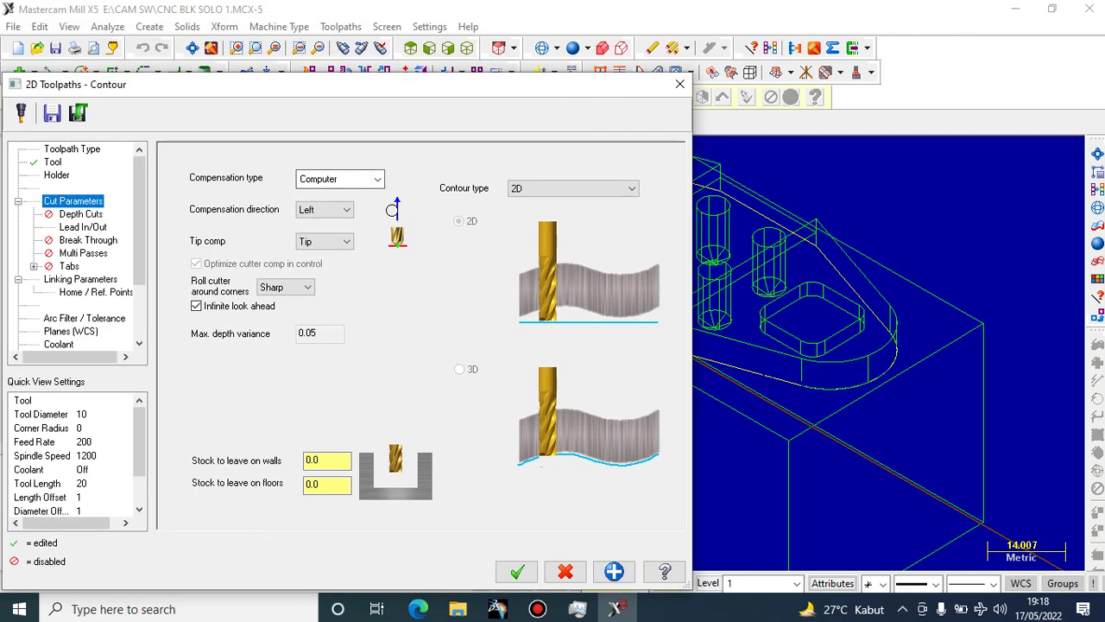
click(324, 209)
click(309, 237)
drag(425, 92, 522, 88)
Enable depth cuts for the contour with a finish step of 0 and a max rough step of 1
click(179, 211)
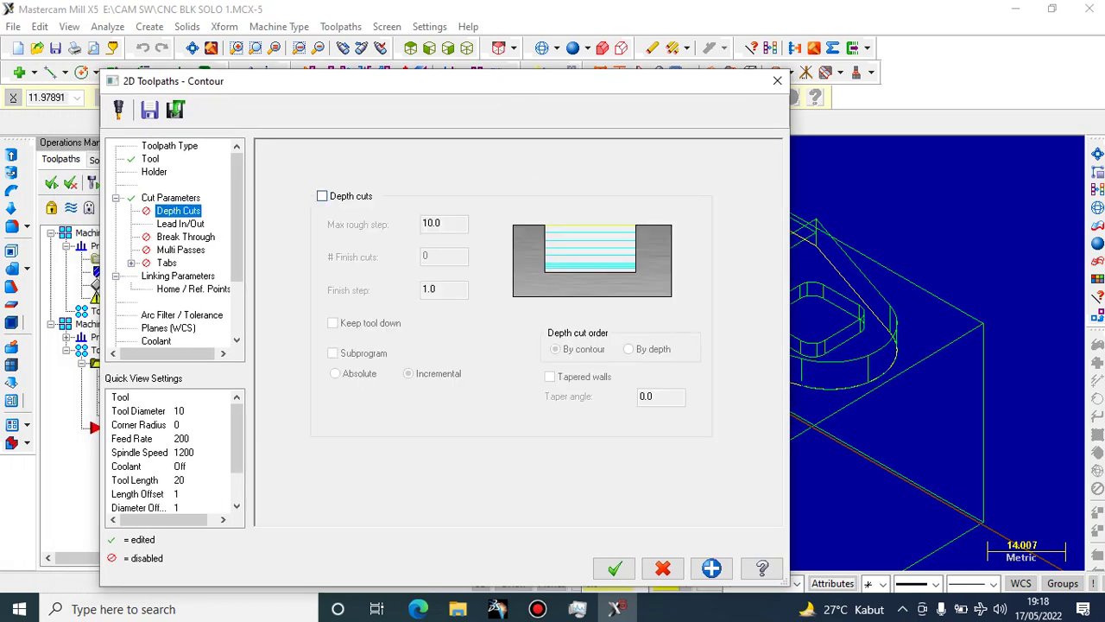
click(322, 196)
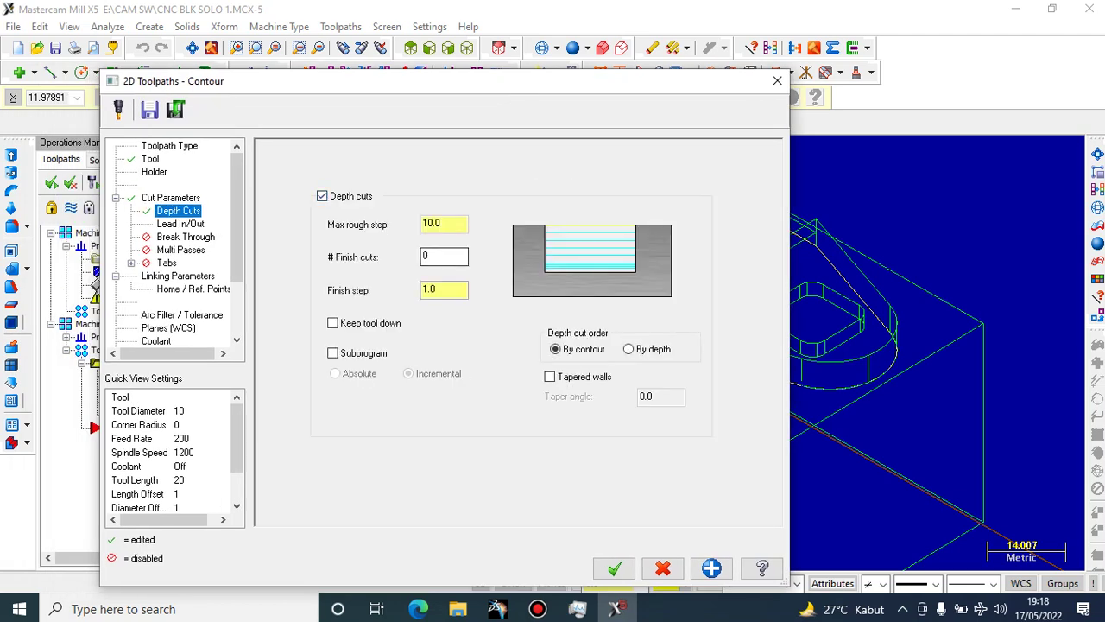
drag(443, 290, 420, 290)
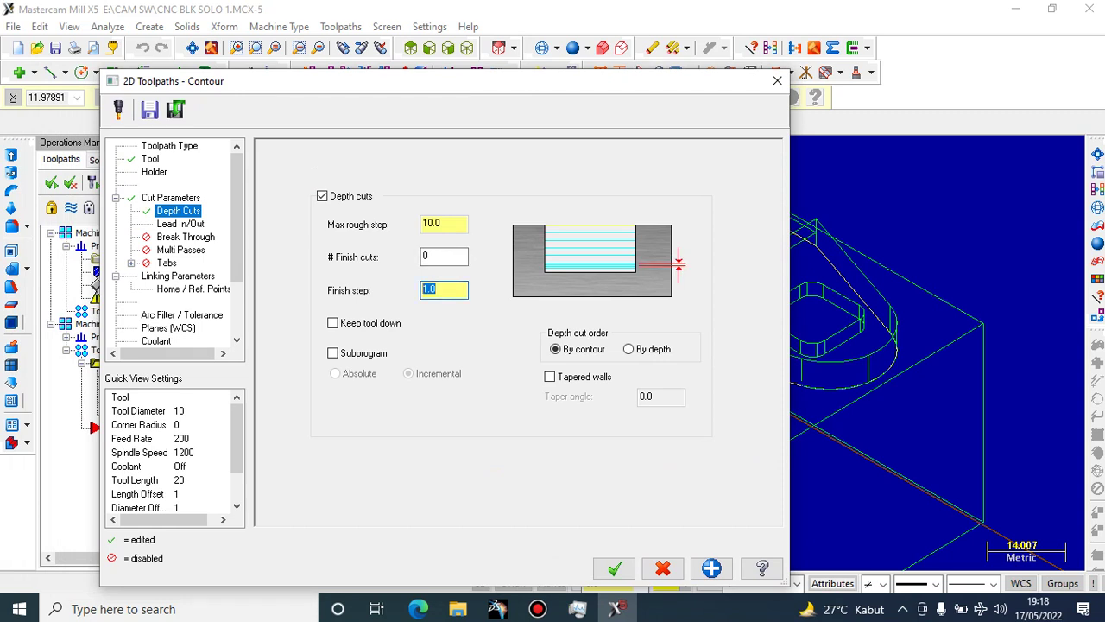
text(0)
key(shift+Tab)
key(shift+Tab)
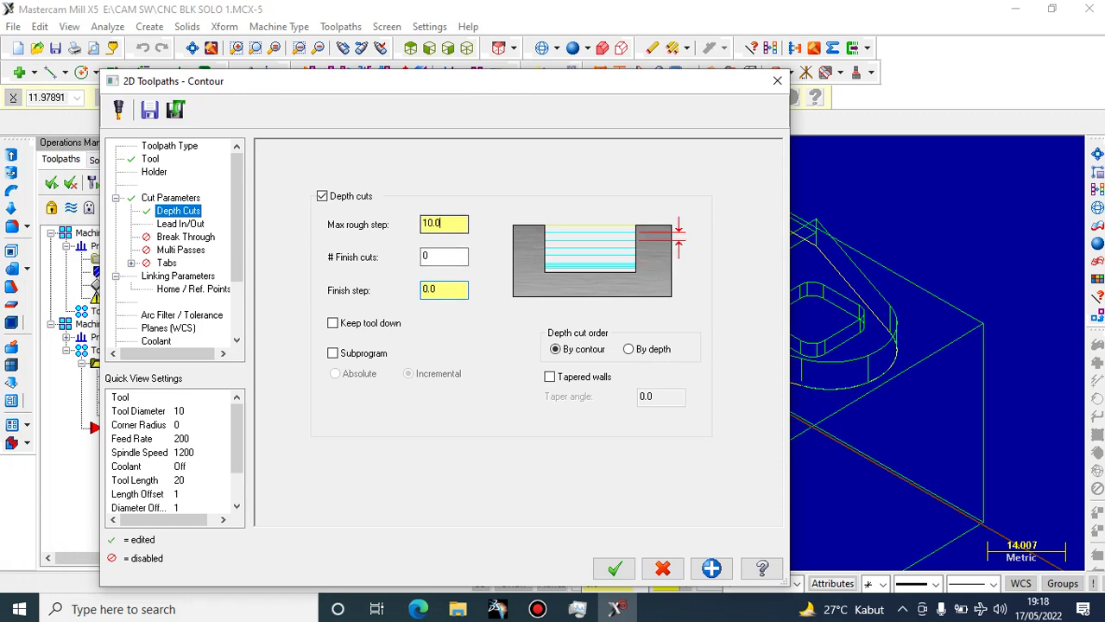
text(1)
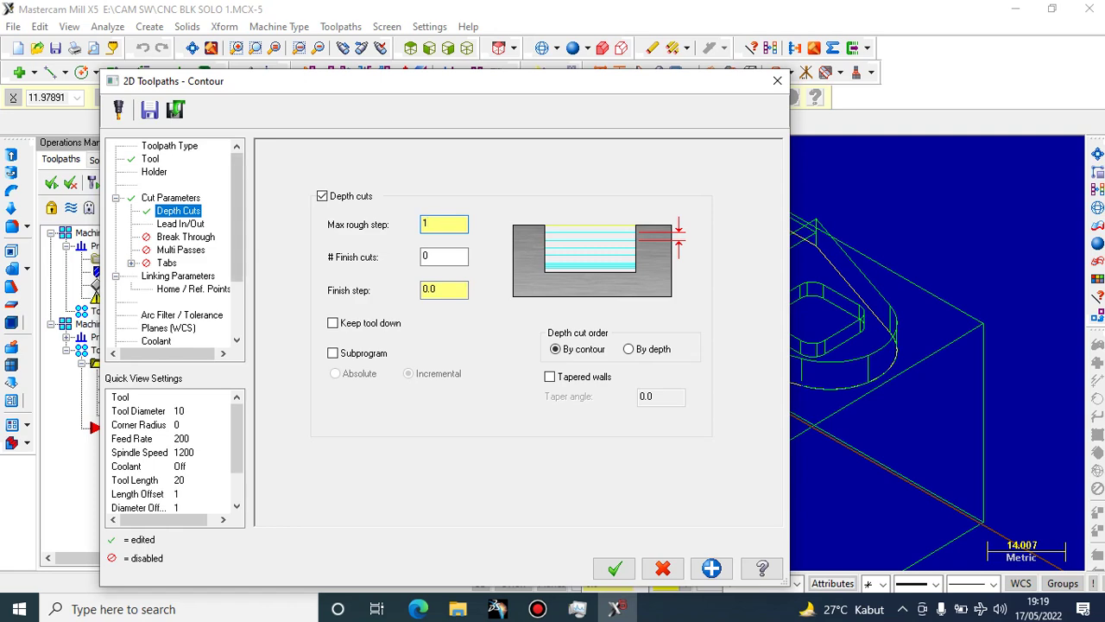
Set the contour's linking depth to -6 absolute and generate the toolpath
click(180, 224)
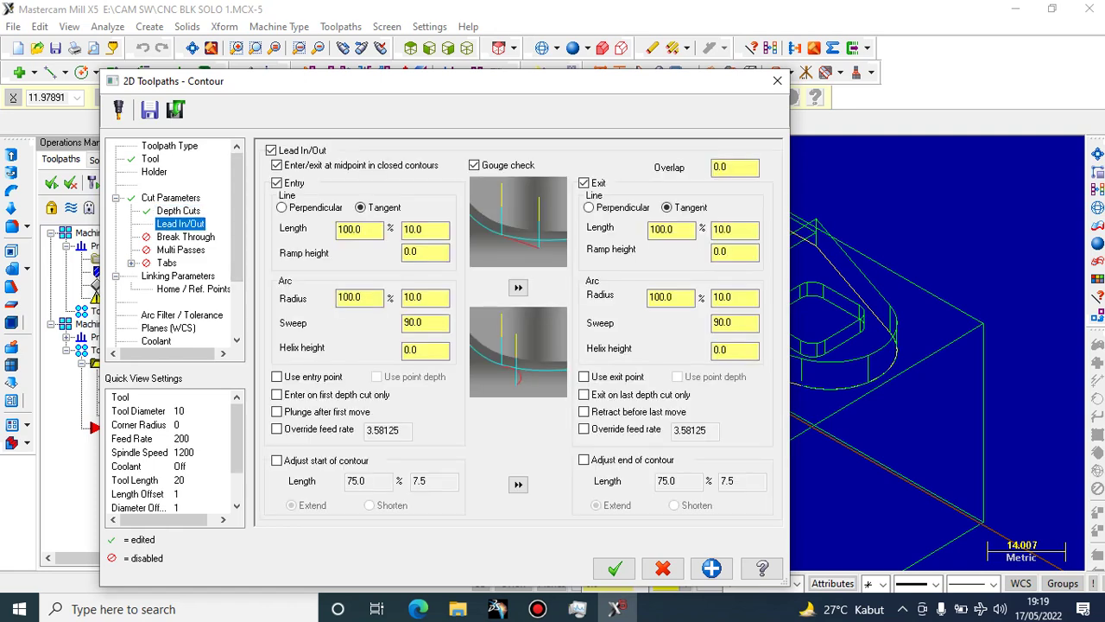
click(177, 277)
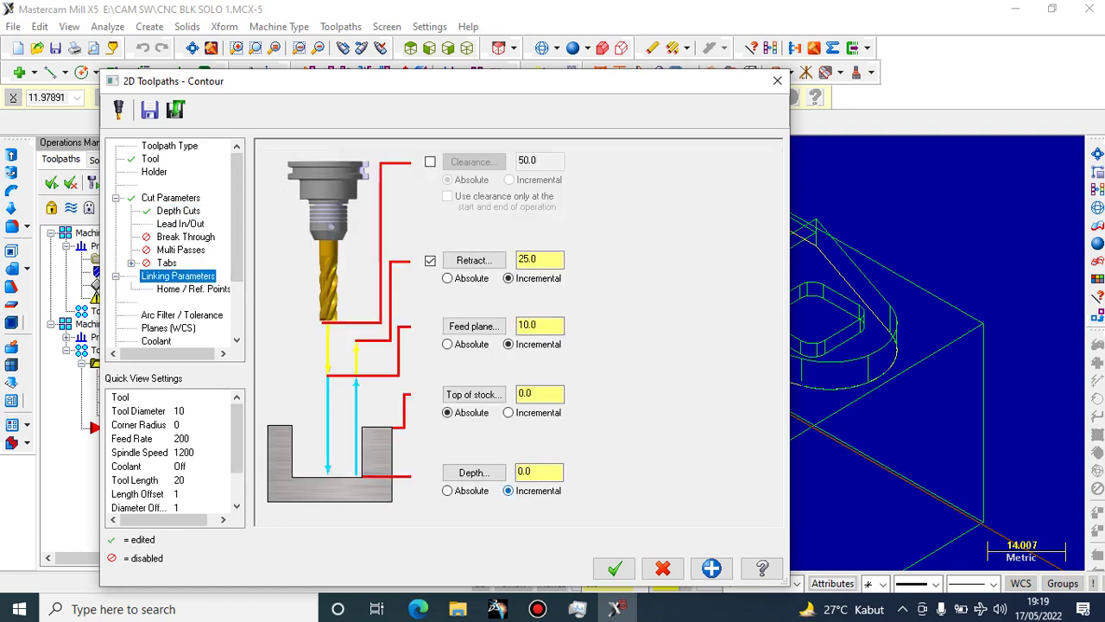
drag(537, 326, 496, 327)
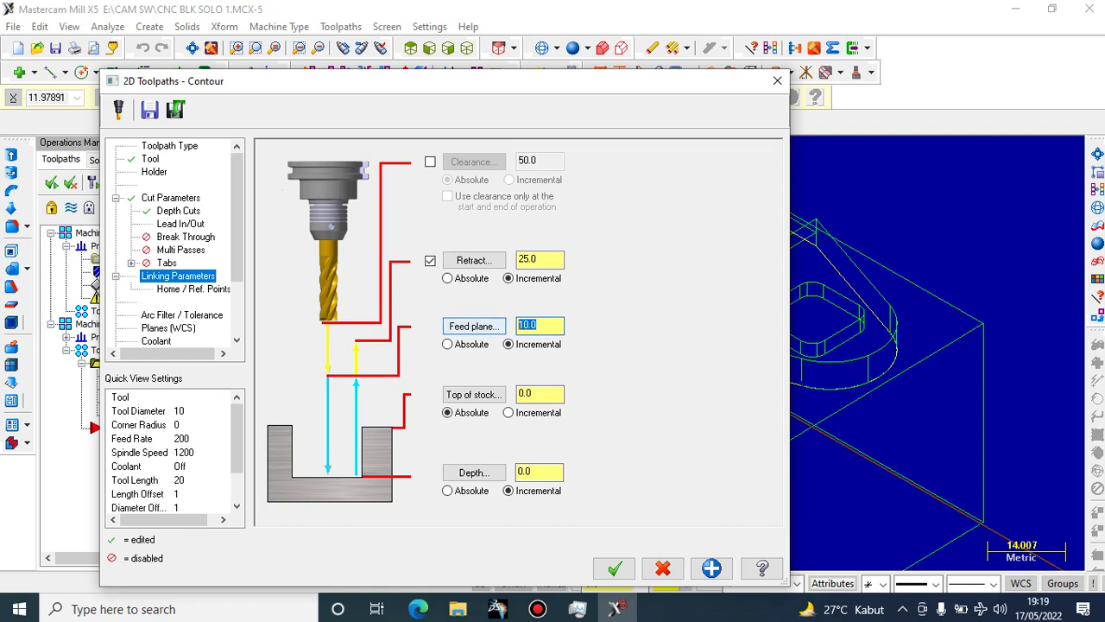
text(5)
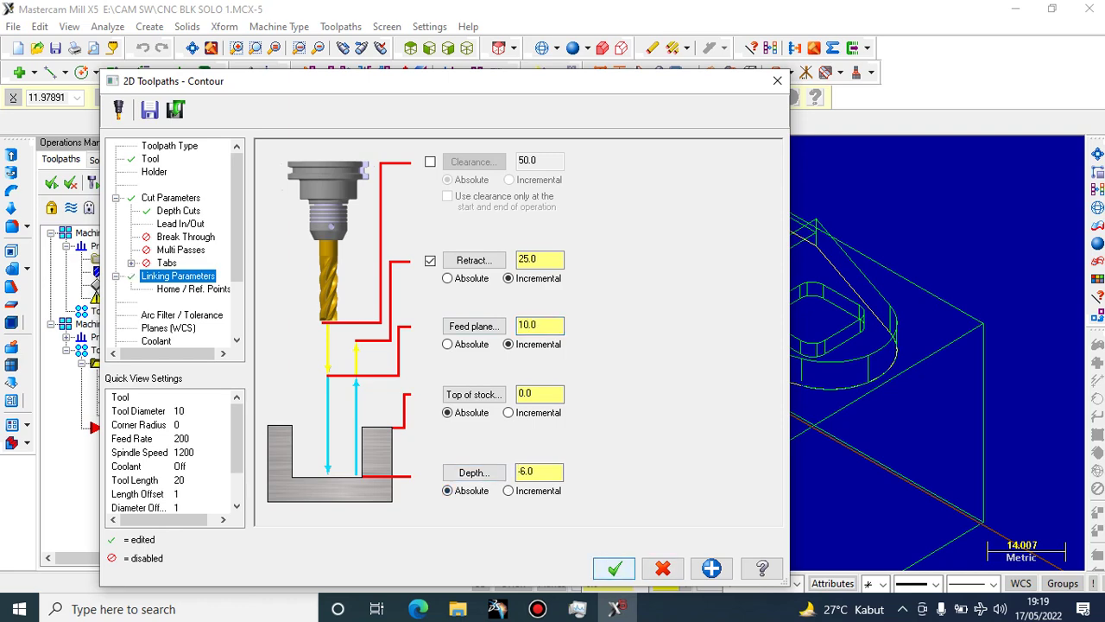
click(614, 568)
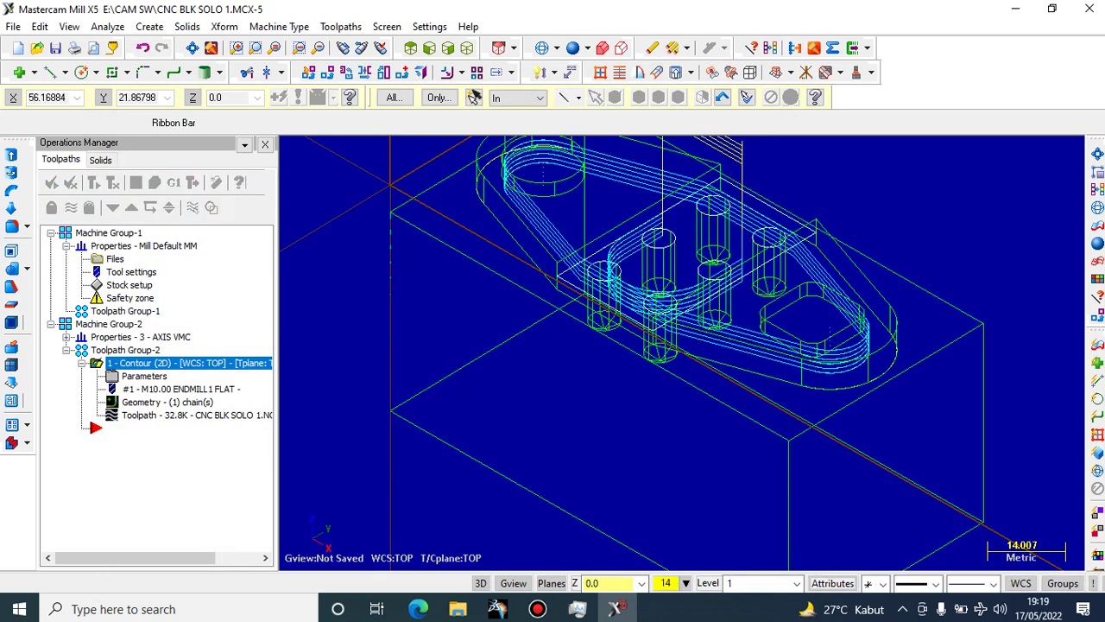
Change the contour operation's compensation direction to Left in its cut parameters and accept the change
middle_drag(696, 261, 720, 285)
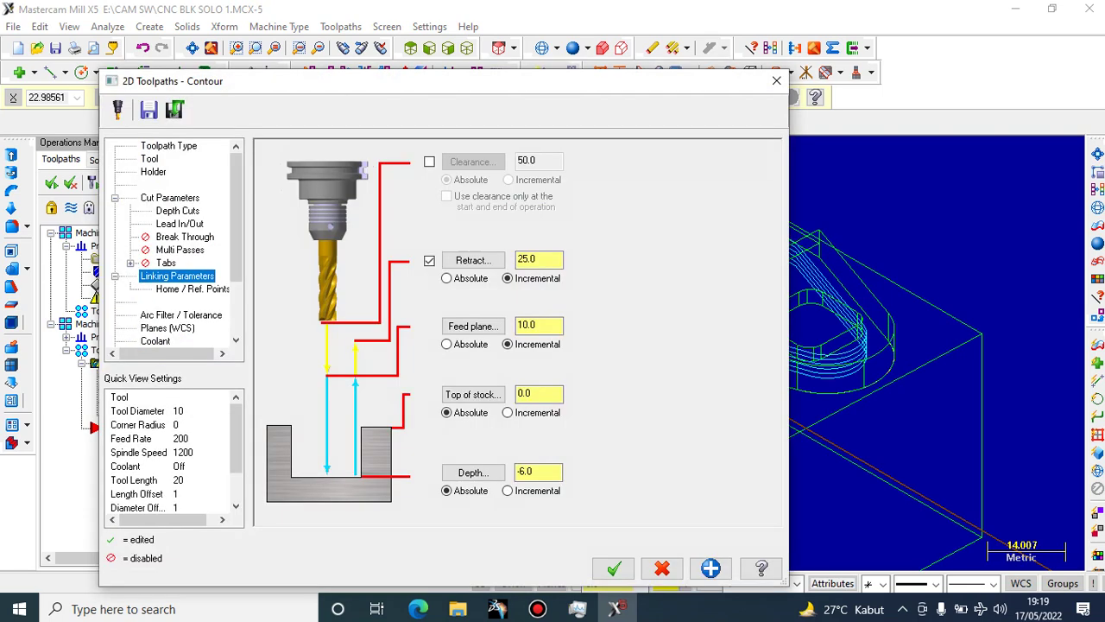
click(170, 198)
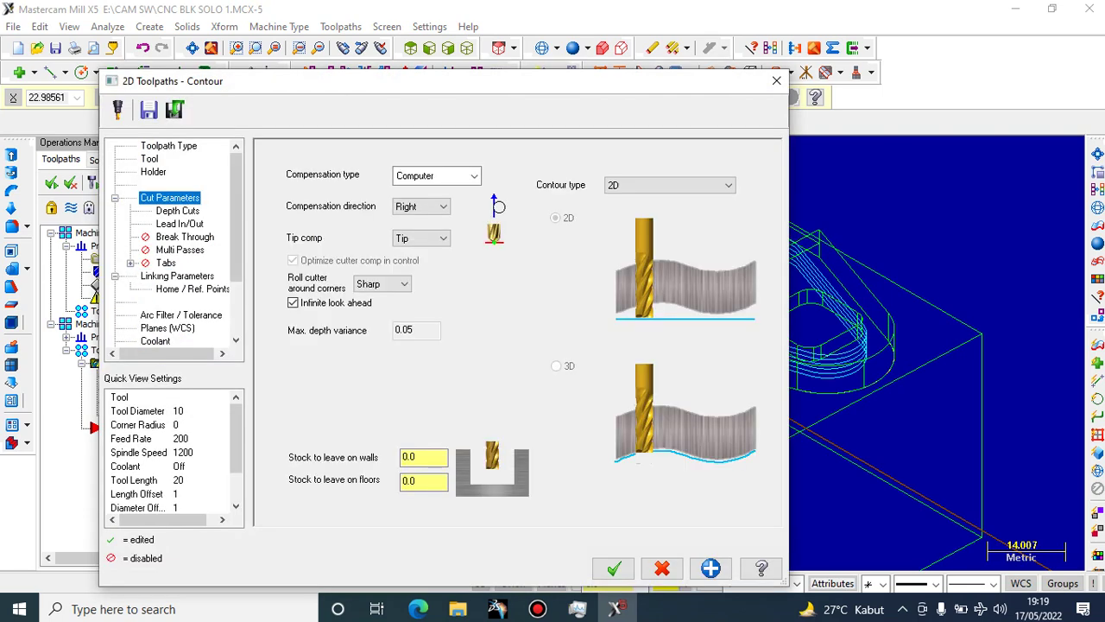
click(422, 207)
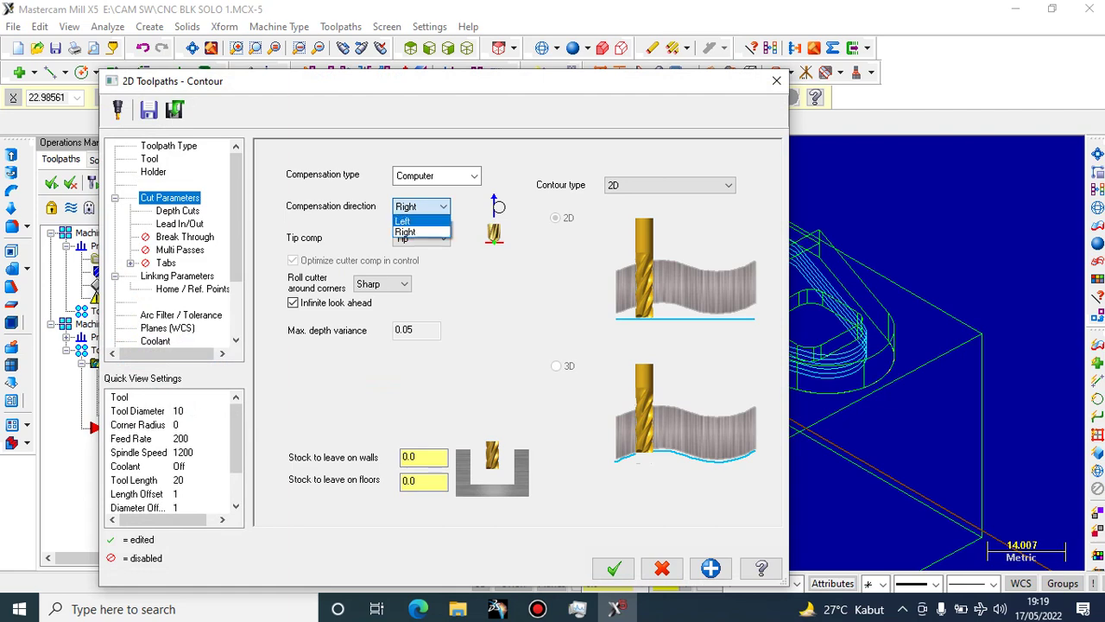
click(409, 221)
click(613, 568)
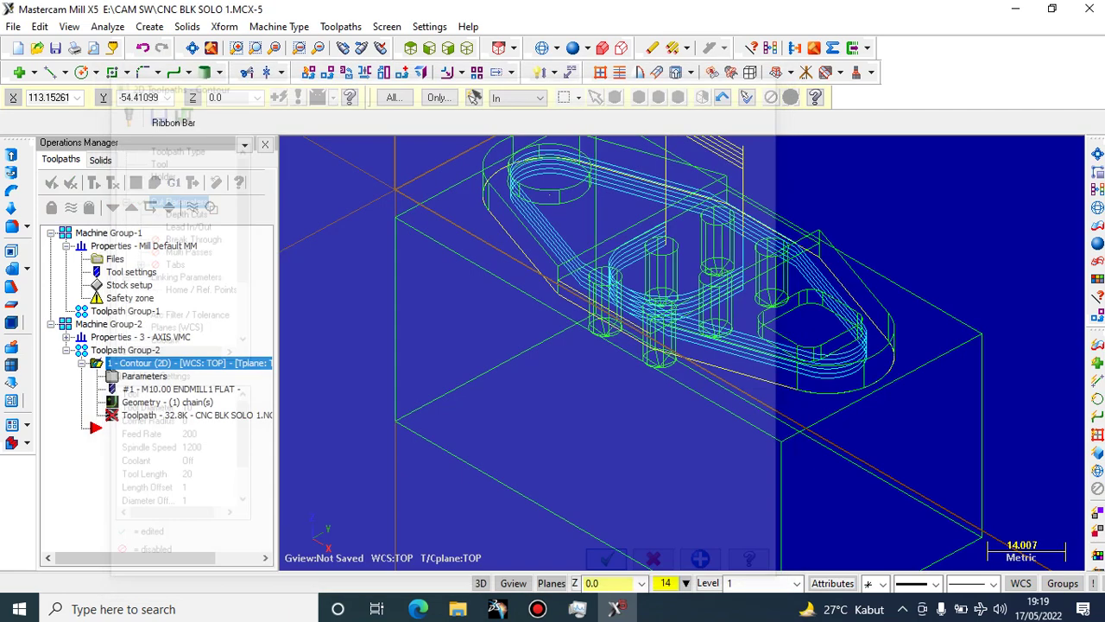
Regenerate the contour toolpath by opening Backplot, and close the backplot
click(136, 182)
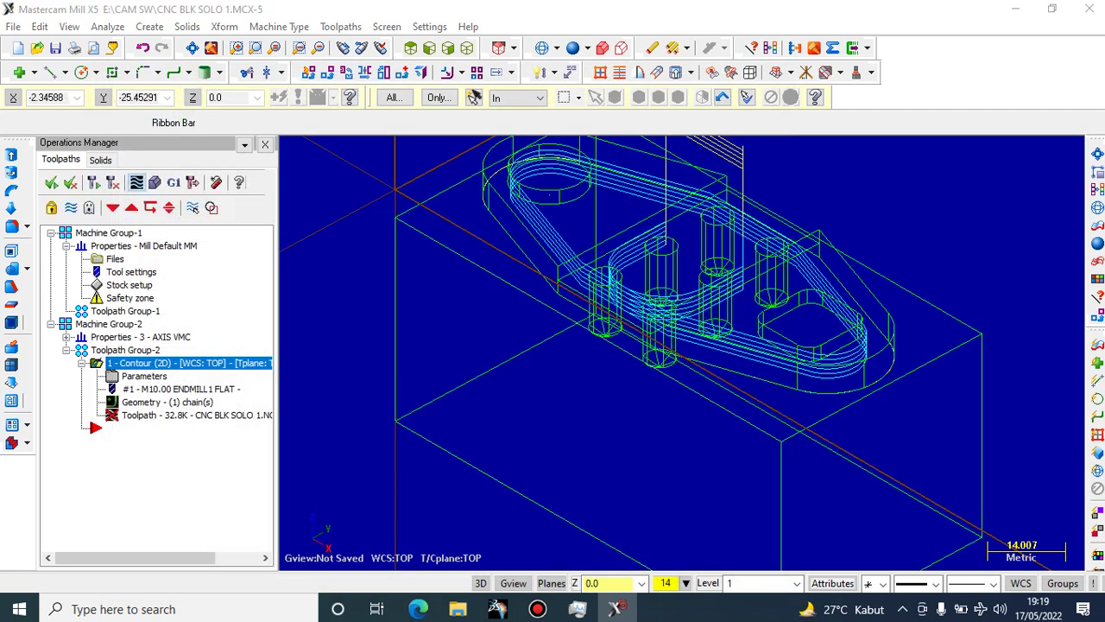
click(237, 300)
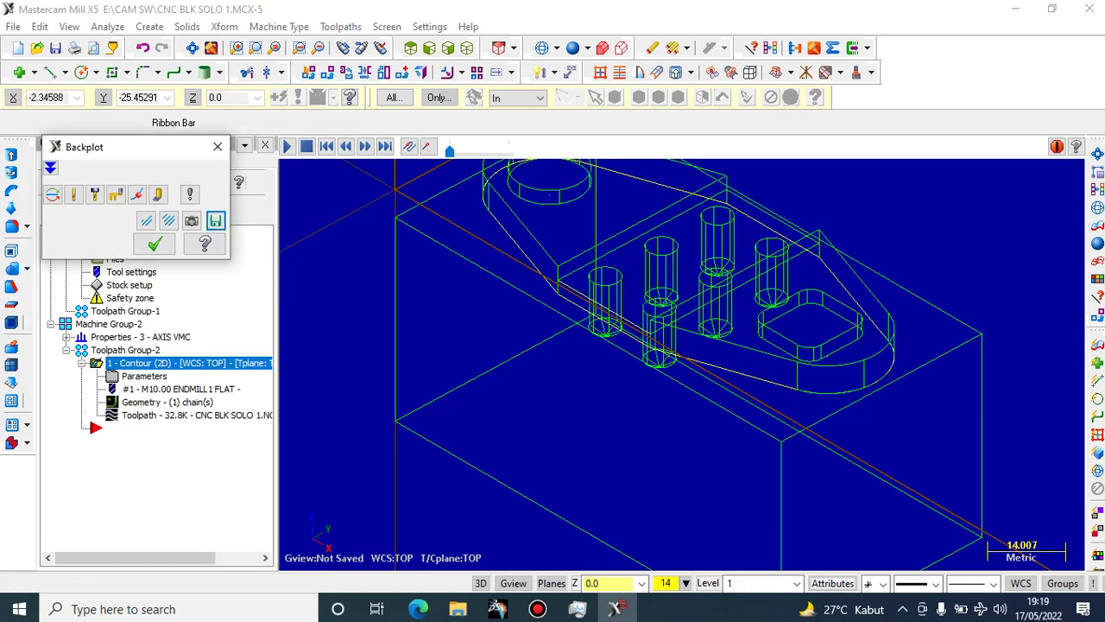
click(155, 244)
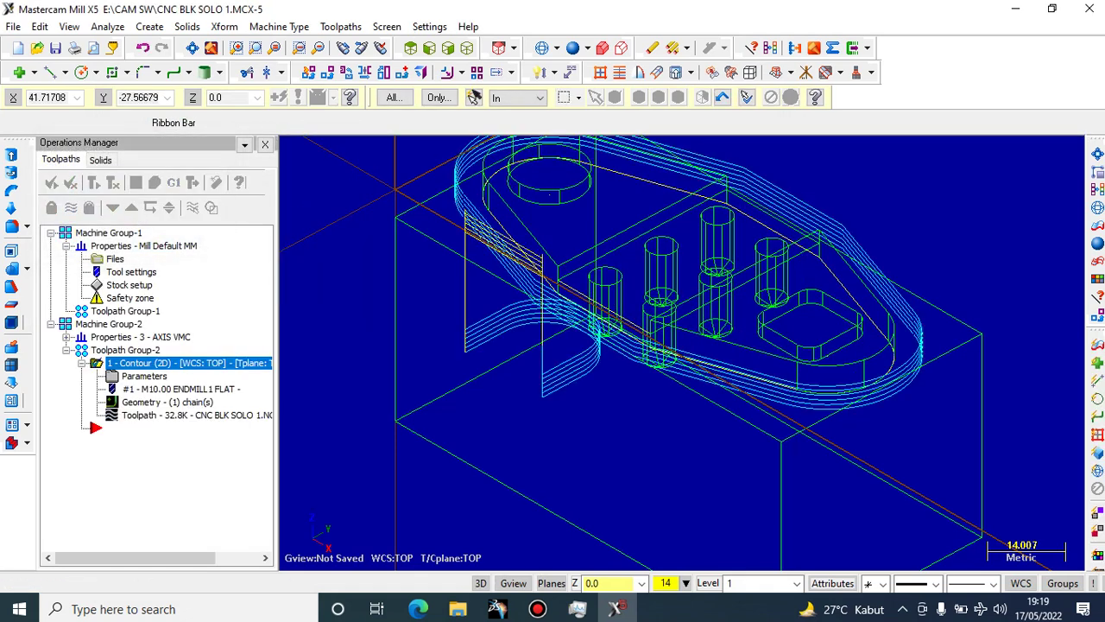
Define Machine Group-1's rectangular stock as X 100, Y 50, Z 50 using a bounding box around all entities
middle_drag(447, 341, 439, 298)
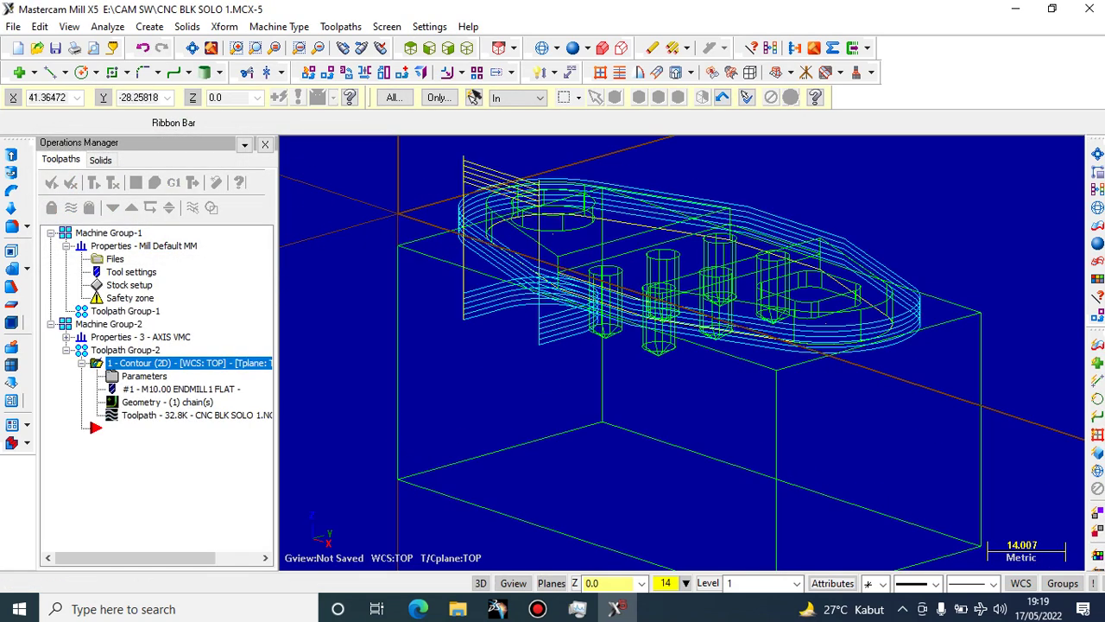
scroll(434, 293, down, 1)
scroll(432, 293, down, 3)
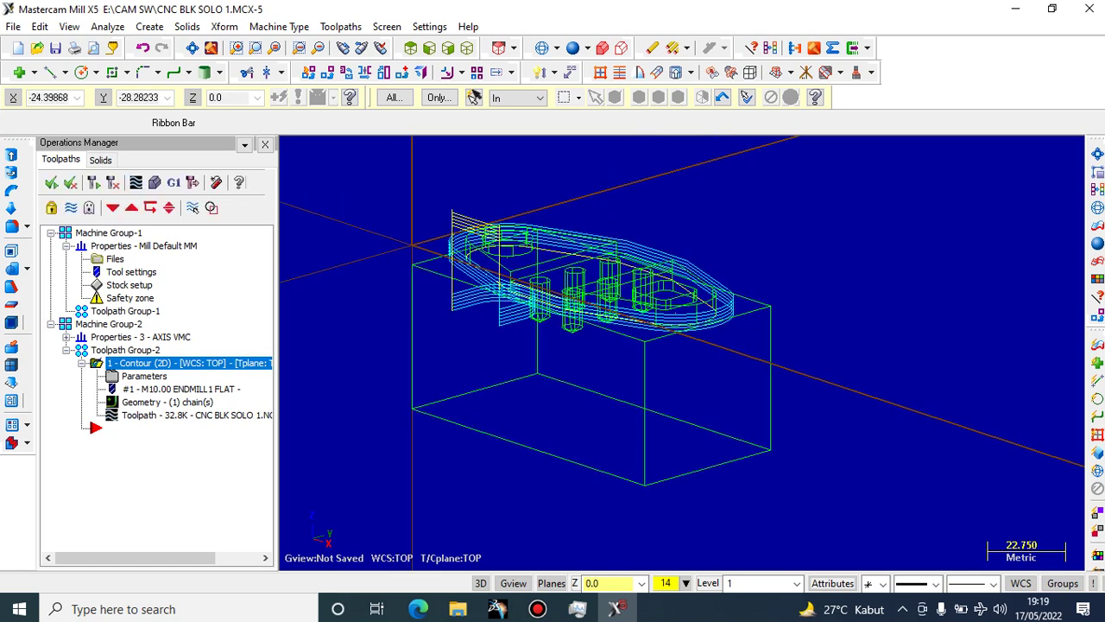
click(129, 284)
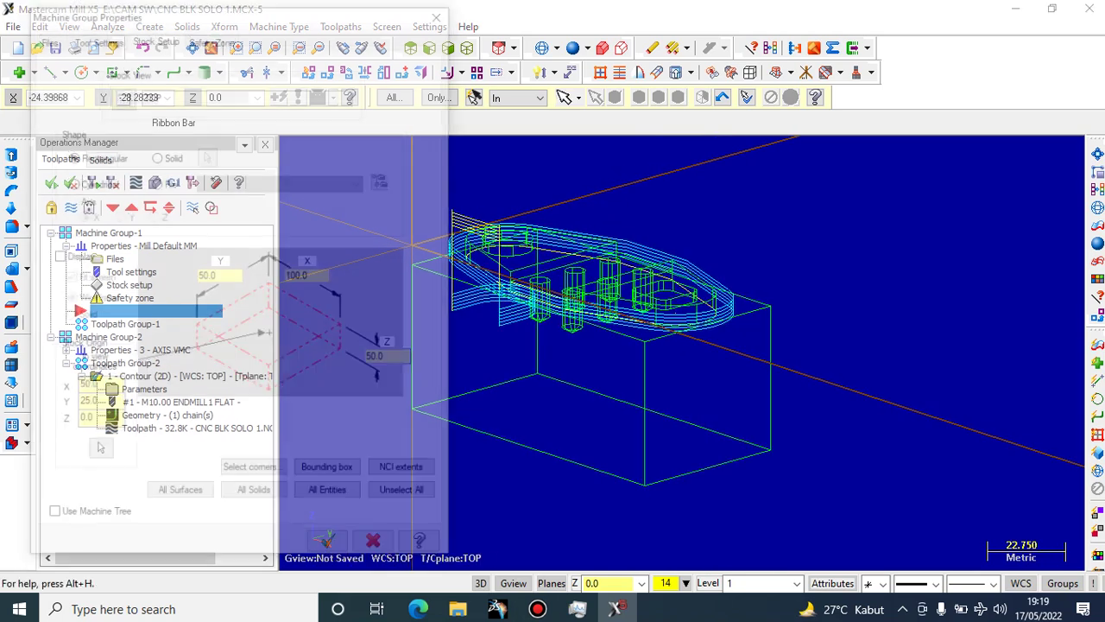
click(329, 472)
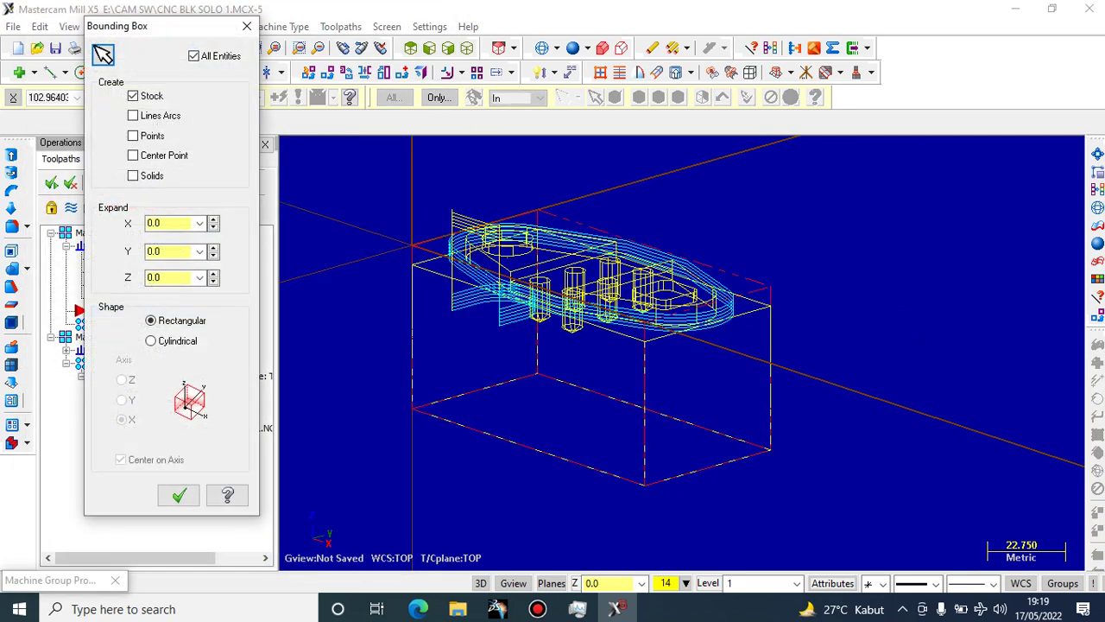
click(179, 495)
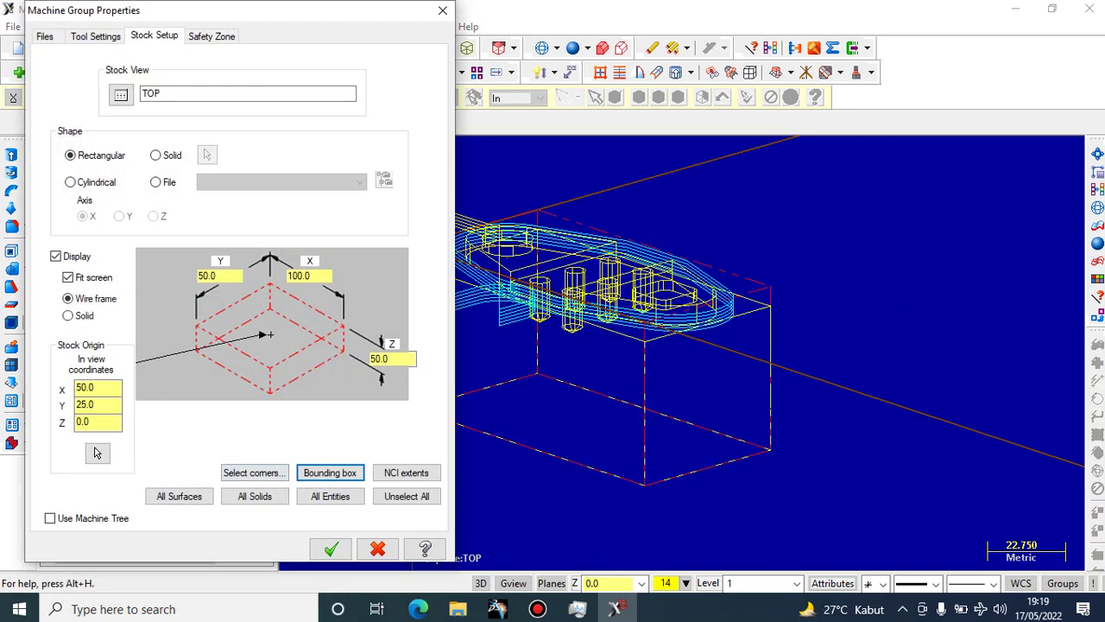
click(331, 549)
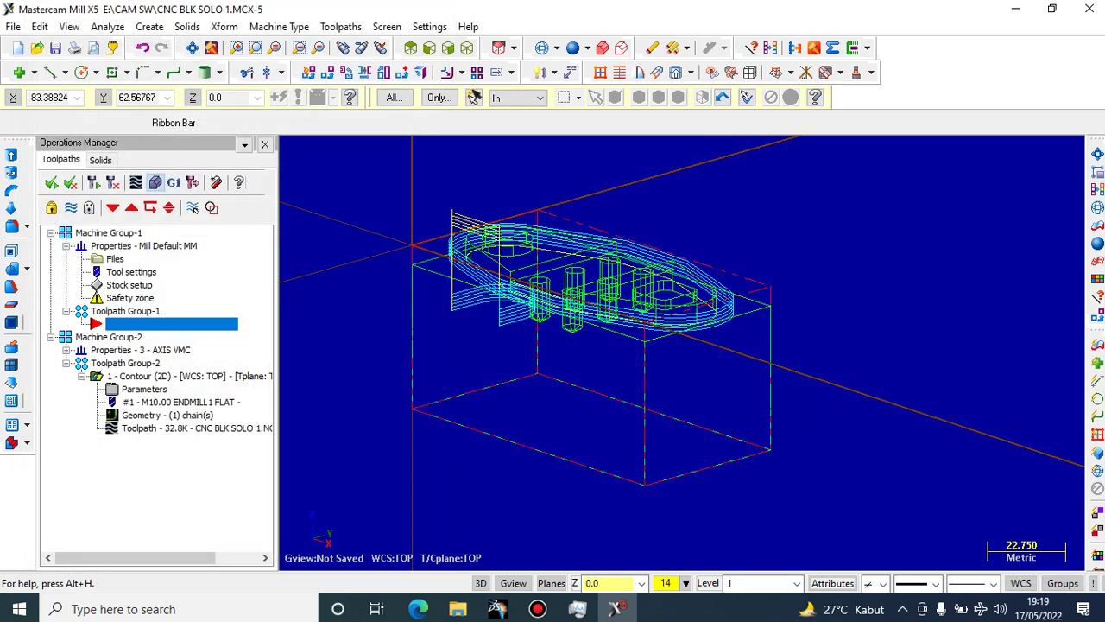
Run the Verify simulation of the contour toolpath, inspect the machined stock from above and close the simulation
click(155, 183)
click(95, 176)
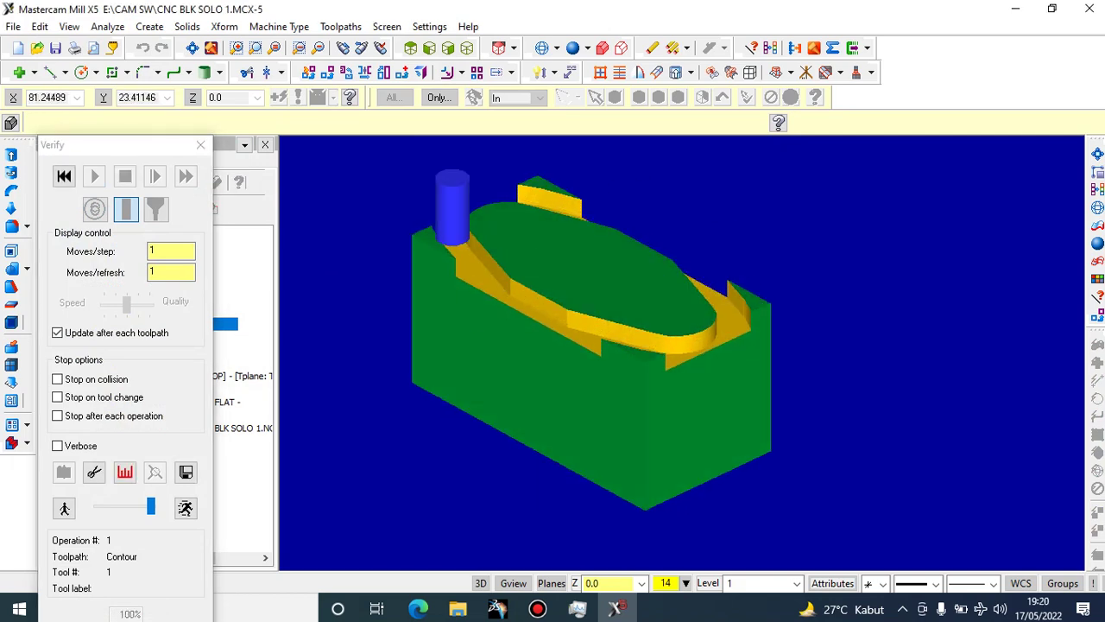
middle_drag(648, 316, 647, 393)
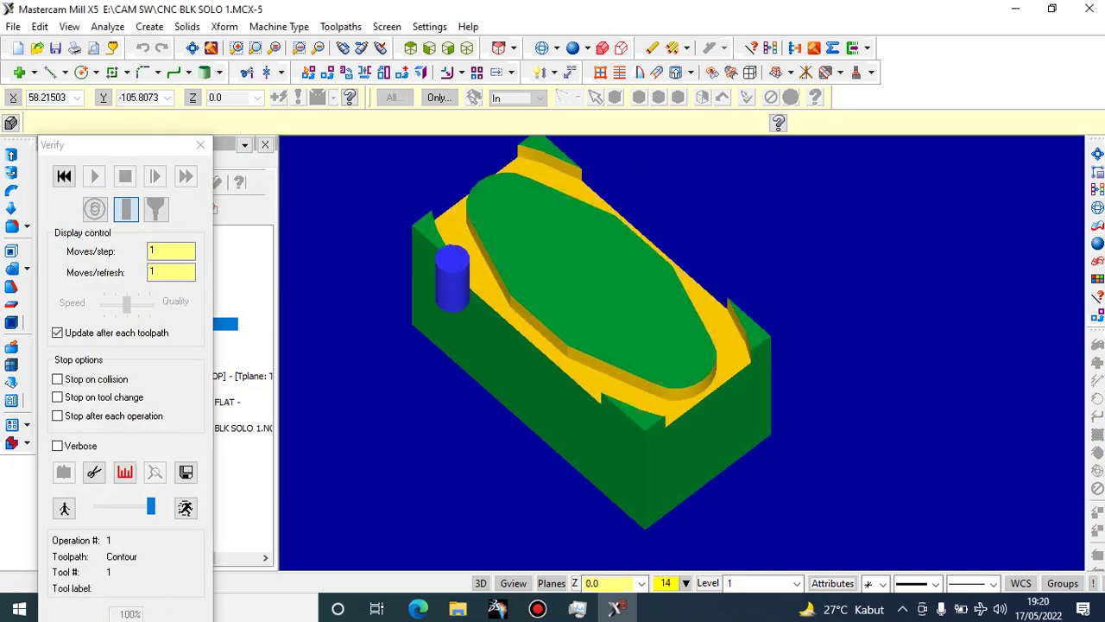
drag(186, 145, 201, 82)
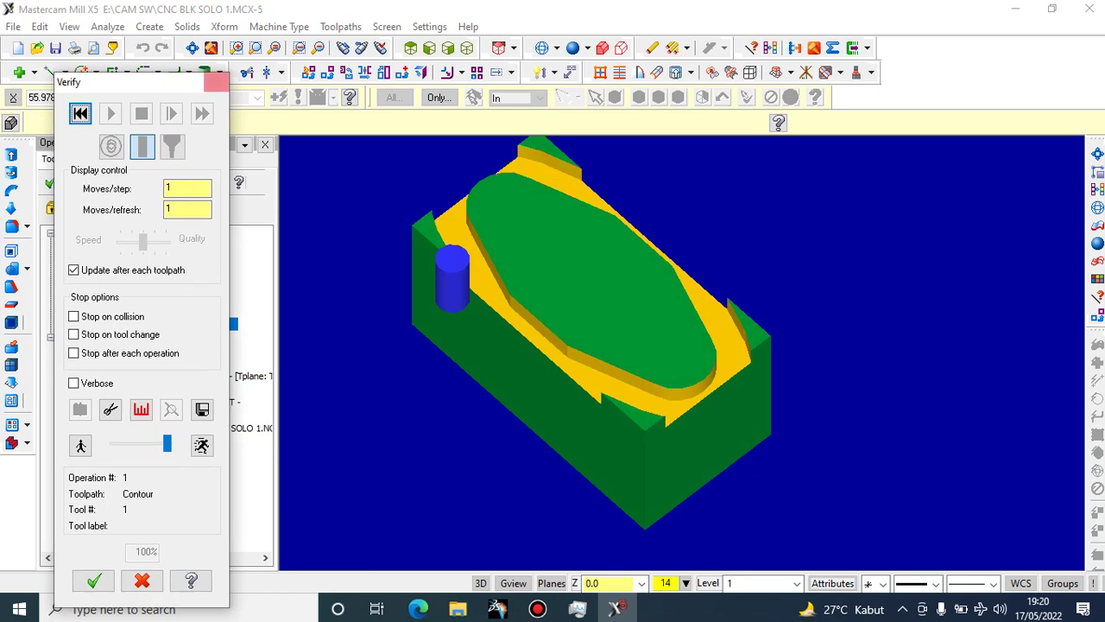
click(216, 82)
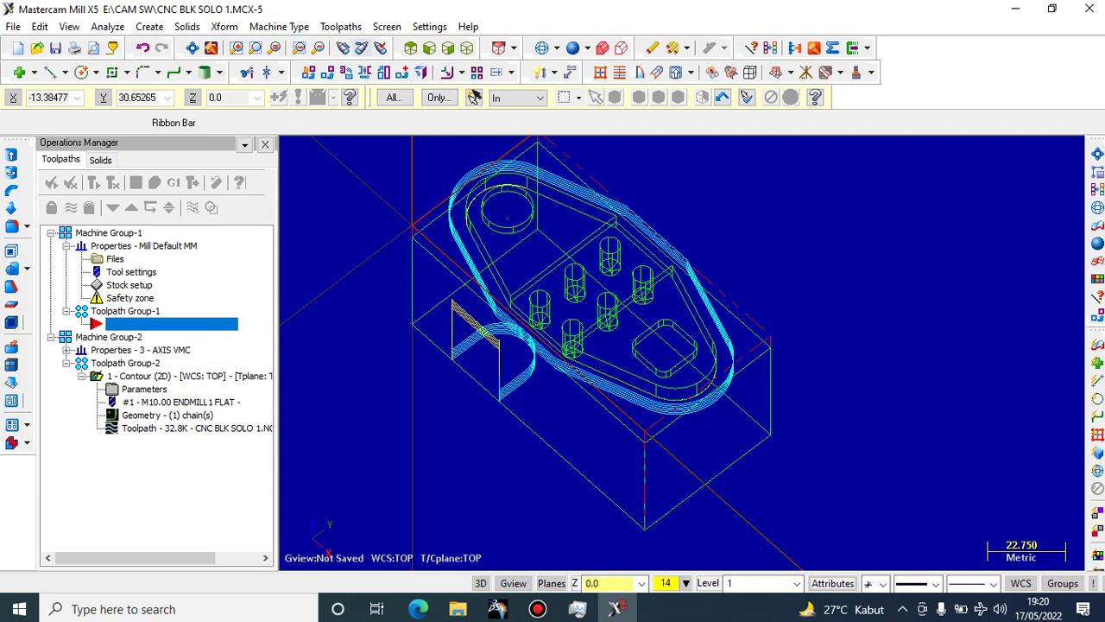
click(341, 27)
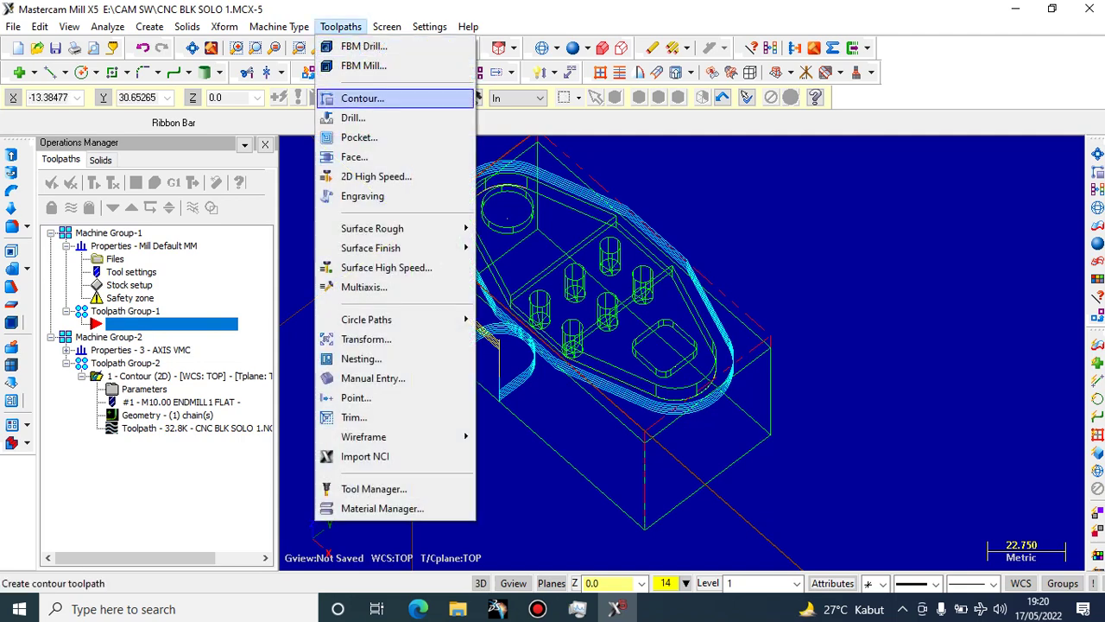
mouse_move(380, 248)
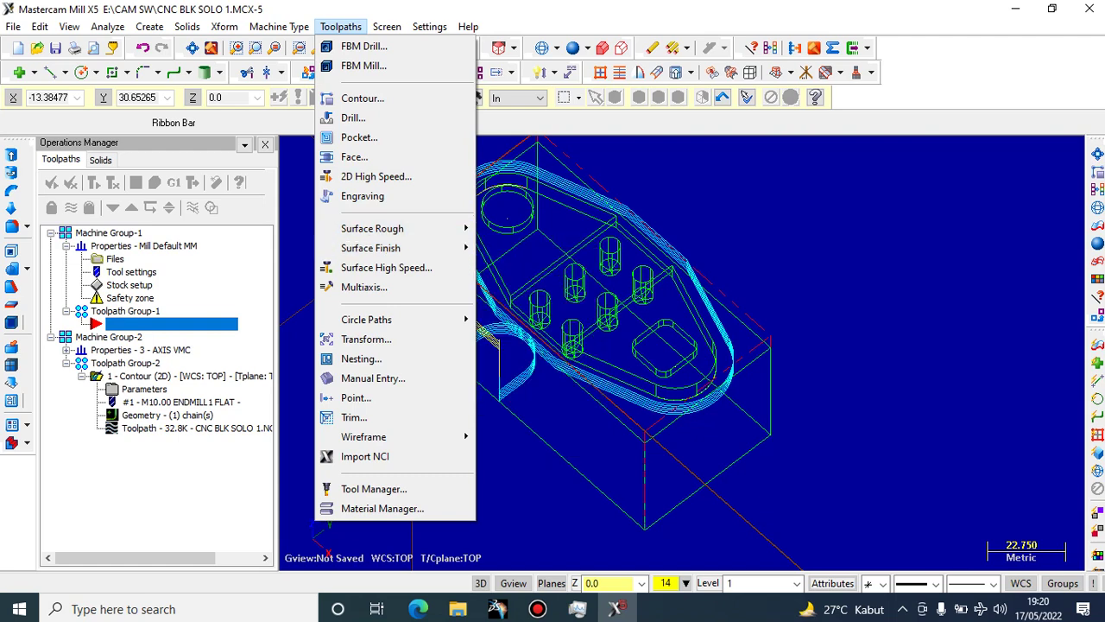
click(793, 240)
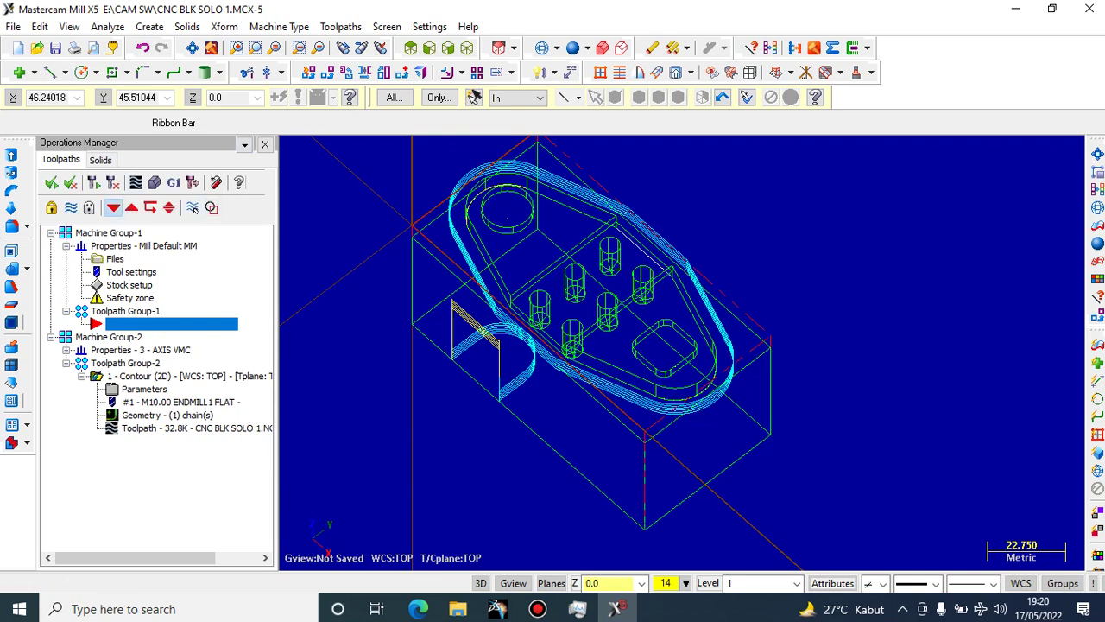
Move the toolpath insertion point down to the end of Toolpath Group-2, below the contour operation
click(112, 207)
click(112, 207)
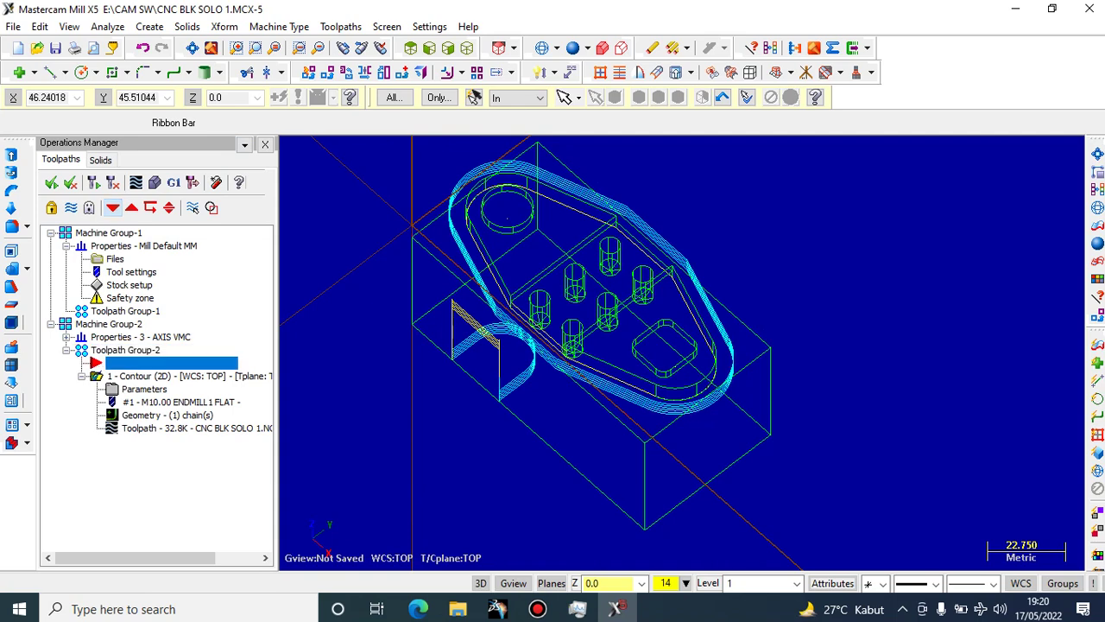
click(112, 207)
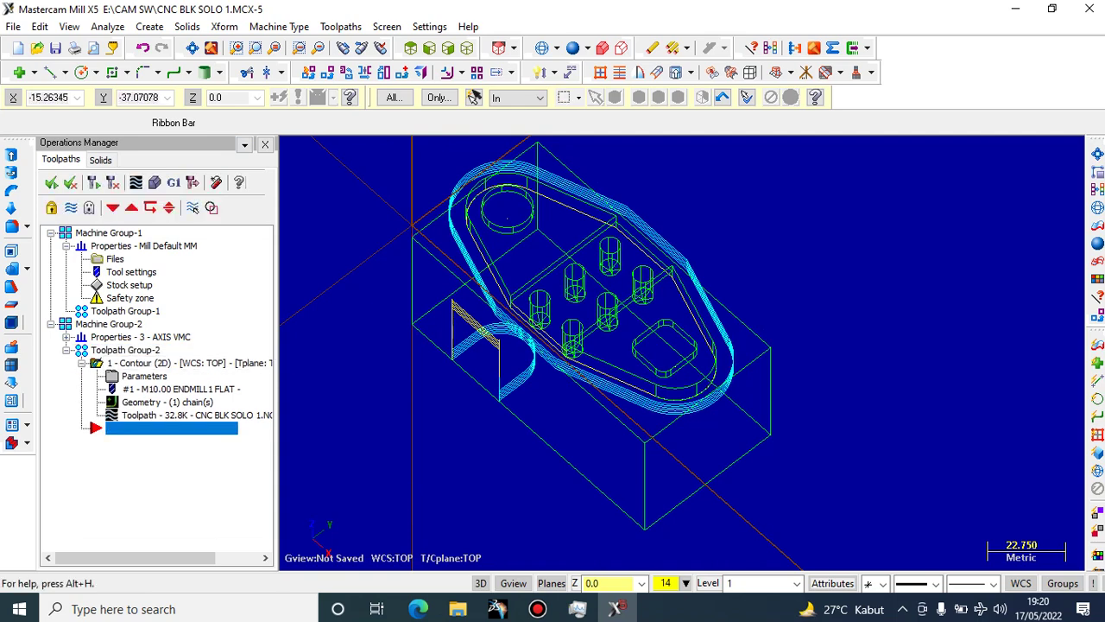
Examine the contour operation's tool, holder, cut parameter and depth cut settings against the part
click(188, 362)
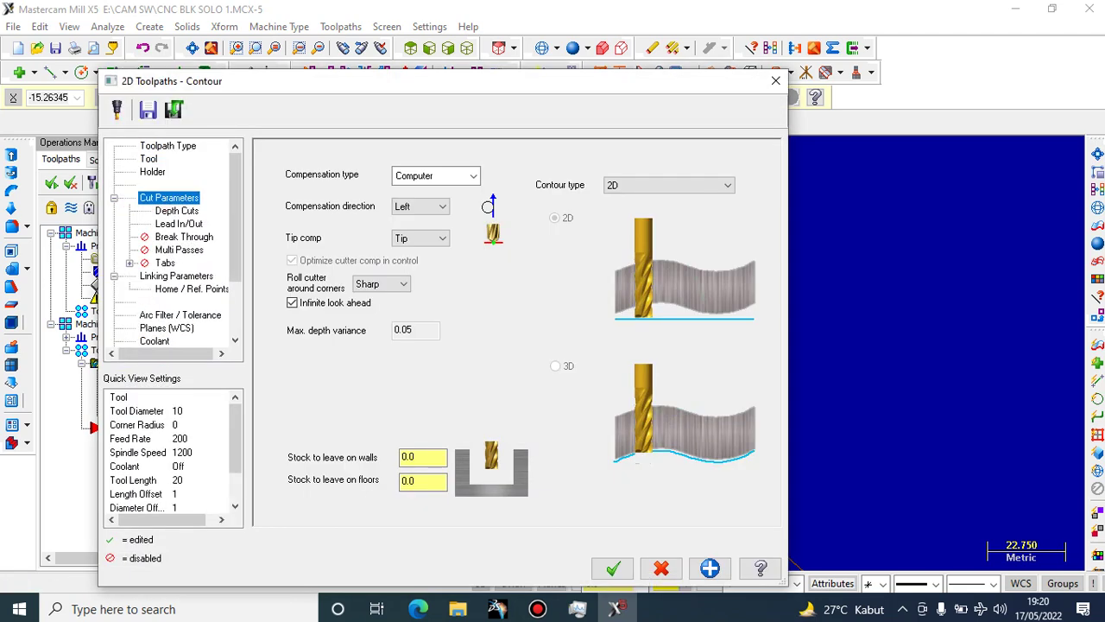
click(148, 158)
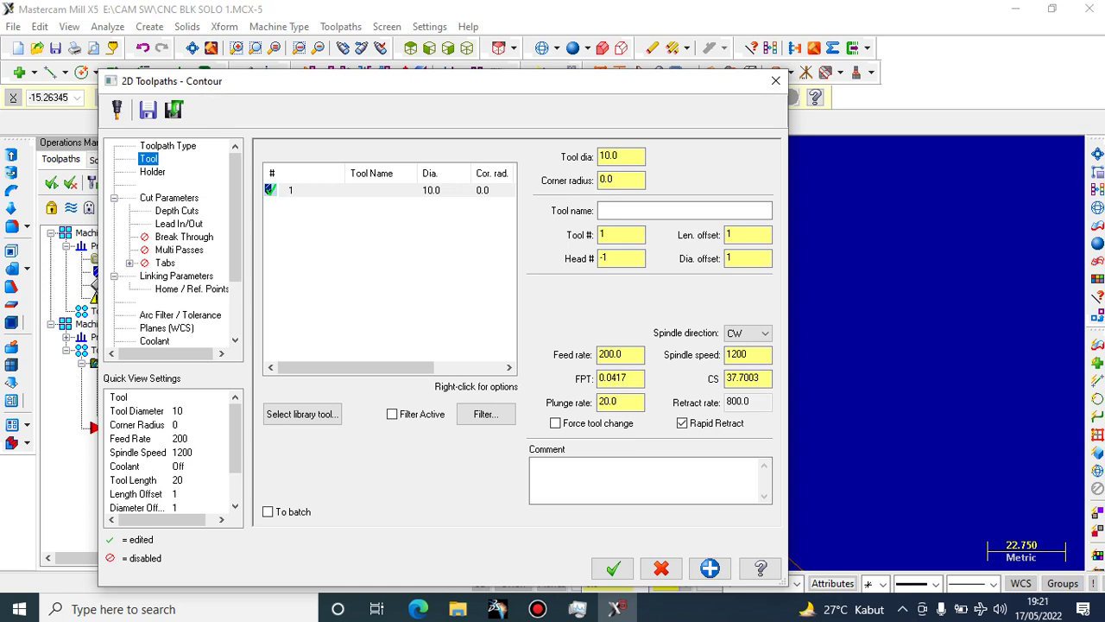
click(153, 172)
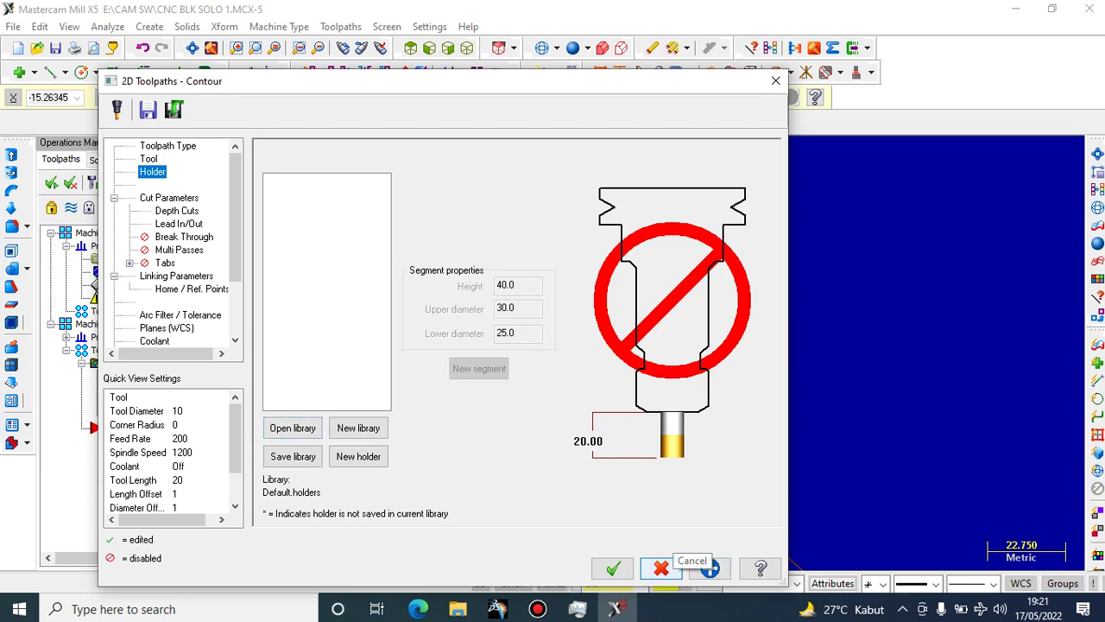
click(662, 567)
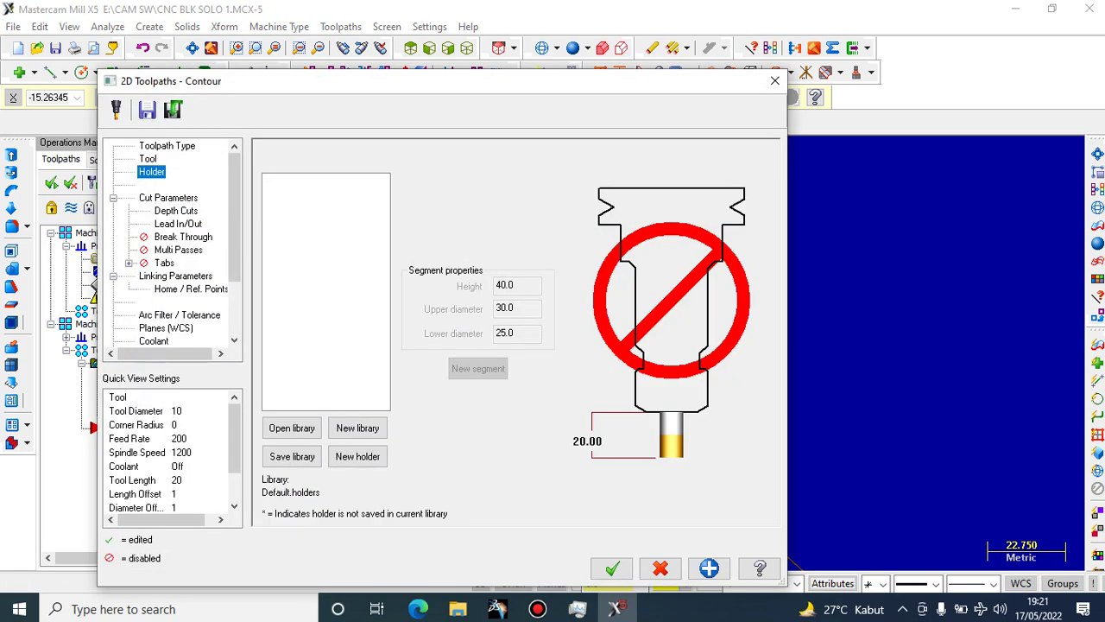
click(168, 198)
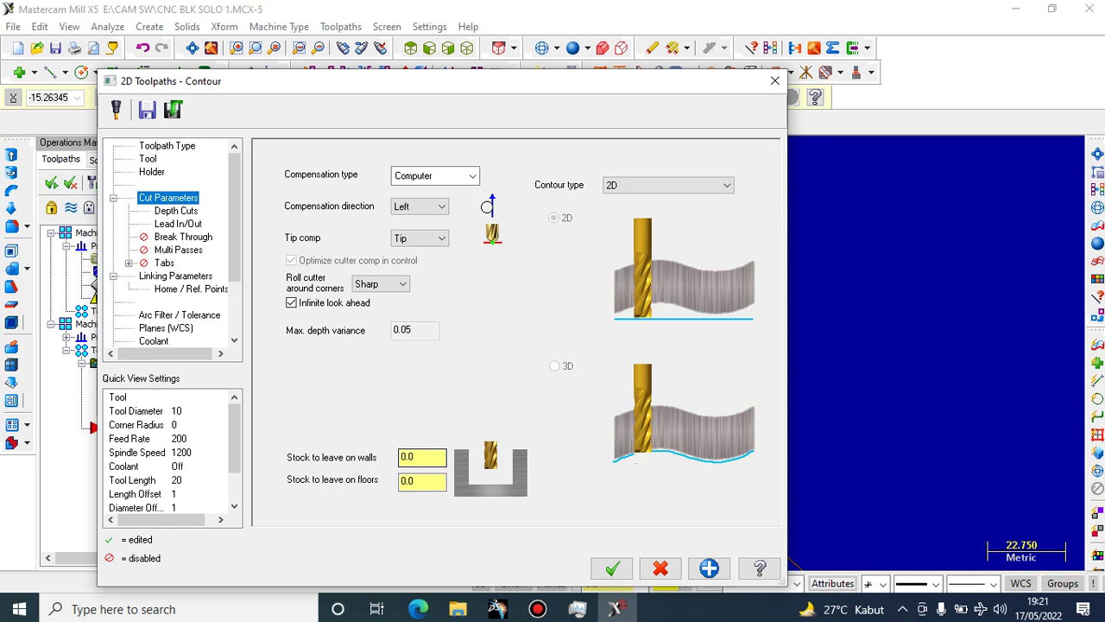
click(176, 210)
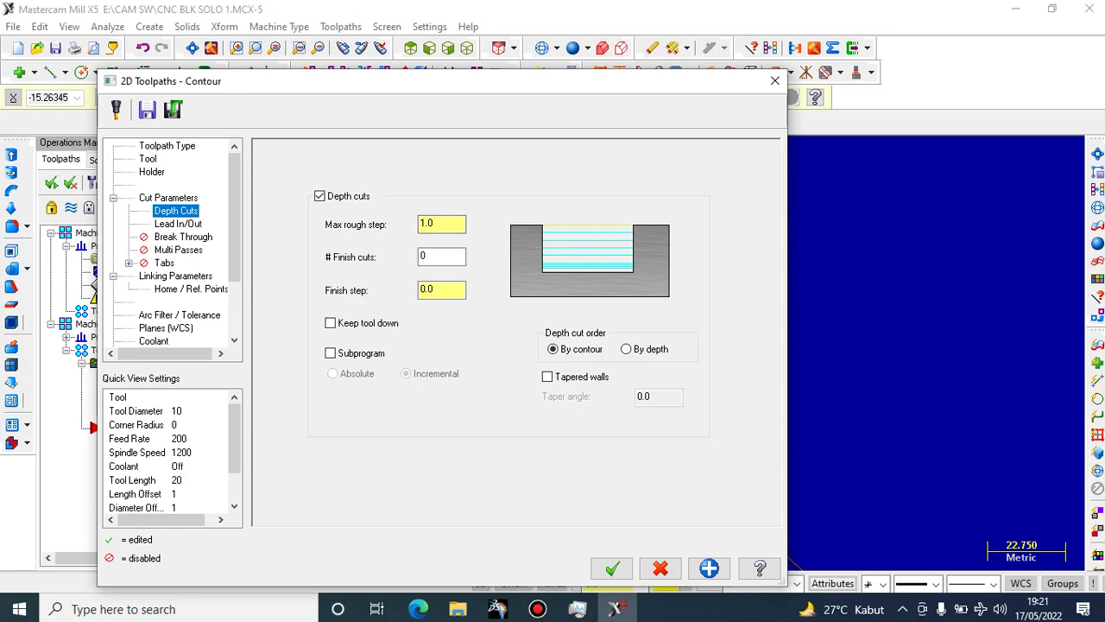
drag(509, 81, 863, 17)
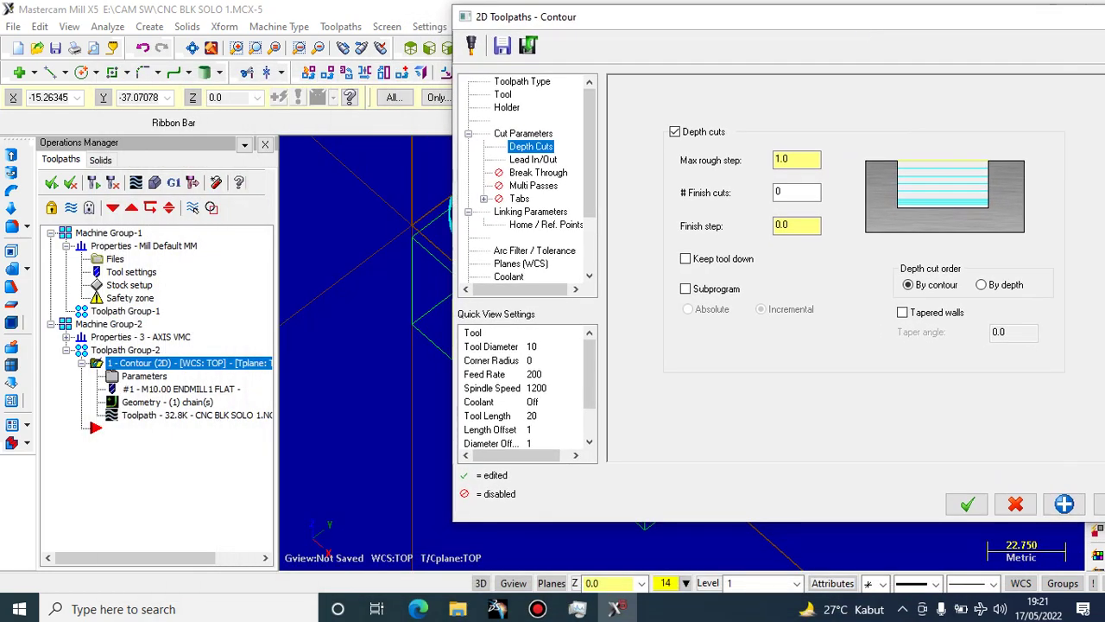
drag(645, 17, 308, 329)
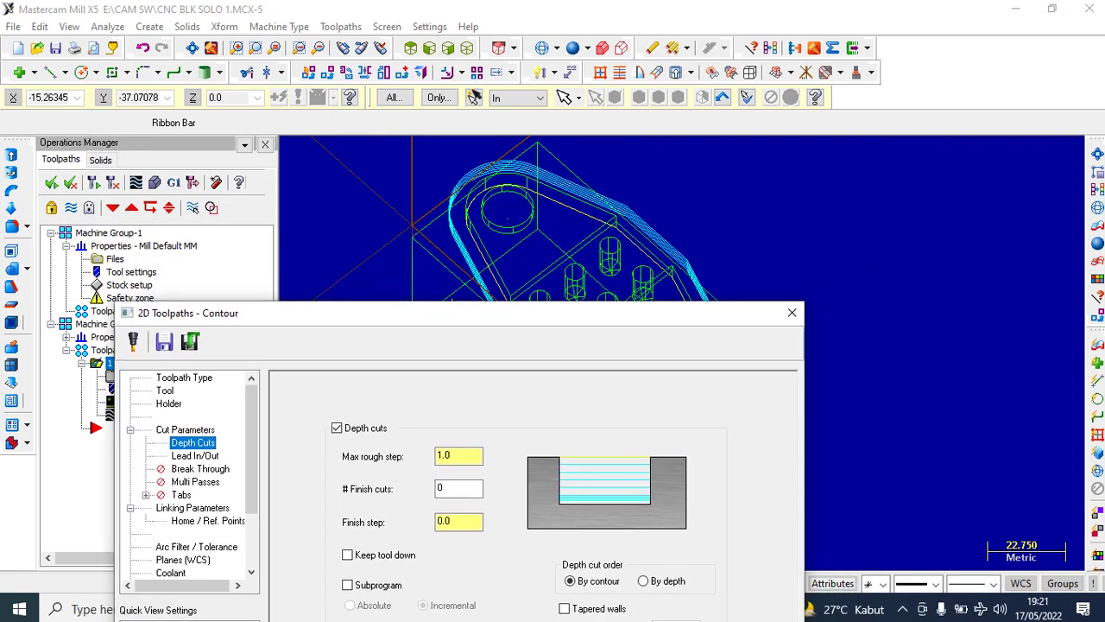
drag(653, 316, 771, 70)
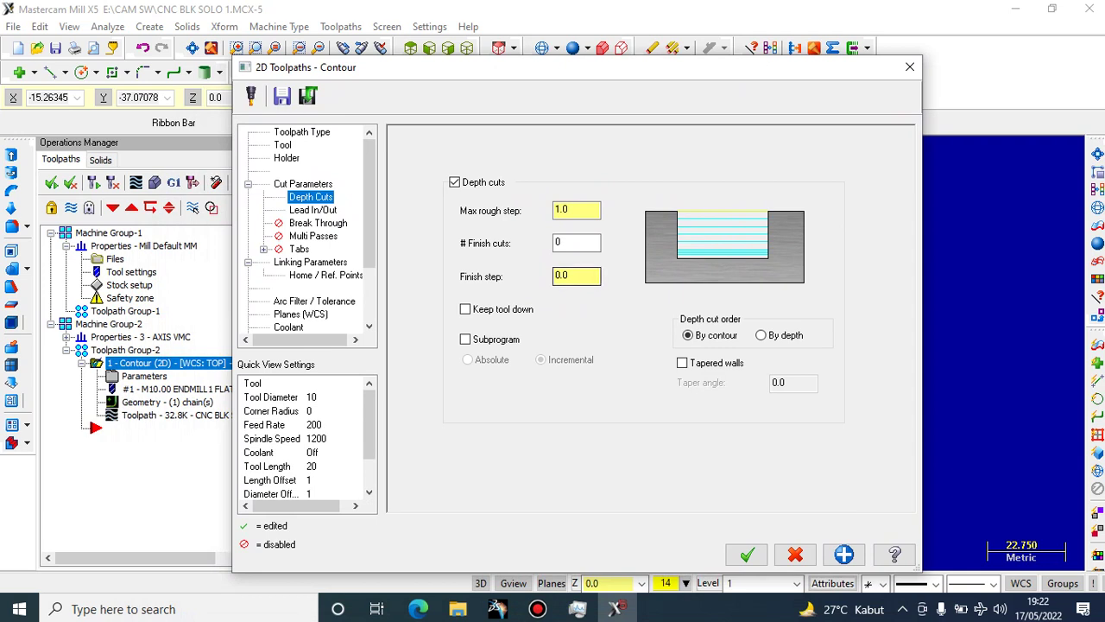
Try a finish step of 1 in the contour's depth cuts and reset it to 0
double_click(562, 276)
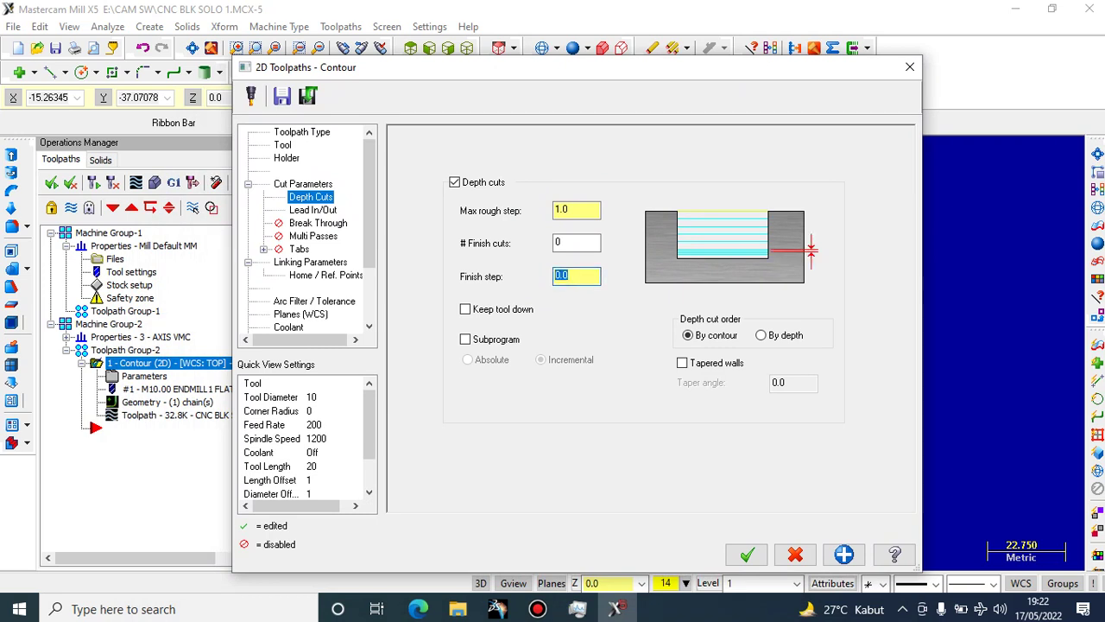
text(1)
key(BackSpace)
text(0)
Turn off Lead In/Out for the contour operation and accept the parameters
click(313, 210)
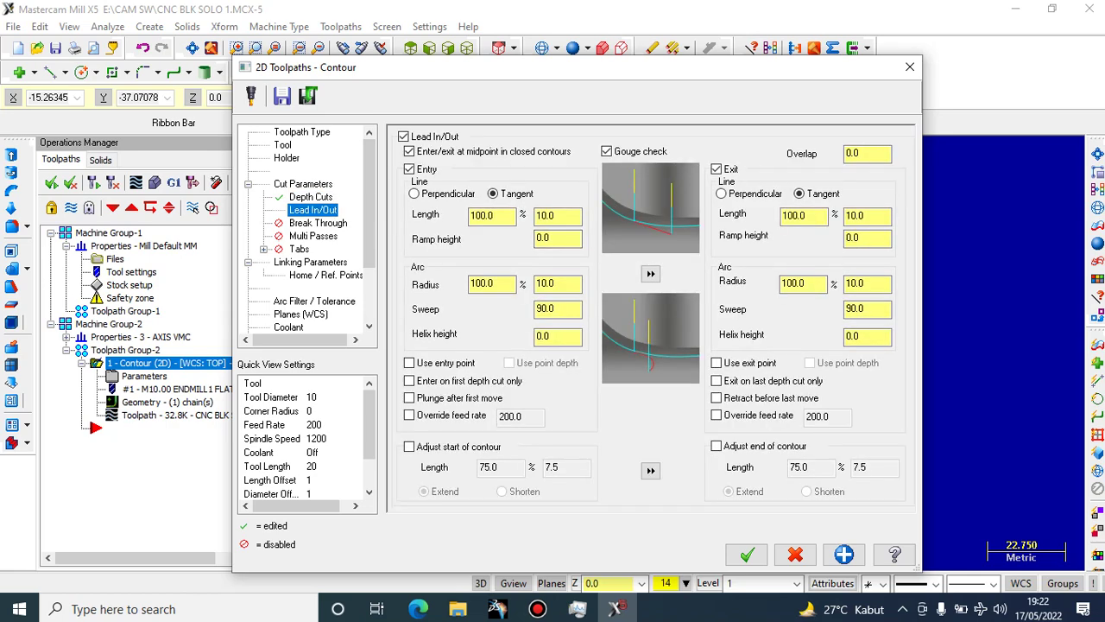
drag(646, 68, 697, 595)
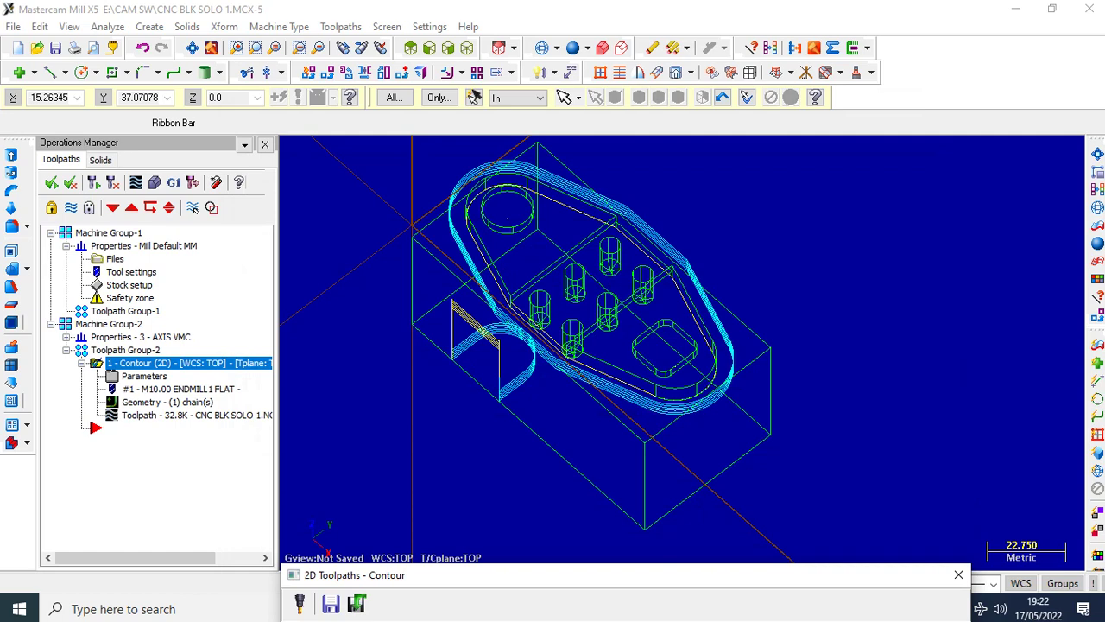
drag(651, 575, 678, 189)
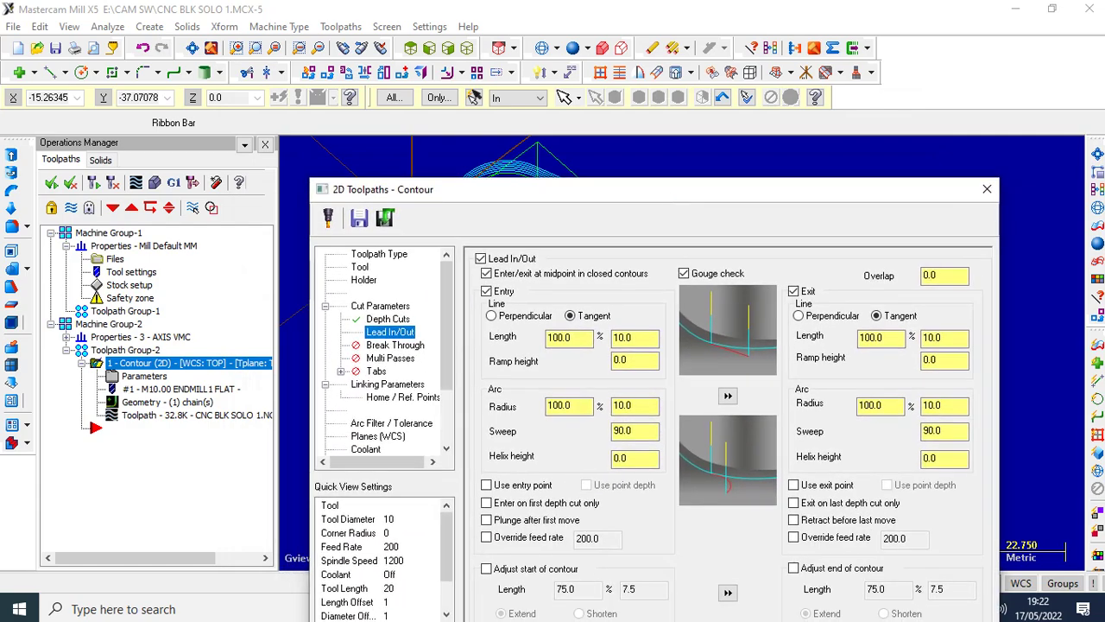
click(481, 259)
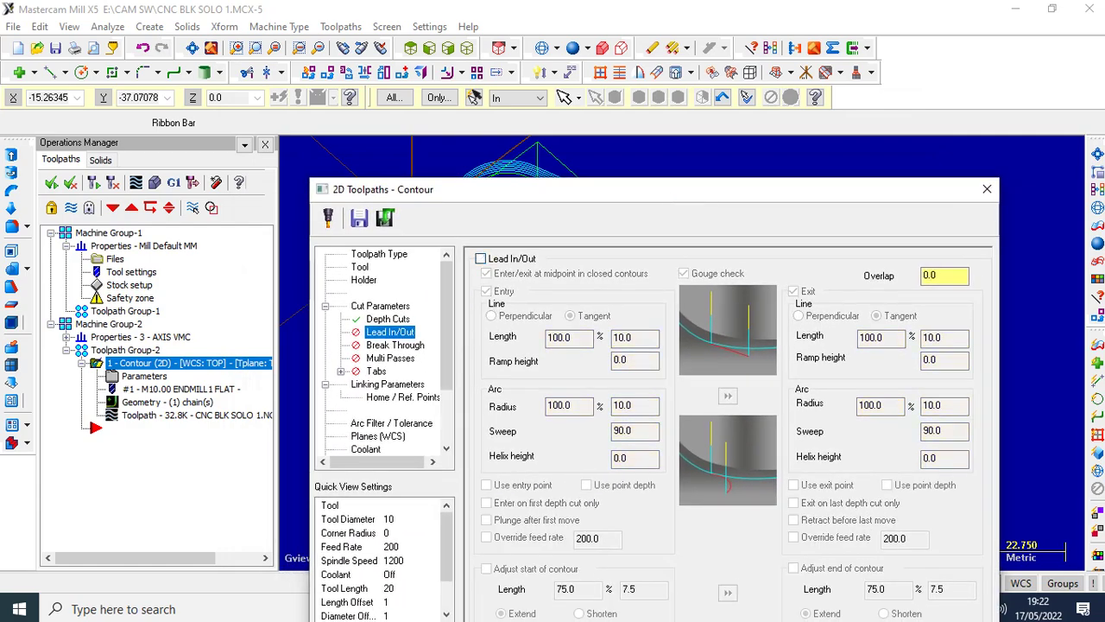
drag(811, 190, 790, 93)
click(800, 577)
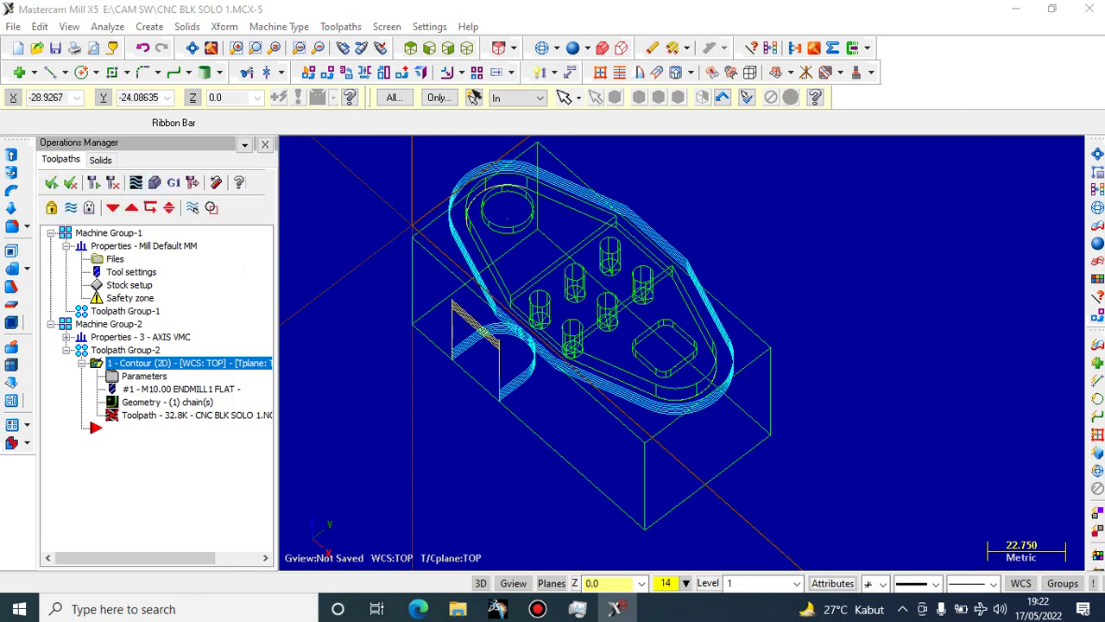
Regenerate the contour toolpath without lead moves by opening Backplot, and close the backplot
click(136, 183)
click(237, 301)
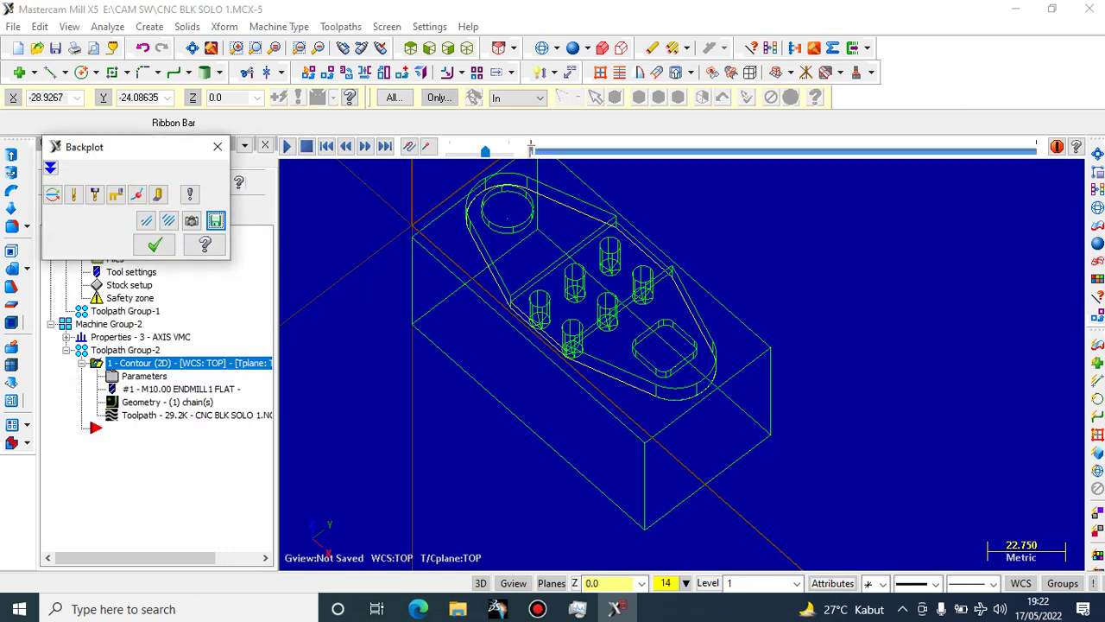
click(154, 245)
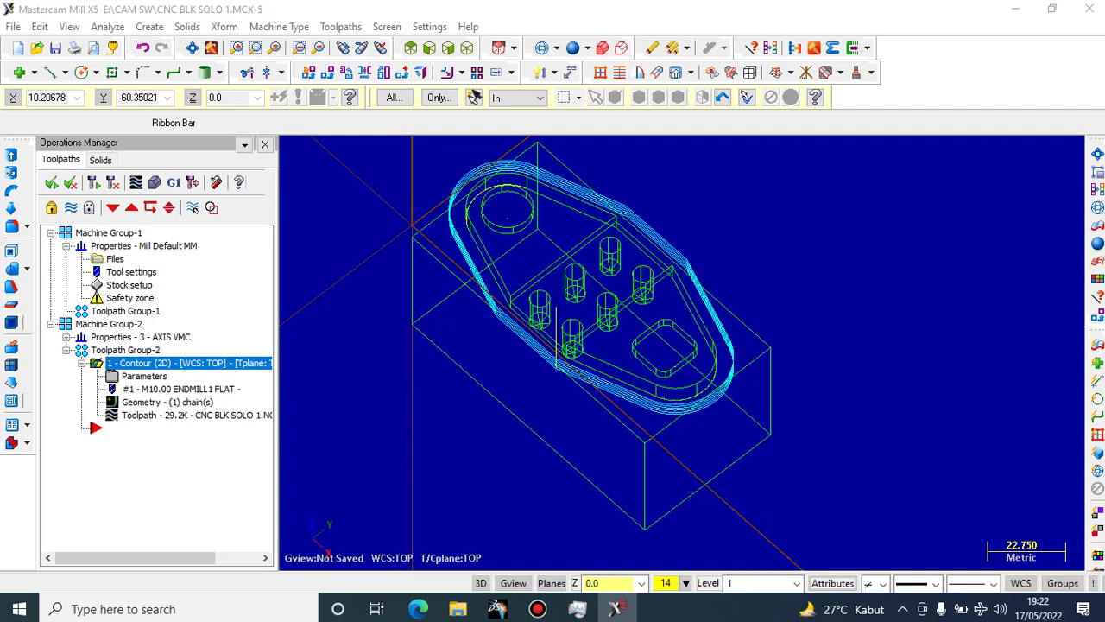
Turn Lead In/Out back on with Entry and Exit left unchecked, and regenerate the contour toolpath through Backplot
click(145, 377)
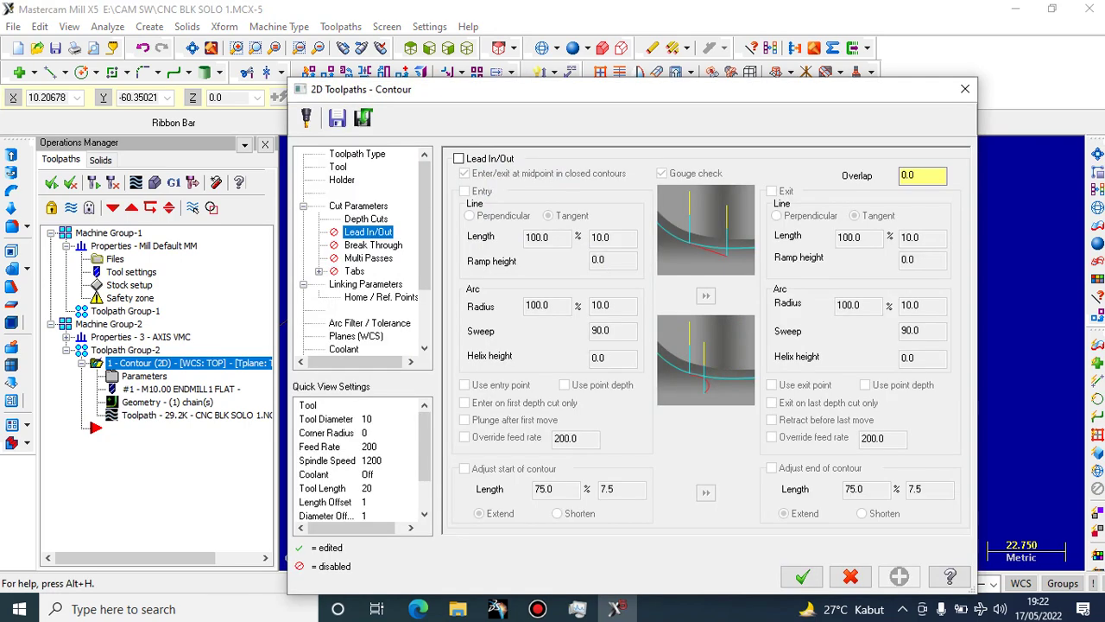
click(458, 159)
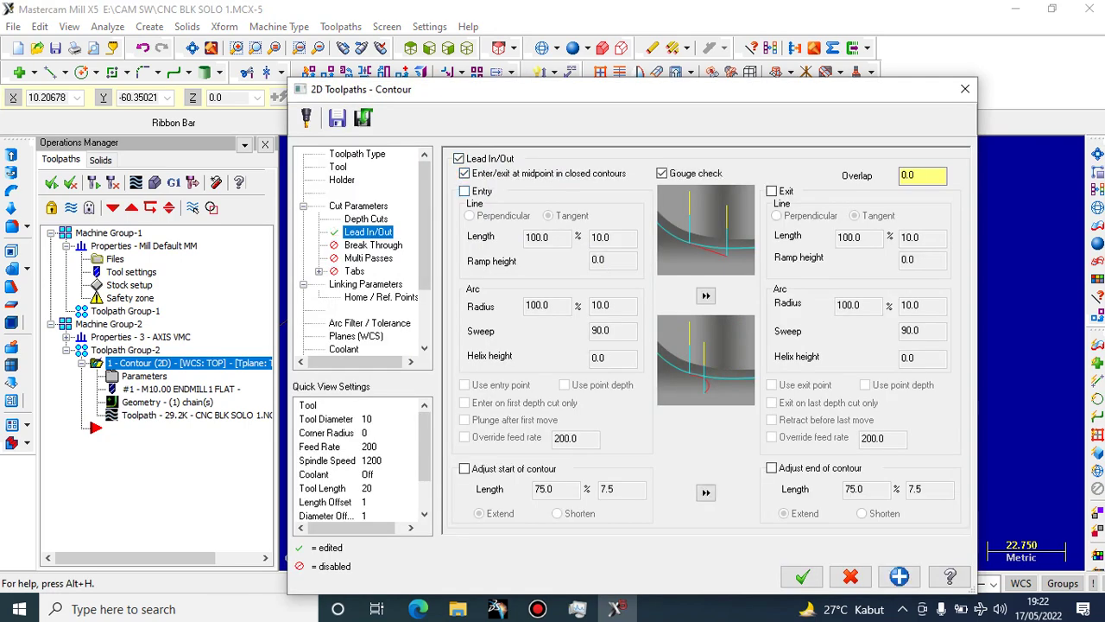
key(Return)
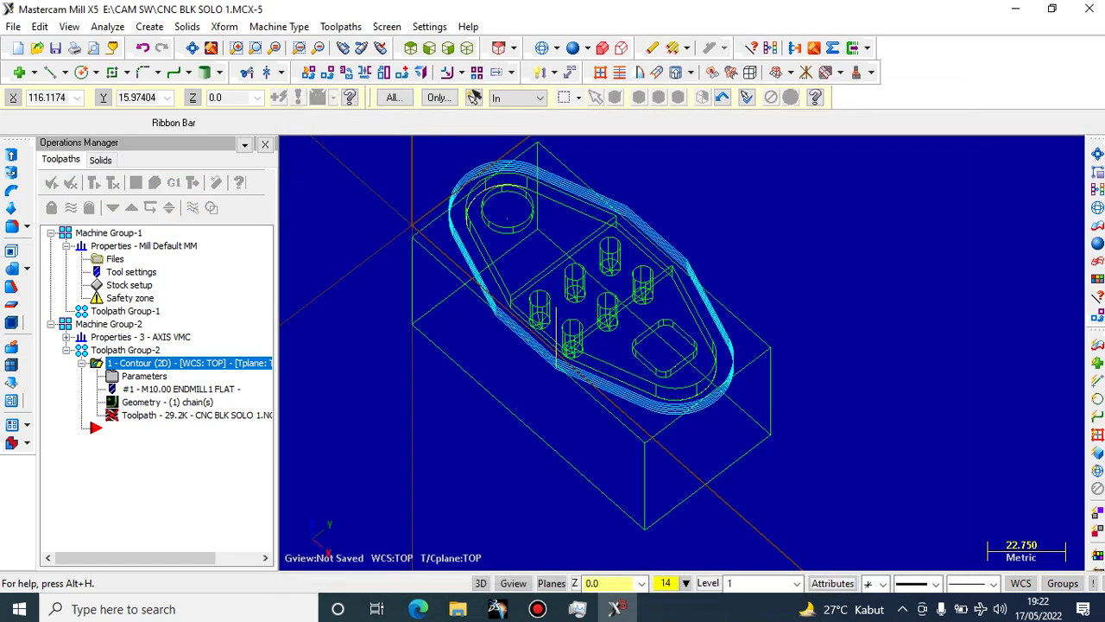
click(136, 182)
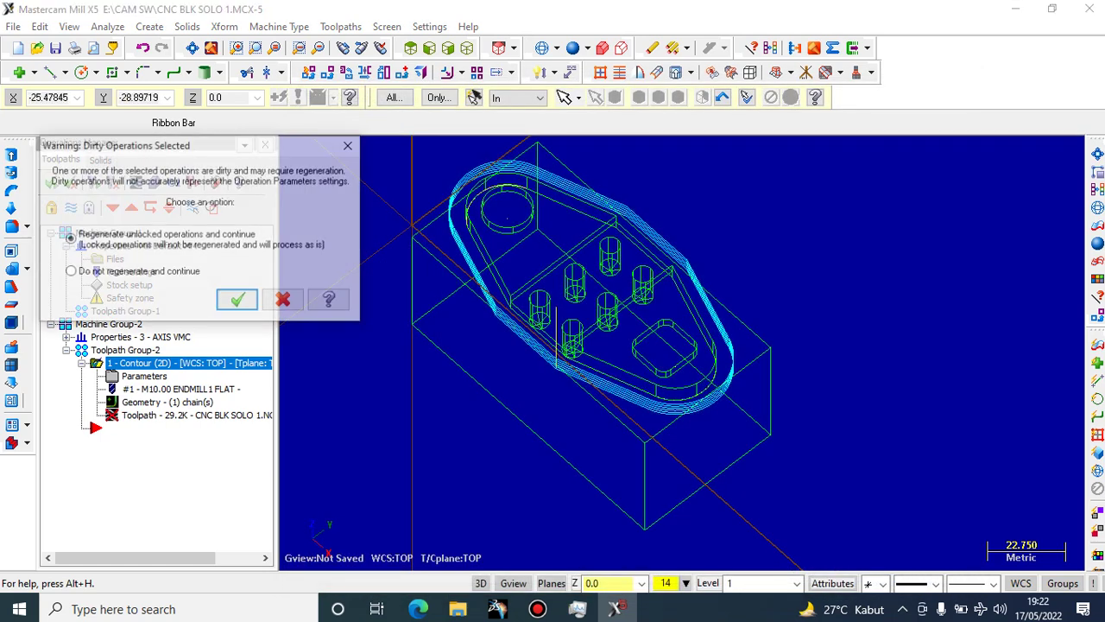
click(238, 300)
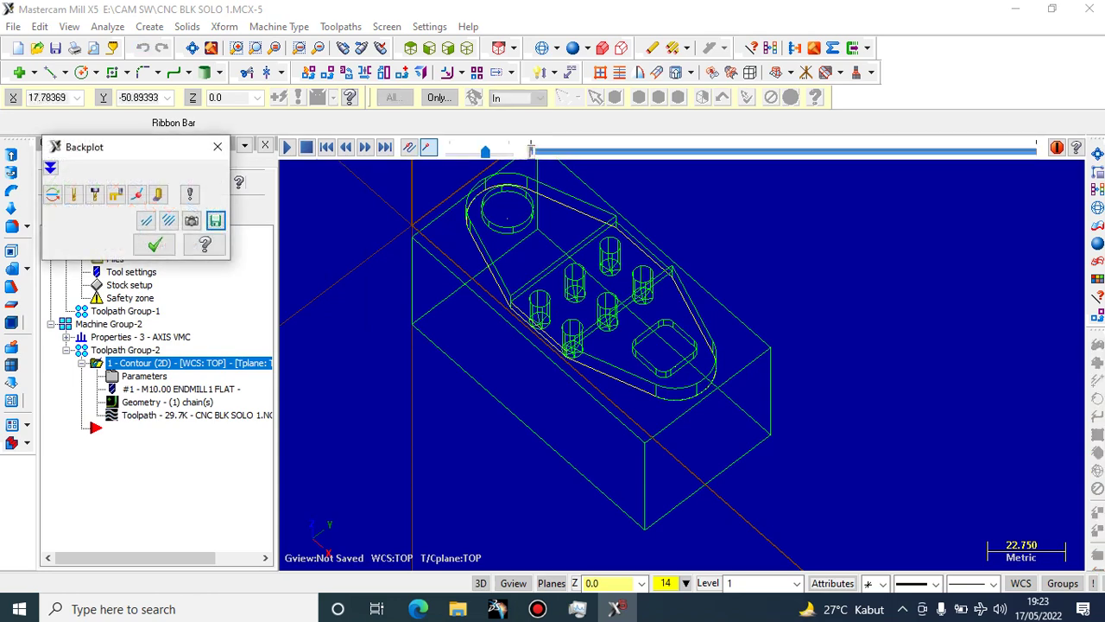
click(154, 245)
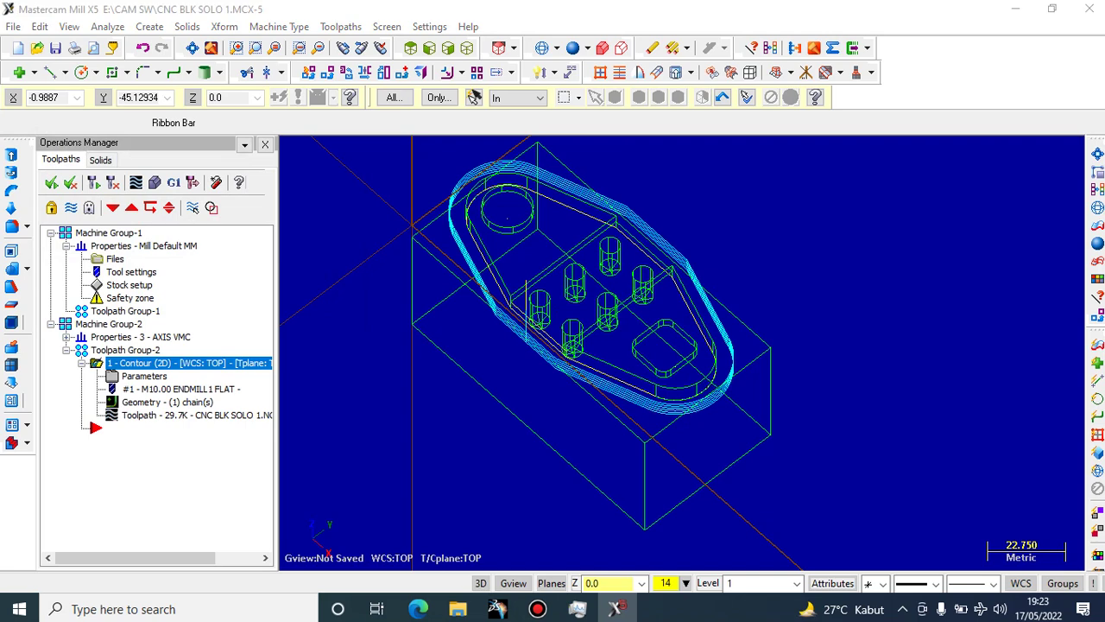
Enable both Entry and Exit in the contour's Lead In/Out settings and regenerate the toolpath through Backplot
click(144, 377)
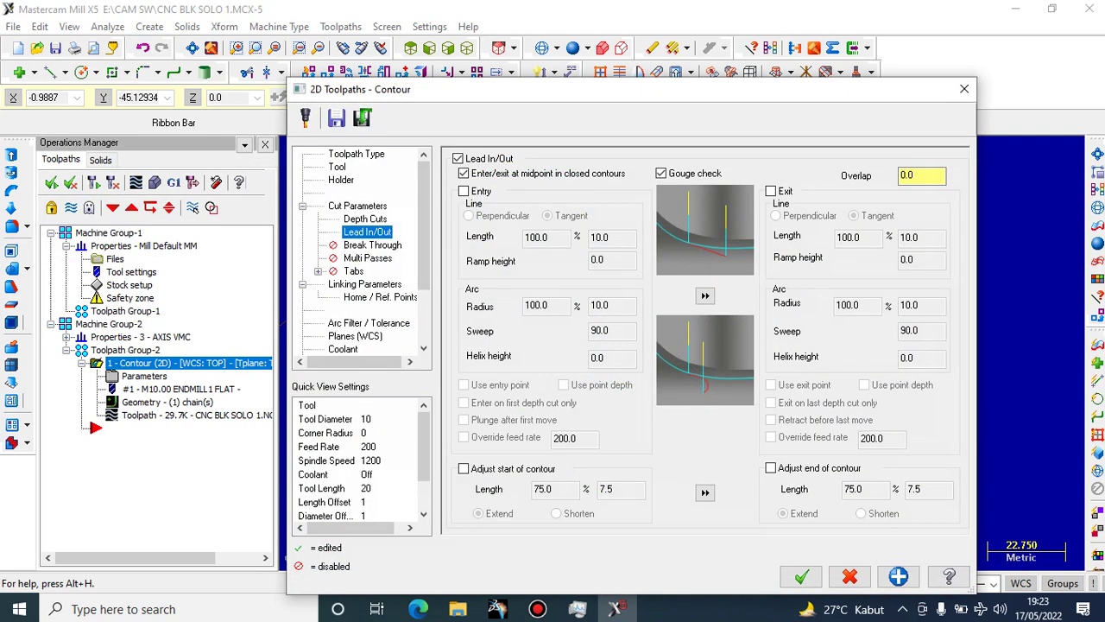
click(464, 191)
click(770, 191)
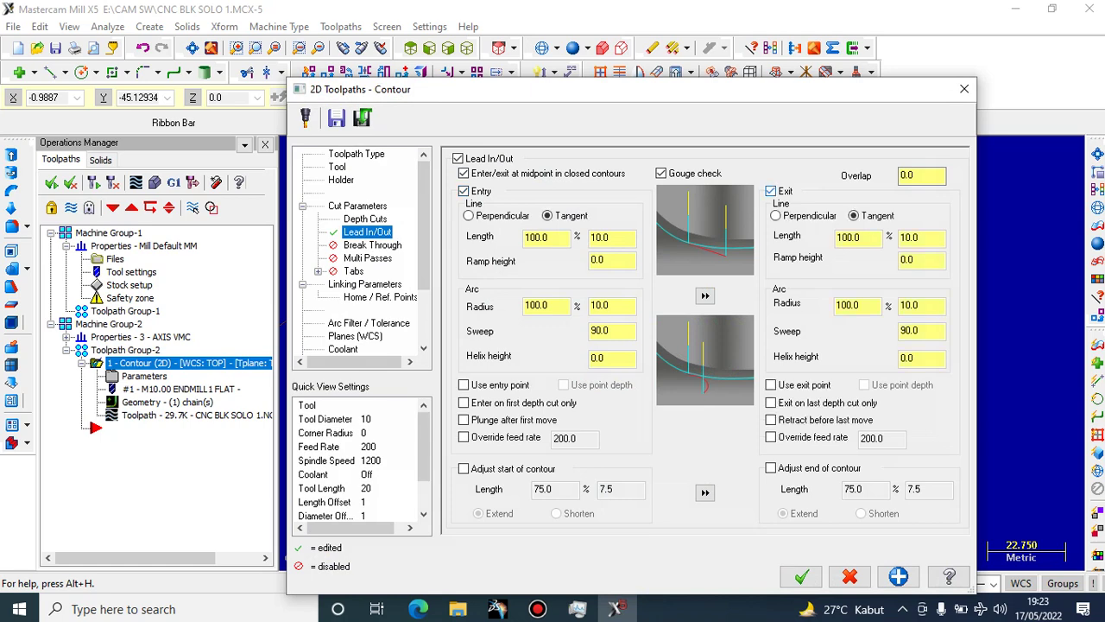
click(801, 576)
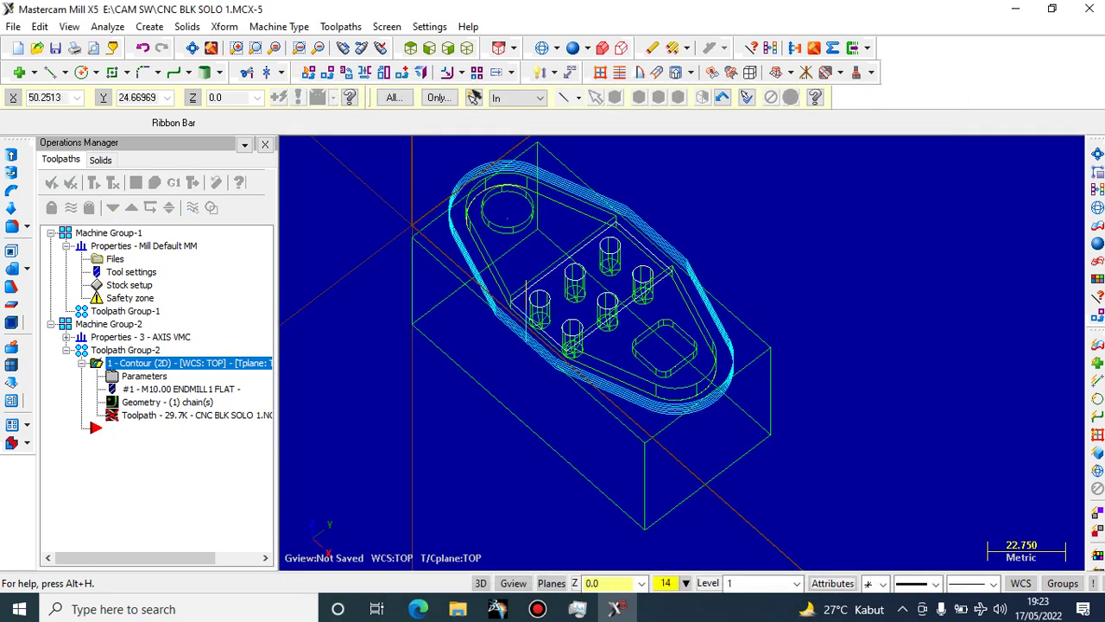
click(136, 183)
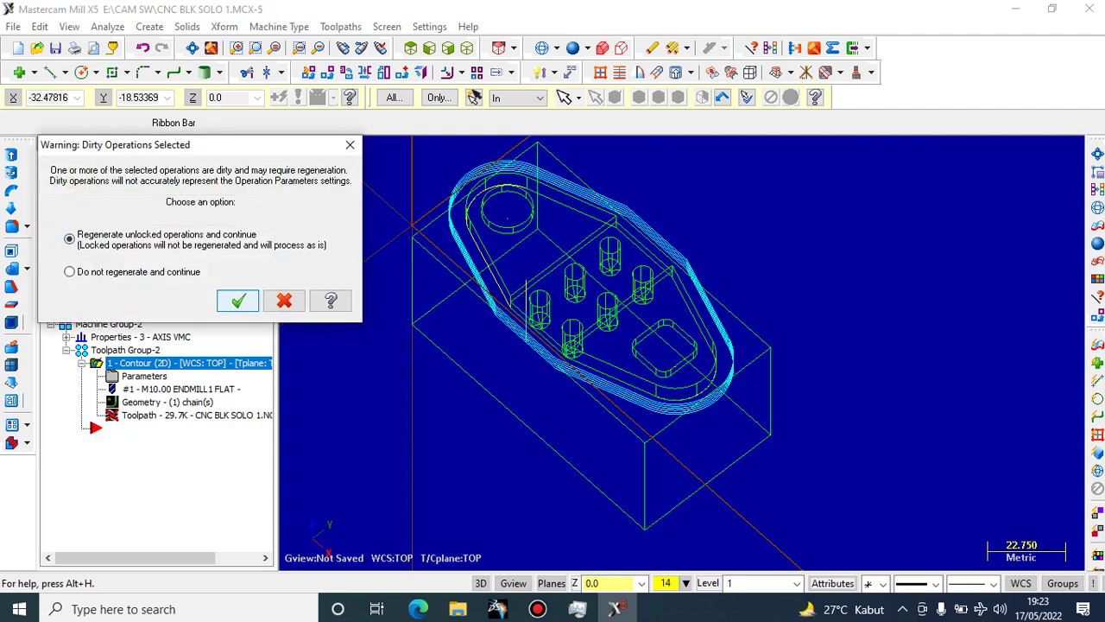
click(236, 299)
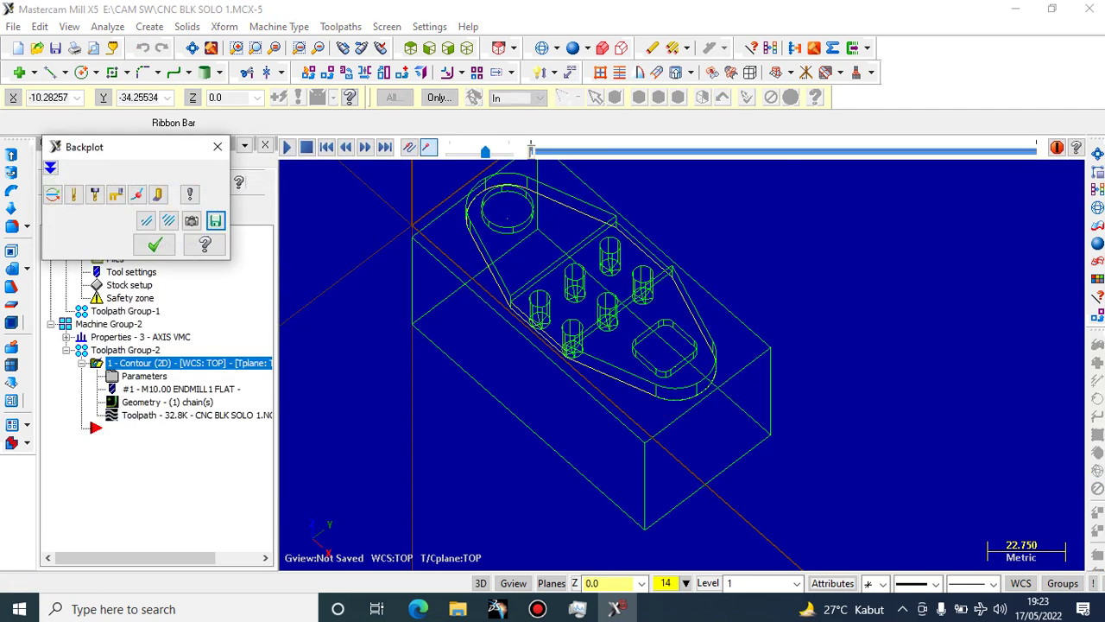
click(153, 244)
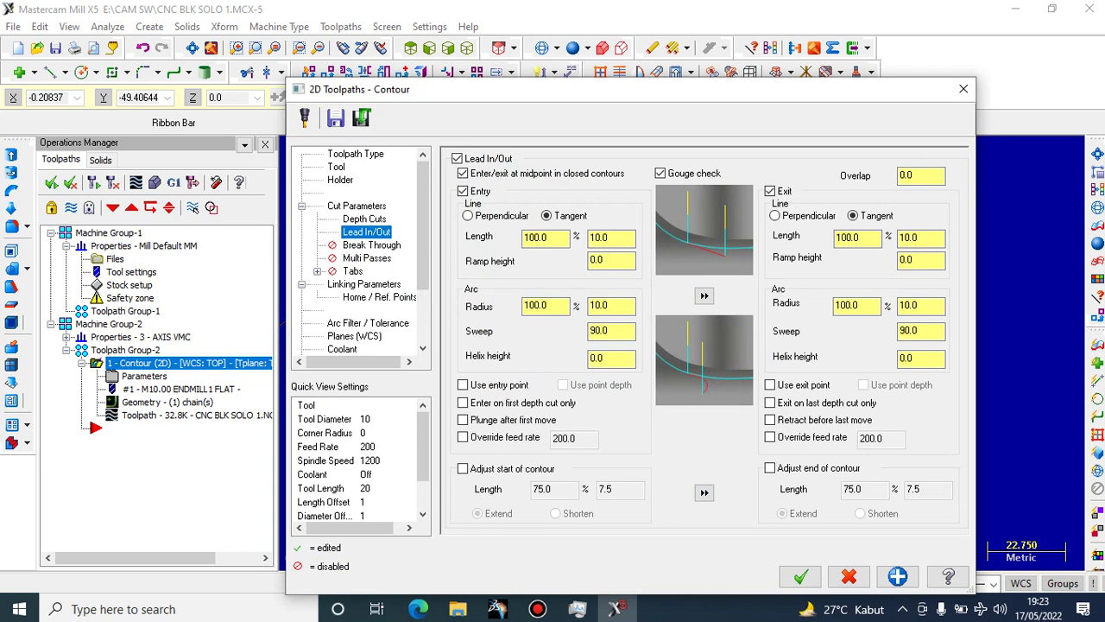
Set the contour's lead-in line length and arc radius both to 50% of the tool diameter, and accept the parameters
click(546, 237)
click(857, 237)
click(546, 237)
click(611, 238)
click(545, 236)
double_click(546, 237)
text(50.0)
double_click(535, 305)
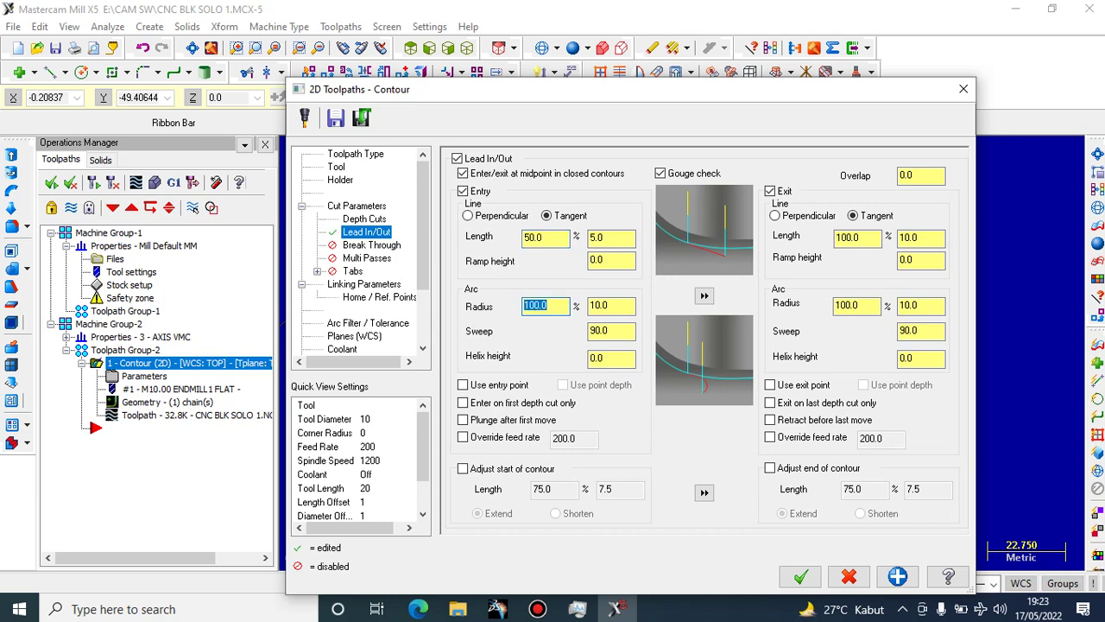
text(50)
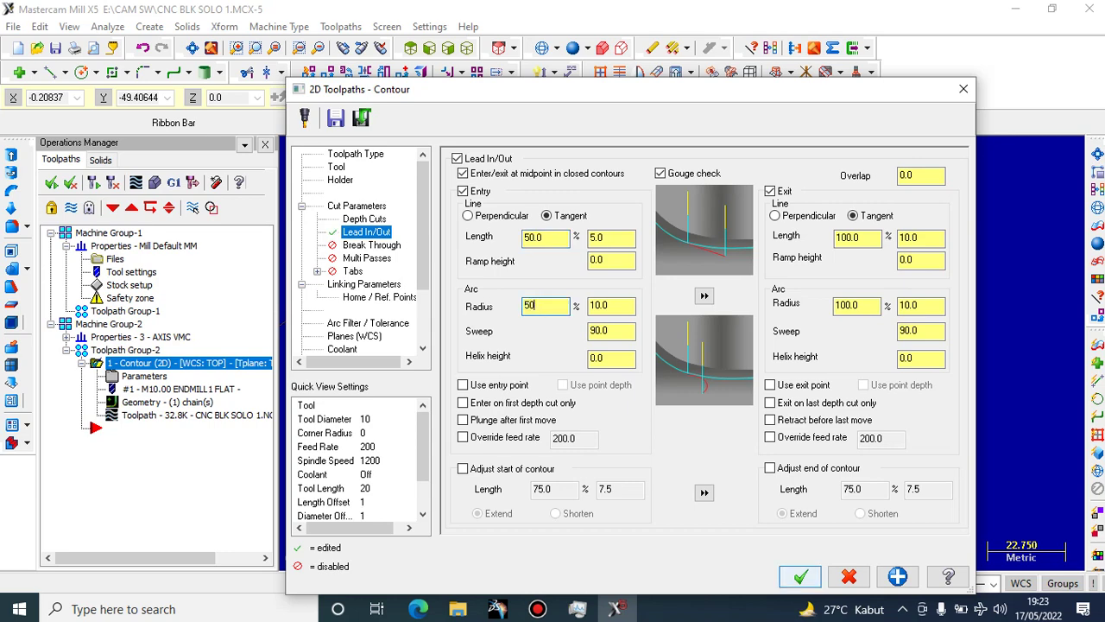
click(800, 576)
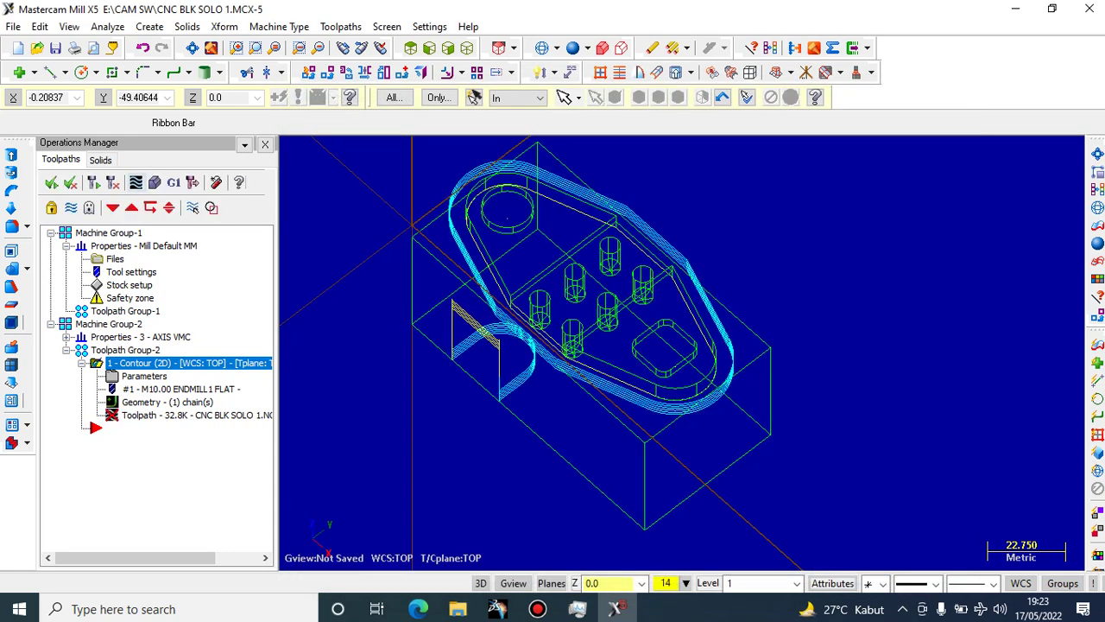
Regenerate the contour toolpath with the shortened lead-in through Backplot, and close the backplot
click(137, 182)
click(238, 299)
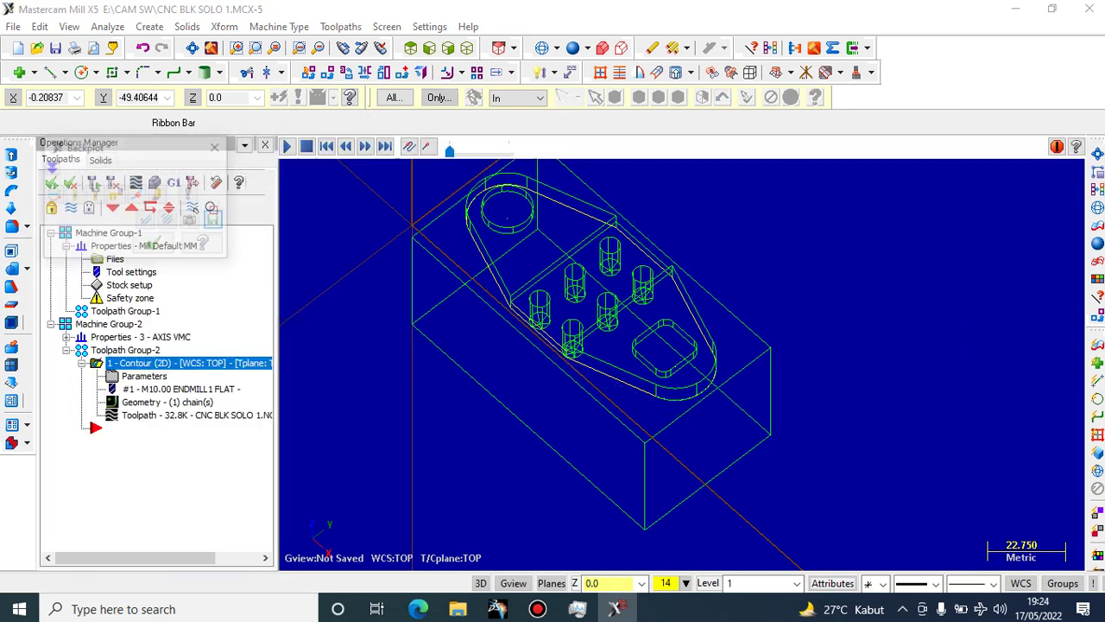
click(153, 244)
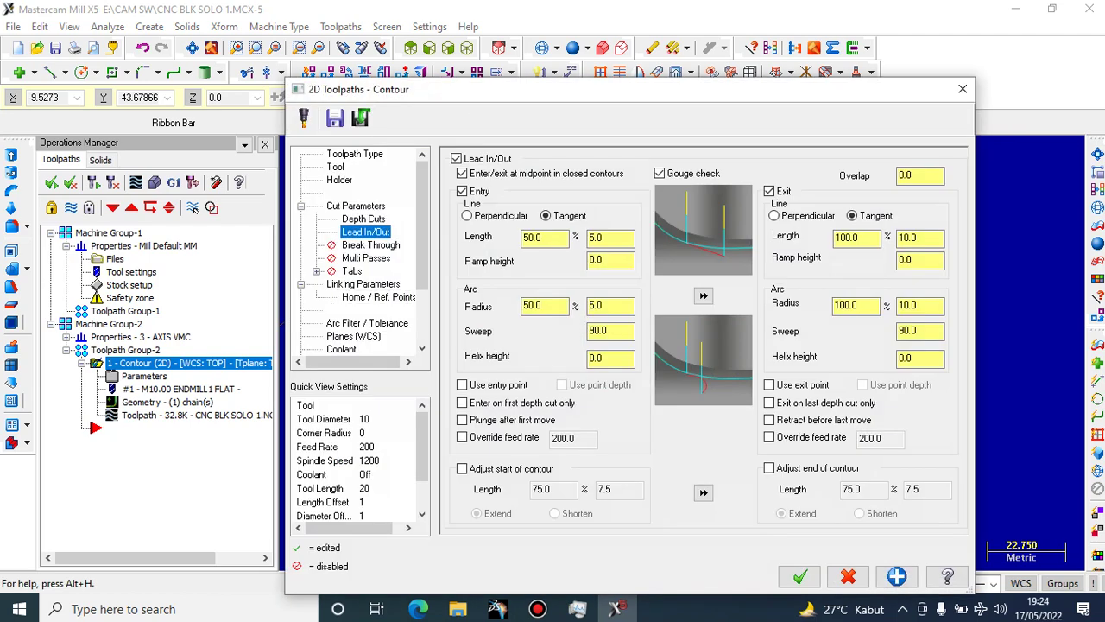
Enable Multi Passes for the contour with 2 rough passes at 7 mm spacing, and accept the parameters
click(366, 258)
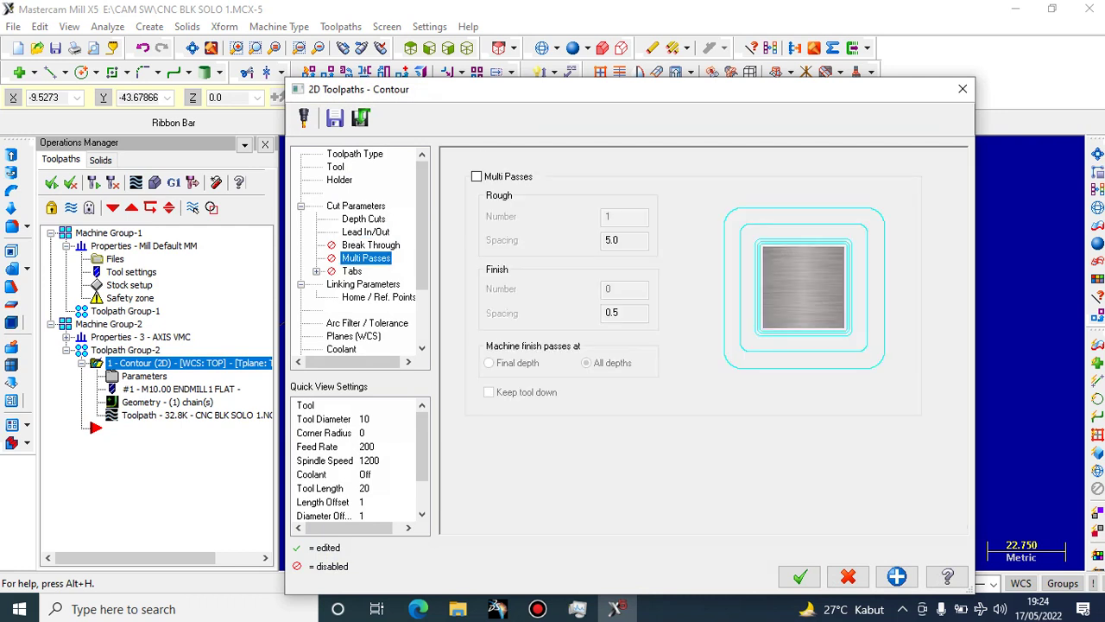
click(477, 176)
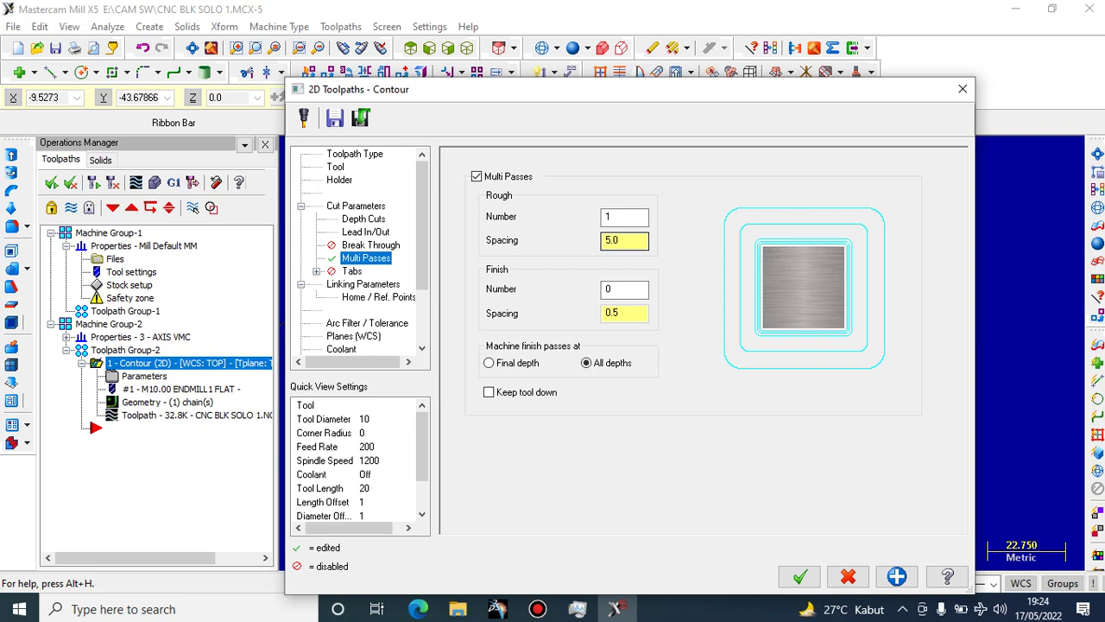
key(Tab)
text(7)
key(shift+Tab)
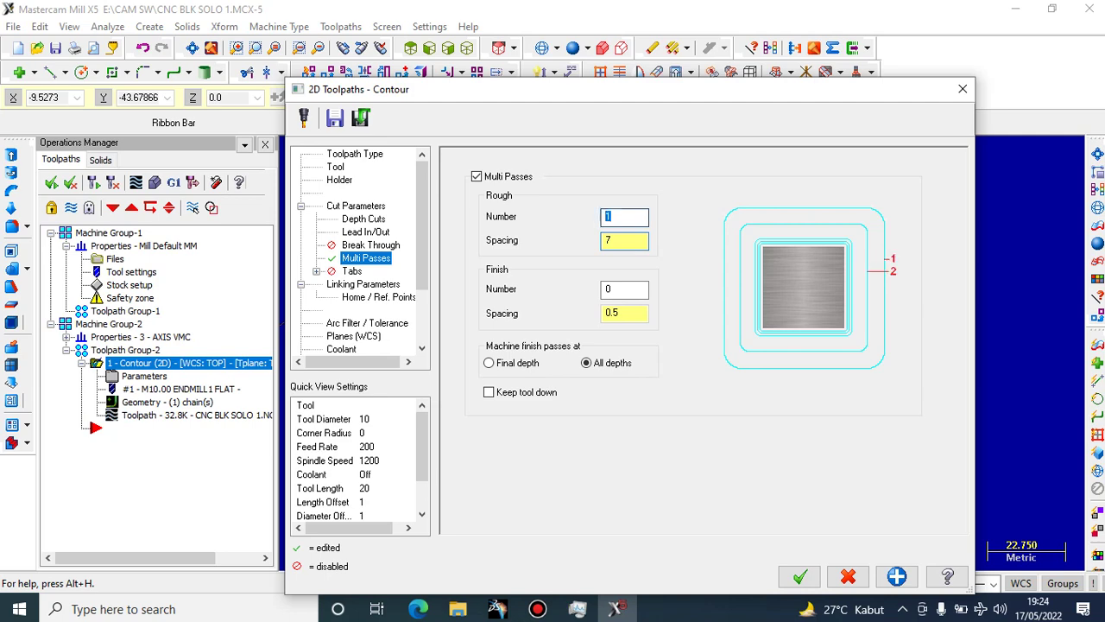
text(2)
click(800, 576)
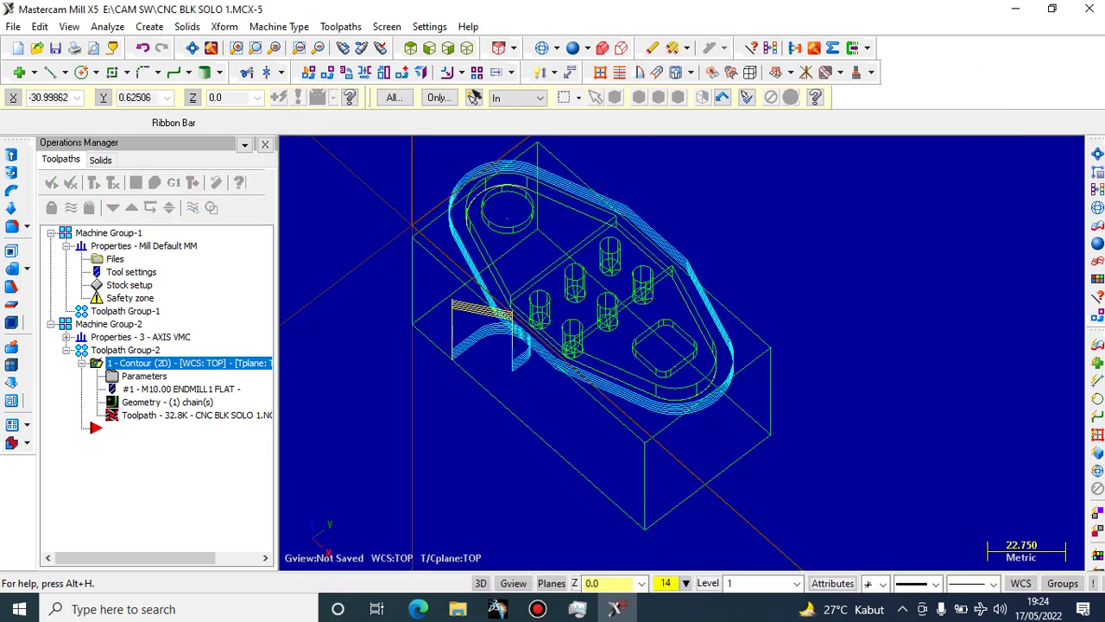
Regenerate the multi-pass contour toolpath through Backplot, and close the backplot
click(136, 183)
click(237, 299)
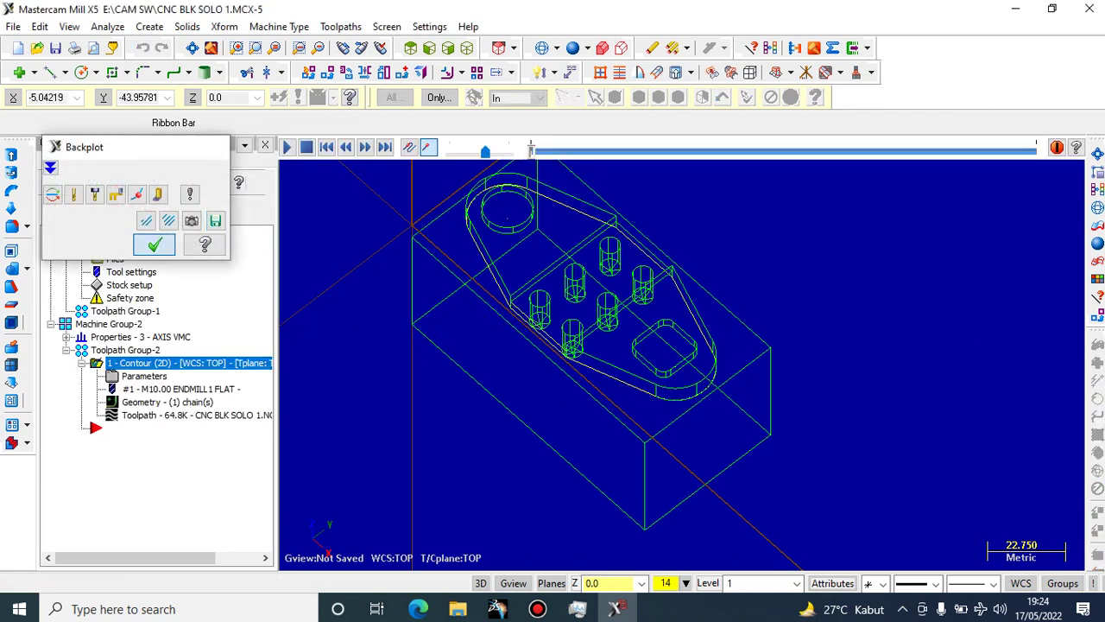
click(152, 244)
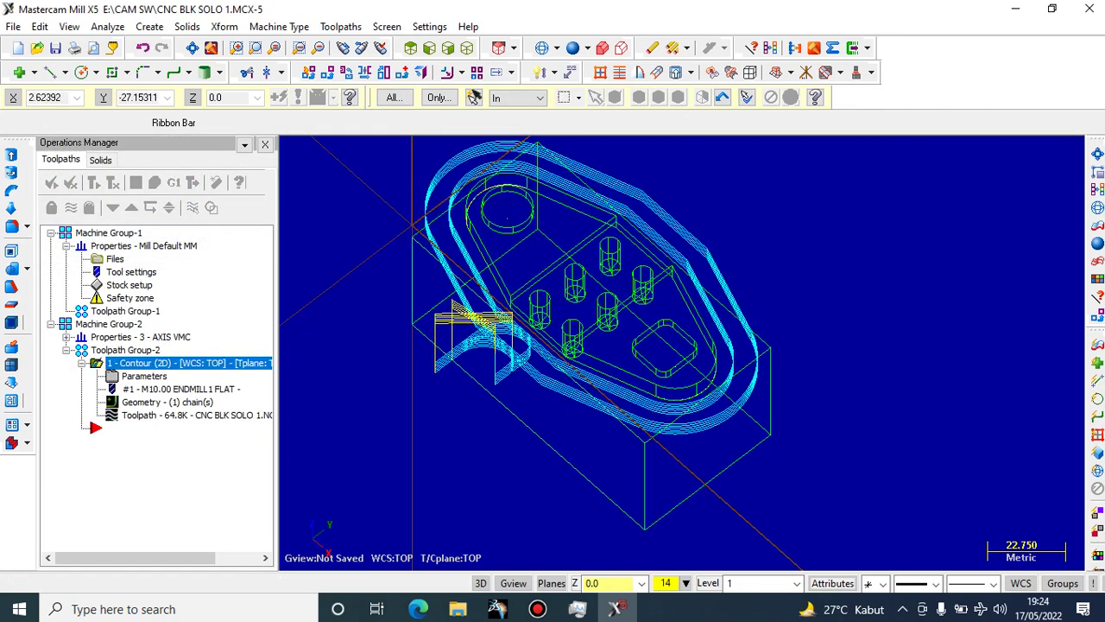
Run the Verify simulation of the multi-pass contour and close it
click(156, 182)
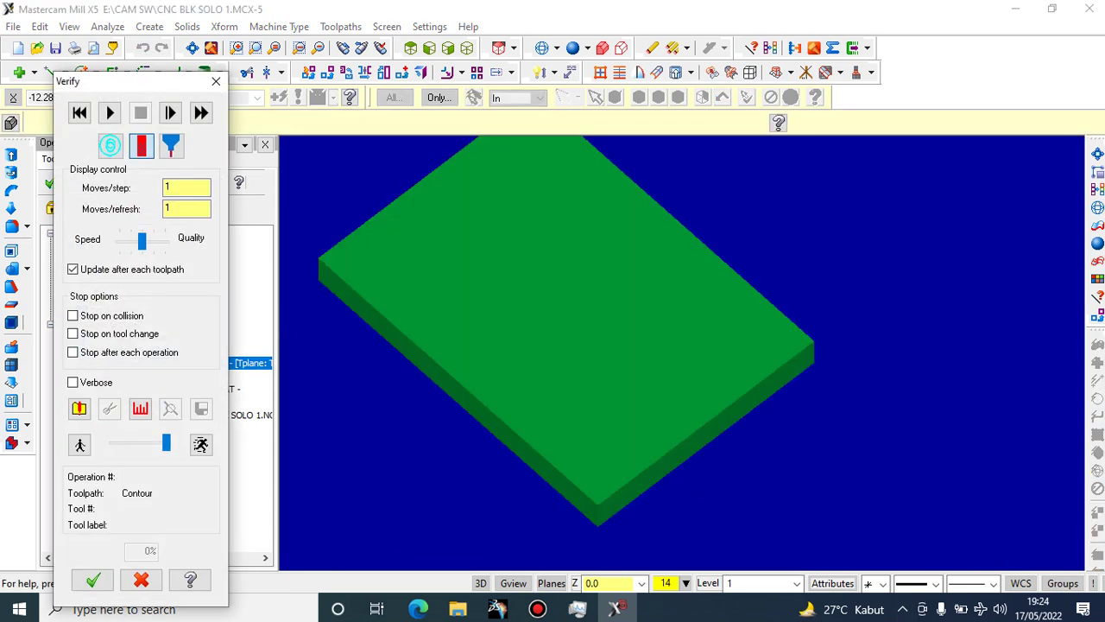
click(110, 113)
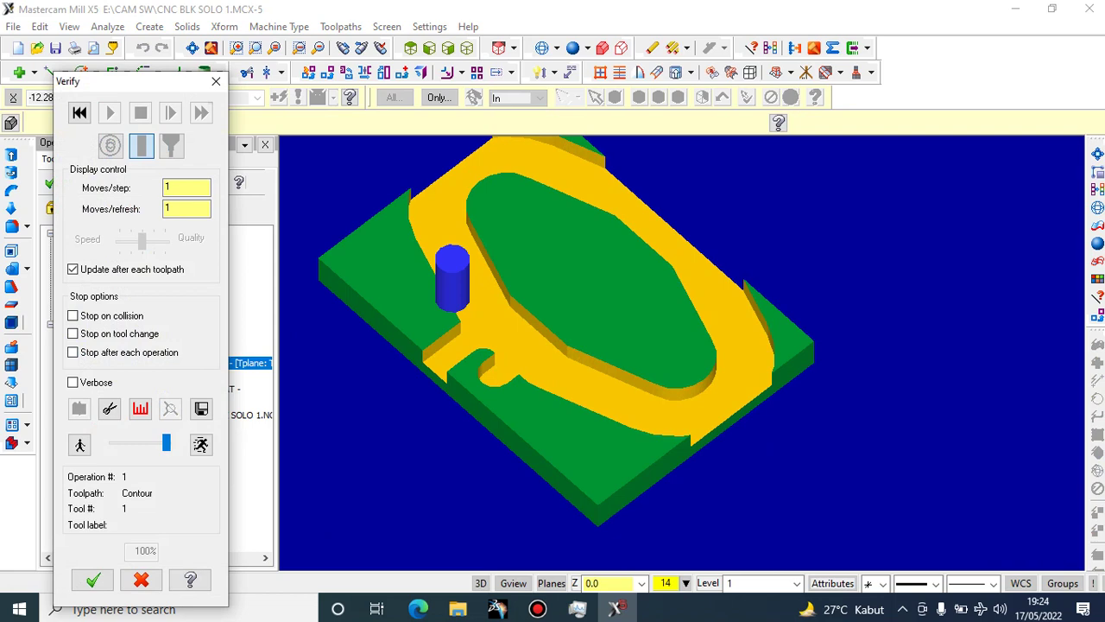
click(140, 579)
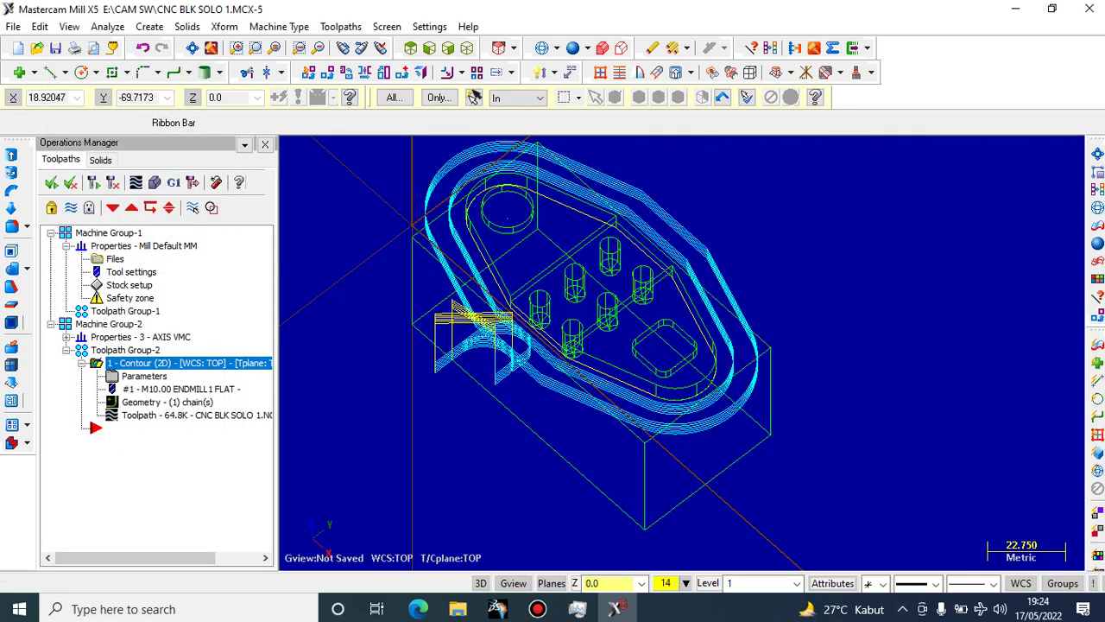
Define Machine Group-1's stock as a rectangular block of X 100, Y 50, Z 50 with origin 50, 25, 0 and wireframe display on
middle_drag(519, 331, 514, 295)
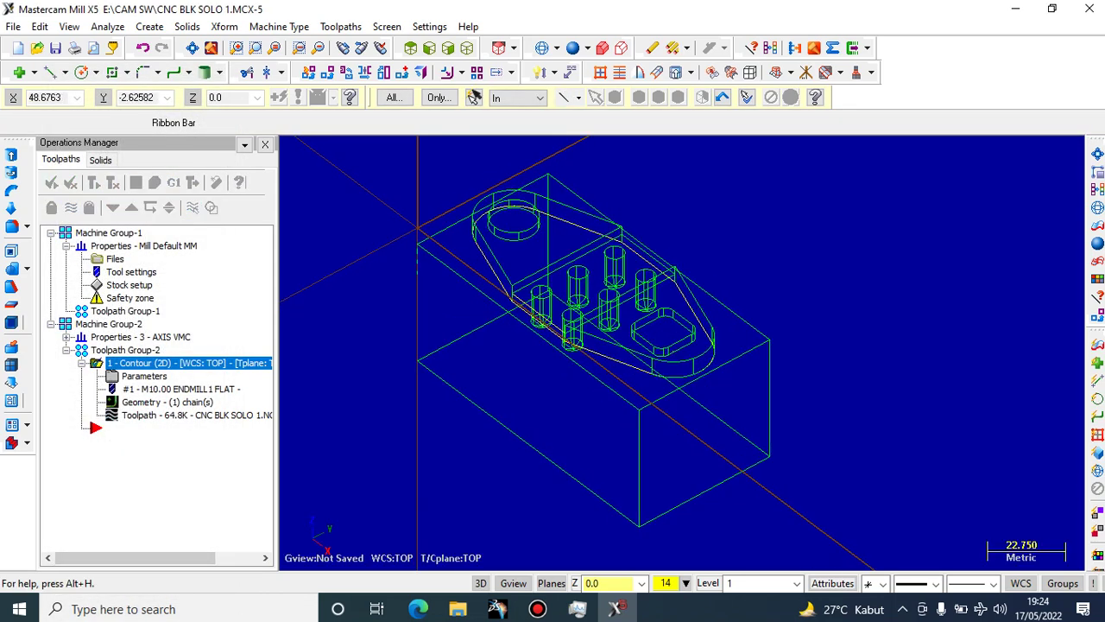
scroll(667, 409, down, 3)
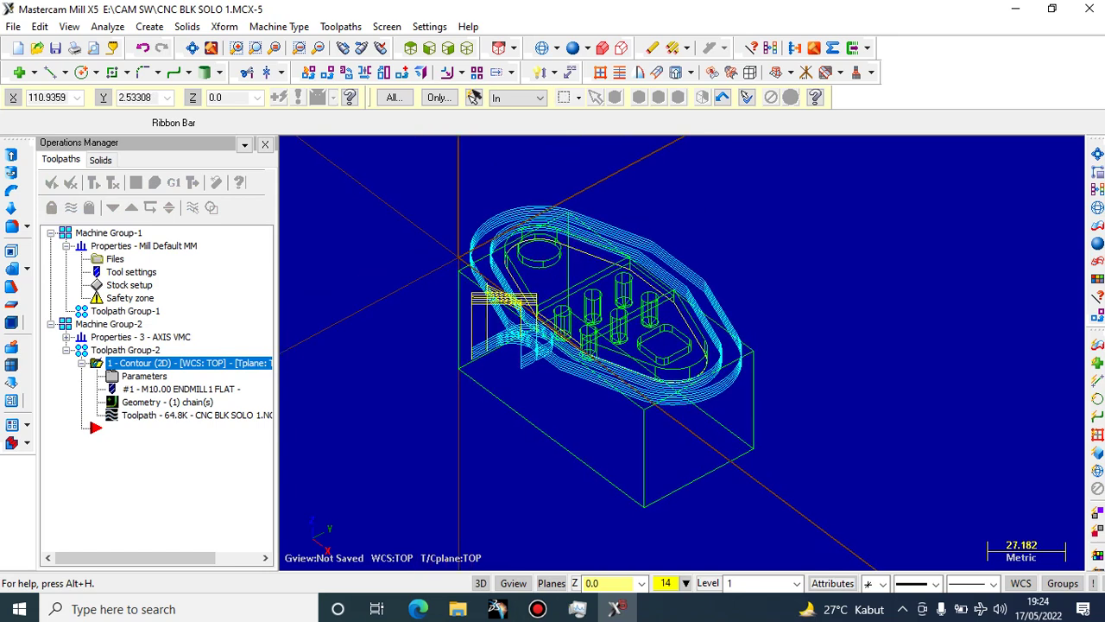
click(156, 183)
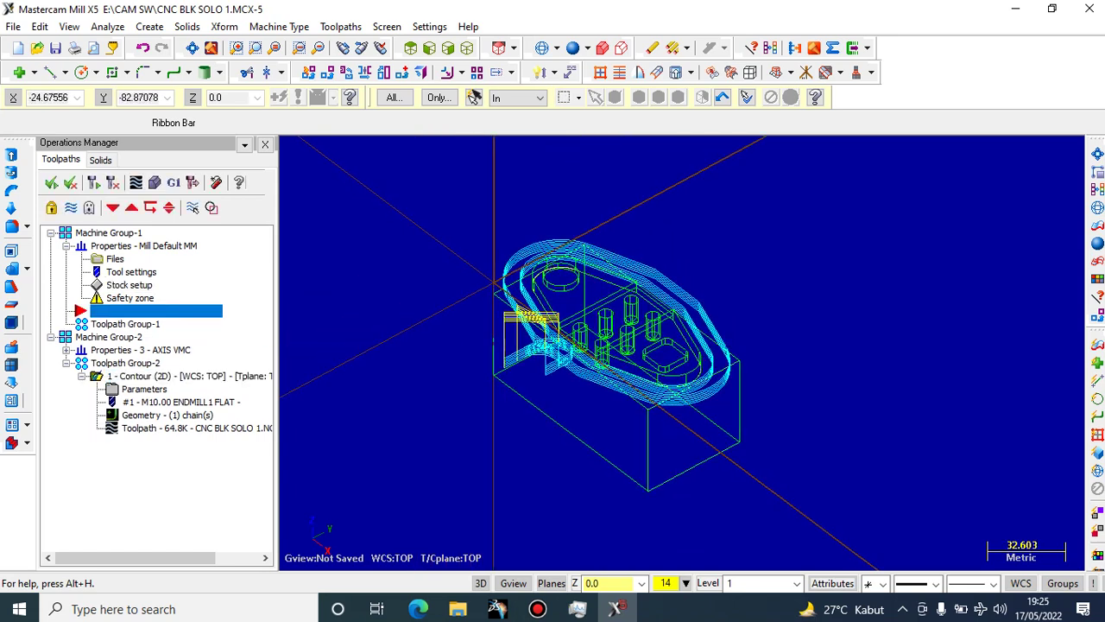
click(128, 284)
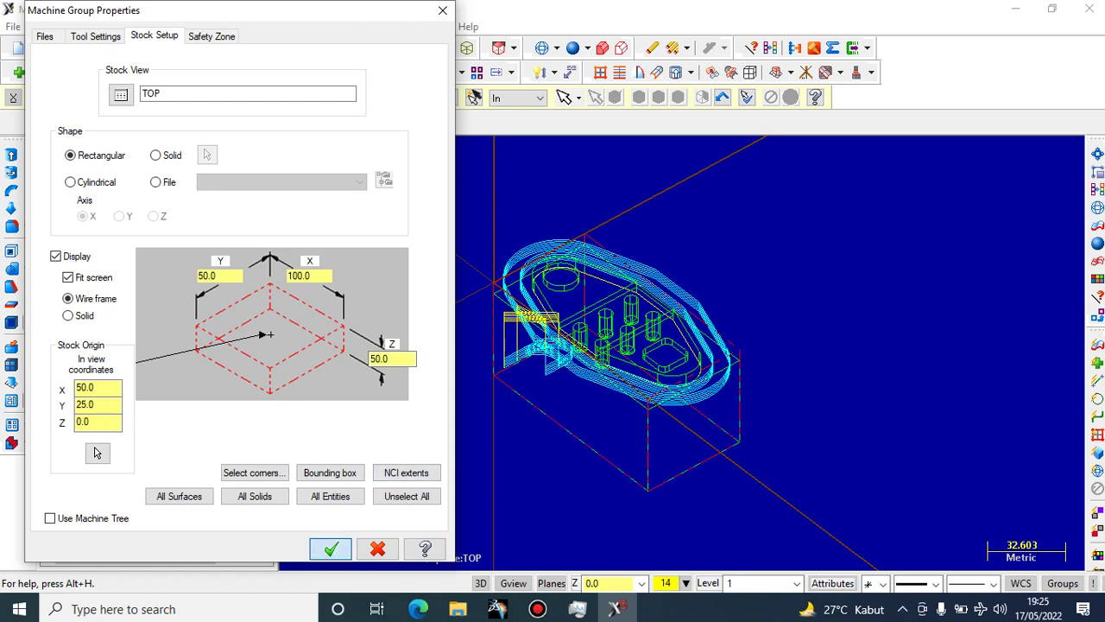
click(330, 549)
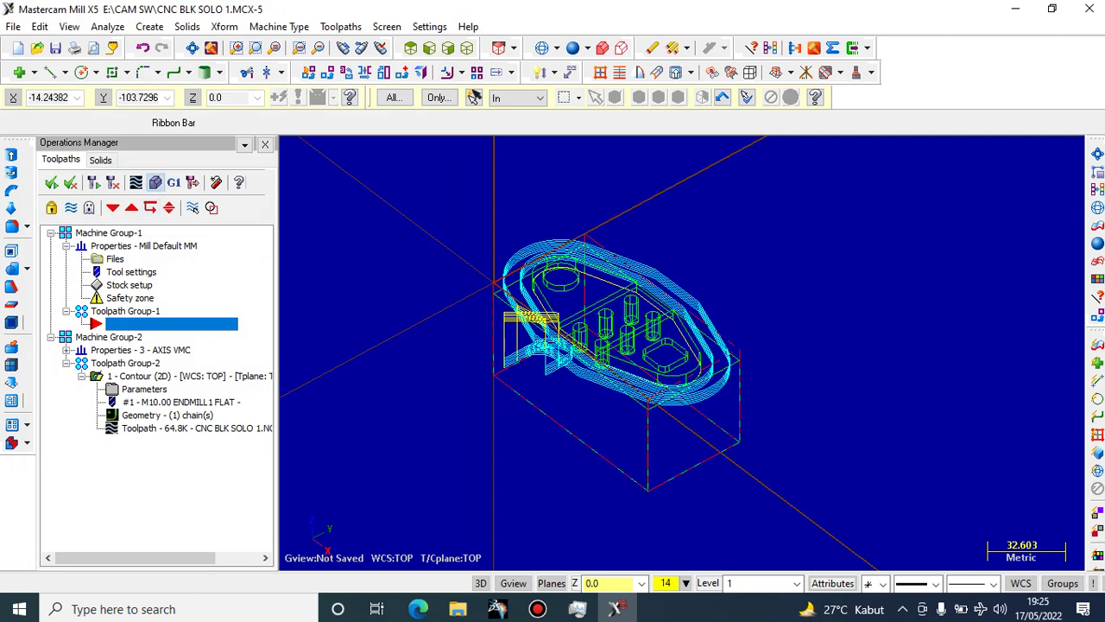
Run the Verify simulation of the contour cut twice on the block stock, closing it after each run
click(155, 182)
click(109, 112)
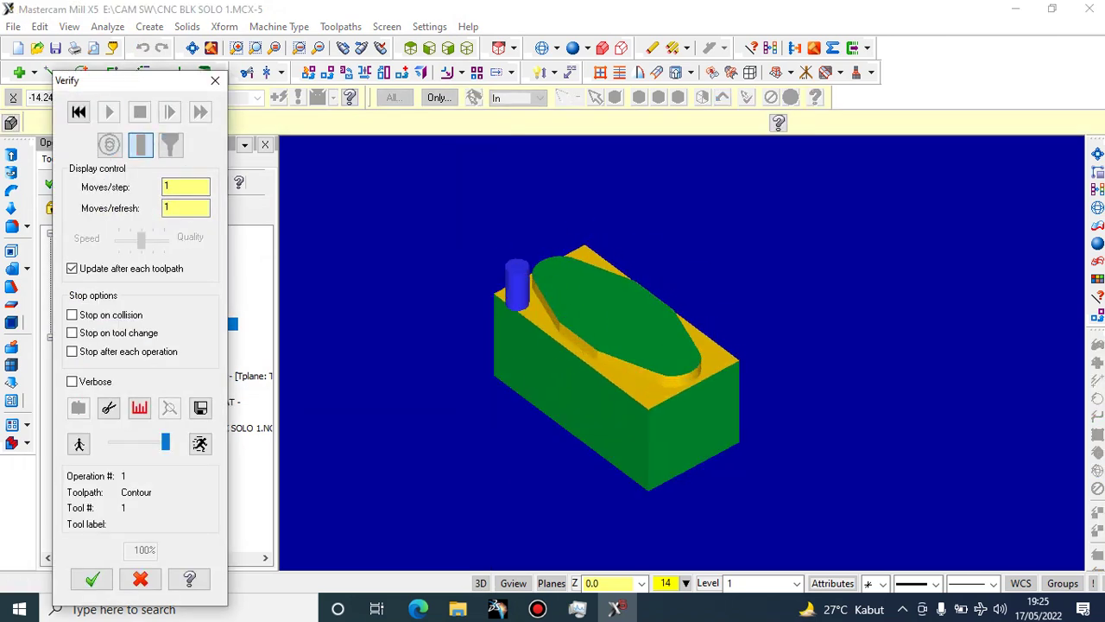
click(91, 578)
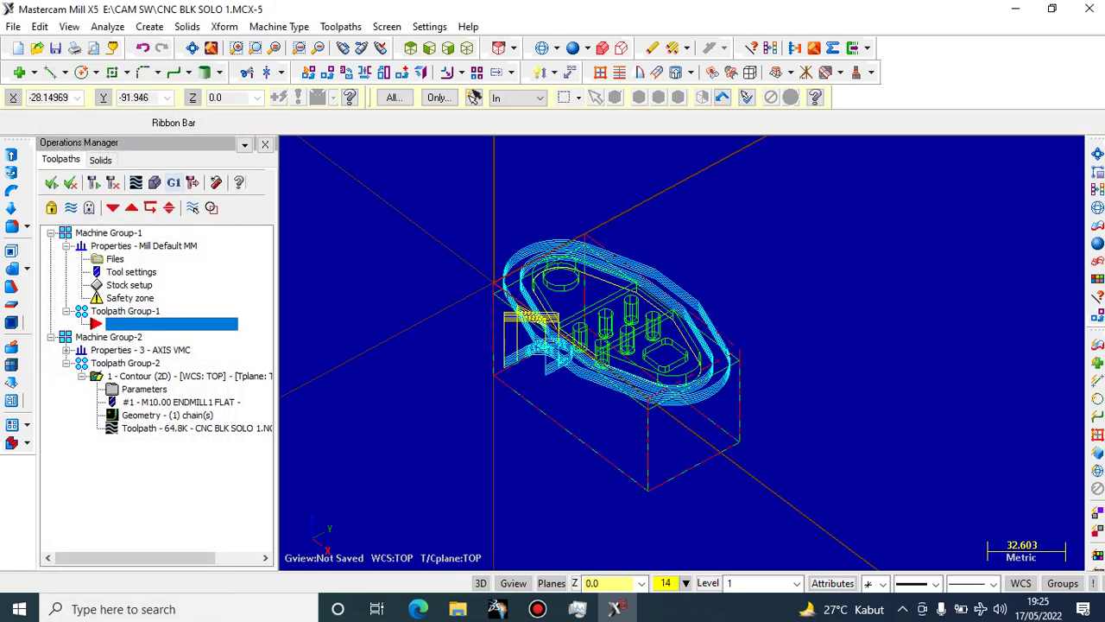
click(154, 183)
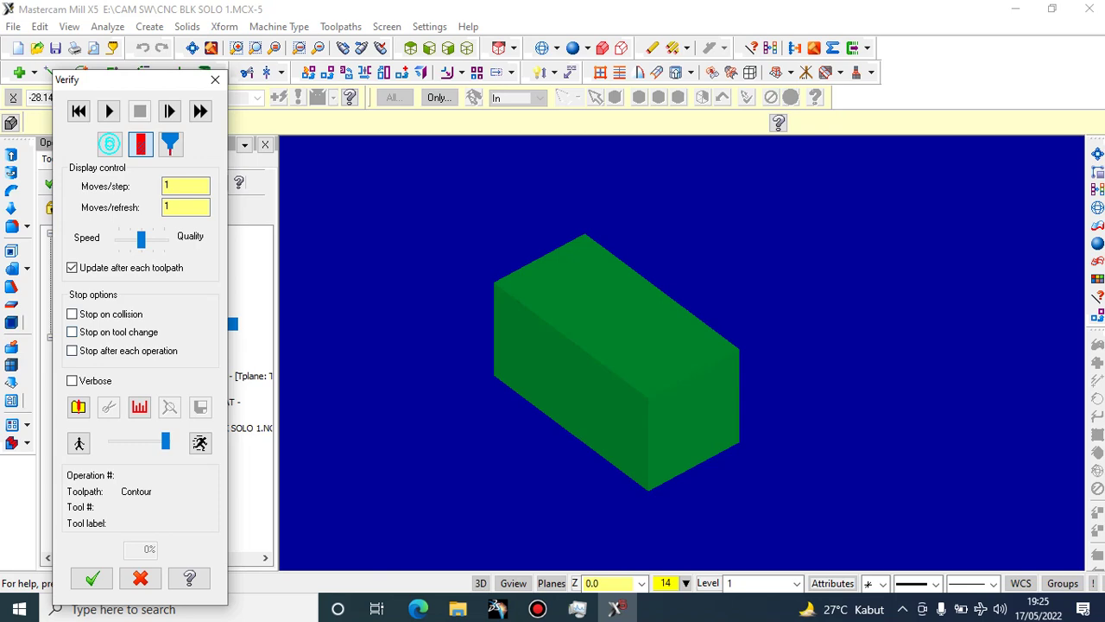
click(109, 111)
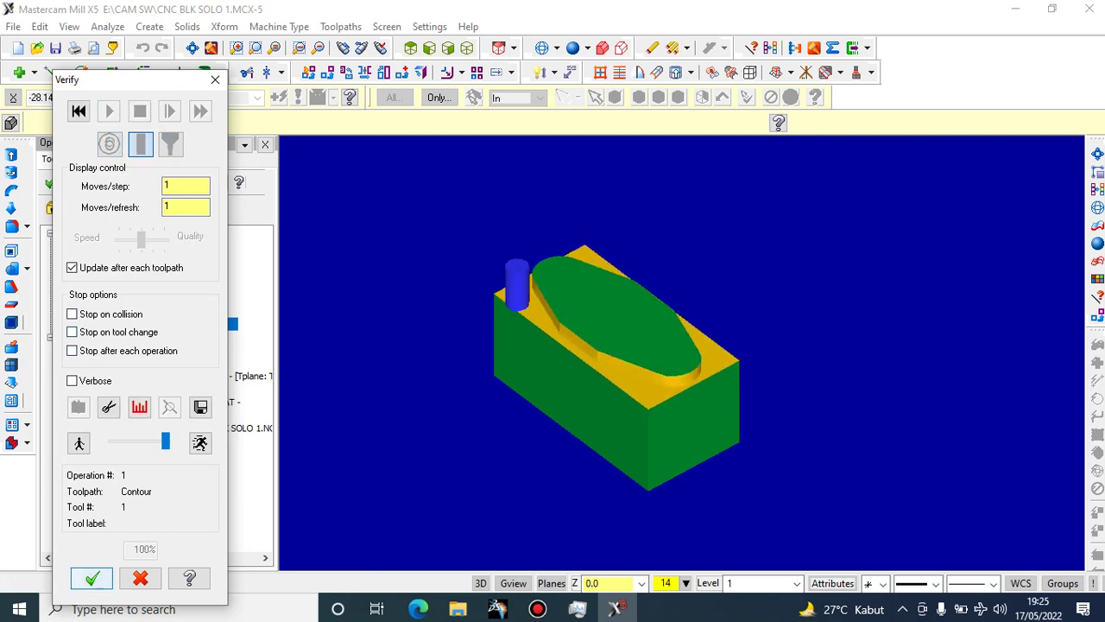
click(92, 577)
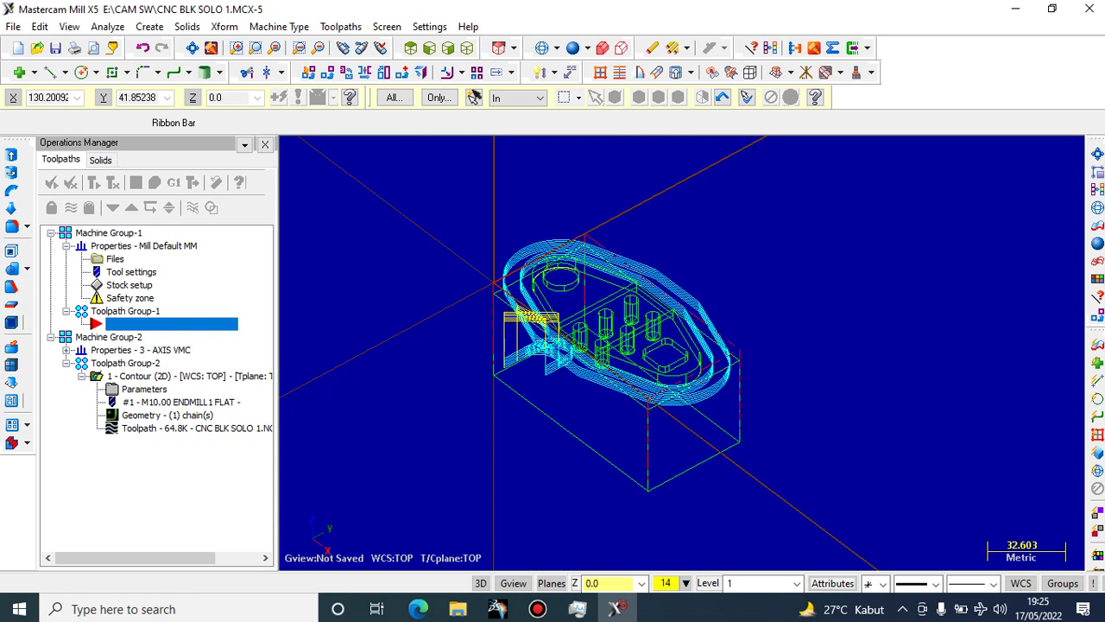
Examine the contour passes and lead moves around the part's holes and pockets from several angles, toggling the toolpath display
scroll(629, 298, up, 4)
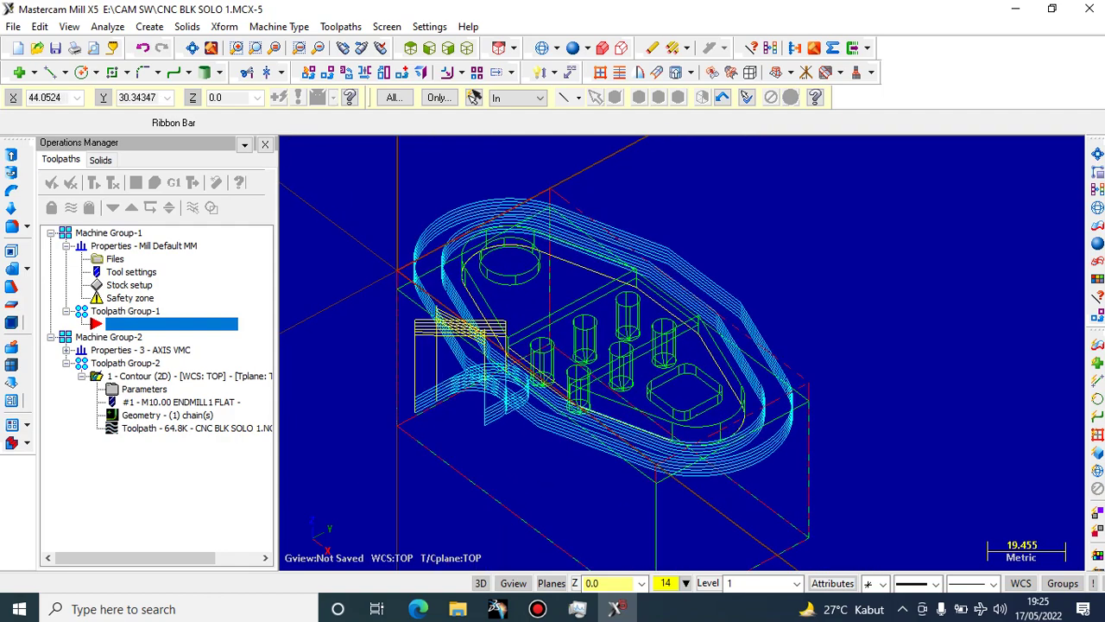
scroll(569, 293, up, 1)
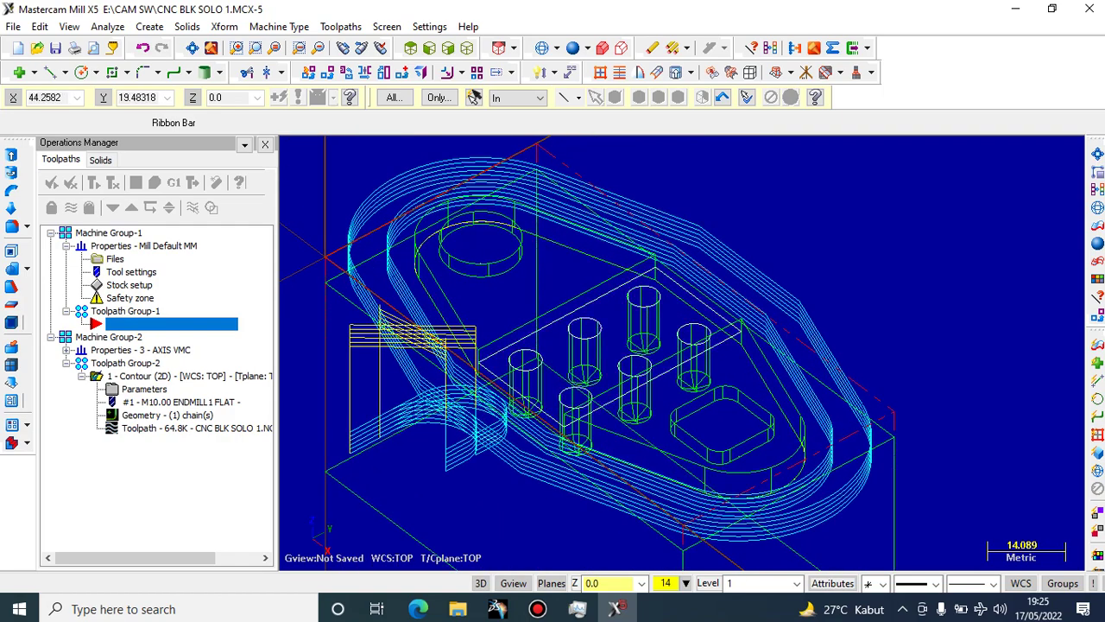
mouse_move(562, 343)
middle_down()
mouse_move(556, 295)
mouse_move(544, 347)
middle_up()
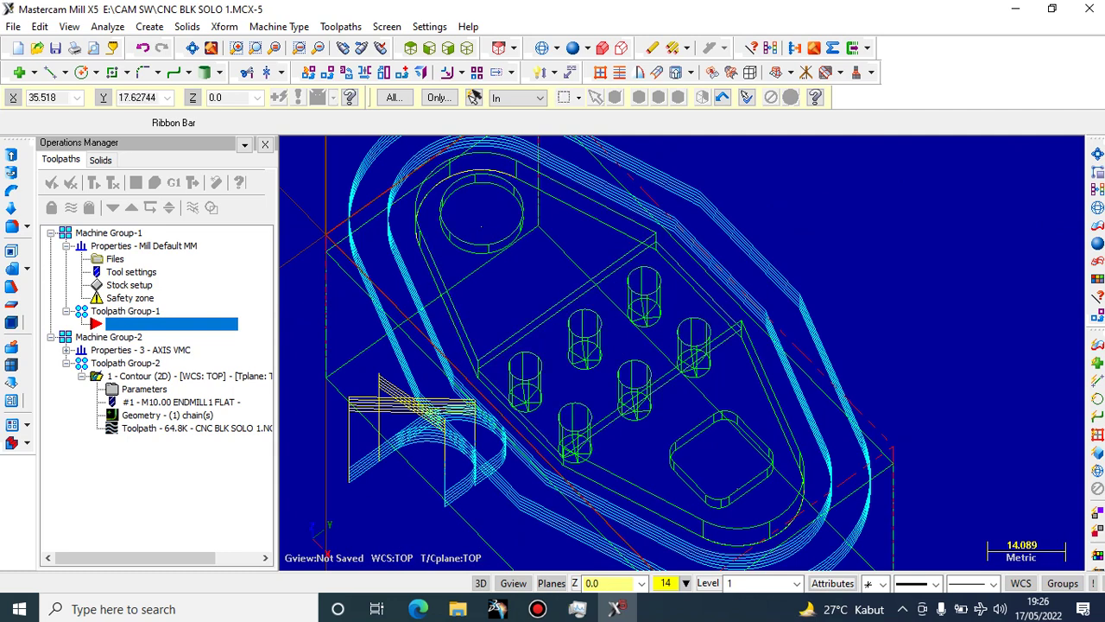
key(alt+t)
key(alt+t)
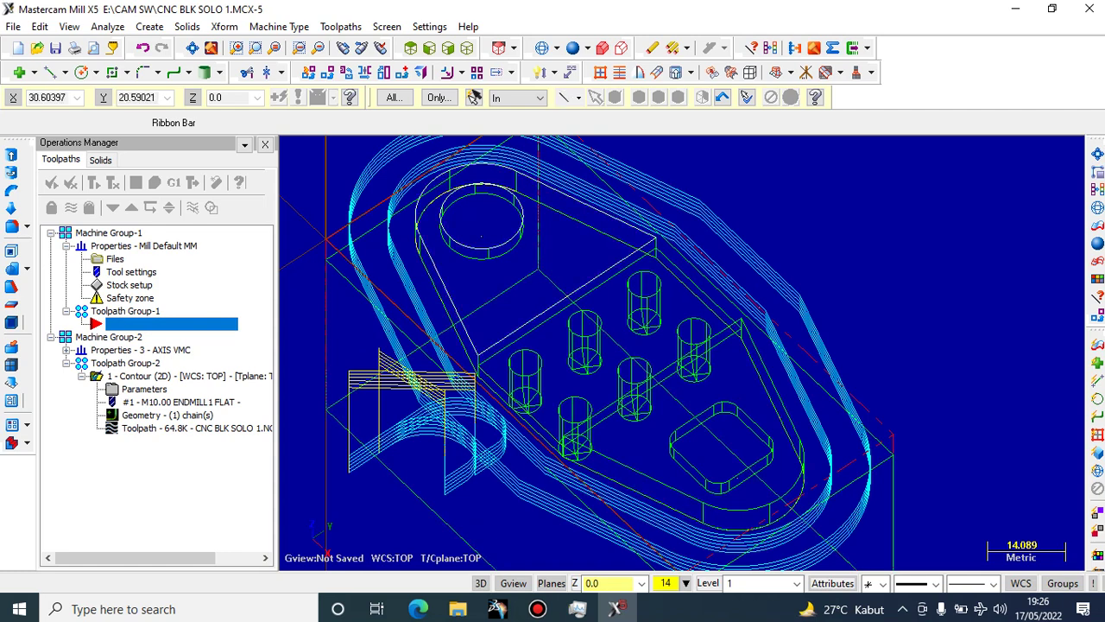
key(alt+Up)
key(alt+Up)
key(alt+Up)
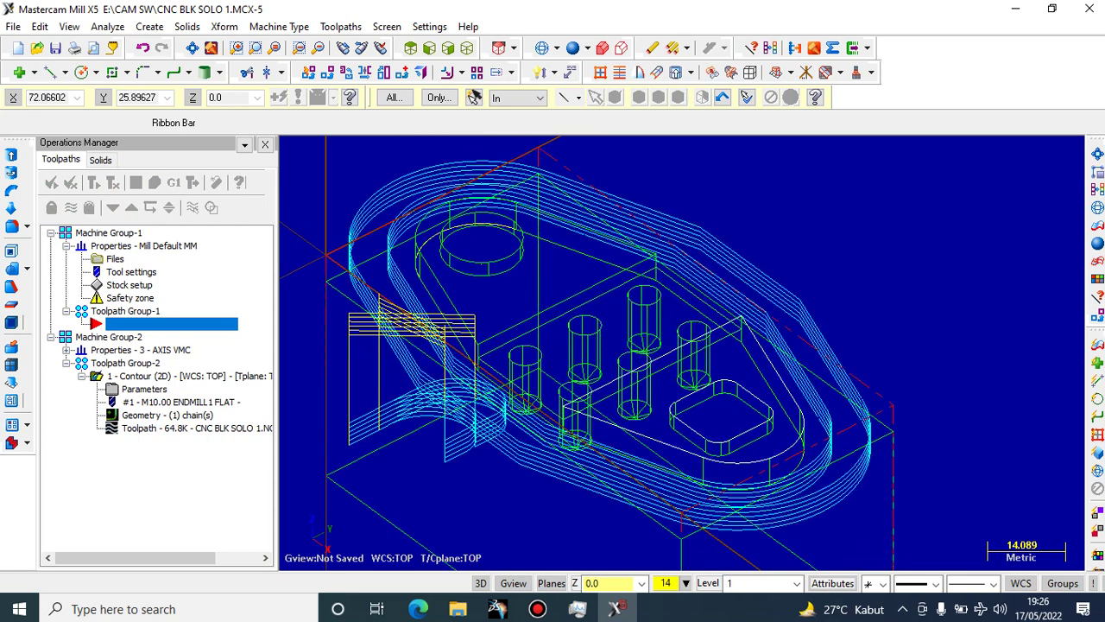
middle_drag(753, 395, 762, 465)
key(alt+t)
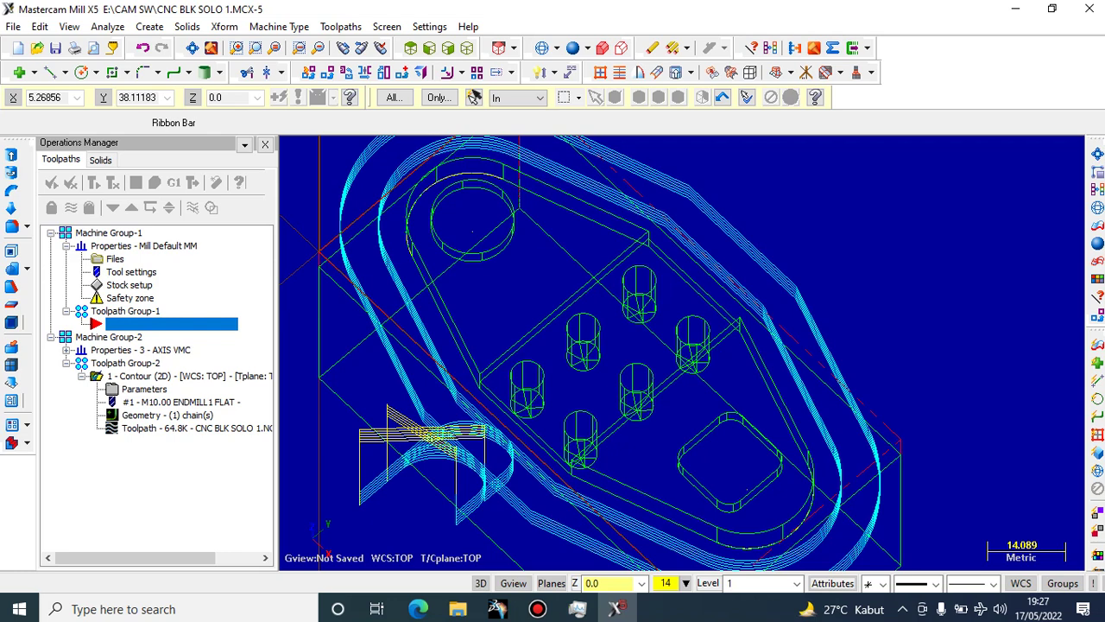
scroll(536, 350, down, 4)
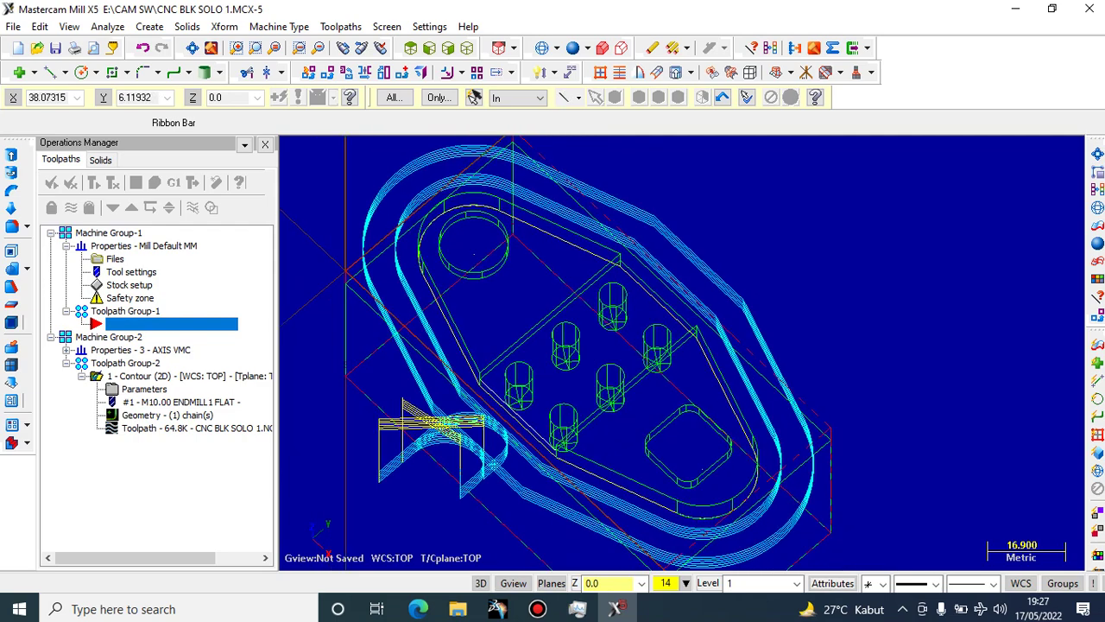
middle_drag(562, 345, 556, 329)
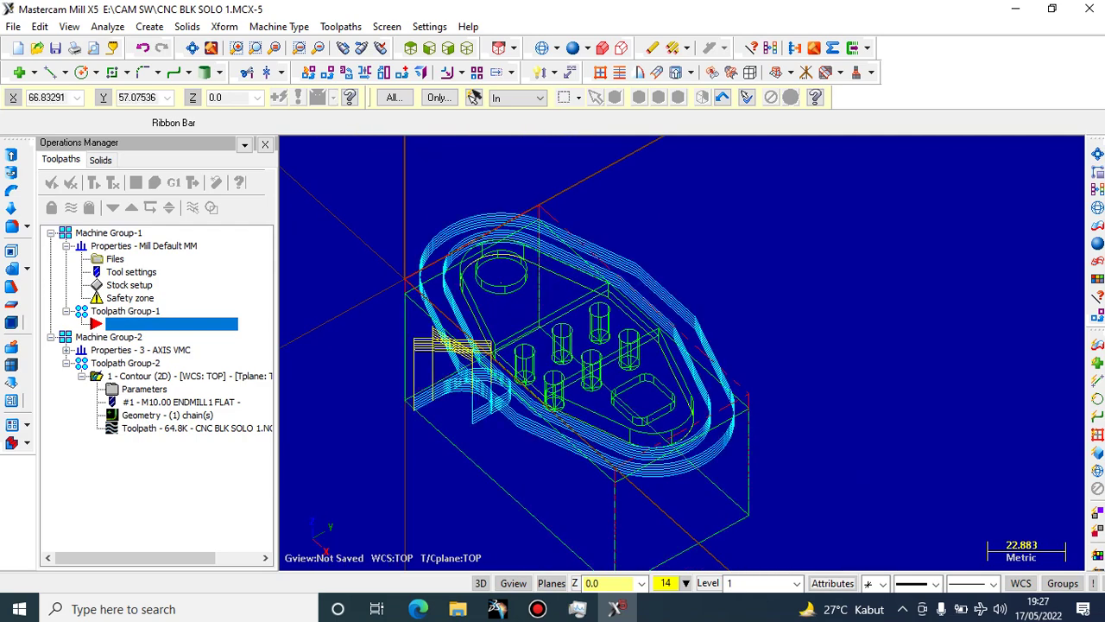
scroll(641, 348, up, 2)
scroll(536, 349, up, 2)
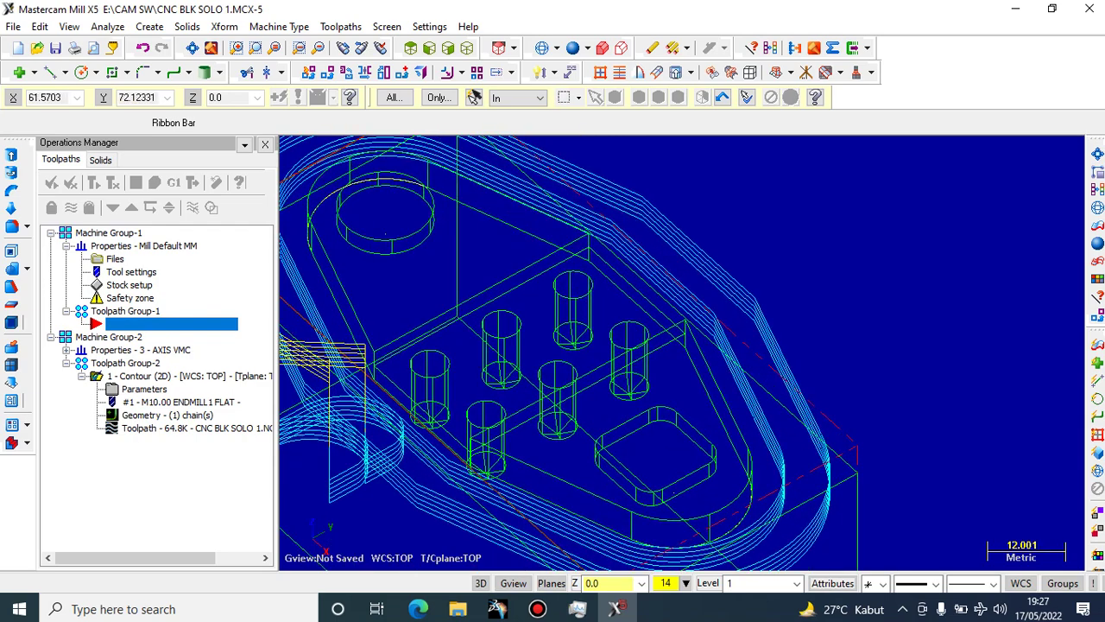
scroll(535, 349, down, 1)
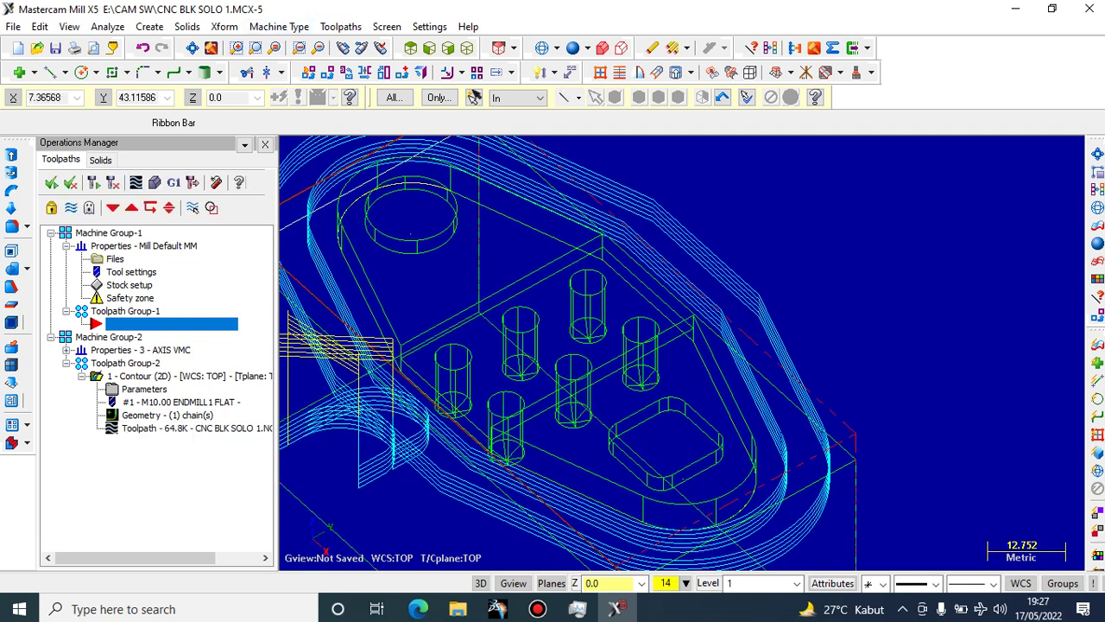
Collapse the Machine Group-2 branch in the operations tree
click(51, 336)
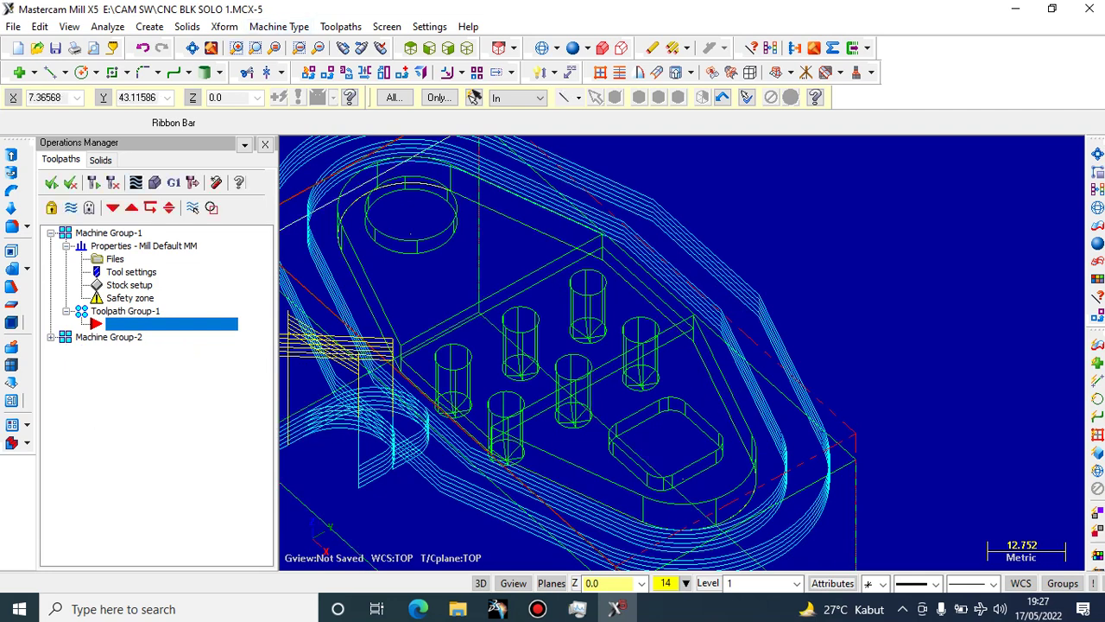
Expand Machine Group-2 in the operations tree and add a new mill machine group using the MILL 3 - AXIS VMC MM machine
click(51, 337)
click(800, 249)
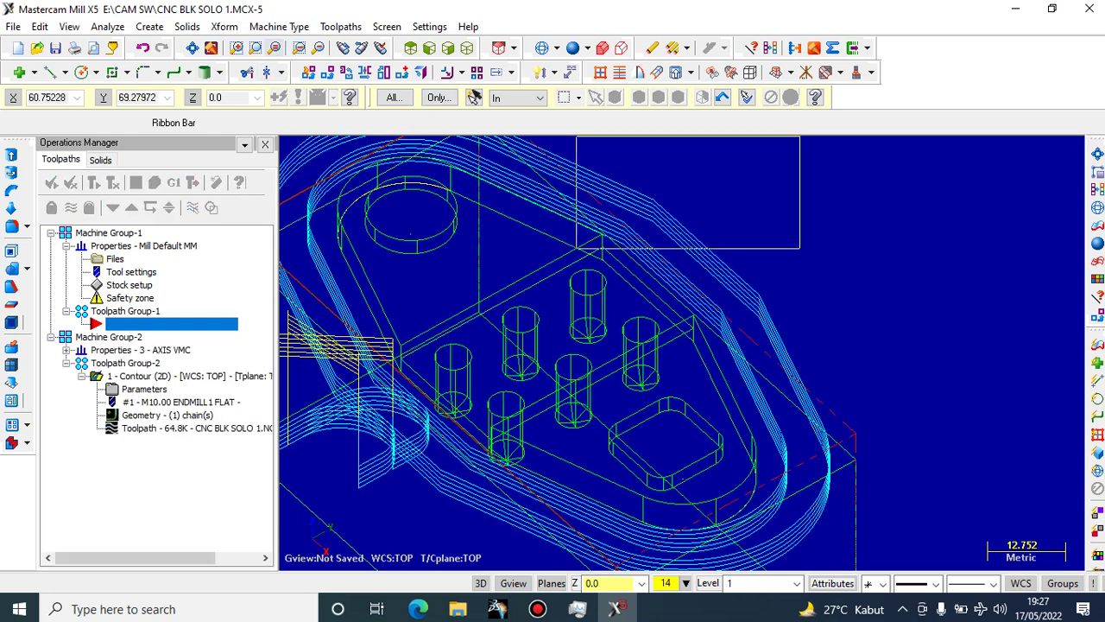
click(279, 27)
mouse_move(280, 45)
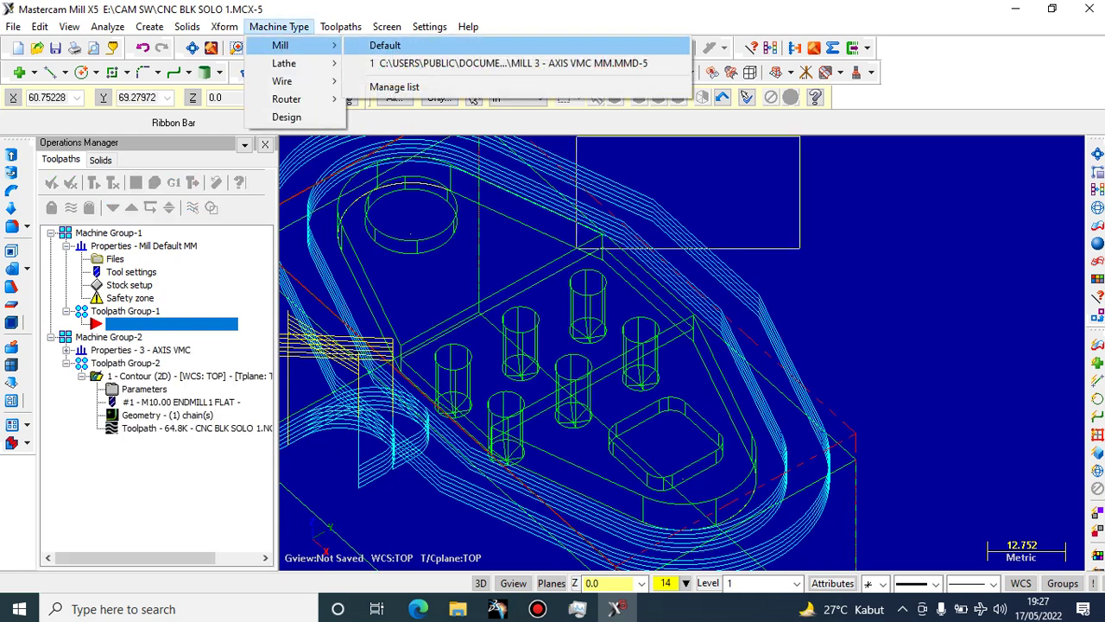
click(513, 63)
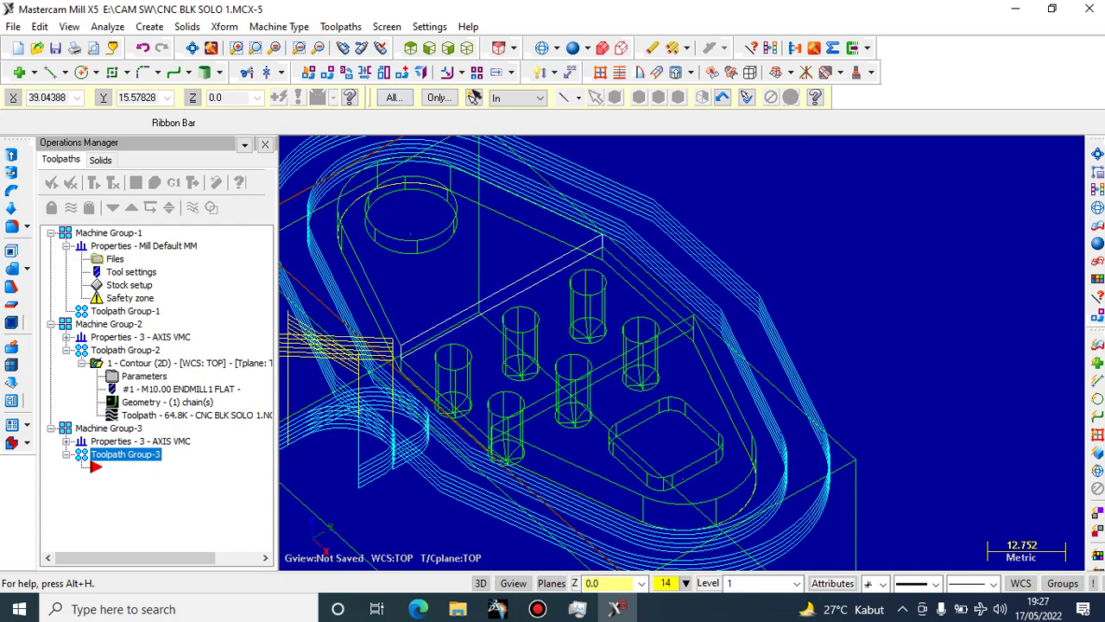
Examine the contour passes, holes and upper step edges of the part at several zoom levels
scroll(480, 332, down, 5)
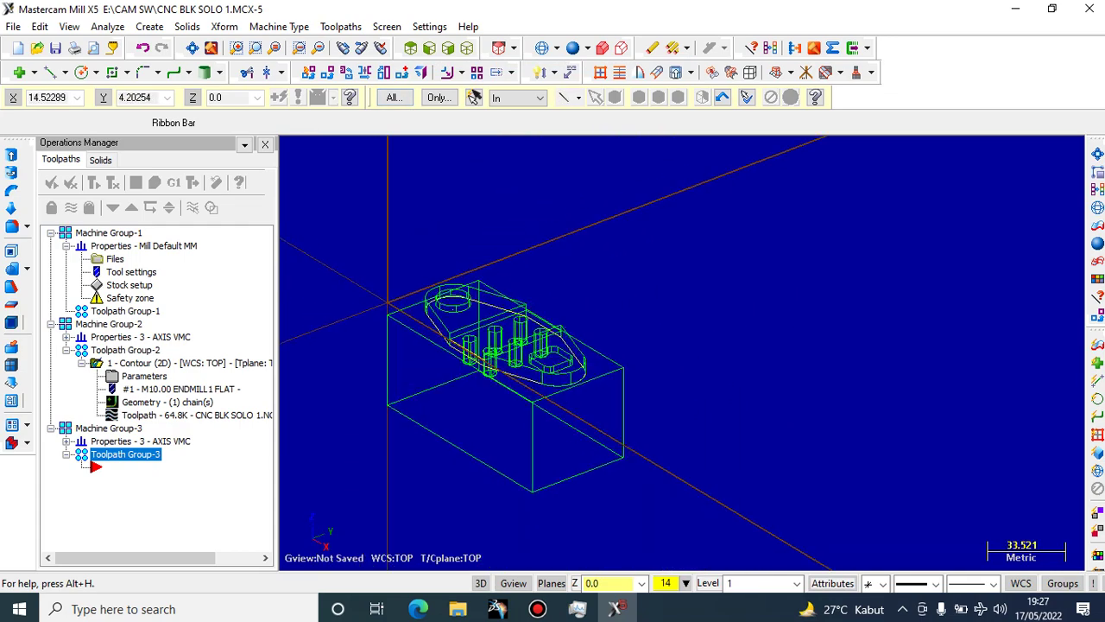
scroll(506, 280, up, 5)
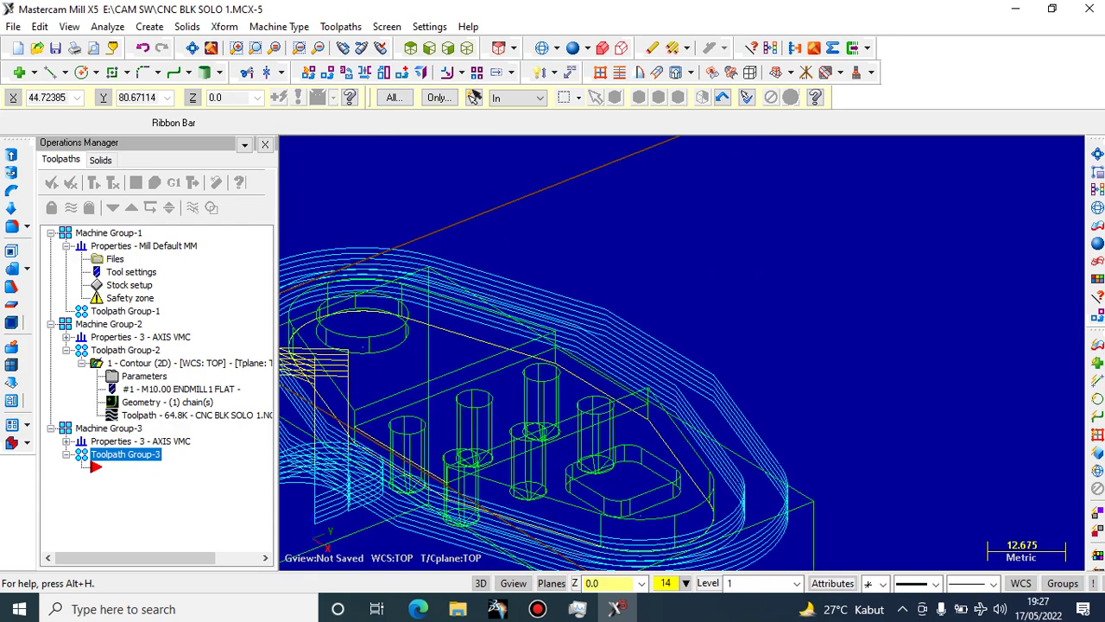
scroll(610, 204, up, 1)
middle_drag(611, 204, 590, 216)
scroll(590, 216, down, 3)
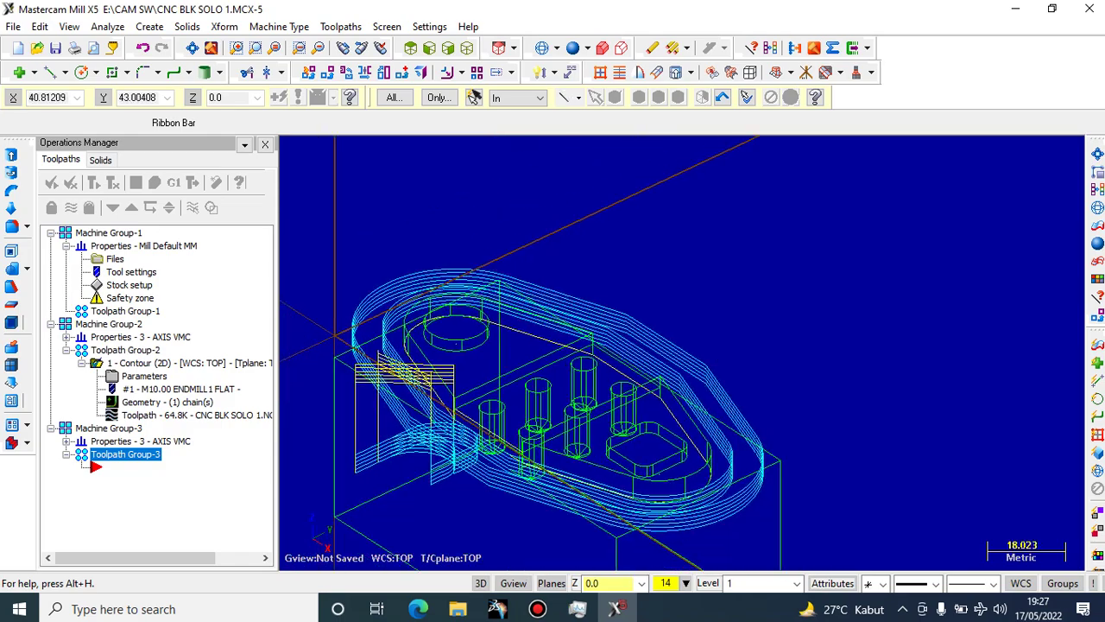
scroll(583, 388, down, 1)
scroll(583, 388, up, 4)
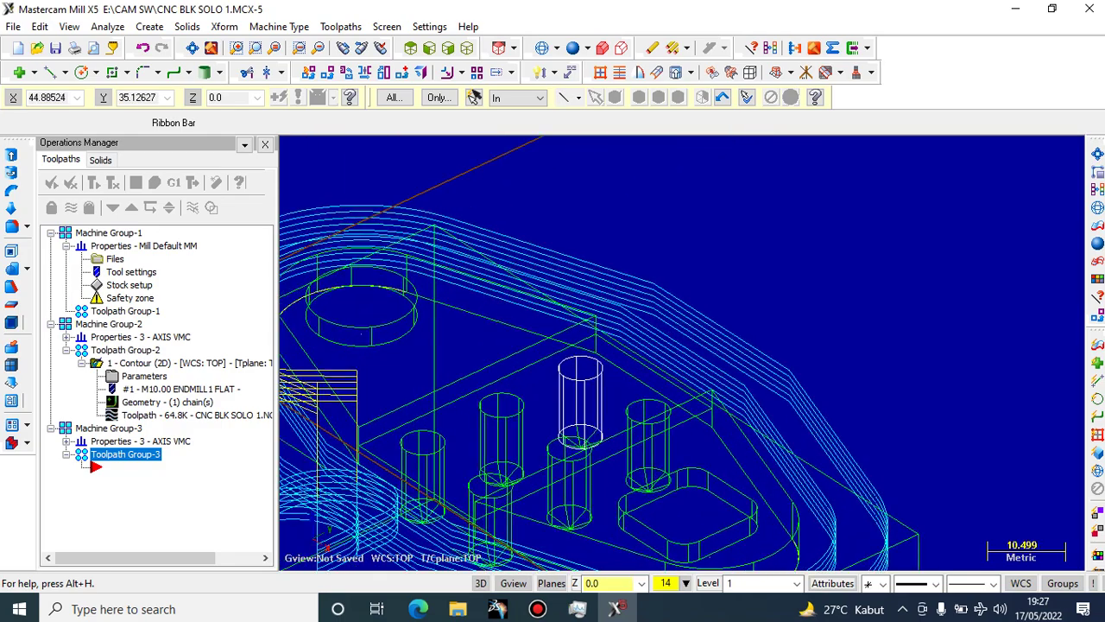
scroll(582, 384, up, 2)
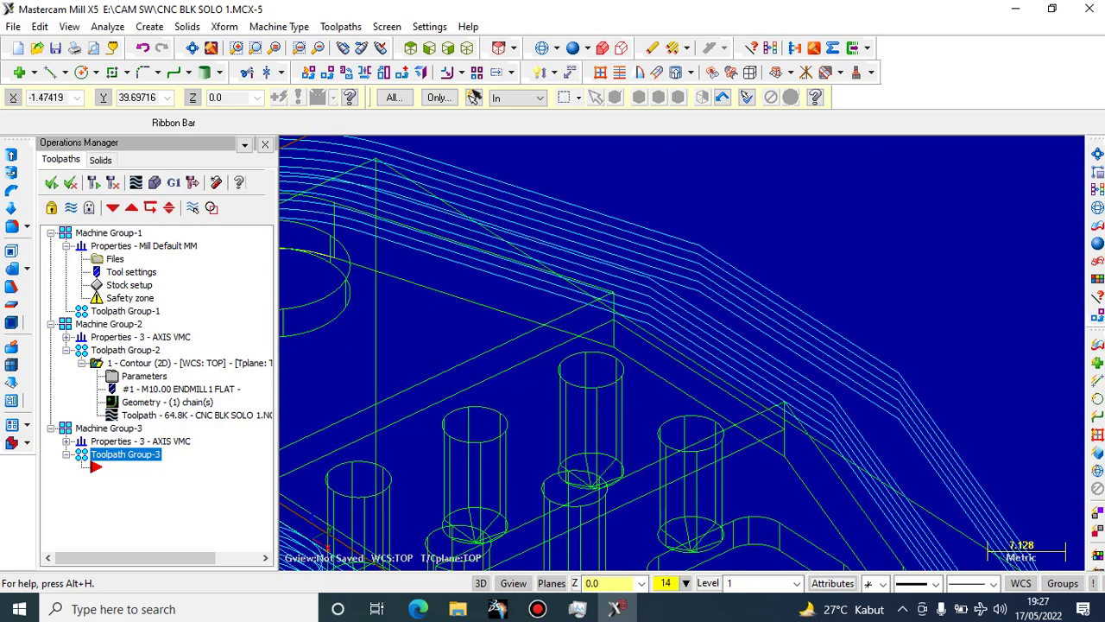
scroll(582, 384, down, 1)
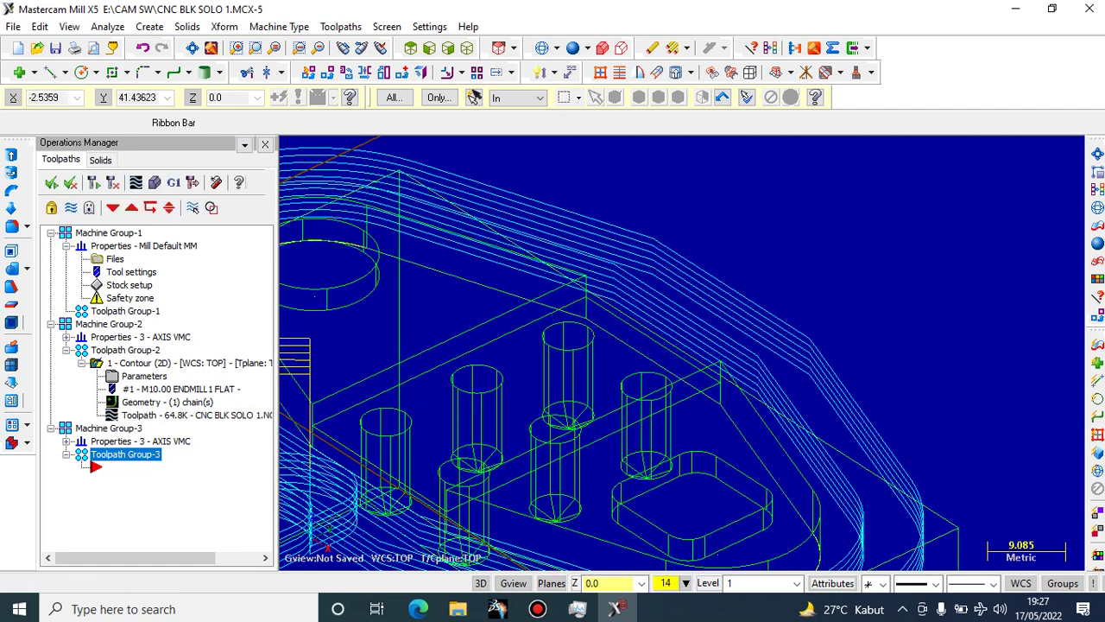
Review the tool settings and stock setup in the Machine Group-3 properties, closing the dialog without editing
click(66, 441)
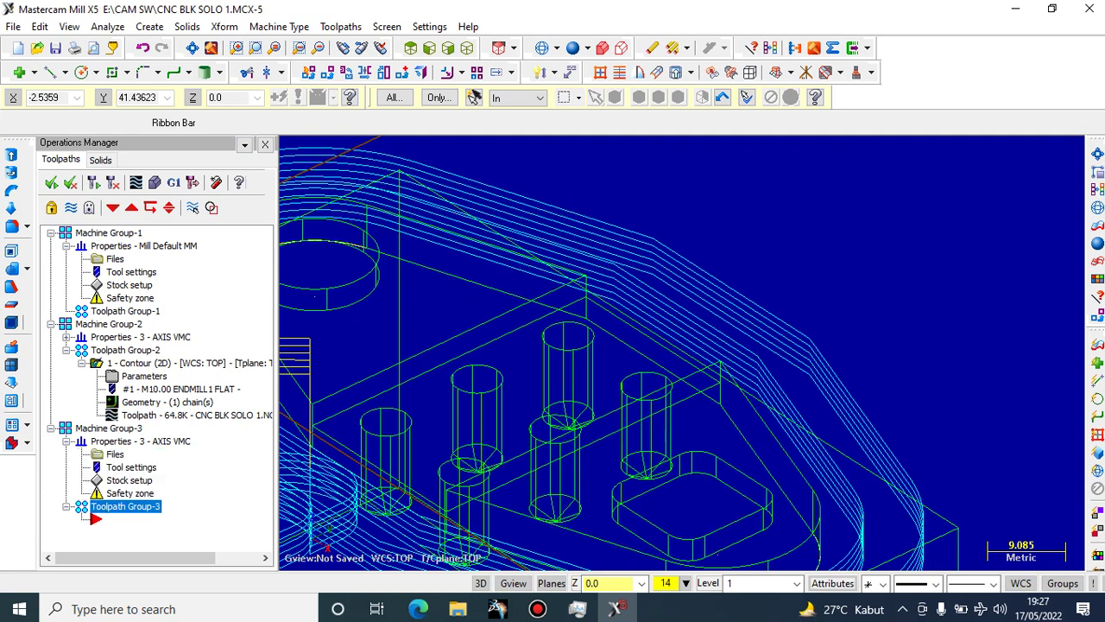
click(66, 441)
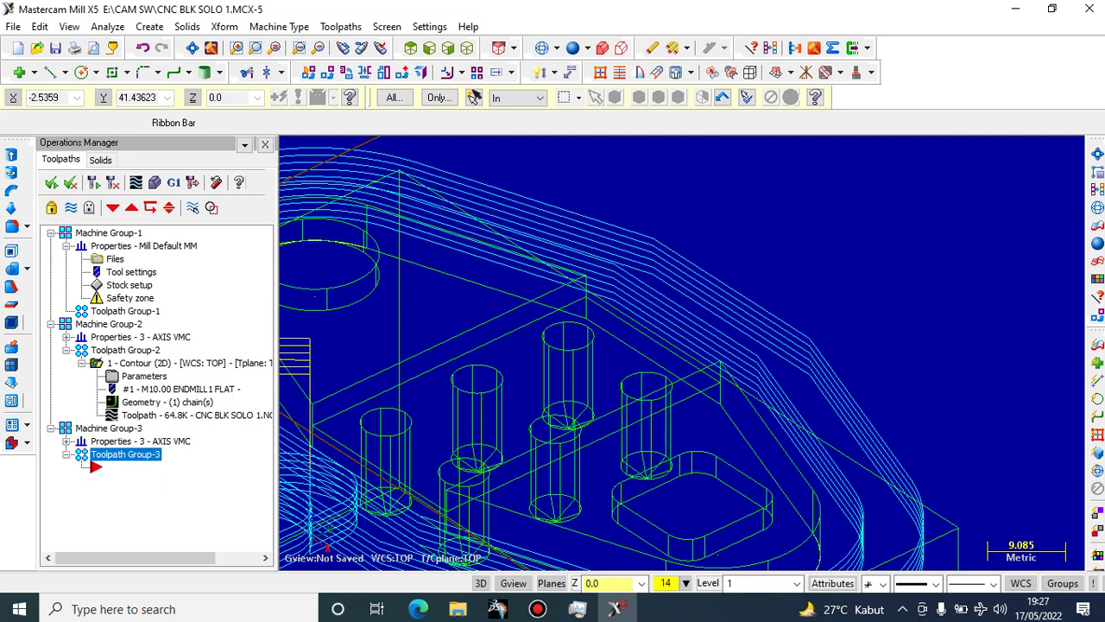
click(66, 441)
click(144, 377)
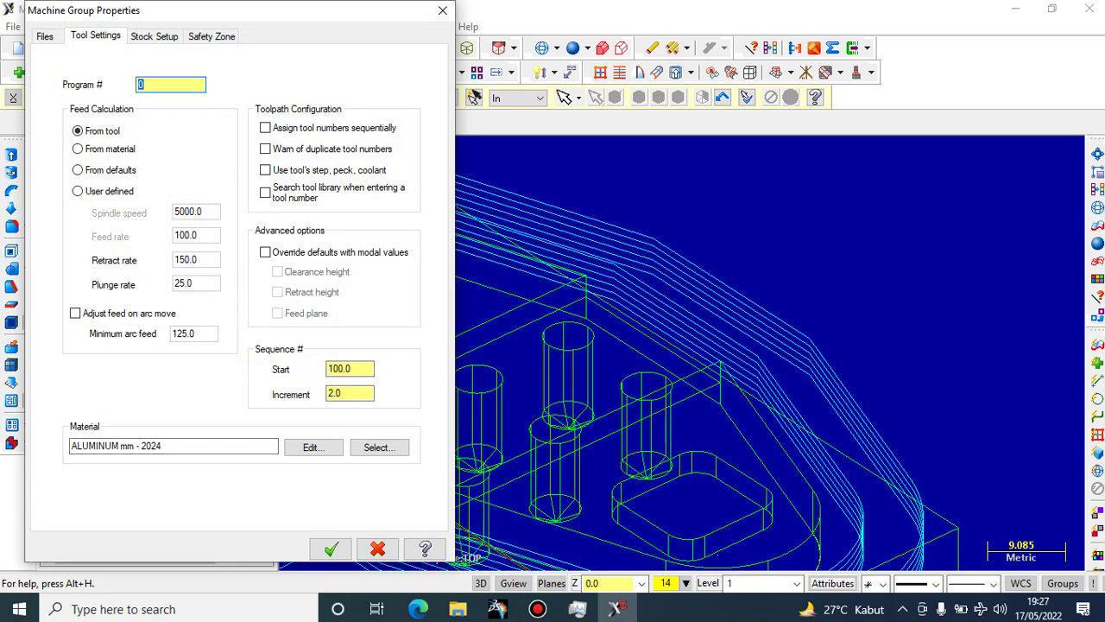
click(154, 36)
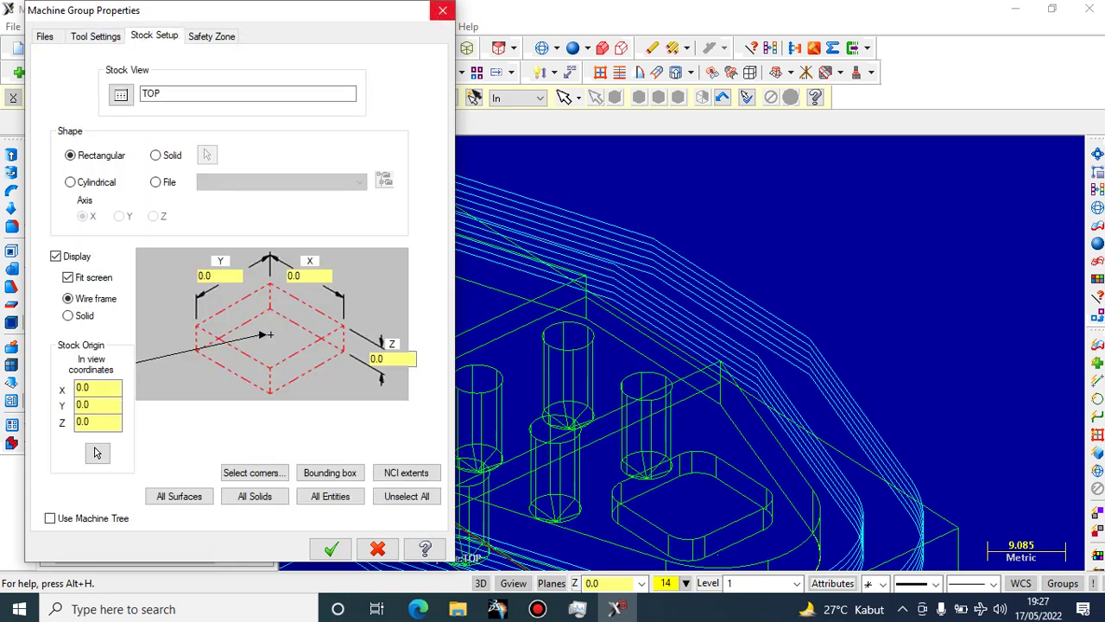
click(442, 10)
scroll(712, 347, down, 5)
scroll(660, 409, up, 3)
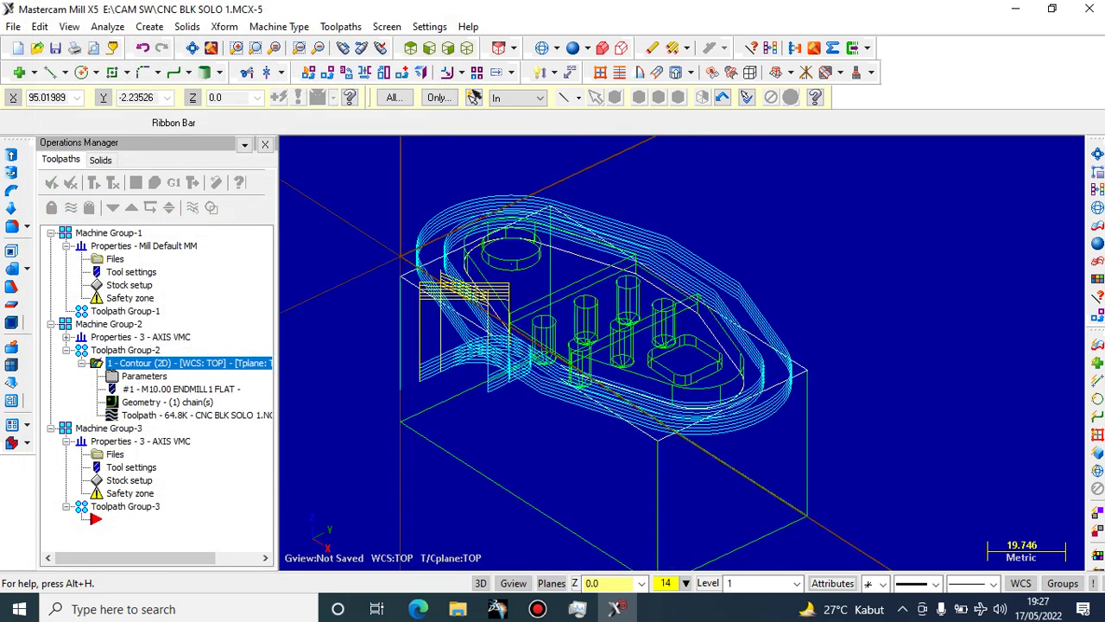
scroll(661, 397, up, 1)
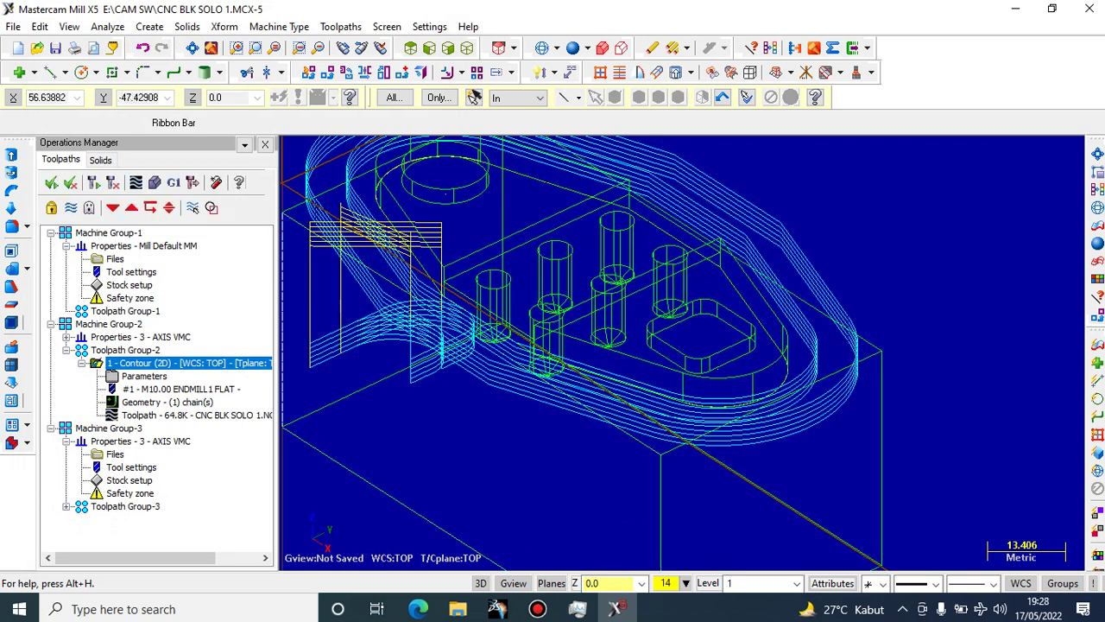
Collapse the Machine Group-3 properties and select the insertion point under the expanded Toolpath Group-3
click(67, 440)
click(125, 454)
click(67, 454)
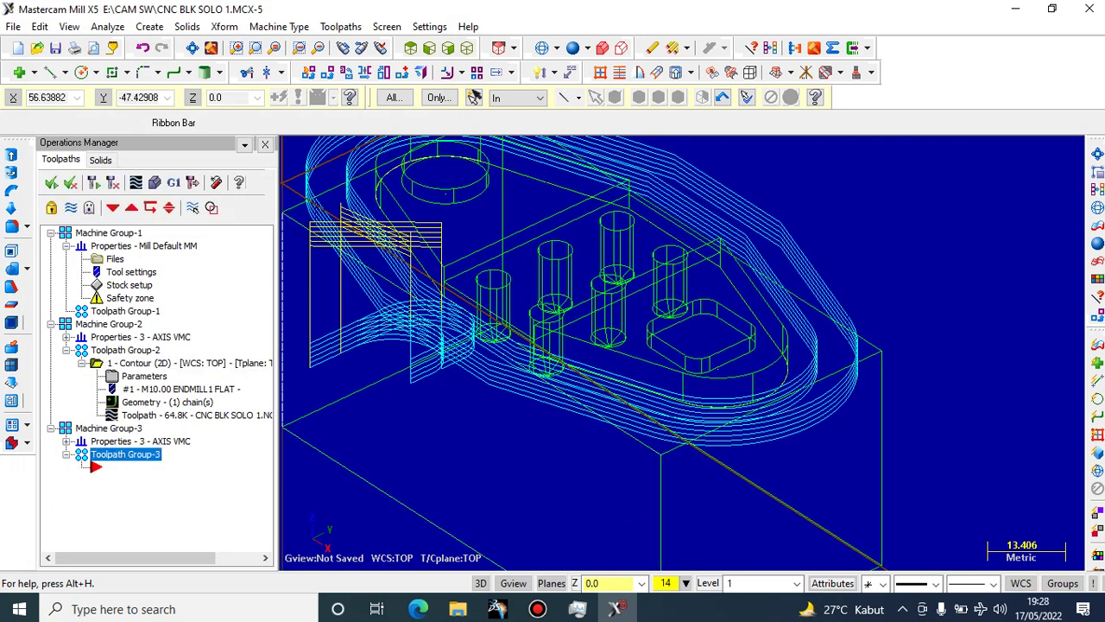
click(171, 467)
click(279, 27)
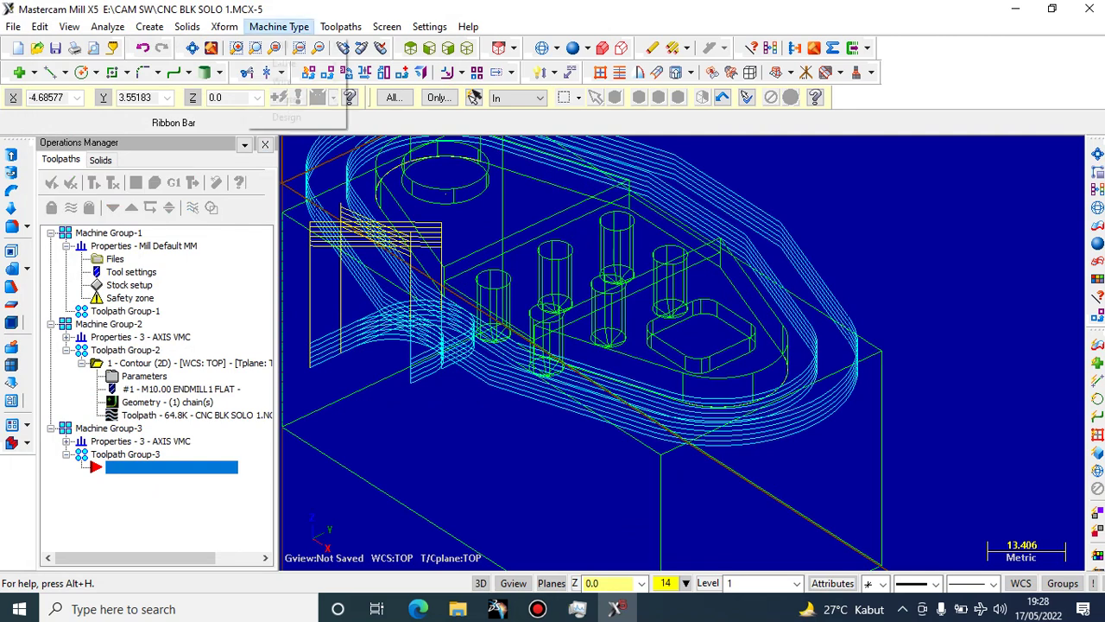
mouse_move(289, 45)
mouse_move(341, 27)
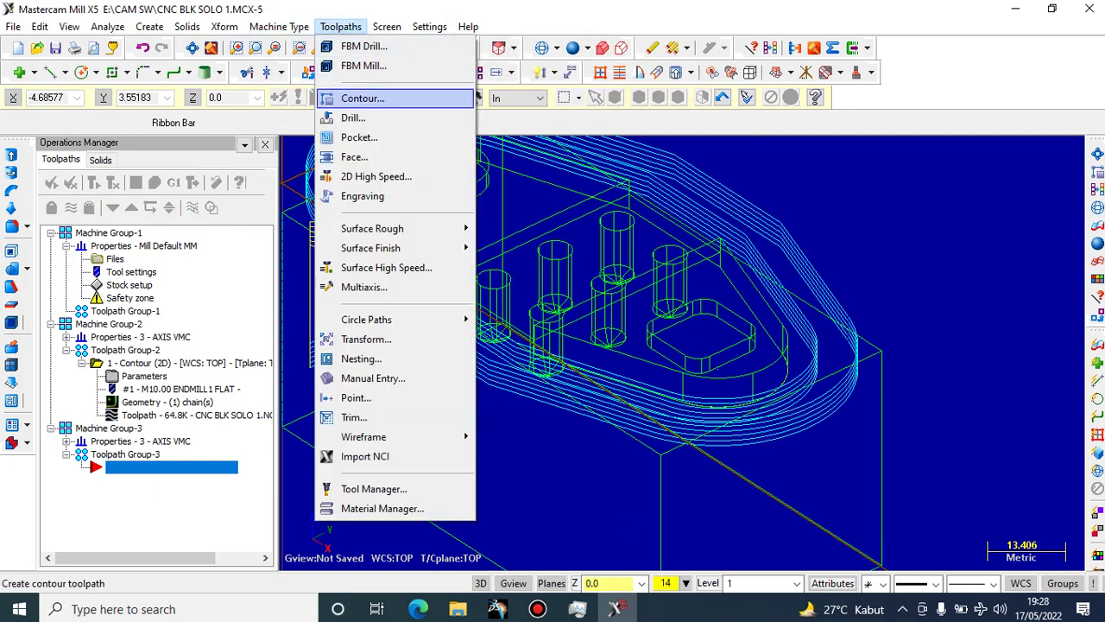
click(363, 98)
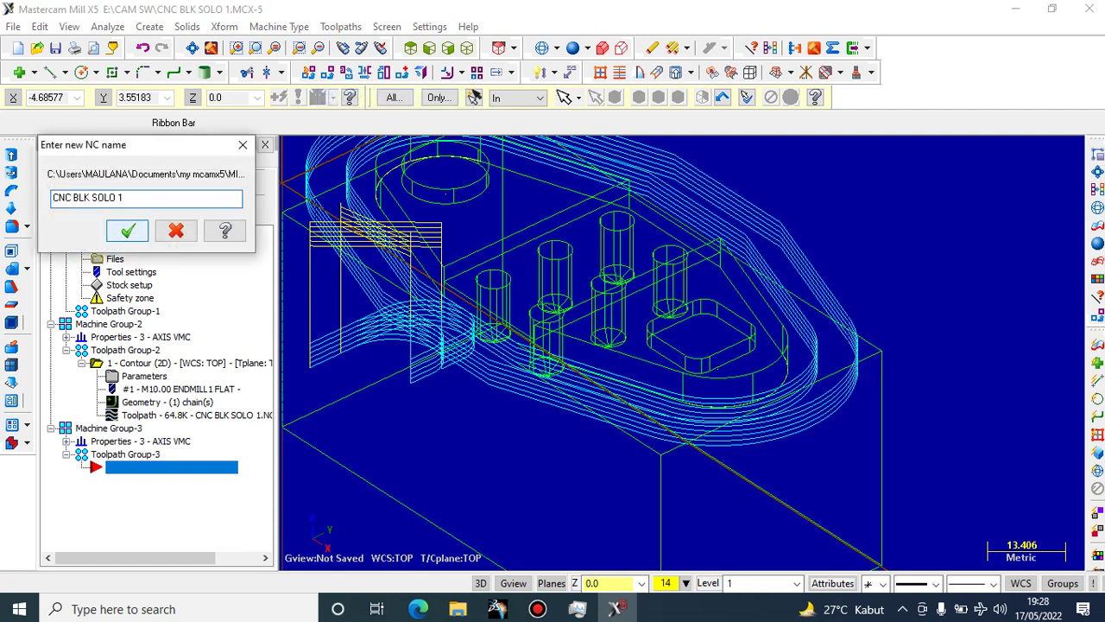
click(53, 198)
click(127, 230)
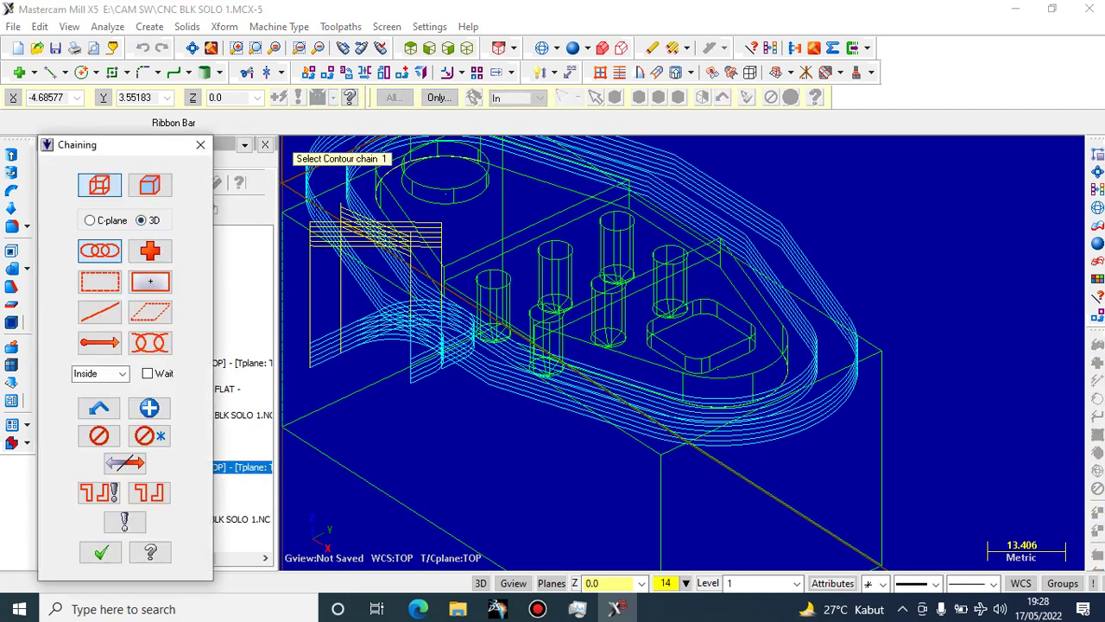
scroll(529, 232, up, 5)
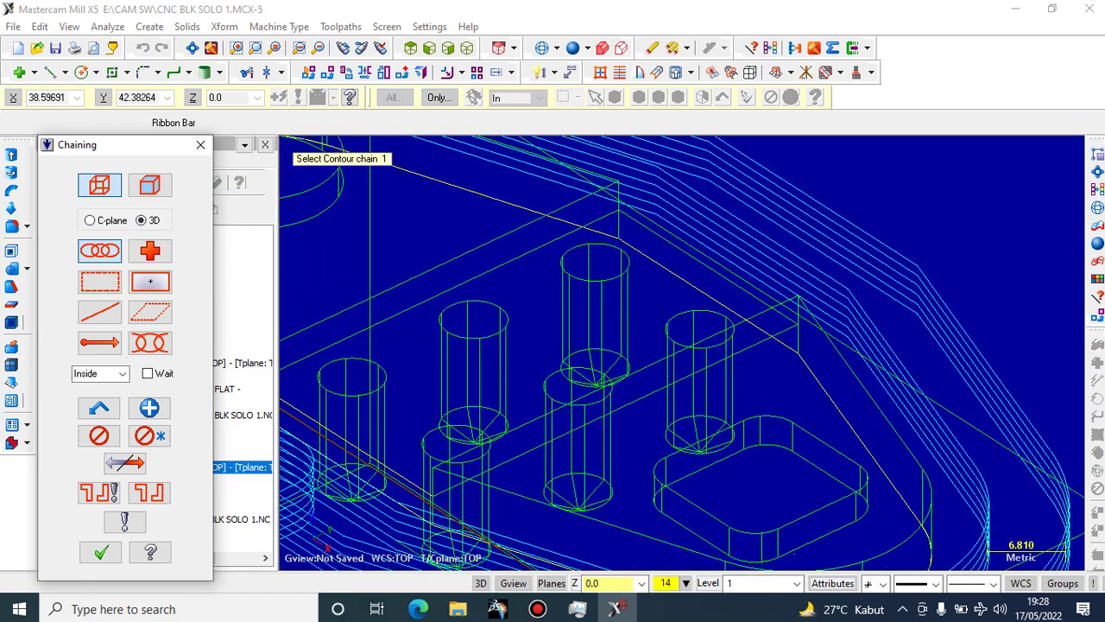
middle_drag(553, 250, 576, 258)
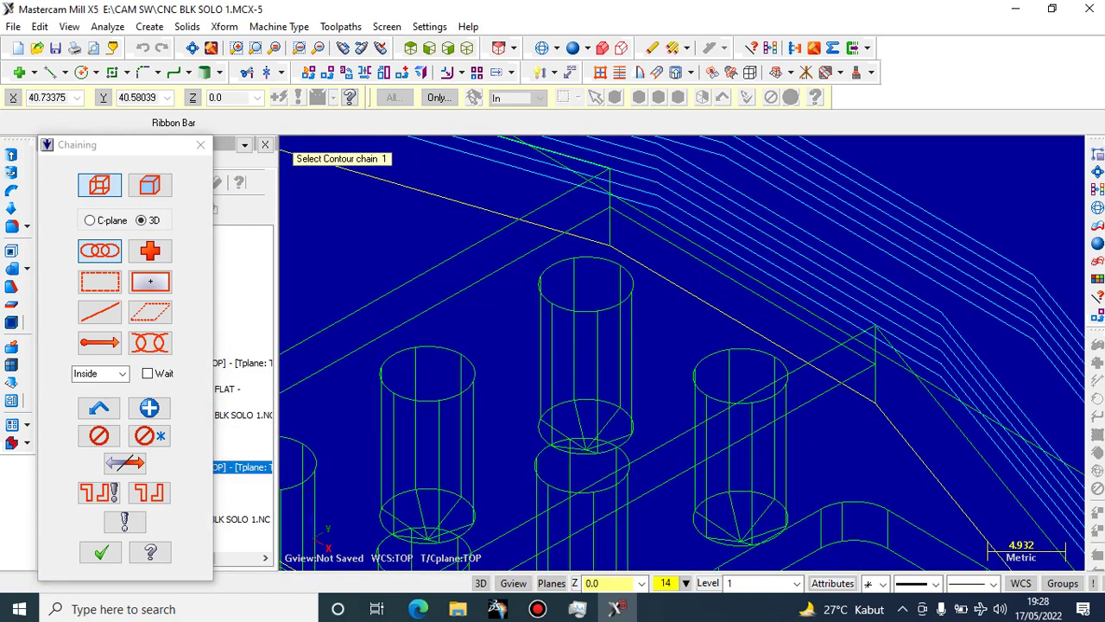
scroll(553, 258, down, 7)
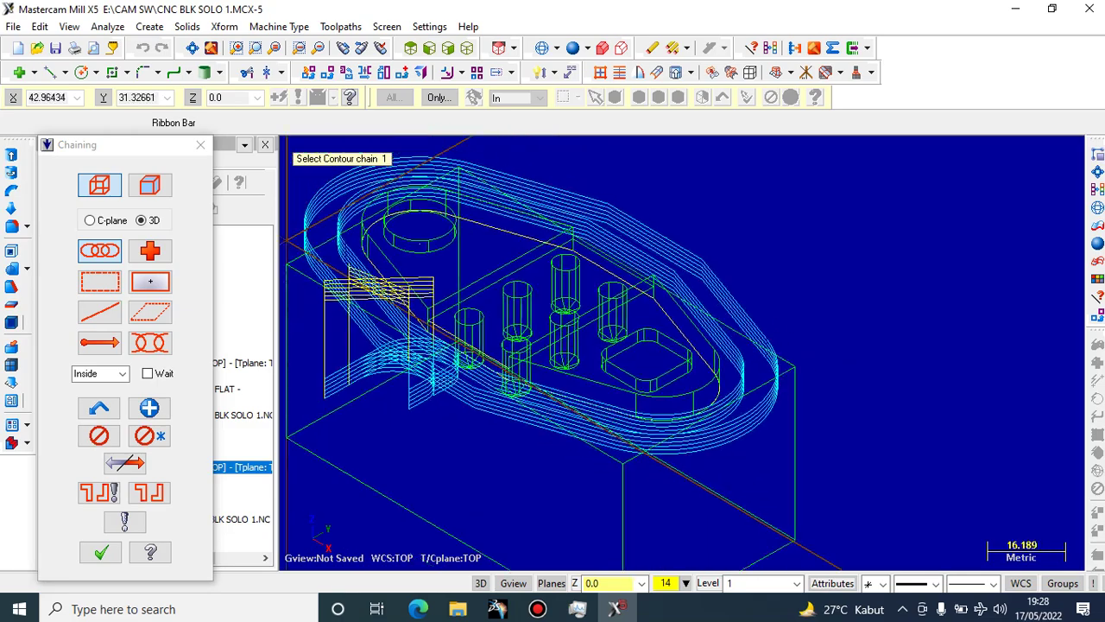
scroll(449, 289, down, 1)
scroll(449, 289, up, 6)
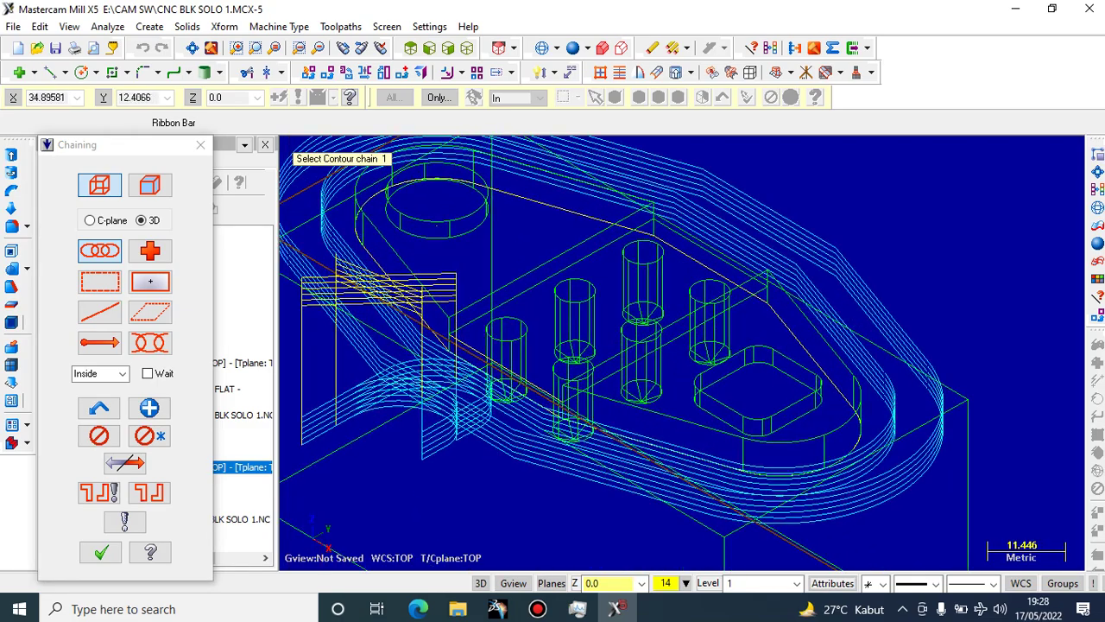
scroll(475, 329, up, 2)
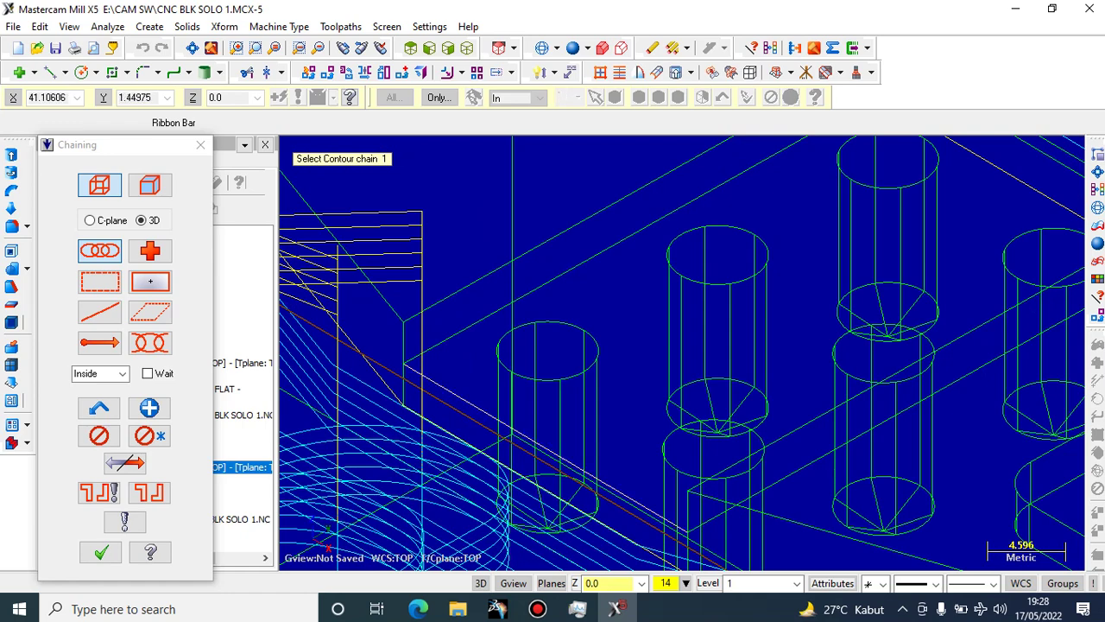
click(423, 377)
scroll(494, 346, down, 4)
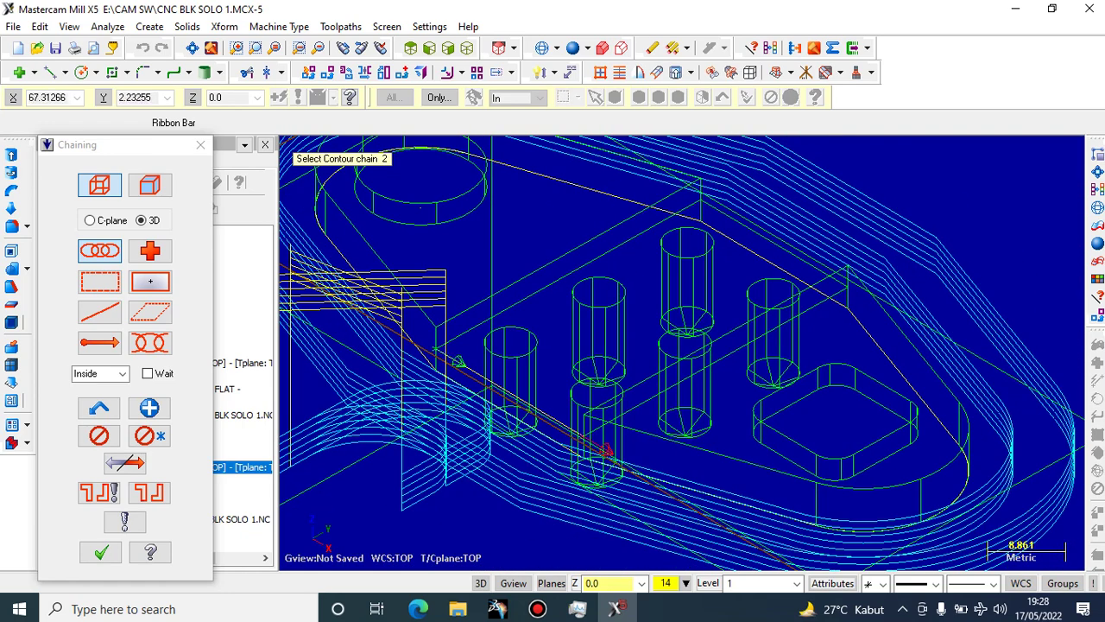
scroll(607, 449, up, 2)
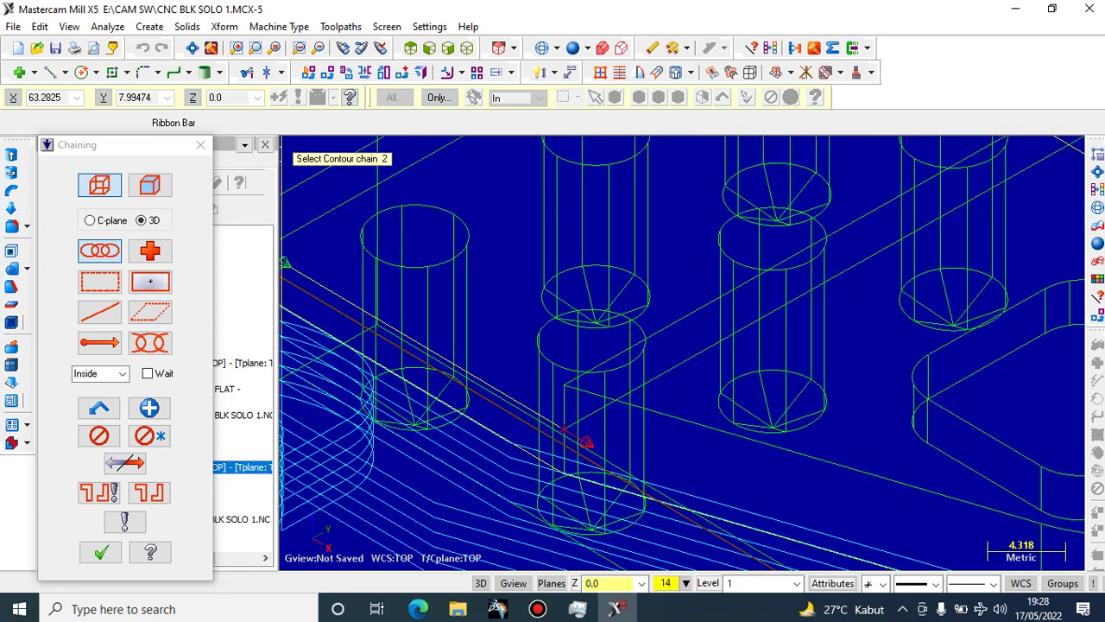
scroll(587, 442, down, 1)
scroll(700, 337, down, 8)
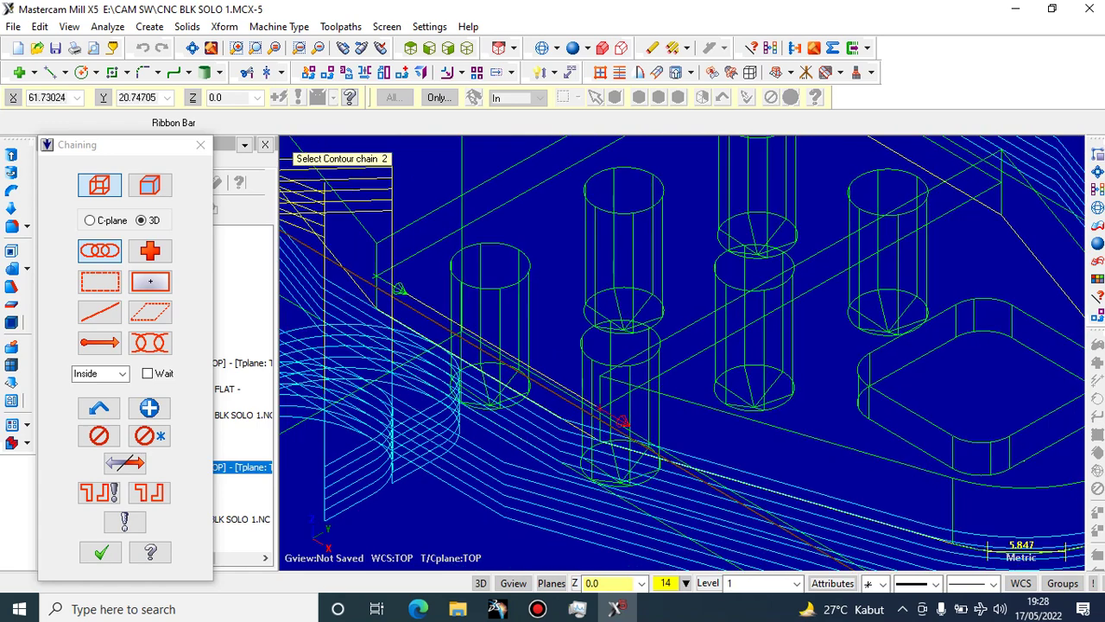
scroll(863, 272, up, 1)
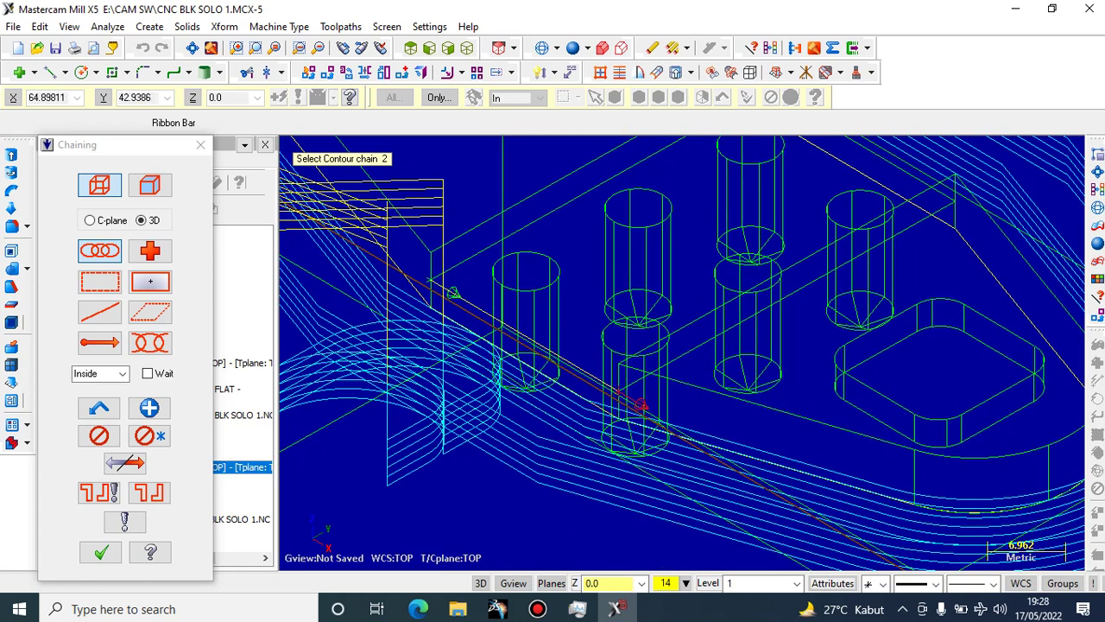
click(446, 322)
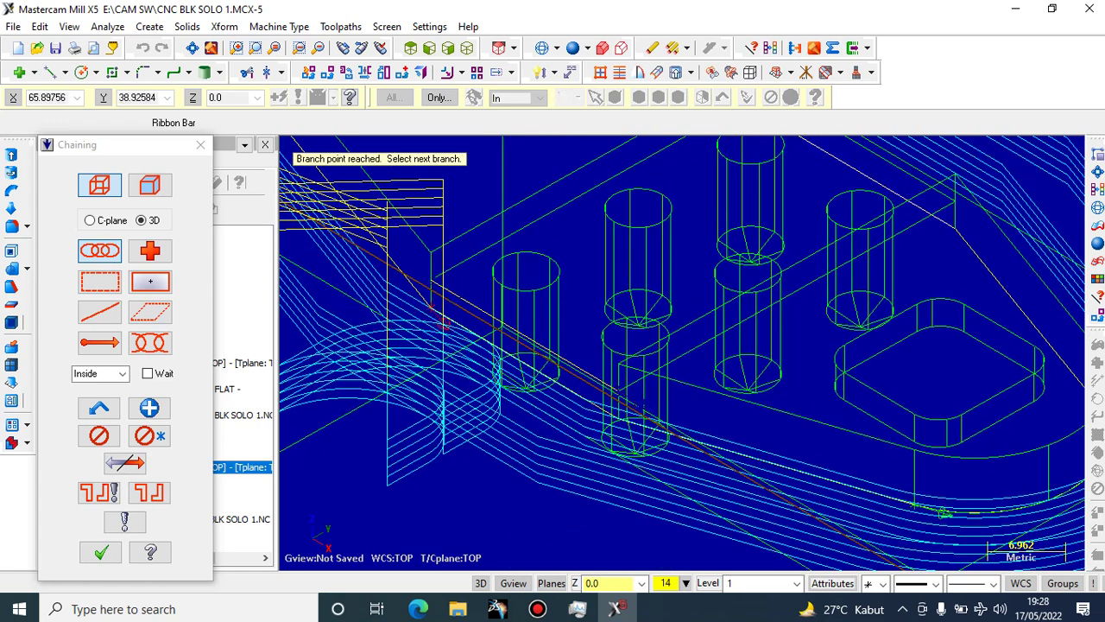
scroll(840, 289, down, 3)
mouse_move(840, 288)
middle_down()
mouse_move(863, 262)
mouse_move(822, 290)
middle_up()
scroll(493, 274, up, 2)
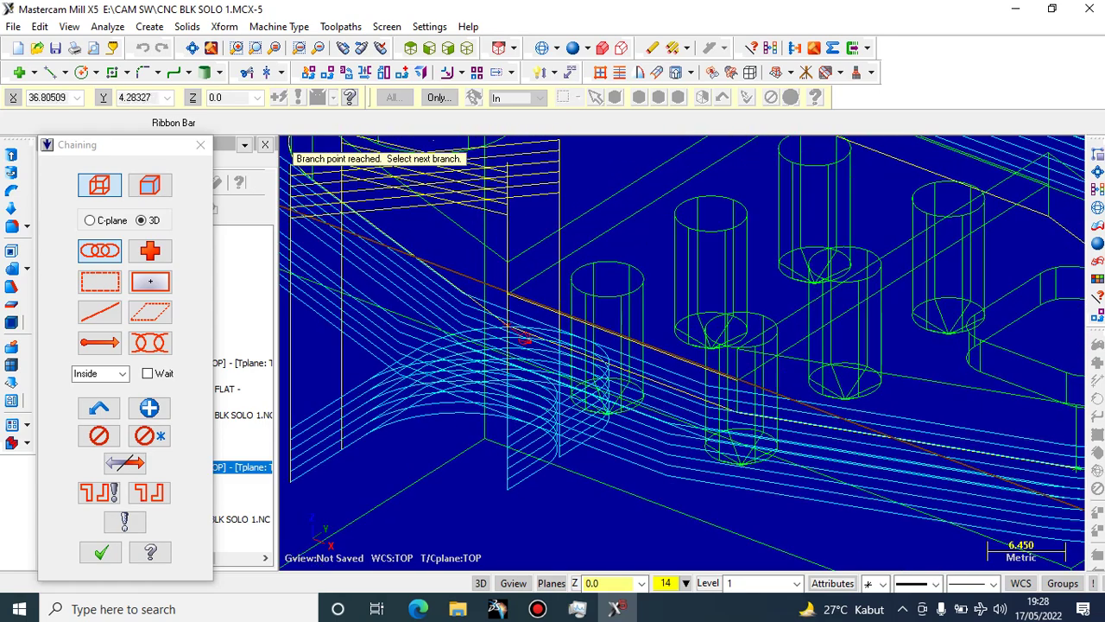
scroll(514, 268, up, 4)
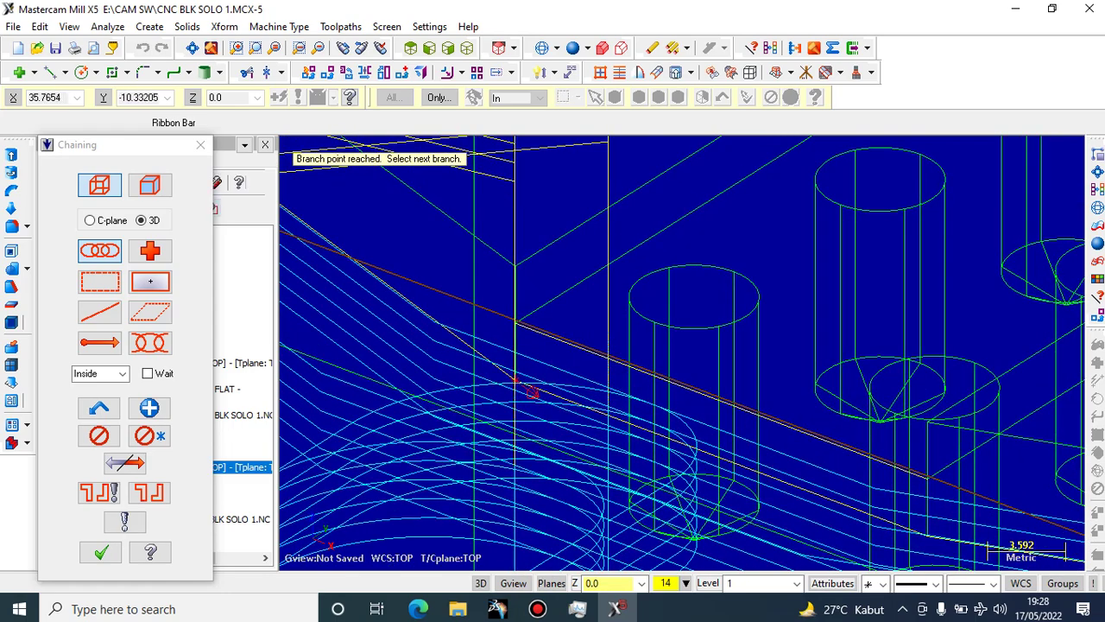
click(200, 146)
Try to chain the front edge of the raised step beside the holes for a contour toolpath with NC name CNC BLK SOLO 1
scroll(667, 249, down, 2)
scroll(666, 249, up, 3)
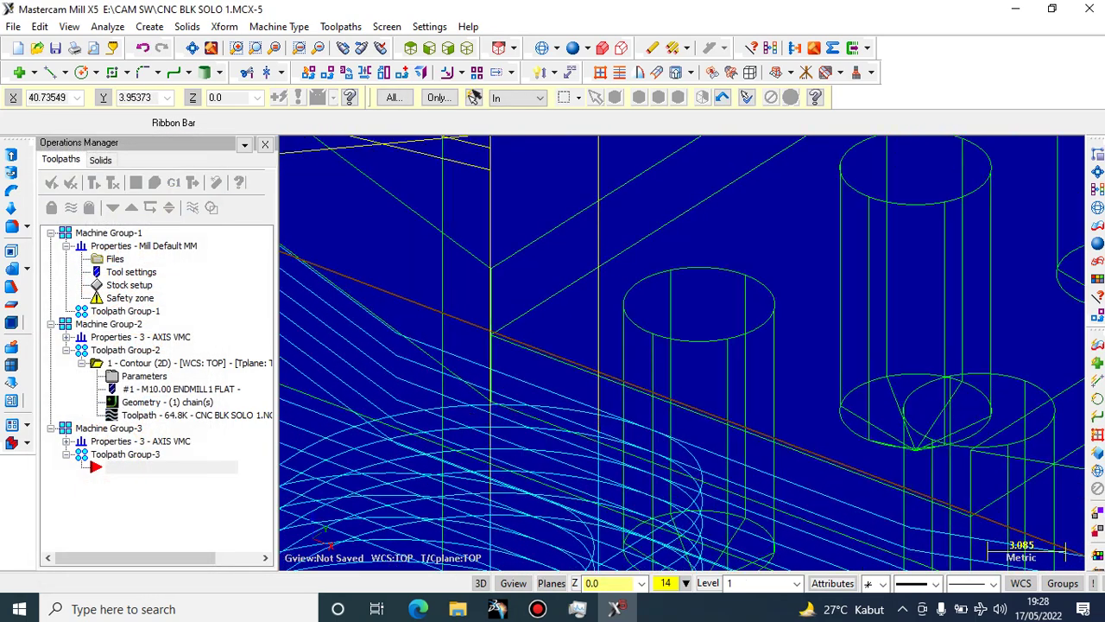
click(340, 26)
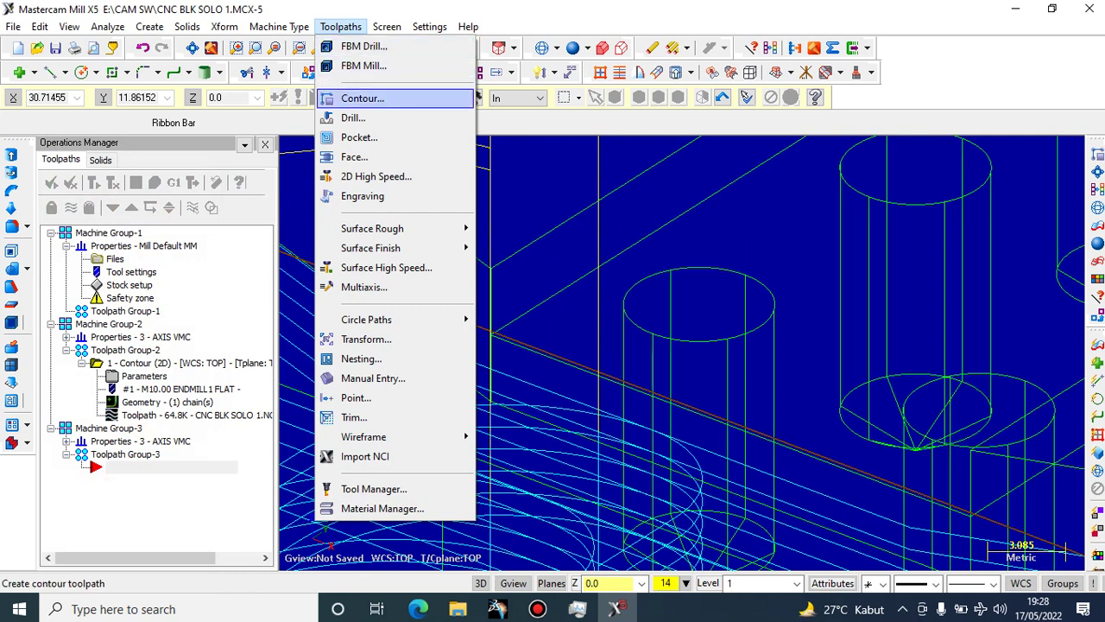
click(367, 99)
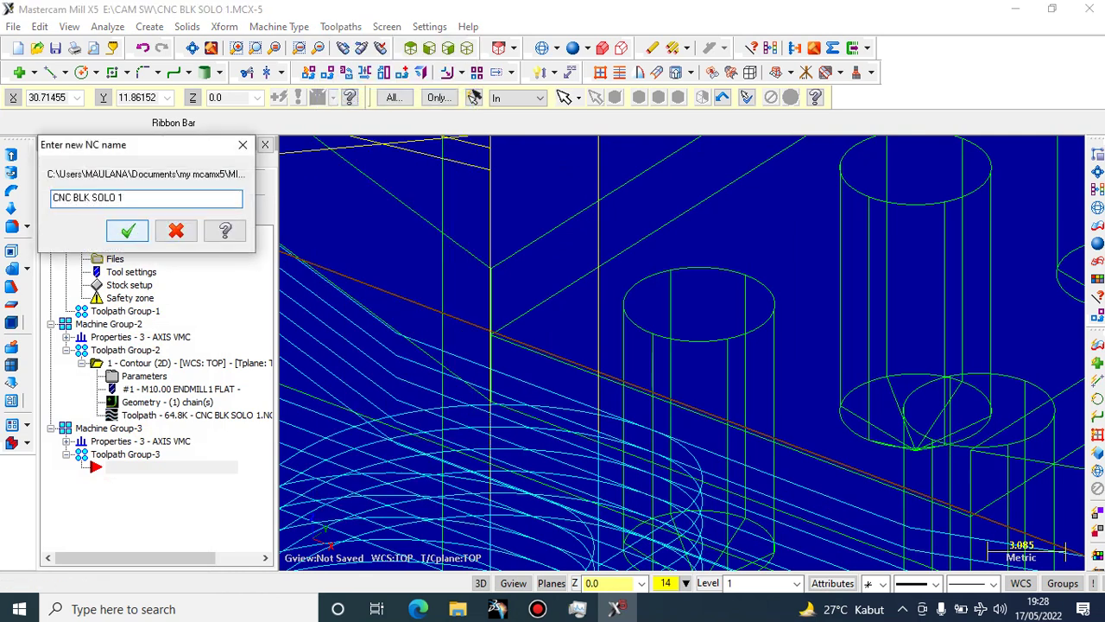
key(Return)
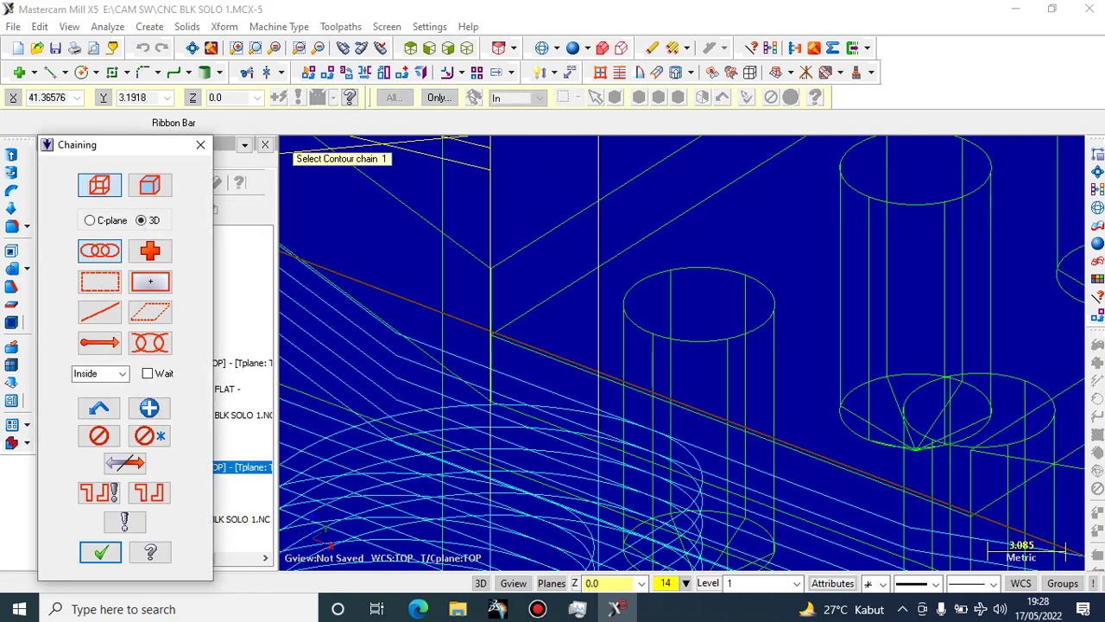
click(634, 390)
scroll(626, 342, down, 2)
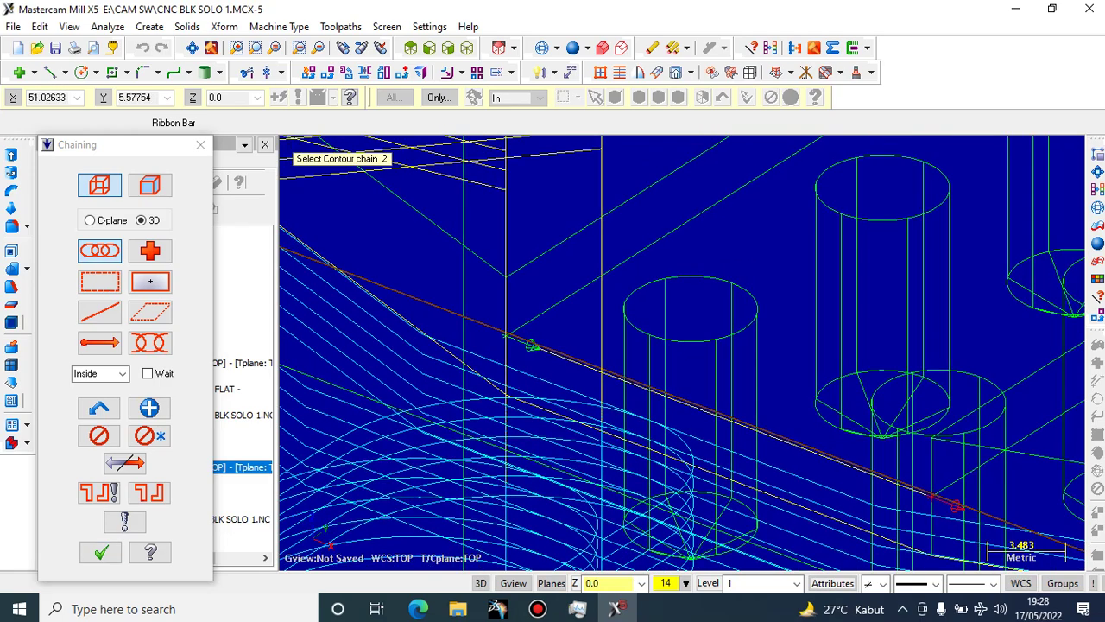
Examine the chained step edge against the whole part and cancel the chaining
scroll(650, 373, down, 10)
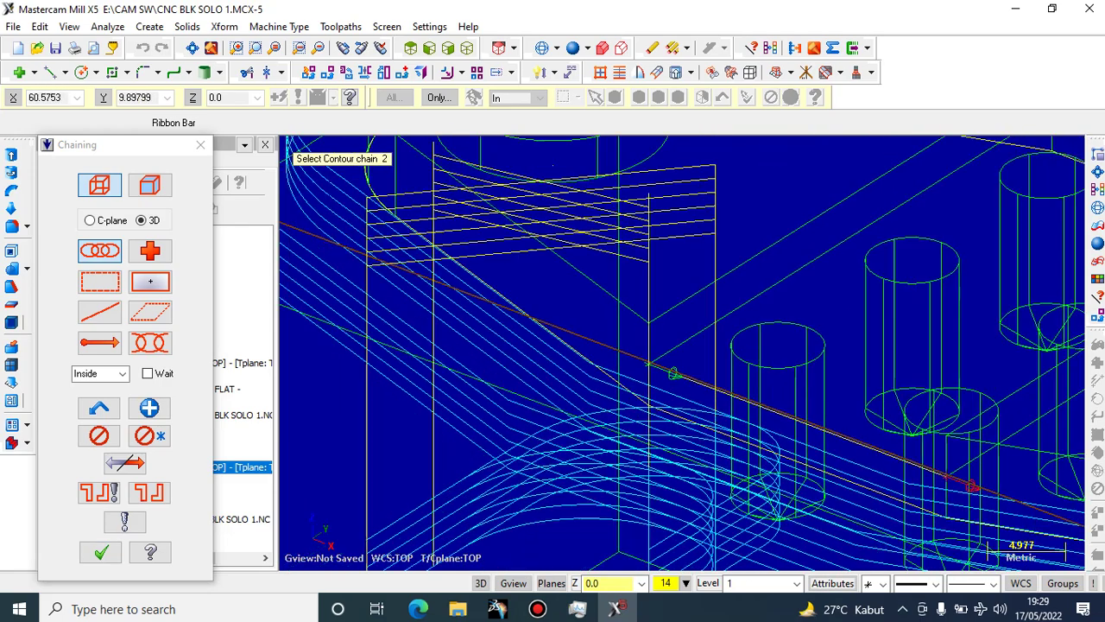
scroll(1012, 349, up, 1)
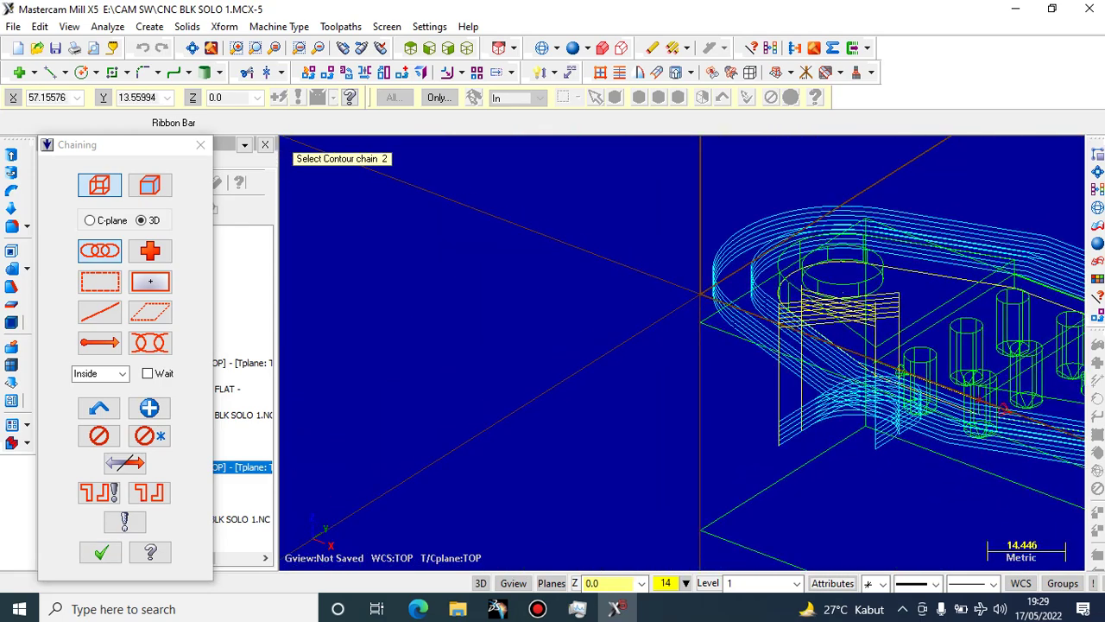
mouse_move(960, 343)
middle_down()
mouse_move(1006, 339)
mouse_move(947, 355)
middle_up()
scroll(985, 298, up, 1)
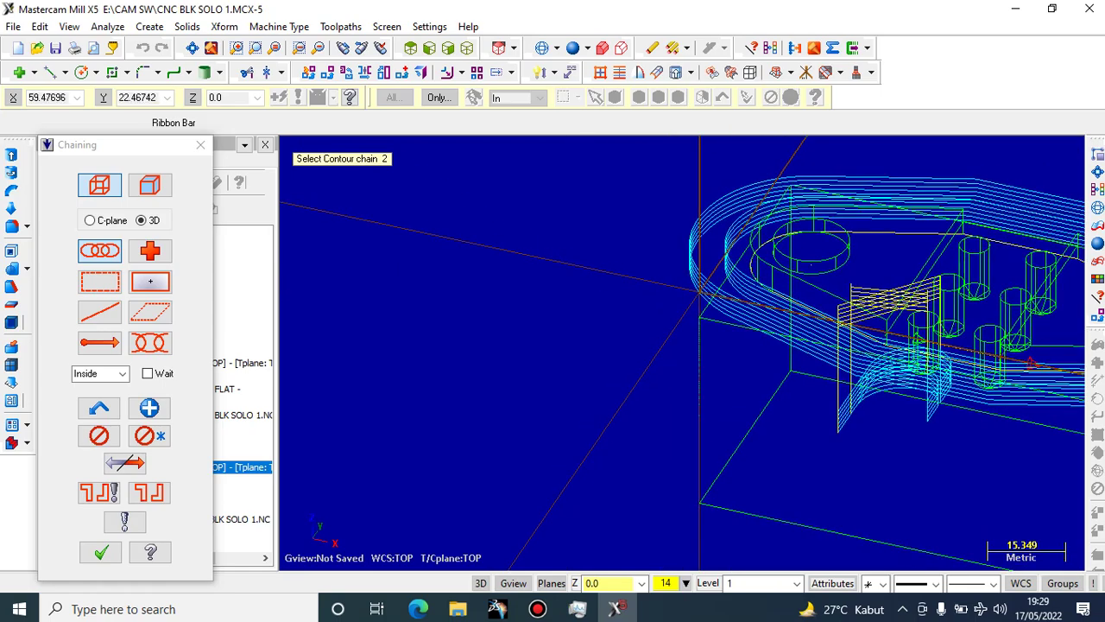
scroll(1045, 231, down, 2)
scroll(1027, 228, up, 6)
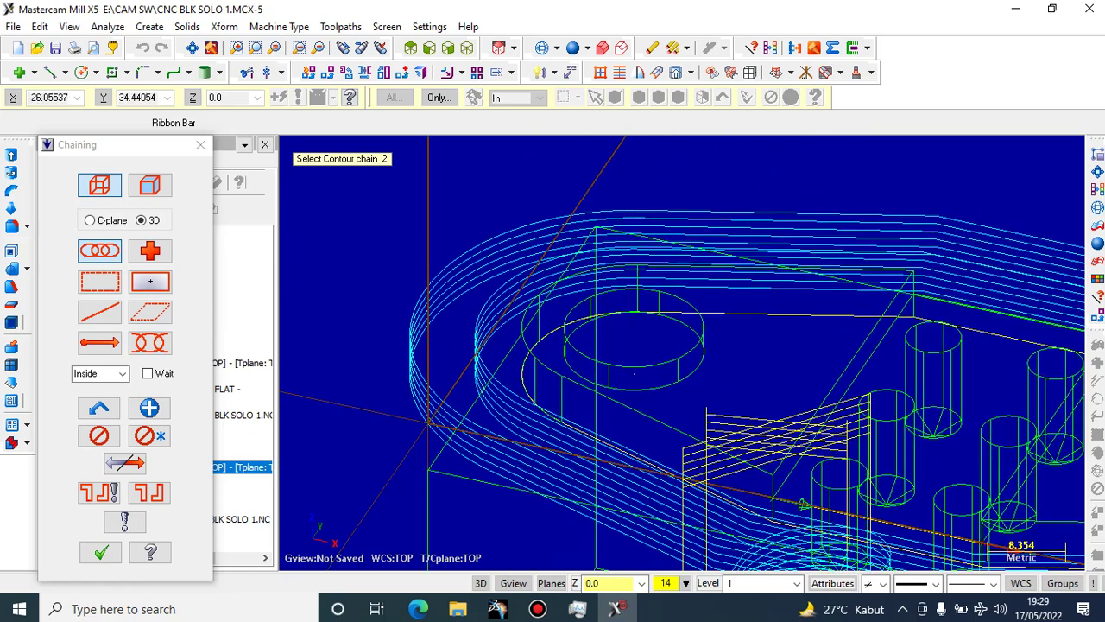
click(200, 145)
Restart the contour toolpath with NC name CNC BLK SOLO 1 and try chaining the same step edge in the opposite direction
scroll(816, 392, down, 2)
middle_drag(827, 402, 948, 359)
scroll(948, 359, down, 2)
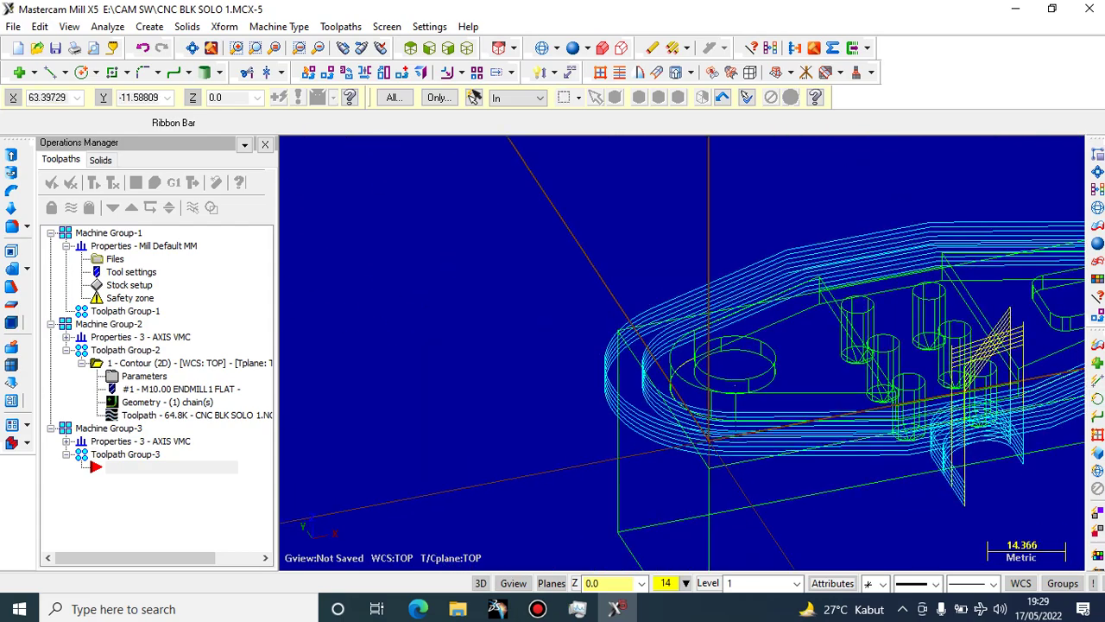
scroll(682, 354, up, 5)
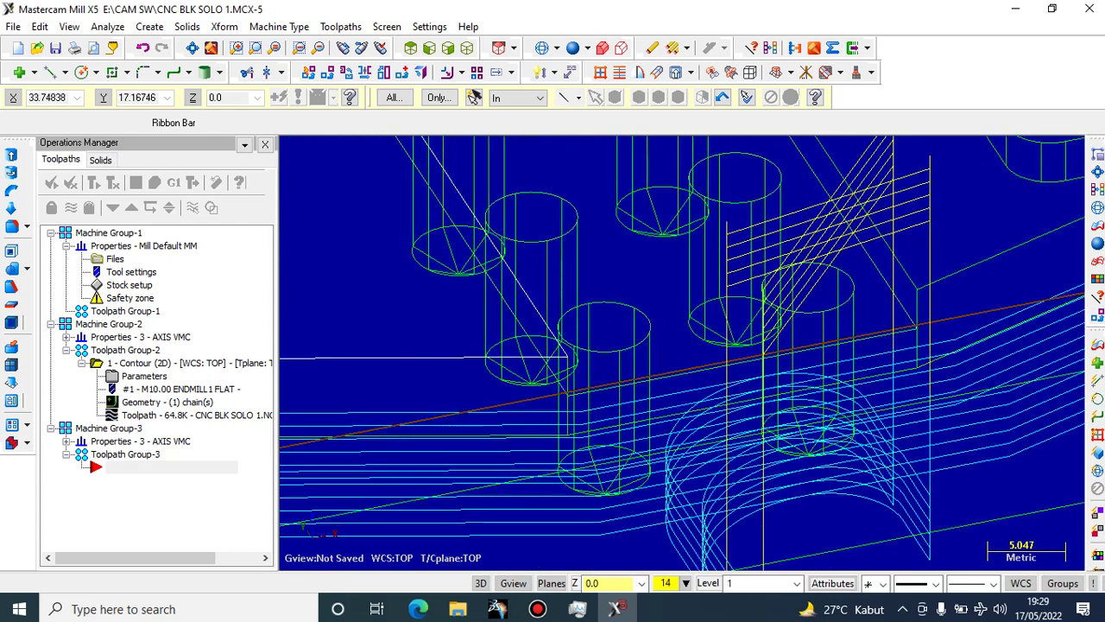
click(341, 27)
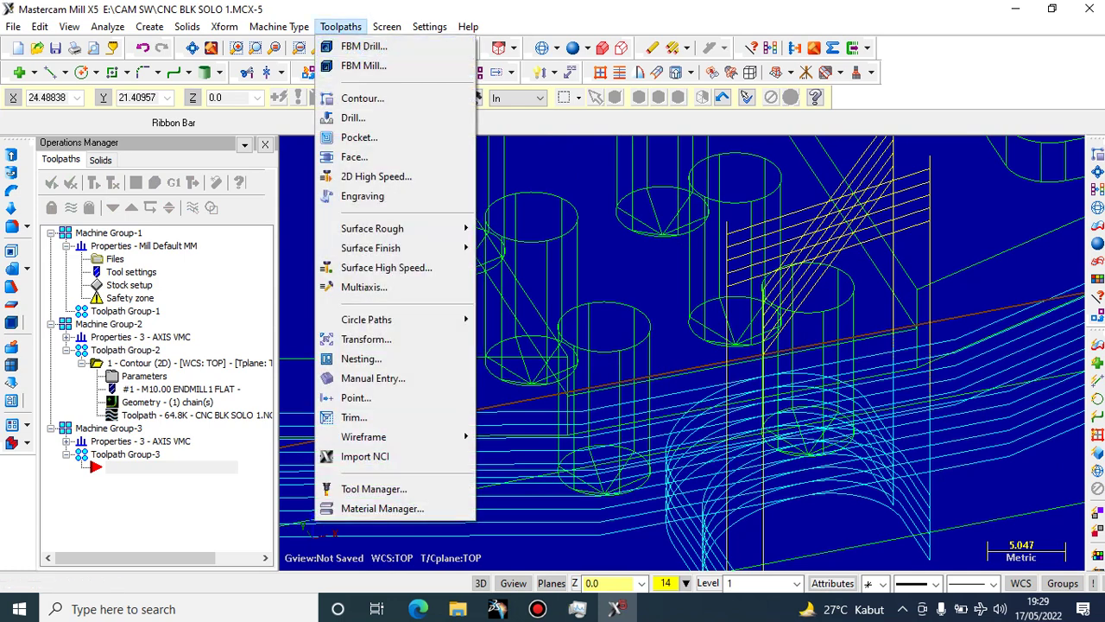
click(363, 99)
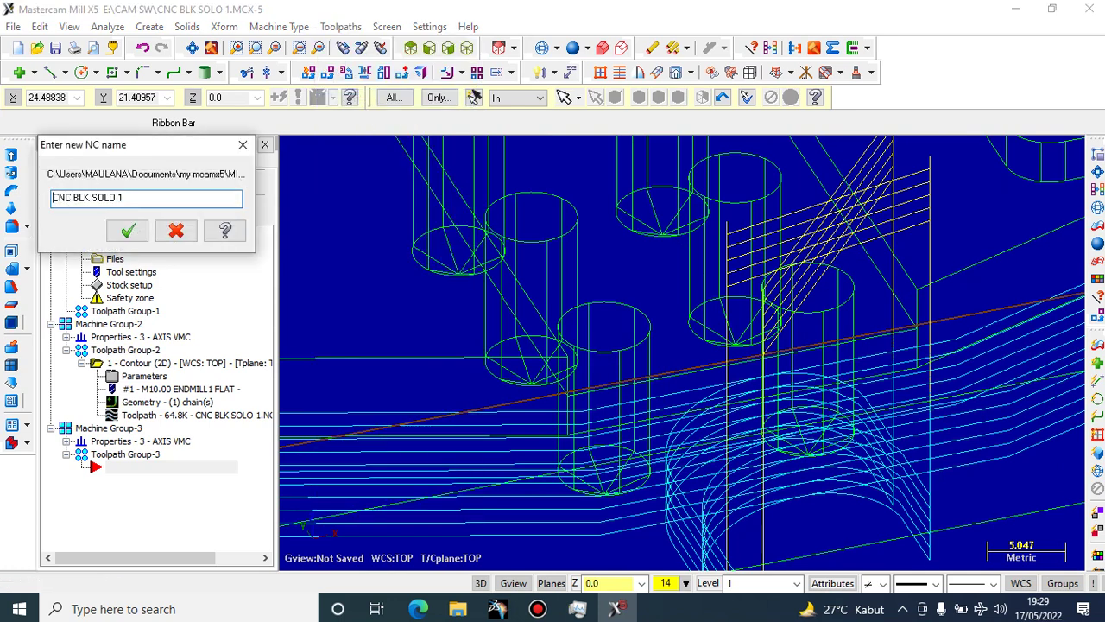
click(128, 231)
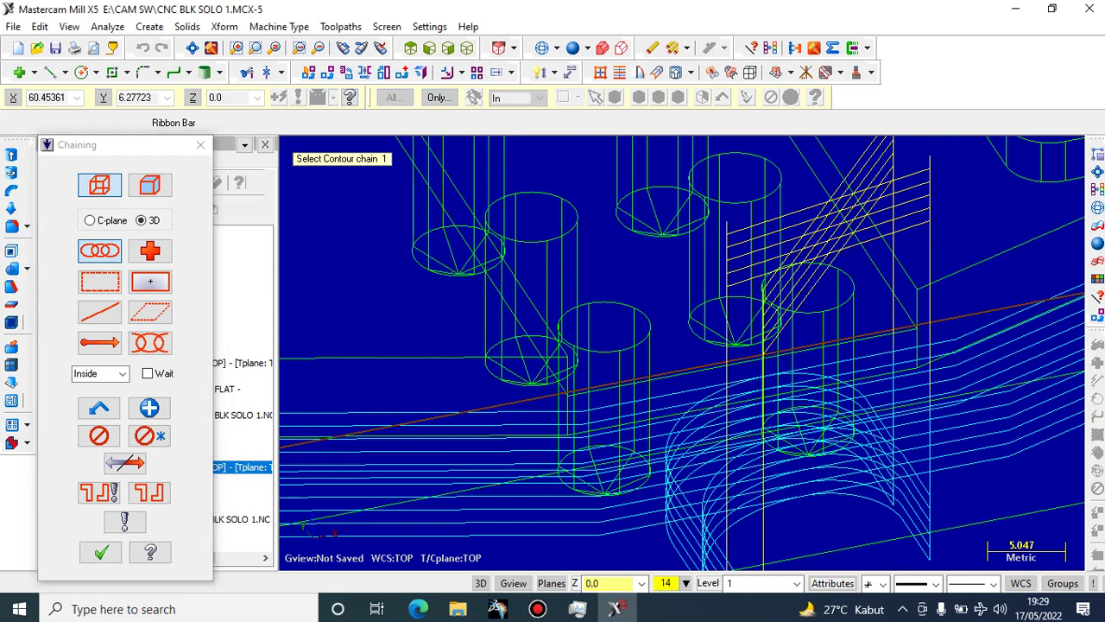
scroll(882, 270, down, 15)
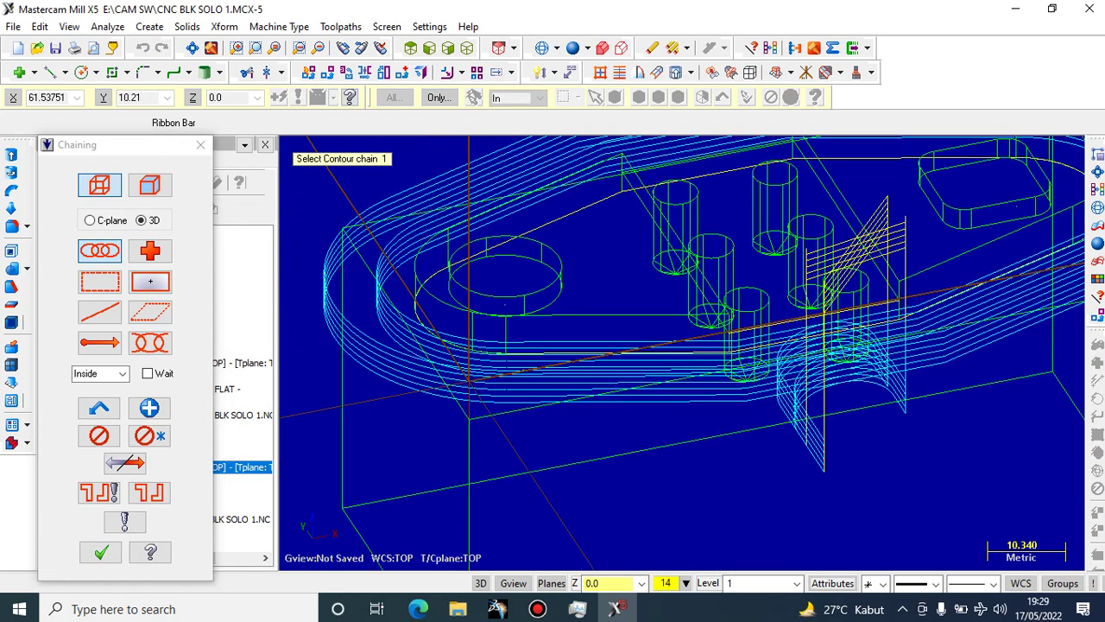
scroll(836, 210, up, 7)
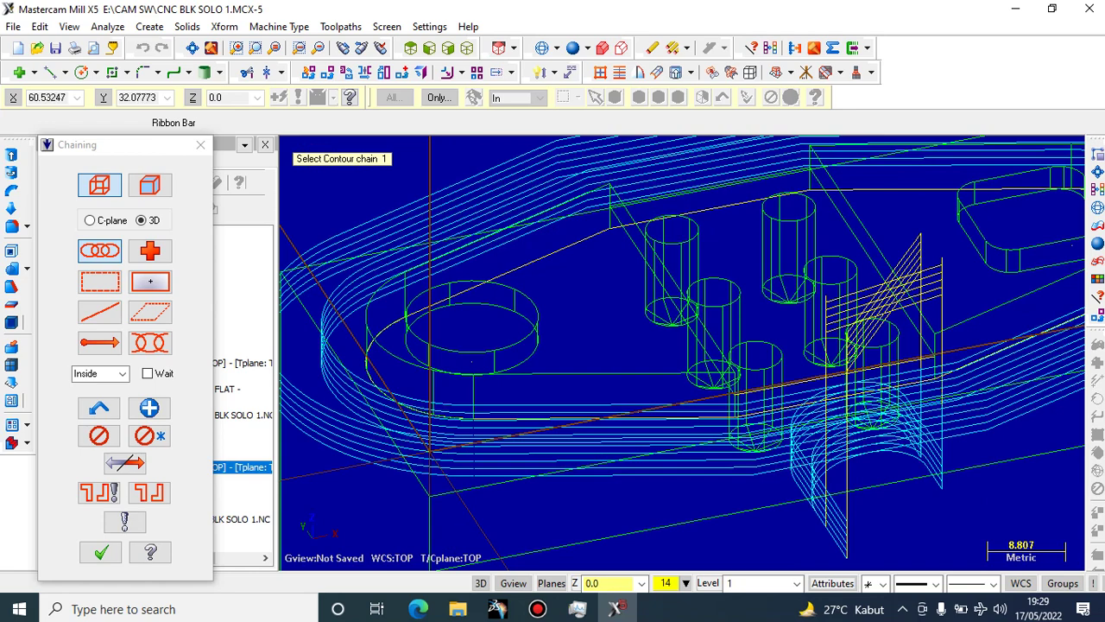
click(907, 361)
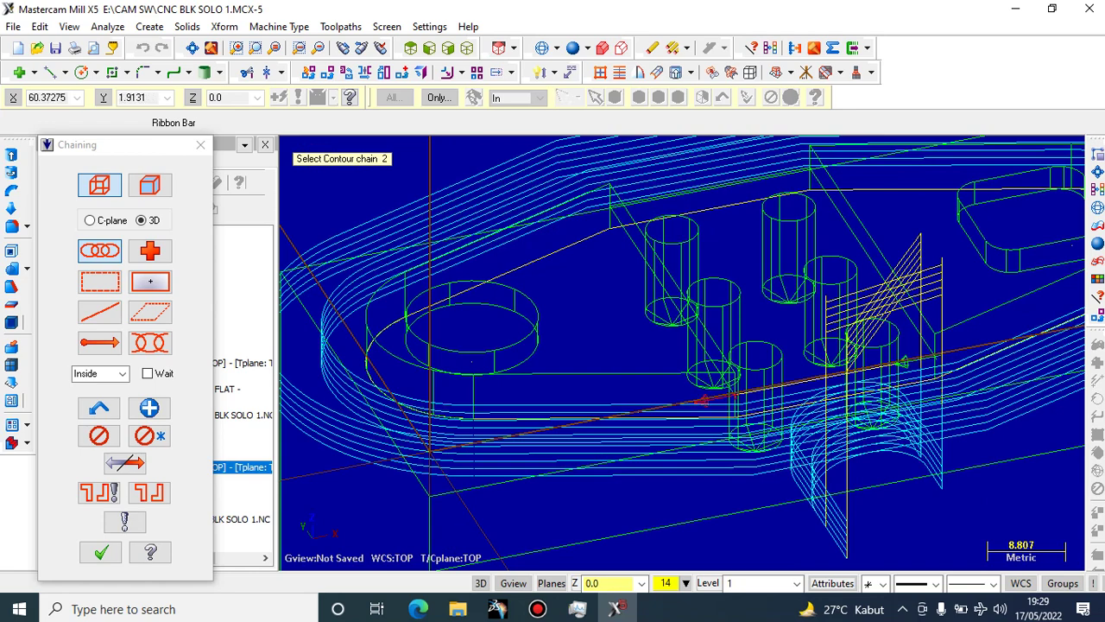
Inspect the chain's end at the step corner and the surrounding outline, and cancel the chaining
scroll(688, 387, up, 5)
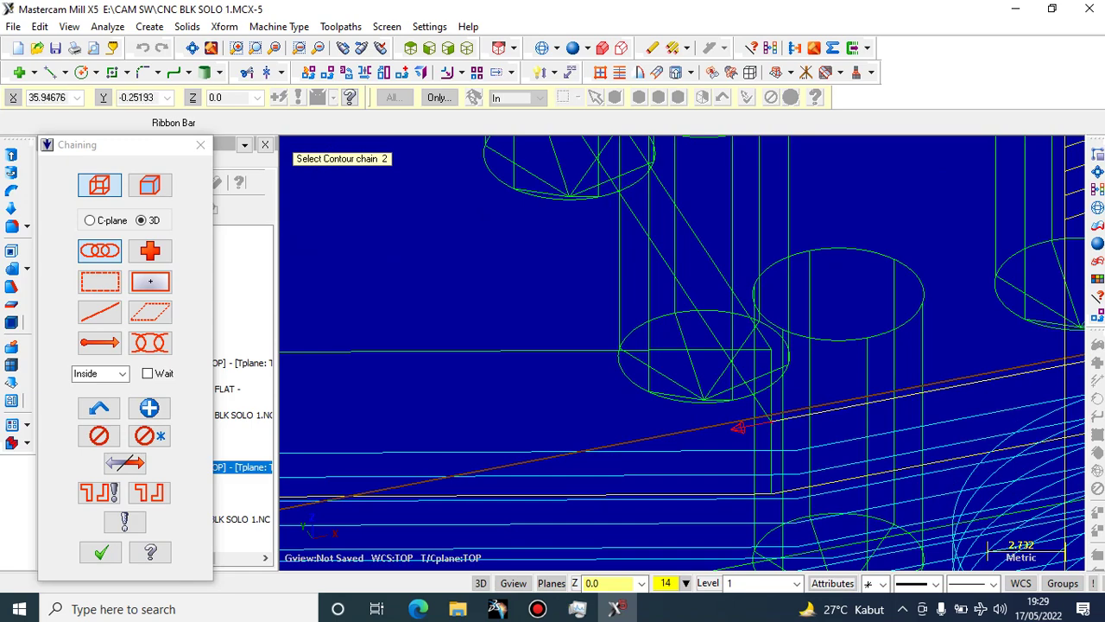
scroll(646, 311, down, 4)
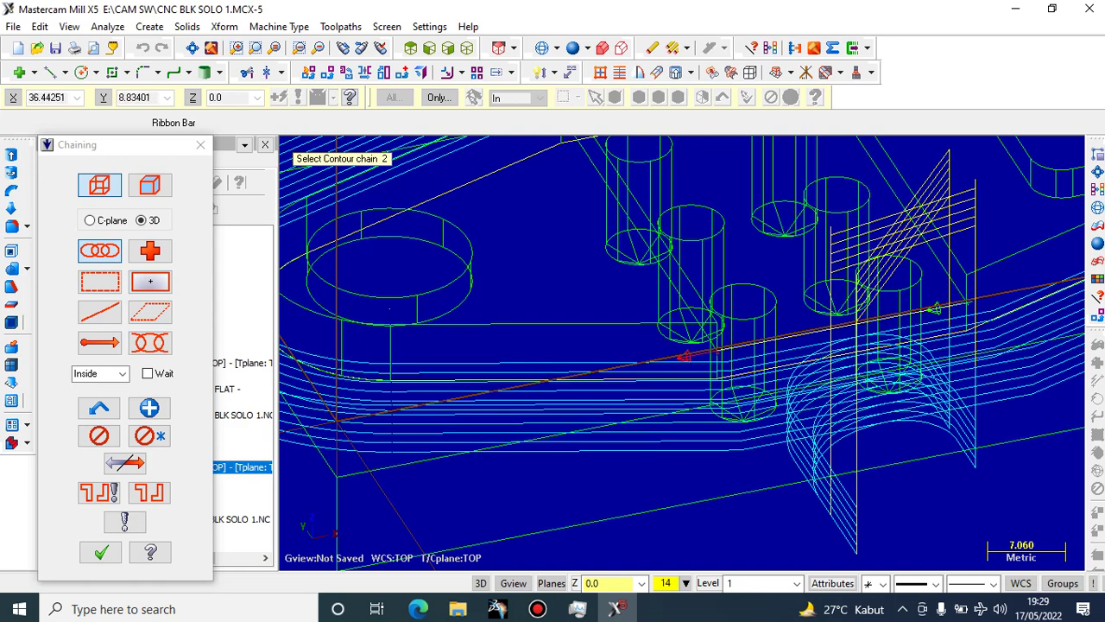
scroll(656, 293, down, 4)
scroll(619, 217, up, 5)
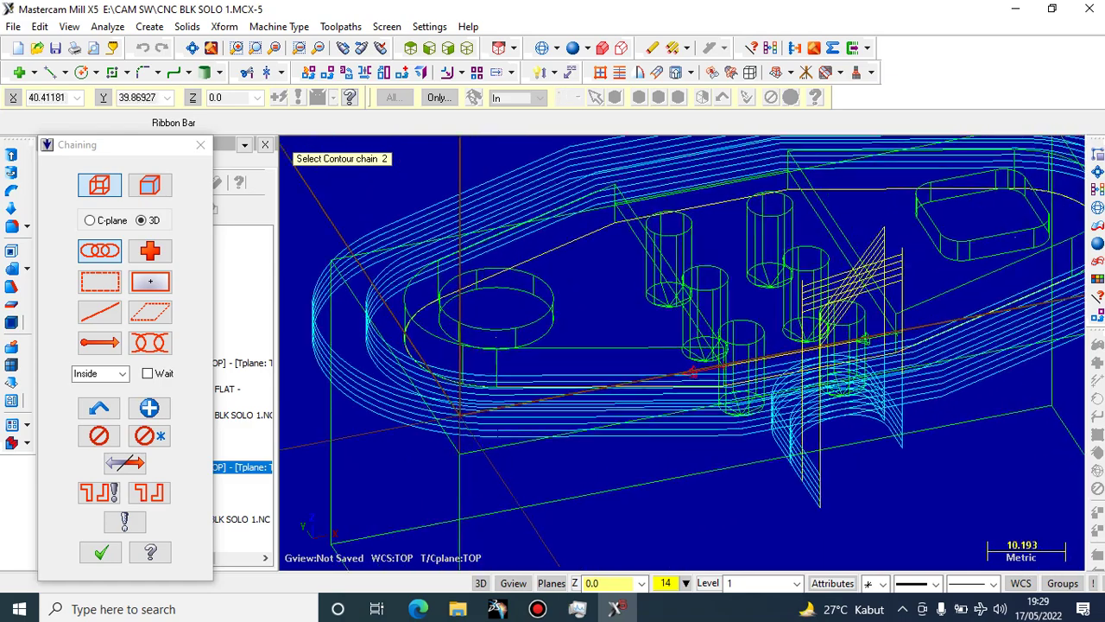
scroll(622, 193, up, 2)
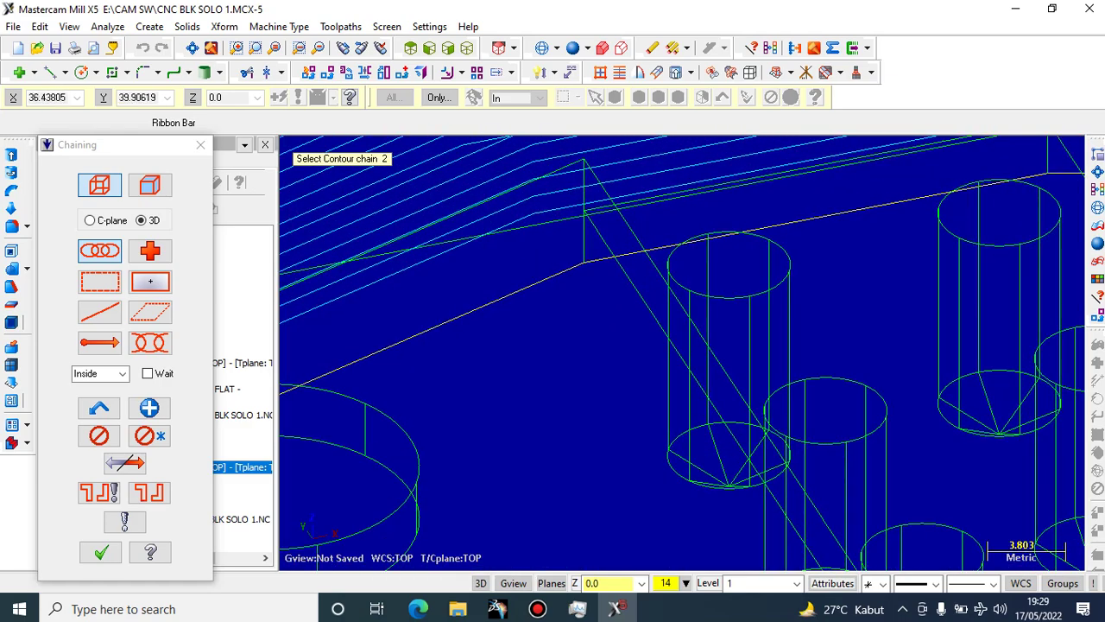
scroll(444, 424, down, 2)
scroll(444, 424, down, 1)
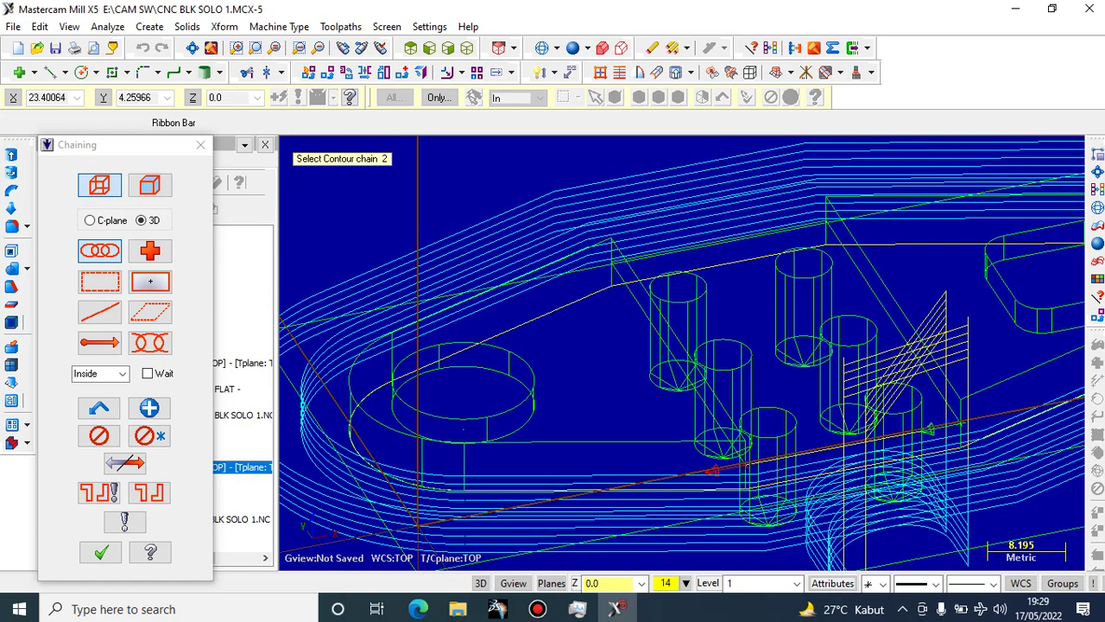
middle_drag(589, 463, 626, 399)
middle_drag(447, 365, 509, 355)
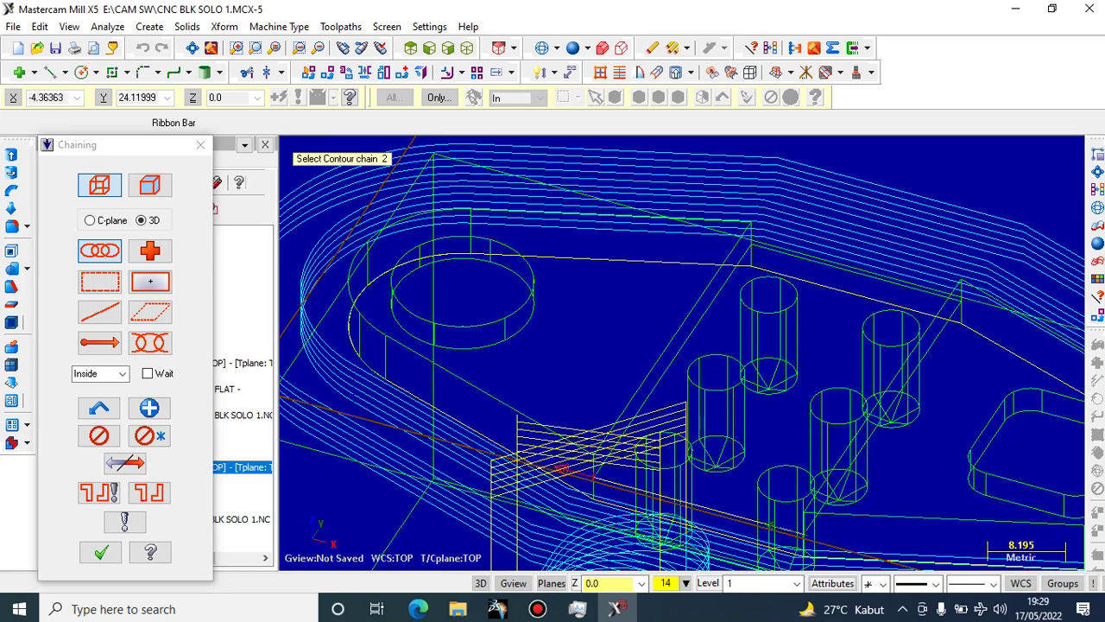
click(200, 145)
Select the existing 2D contour operation in Toolpath Group-2 and turn off its toolpath display
scroll(479, 348, down, 4)
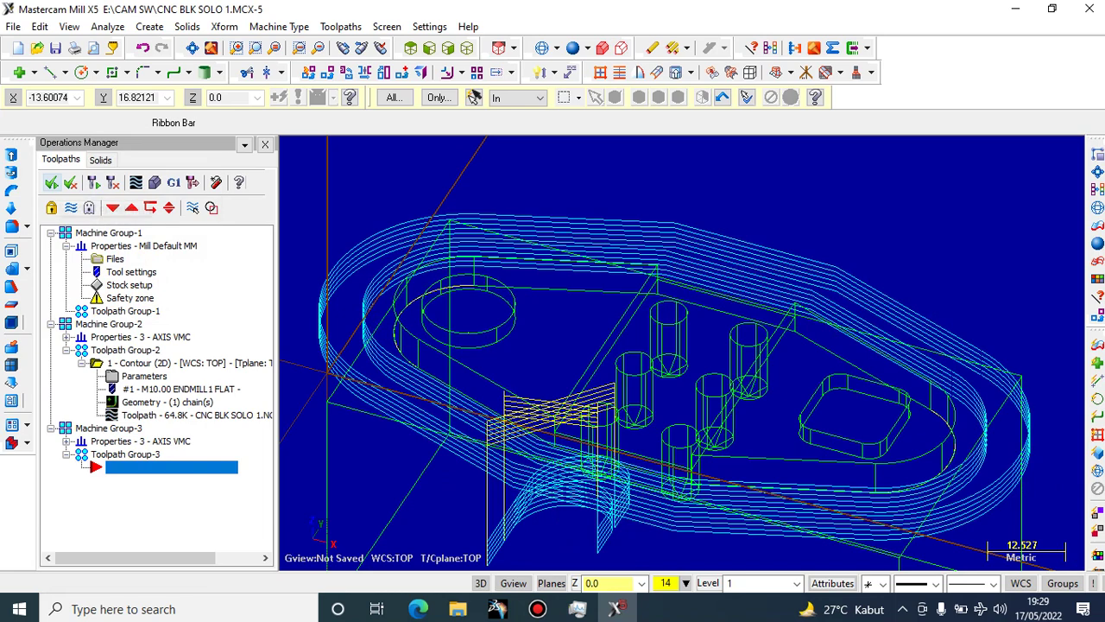
click(556, 253)
scroll(527, 228, down, 6)
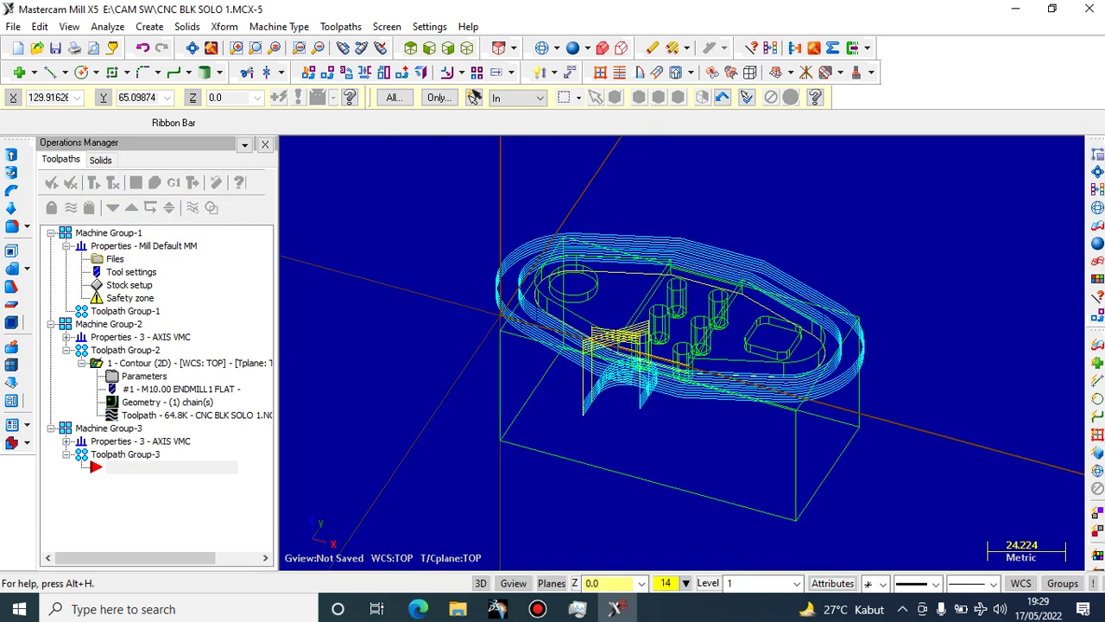
scroll(527, 229, up, 2)
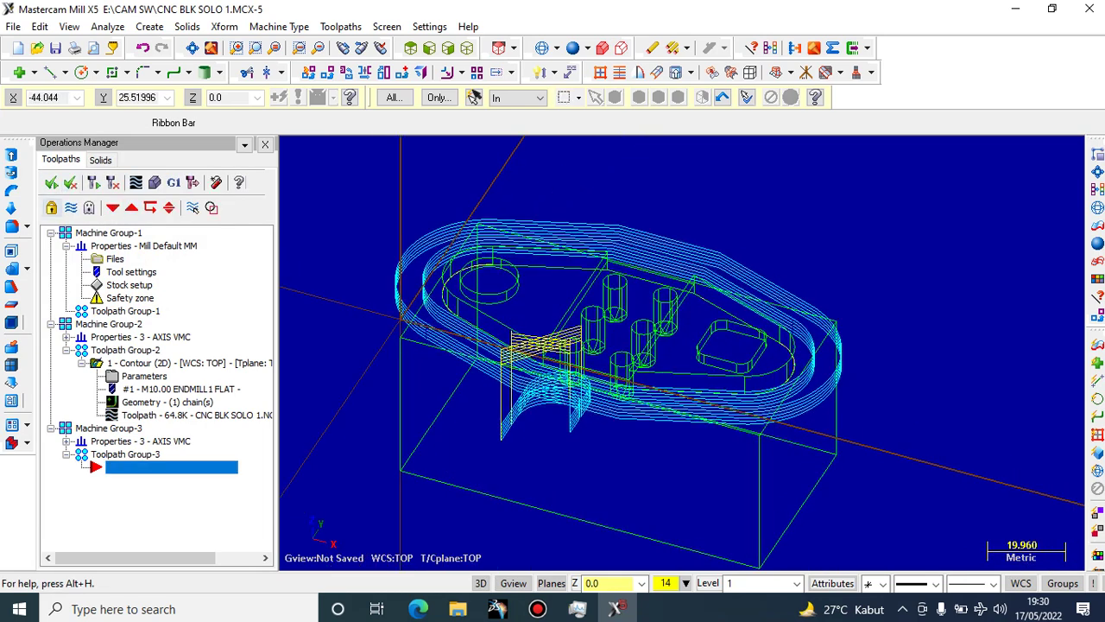
click(71, 208)
scroll(594, 319, down, 2)
scroll(802, 371, down, 3)
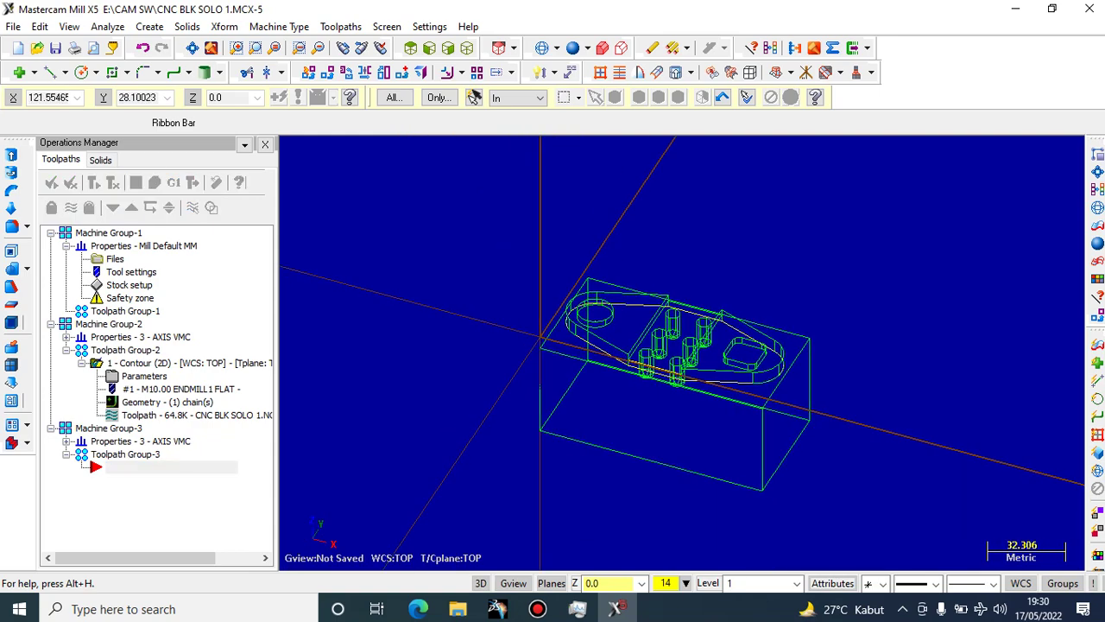
scroll(707, 337, up, 13)
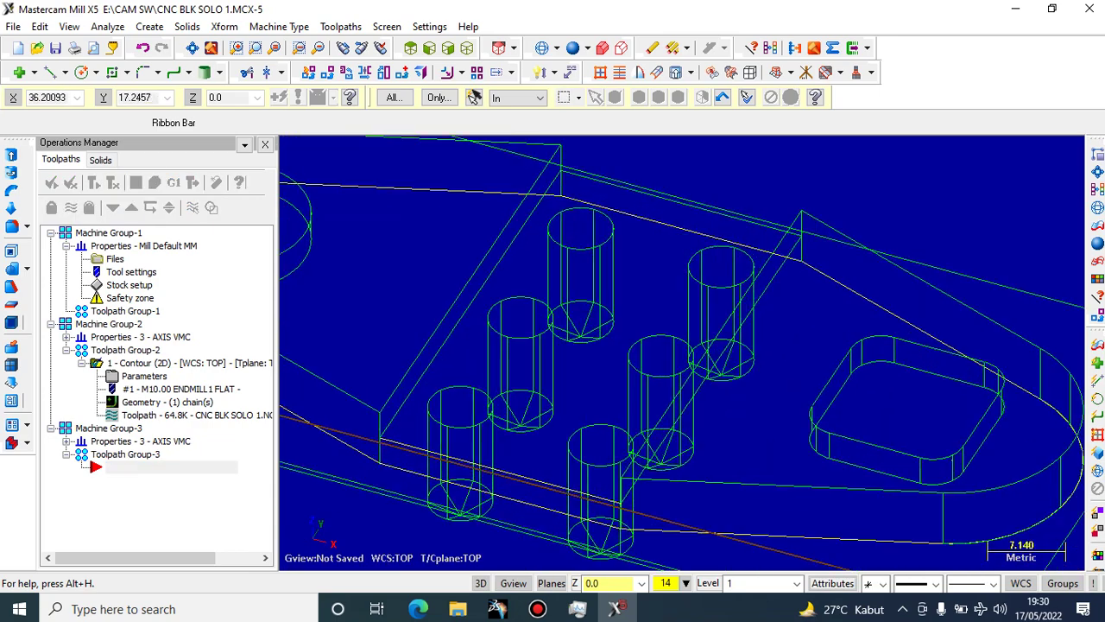
Try to chain the step edges around the holes for a contour toolpath named CNC BLK SOLO 1, using the Inside option
scroll(418, 315, up, 2)
click(341, 27)
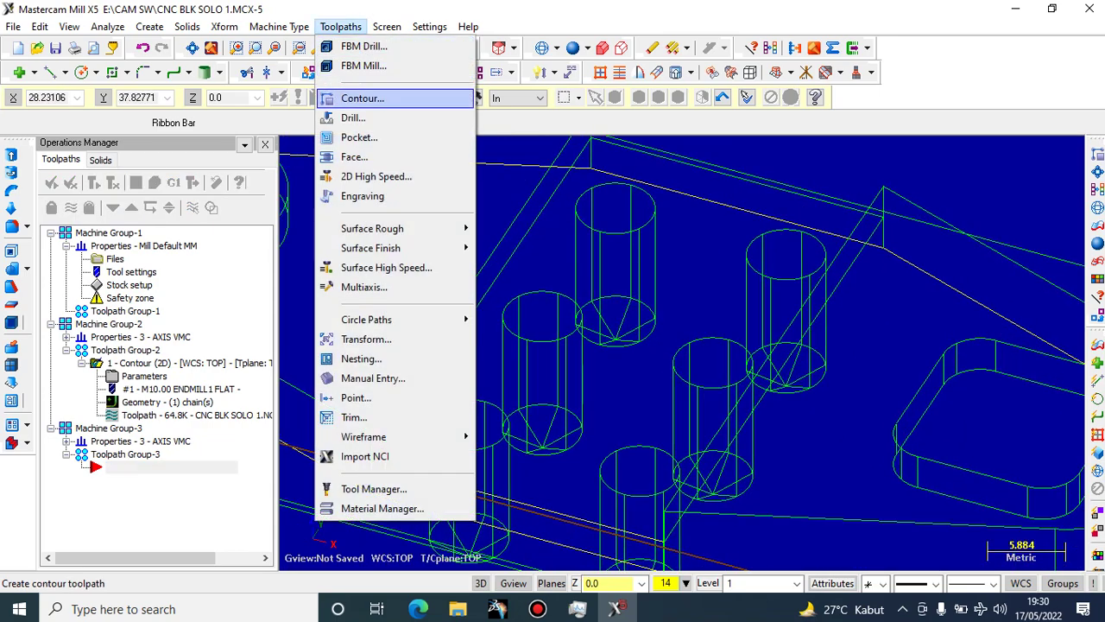
click(362, 97)
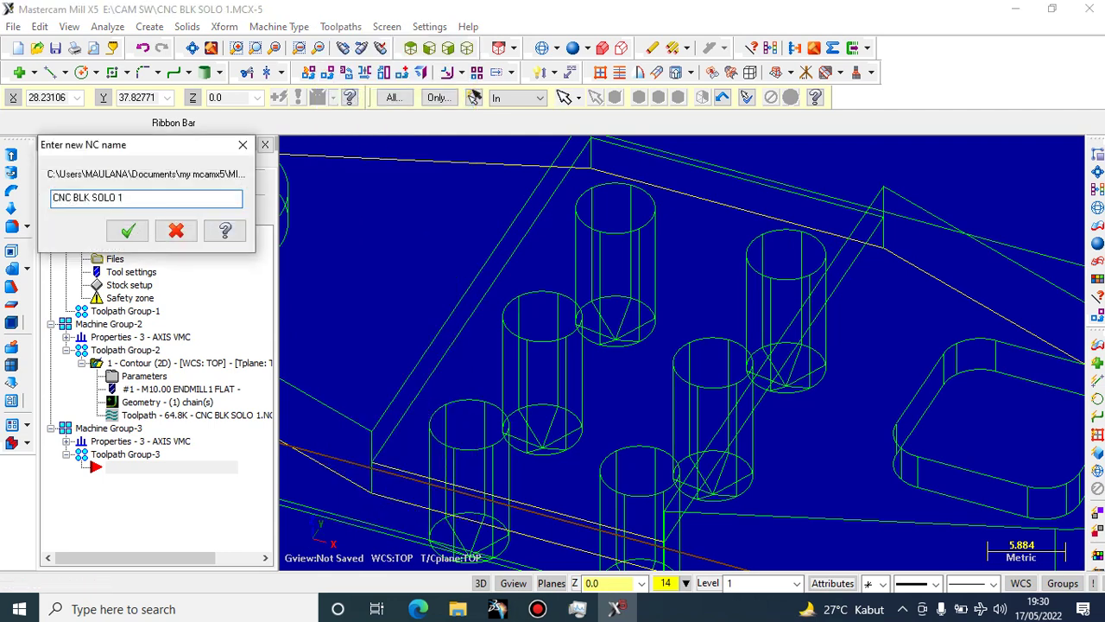
click(127, 230)
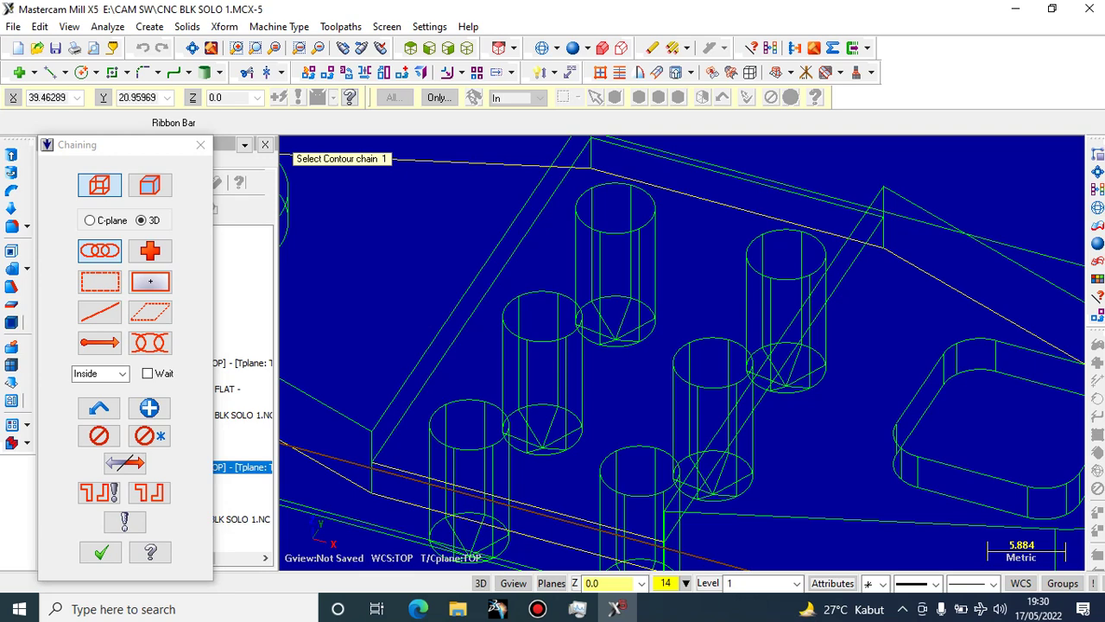
scroll(508, 331, down, 5)
mouse_move(508, 338)
middle_down()
mouse_move(503, 313)
mouse_move(513, 326)
middle_up()
scroll(509, 325, up, 3)
click(101, 373)
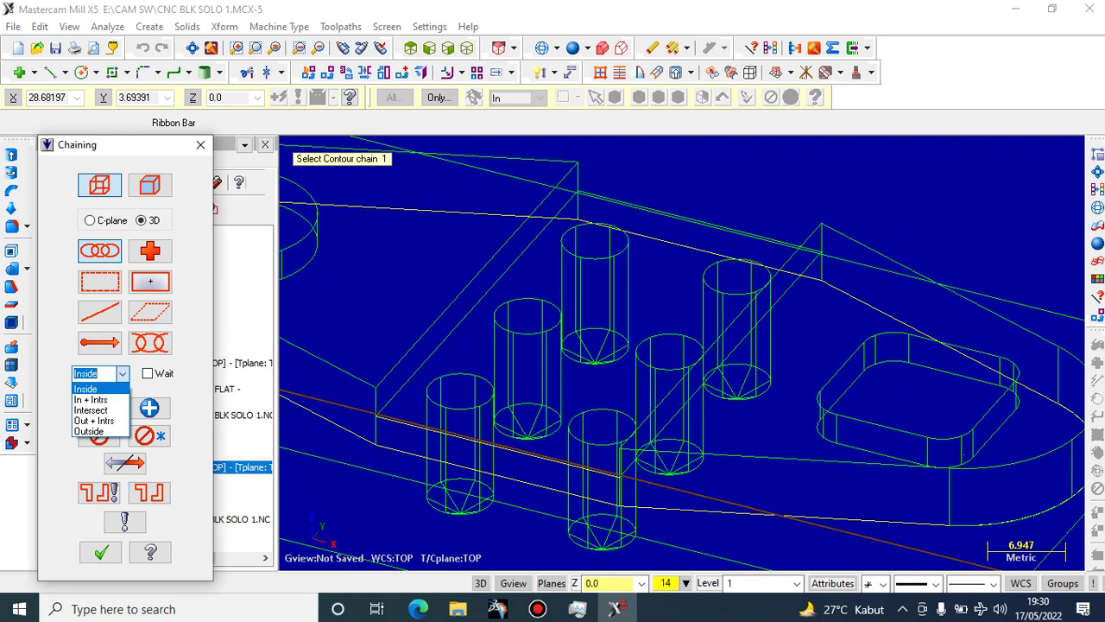
click(123, 374)
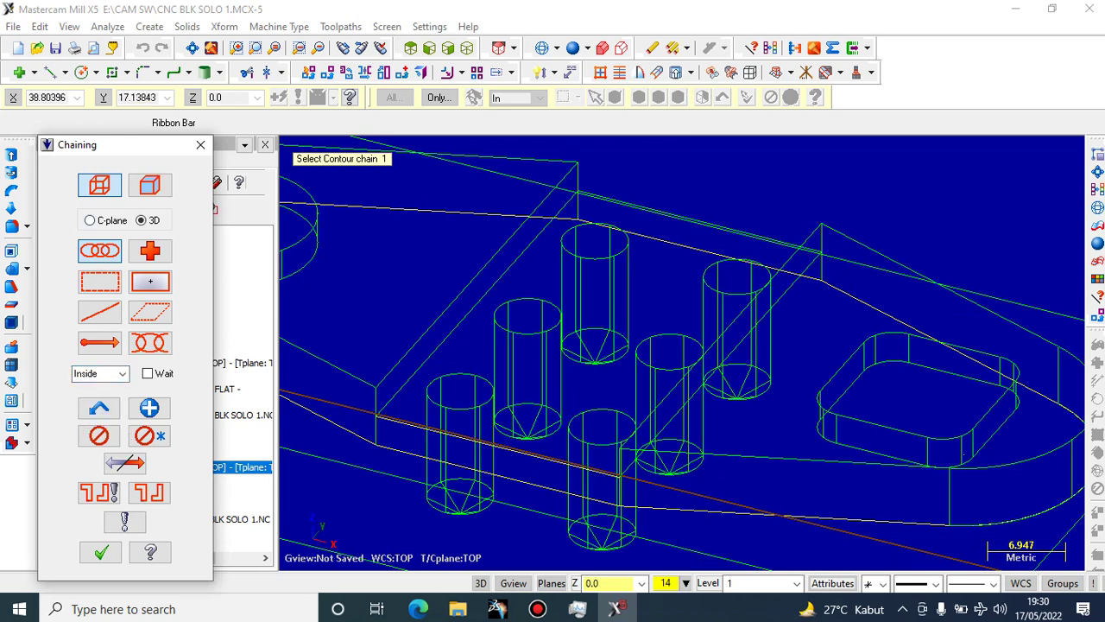
click(449, 324)
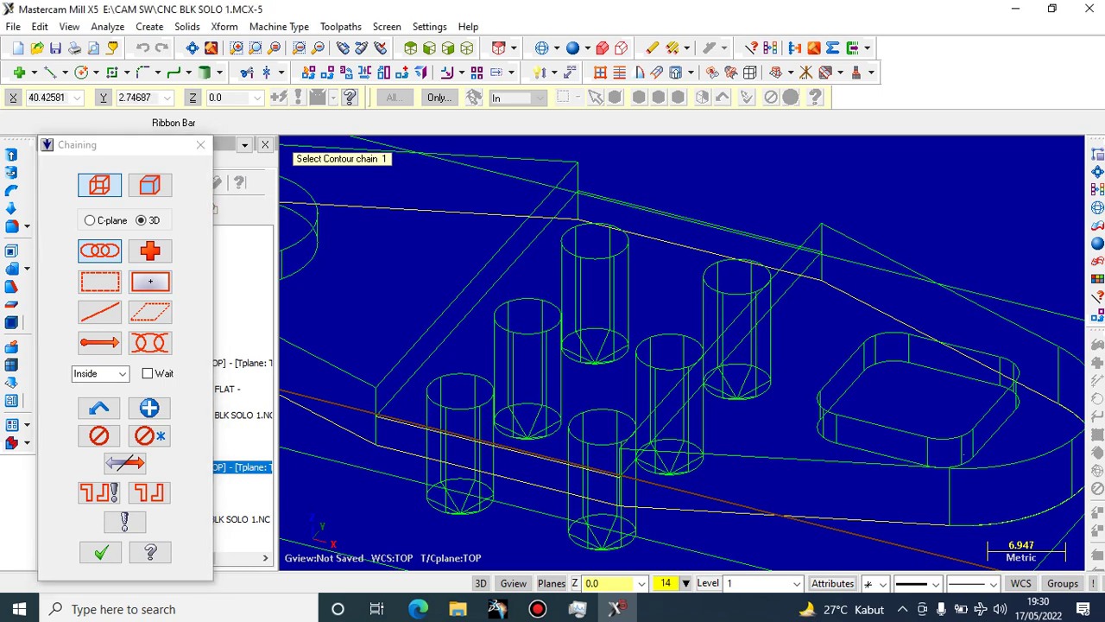
click(429, 430)
click(200, 144)
Create a curve along the step edge on the round-boss side of the six holes using Curve on One Edge
click(150, 27)
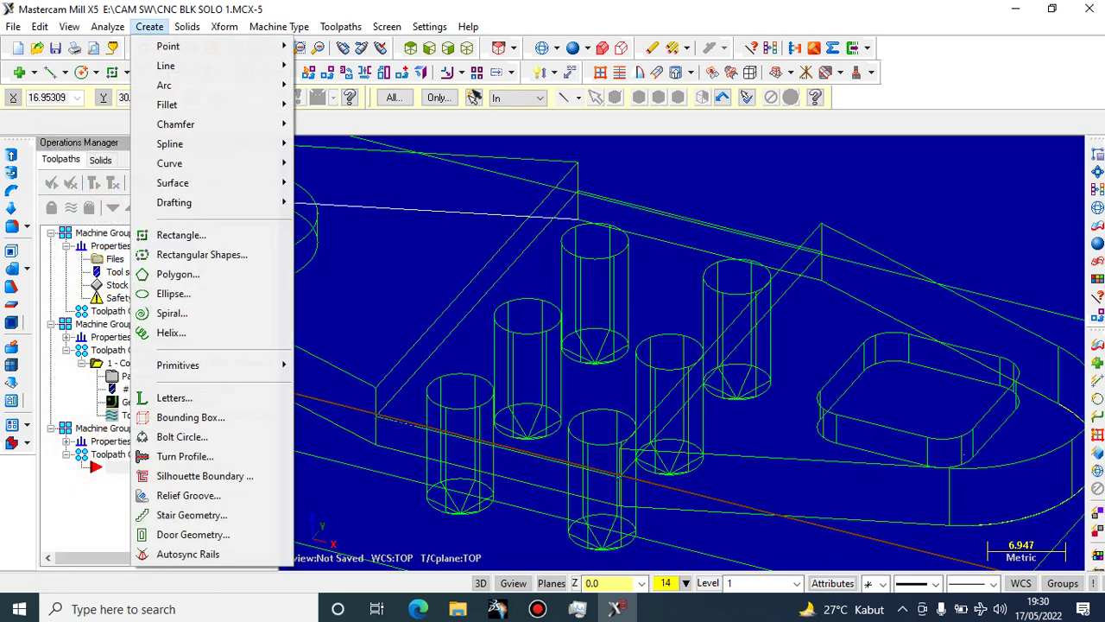
mouse_move(108, 27)
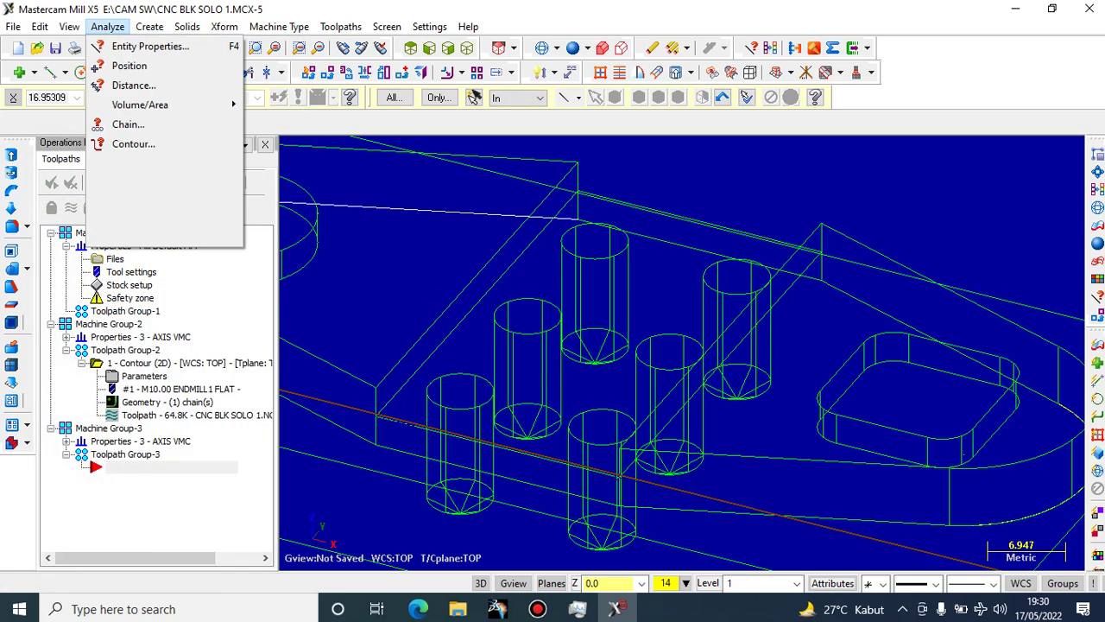
mouse_move(150, 27)
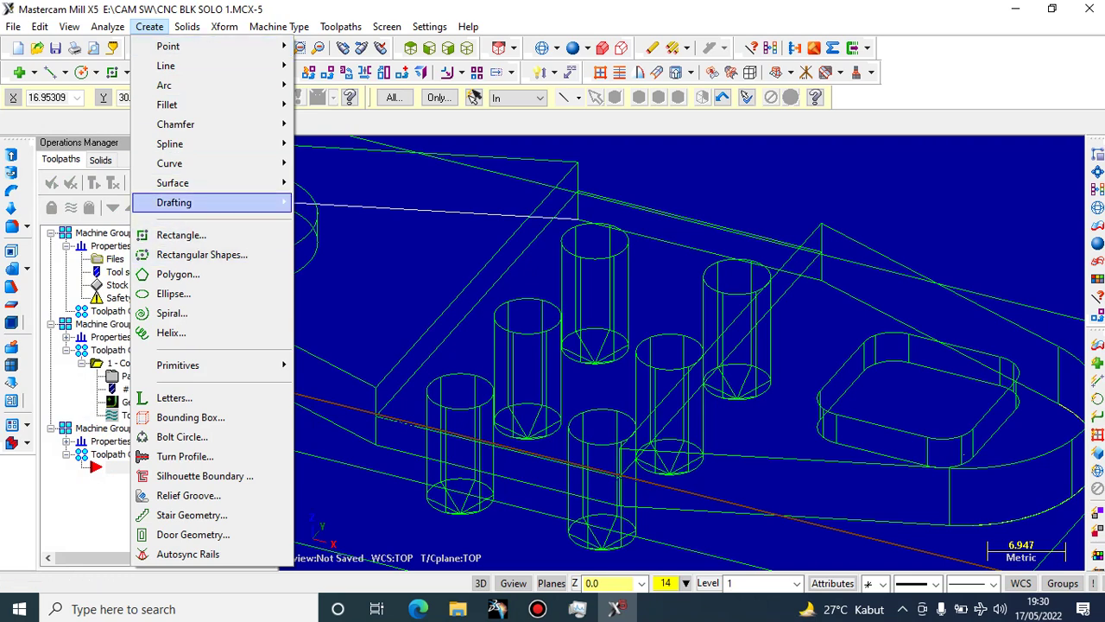
key(Up)
key(Up)
key(Right)
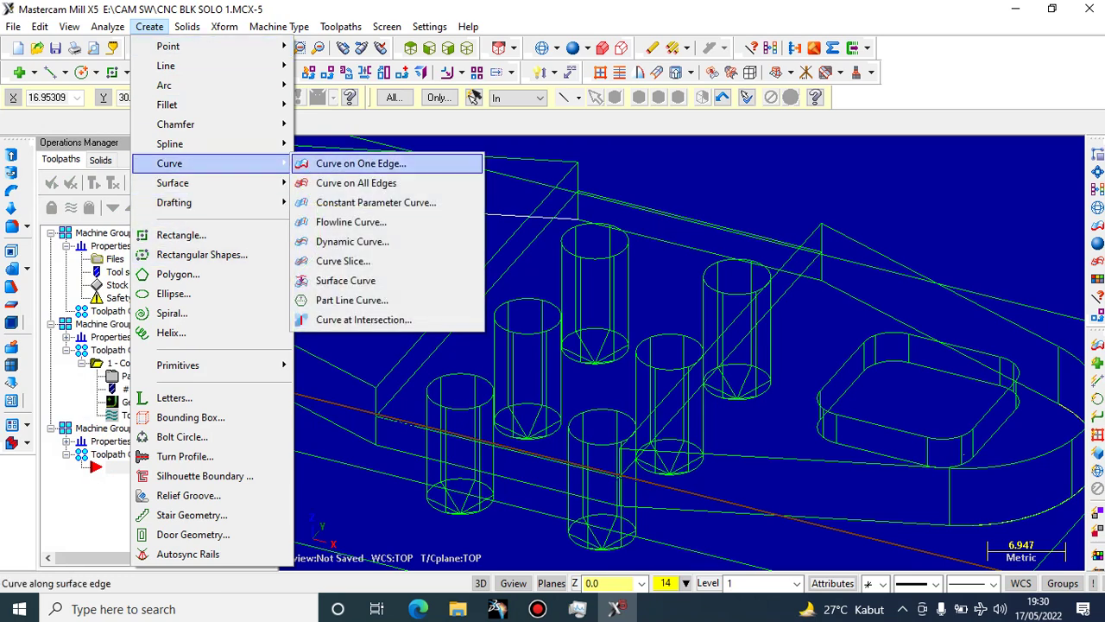
click(361, 163)
scroll(437, 303, down, 1)
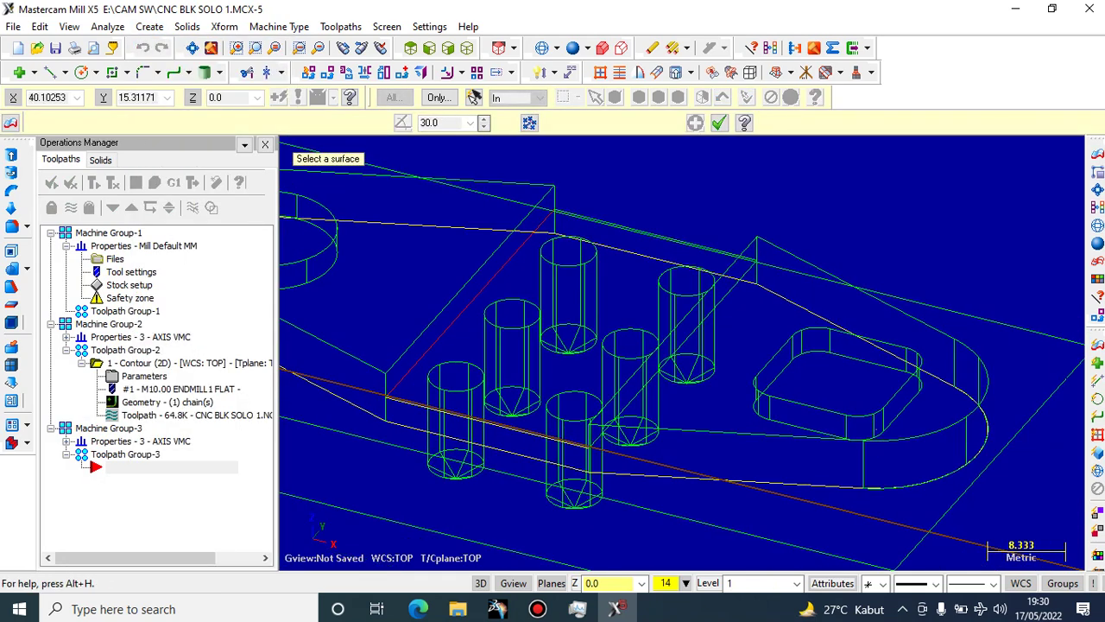
click(451, 325)
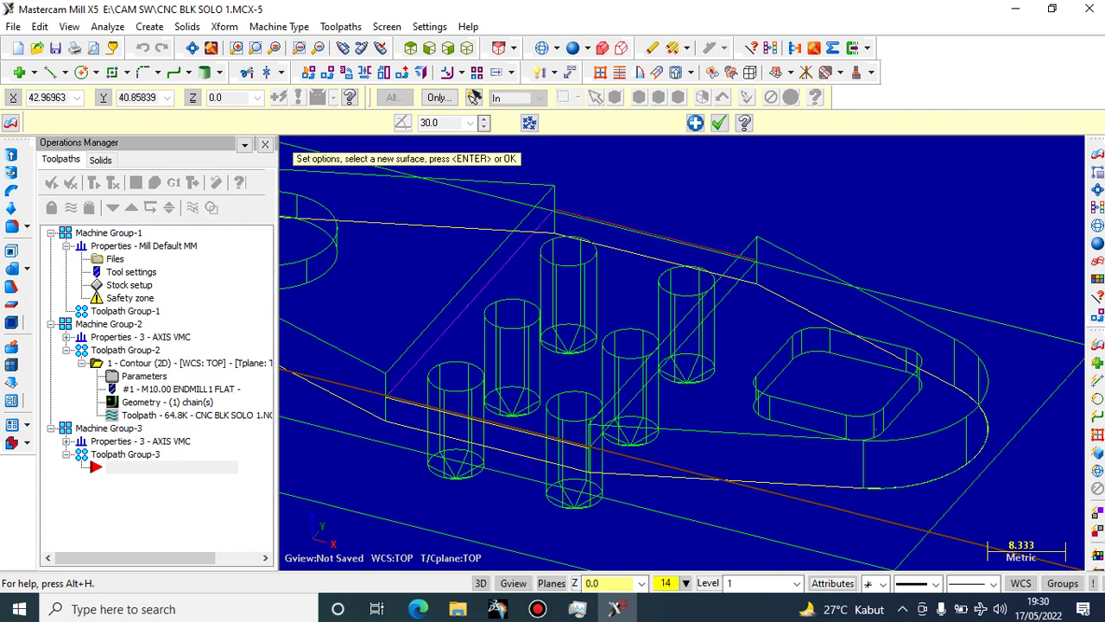
Create edge curves along the remaining sides of the recessed floor around the six holes and apply them
click(578, 216)
middle_drag(660, 263, 758, 290)
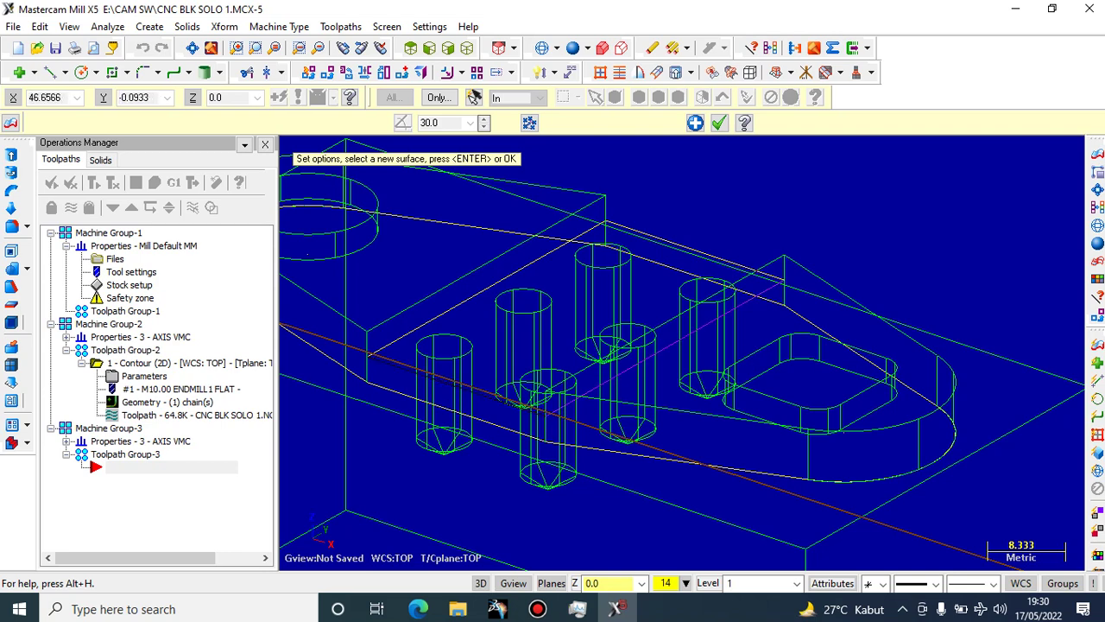
scroll(380, 405, up, 1)
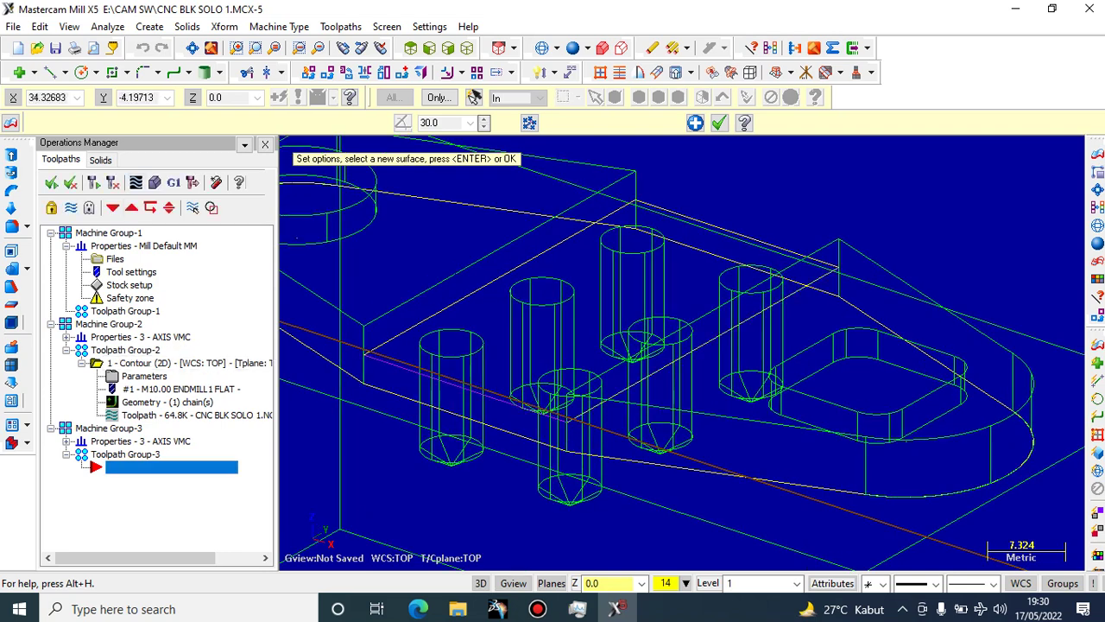
scroll(488, 293, down, 1)
scroll(490, 241, down, 2)
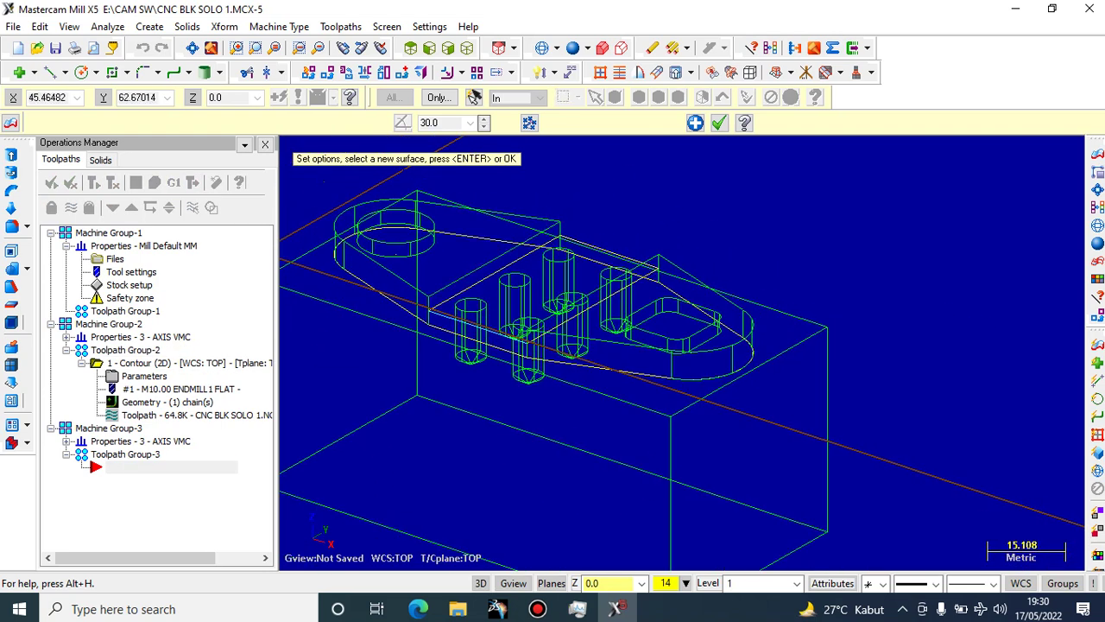
key(Return)
scroll(589, 226, up, 1)
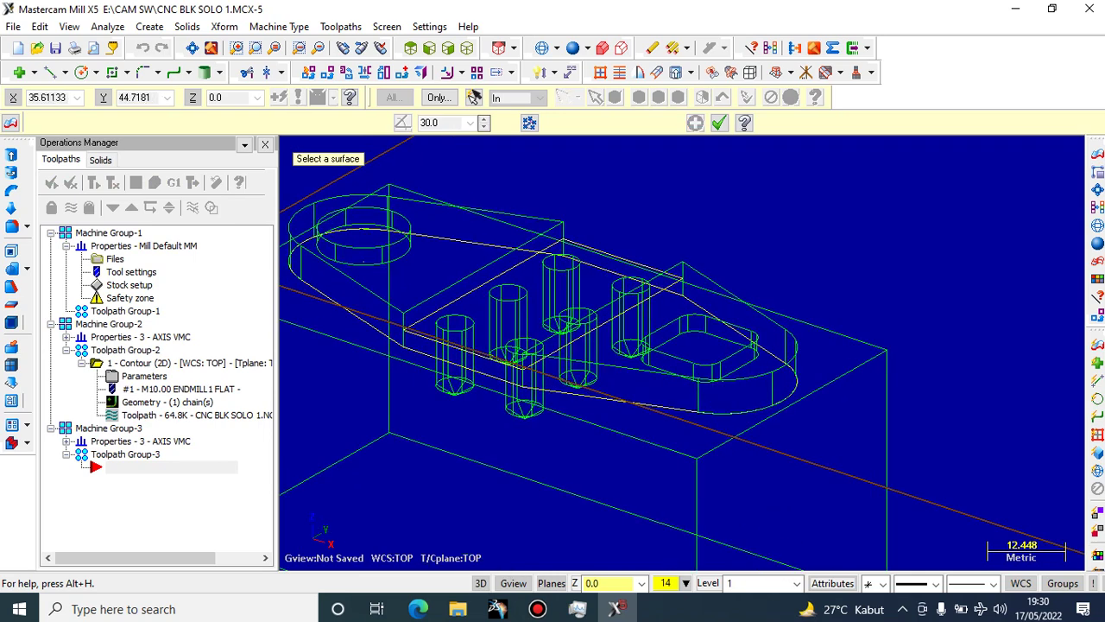
scroll(561, 220, down, 1)
scroll(533, 192, up, 1)
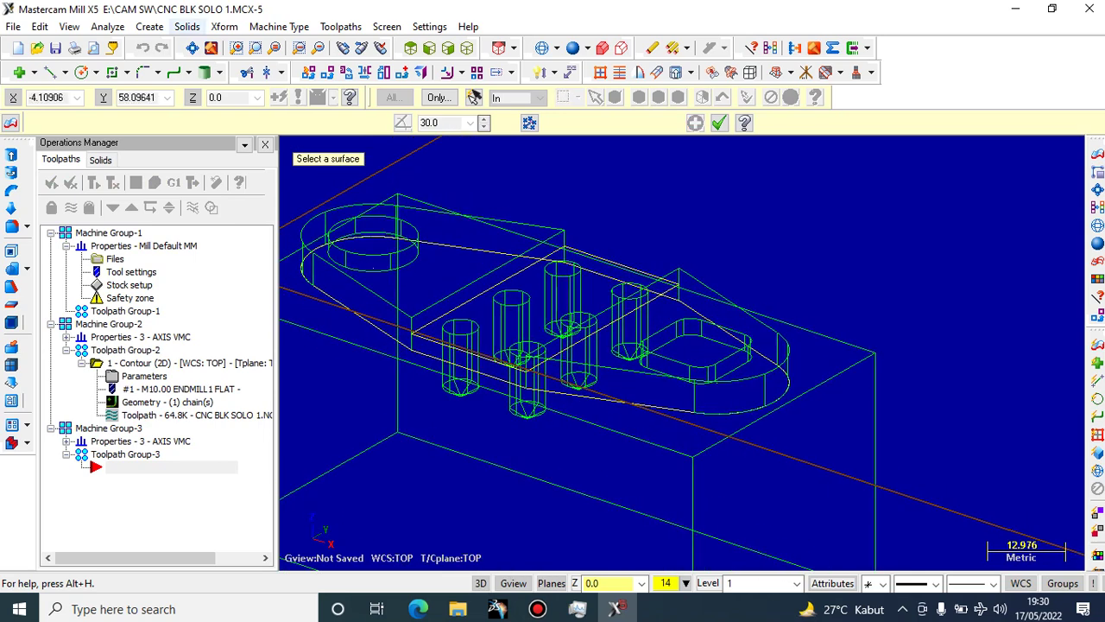
Start a contour toolpath in Toolpath Group-3 and chain the new edge curves around the six-hole floor, accepting the chain
click(387, 27)
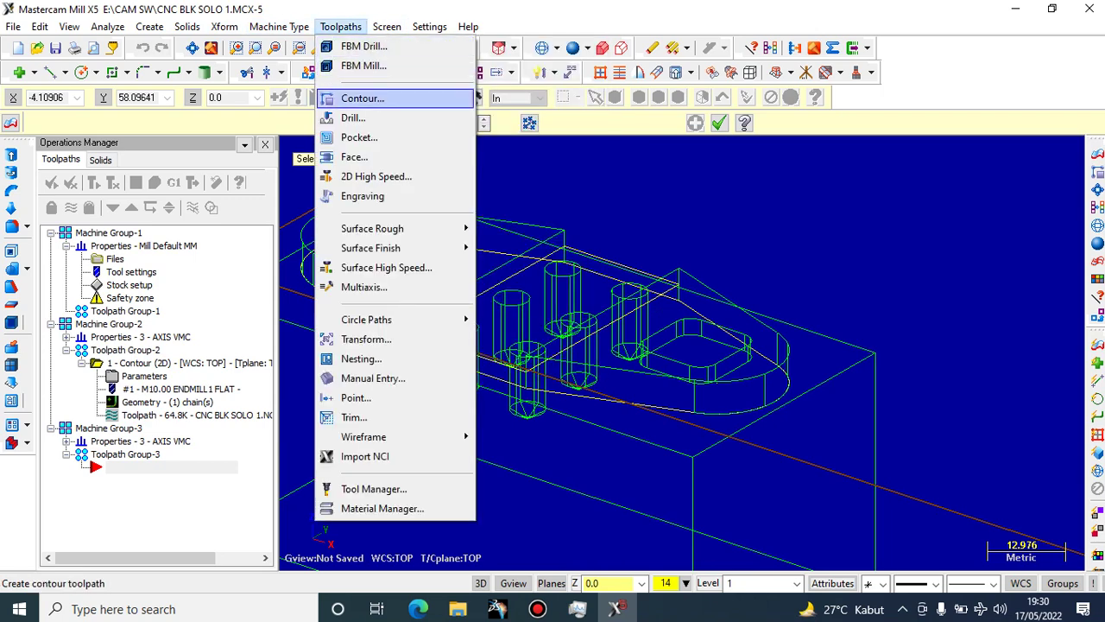
click(363, 98)
click(128, 230)
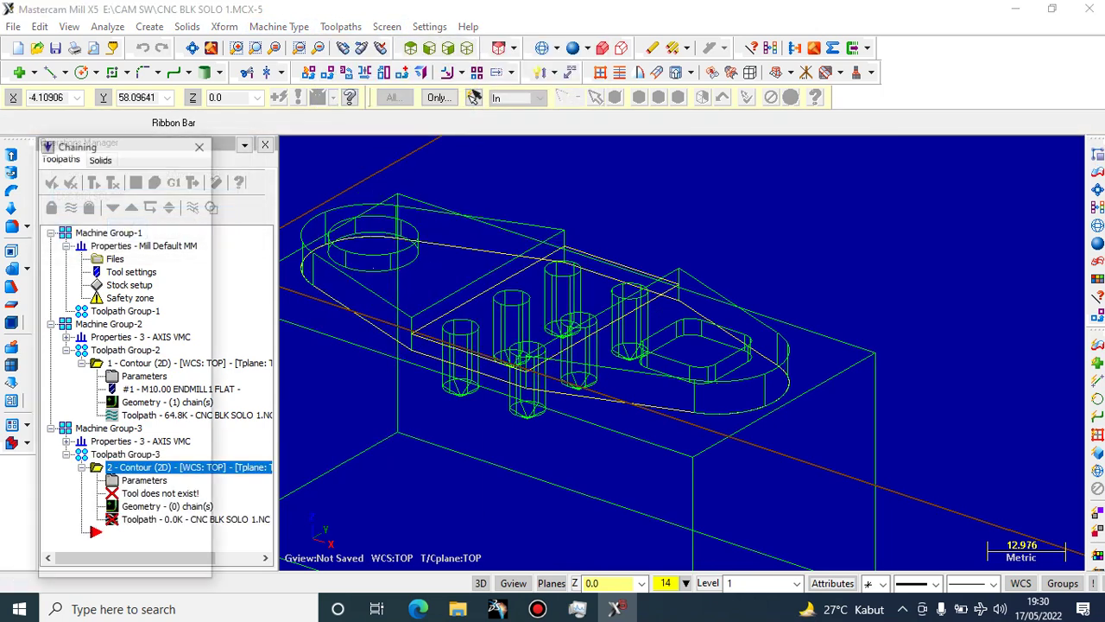
scroll(442, 319, up, 3)
click(407, 334)
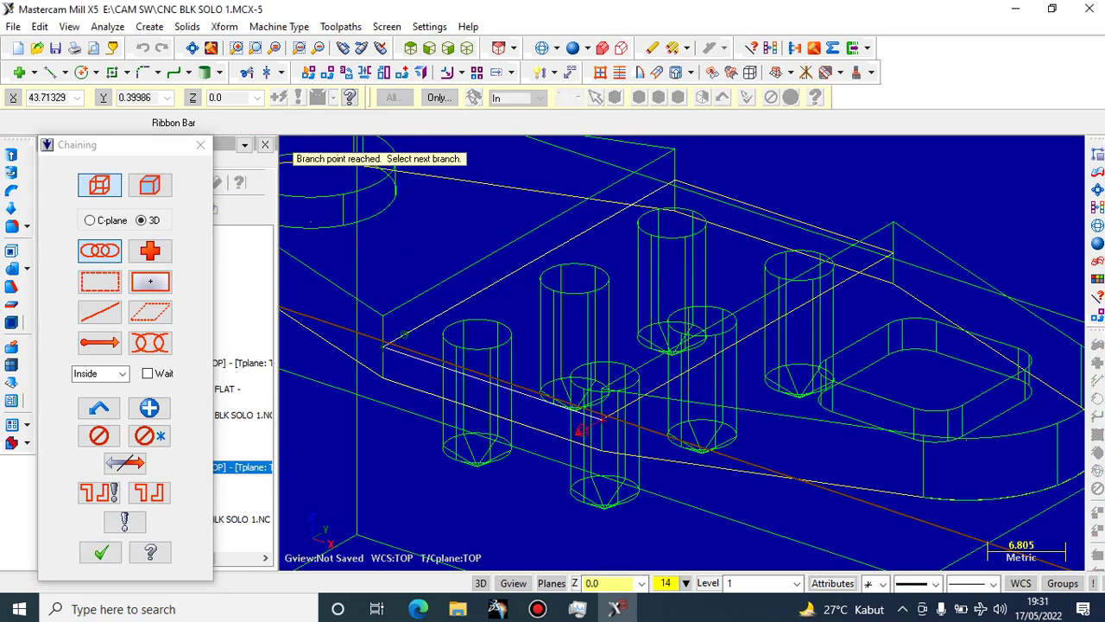
click(587, 430)
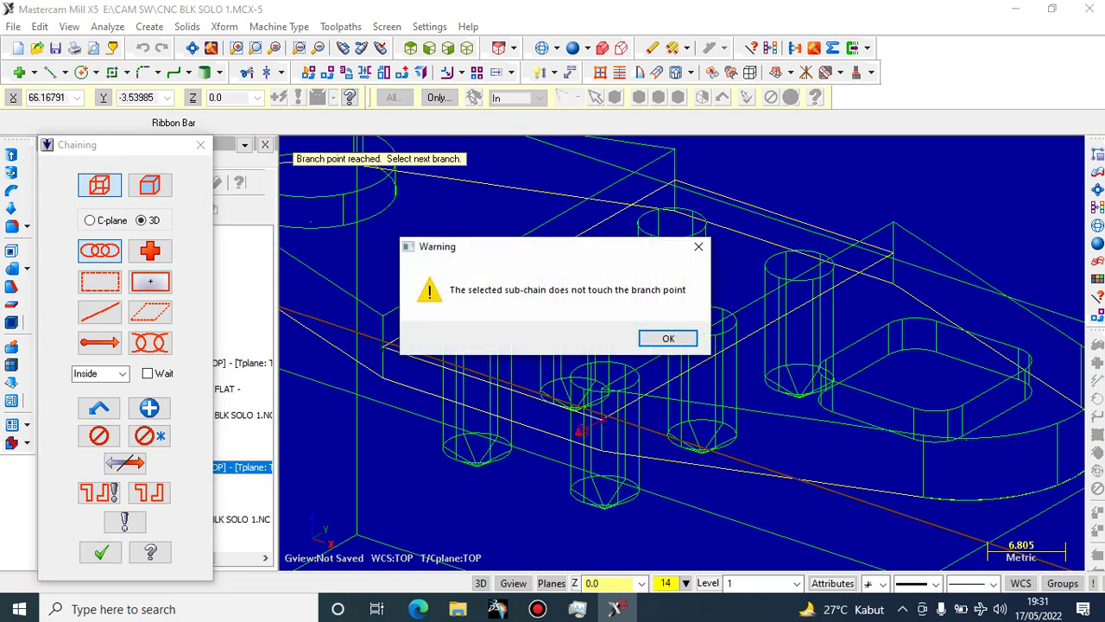
click(668, 338)
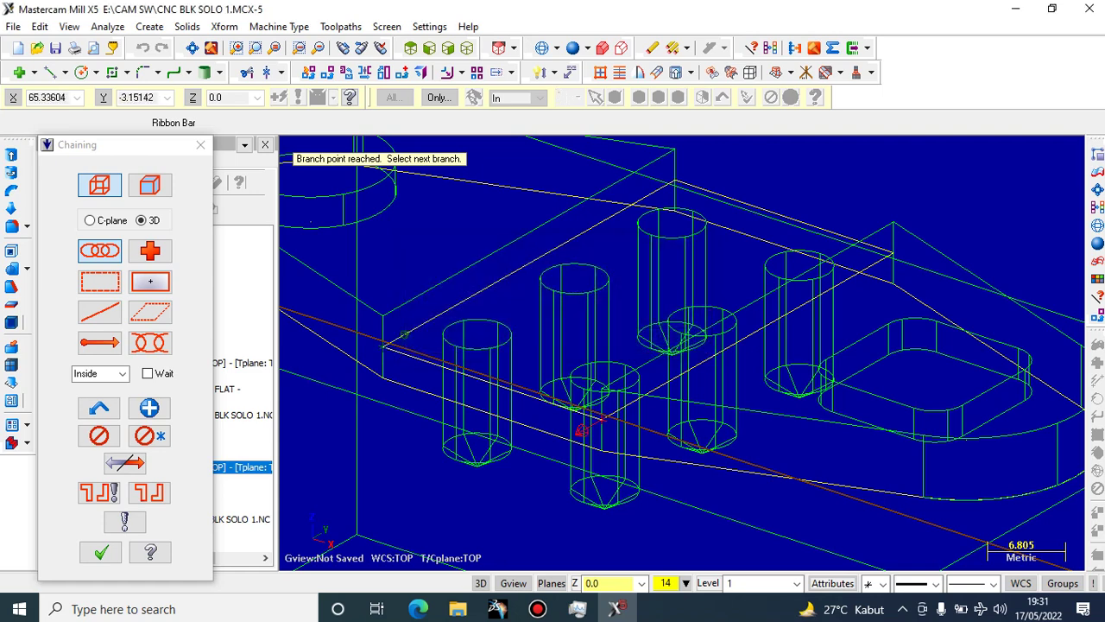
scroll(307, 250, down, 2)
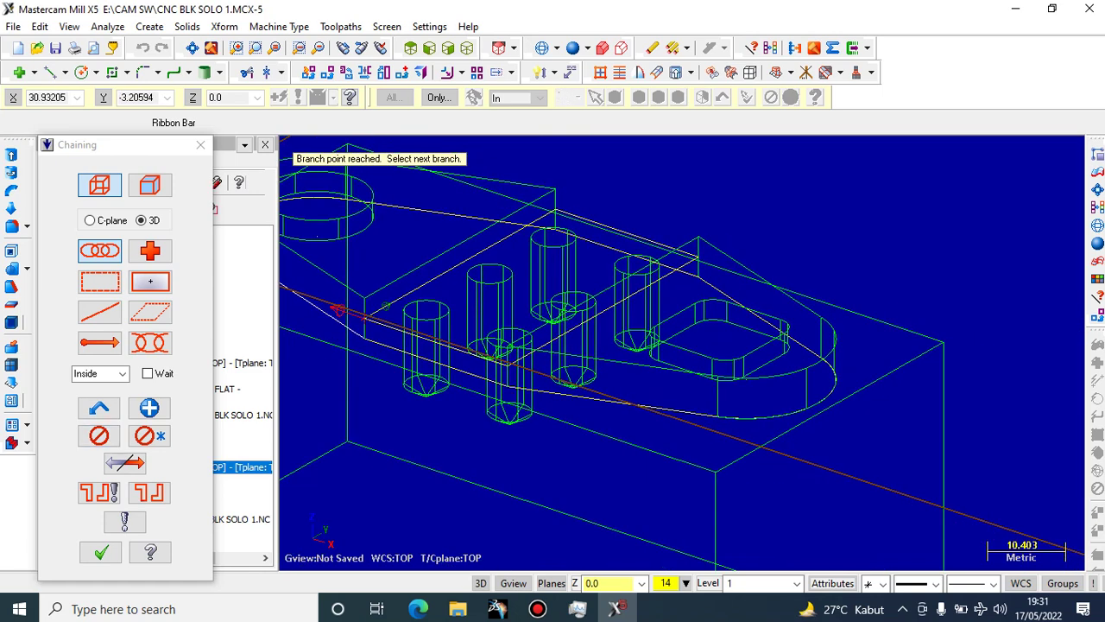
click(100, 551)
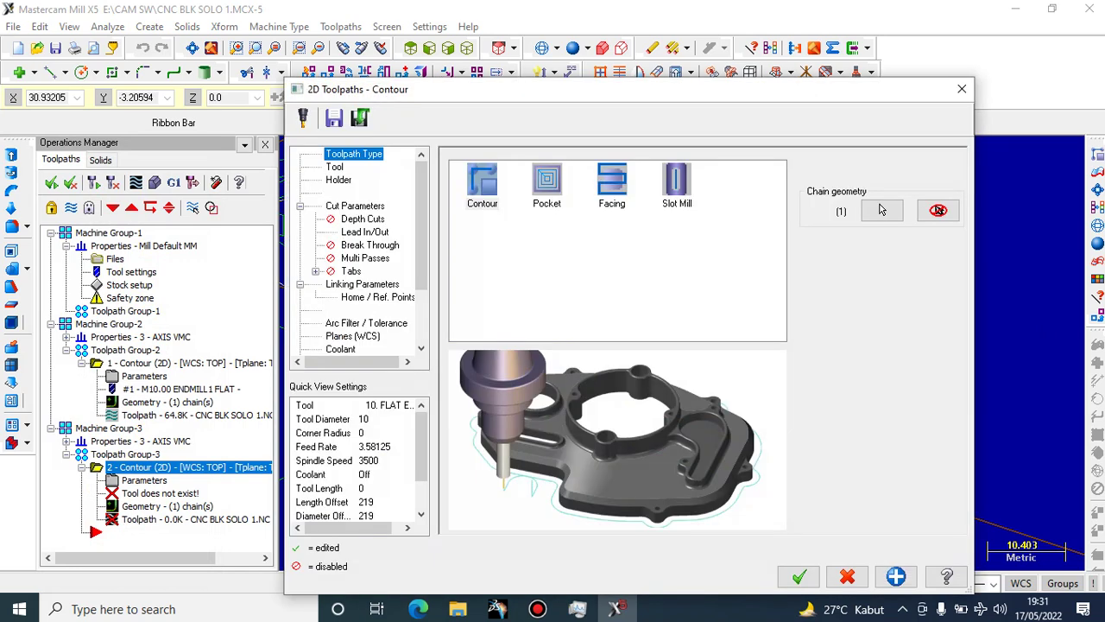
Create a new flat endmill of 10 mm diameter as tool 1 for the contour toolpath
click(335, 167)
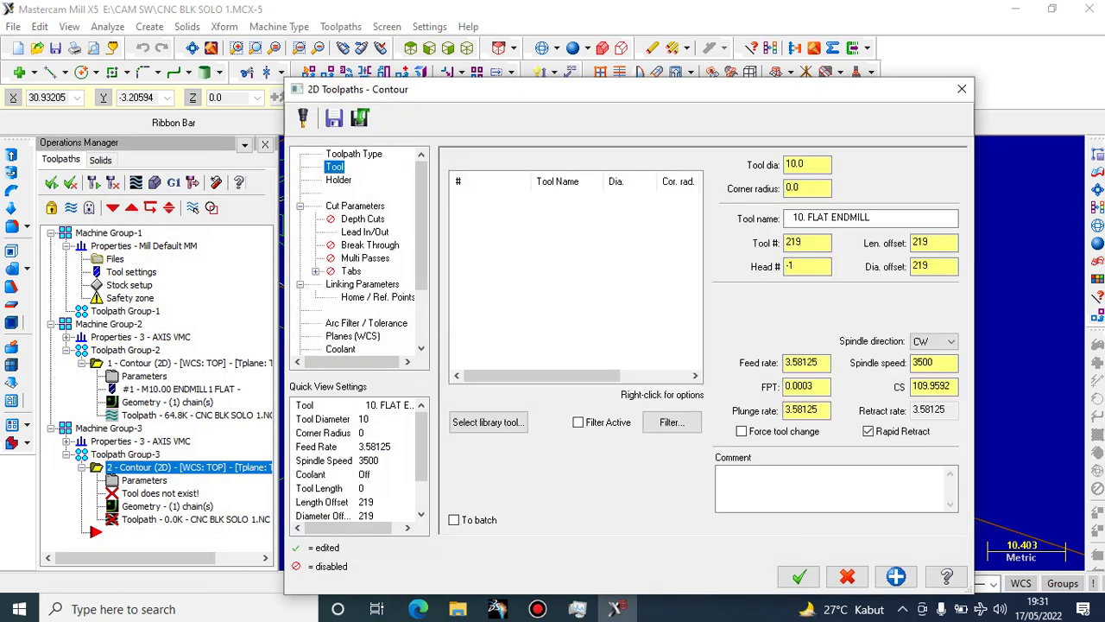
right_click(519, 211)
click(561, 233)
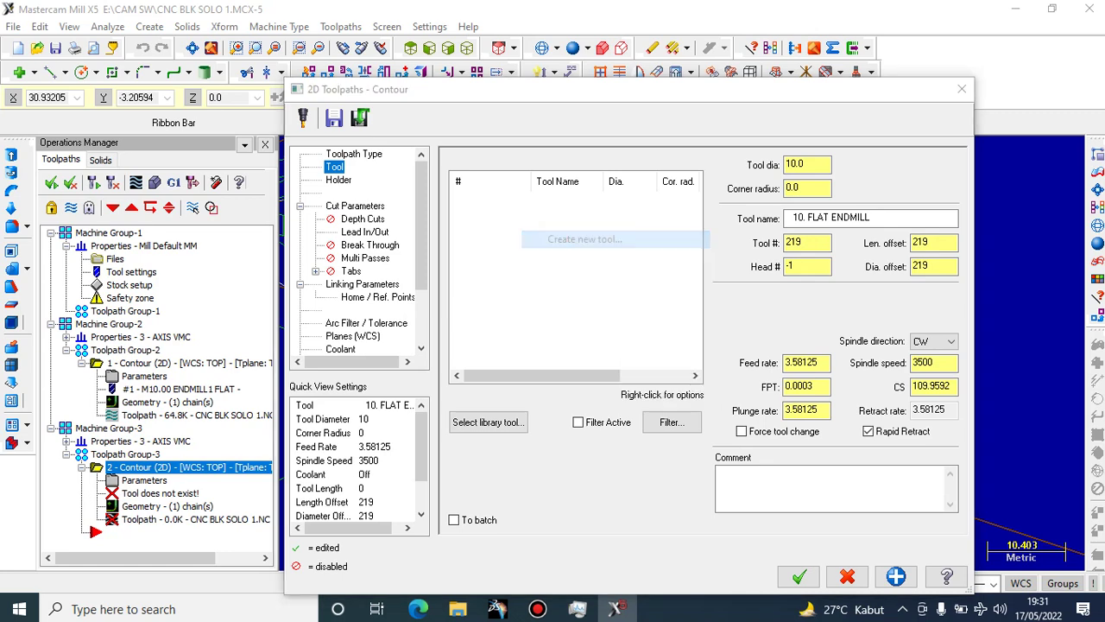
click(76, 221)
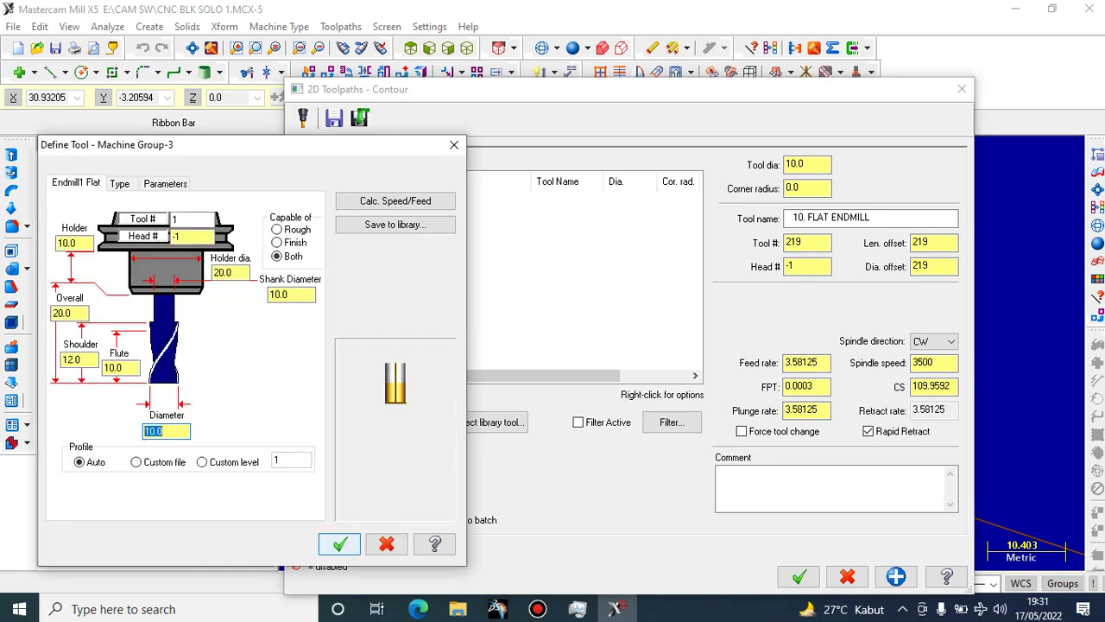
click(339, 543)
key(Return)
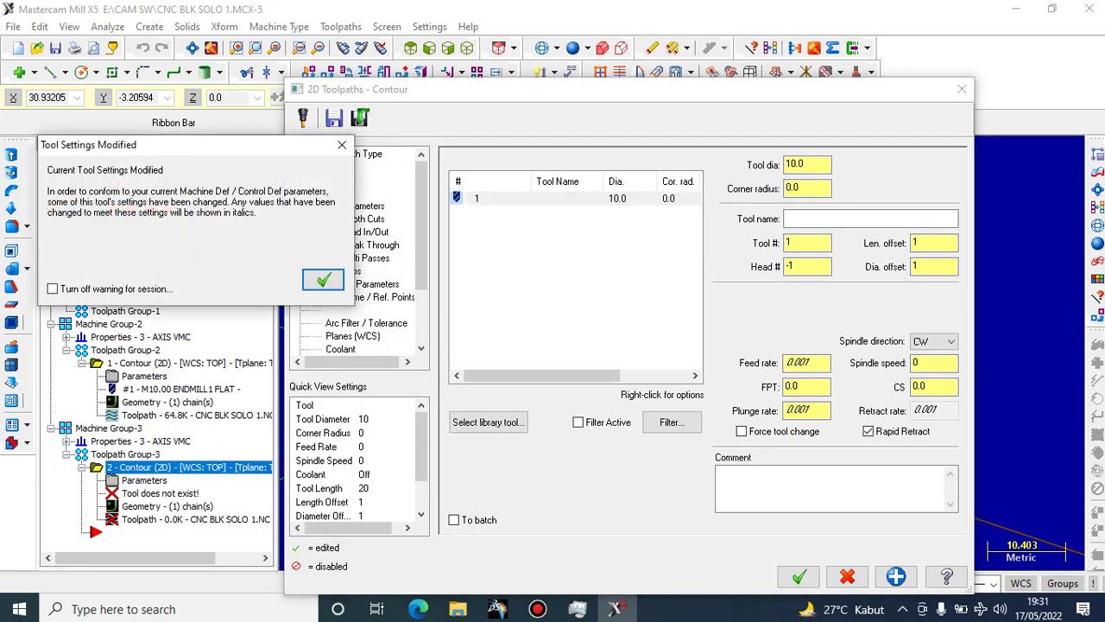
click(324, 279)
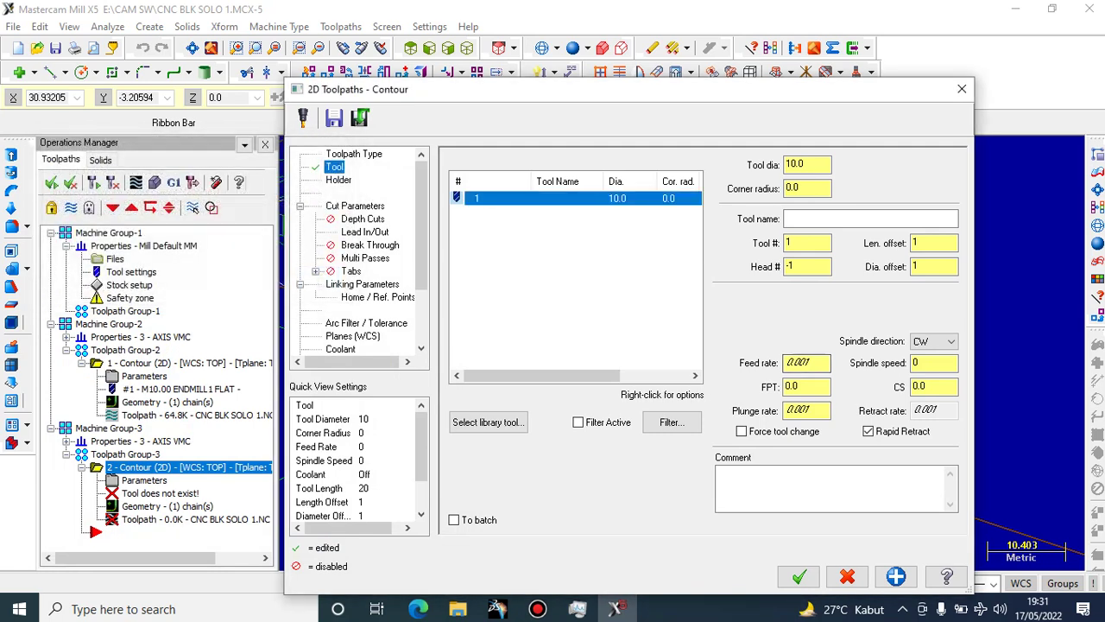
key(Return)
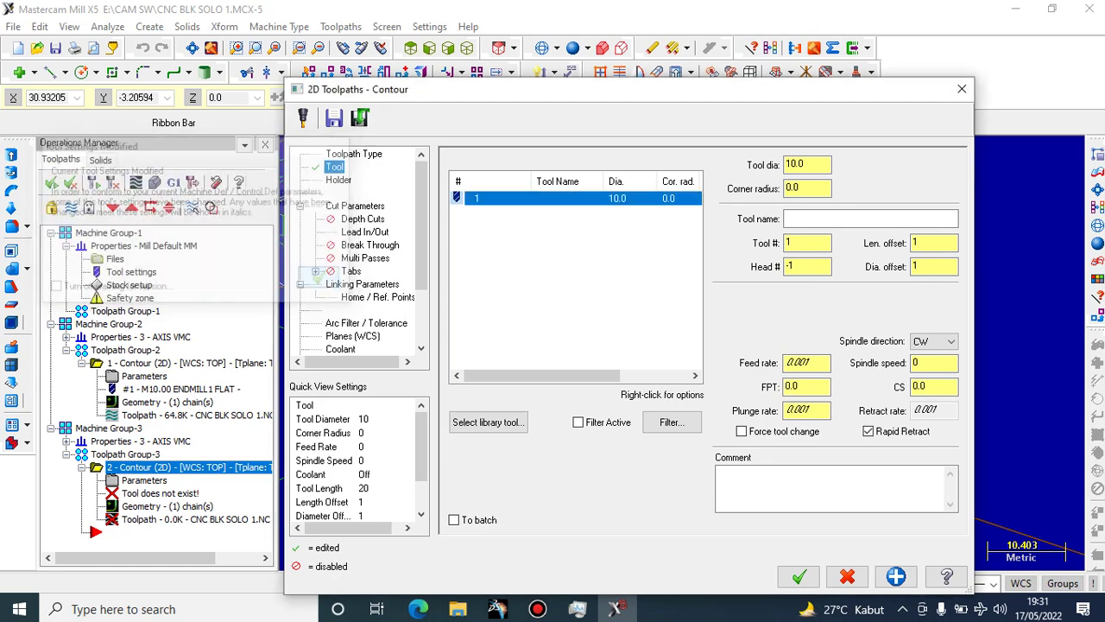
right_click(479, 197)
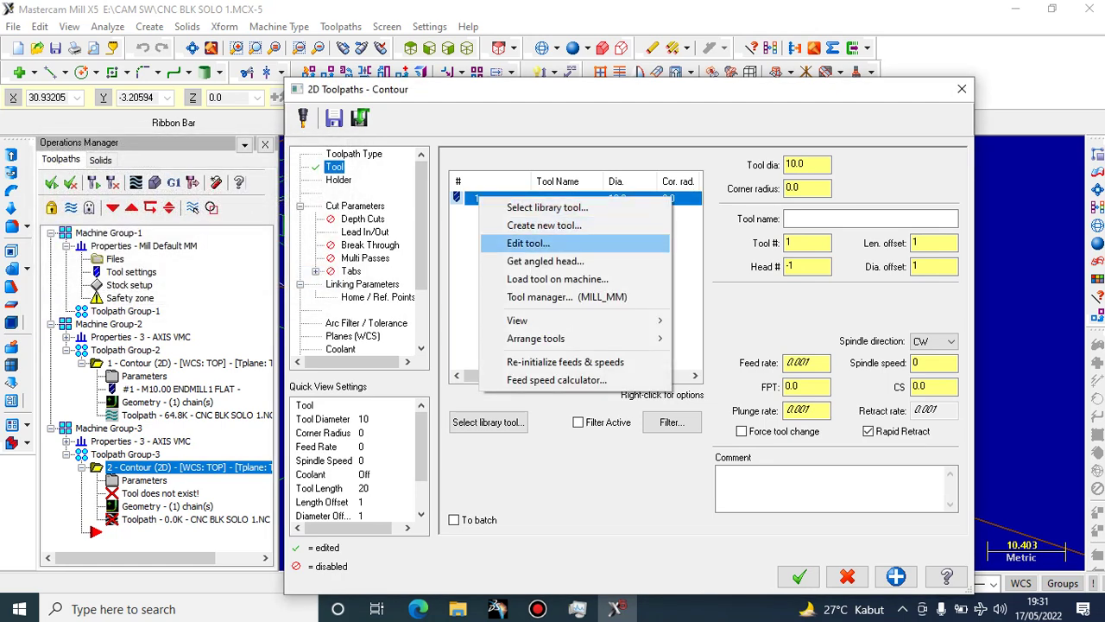
key(Up)
key(Up)
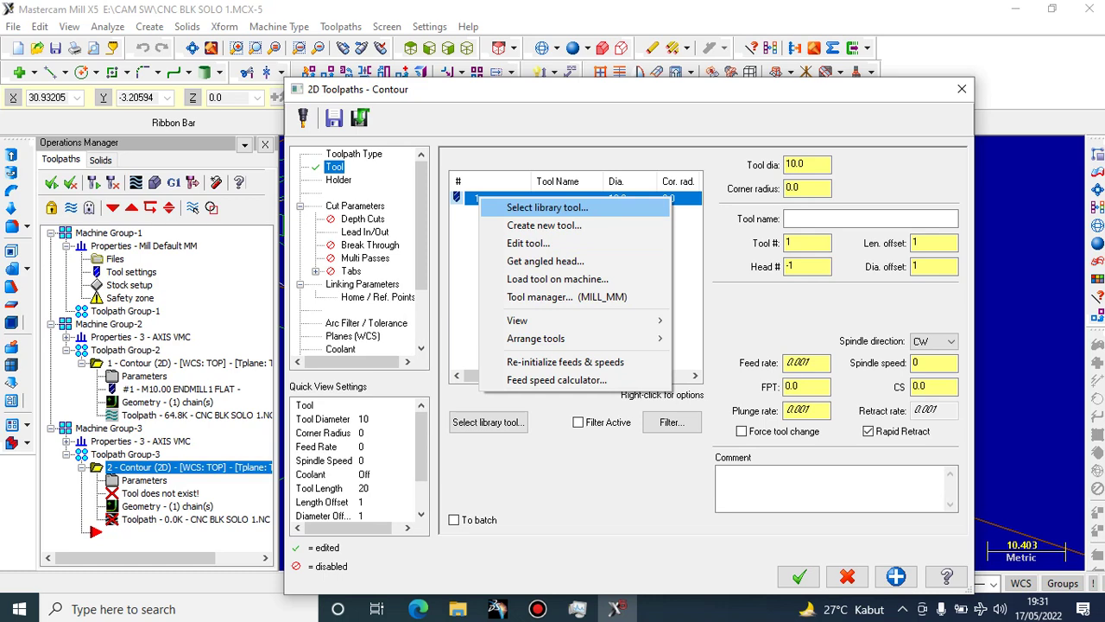
click(547, 208)
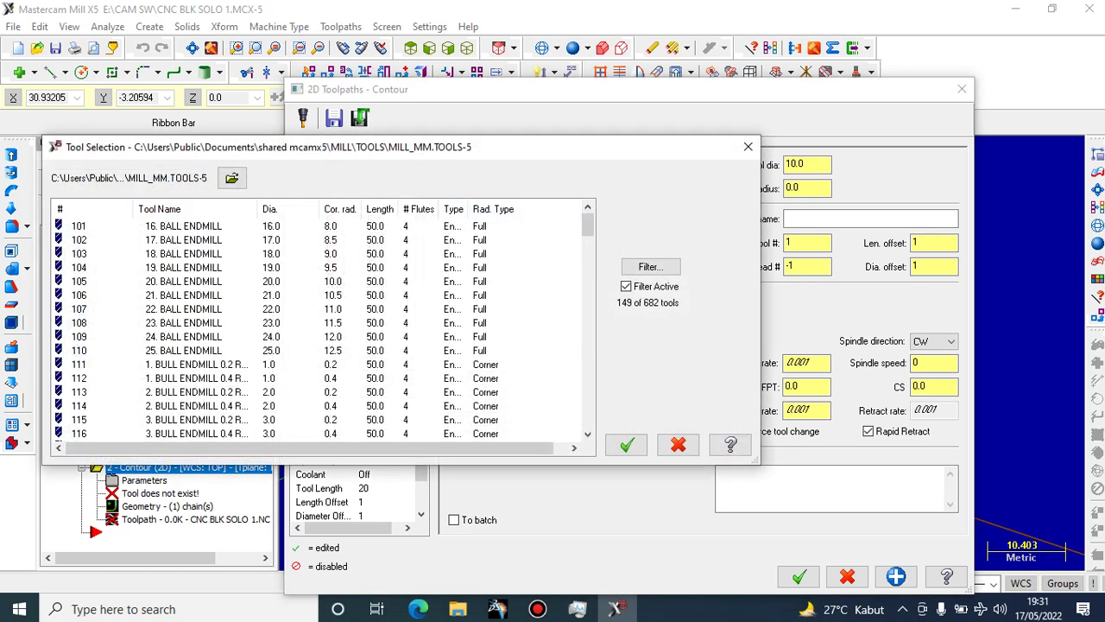
click(678, 445)
Edit tool 1 to a feed rate of 200, plunge rate of 100, retract rate of 200 and spindle speed of 1200
right_click(541, 194)
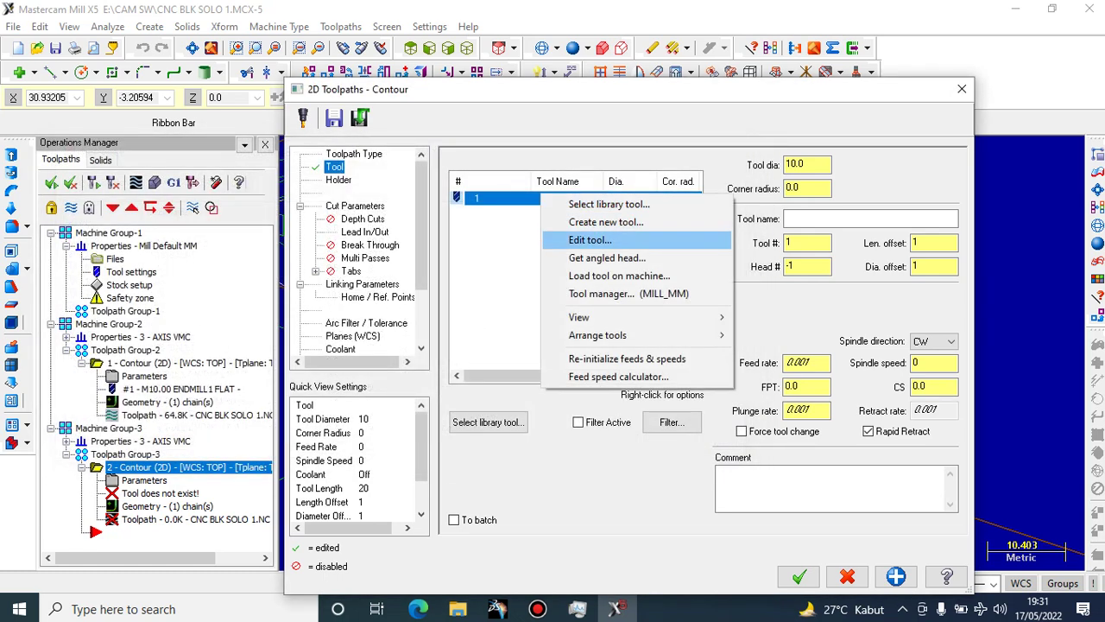
key(Return)
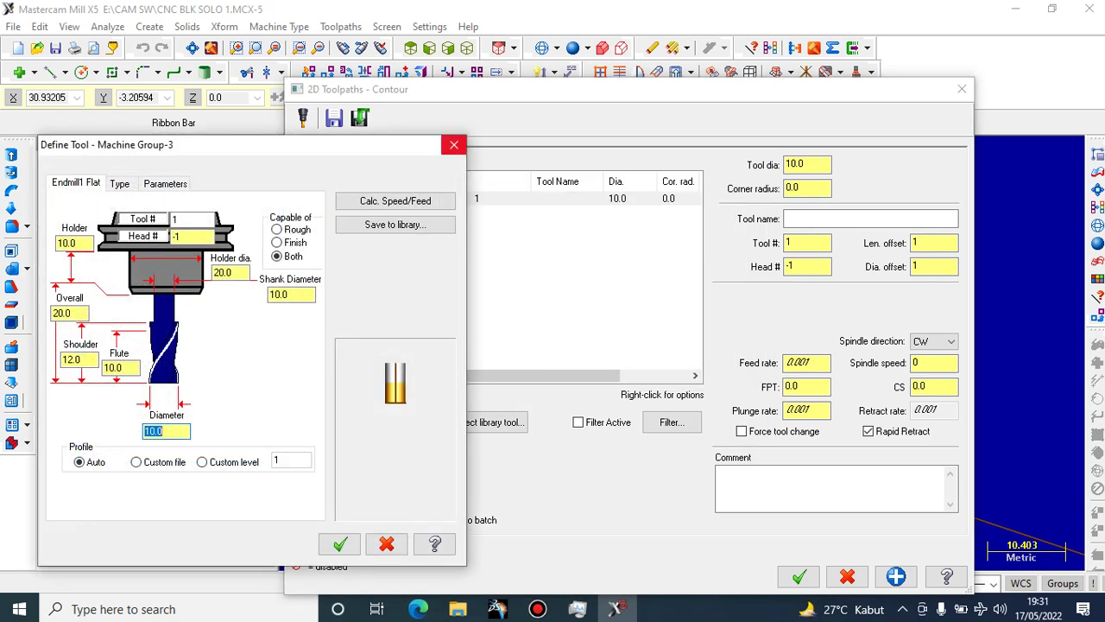
key(ctrl+Tab)
key(ctrl+Tab)
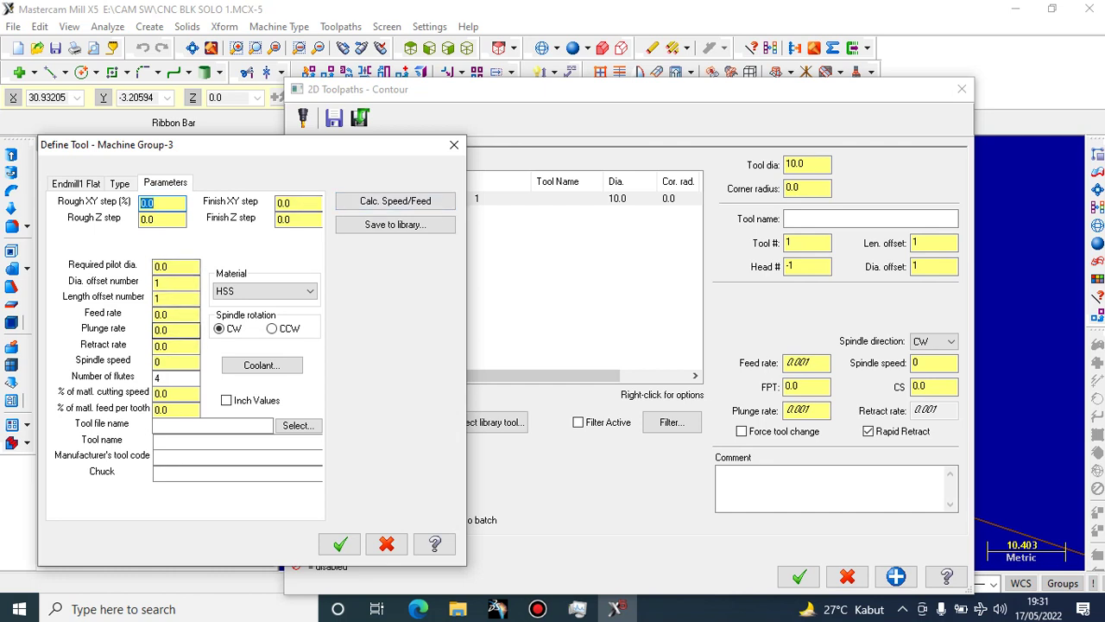
click(175, 346)
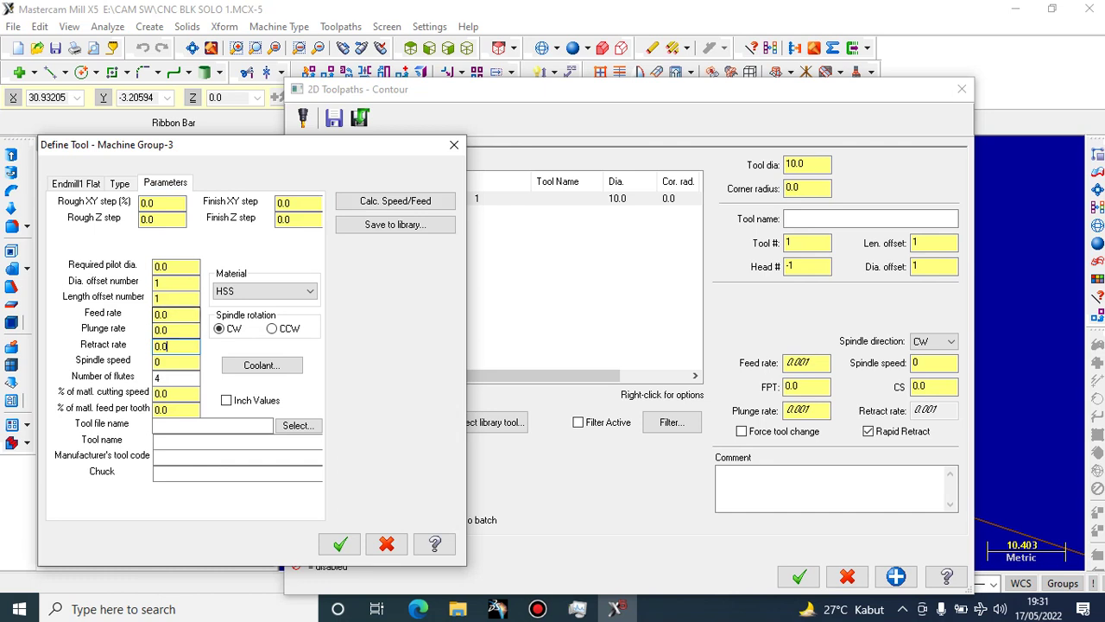
double_click(164, 314)
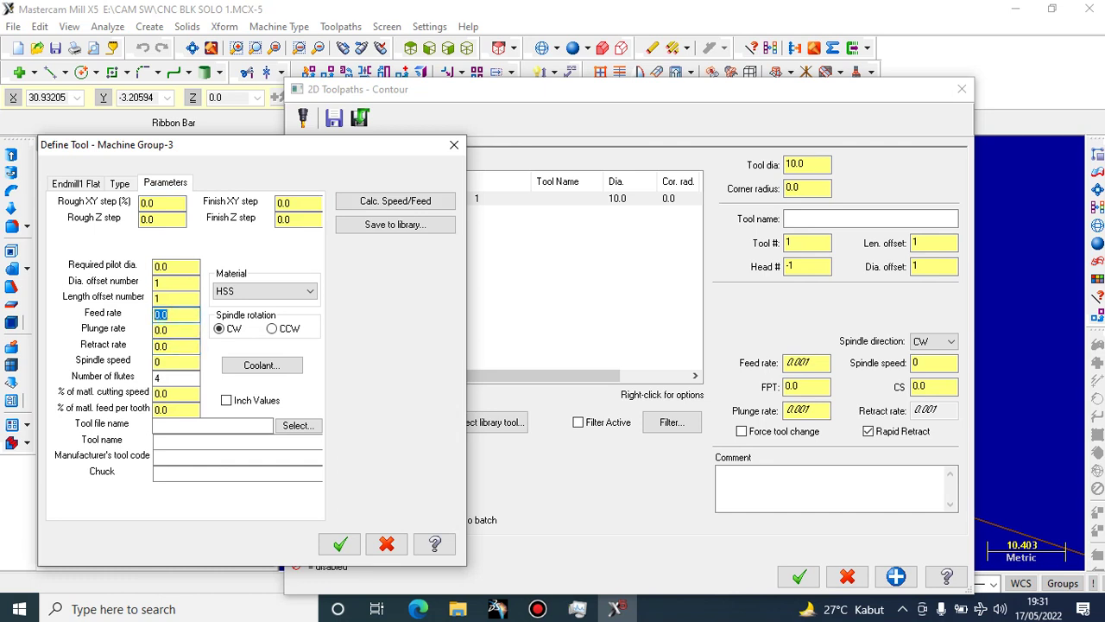
text(200)
key(Tab)
text(100)
key(Tab)
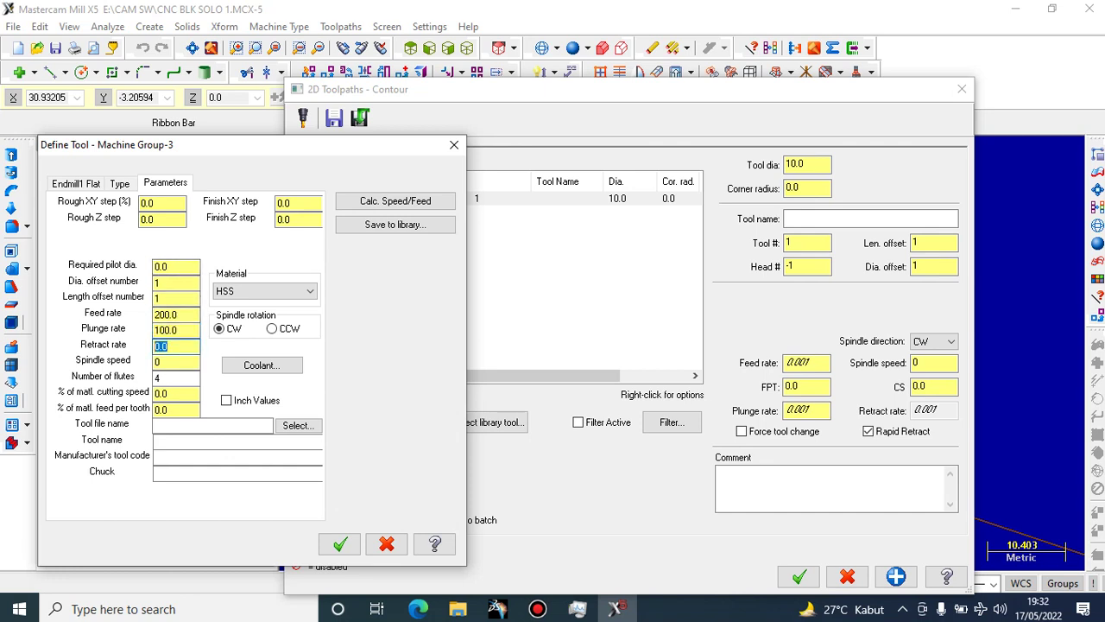
text(200)
key(Tab)
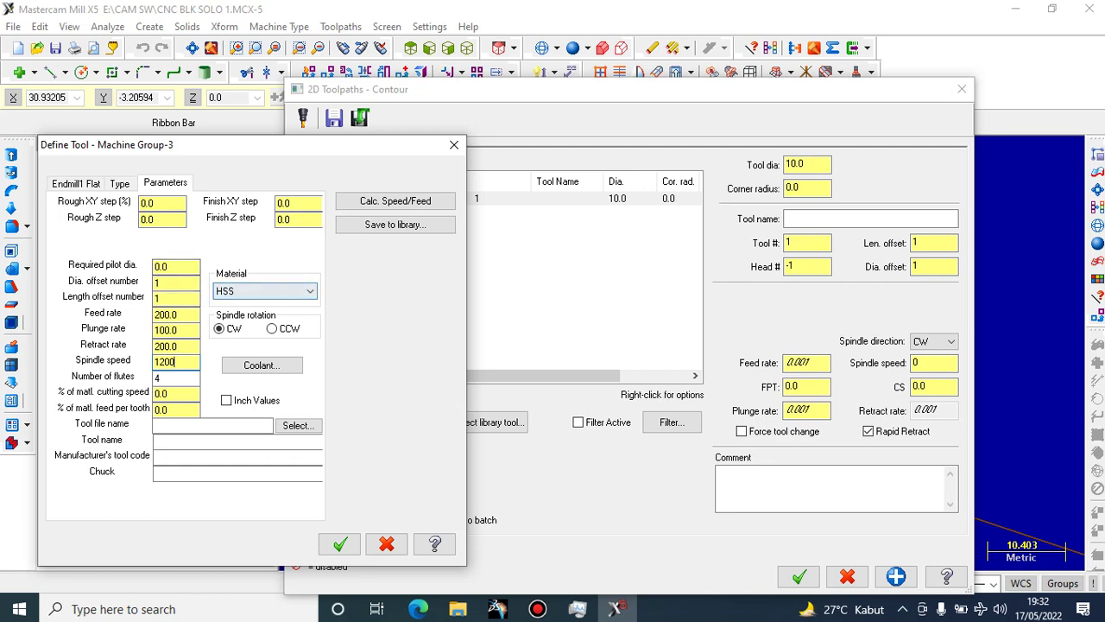
click(339, 543)
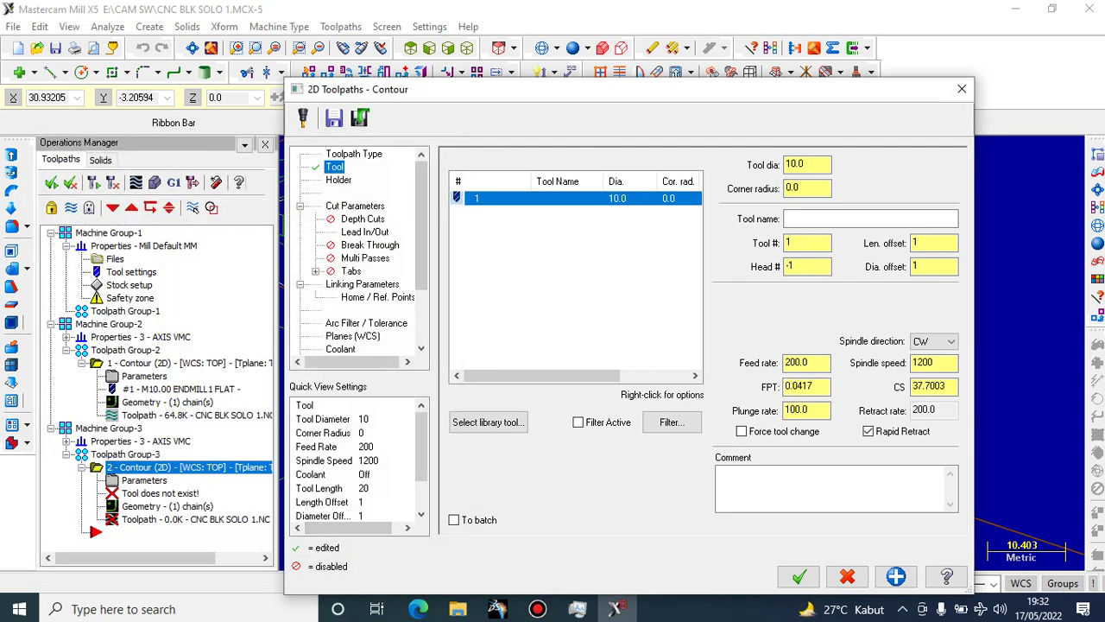
Enable depth cuts for the second contour toolpath with a max rough step of 1.0 and a finish step of 0.0
click(338, 180)
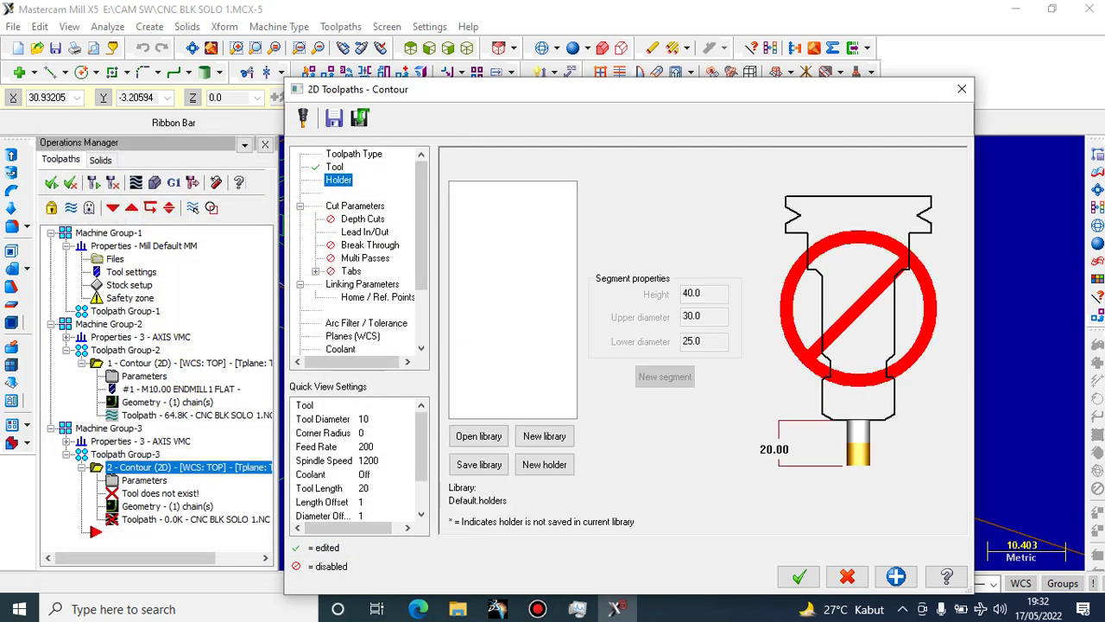
click(355, 206)
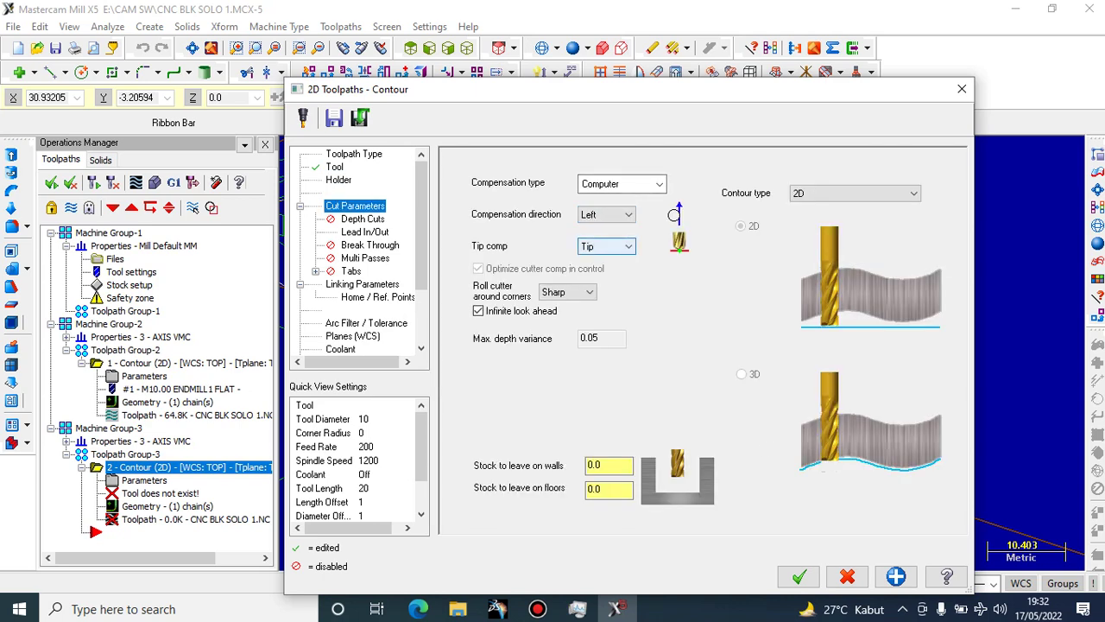
click(362, 220)
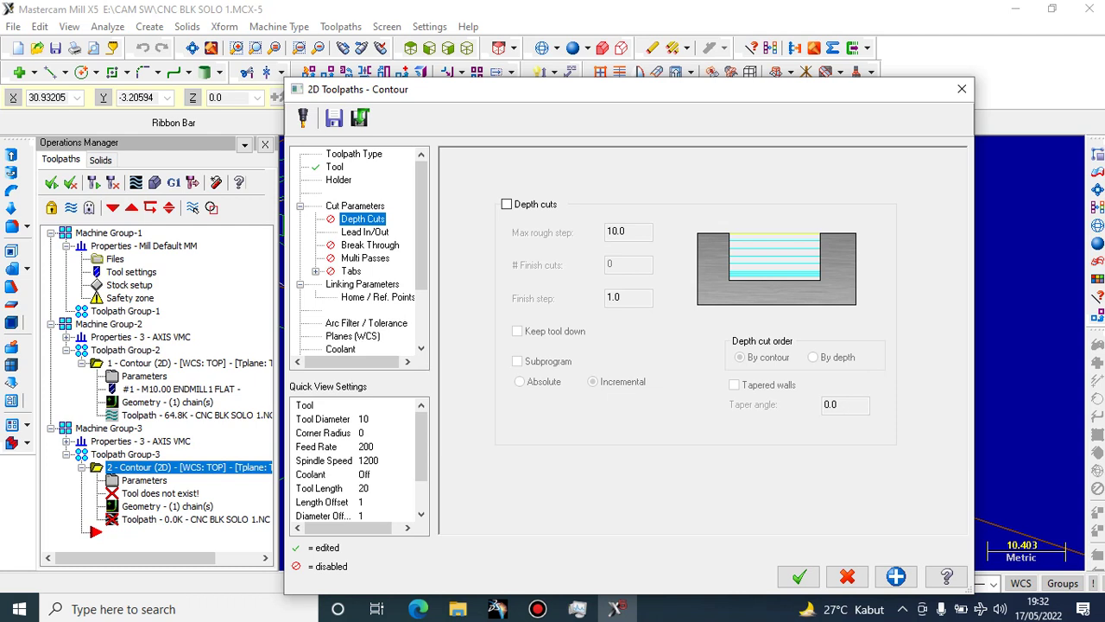
click(507, 205)
drag(637, 231, 607, 231)
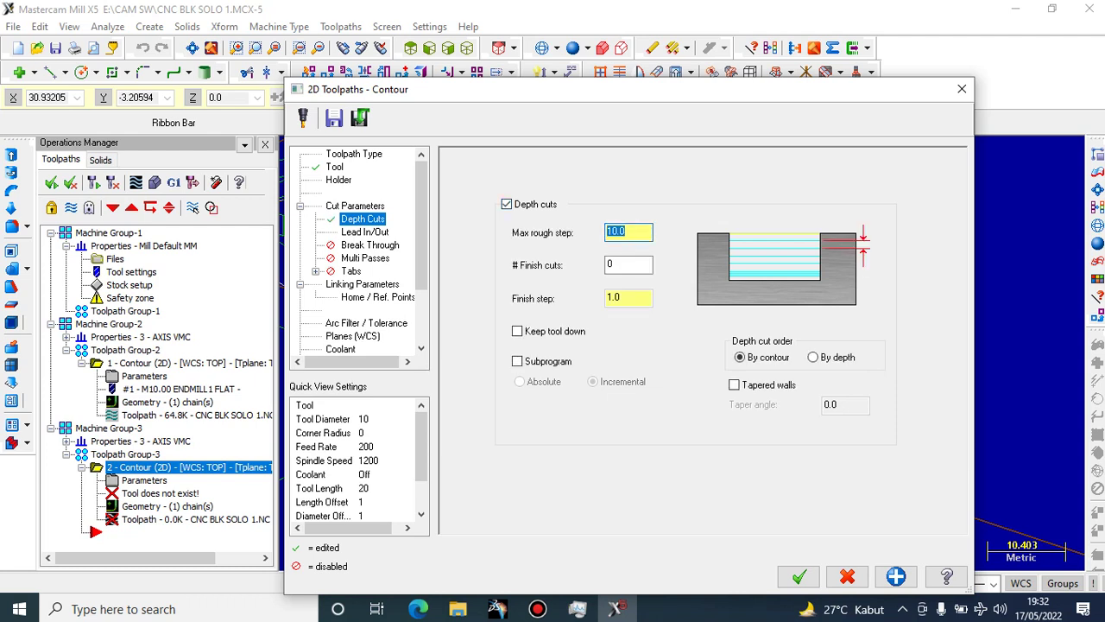
text(1)
key(Tab)
key(Tab)
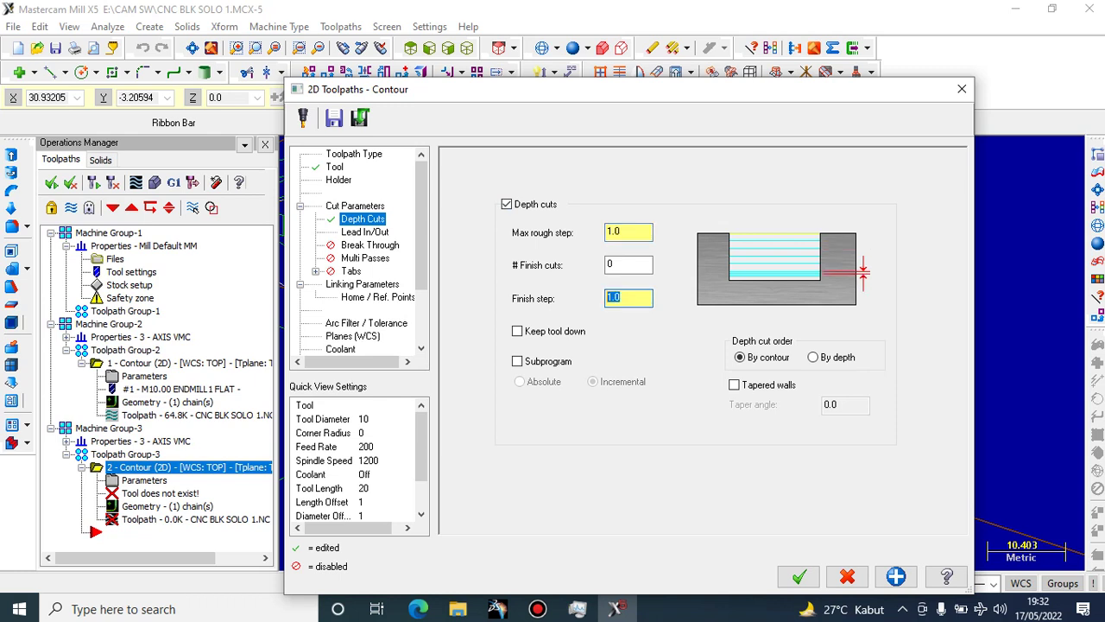
text(0)
click(517, 332)
key(space)
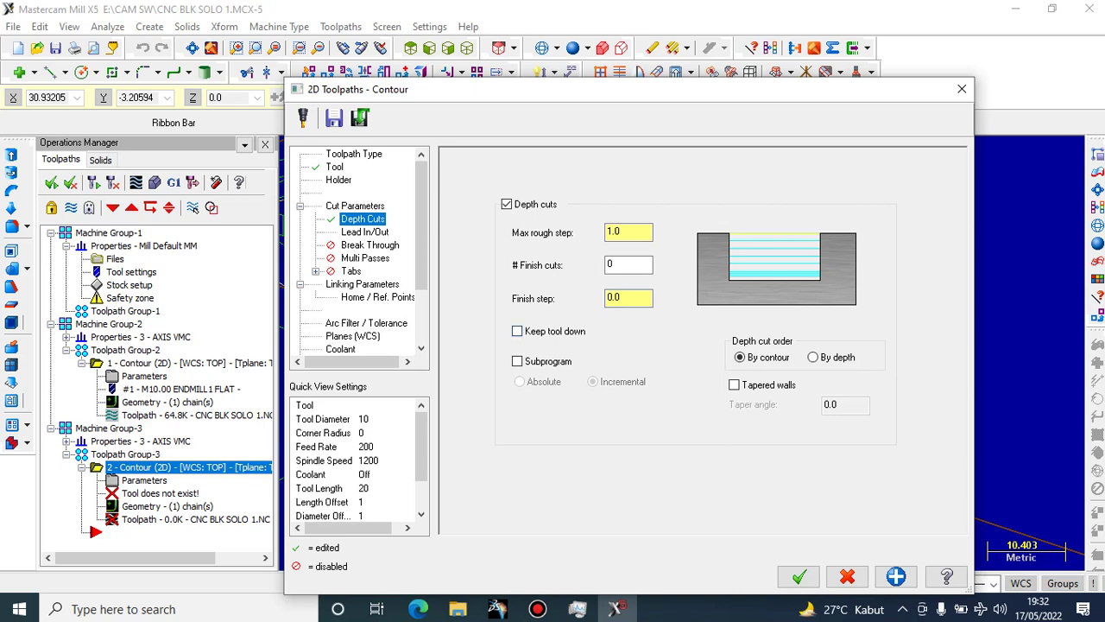
Check the lead in/out, tabs and multi passes settings, then accept the contour parameters to generate the toolpath around the six holes
click(365, 232)
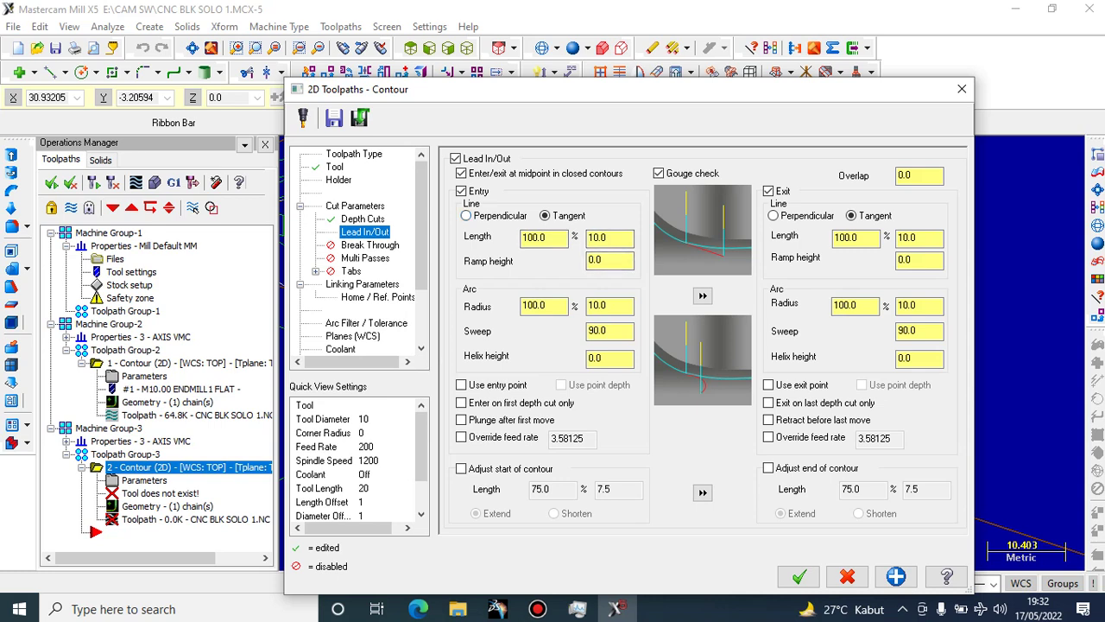
key(Down)
key(Down)
key(Down)
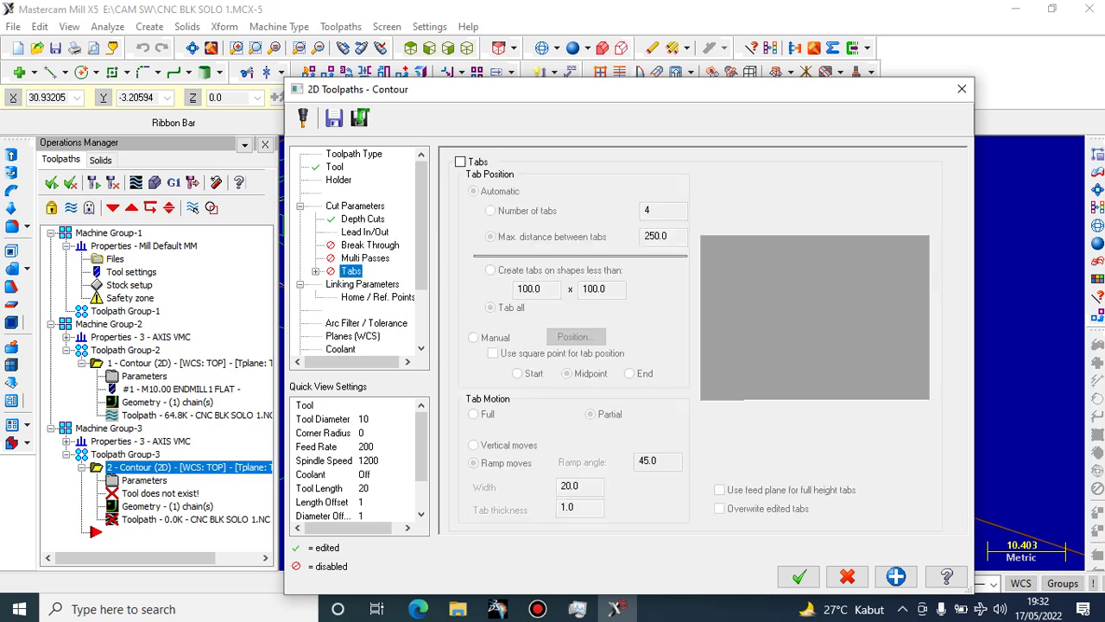
key(Up)
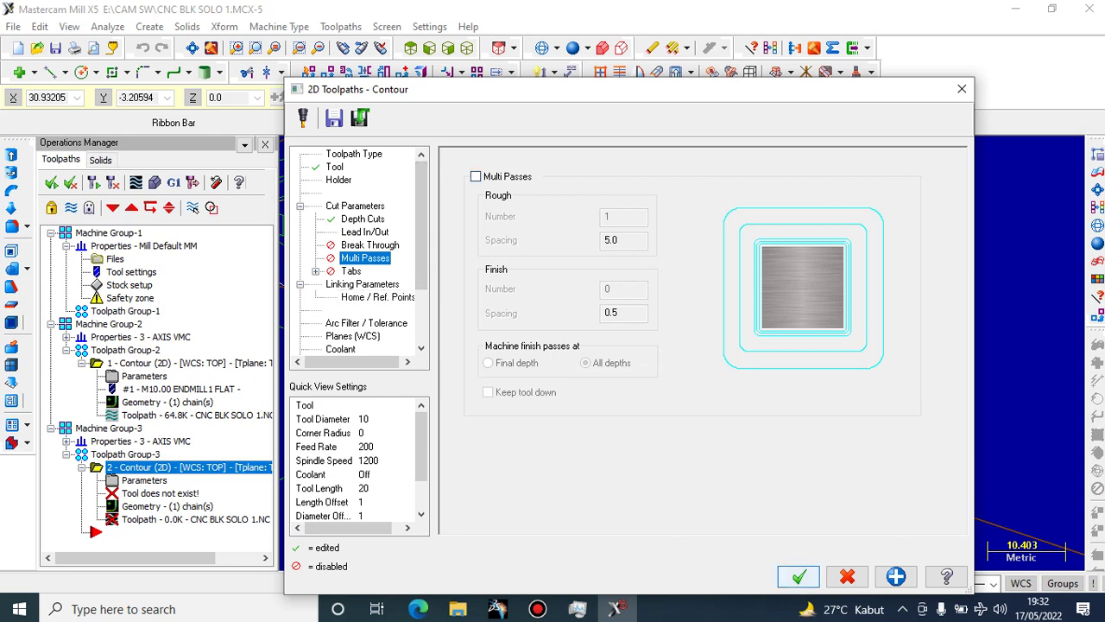
click(799, 576)
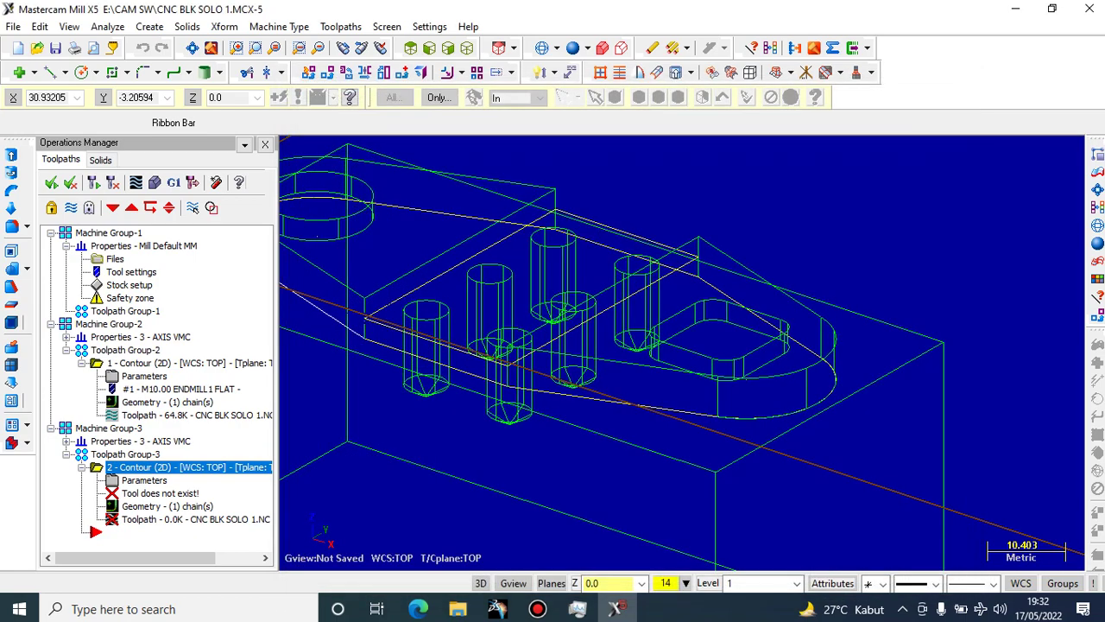
scroll(594, 292, down, 2)
middle_drag(594, 291, 585, 324)
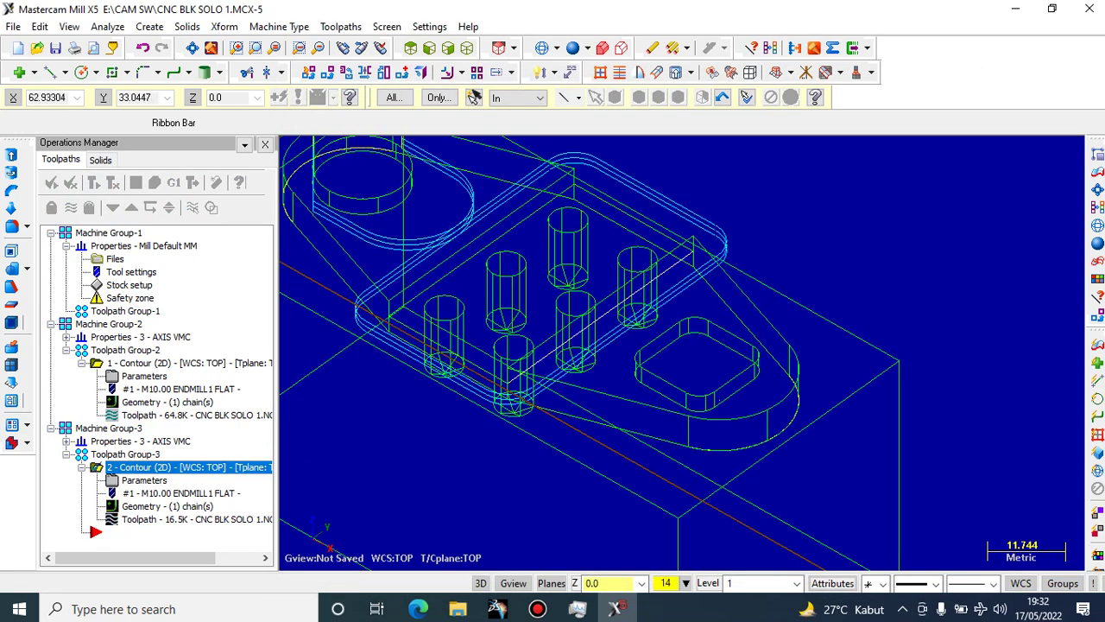
Change the second contour toolpath's compensation direction to Right in its cut parameters and accept the edit
click(173, 468)
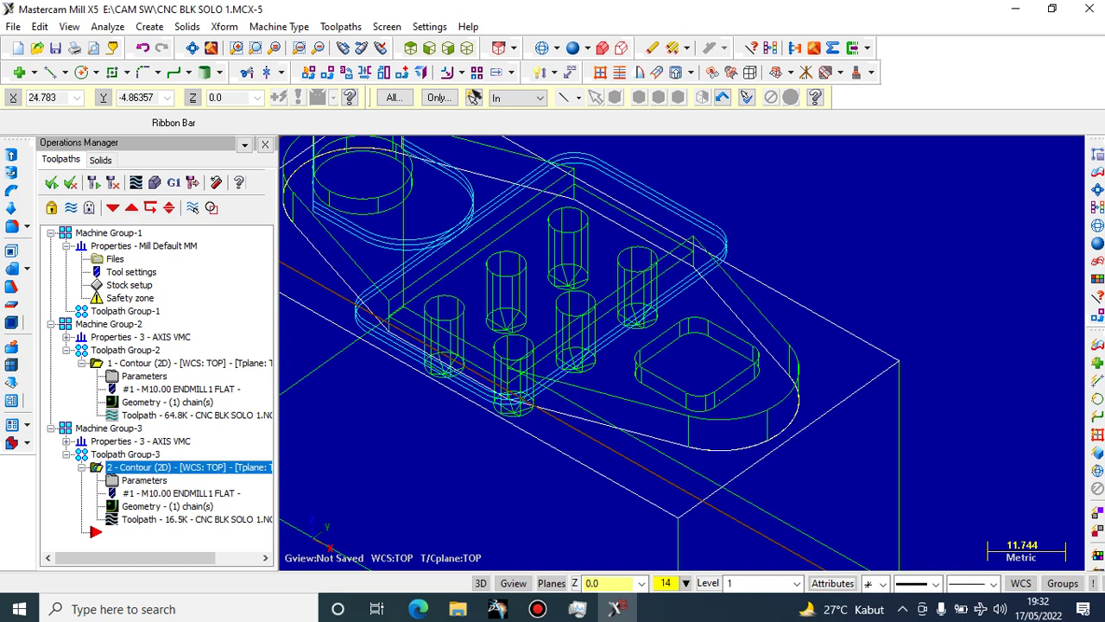
click(173, 467)
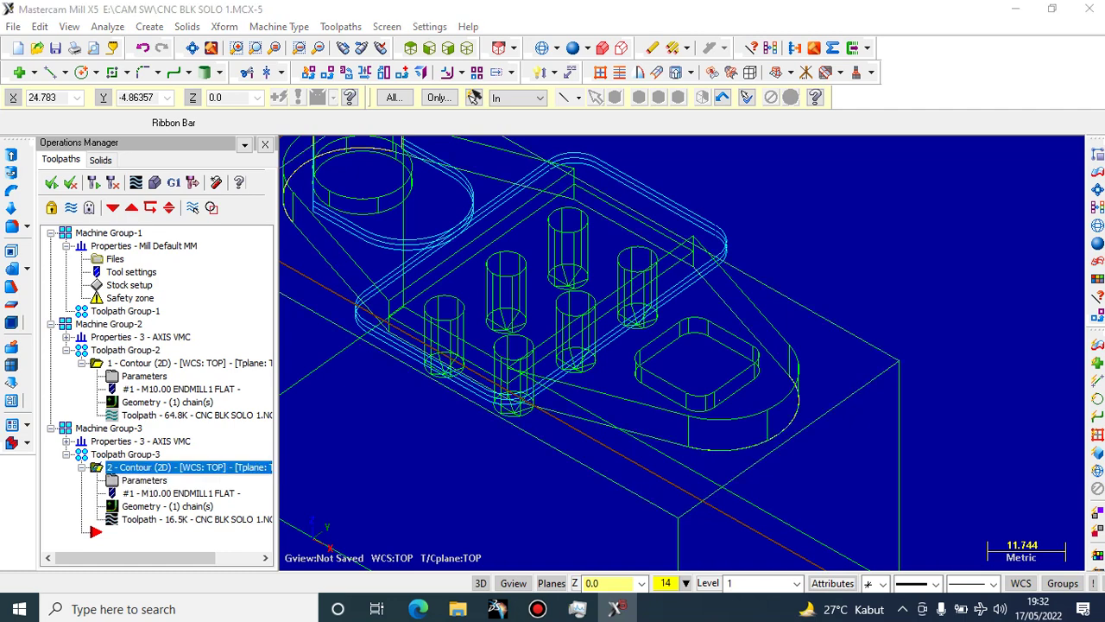
click(144, 480)
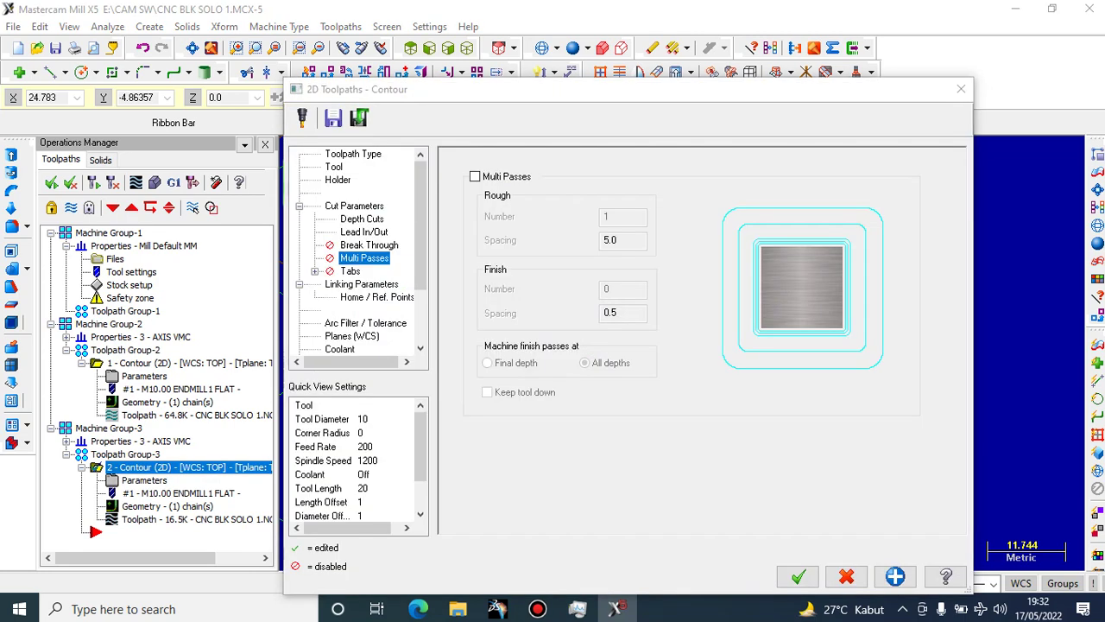
click(338, 180)
click(354, 206)
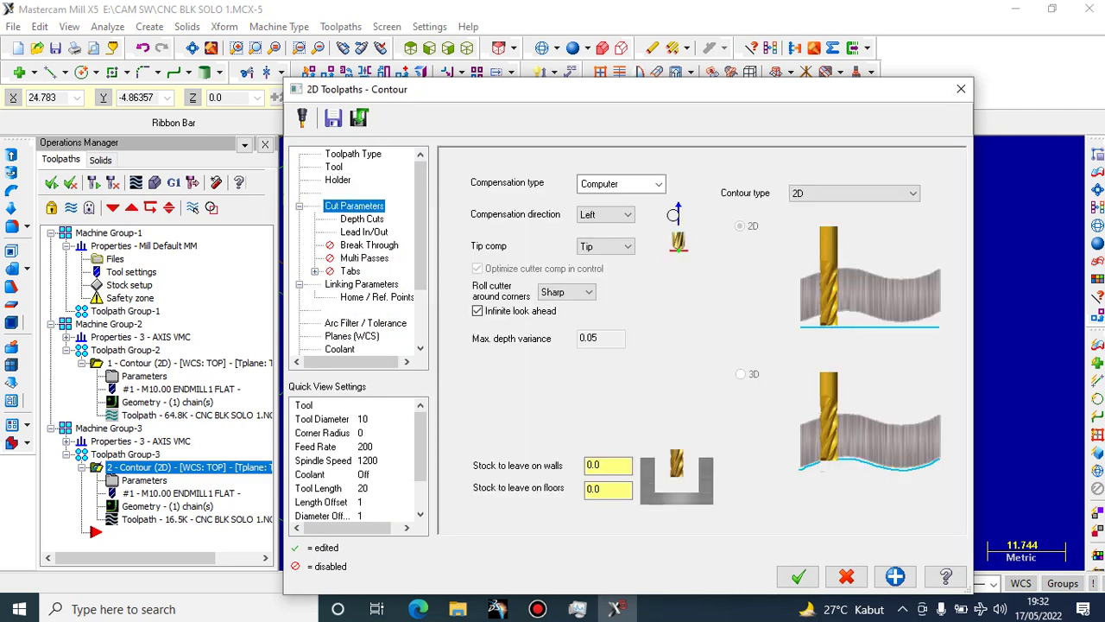
click(334, 167)
click(338, 180)
key(Down)
key(Down)
key(Up)
click(617, 215)
click(606, 241)
key(Return)
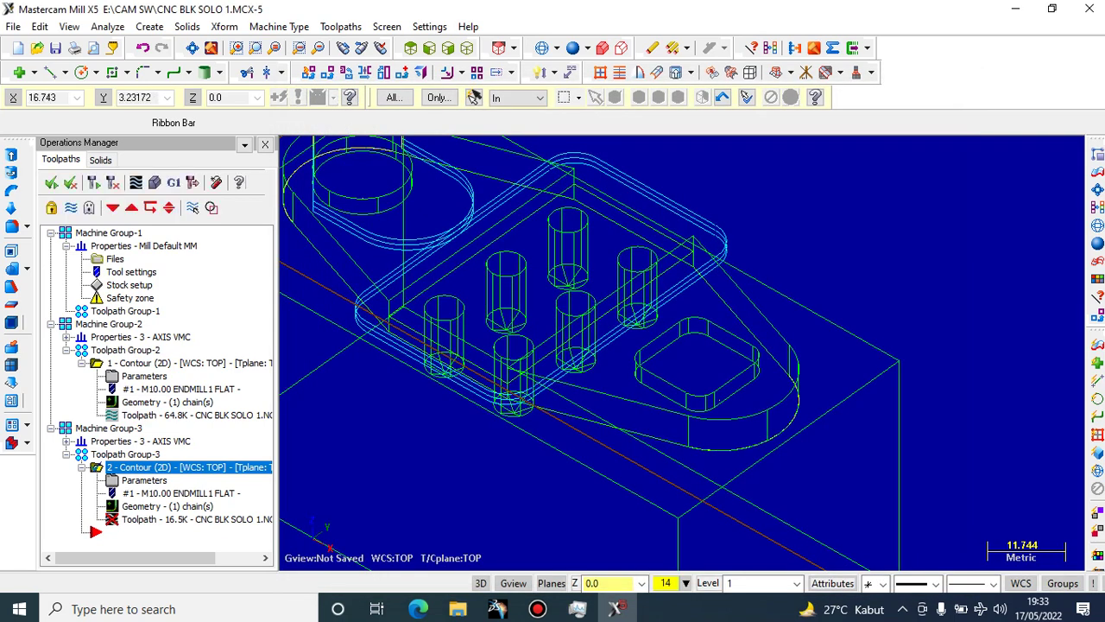
Regenerate the second contour toolpath through Backplot, close the backplot and inspect the new tool motion around the six holes
click(135, 183)
click(234, 299)
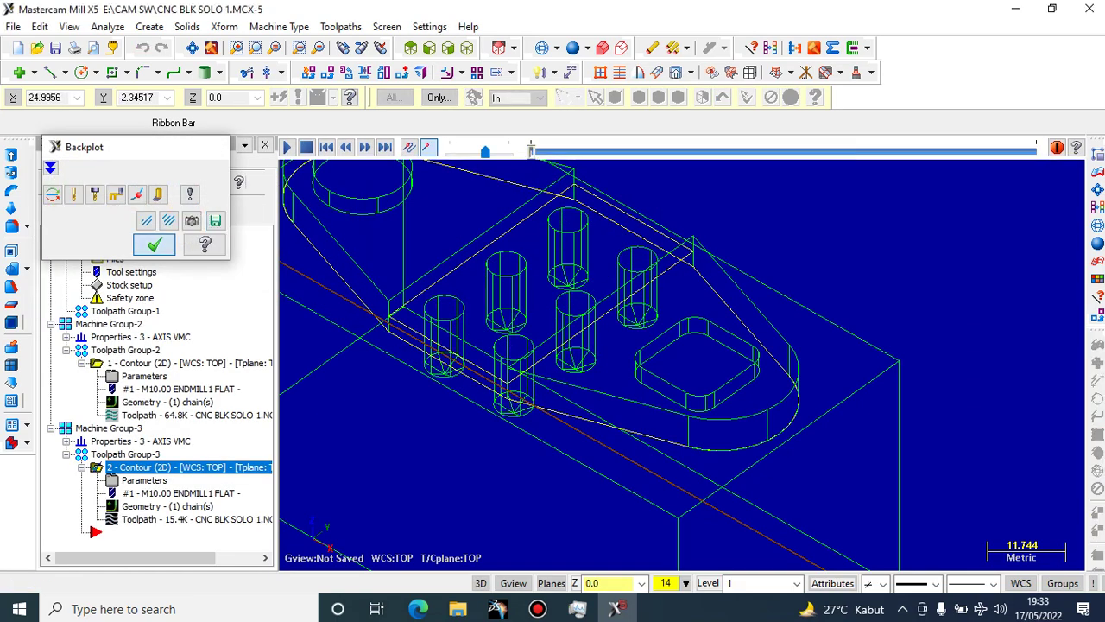
click(155, 244)
scroll(492, 294, down, 2)
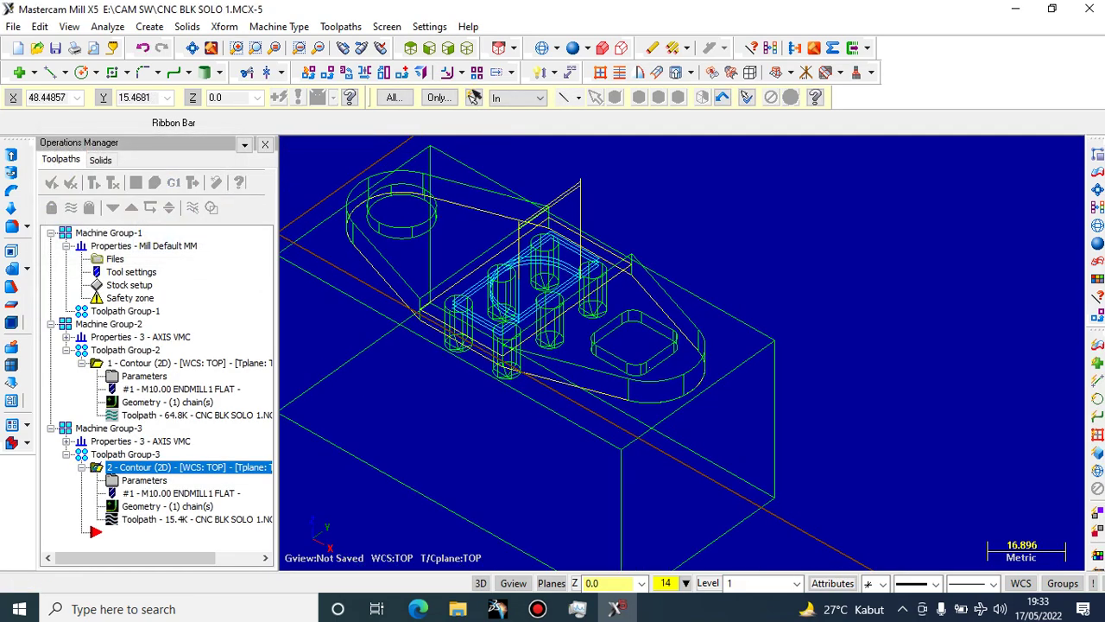
middle_drag(493, 293, 450, 280)
middle_drag(532, 289, 523, 321)
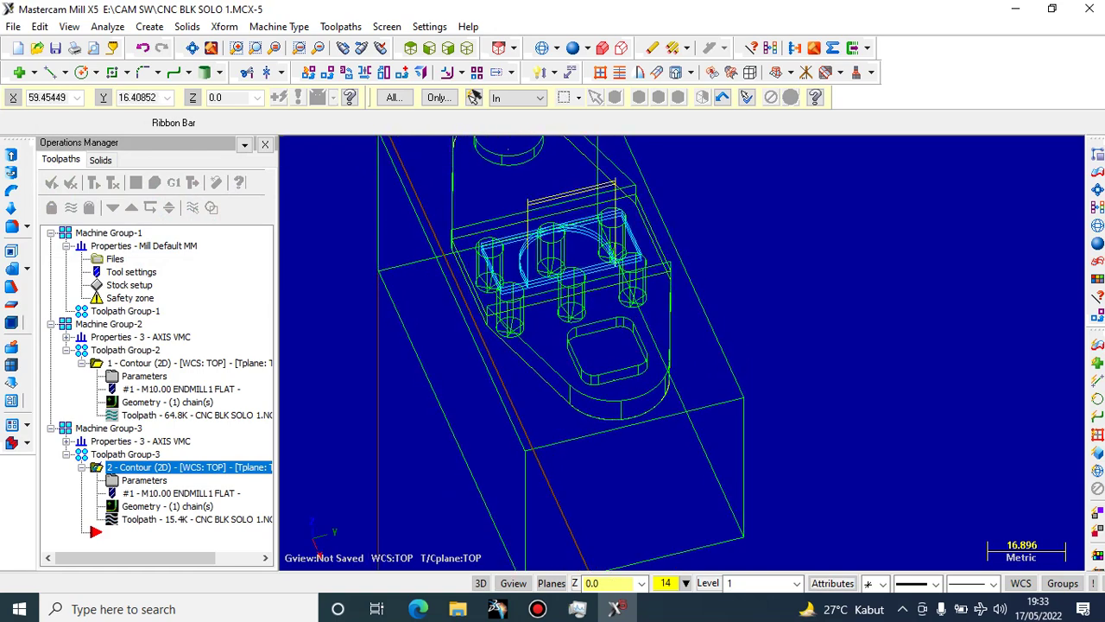
middle_drag(529, 278, 522, 309)
middle_drag(573, 248, 568, 216)
scroll(425, 186, up, 5)
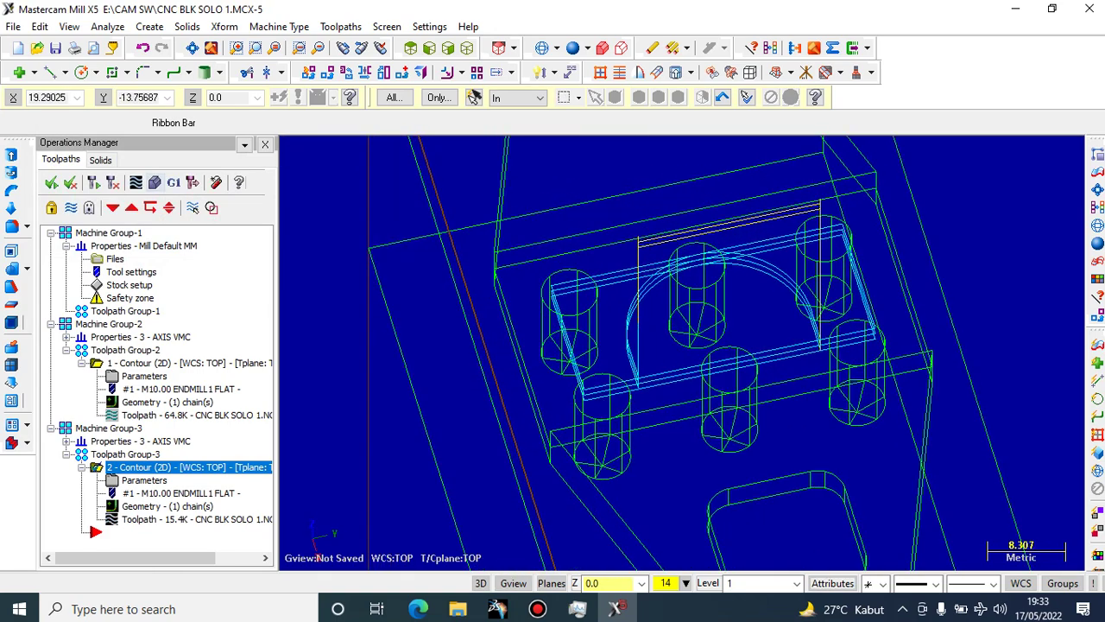
Run the Verify simulation of the second contour toolpath, inspect the cut stock from several angles and close it
click(155, 182)
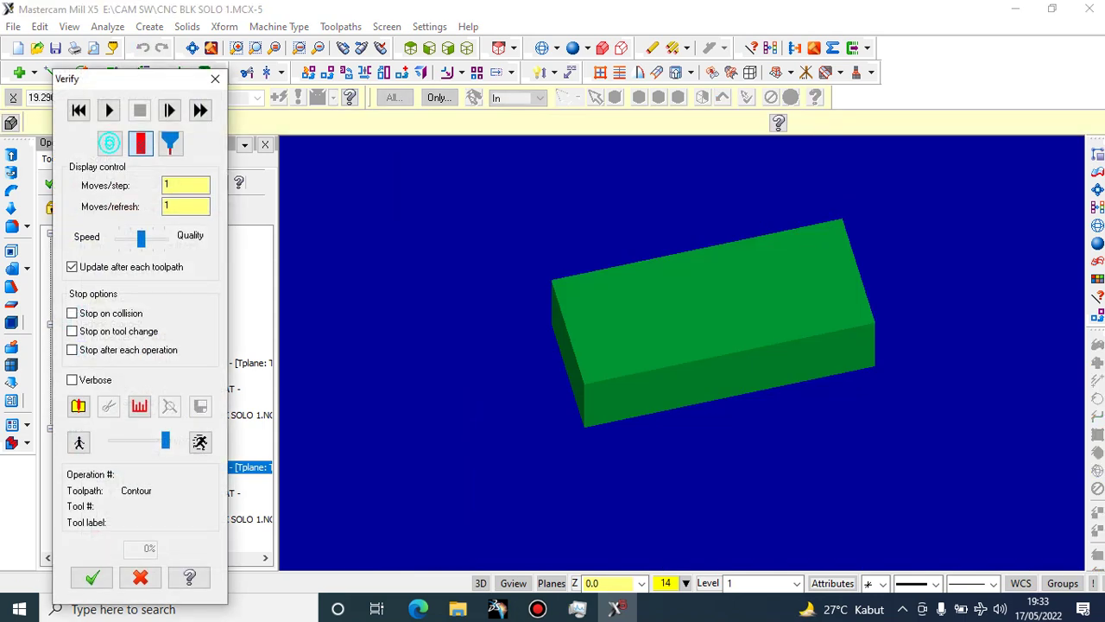
click(108, 111)
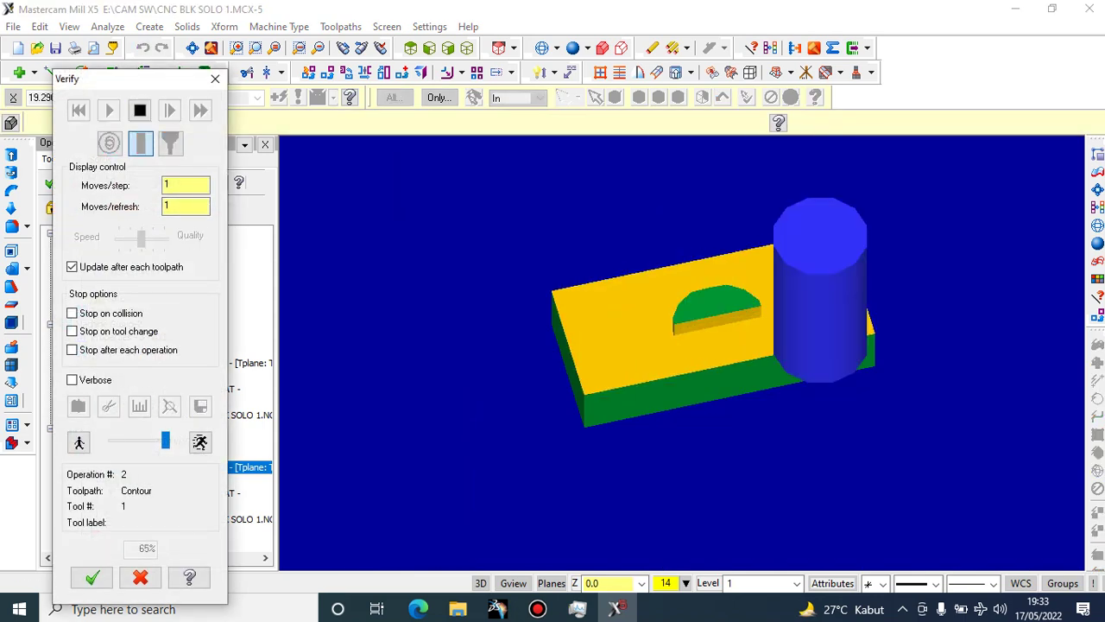
middle_drag(552, 302, 561, 263)
middle_drag(630, 345, 593, 374)
scroll(592, 375, down, 3)
middle_drag(674, 310, 624, 315)
scroll(625, 314, up, 6)
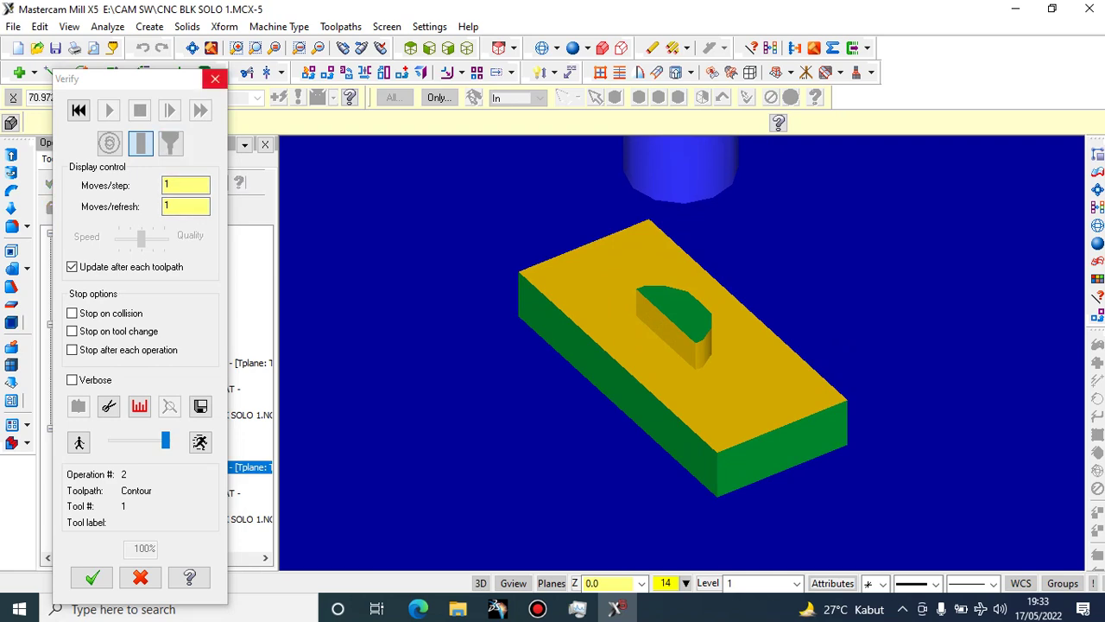
click(215, 78)
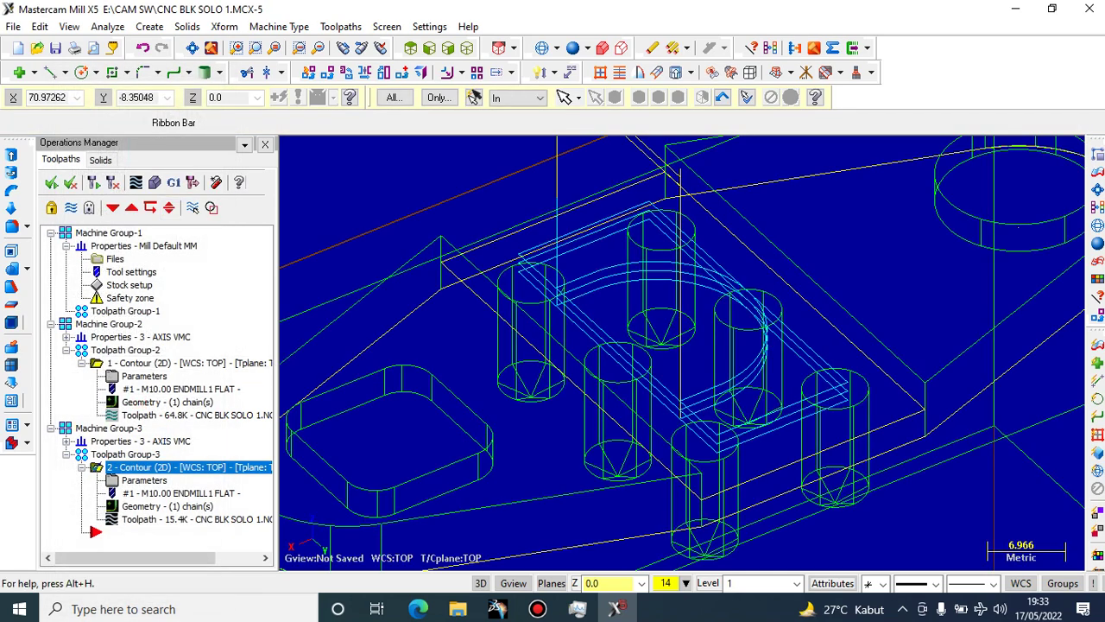
Run the Verify simulation with Machine Group-1 selected and close it
click(109, 233)
click(155, 182)
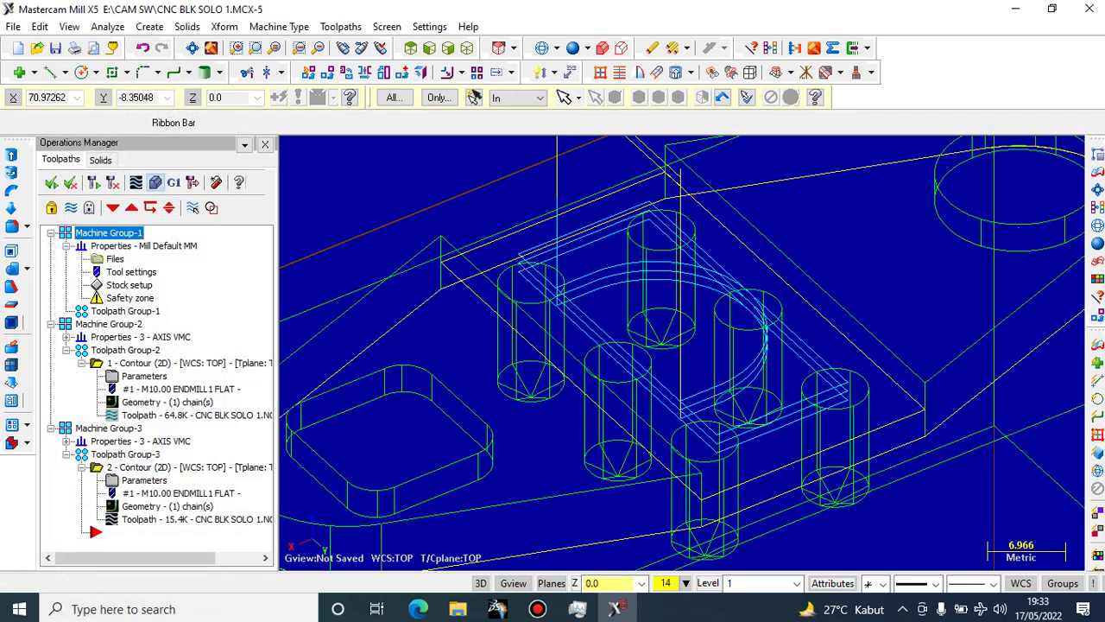
click(109, 110)
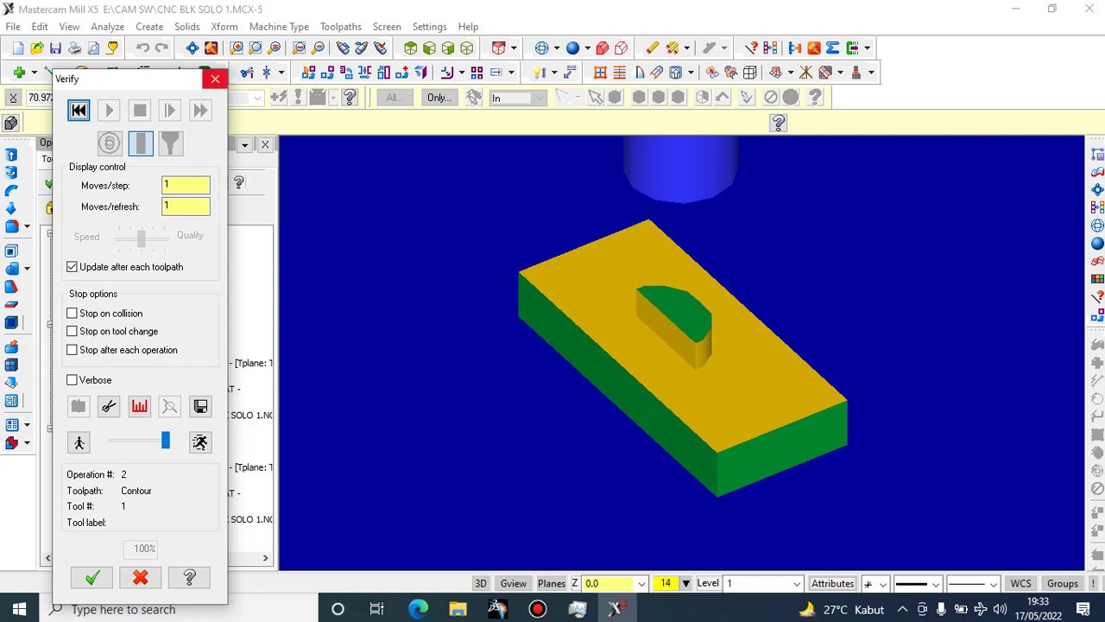
click(215, 79)
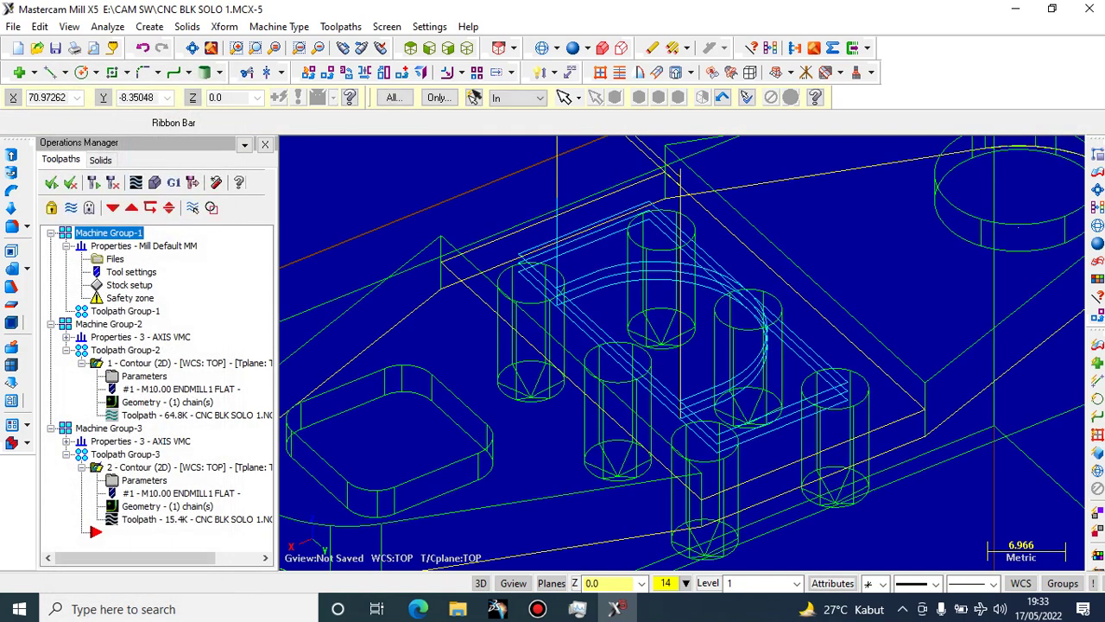
Open the parameters of the second contour toolpath in Toolpath Group-3 for editing
scroll(304, 553, down, 8)
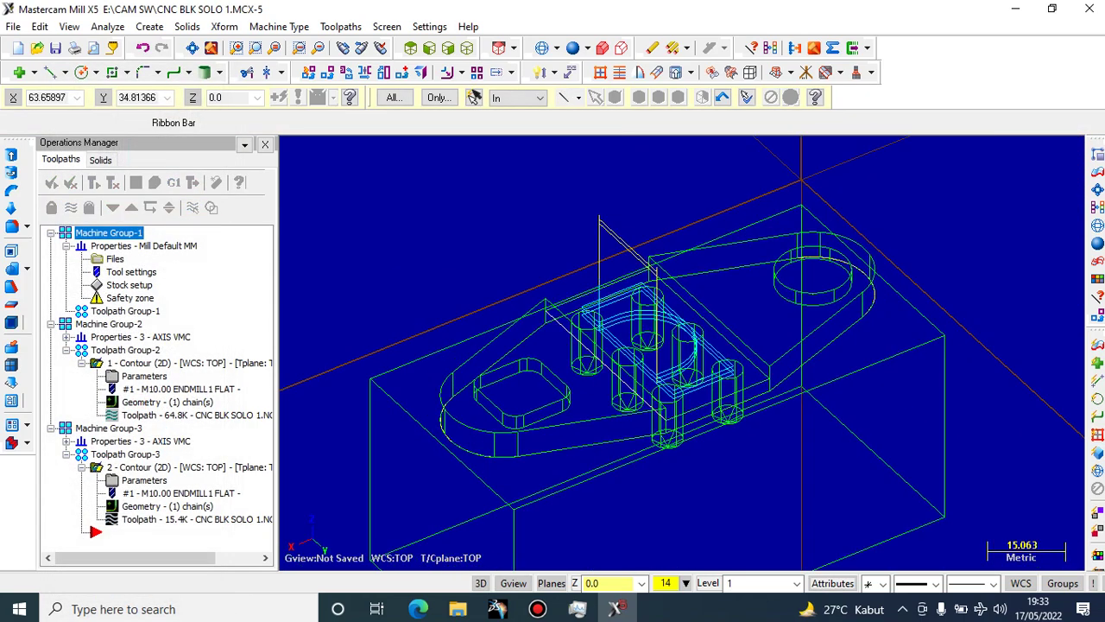
middle_drag(520, 529, 667, 404)
middle_drag(682, 304, 596, 311)
scroll(609, 305, up, 3)
scroll(615, 324, up, 7)
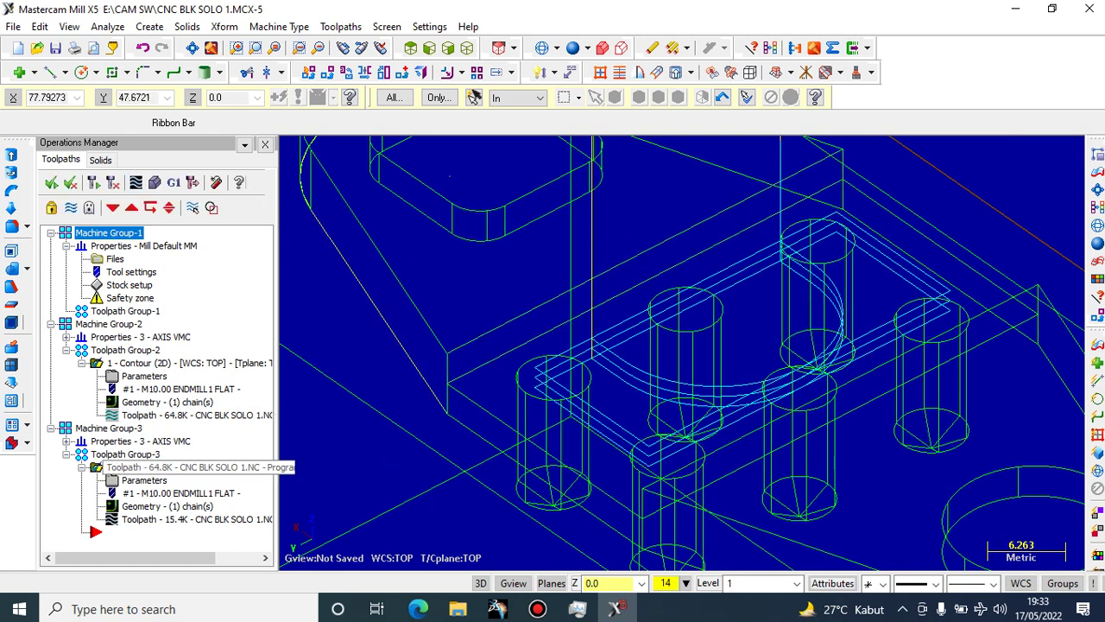
click(186, 466)
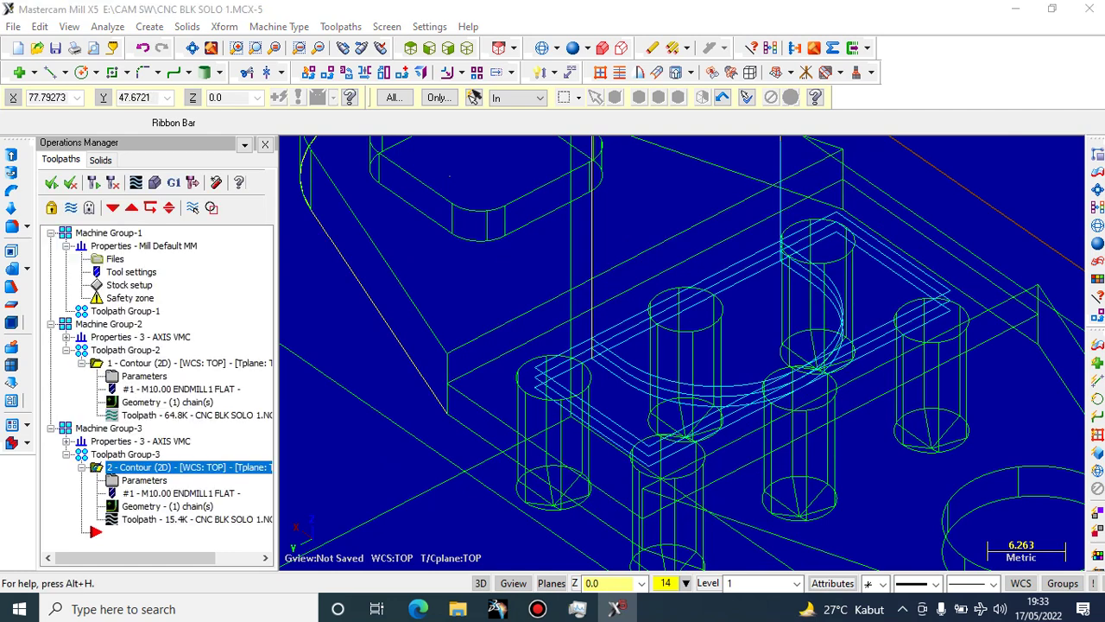
click(144, 480)
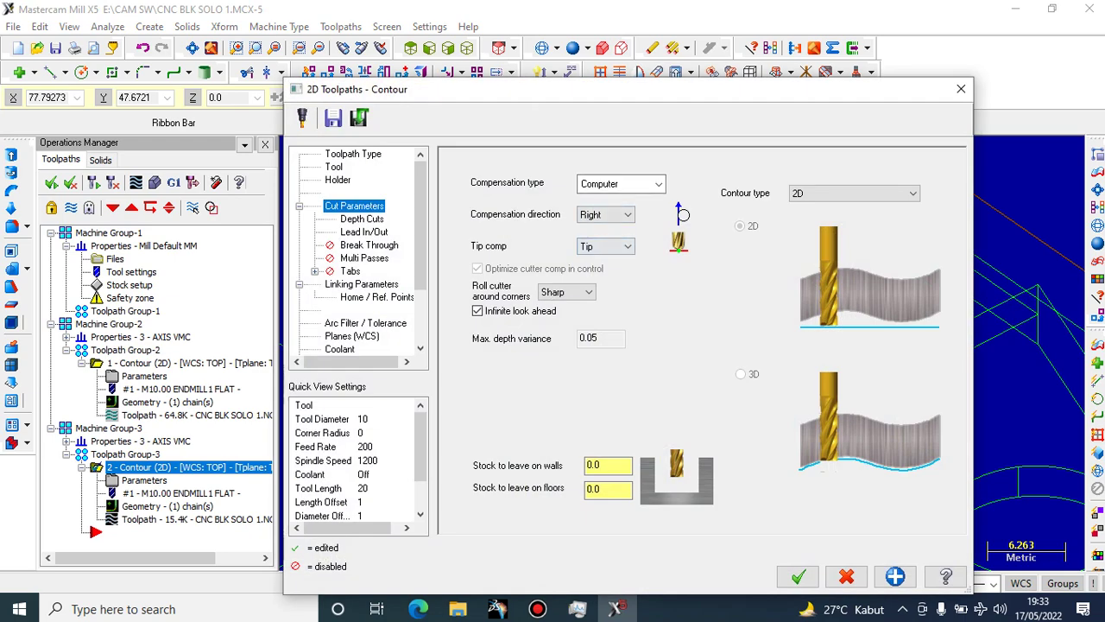
Try Center as the tip compensation of the second contour toolpath and set it back to Tip
click(627, 247)
click(604, 261)
click(627, 247)
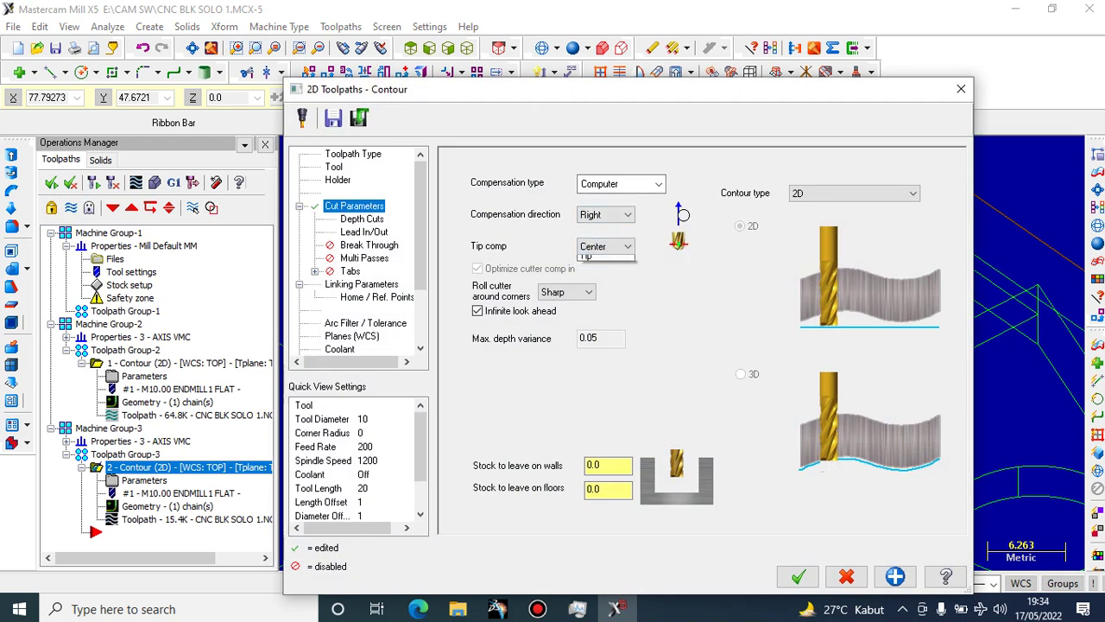
click(605, 260)
click(628, 247)
click(604, 271)
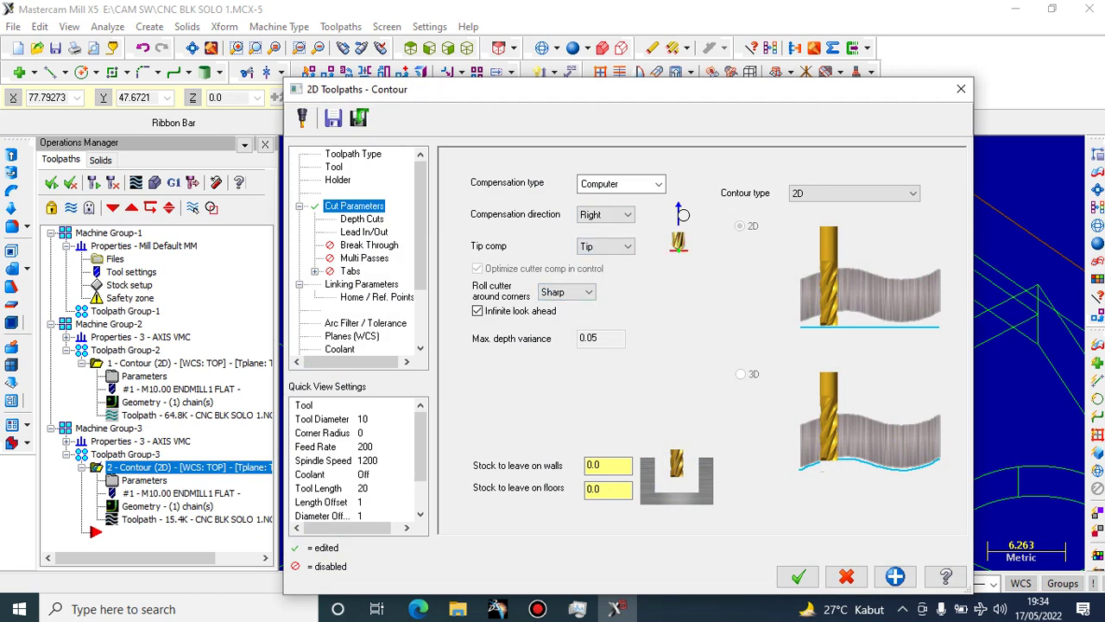
Enable Multi Passes for the second contour toolpath and set the finish pass spacing to 0
click(361, 219)
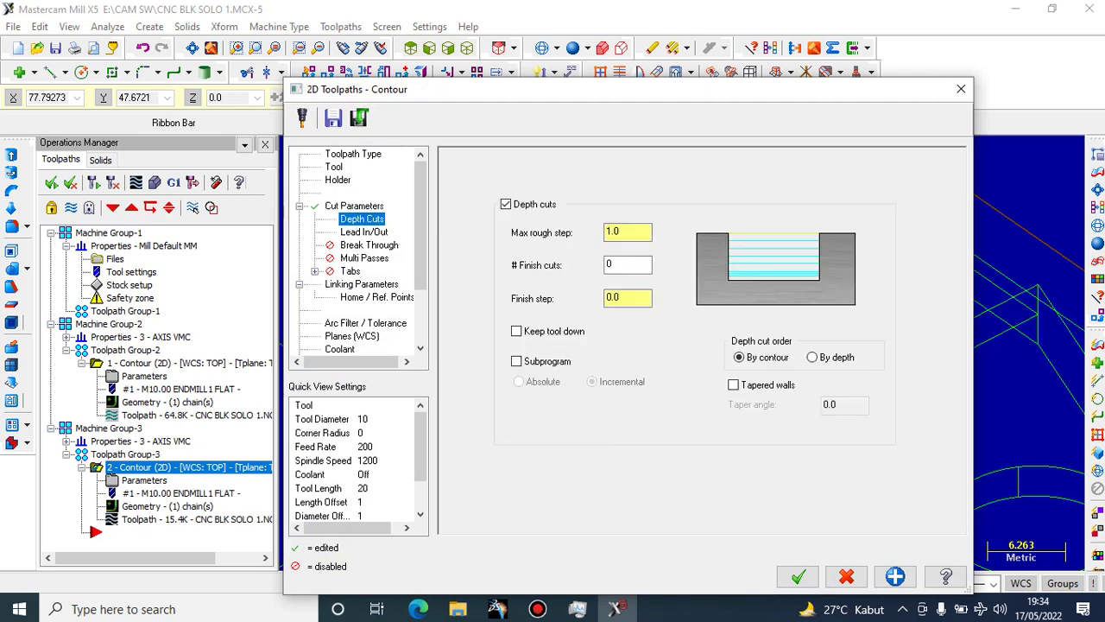
key(Down)
key(Down)
key(Down)
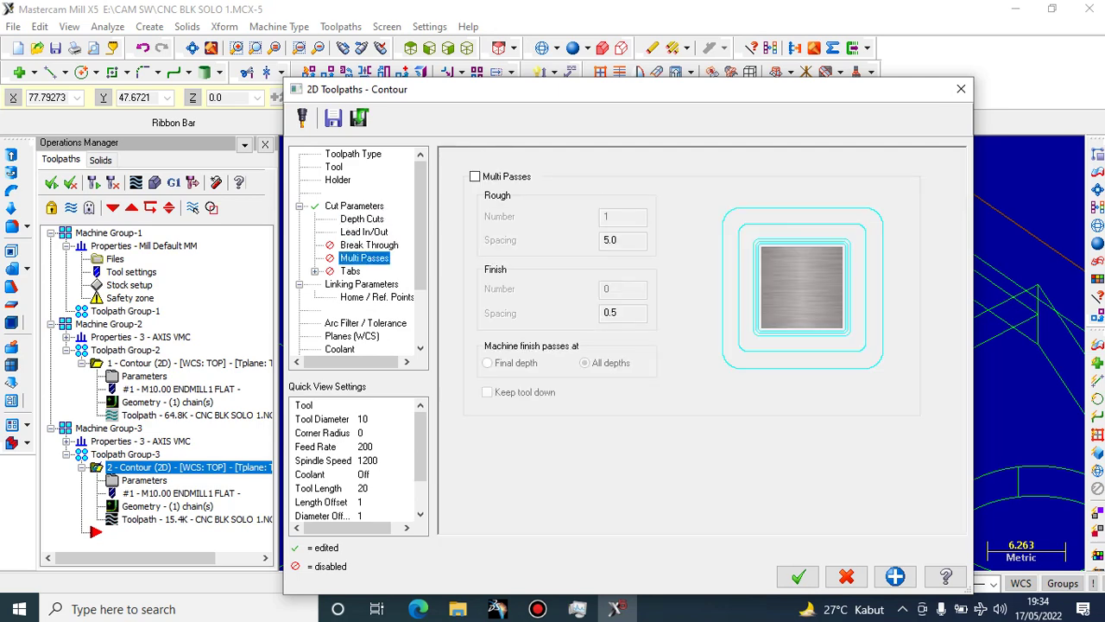
click(475, 176)
double_click(608, 217)
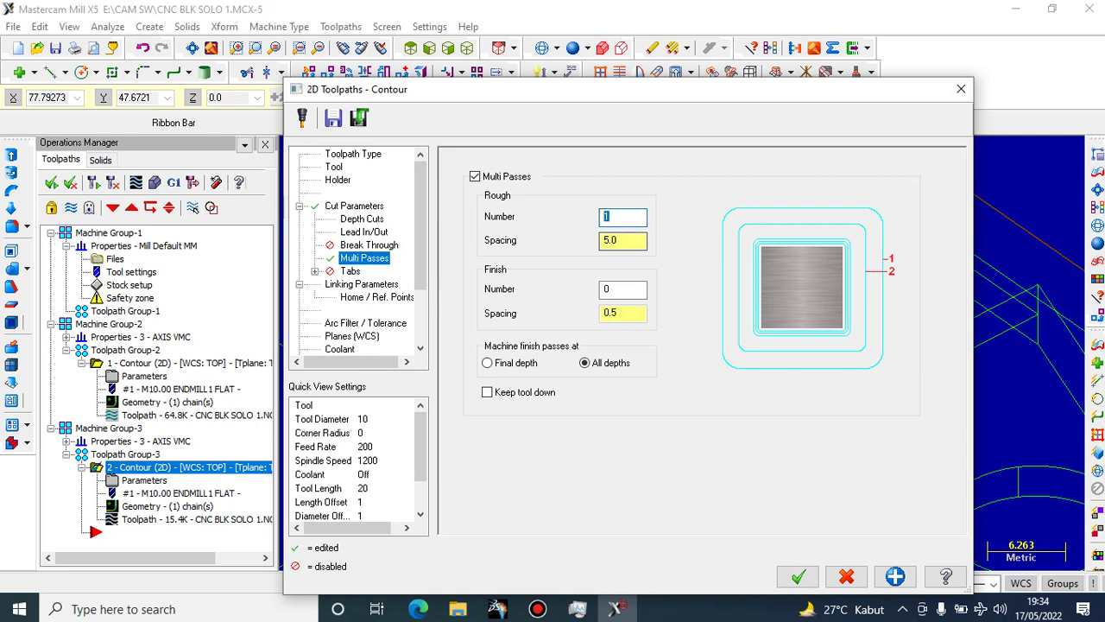
click(624, 241)
double_click(617, 241)
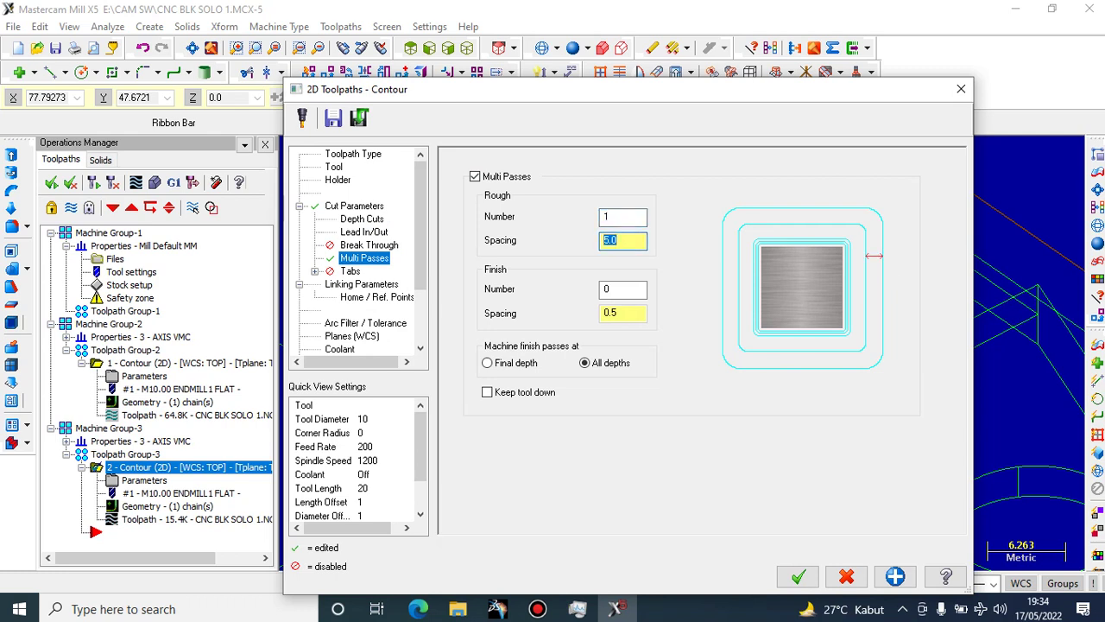
key(Tab)
key(Tab)
key(End)
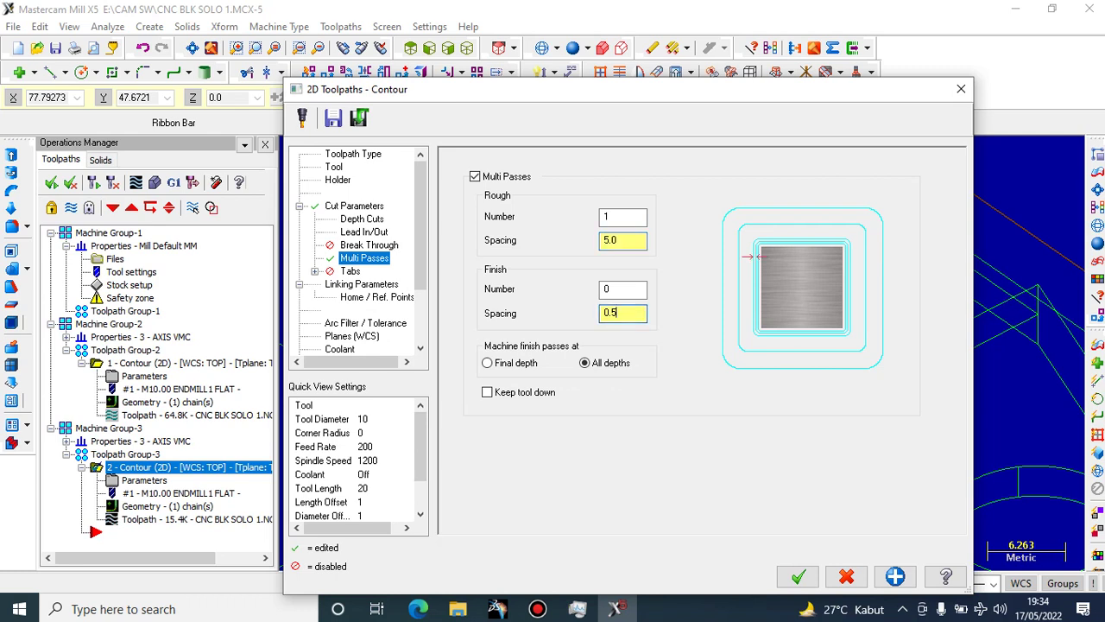
key(shift+Home)
text(0)
Set the toolpath's retract, feed plane and depth to absolute, enter a depth of -3.0 and accept the parameters
click(350, 271)
click(362, 284)
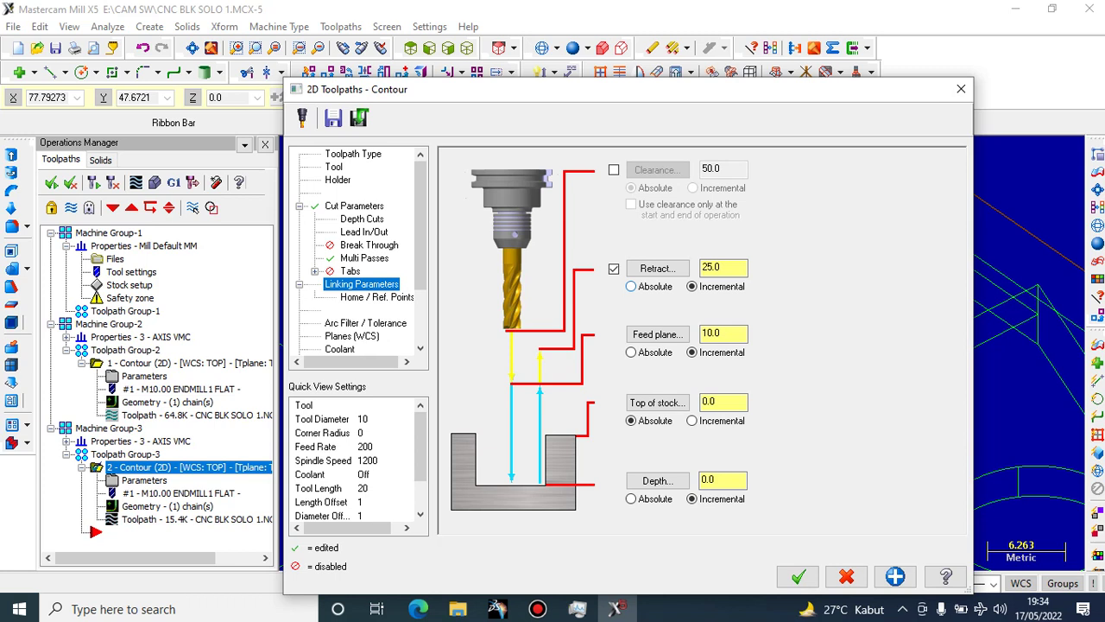
click(632, 286)
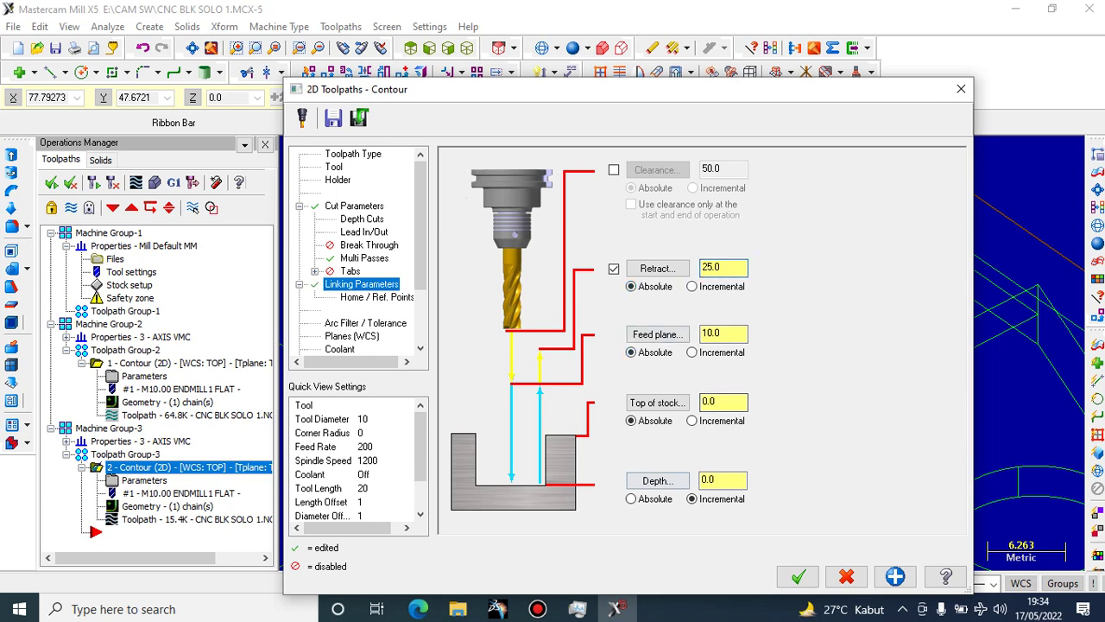
click(631, 498)
double_click(723, 480)
text(-3.0)
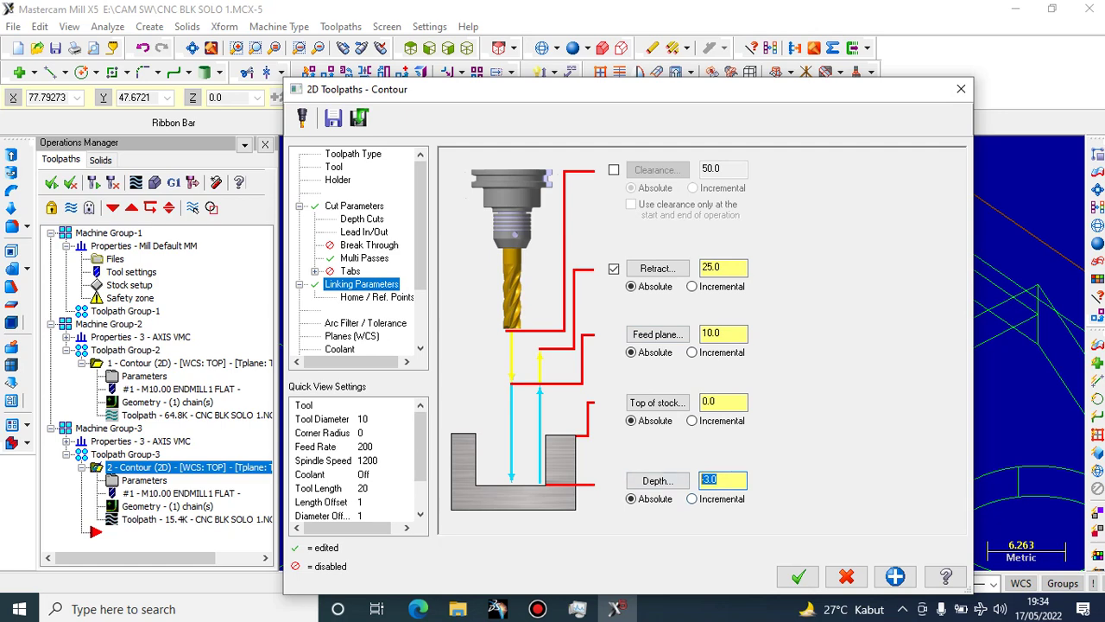
click(720, 481)
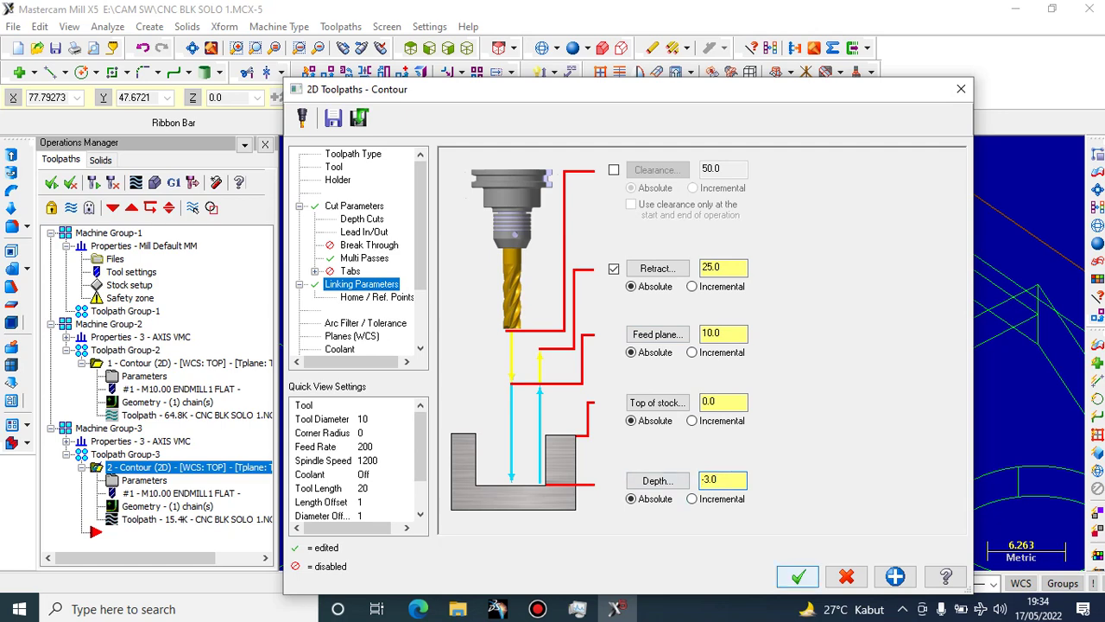
click(798, 577)
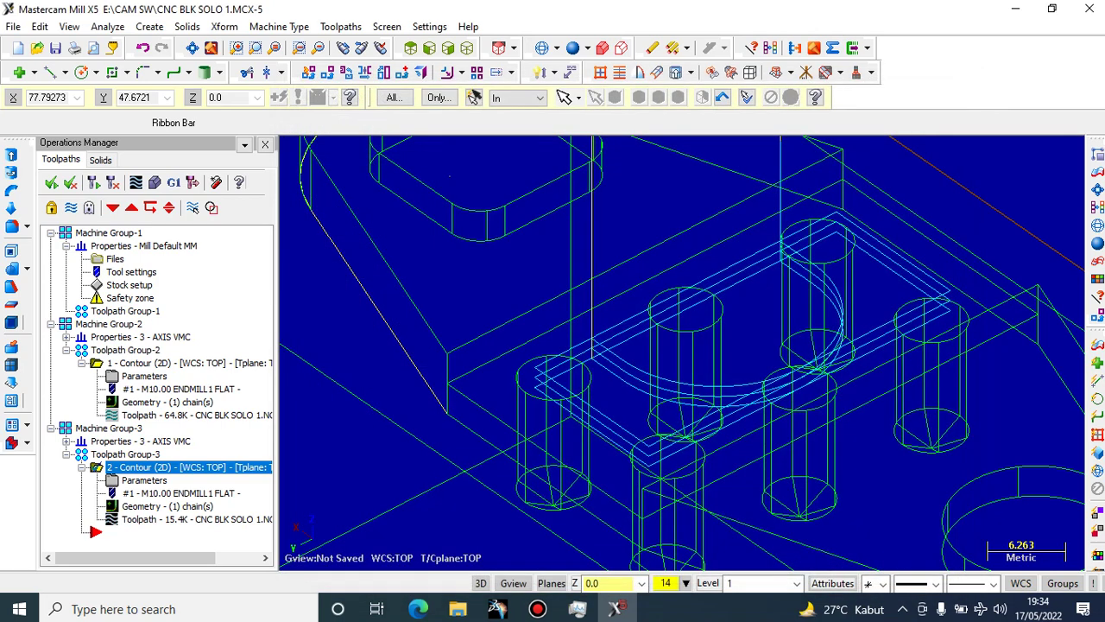
Regenerate the changed second contour toolpath, backplot it and close the Backplot
scroll(485, 300, down, 1)
click(137, 183)
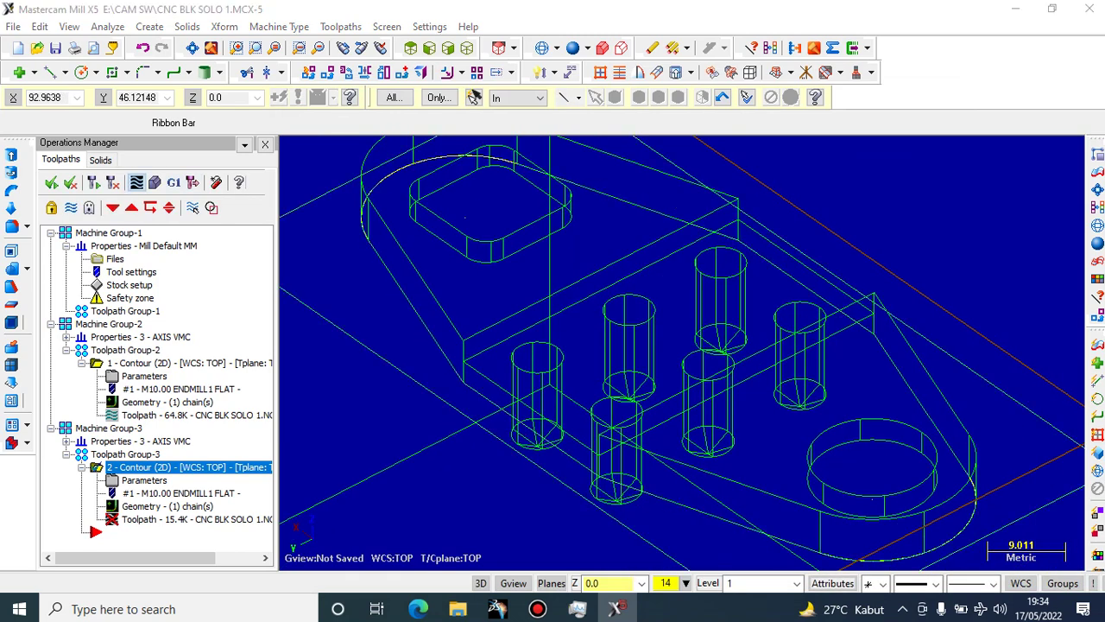
click(237, 299)
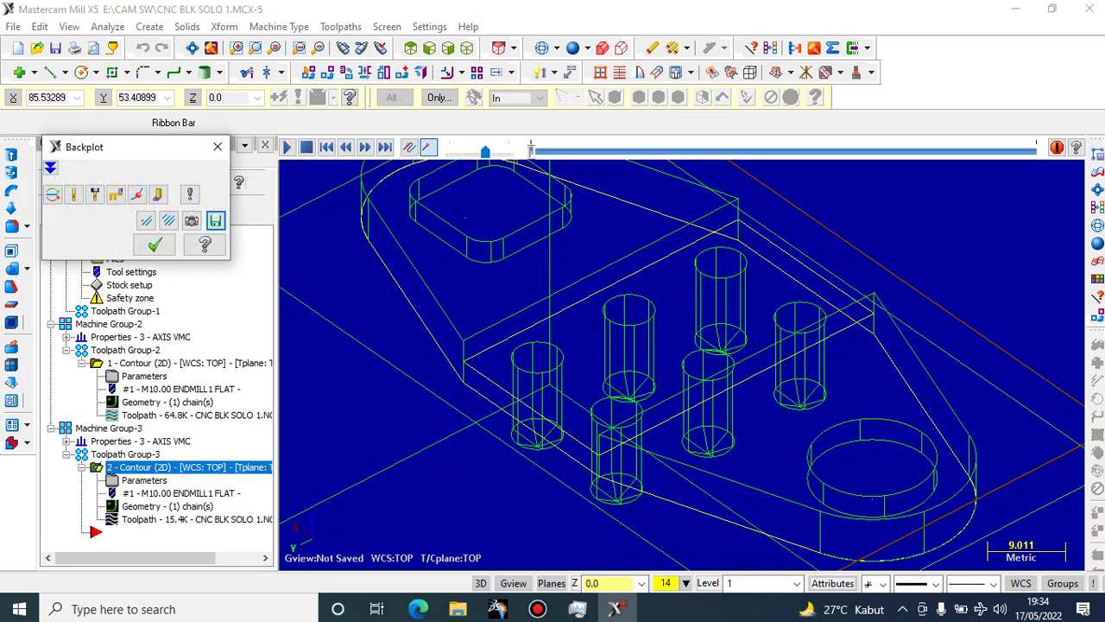
click(154, 244)
Run the Verify simulation of the regenerated second contour toolpath and close it
scroll(369, 251, down, 2)
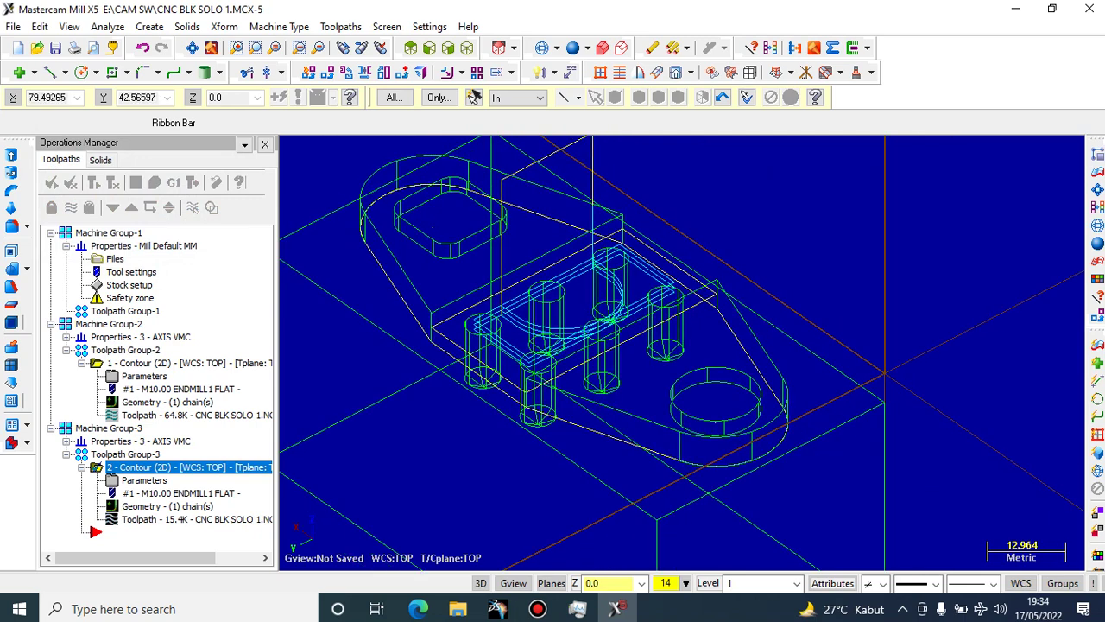
middle_drag(417, 278, 407, 269)
click(154, 182)
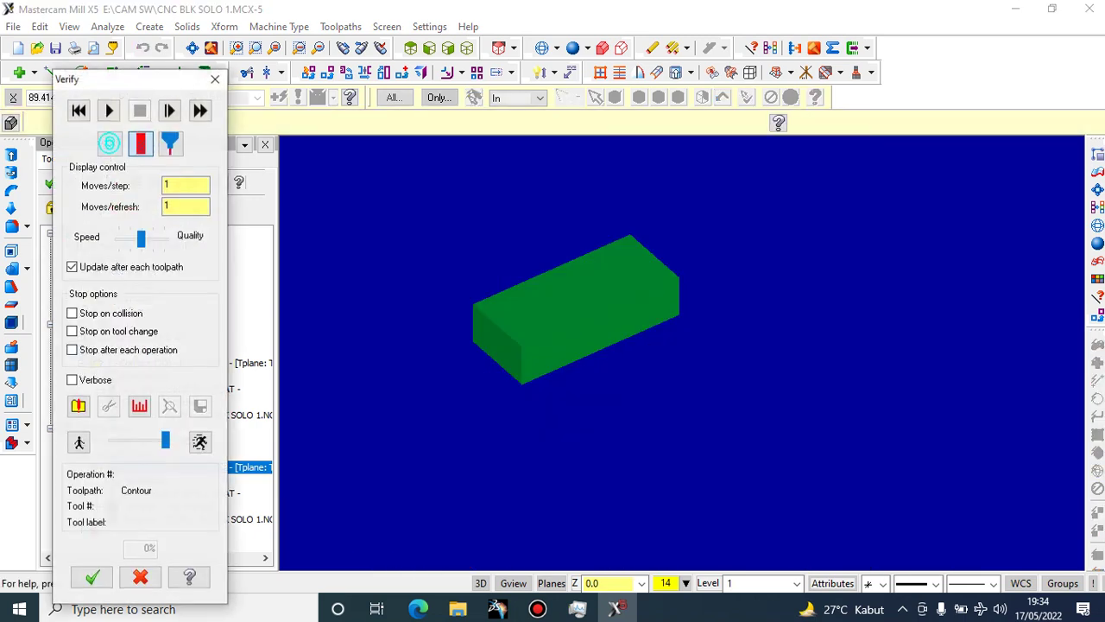
click(109, 110)
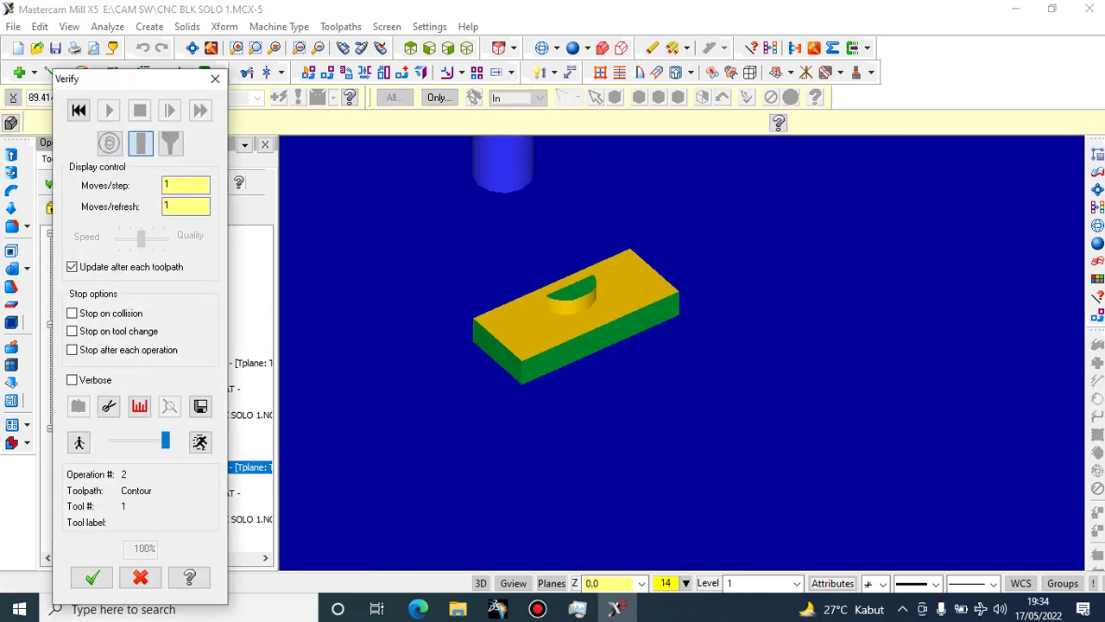
click(91, 576)
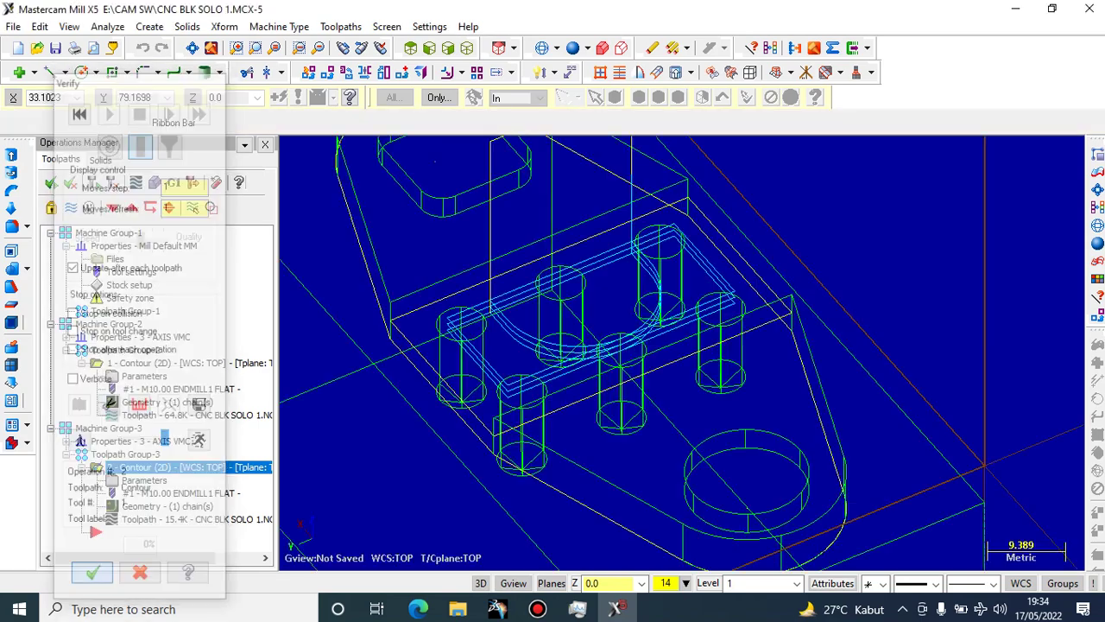
Inspect the second contour's tool motion, review the linking parameters of the first contour toolpath in Toolpath Group-2 and close them
scroll(492, 360, up, 2)
scroll(390, 233, down, 2)
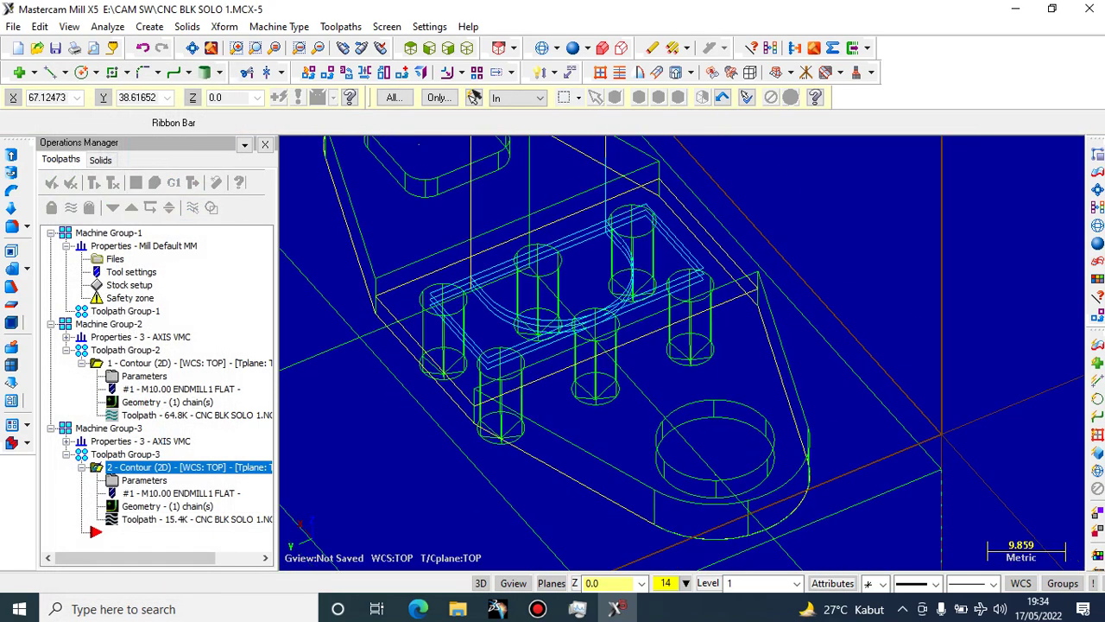
scroll(387, 233, up, 2)
click(172, 468)
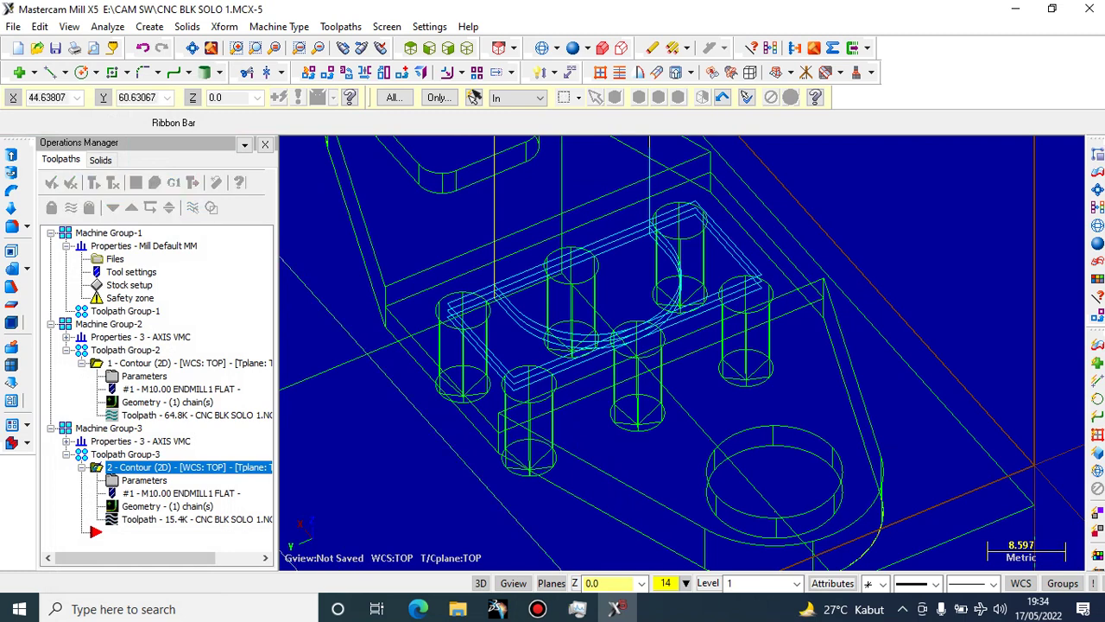
scroll(355, 436, down, 2)
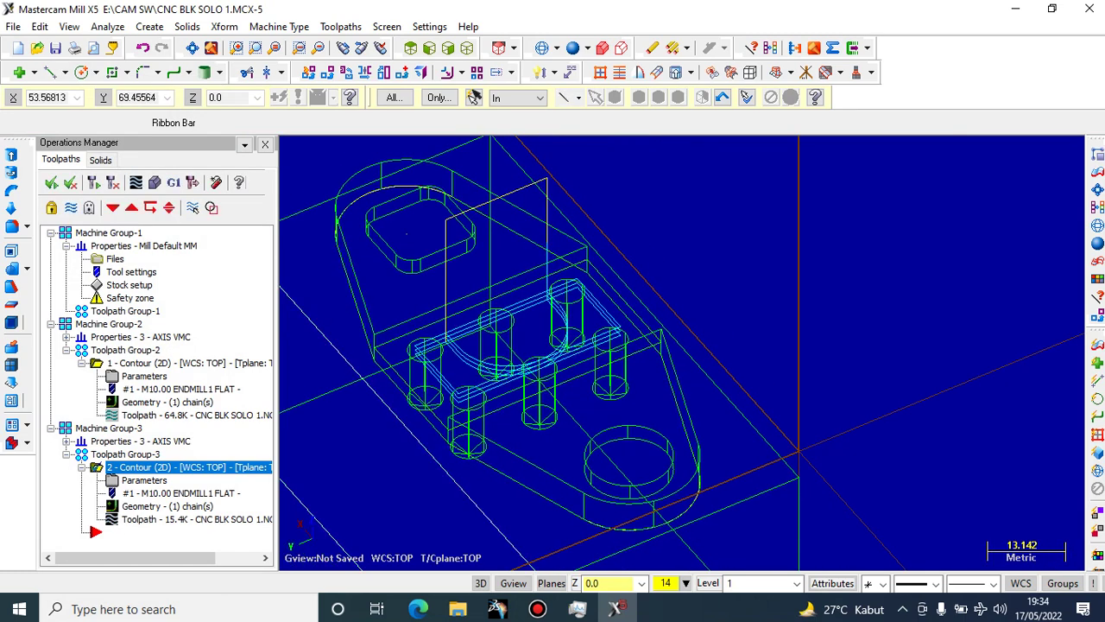
scroll(401, 436, down, 2)
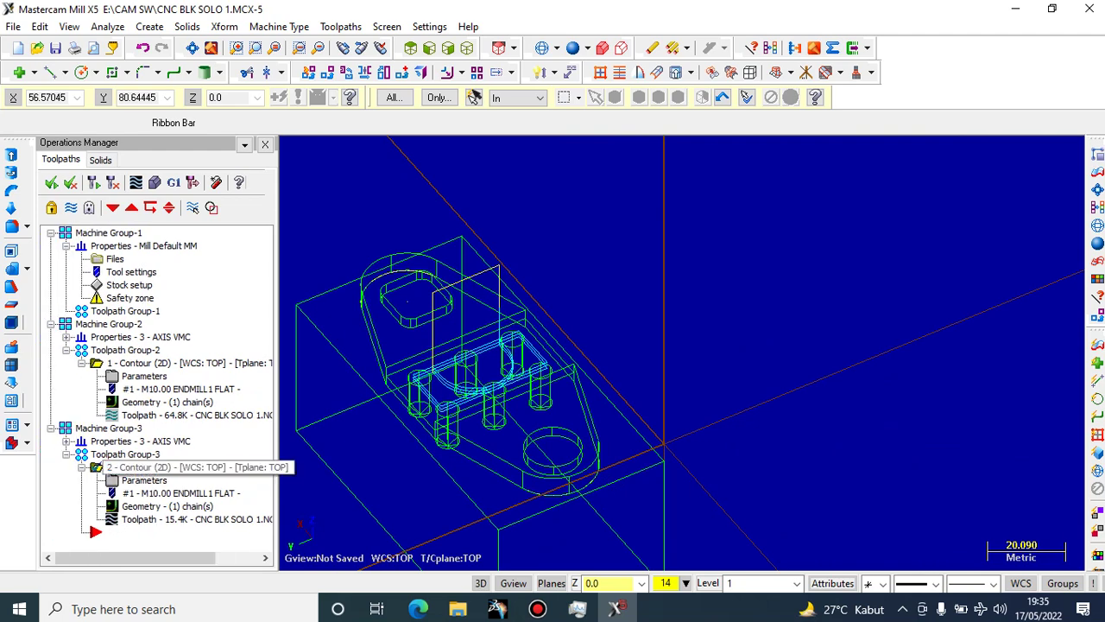
click(188, 364)
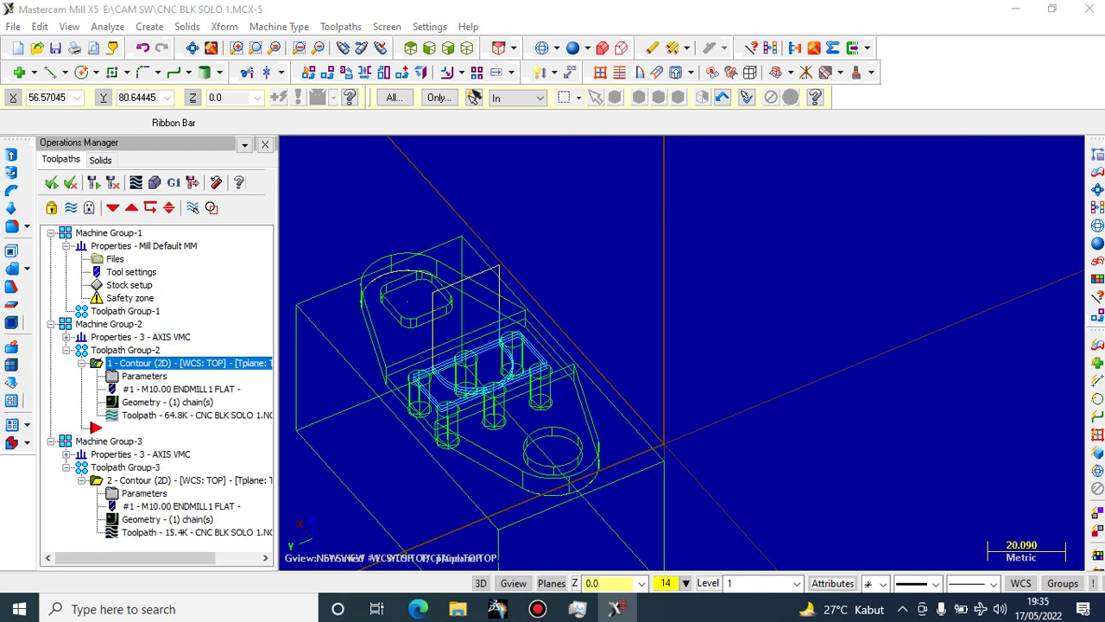
click(144, 376)
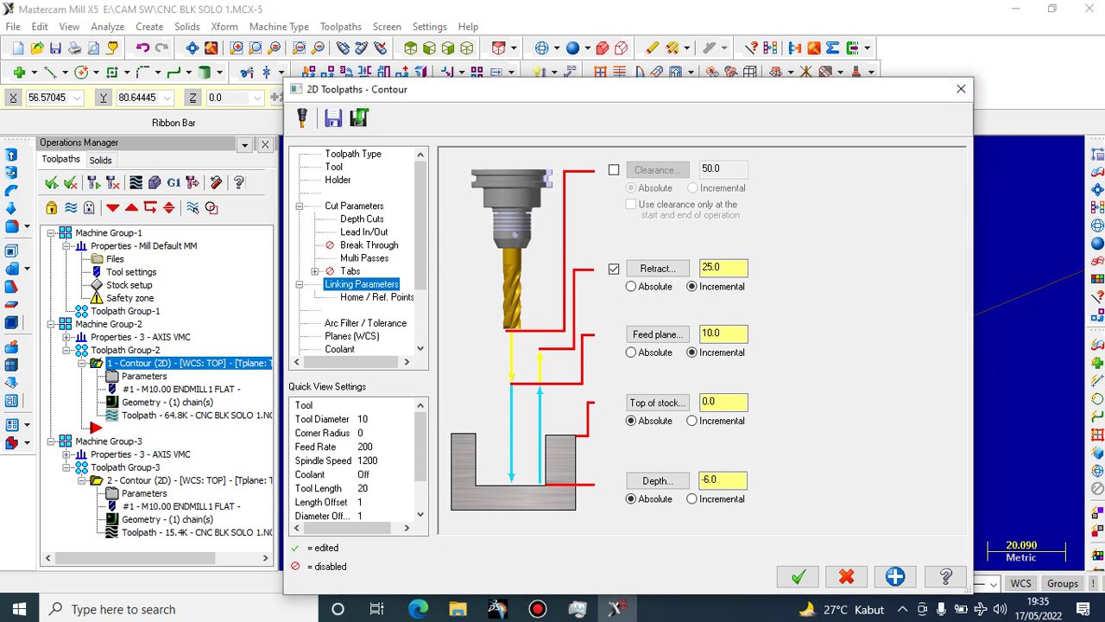
key(Return)
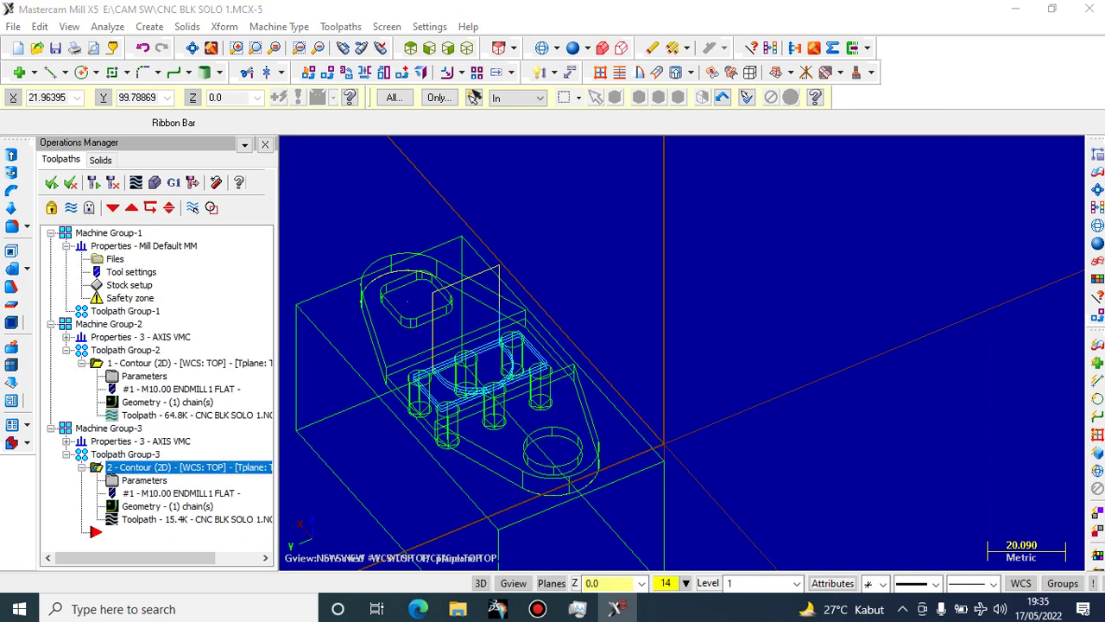
Review the second contour toolpath's type, tool, holder, cut parameters, depth cuts and lead in/out settings
click(144, 480)
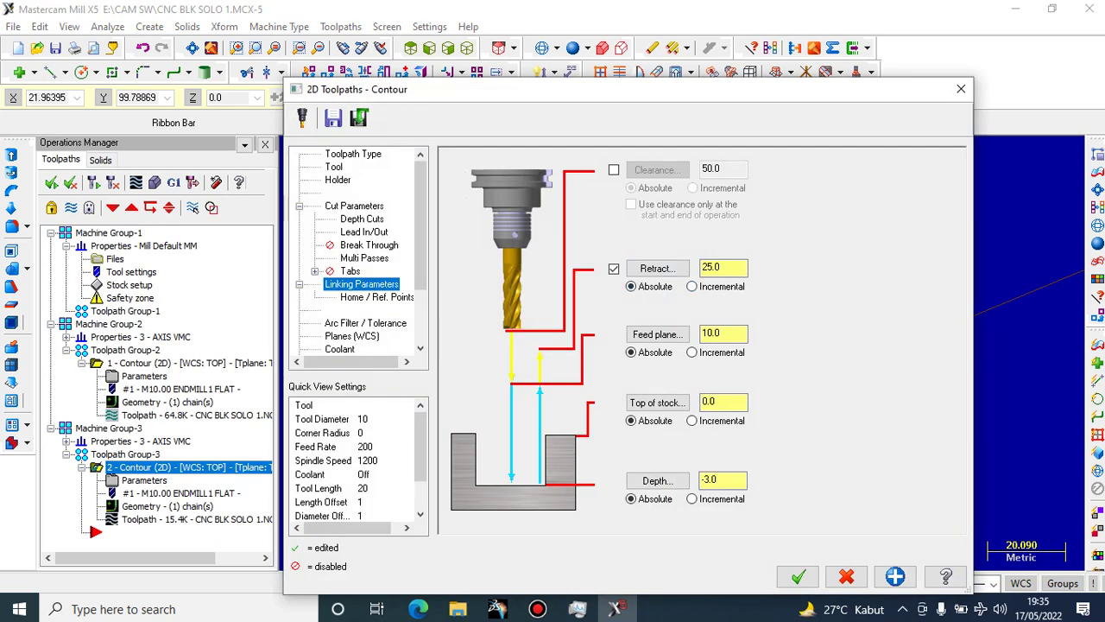
click(353, 154)
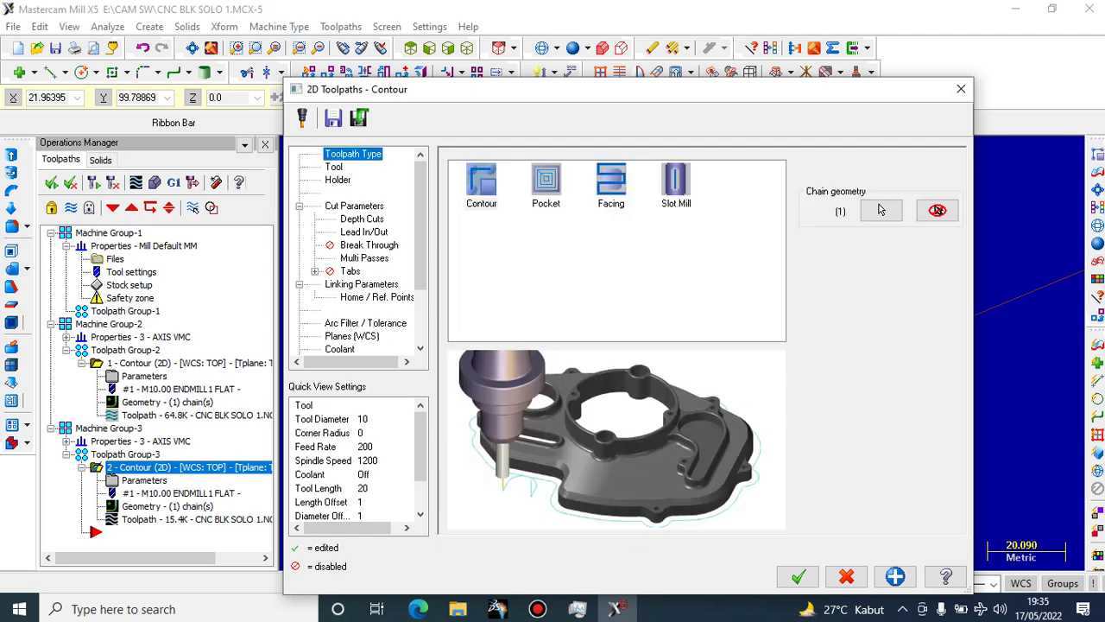
click(334, 166)
click(337, 180)
click(354, 206)
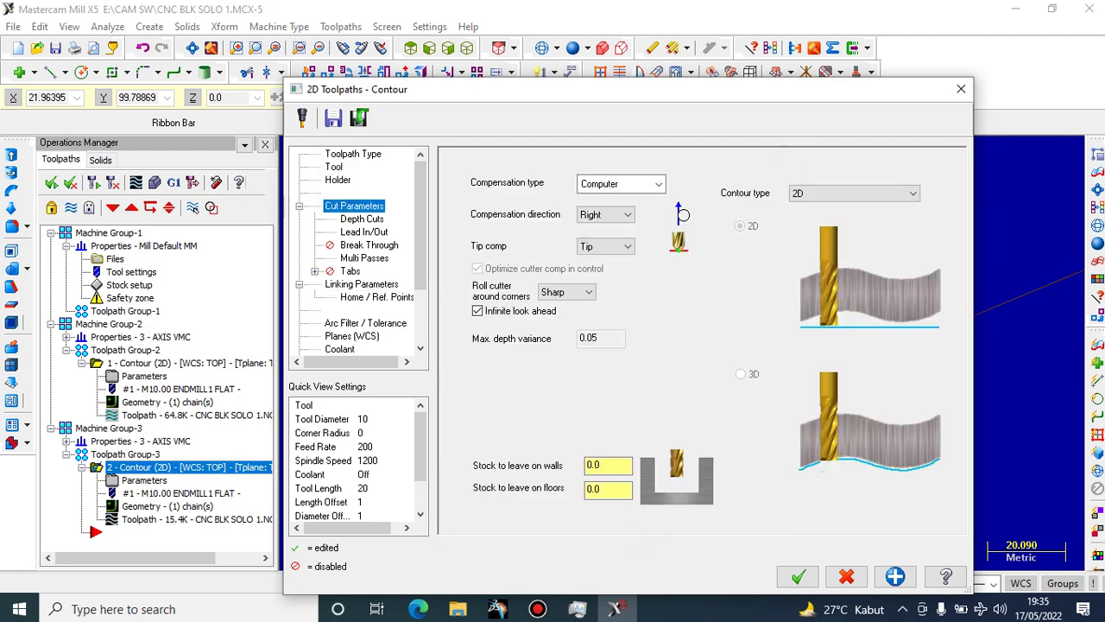
click(362, 219)
click(370, 245)
click(364, 232)
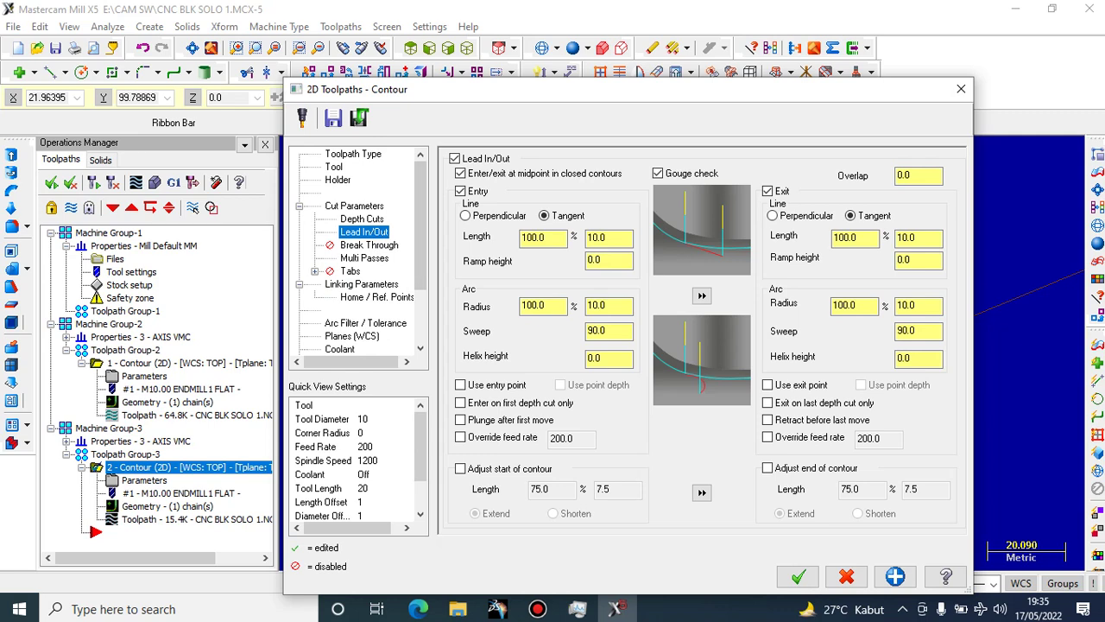
click(543, 237)
click(701, 295)
Set the number of rough passes in Multi Passes to 2 and accept the second contour's parameters
click(364, 258)
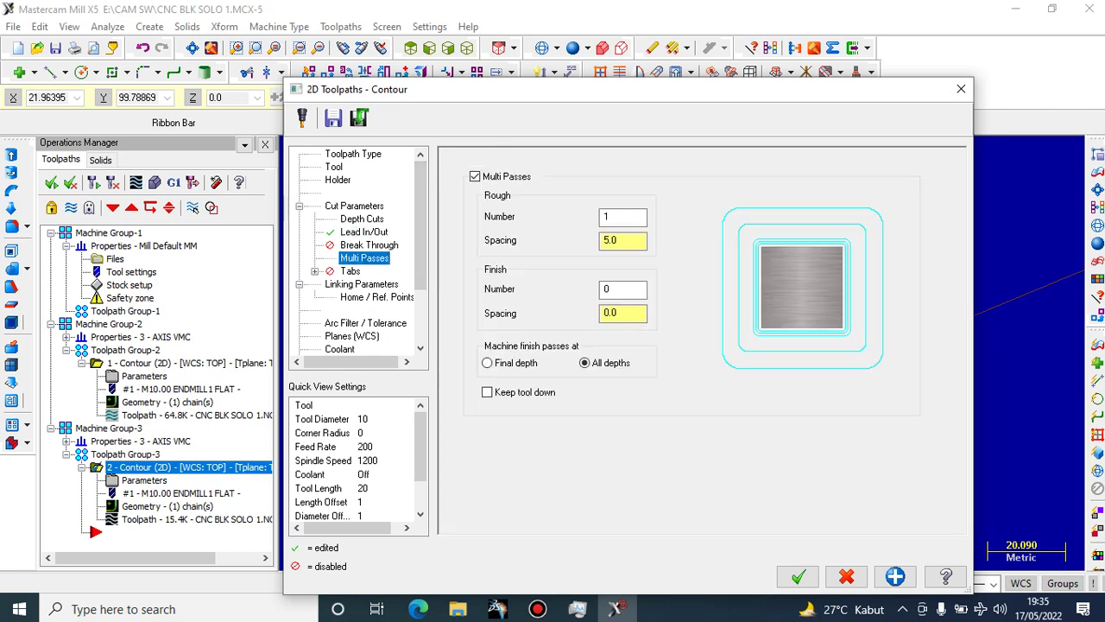
double_click(617, 217)
text(2)
click(797, 576)
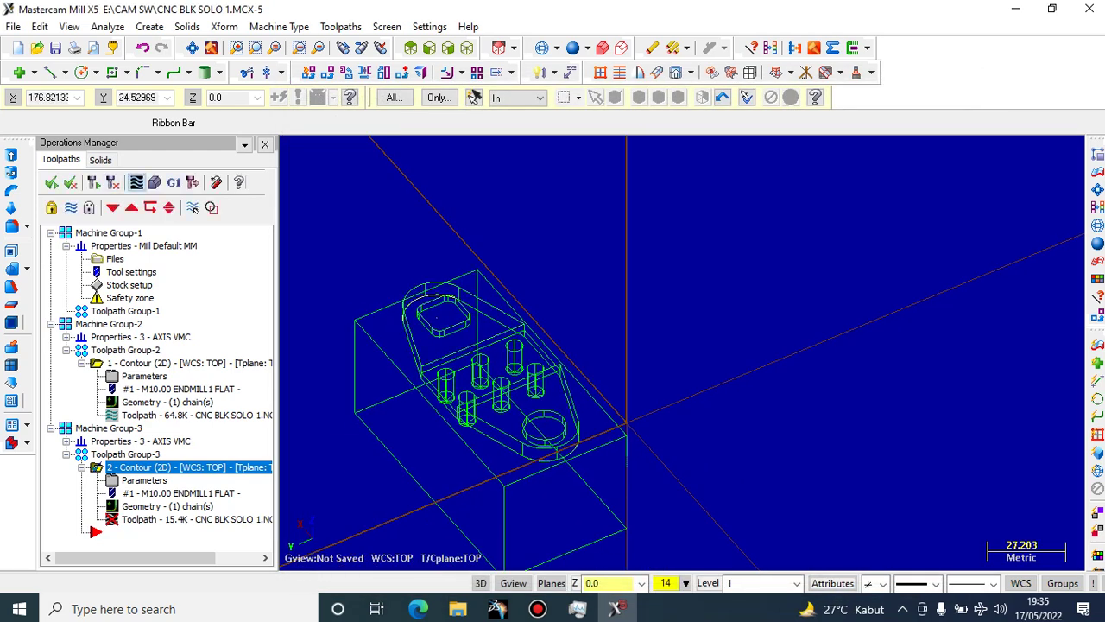
Regenerate and backplot the second contour toolpath with two rough passes, and inspect its tool motion around the six holes
click(135, 183)
click(238, 300)
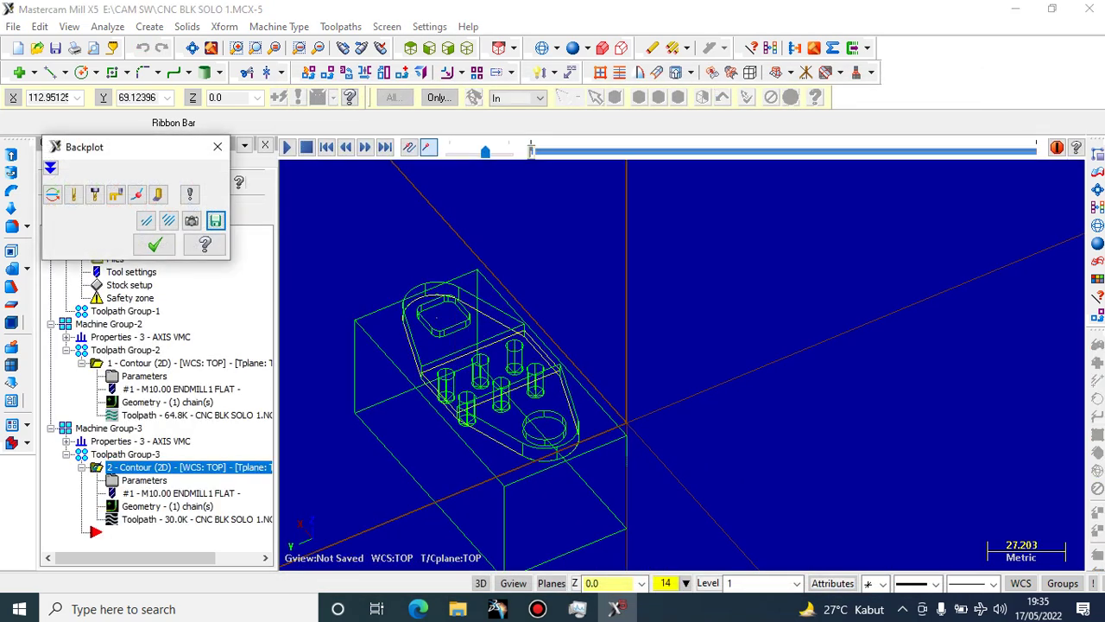
click(153, 244)
middle_drag(363, 264, 354, 291)
scroll(381, 257, up, 3)
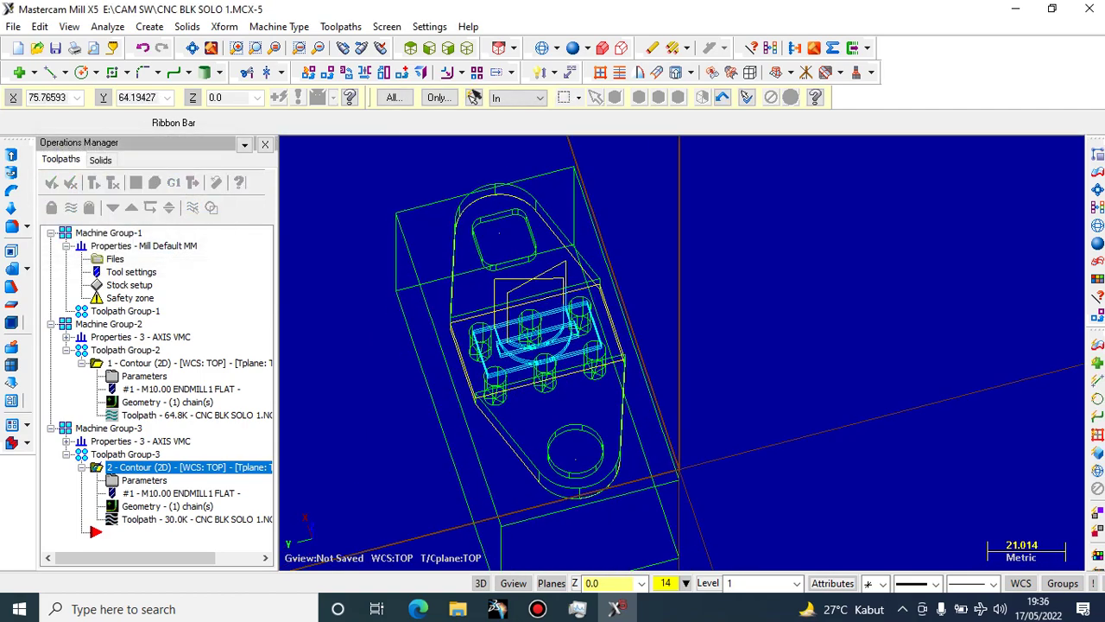
middle_drag(723, 415, 719, 387)
scroll(581, 341, up, 1)
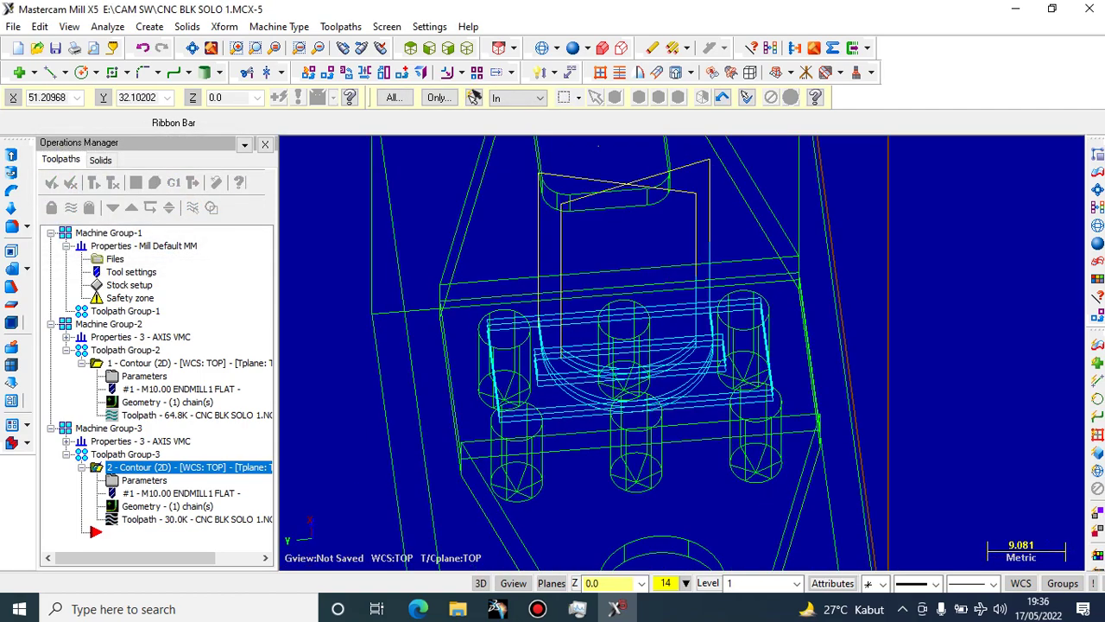
scroll(671, 313, down, 2)
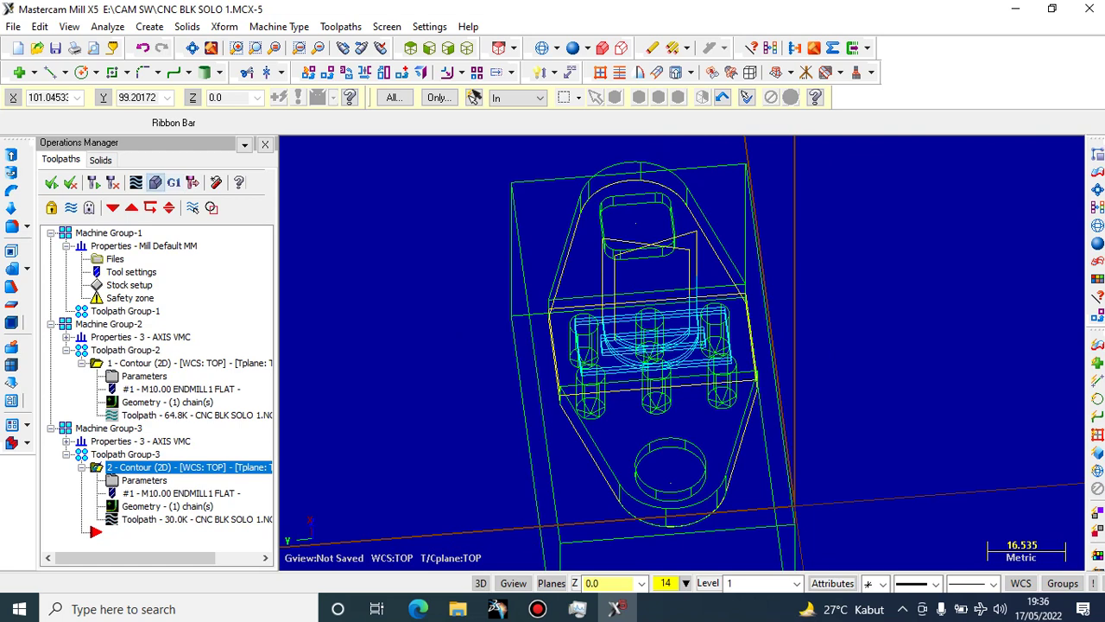
Run the Verify simulation of the second contour toolpath with two rough passes and examine the cut stock
click(154, 183)
click(109, 109)
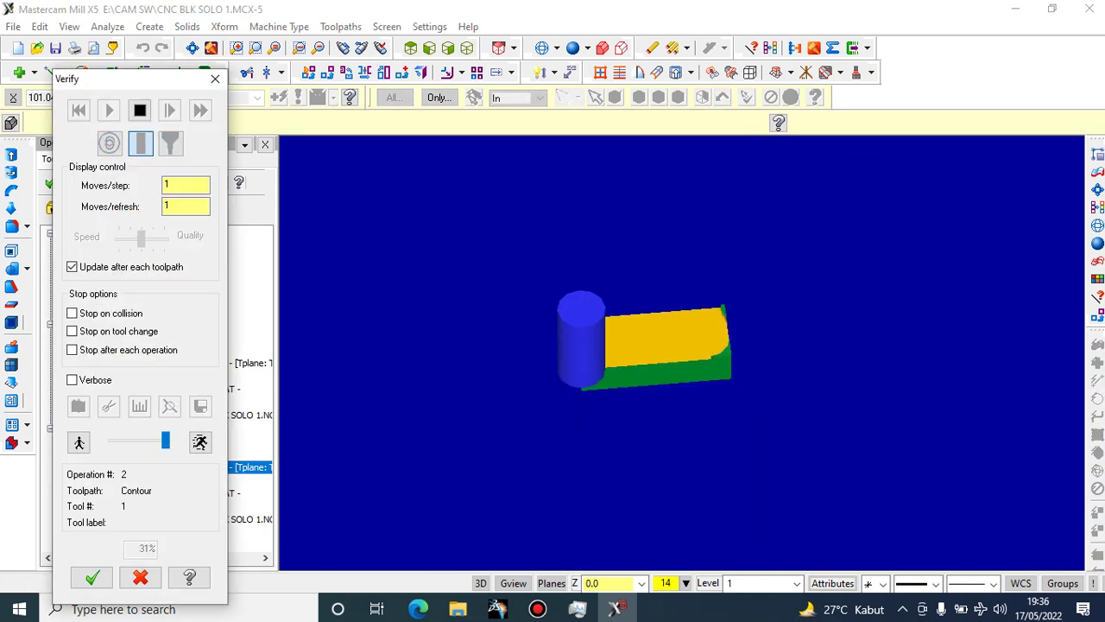
scroll(636, 299, down, 1)
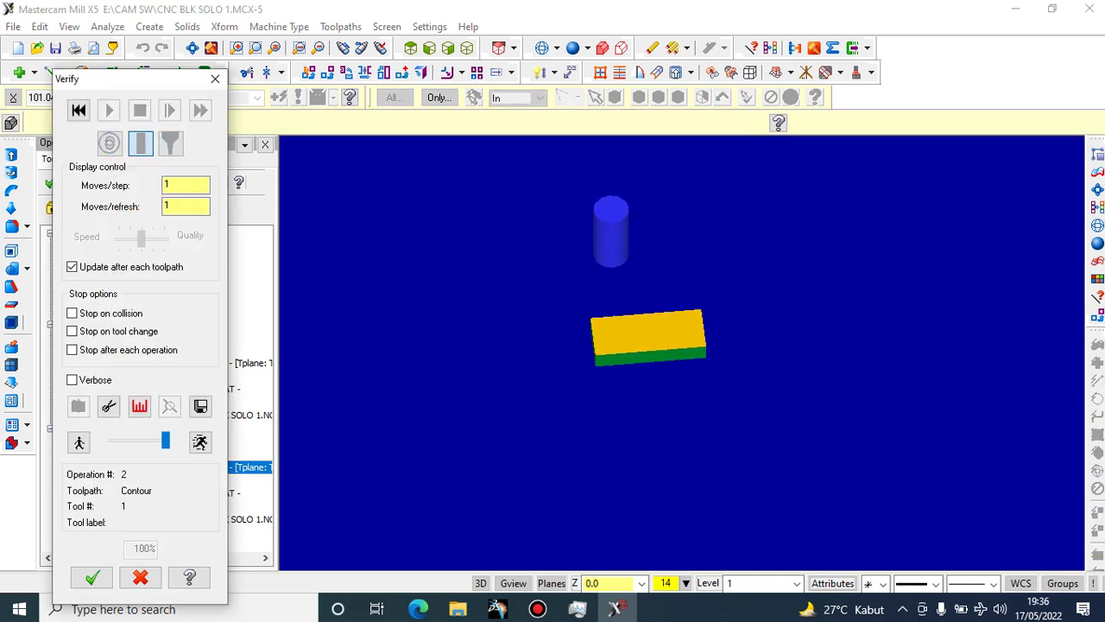
Close the Verify simulation and examine the wireframe part around the six-hole step, the round recess and the rounded rectangular pocket
click(92, 577)
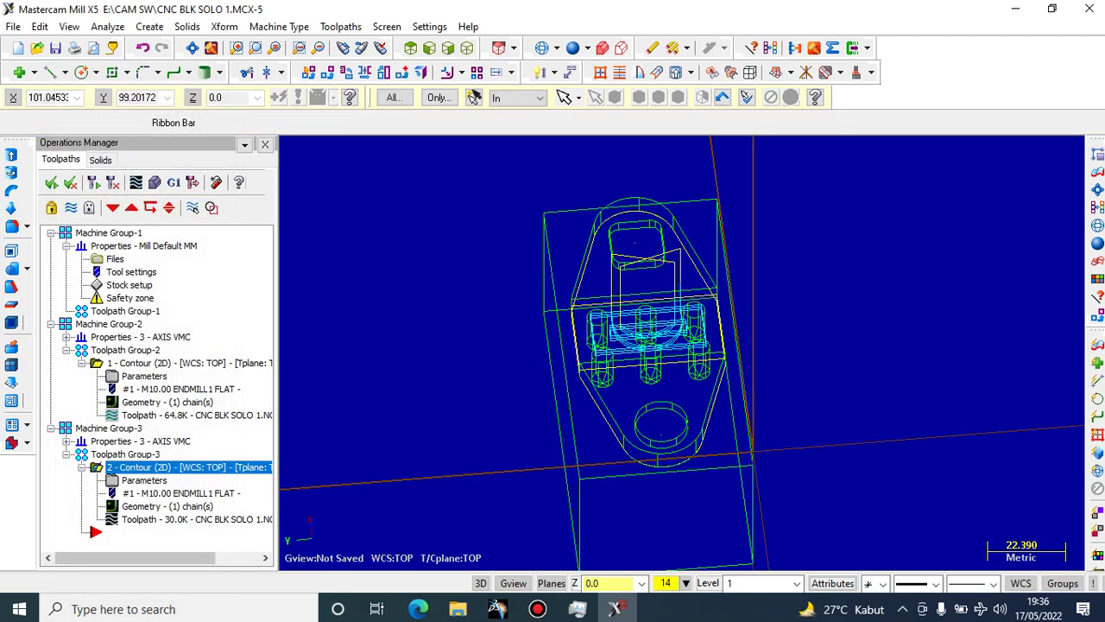
scroll(523, 437, down, 2)
middle_drag(613, 458, 668, 389)
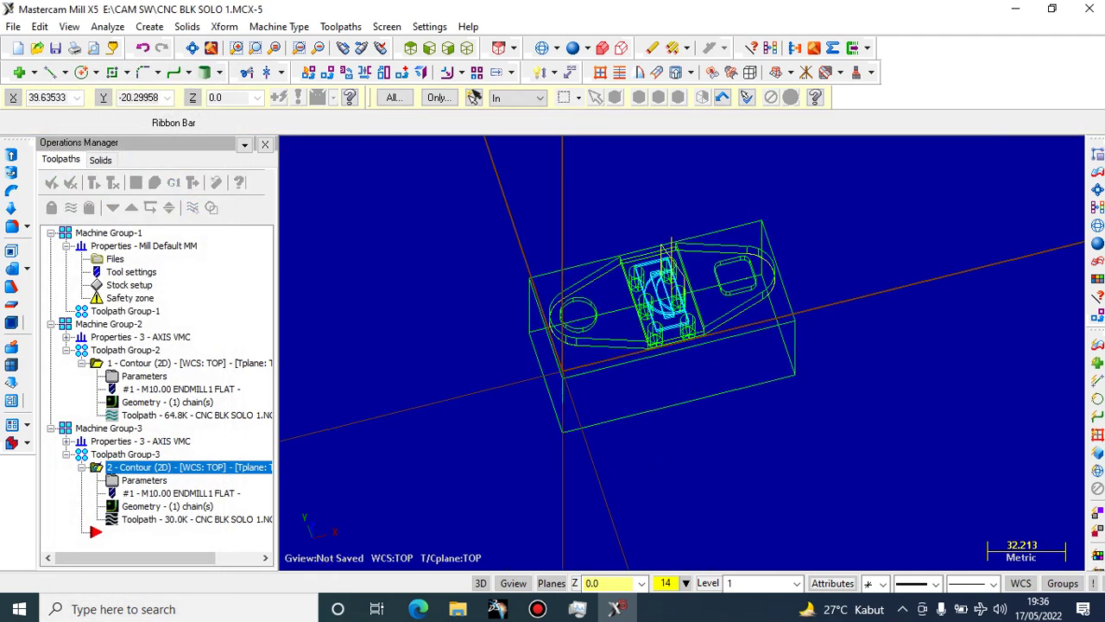
middle_drag(592, 341, 637, 245)
scroll(637, 242, up, 2)
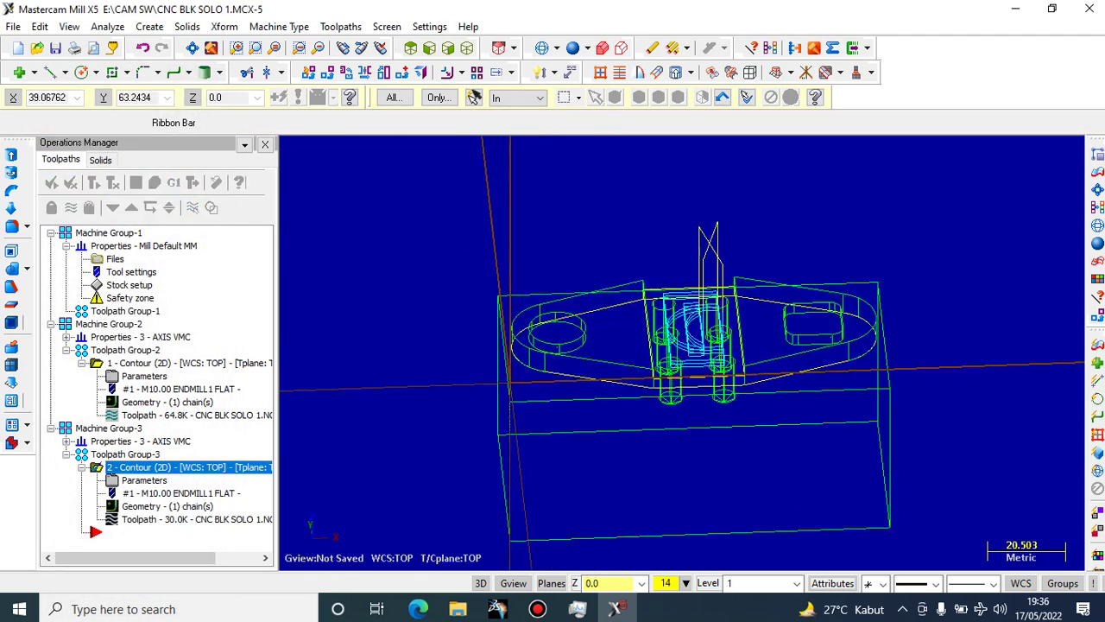
scroll(644, 244, up, 2)
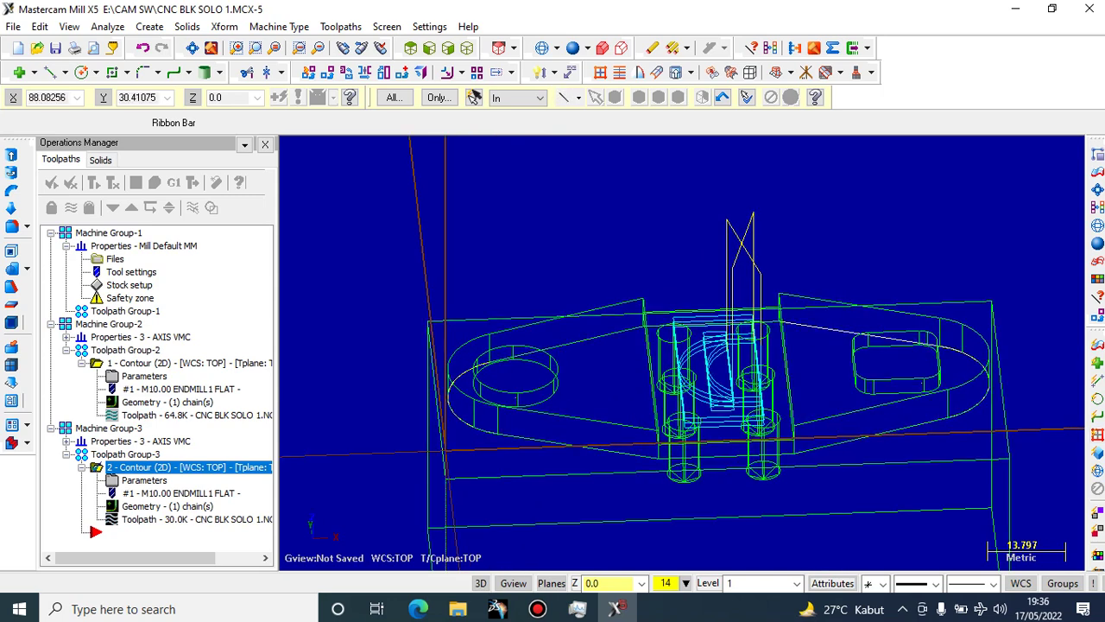
scroll(903, 337, up, 3)
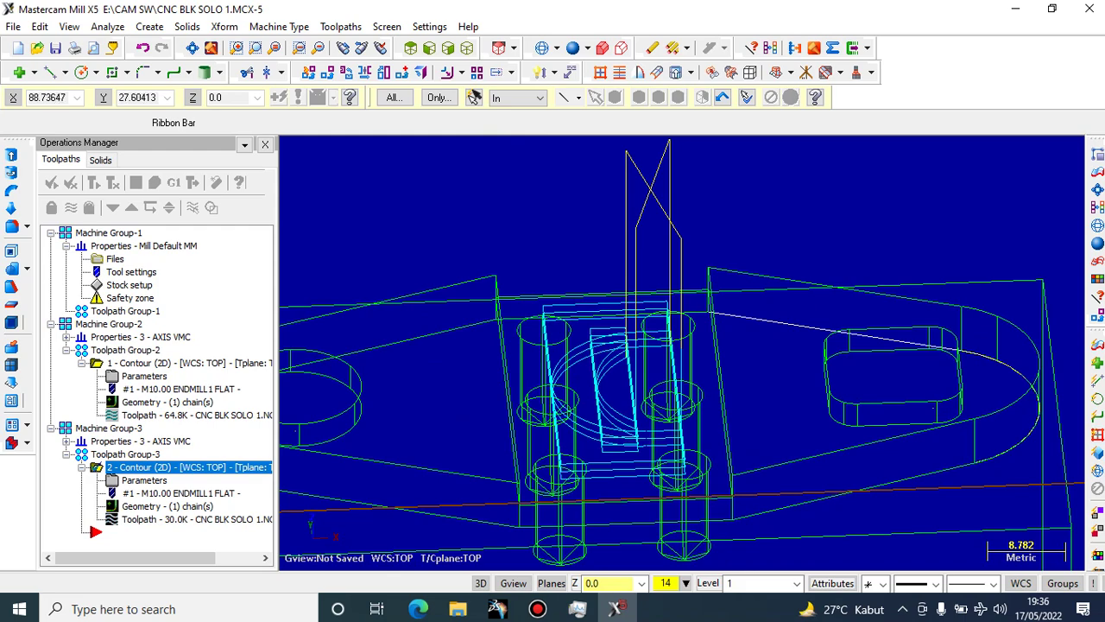
scroll(669, 373, down, 5)
scroll(486, 388, up, 6)
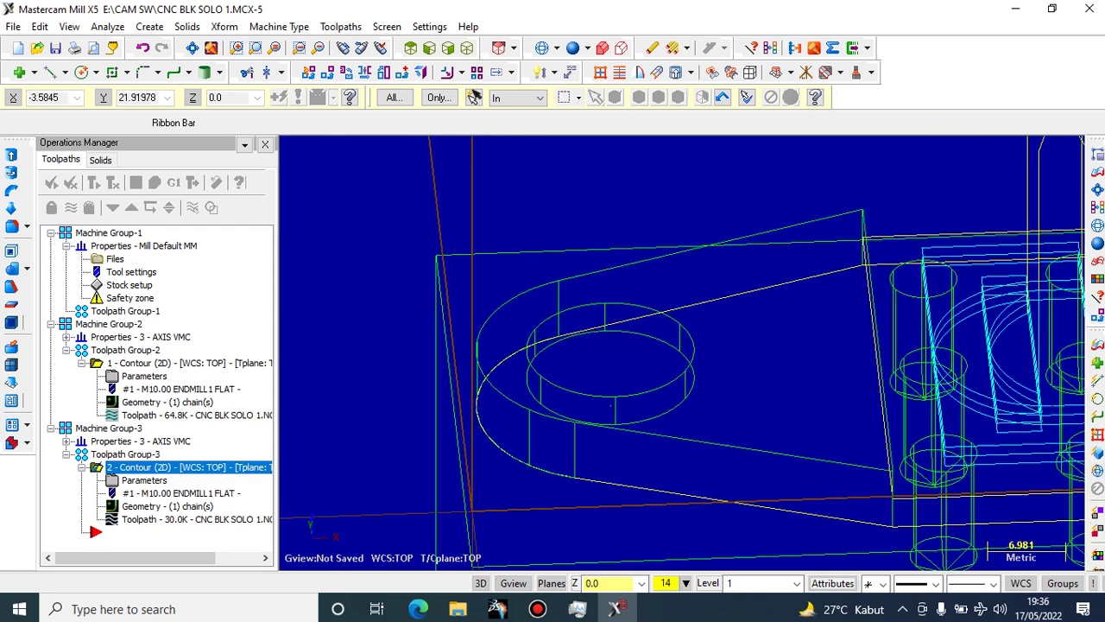
scroll(610, 406, down, 5)
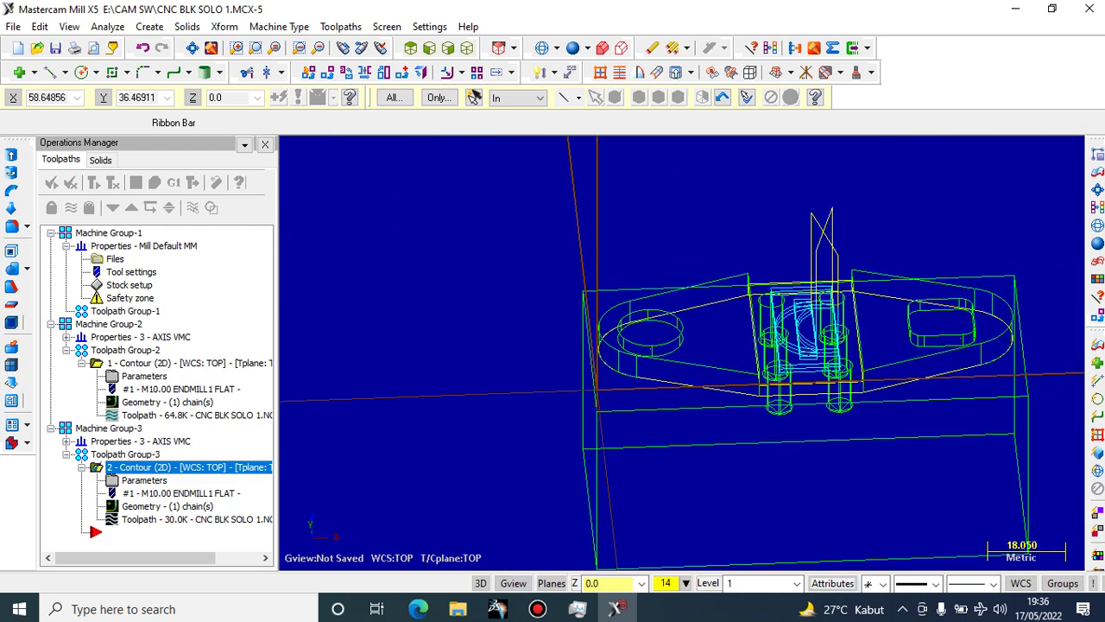
scroll(937, 367, up, 4)
scroll(971, 328, up, 4)
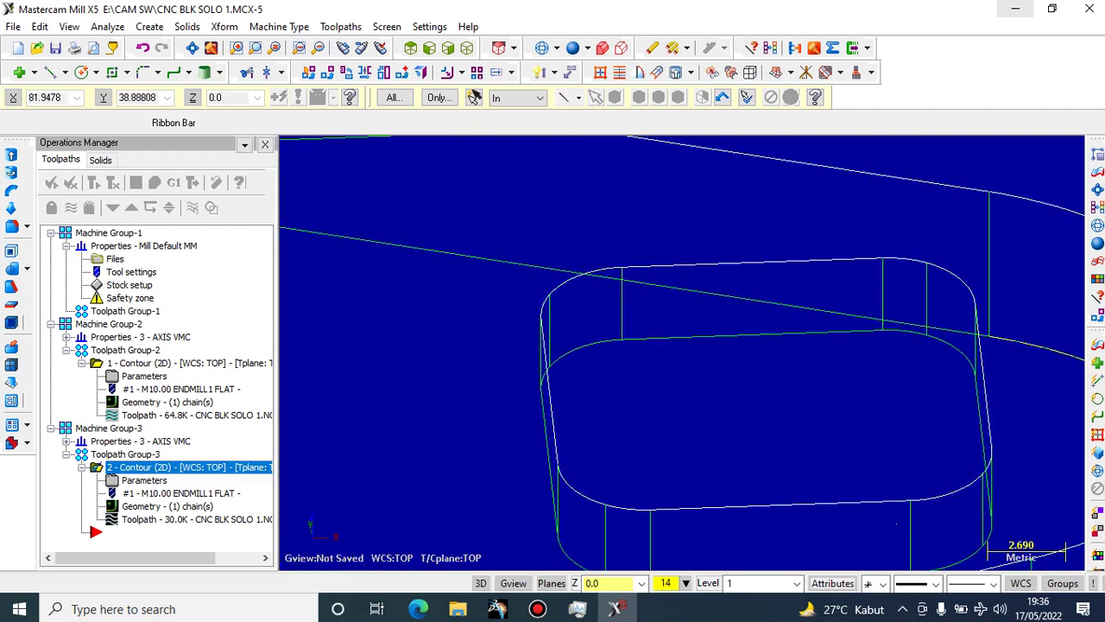
click(1016, 9)
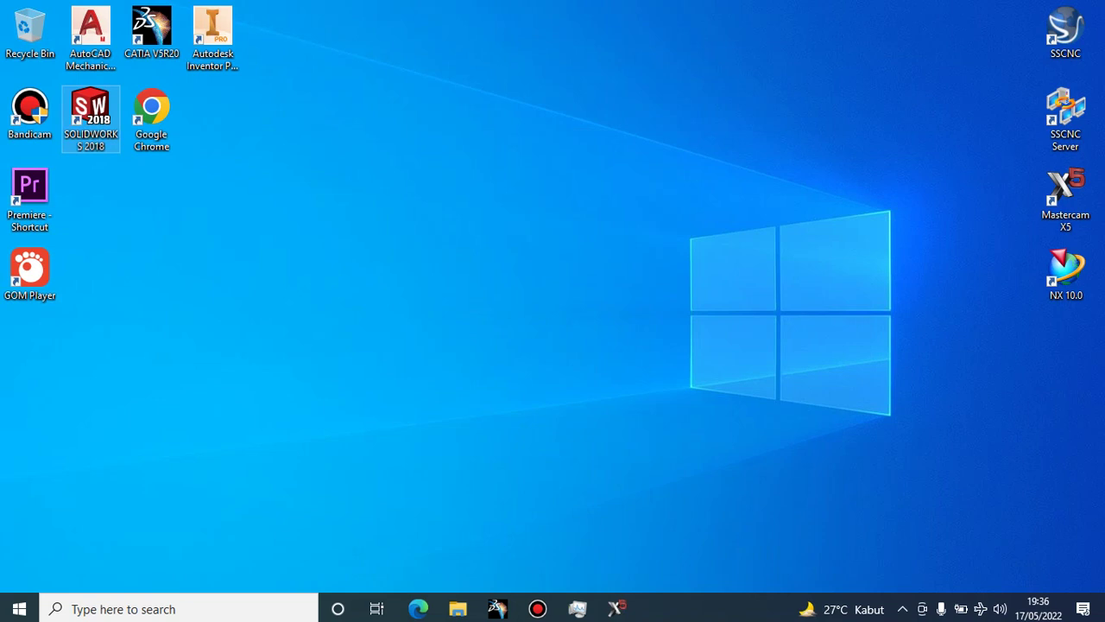
double_click(91, 112)
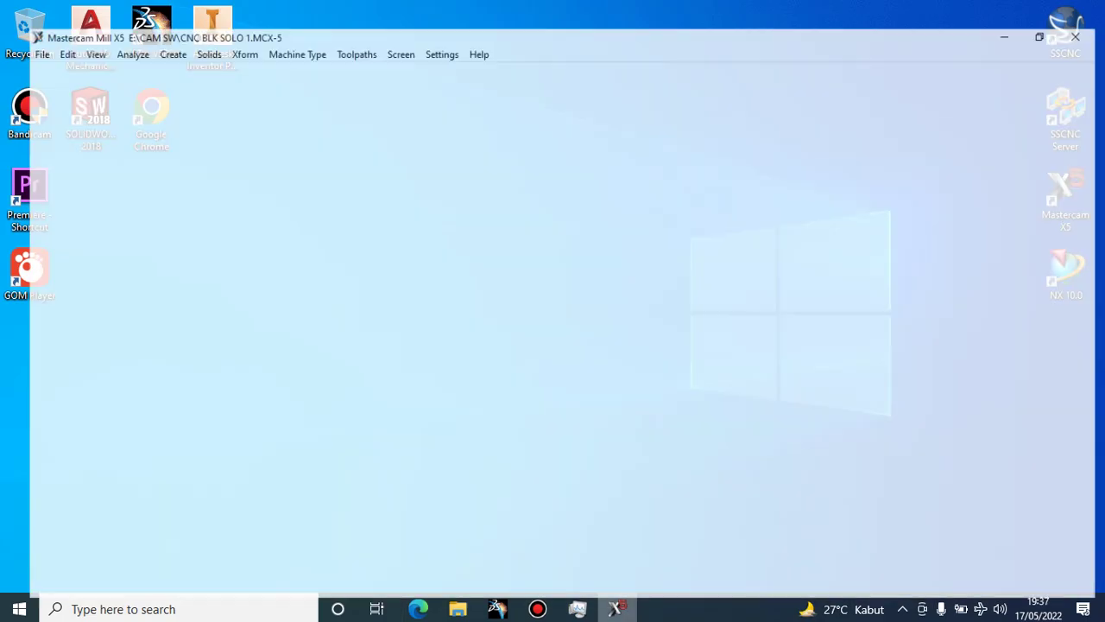
right_click(617, 609)
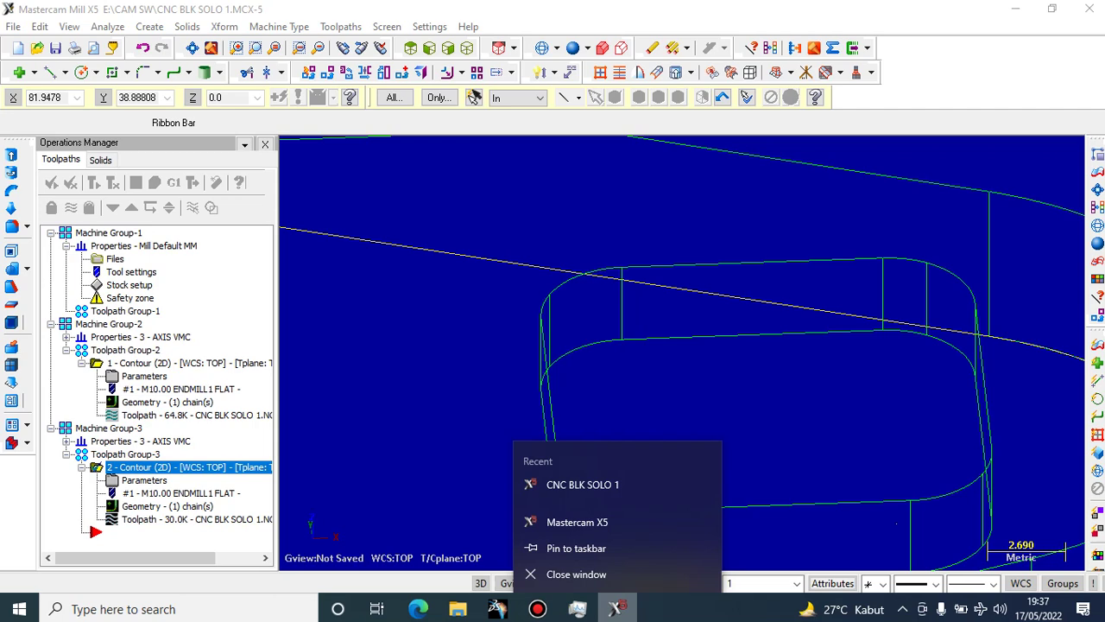
scroll(692, 388, down, 5)
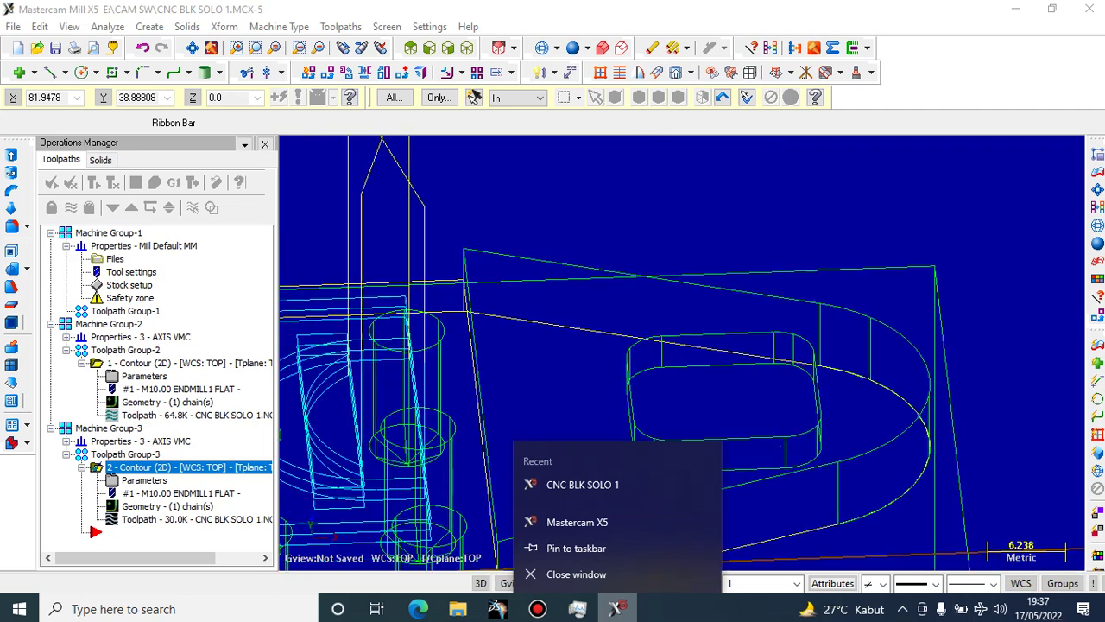
scroll(414, 314, down, 15)
click(415, 314)
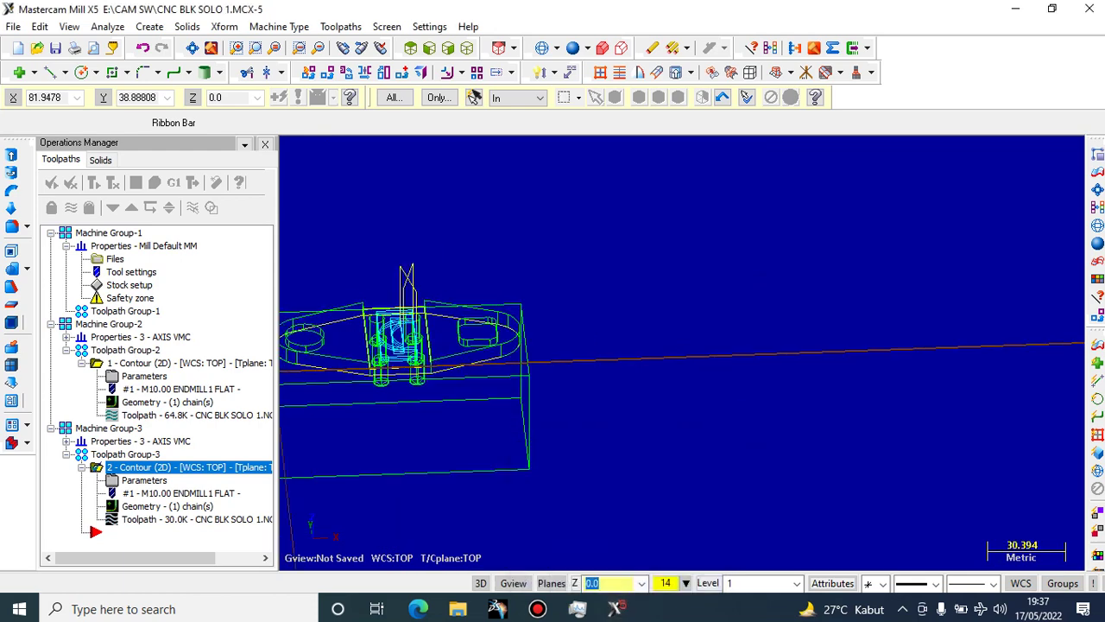
Start creating edge curves with a 30.0 break angle and select the bottom edge of the round recess
scroll(682, 349, up, 4)
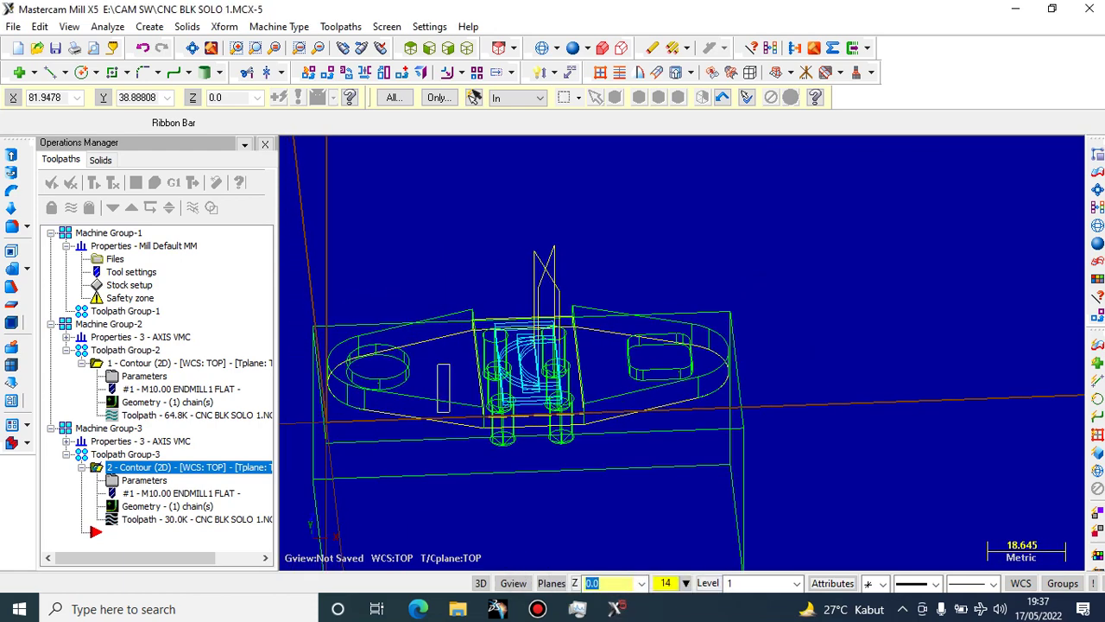
scroll(329, 380, up, 4)
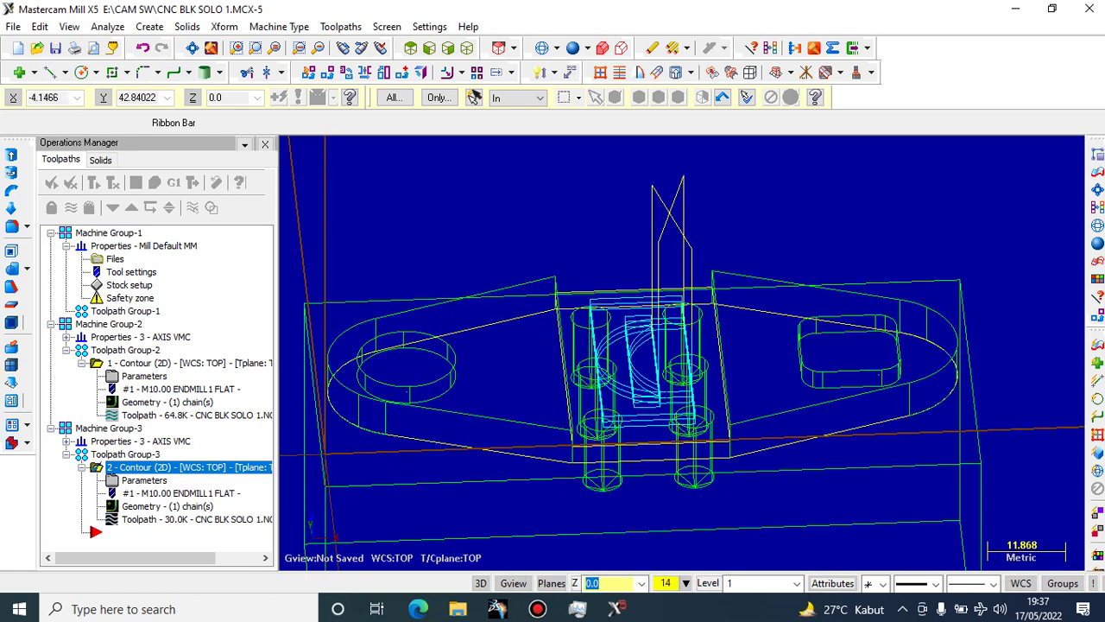
click(149, 25)
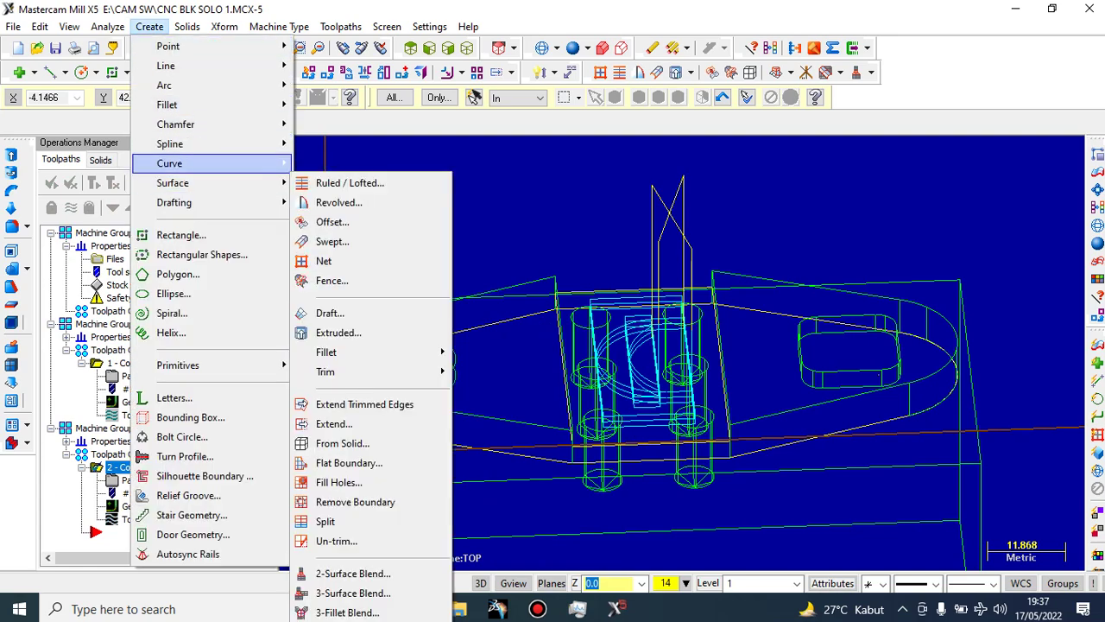
mouse_move(216, 164)
click(358, 161)
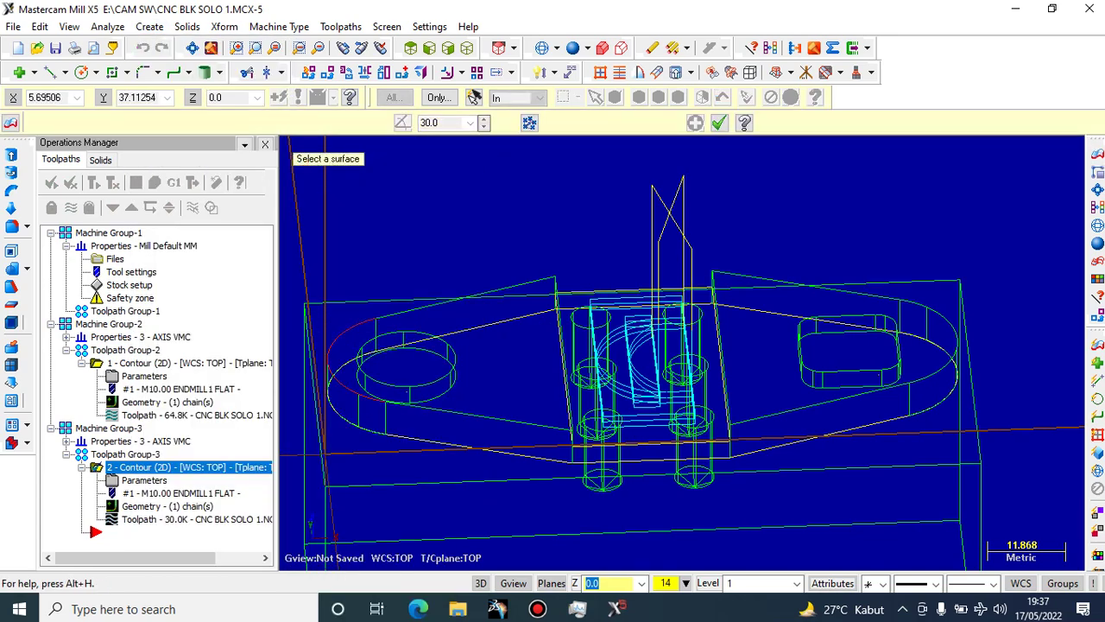
scroll(368, 351, up, 7)
click(383, 356)
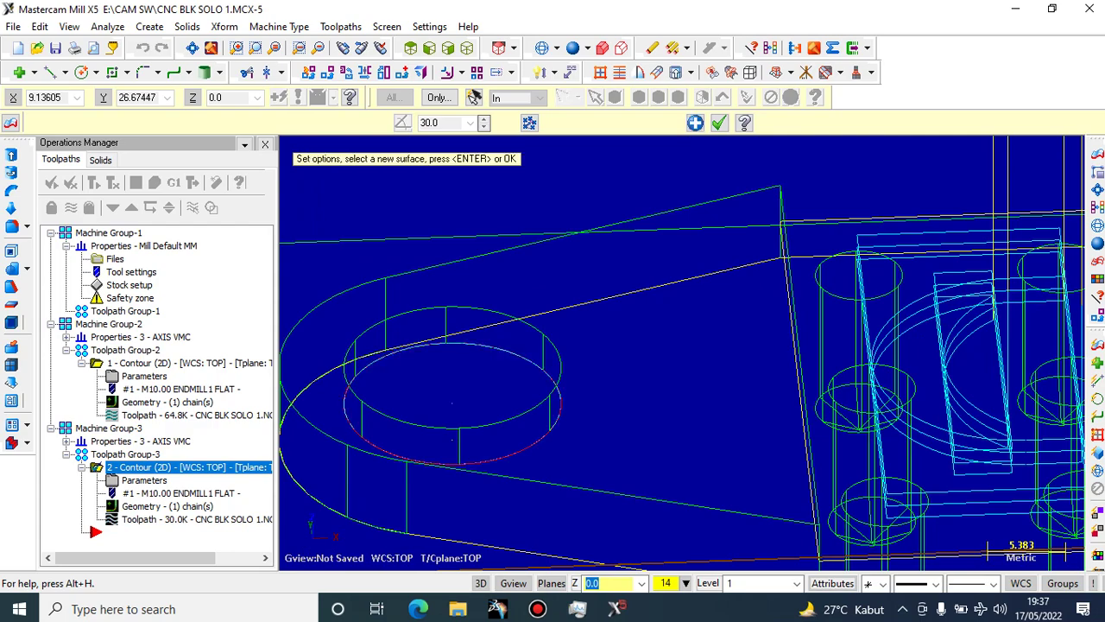
Add the bottom edges of the rounded rectangular pocket to the edge curve selection and create the curves
scroll(717, 297, down, 5)
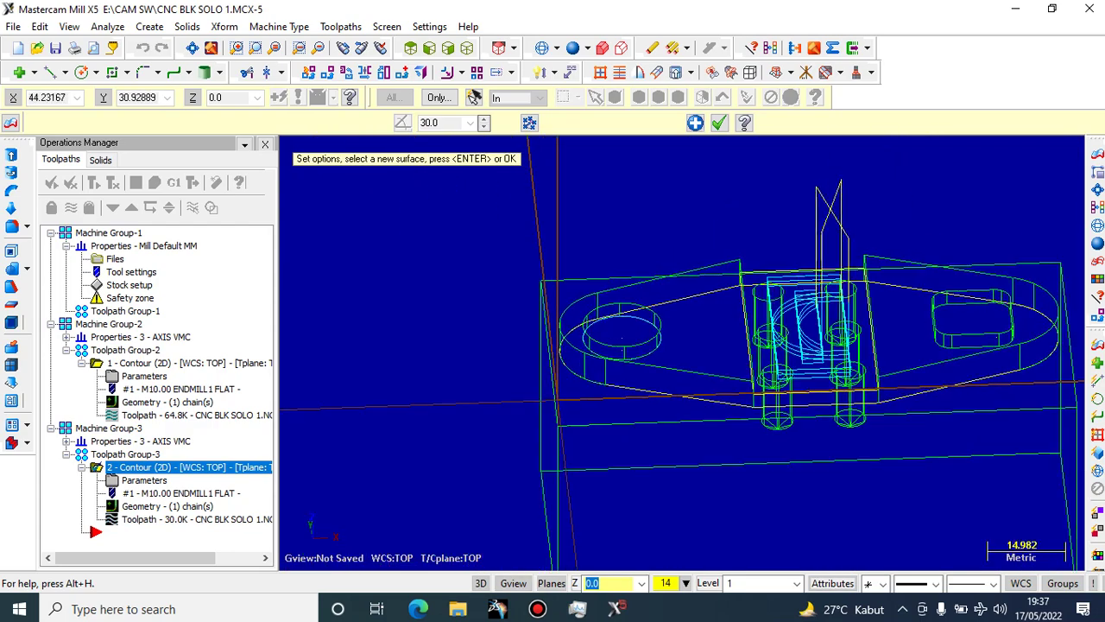
scroll(796, 290, down, 3)
scroll(1012, 298, up, 6)
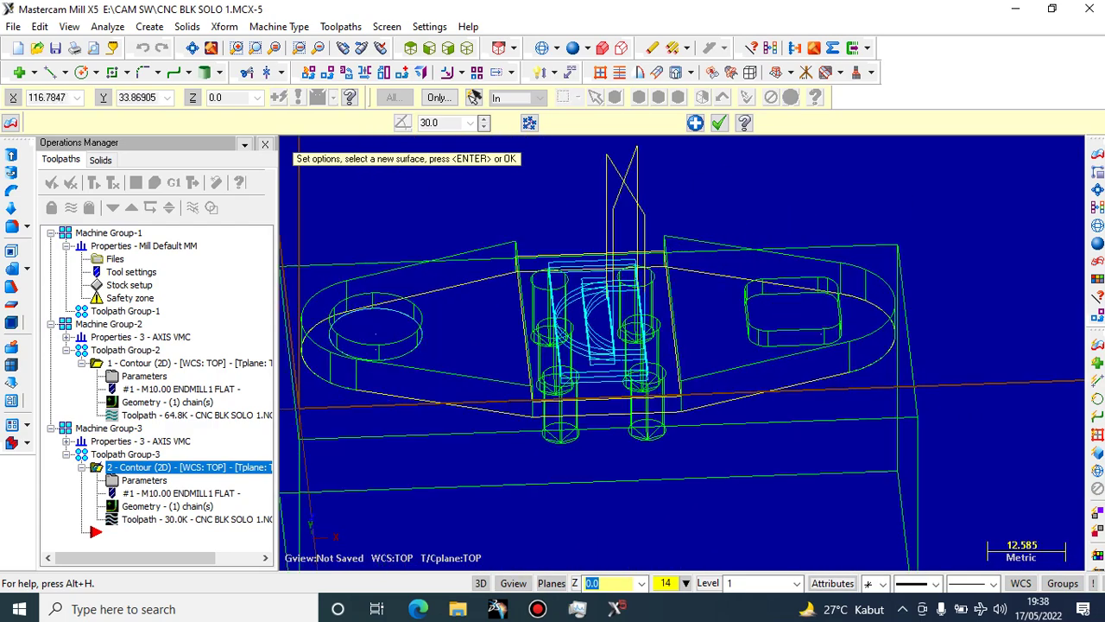
scroll(906, 285, up, 4)
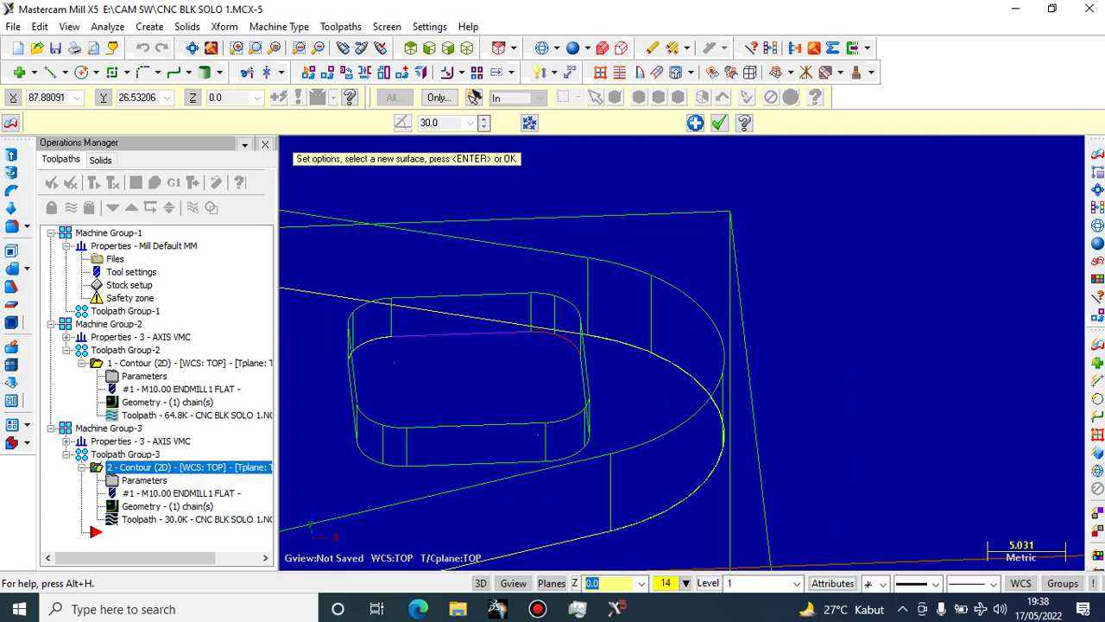
scroll(535, 405, down, 1)
middle_drag(528, 417, 556, 371)
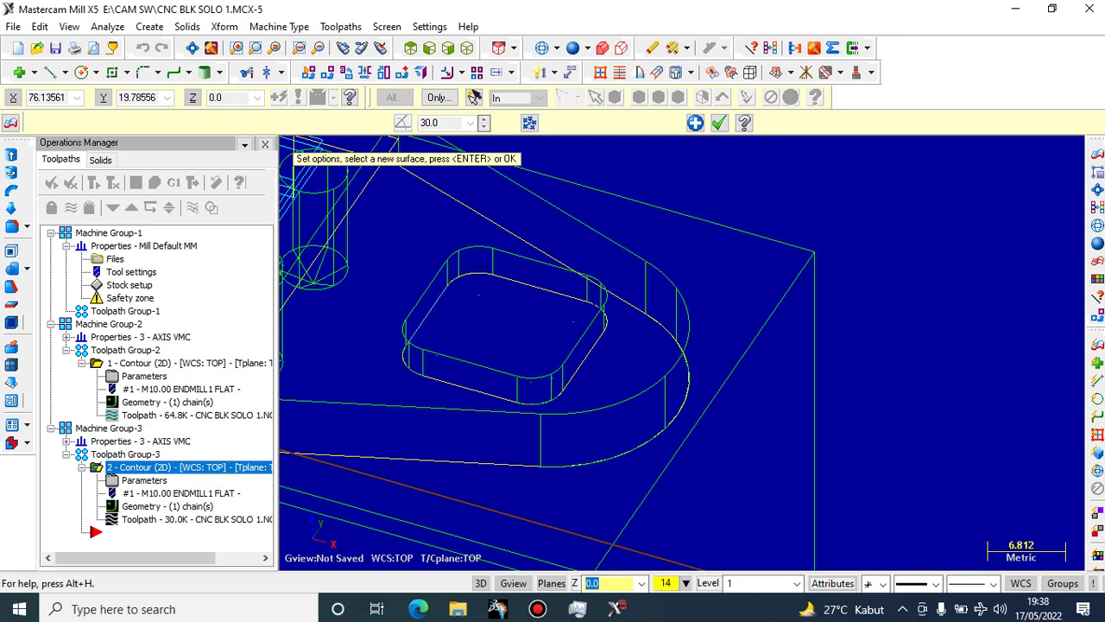
key(Return)
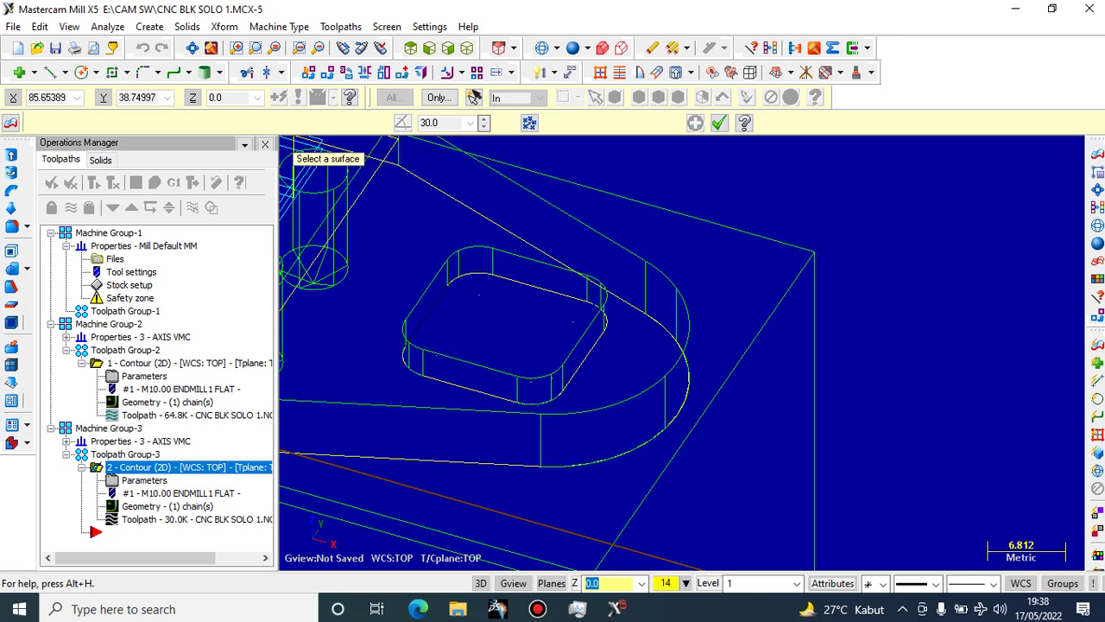
Collapse Machine Group-2, Machine Group-1 and Machine Group-3 in the Operations Manager tree
scroll(530, 246, down, 6)
scroll(348, 187, down, 3)
scroll(287, 172, up, 6)
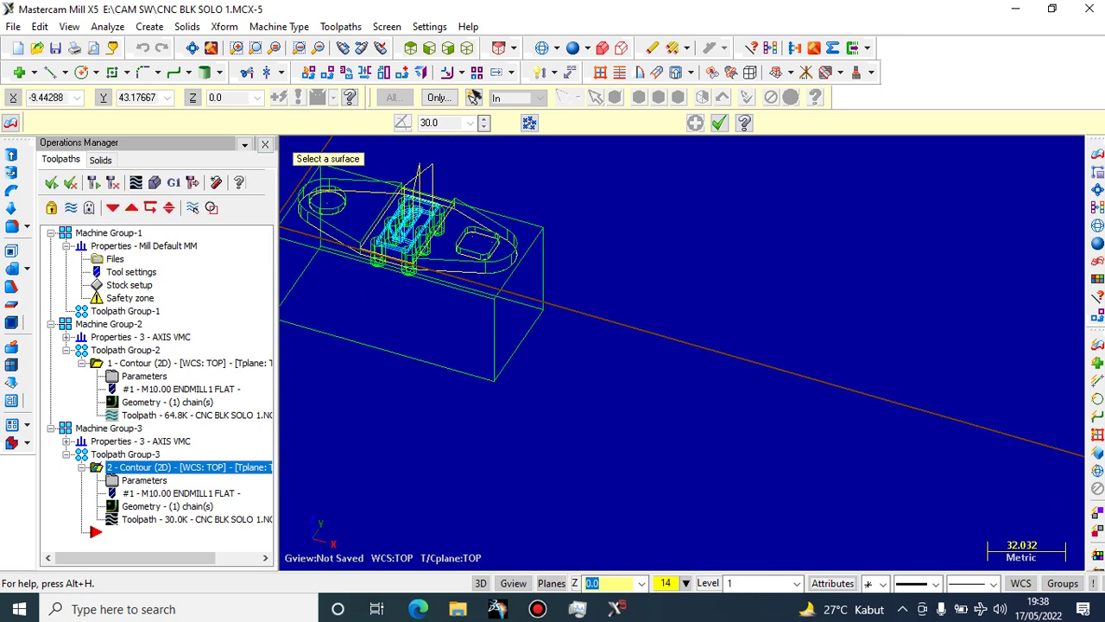
scroll(294, 173, up, 1)
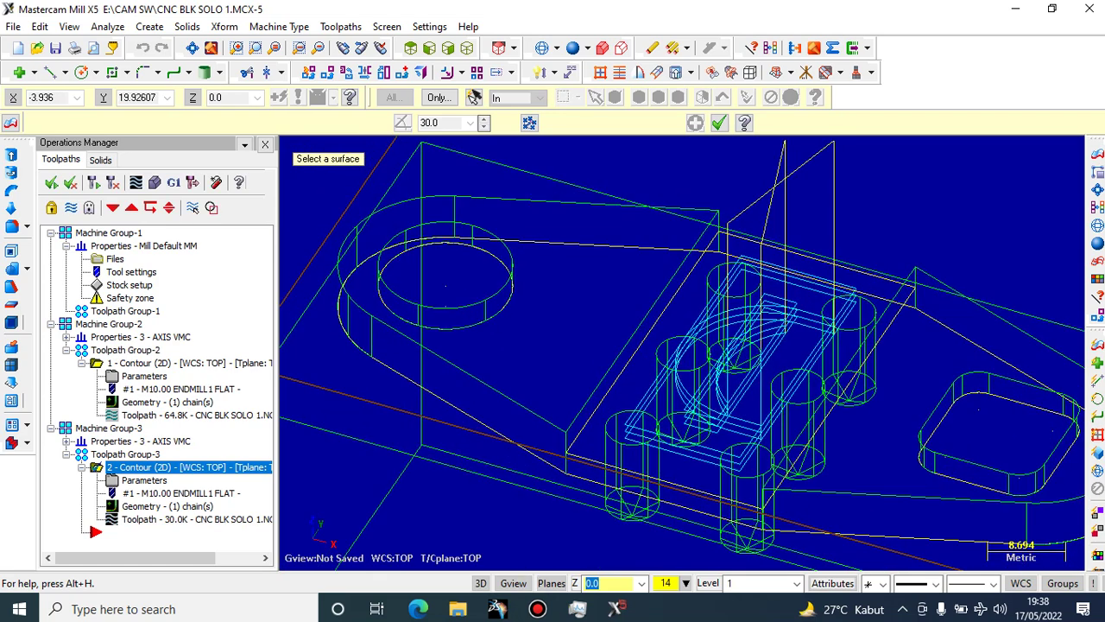
click(51, 324)
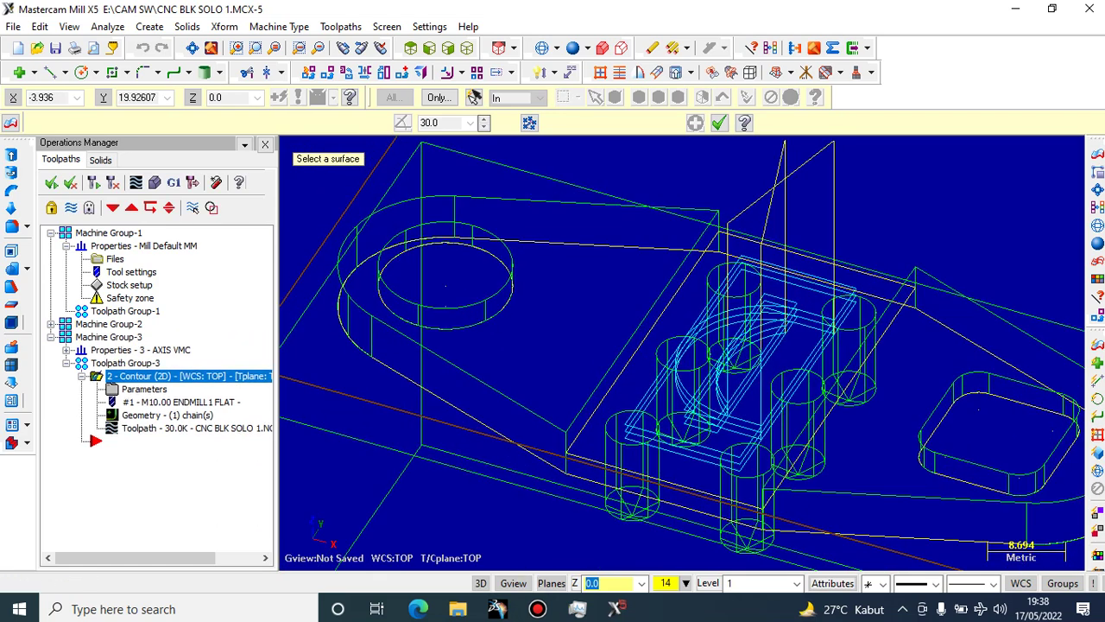
click(51, 233)
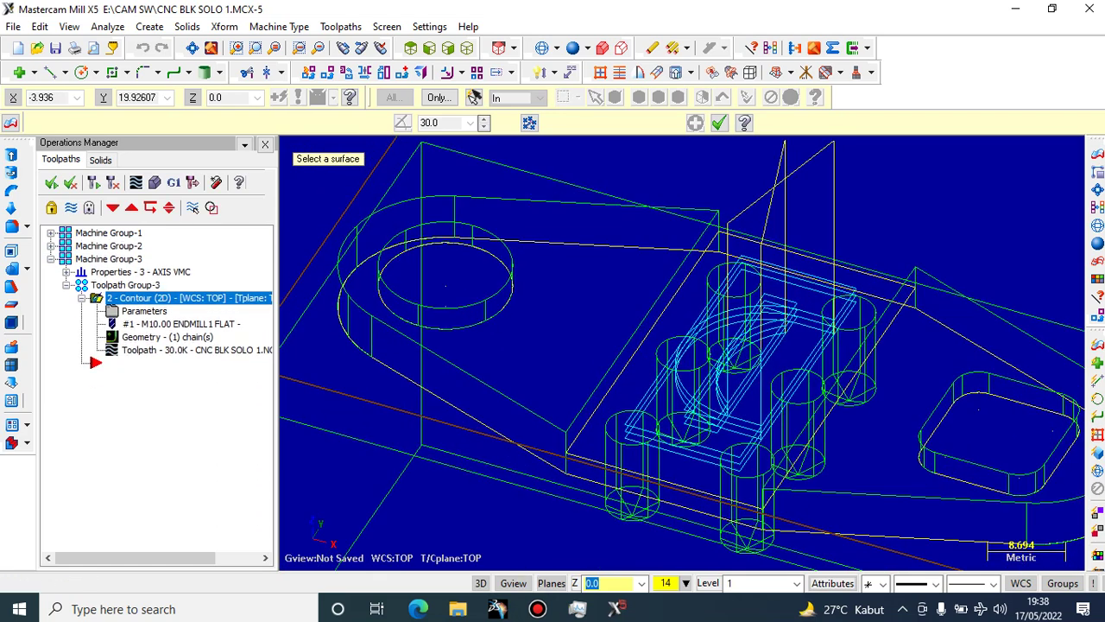
click(50, 258)
click(350, 27)
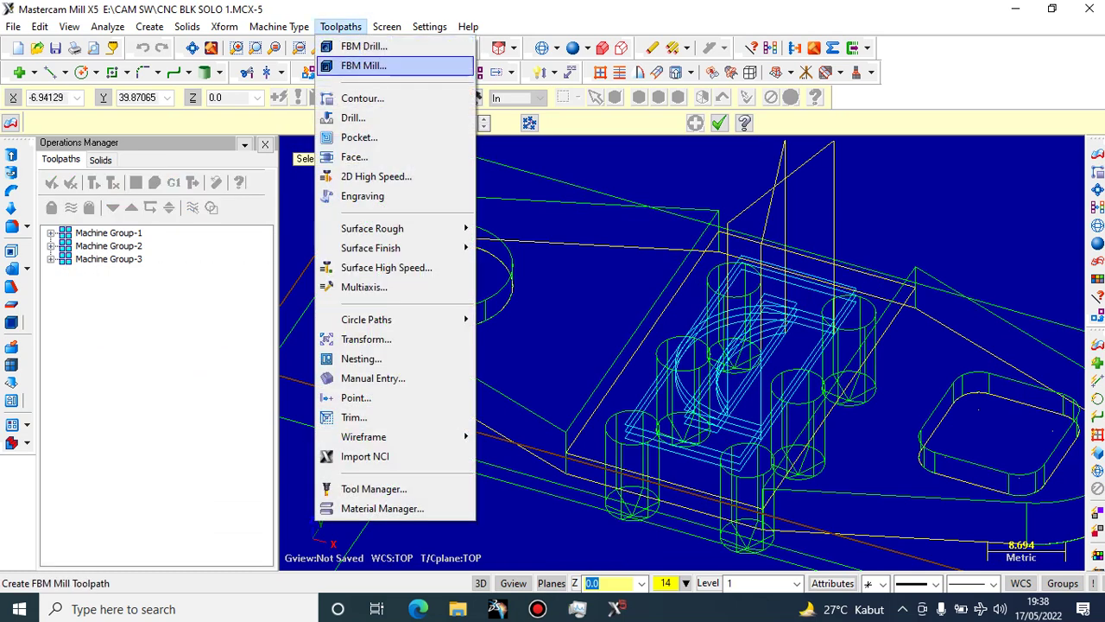
key(Down)
key(Down)
key(Down)
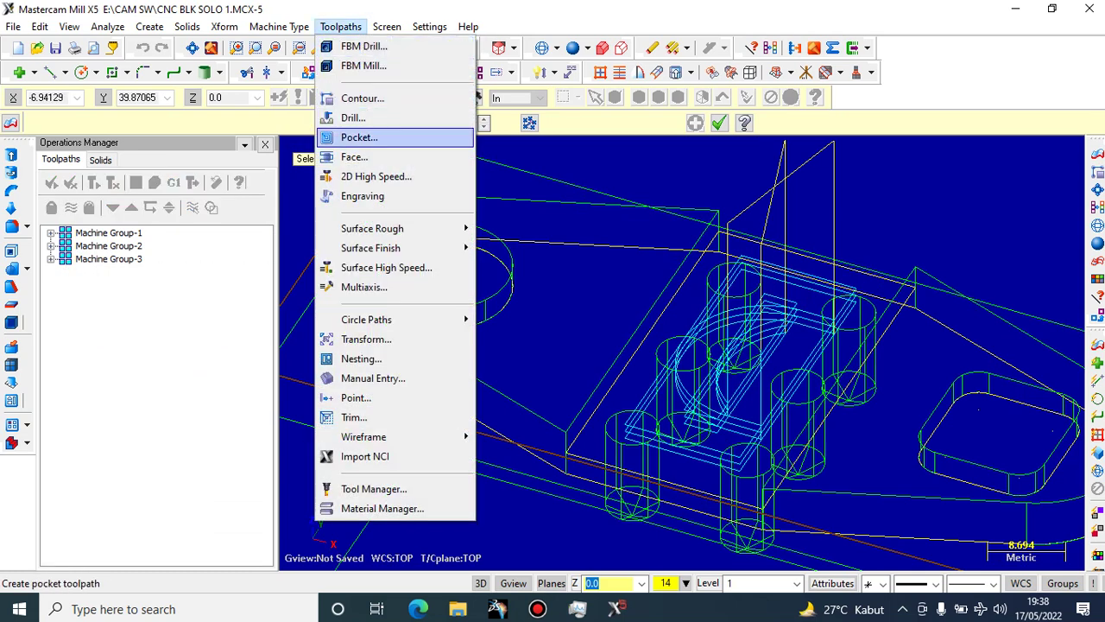
key(Return)
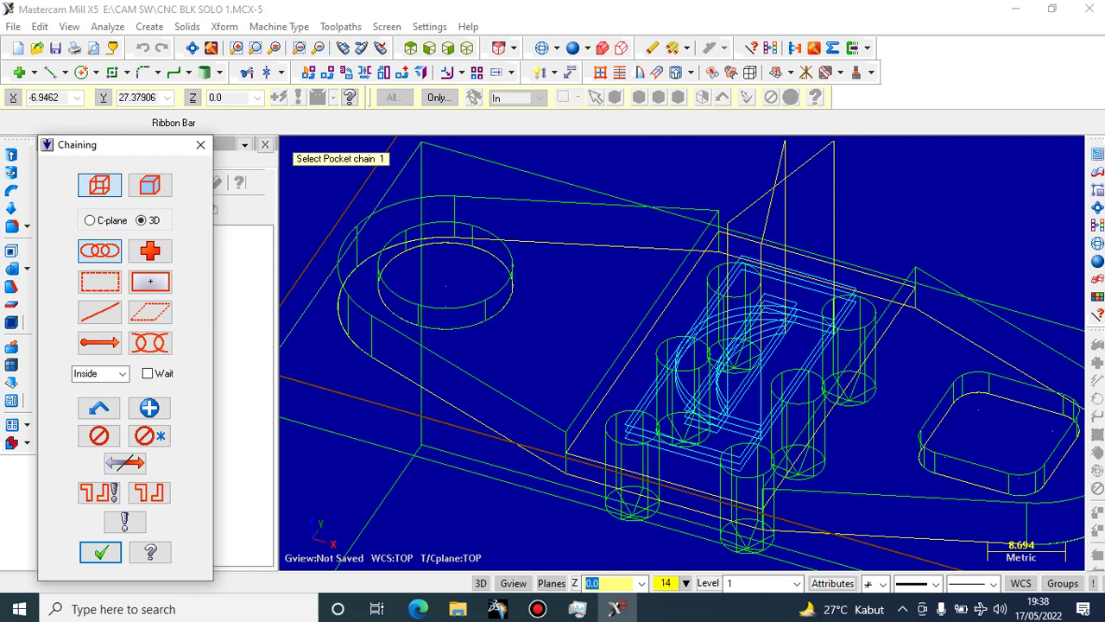
scroll(436, 260, down, 3)
scroll(436, 261, up, 2)
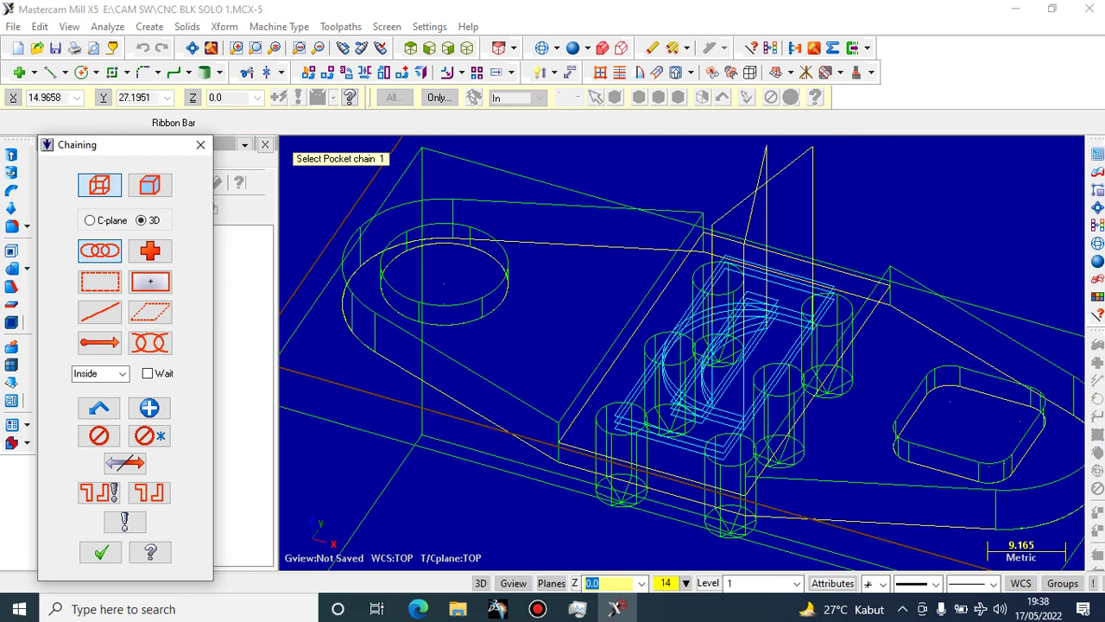
click(498, 253)
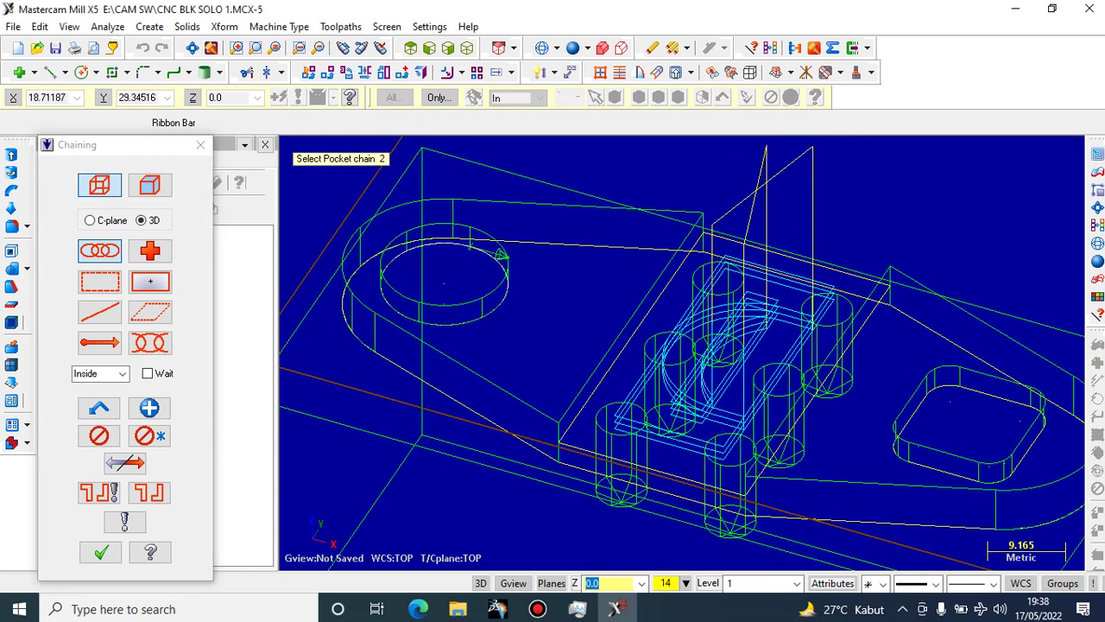
scroll(433, 243, up, 4)
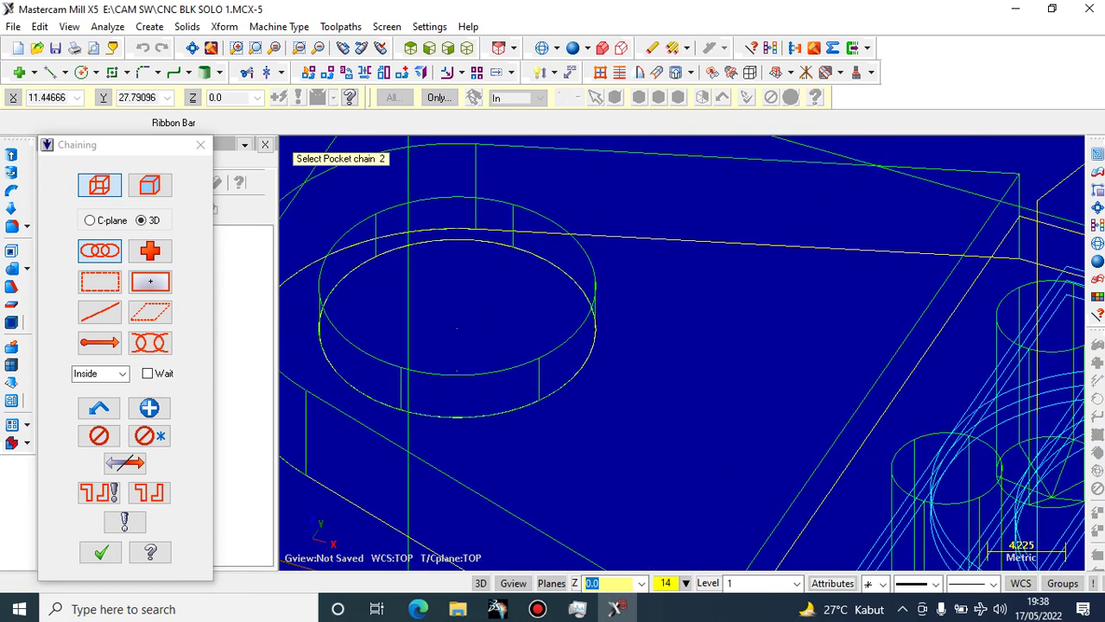
scroll(438, 257, up, 1)
click(501, 239)
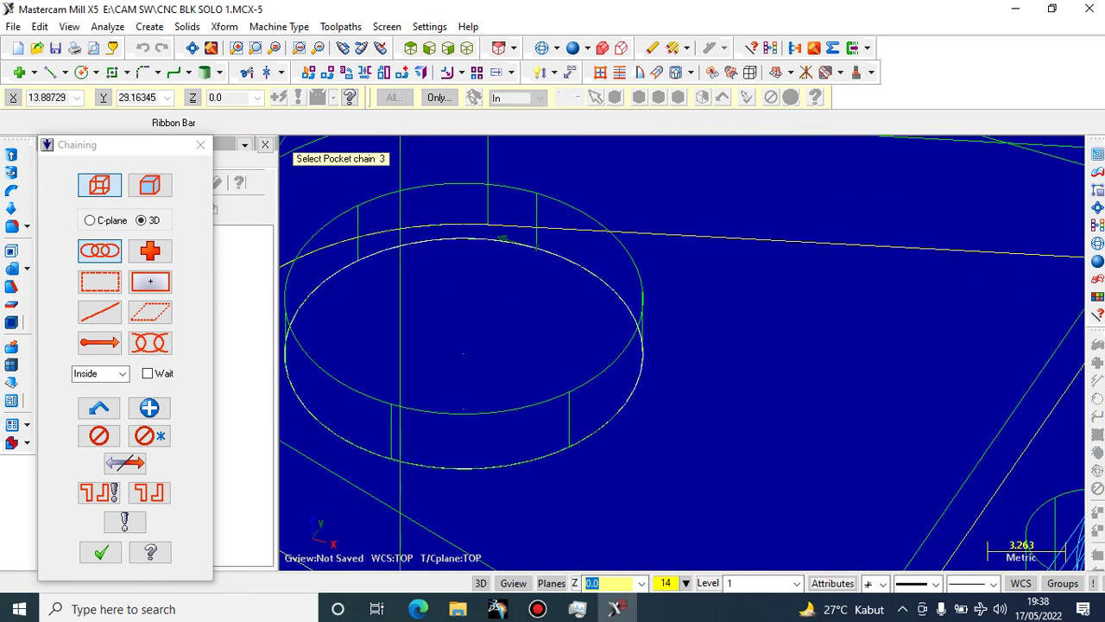
scroll(607, 279, down, 3)
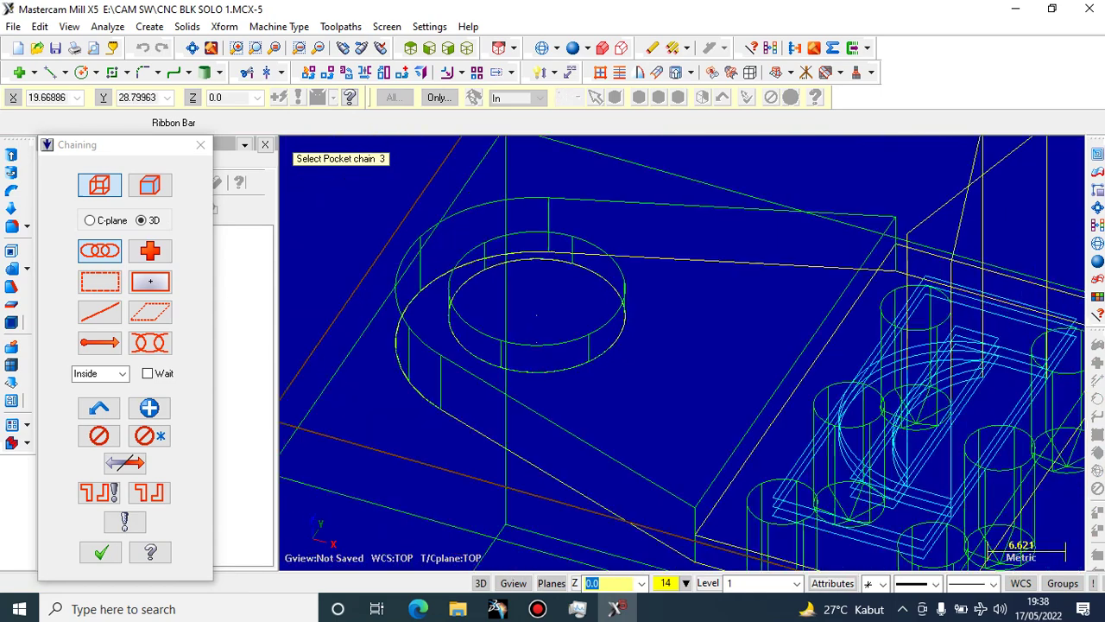
scroll(619, 279, down, 5)
scroll(868, 331, up, 3)
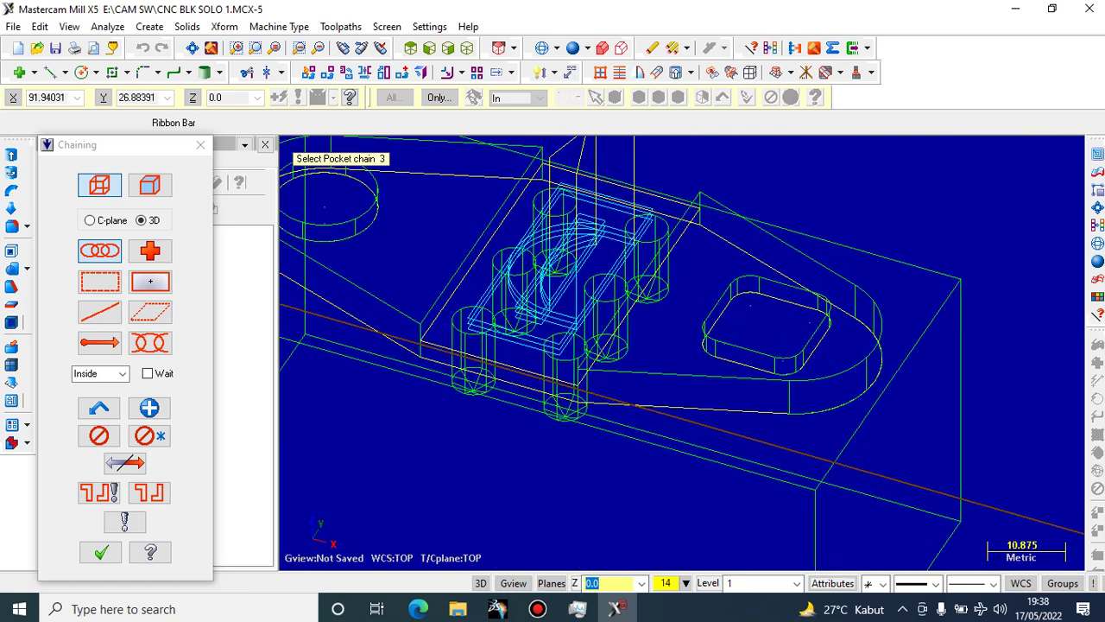
scroll(799, 309, up, 2)
click(764, 288)
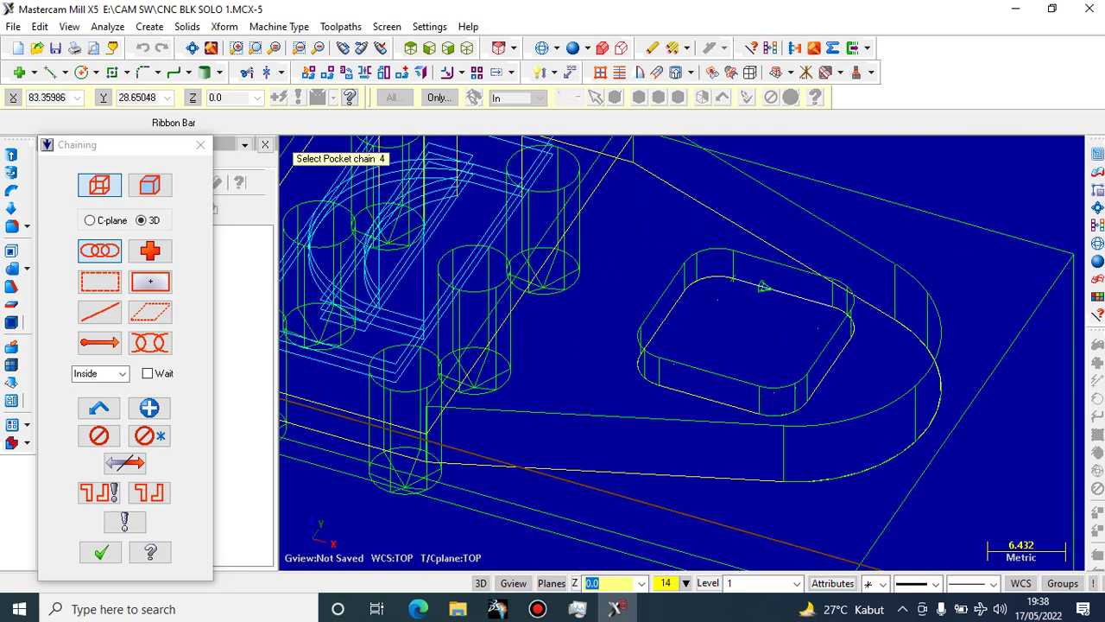
click(856, 313)
click(820, 481)
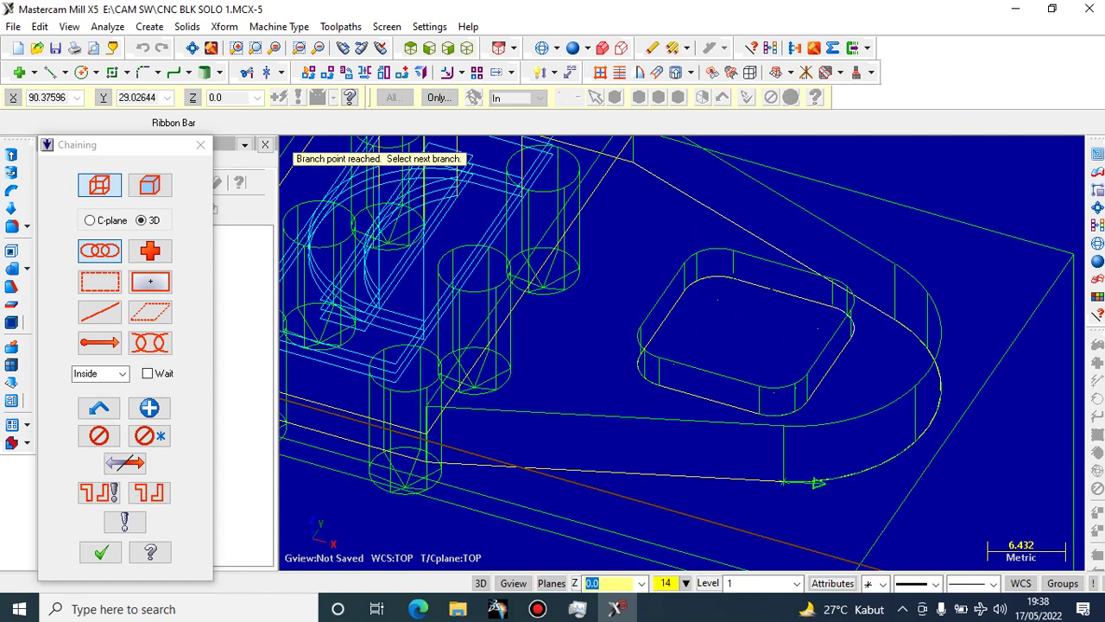
middle_drag(835, 485, 785, 466)
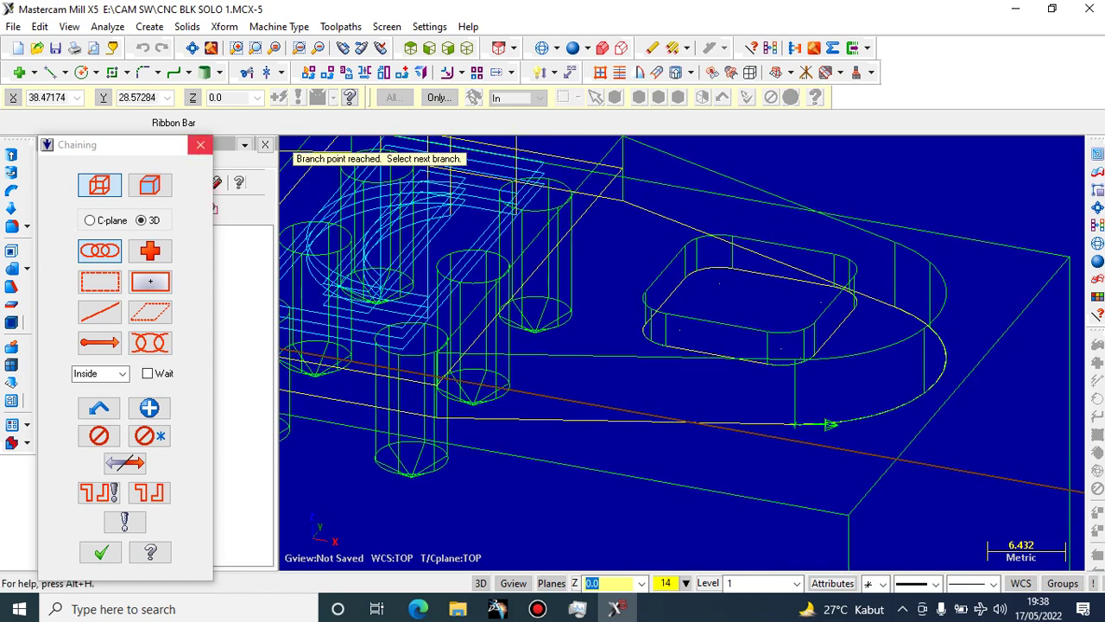
click(201, 145)
Start a new pocket toolpath and chain the bottom edge of the round recess
scroll(497, 254, down, 10)
scroll(301, 203, up, 7)
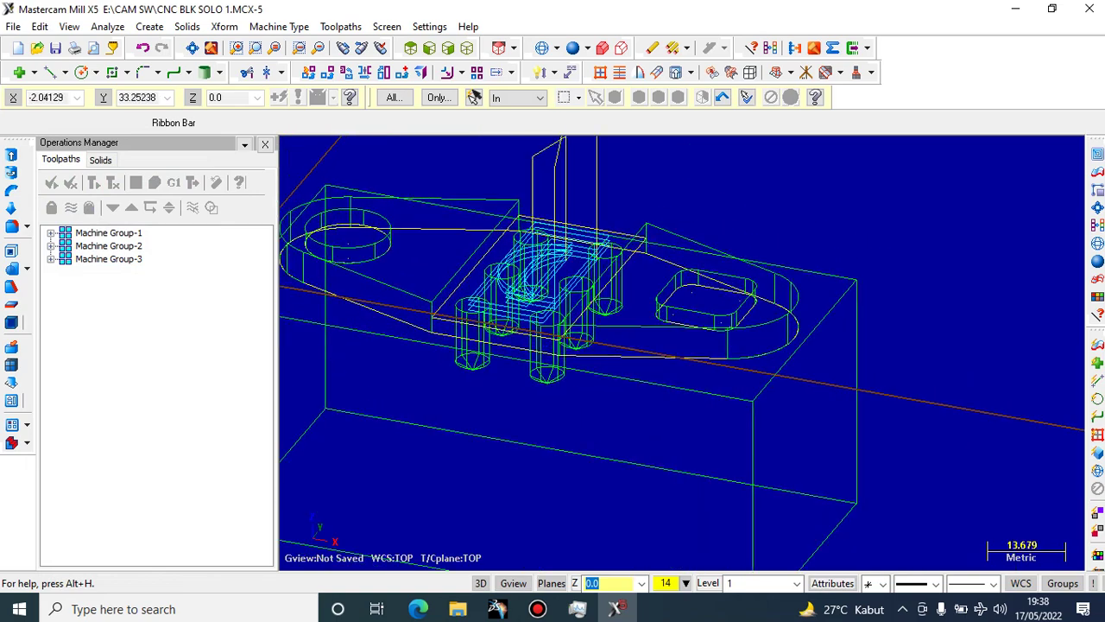
scroll(363, 285, up, 3)
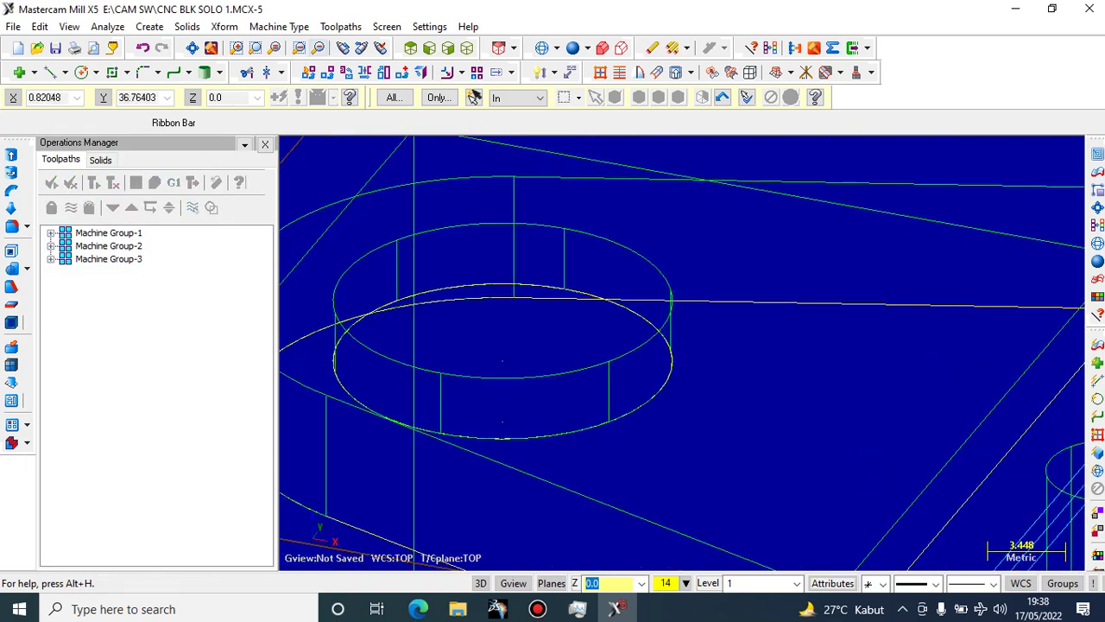
click(341, 26)
click(359, 137)
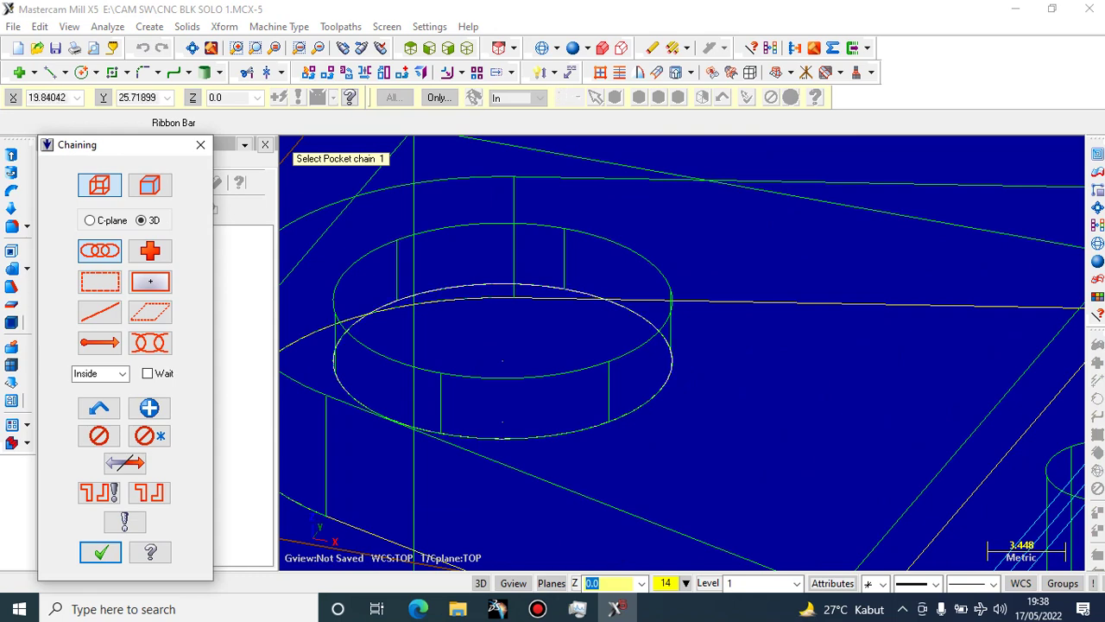
click(592, 297)
scroll(597, 299, down, 1)
middle_drag(598, 299, 626, 349)
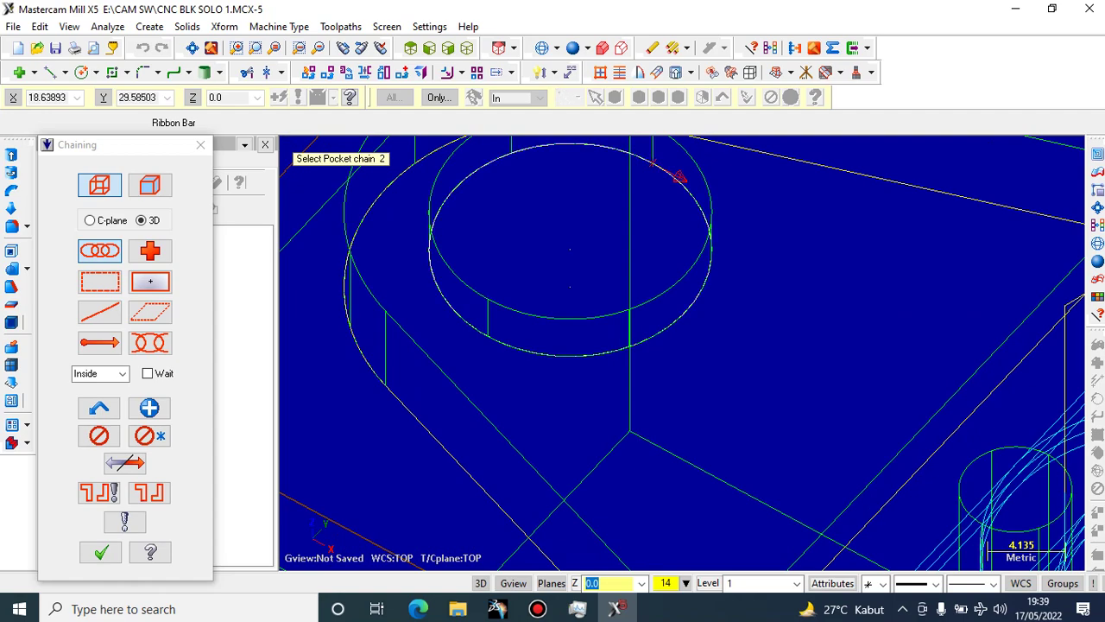
Add the bottom edges of the rounded rectangular pocket to the pocket chains and accept the selection
scroll(784, 282, down, 3)
scroll(818, 279, down, 4)
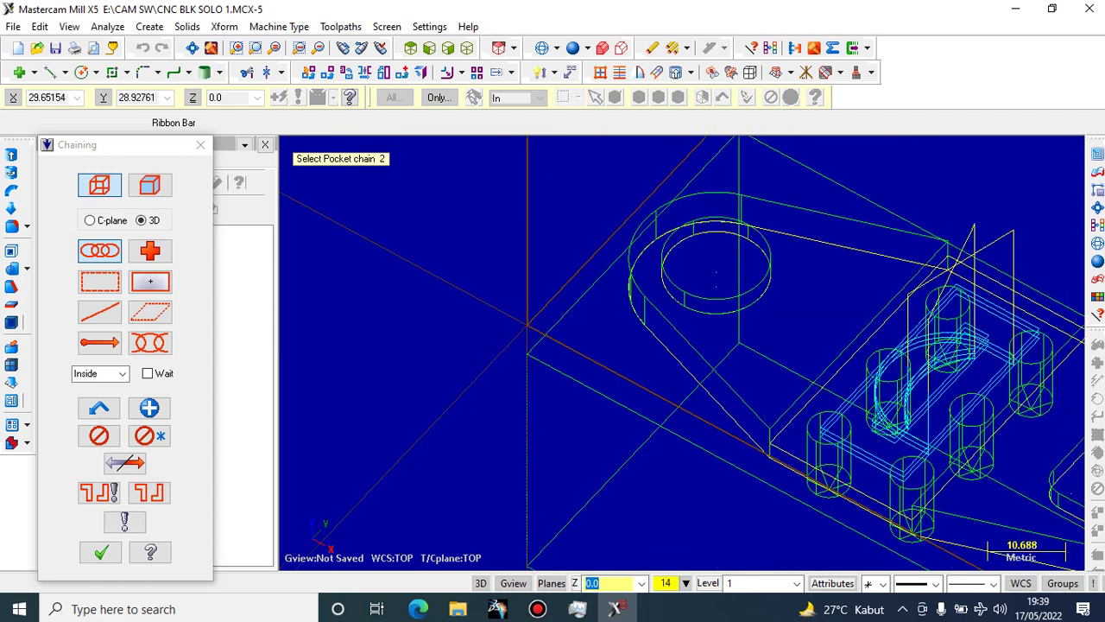
scroll(1036, 419, up, 5)
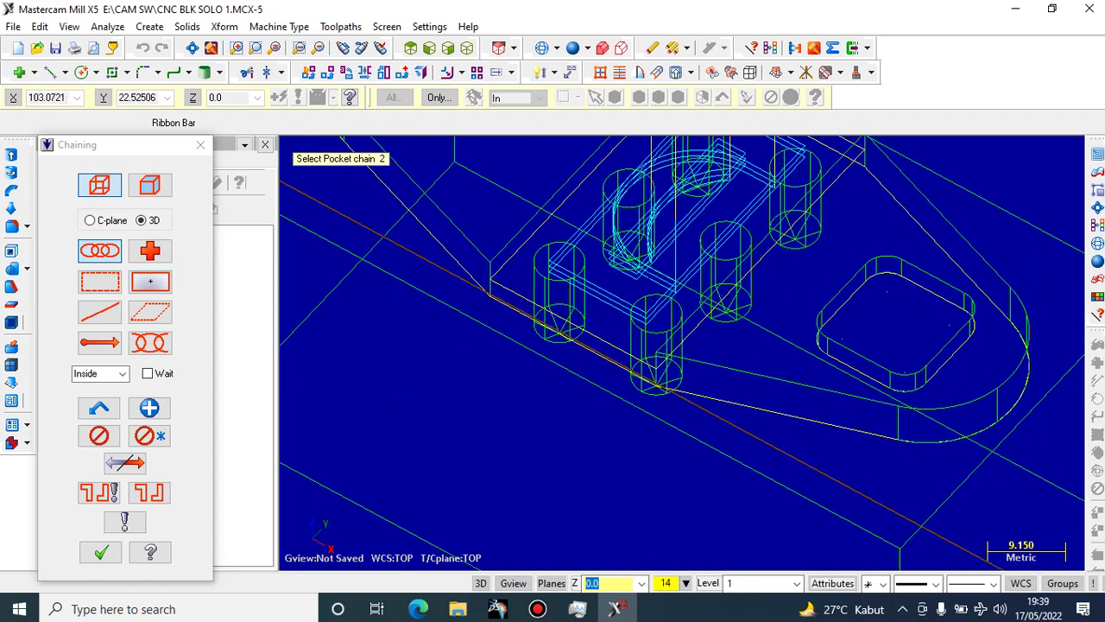
click(661, 271)
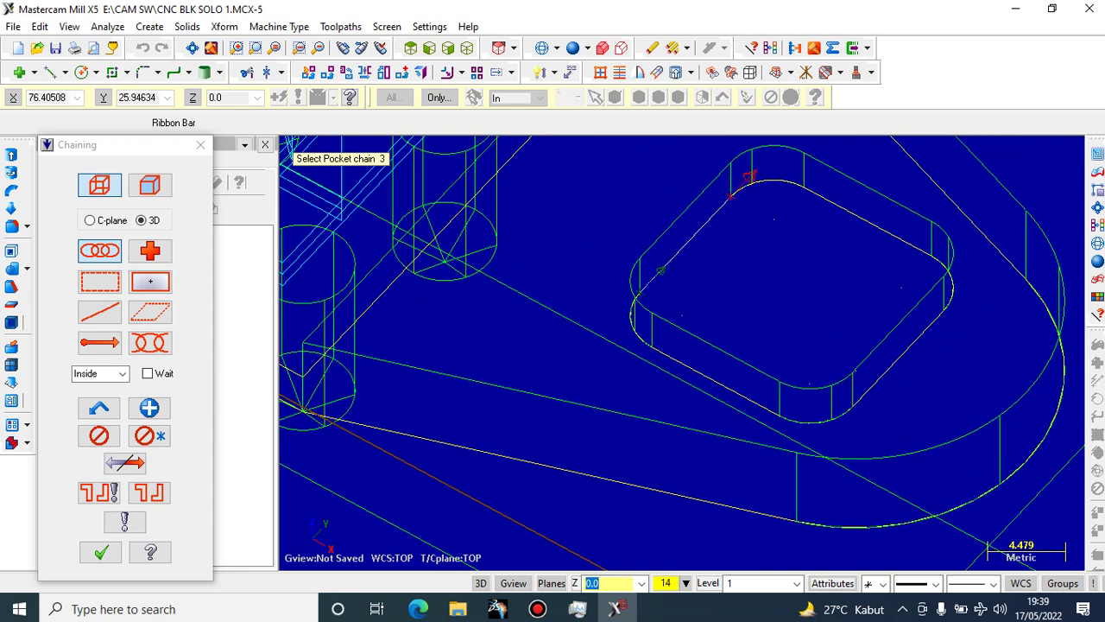
click(748, 177)
scroll(825, 229, down, 2)
scroll(704, 321, down, 3)
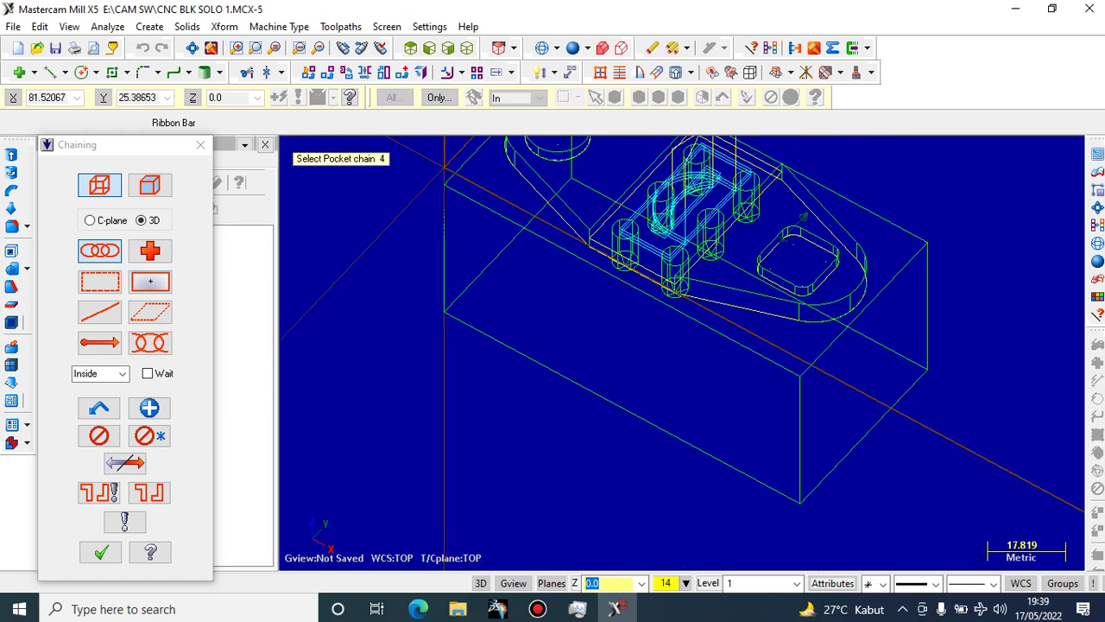
scroll(854, 205, up, 2)
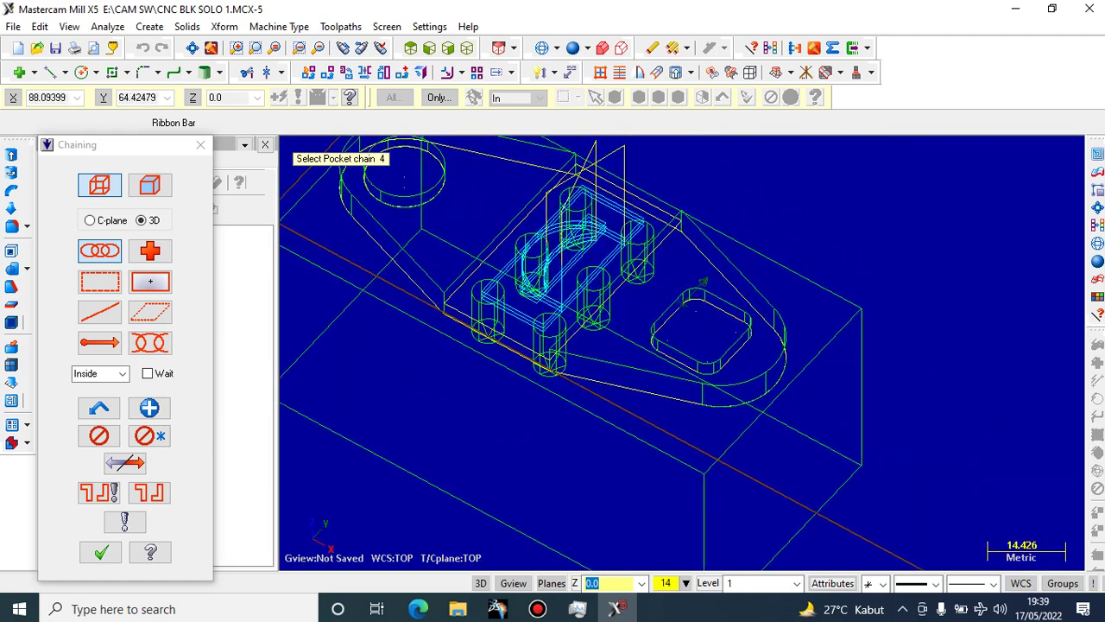
click(100, 552)
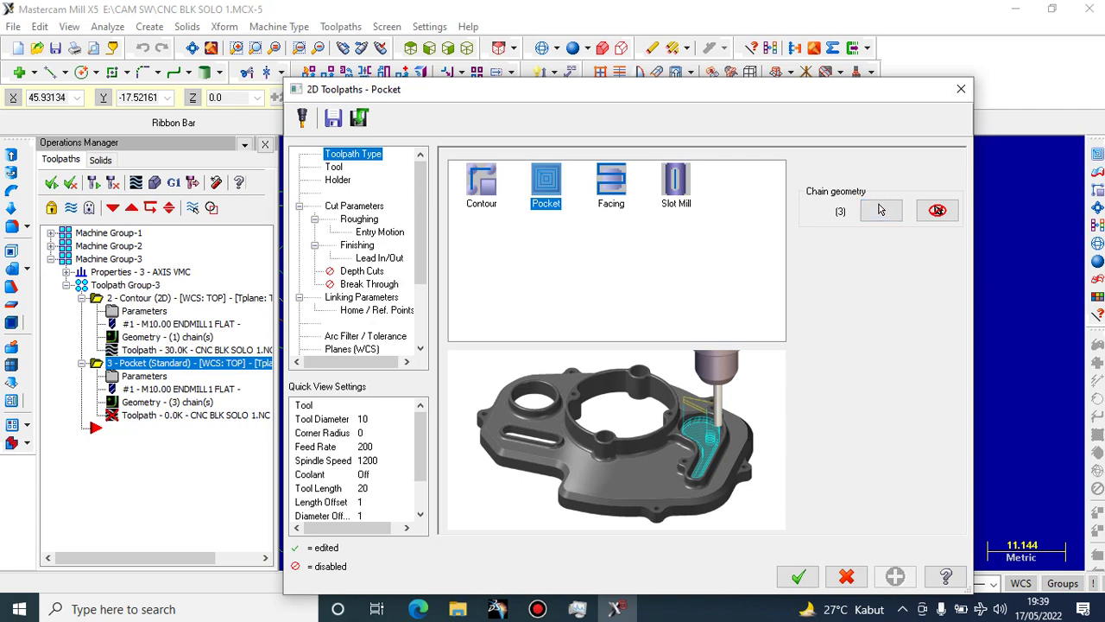
Create a new flat end mill with a 6 mm diameter for the pocket toolpath
key(Down)
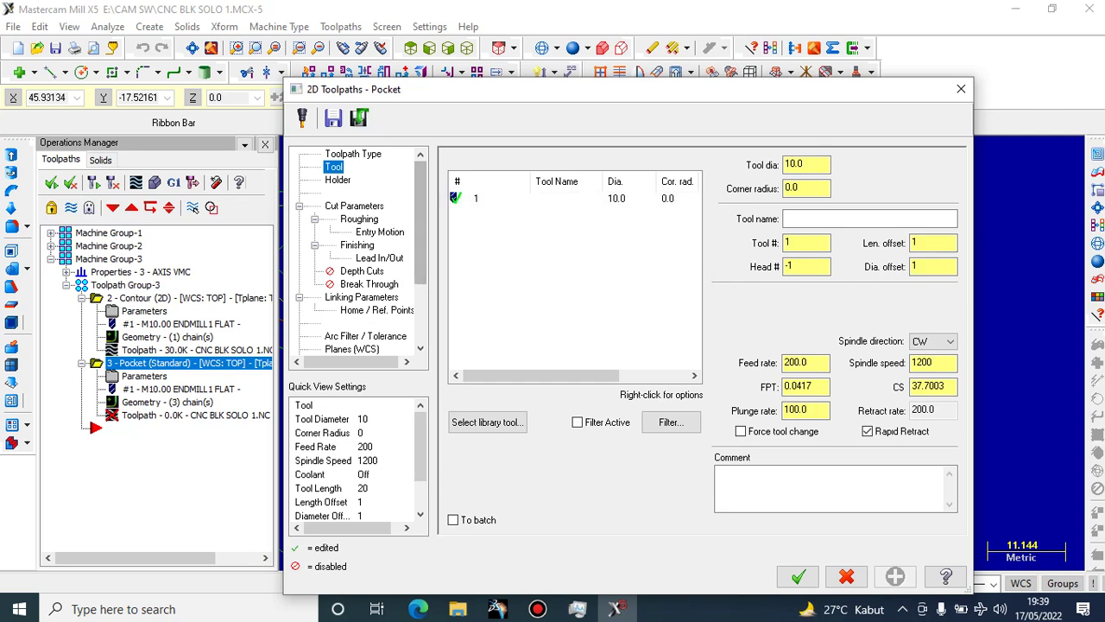
key(Down)
click(334, 166)
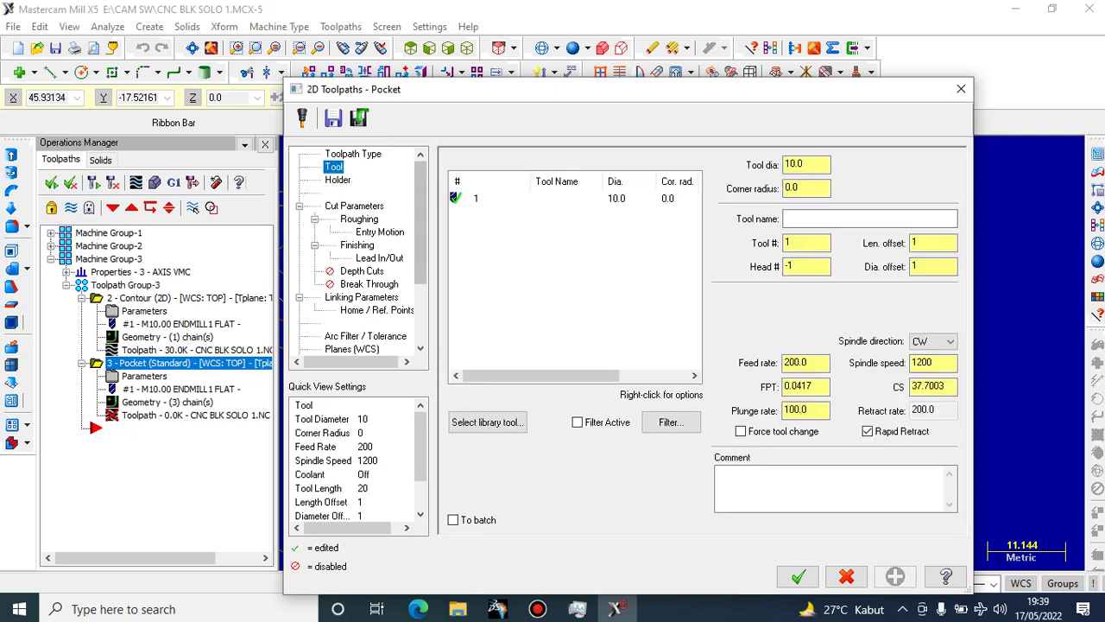
right_click(469, 217)
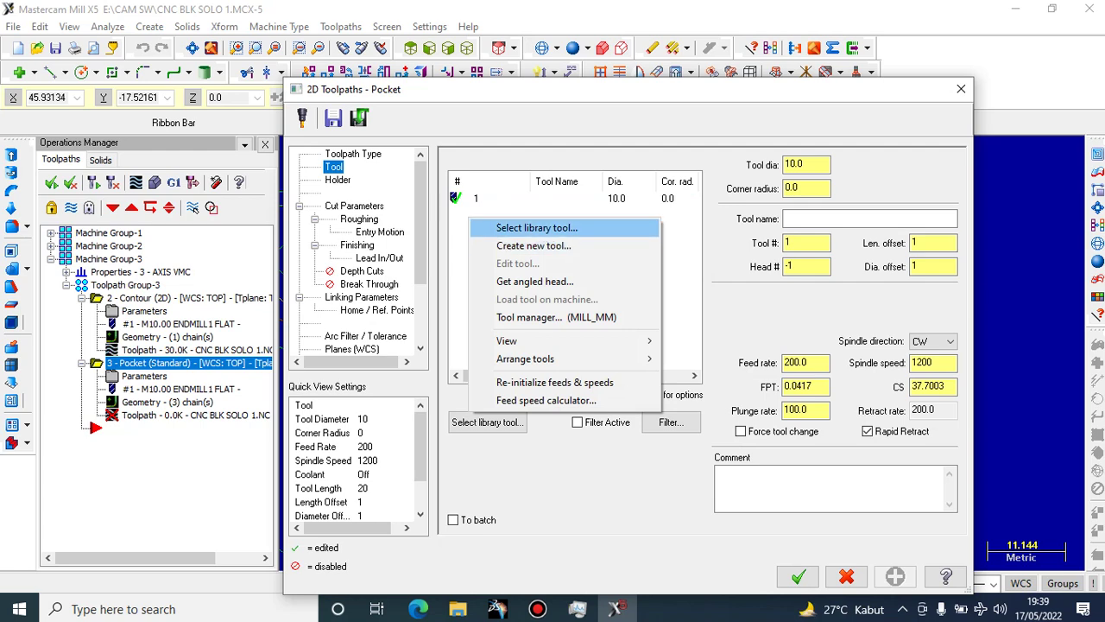
click(534, 246)
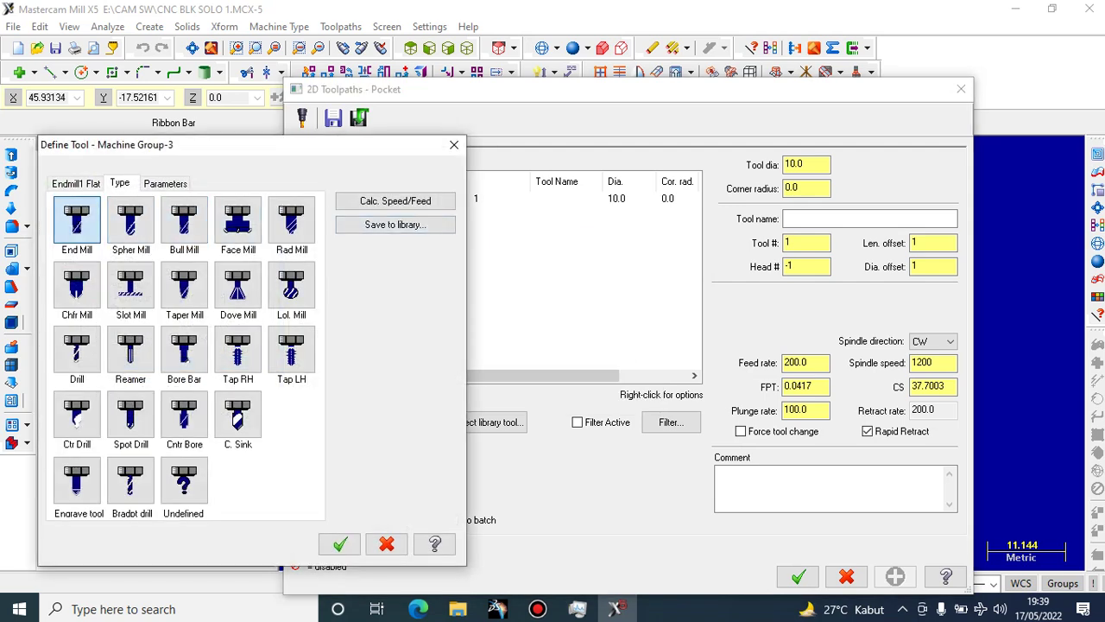
click(77, 221)
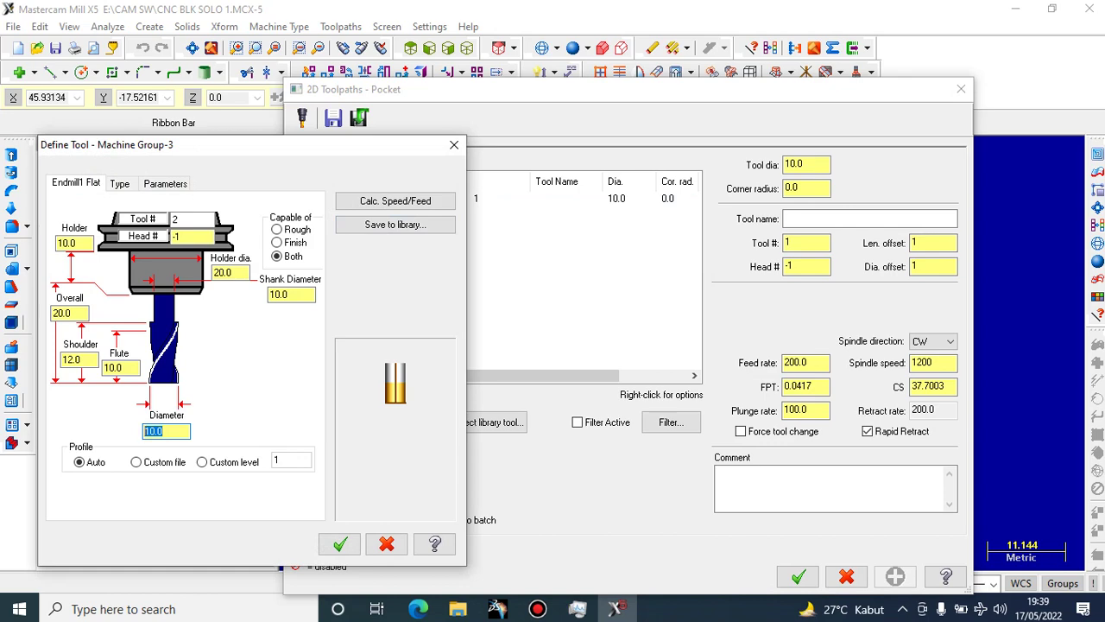
text(6)
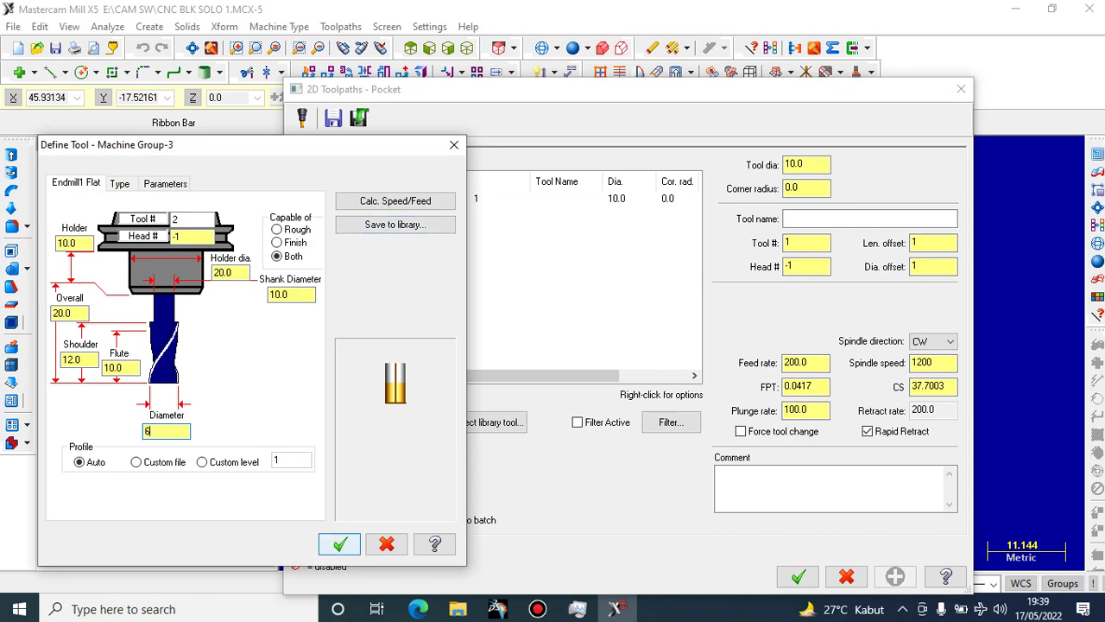
click(339, 543)
click(323, 279)
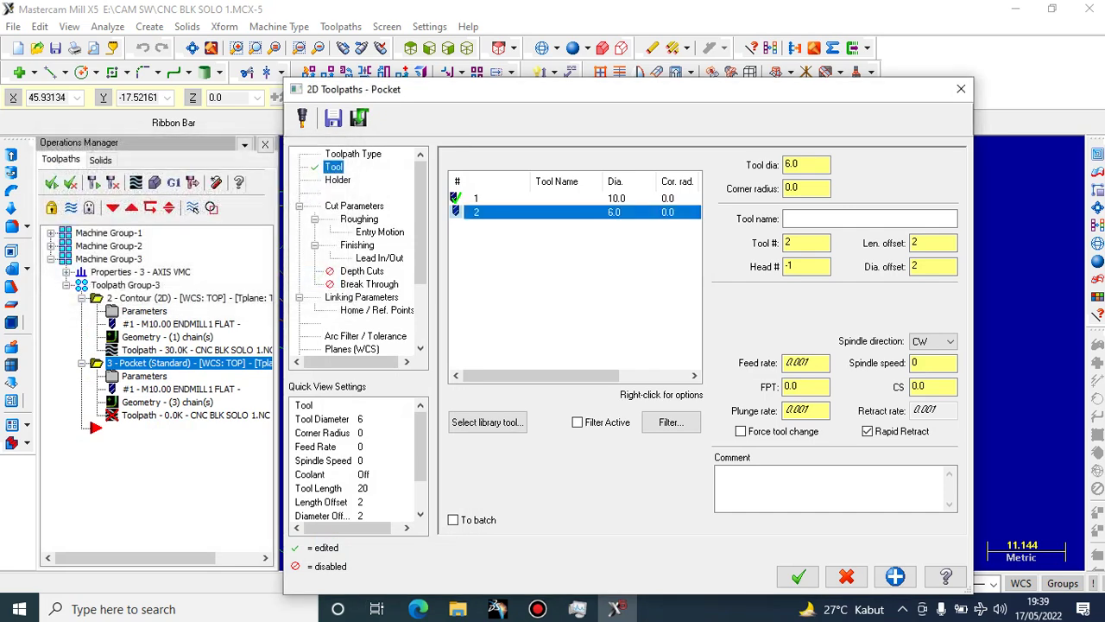
click(323, 279)
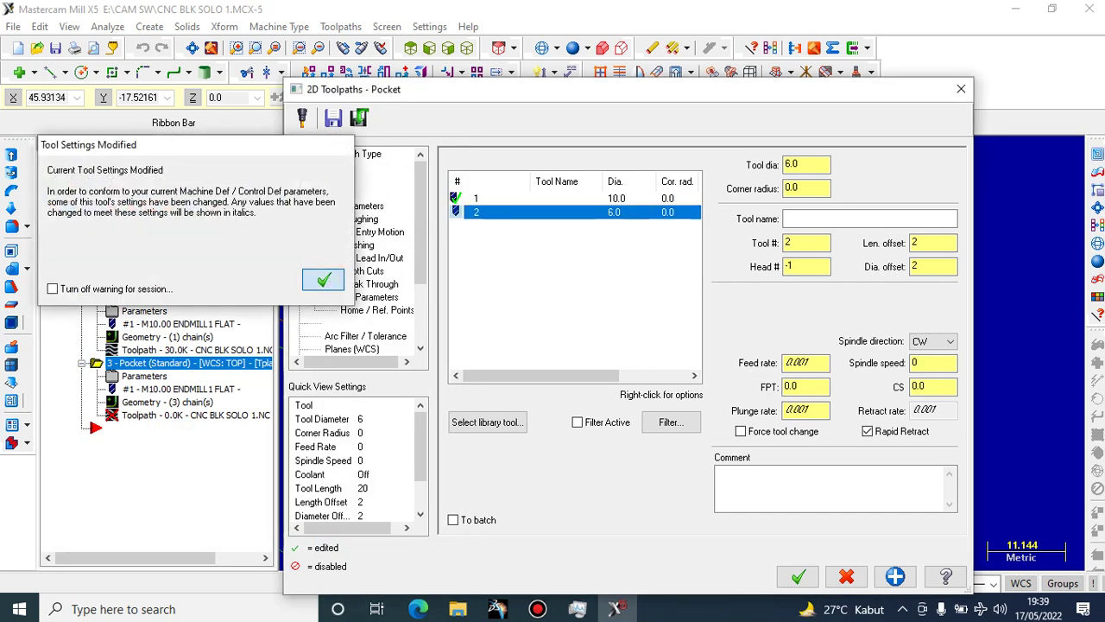
right_click(493, 213)
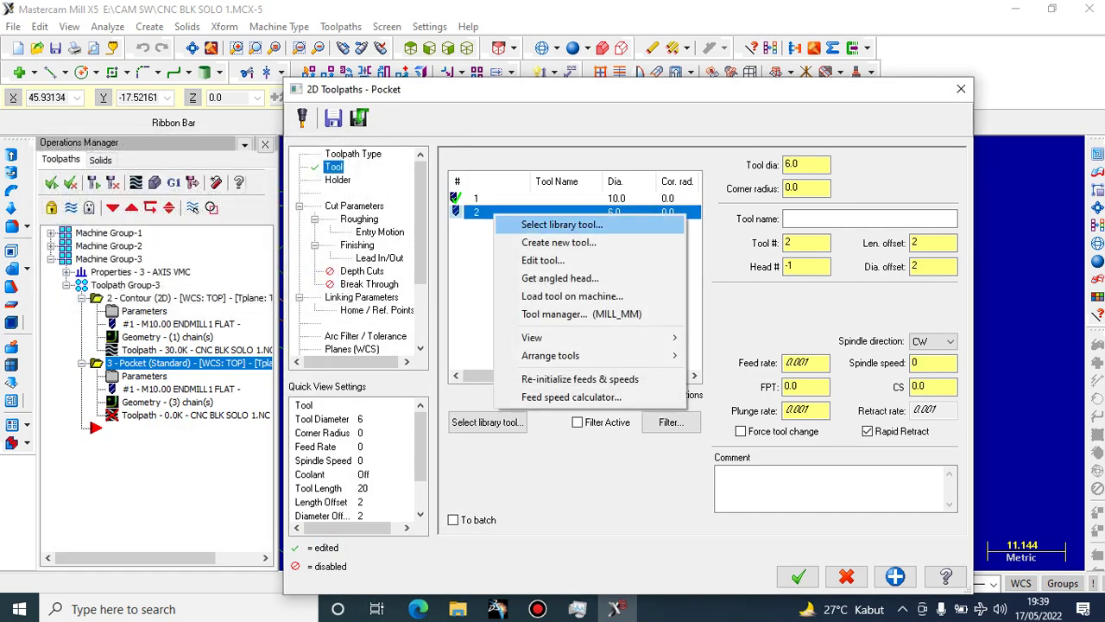
click(562, 224)
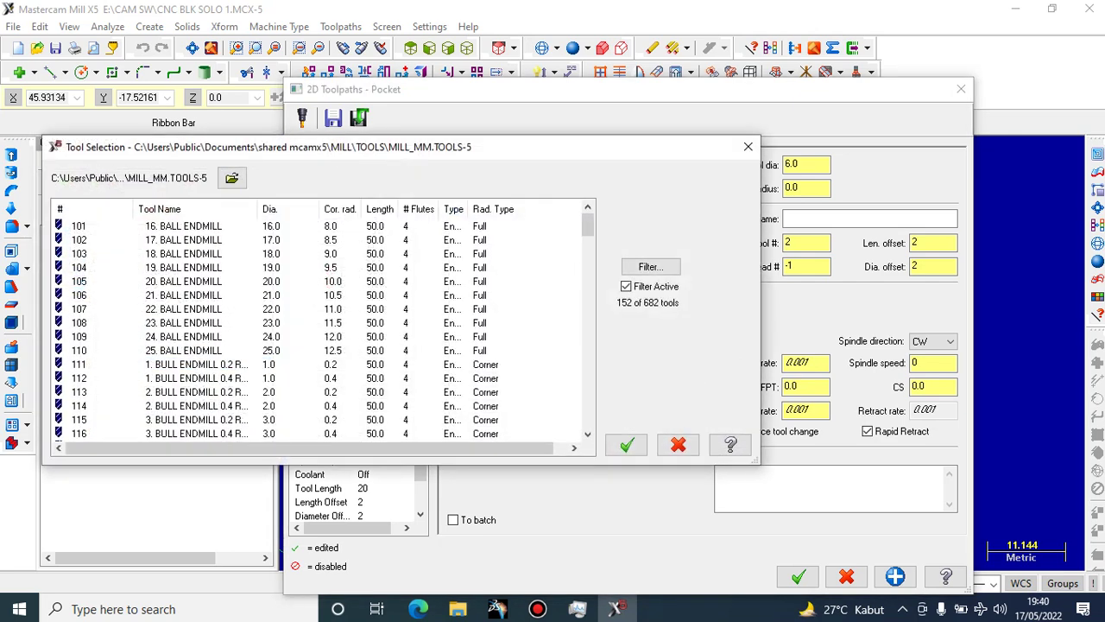
click(748, 147)
Inspect the feed, plunge and spindle parameters in the definition of the 6 mm flat end mill
right_click(502, 212)
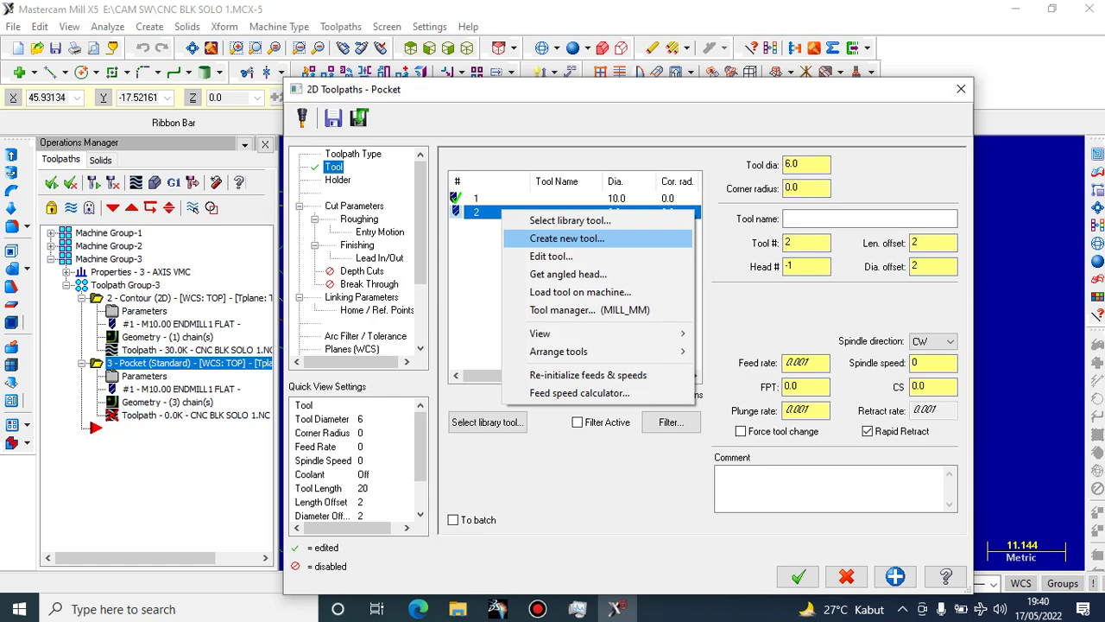
click(550, 257)
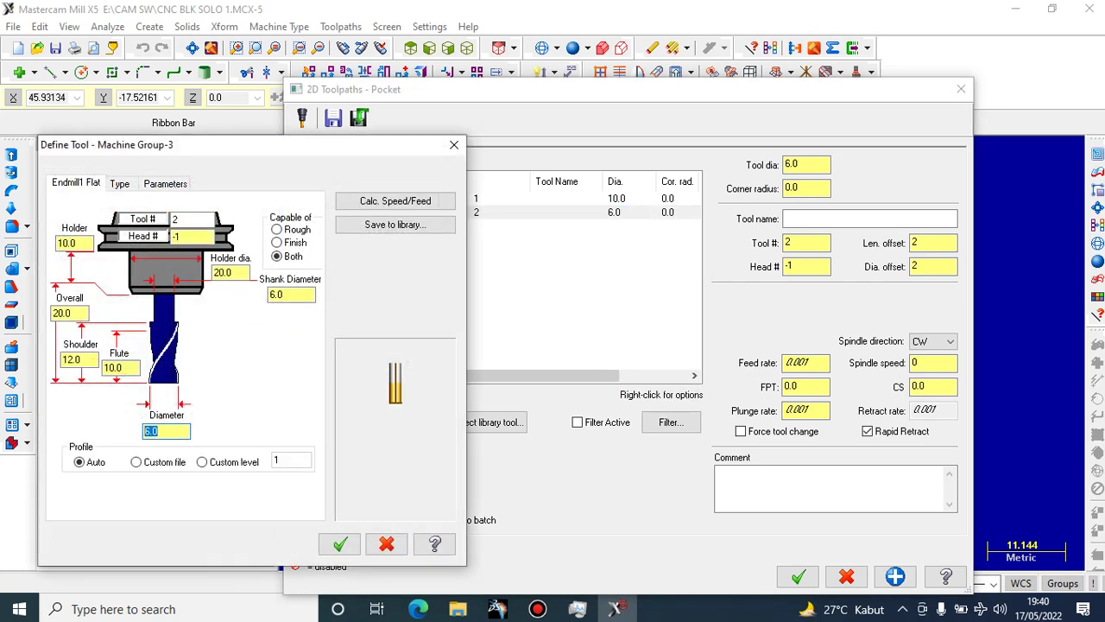
click(173, 183)
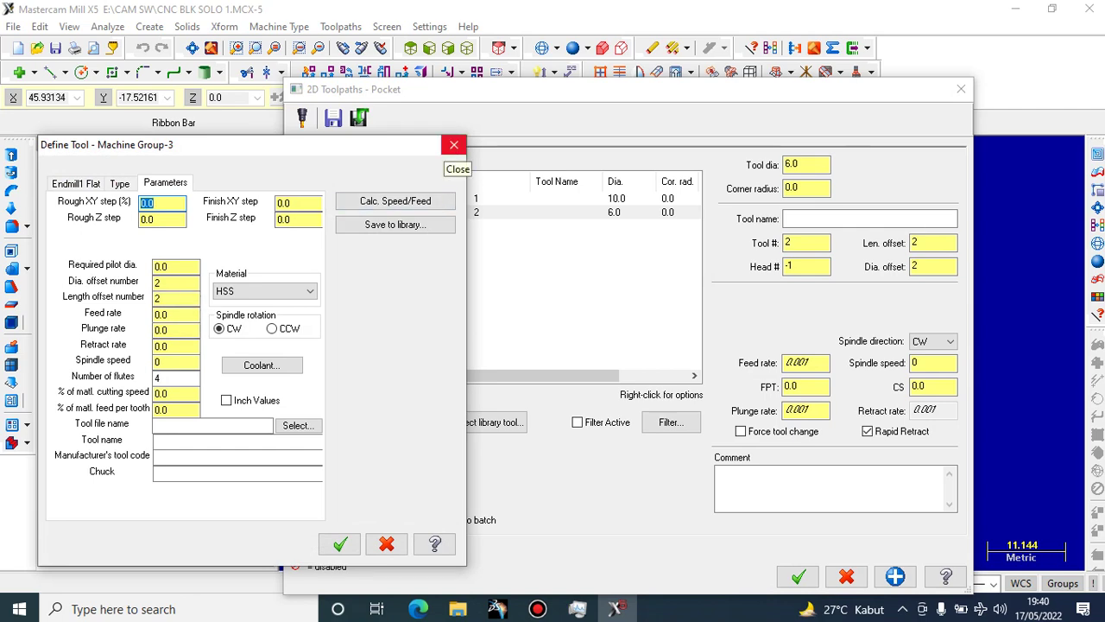
click(454, 146)
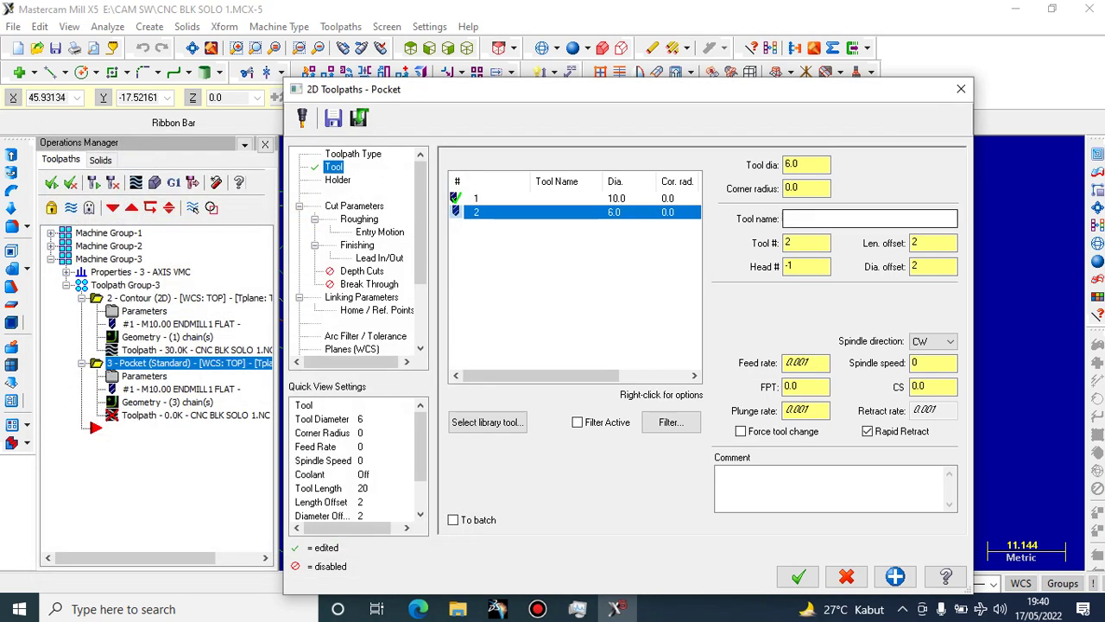
Try to generate the pocket toolpath with the 6 mm end mill and discard the operation
click(798, 575)
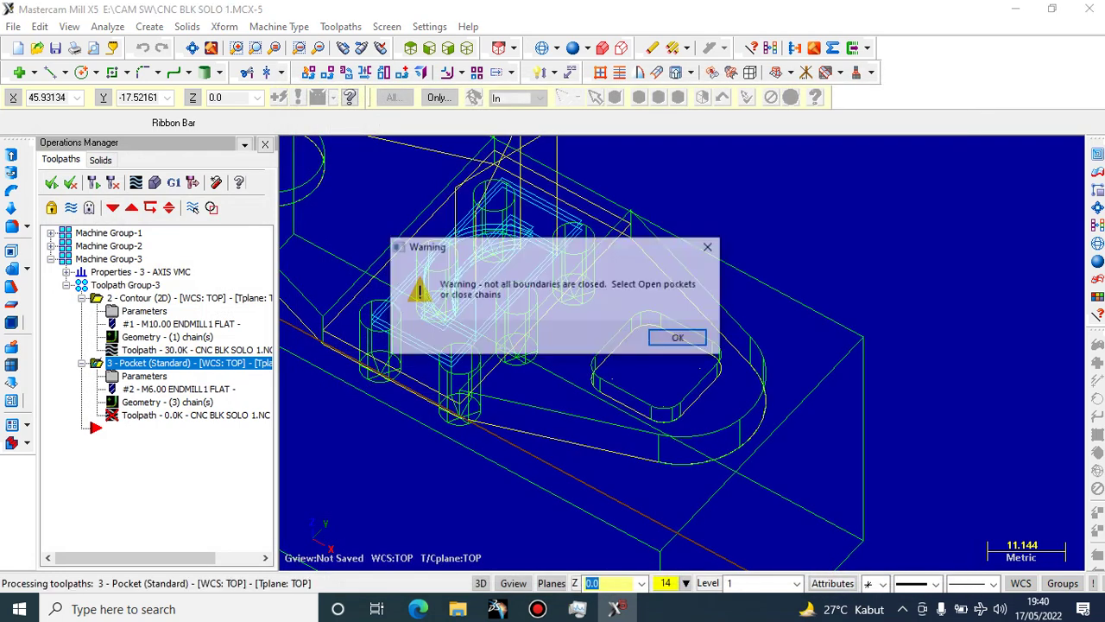
click(680, 337)
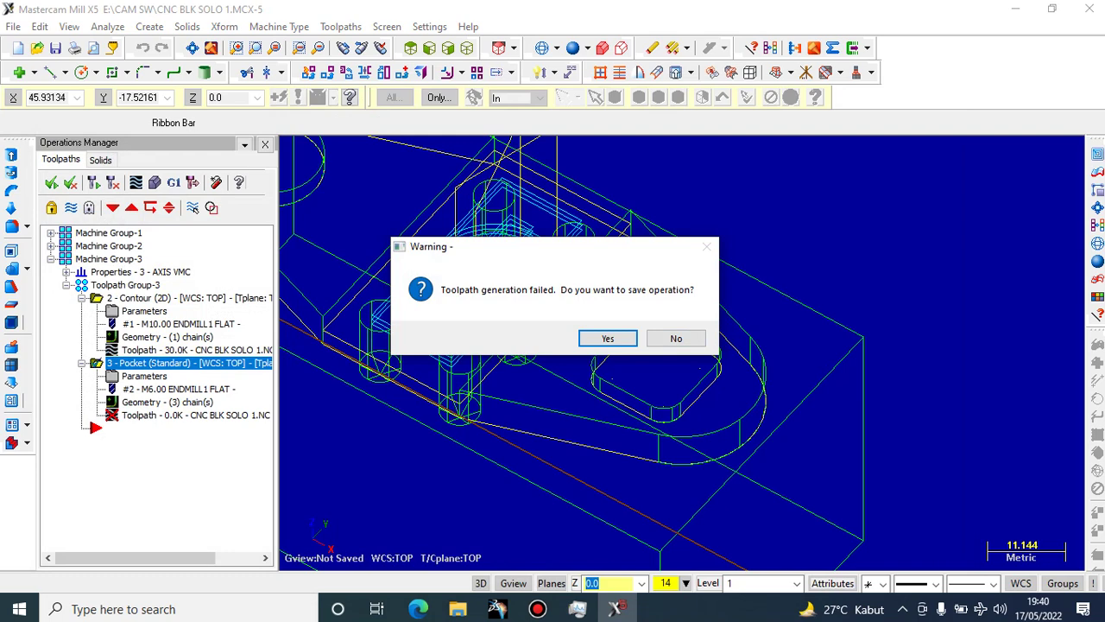
click(676, 338)
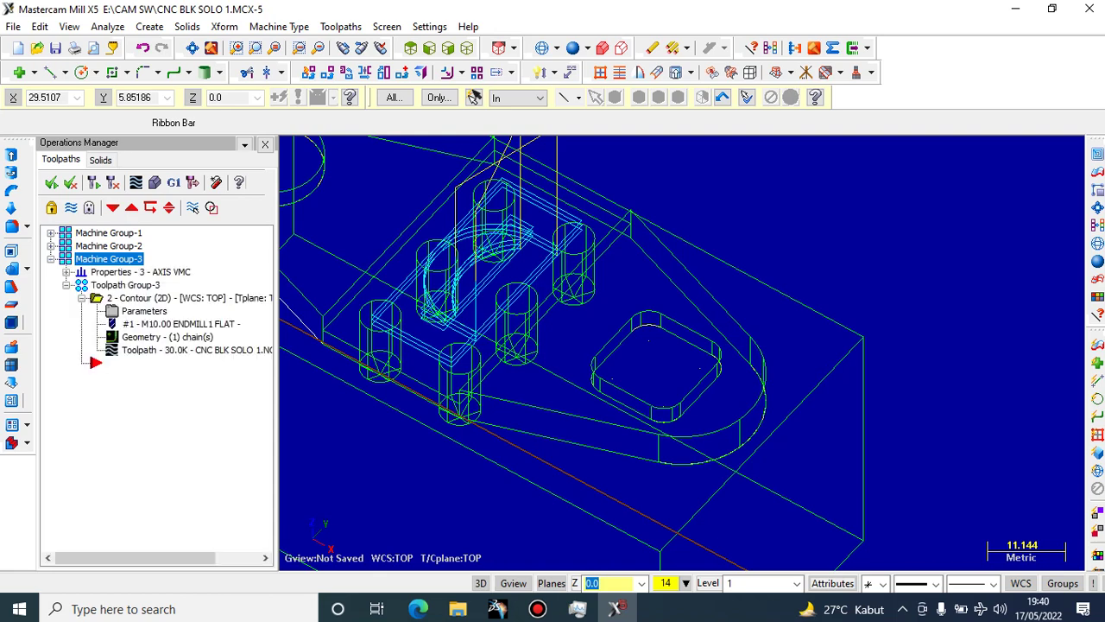
Examine the feed rate and spindle speed in the tool parameters of Machine Group-2's Contour (2D) operation
click(51, 246)
click(149, 286)
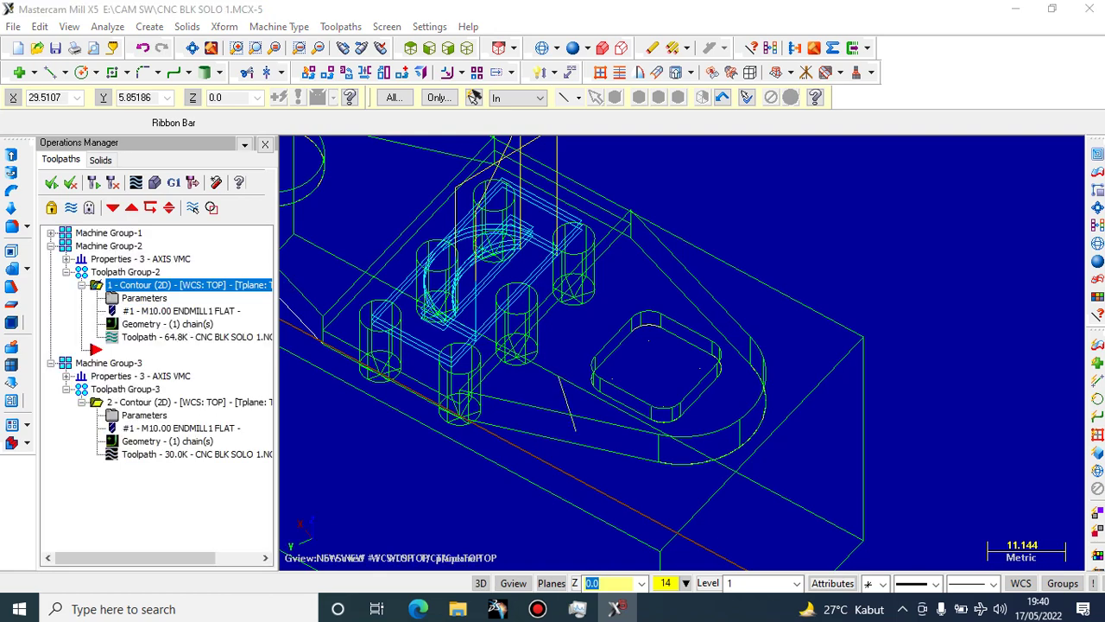
click(144, 298)
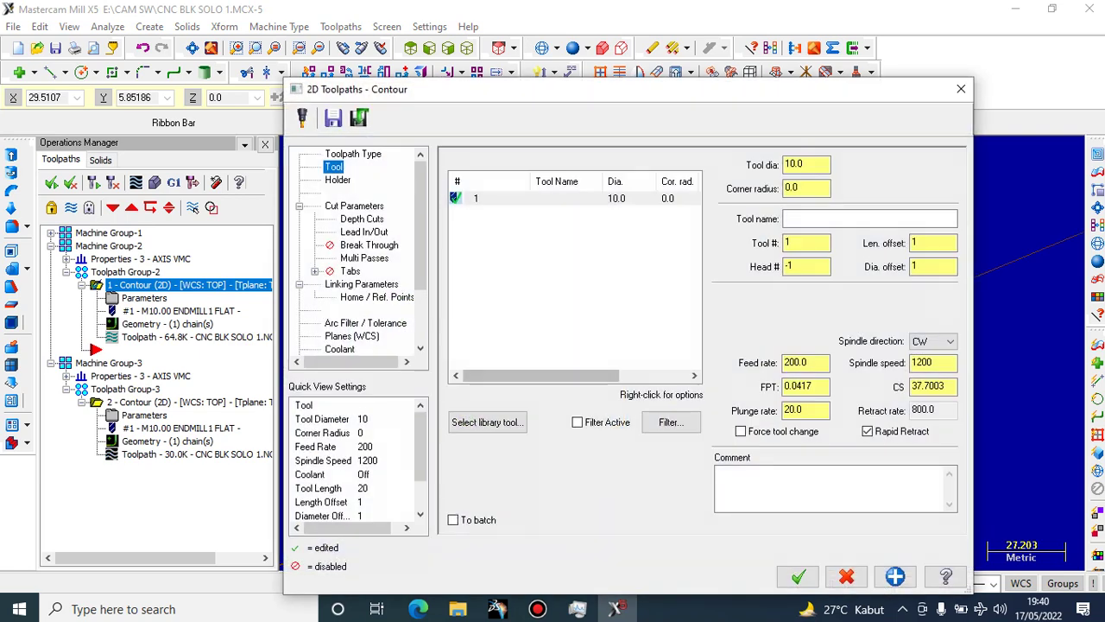
click(806, 362)
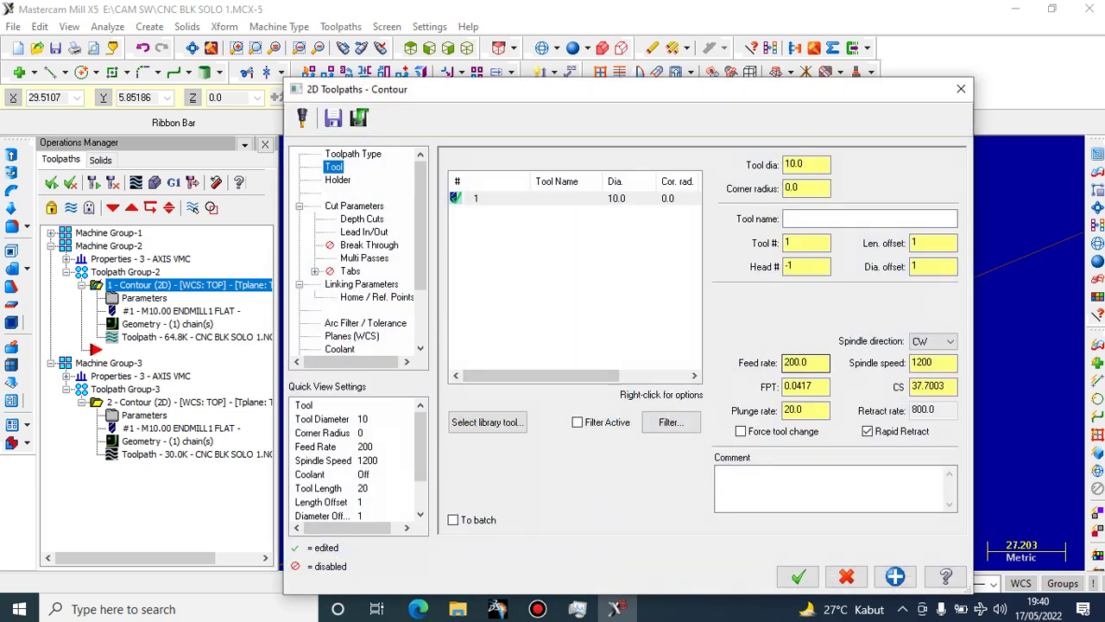
click(932, 362)
key(Tab)
key(Tab)
click(575, 285)
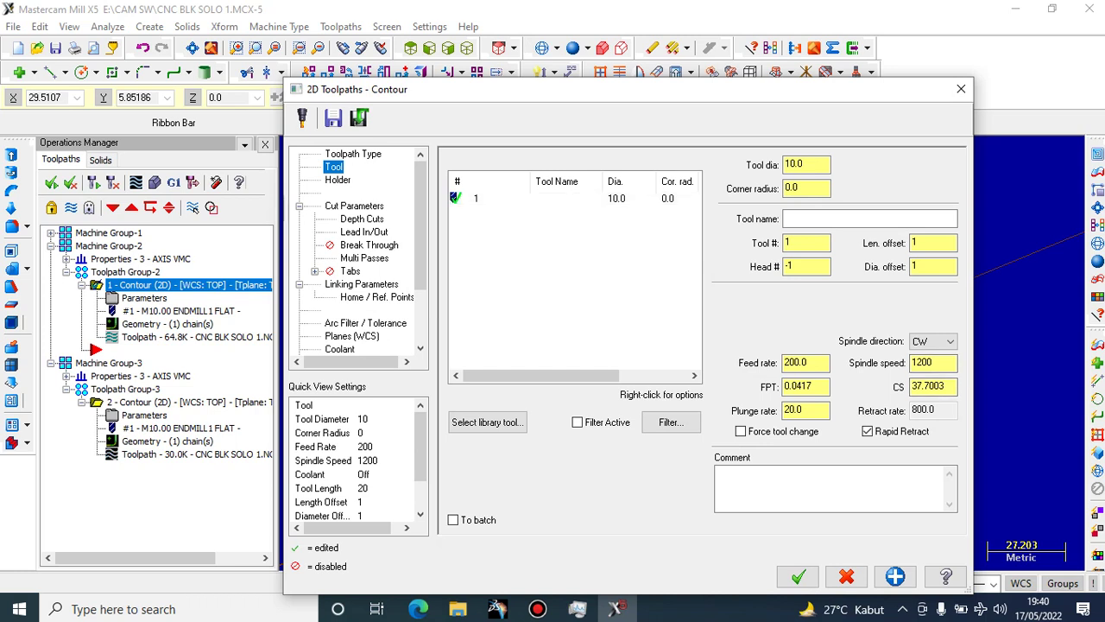
Check the feed, plunge, retract and spindle values in the 10 mm end mill's definition and close the contour parameters
right_click(522, 200)
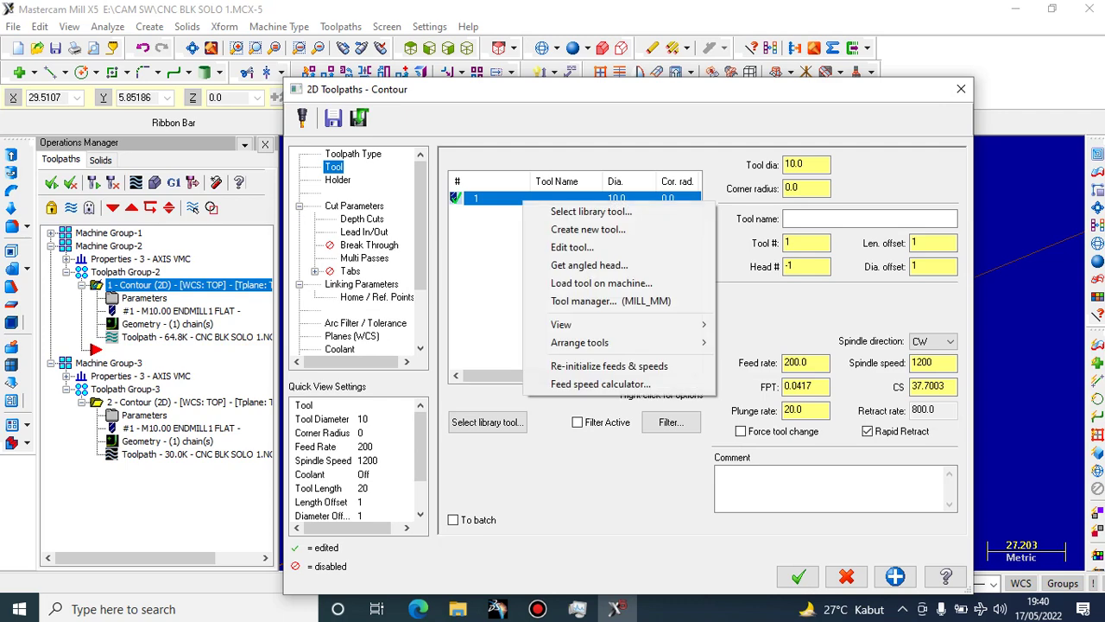
click(486, 267)
right_click(484, 200)
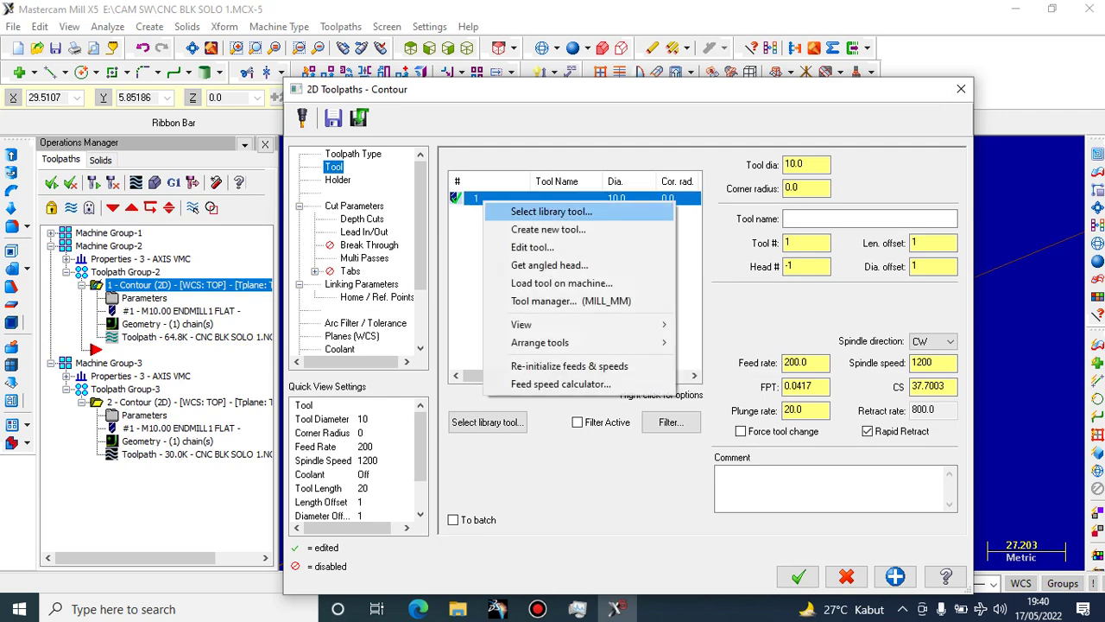
key(Down)
key(Down)
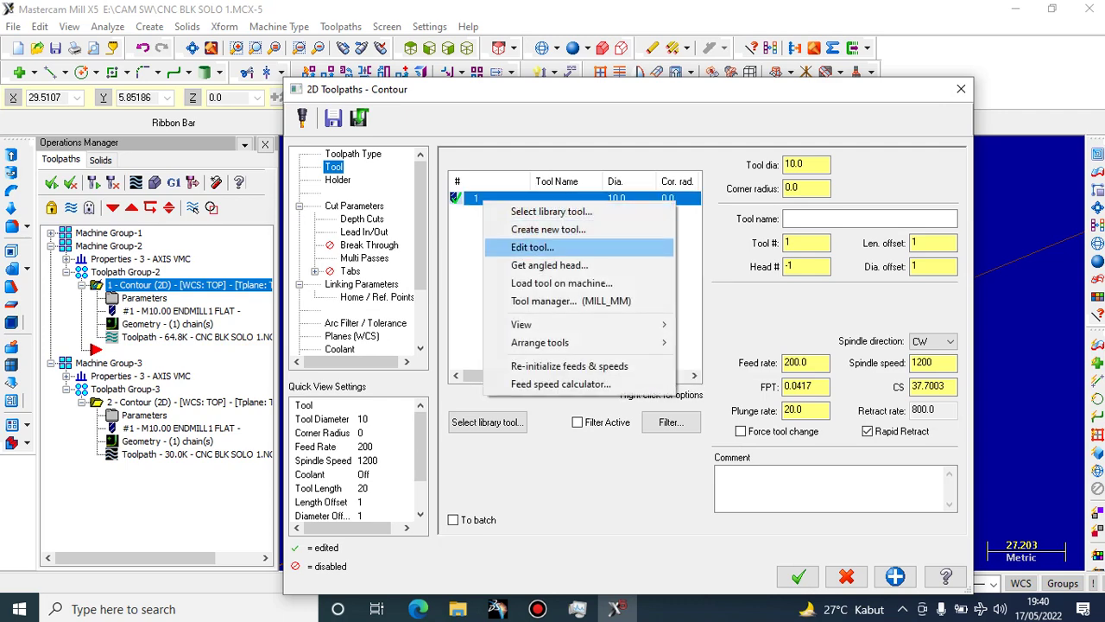
key(Return)
key(ctrl+Tab)
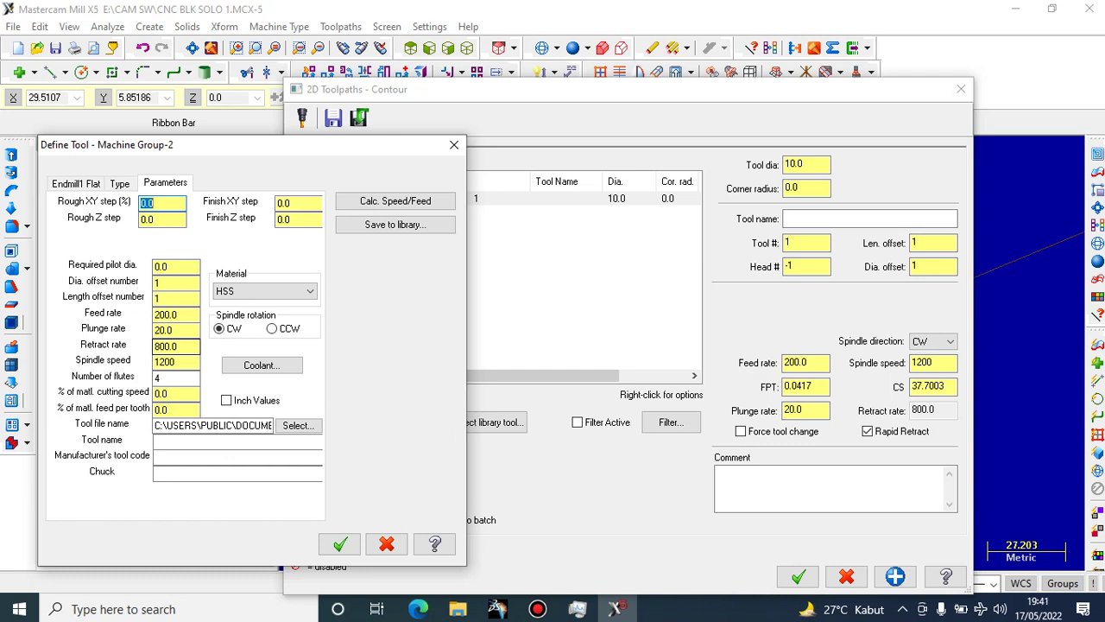
click(166, 345)
click(340, 543)
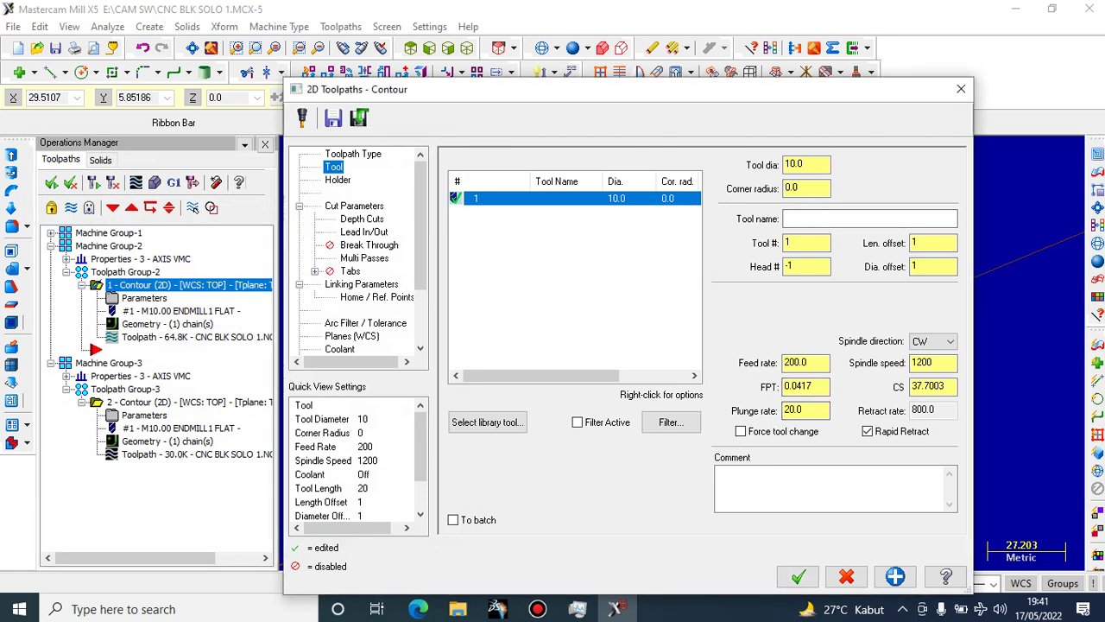
click(798, 576)
Collapse Machine Group-2 and Machine Group-3, start another pocket toolpath and chain the bottom edge of the round recess
scroll(583, 325, down, 2)
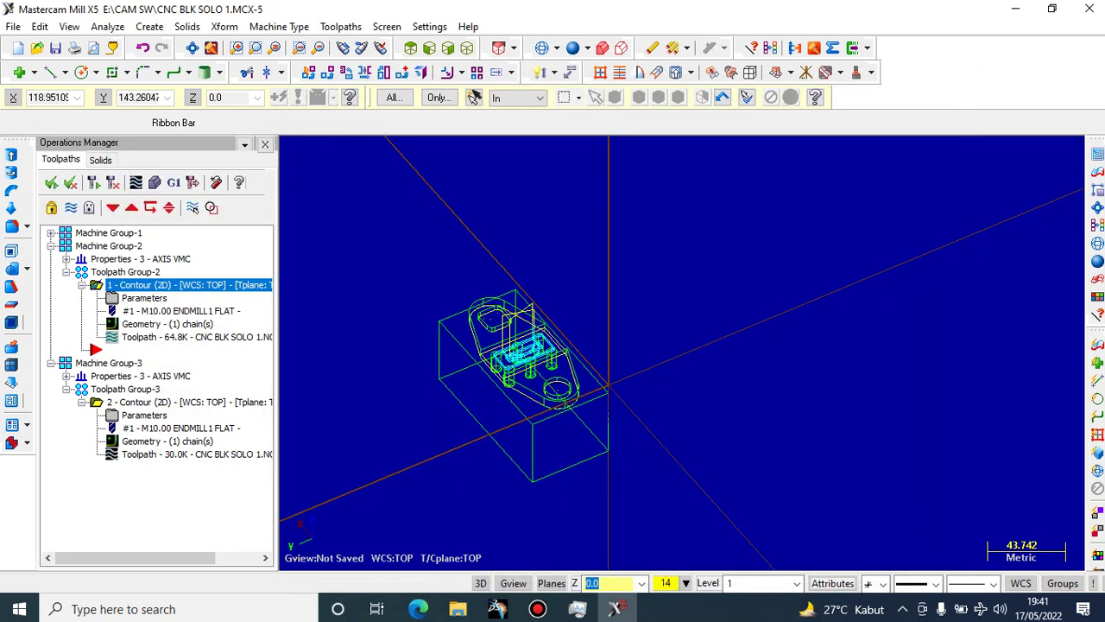
click(51, 246)
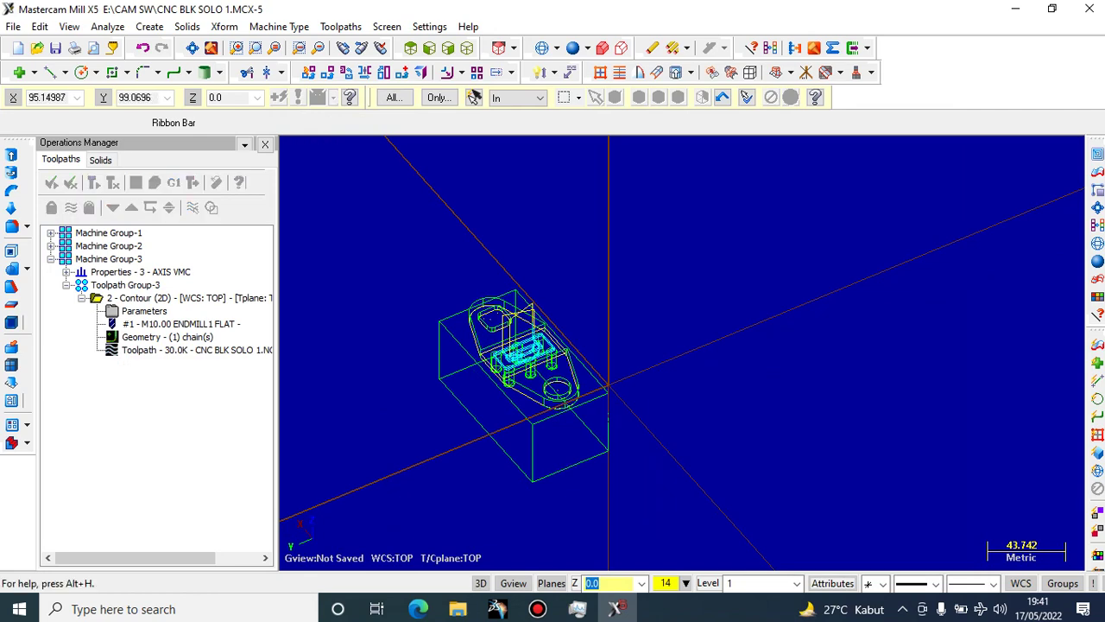
scroll(581, 307, up, 4)
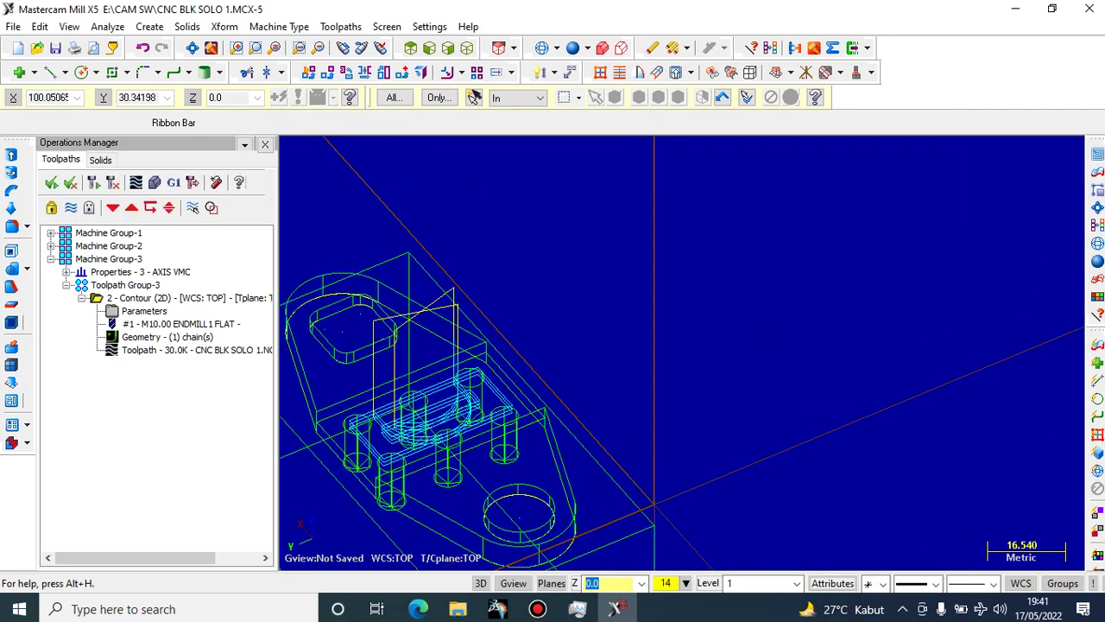
click(51, 258)
click(341, 26)
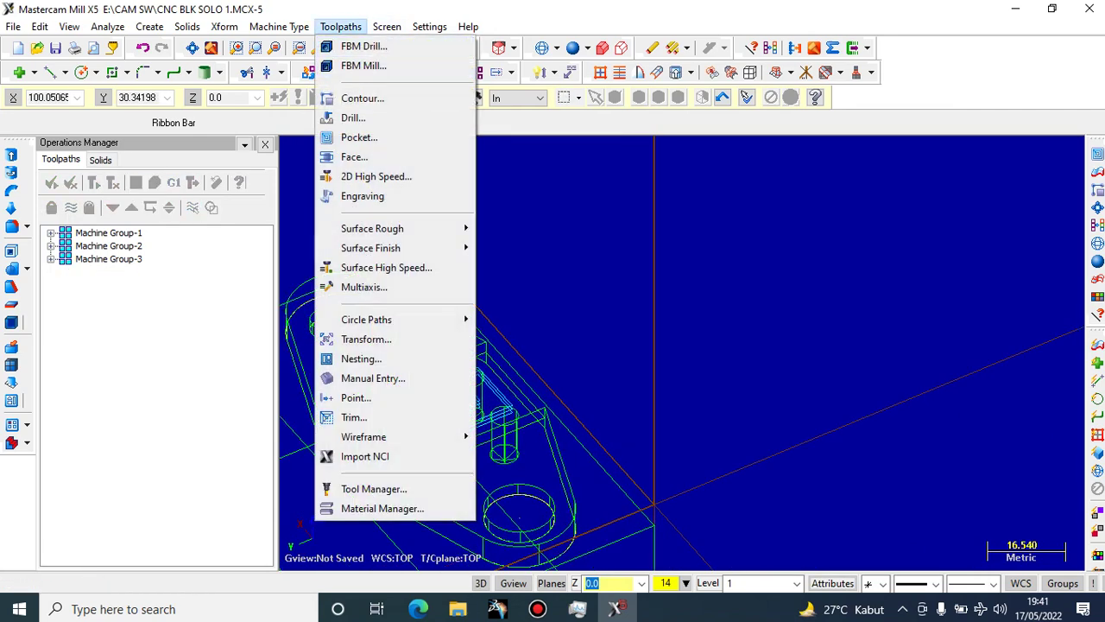
click(360, 137)
scroll(414, 302, up, 3)
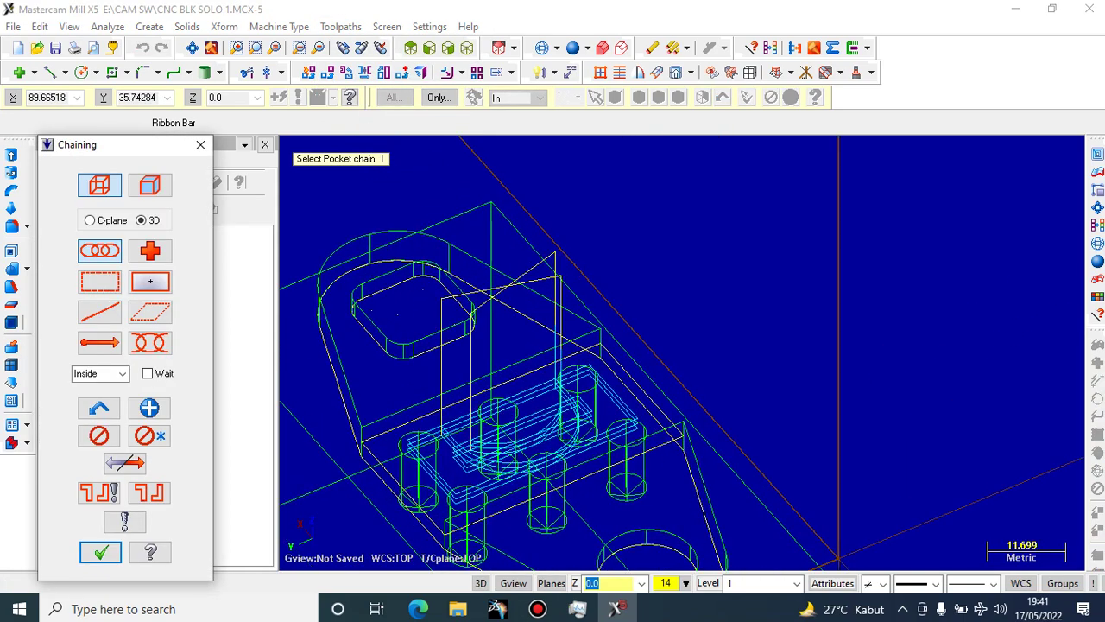
scroll(449, 311, up, 1)
scroll(449, 311, down, 5)
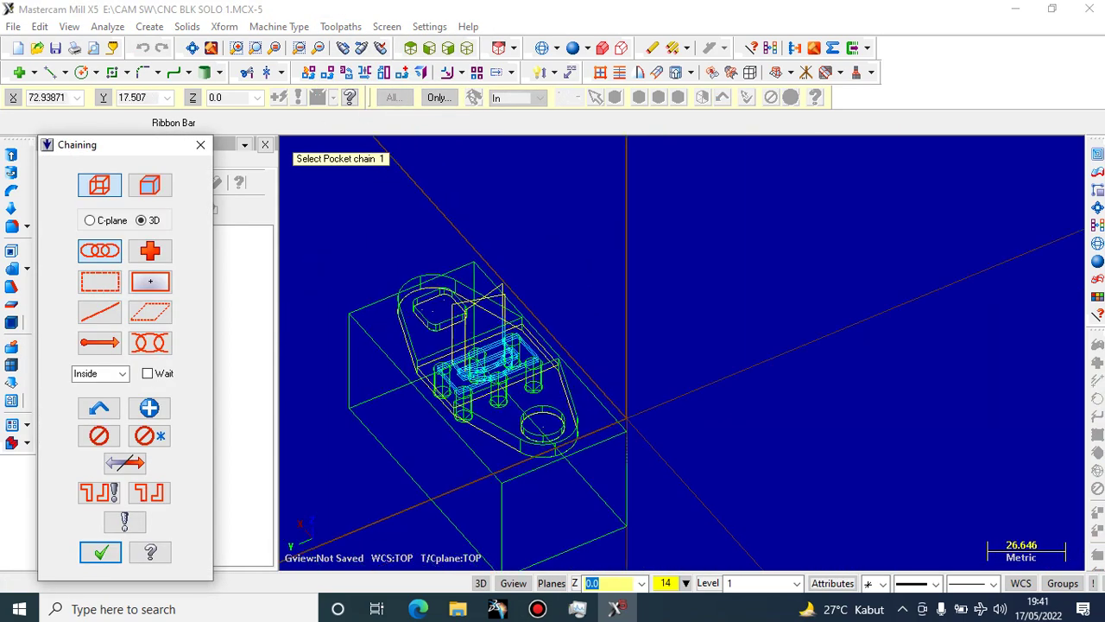
scroll(539, 419, up, 6)
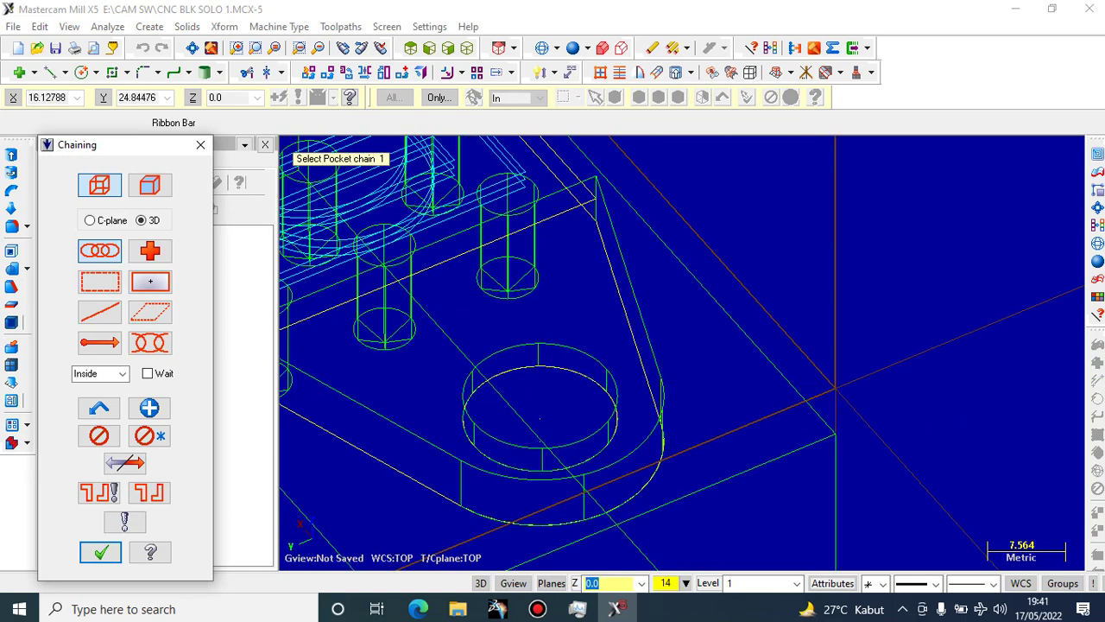
click(525, 368)
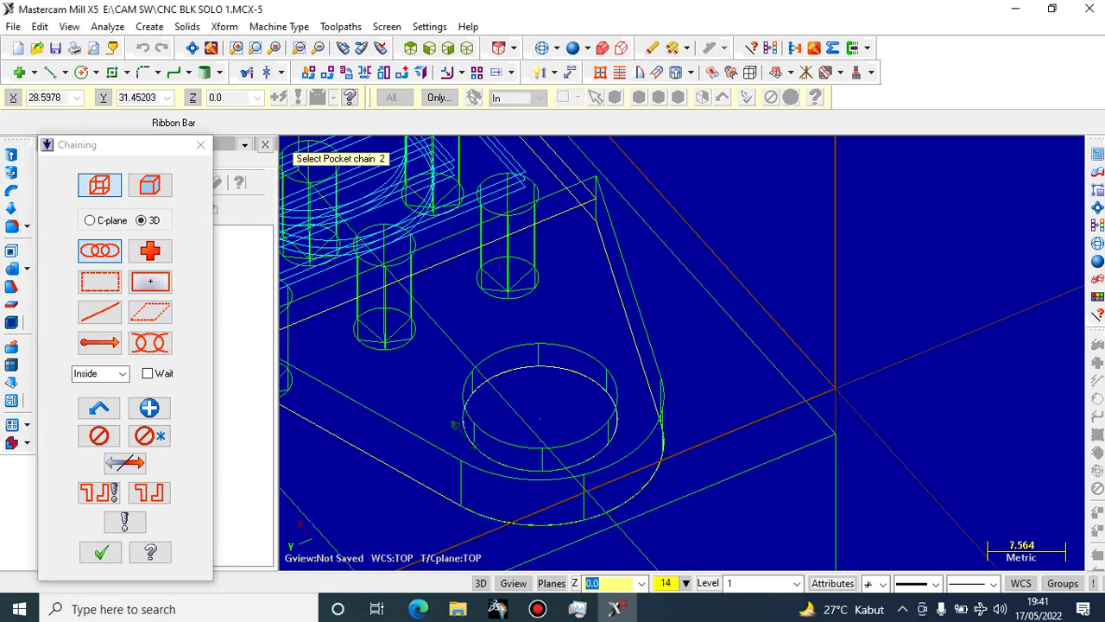
Add the bottom edges of the rounded rectangular pocket to the chains, accept the selection and cancel the pocket toolpath
scroll(453, 289, down, 3)
scroll(446, 361, down, 6)
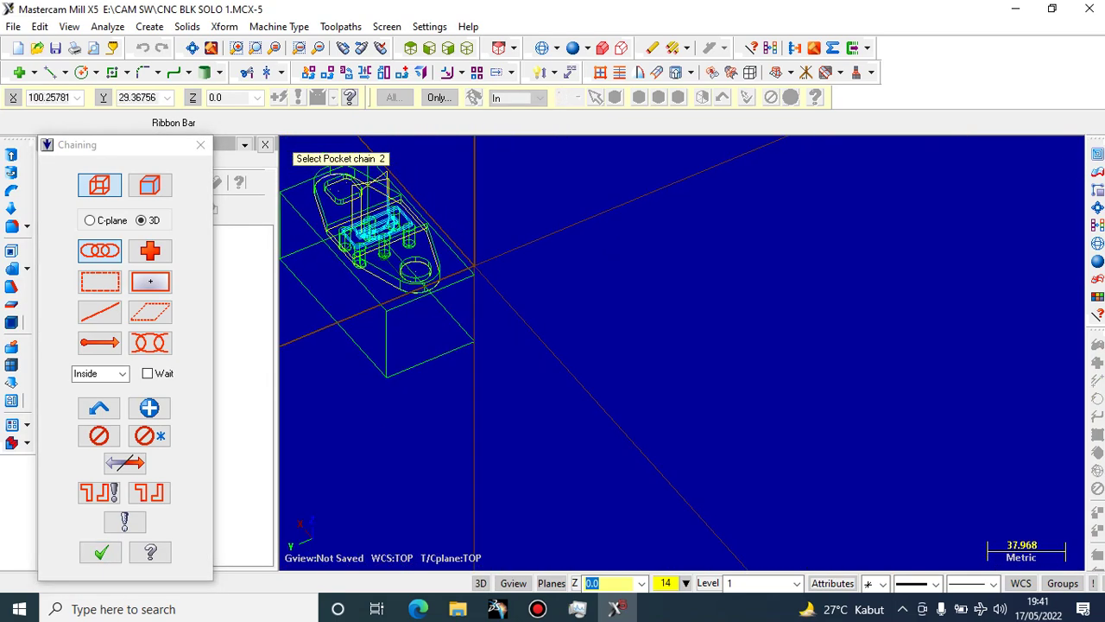
scroll(477, 369, up, 4)
scroll(307, 177, up, 5)
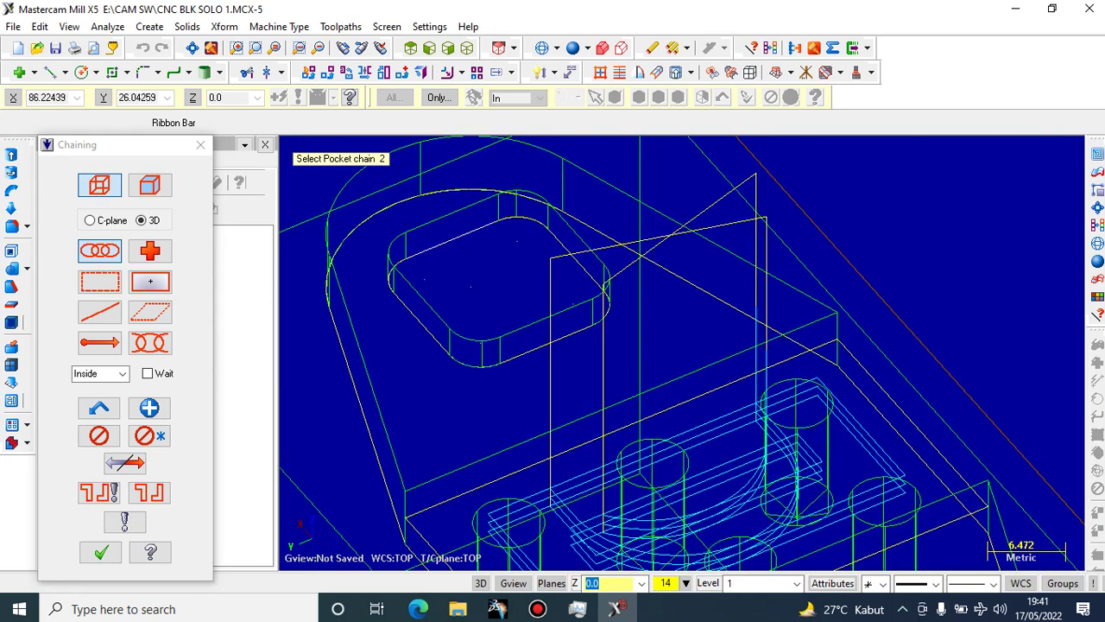
click(469, 232)
click(376, 269)
click(101, 553)
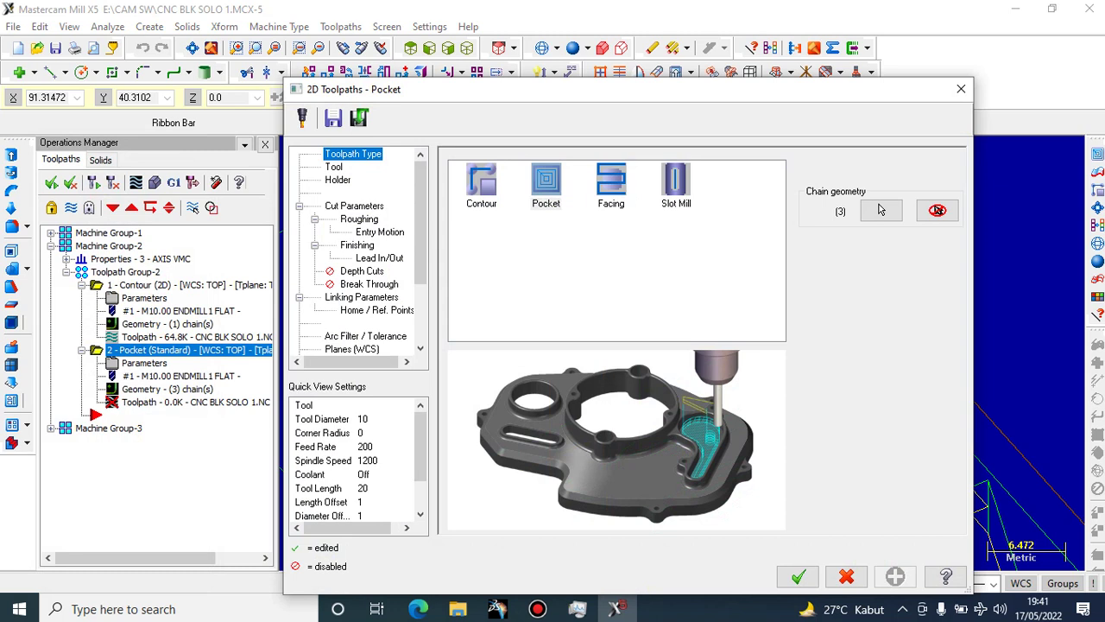
key(Tab)
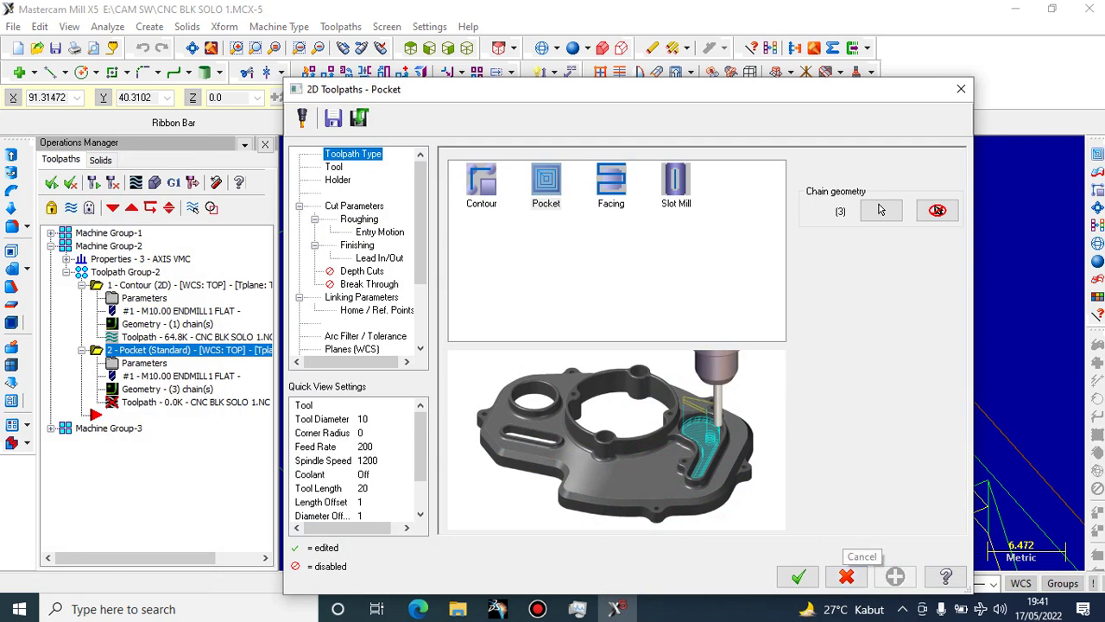
key(Tab)
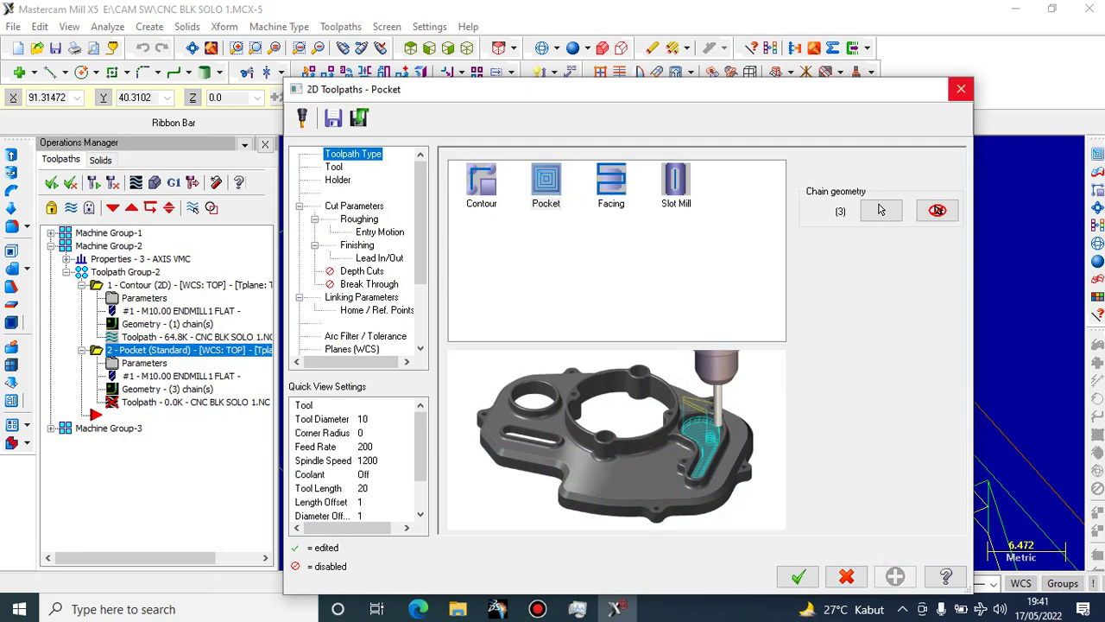
click(961, 88)
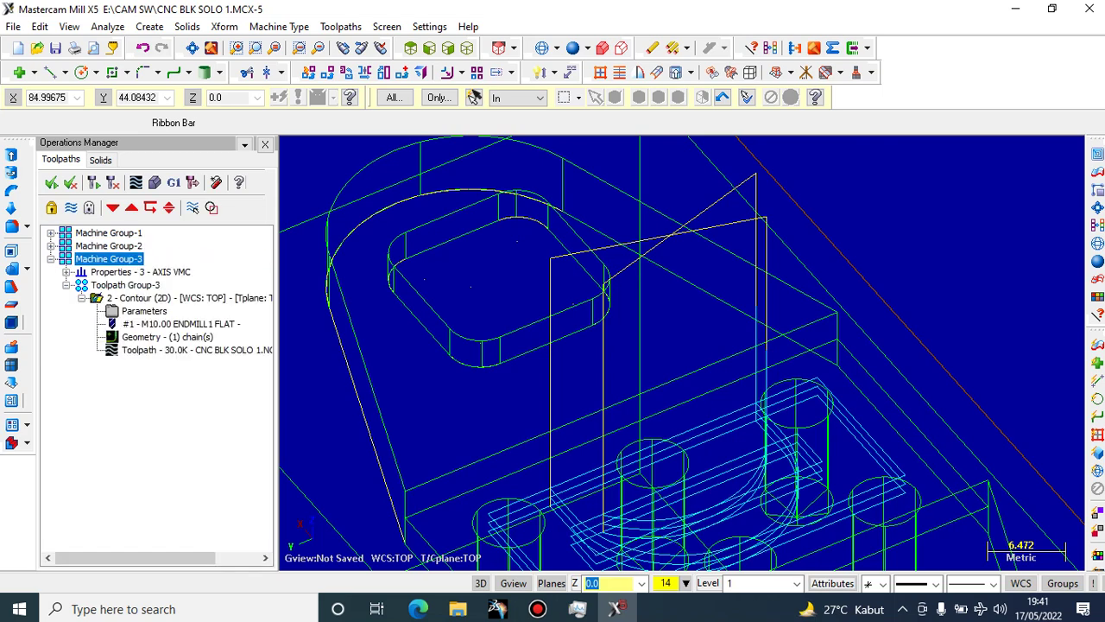
Delete the Contour (2D) operation from Machine Group-3's toolpath group
click(188, 298)
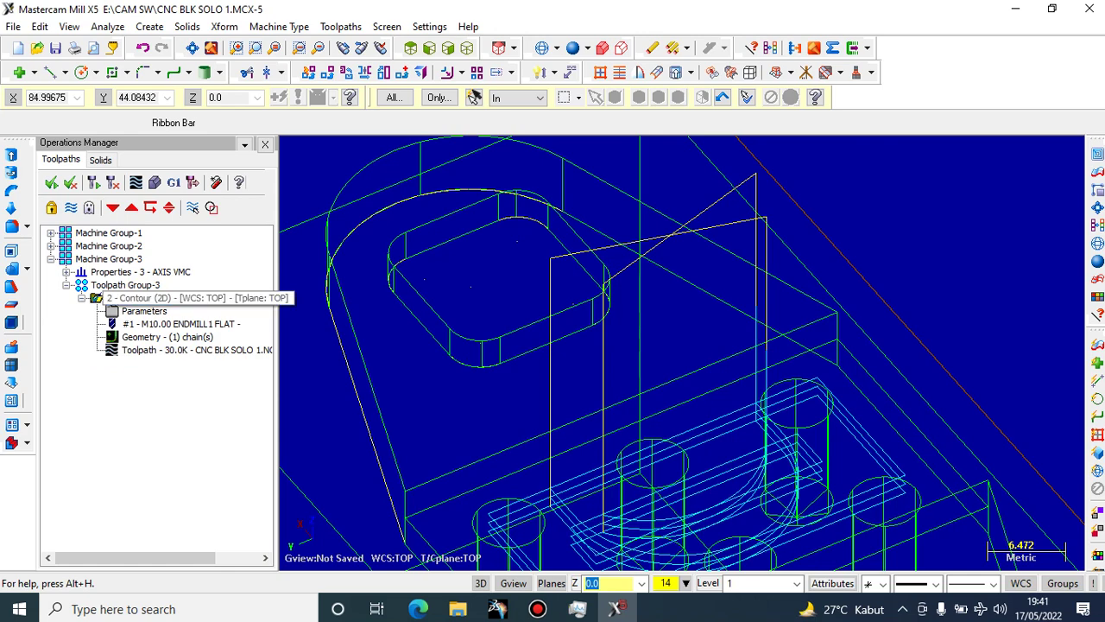
right_click(82, 297)
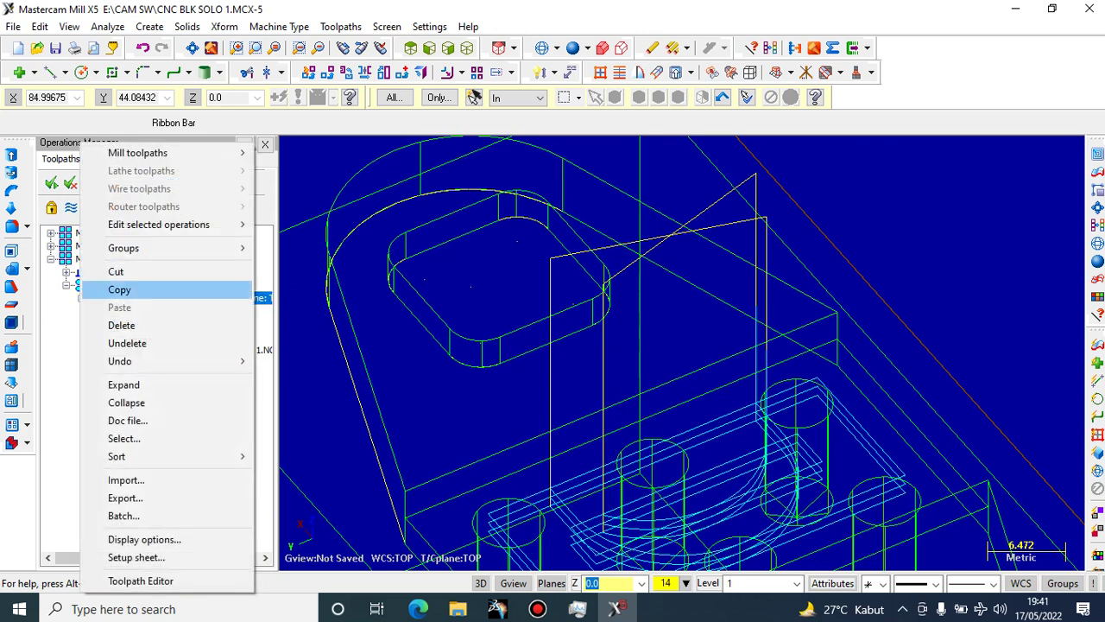
key(Escape)
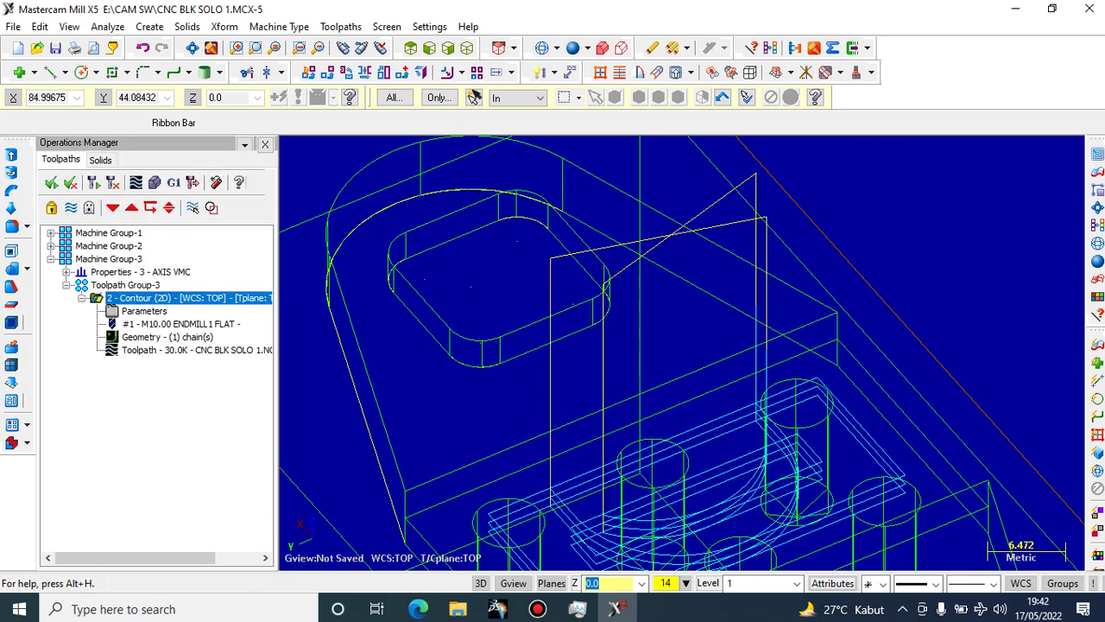
right_click(112, 298)
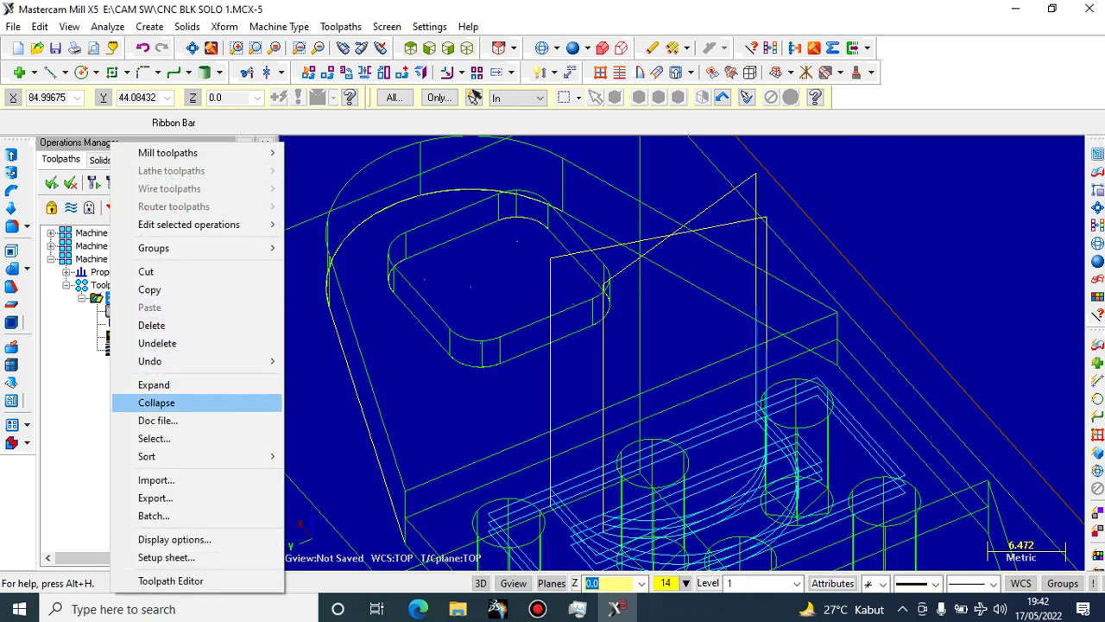
click(151, 325)
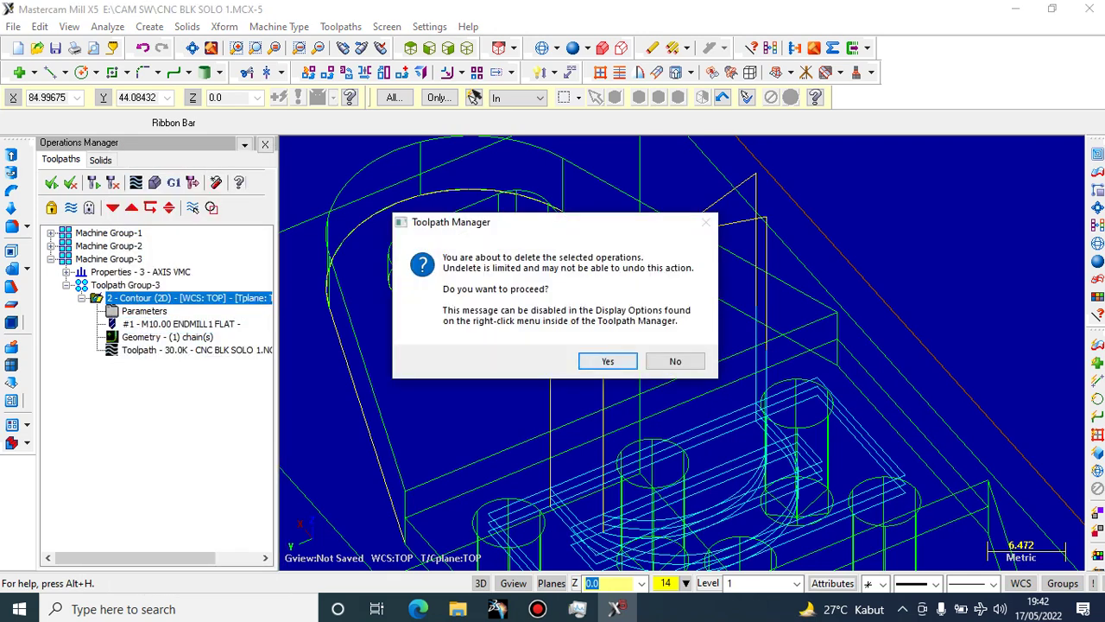
click(606, 361)
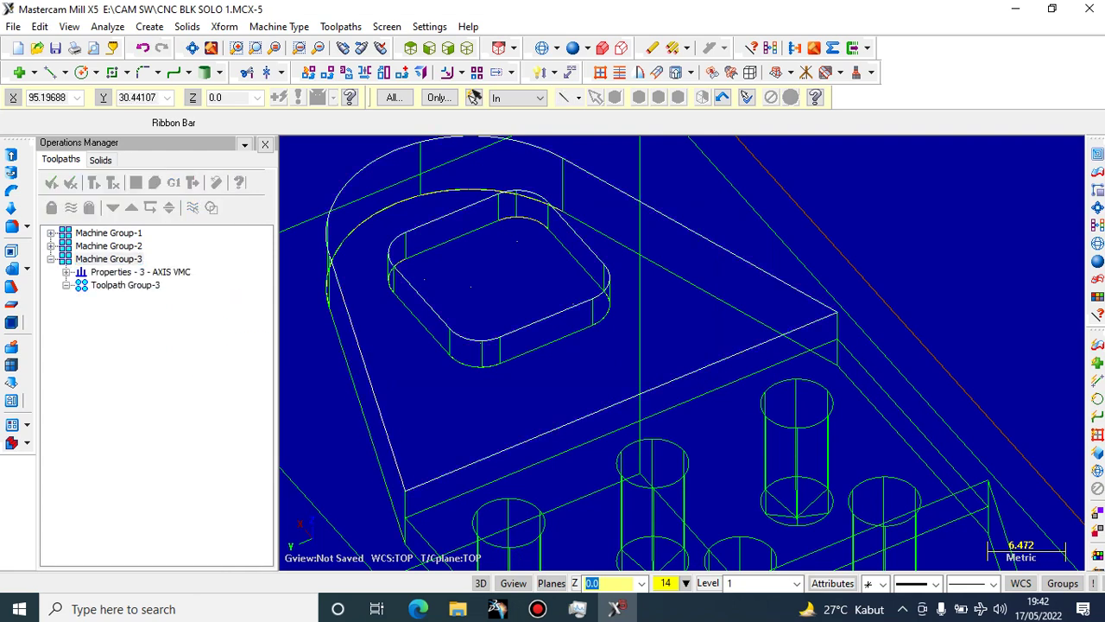
click(341, 27)
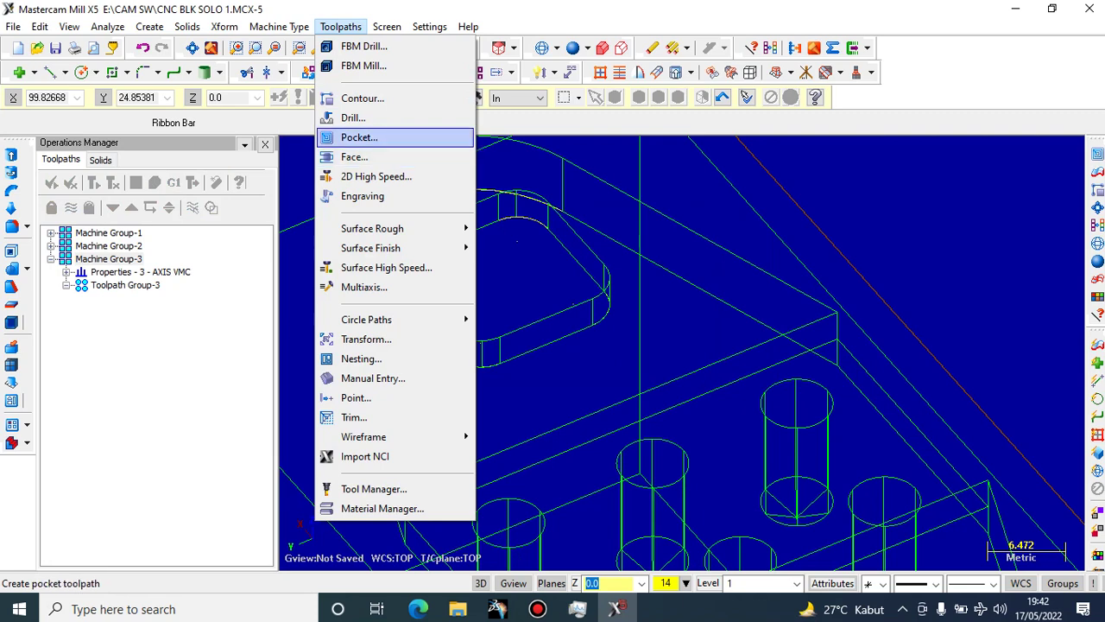
click(359, 137)
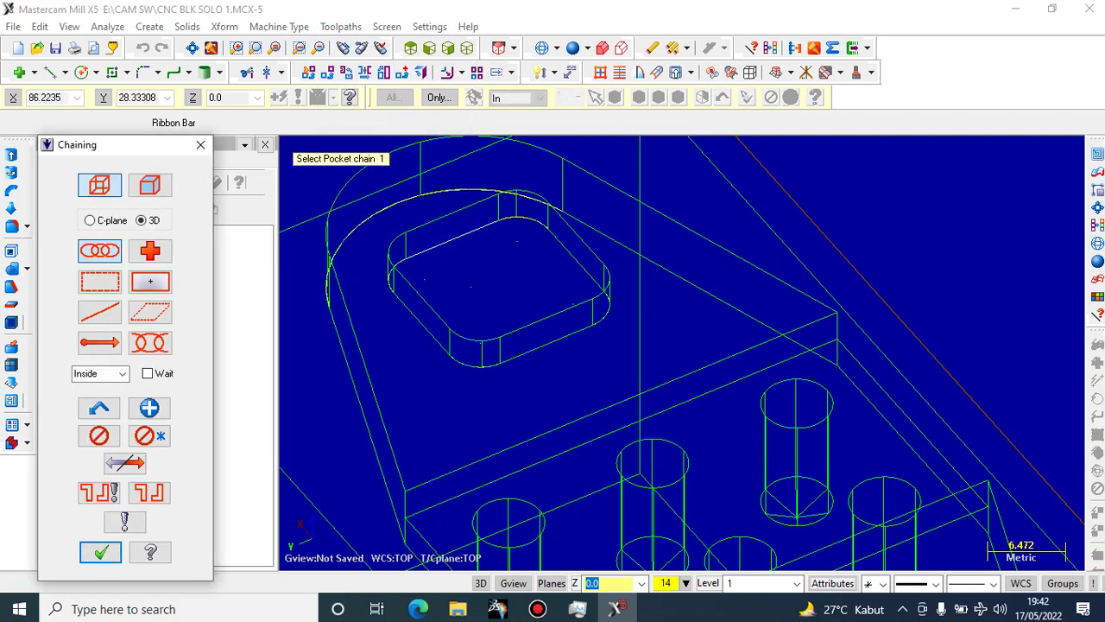
click(440, 246)
scroll(512, 272, down, 3)
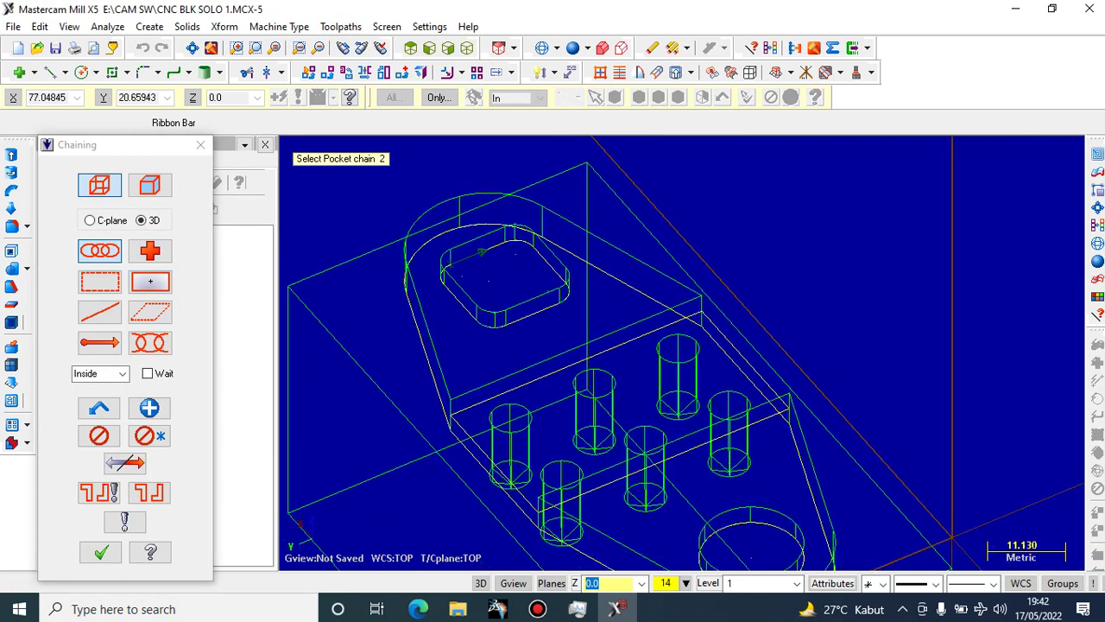
scroll(626, 358, down, 10)
scroll(716, 479, up, 7)
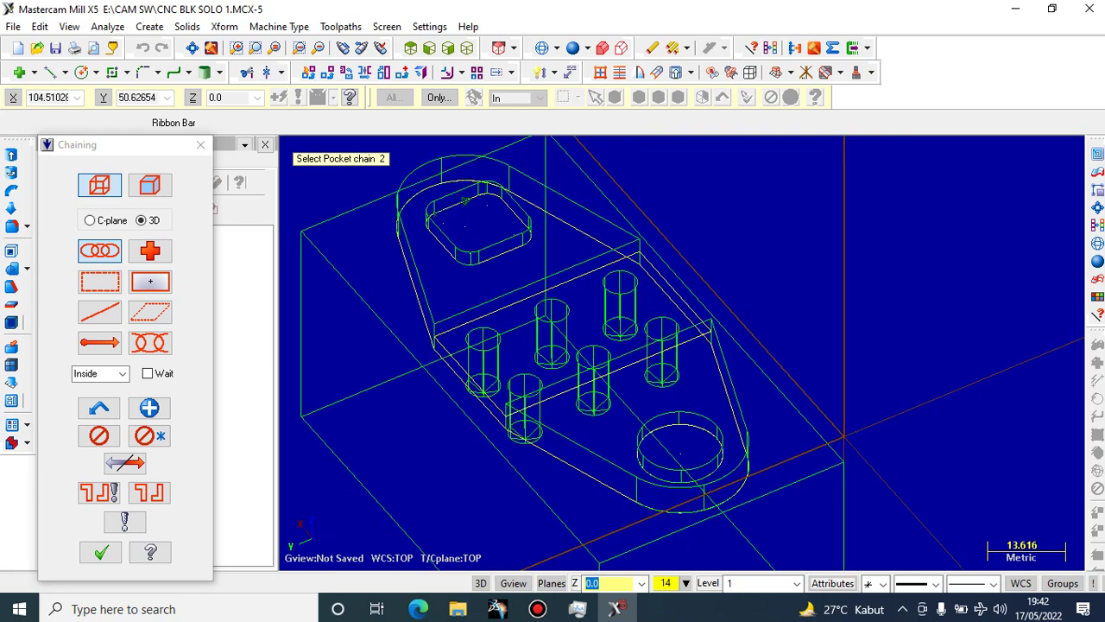
key(Return)
scroll(682, 354, up, 4)
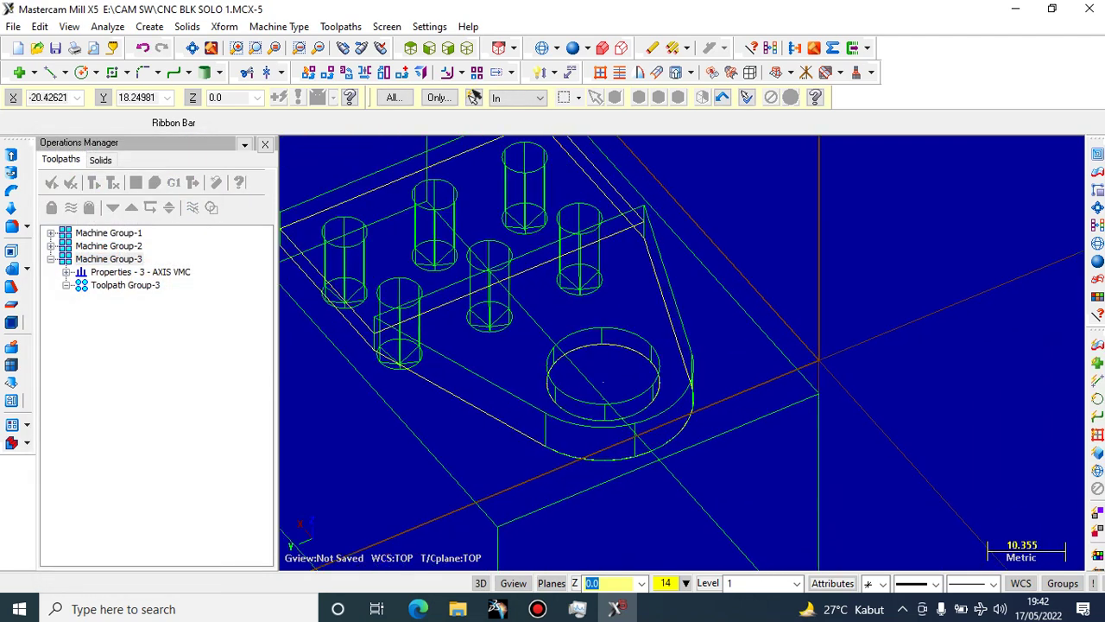
Start a pocket toolpath and chain the bottom edges of the round recess and the rounded rectangular pocket
click(340, 27)
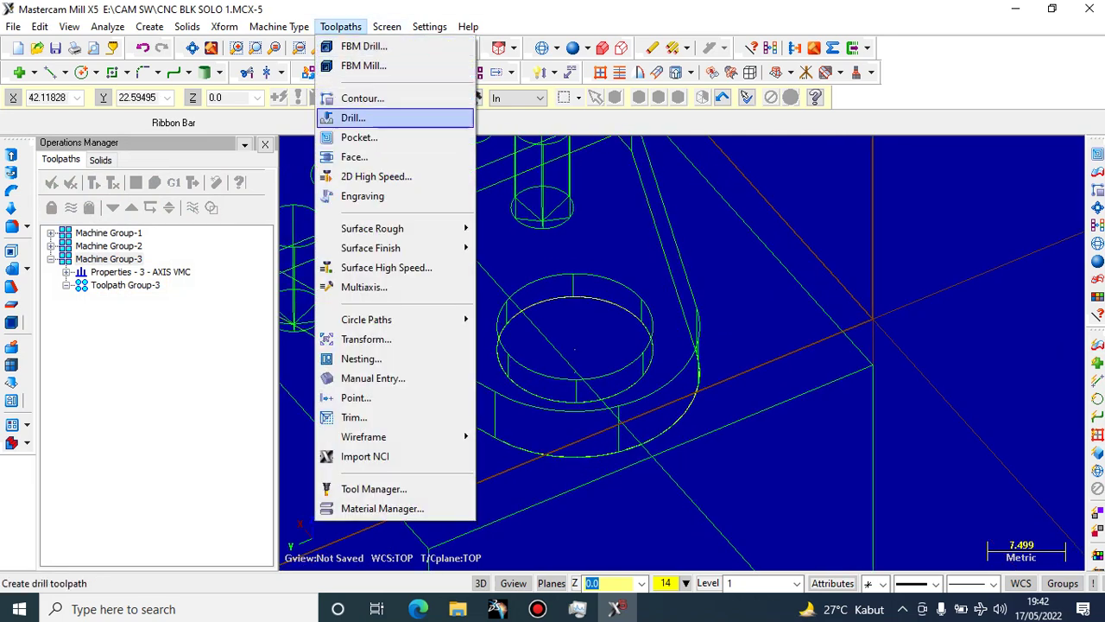
click(360, 137)
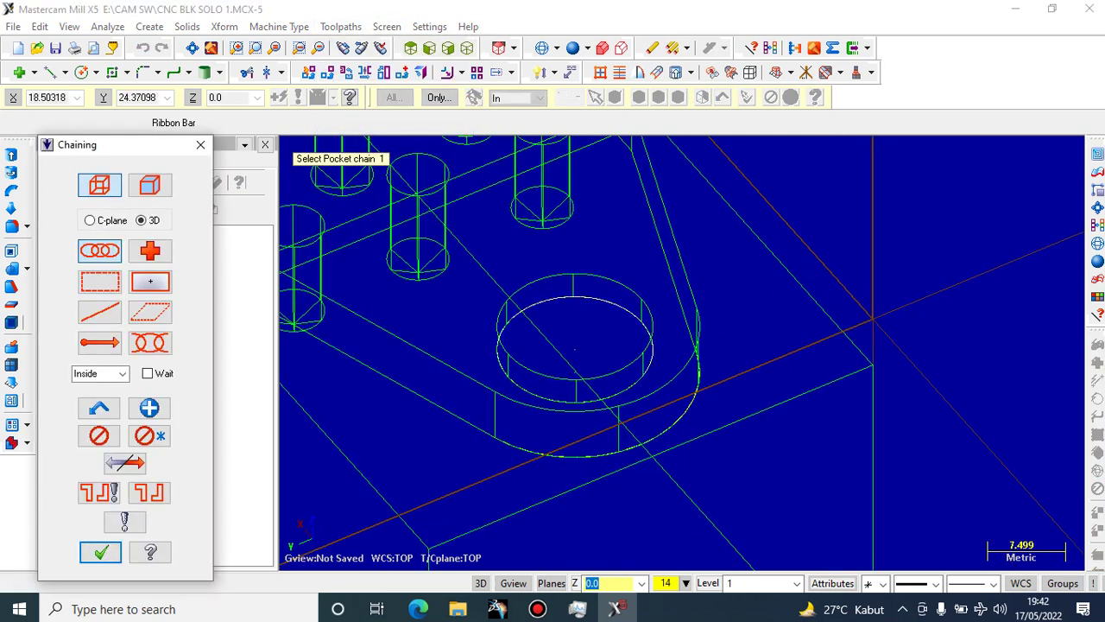
scroll(417, 201, down, 12)
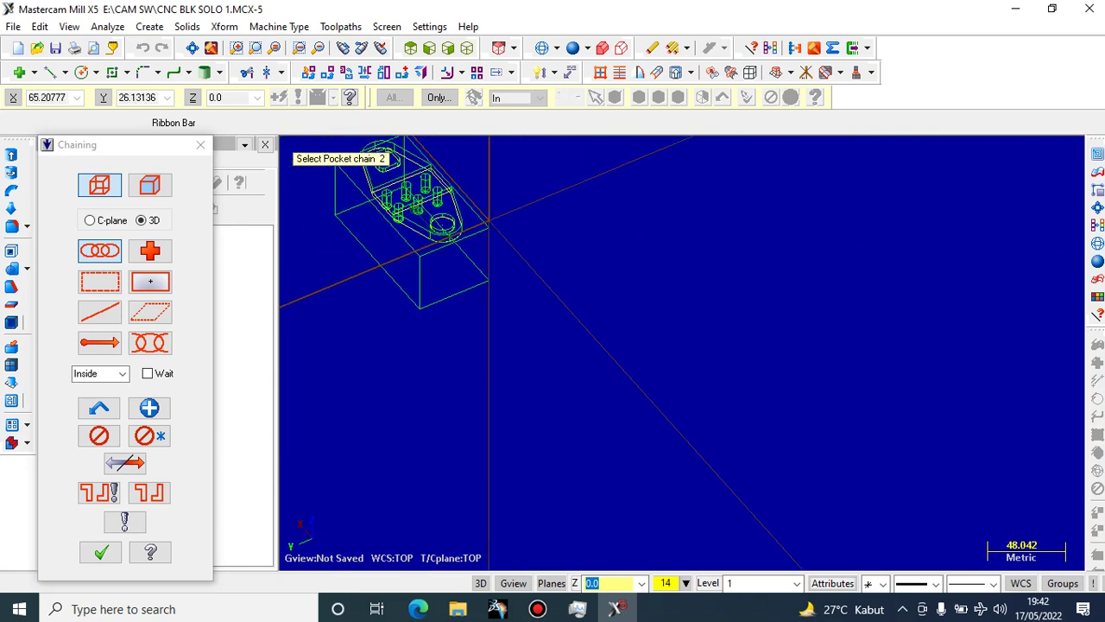
scroll(674, 466, up, 10)
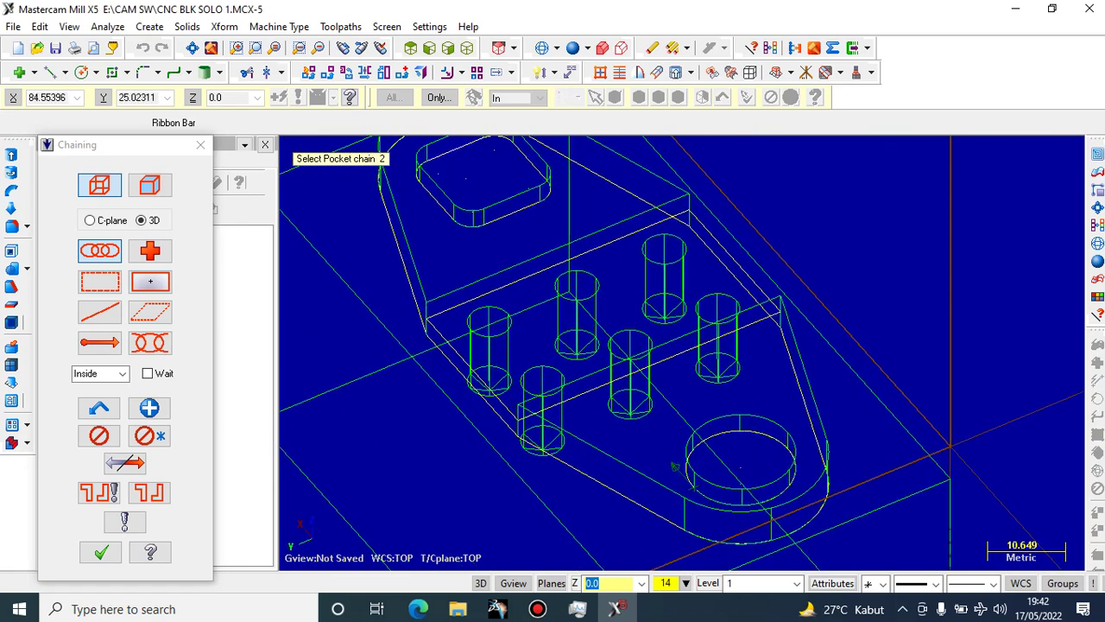
click(454, 149)
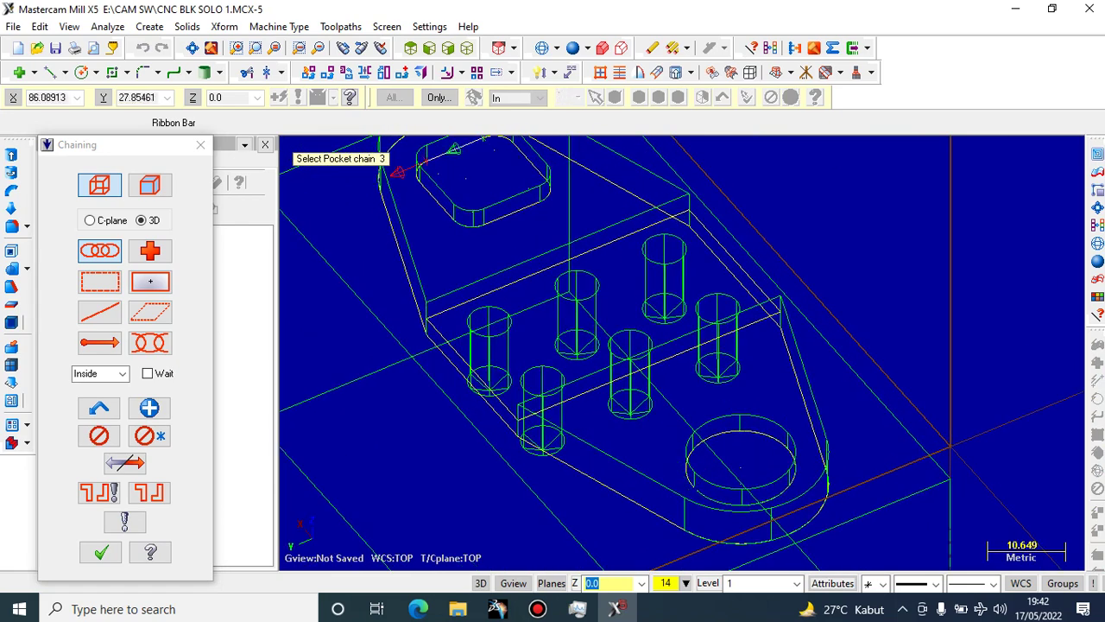
click(451, 151)
scroll(447, 183, down, 3)
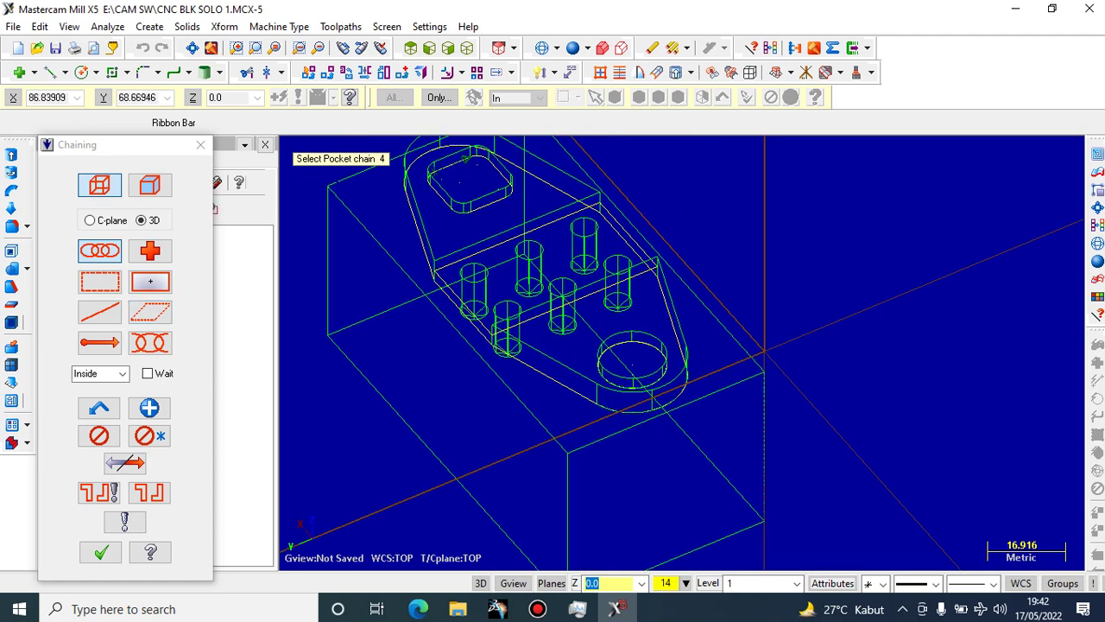
click(101, 551)
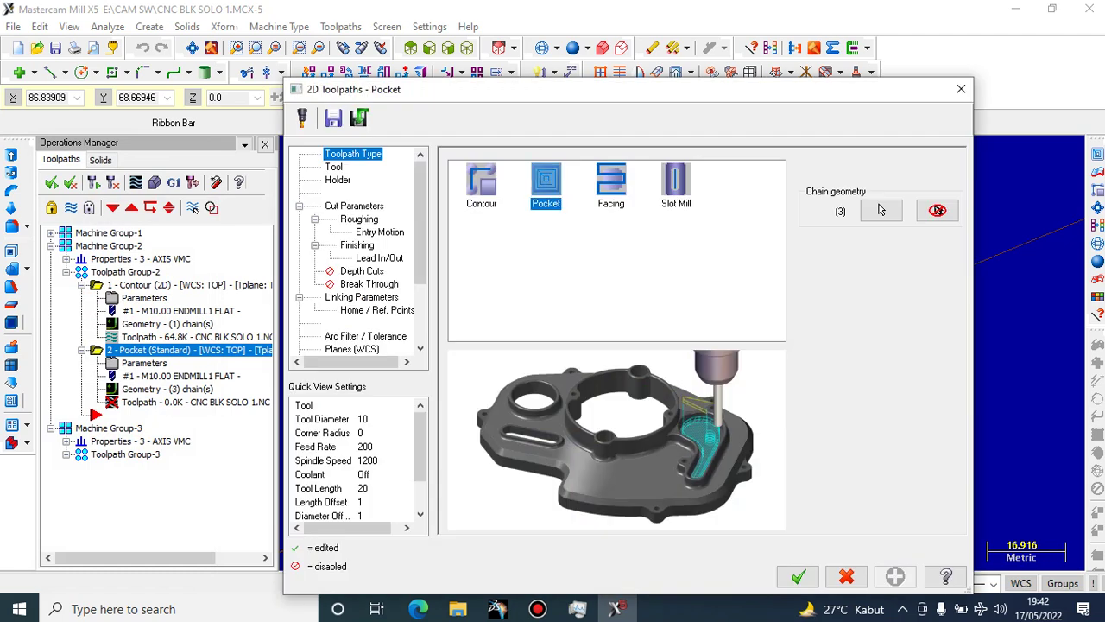
Create a new flat end mill with a 6 mm diameter for the pocket toolpath and select it
click(334, 167)
right_click(489, 232)
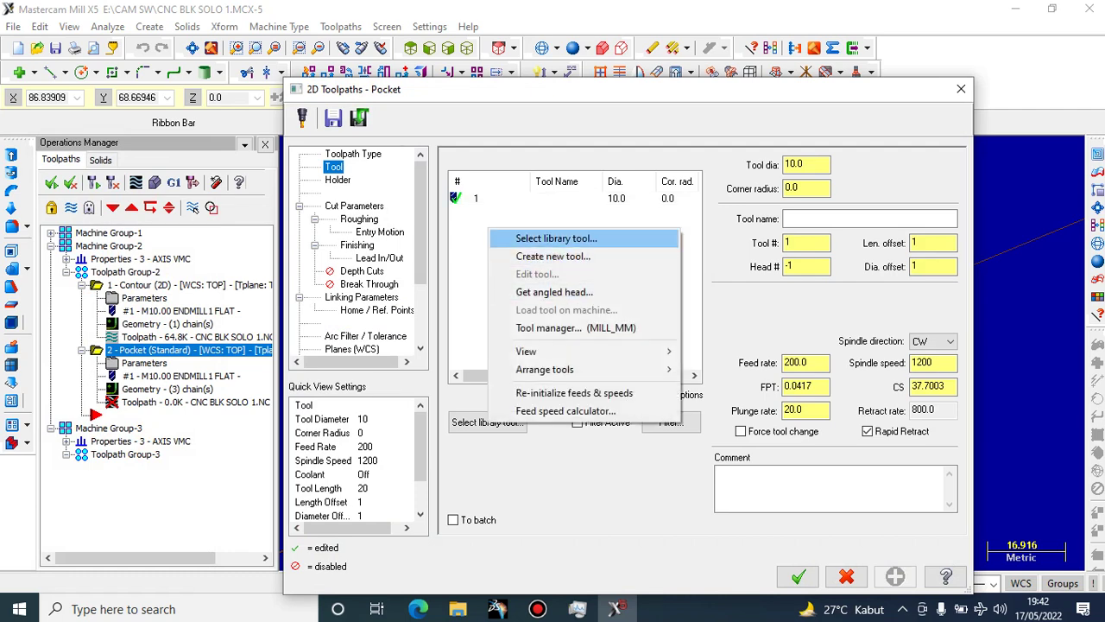
click(553, 256)
click(77, 221)
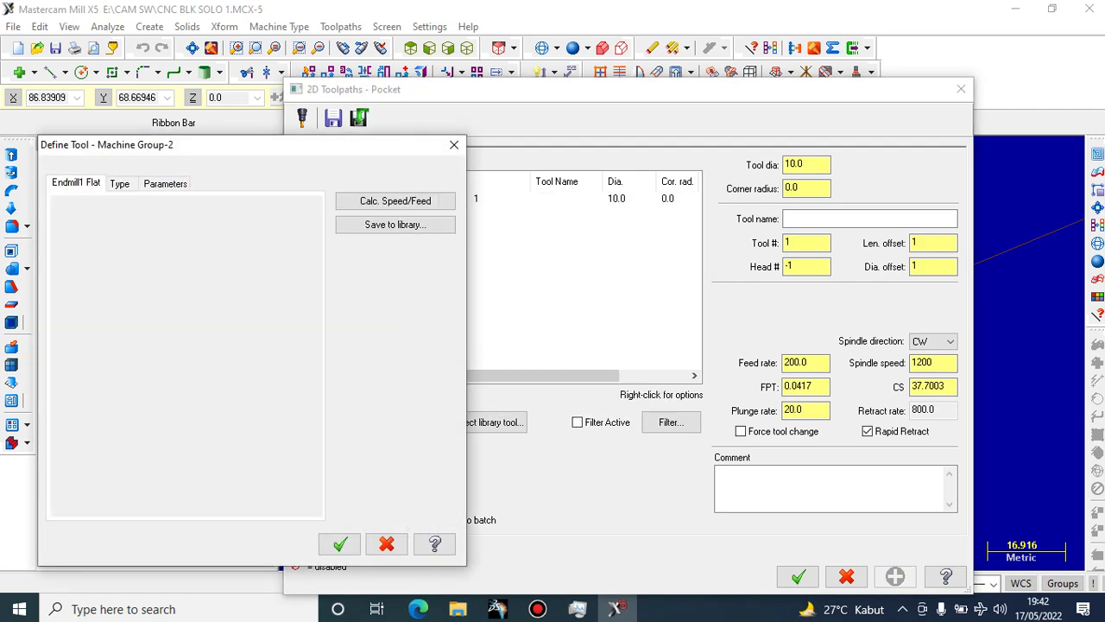
text(6)
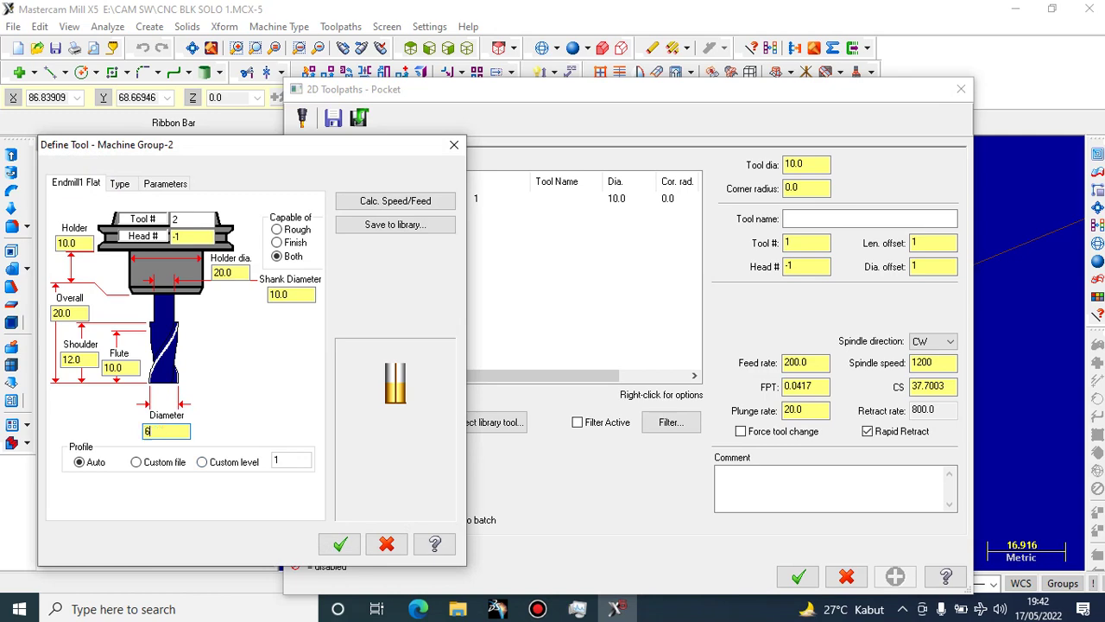
click(339, 544)
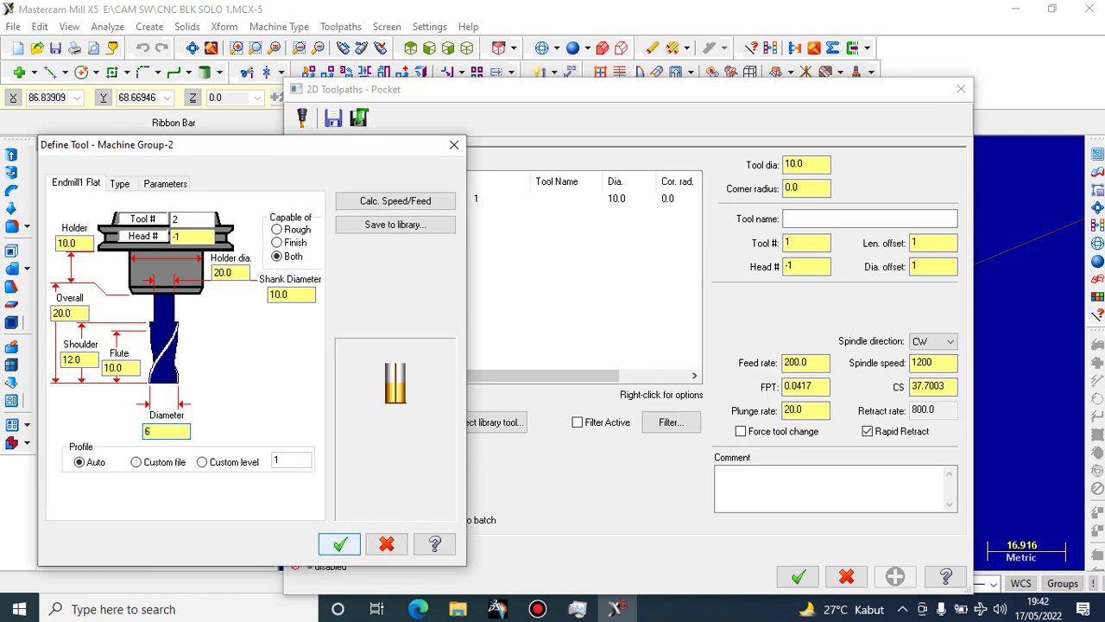
click(320, 278)
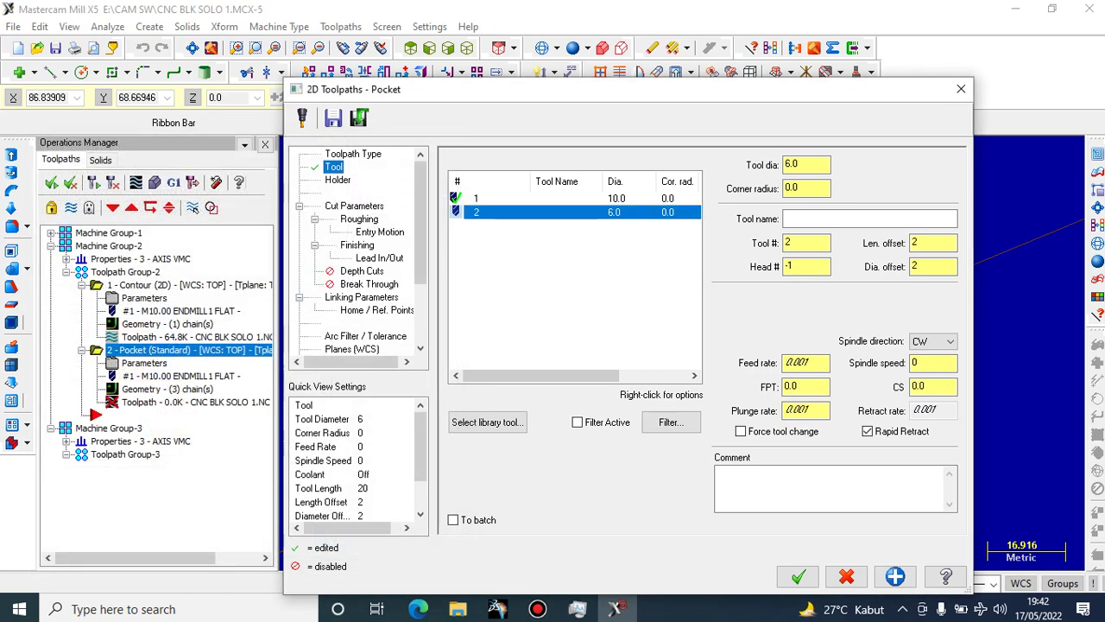
click(553, 212)
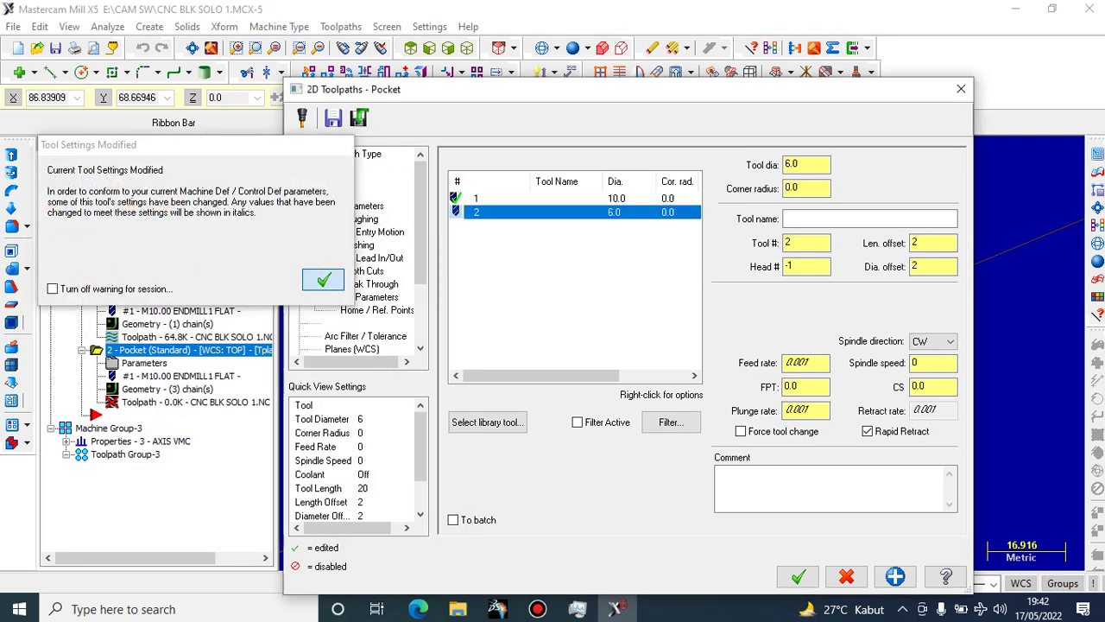
click(323, 279)
Define another flat end mill with feed rate 200, plunge rate 20, retract rate 500 and spindle speed 1200
right_click(466, 211)
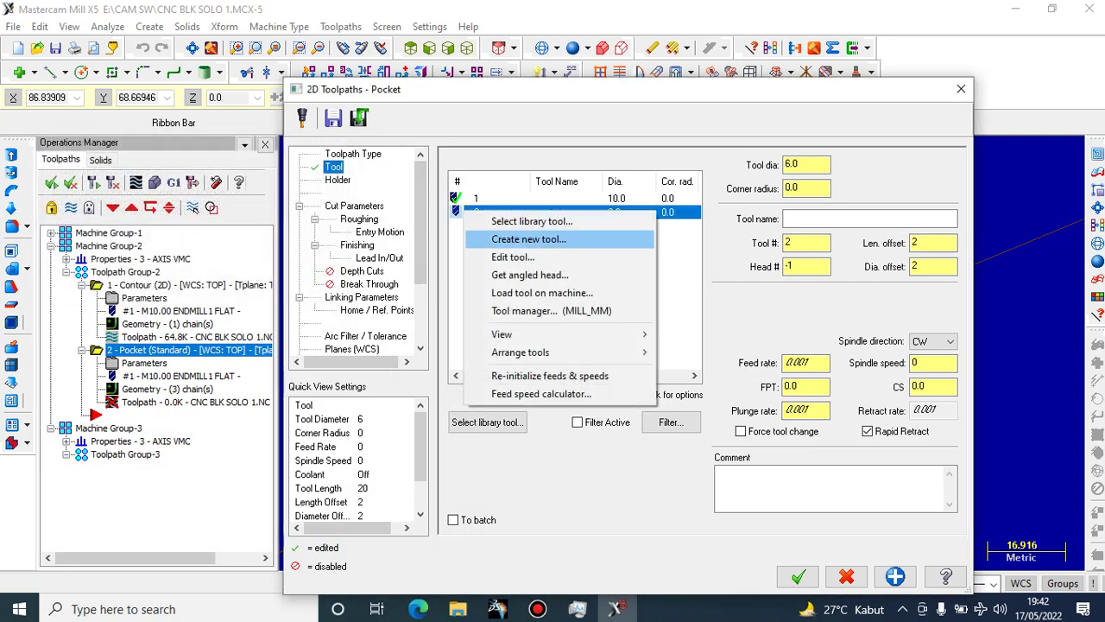
click(529, 239)
click(165, 183)
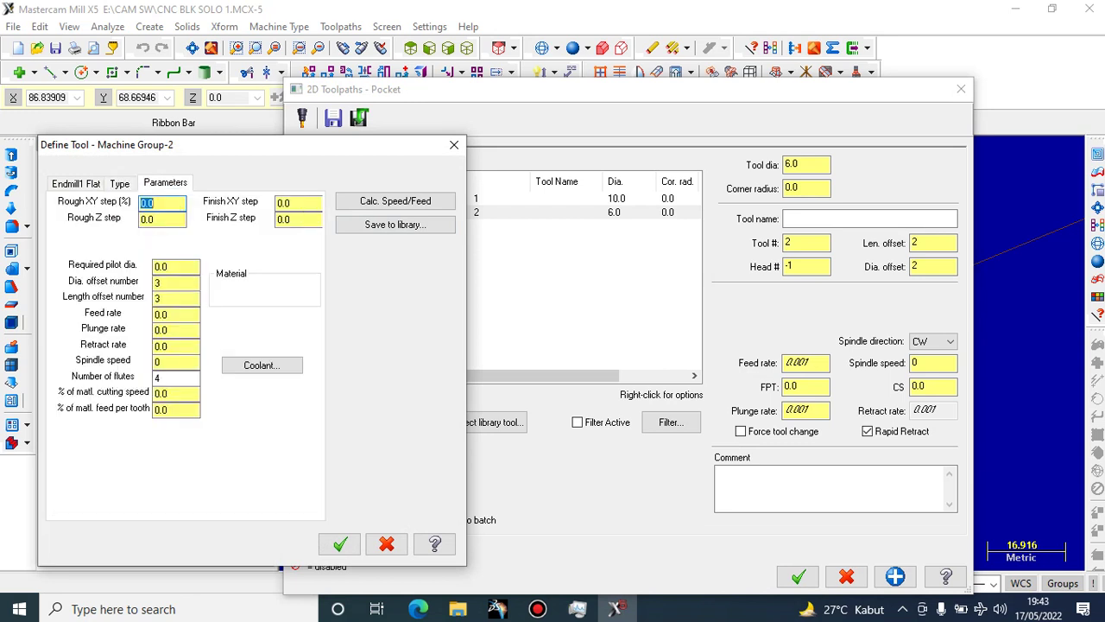
double_click(165, 315)
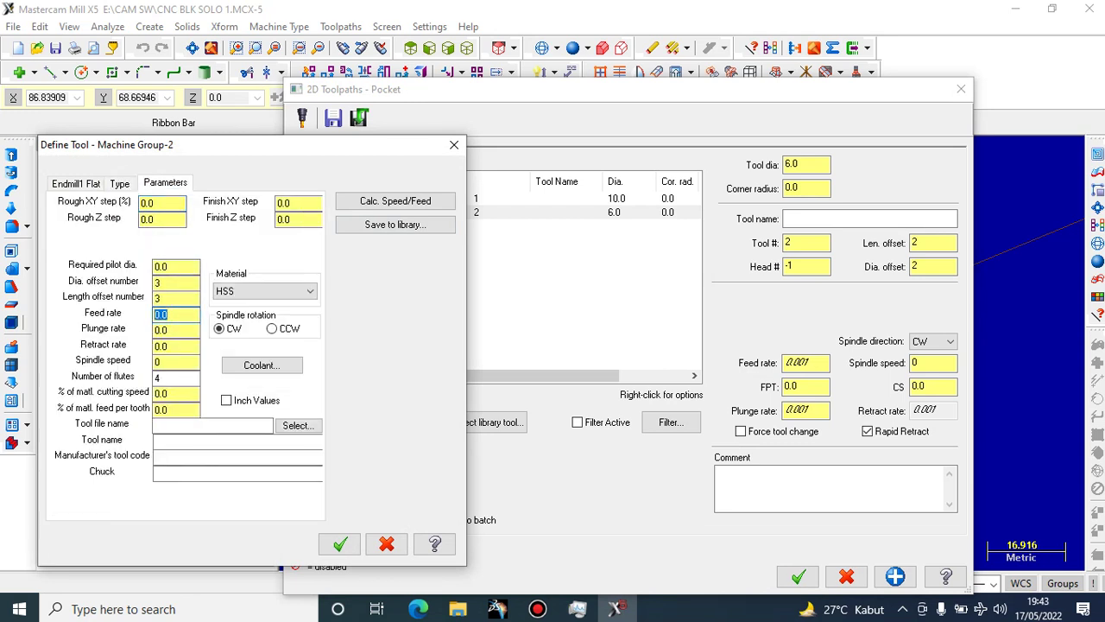
text(200)
key(Tab)
text(20)
key(Tab)
text(500)
key(Tab)
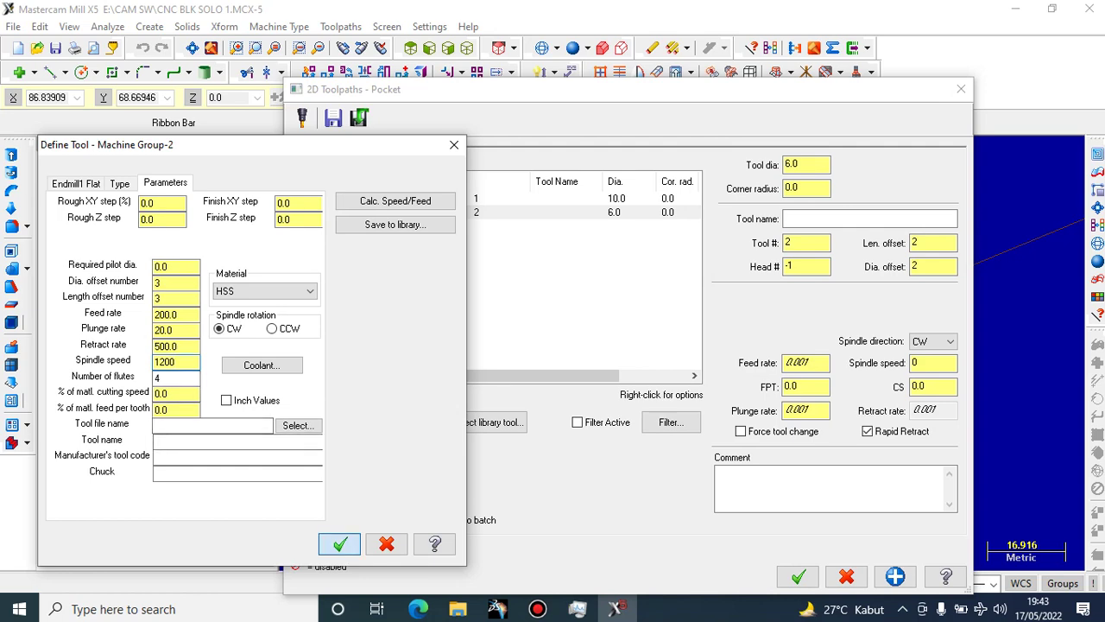
click(340, 544)
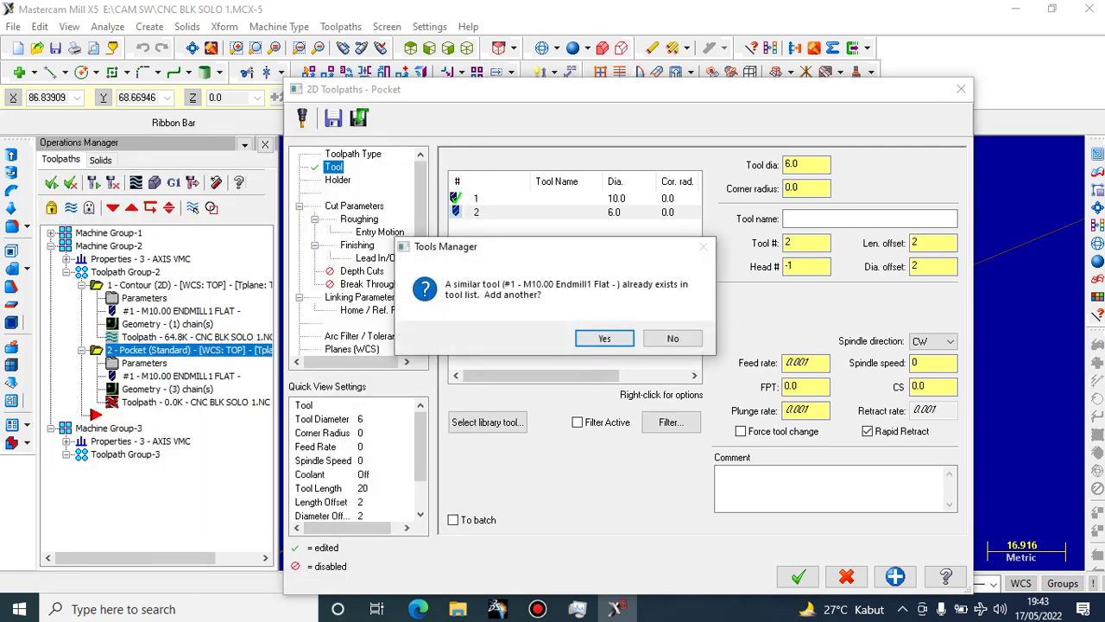
Add another 10 mm flat end mill to the tool list and choose the 6 mm end mill for the pocket operation
key(Return)
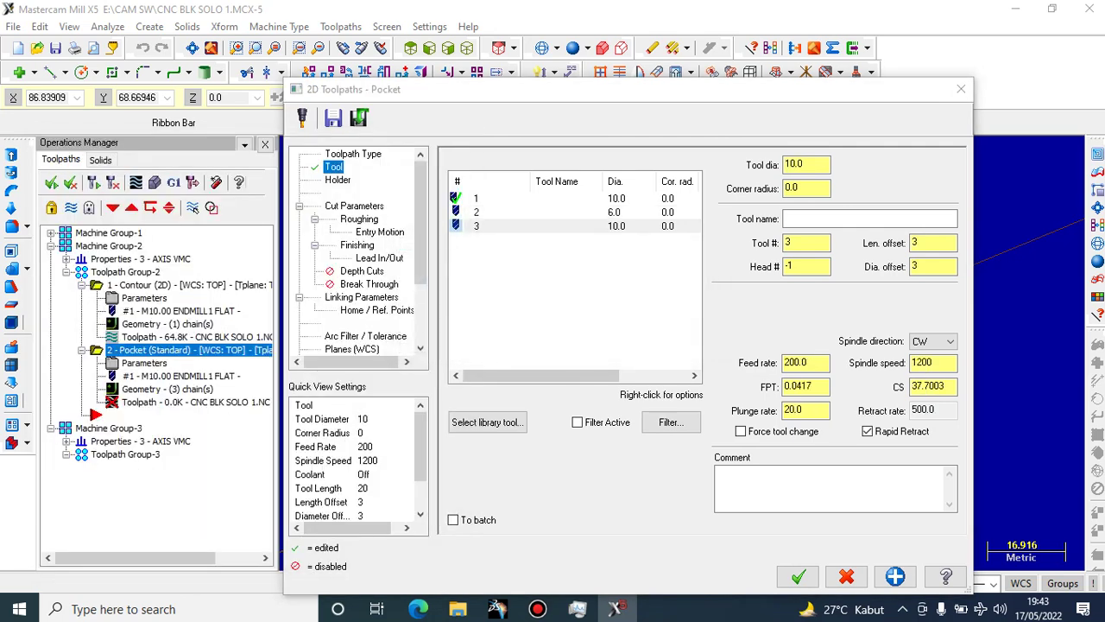
click(553, 212)
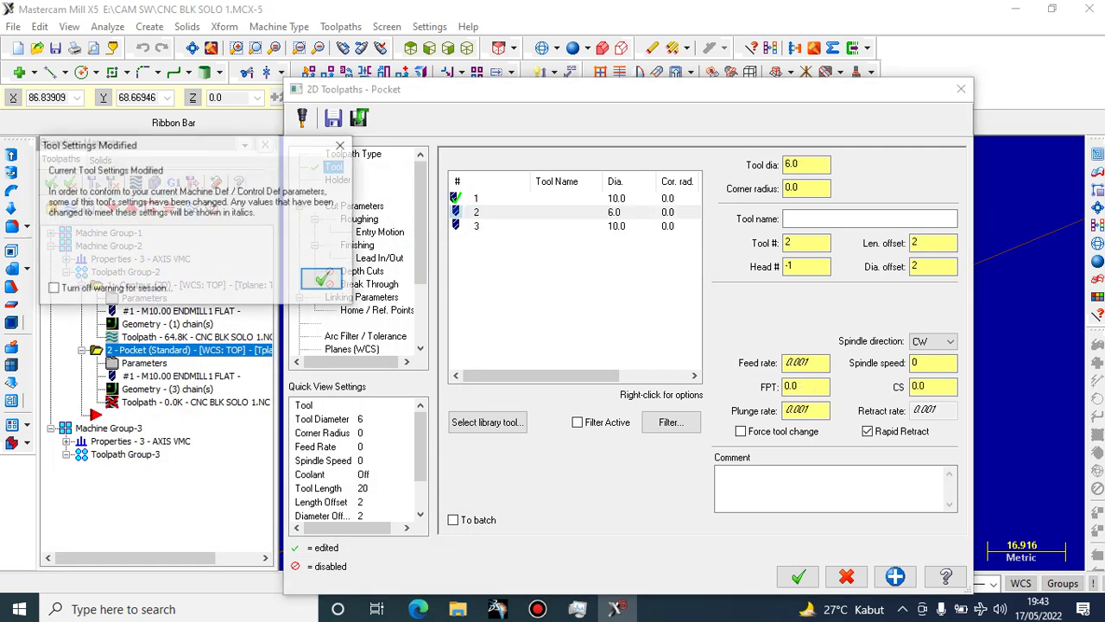
click(323, 279)
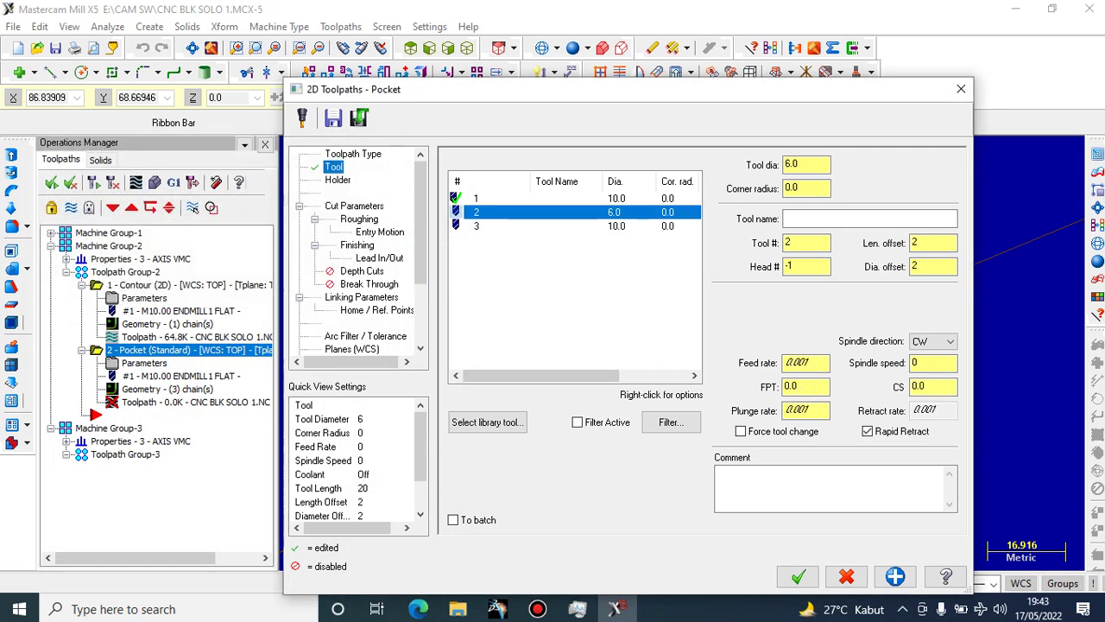
click(337, 180)
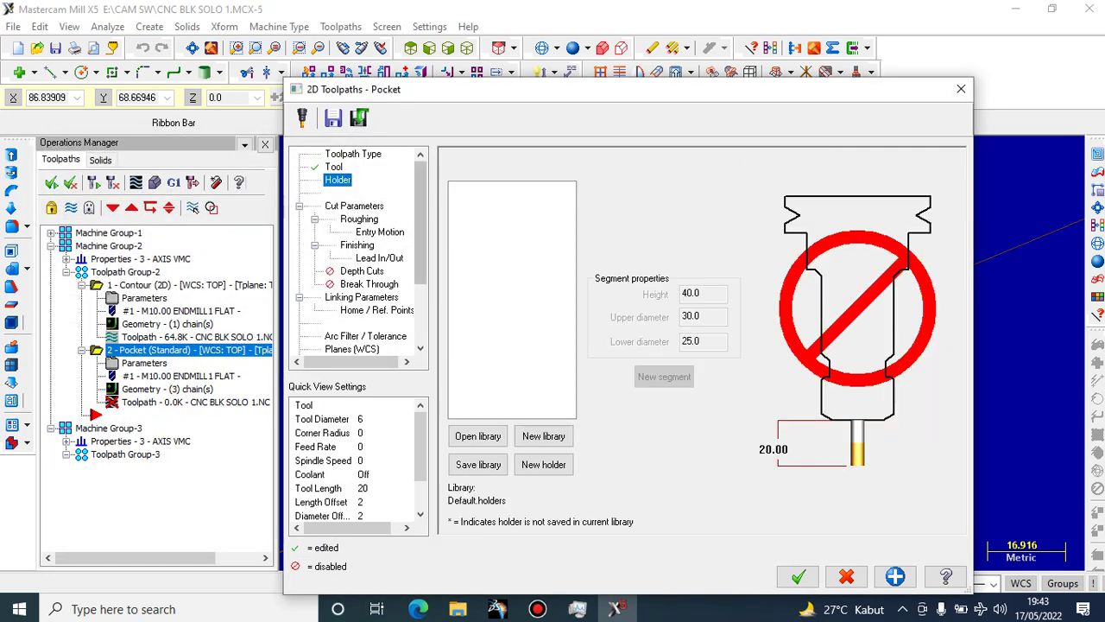
Try conventional machining and the Facing, Island facing, Remachining and Open pocket types, returning to climb machining and the Standard type
click(354, 207)
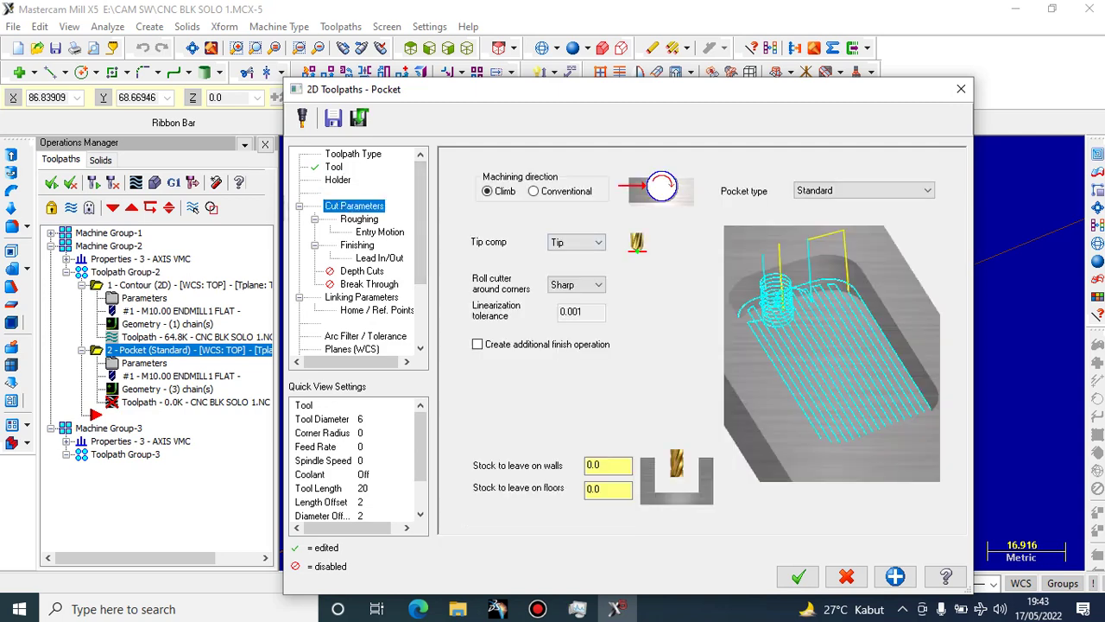
click(534, 192)
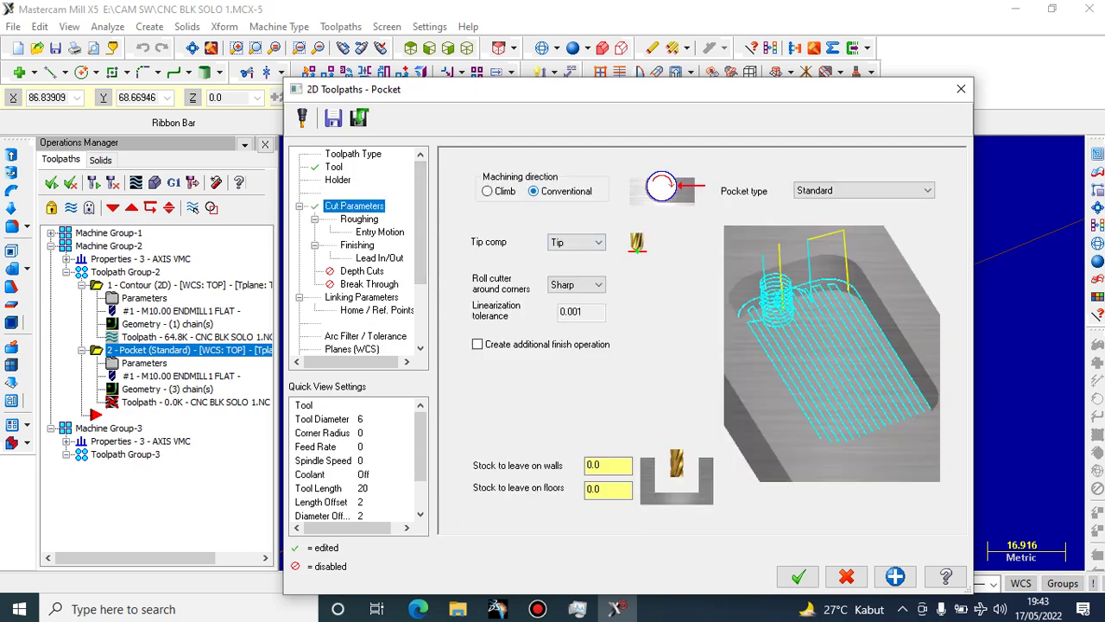
click(488, 192)
click(897, 190)
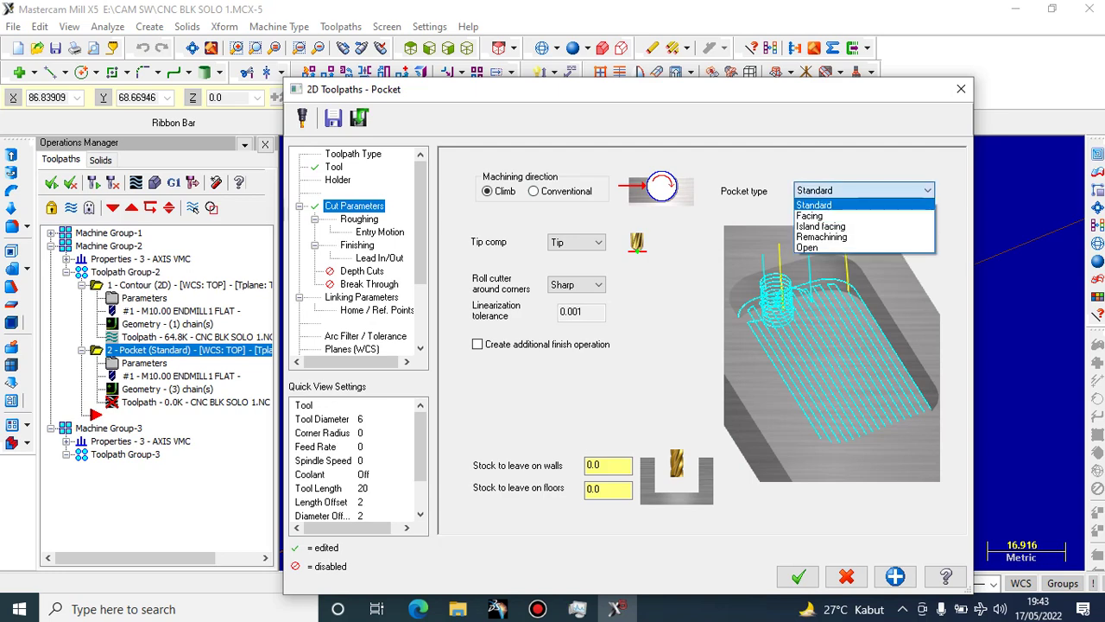
click(809, 215)
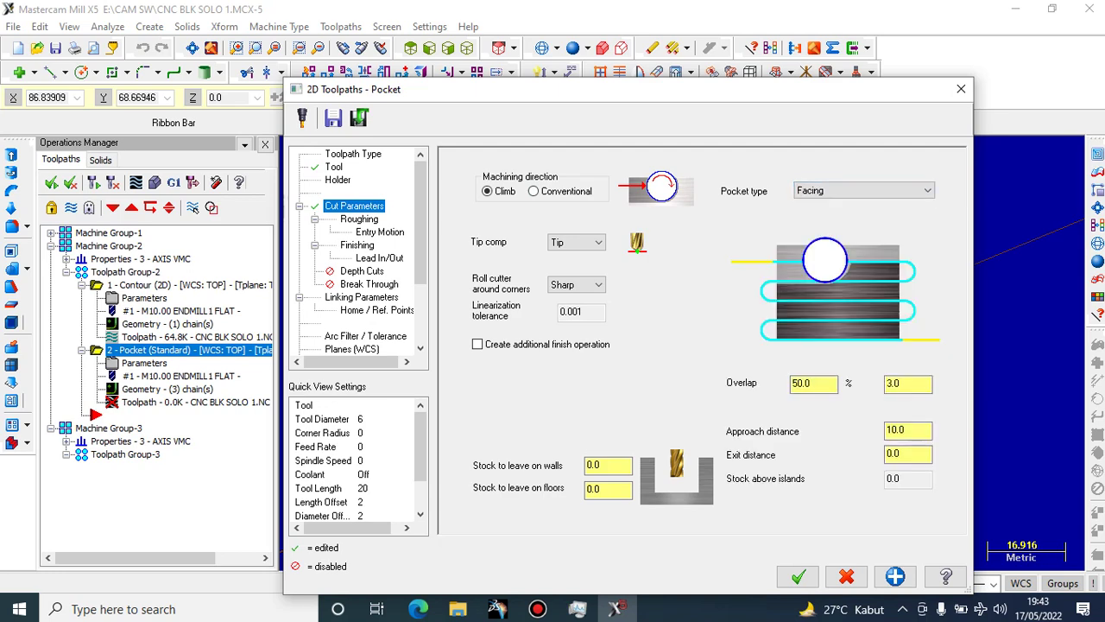
click(864, 190)
click(820, 225)
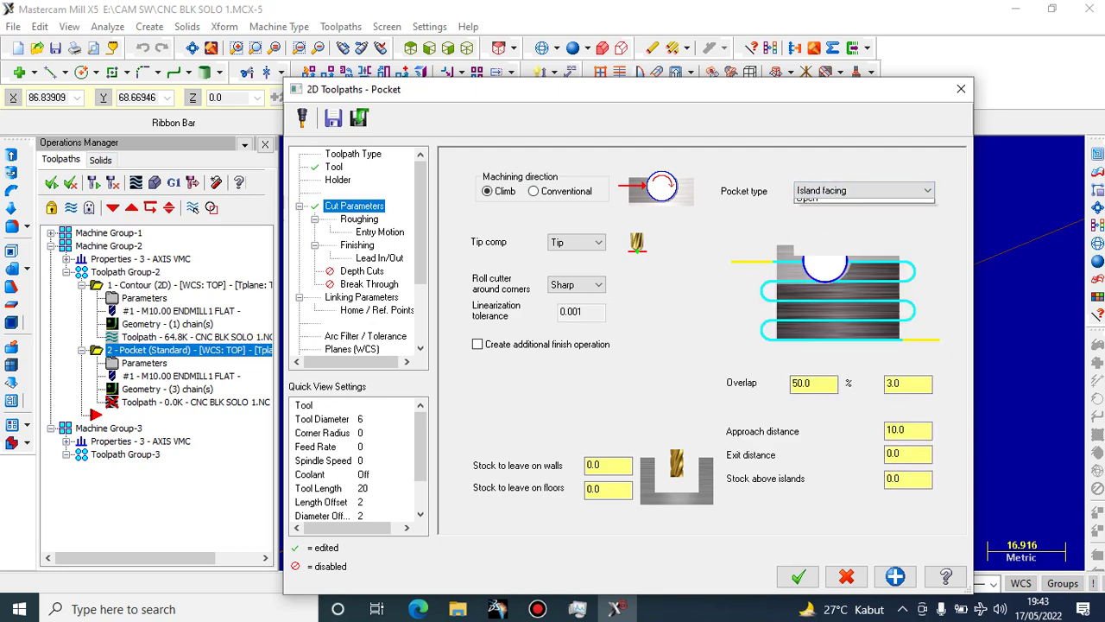
click(864, 190)
click(821, 236)
click(863, 190)
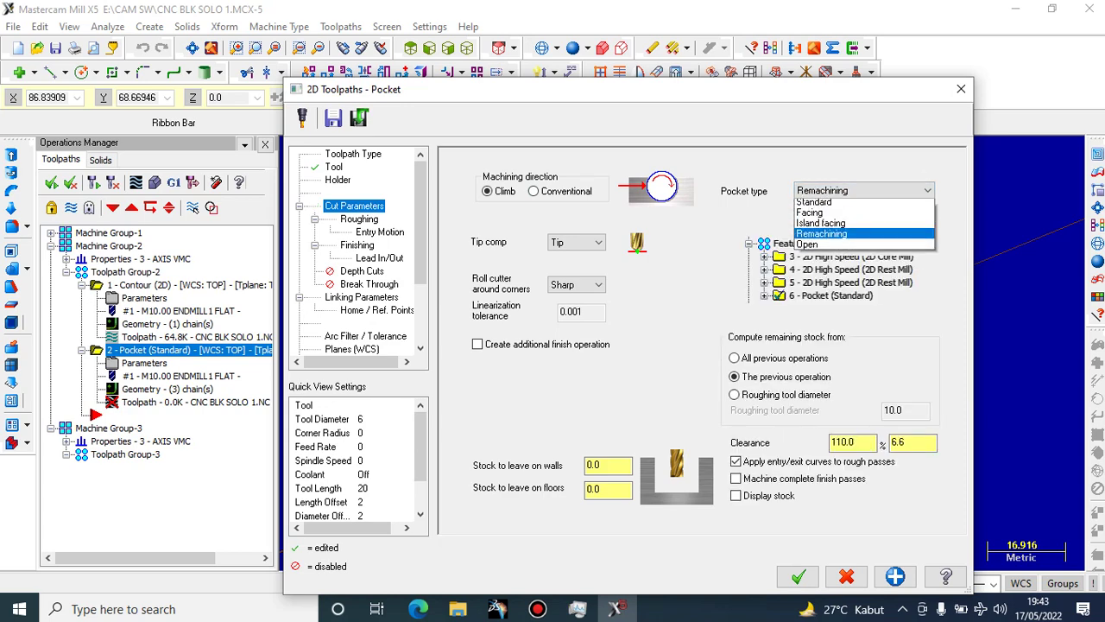
click(821, 247)
click(863, 190)
click(809, 215)
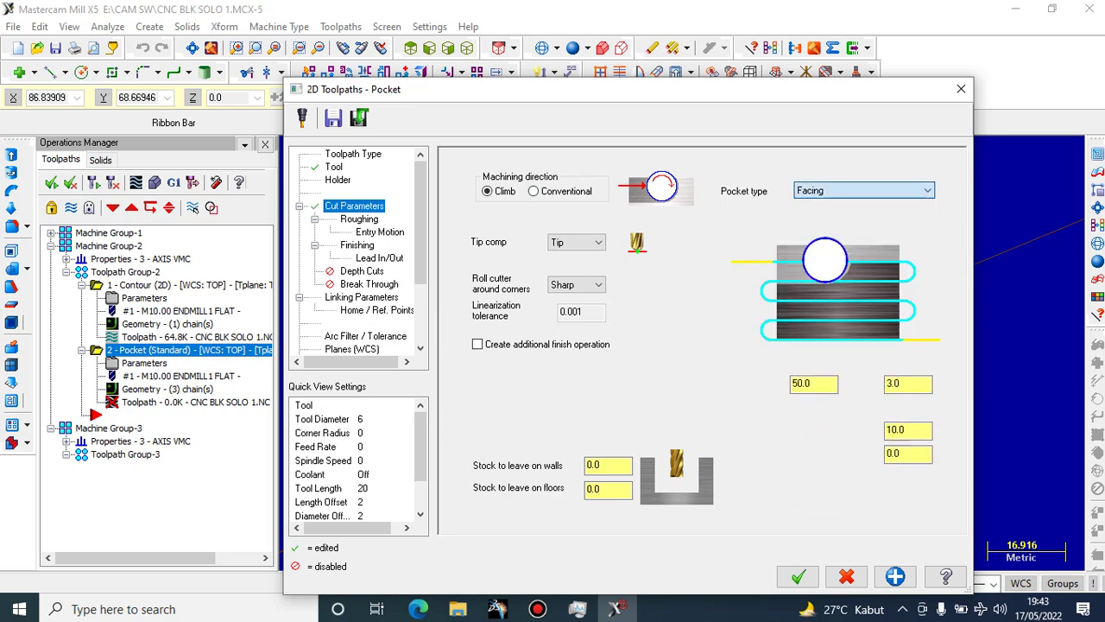
click(864, 190)
click(809, 215)
click(863, 190)
click(814, 205)
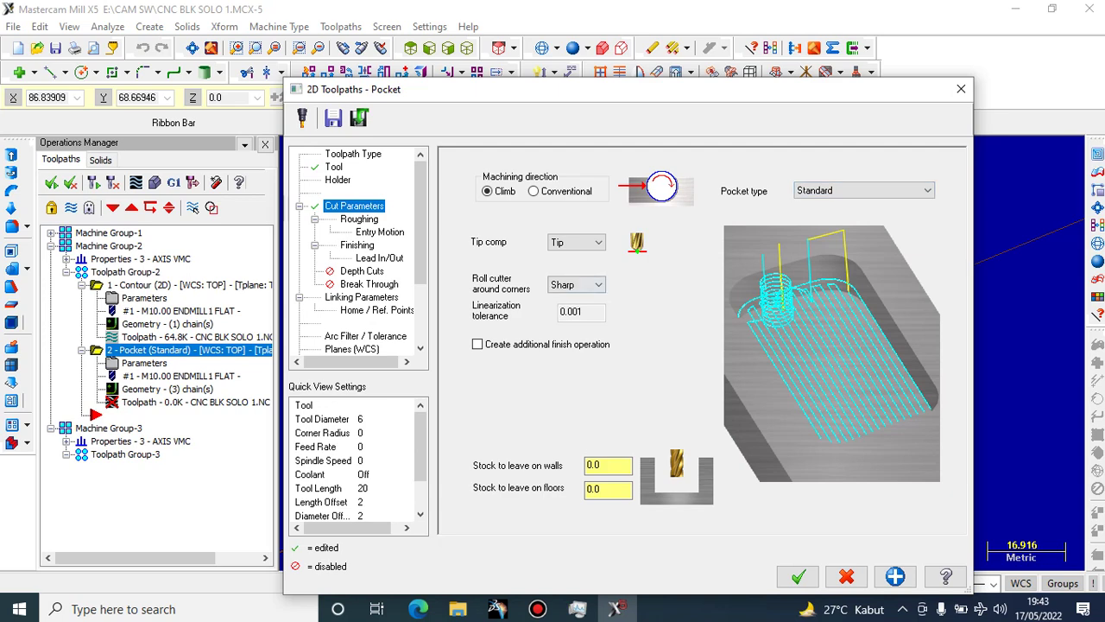
Try several roughing patterns for the pocket and set the cutting method to One Way
click(359, 220)
click(559, 213)
click(624, 212)
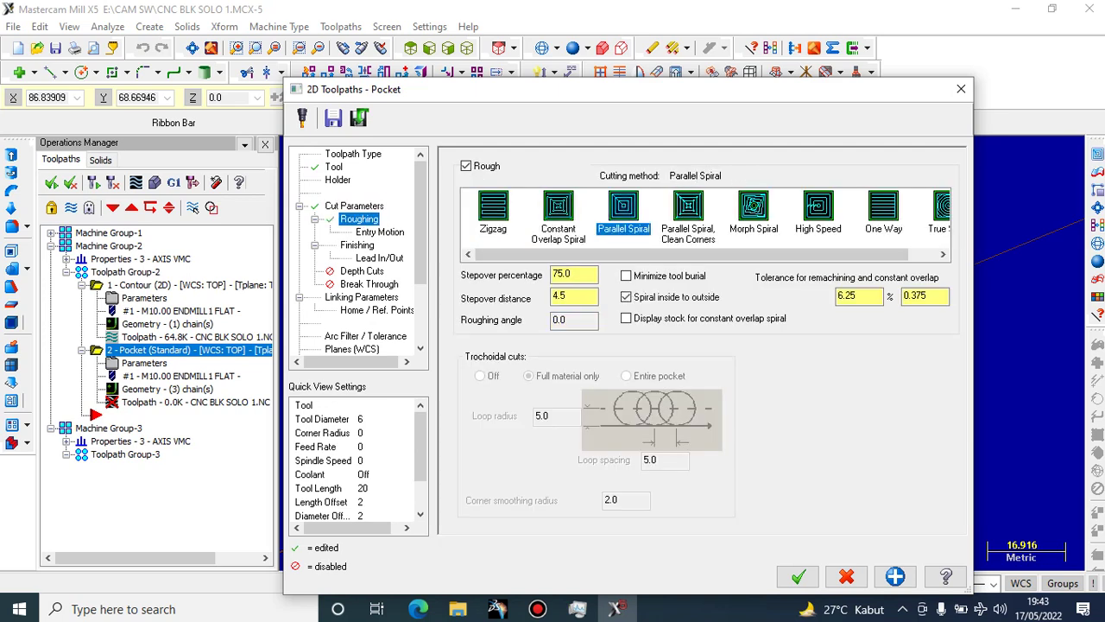
click(493, 212)
click(559, 213)
click(624, 212)
click(883, 211)
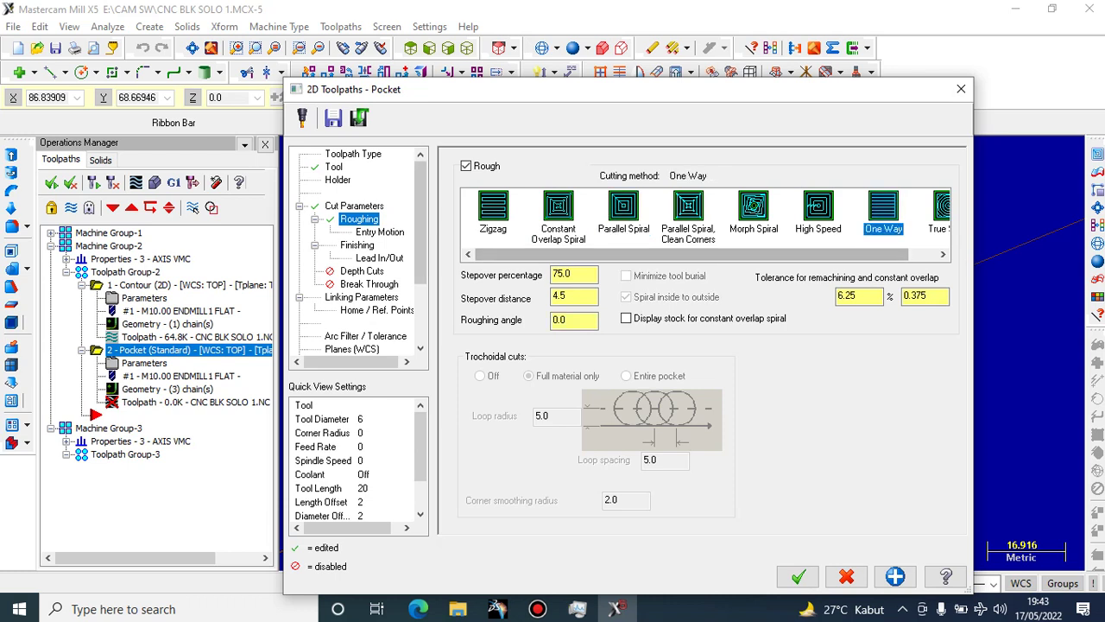
click(380, 233)
Set the pocket's finish pass spacing to 2.5 mm
click(357, 245)
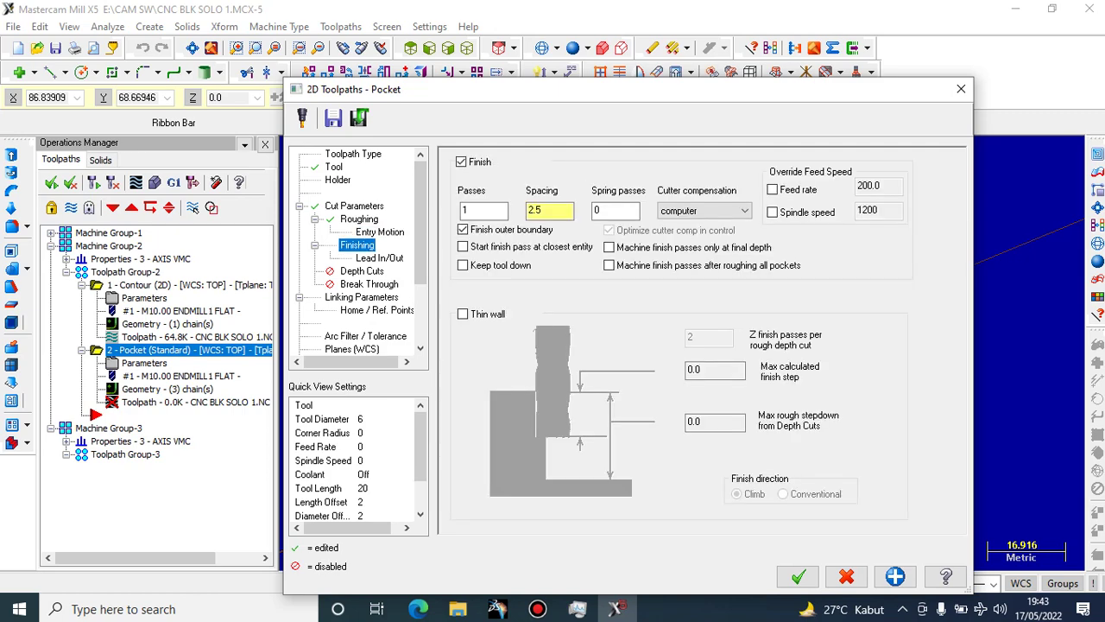
drag(547, 211, 502, 211)
text(2.5)
click(380, 259)
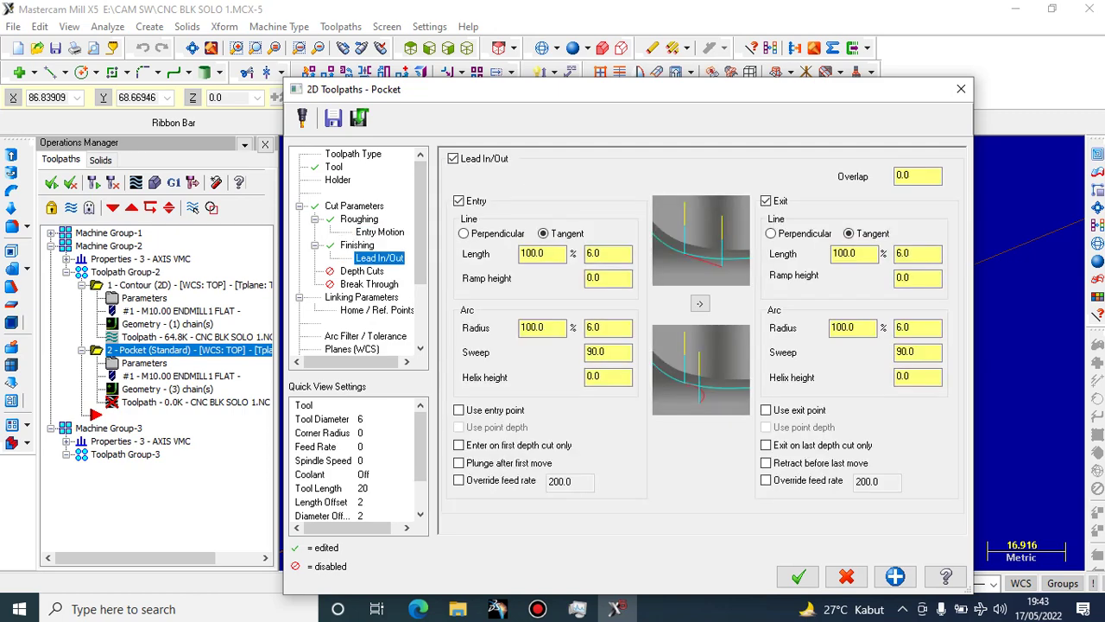
Turn off the finish pass for the pocket and review its lead-in and lead-out settings
click(357, 246)
click(461, 162)
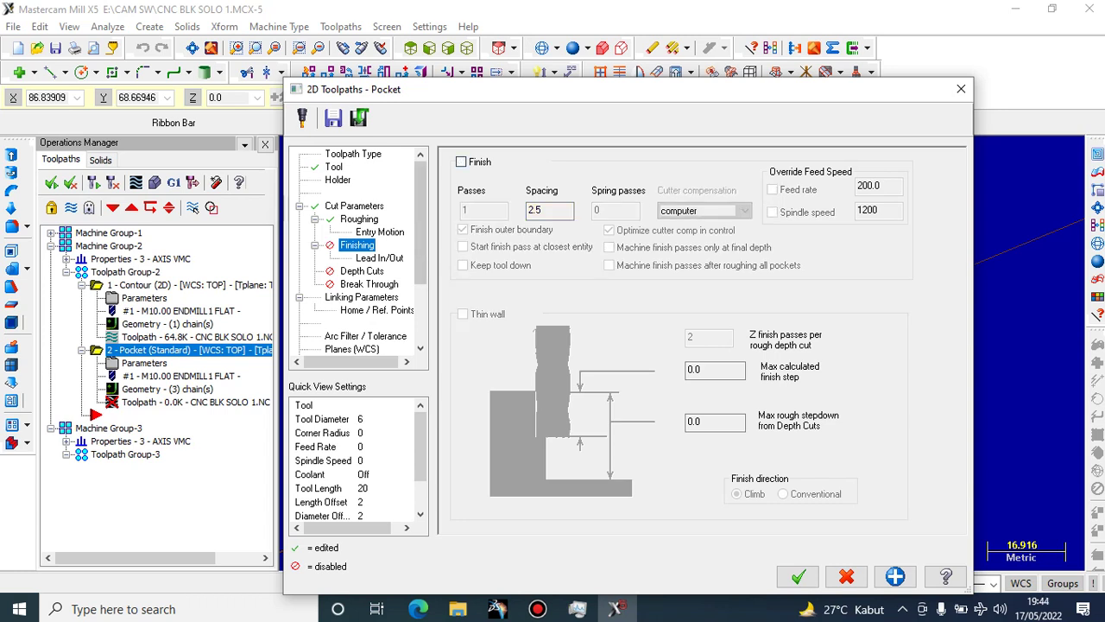
click(461, 162)
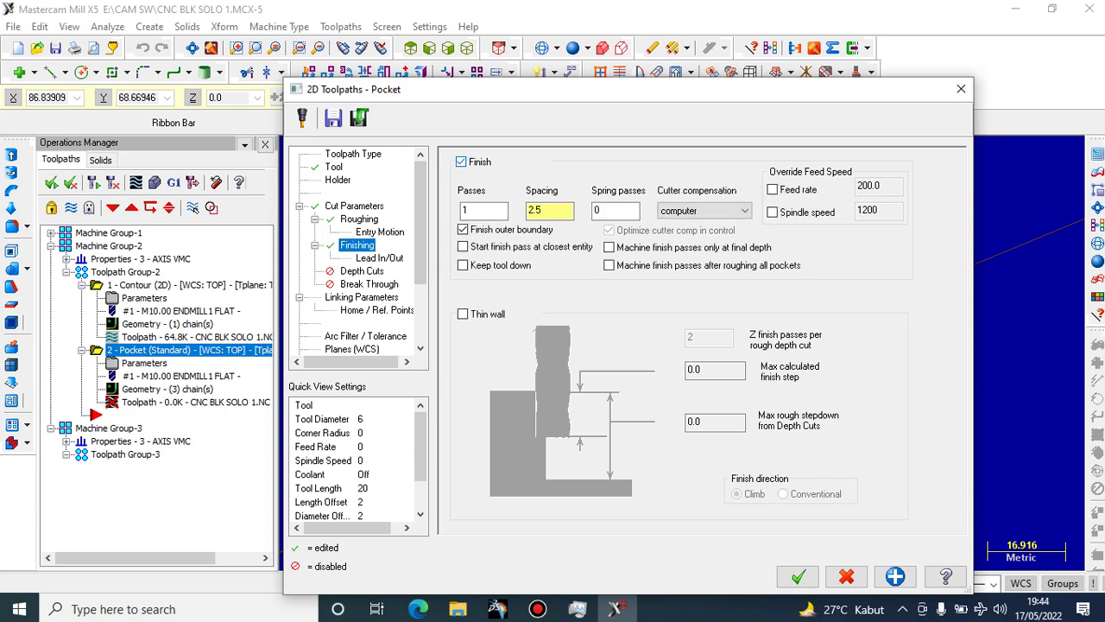
click(461, 161)
click(379, 258)
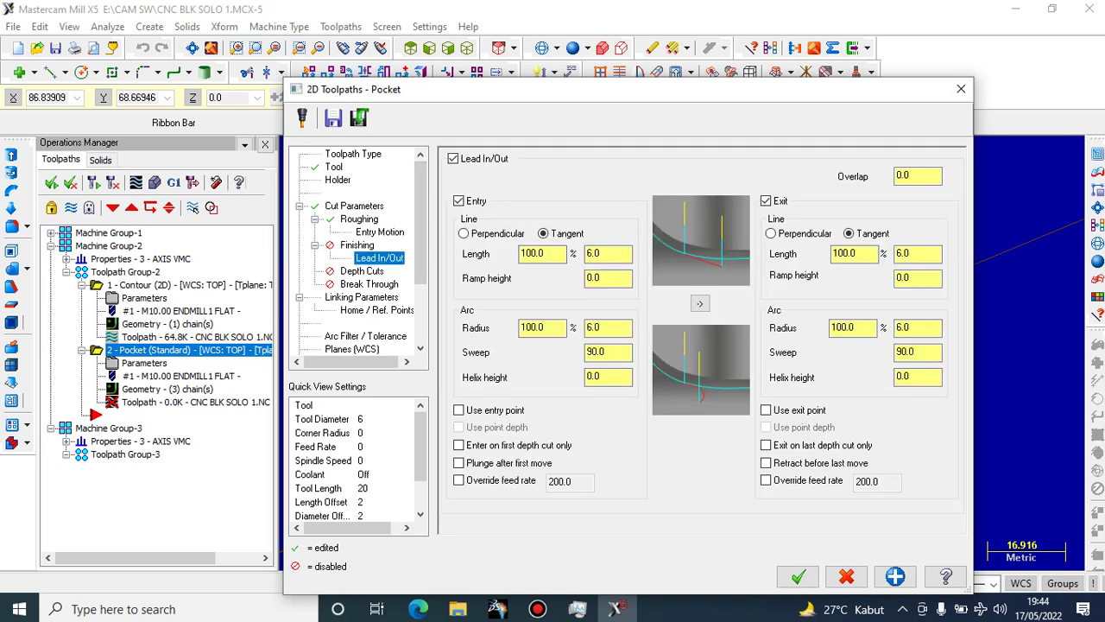
Enable depth cuts for the pocket with a maximum rough step of 1 mm and a finish step of 0
click(362, 271)
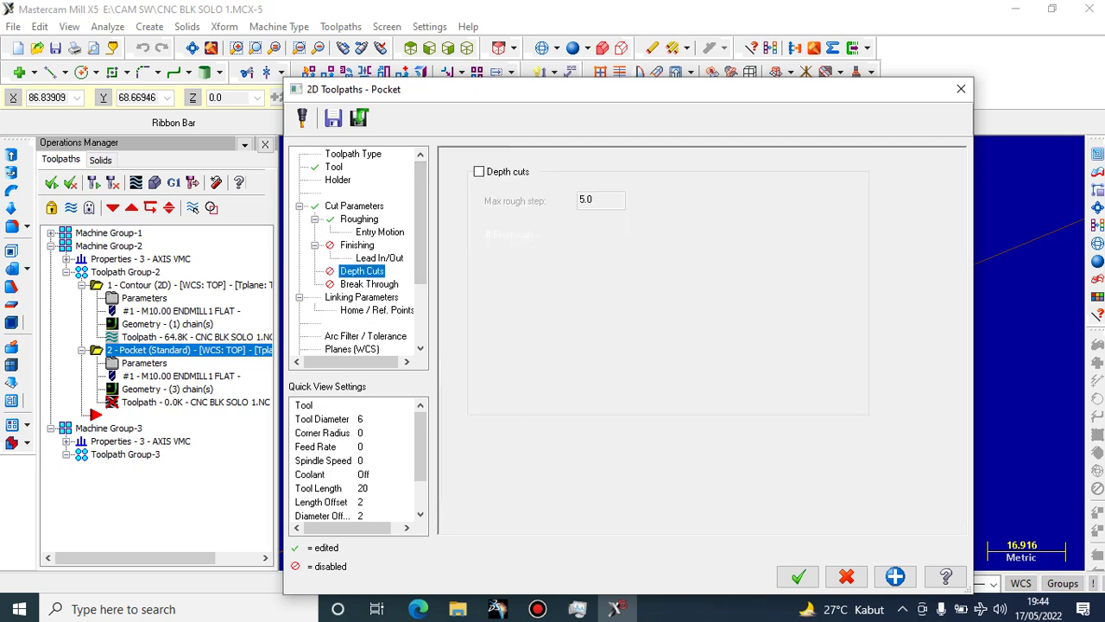
click(479, 171)
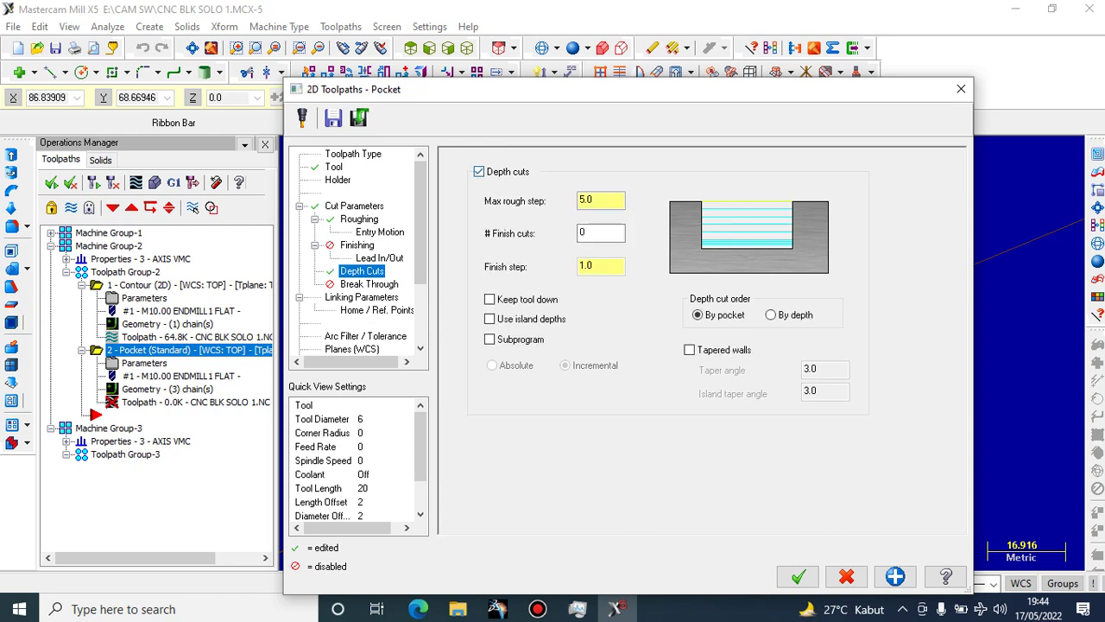
drag(595, 201, 576, 201)
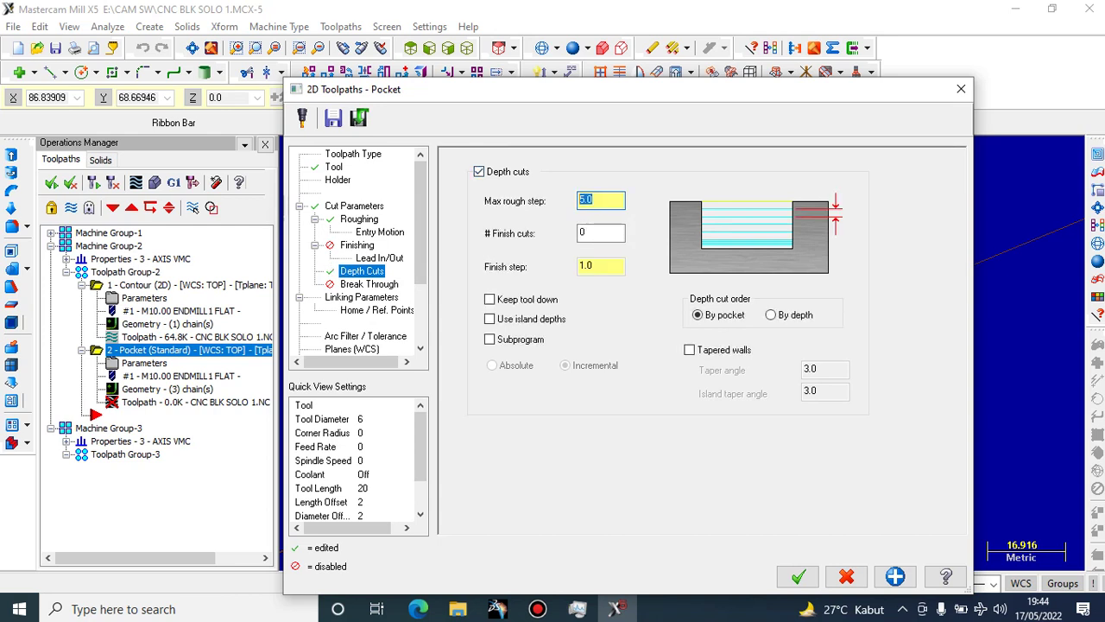
text(1)
key(Tab)
text(0)
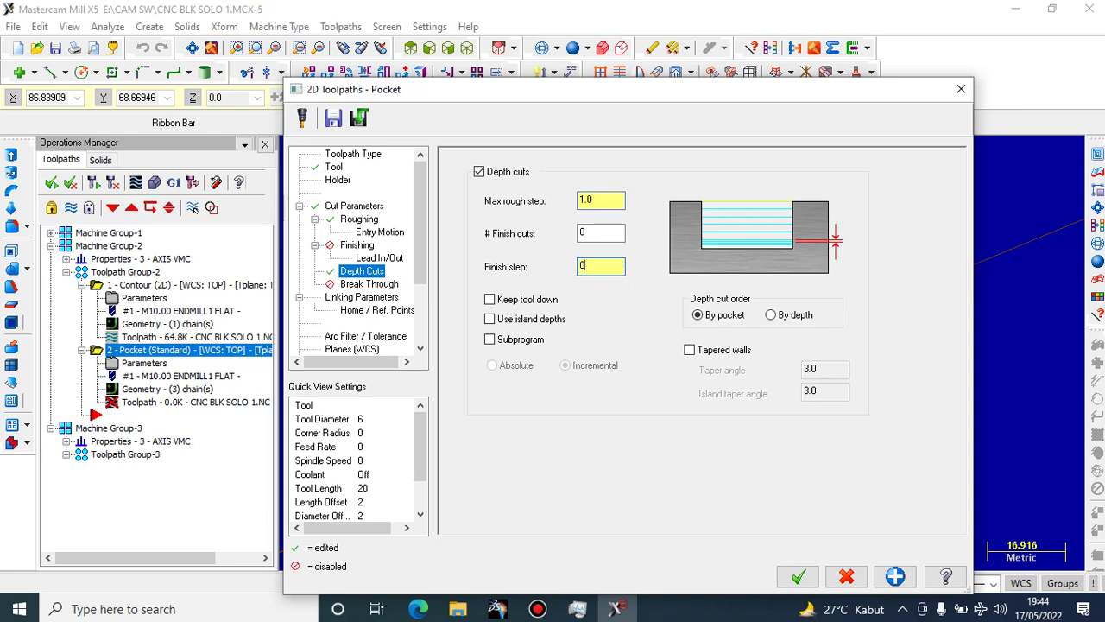
click(369, 284)
Set the pocket depth to -3 mm in the linking parameters
click(362, 297)
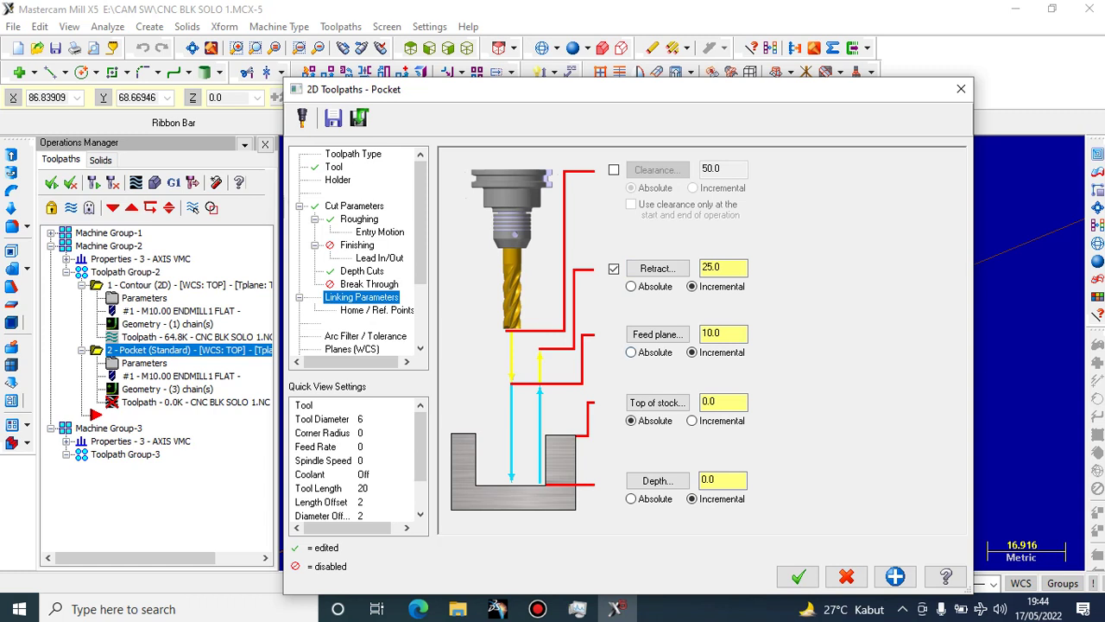
key(Tab)
key(Tab)
key(Tab)
text(-3)
key(Tab)
click(376, 310)
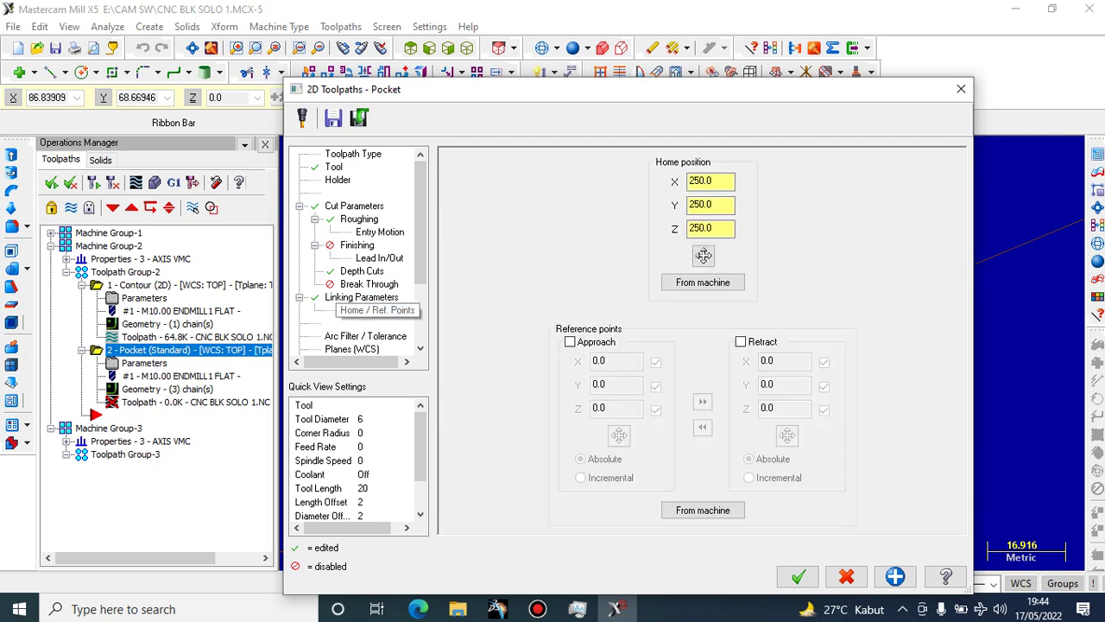
Turn the finish pass back on and accept the pocket parameters to generate the toolpath
click(358, 245)
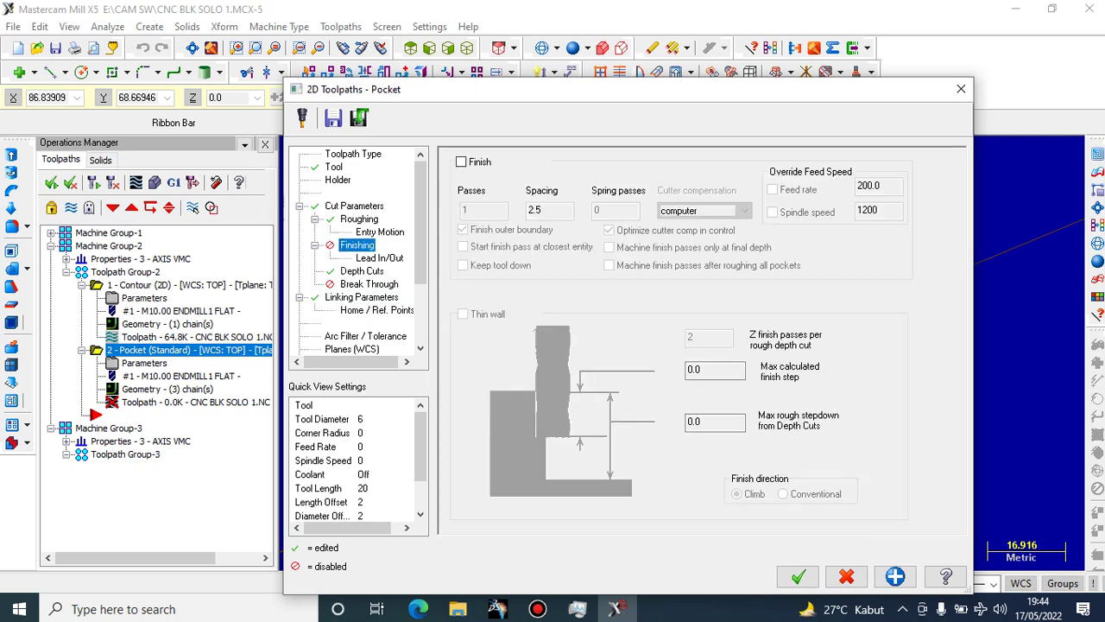
click(461, 161)
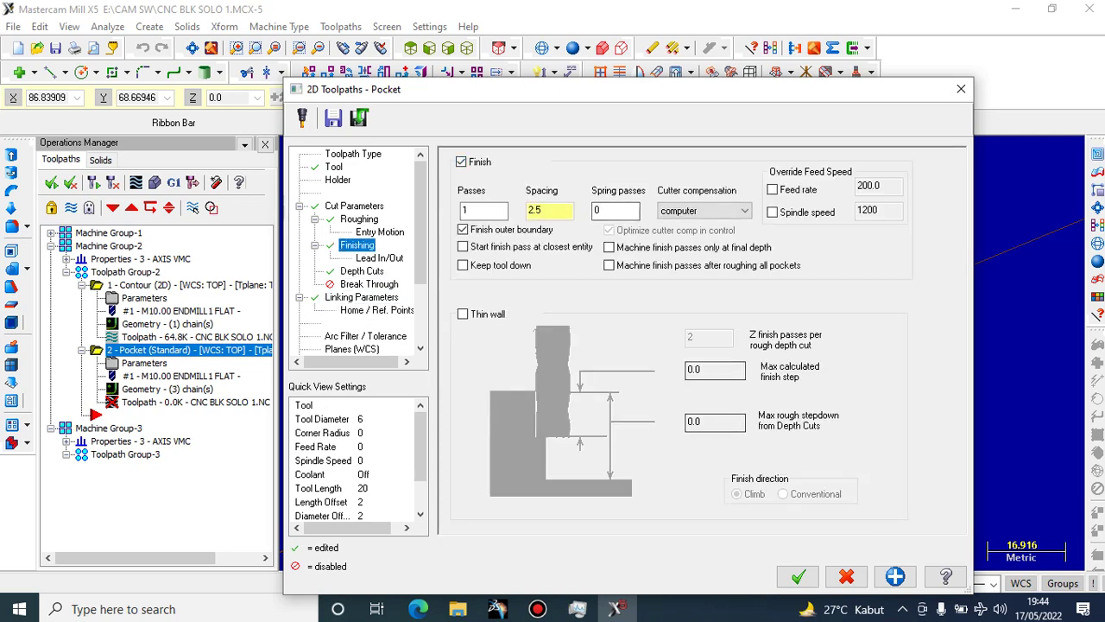
click(798, 577)
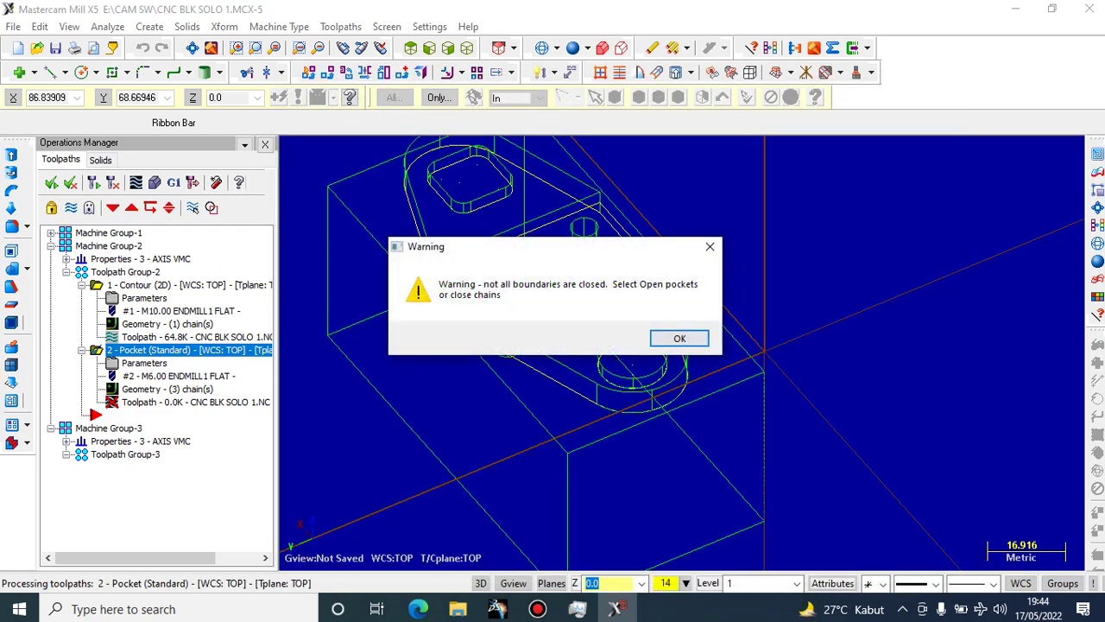
click(681, 338)
click(607, 338)
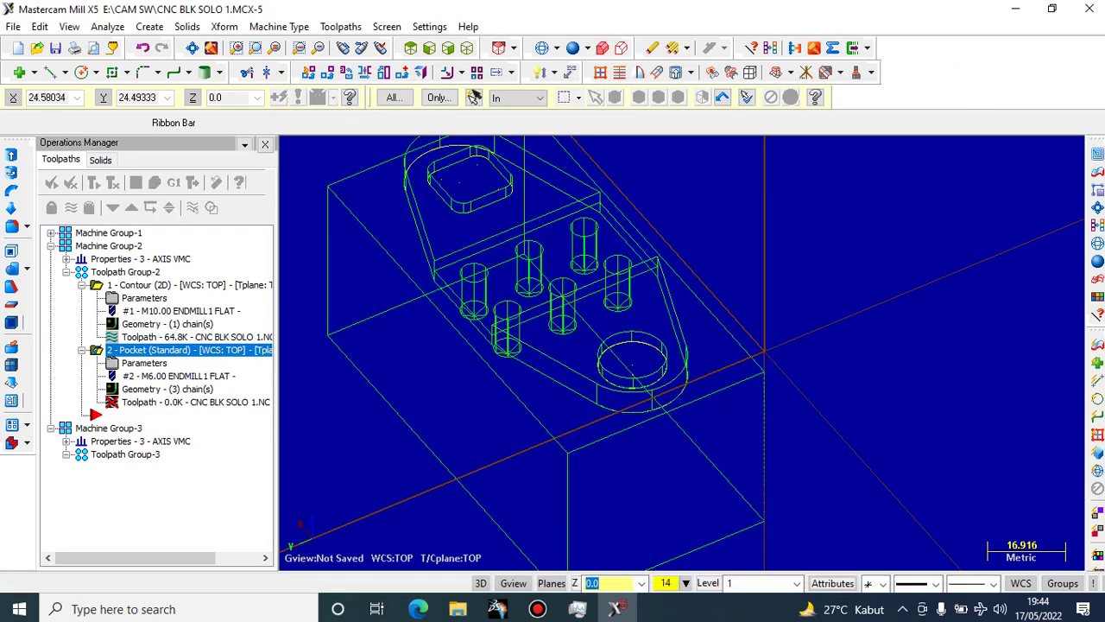
Try to regenerate and backplot the pocket toolpath
scroll(583, 303, down, 7)
scroll(491, 218, up, 6)
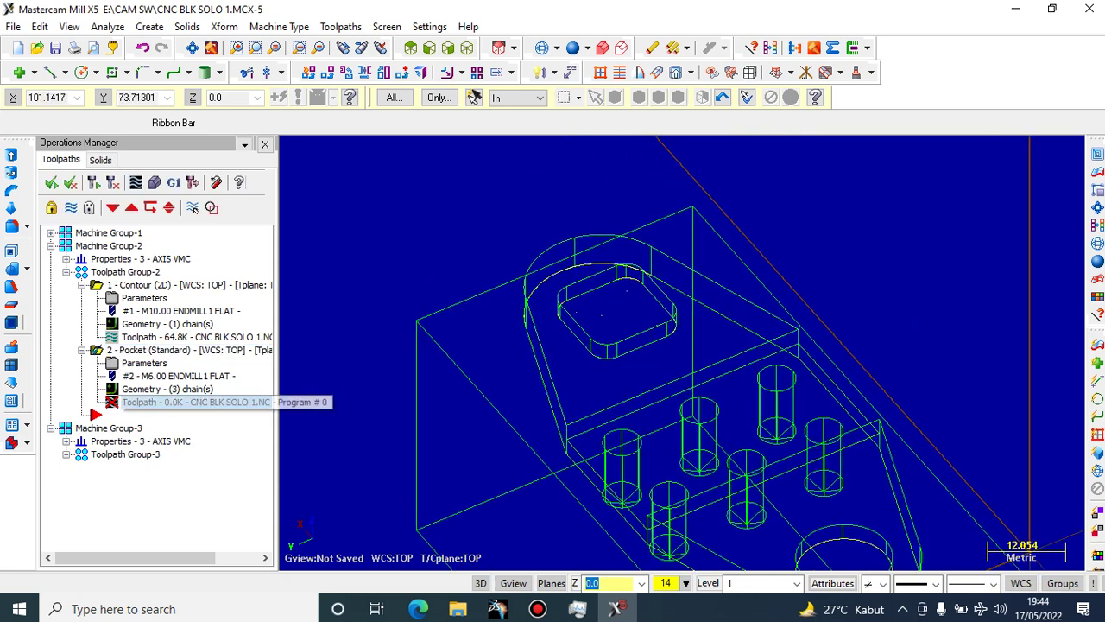
click(135, 182)
key(Return)
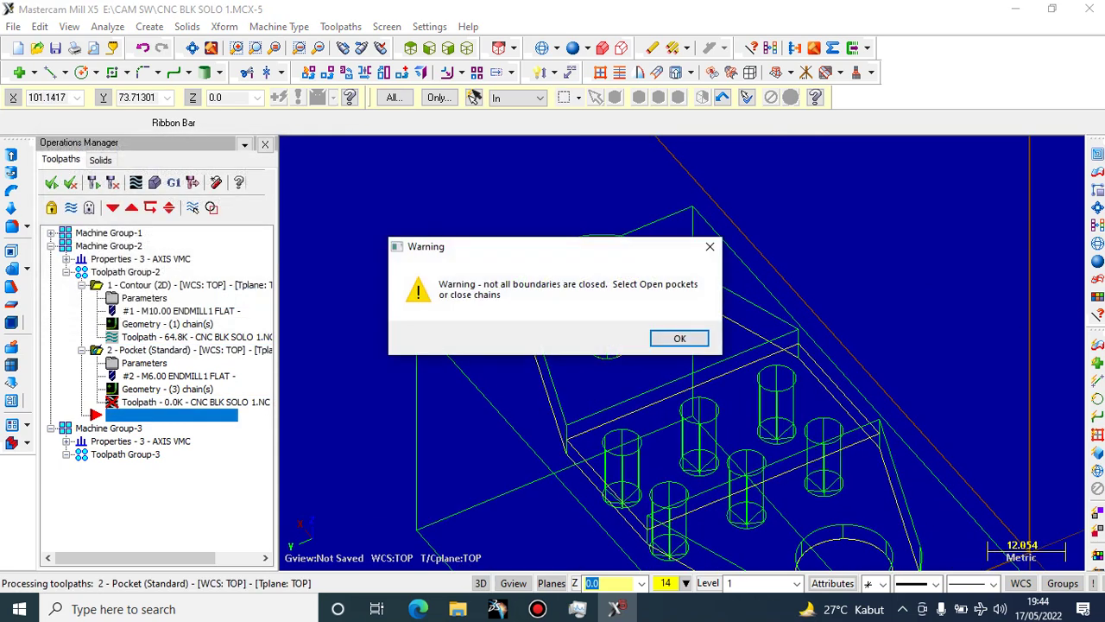
key(Return)
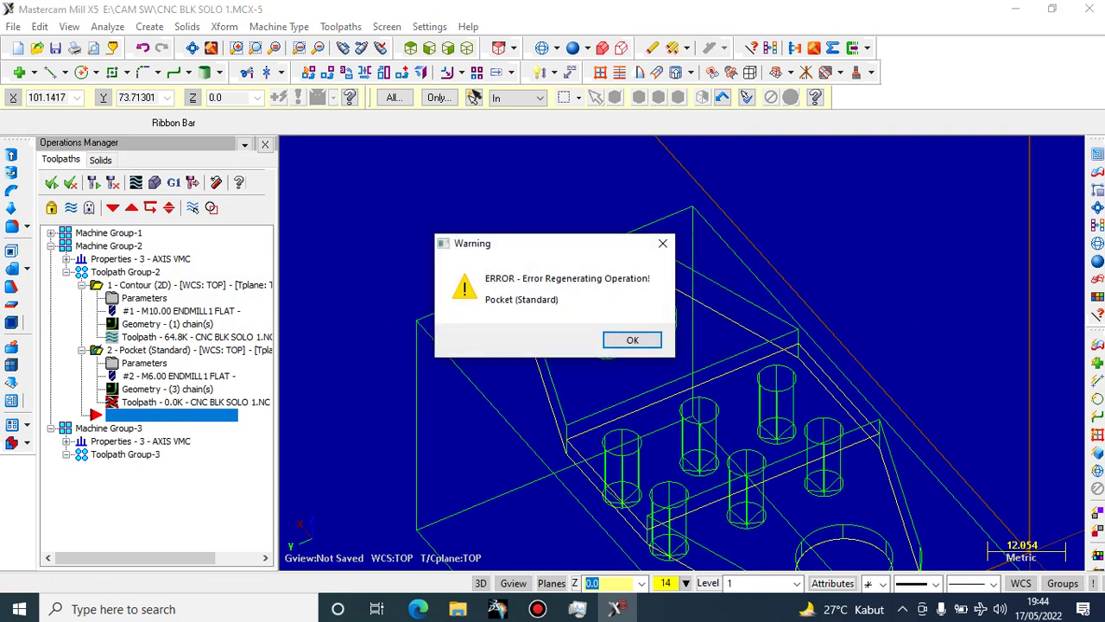
key(Return)
click(155, 244)
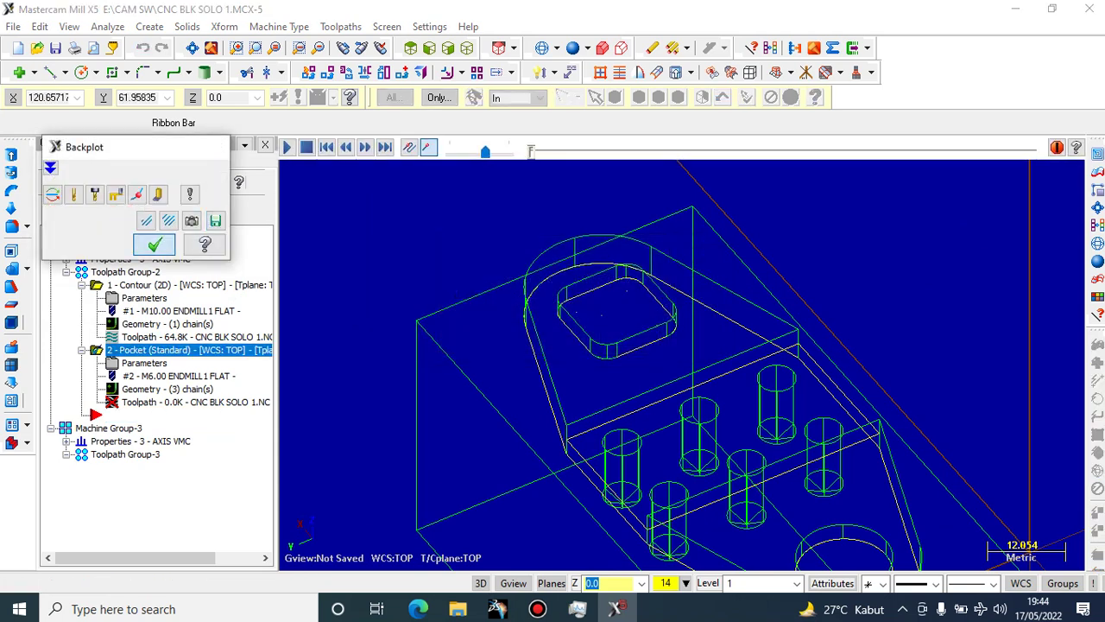
Retry backplotting the pocket operation with regeneration of unlocked operations, dismissing the errors and closing the backplot
scroll(395, 264, down, 4)
scroll(287, 247, down, 2)
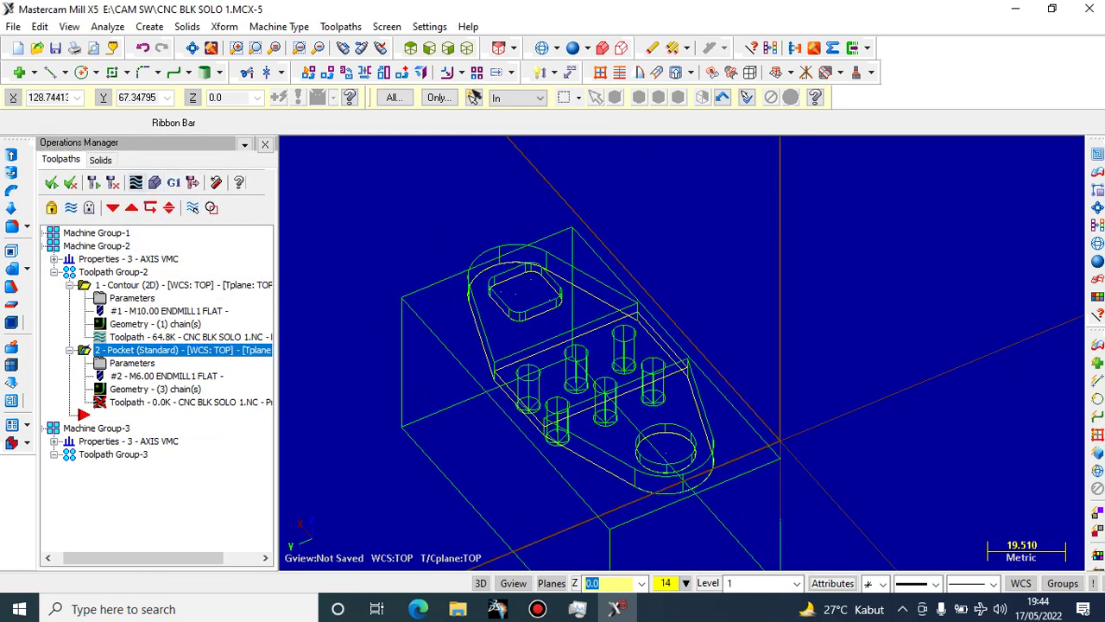
click(136, 183)
click(238, 301)
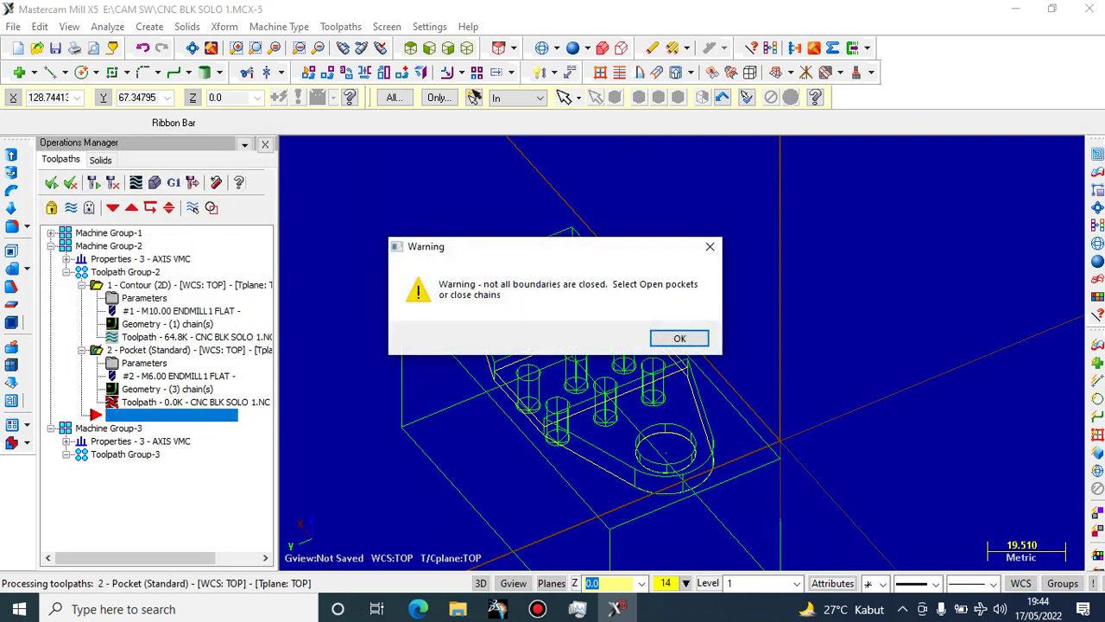
click(679, 338)
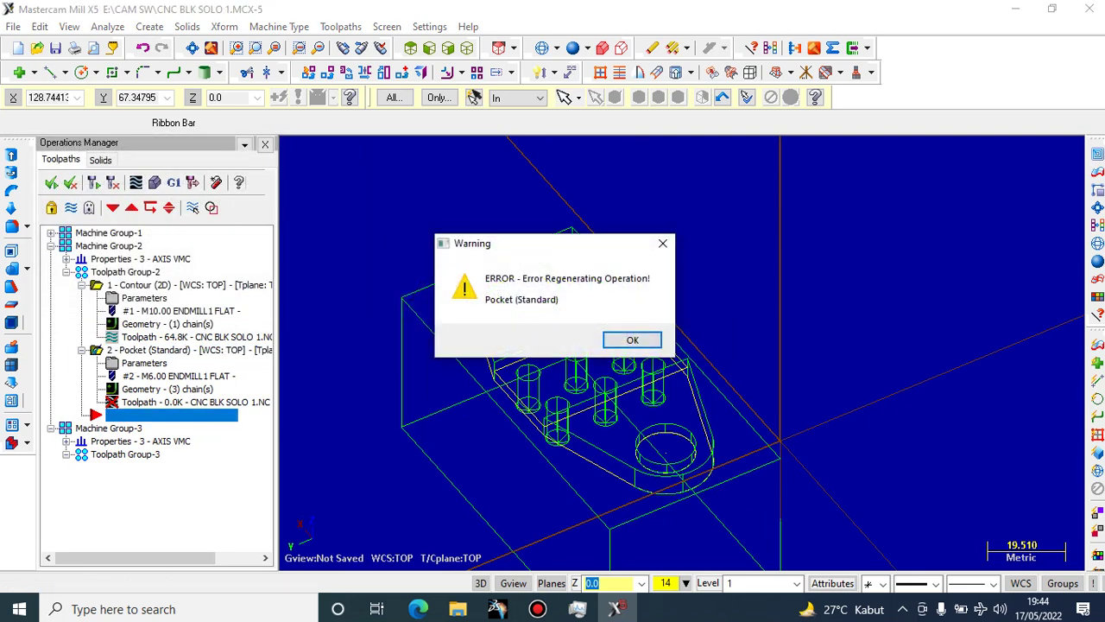
click(632, 339)
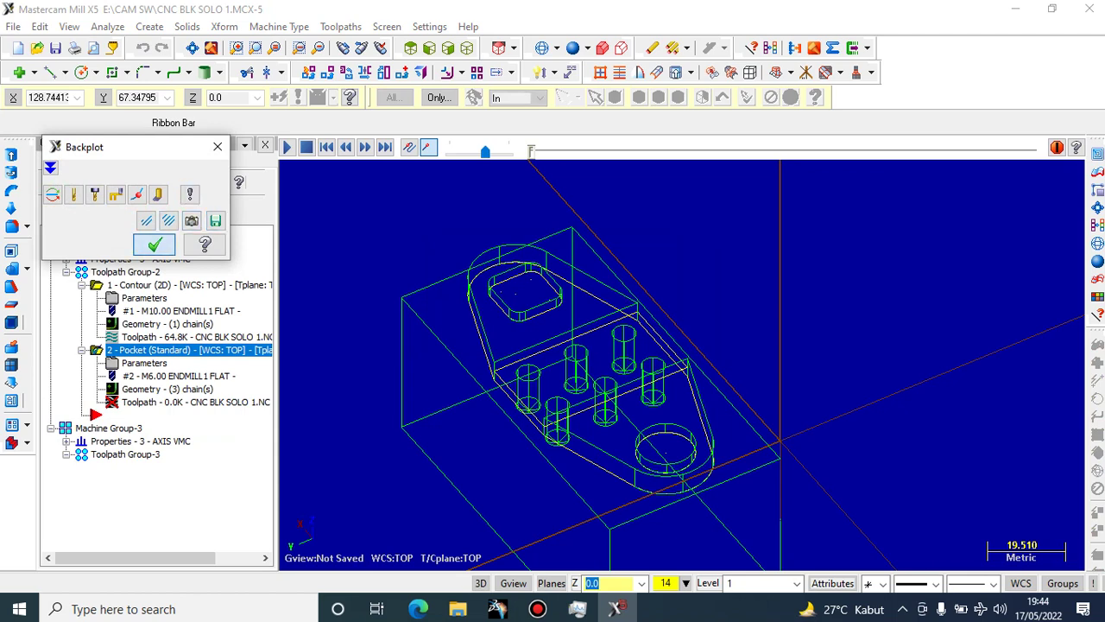
click(154, 245)
Try to regenerate the pocket operation and verify it as a solid machining simulation
click(141, 182)
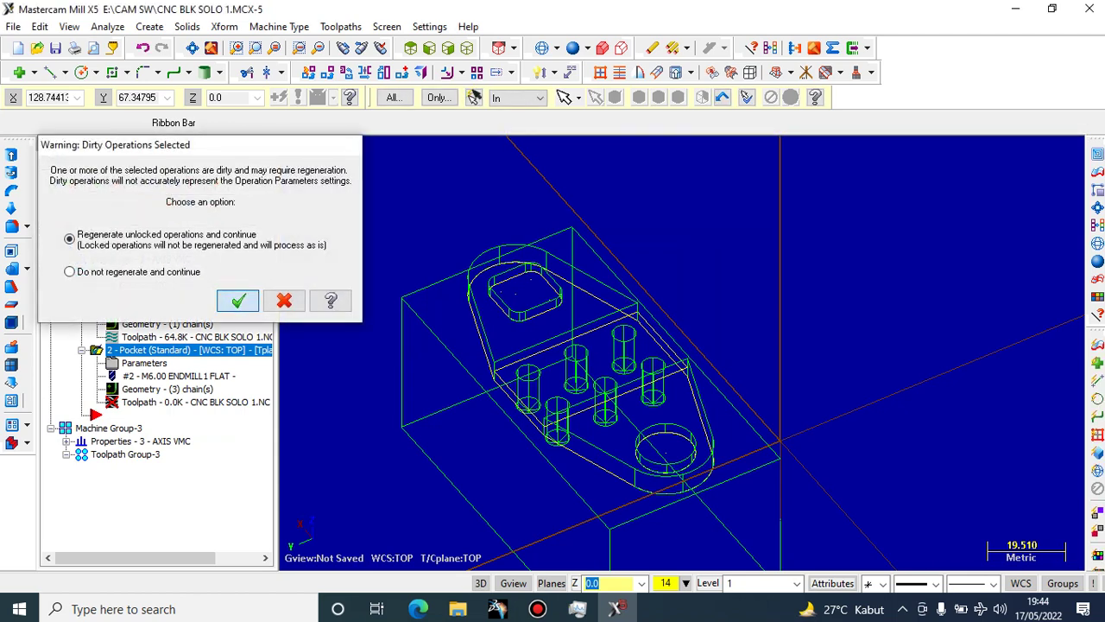
click(237, 299)
click(680, 338)
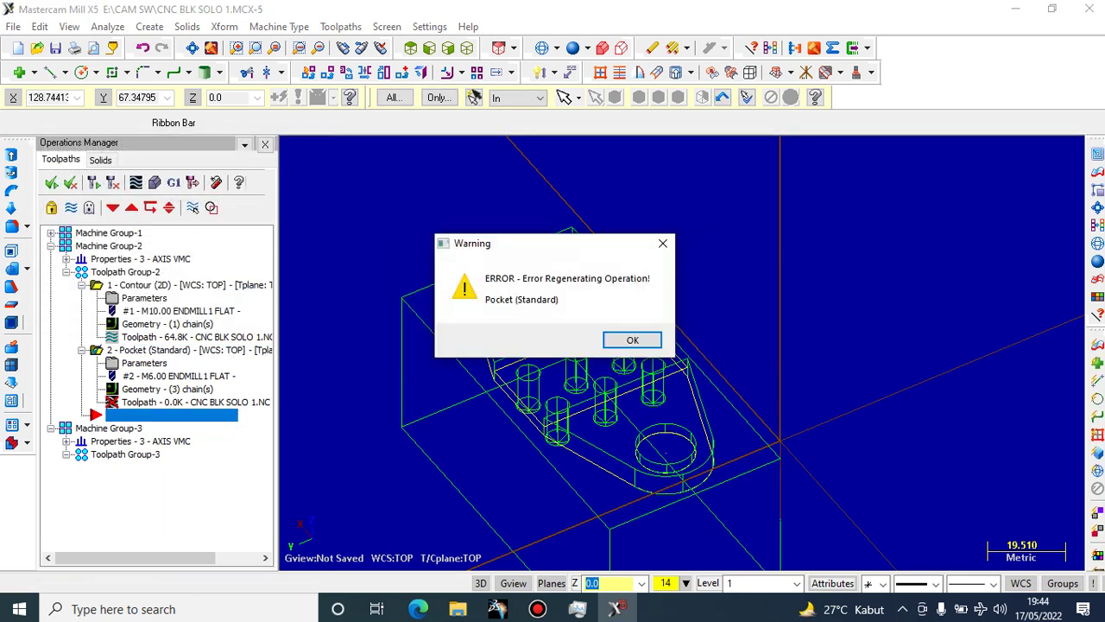
click(632, 340)
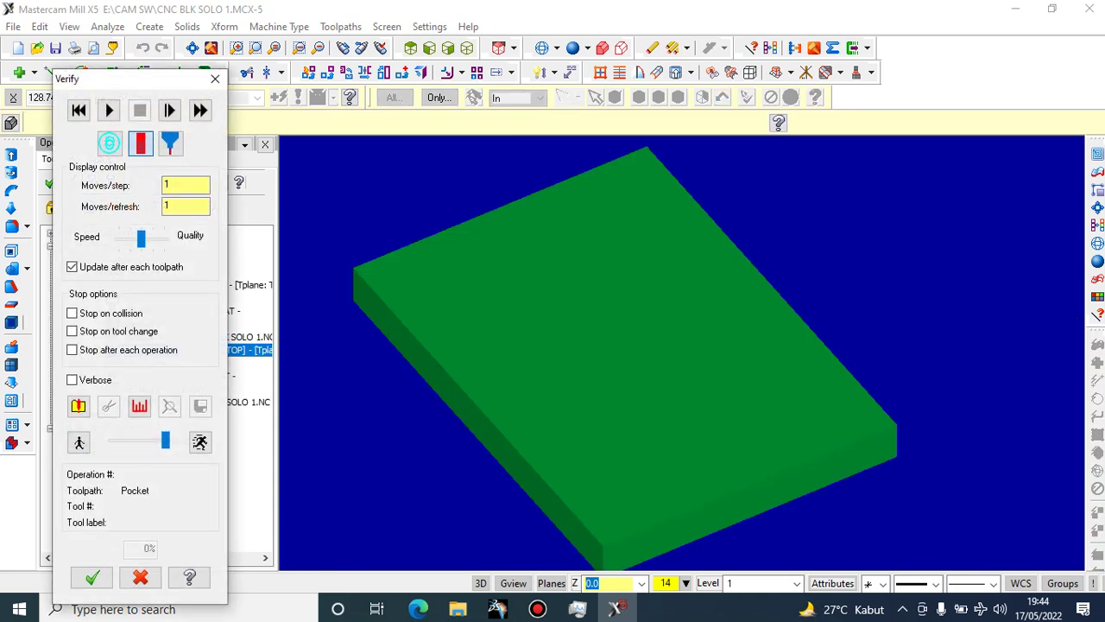
click(109, 109)
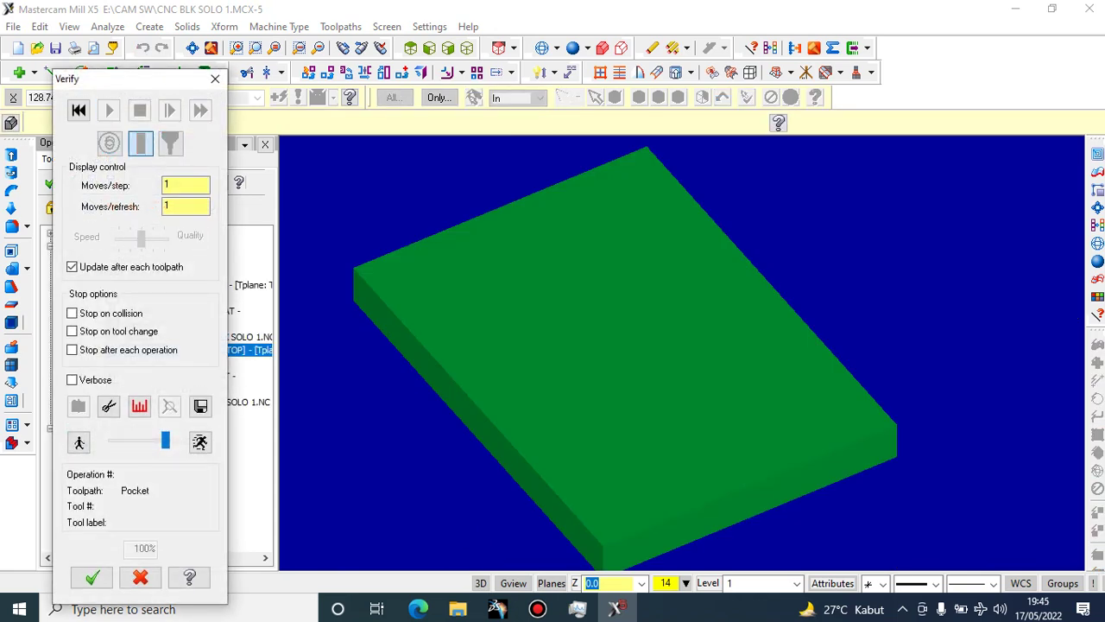
scroll(422, 340, down, 5)
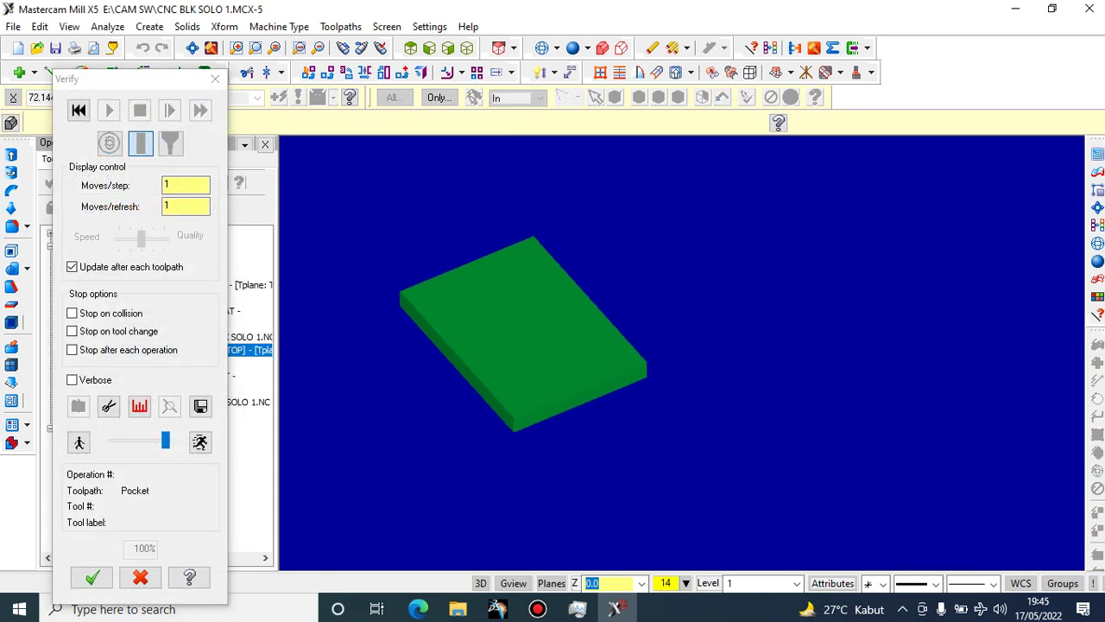
click(92, 577)
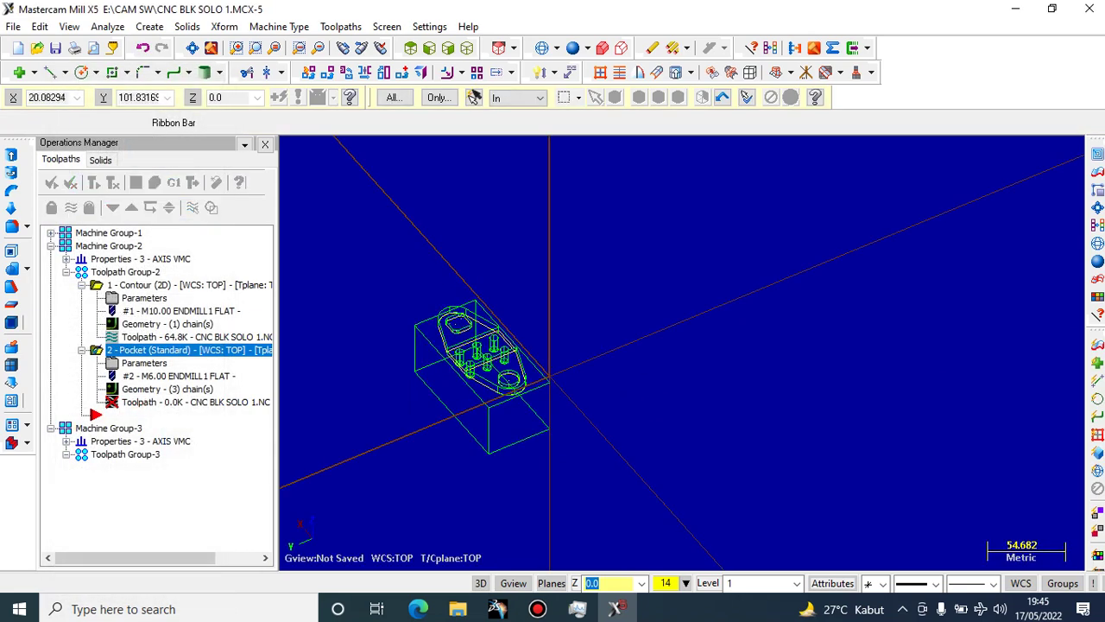
Delete the Pocket (Standard) operation from Toolpath Group-2
scroll(682, 371, up, 3)
scroll(483, 298, up, 2)
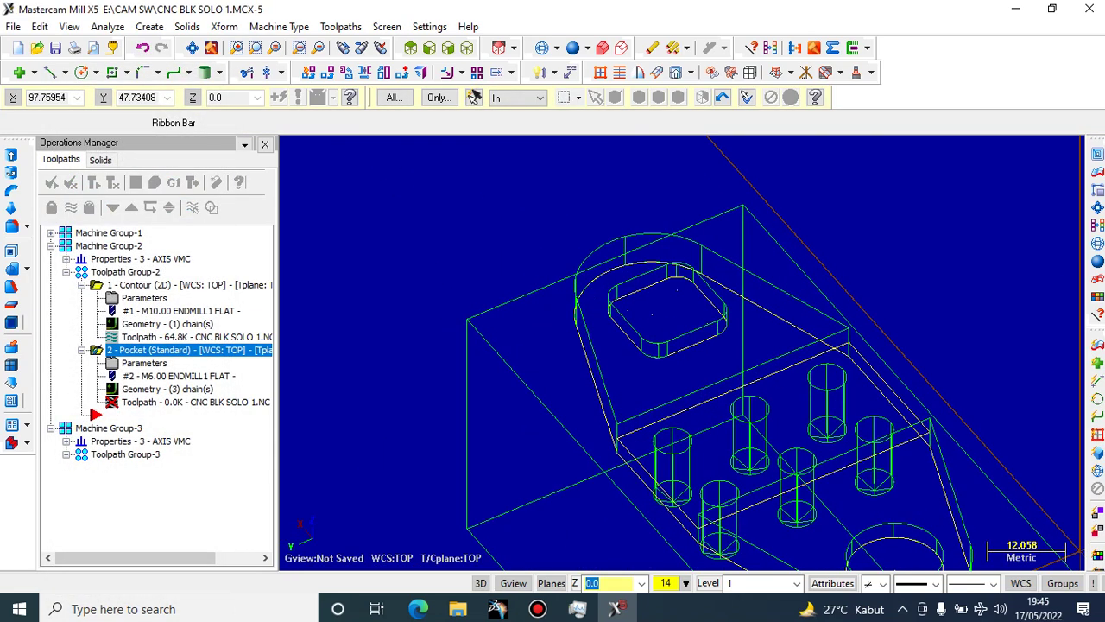
right_click(100, 350)
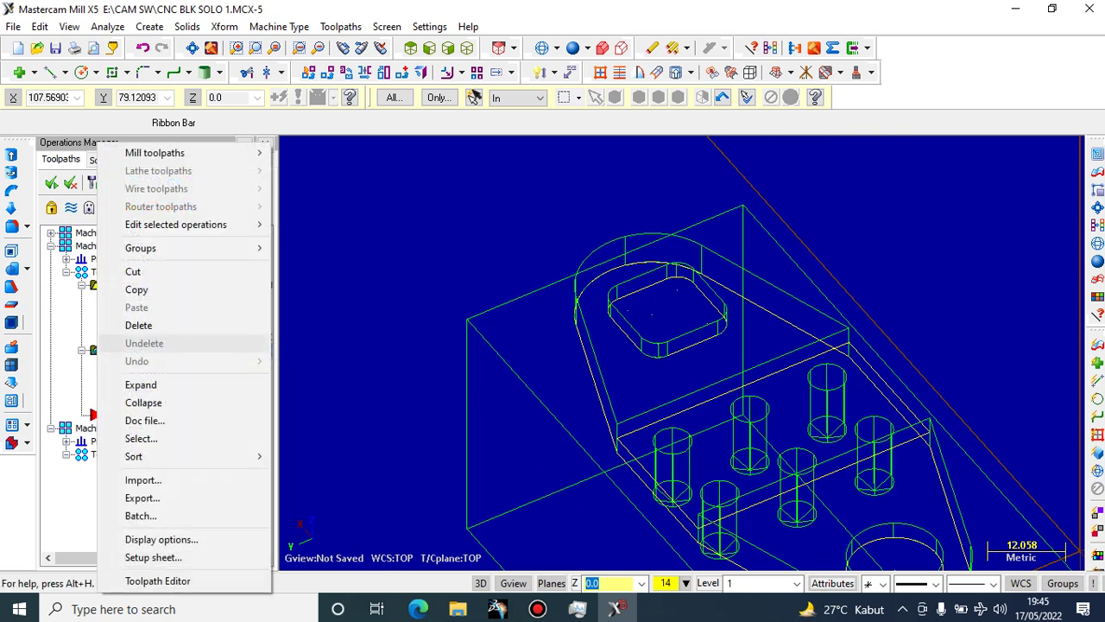
click(138, 325)
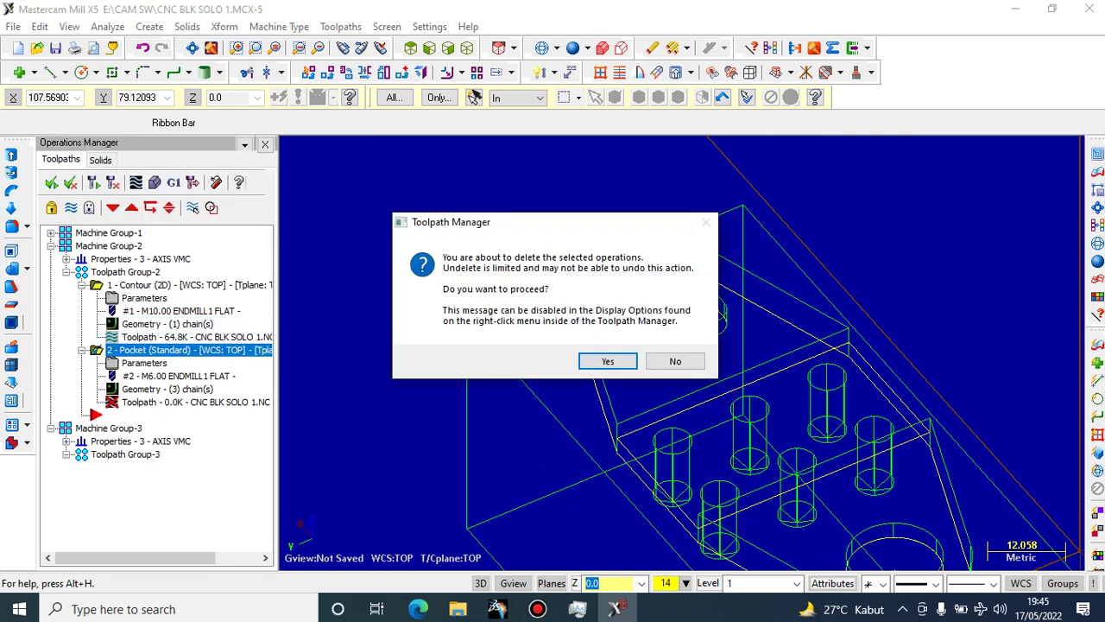
click(608, 361)
Create a new pocket toolpath using the lower outline of the rounded-square pocket as its only chain
scroll(682, 354, down, 3)
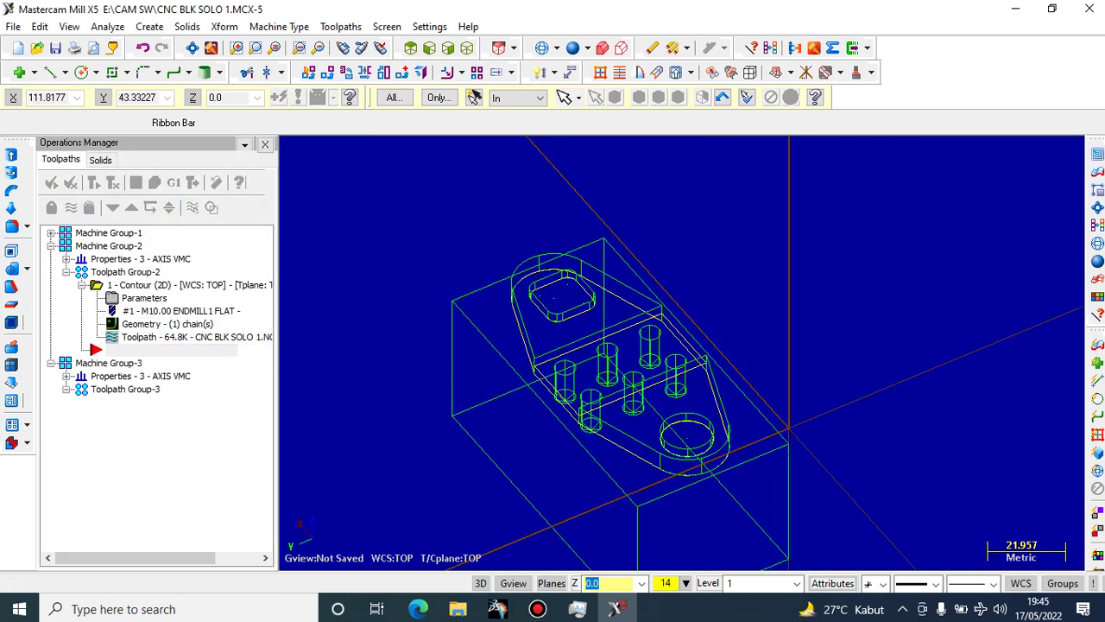
scroll(458, 259, down, 3)
scroll(850, 449, up, 4)
click(341, 26)
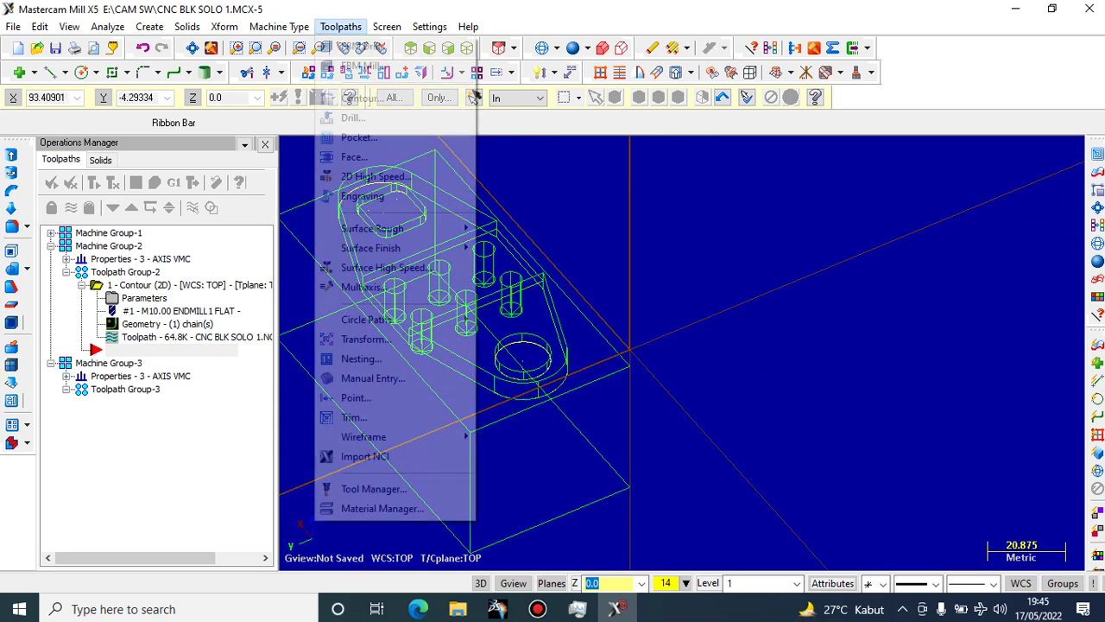
click(359, 138)
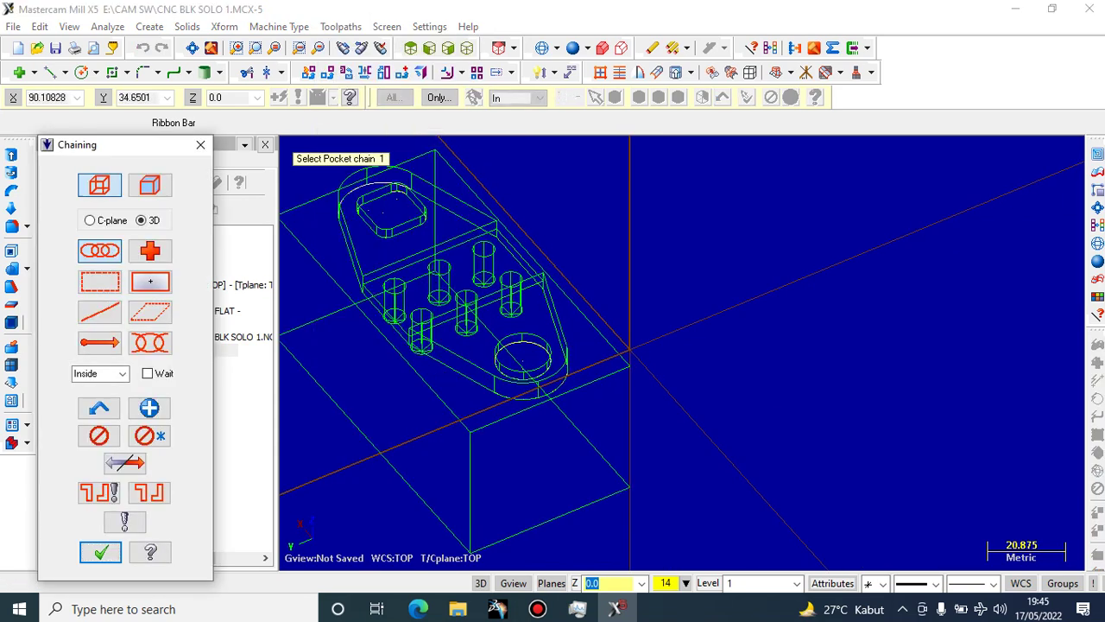
scroll(335, 182, up, 7)
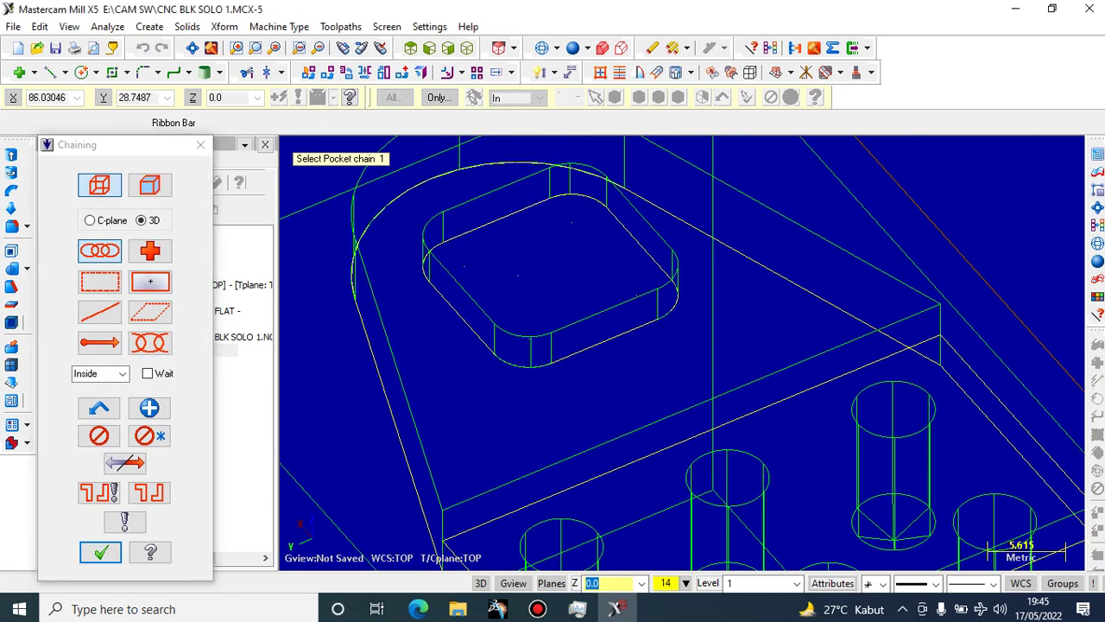
click(474, 229)
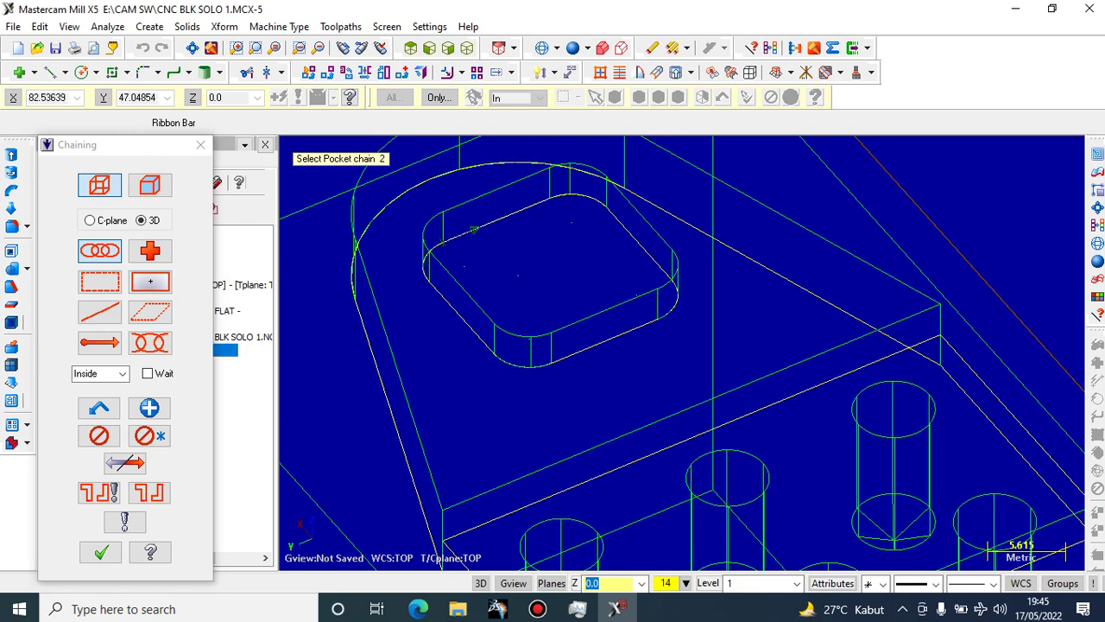
click(101, 552)
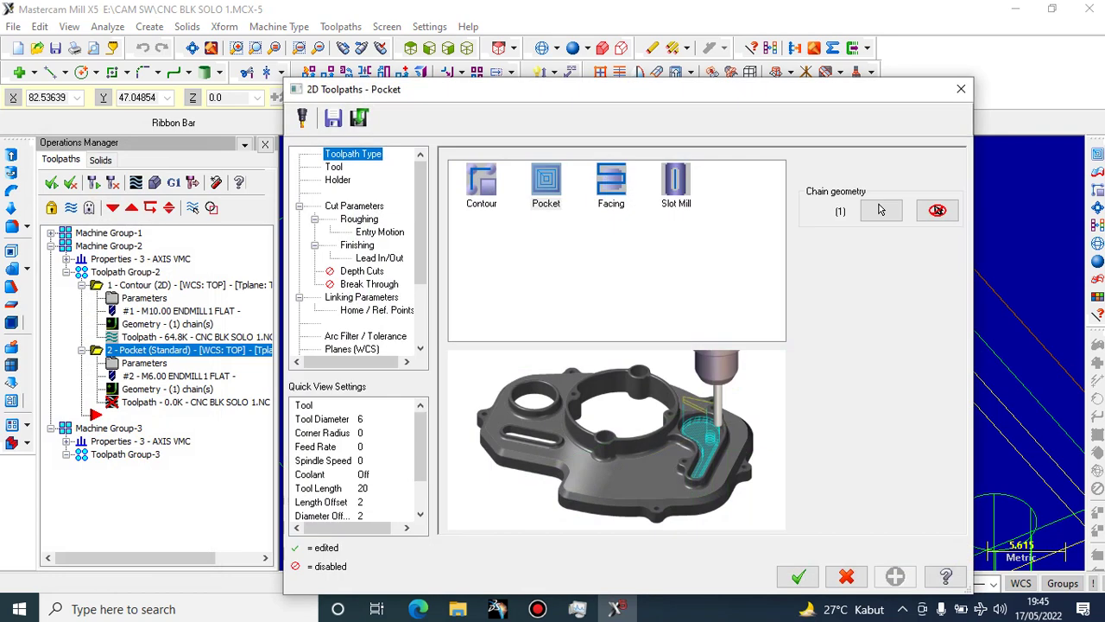
Keep the 6 mm tool and Standard pocket type, and set the roughing method to One Way
click(334, 167)
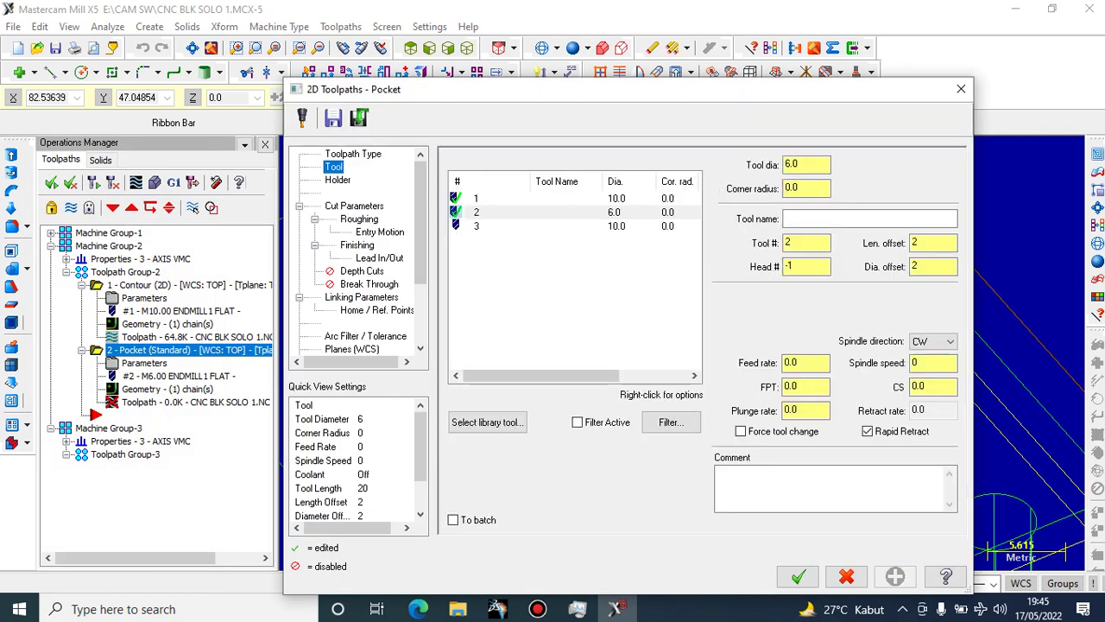
click(337, 179)
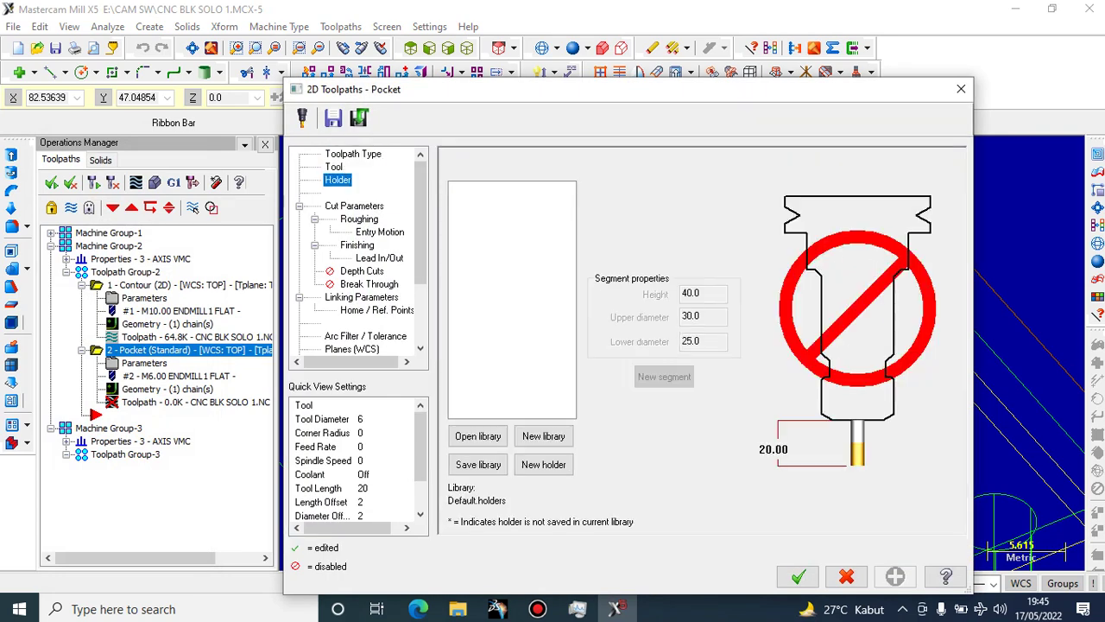
click(354, 206)
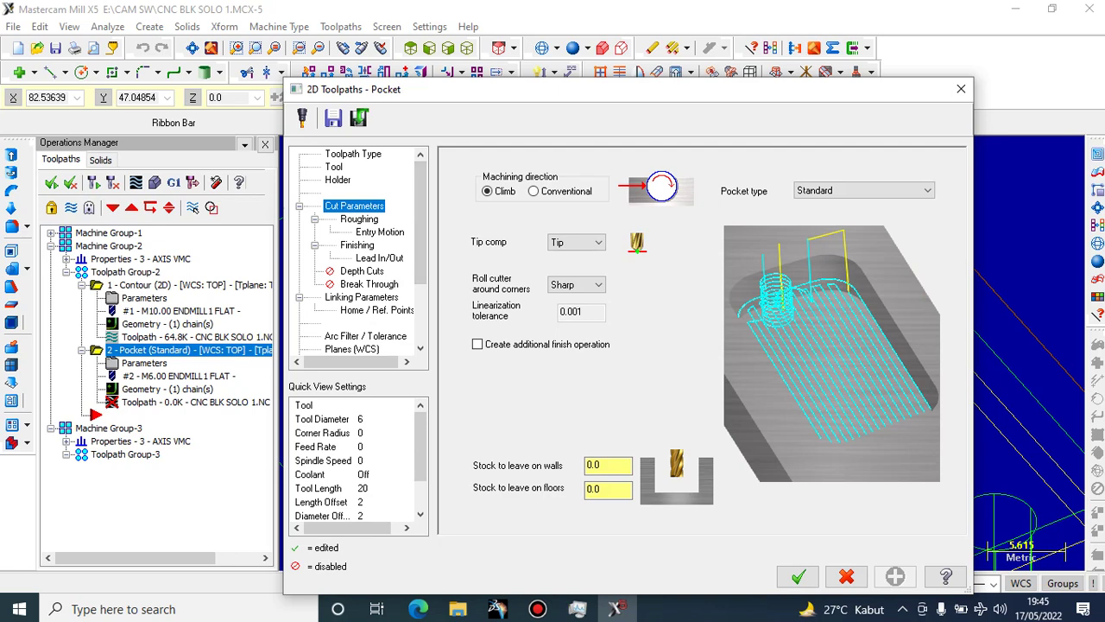
click(865, 189)
click(864, 190)
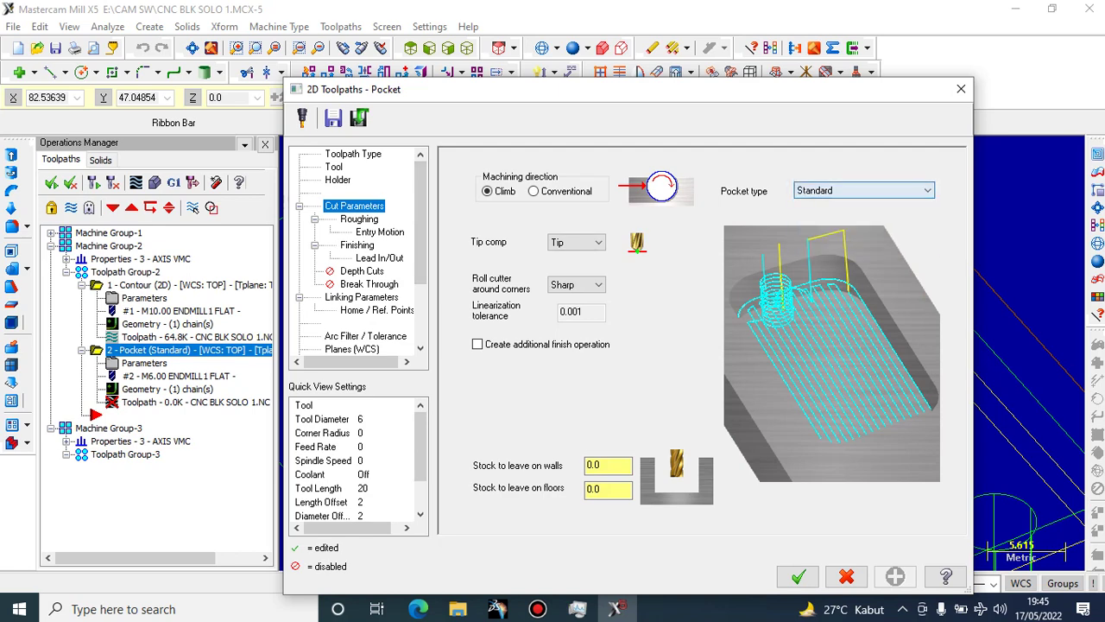
click(359, 219)
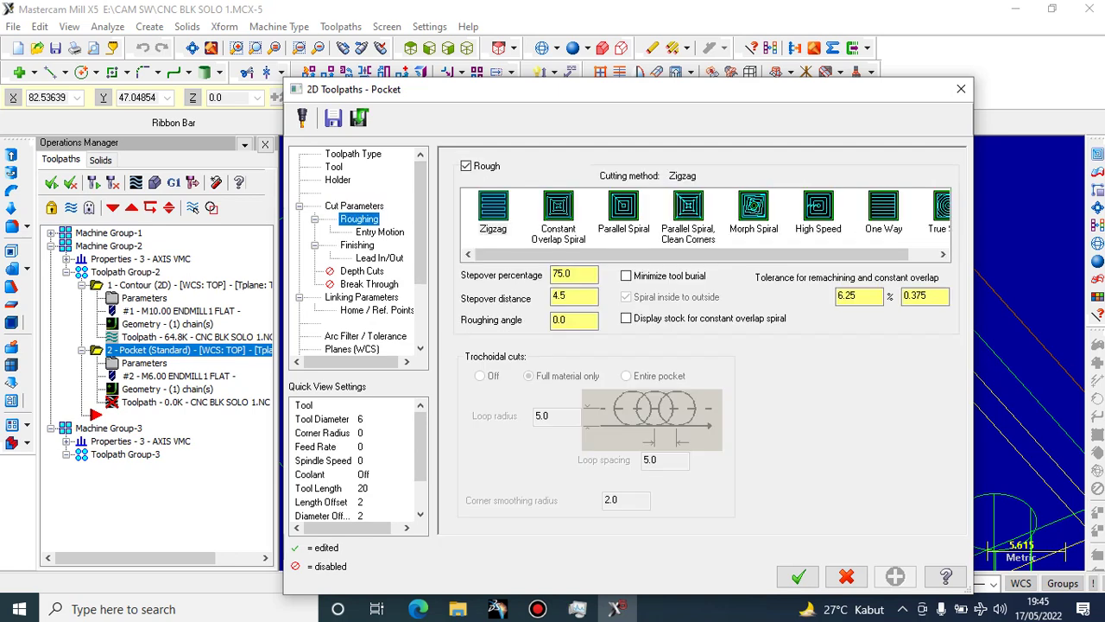
click(884, 207)
click(380, 232)
click(358, 245)
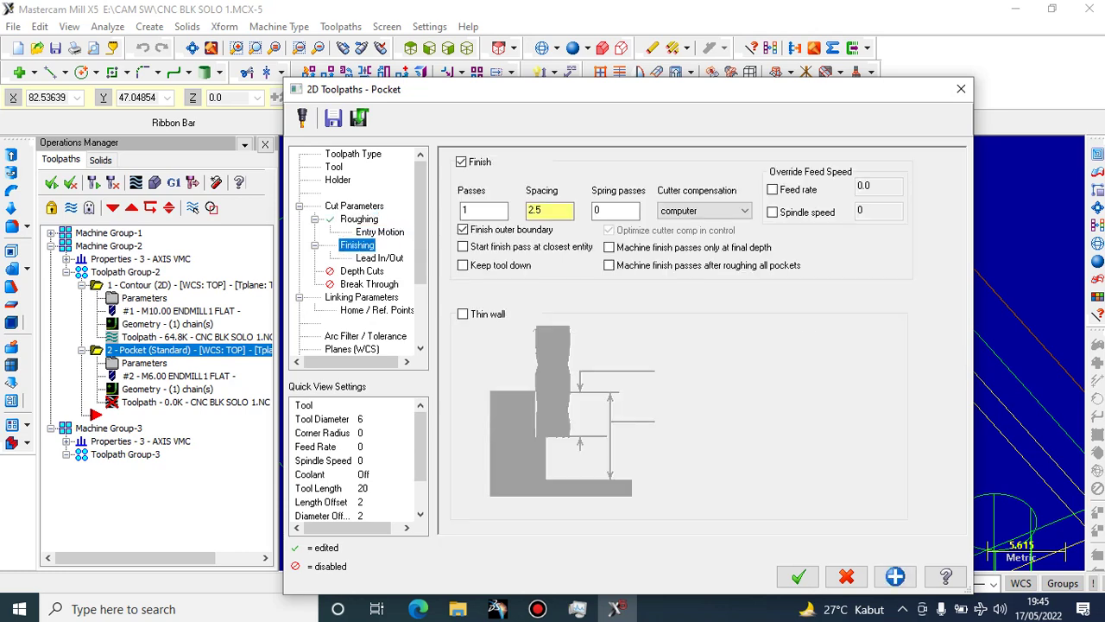
click(380, 258)
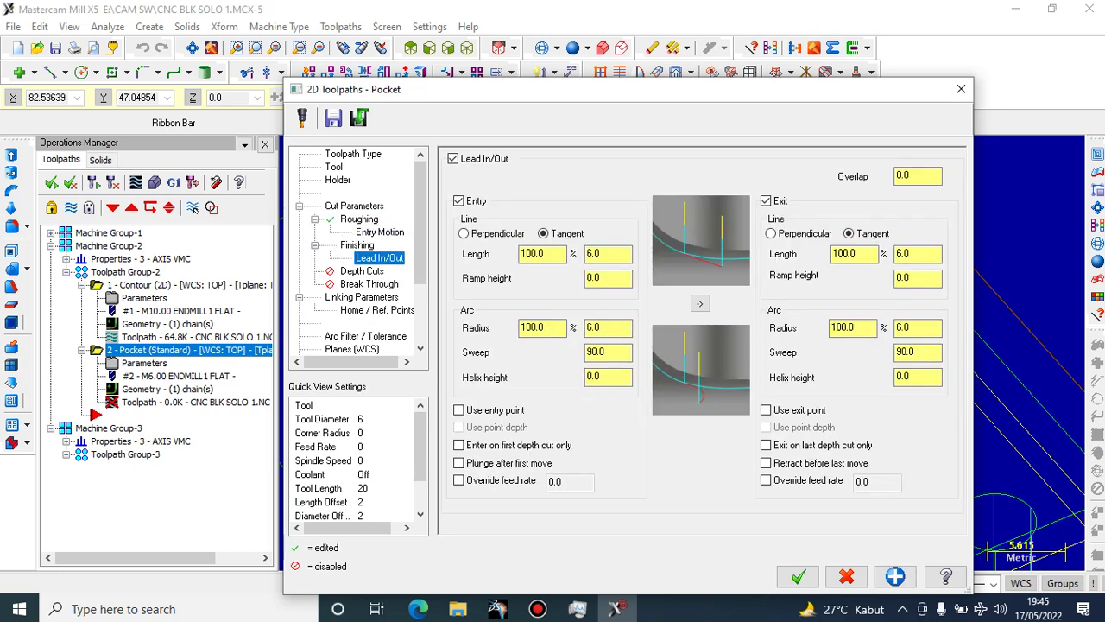
Enable depth cuts for the pocket with a maximum rough step of 1 mm and a finish step of 0
click(362, 271)
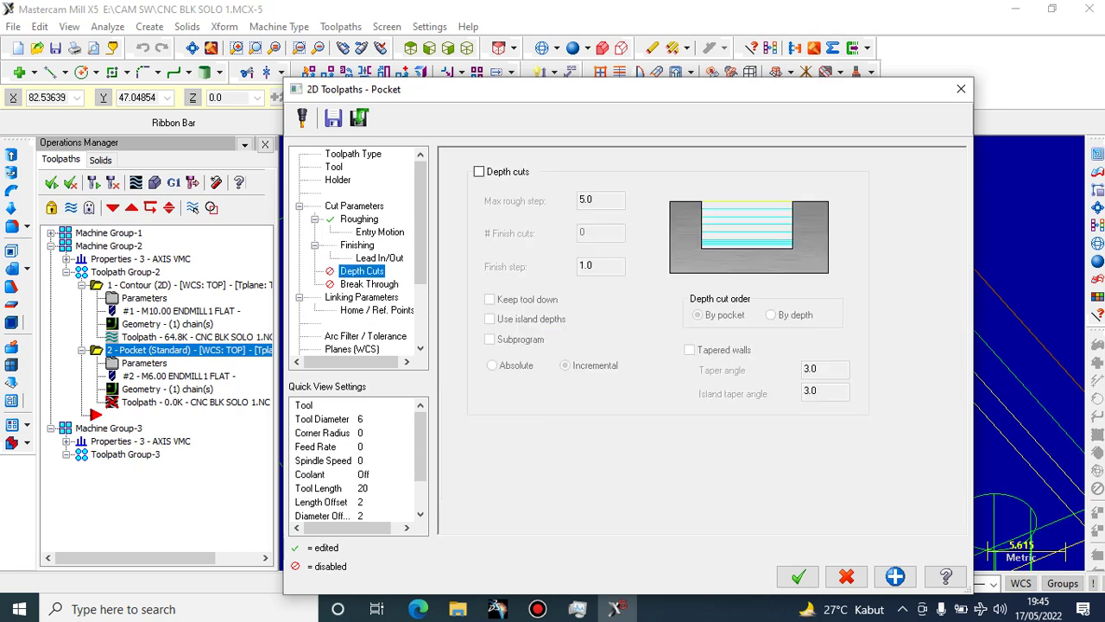
click(479, 171)
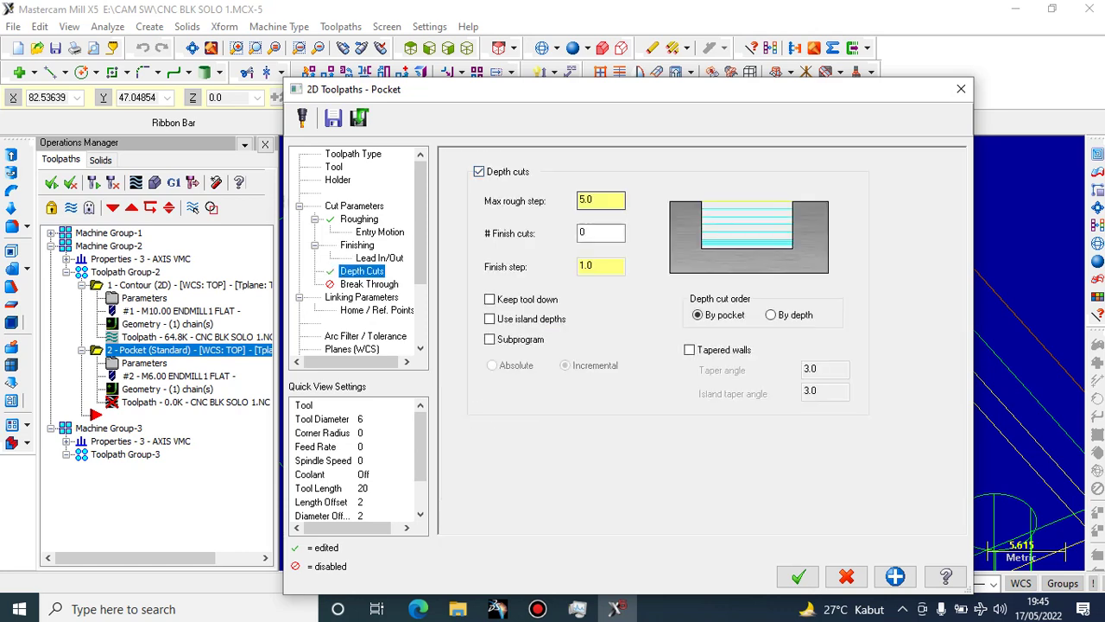
key(Tab)
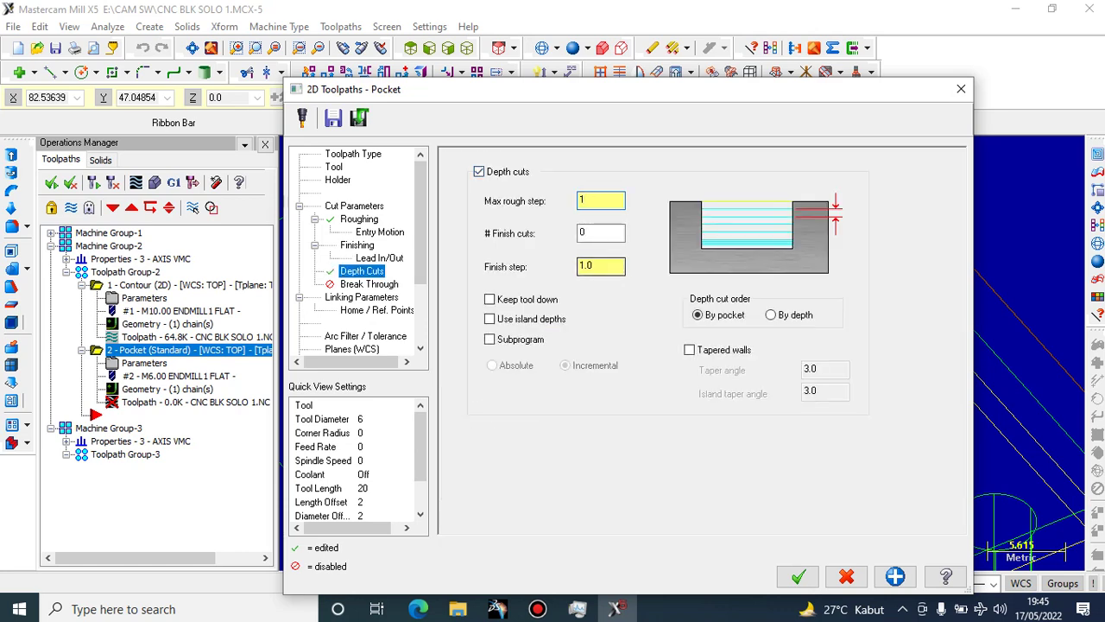
key(Tab)
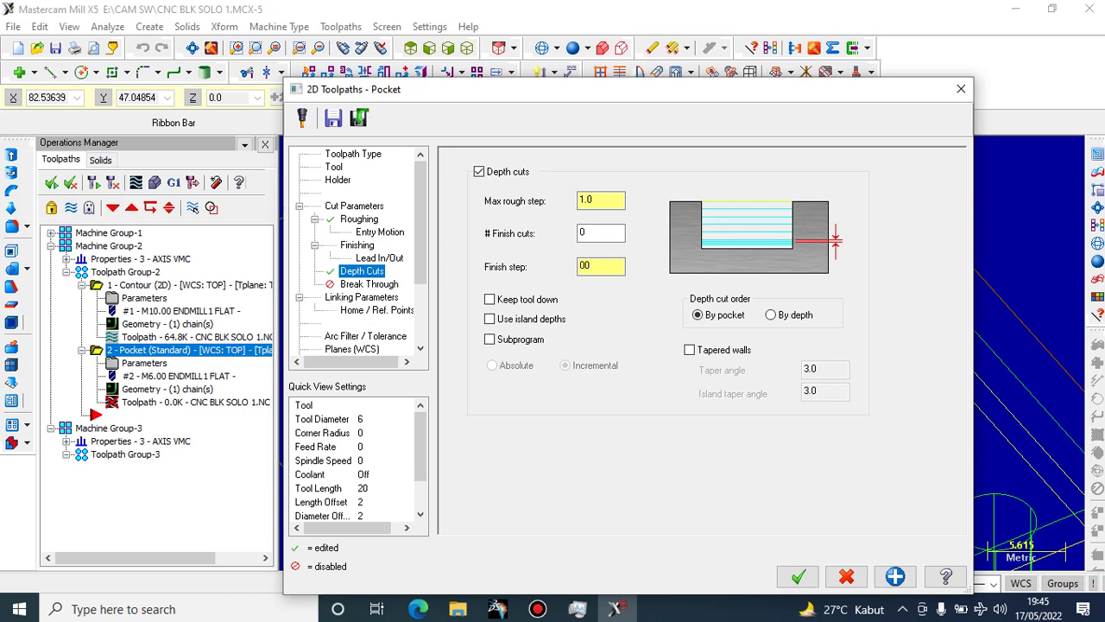
Set the pocket depth to -3 mm in the linking parameters and accept to generate the toolpath
click(369, 284)
click(362, 297)
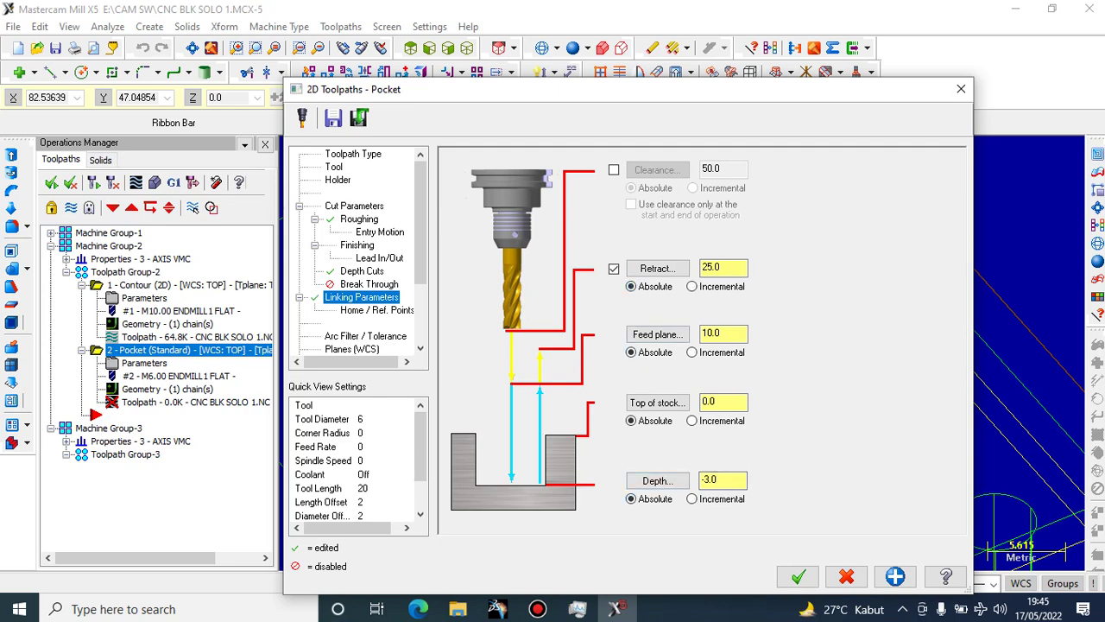
click(797, 575)
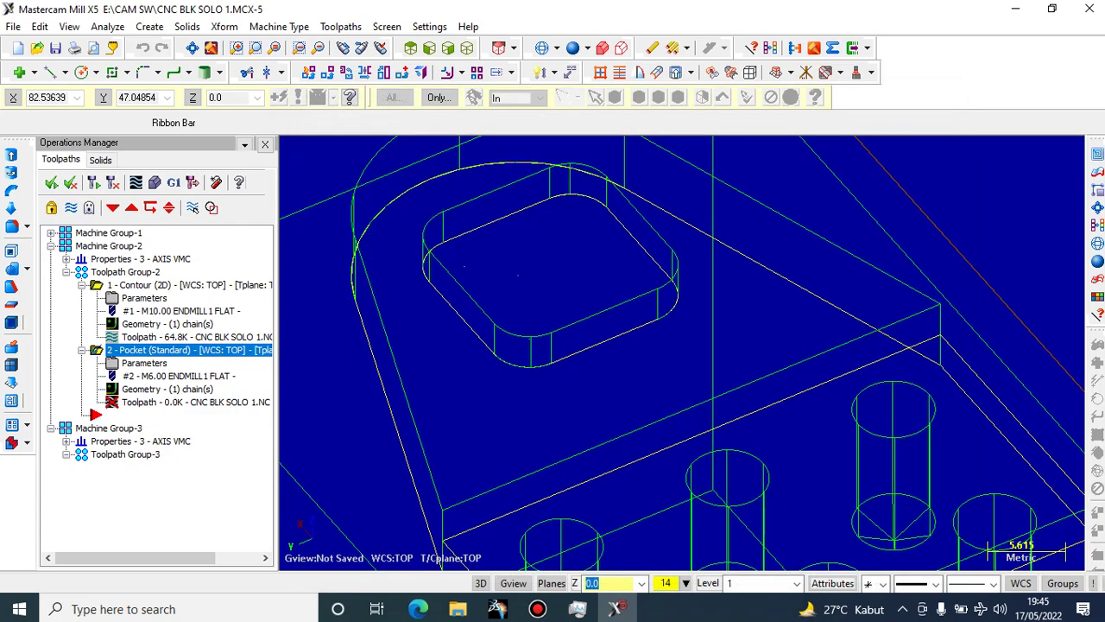
Examine the generated toolpath inside the rounded-square pocket and select its pocket operation
scroll(495, 296, down, 9)
middle_drag(495, 295, 499, 358)
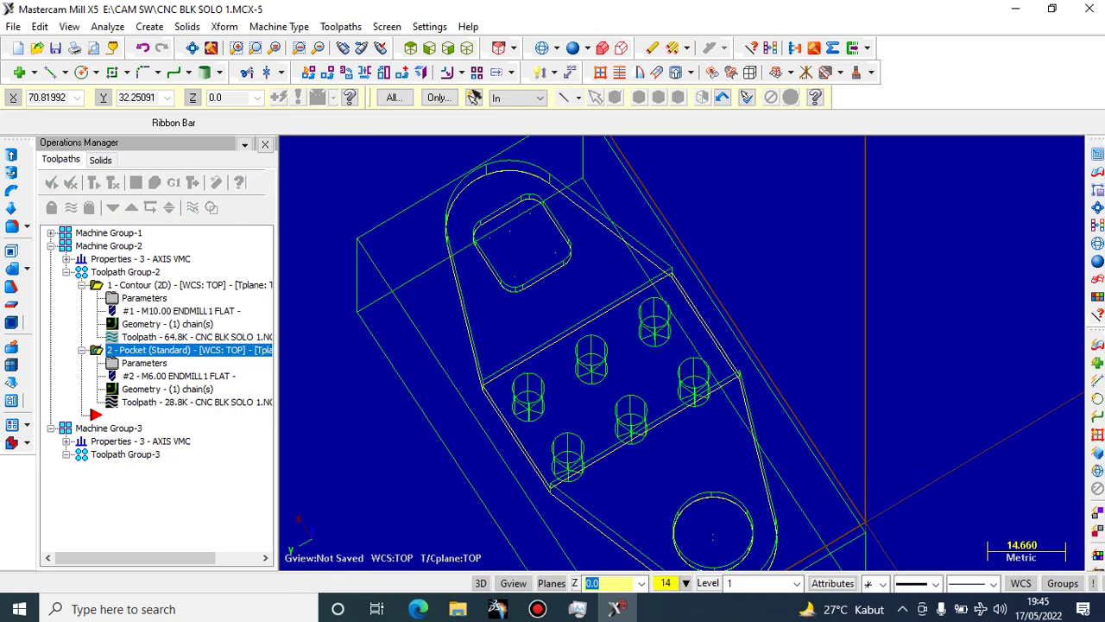
scroll(483, 190, up, 5)
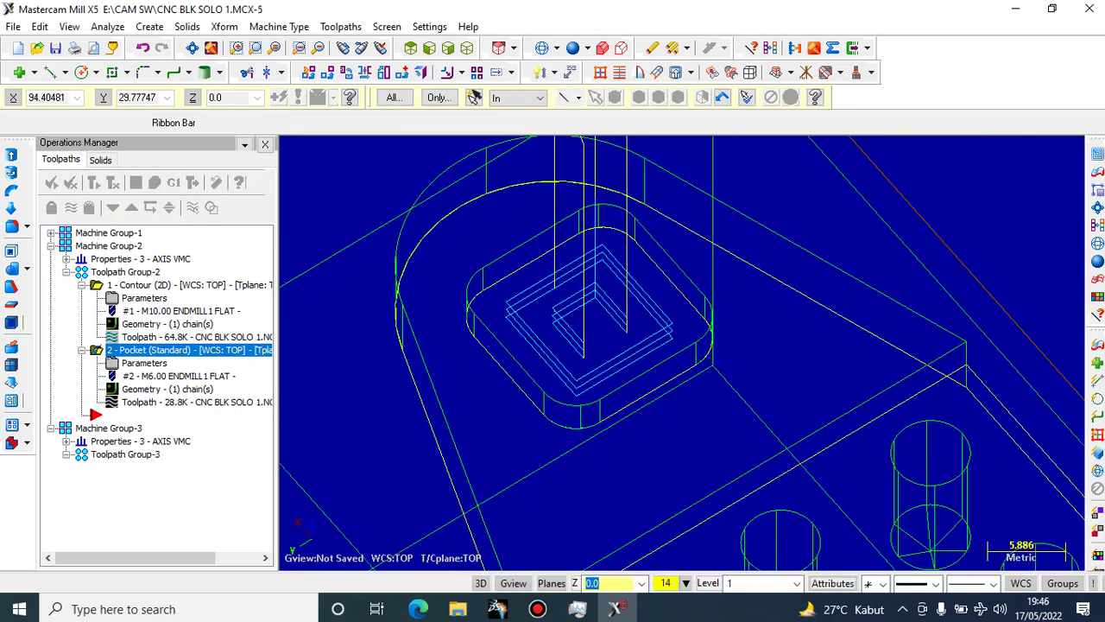
click(190, 349)
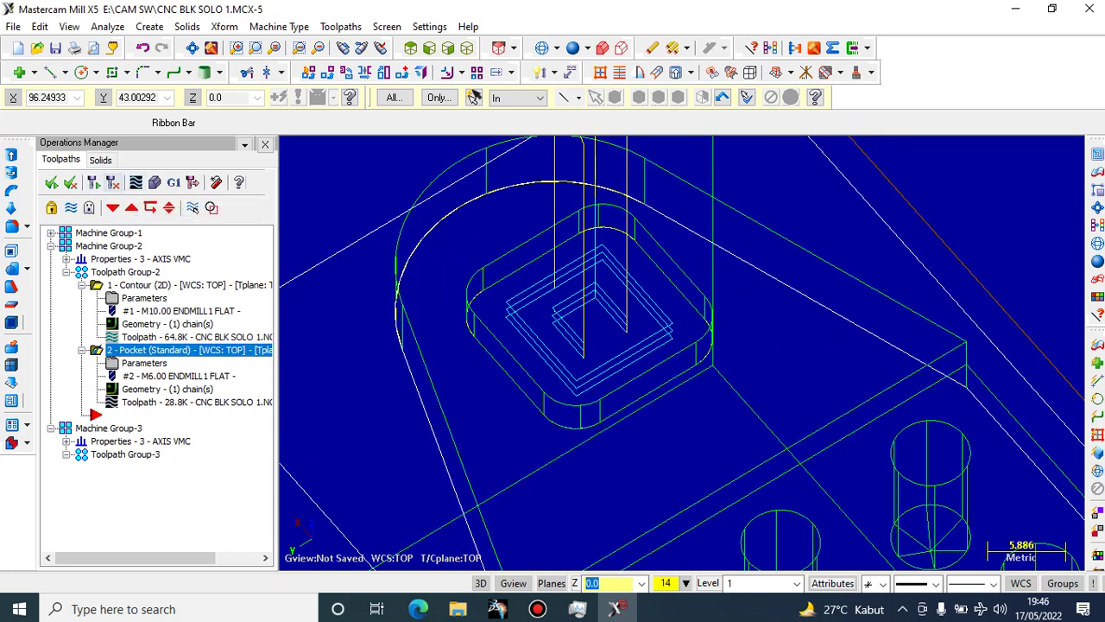
Run the Verify simulation of the rounded-square pocket operation, inspect the cut on the stock and close it
click(153, 183)
click(108, 110)
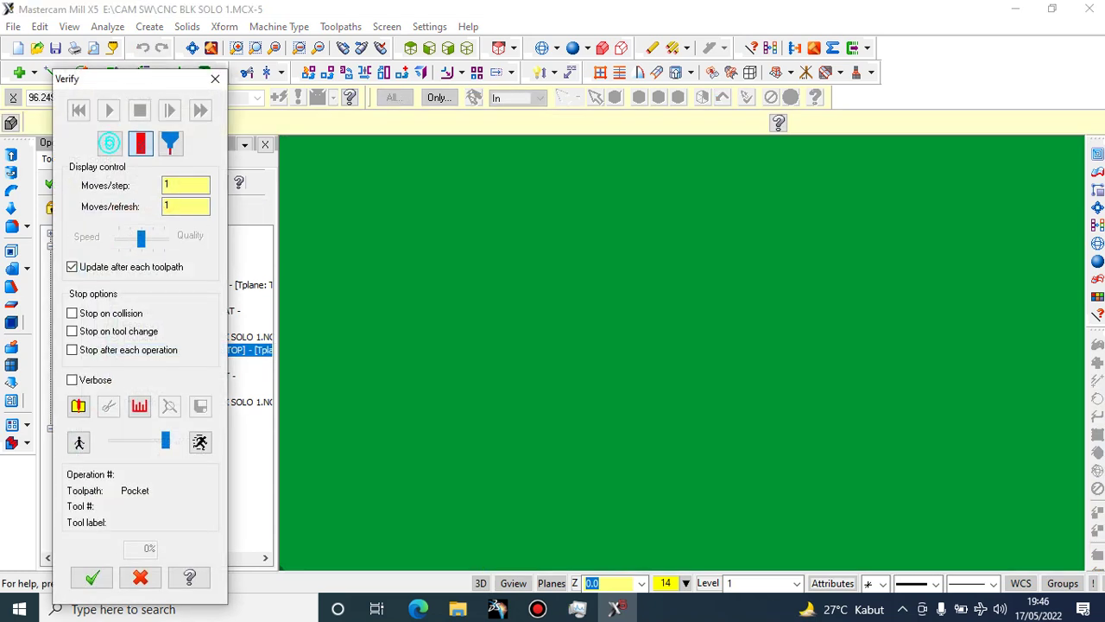
scroll(432, 259, down, 3)
middle_drag(495, 320, 494, 248)
scroll(494, 248, down, 3)
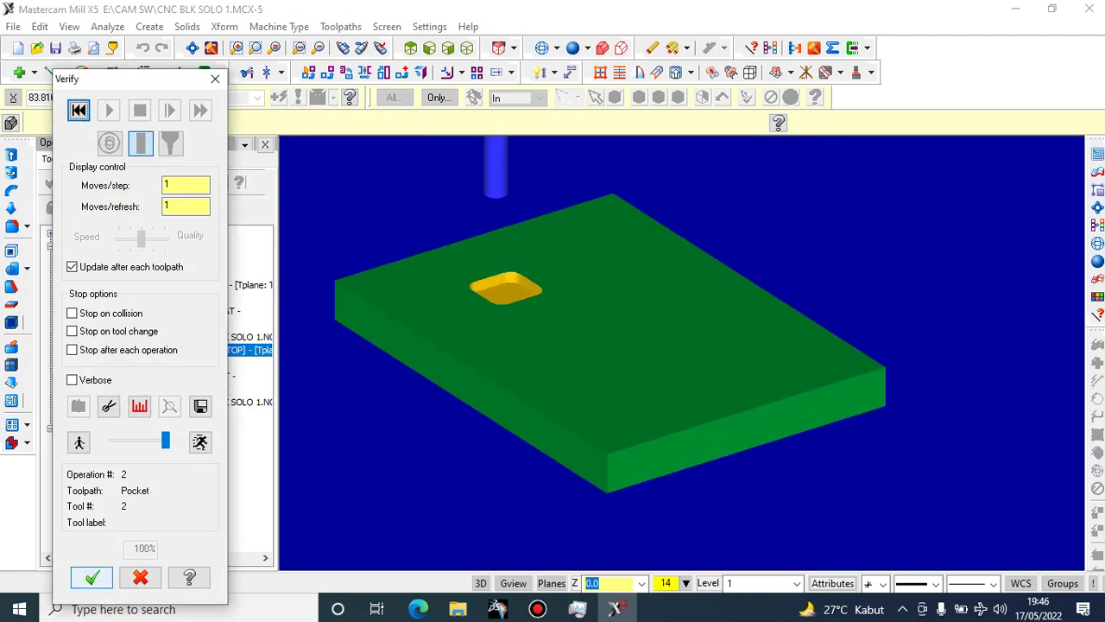
click(91, 576)
Create a new pocket toolpath using the circular pocket edge at the block's rounded end as its chain
scroll(471, 419, up, 5)
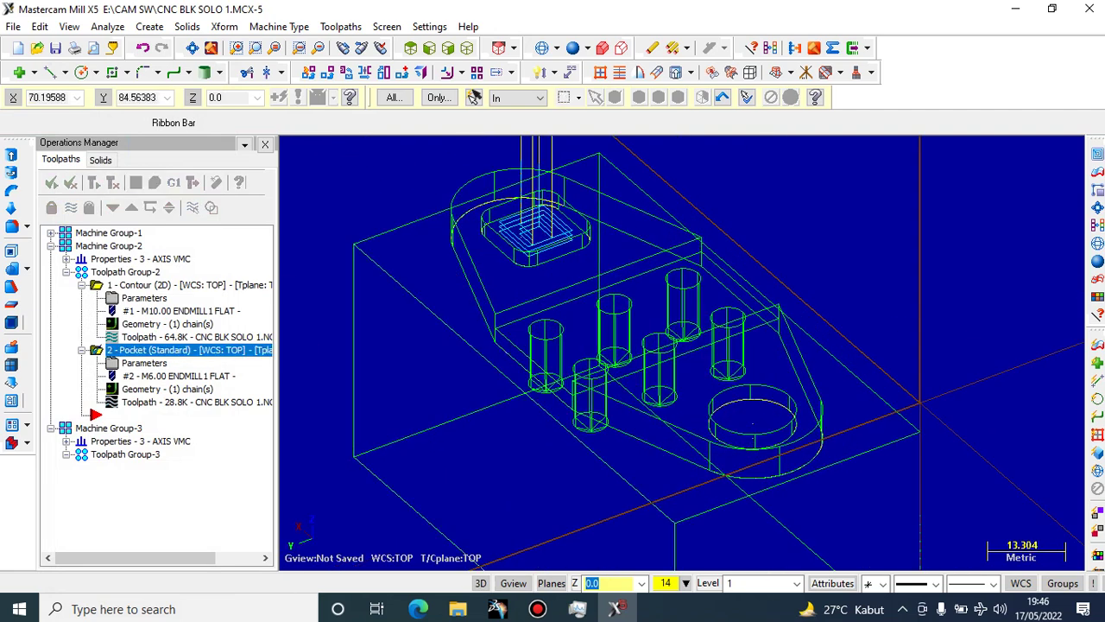
click(341, 27)
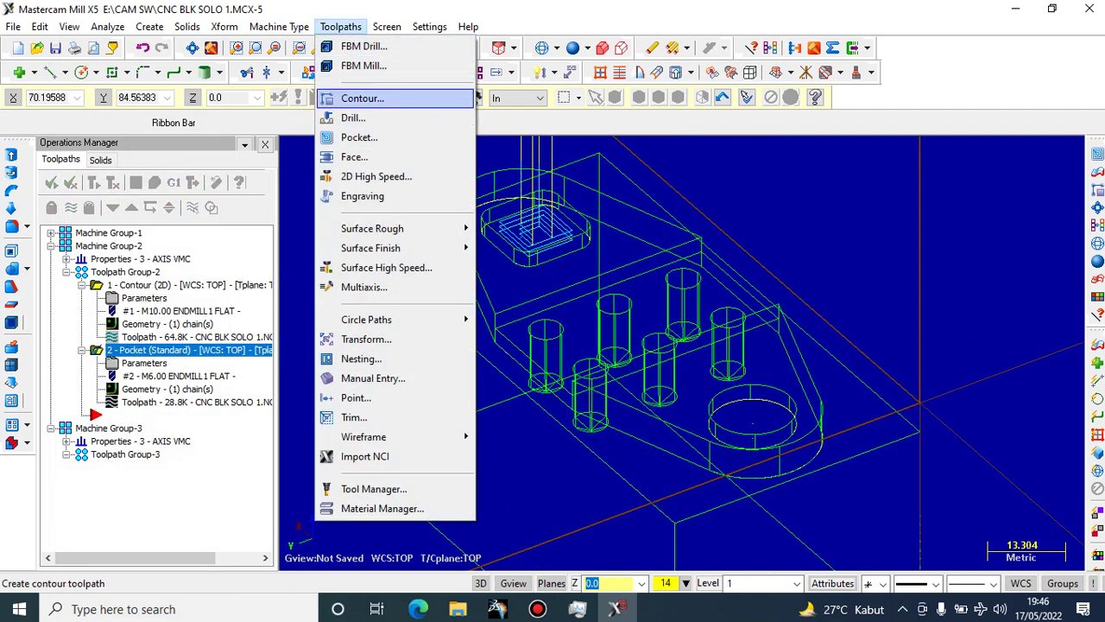
click(360, 137)
scroll(826, 438, down, 2)
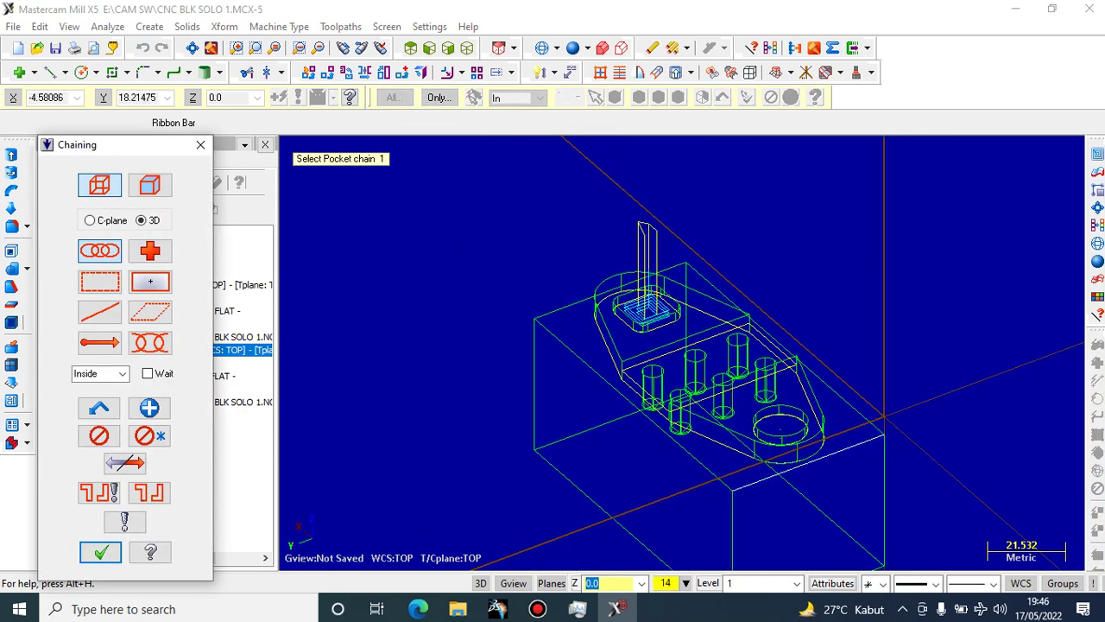
scroll(855, 455, up, 3)
click(608, 402)
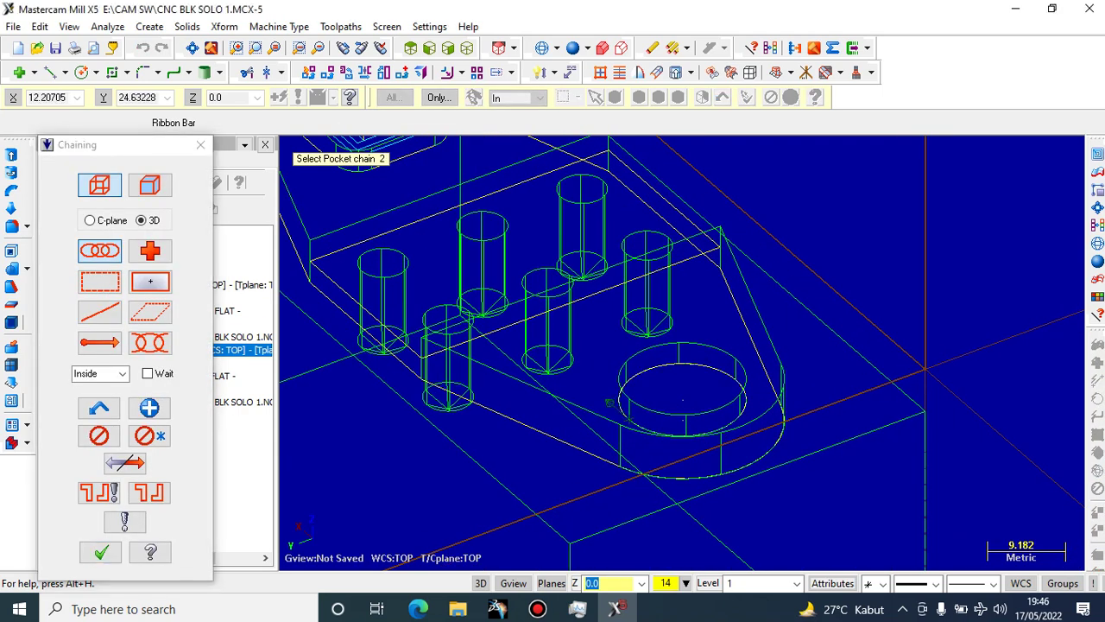
click(101, 552)
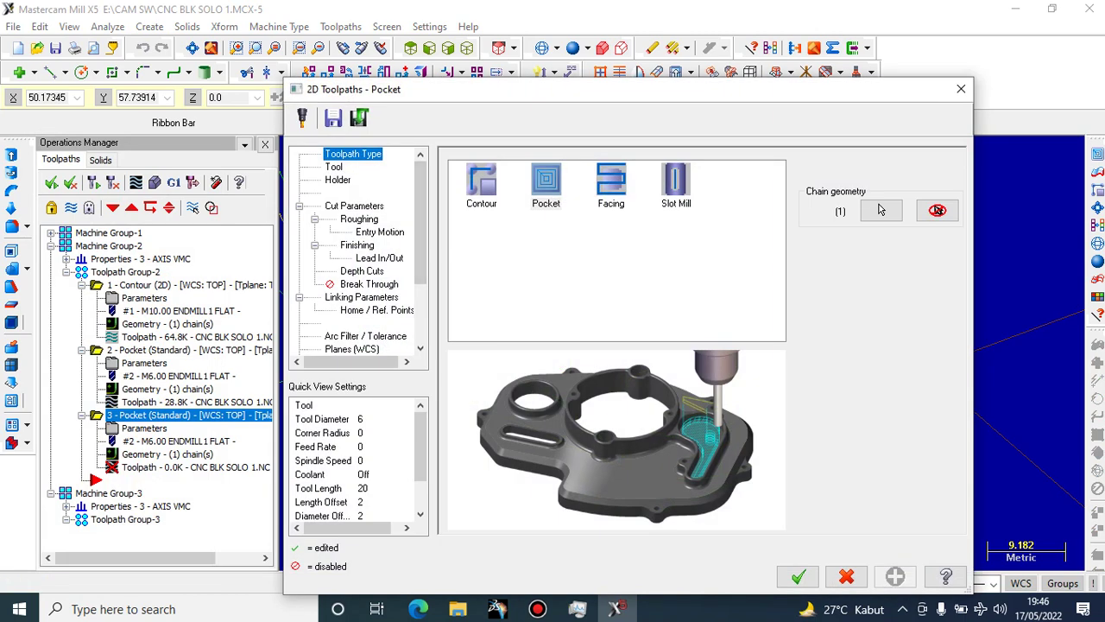
Assign tool 2, the 6 mm flat end mill, to the circular pocket and accept its adjusted settings
click(334, 167)
click(476, 212)
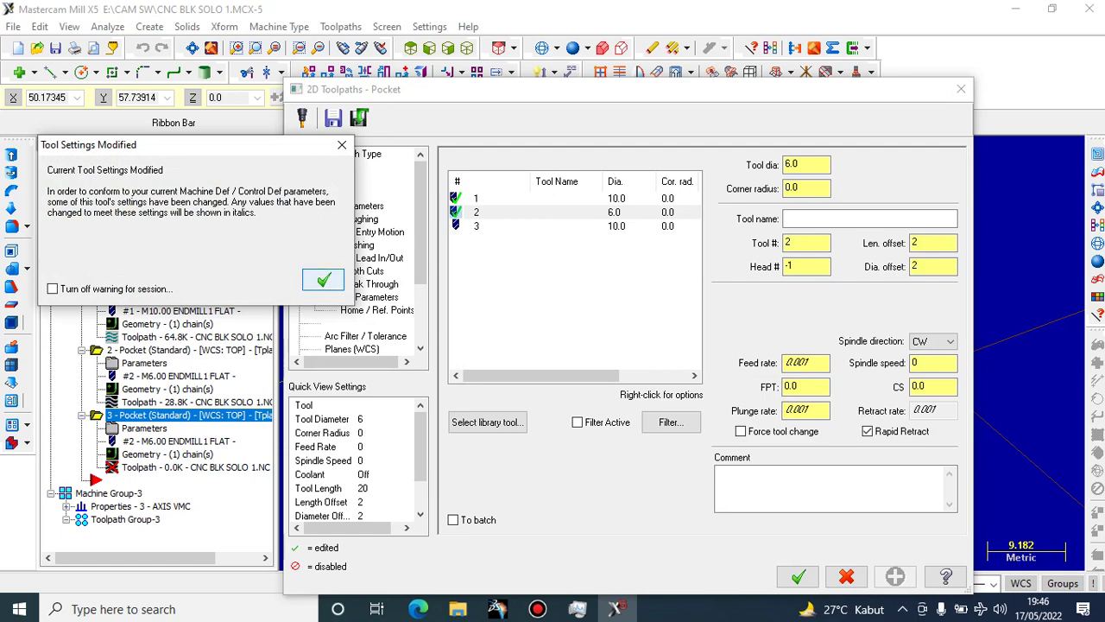
key(Return)
Set the circular pocket's roughing method to True Spiral, keeping the 75% stepover
key(Down)
key(Down)
key(Down)
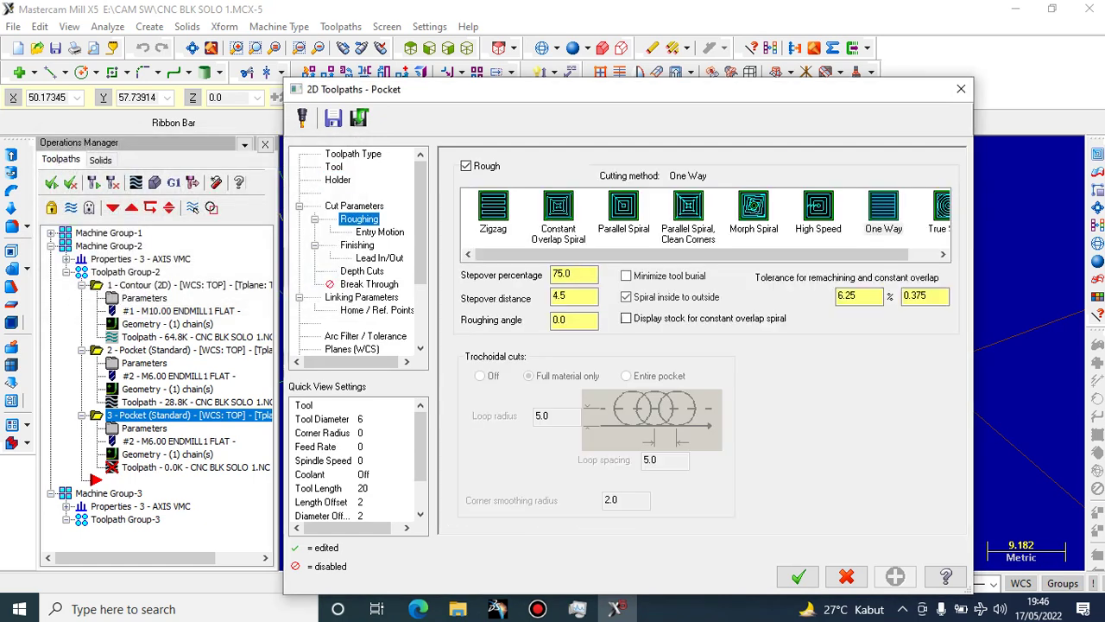
key(Up)
key(Down)
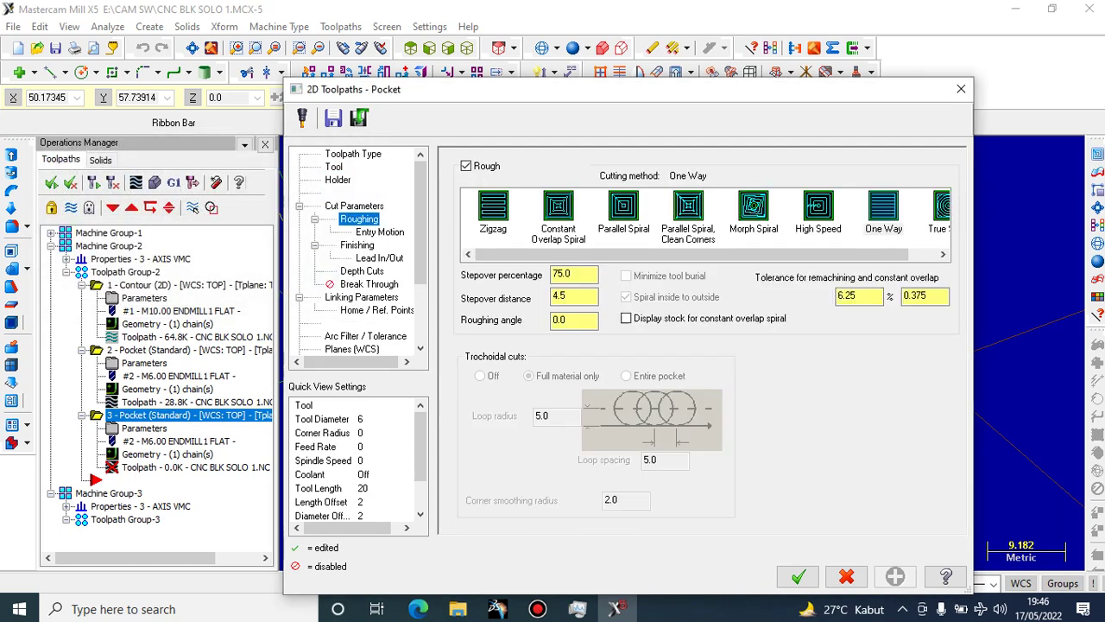
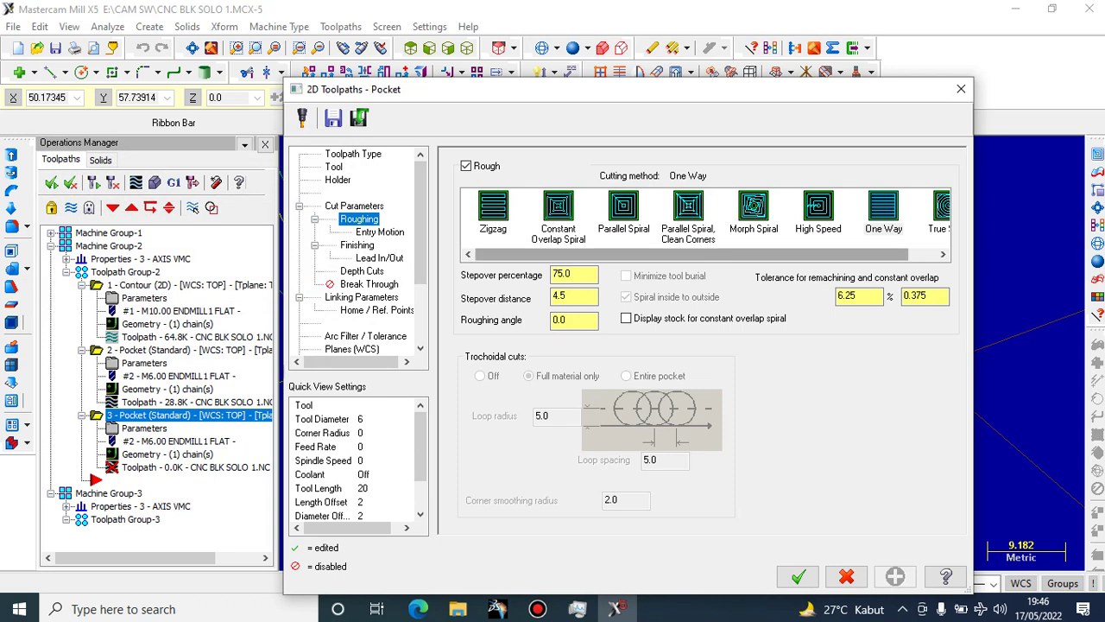
drag(864, 254, 894, 254)
click(852, 209)
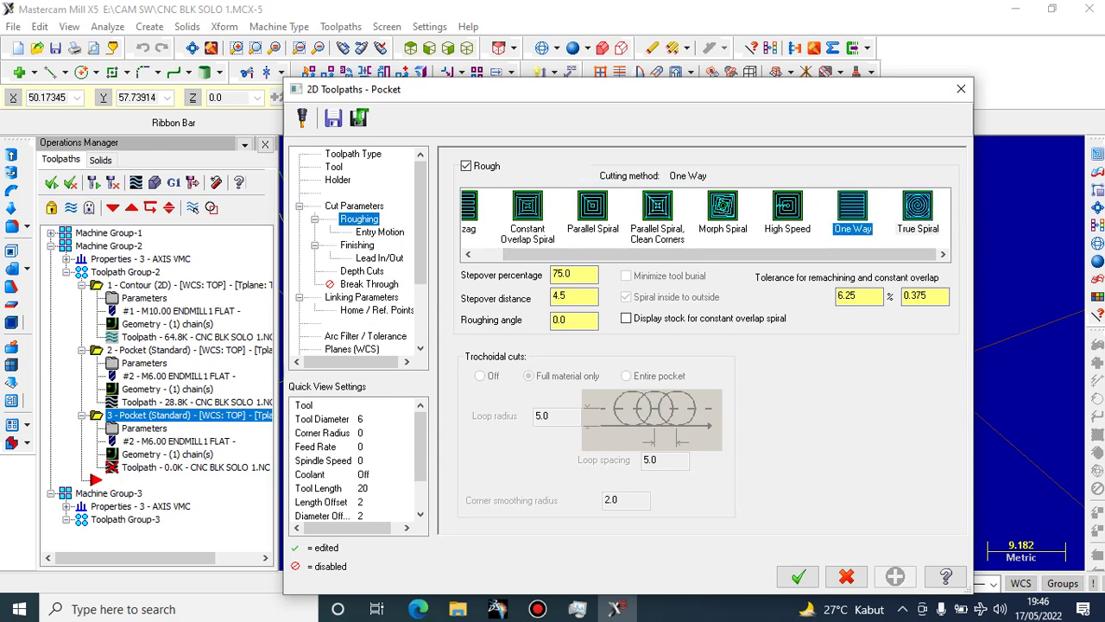
click(918, 209)
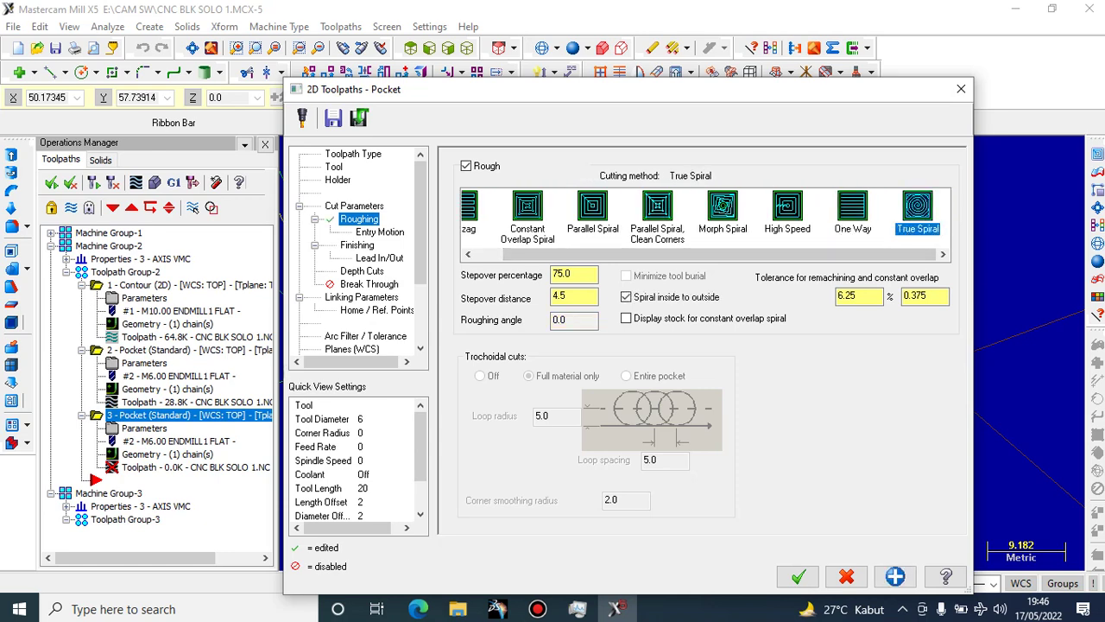
Review the finishing, depth cut and linking settings, keep the 1 mm rough step and -3 mm depth, and generate the circular pocket toolpath
click(380, 232)
click(357, 245)
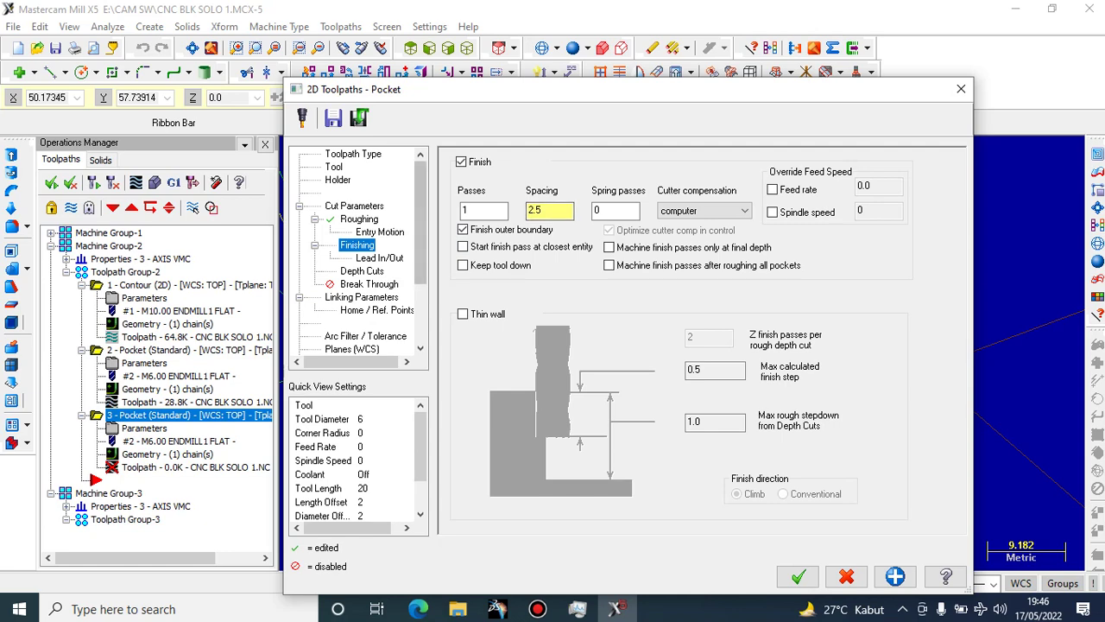
click(380, 258)
click(362, 271)
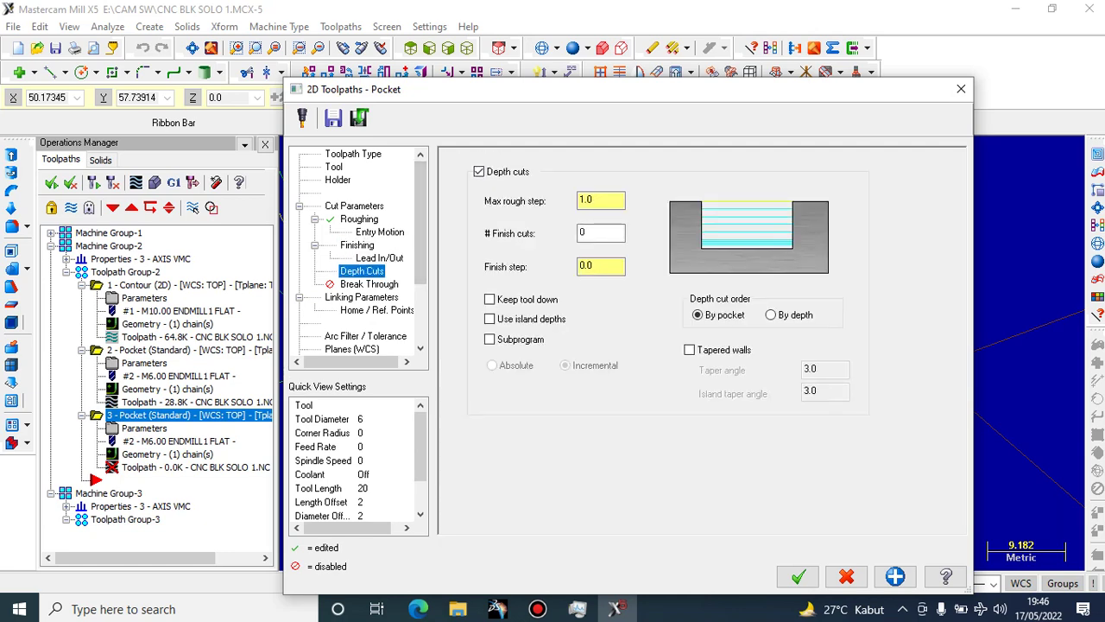
click(370, 284)
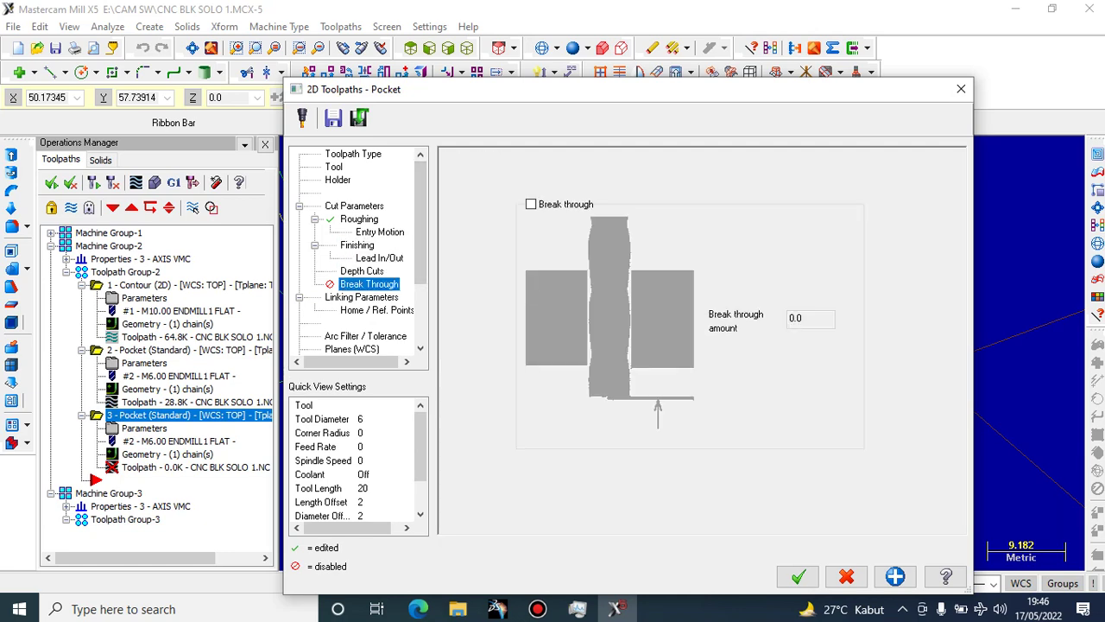
click(361, 297)
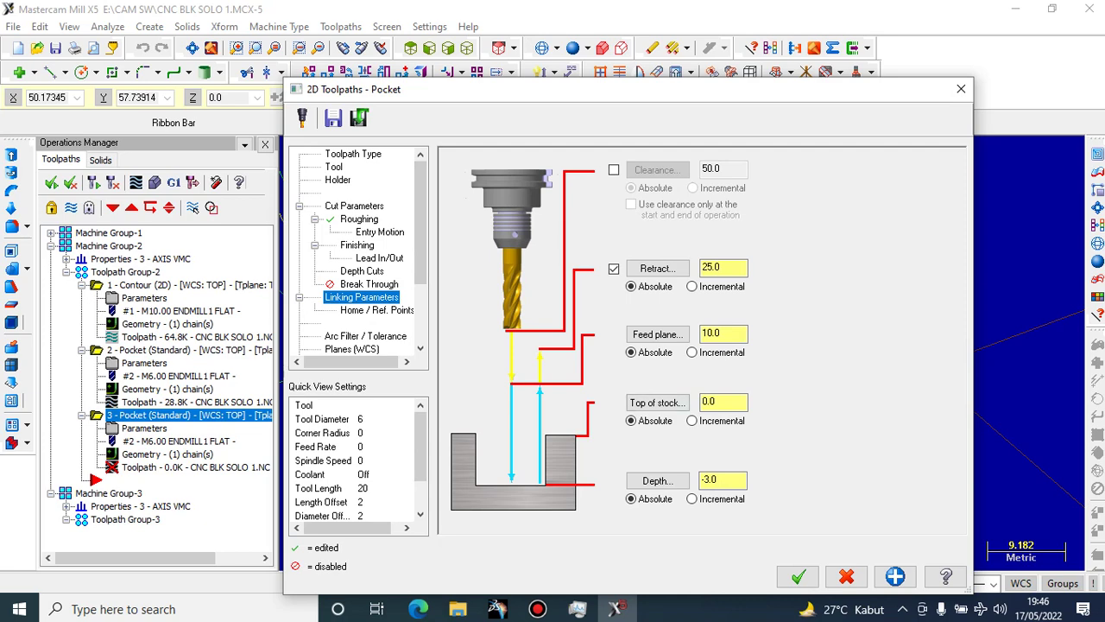
click(798, 576)
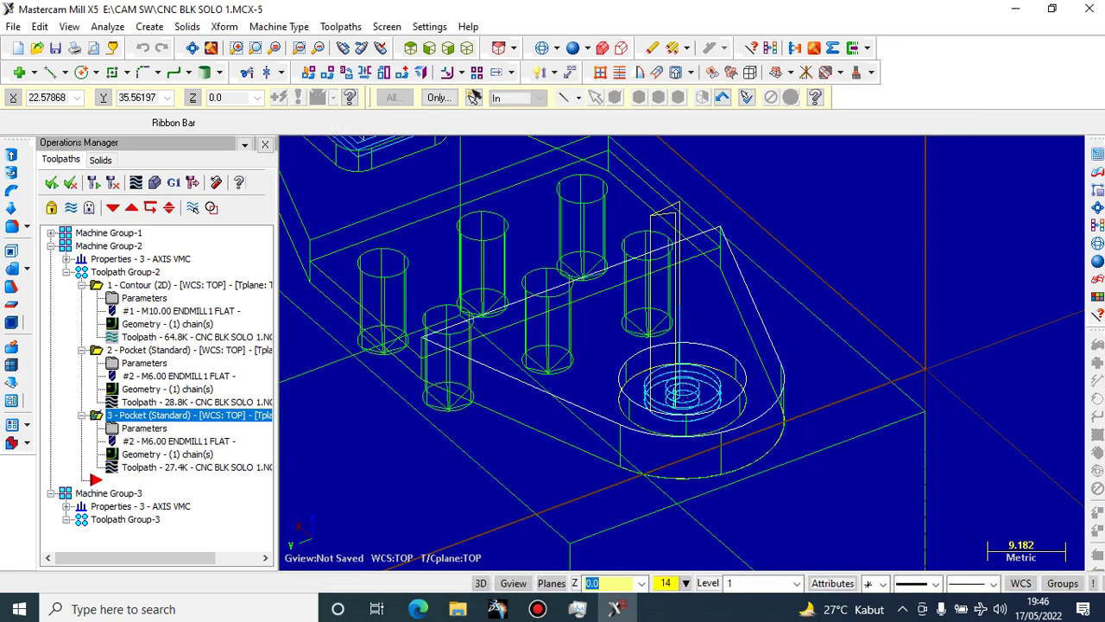
Run the Verify simulation of the circular pocket operation alone and close it
scroll(656, 350, down, 1)
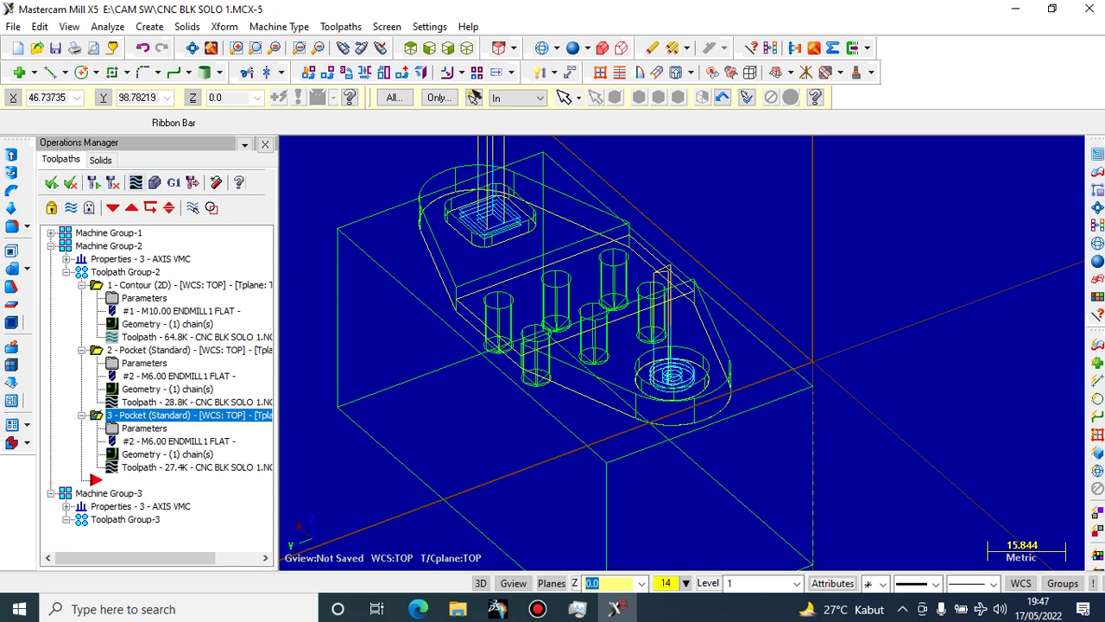
click(155, 183)
click(109, 110)
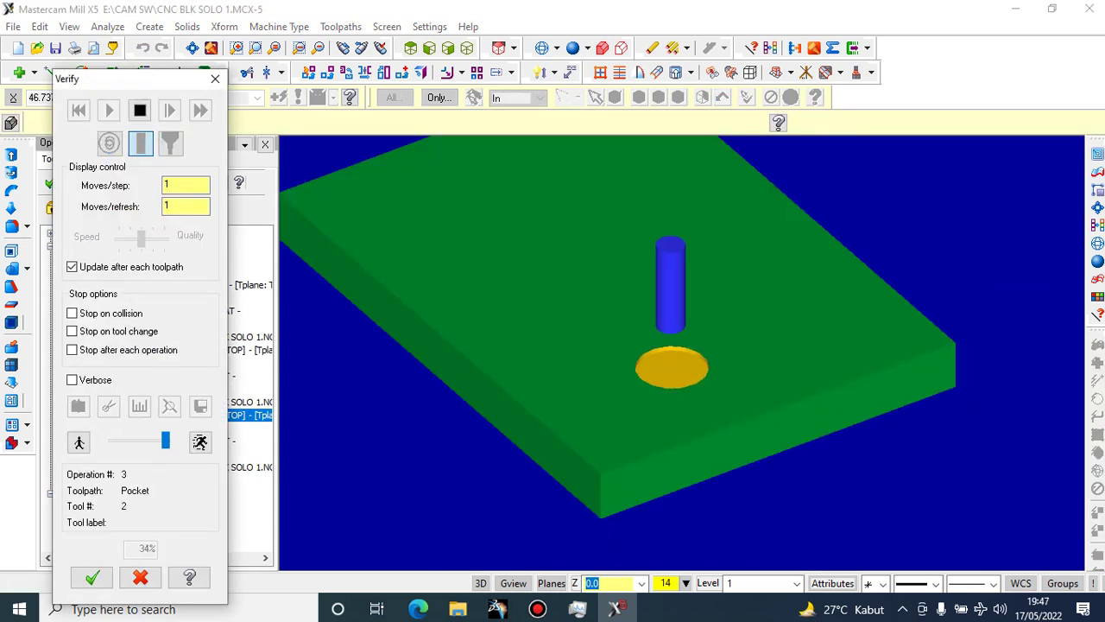
click(93, 577)
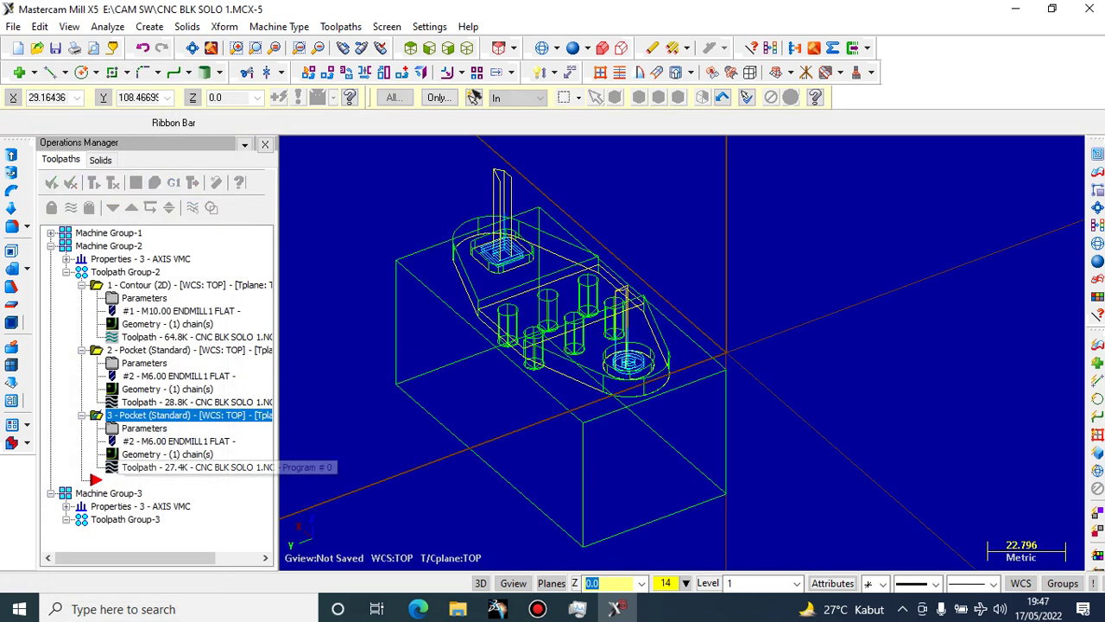
Simulate the contour and both pocket operations together in Verify, inspect the machined stock and close the simulation
middle_drag(474, 412, 424, 347)
scroll(413, 321, up, 8)
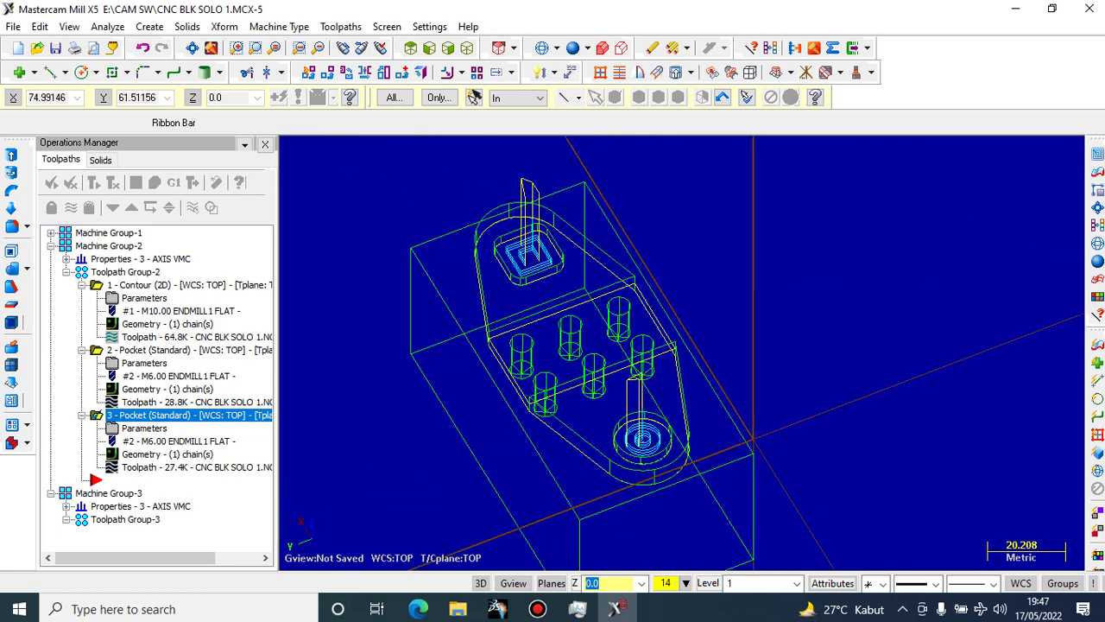
scroll(385, 238, down, 5)
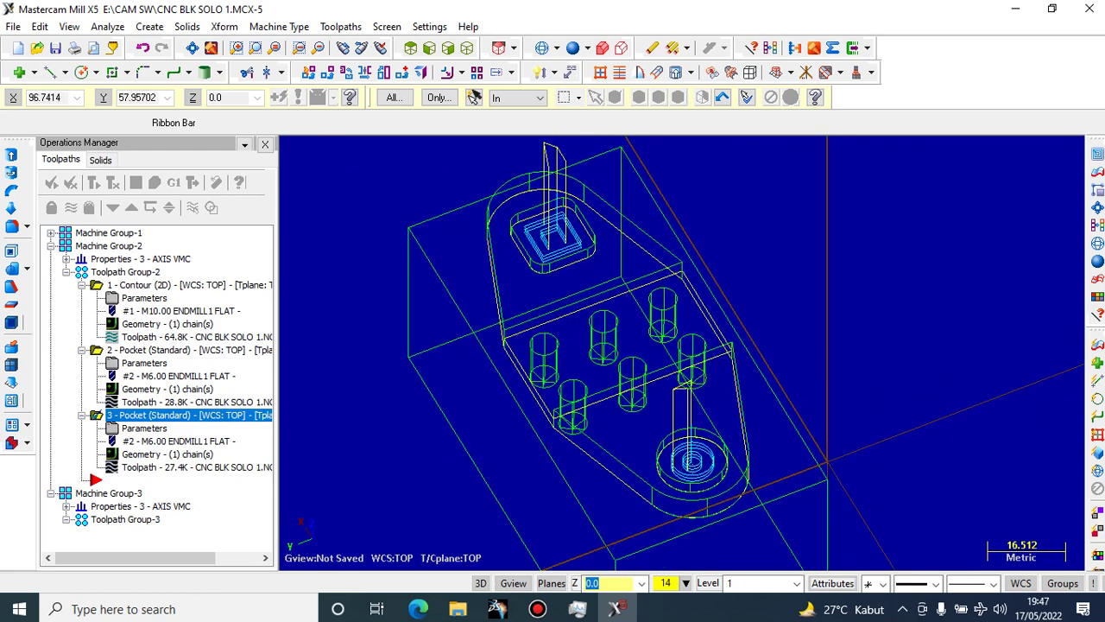
scroll(372, 223, up, 2)
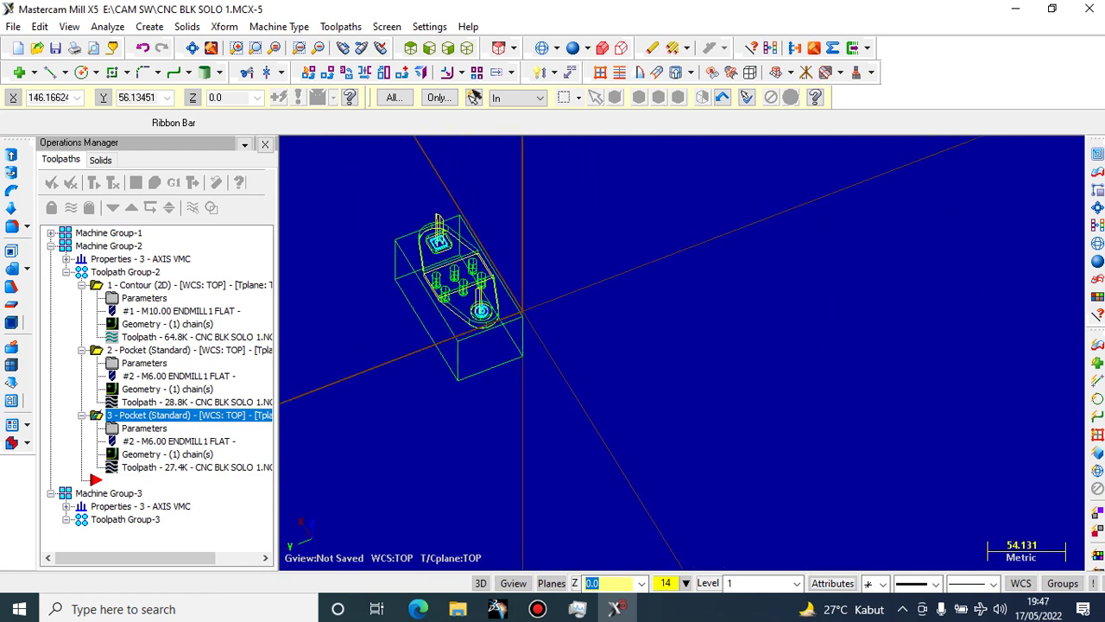
drag(357, 190, 552, 424)
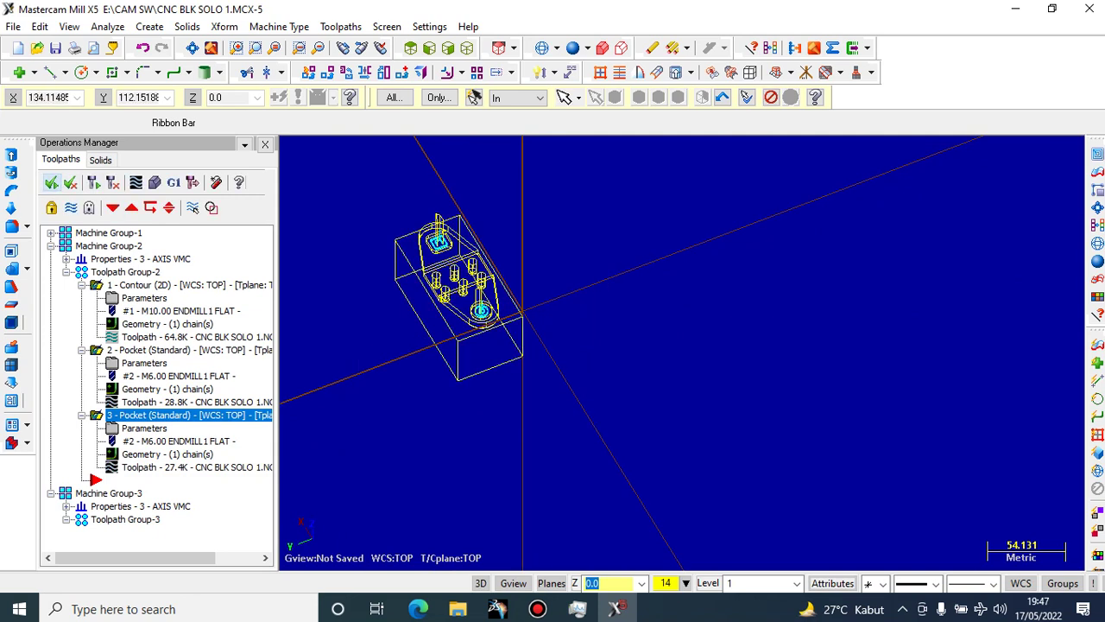
click(155, 182)
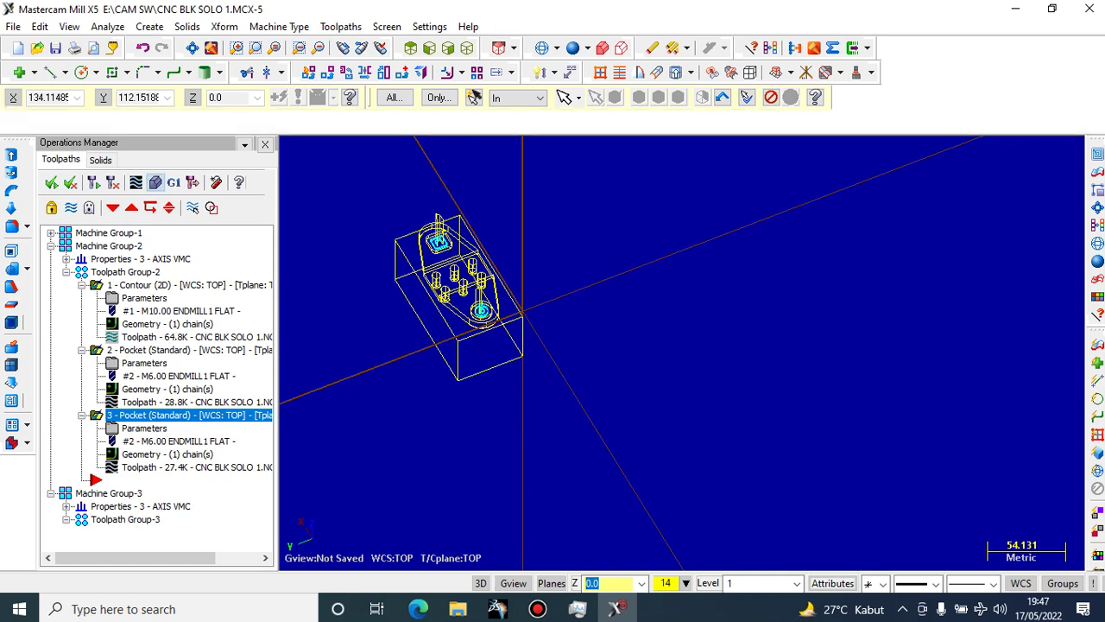
click(108, 110)
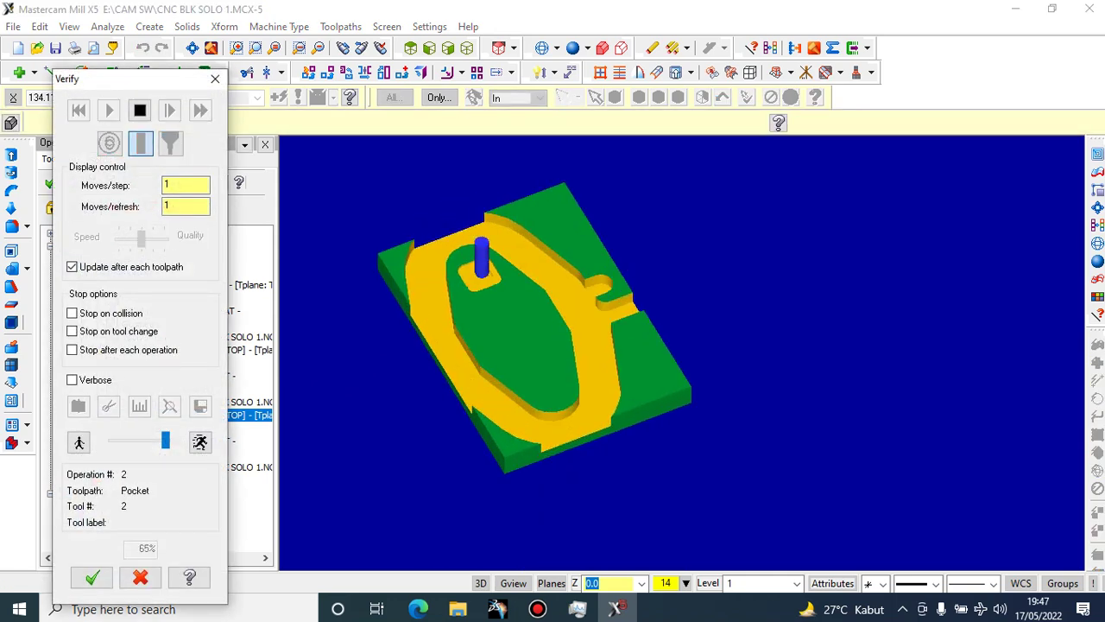
middle_drag(595, 345, 579, 324)
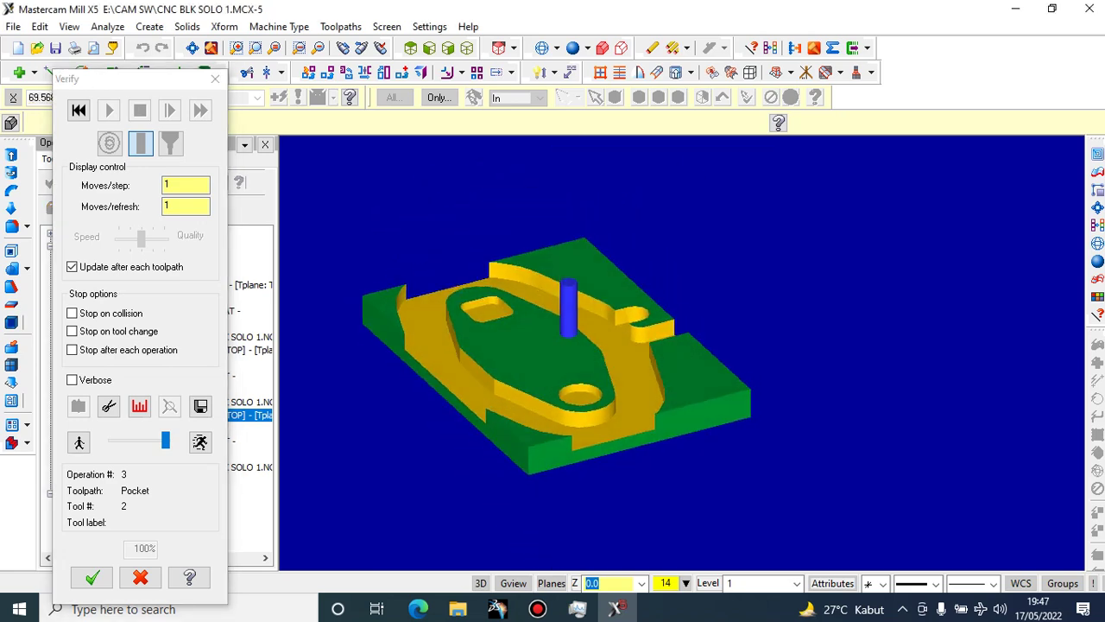
click(91, 576)
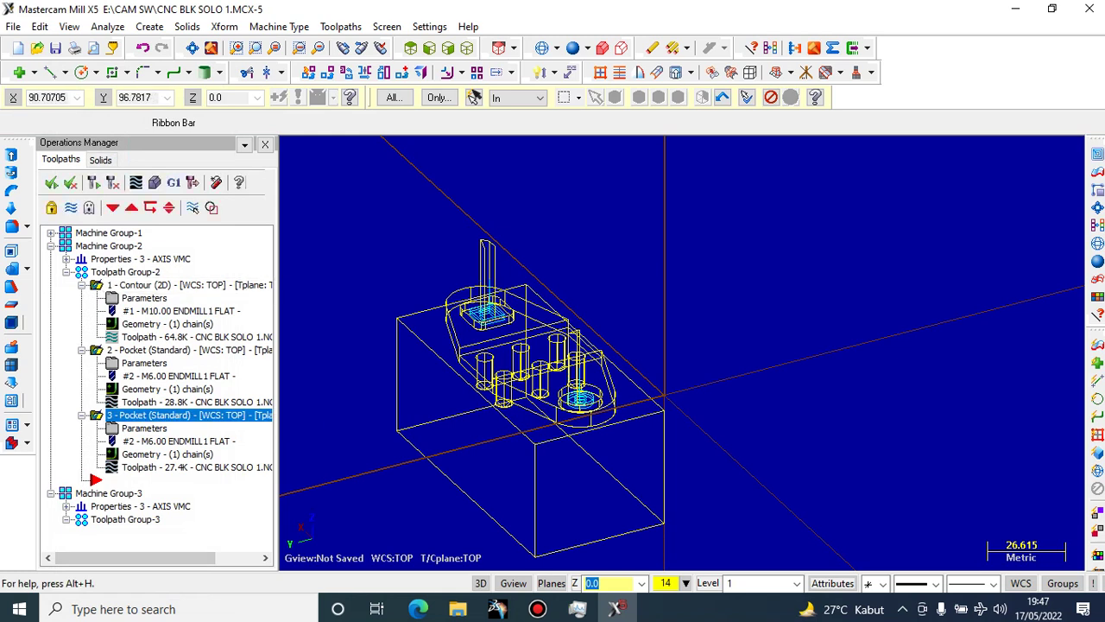
Select only the 2D contour operation, run its Verify simulation on the stock and close it
click(164, 350)
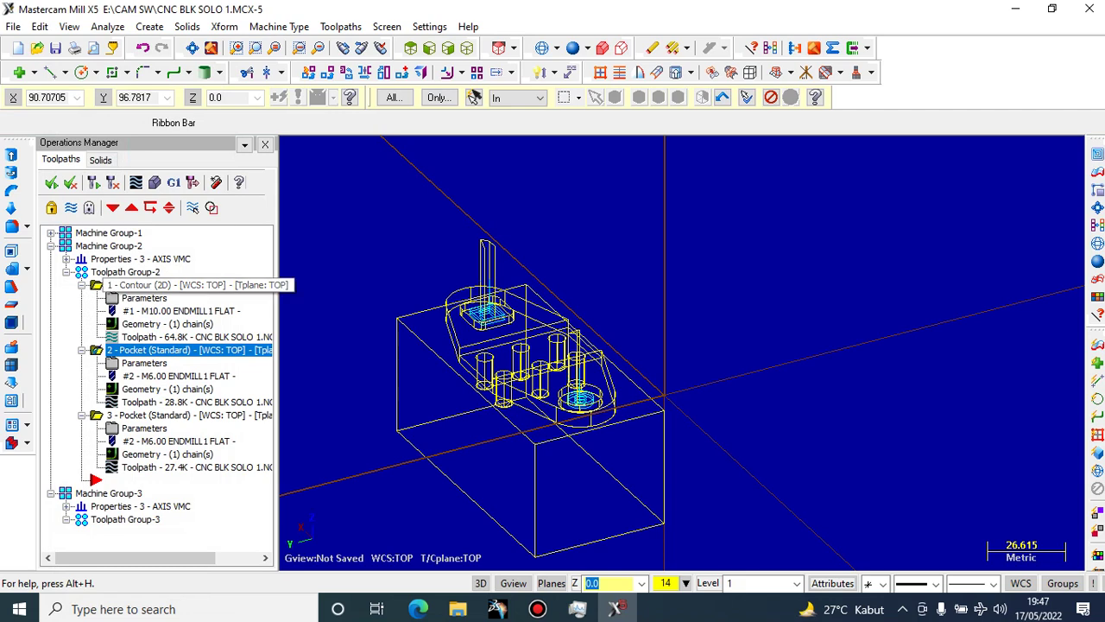
click(138, 285)
click(135, 182)
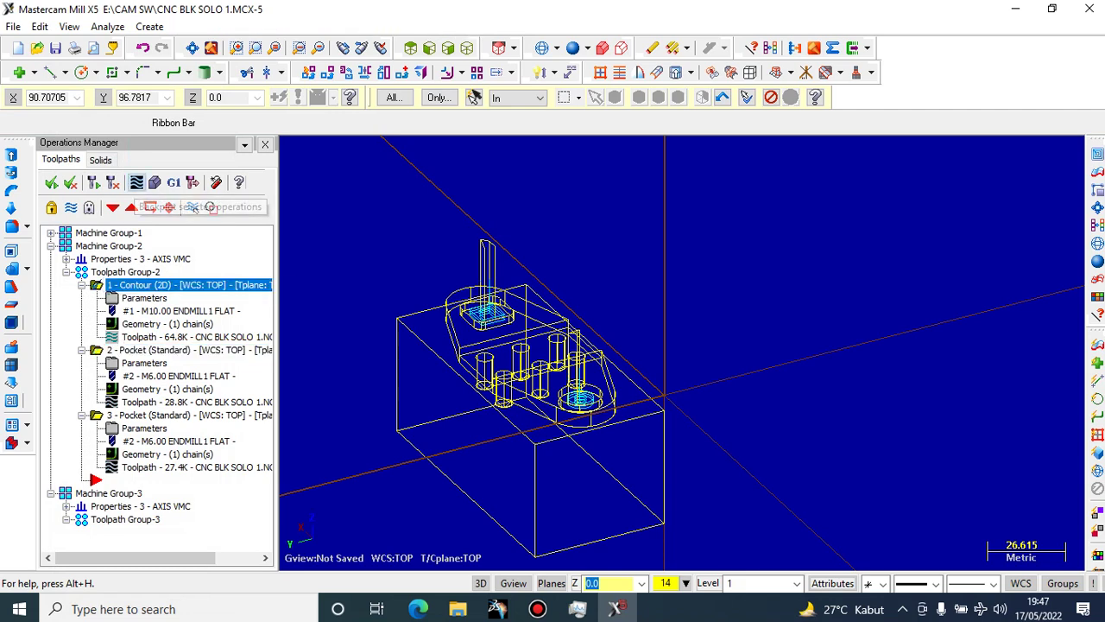
click(154, 245)
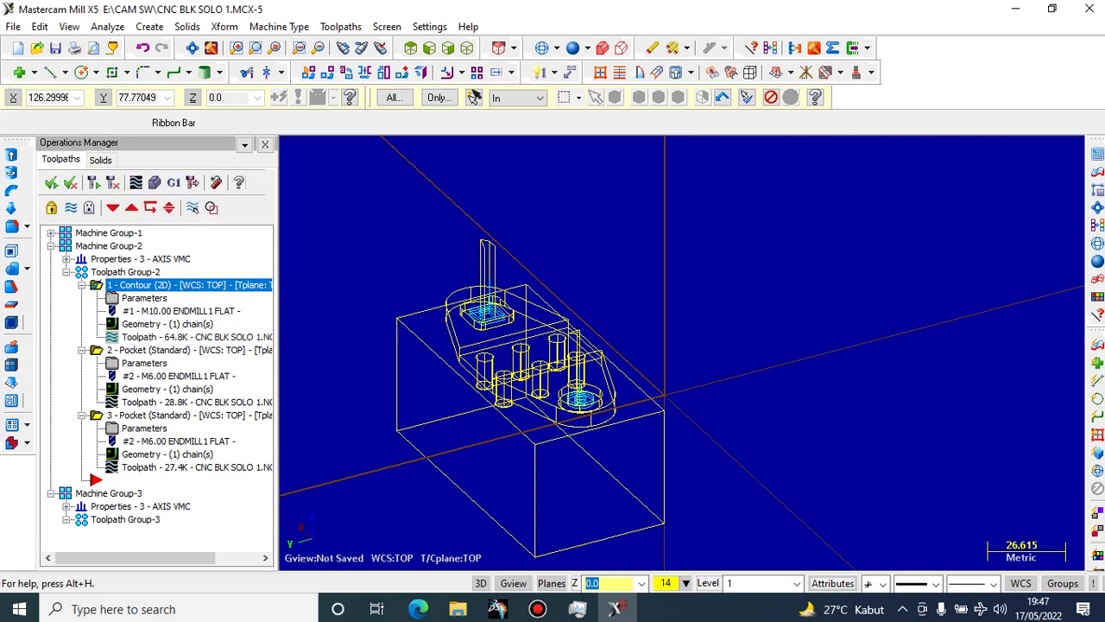
click(155, 182)
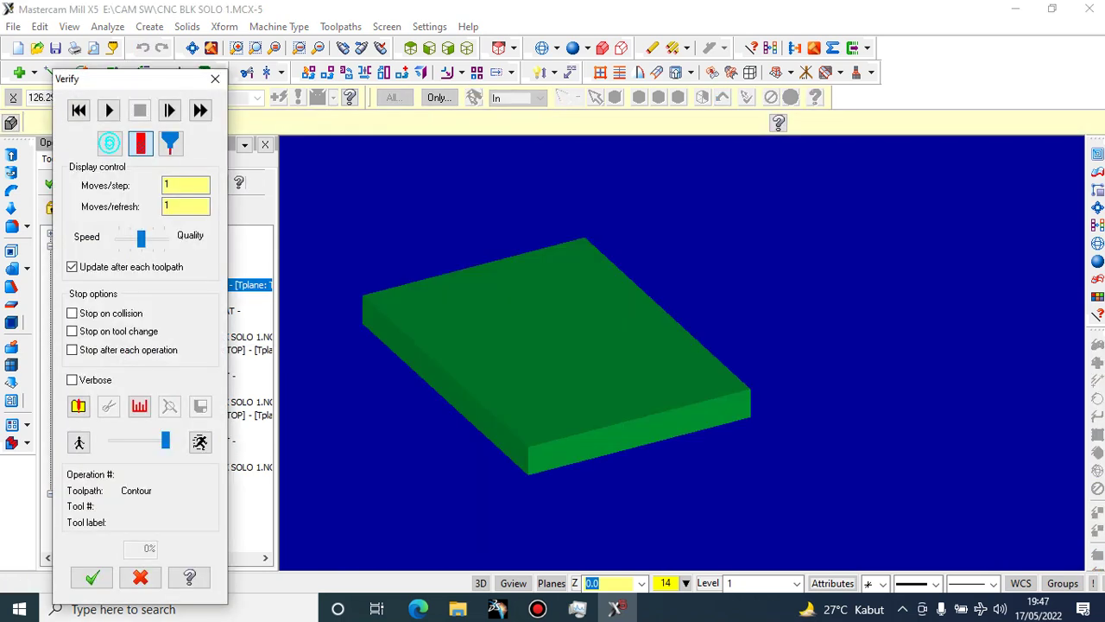
click(108, 110)
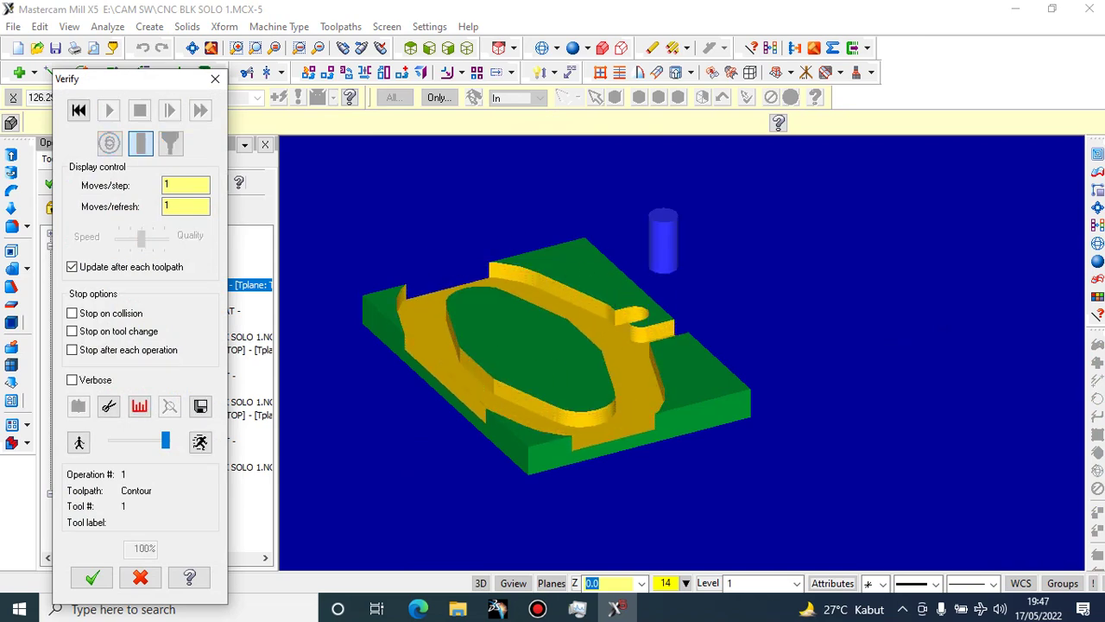
click(215, 79)
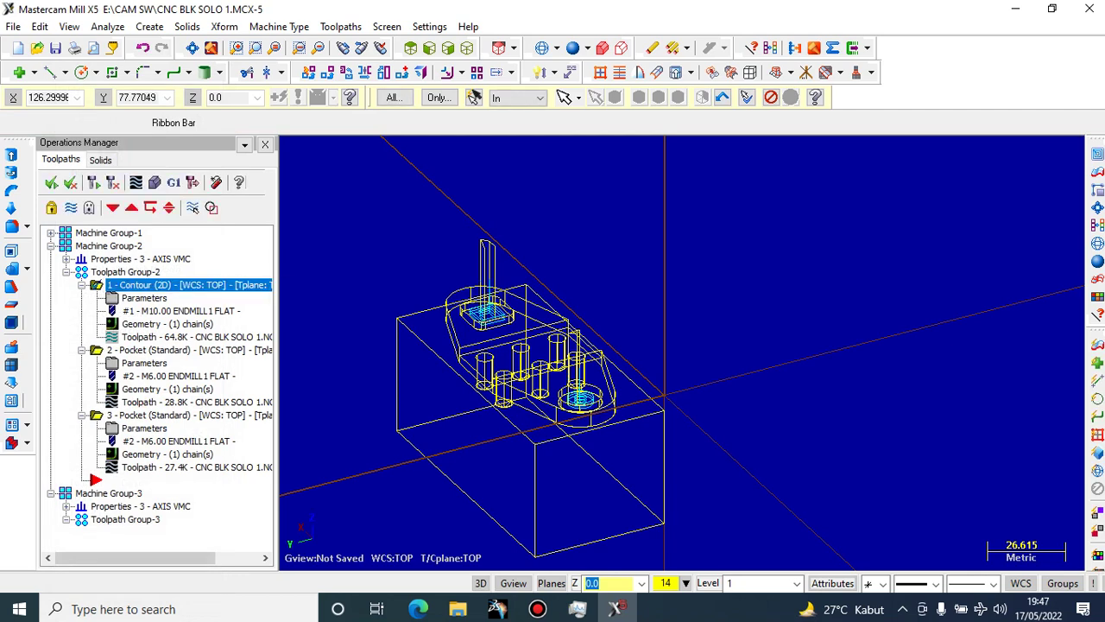
click(51, 246)
click(51, 246)
click(82, 350)
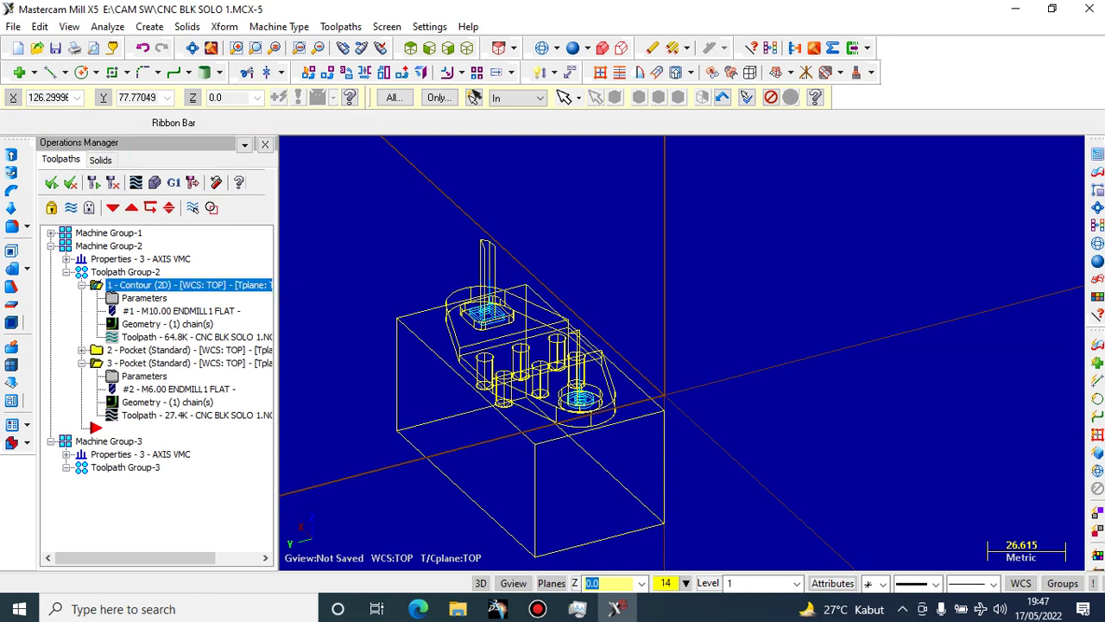
right_click(64, 349)
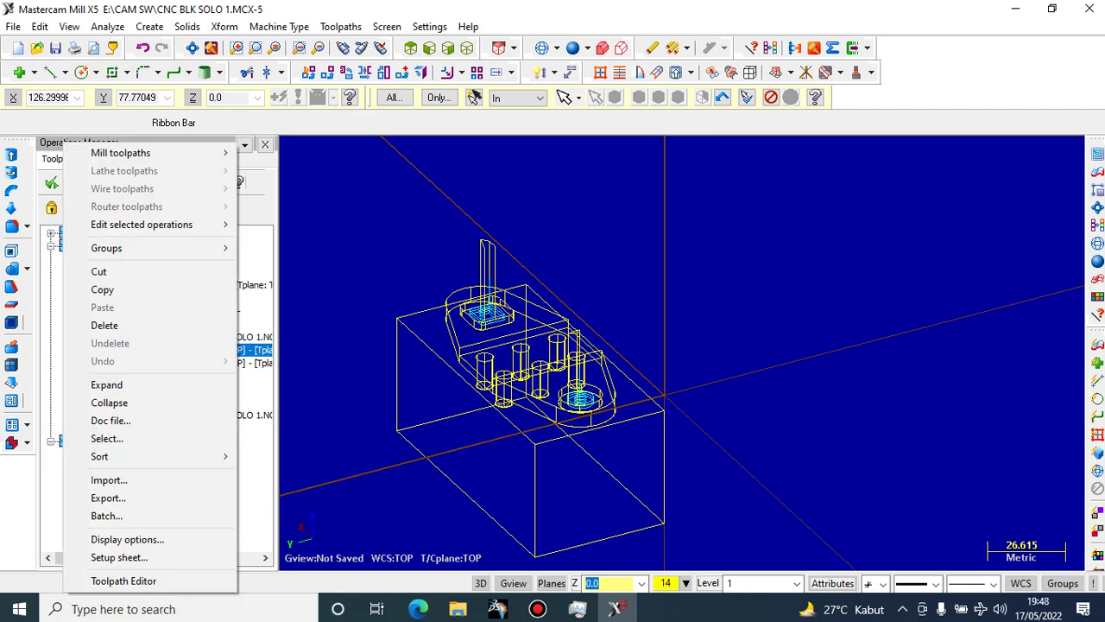
mouse_move(121, 153)
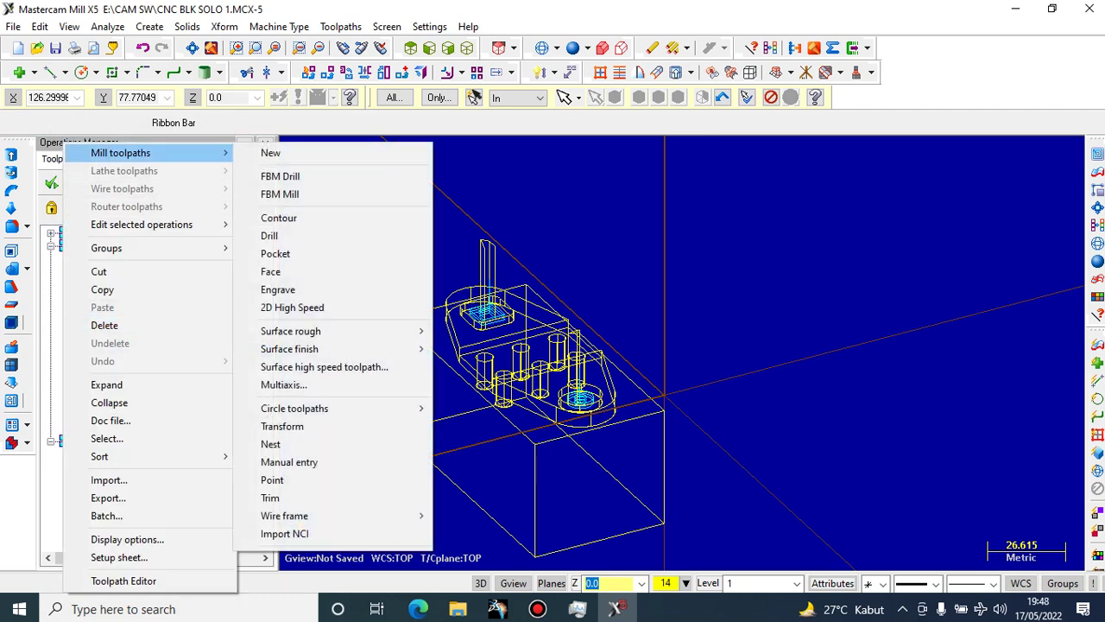
click(271, 153)
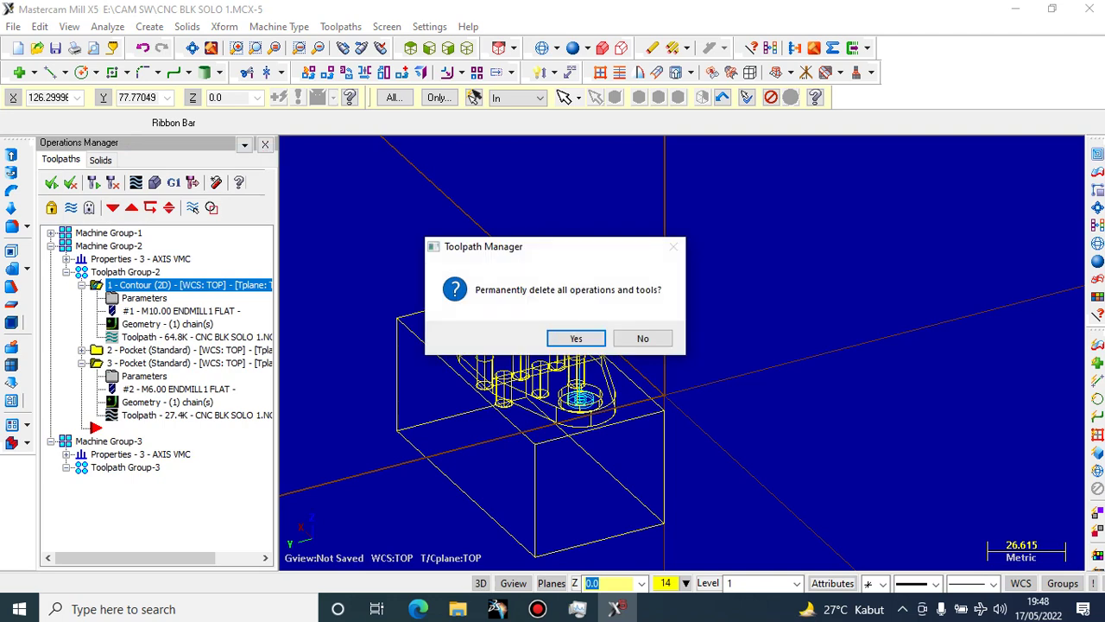
click(643, 338)
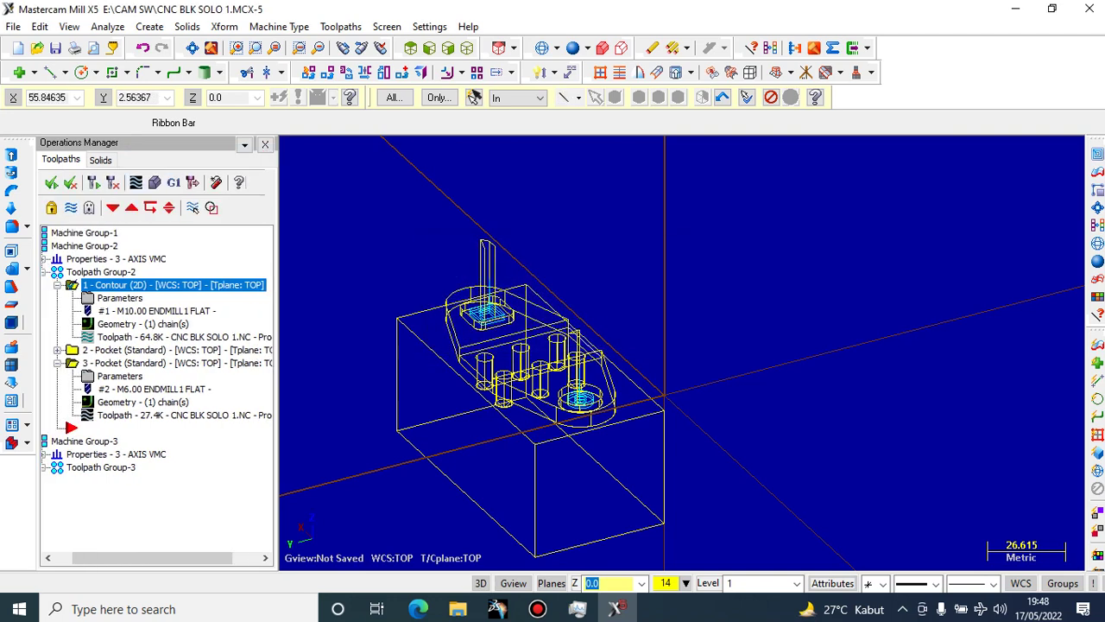
Collapse the contour and circular pocket operations' details and delete the 2D contour operation from Toolpath Group-2
click(82, 285)
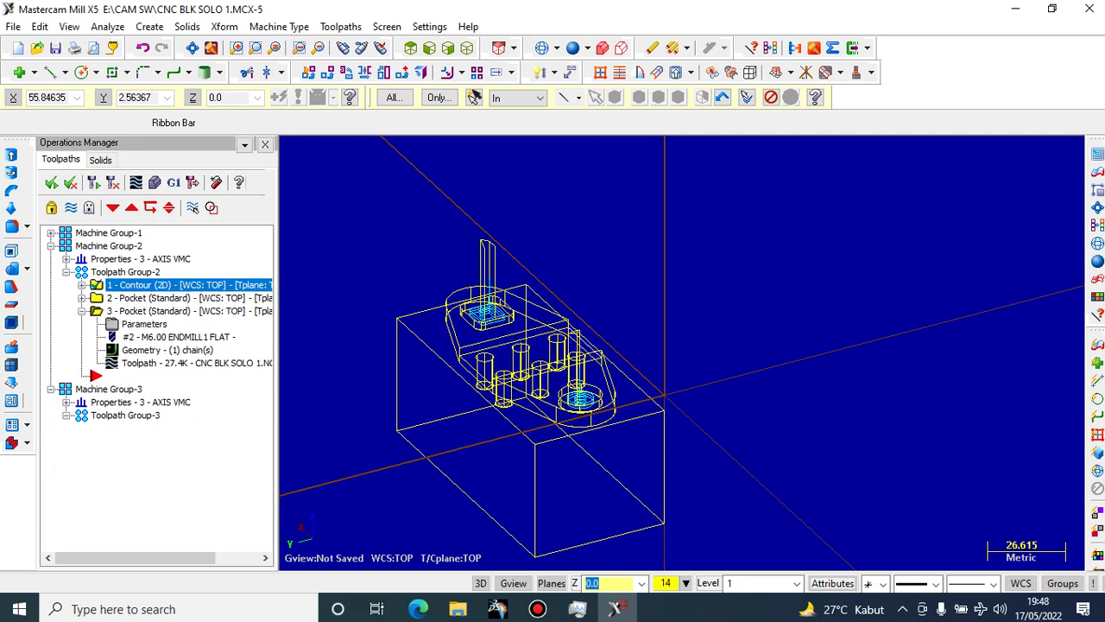
click(82, 311)
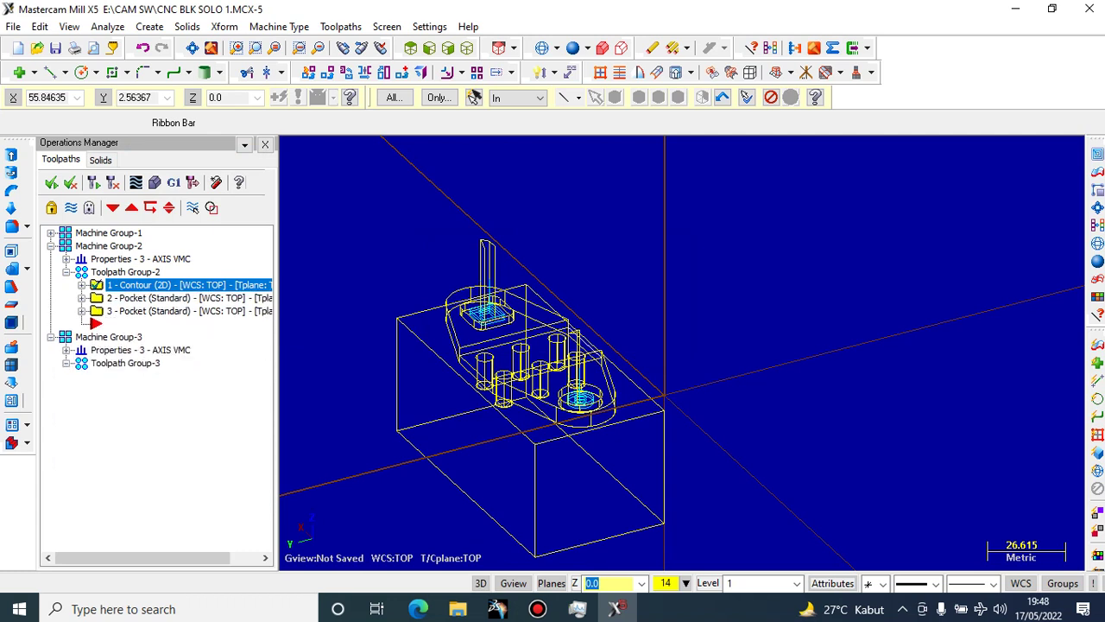
right_click(53, 337)
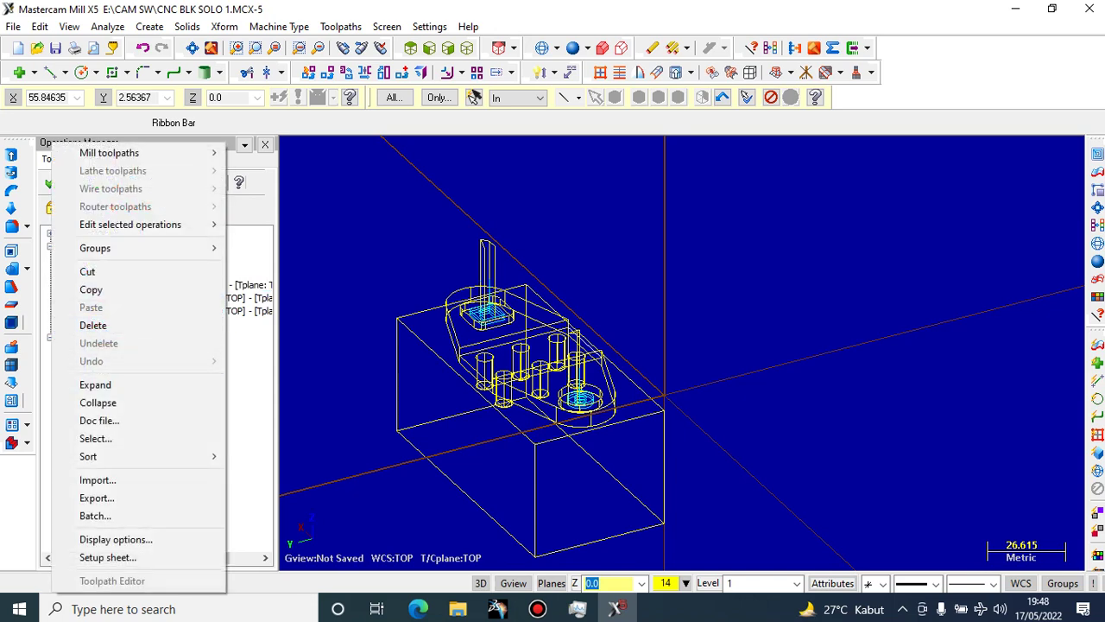
click(93, 324)
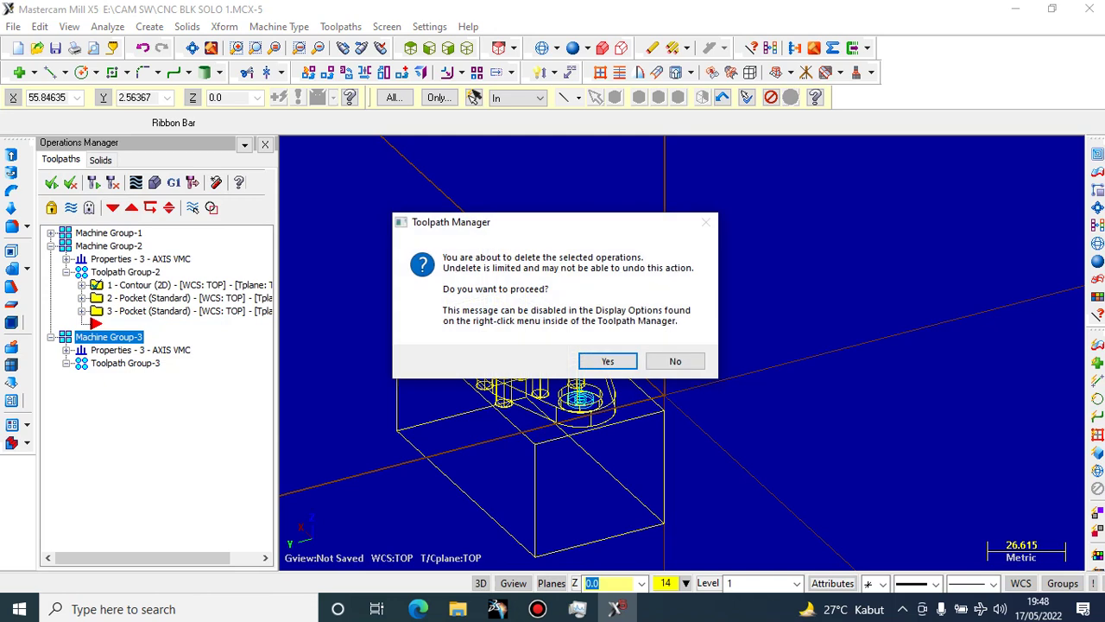
click(602, 360)
Try to undo the contour operation's deletion, accept deleting the referenced geometry, and redo the undone change
click(108, 245)
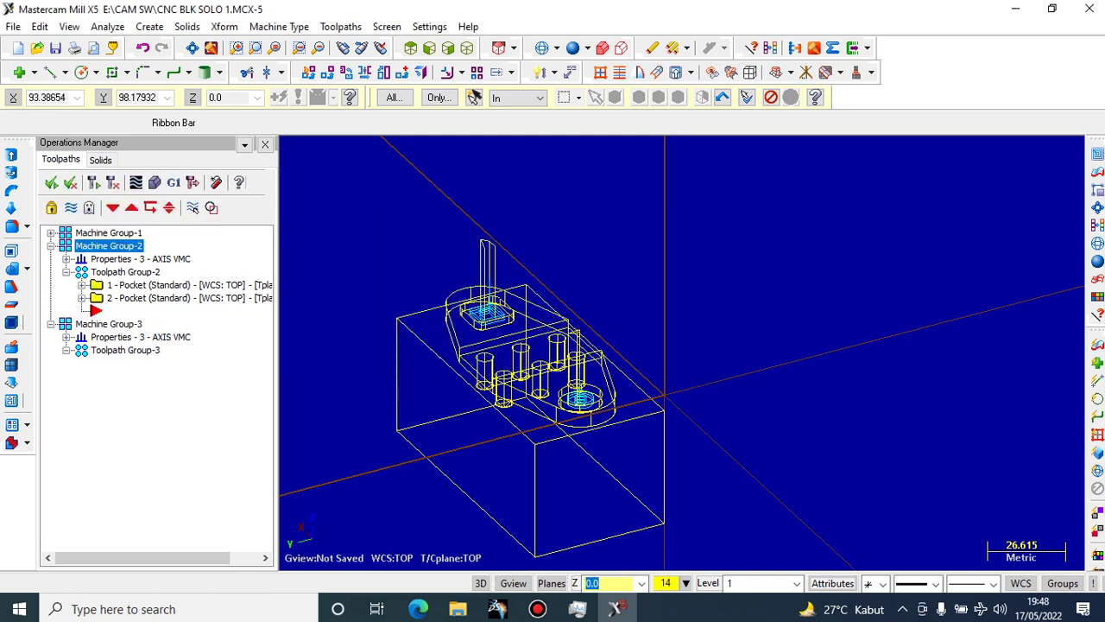
click(143, 47)
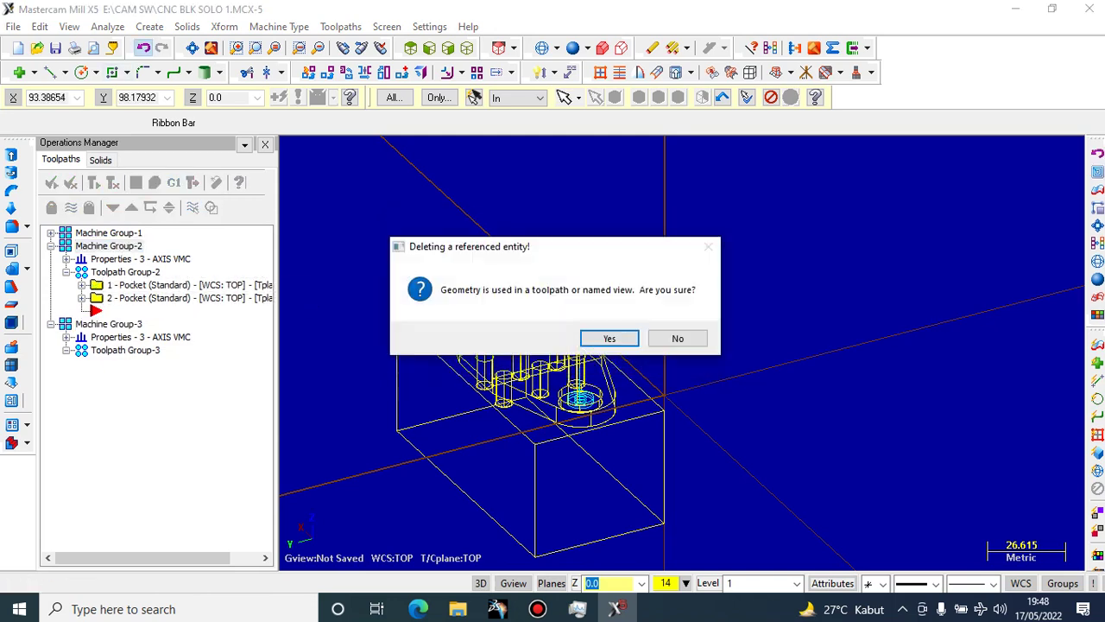
click(608, 338)
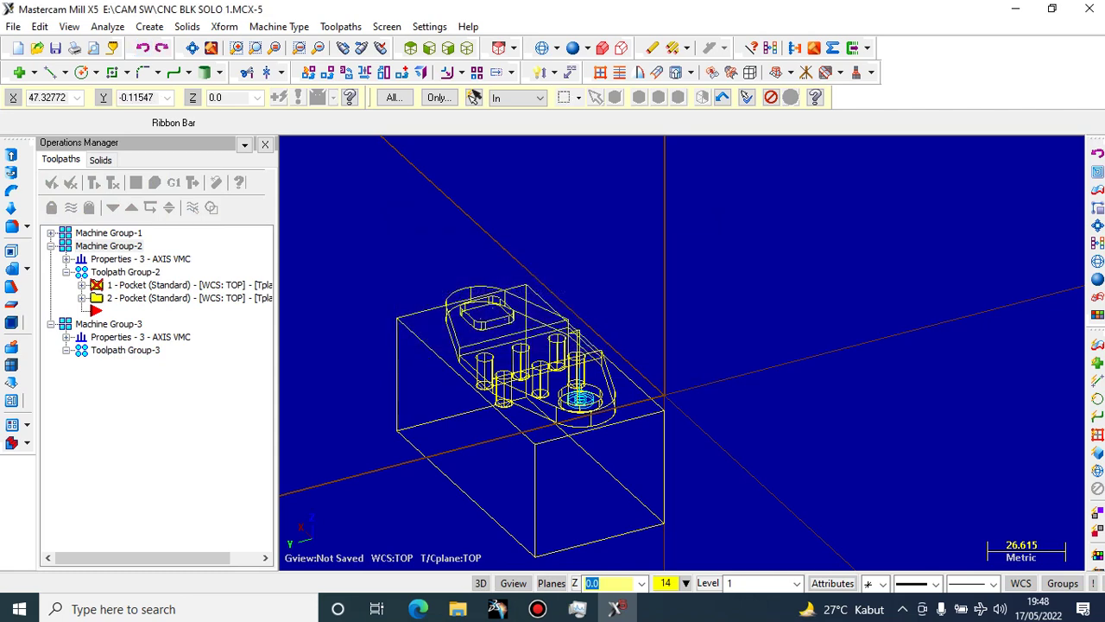
click(162, 47)
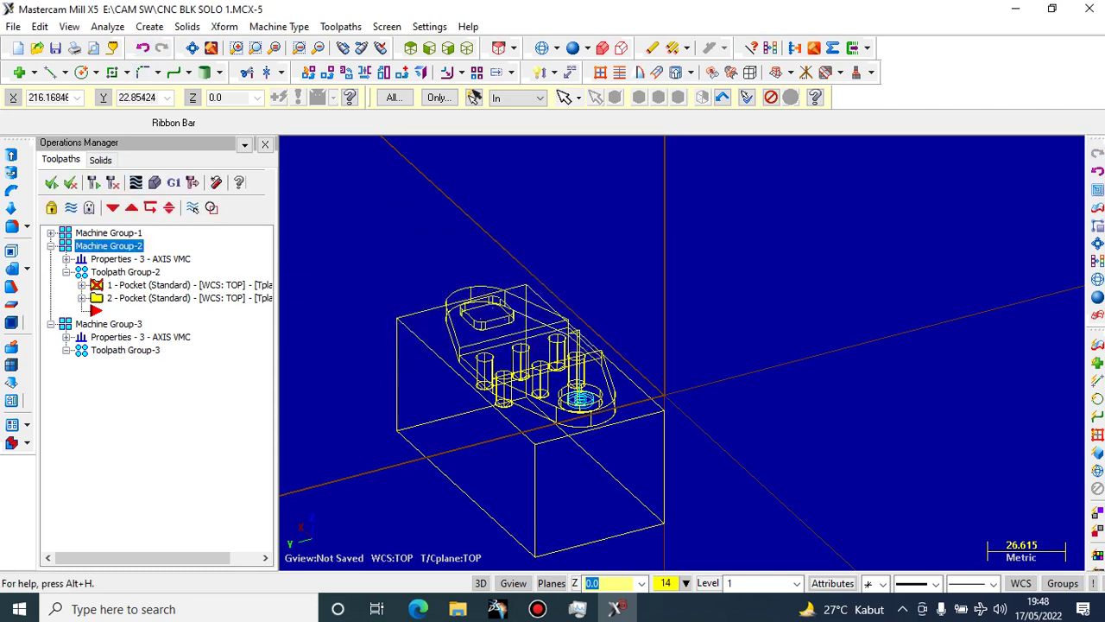
Regenerate the rounded-square pocket toolpath and close its Backplot
click(173, 285)
double_click(173, 285)
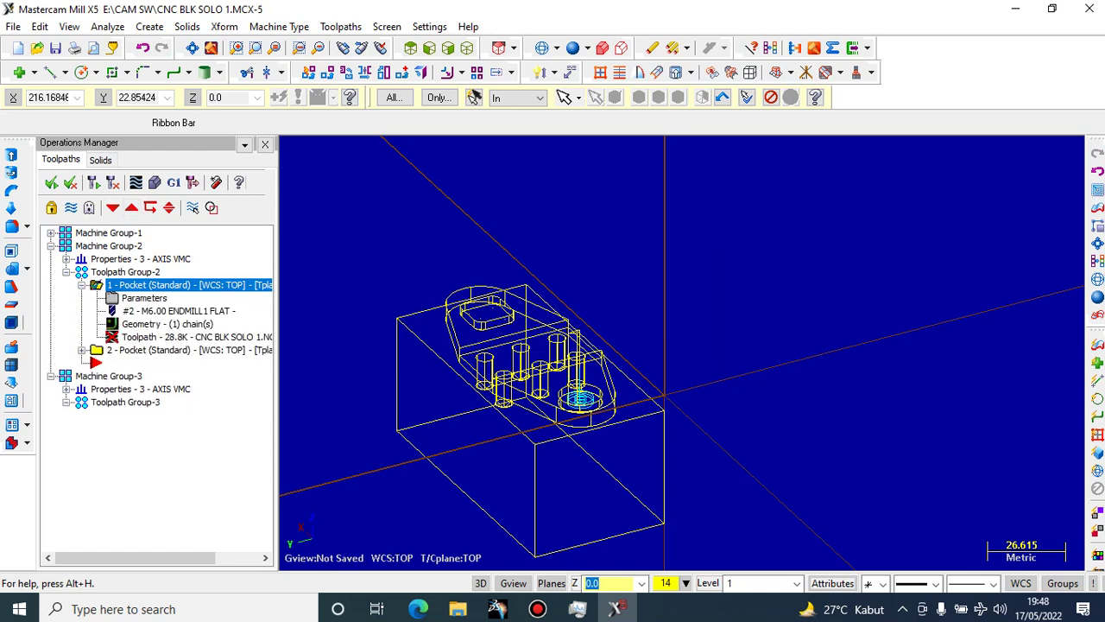
click(173, 336)
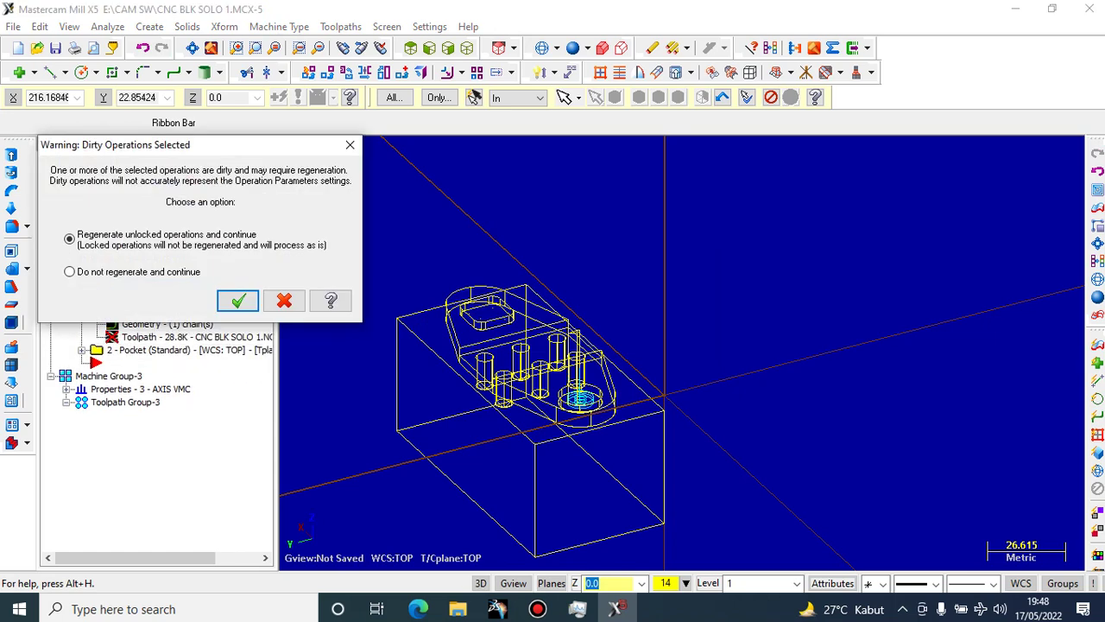
click(237, 300)
click(136, 182)
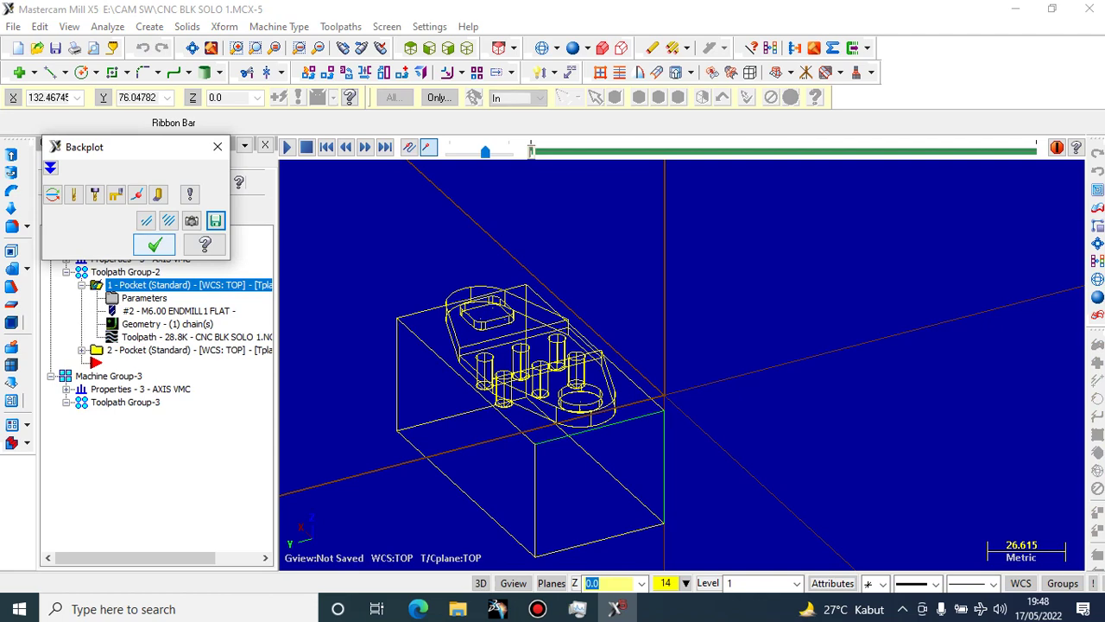
click(152, 242)
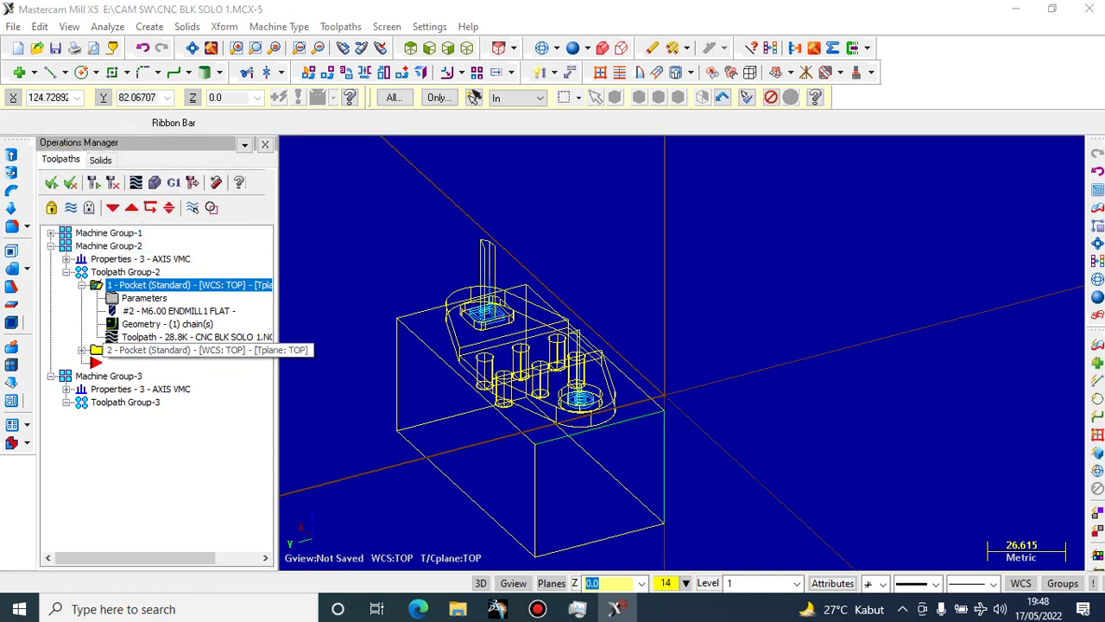
Select the circular pocket operation, run its Verify simulation on the stock and close it
click(173, 350)
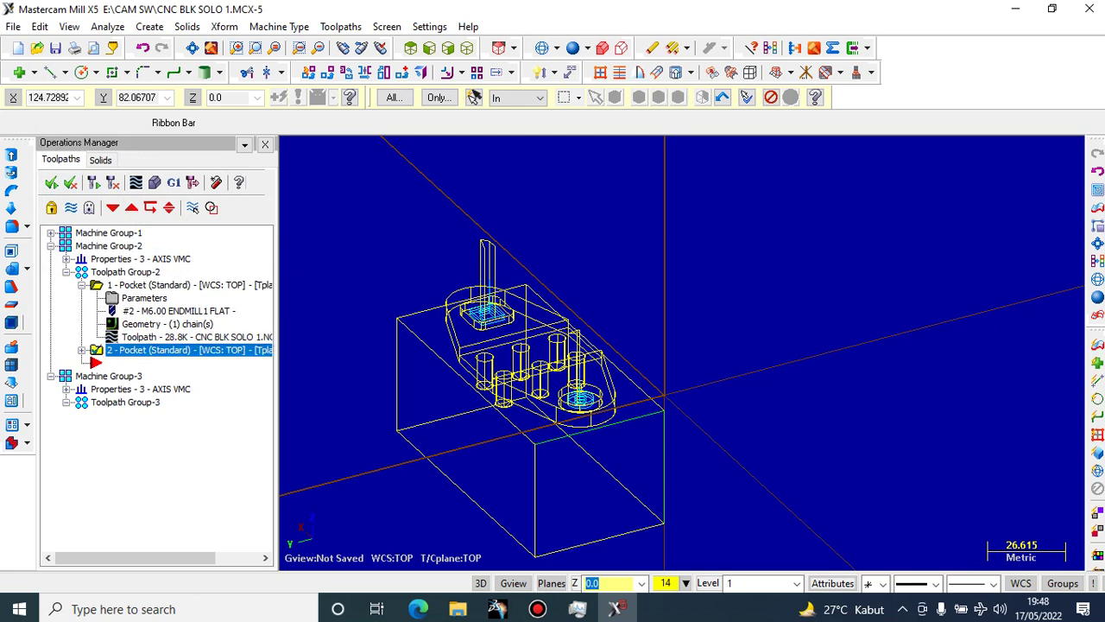
click(154, 182)
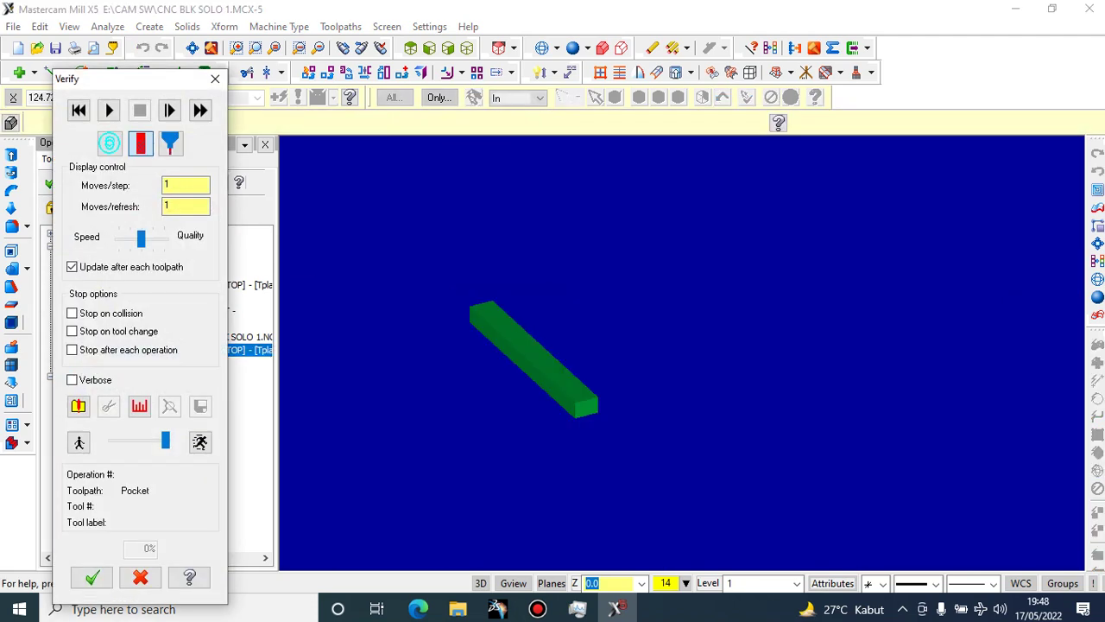
click(109, 110)
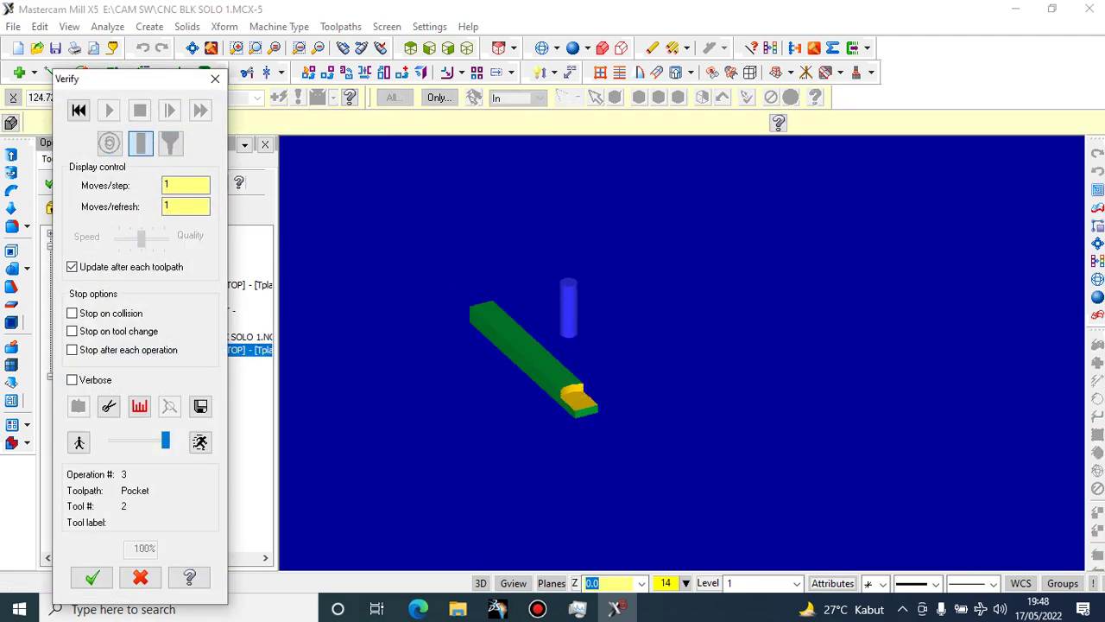
click(92, 577)
Try to create curves on all edges of the whole block model
scroll(367, 275, down, 4)
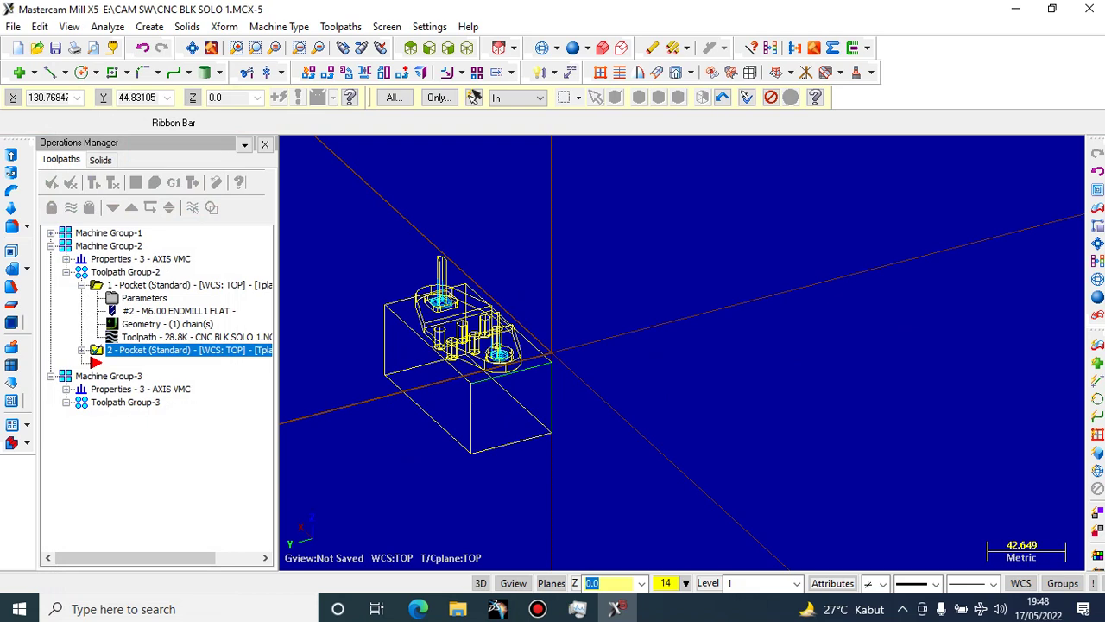
scroll(557, 302, down, 4)
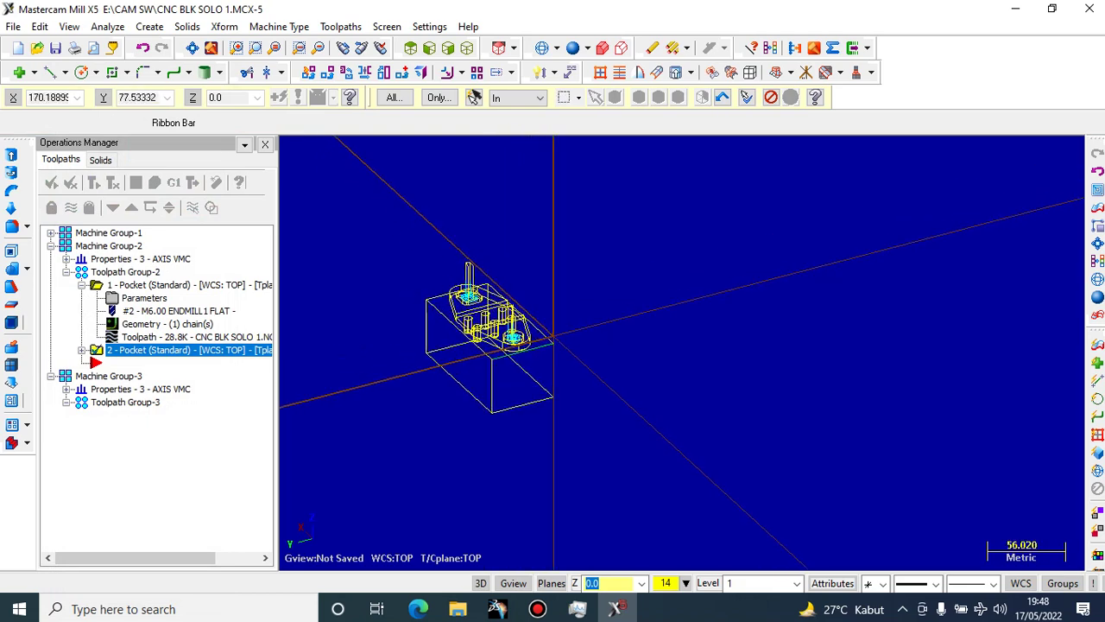
scroll(349, 252, up, 5)
scroll(350, 252, down, 1)
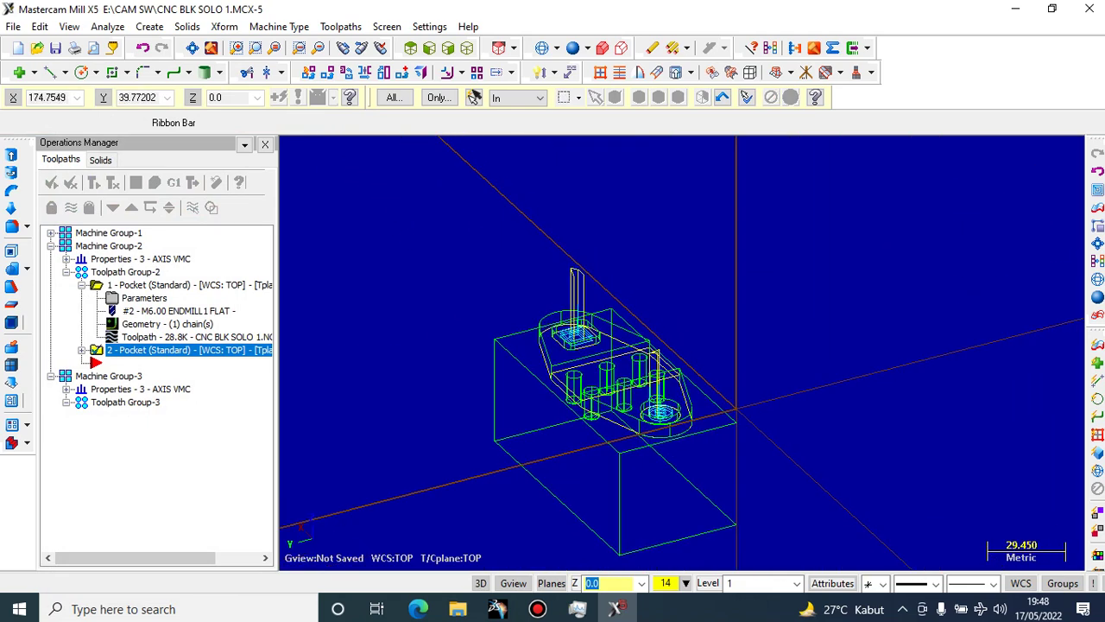
scroll(425, 236, down, 3)
drag(780, 240, 432, 469)
click(149, 27)
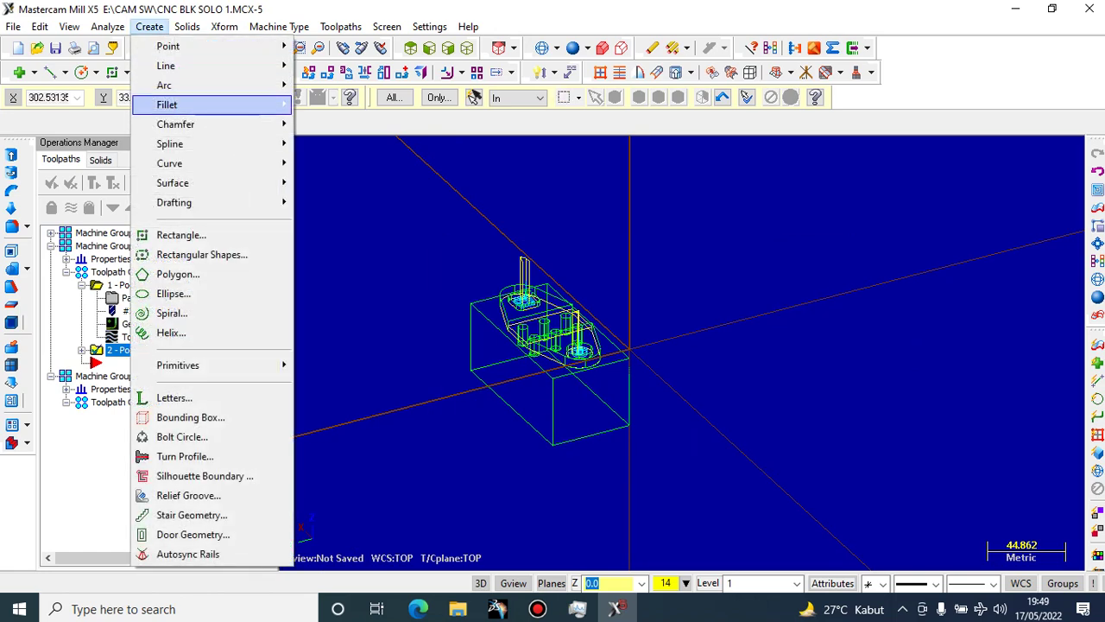
mouse_move(173, 182)
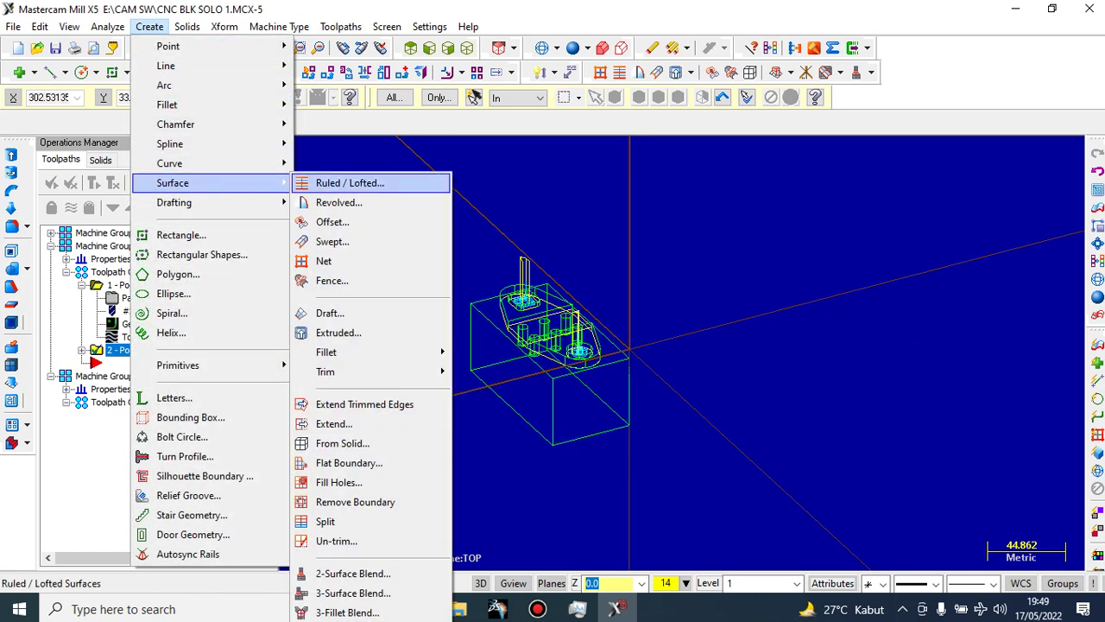
mouse_move(169, 163)
click(354, 182)
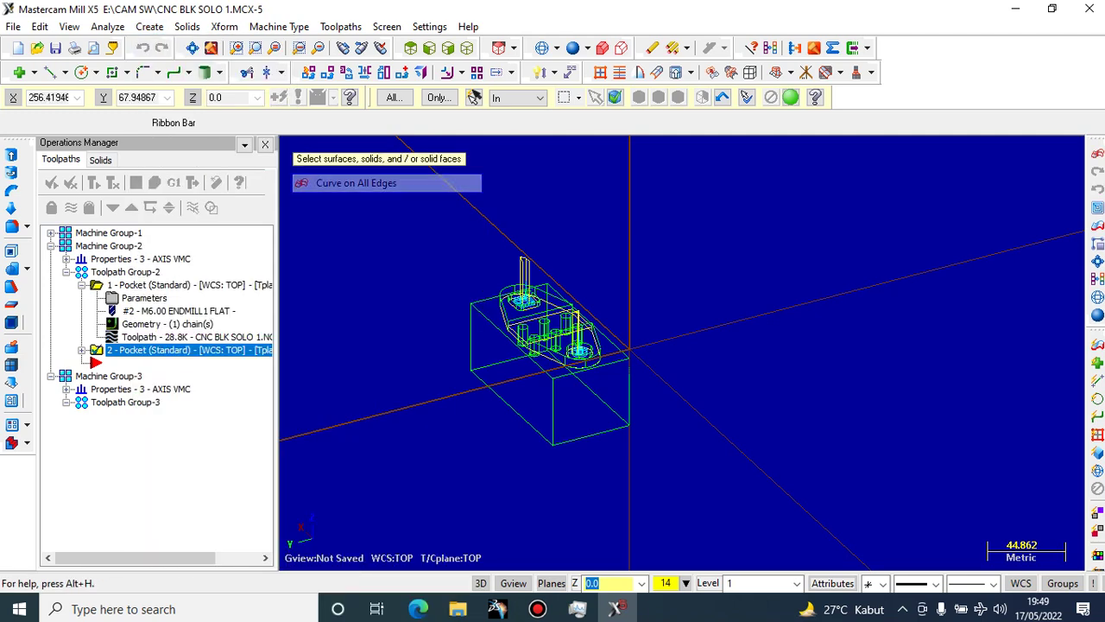
drag(773, 230, 438, 480)
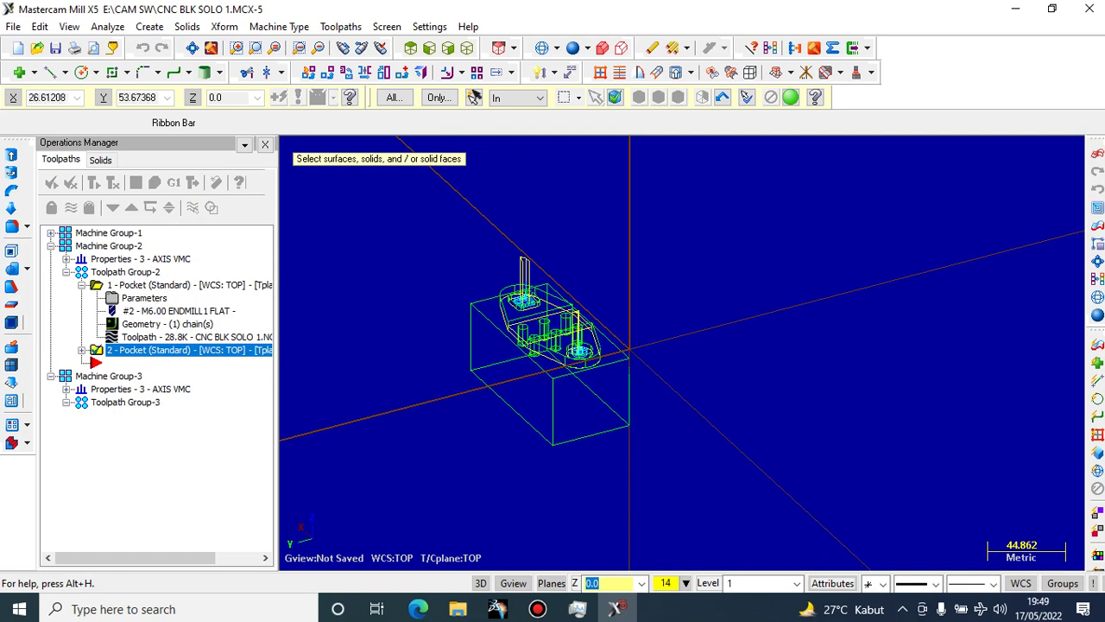
scroll(490, 351, up, 5)
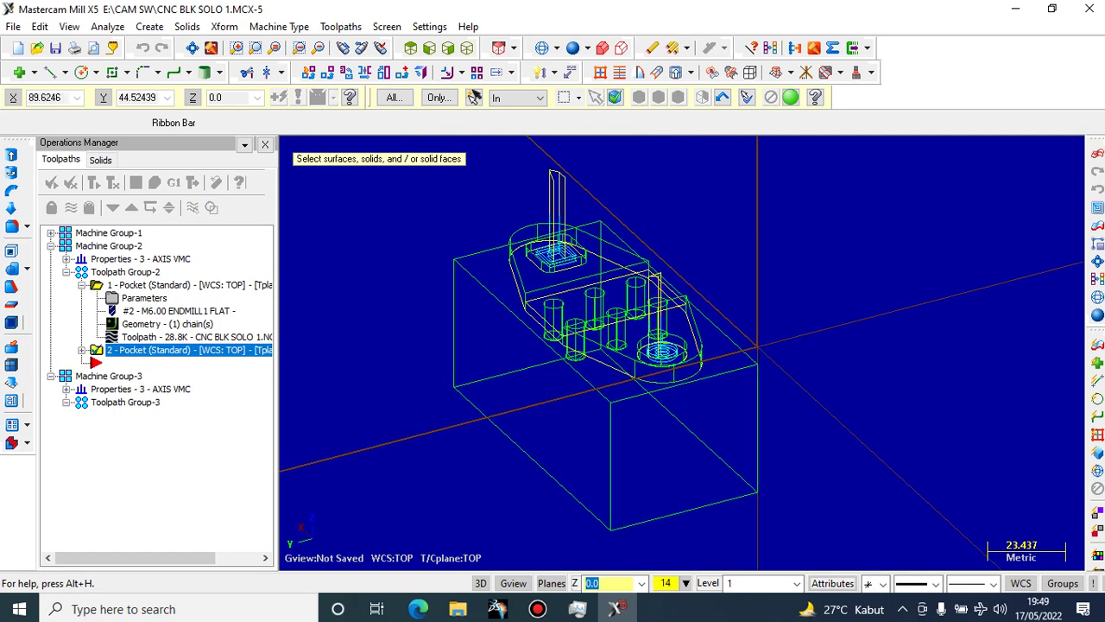
key(Escape)
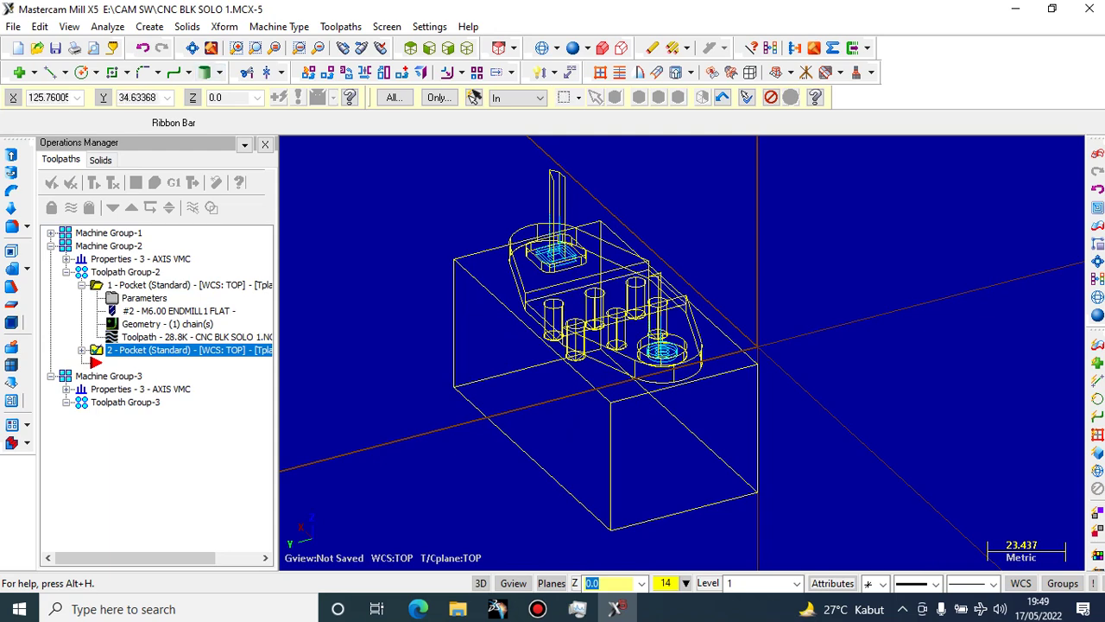
scroll(458, 212, up, 2)
scroll(460, 210, up, 4)
key(Escape)
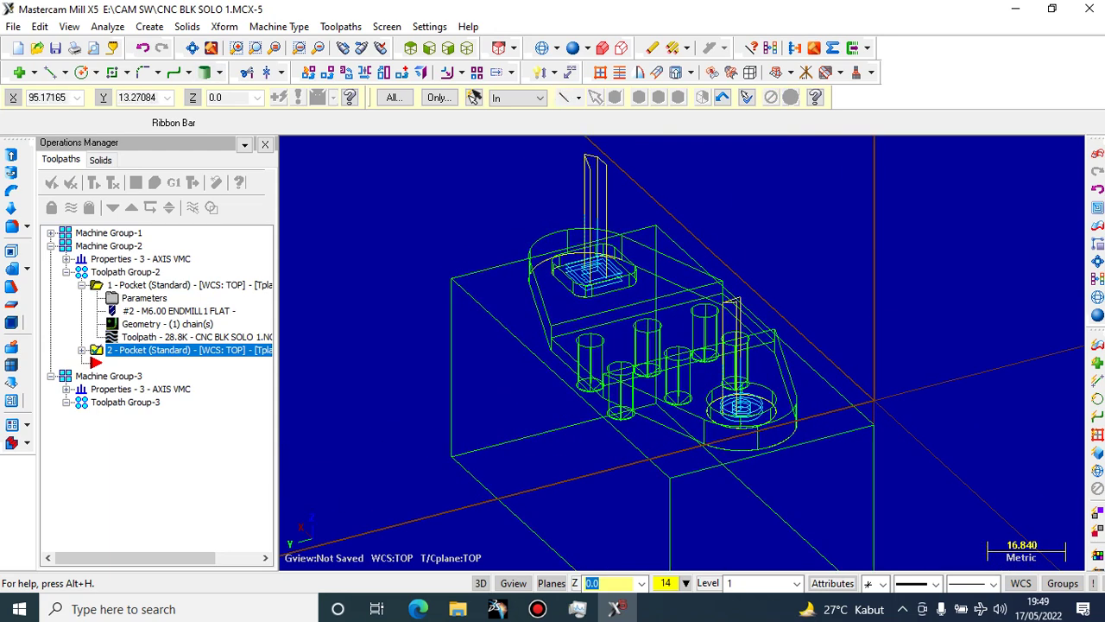
scroll(621, 268, down, 1)
scroll(643, 269, up, 7)
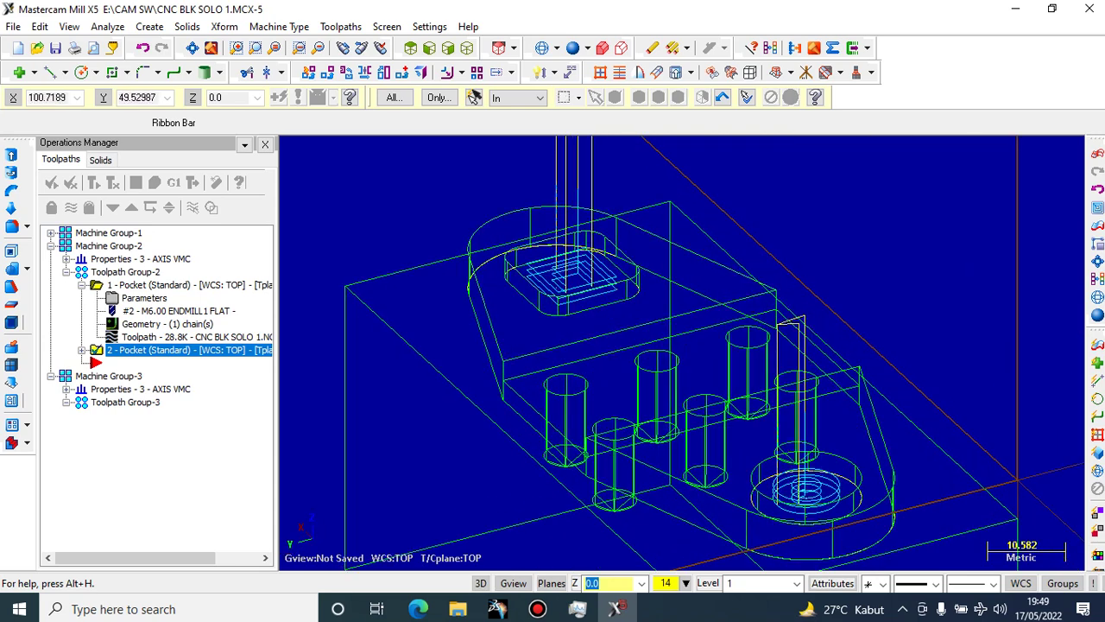
Select the rounded-square pocket operation and collapse both pocket operations and Toolpath Group-2 in the operations tree
click(164, 285)
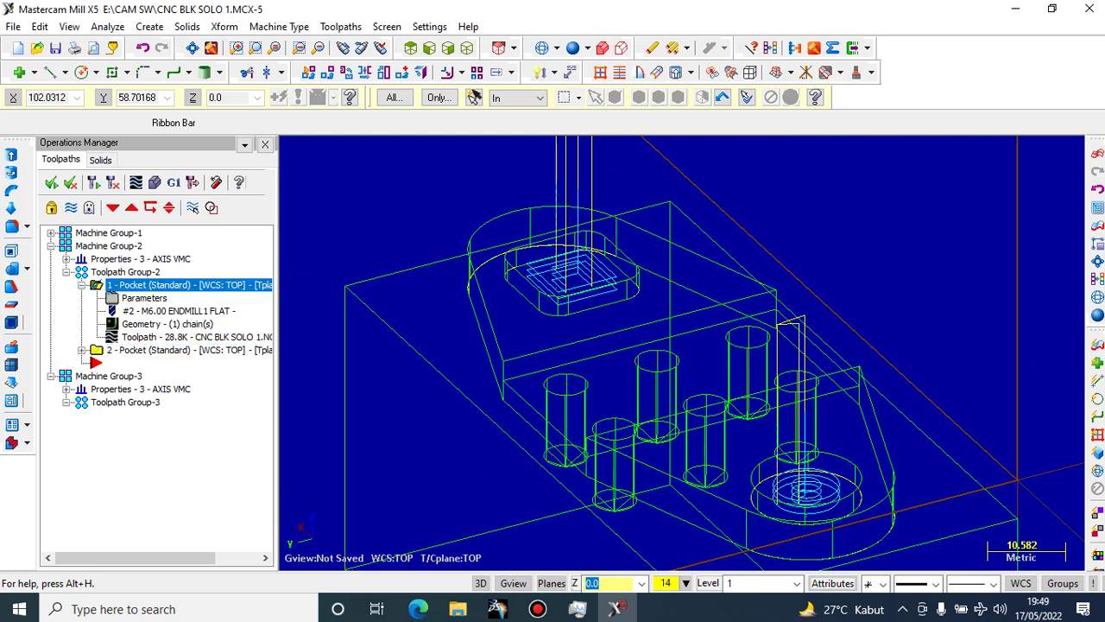
click(82, 350)
click(82, 284)
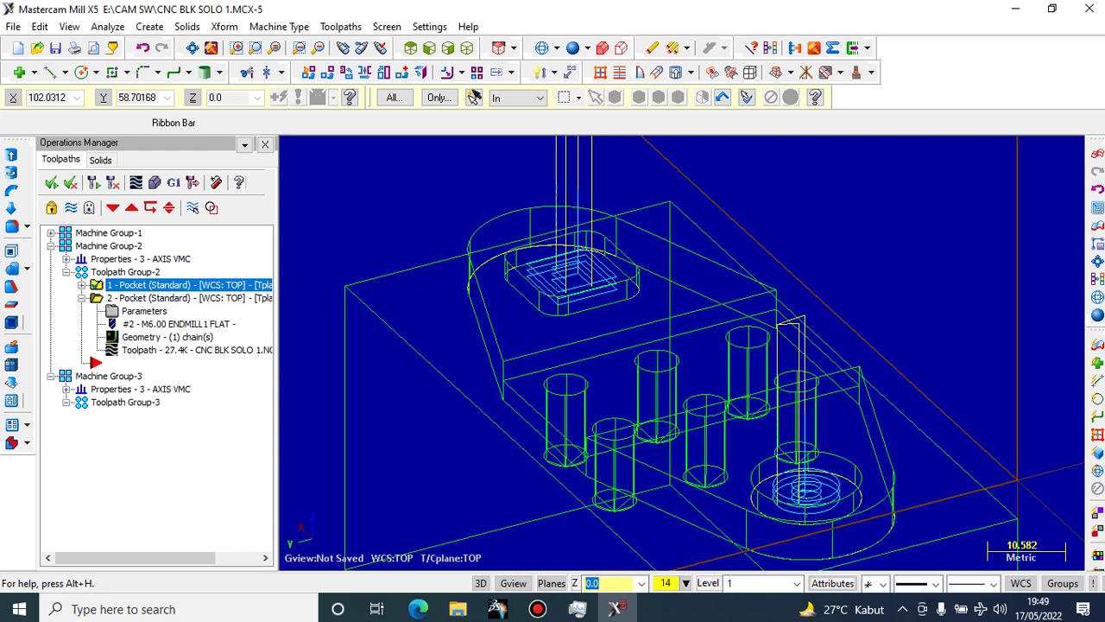
click(82, 298)
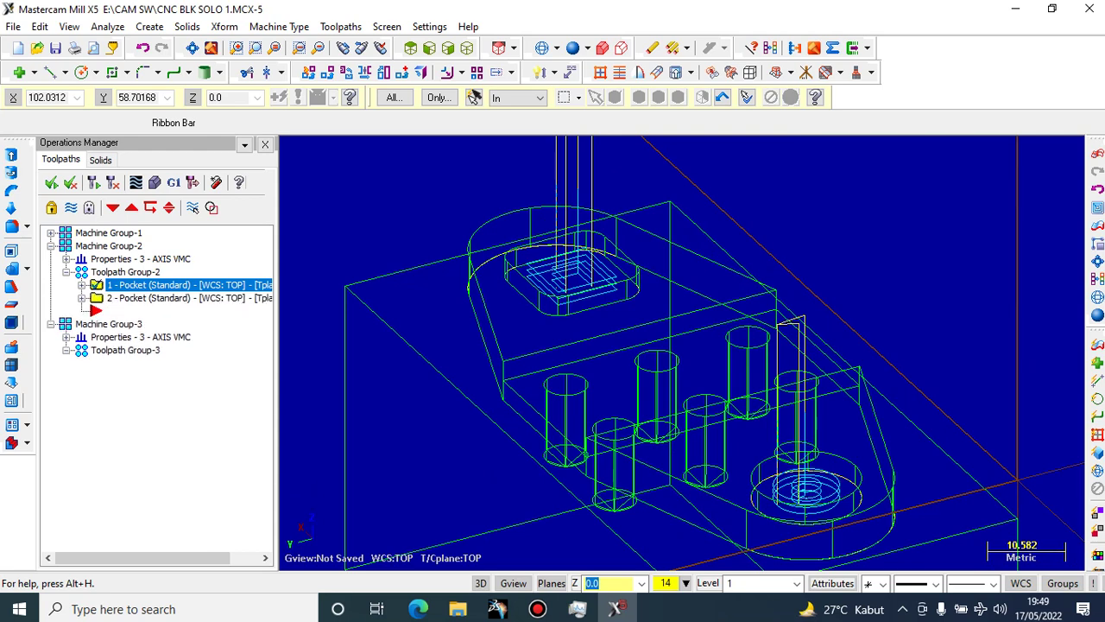
click(67, 272)
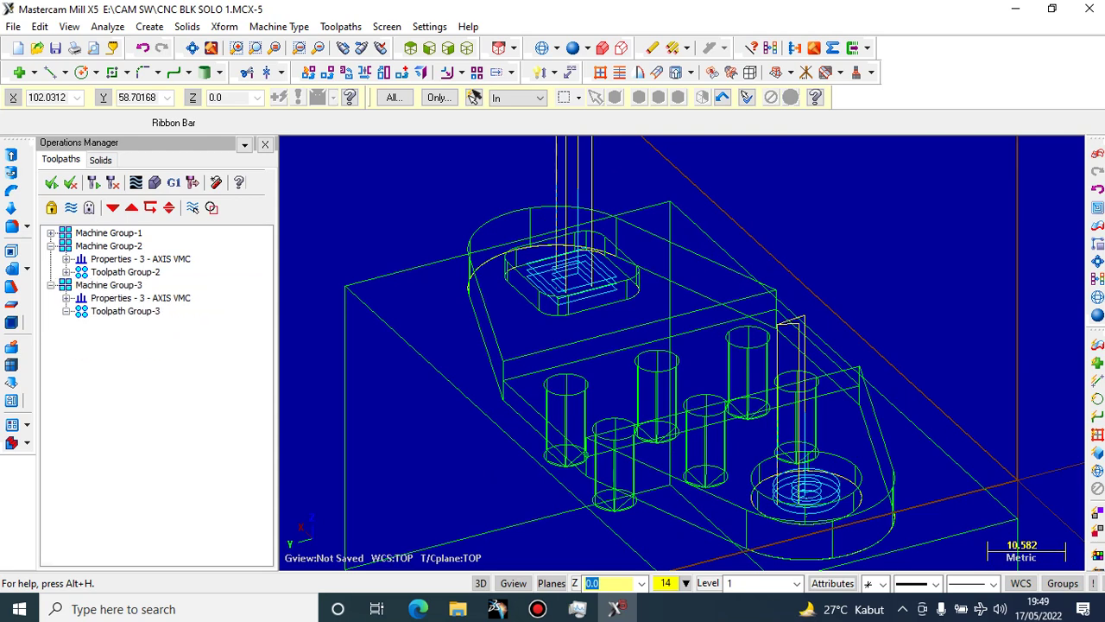
Expand Toolpath Group-2 and both its pocket operations, and select the second pocket operation
click(65, 259)
click(66, 259)
click(66, 272)
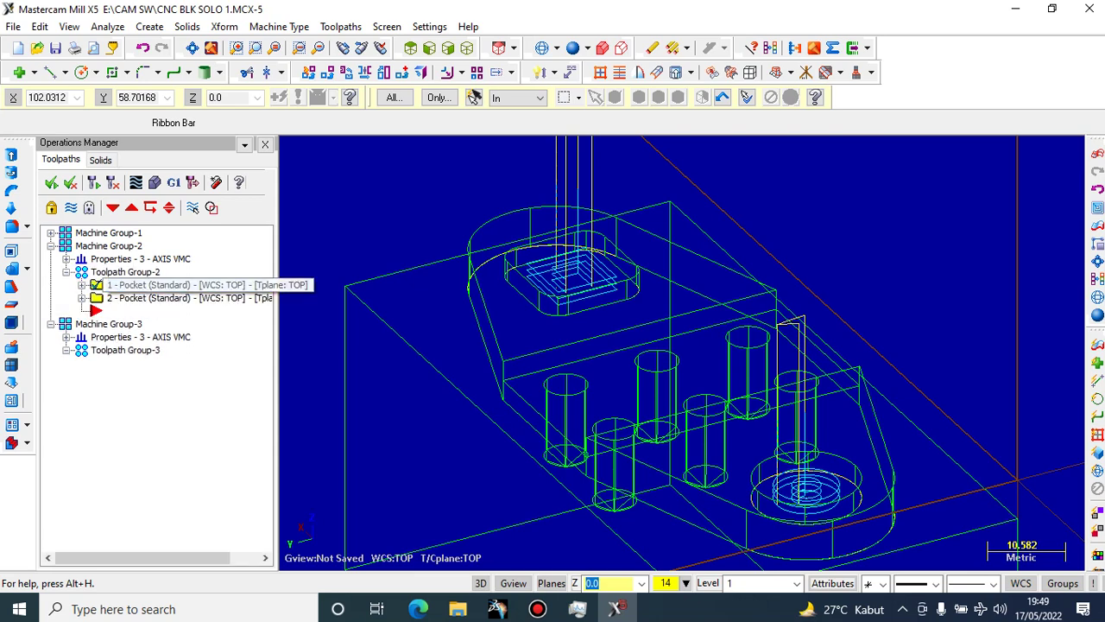
click(173, 298)
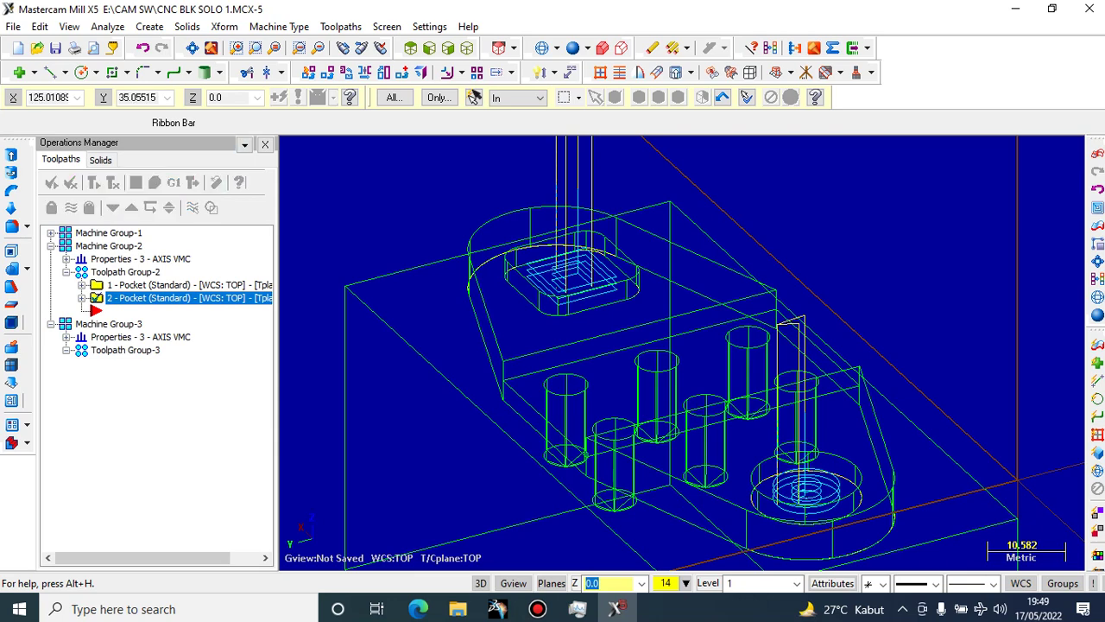
click(82, 285)
click(82, 351)
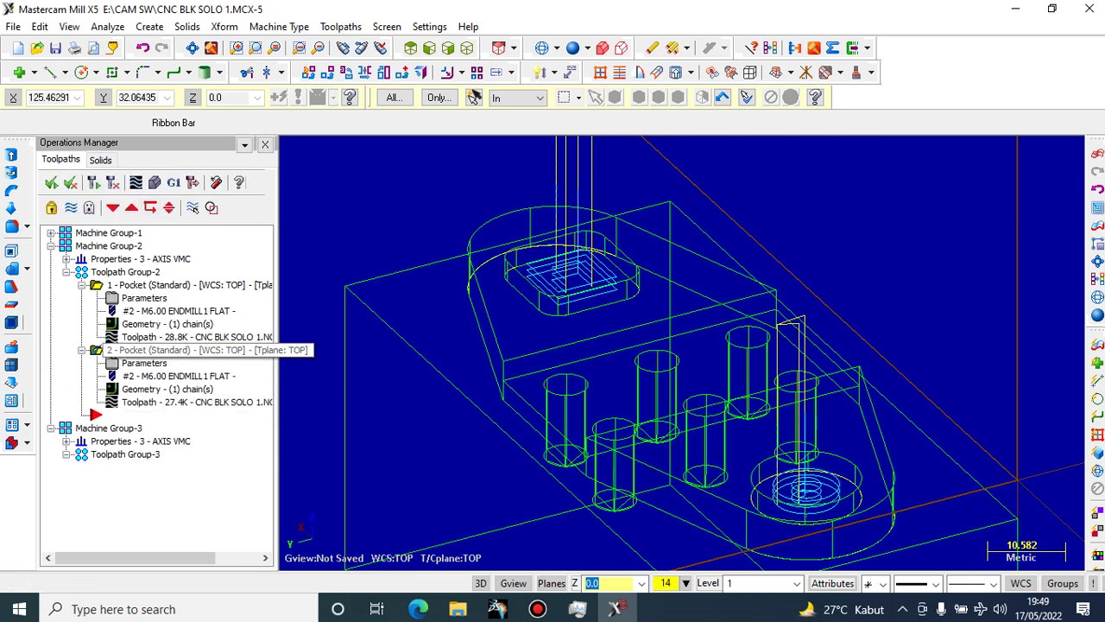
click(126, 272)
click(142, 285)
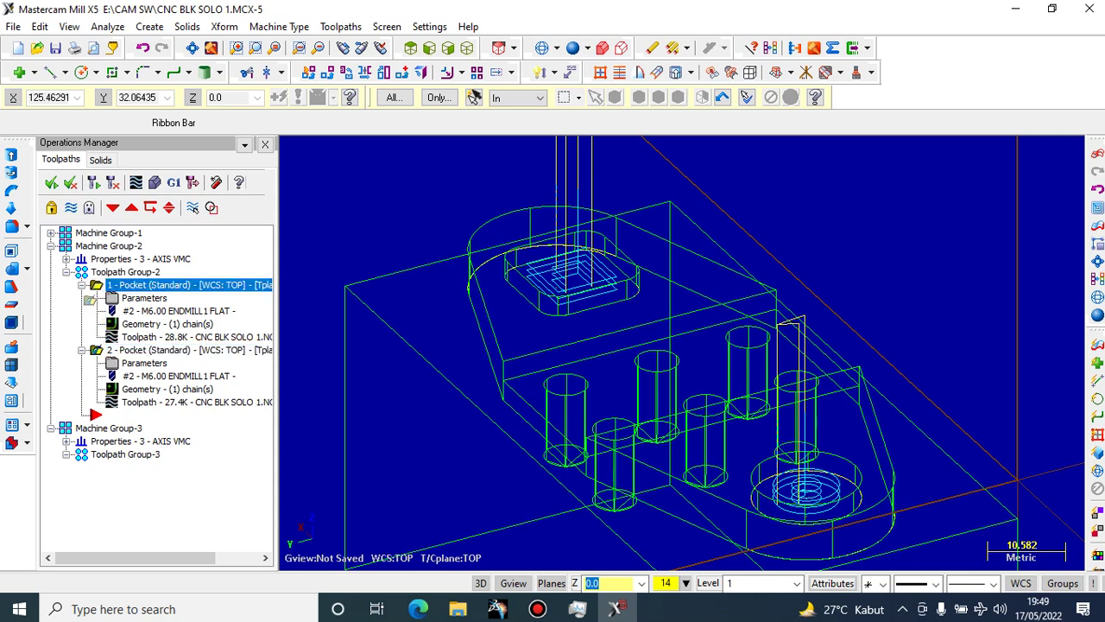
click(143, 351)
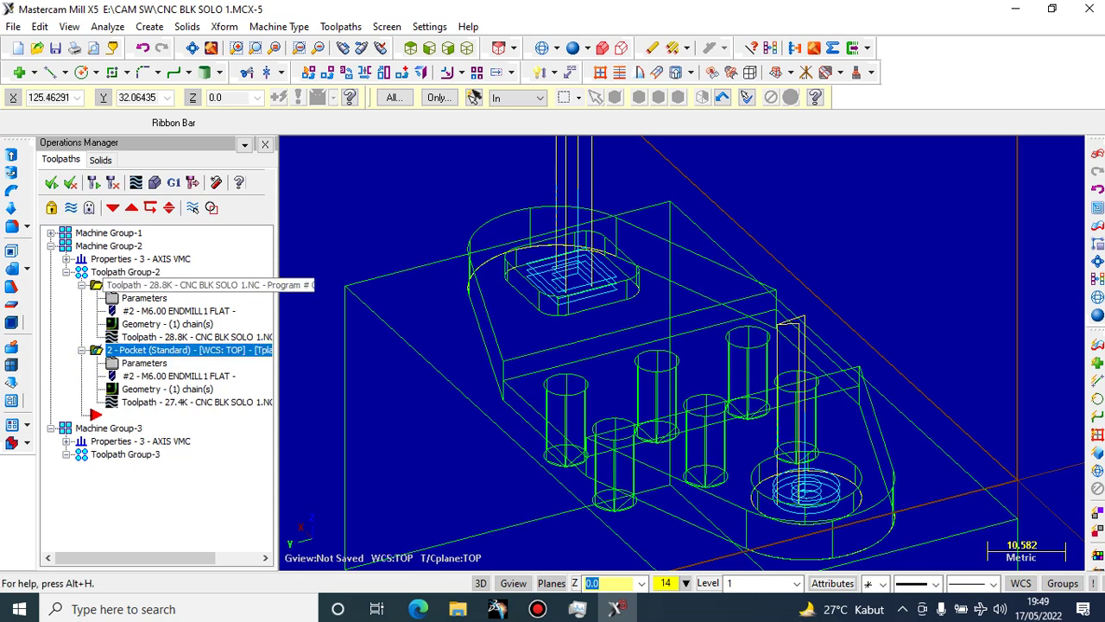
scroll(305, 207, down, 3)
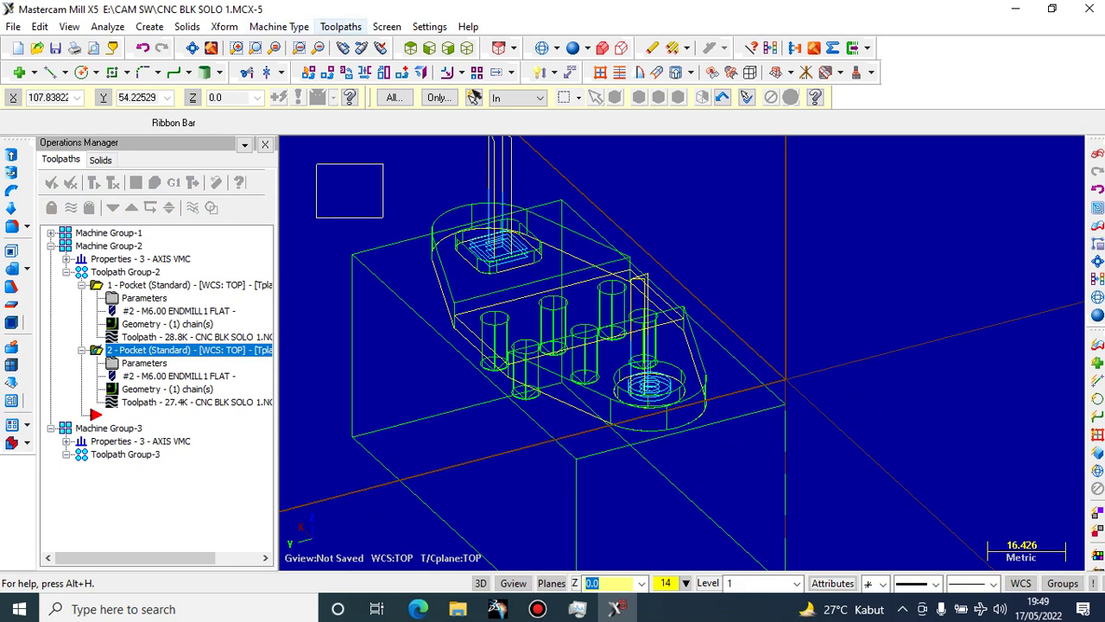
click(341, 26)
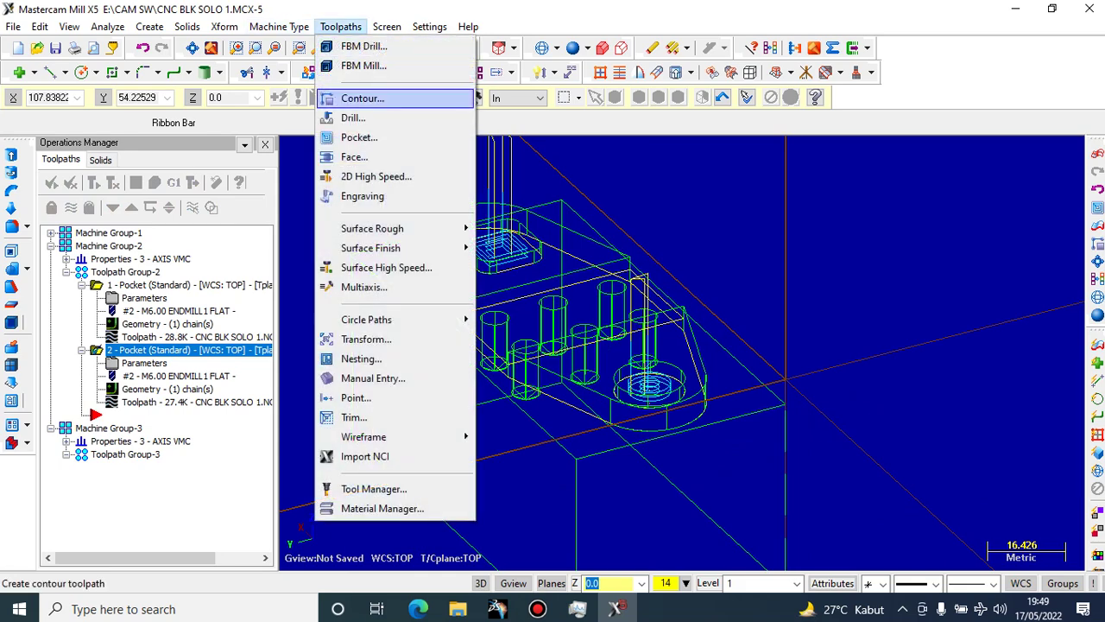
click(352, 117)
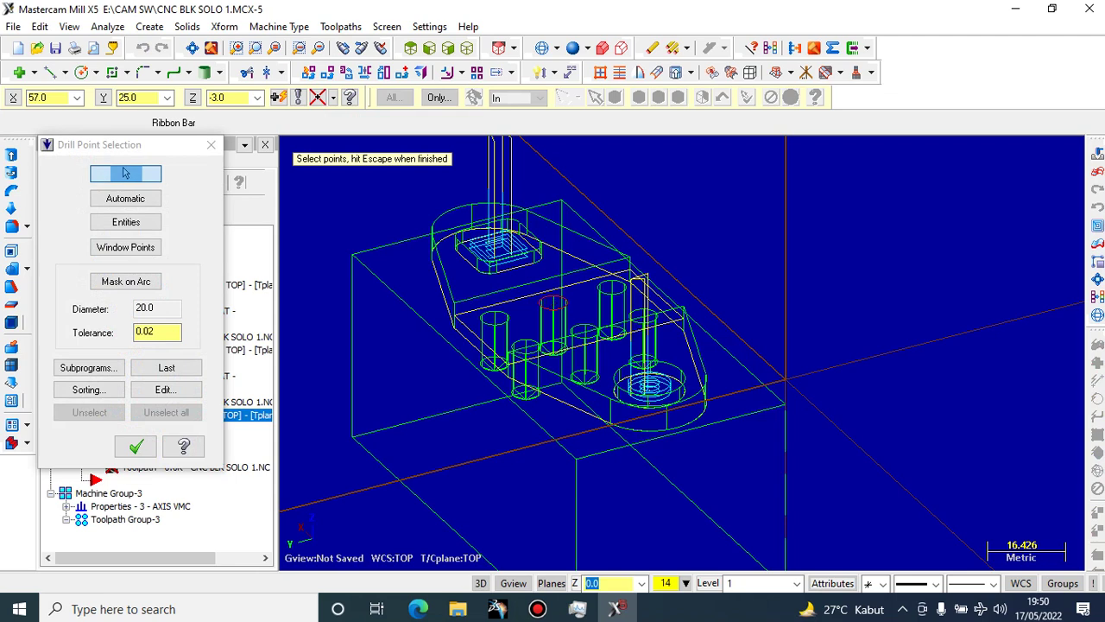
scroll(325, 285, down, 1)
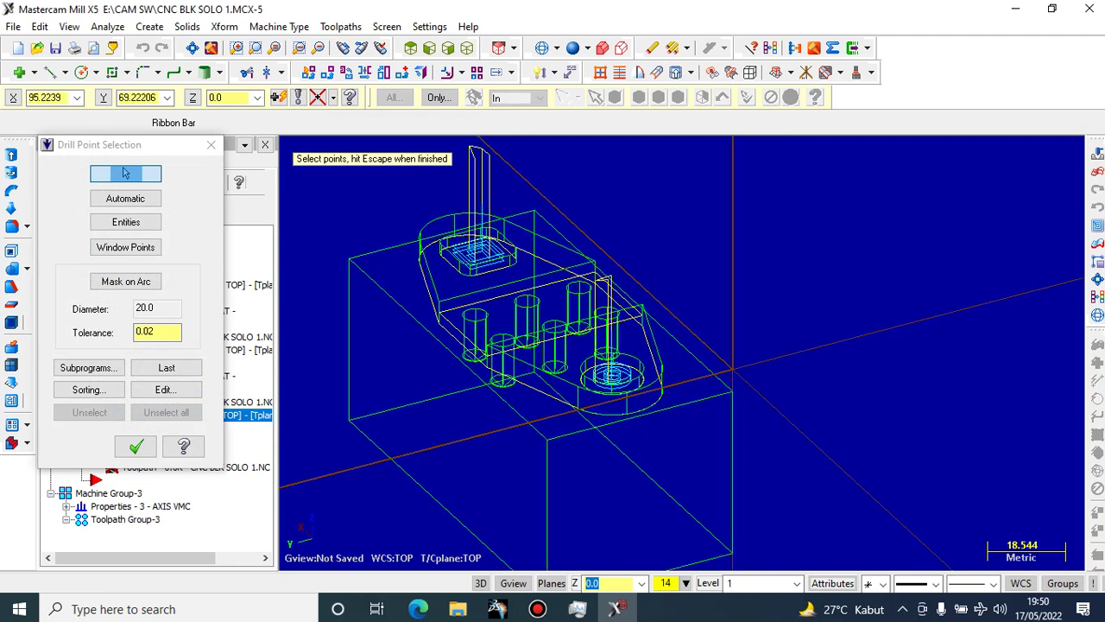
click(211, 144)
Start a contour toolpath and chain the straight edge at the foot of the raised rounded-square pocket block
scroll(414, 164, up, 1)
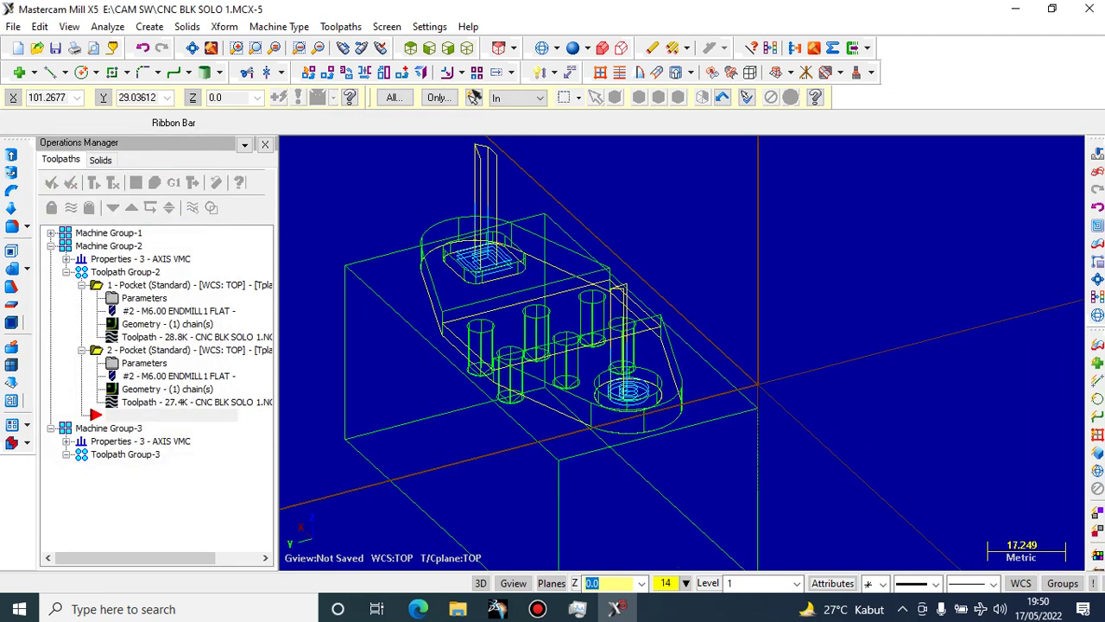
scroll(481, 259, down, 2)
scroll(482, 259, up, 4)
click(341, 26)
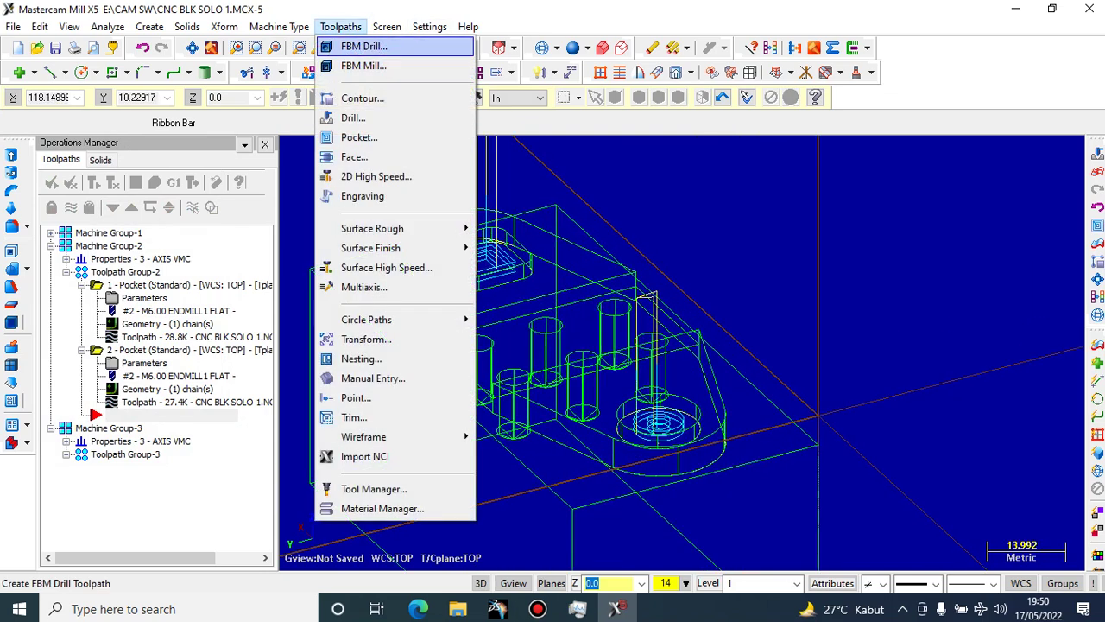
click(359, 137)
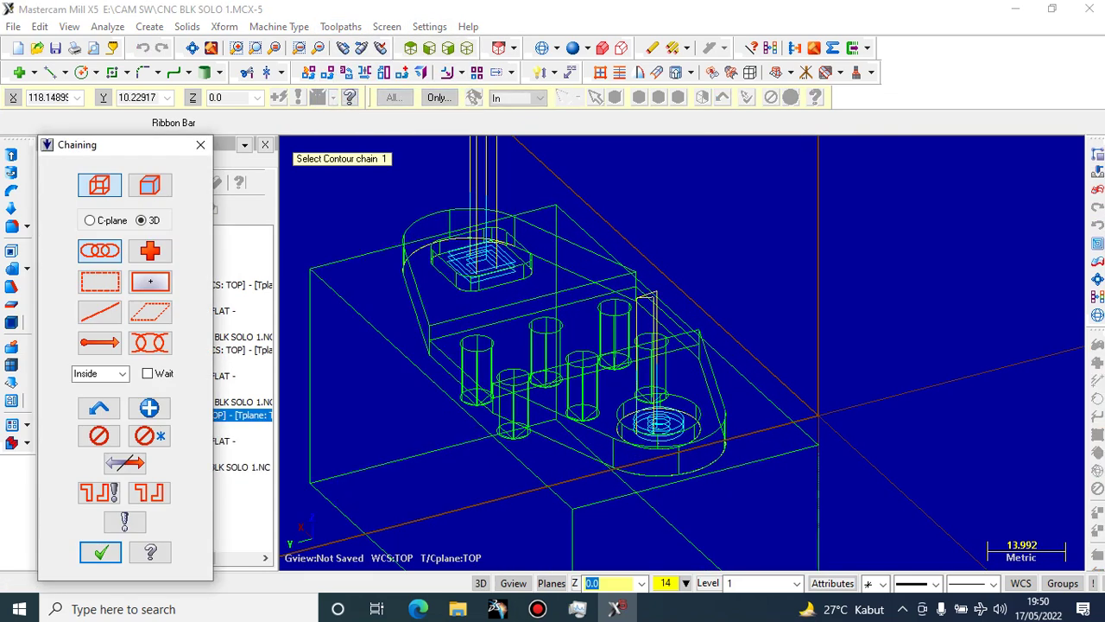
scroll(525, 337, up, 4)
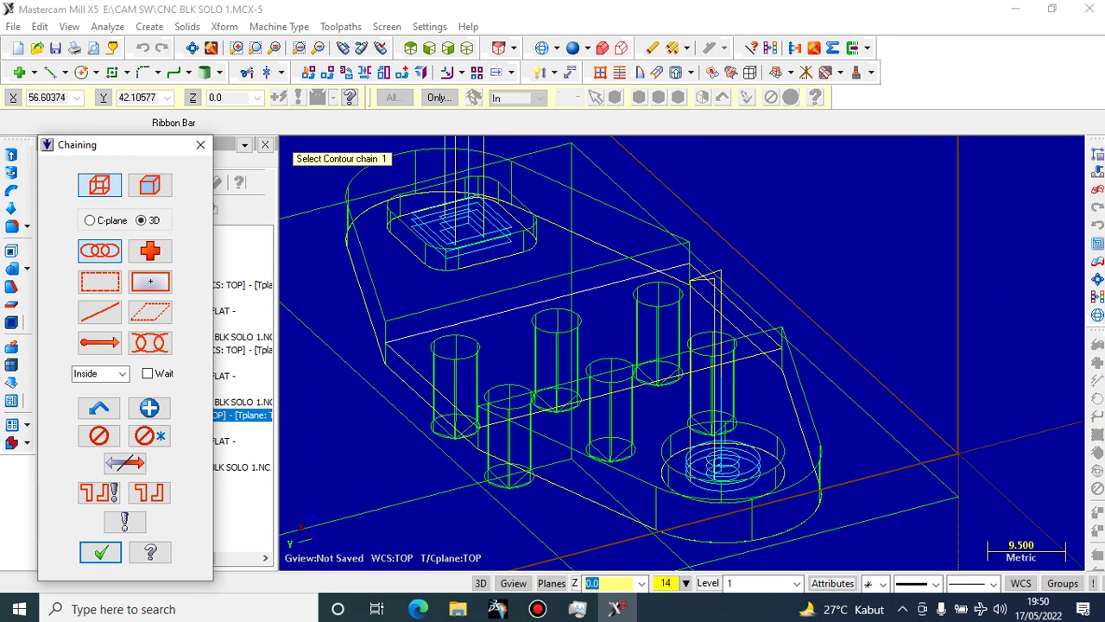
click(812, 341)
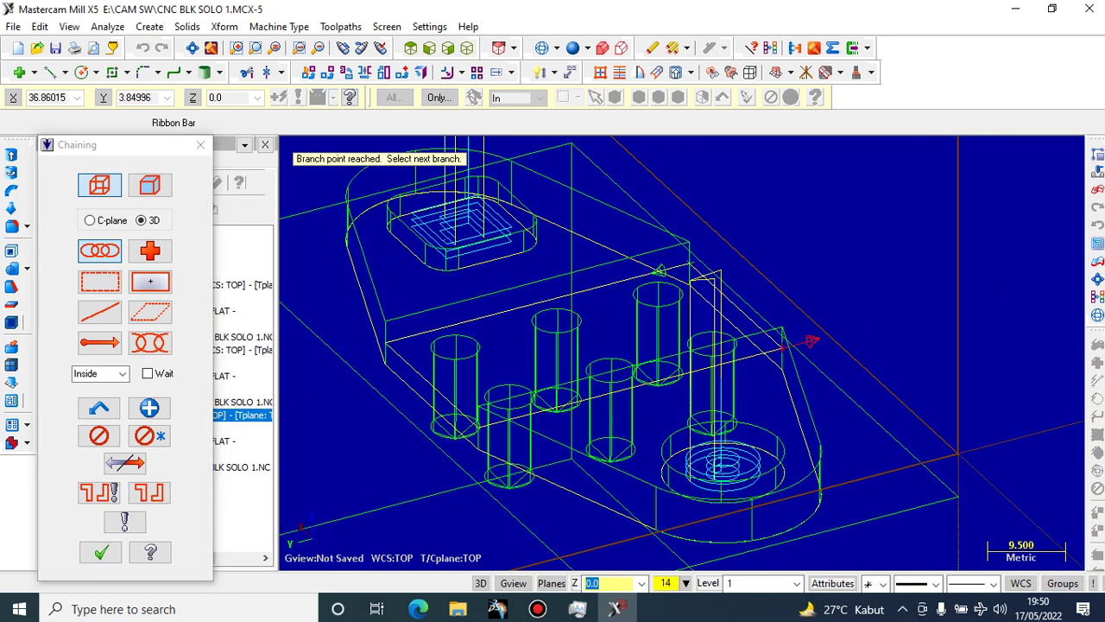
click(665, 271)
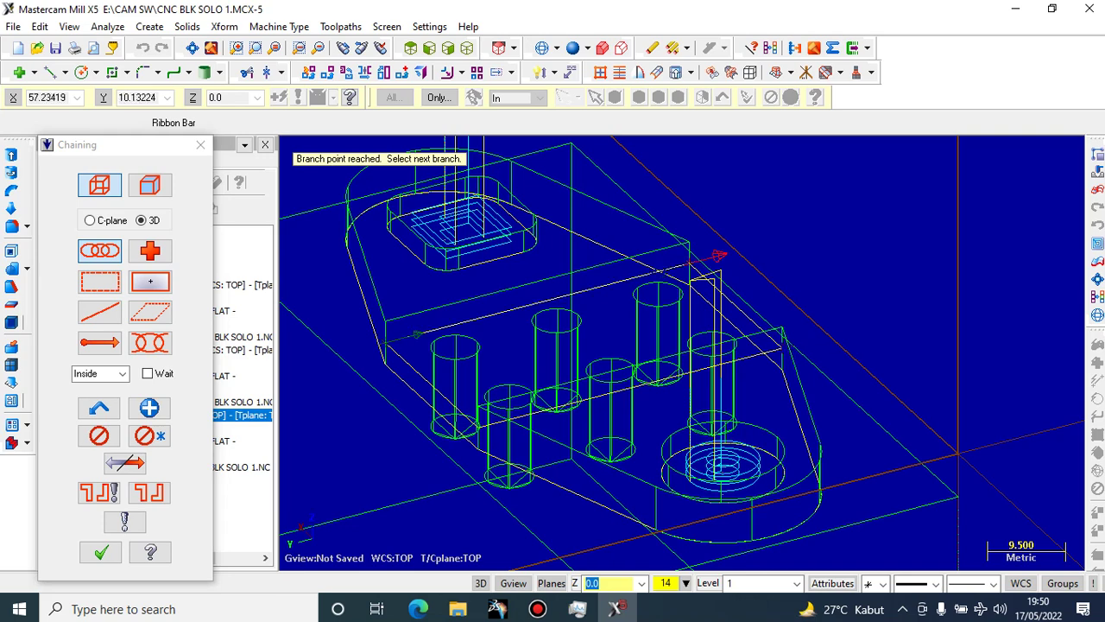
click(101, 552)
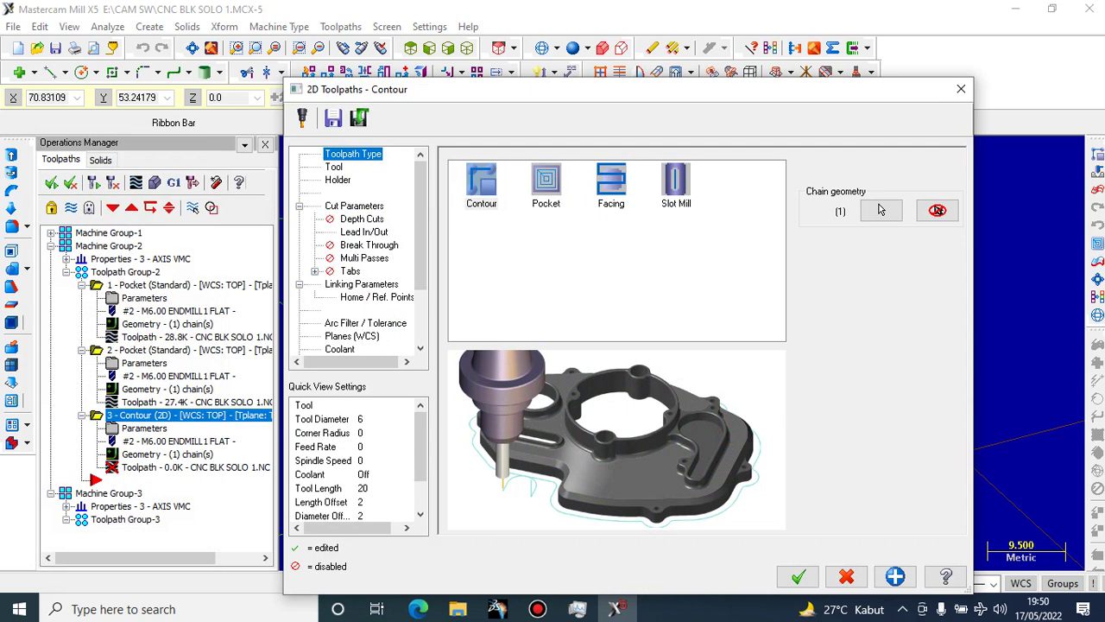
Assign tool 1, the 10 mm flat endmill, to the contour and review its holder and cutter compensation settings
click(334, 166)
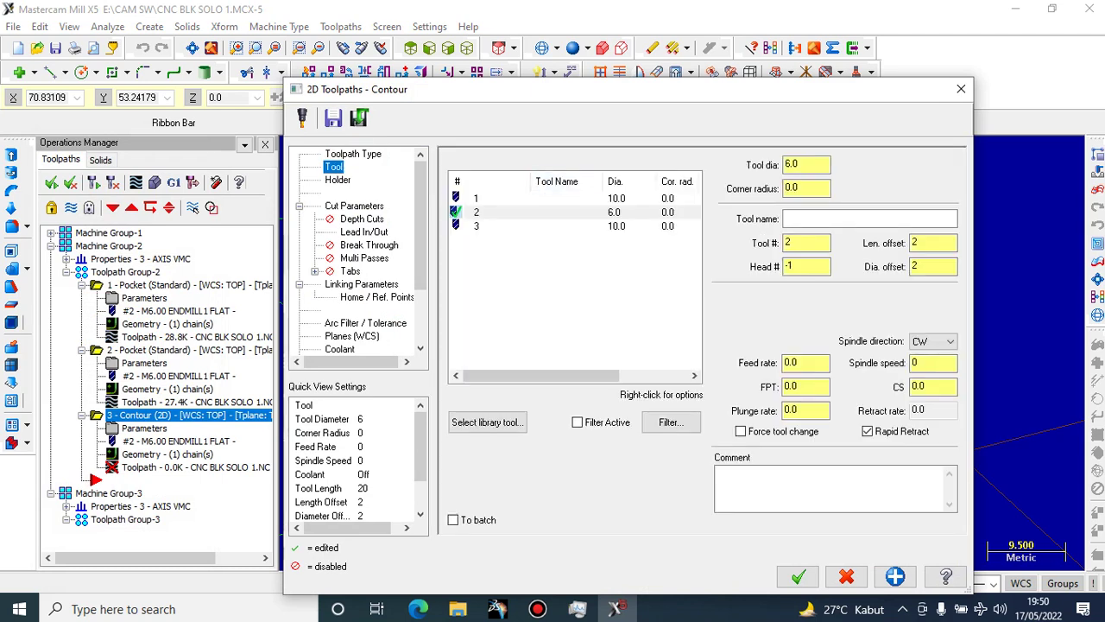
click(477, 199)
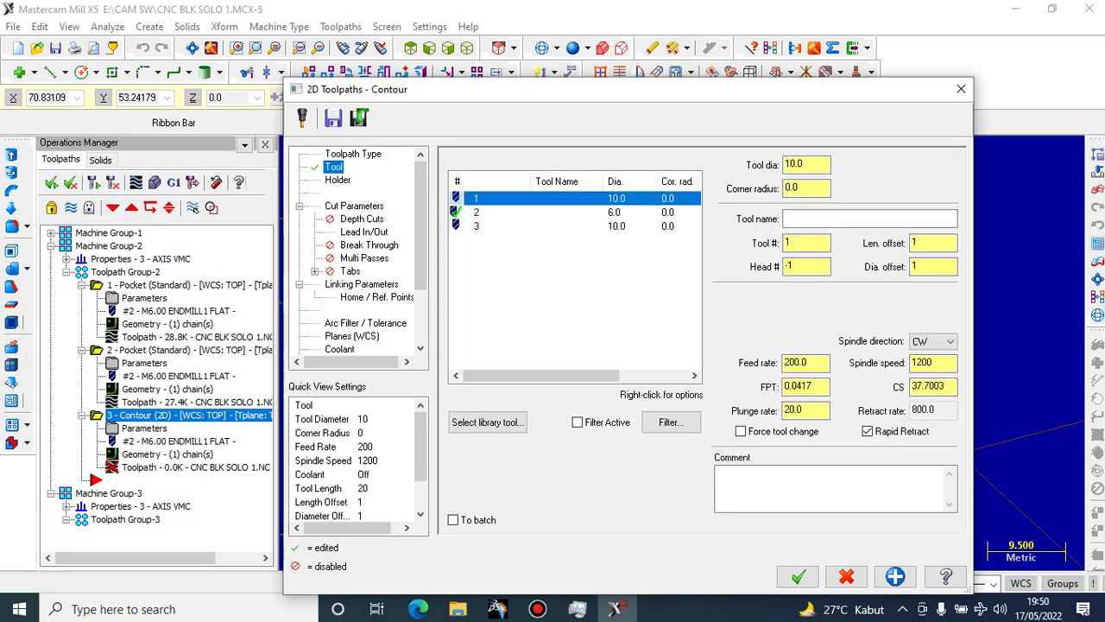
click(337, 181)
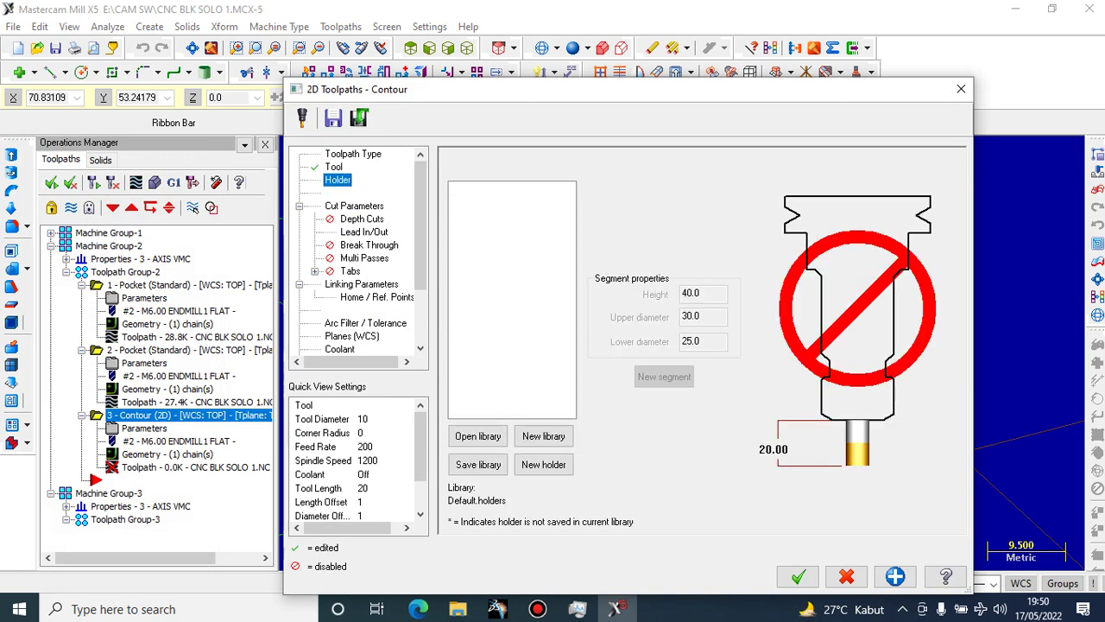
click(354, 206)
click(658, 183)
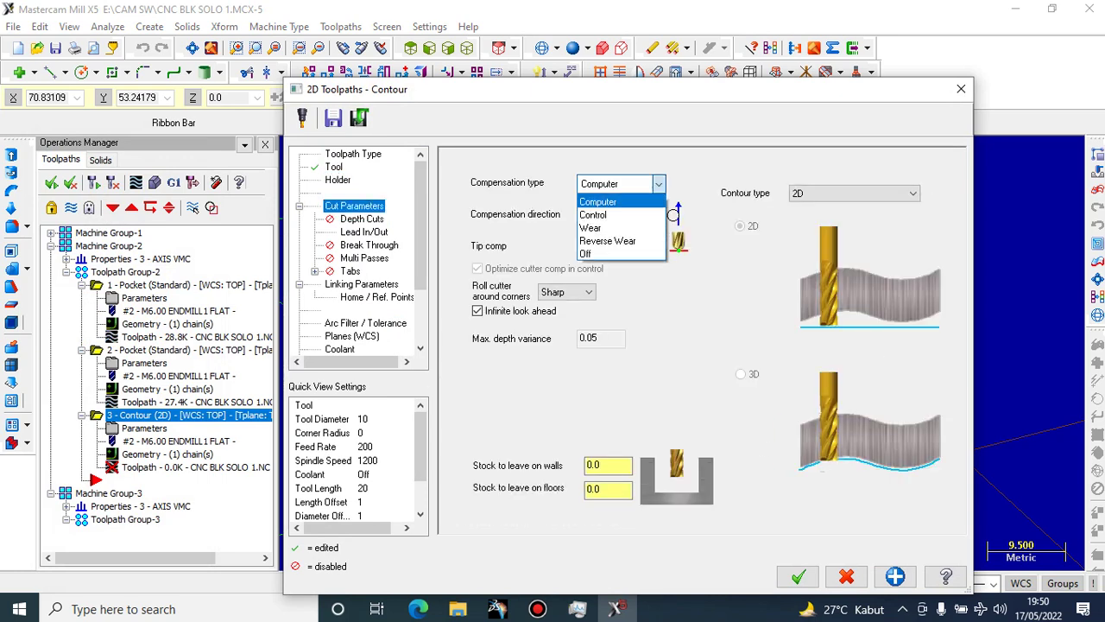
click(659, 184)
click(627, 215)
click(628, 215)
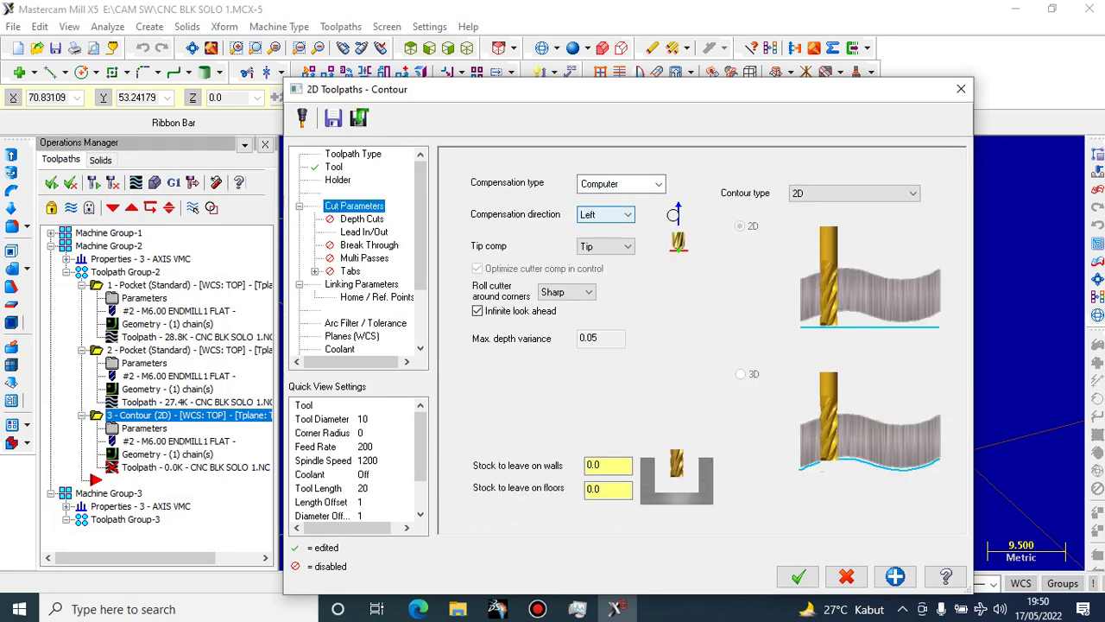
Enable depth cuts for the contour with a maximum rough step of 1.0 and a finish step of 0
click(362, 219)
click(505, 204)
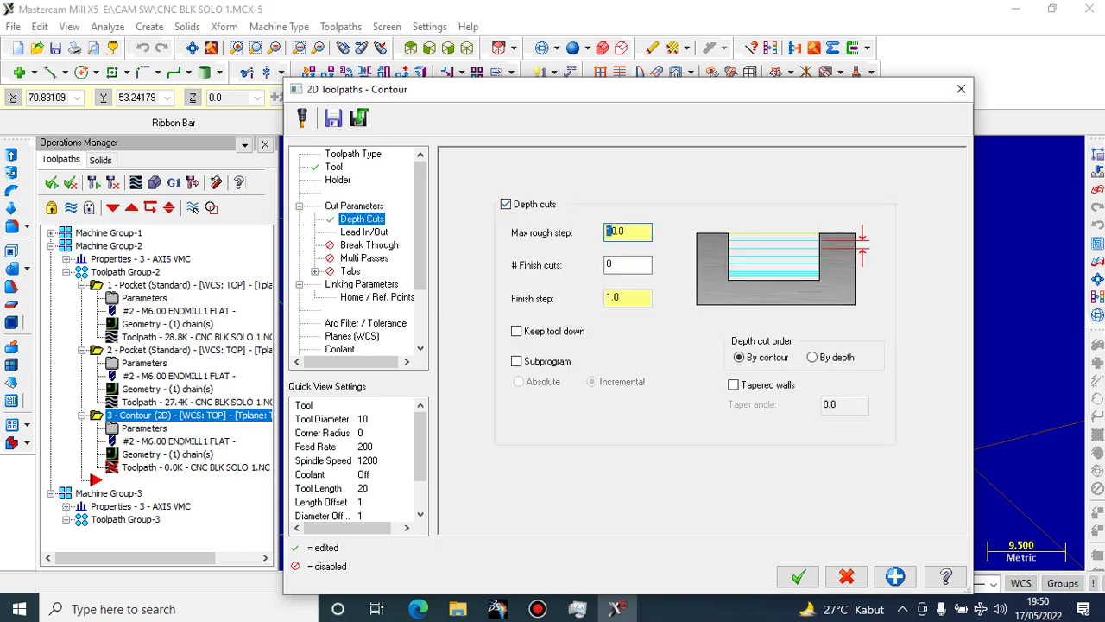
key(Tab)
key(Tab)
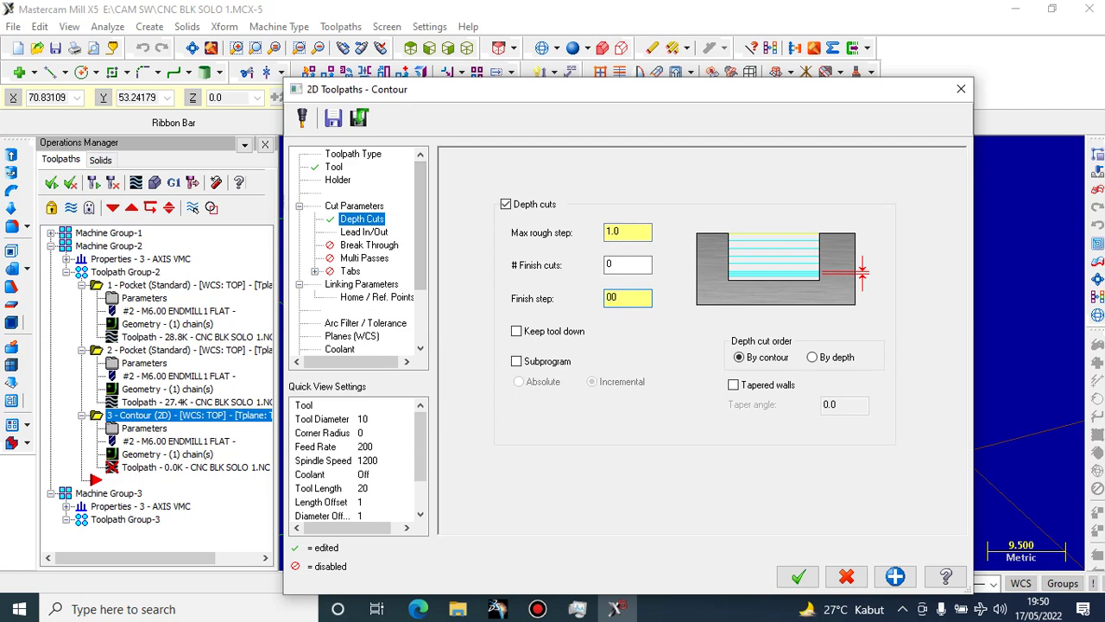
Enable multi passes for the contour and set the number of rough passes to 2
click(363, 233)
key(Down)
key(Down)
key(Down)
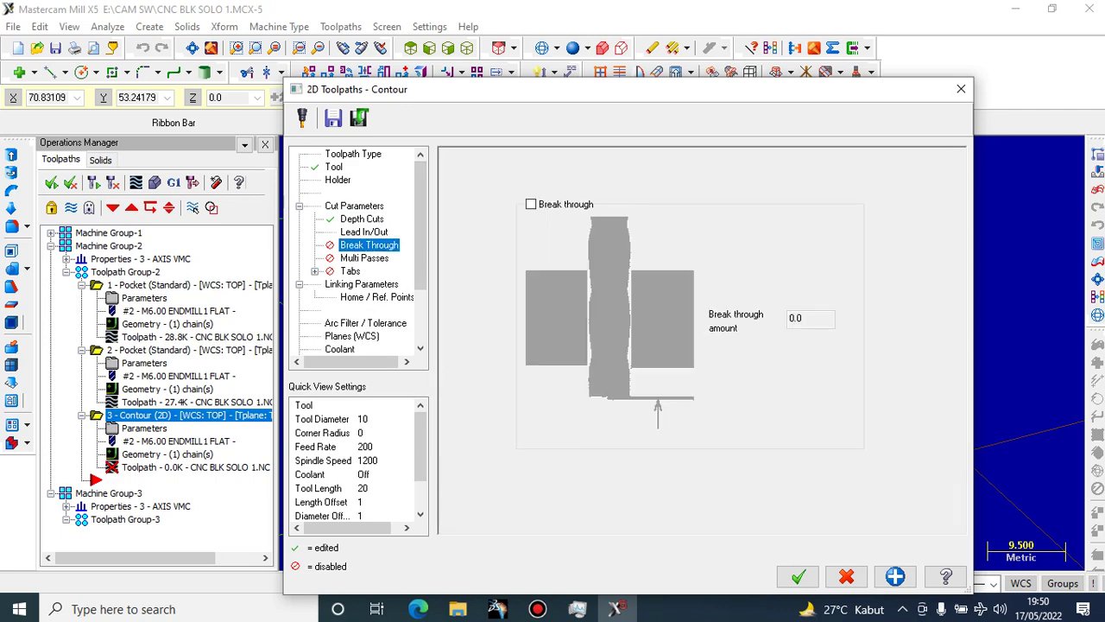
click(364, 258)
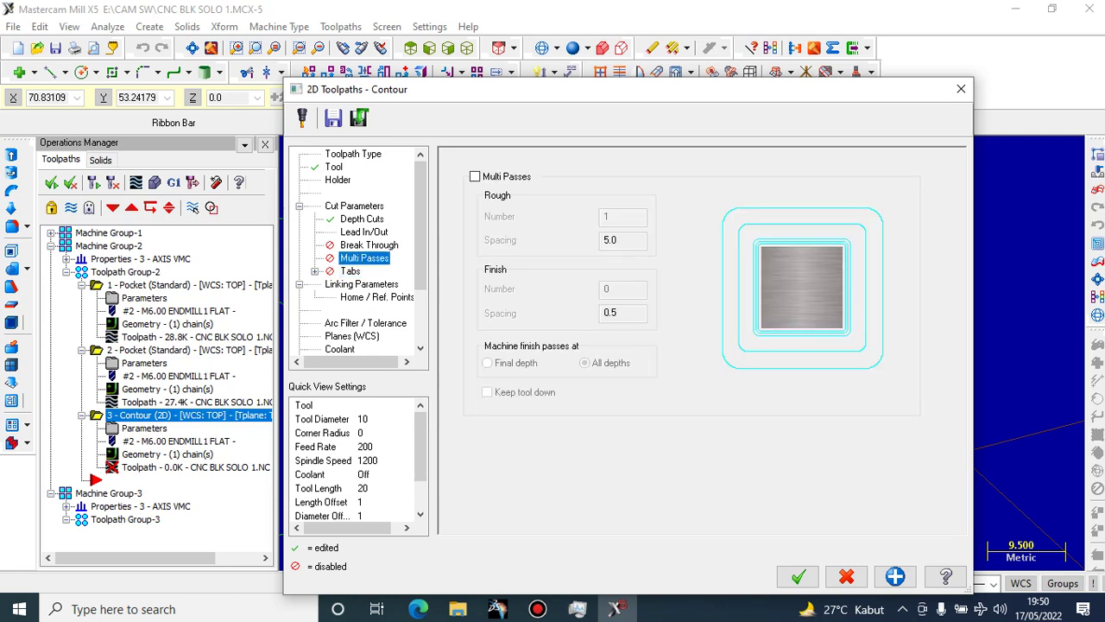
click(475, 176)
key(Tab)
key(Tab)
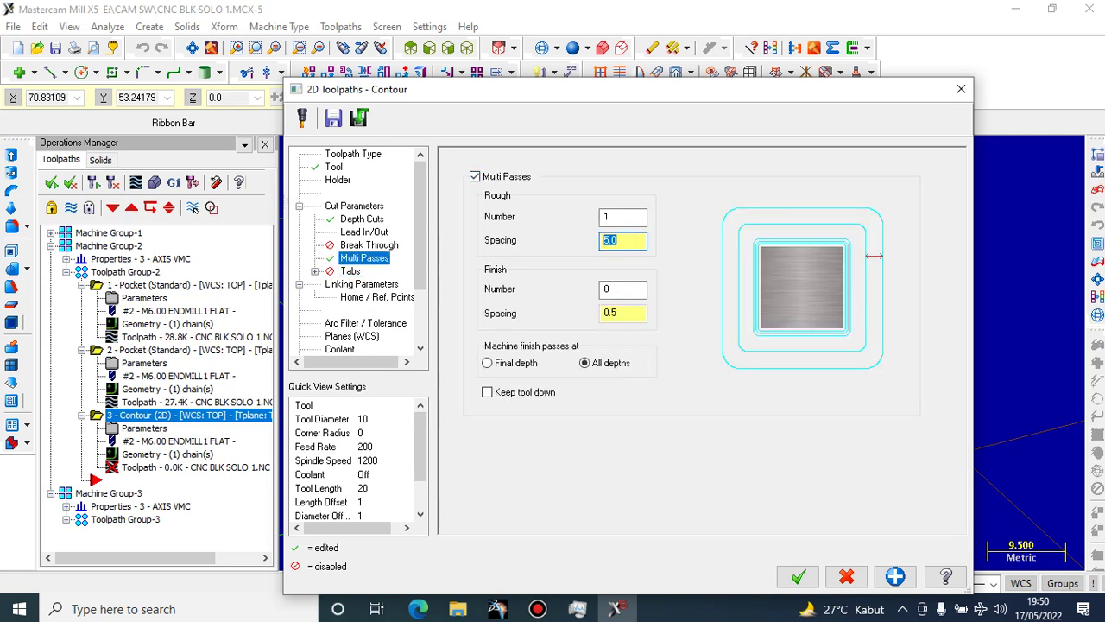
key(shift+Tab)
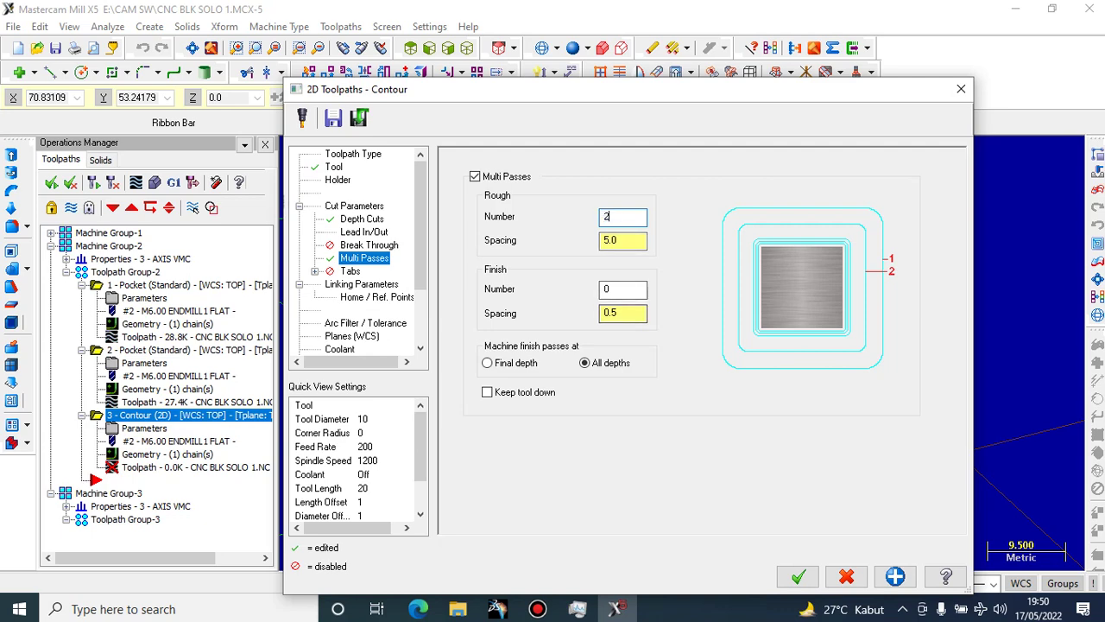
Check the contour's linking parameters and accept the settings to generate the toolpath
click(351, 271)
click(362, 284)
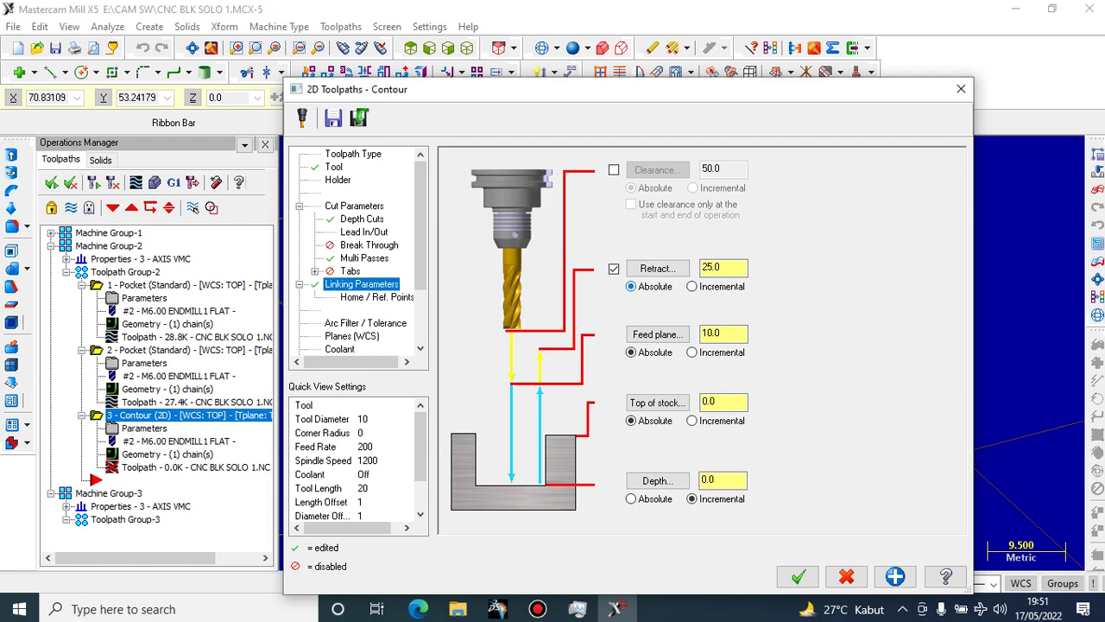
click(797, 576)
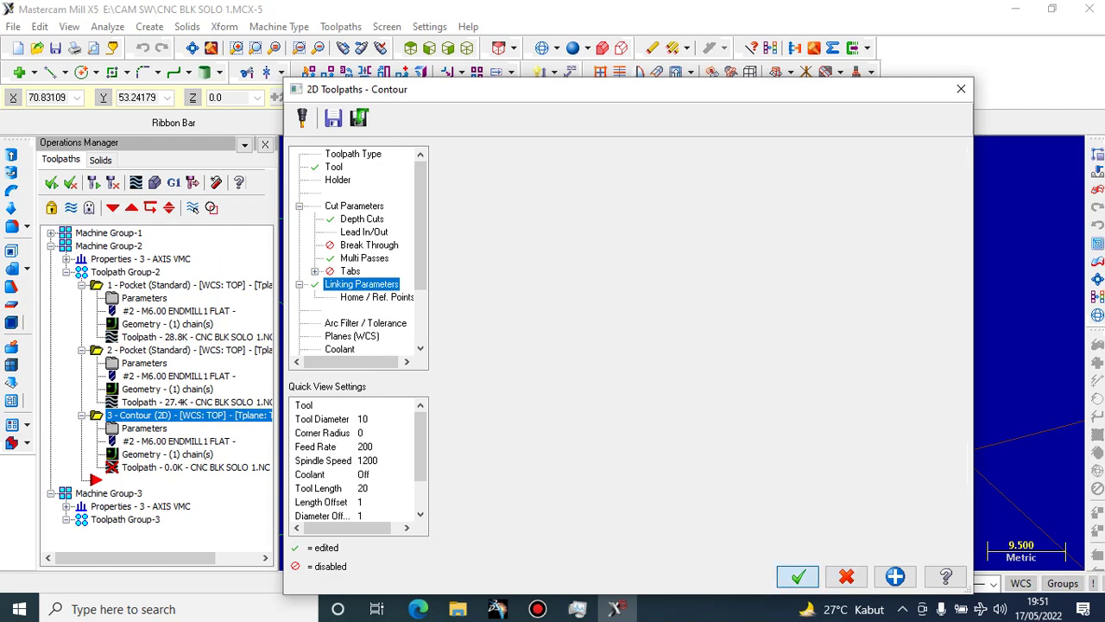
Set the 2D contour's cutter compensation direction to Right and accept the parameters
scroll(551, 312, down, 5)
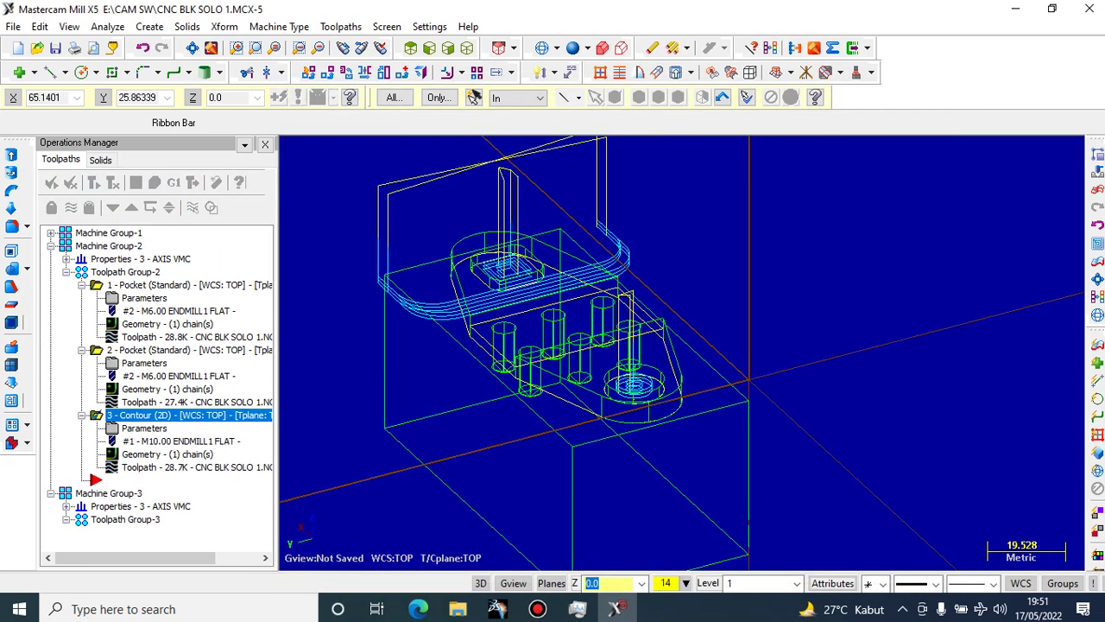
scroll(462, 223, up, 3)
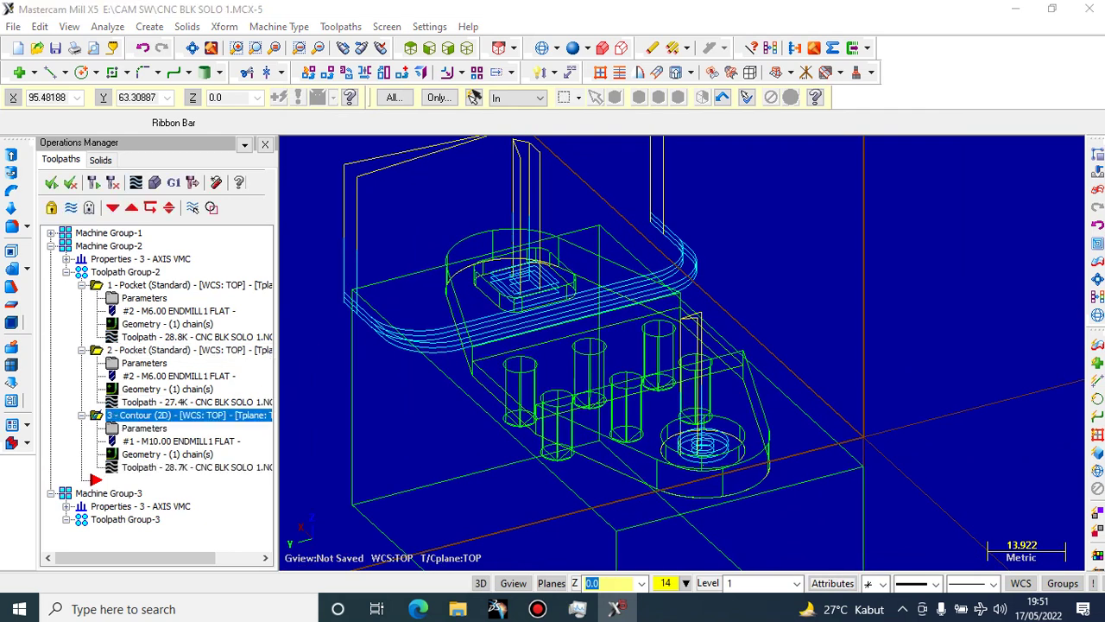
click(144, 428)
click(337, 180)
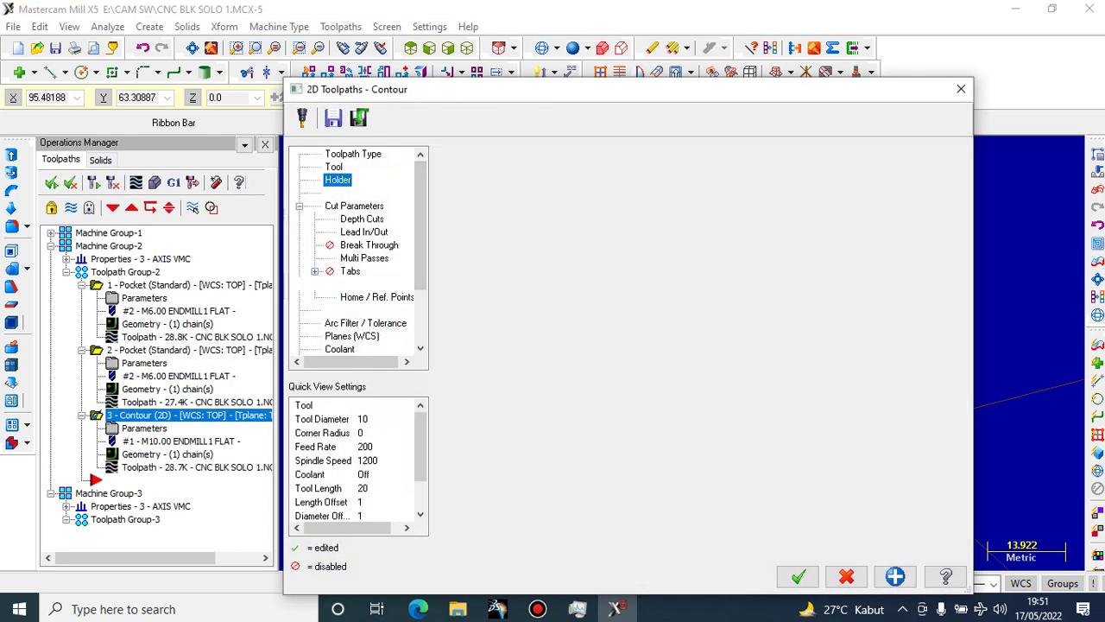
click(354, 207)
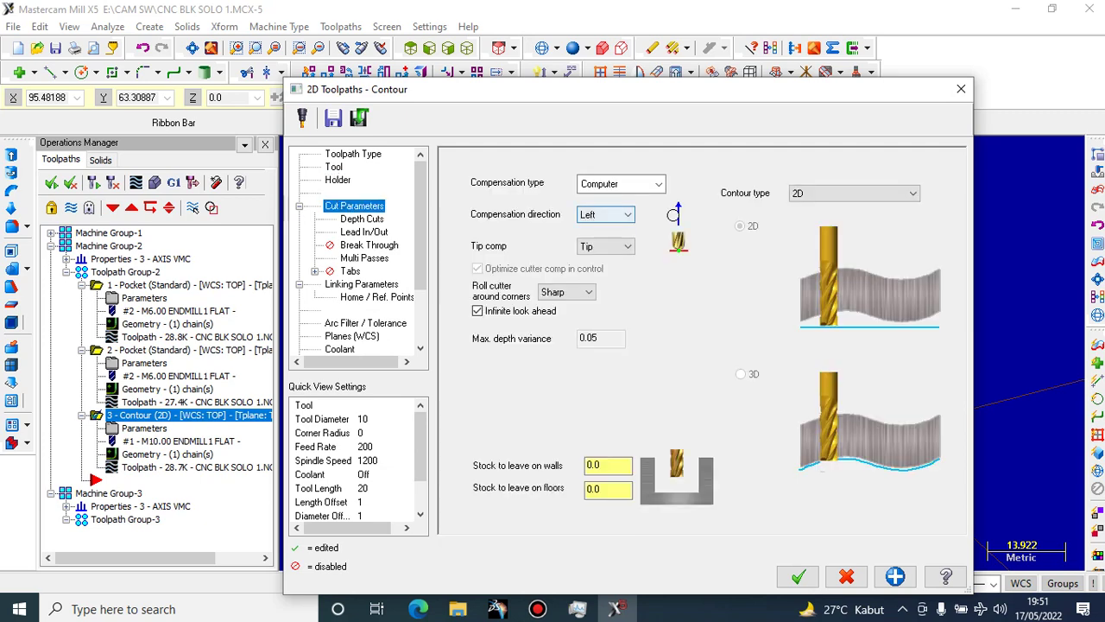
click(605, 214)
click(595, 241)
click(798, 576)
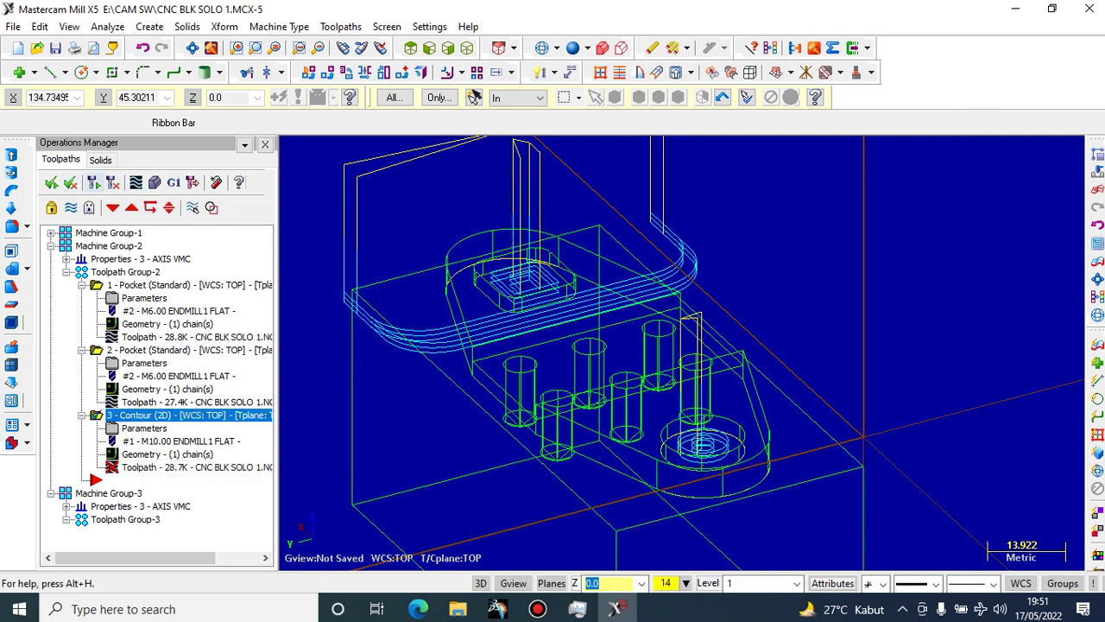
Regenerate the 2D contour with backplot and inspect the toolpath's side relative to the step edge
click(94, 183)
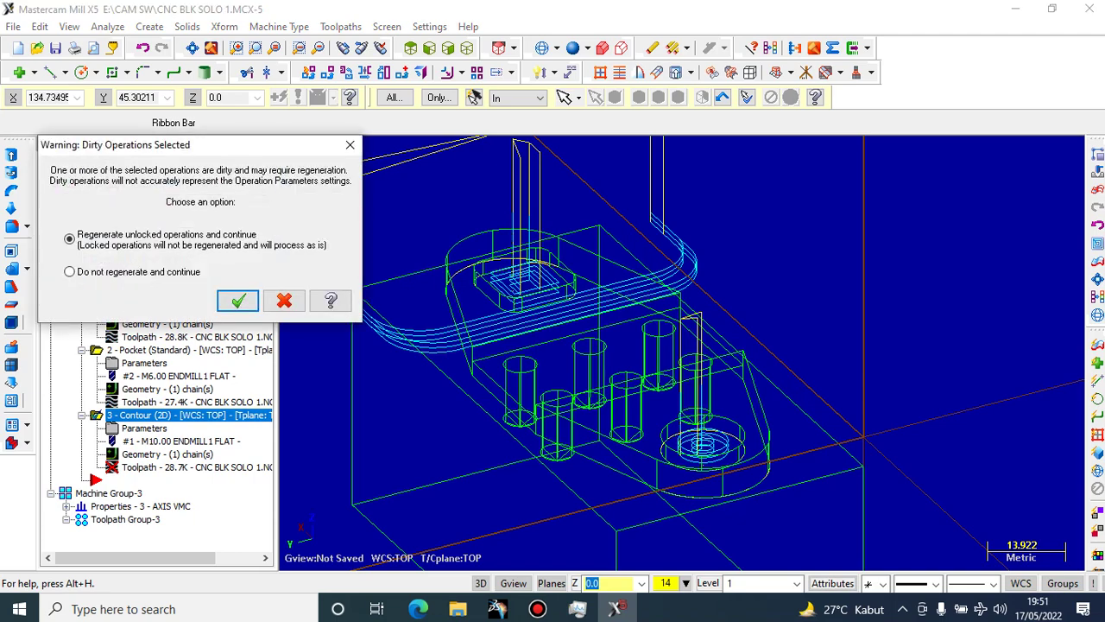
click(238, 299)
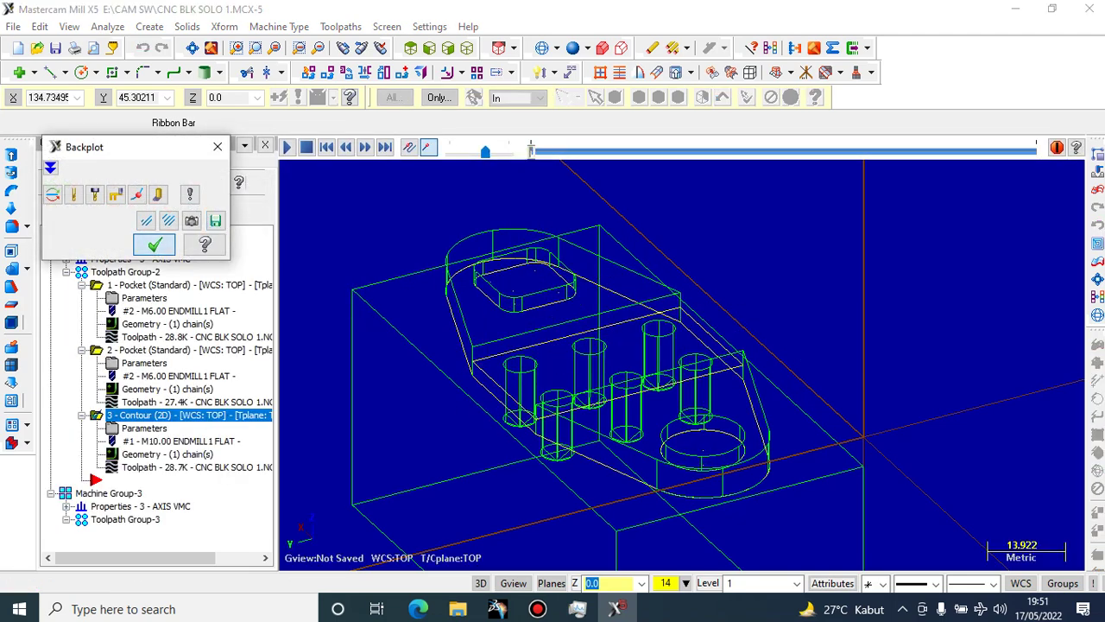
click(153, 245)
middle_drag(470, 314, 462, 380)
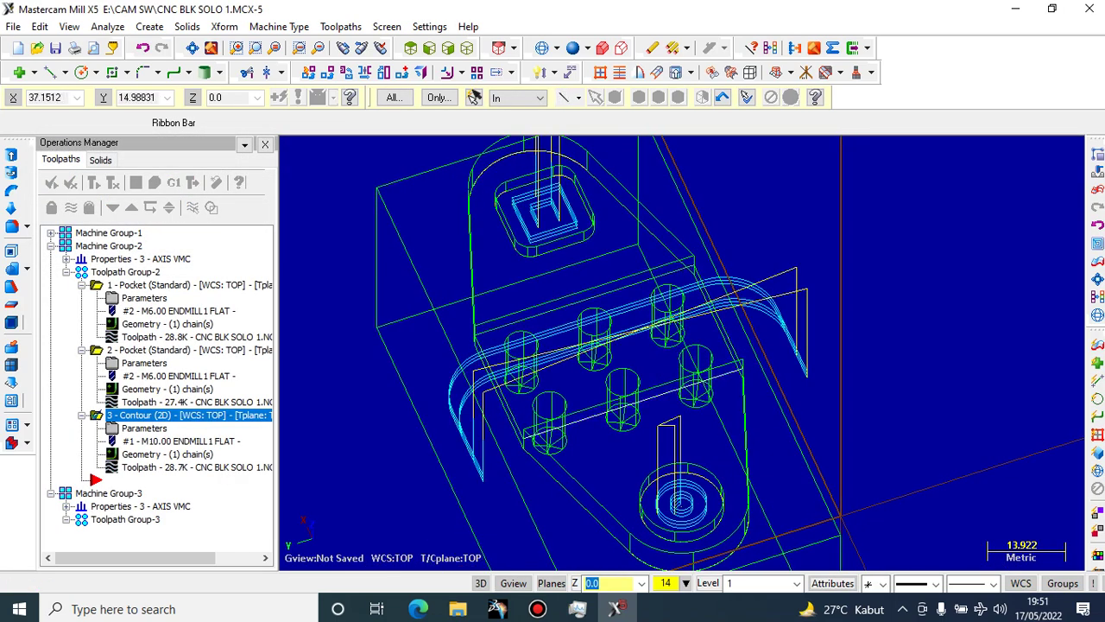
middle_drag(715, 395, 542, 230)
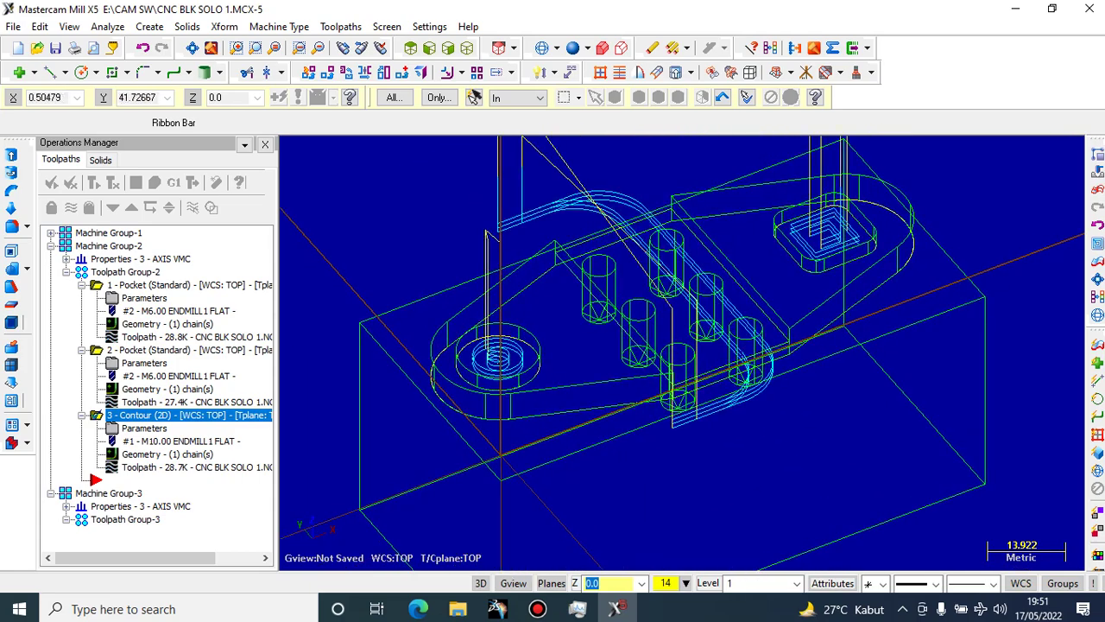
Run the solid verification of the 2D contour on the stock and close it
click(155, 183)
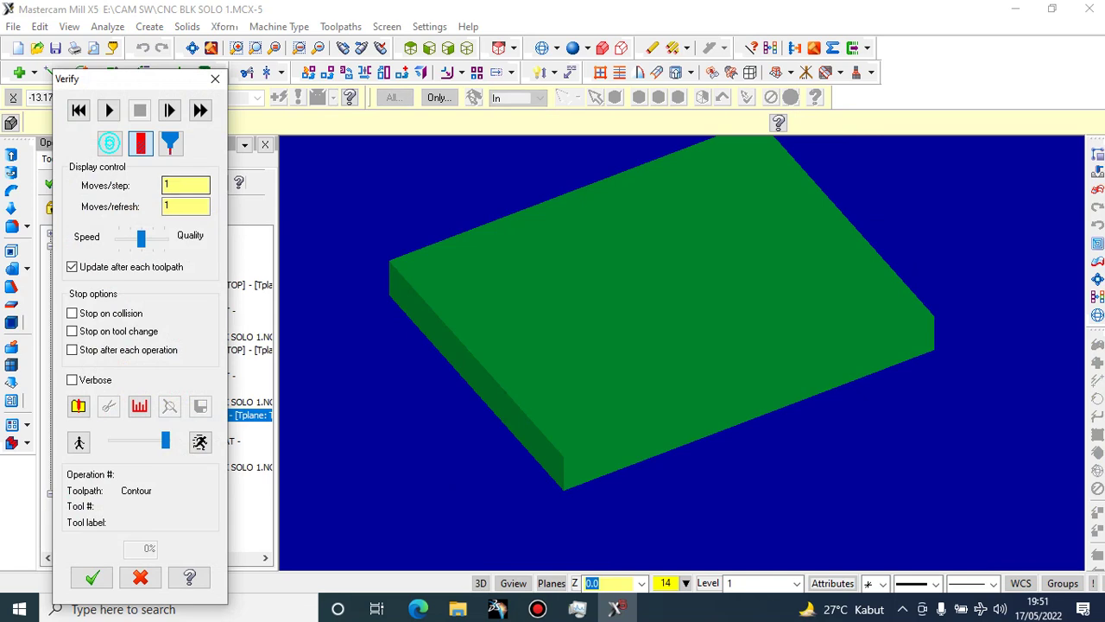
click(109, 110)
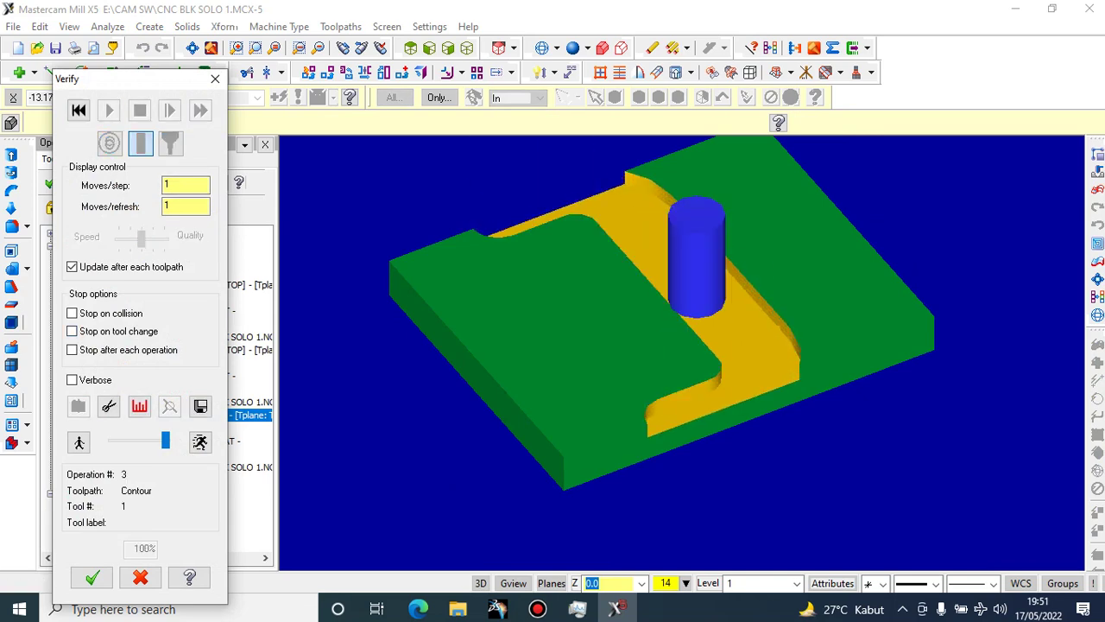
click(140, 576)
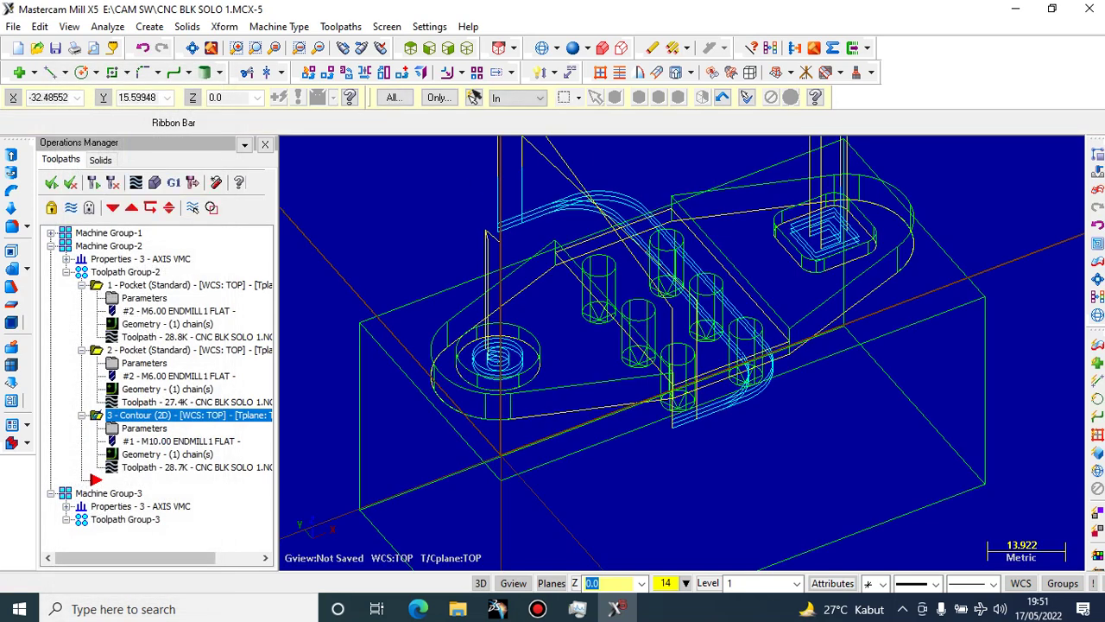
Undo the last change in the drawing
scroll(367, 393, up, 4)
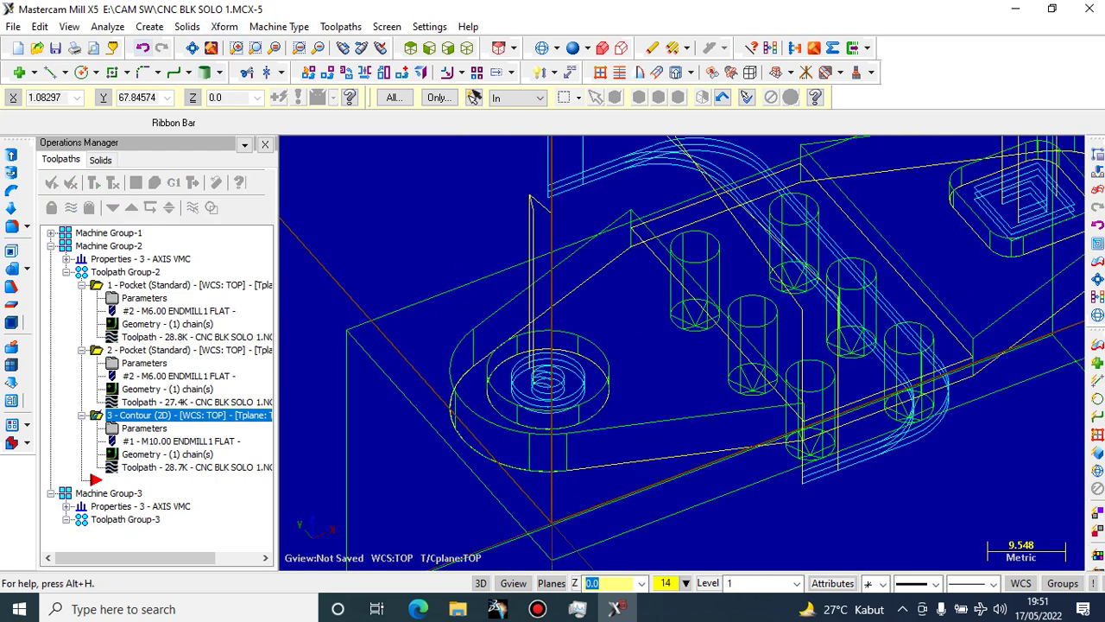
click(143, 49)
click(610, 337)
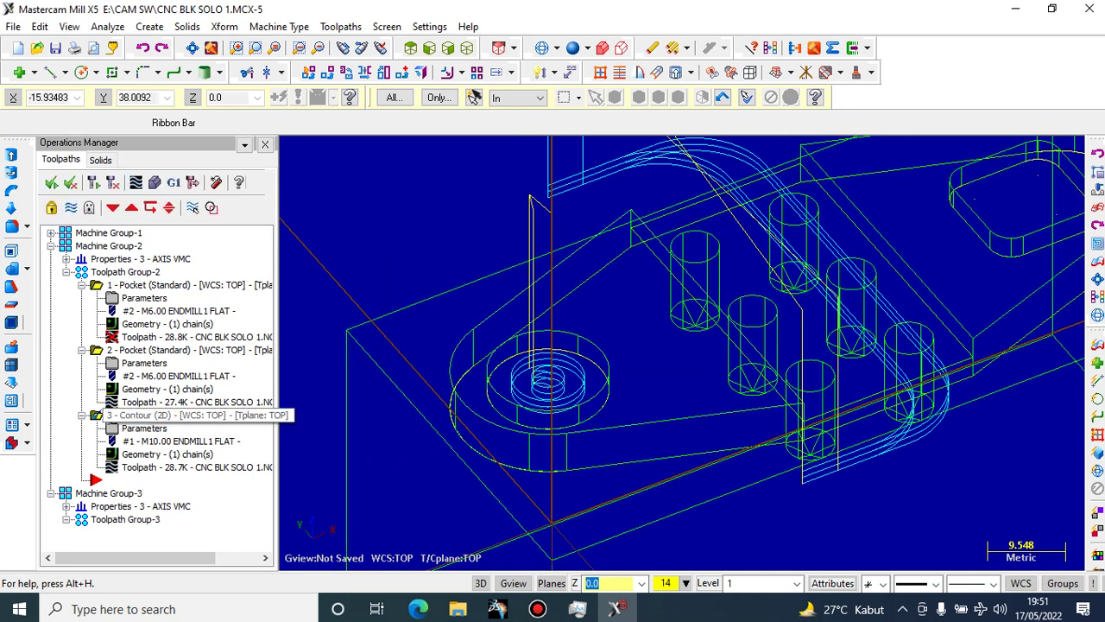
Delete the 2D contour operation from Toolpath Group-2 and confirm the deletion
right_click(102, 415)
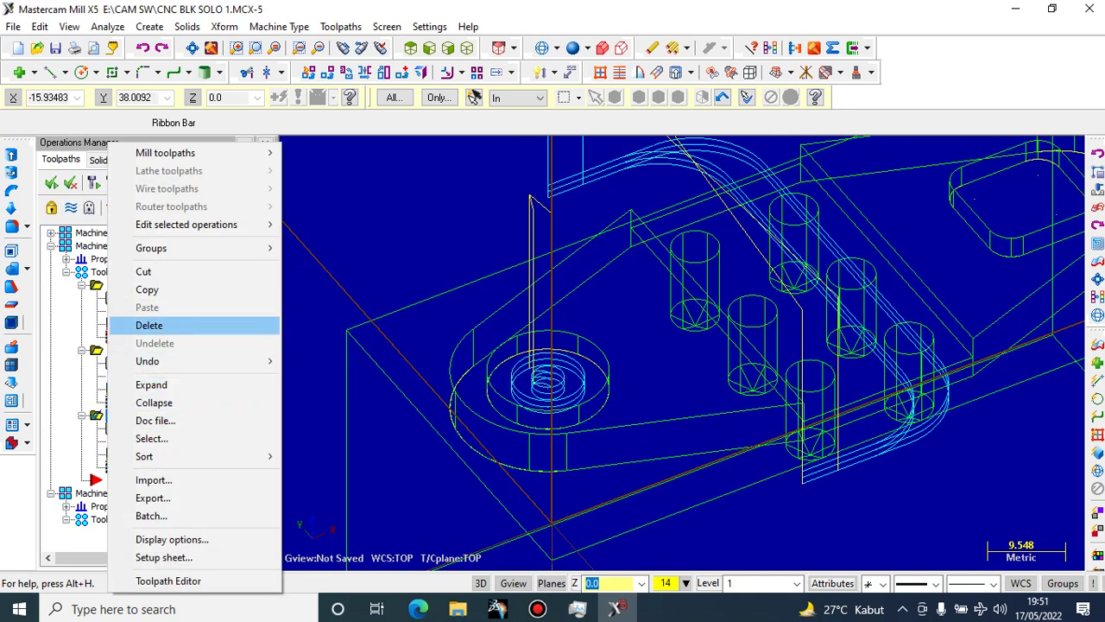
click(148, 324)
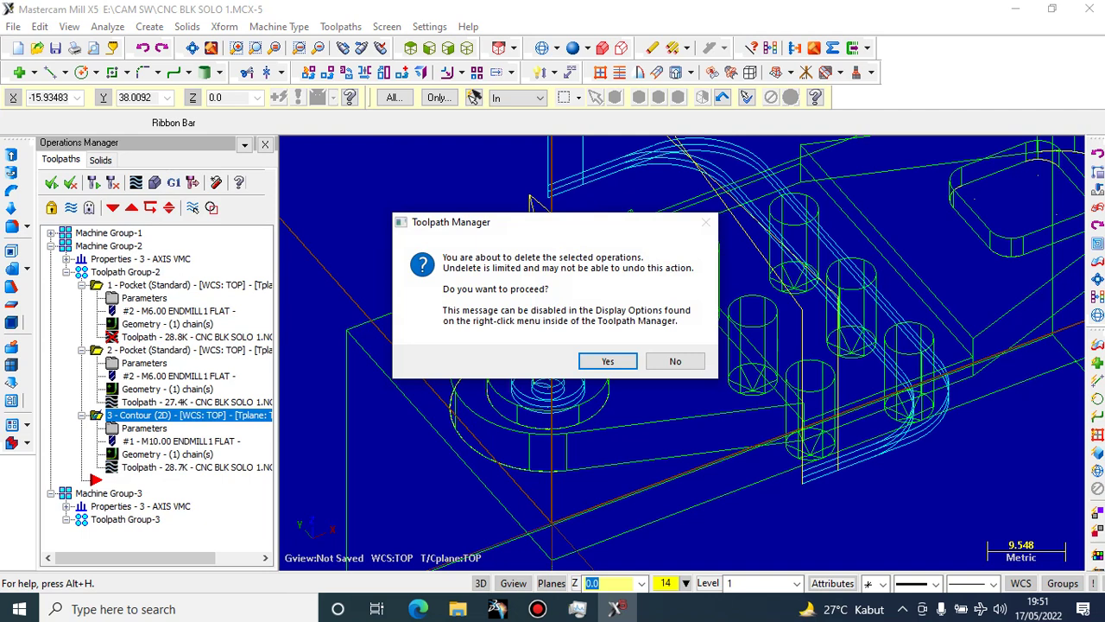
key(Return)
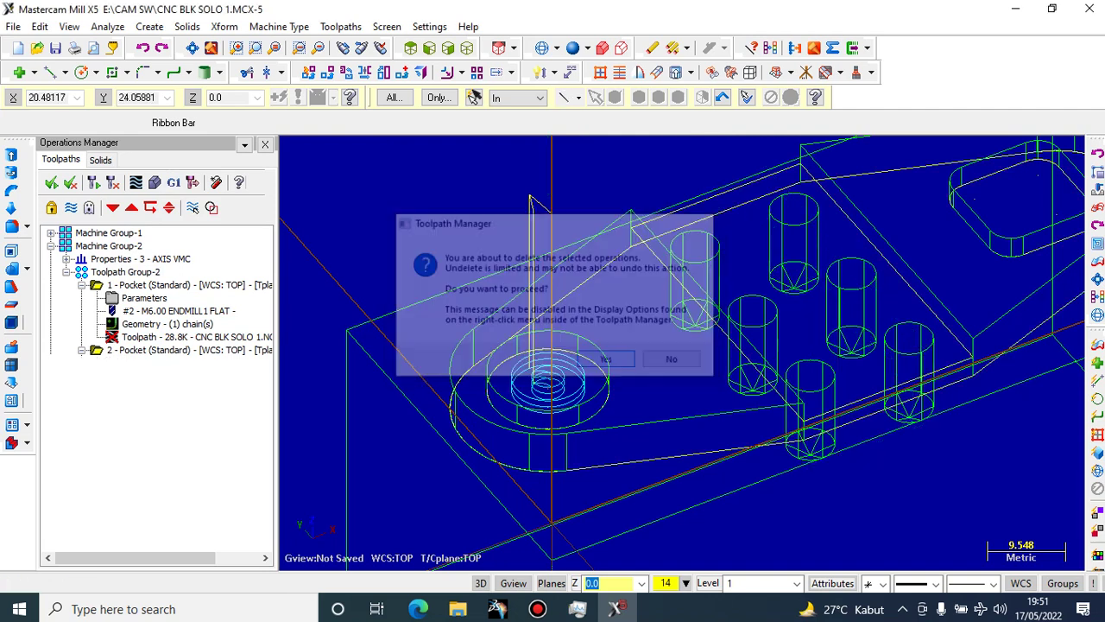
Try to regenerate and backplot the first pocket operation in Toolpath Group-2
click(183, 337)
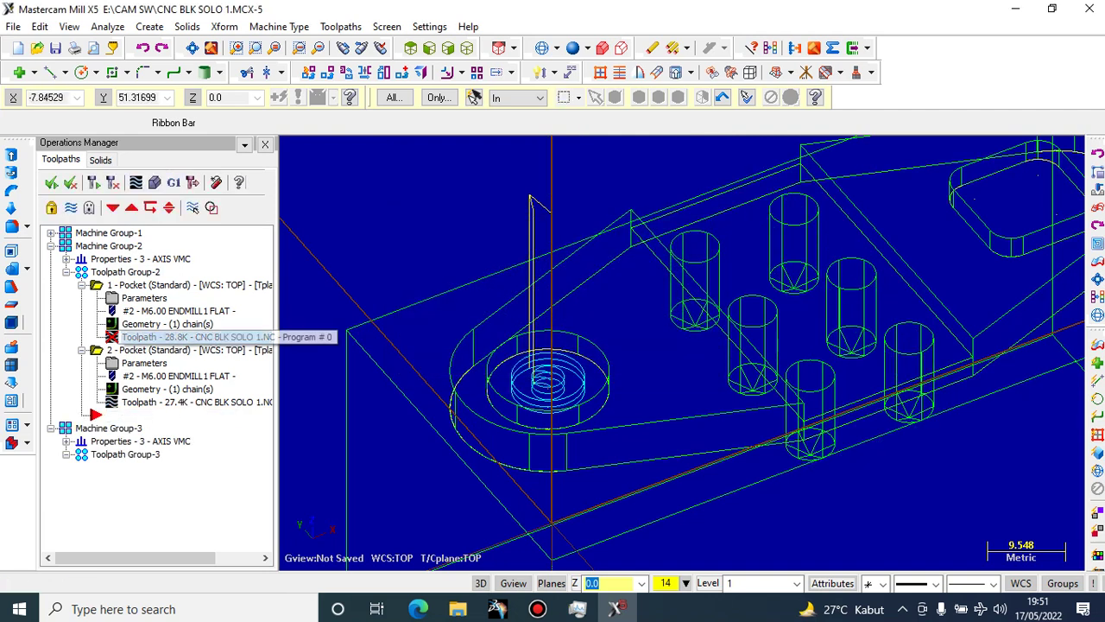
key(Return)
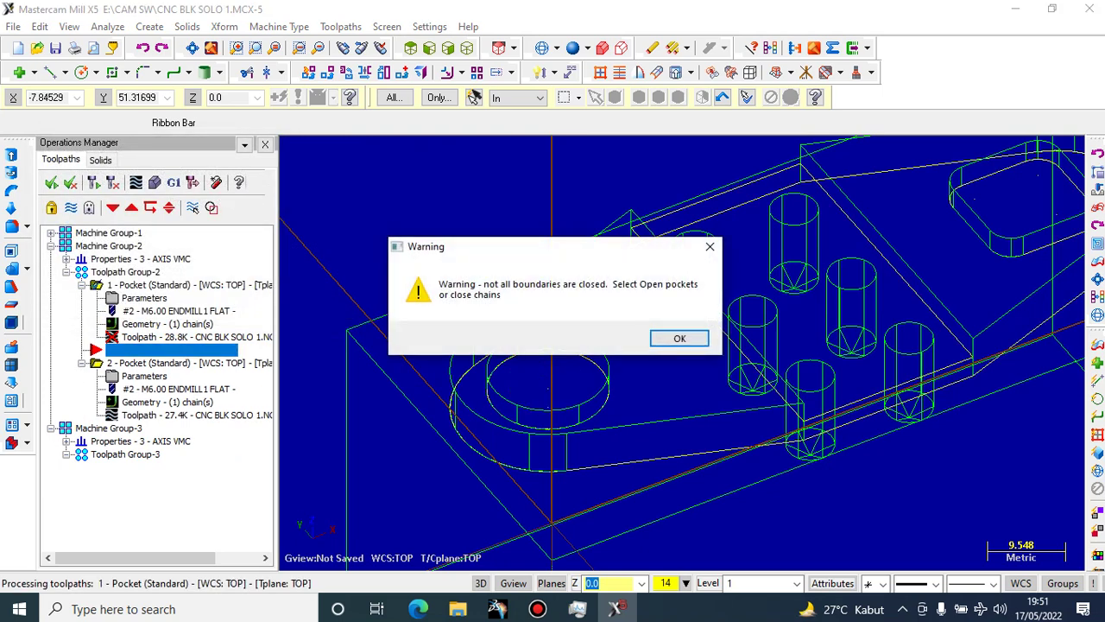
key(Return)
key(Return)
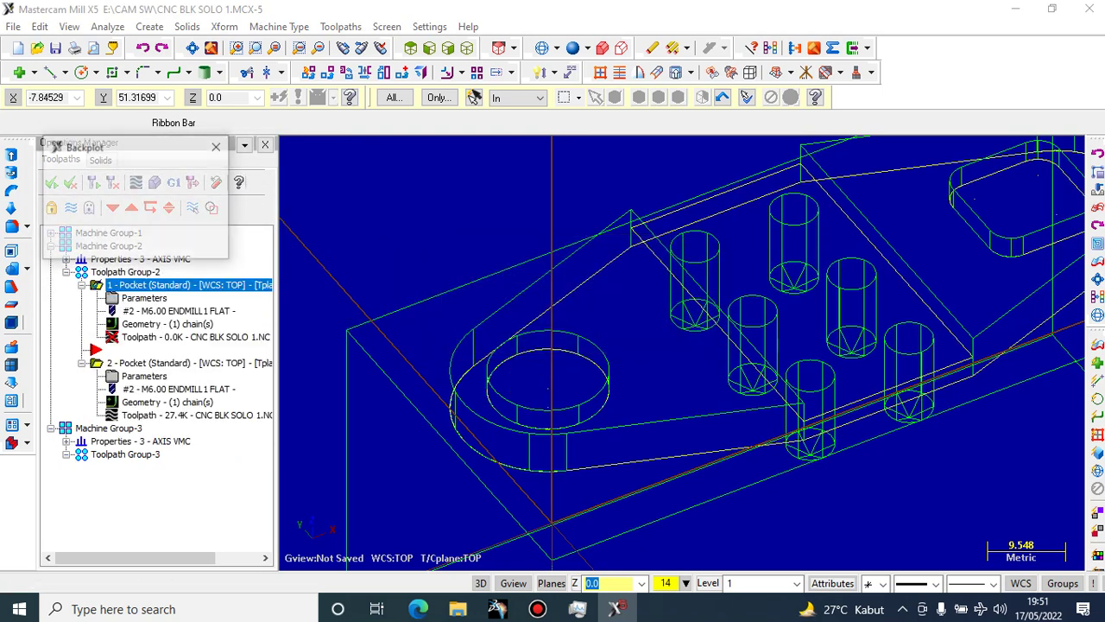
click(156, 244)
scroll(338, 268, down, 1)
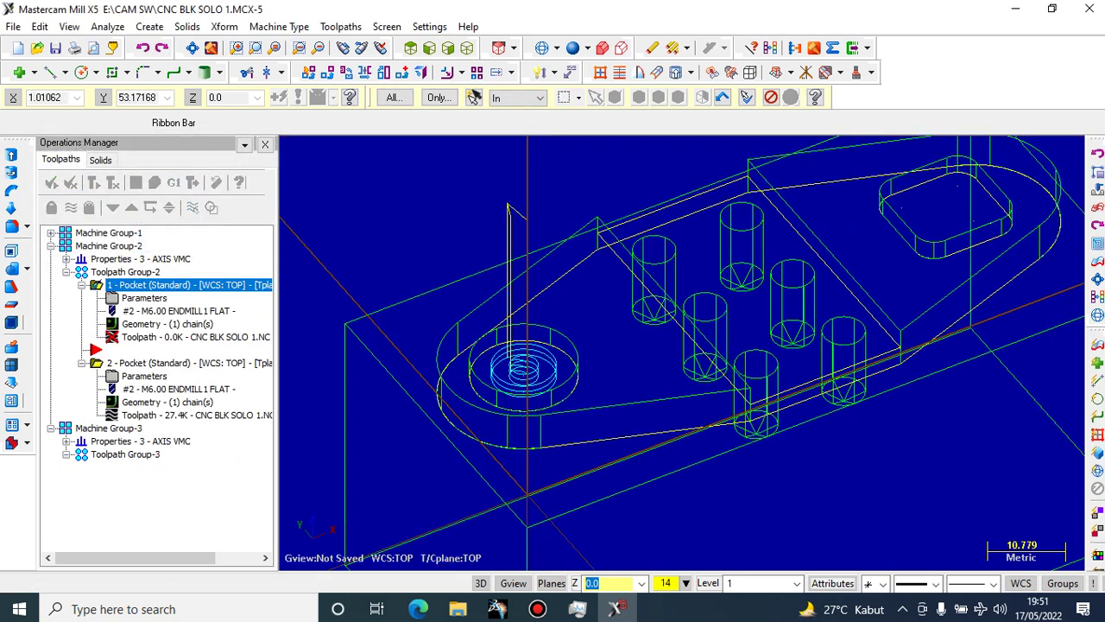
scroll(425, 292, down, 5)
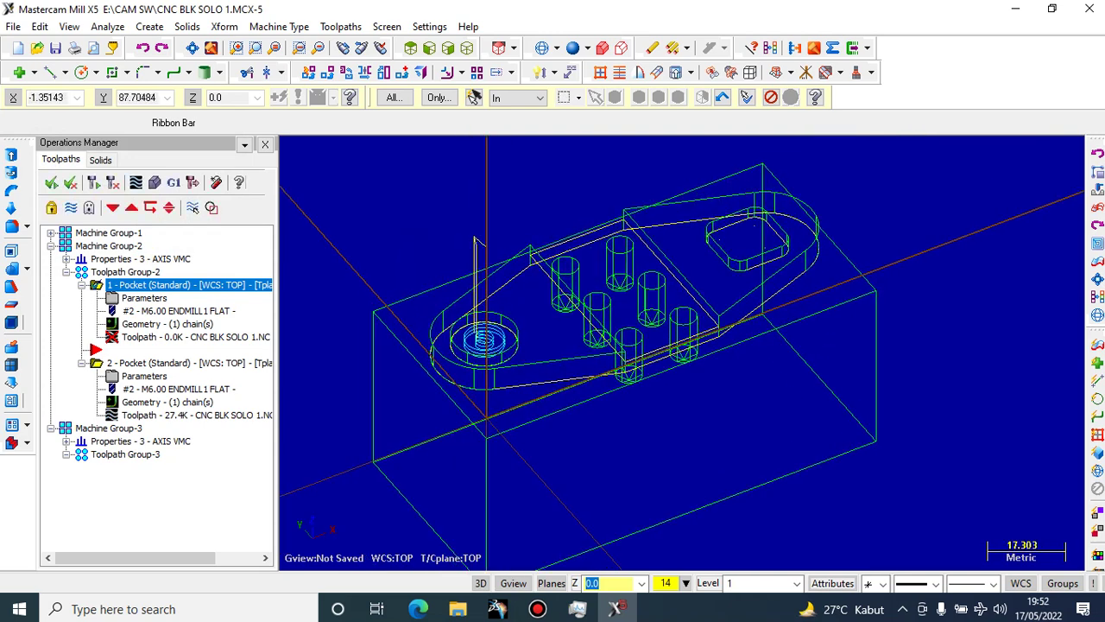
Try to regenerate the first pocket operation for verification and run its solid simulation
click(154, 183)
click(238, 300)
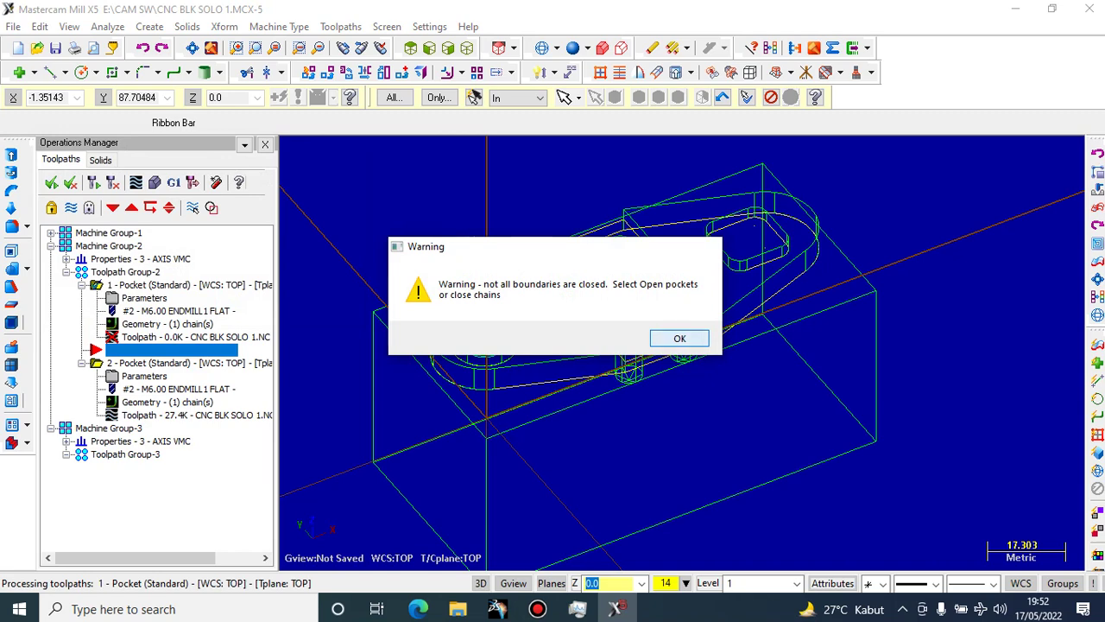
click(679, 338)
click(632, 339)
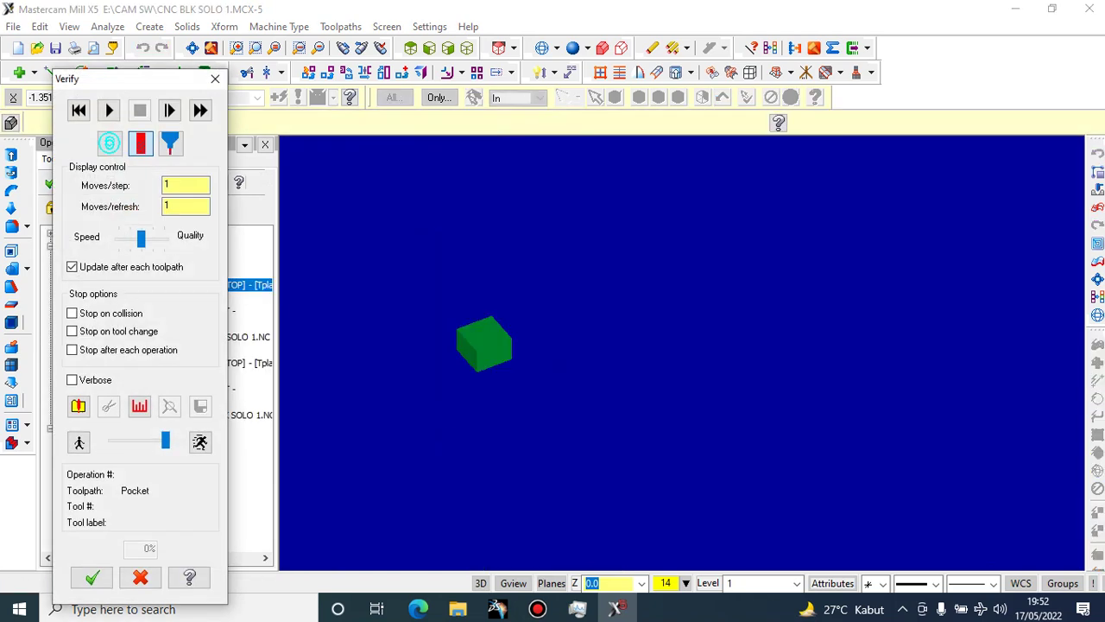
click(109, 111)
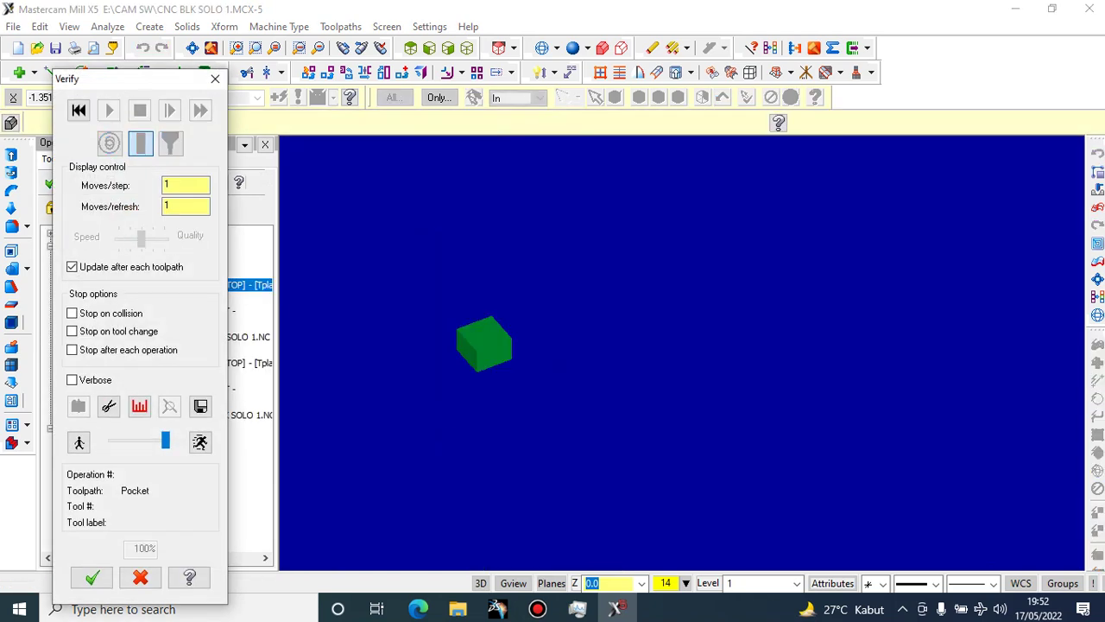
scroll(471, 341, up, 4)
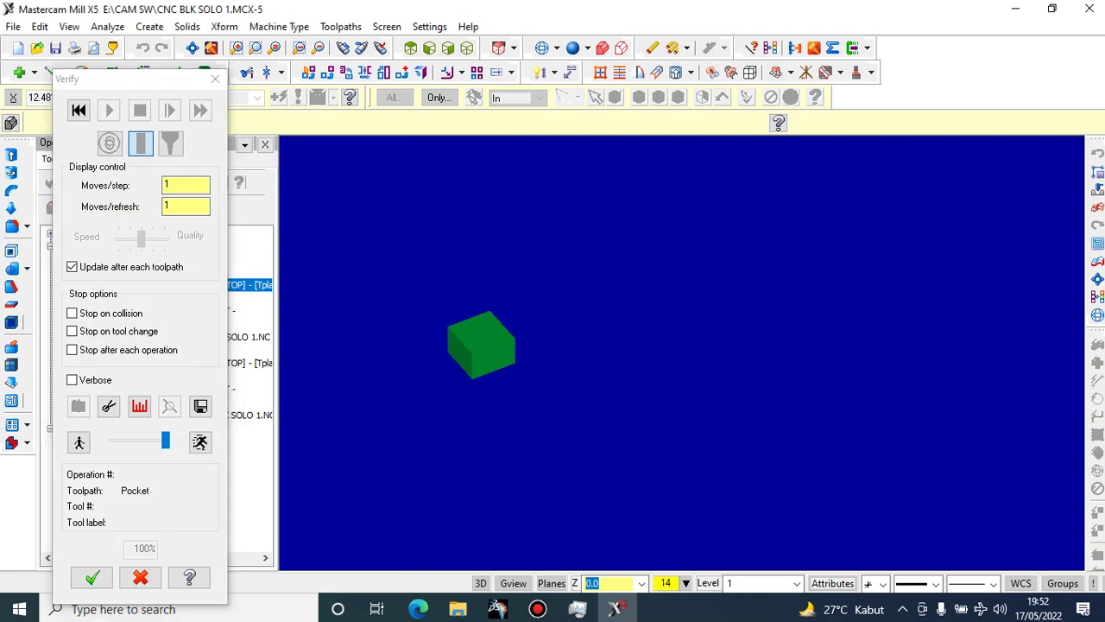
click(92, 577)
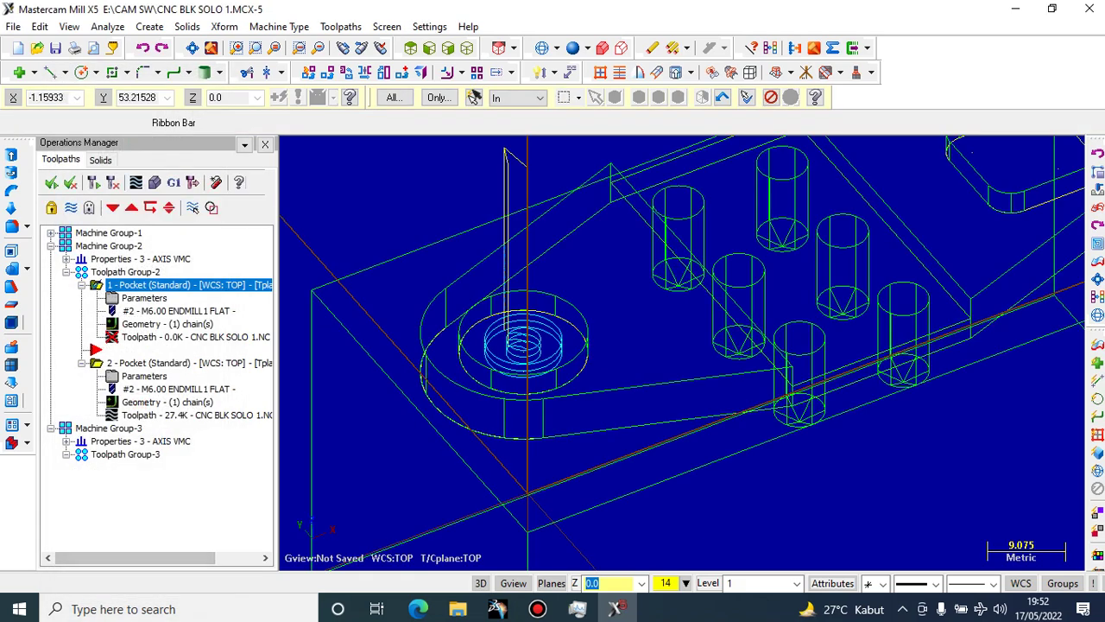
Retry regenerating the first pocket operation and check its stock in the verification again
click(172, 285)
click(173, 338)
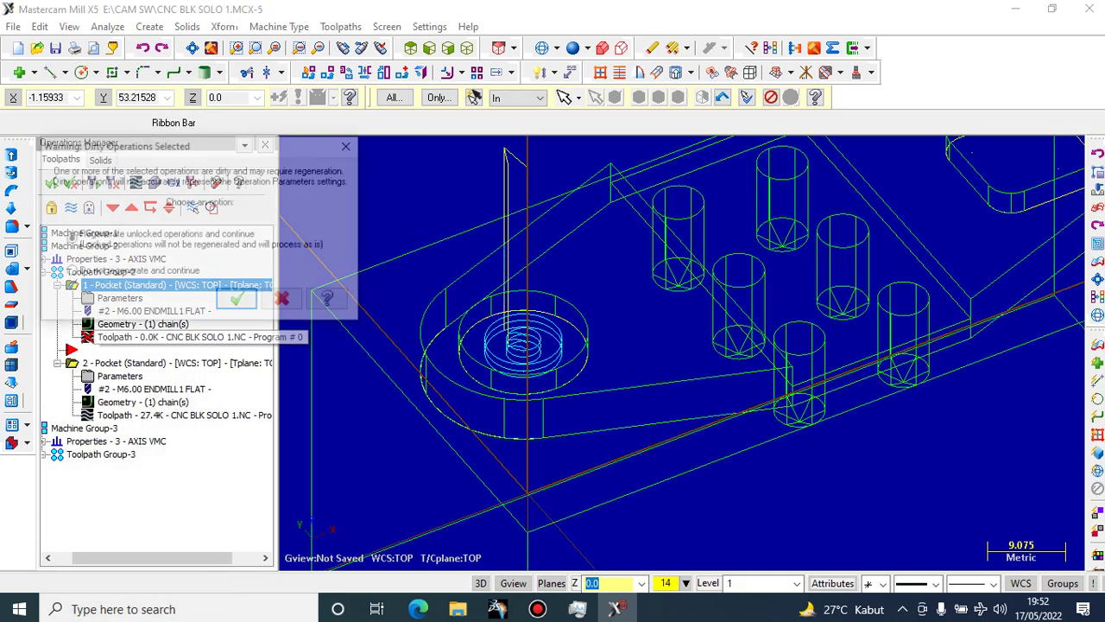
click(238, 299)
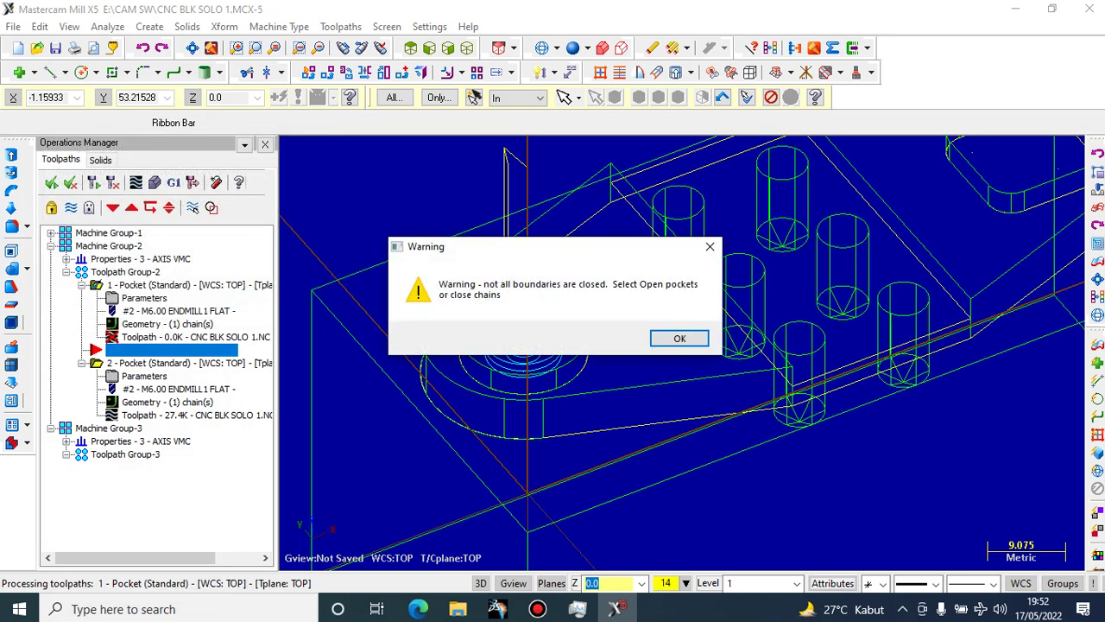
click(678, 339)
click(633, 340)
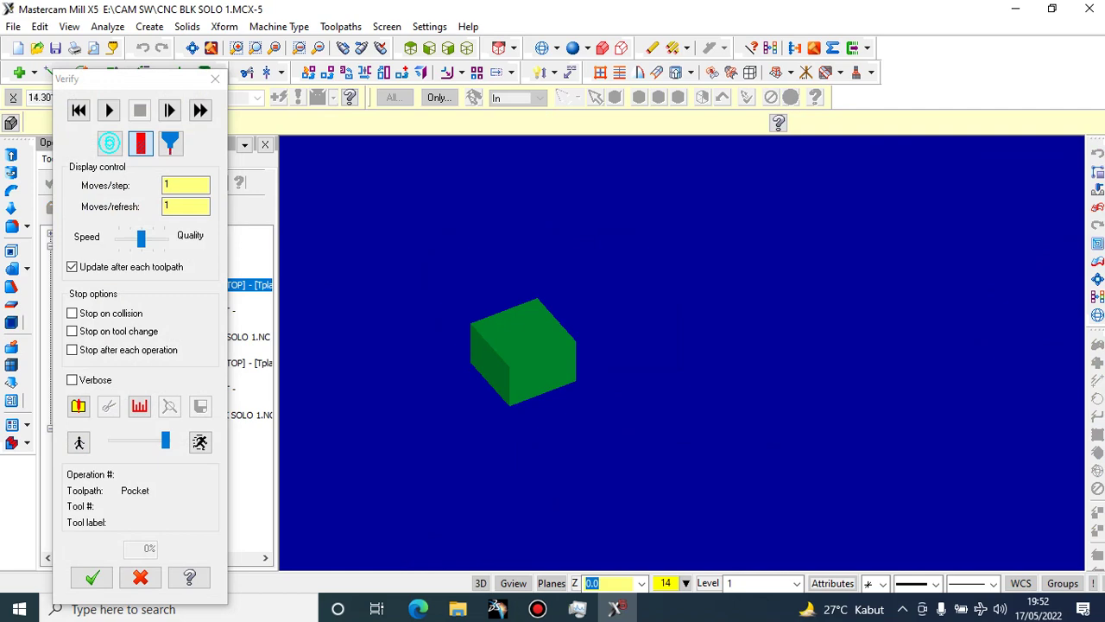
click(92, 577)
scroll(386, 293, down, 5)
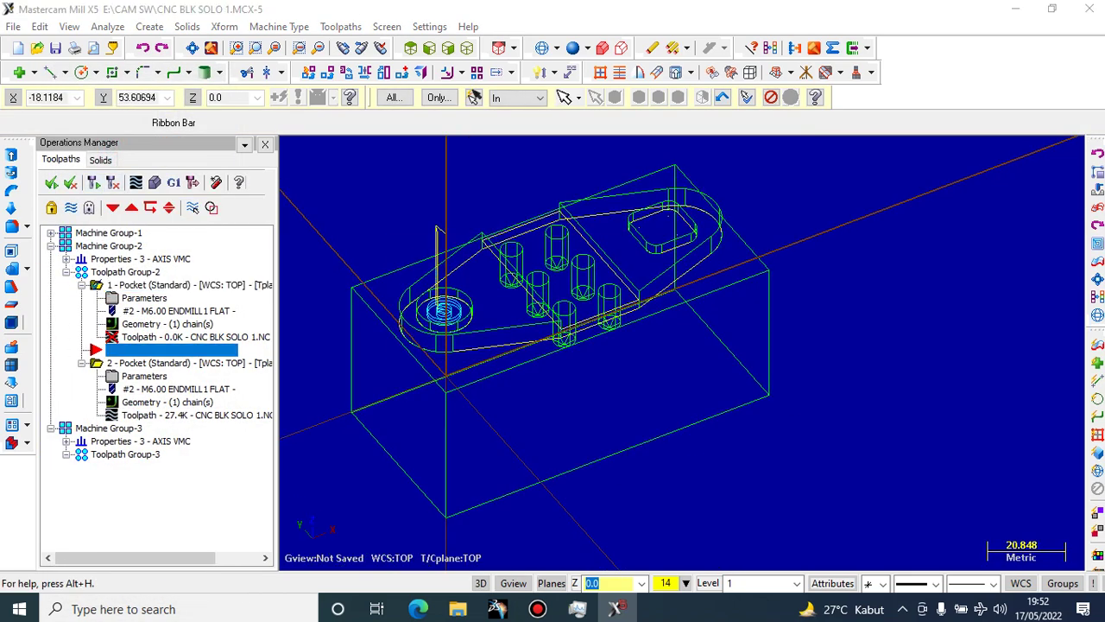
key(Return)
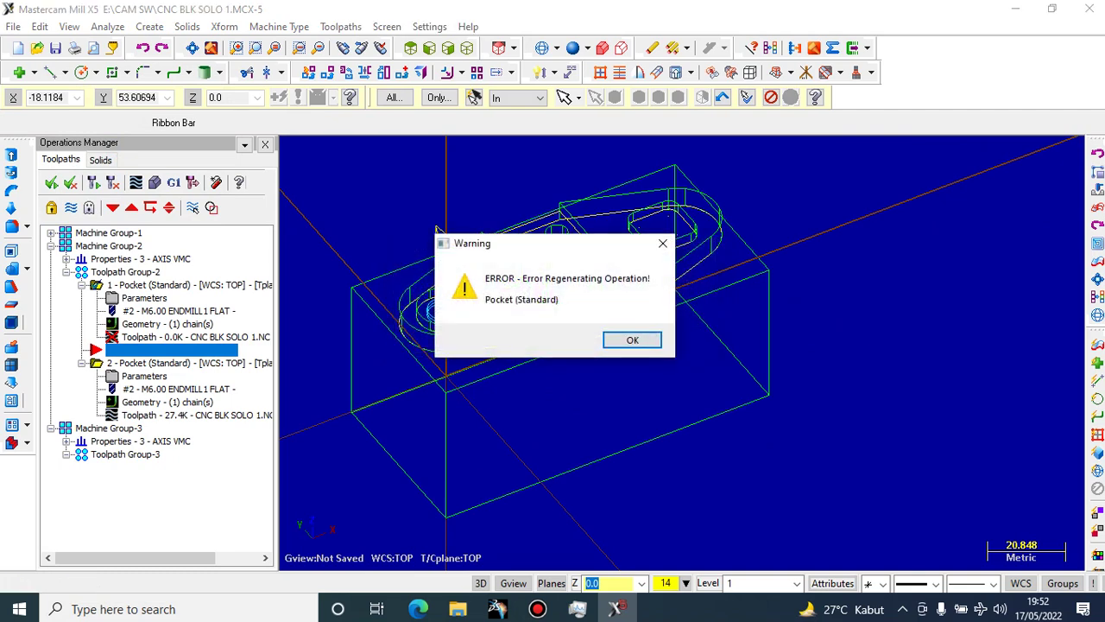
key(Return)
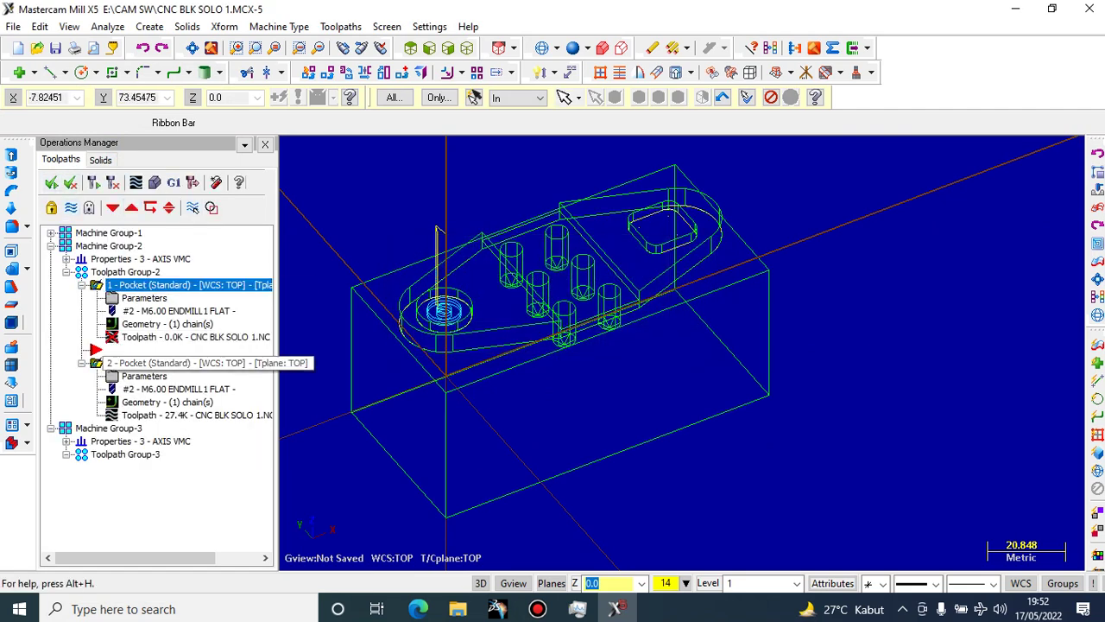
Open the second pocket operation of Toolpath Group-2 in the verification and view its cut parameters
click(183, 363)
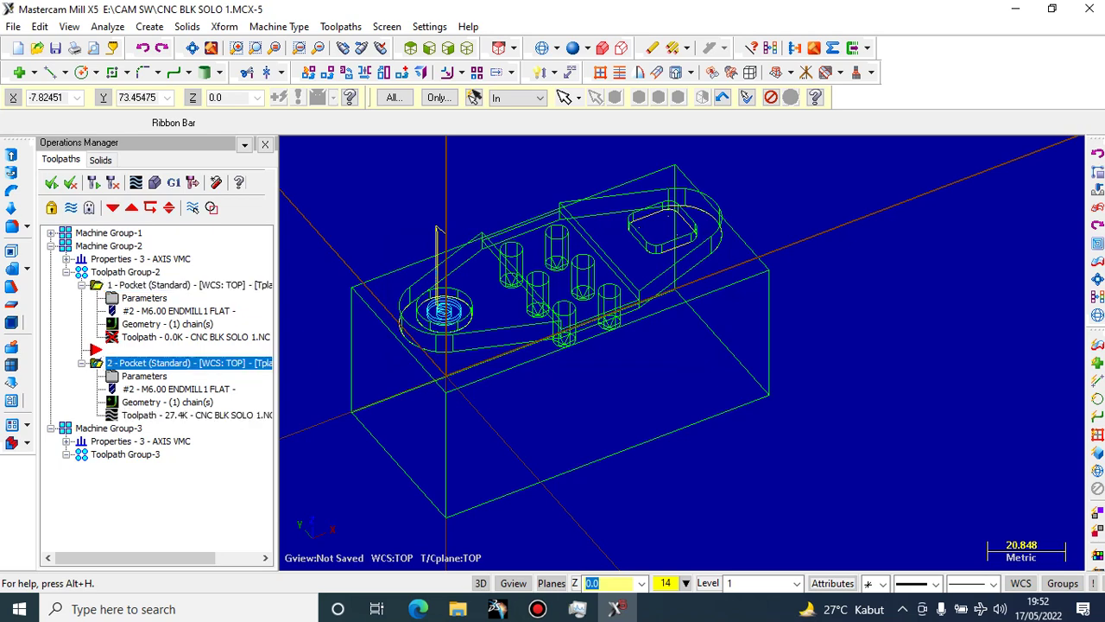
click(155, 182)
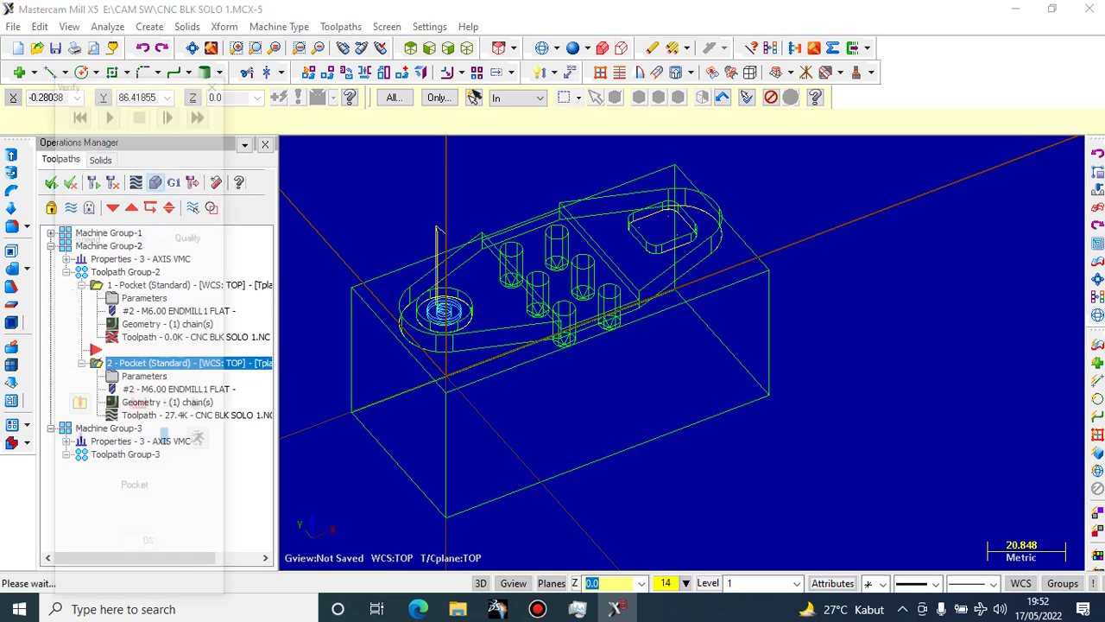
click(91, 573)
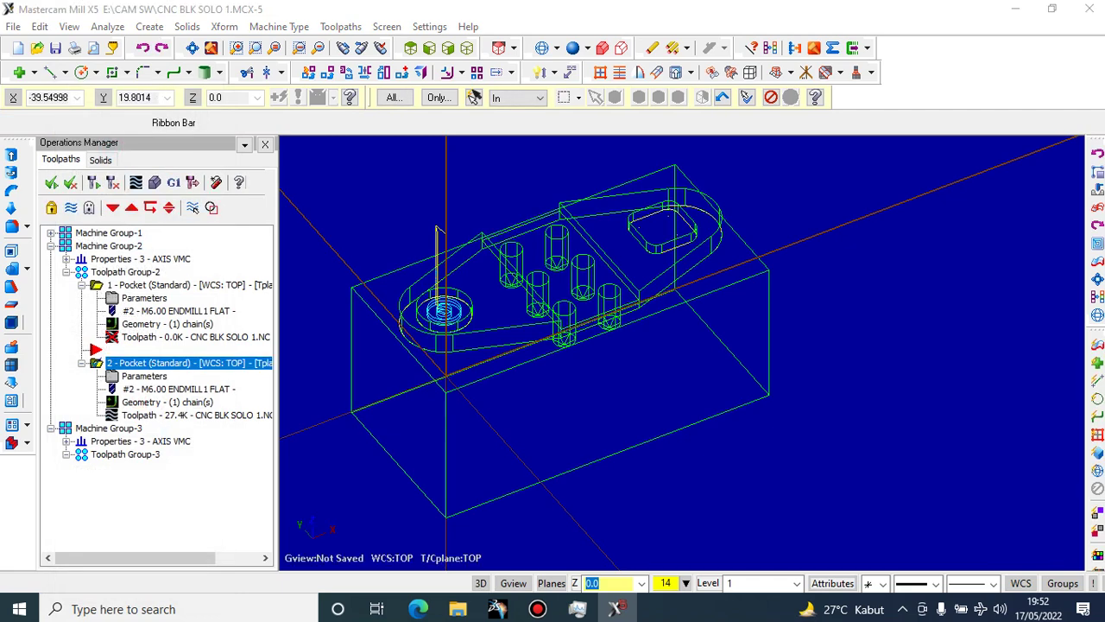
click(144, 377)
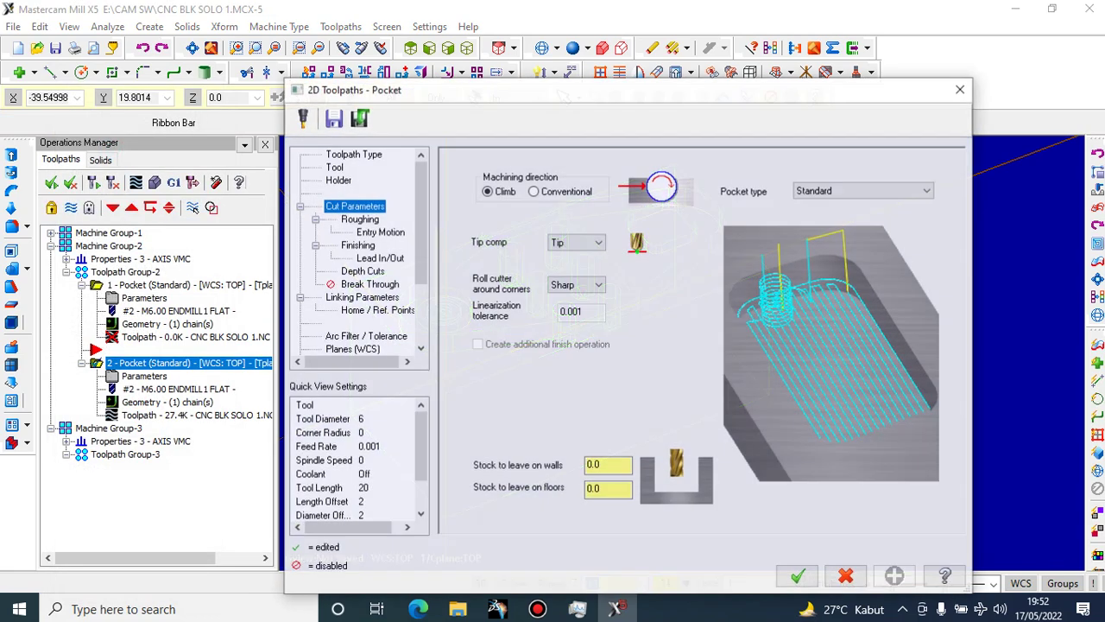
click(961, 88)
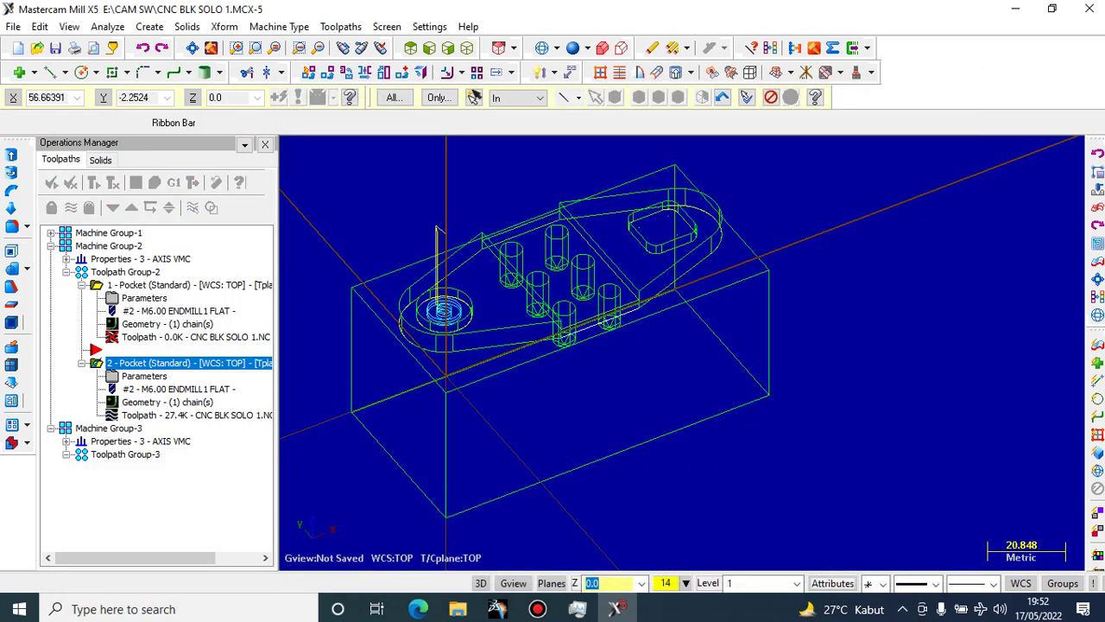
scroll(367, 311, up, 3)
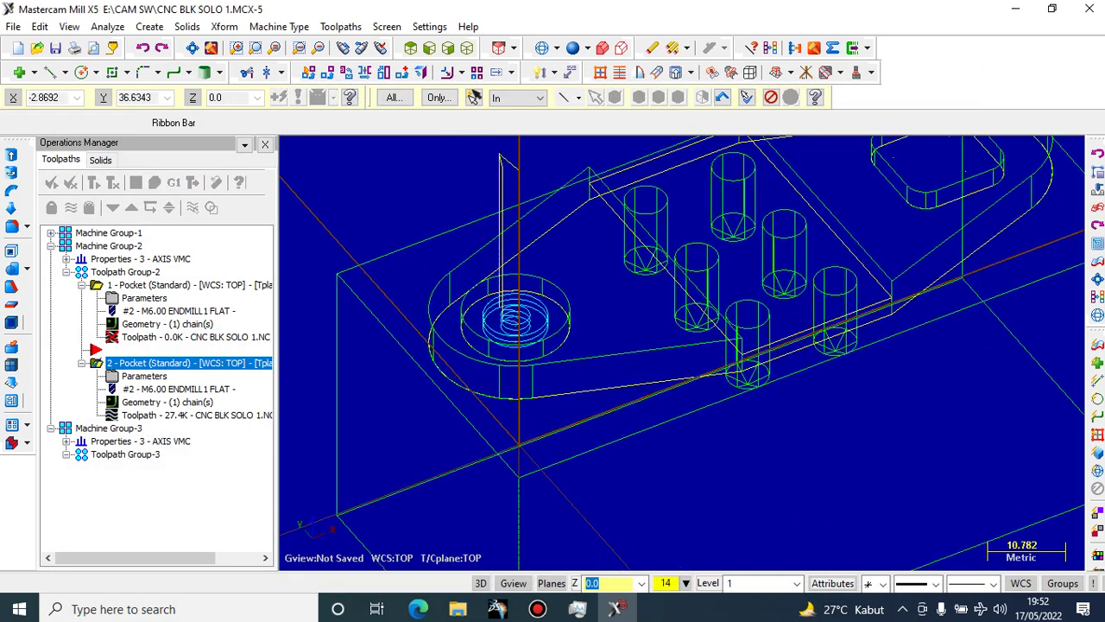
Try to regenerate the first pocket operation in Toolpath Group-2 and backplot its toolpath
click(182, 337)
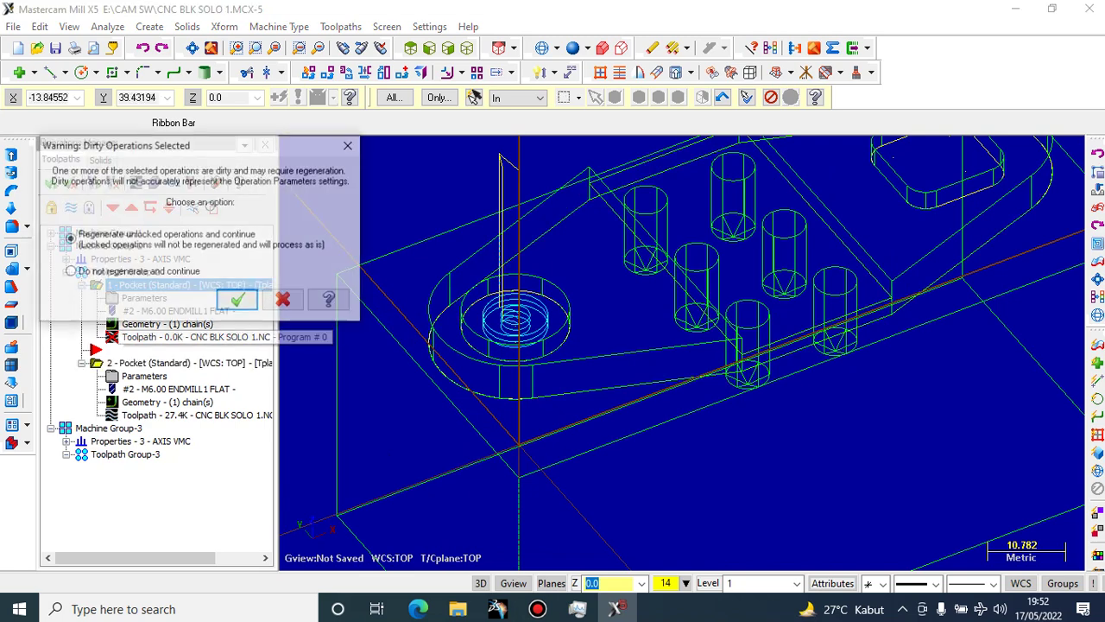
key(Return)
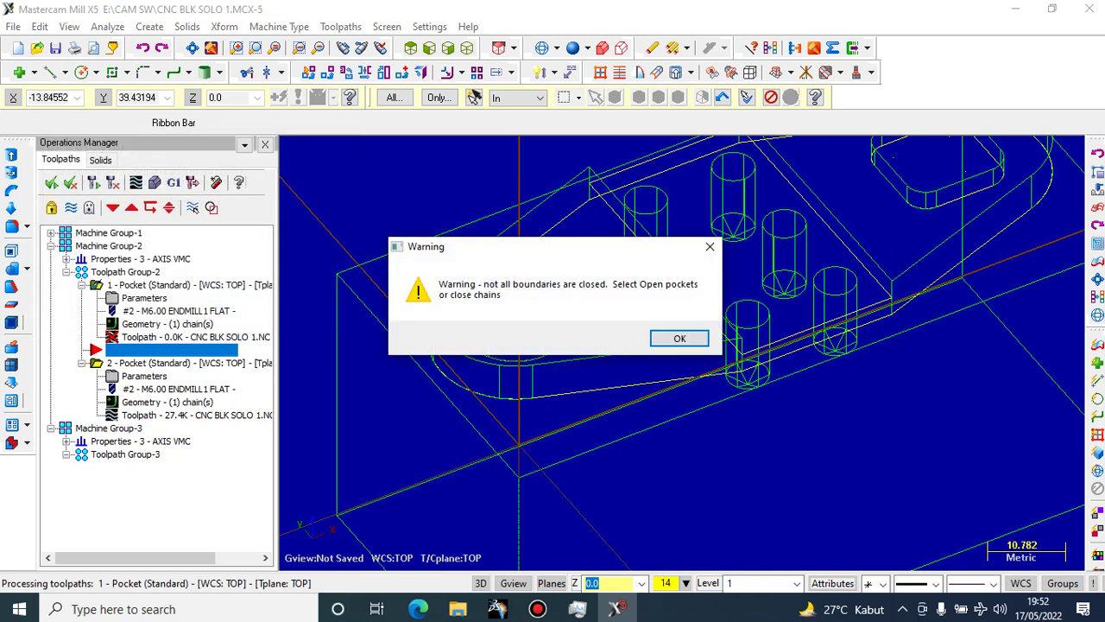
key(Return)
key(Return)
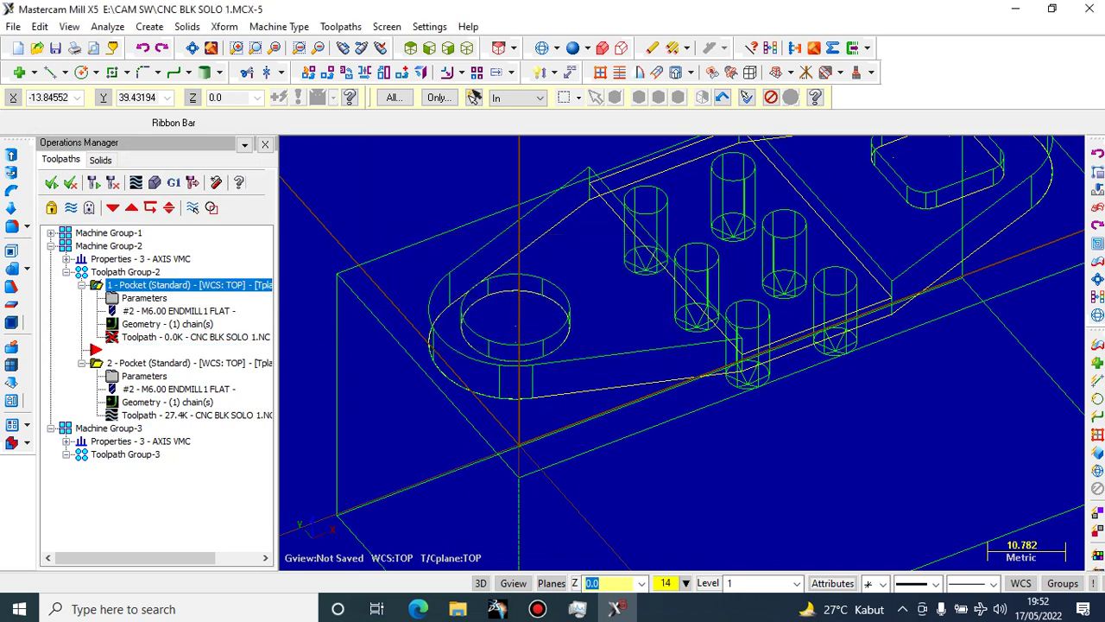
click(154, 244)
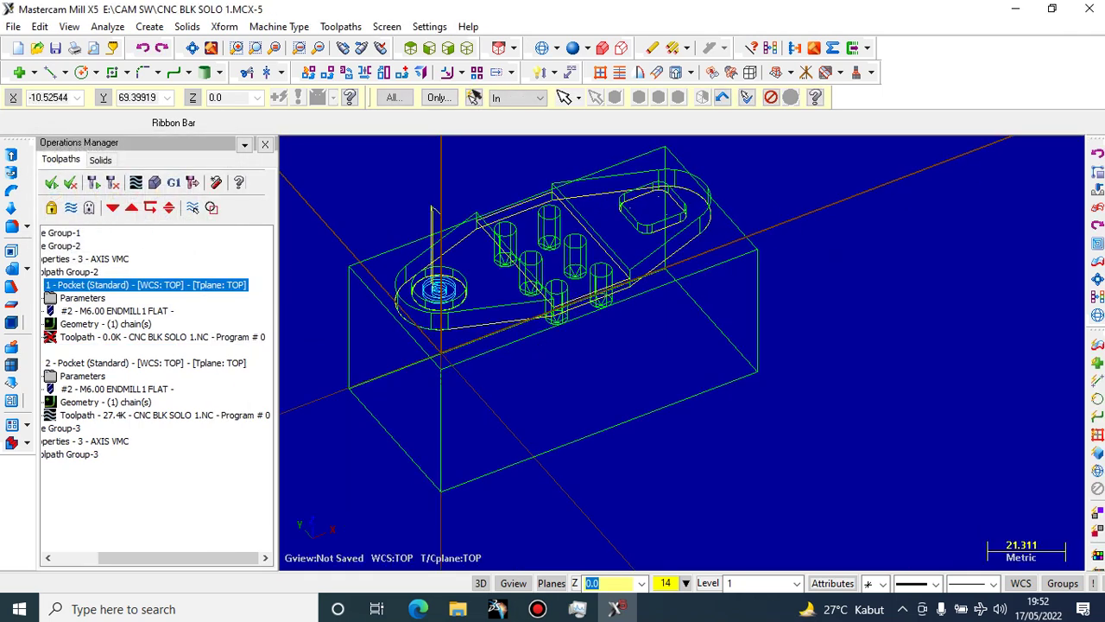
Retry regenerating the first pocket operation and run its solid simulation in the verification
click(177, 337)
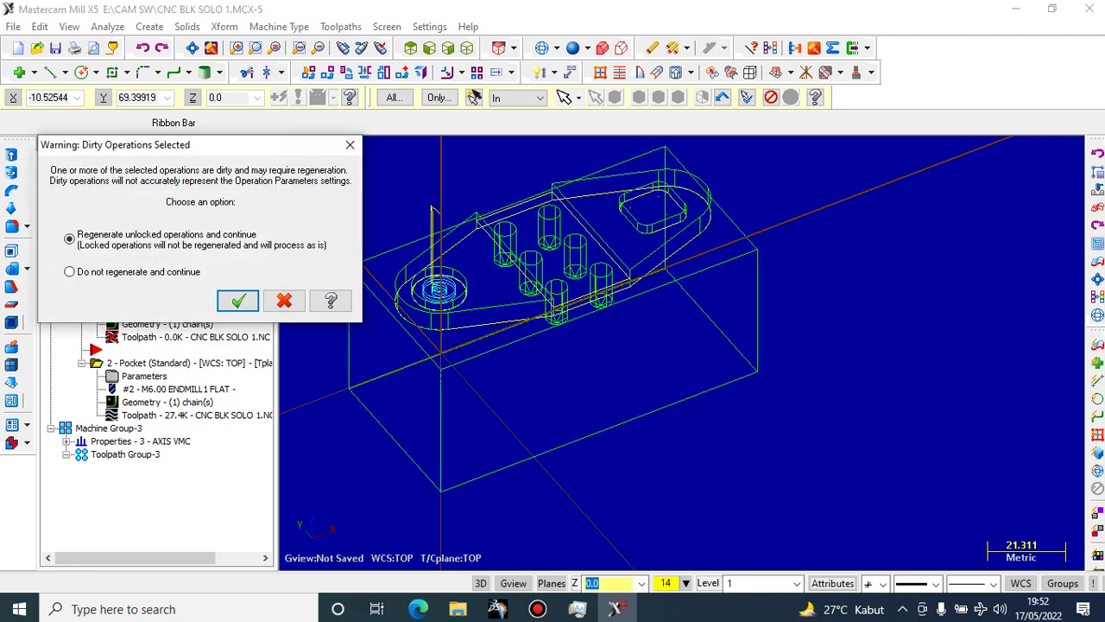
key(Return)
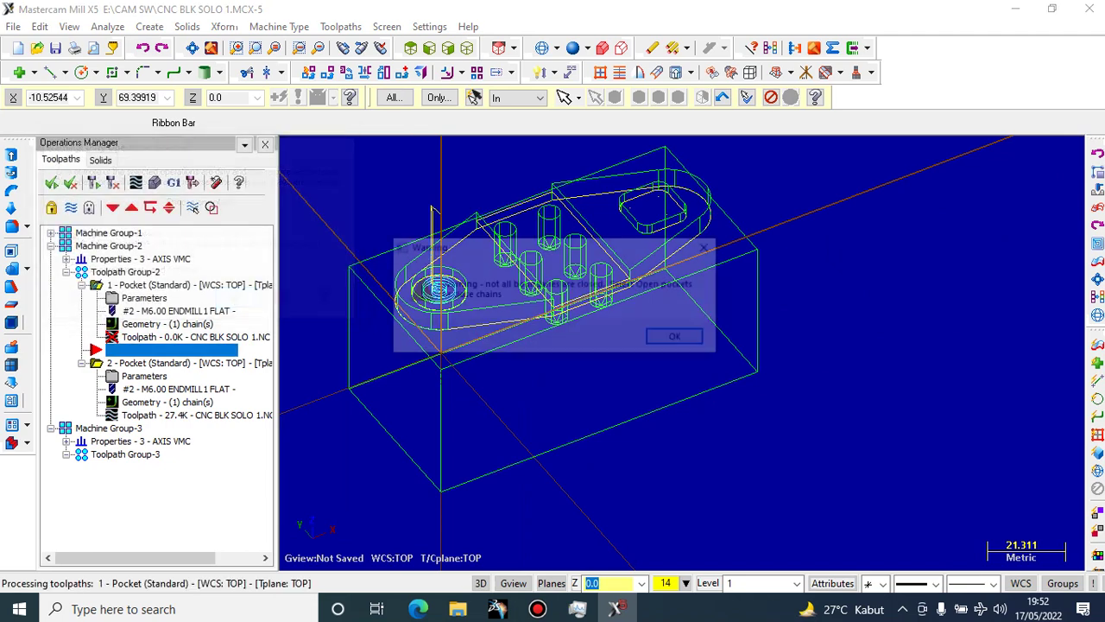
key(Return)
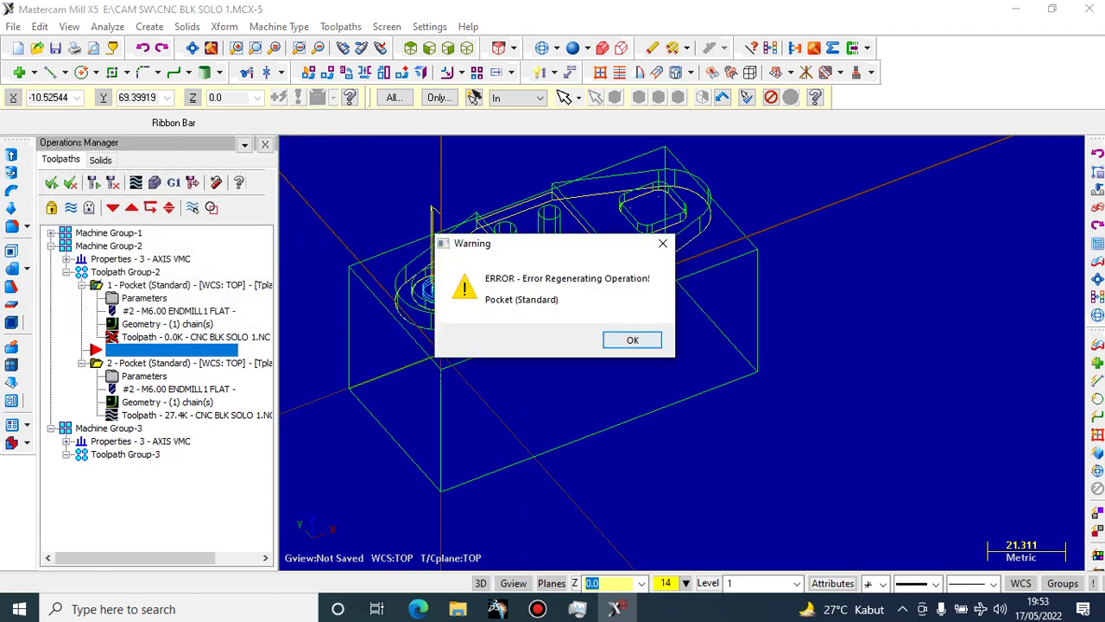
key(Return)
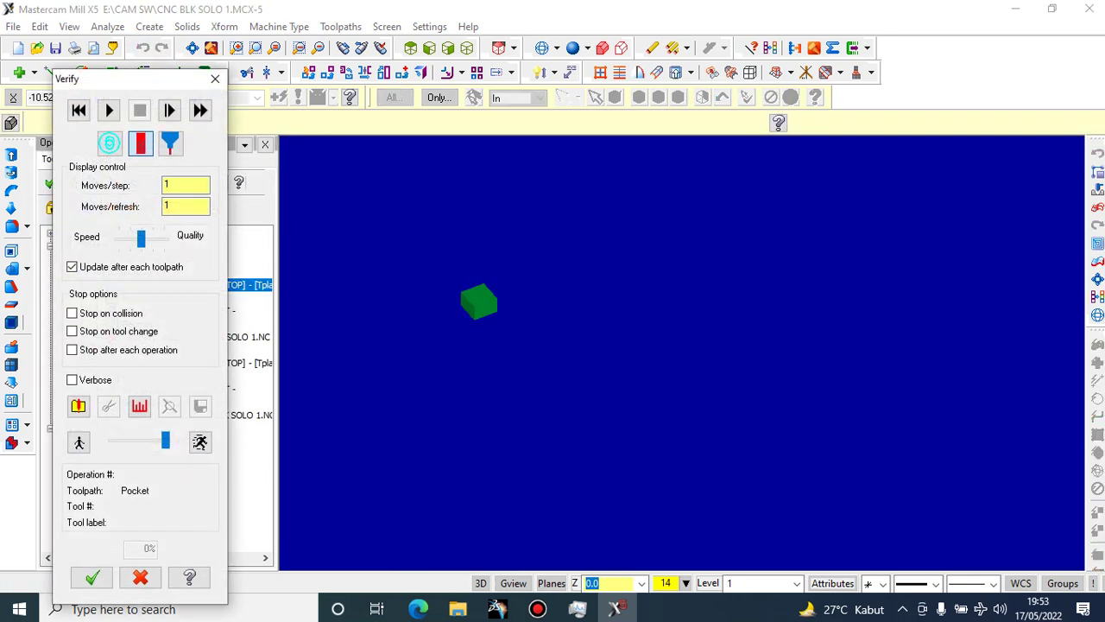
click(109, 111)
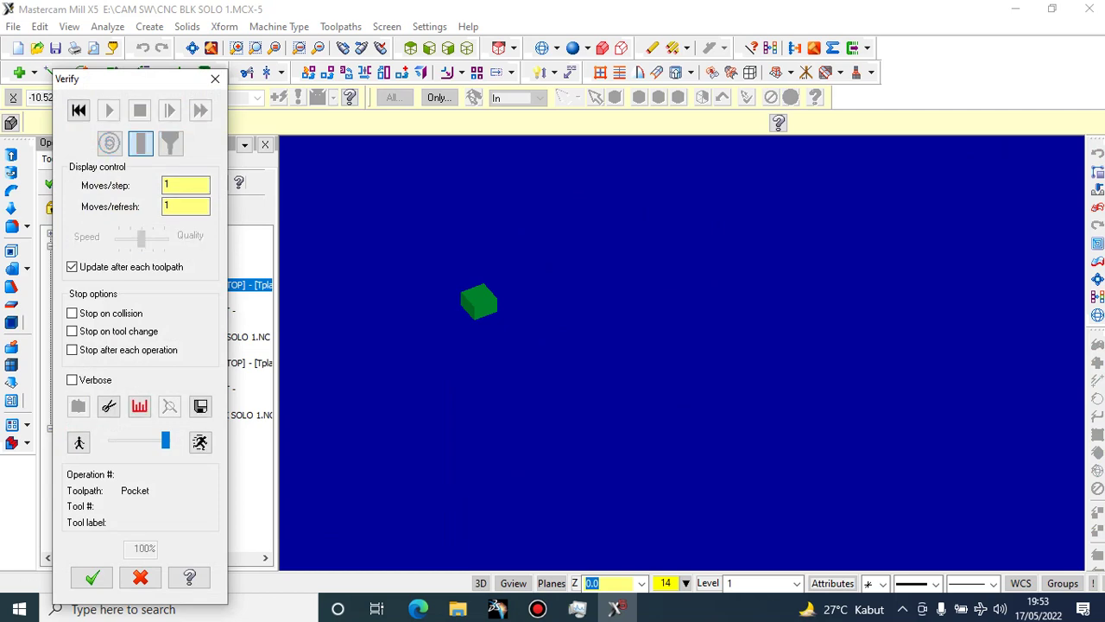
click(92, 577)
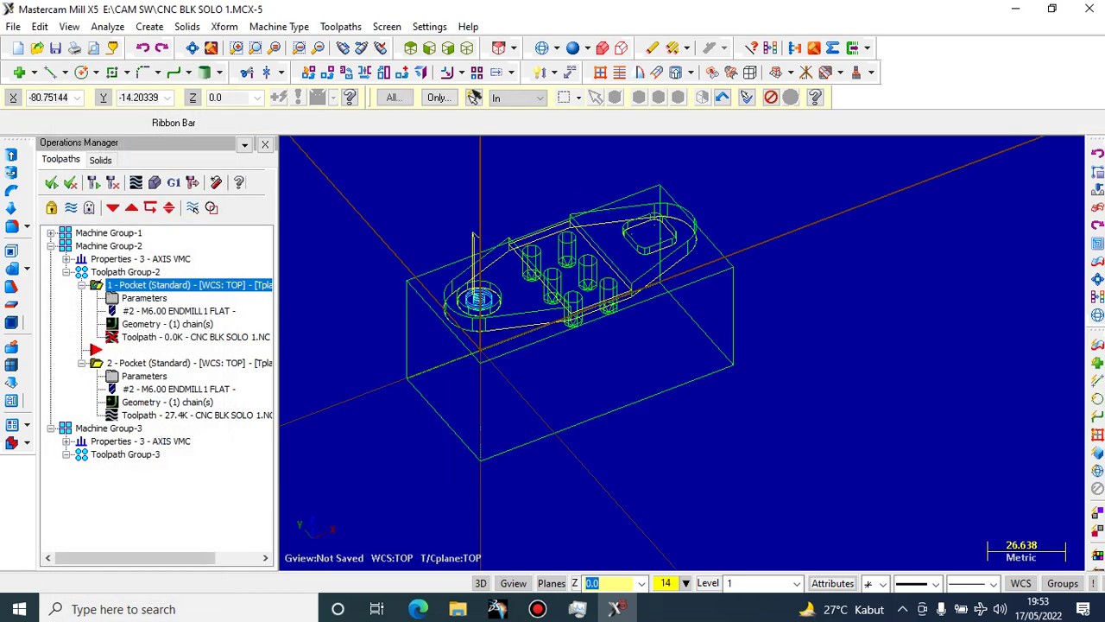
scroll(401, 405, down, 6)
scroll(440, 307, up, 4)
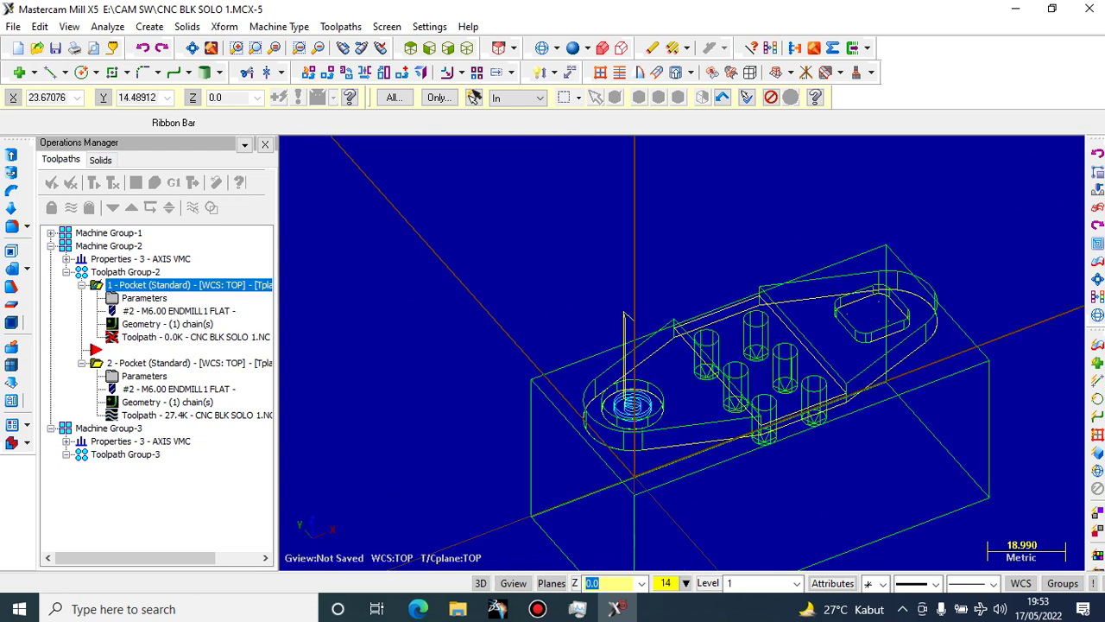
scroll(483, 284, down, 3)
scroll(518, 276, up, 3)
scroll(466, 379, up, 4)
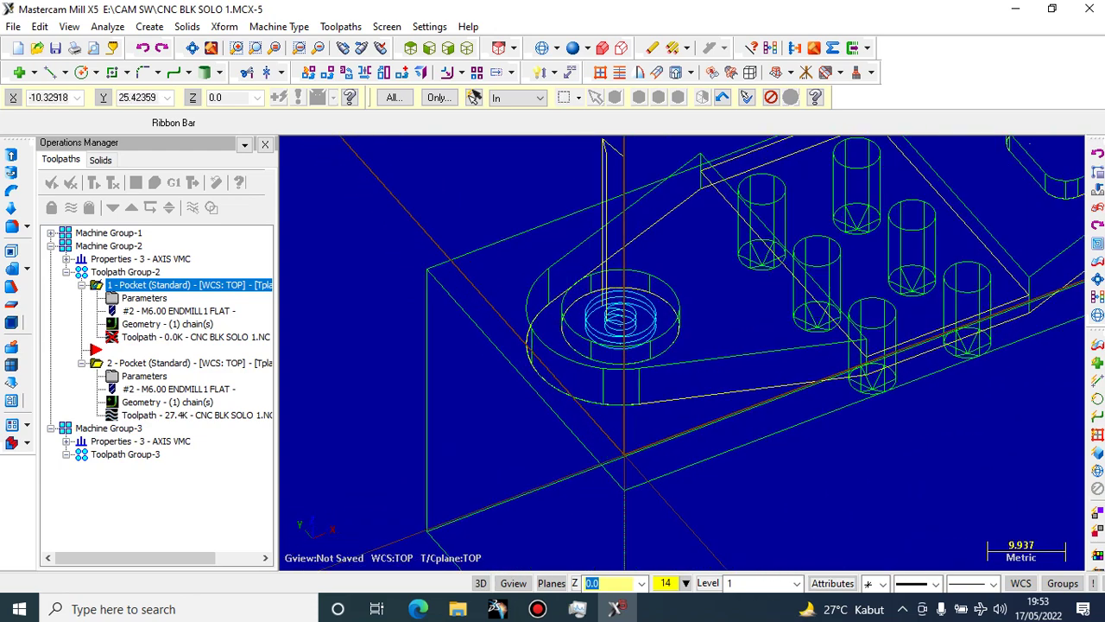
Collapse the operation and machine groups, then delete the first pocket operation of Toolpath Group-2 and confirm the deletion
click(82, 285)
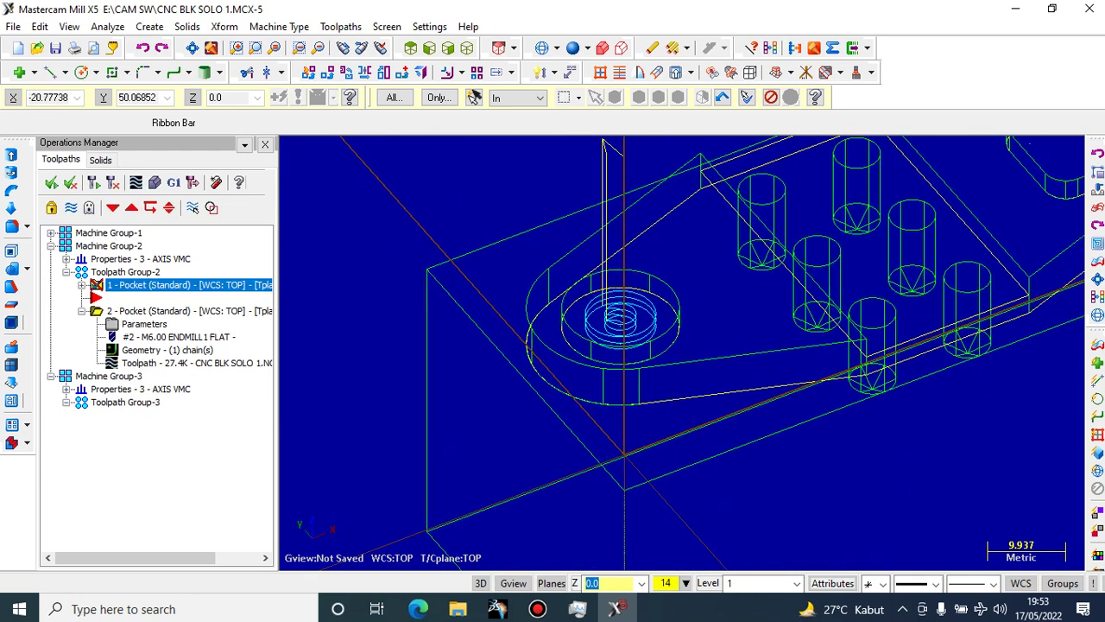
click(82, 311)
click(82, 285)
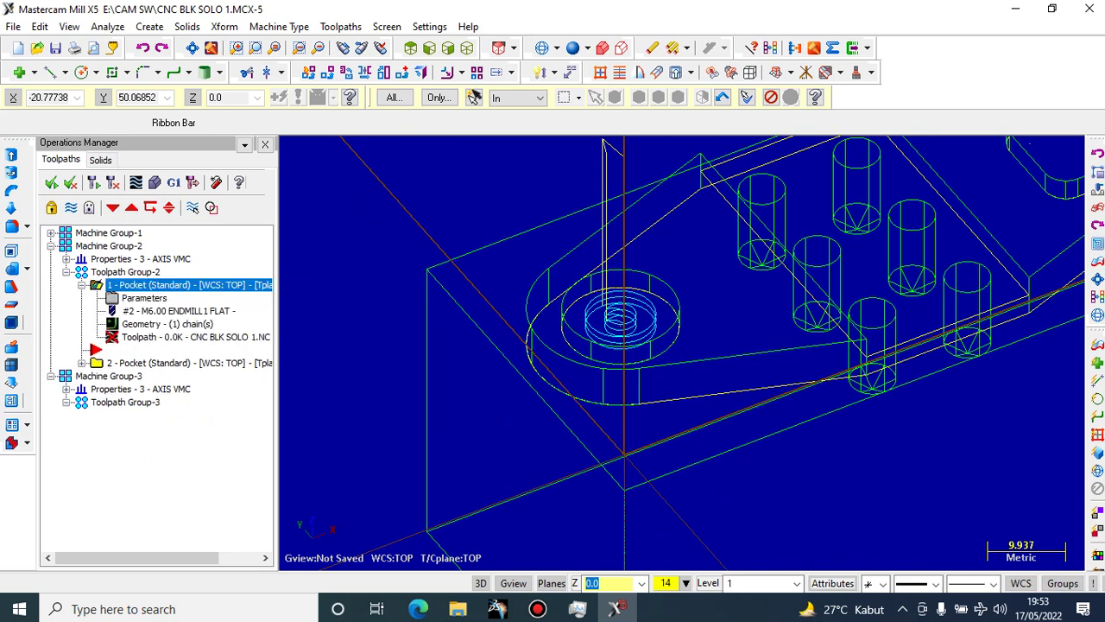
click(82, 285)
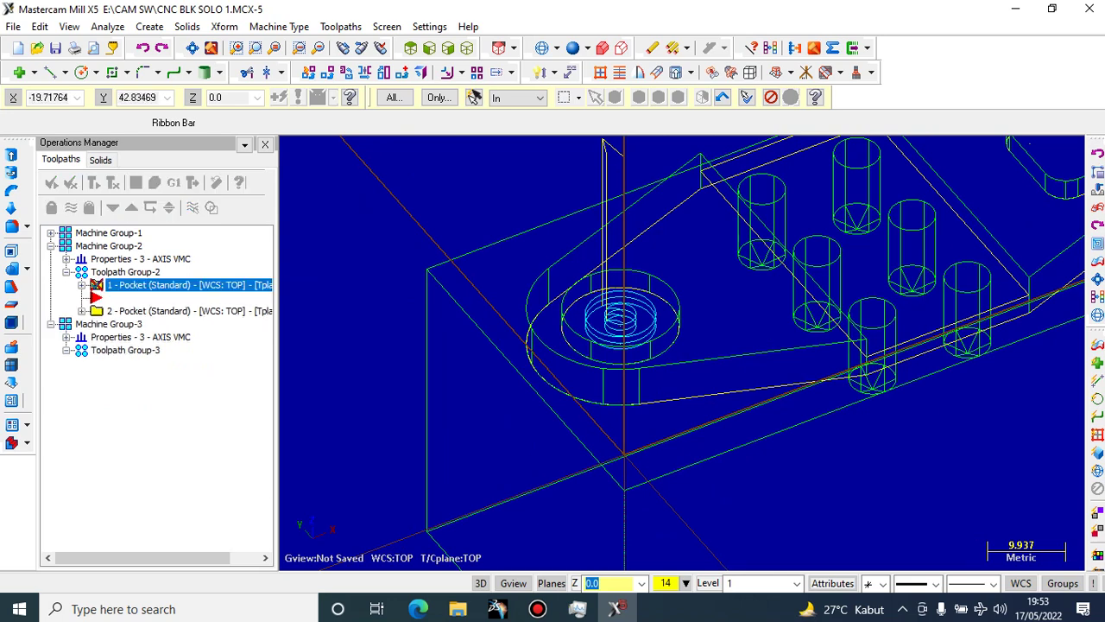
click(51, 247)
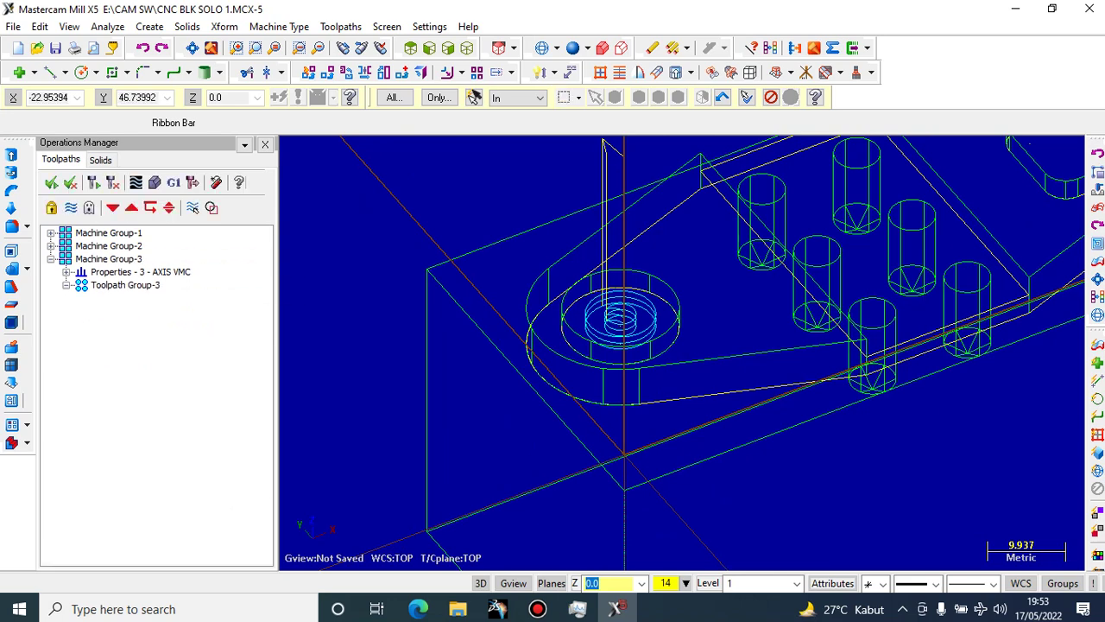
right_click(108, 258)
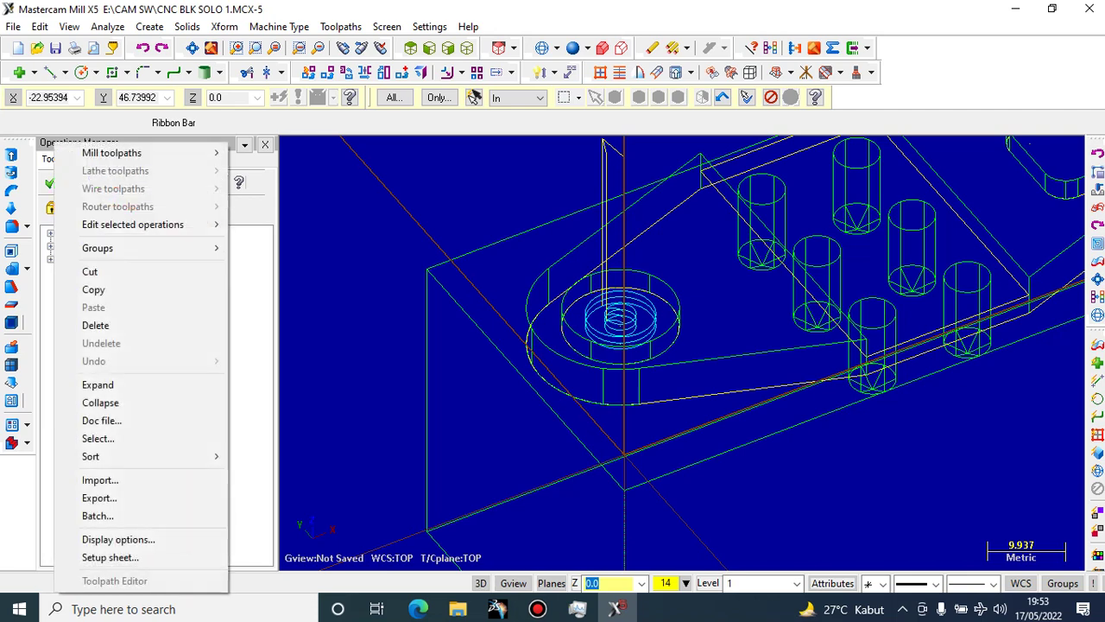
click(95, 326)
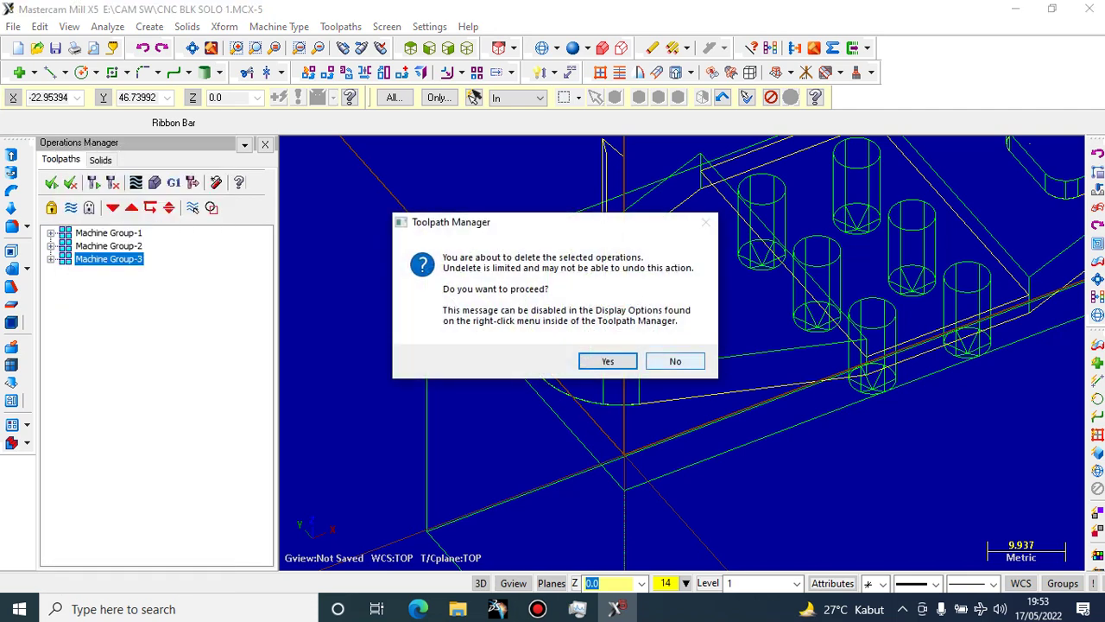
key(Return)
click(51, 246)
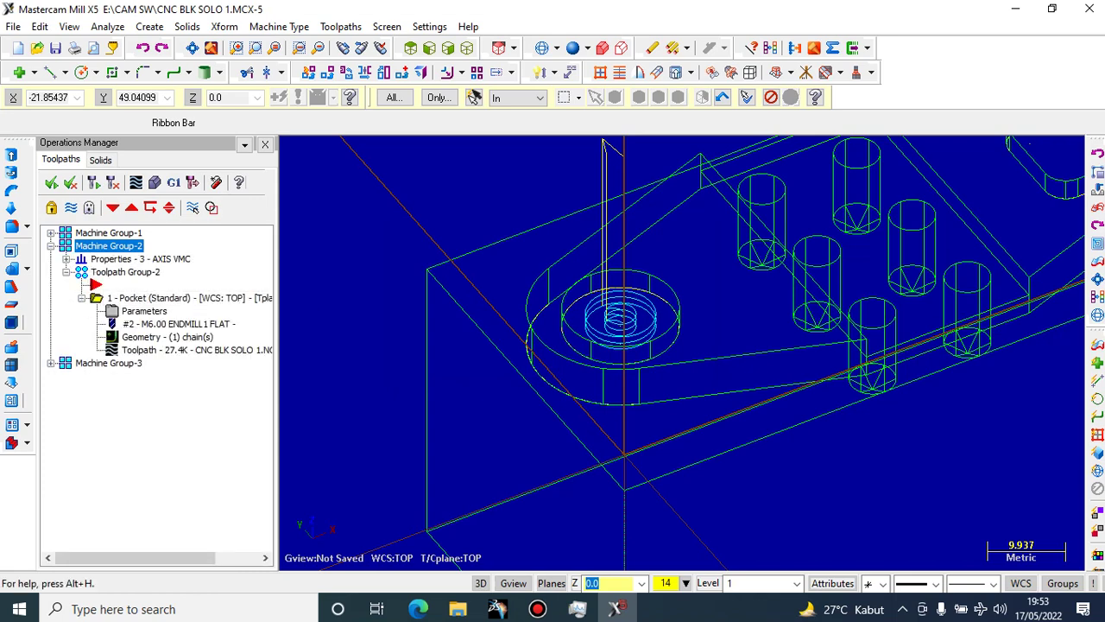
Check the stock block for the remaining pocket operation of Machine Group-2 in the verification
click(155, 182)
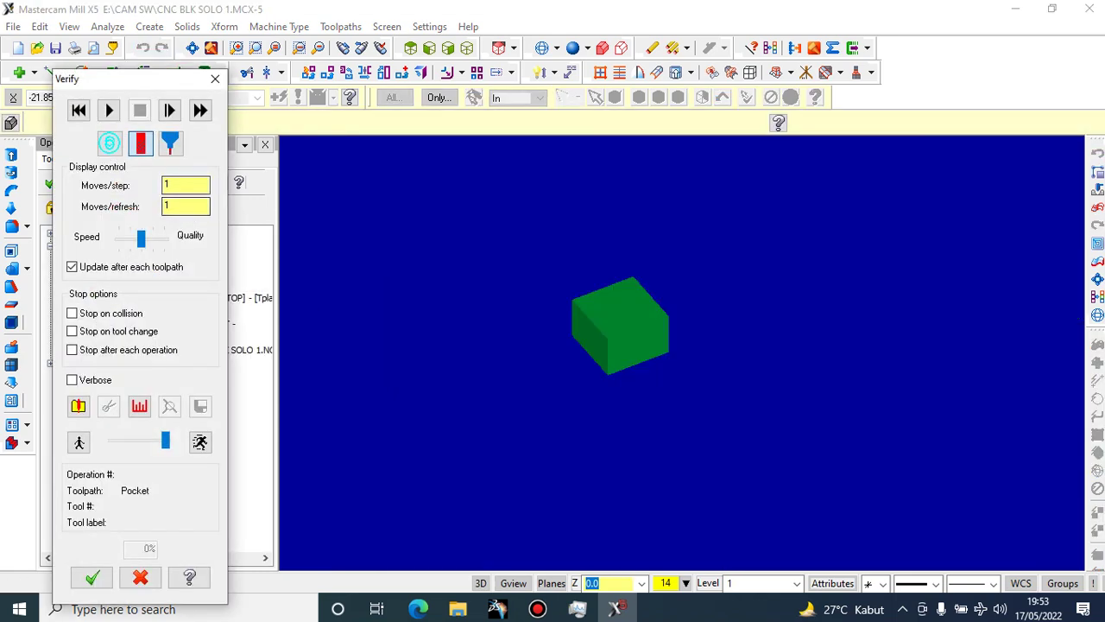
click(92, 577)
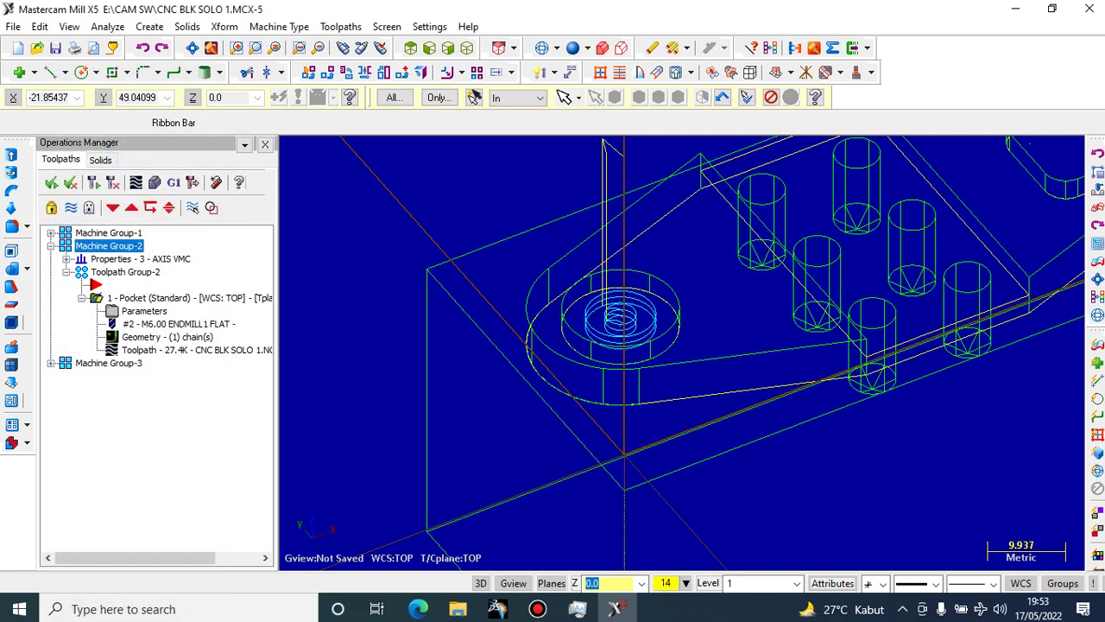
scroll(682, 352, down, 4)
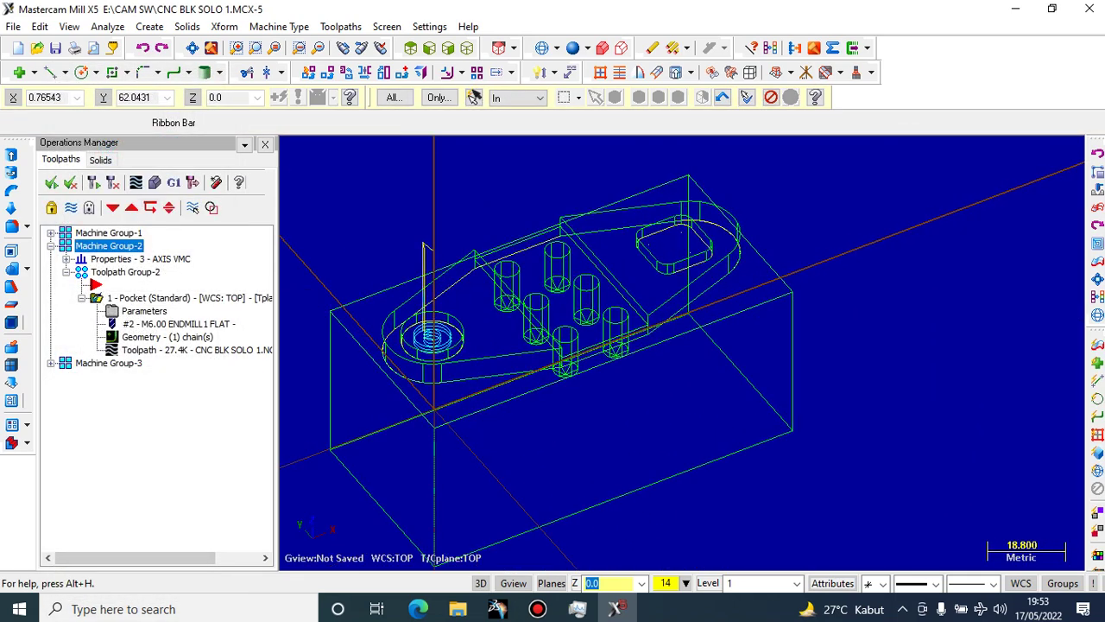
click(156, 182)
click(154, 183)
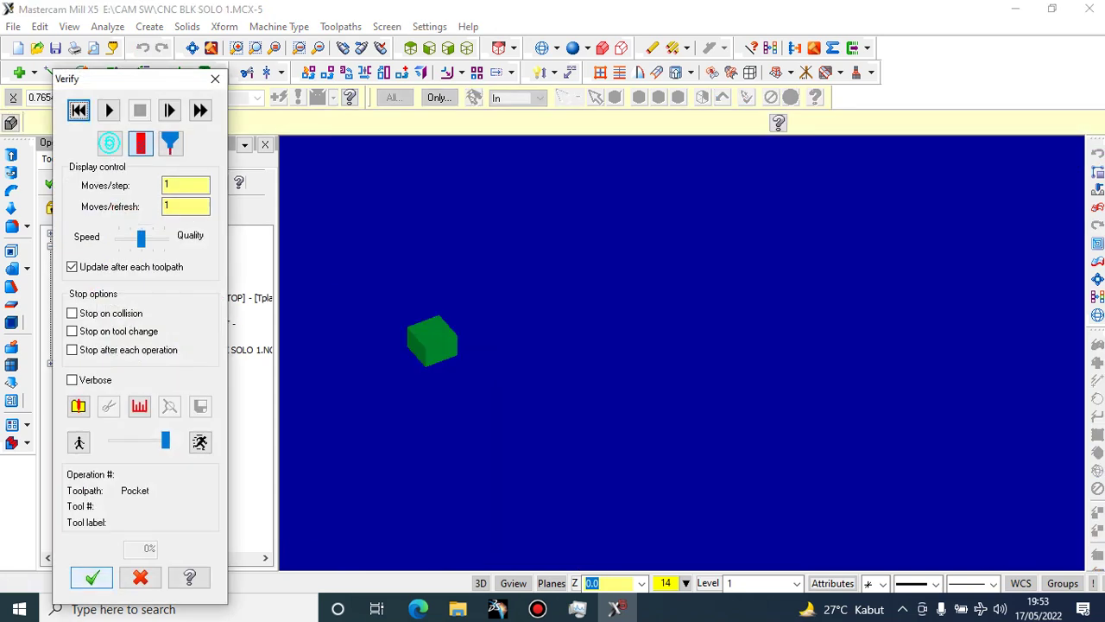
click(87, 575)
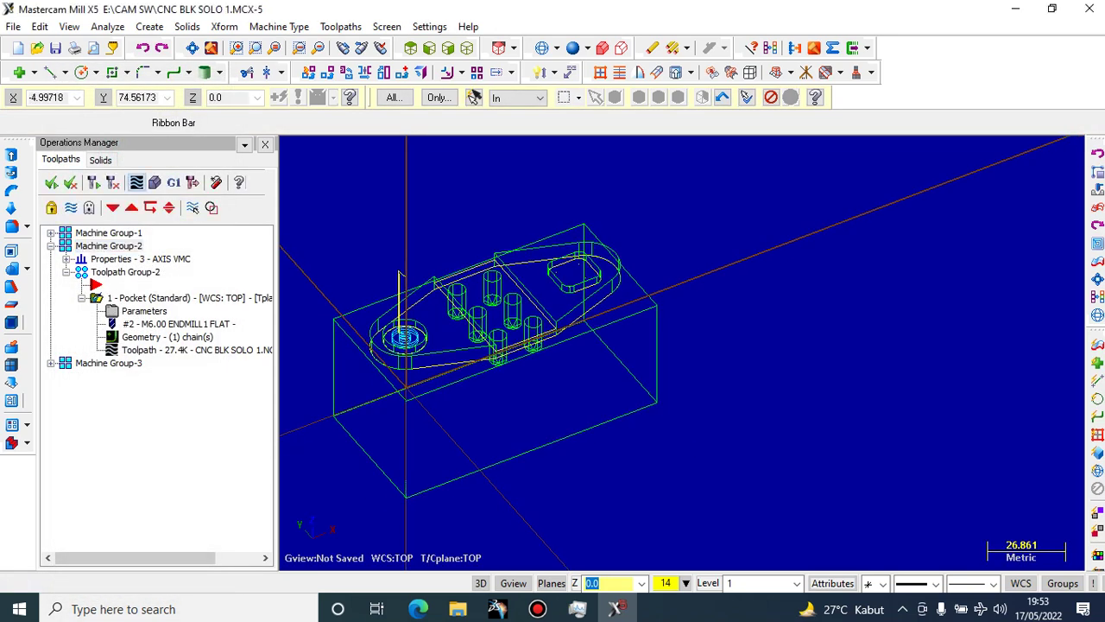
Regenerate the remaining pocket operation in Toolpath Group-2 and inspect its stock in the verification again
click(135, 182)
click(154, 245)
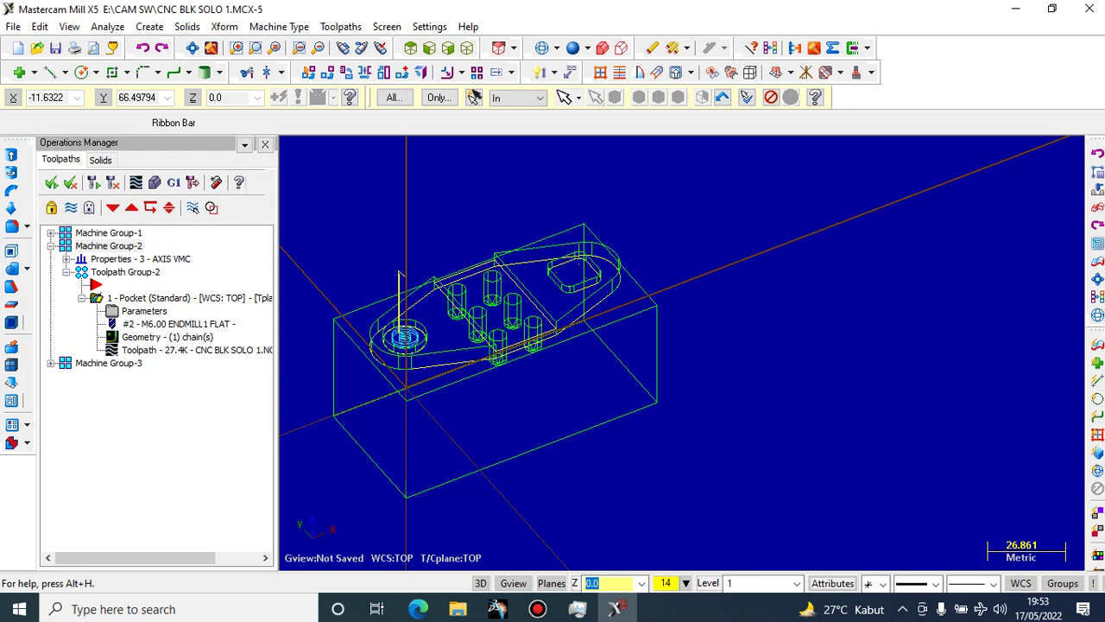
click(100, 160)
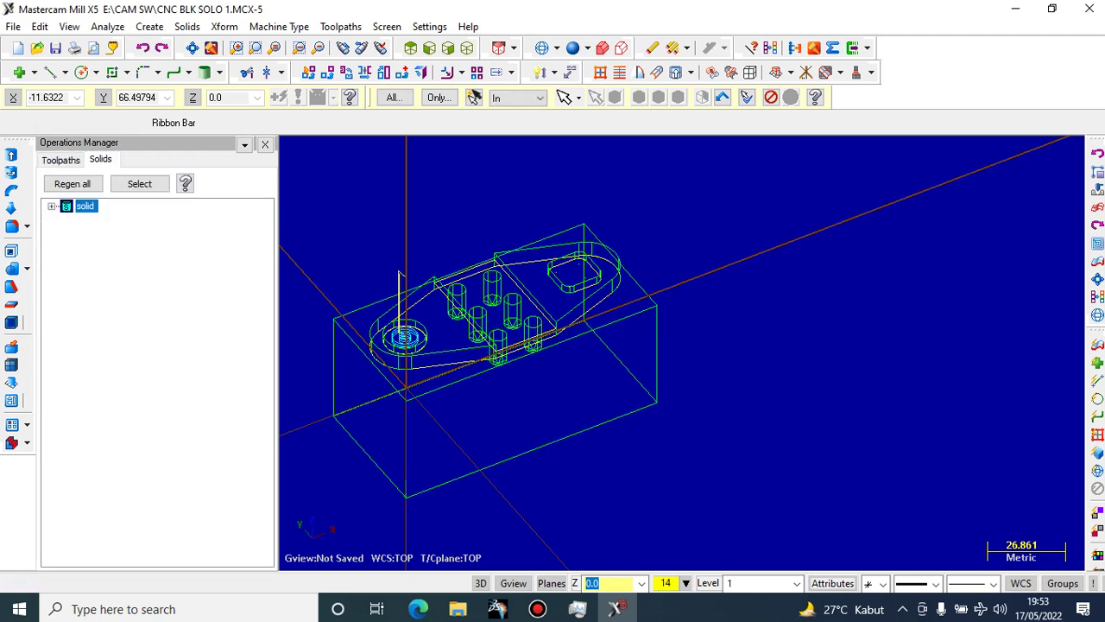
click(60, 160)
click(93, 182)
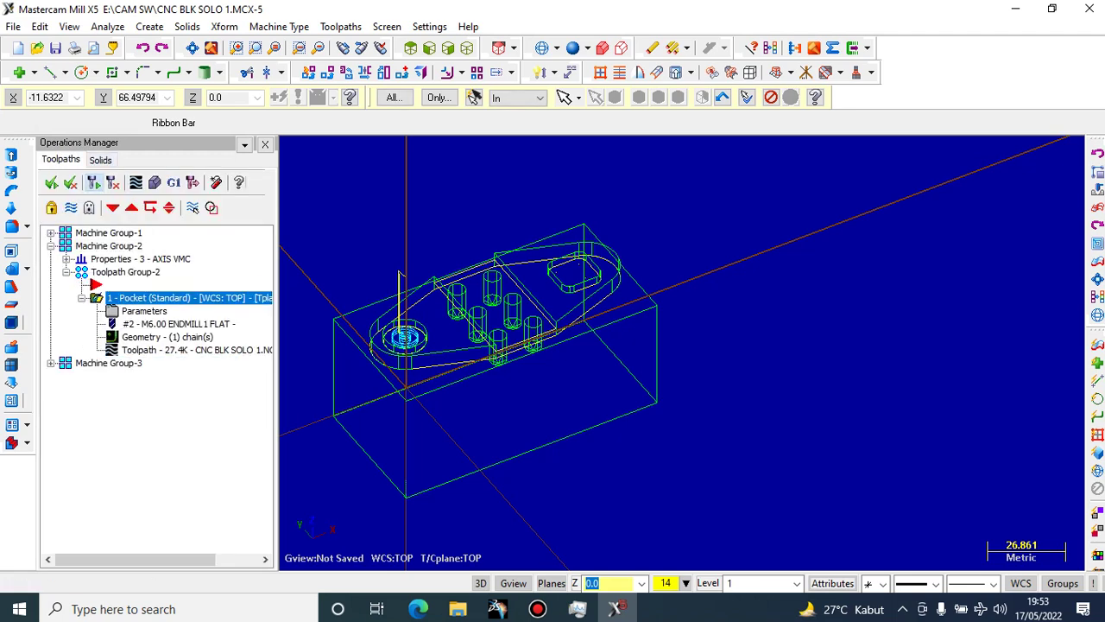
click(155, 182)
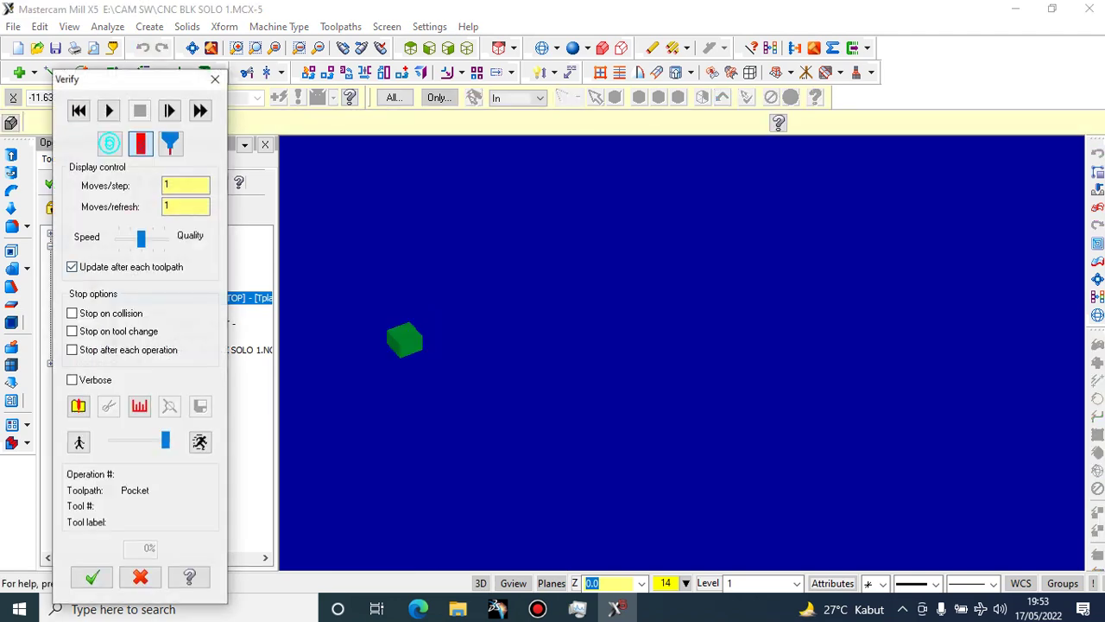
click(92, 578)
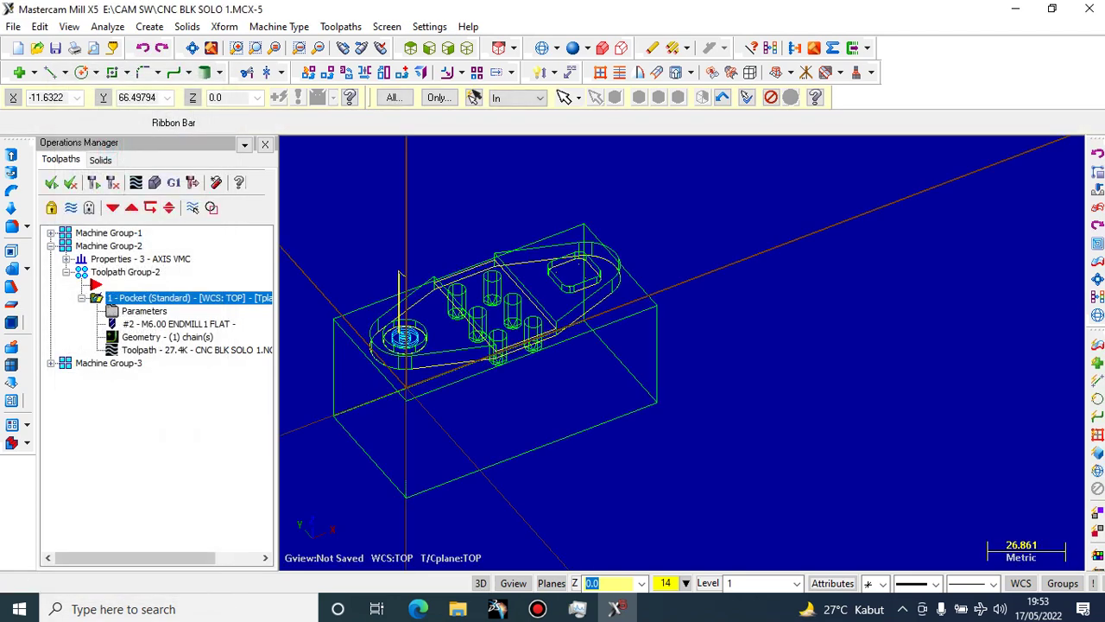
Start a Contour toolpath in Toolpath Group-2 and begin its chain on the lower long edge of the block's outer profile
scroll(372, 310, up, 5)
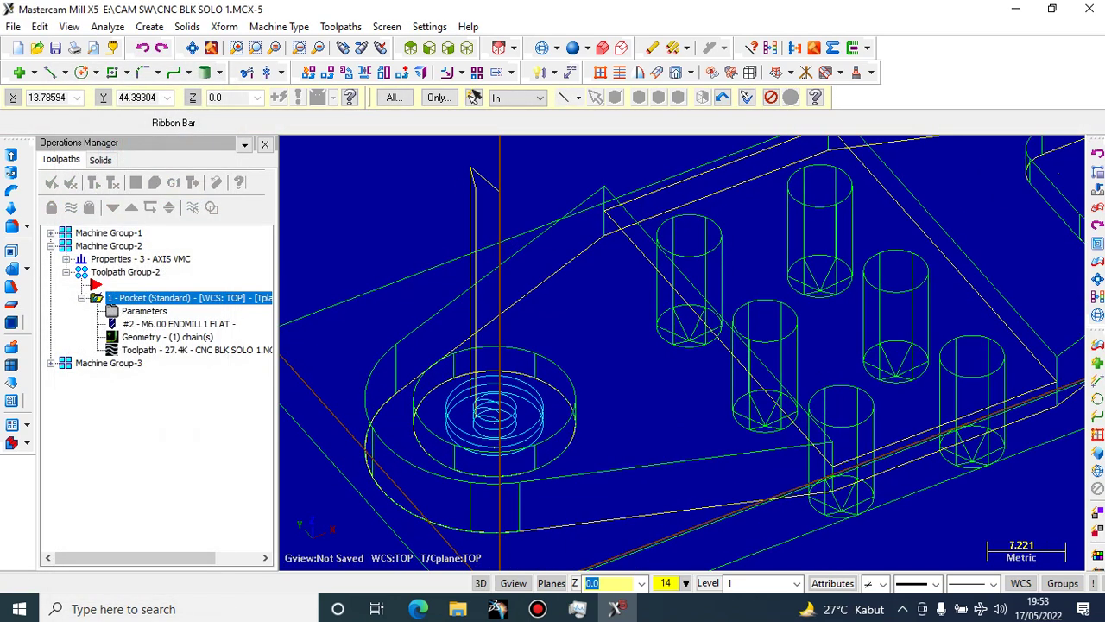
scroll(309, 291, down, 1)
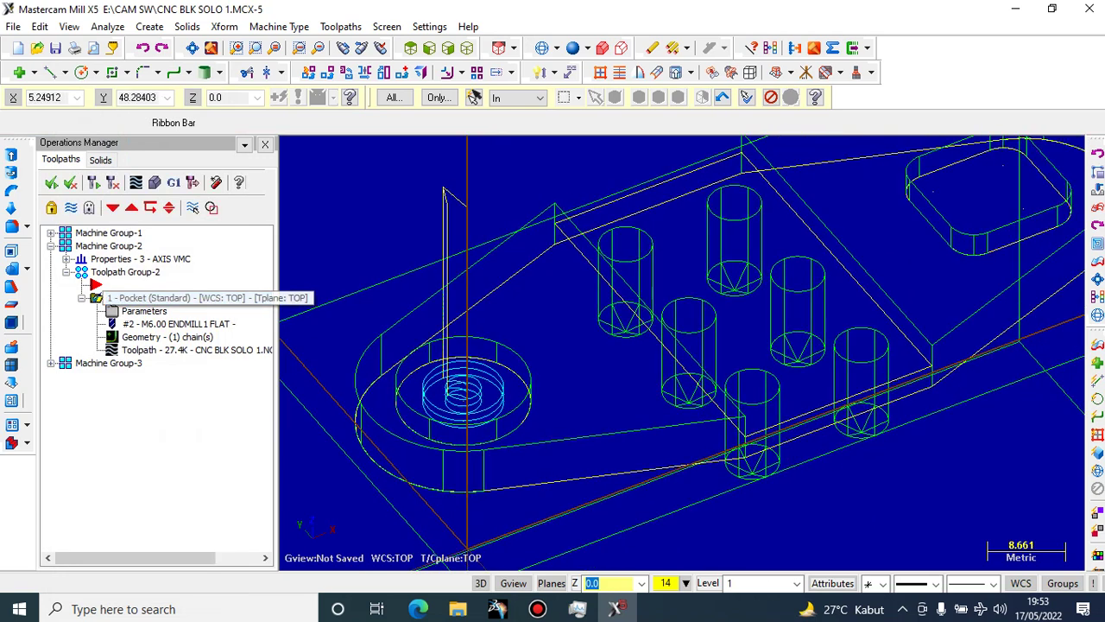
scroll(386, 238, down, 2)
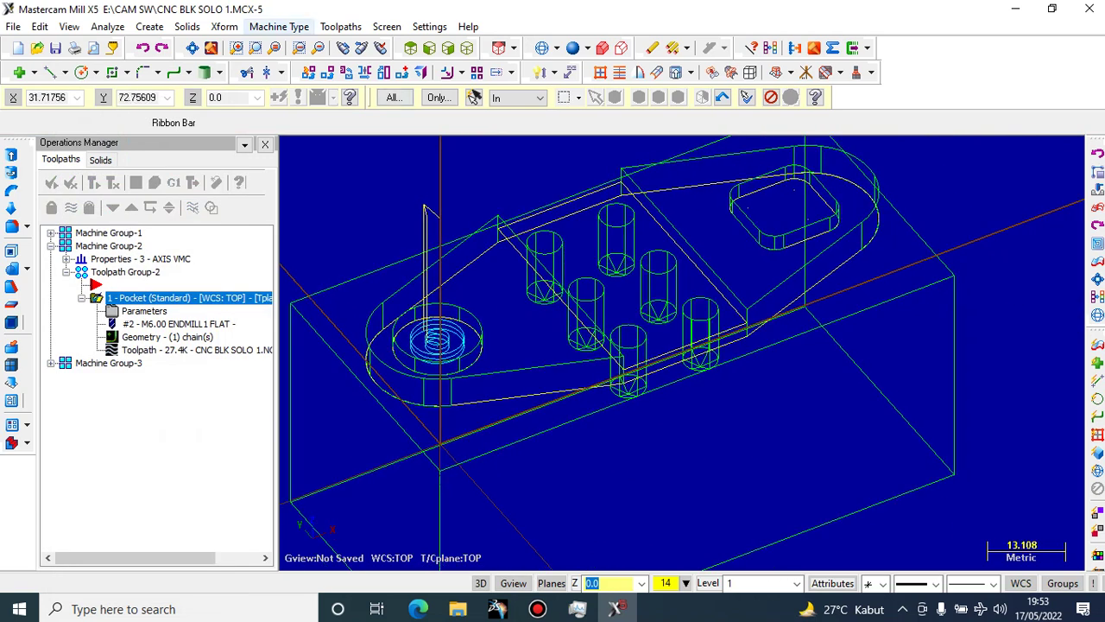
click(279, 26)
mouse_move(341, 26)
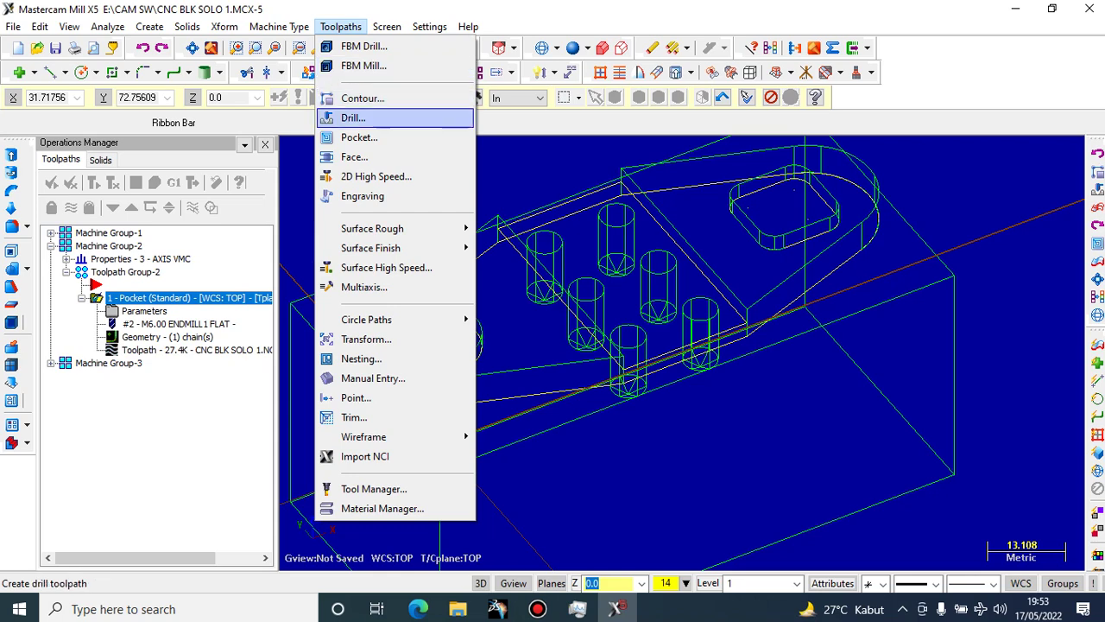
click(363, 98)
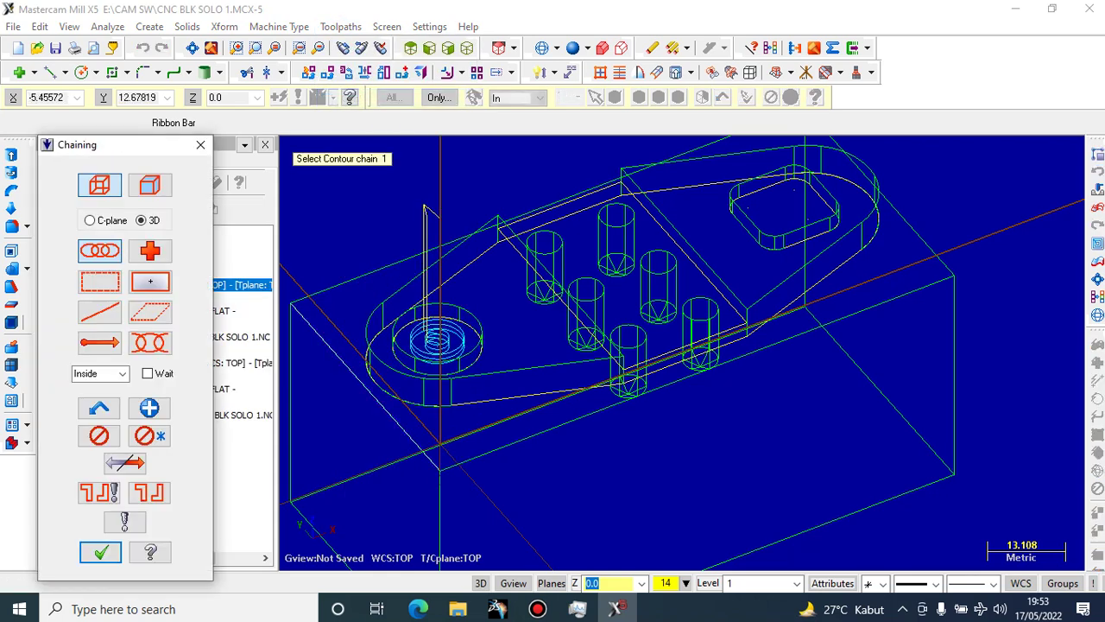
click(580, 389)
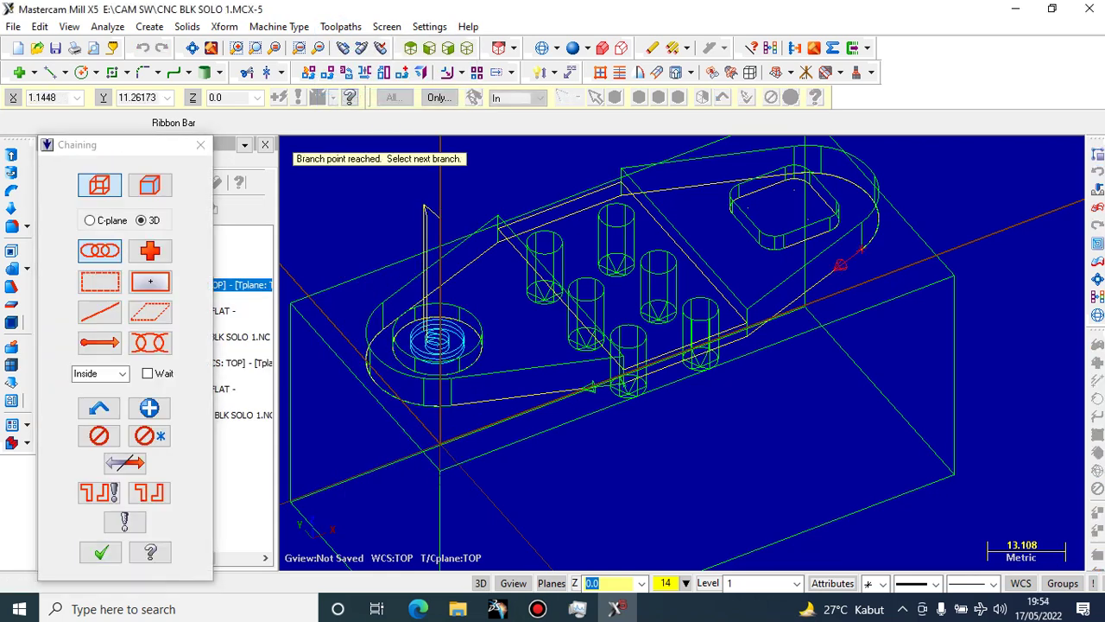
Continue the contour chain through the branch points around the profile's rounded end and along its far edge, then accept the chain
click(840, 265)
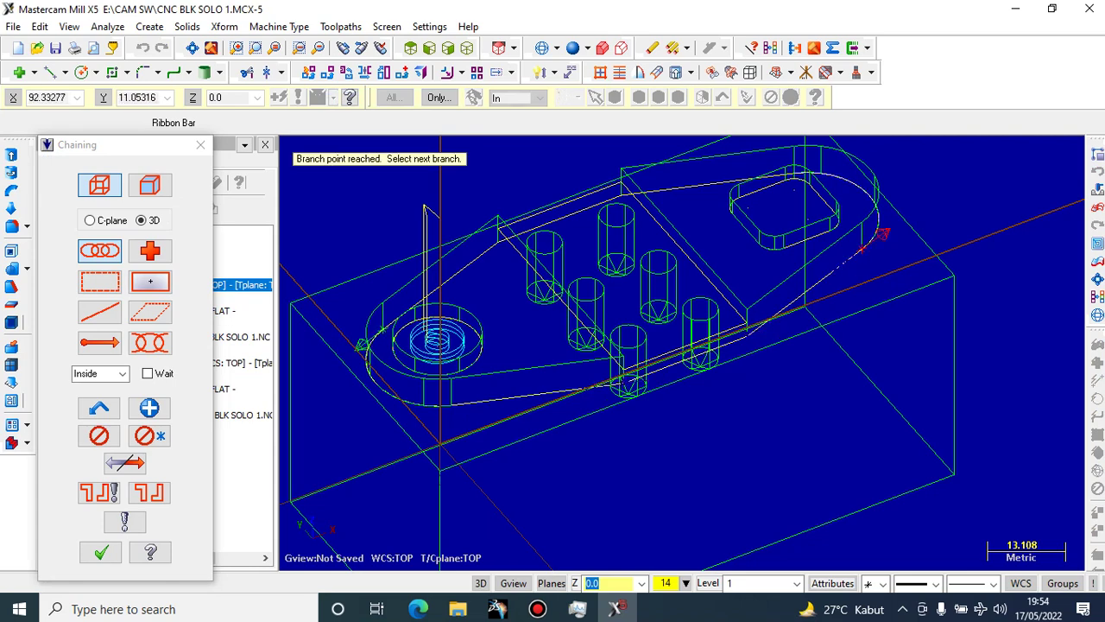
click(881, 229)
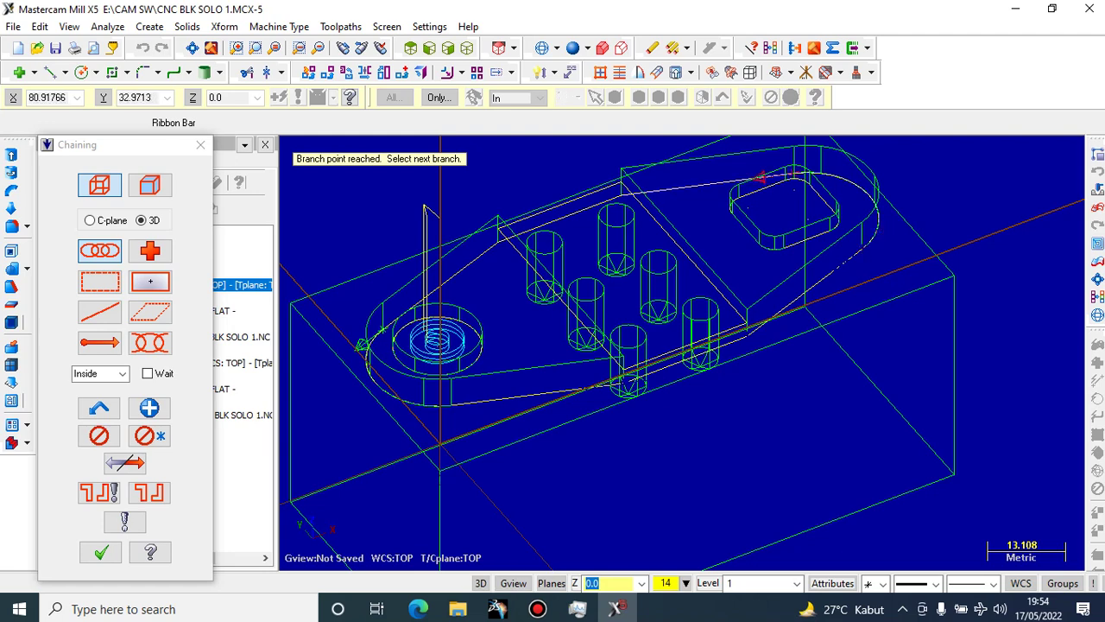
click(590, 200)
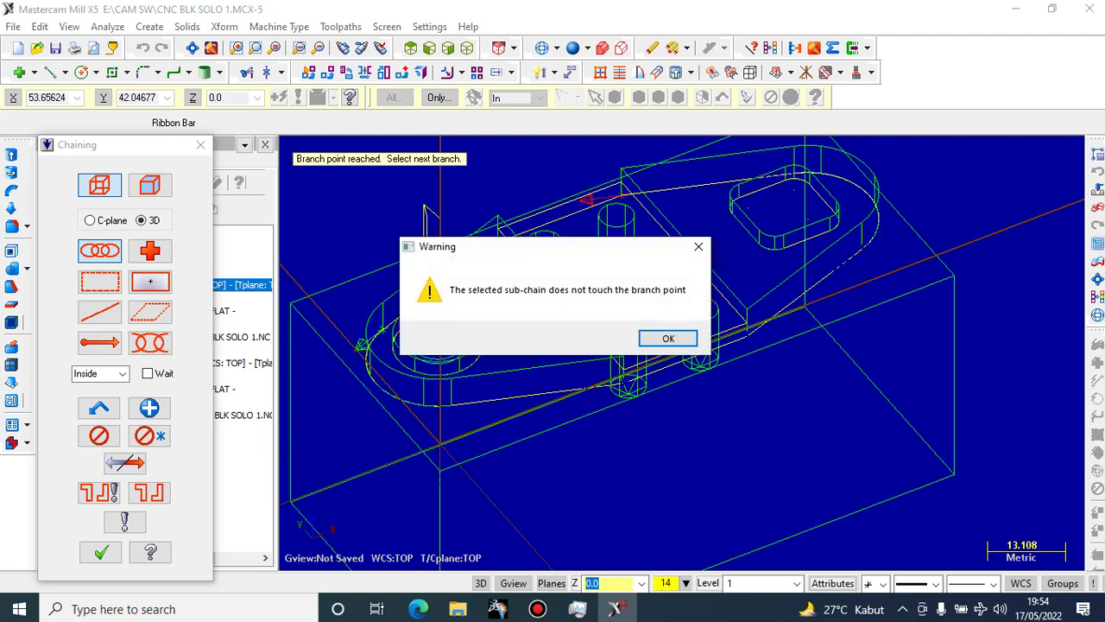
key(Return)
scroll(544, 195, up, 4)
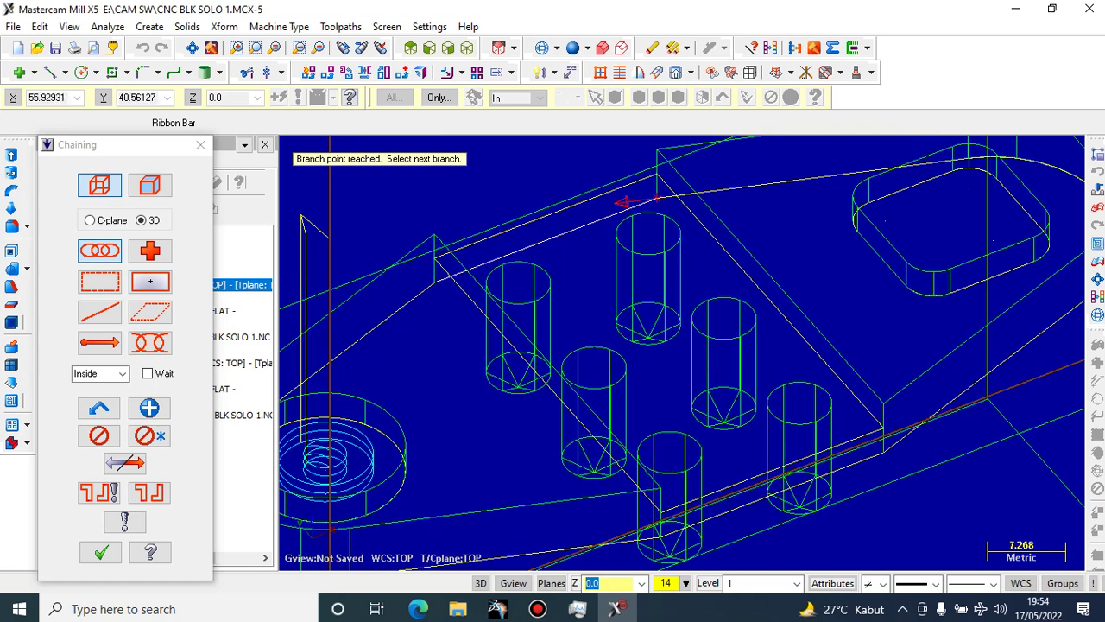
scroll(411, 297, down, 4)
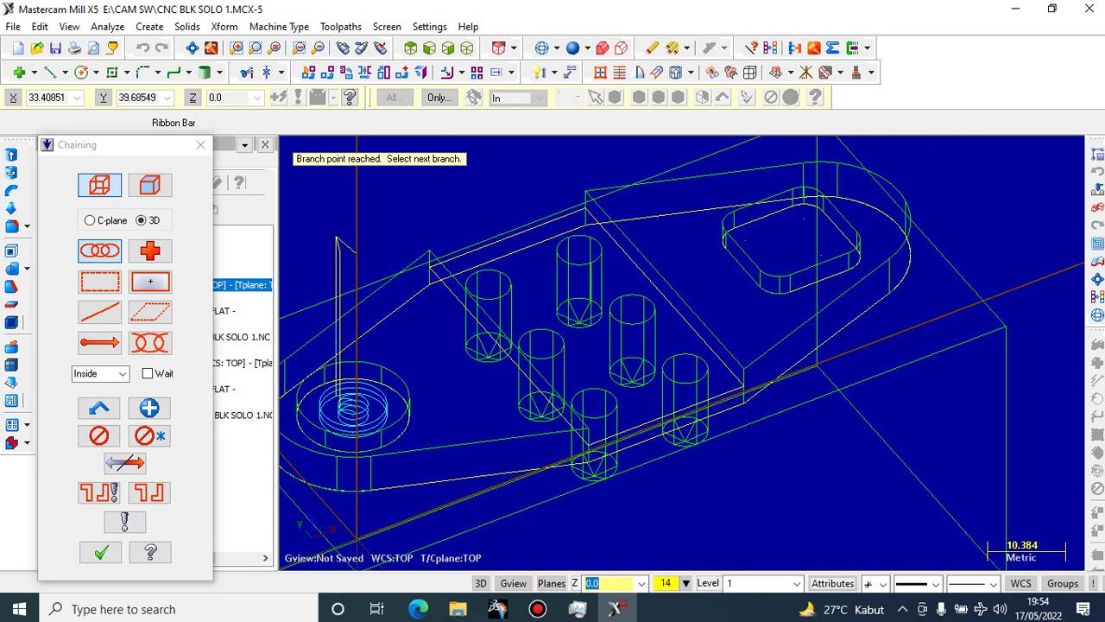
scroll(682, 345, up, 2)
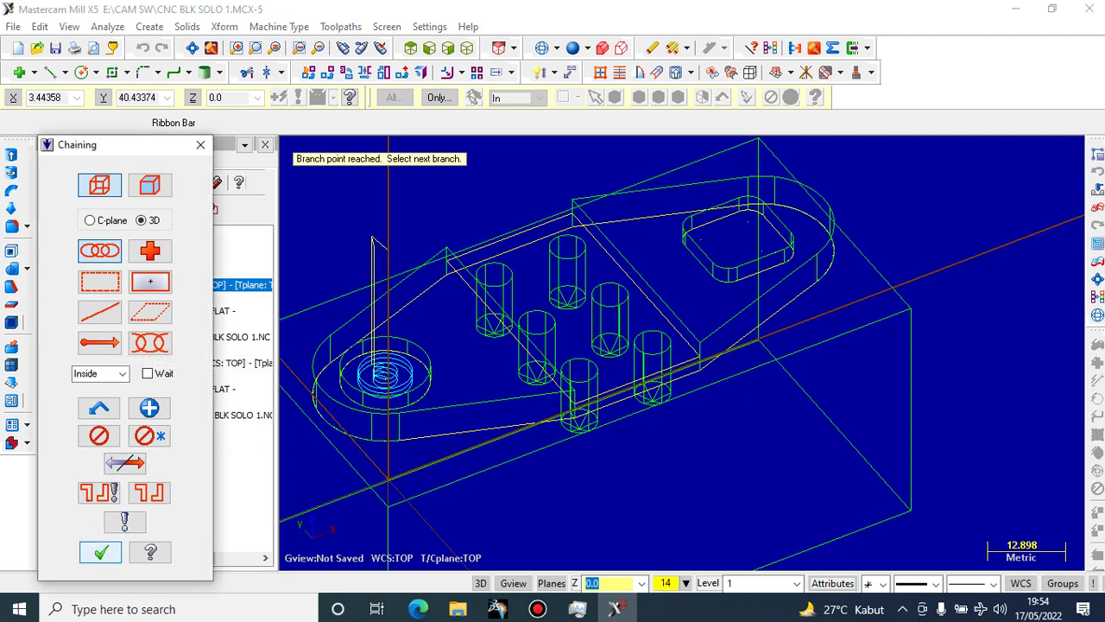
click(100, 552)
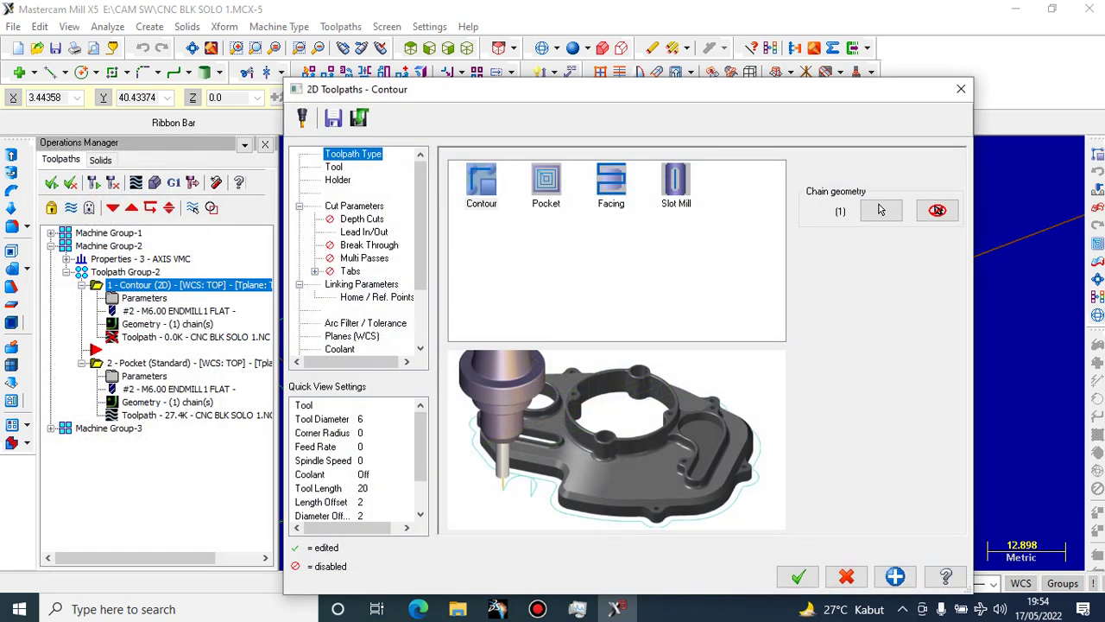
Assign tool 1, the 10 mm flat endmill, to the contour operation and keep its tool definition
click(334, 167)
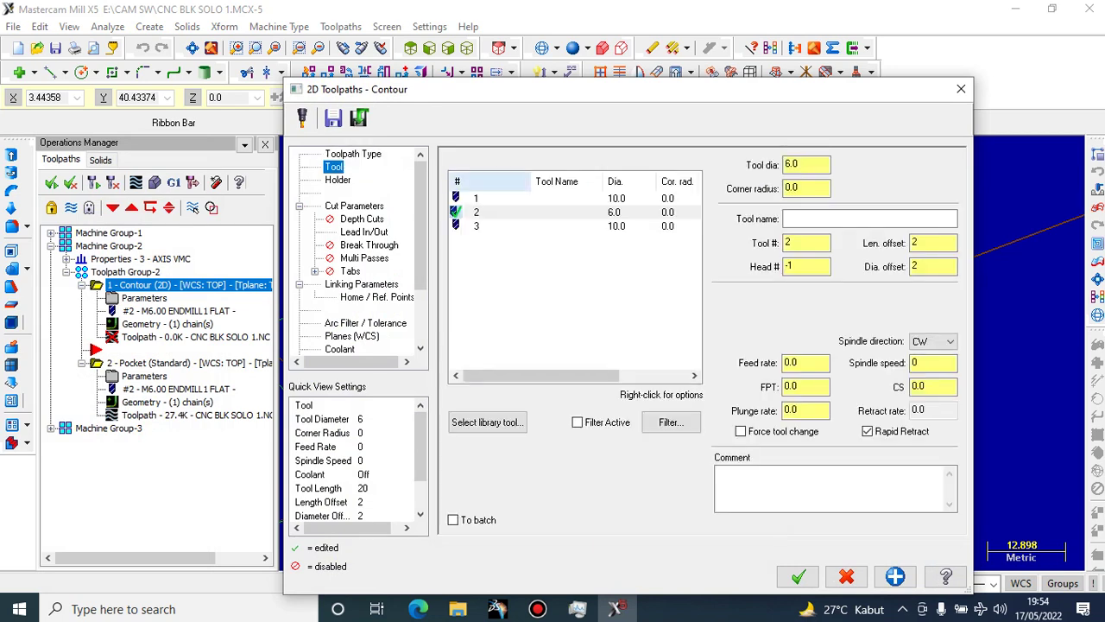
click(490, 199)
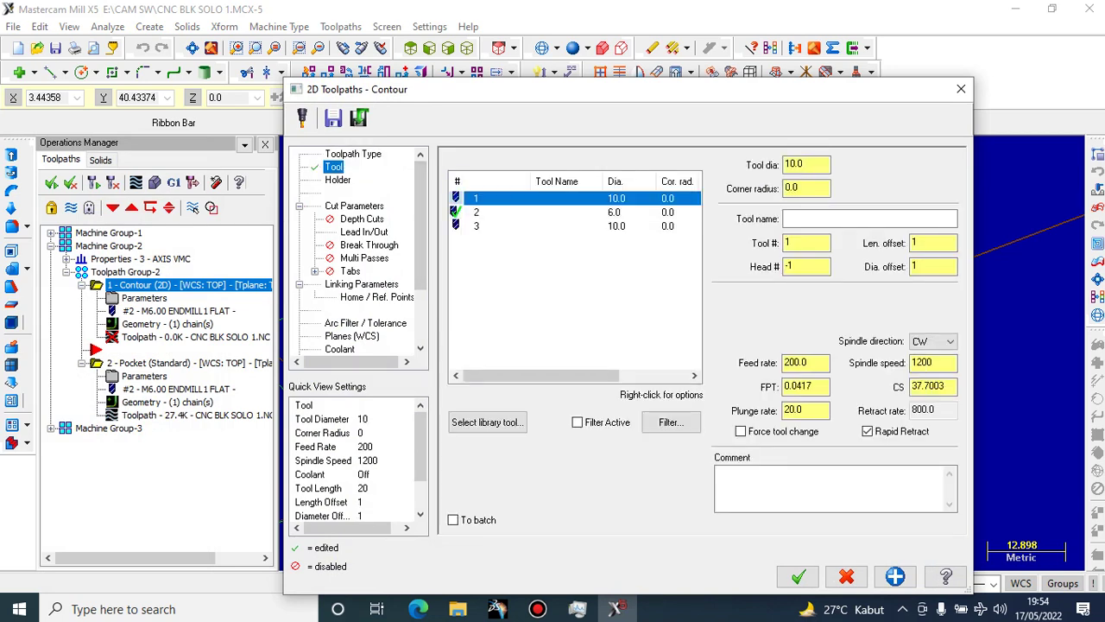
double_click(490, 199)
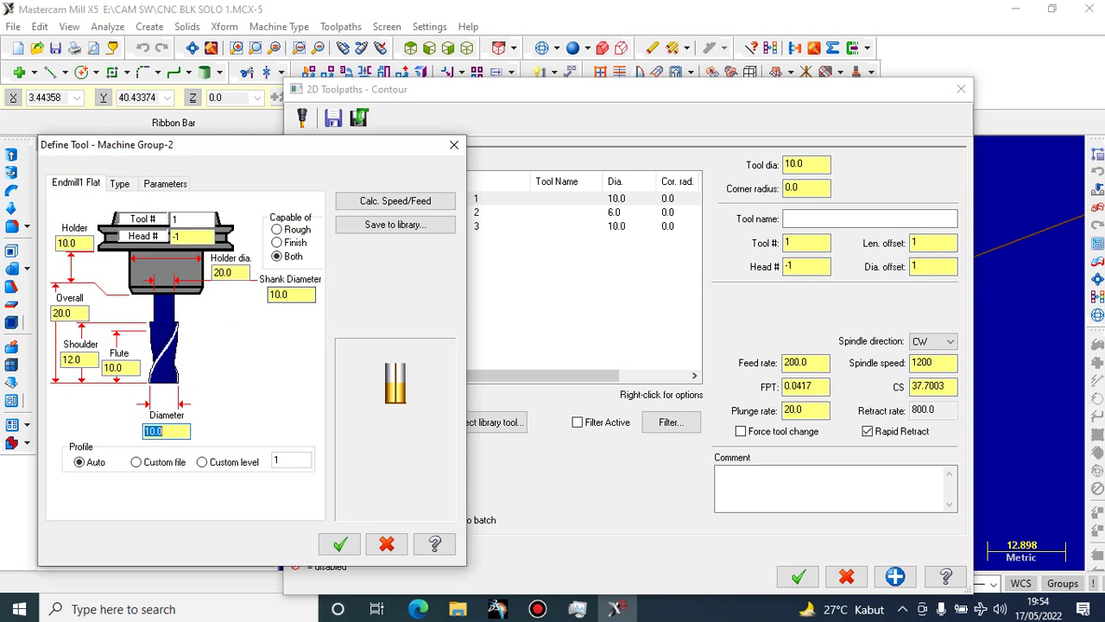
click(340, 544)
Enable depth cuts for the contour with a maximum rough step of 1.0
click(338, 180)
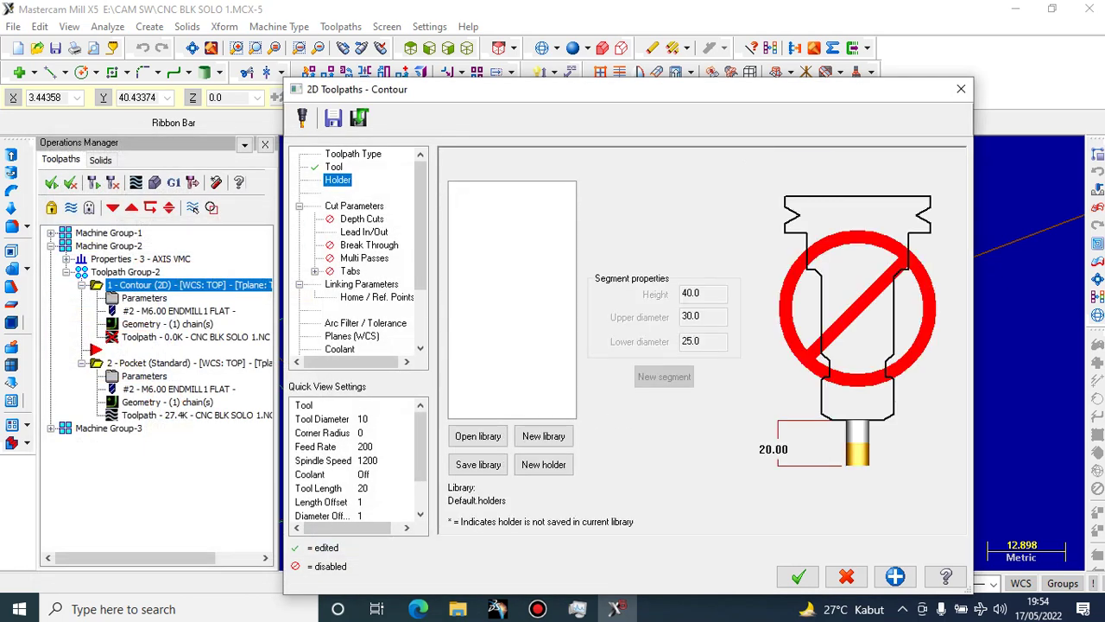
key(Down)
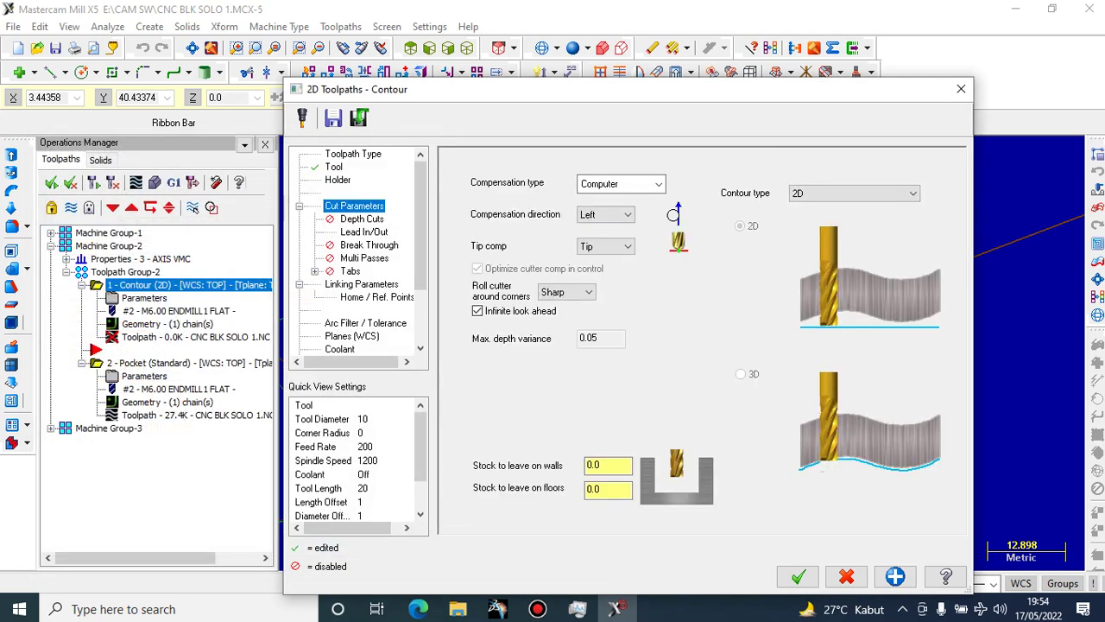
click(362, 219)
click(506, 205)
double_click(615, 231)
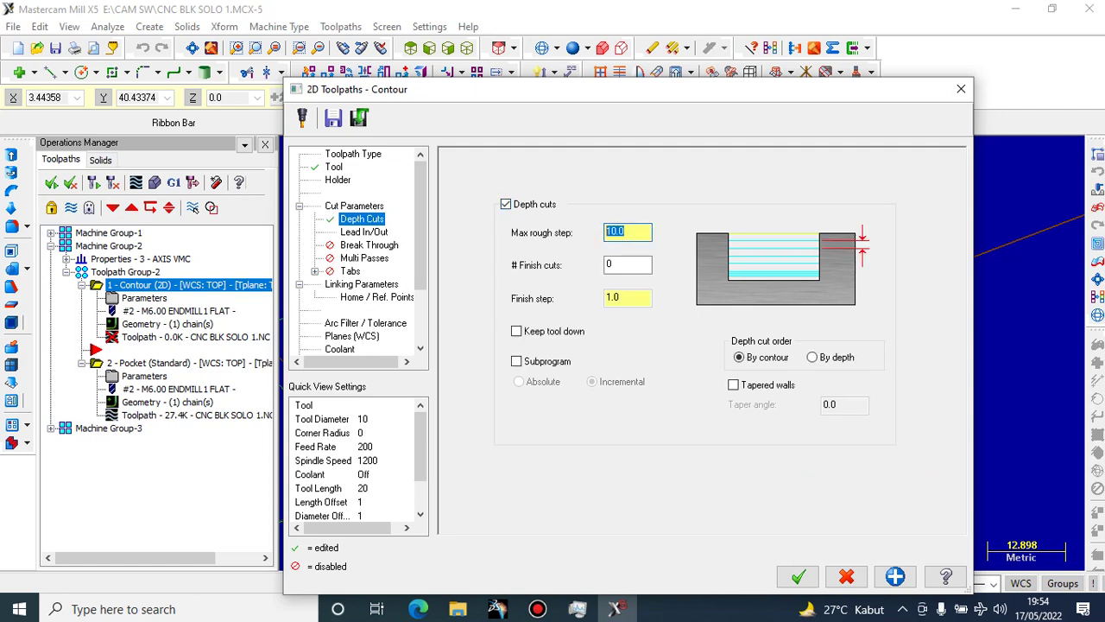
text(1)
key(Tab)
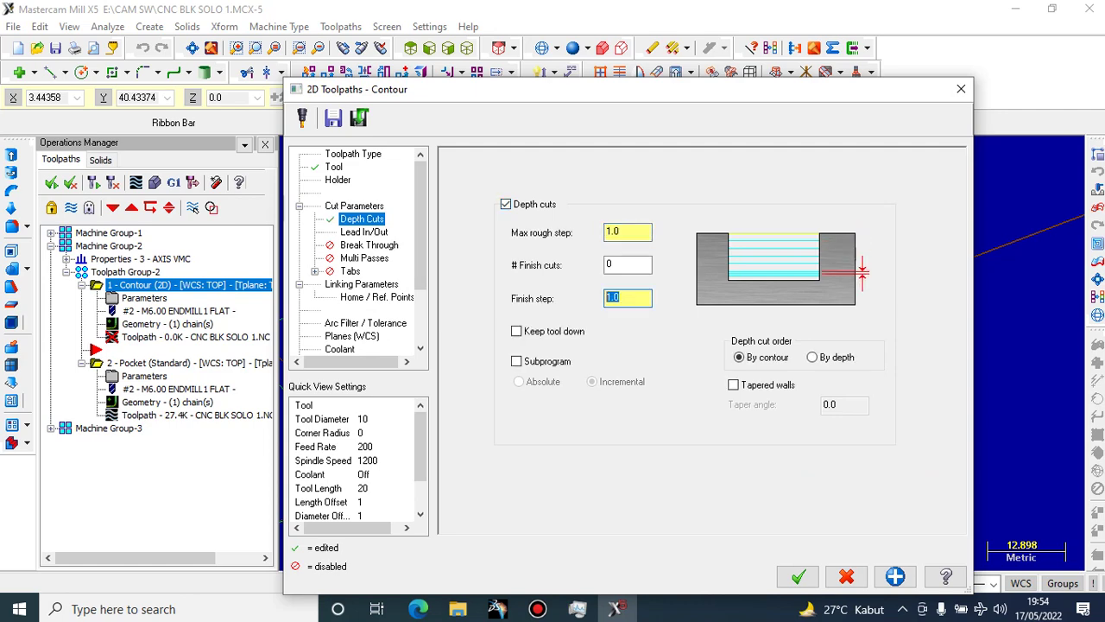
Enable multi passes for the contour and set the number of rough passes to 2
click(365, 232)
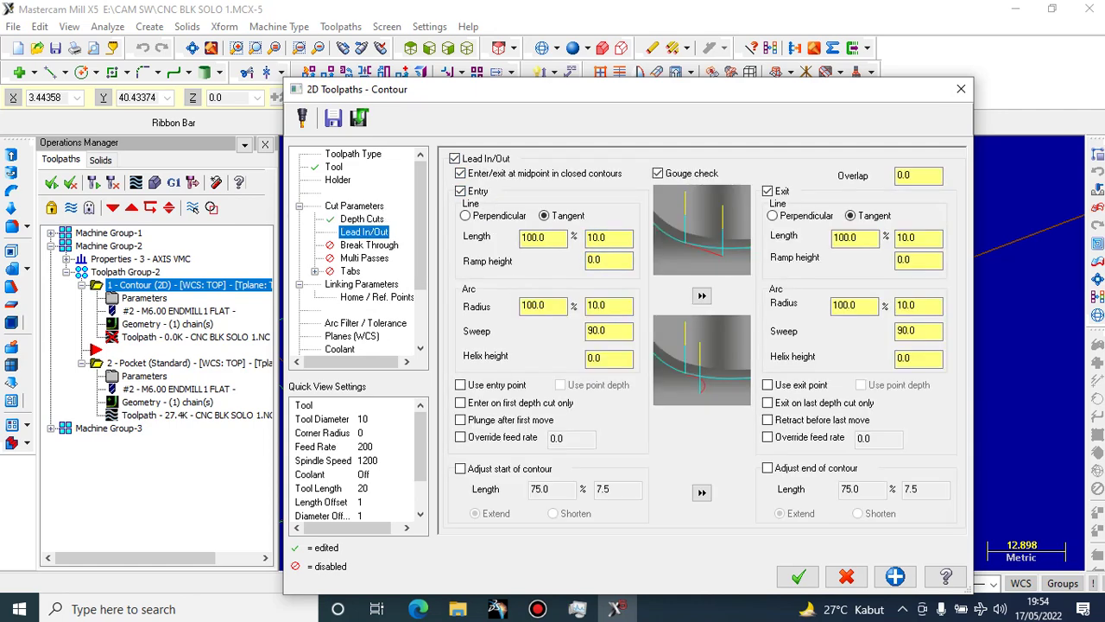
click(365, 258)
click(369, 245)
click(364, 258)
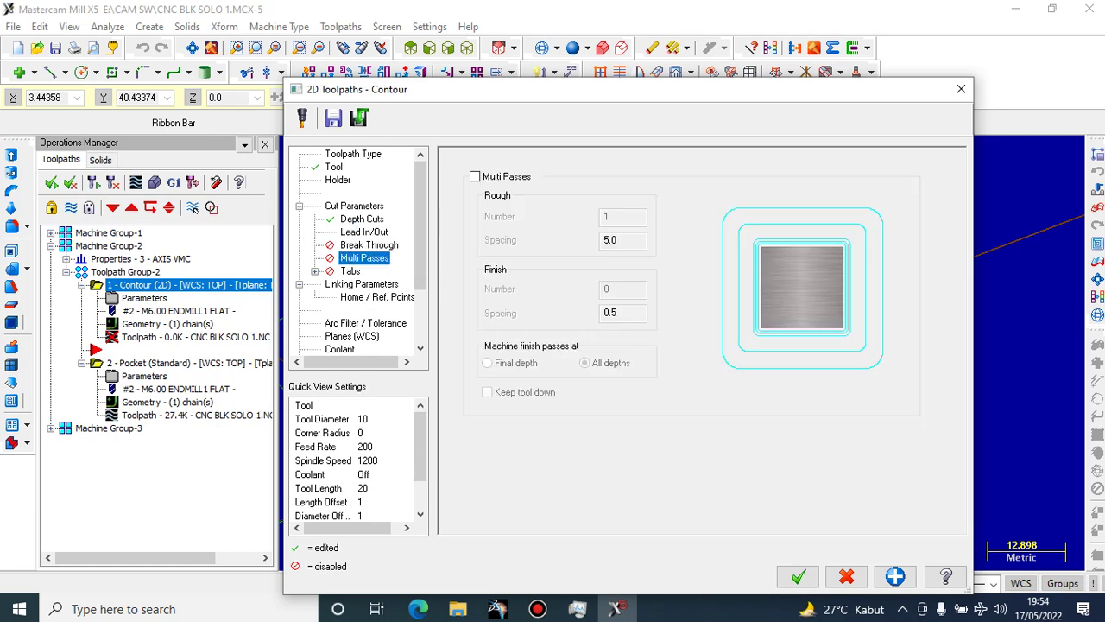
click(475, 176)
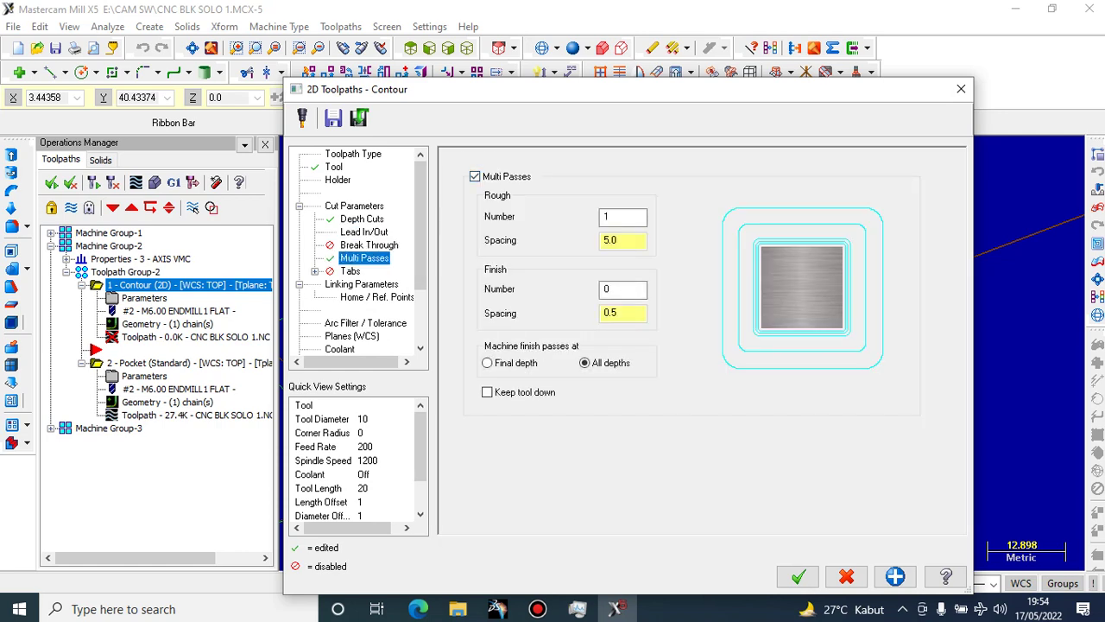
double_click(614, 217)
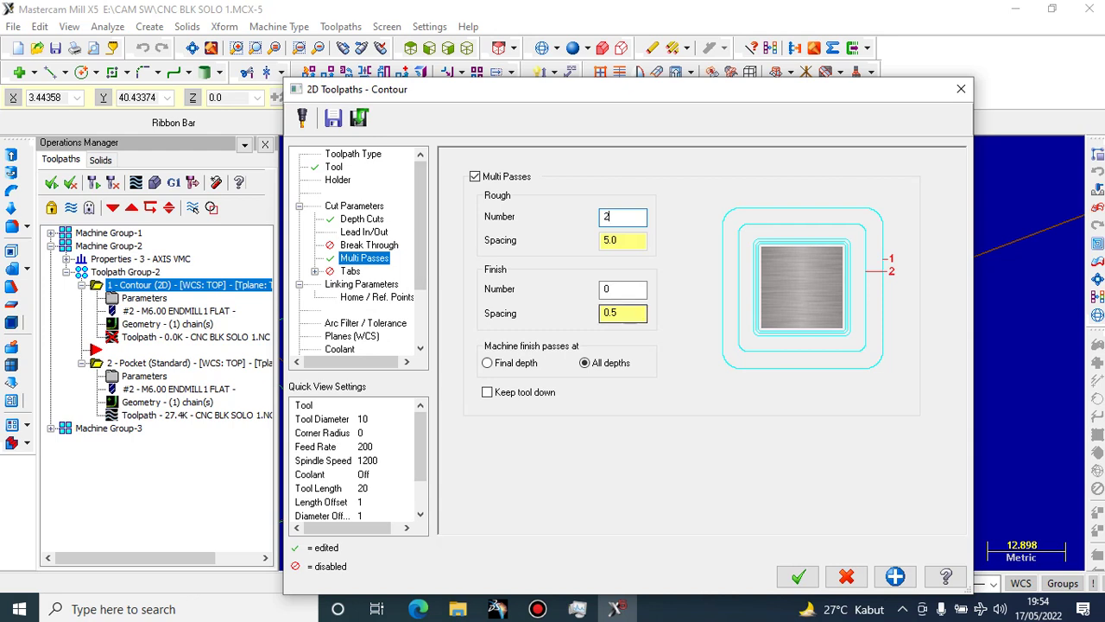
click(351, 271)
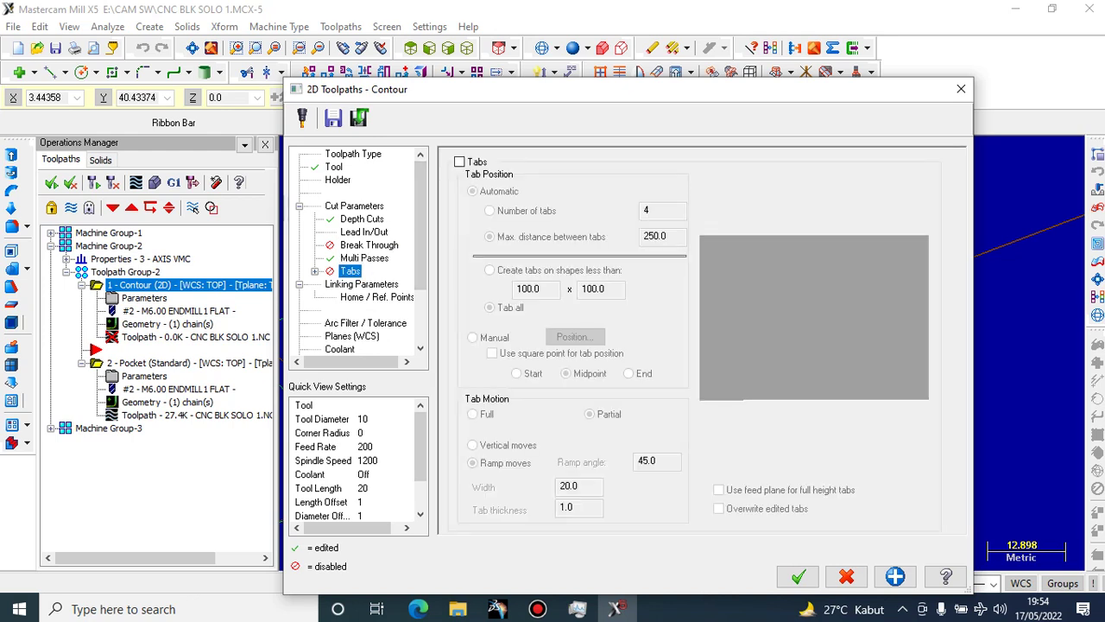
click(460, 162)
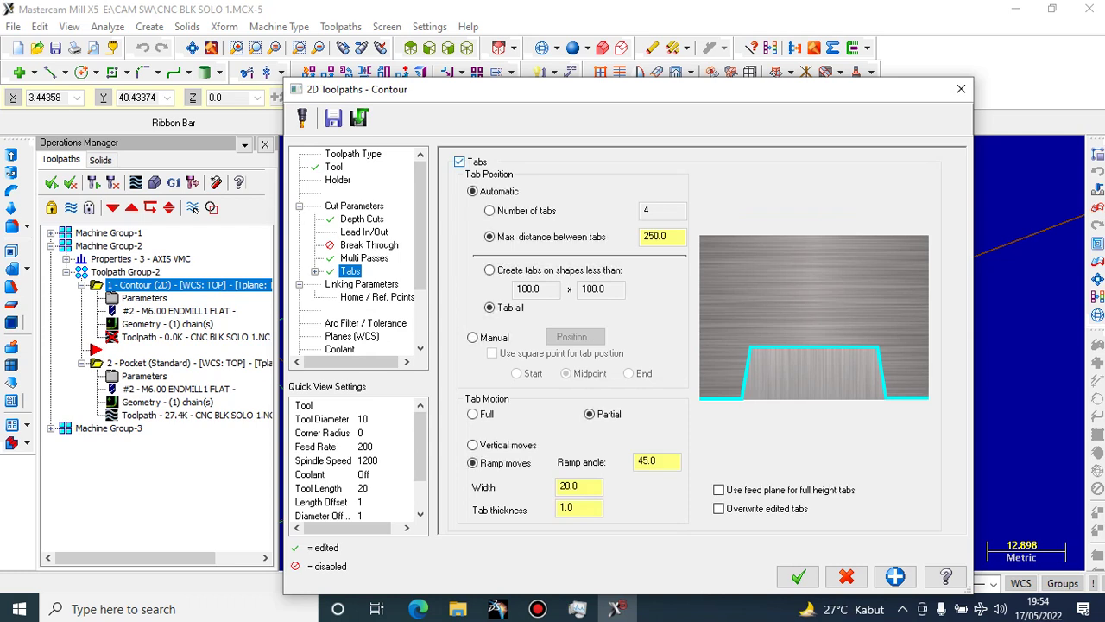
click(459, 163)
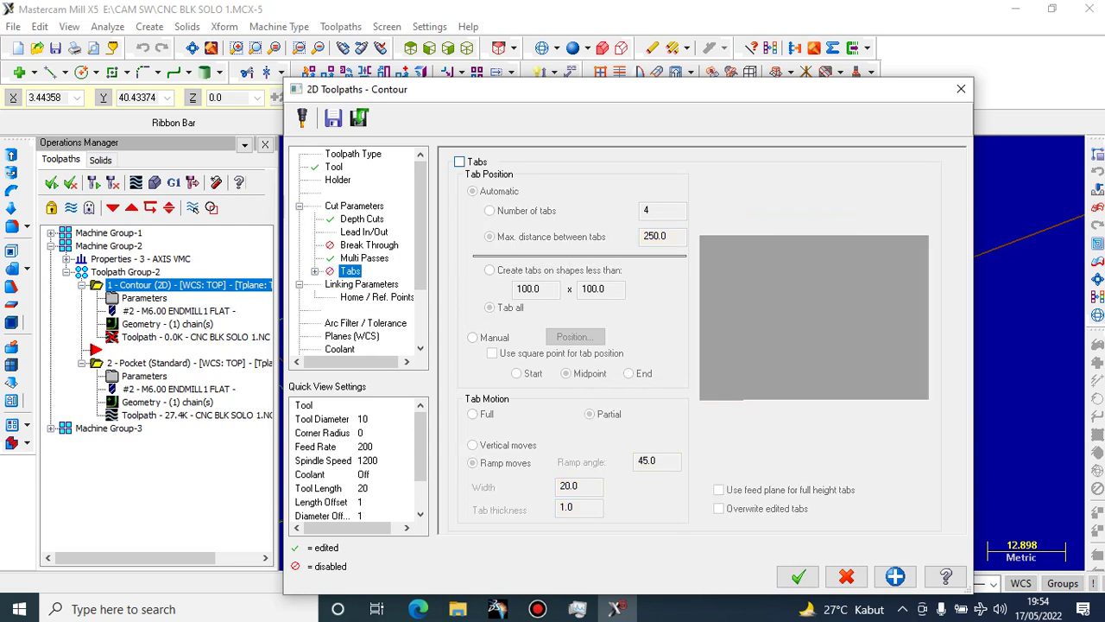
Set the contour's absolute depth to -6.0 in the linking parameters and generate the toolpath
click(361, 284)
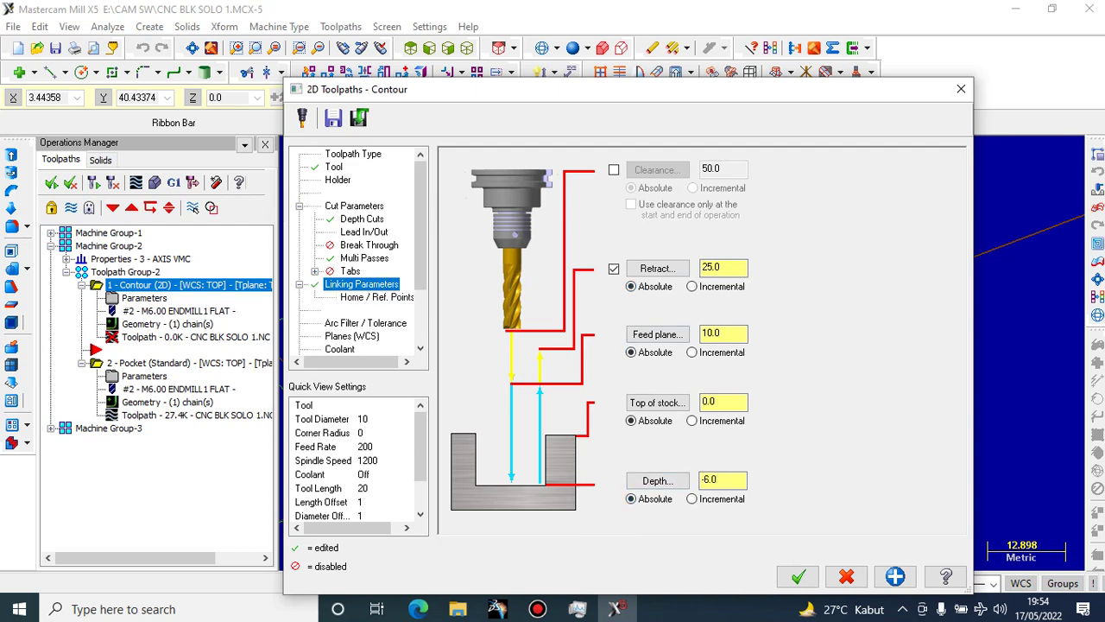
click(798, 577)
scroll(674, 359, down, 1)
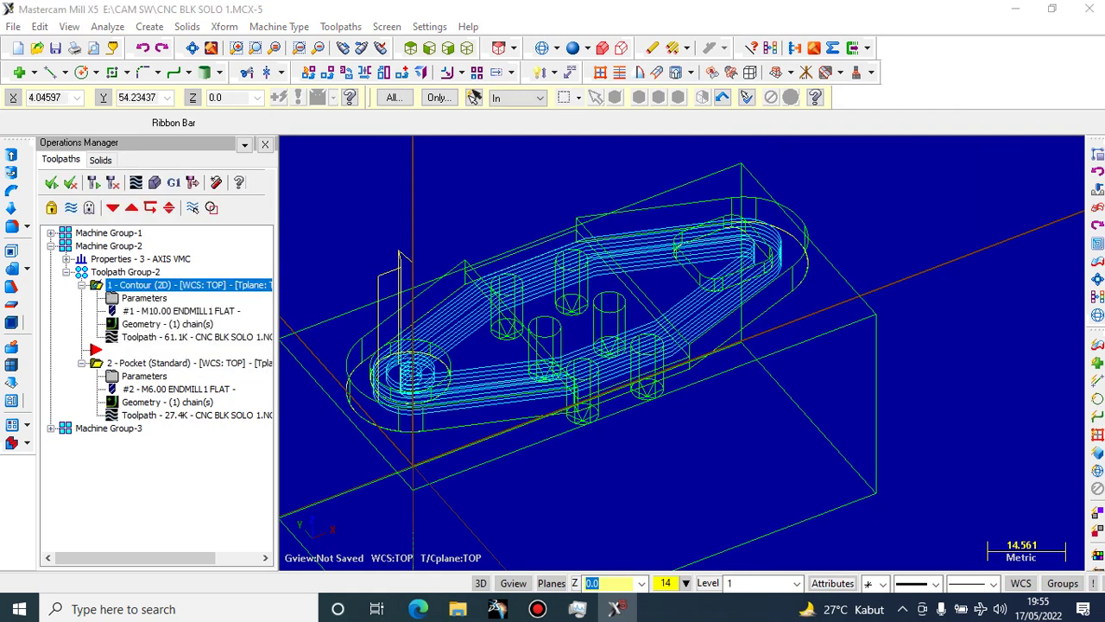
Reopen the contour operation's parameters and change the cutter compensation direction to Right
click(144, 298)
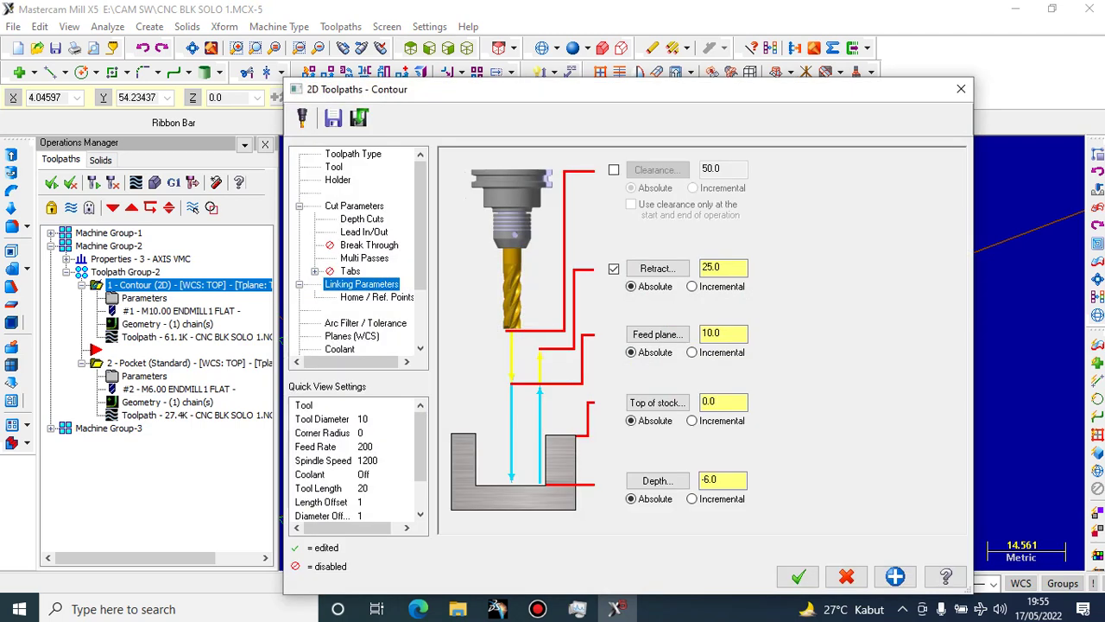
click(362, 219)
click(354, 207)
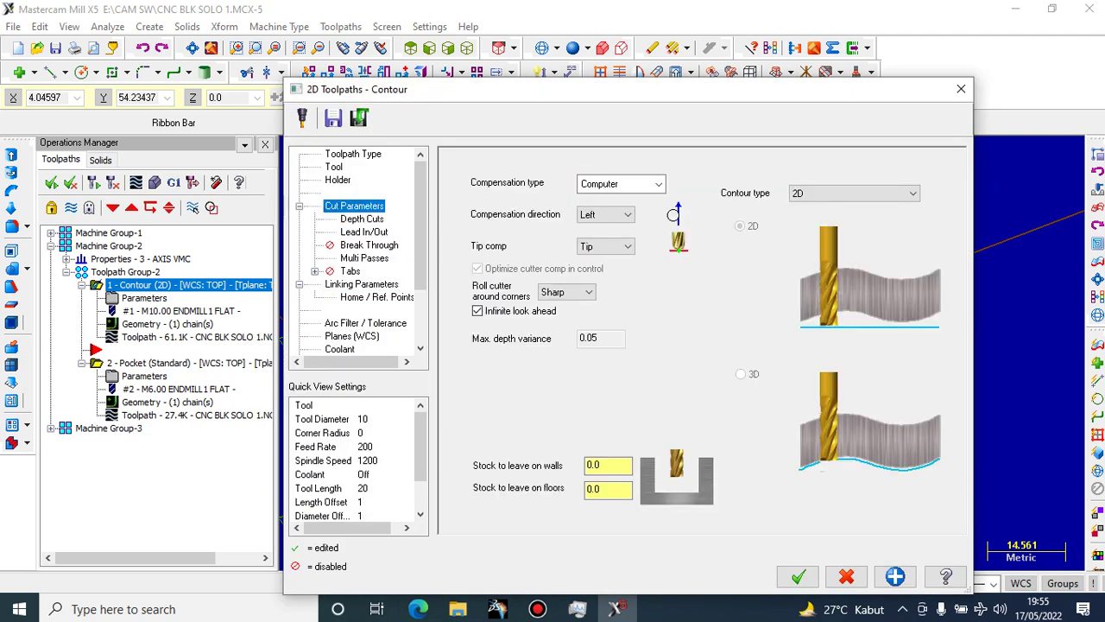
click(605, 214)
click(604, 238)
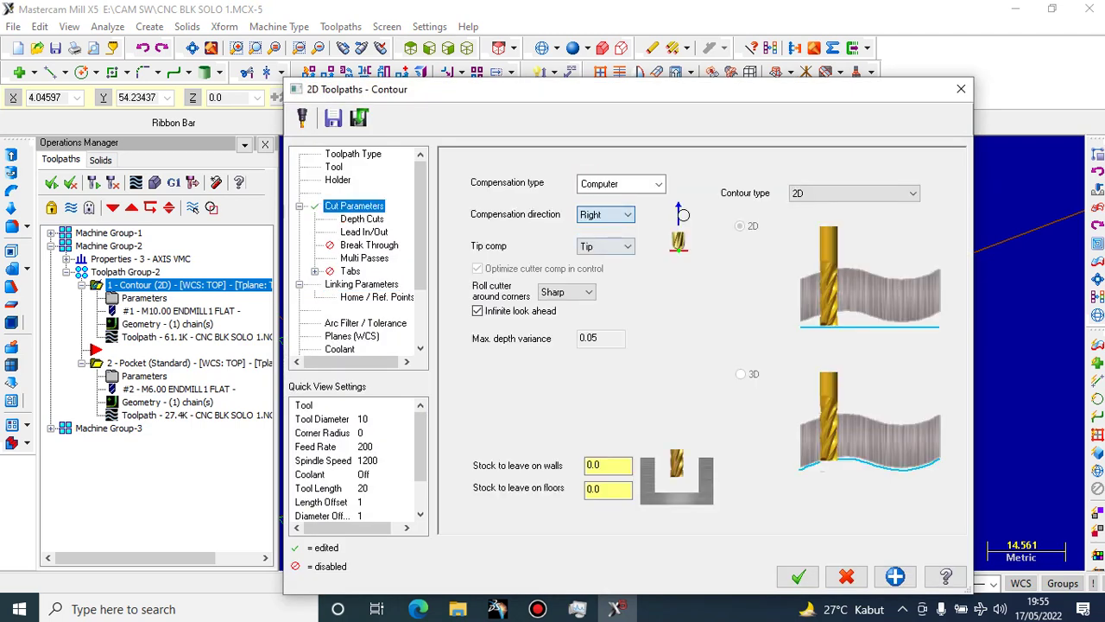
click(798, 576)
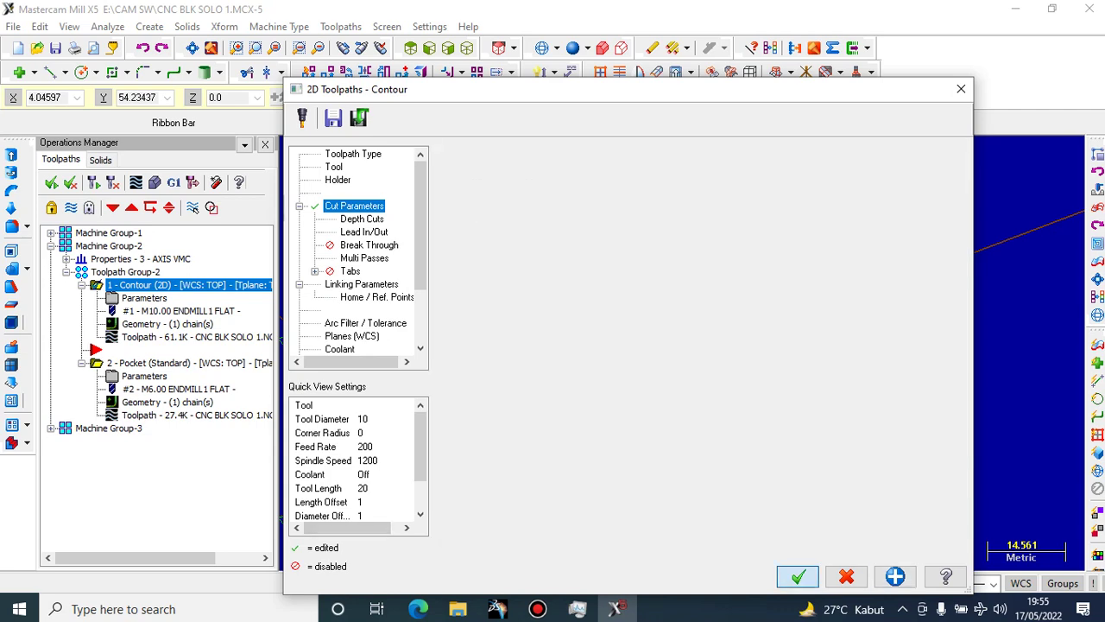
Regenerate and backplot the 10 mm contour operation, and examine its toolpath around the outer profile
scroll(358, 317, down, 3)
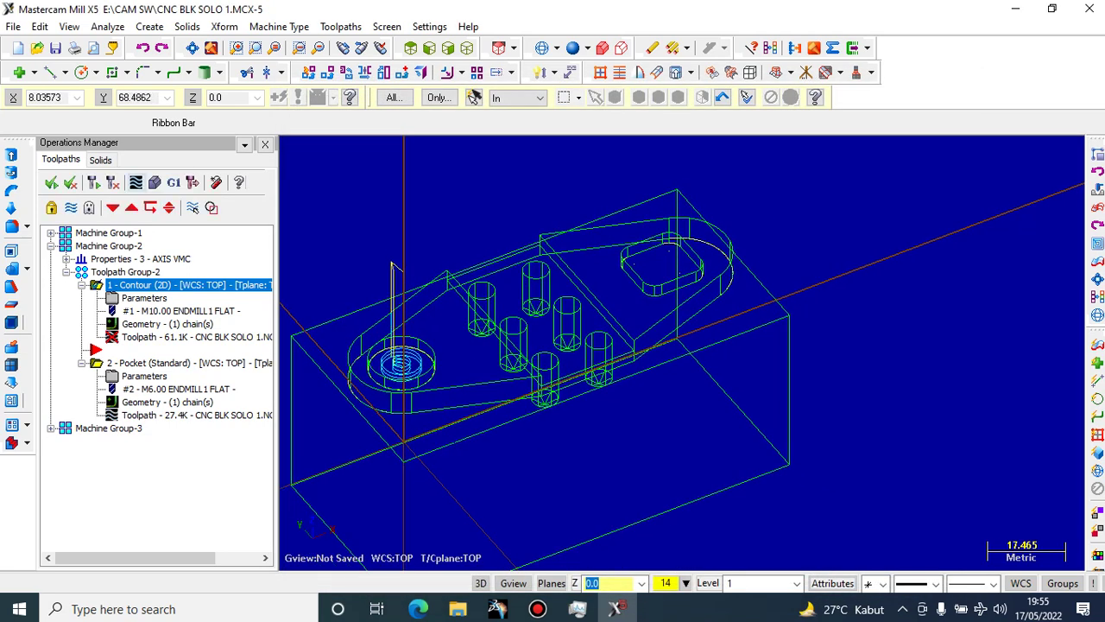
click(137, 183)
click(237, 299)
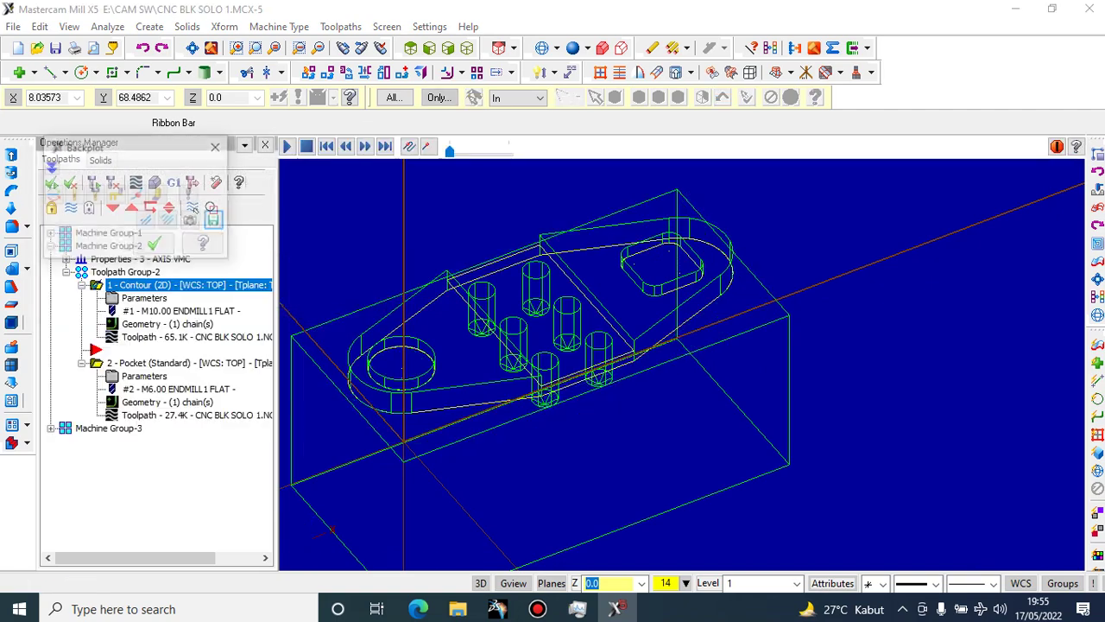
scroll(324, 322, down, 10)
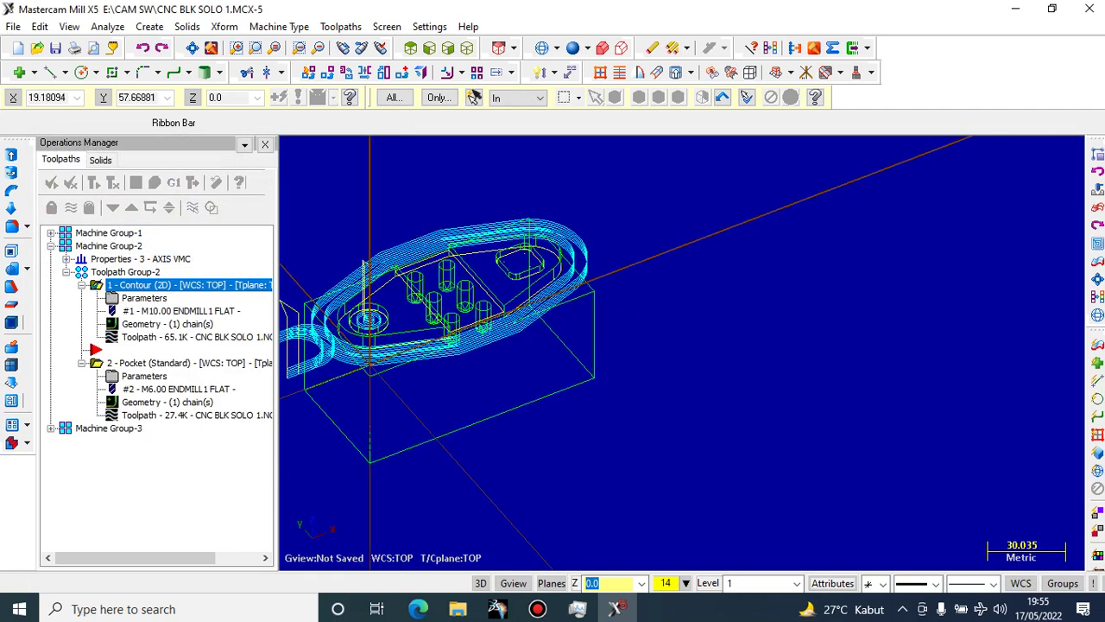
middle_drag(342, 323, 316, 369)
scroll(338, 233, up, 4)
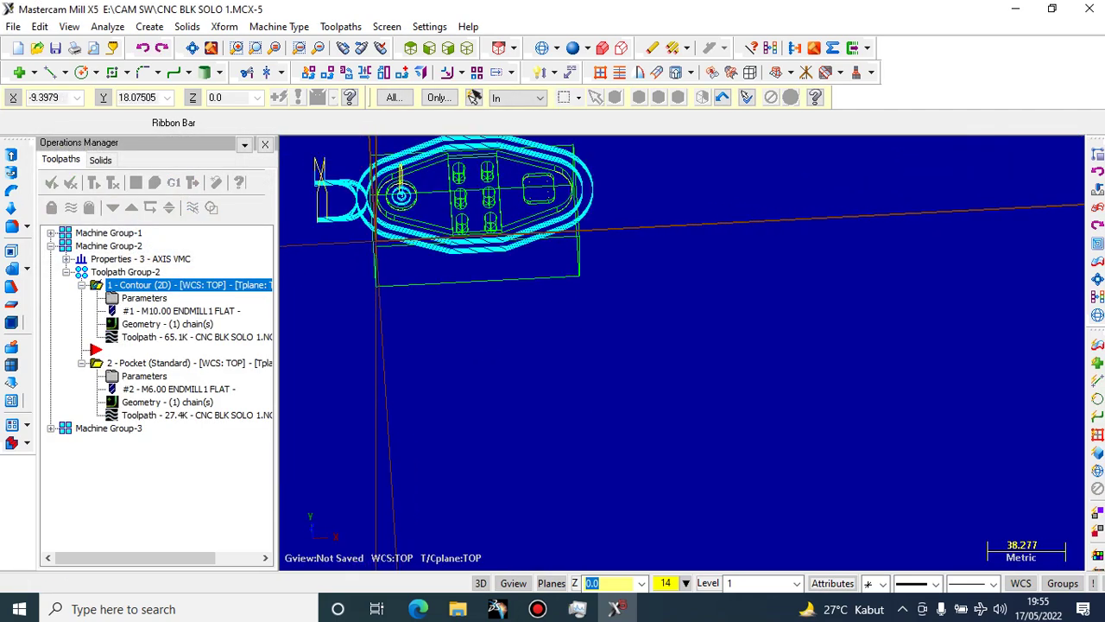
scroll(649, 320, down, 3)
middle_drag(631, 298, 501, 211)
scroll(497, 209, up, 1)
scroll(507, 214, up, 3)
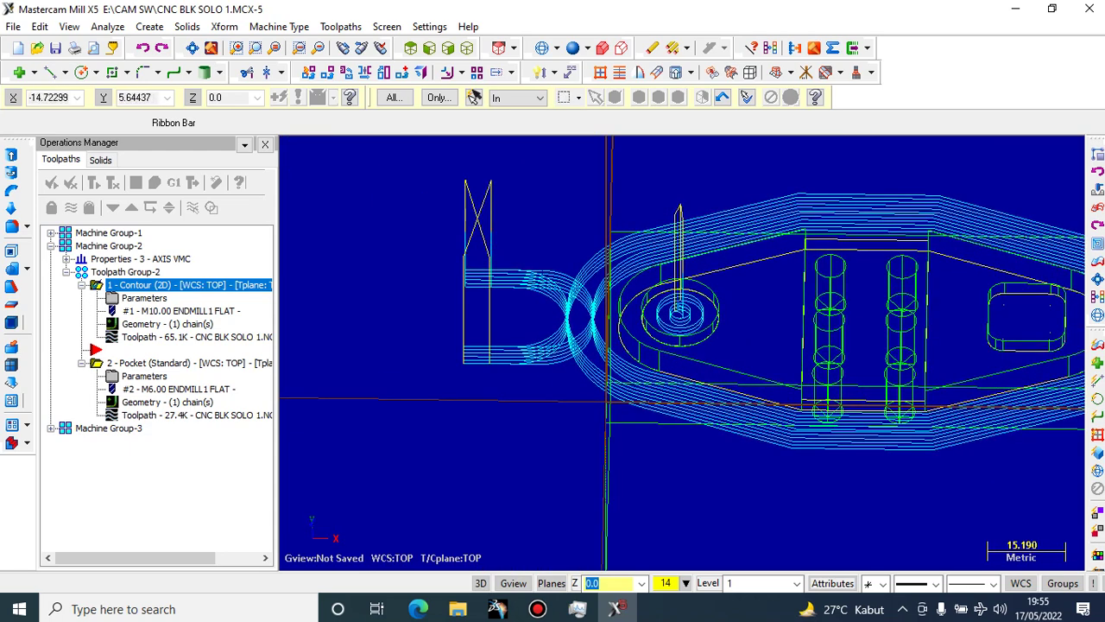
scroll(503, 377, down, 1)
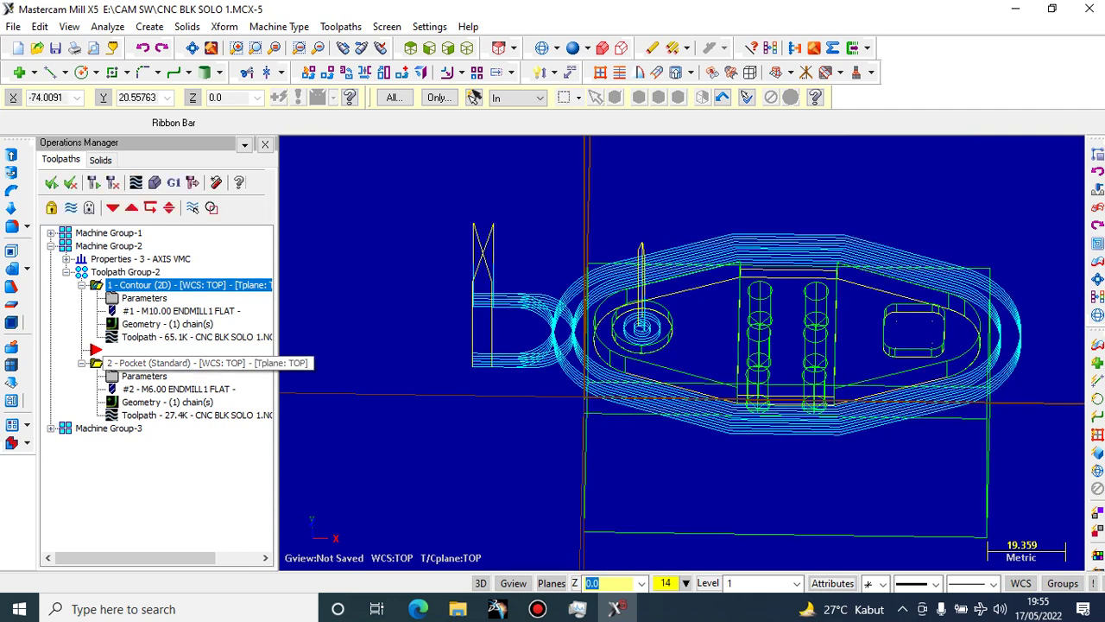
Delete the standard pocket operation from Toolpath Group-2
click(93, 363)
right_click(94, 362)
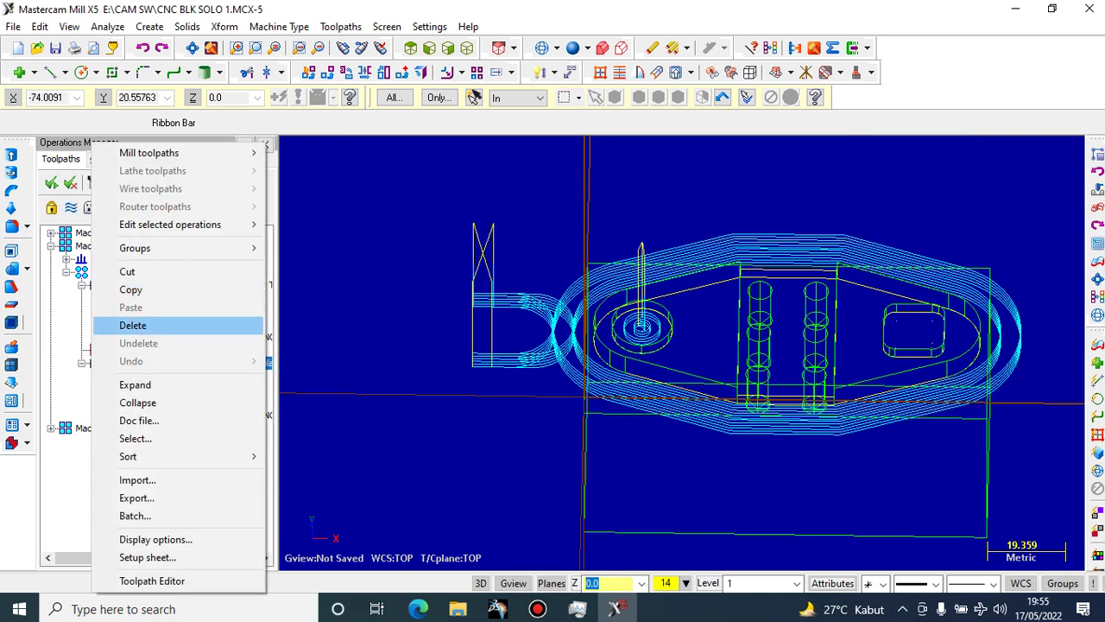
click(134, 323)
click(608, 361)
scroll(426, 313, down, 5)
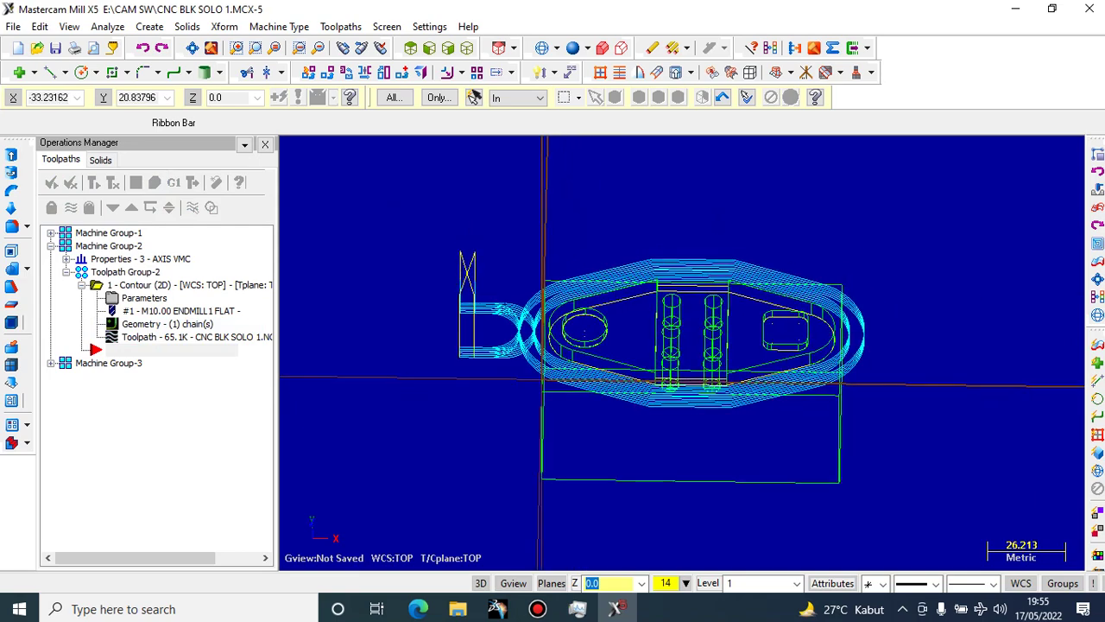
Start a new contour toolpath and begin its chain along the lower edge of the stepped recess with the six holes
scroll(796, 335, up, 5)
scroll(431, 298, down, 1)
mouse_move(387, 285)
middle_down()
mouse_move(402, 250)
mouse_move(373, 287)
middle_up()
scroll(494, 367, down, 3)
middle_drag(474, 404, 503, 363)
scroll(509, 380, up, 5)
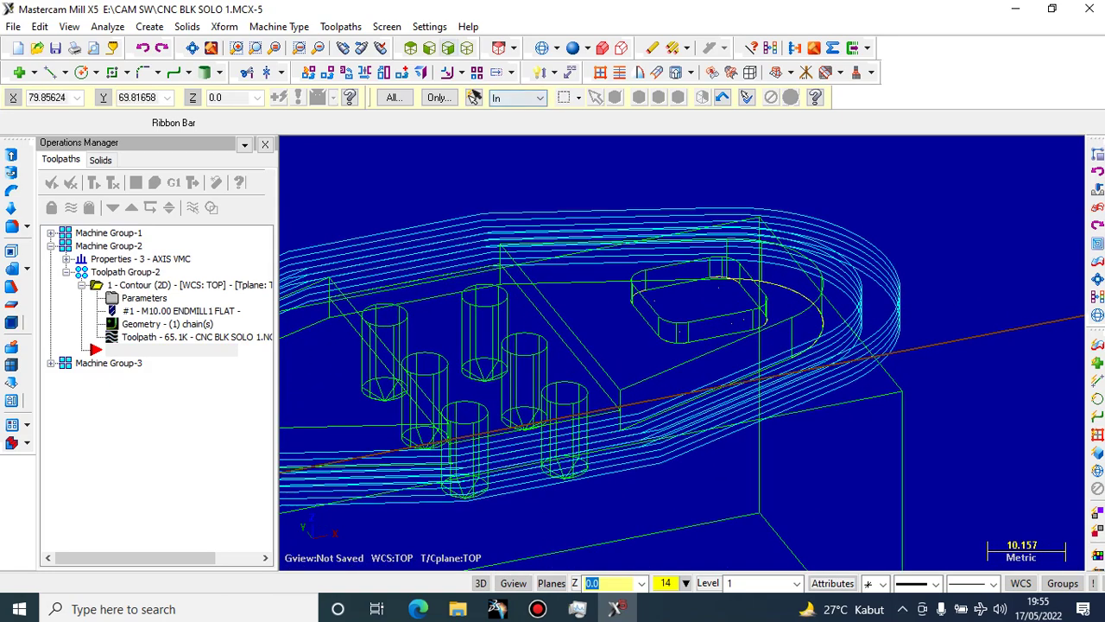
click(341, 26)
click(363, 98)
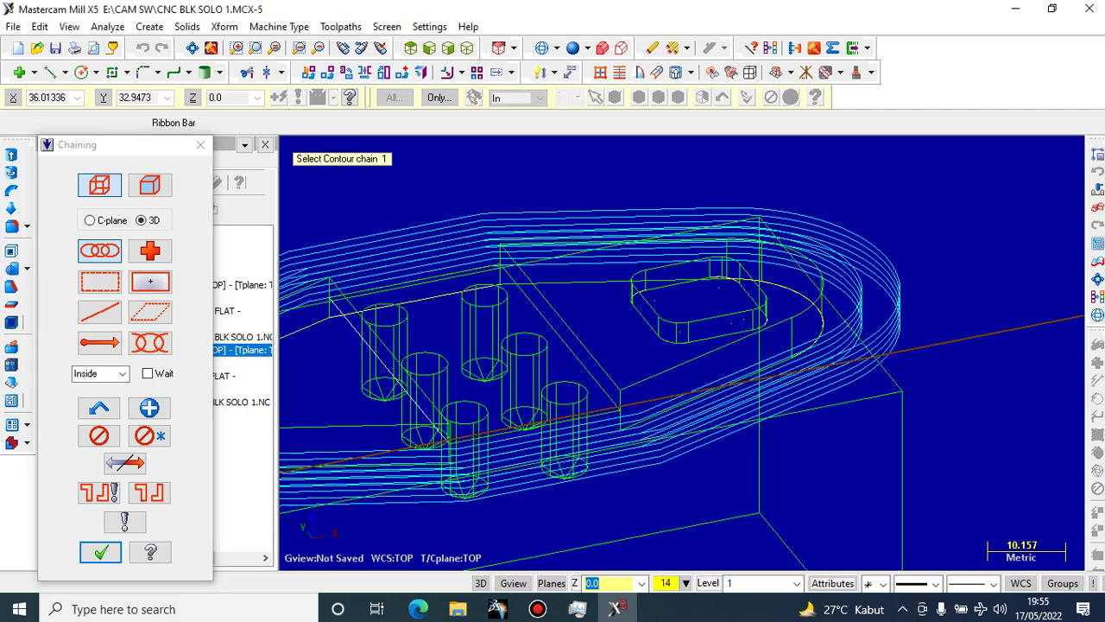
click(630, 423)
scroll(553, 371, down, 3)
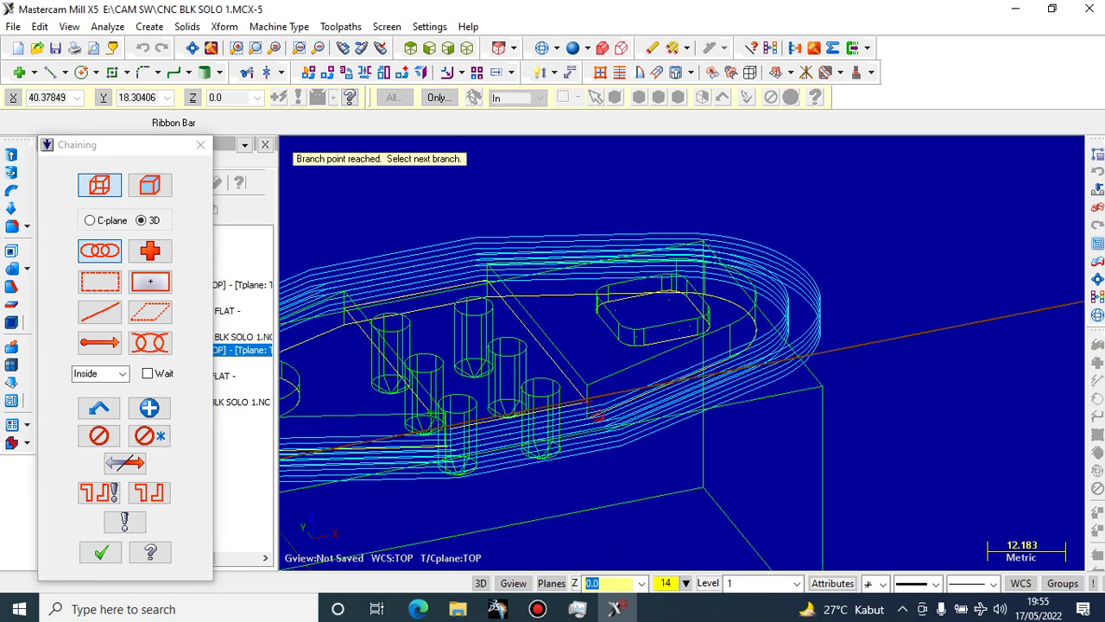
middle_drag(568, 380, 518, 412)
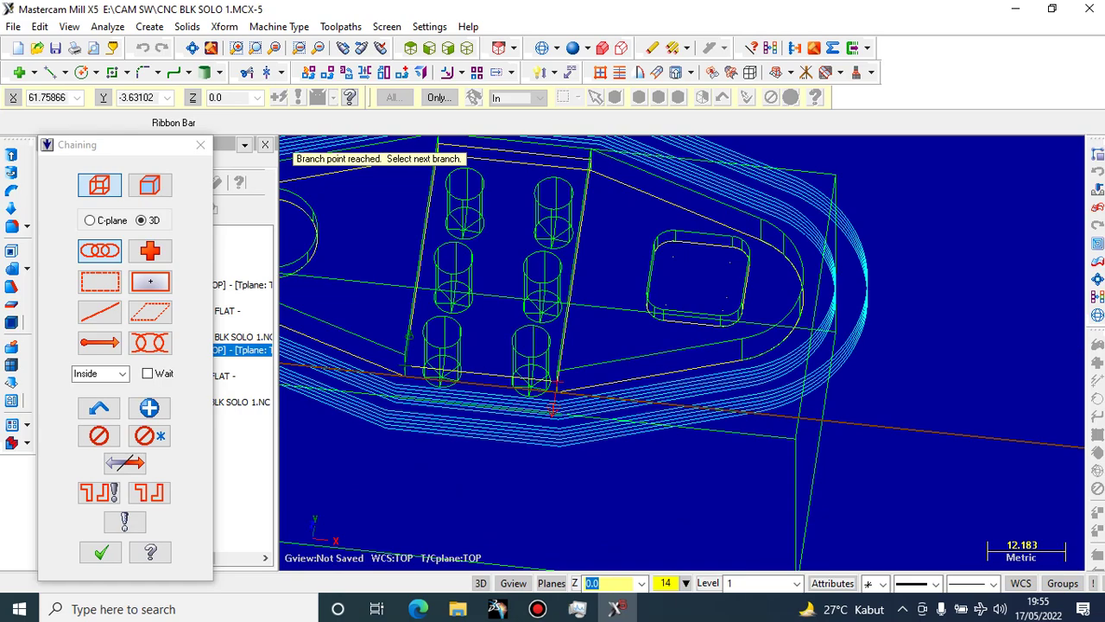
Chain the recess's lower step edge across the block beside the circular pocket and accept it as the contour geometry
click(554, 387)
click(669, 338)
middle_drag(669, 341, 682, 379)
scroll(683, 379, up, 5)
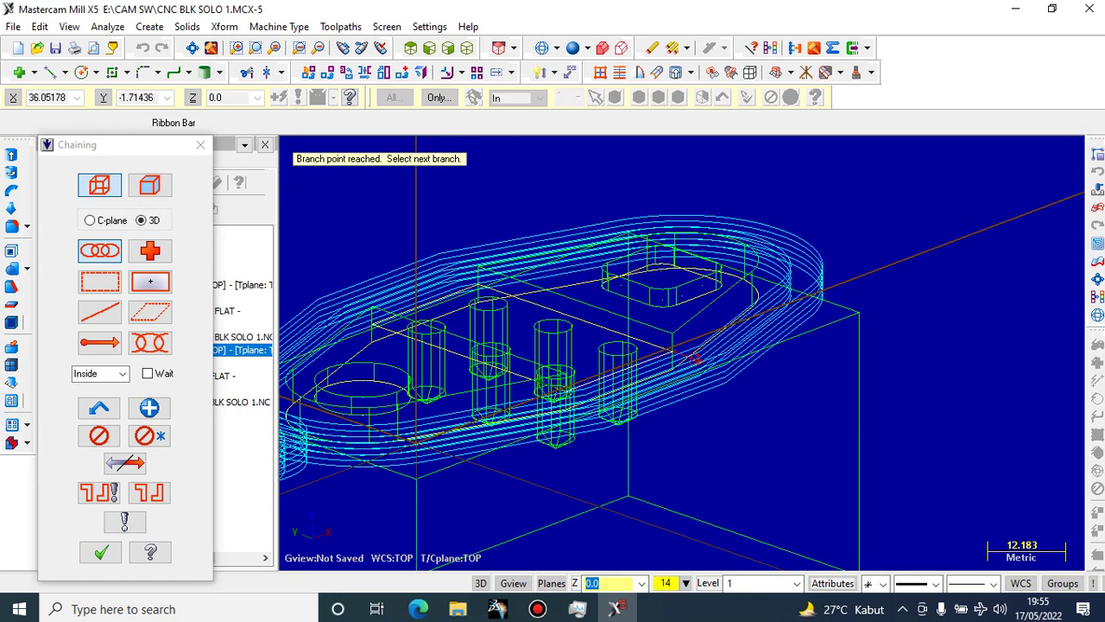
click(720, 352)
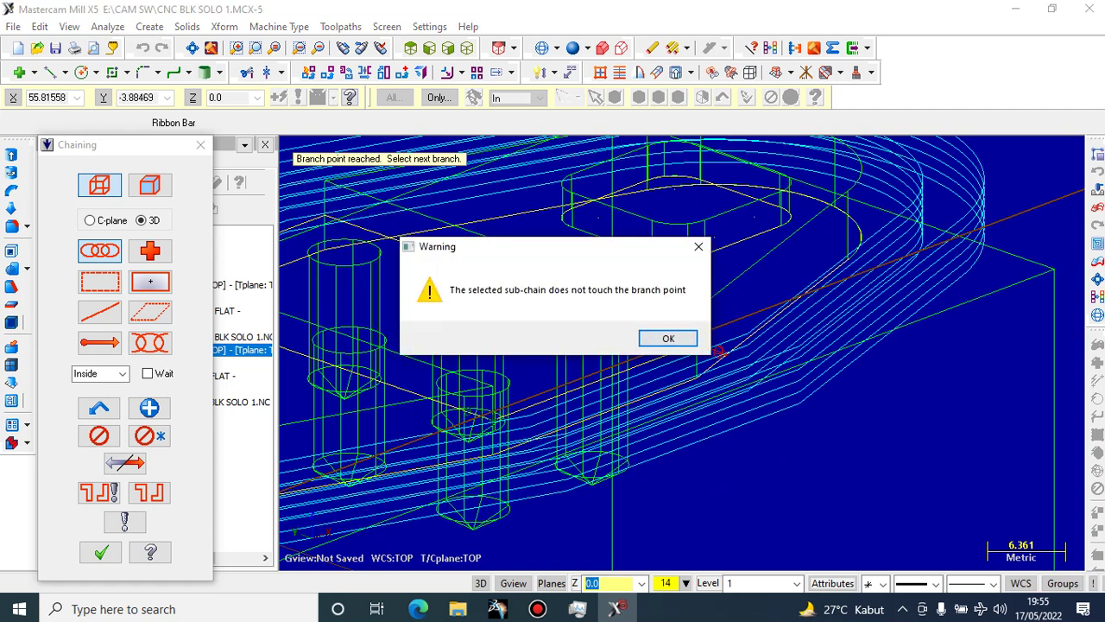
click(665, 337)
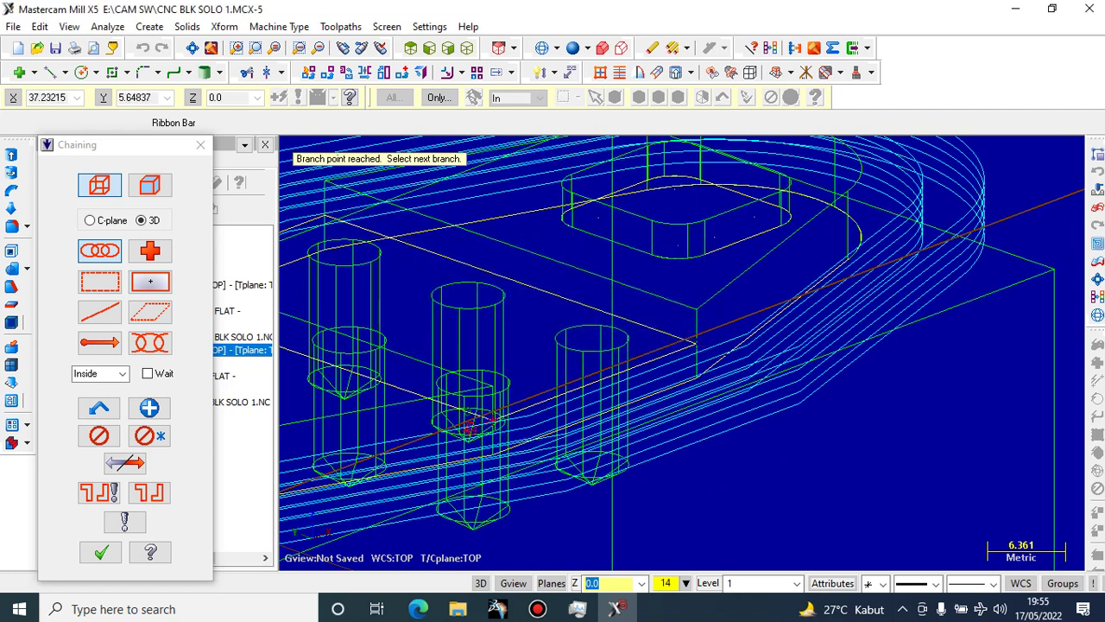
scroll(480, 397, down, 3)
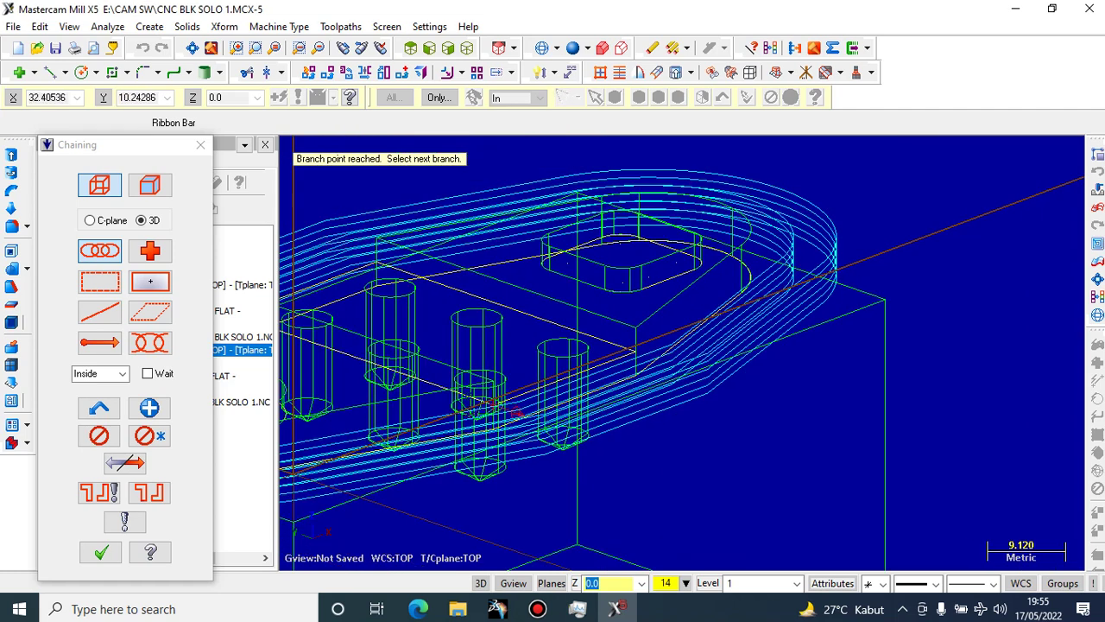
scroll(462, 341, down, 2)
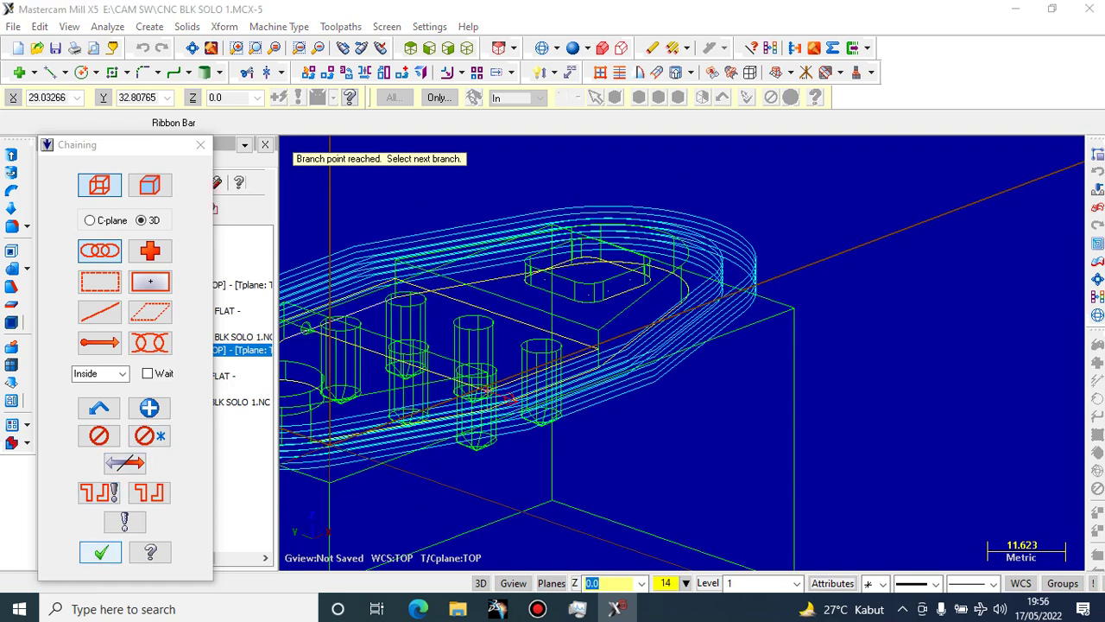
click(101, 552)
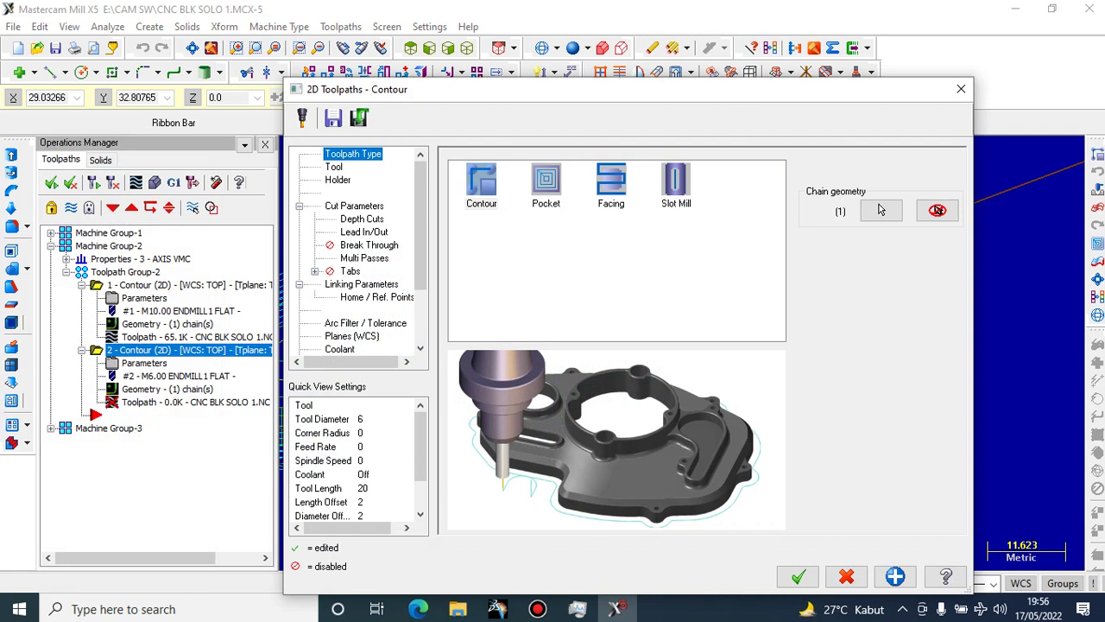
Assign the 10 mm flat end mill, tool 1, to the new contour, review its depth-cut and multi-pass settings, and generate the toolpath
click(335, 167)
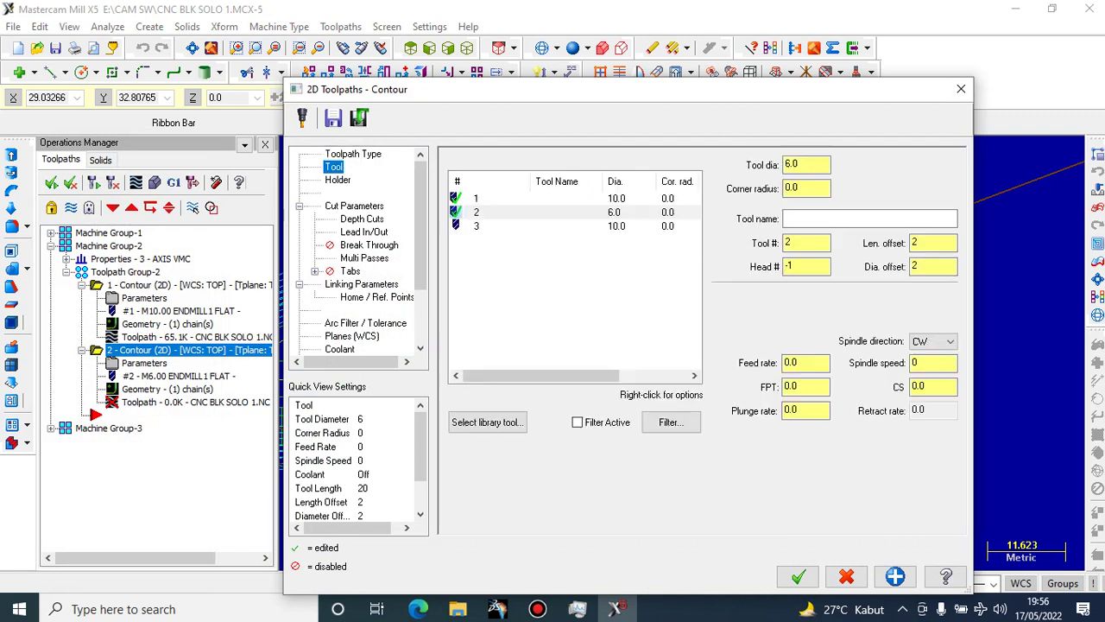
click(476, 199)
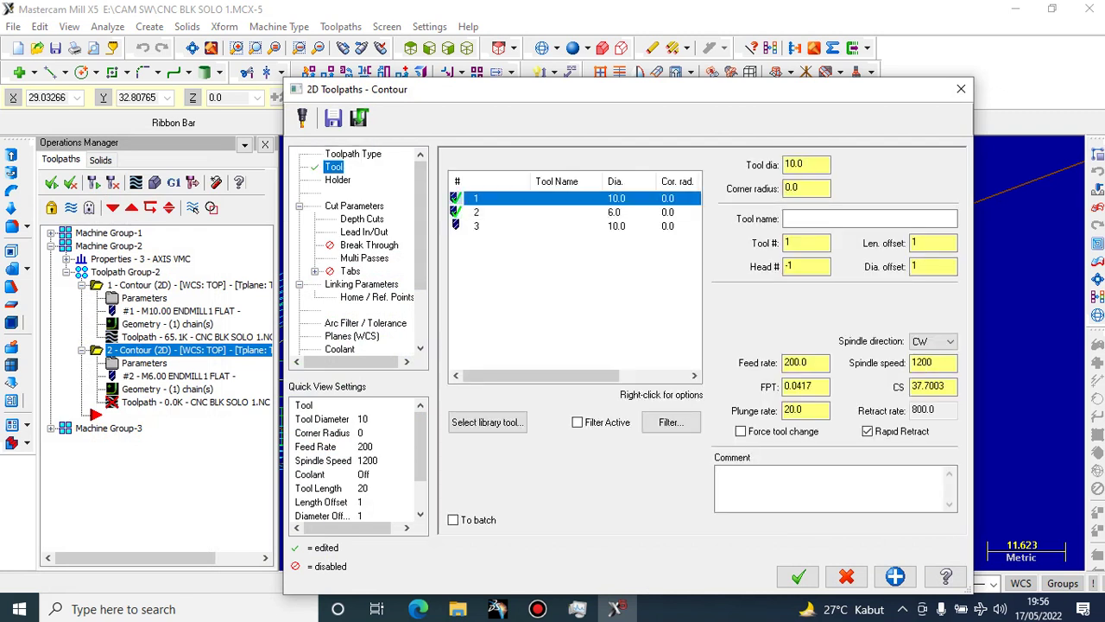
key(Down)
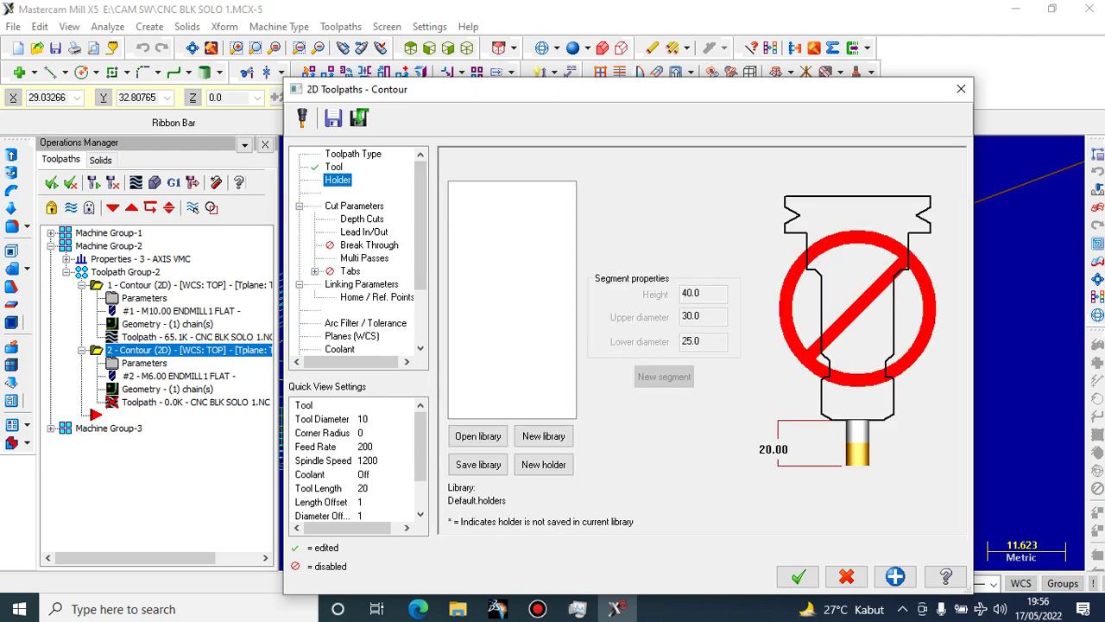
key(Down)
key(Down)
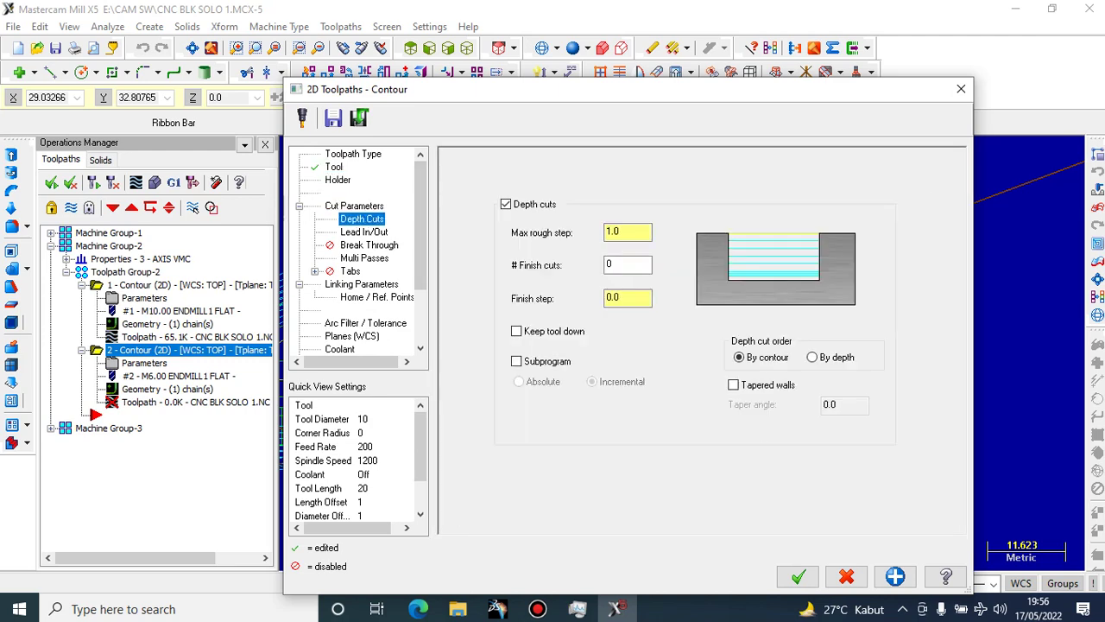
key(Down)
key(Down)
key(Down)
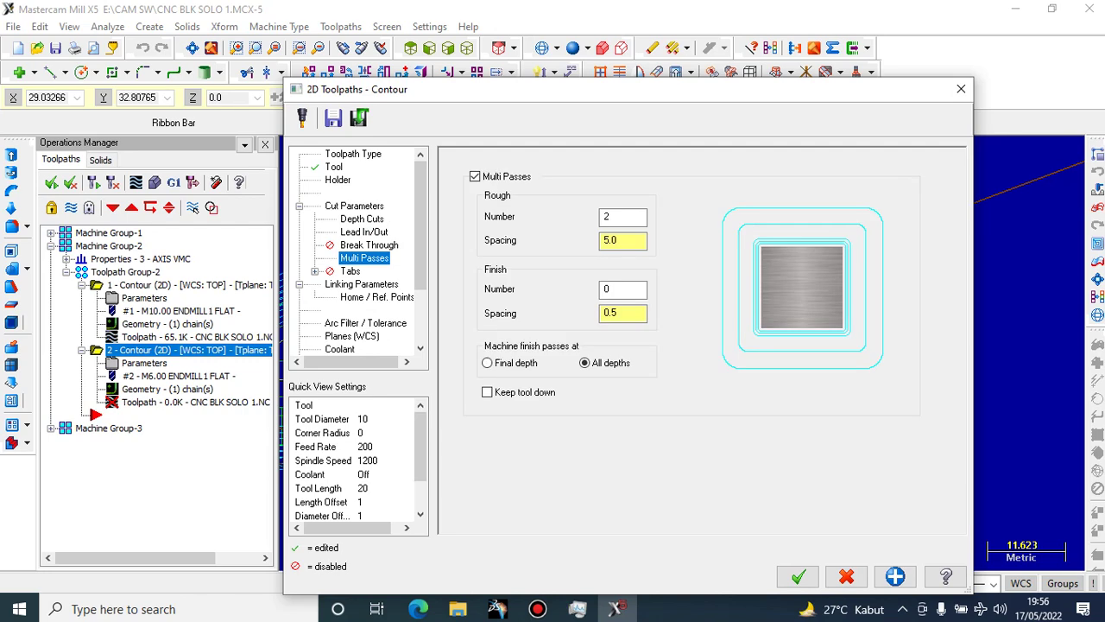
key(shift+Tab)
key(shift+Tab)
key(shift+Tab)
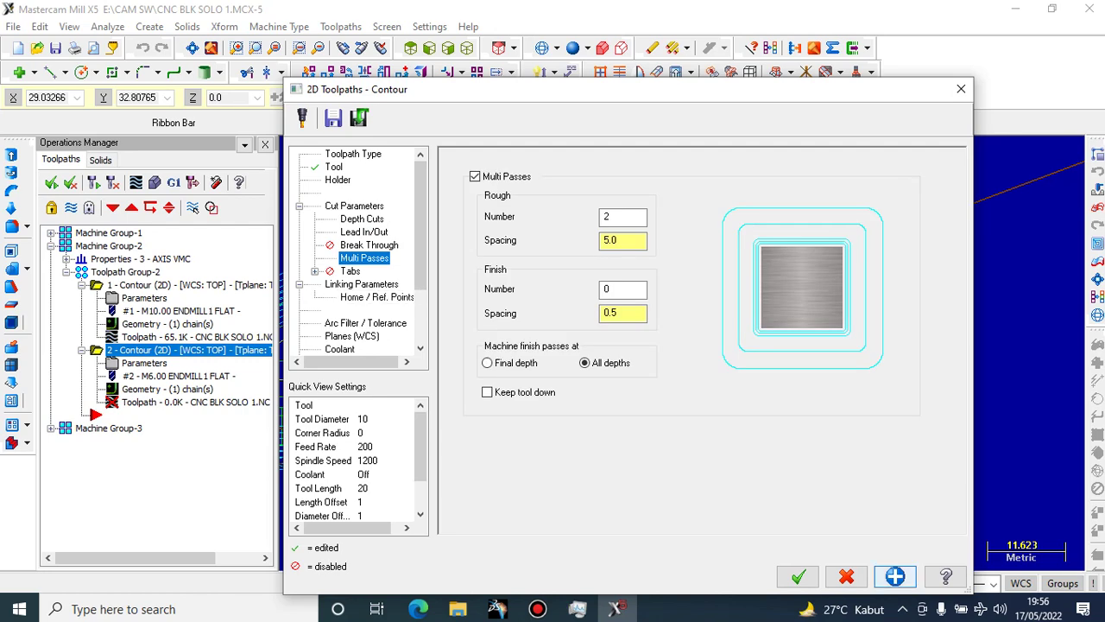
key(Return)
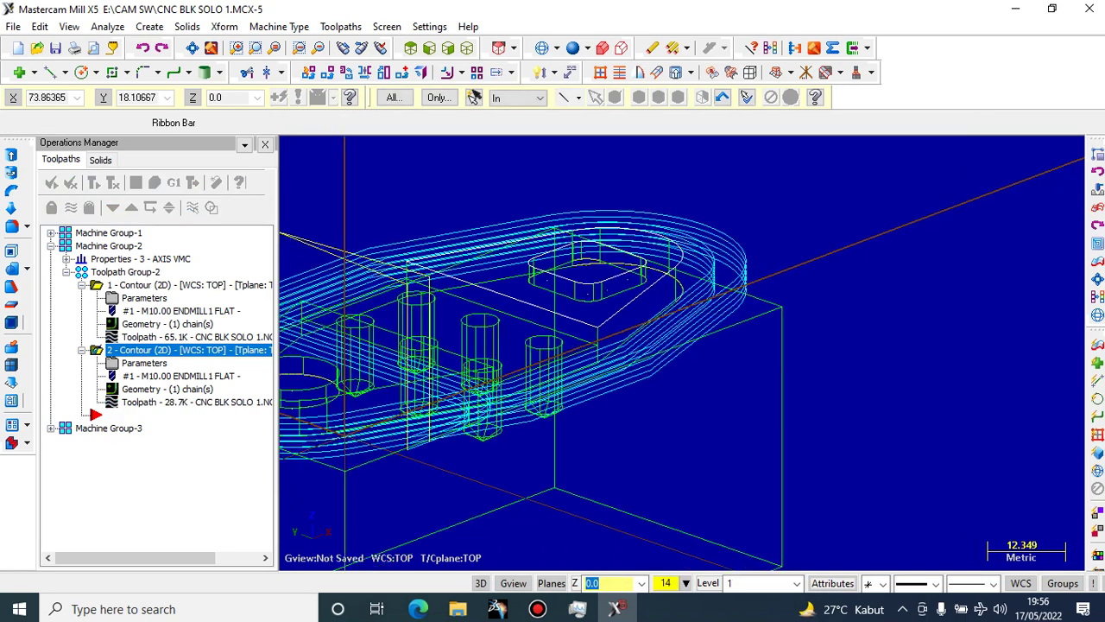
Try to undo the second contour toolpath
middle_drag(595, 307, 617, 328)
scroll(583, 333, up, 2)
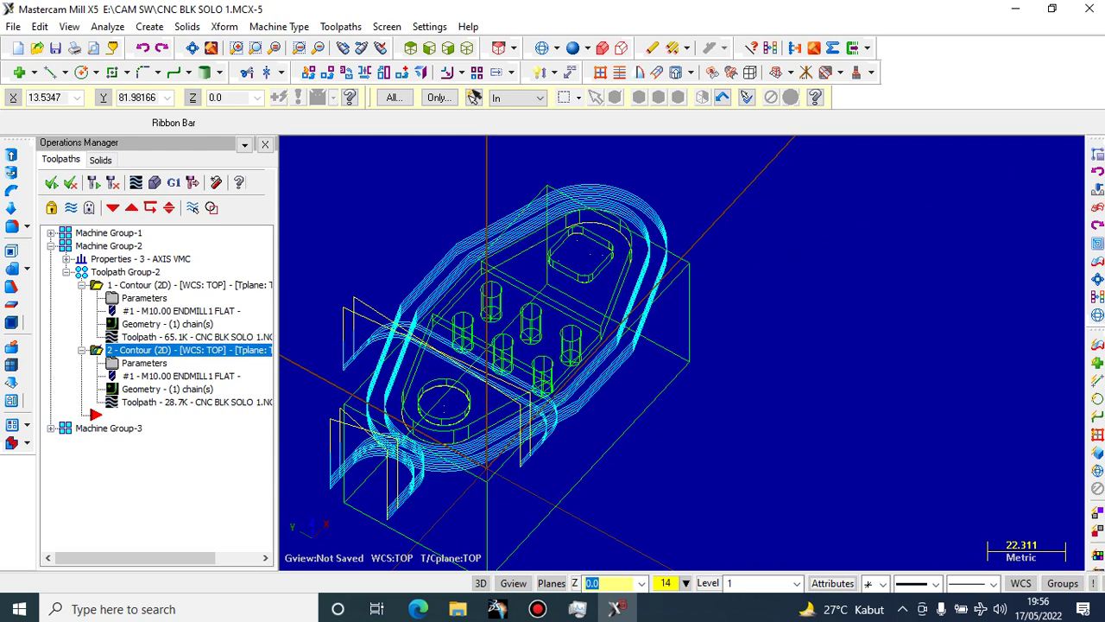
click(143, 48)
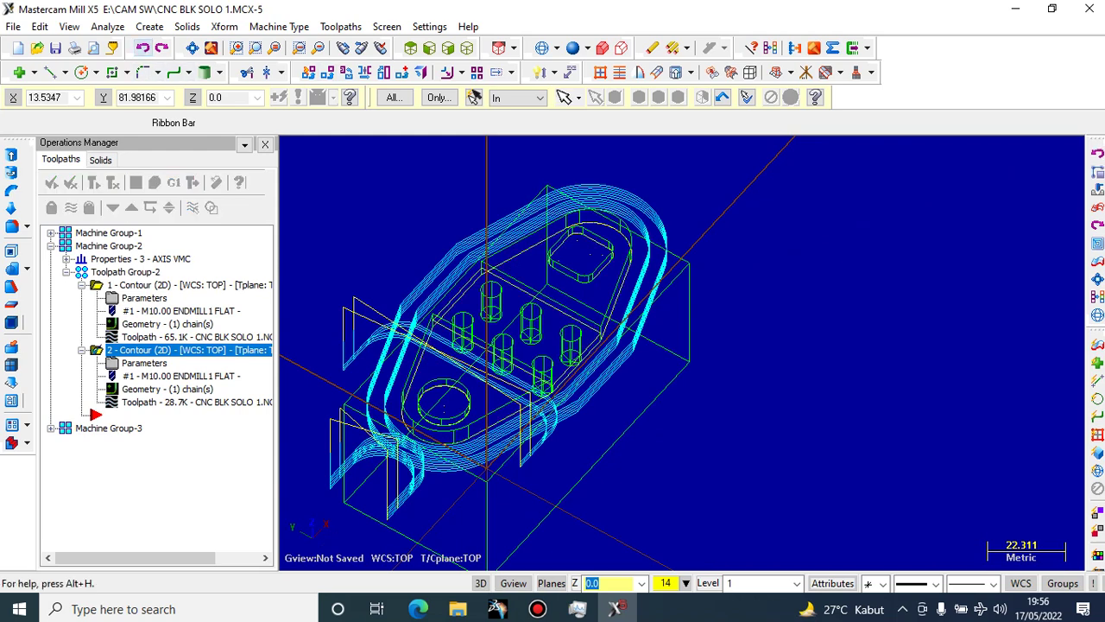
right_click(120, 363)
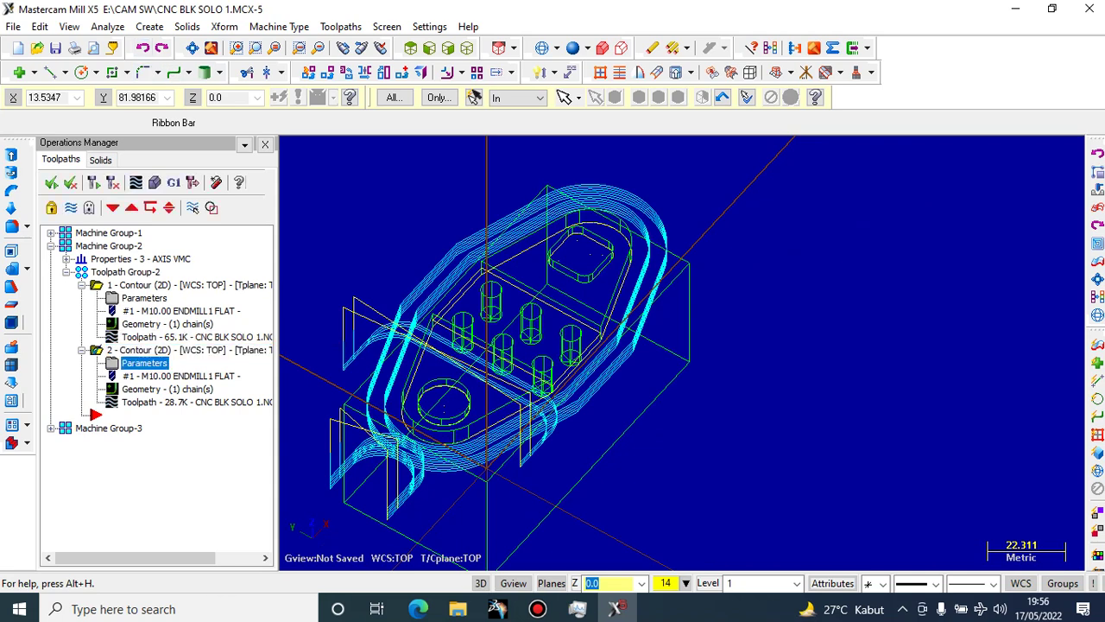
key(Escape)
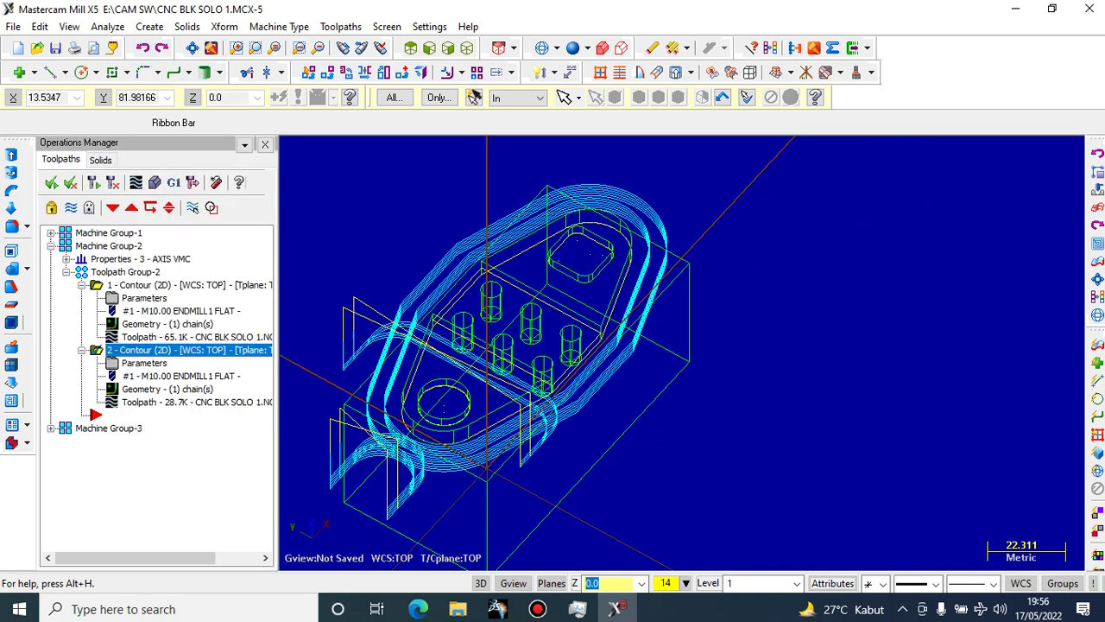
Open the second contour operation's geometry in the Chain Manager and delete Chain 1
right_click(116, 389)
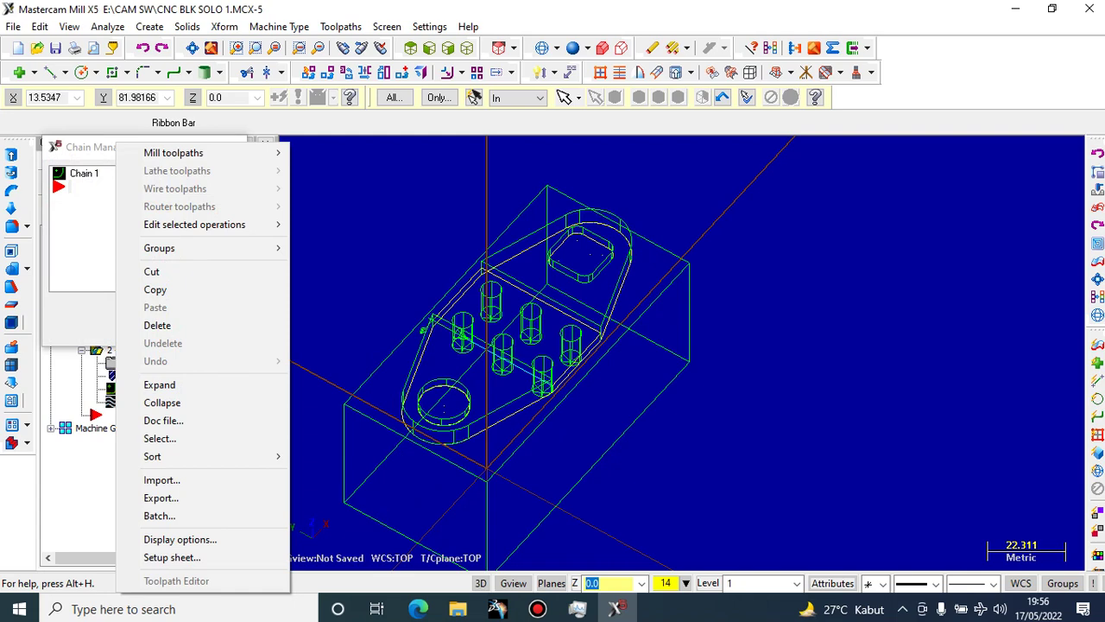
right_click(337, 123)
click(84, 174)
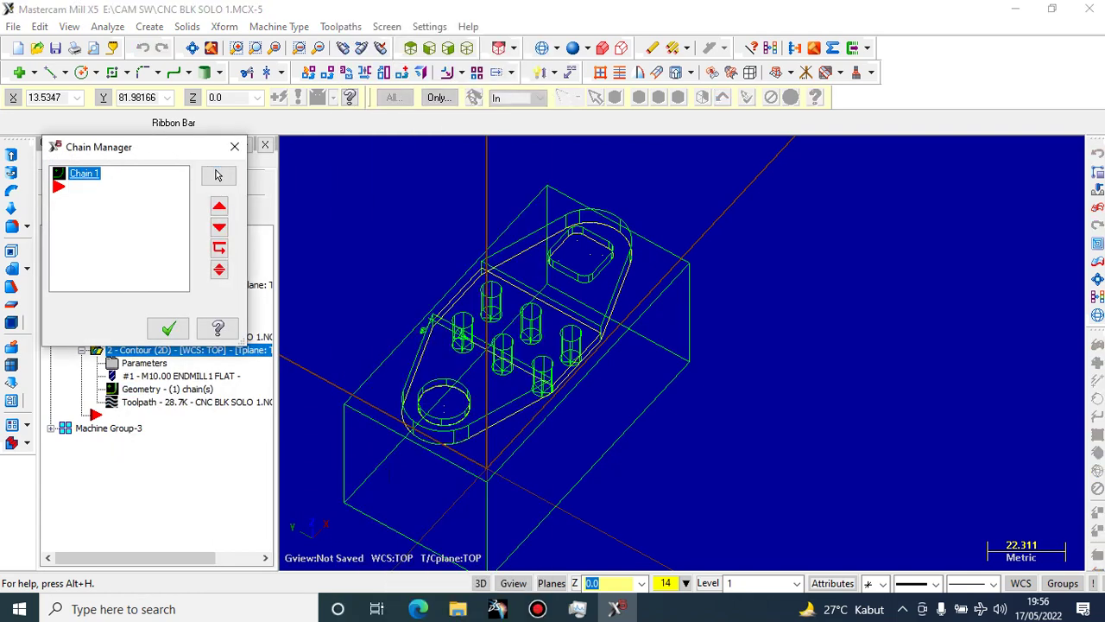
scroll(463, 315, up, 4)
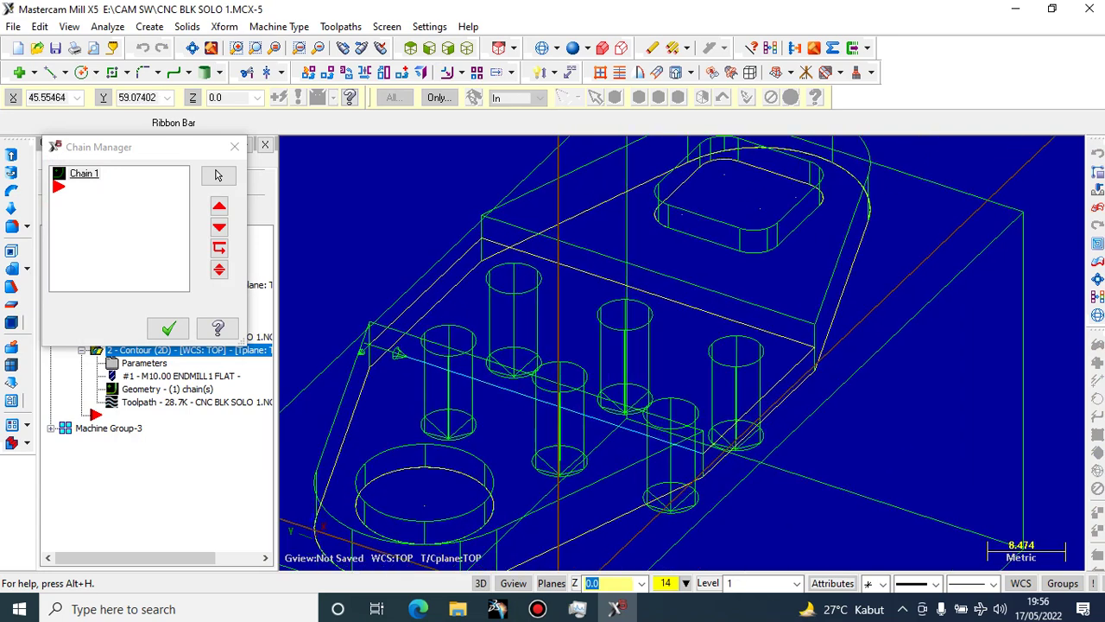
click(89, 176)
right_click(89, 177)
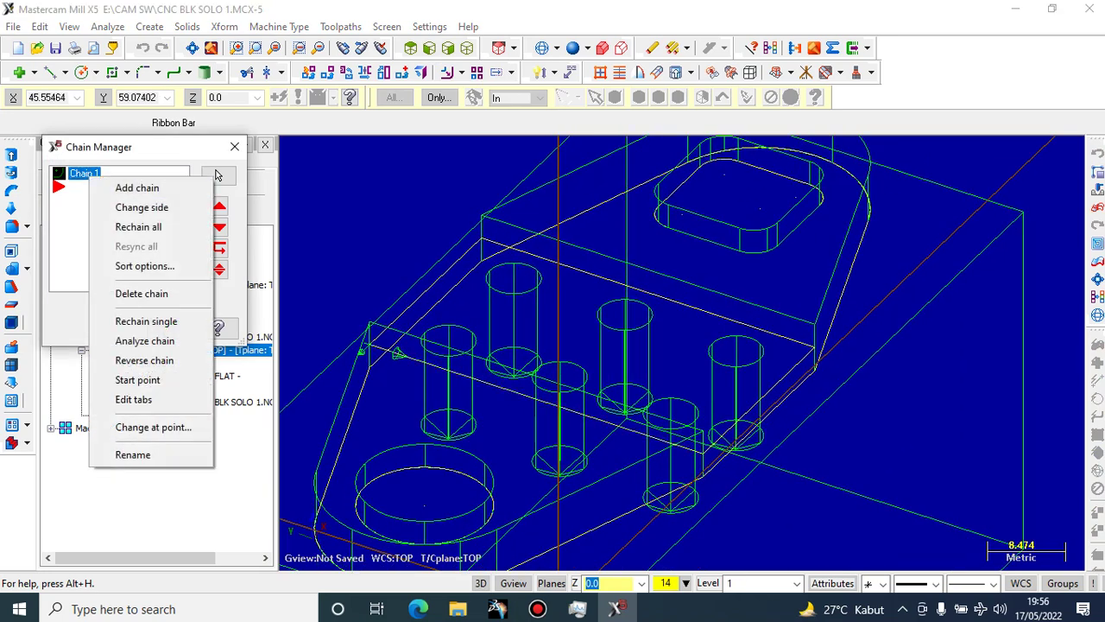
click(164, 293)
scroll(452, 276, up, 1)
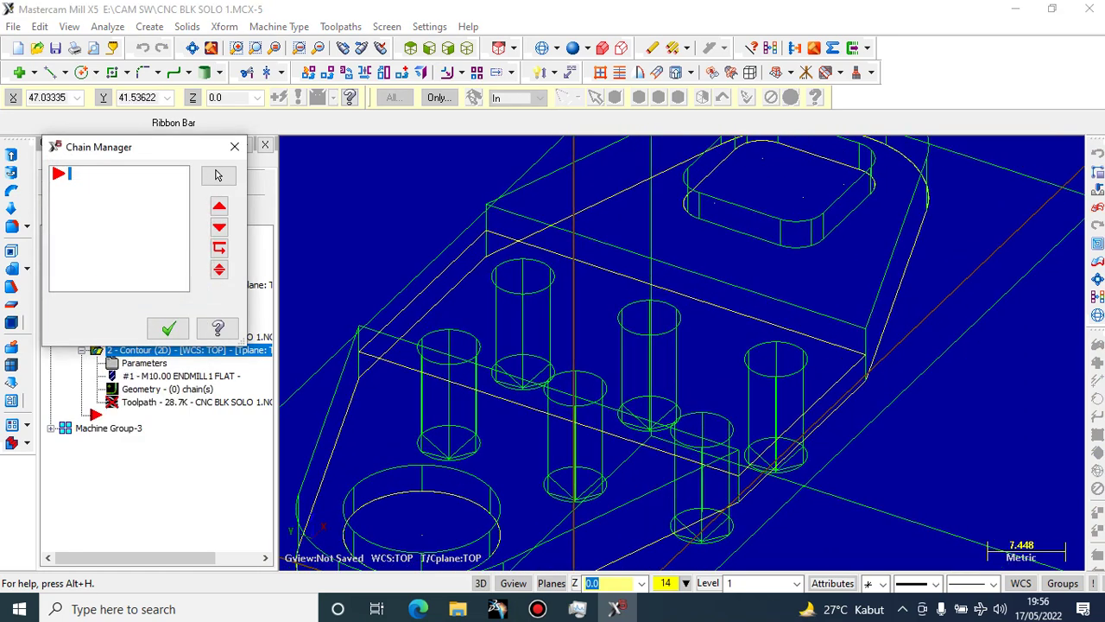
scroll(447, 289, up, 1)
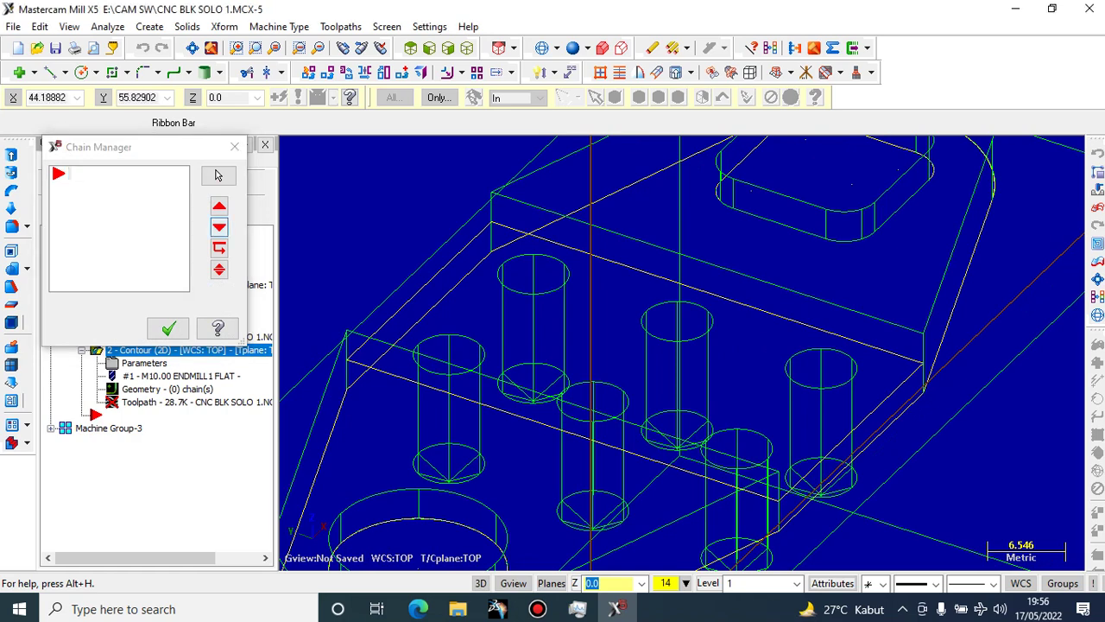
Close the emptied chain list and delete the second contour operation from Toolpath Group-2
click(120, 216)
key(Return)
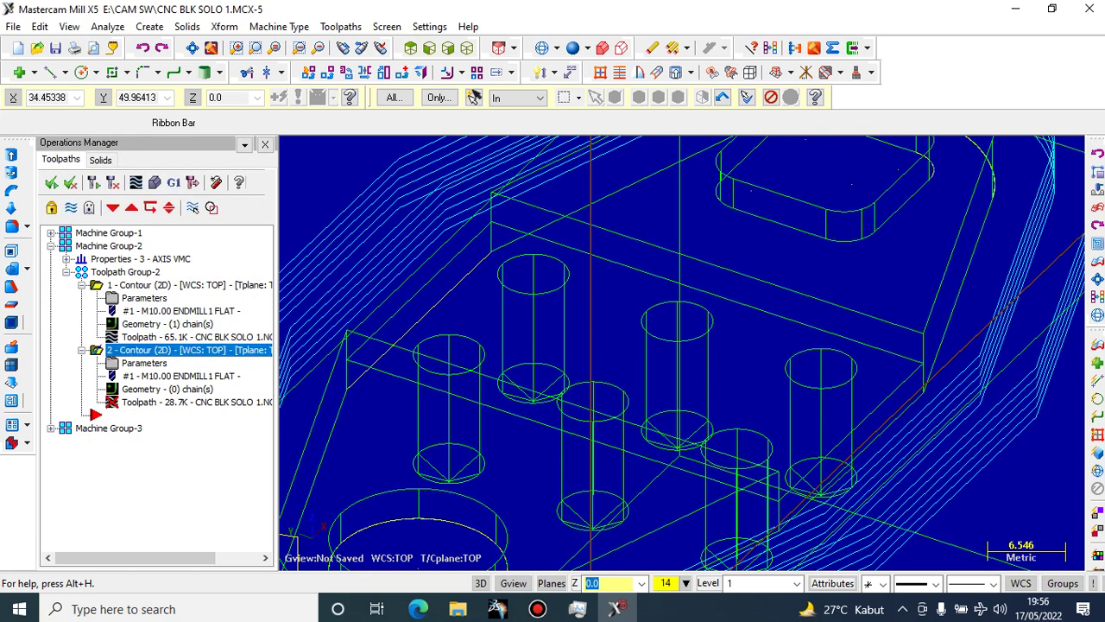
right_click(110, 350)
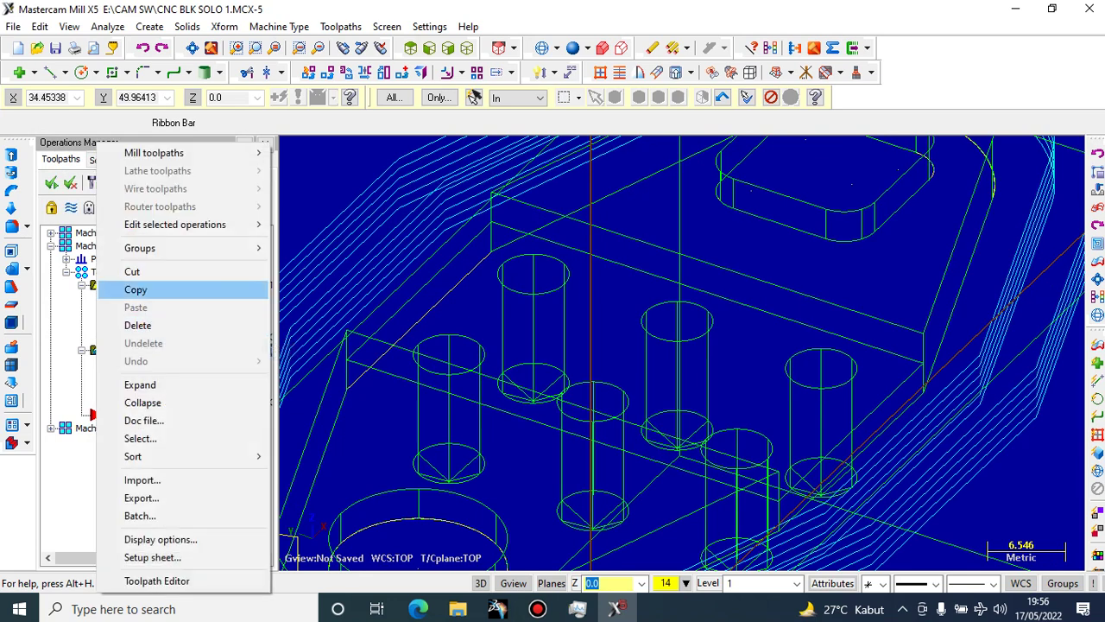
click(147, 326)
key(Return)
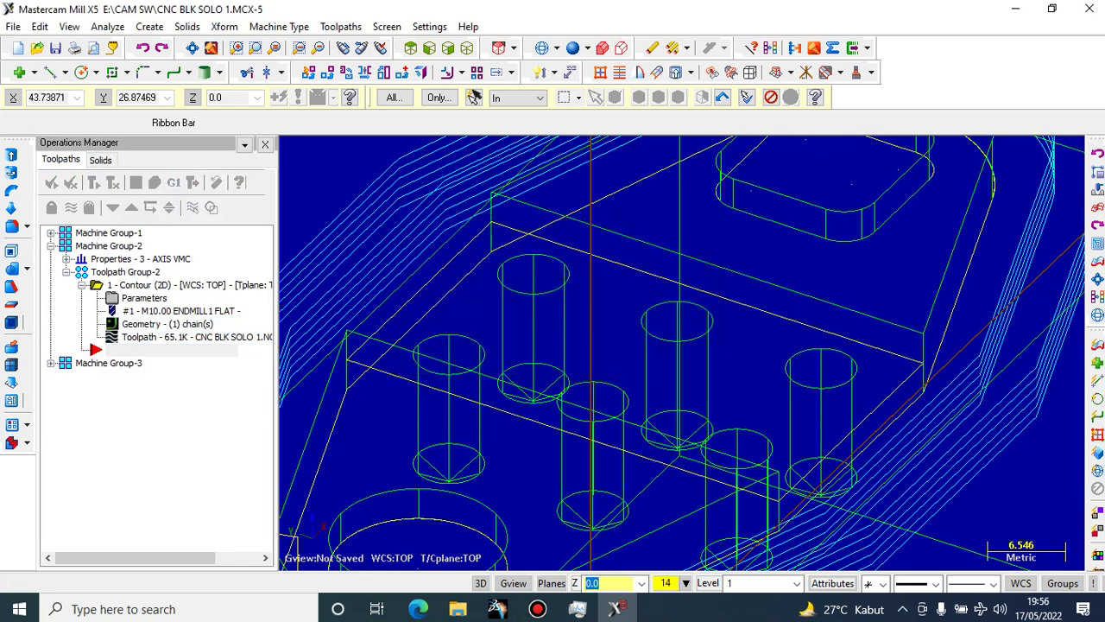
scroll(287, 250, up, 2)
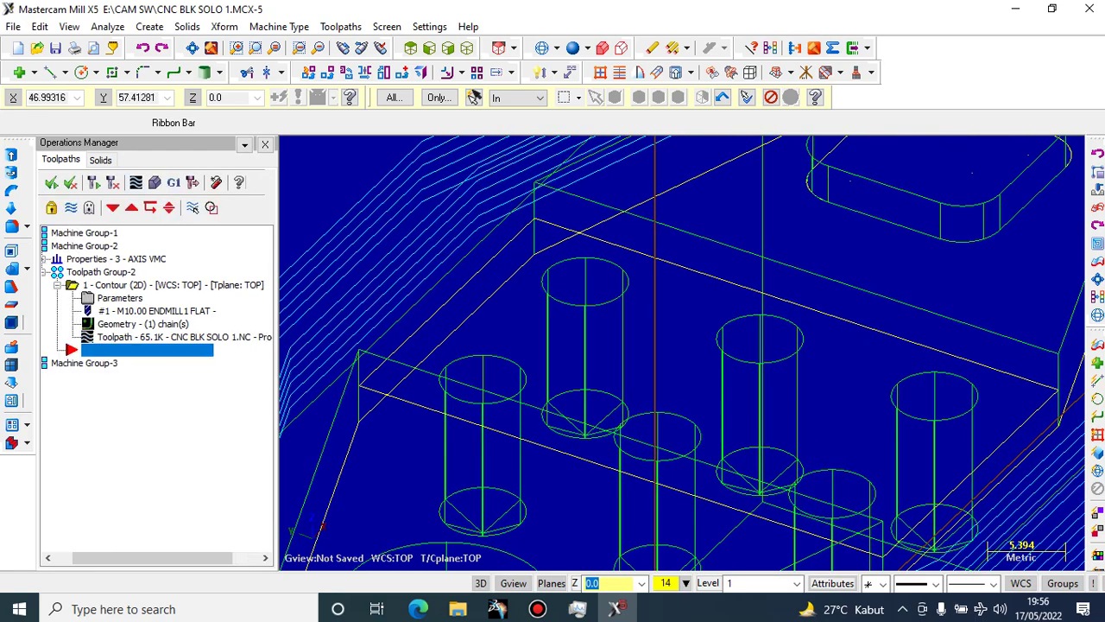
scroll(366, 266, down, 5)
scroll(340, 239, down, 4)
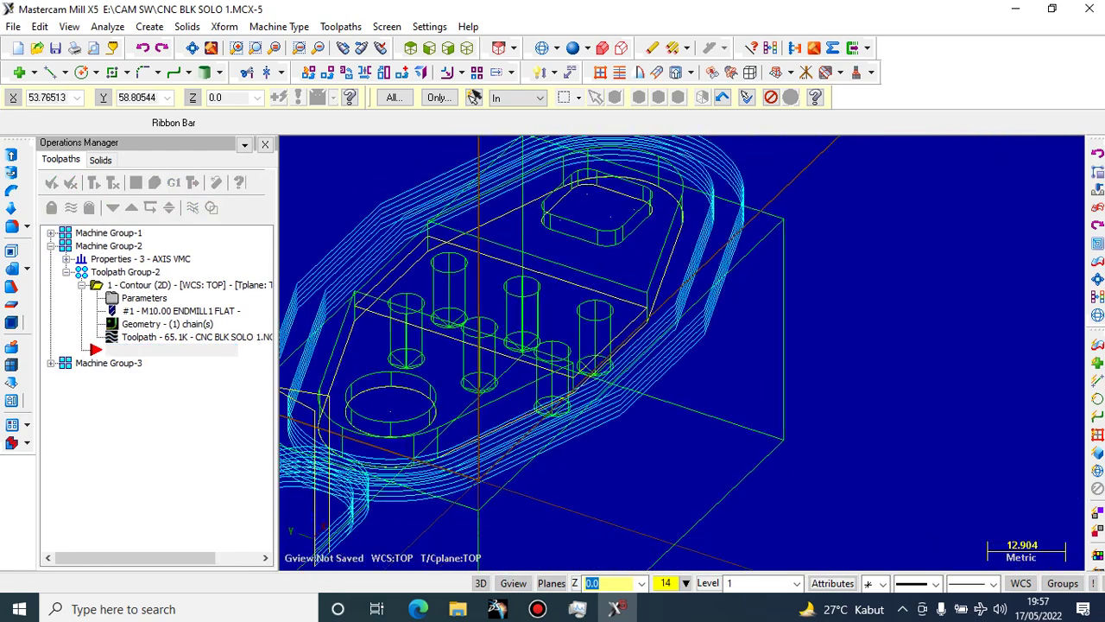
middle_drag(456, 207, 386, 242)
scroll(366, 212, up, 6)
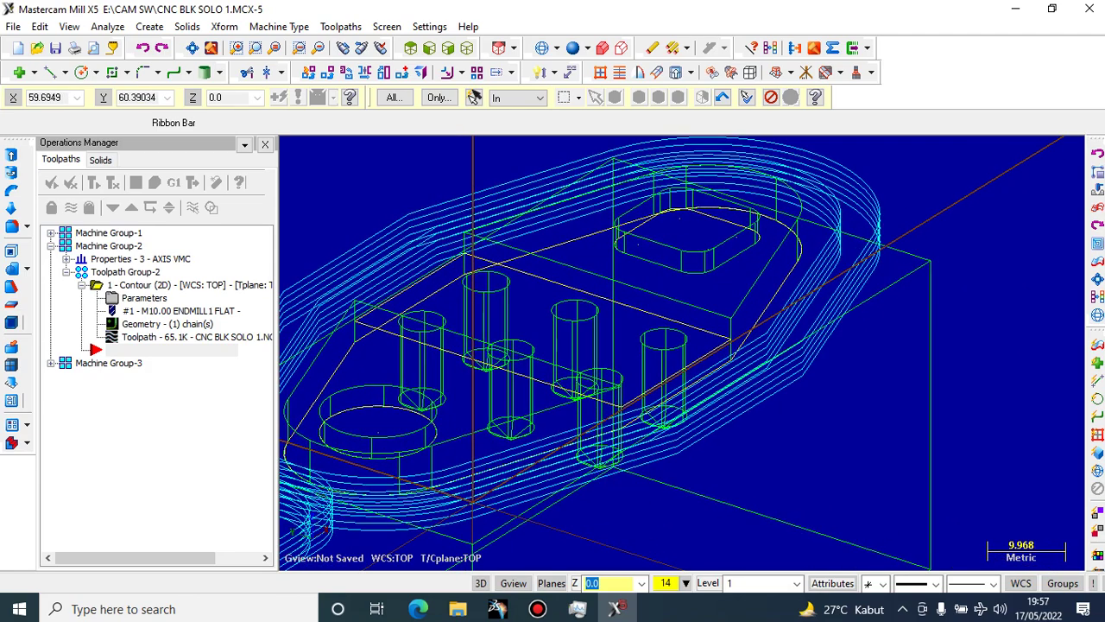
click(341, 27)
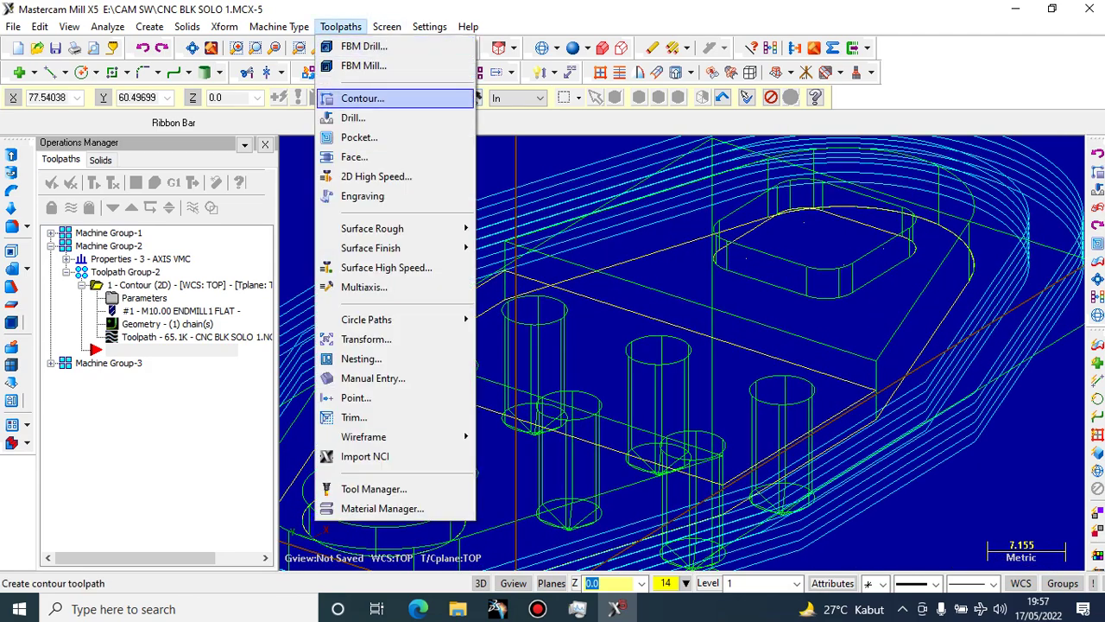
click(363, 98)
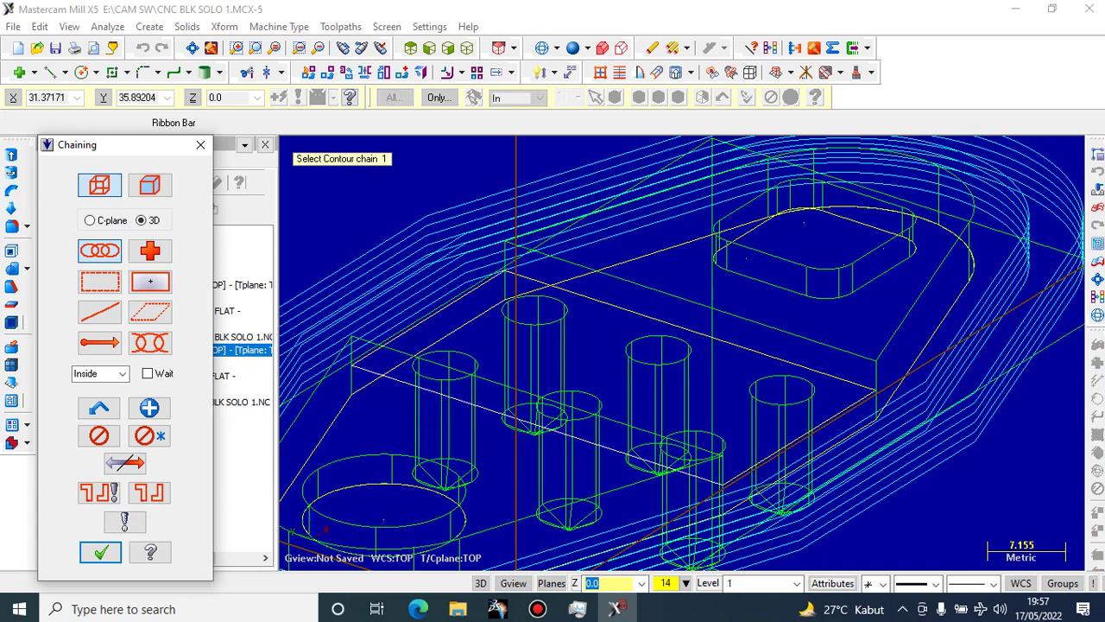
click(900, 398)
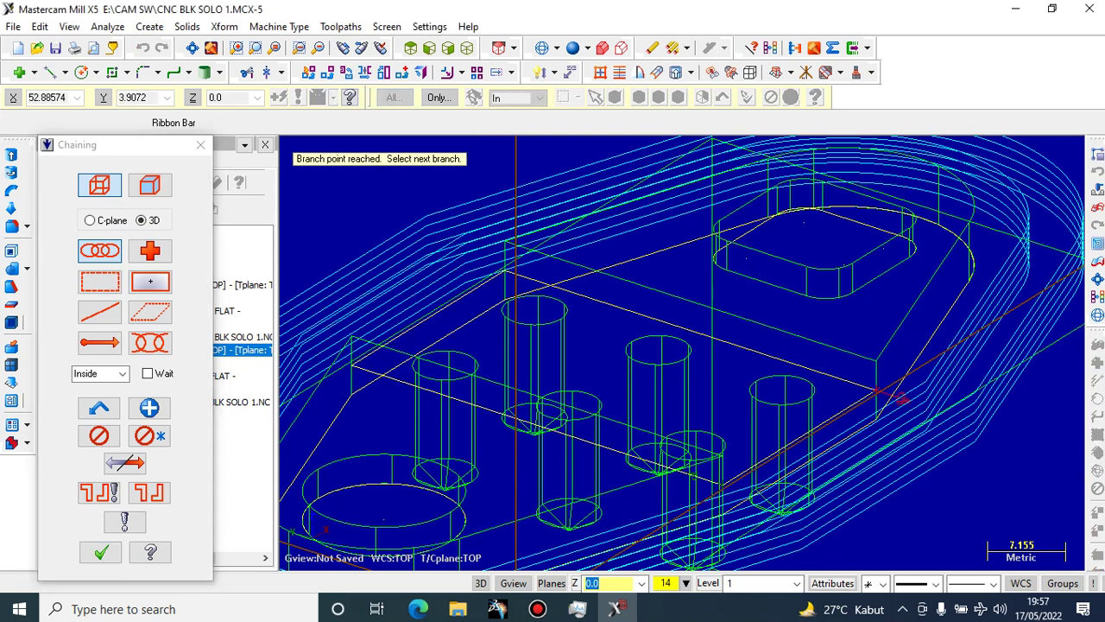
scroll(843, 480, up, 5)
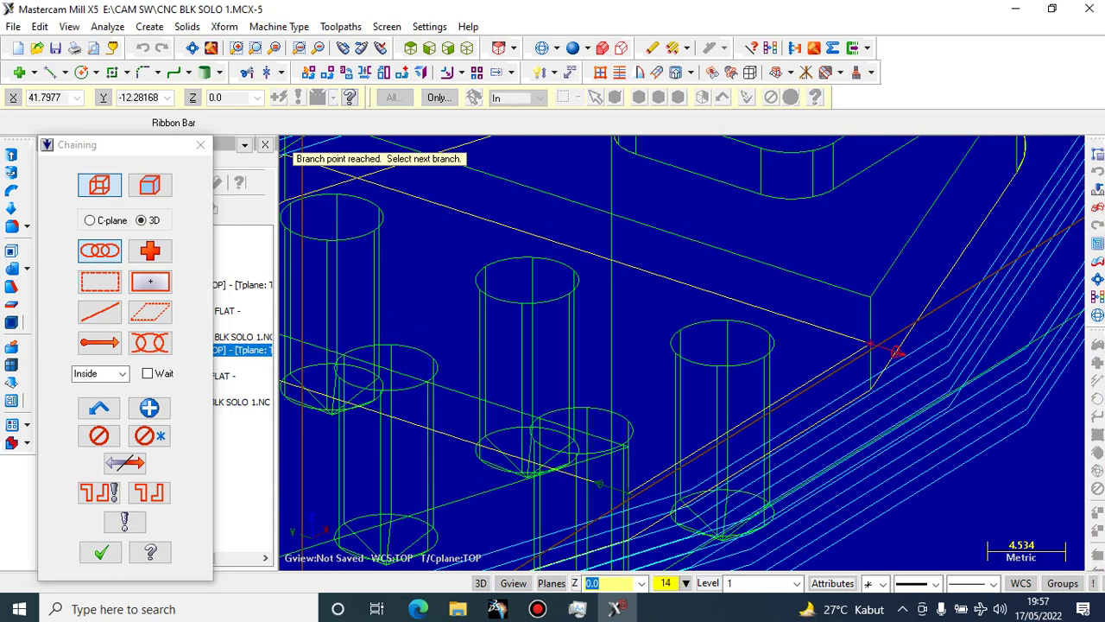
click(777, 345)
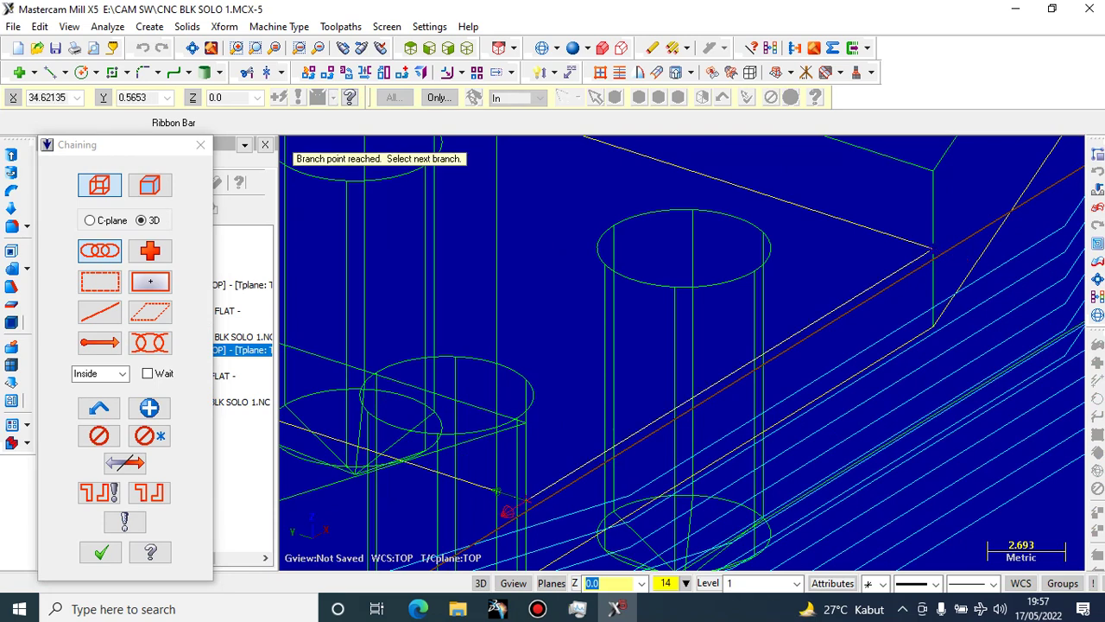
click(474, 483)
scroll(671, 340, down, 6)
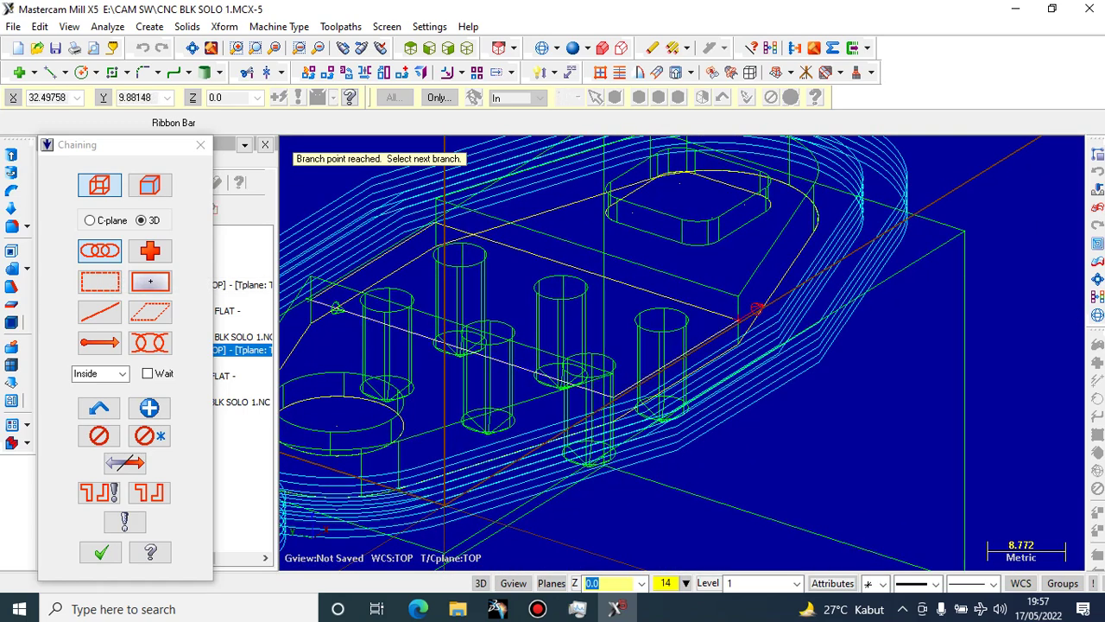
click(514, 366)
click(667, 338)
click(526, 369)
click(668, 337)
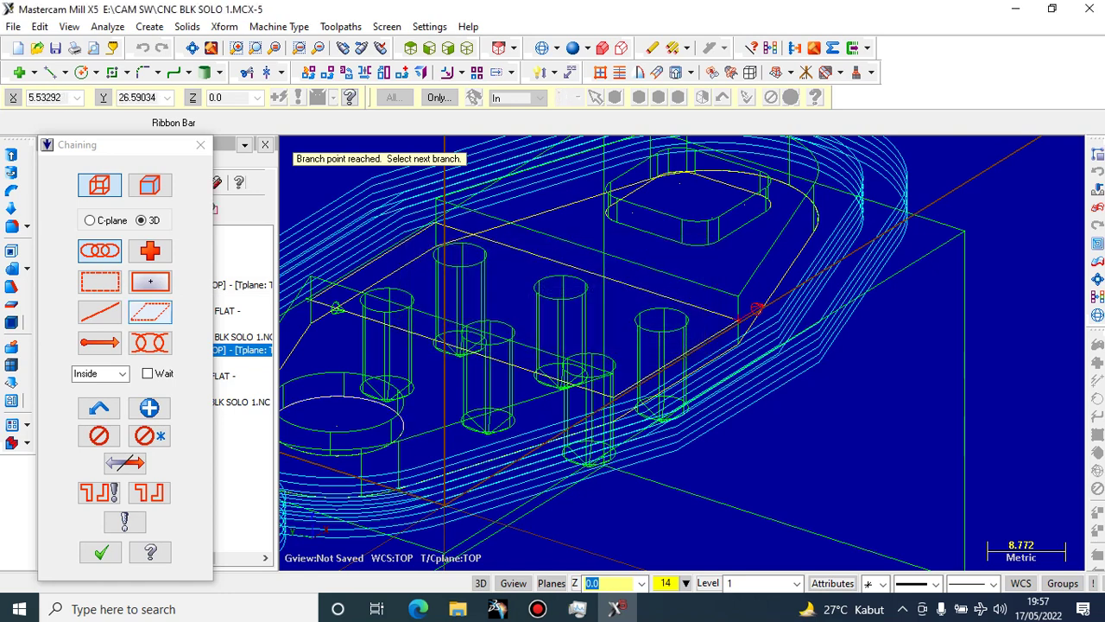
click(100, 282)
click(200, 145)
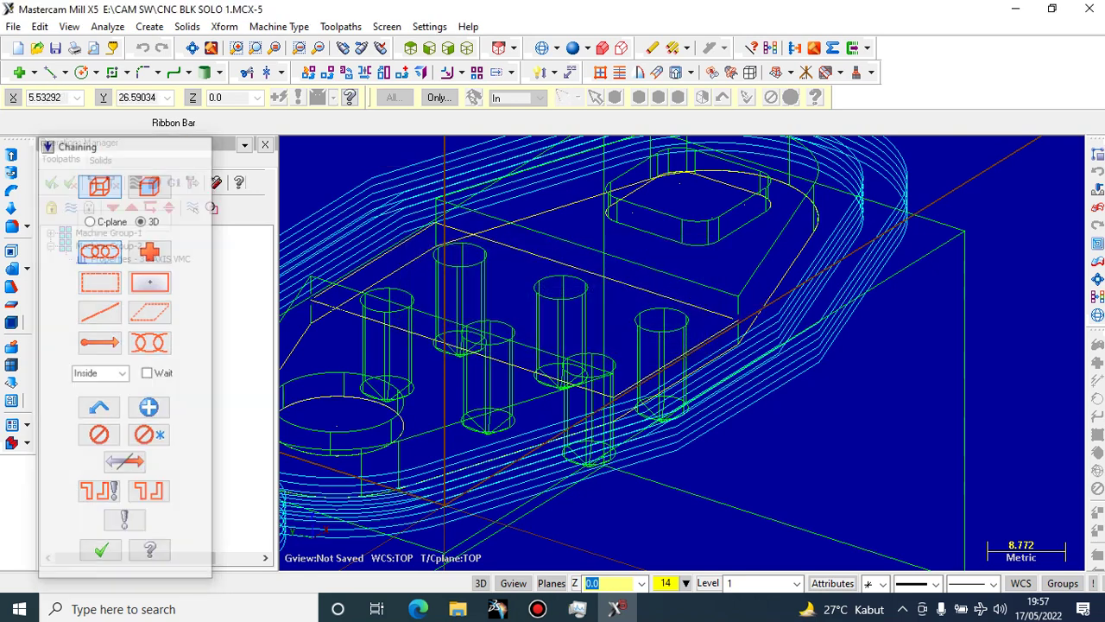
Start a new contour toolpath and chain the recess's lower edges around the six holes as its geometry
click(340, 27)
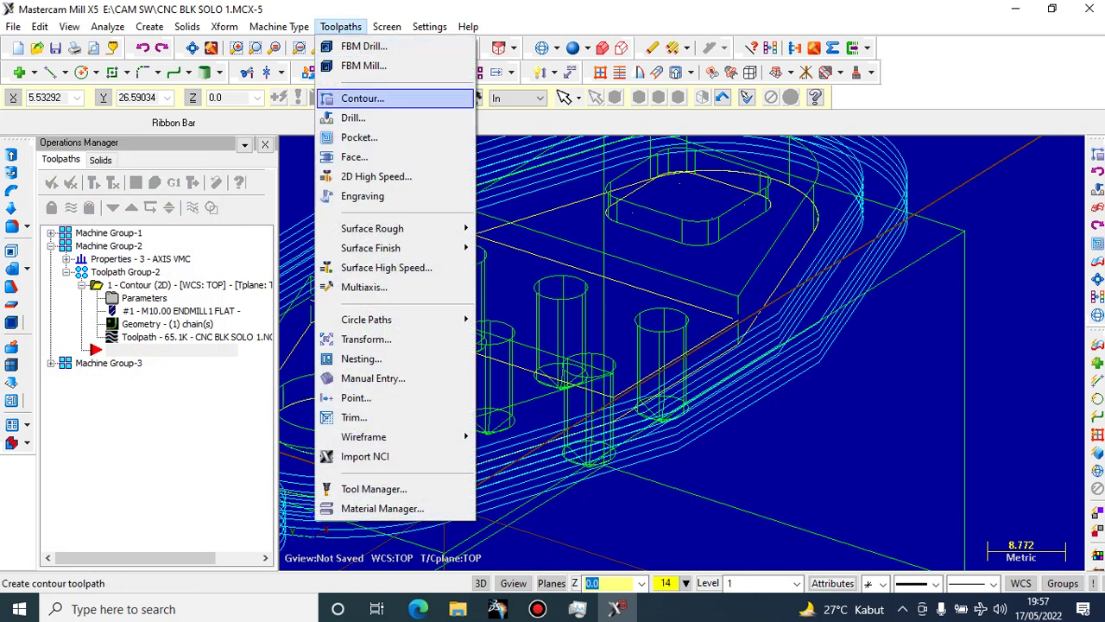
click(471, 96)
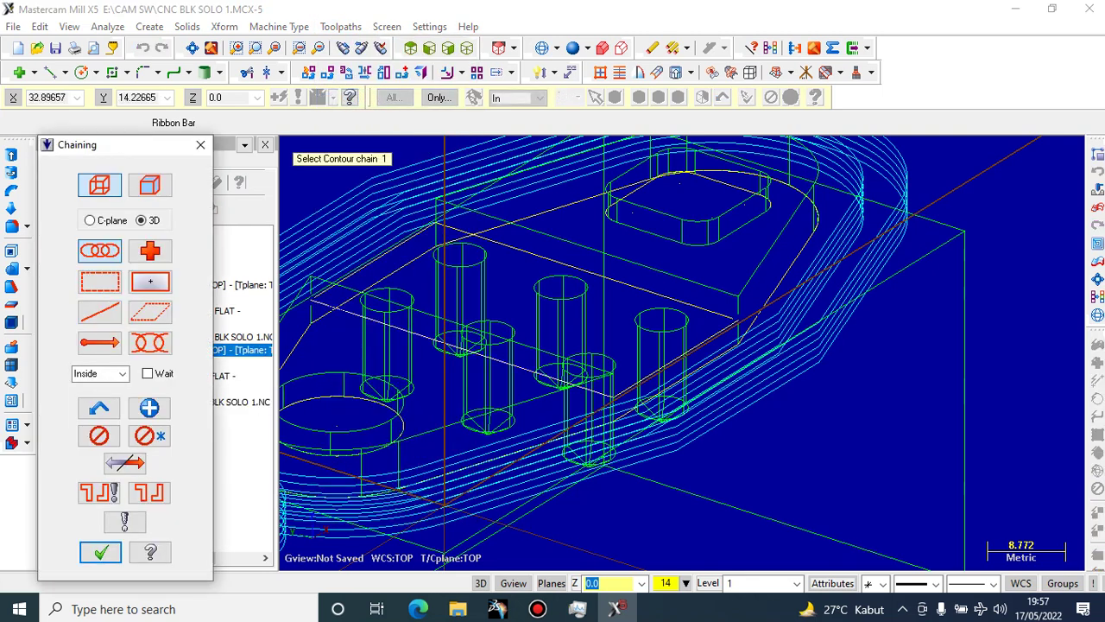
click(763, 328)
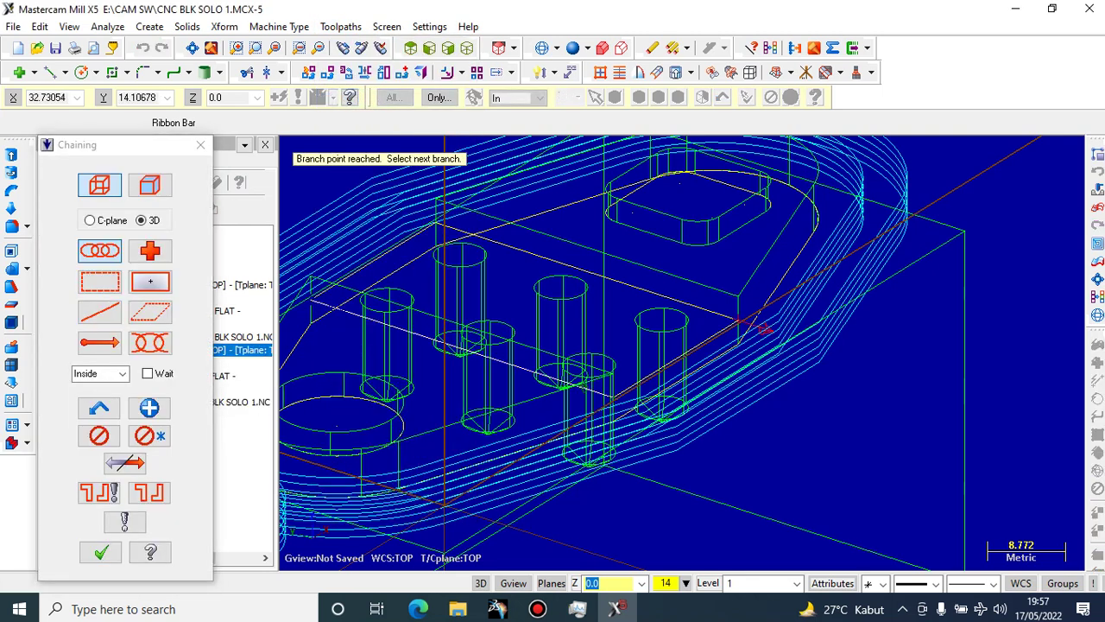
scroll(862, 286, up, 6)
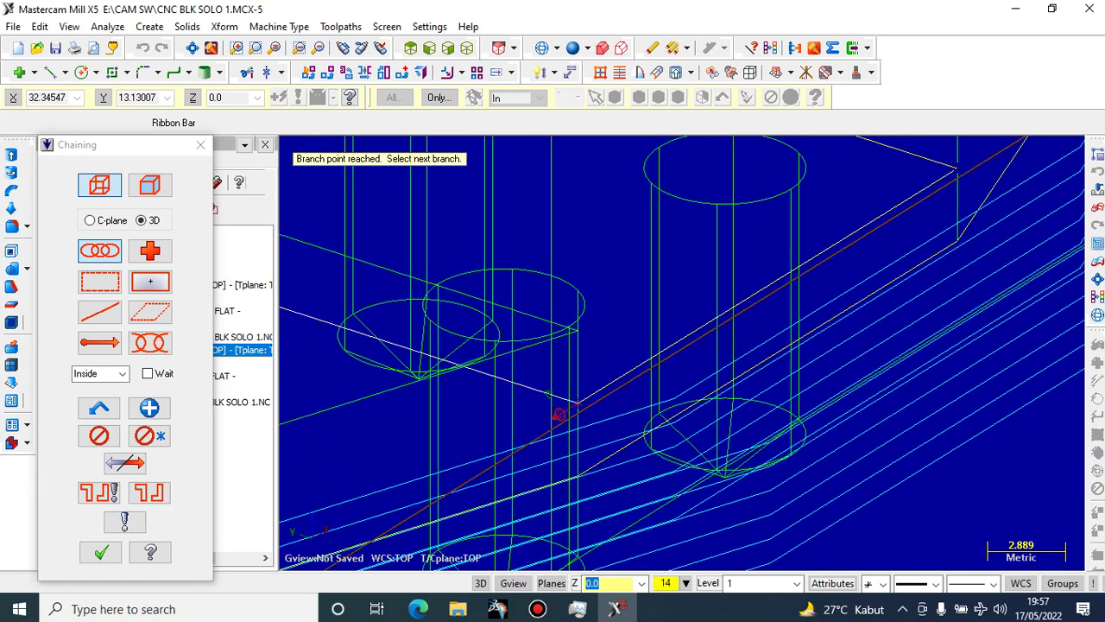
click(101, 552)
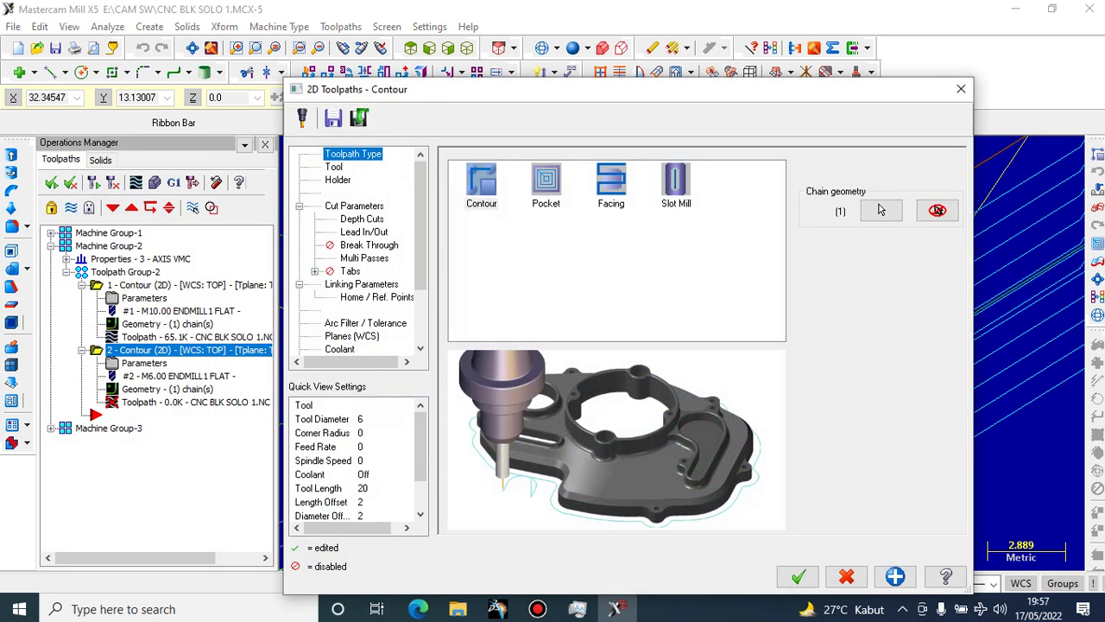
Assign the 10 mm flat end mill, tool 1, to the new contour and generate the toolpath with its existing cut settings
click(482, 179)
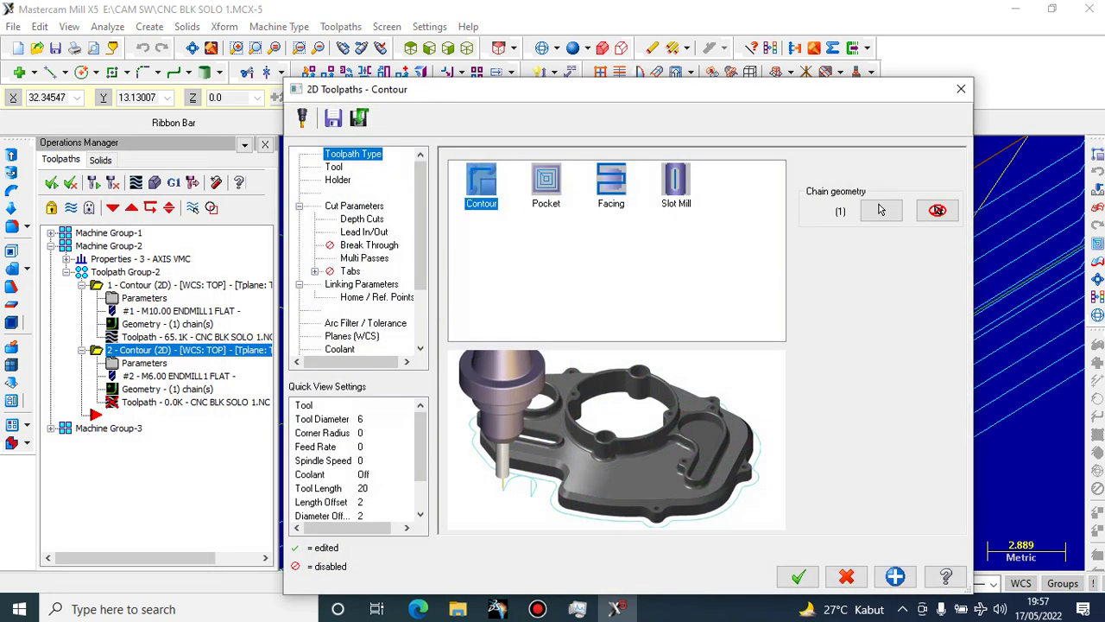
click(334, 167)
click(477, 199)
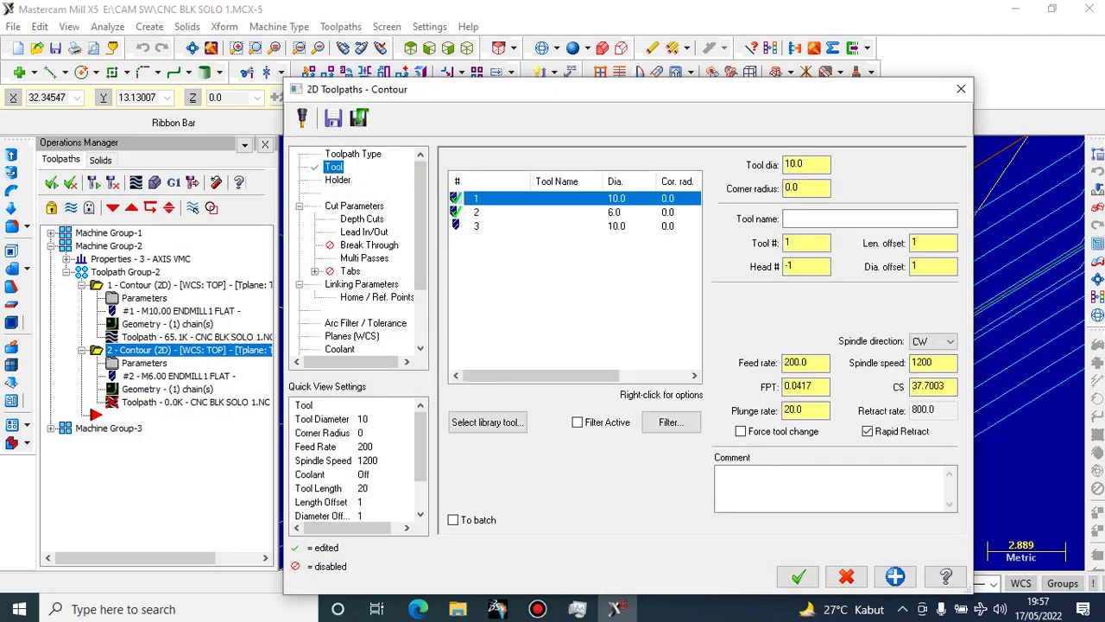
click(337, 180)
click(354, 207)
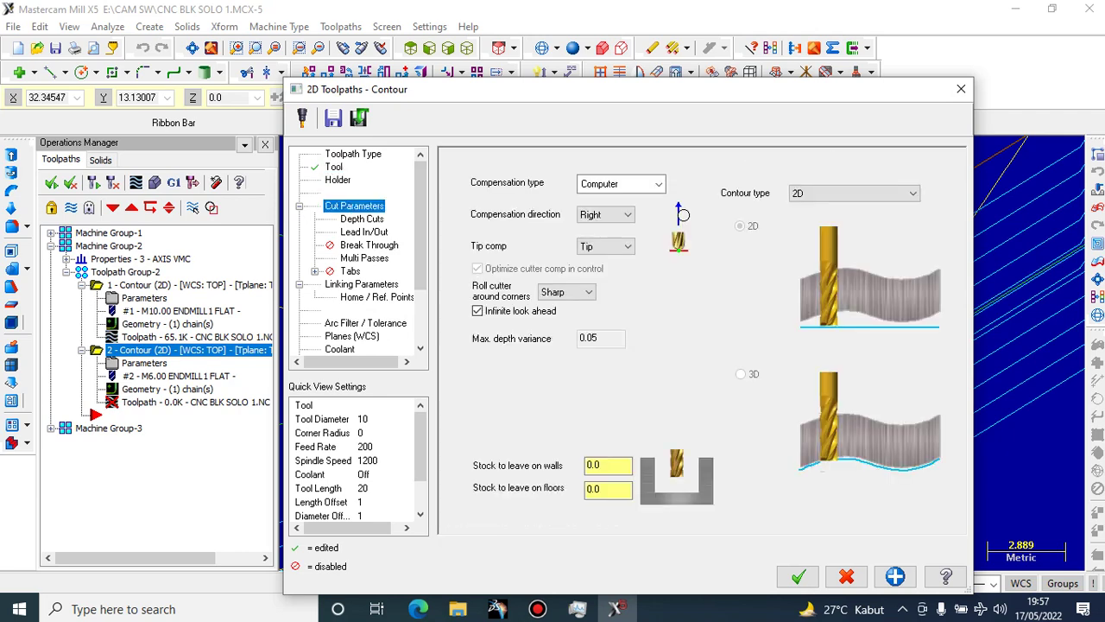
click(362, 219)
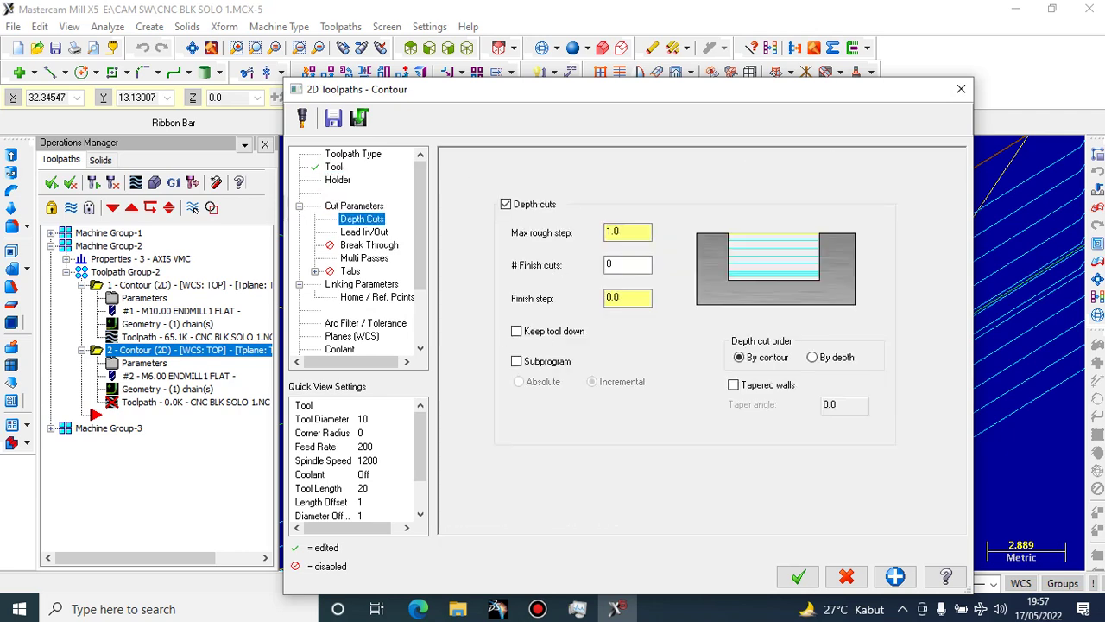
click(364, 232)
click(369, 245)
click(364, 258)
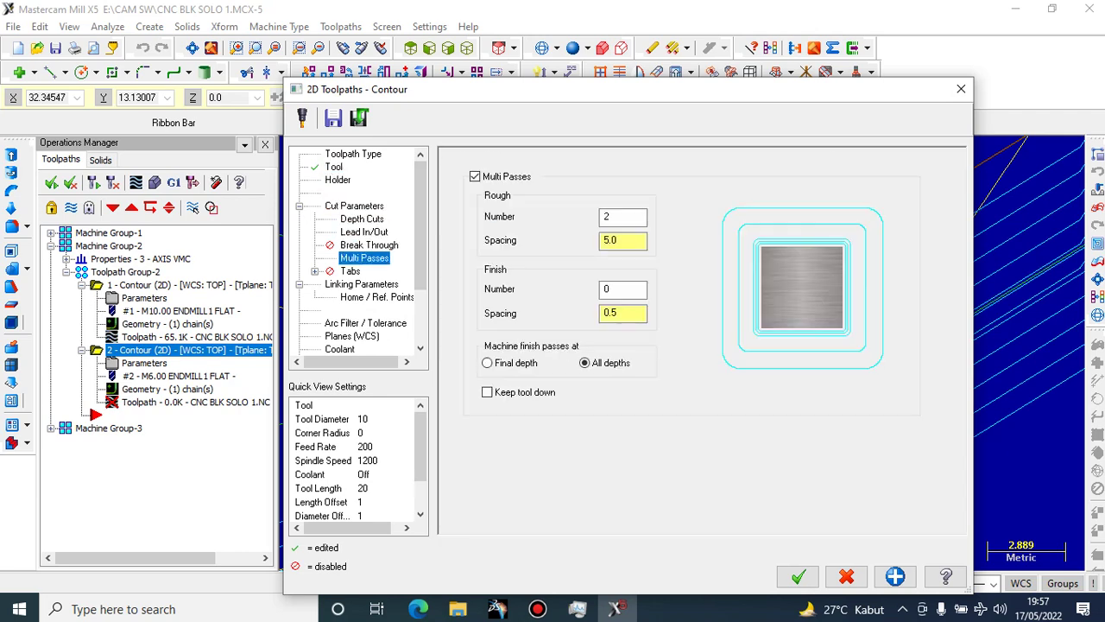
click(798, 576)
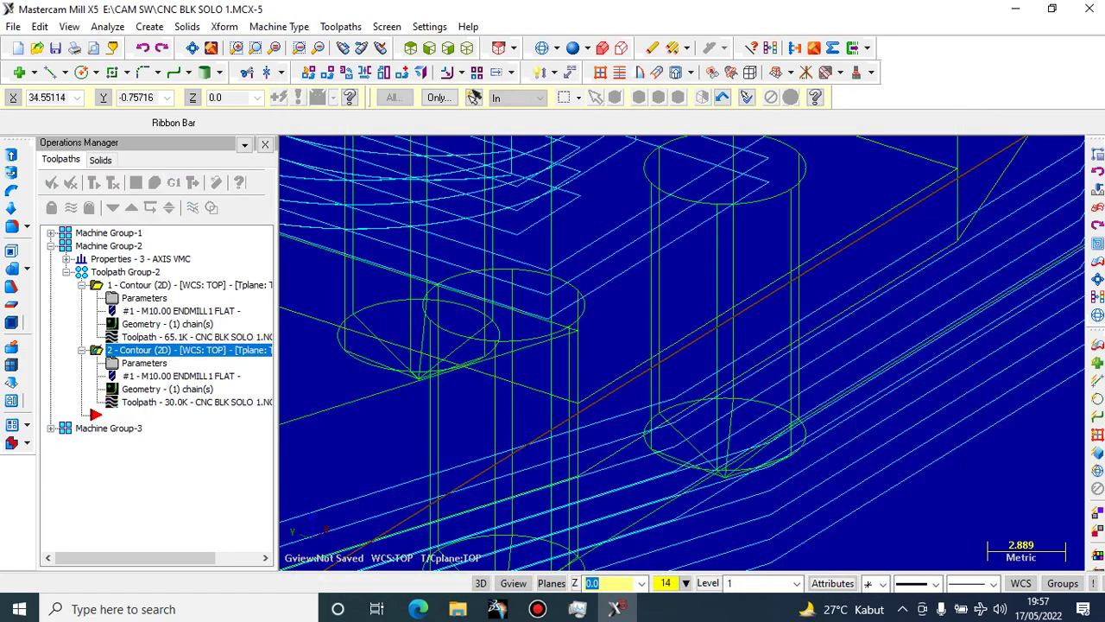
Select the second contour operation, simulate it in Verify, and inspect the machined recess from several angles
scroll(552, 346, down, 5)
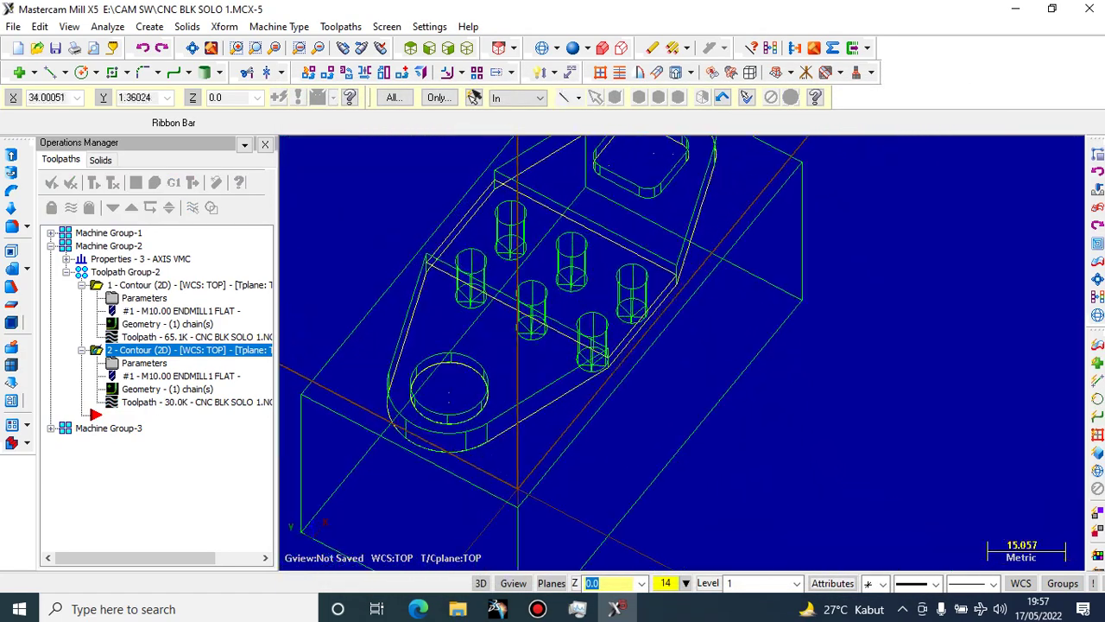
middle_drag(526, 319, 566, 380)
click(189, 349)
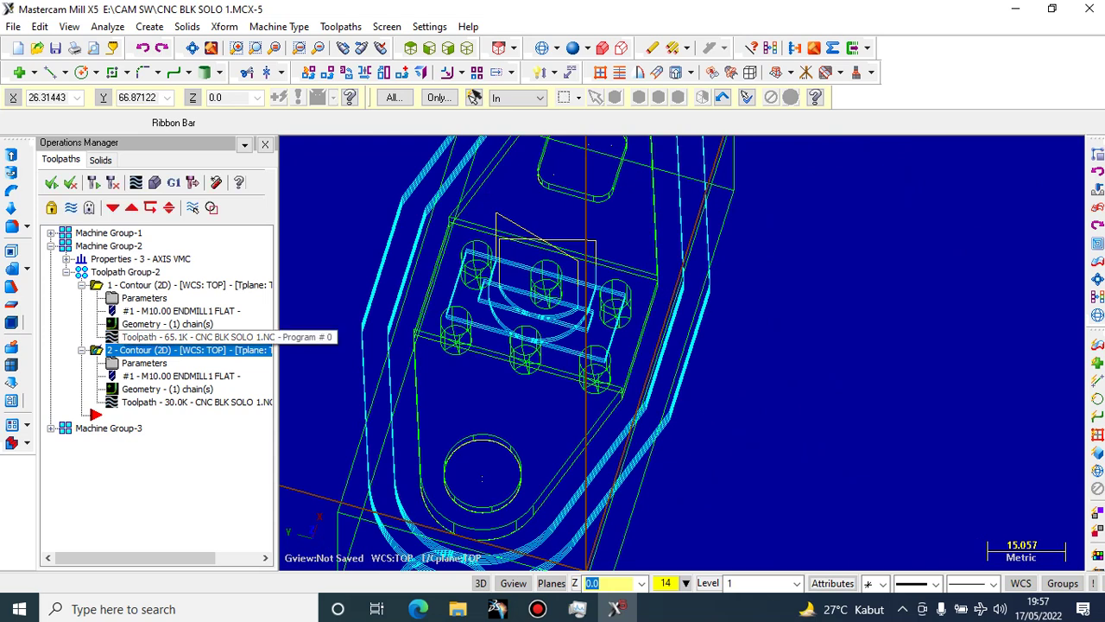
click(155, 182)
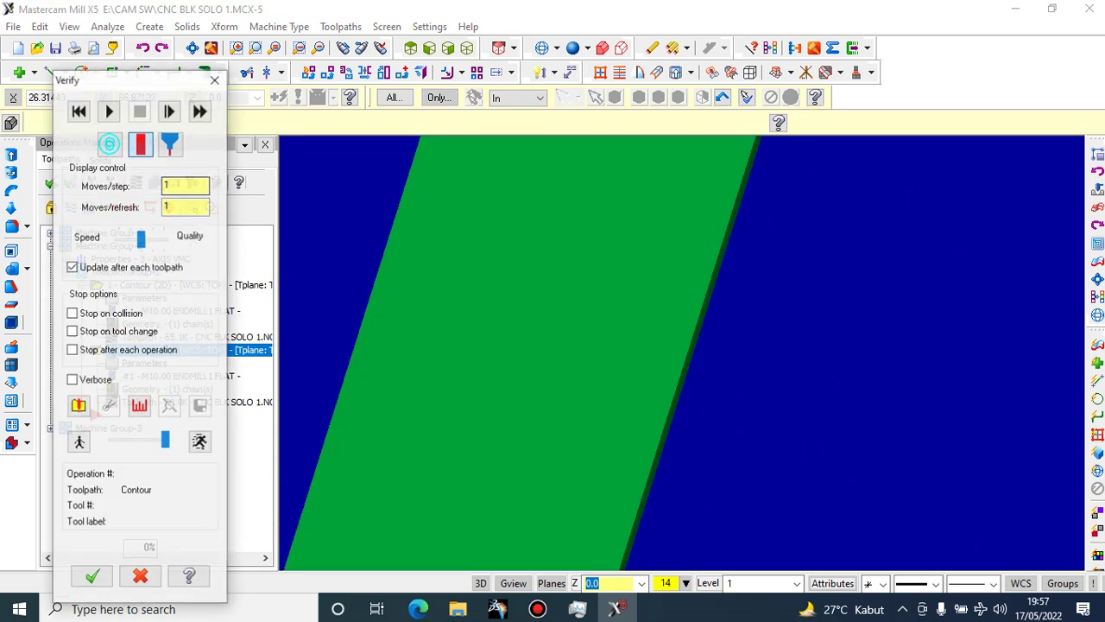
click(109, 110)
scroll(420, 318, down, 3)
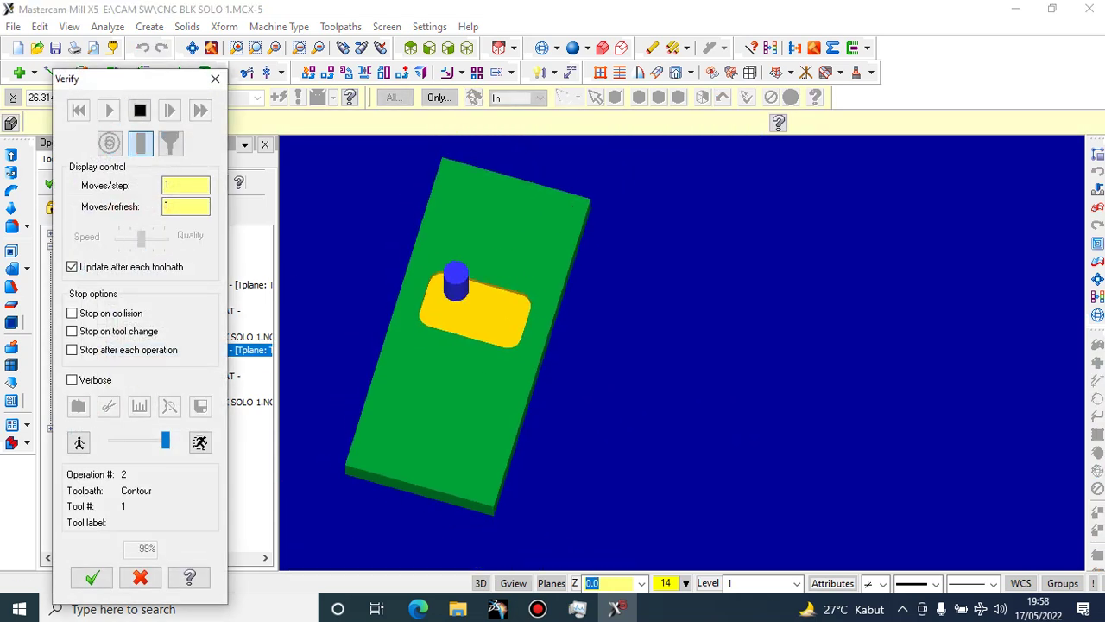
middle_drag(458, 363, 436, 246)
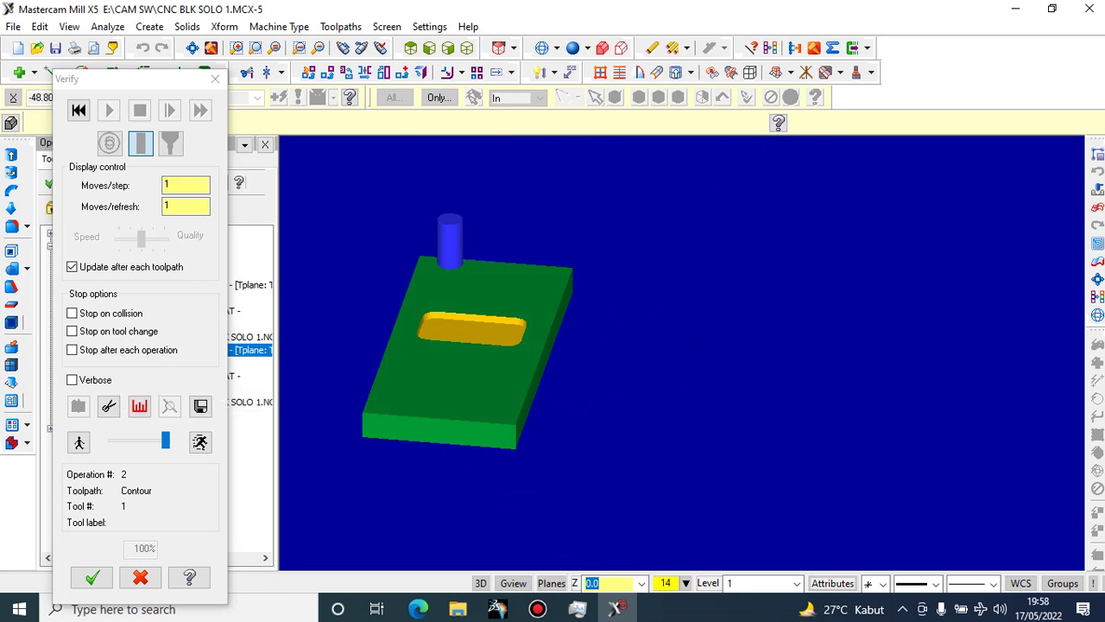
middle_drag(387, 289, 384, 320)
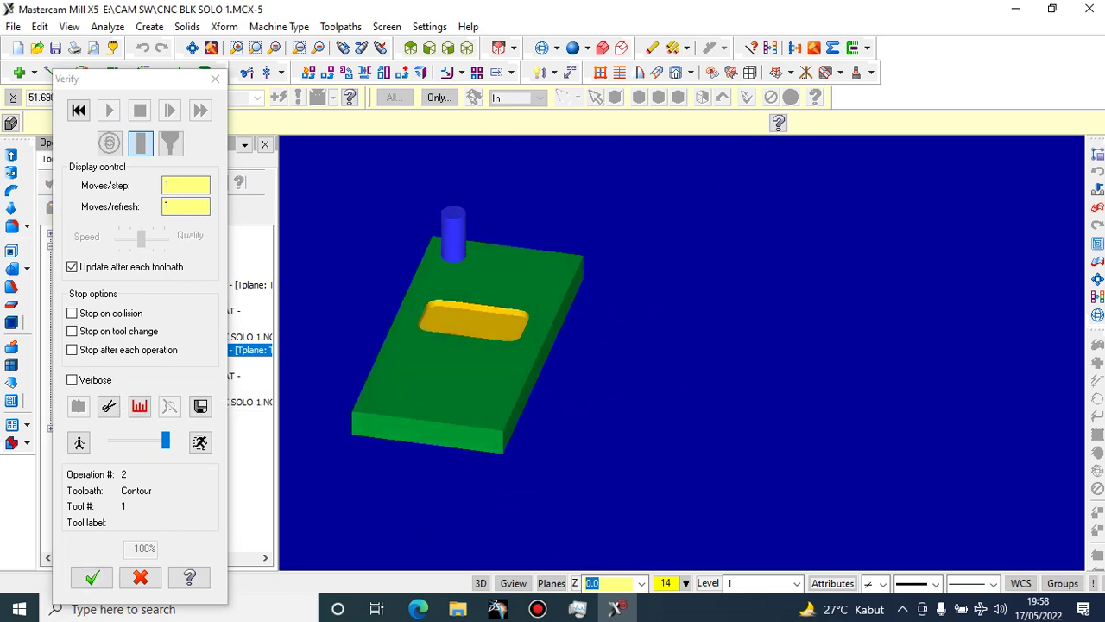
scroll(385, 319, up, 4)
click(91, 577)
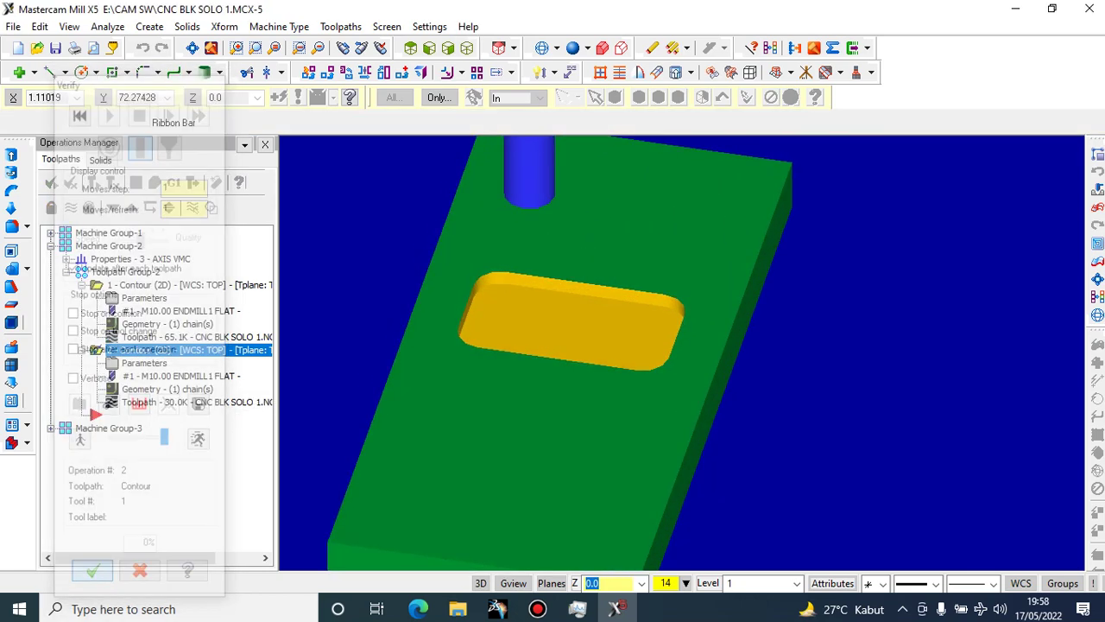
Review the second contour operation's cut, depth, lead-in/out, break-through, multi-pass, tab and linking parameters, and accept them
scroll(466, 335, up, 4)
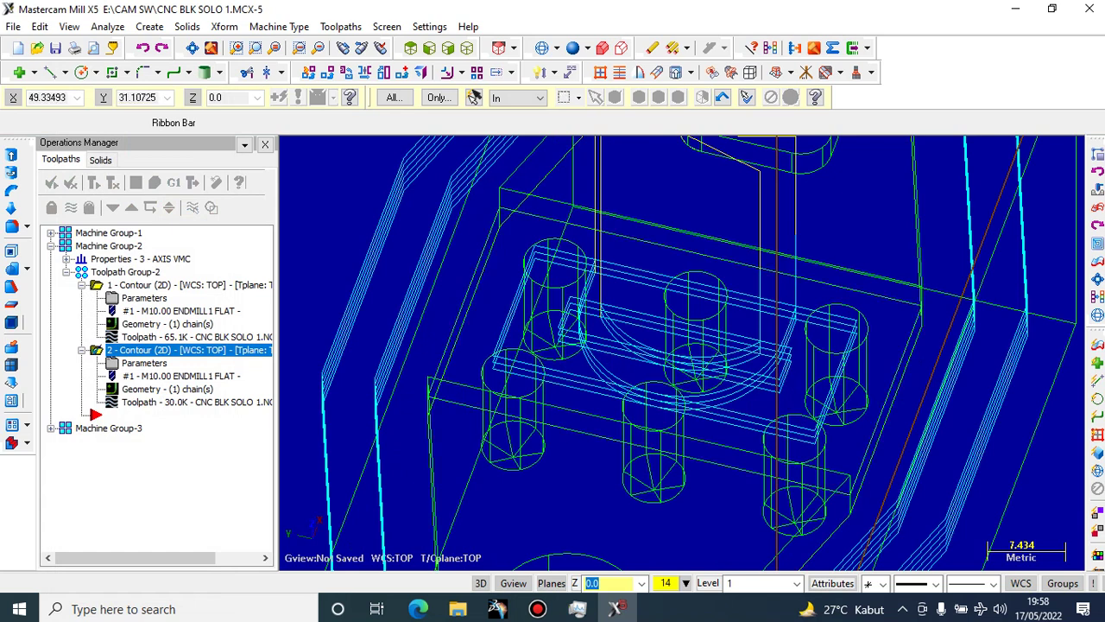
scroll(730, 323, down, 3)
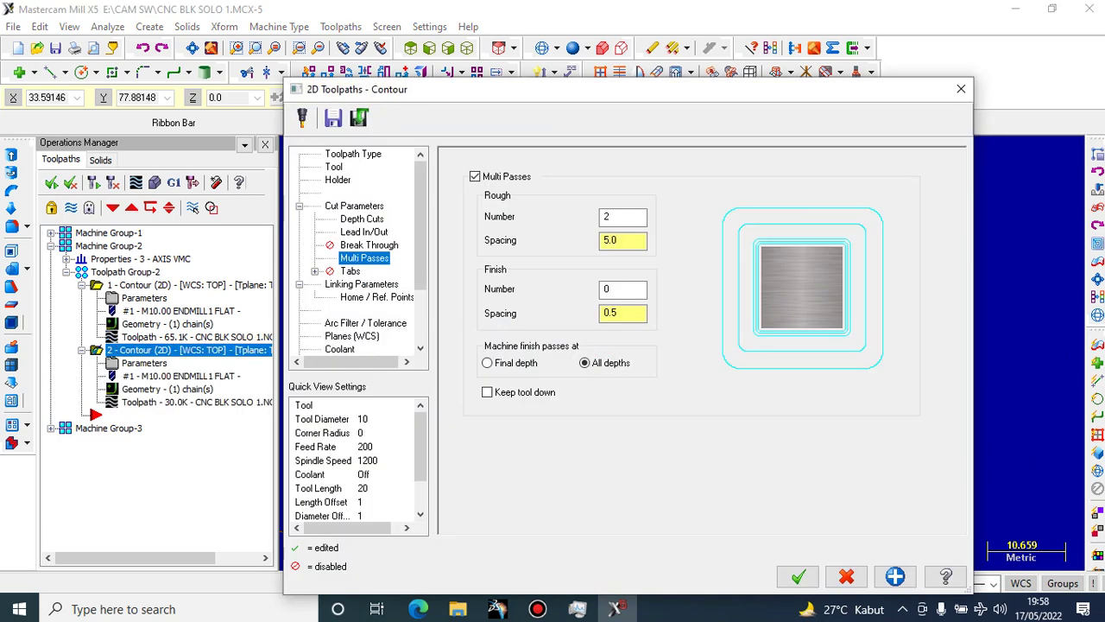
click(354, 207)
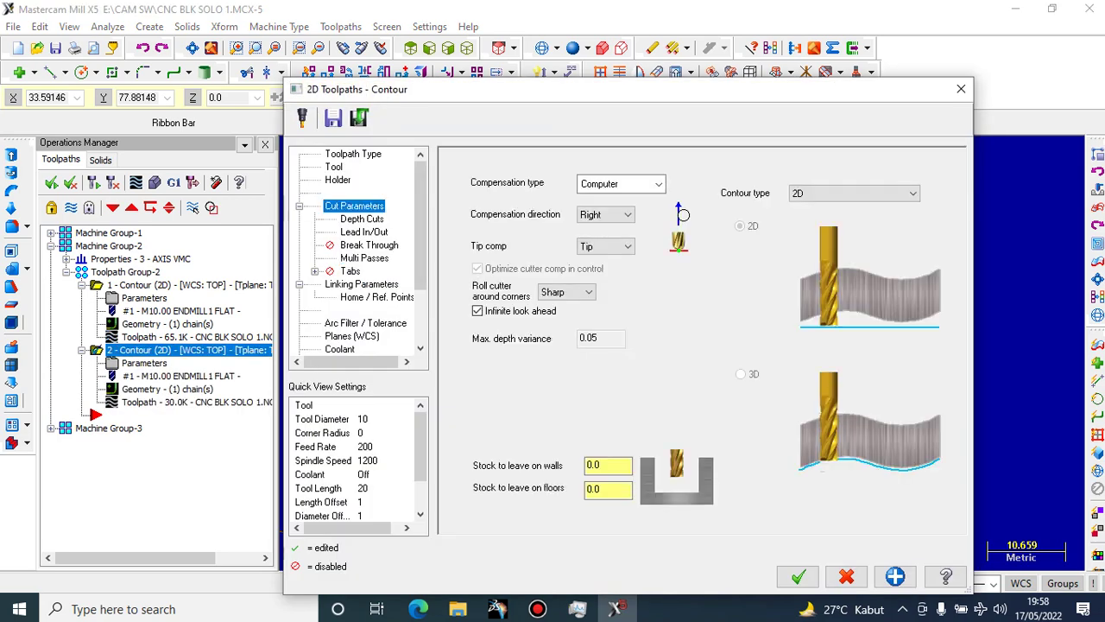
click(362, 219)
click(369, 245)
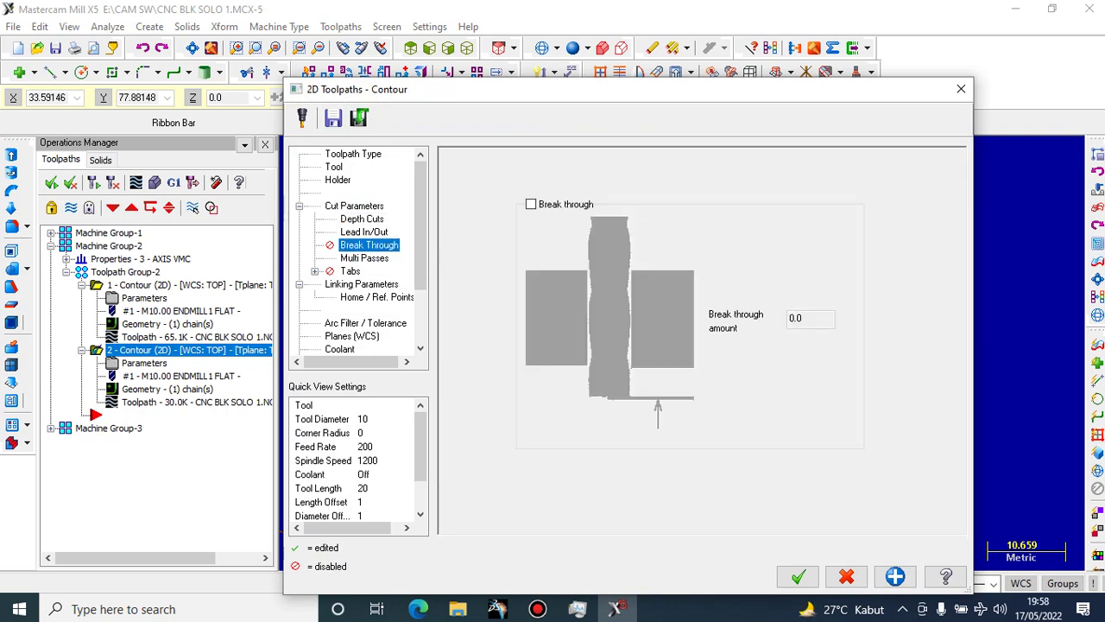
click(365, 232)
click(362, 219)
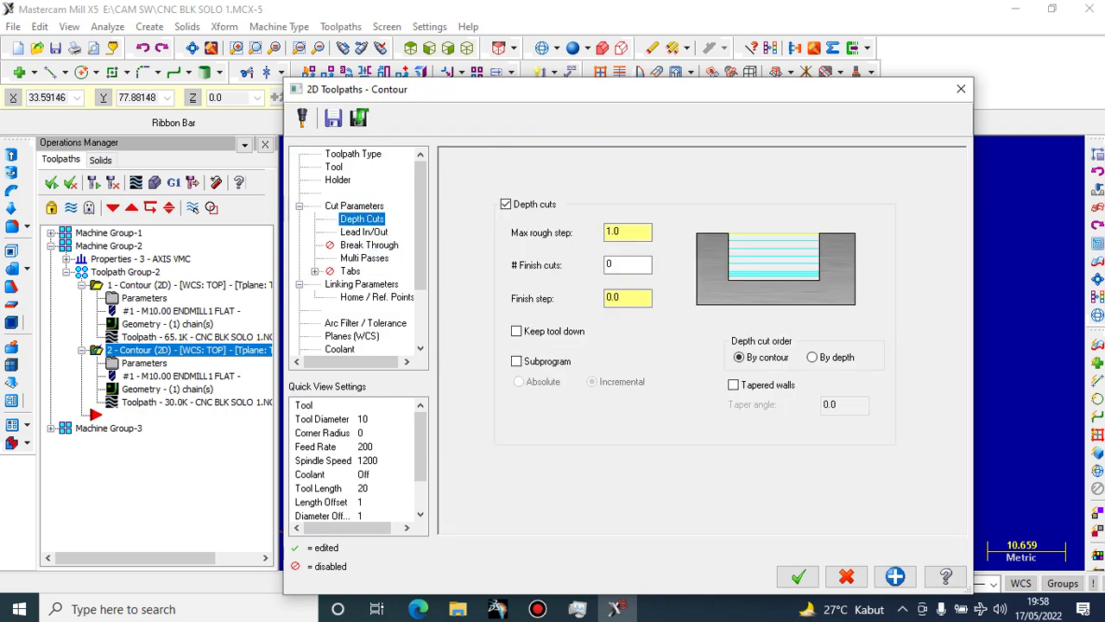
click(354, 206)
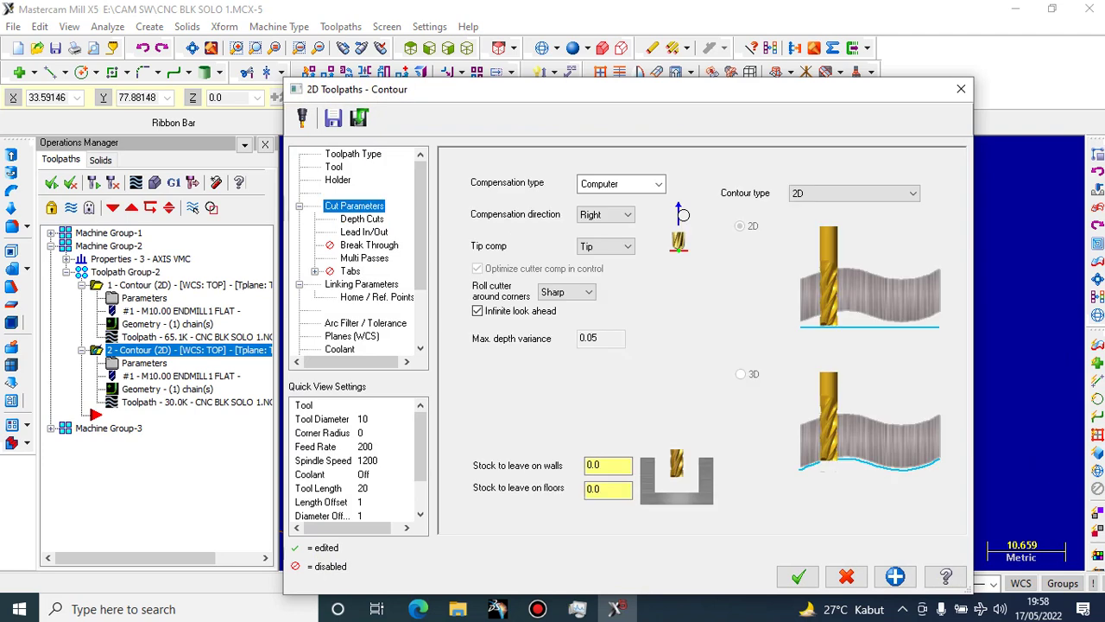
click(362, 219)
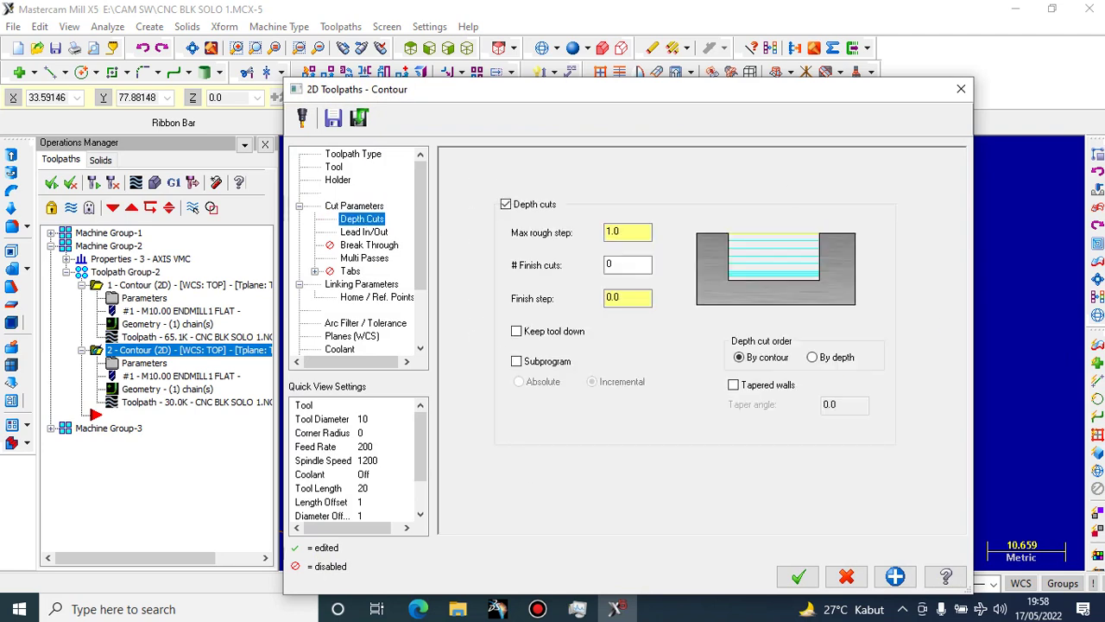
click(364, 232)
click(369, 244)
click(364, 257)
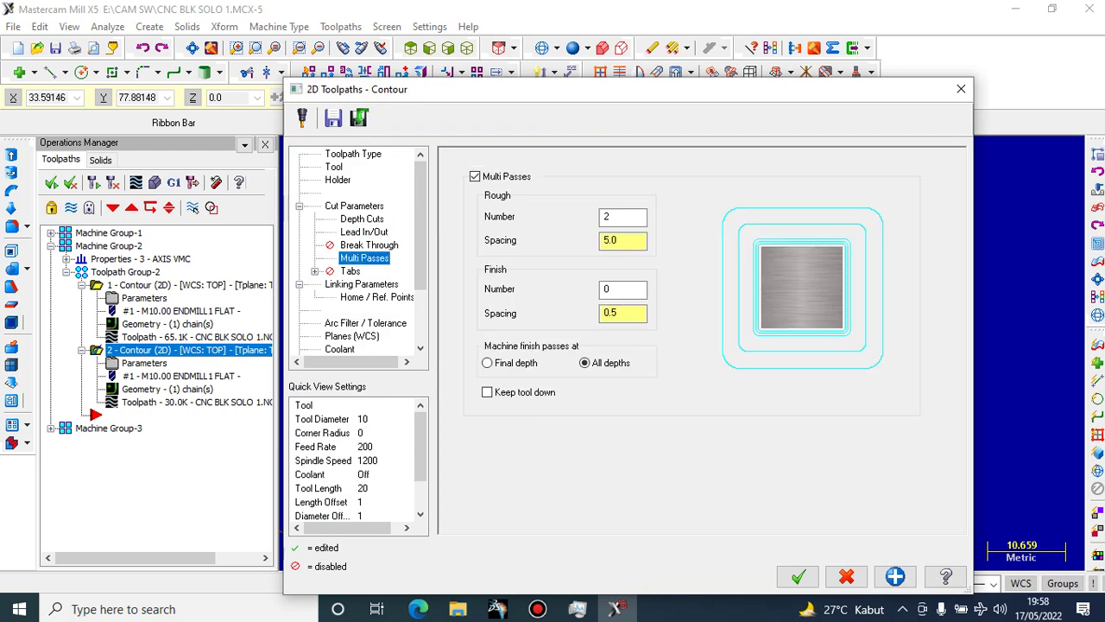
click(368, 246)
click(365, 258)
click(349, 271)
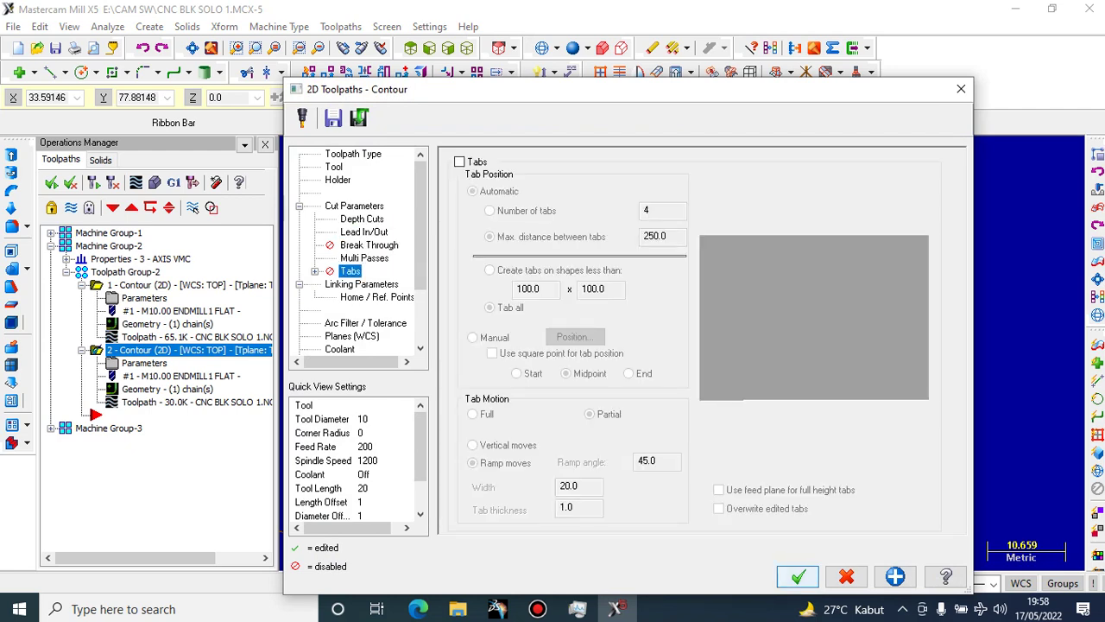
click(362, 284)
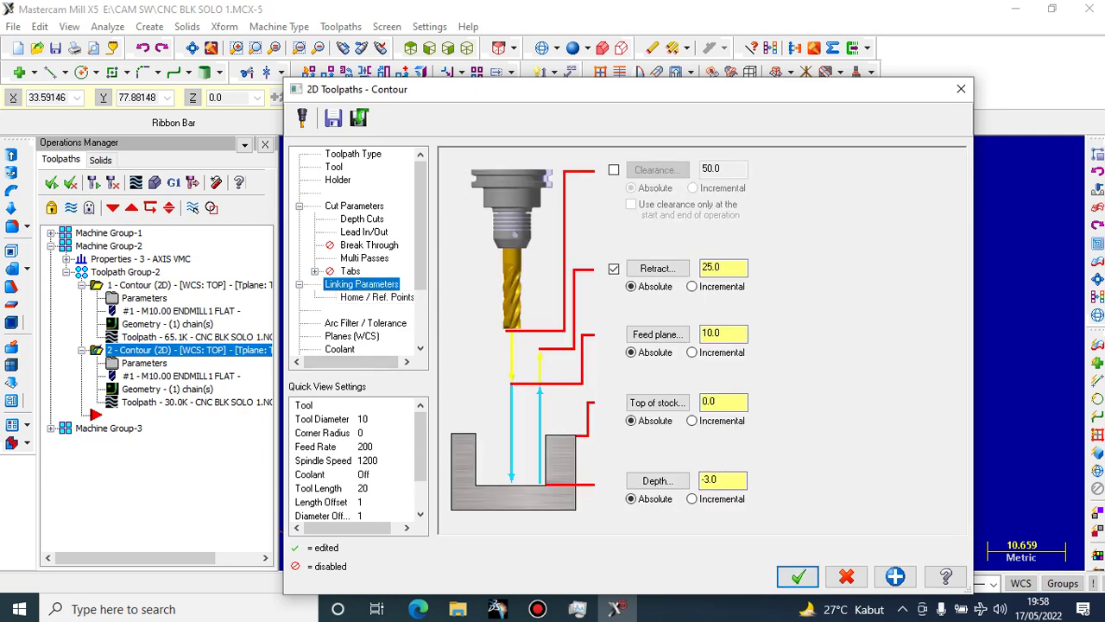
click(798, 577)
Backplot the second contour operation with its unlocked toolpath regenerated, and close the backplot
scroll(436, 442, down, 1)
middle_drag(436, 442, 624, 441)
scroll(550, 388, up, 4)
scroll(550, 387, down, 8)
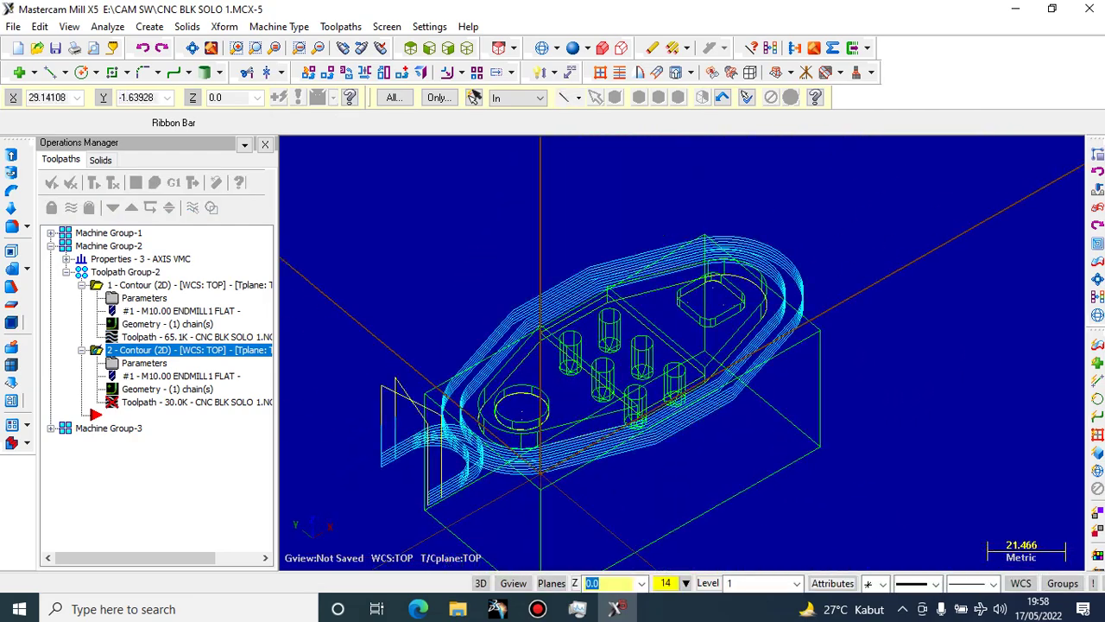
scroll(529, 264, up, 1)
scroll(530, 262, up, 2)
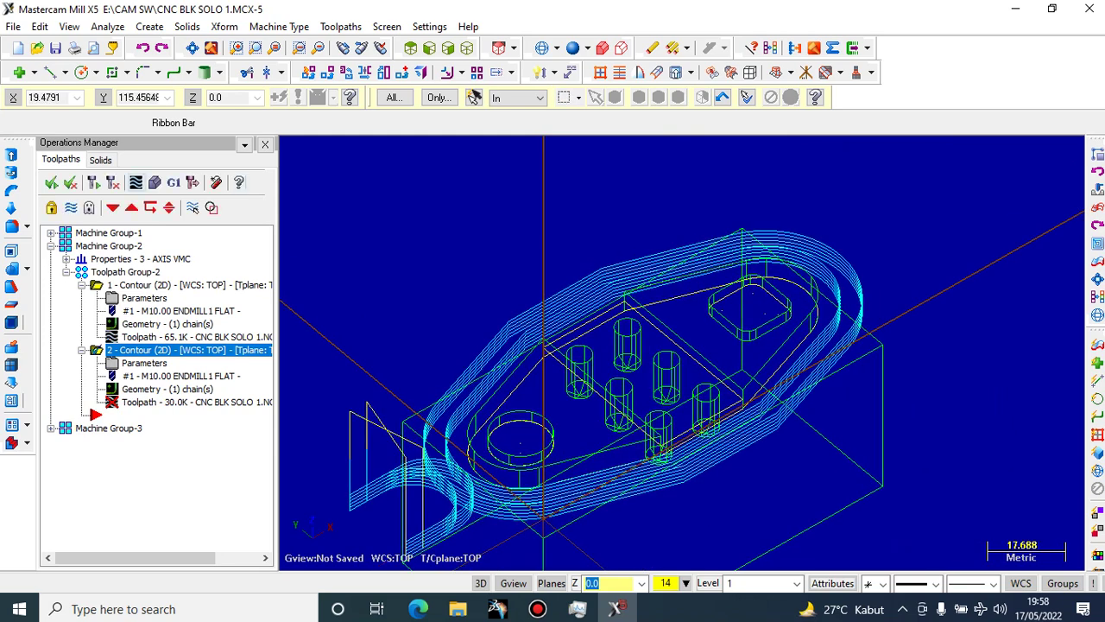
click(137, 183)
click(237, 300)
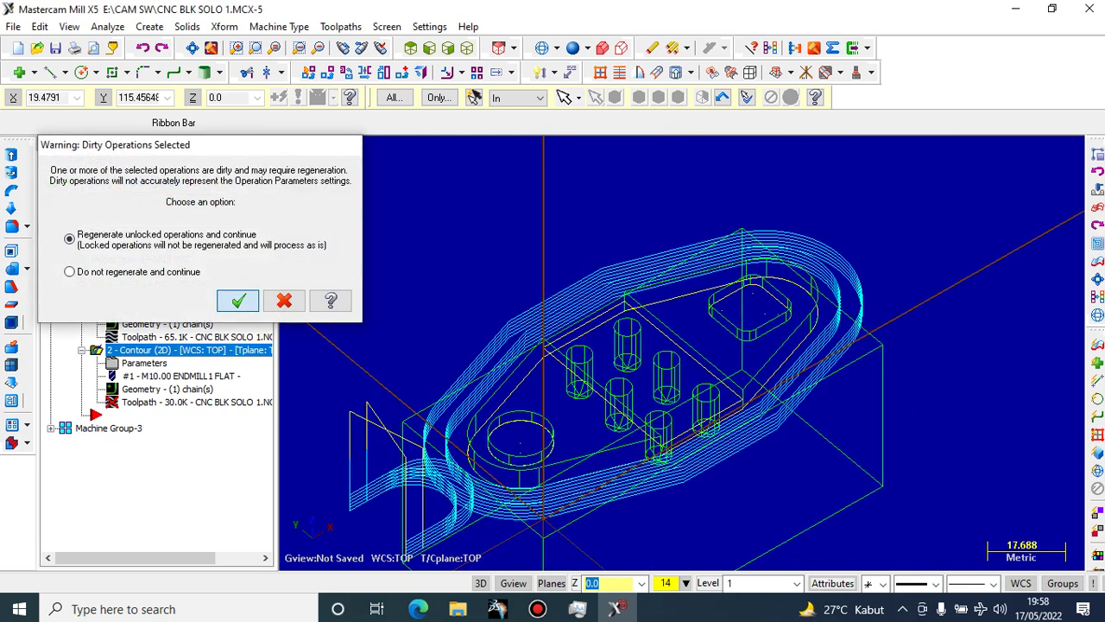
click(154, 244)
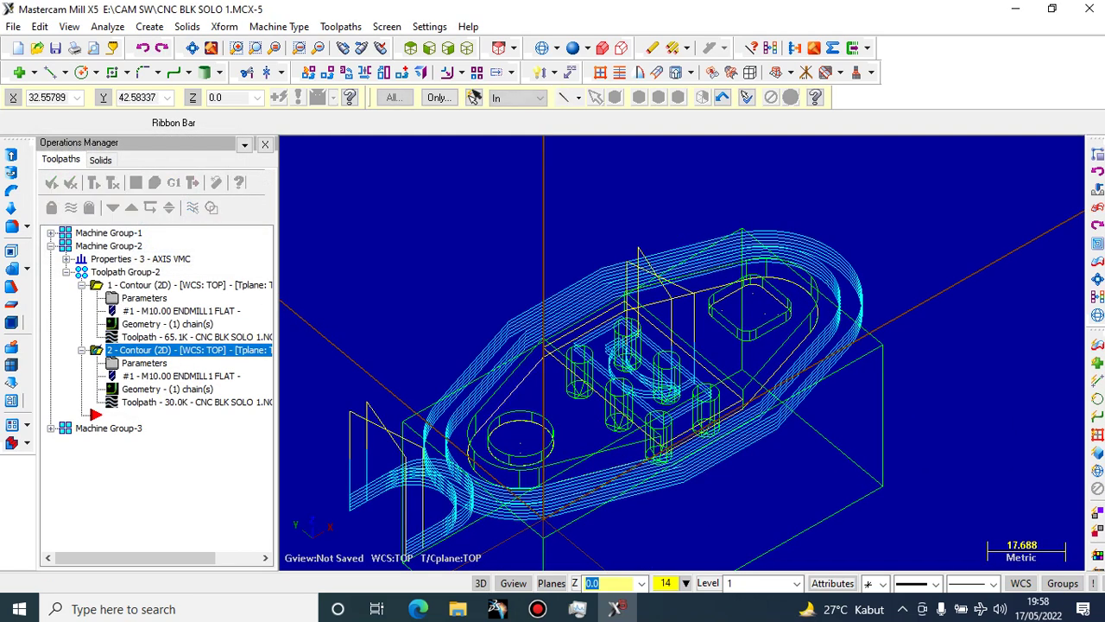
Run the regenerated second contour operation through Verify and close the simulation
scroll(653, 385, up, 9)
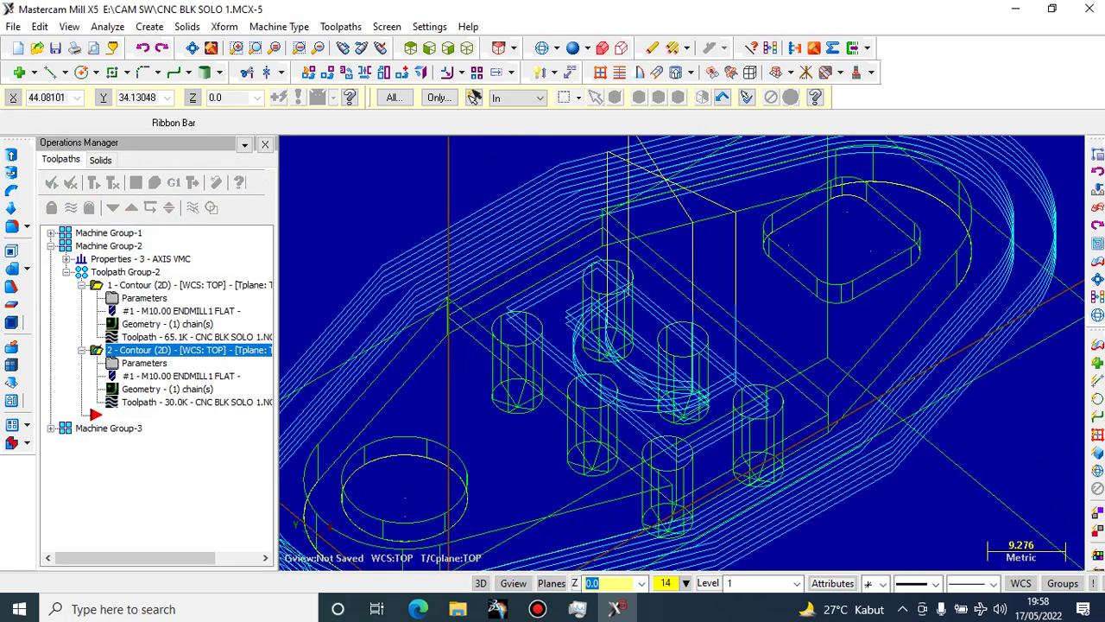
scroll(683, 354, down, 3)
click(155, 182)
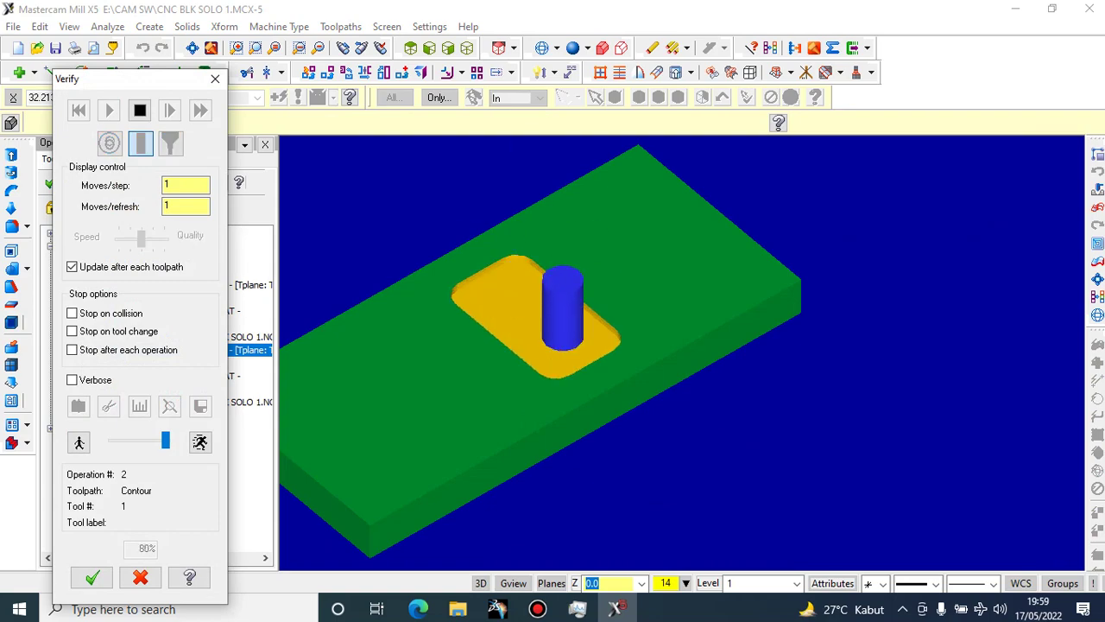
click(91, 578)
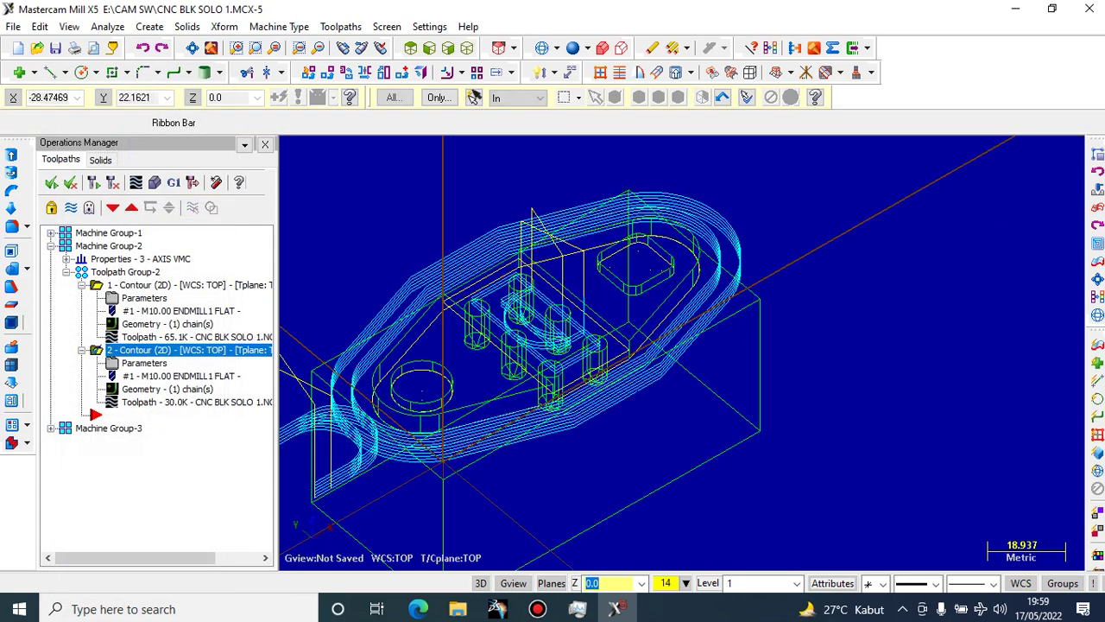
Examine the second contour's toolpath around the six holes from a steeper angle, with a brief look at its backplot
scroll(579, 329, down, 1)
scroll(579, 328, up, 2)
middle_drag(493, 335, 611, 345)
middle_drag(676, 405, 665, 470)
scroll(665, 412, up, 1)
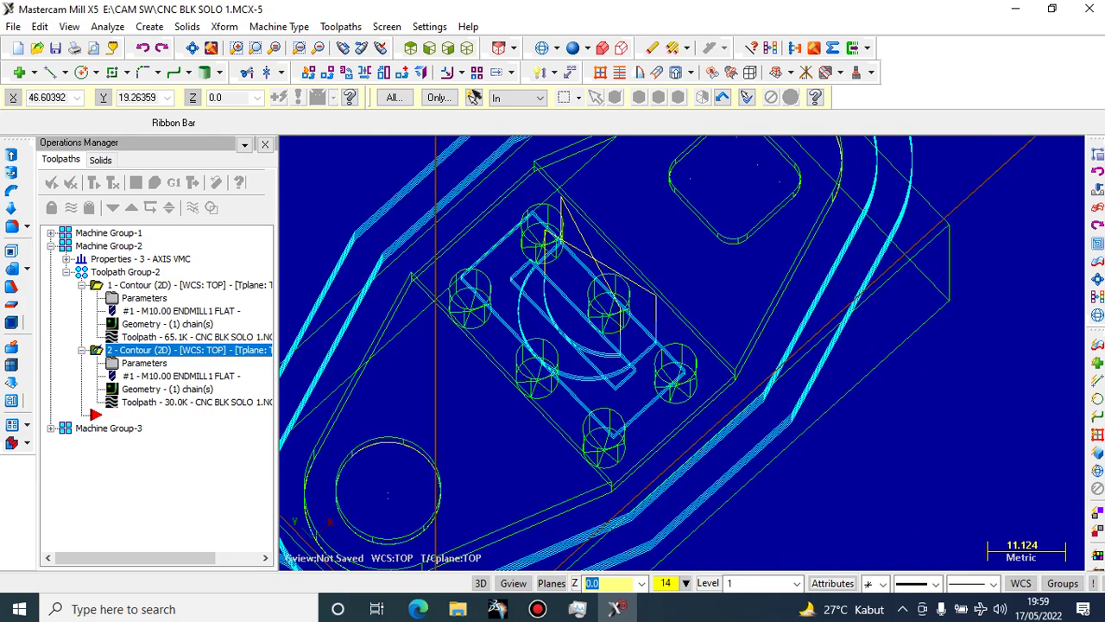
scroll(587, 354, up, 1)
scroll(590, 326, down, 1)
scroll(591, 327, up, 1)
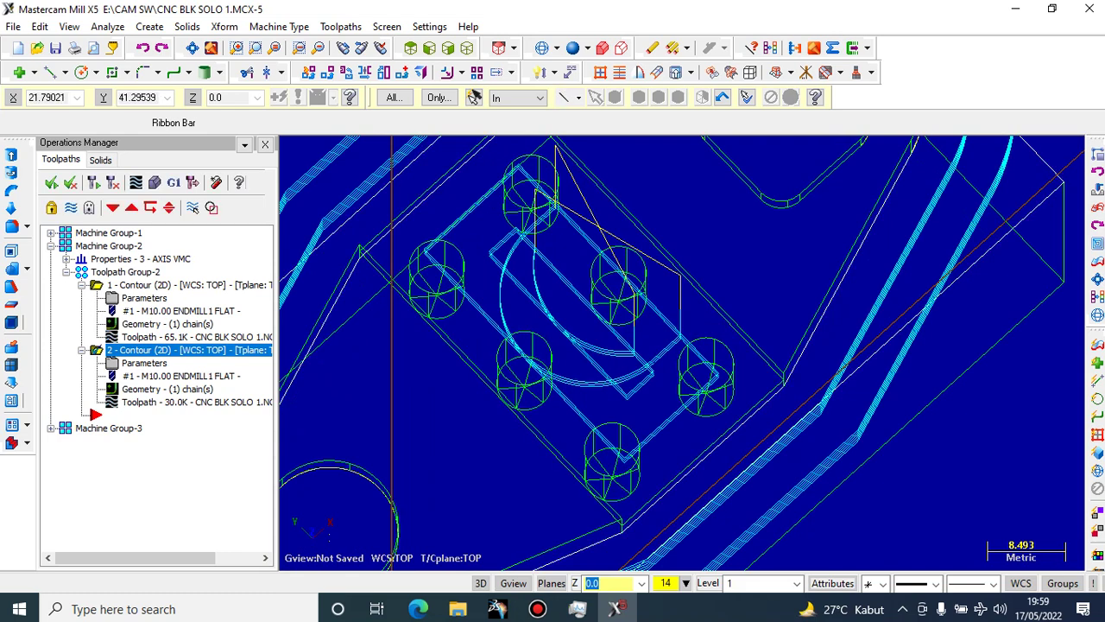
click(136, 182)
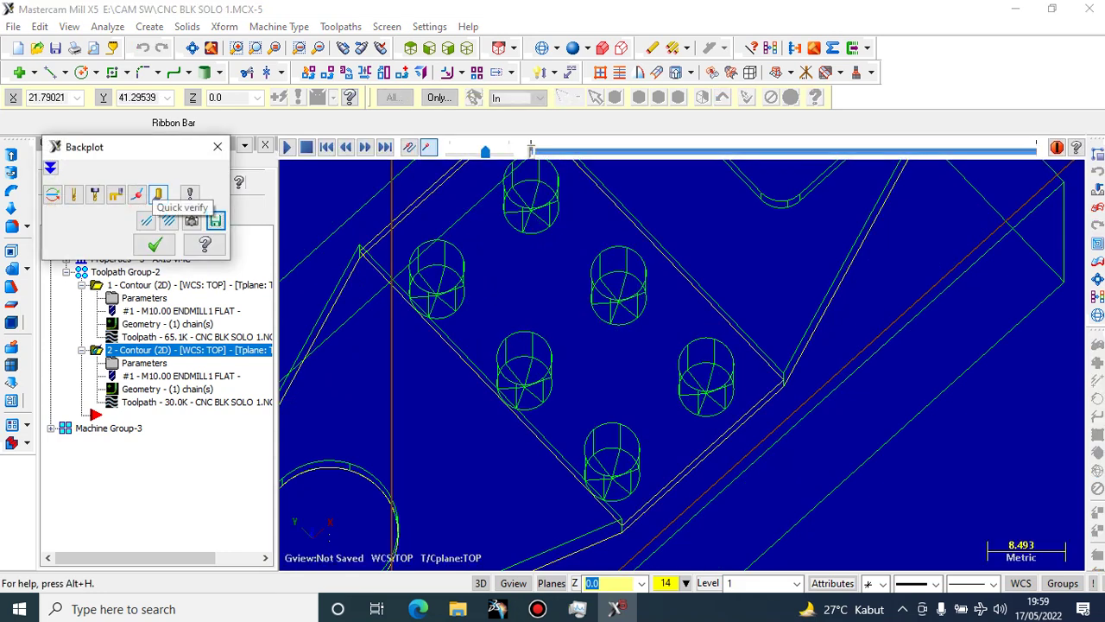
key(Escape)
Simulate the second contour in Verify at a reduced playback speed, watch the recess being cut, and close the simulation
click(157, 182)
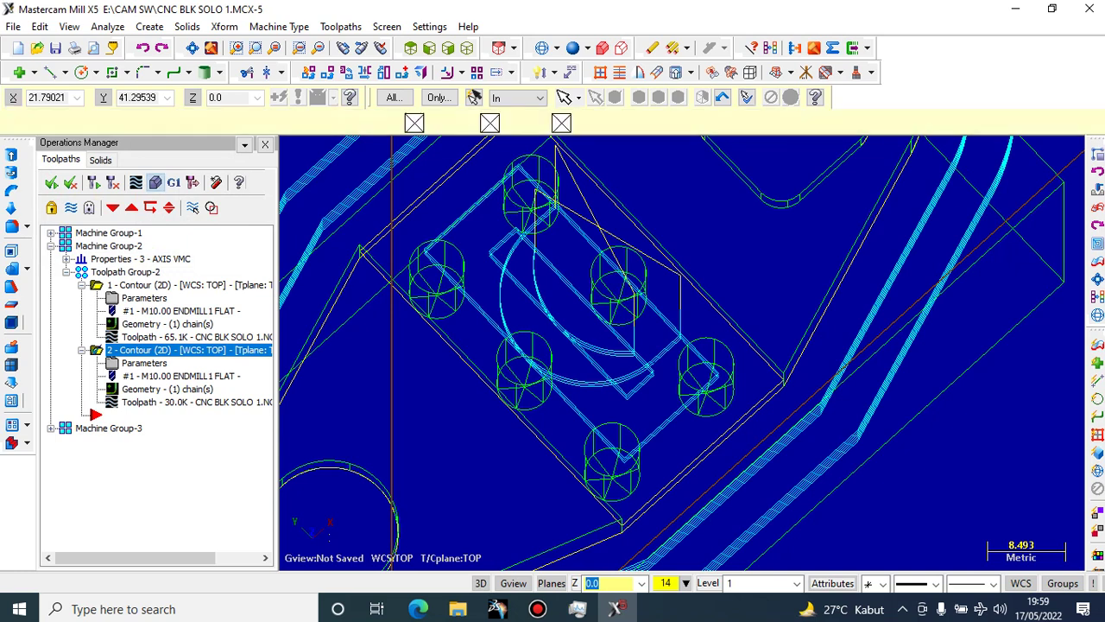
middle_drag(682, 352, 656, 302)
scroll(682, 353, down, 2)
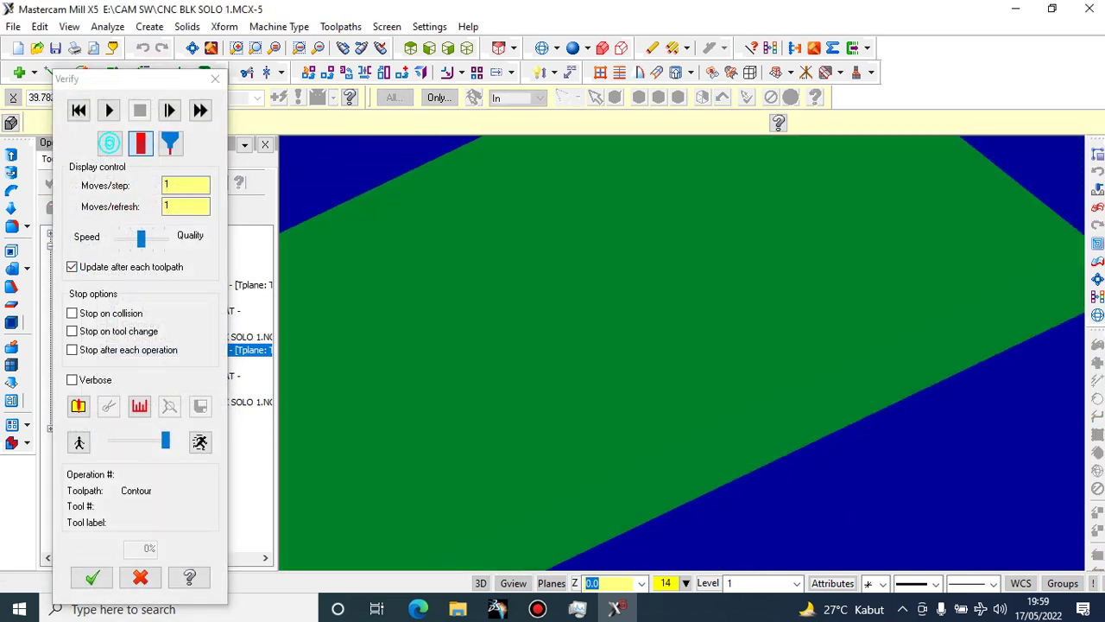
scroll(404, 297, down, 8)
scroll(316, 418, up, 8)
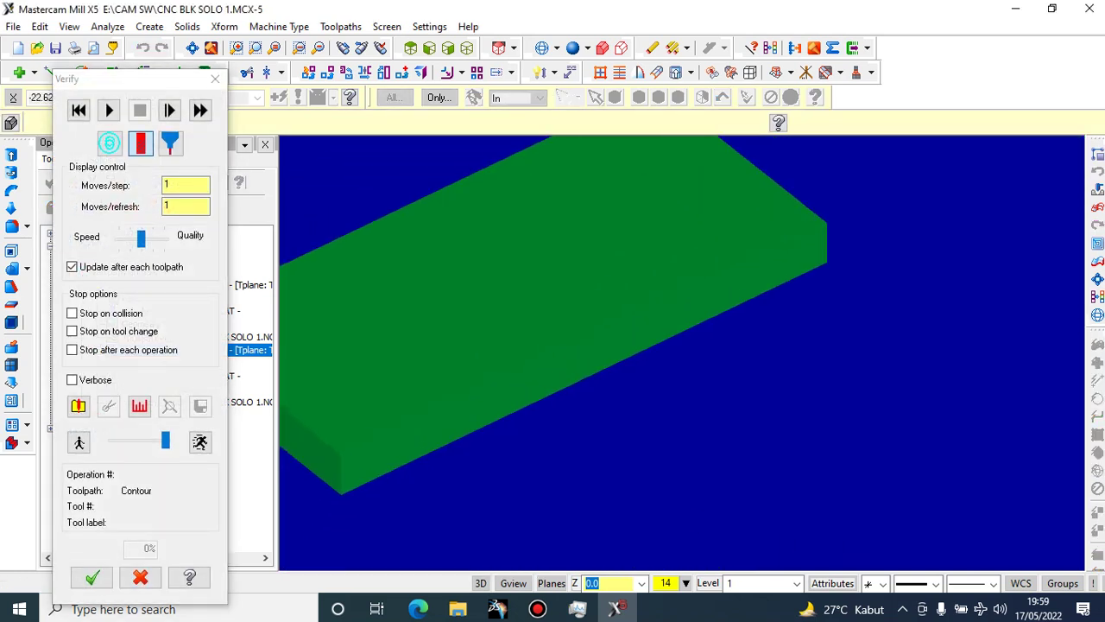
drag(166, 441, 133, 440)
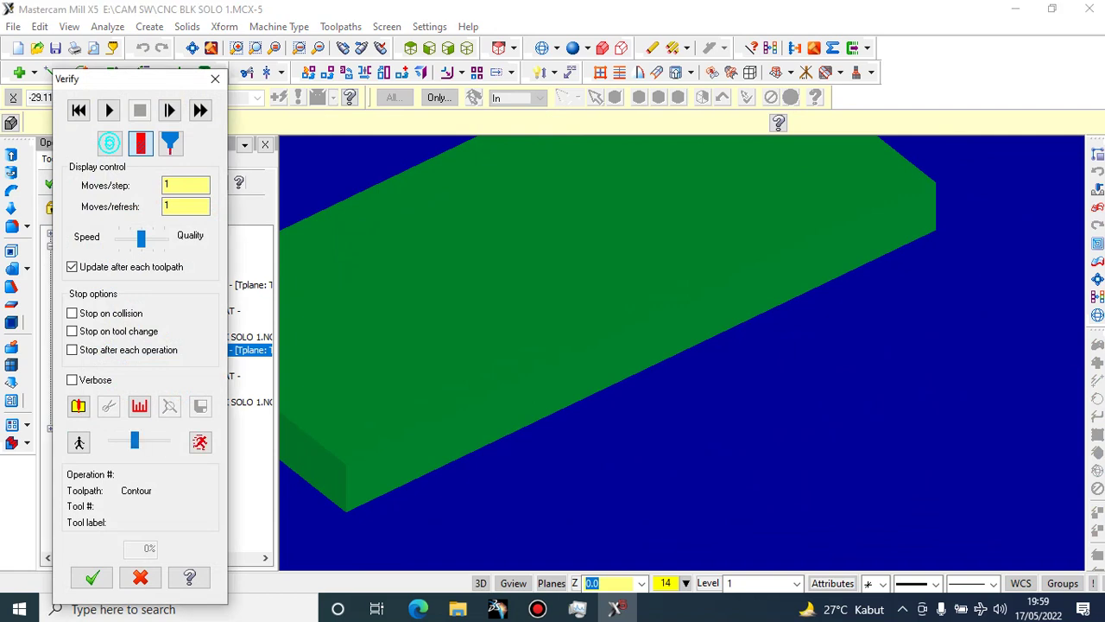
click(109, 110)
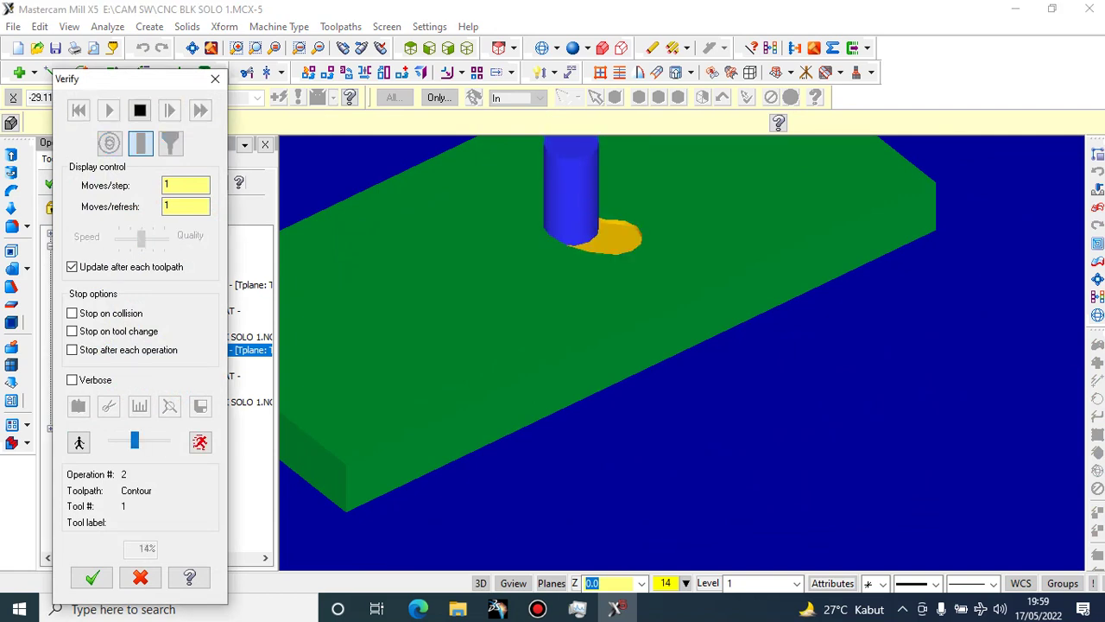
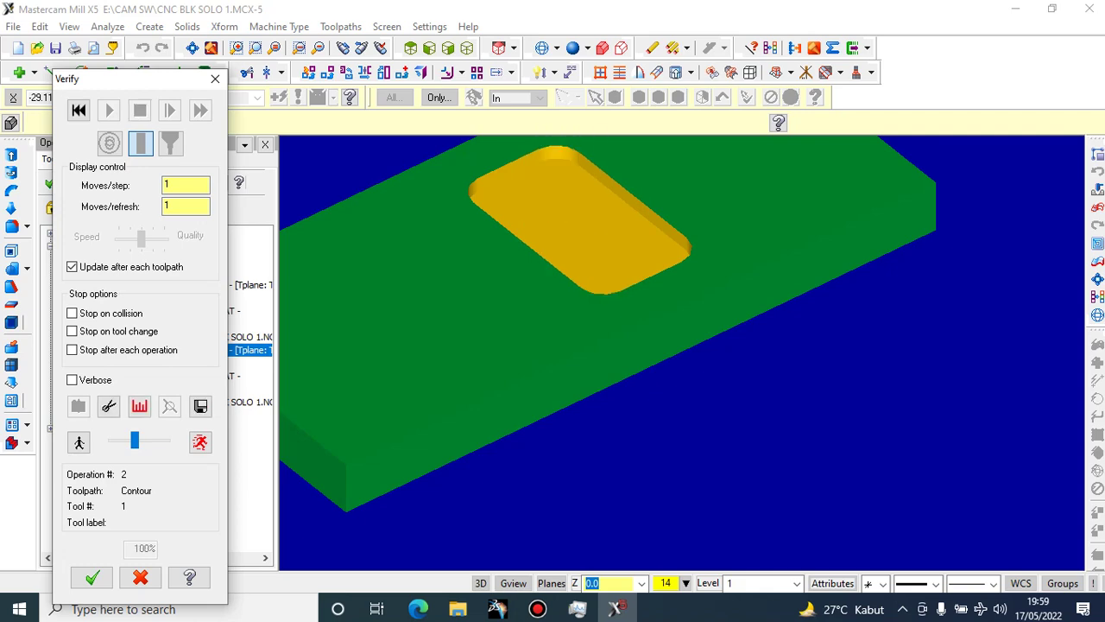
click(92, 577)
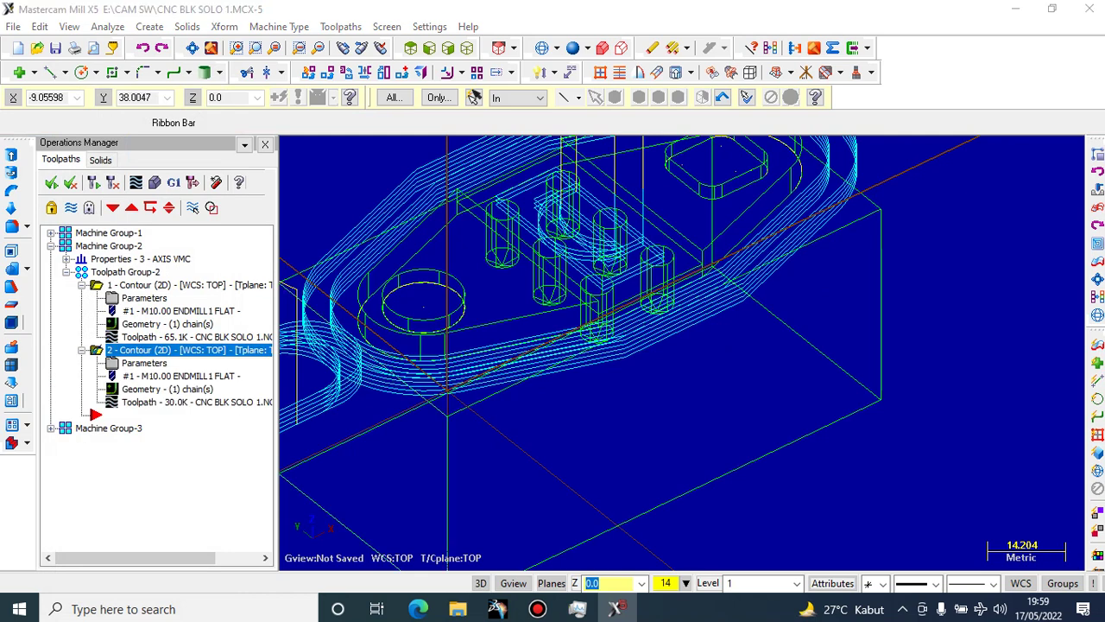
Check the second contour's tool holder, cut, depth-cut and lead-in/out parameters, and set its multi-pass rough spacing to 7 mm
click(144, 364)
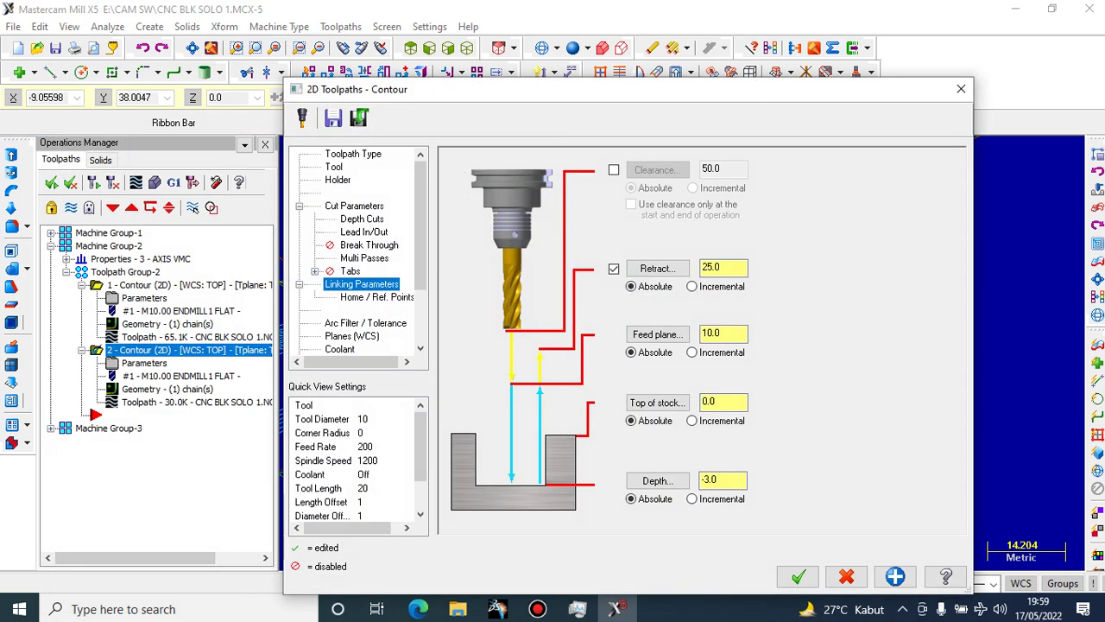
click(334, 167)
click(337, 180)
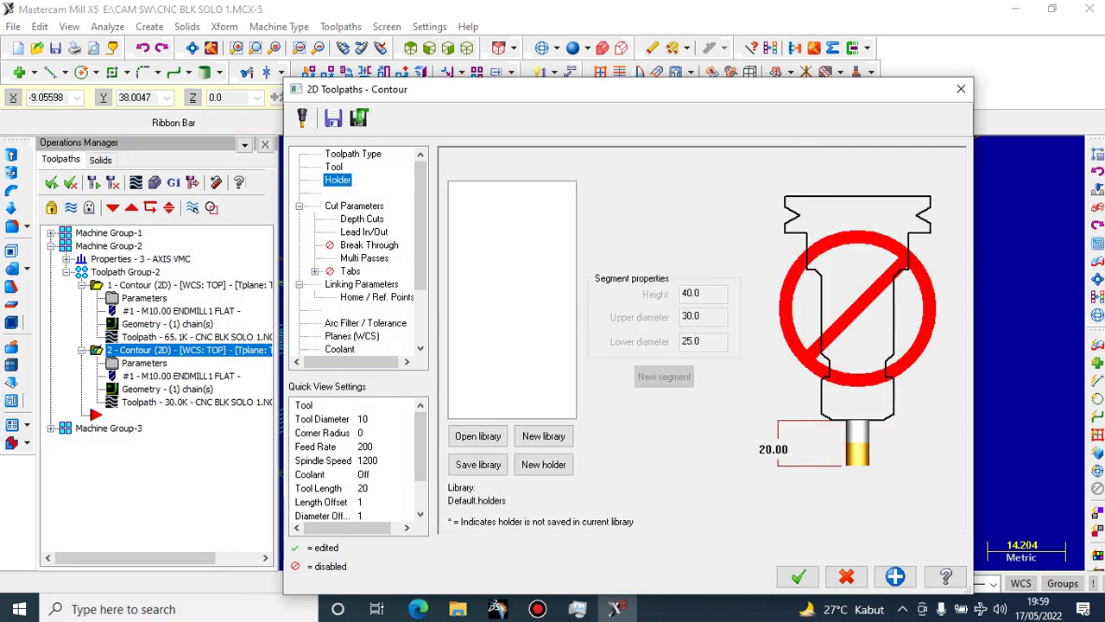
click(354, 206)
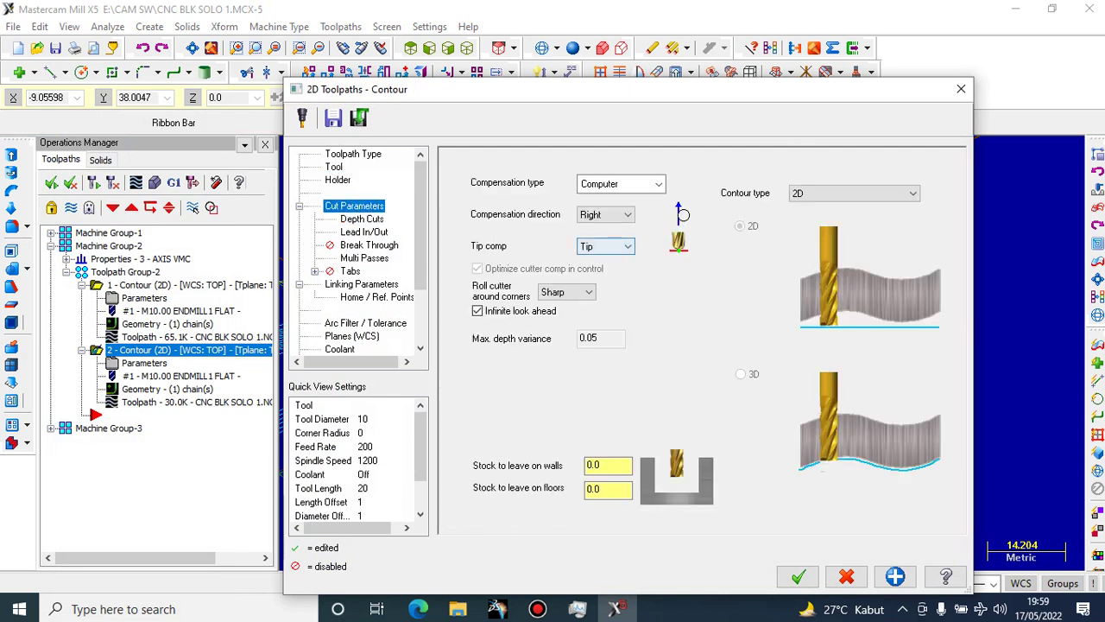
click(361, 219)
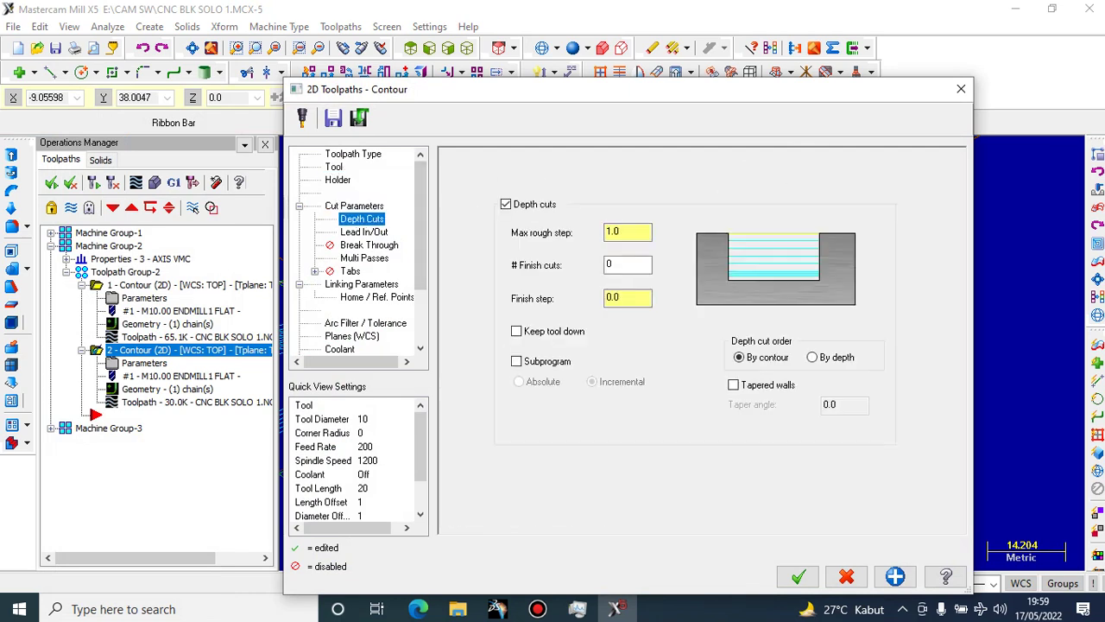
click(363, 232)
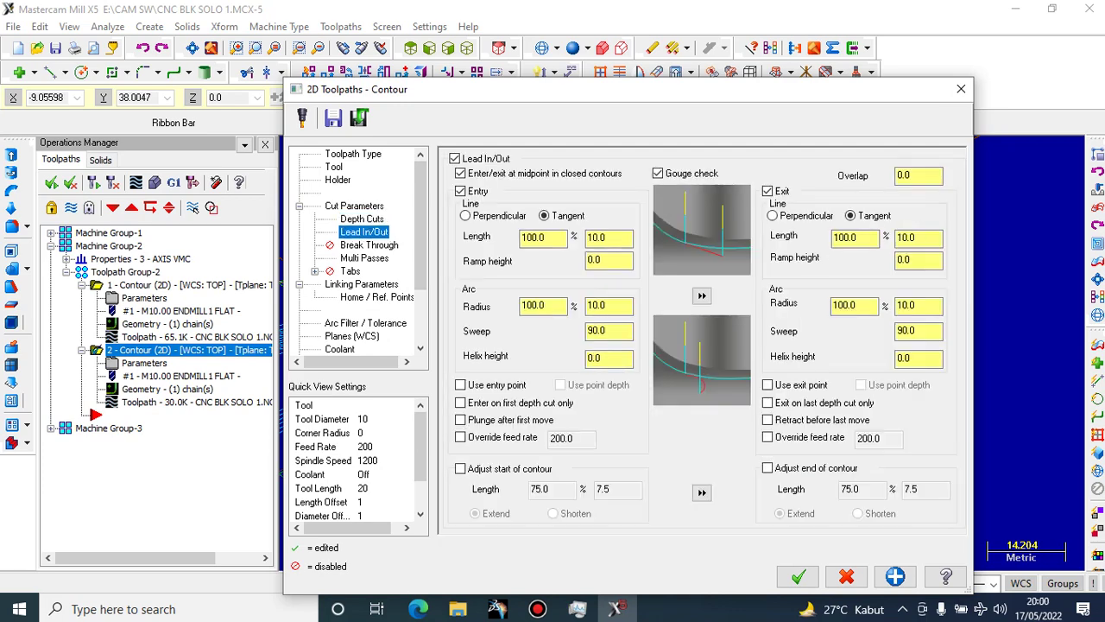
click(370, 245)
click(365, 258)
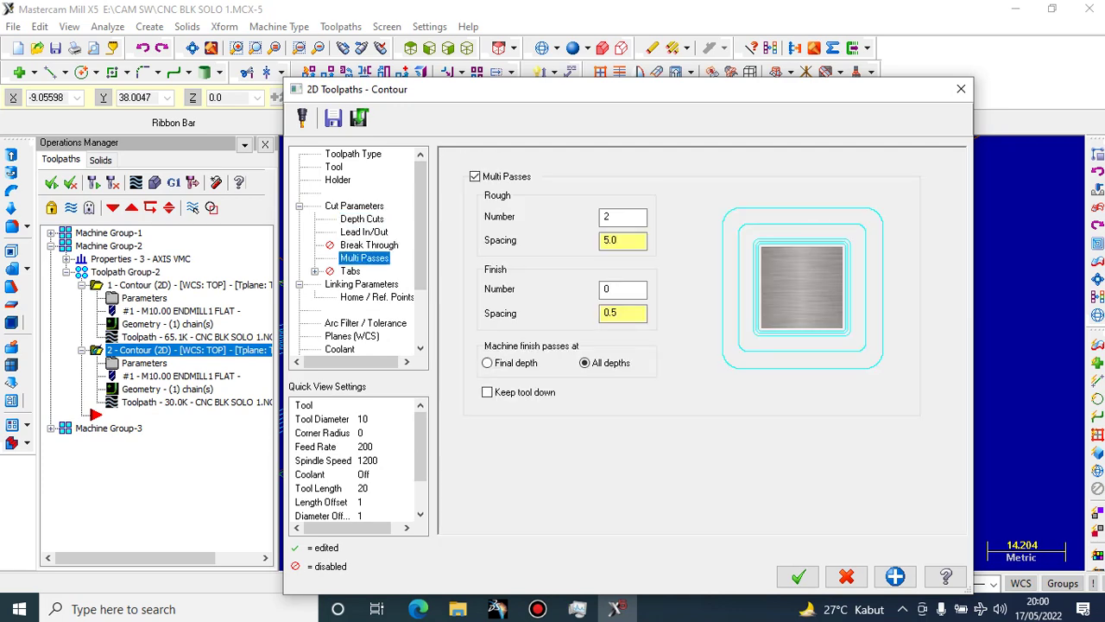
click(614, 290)
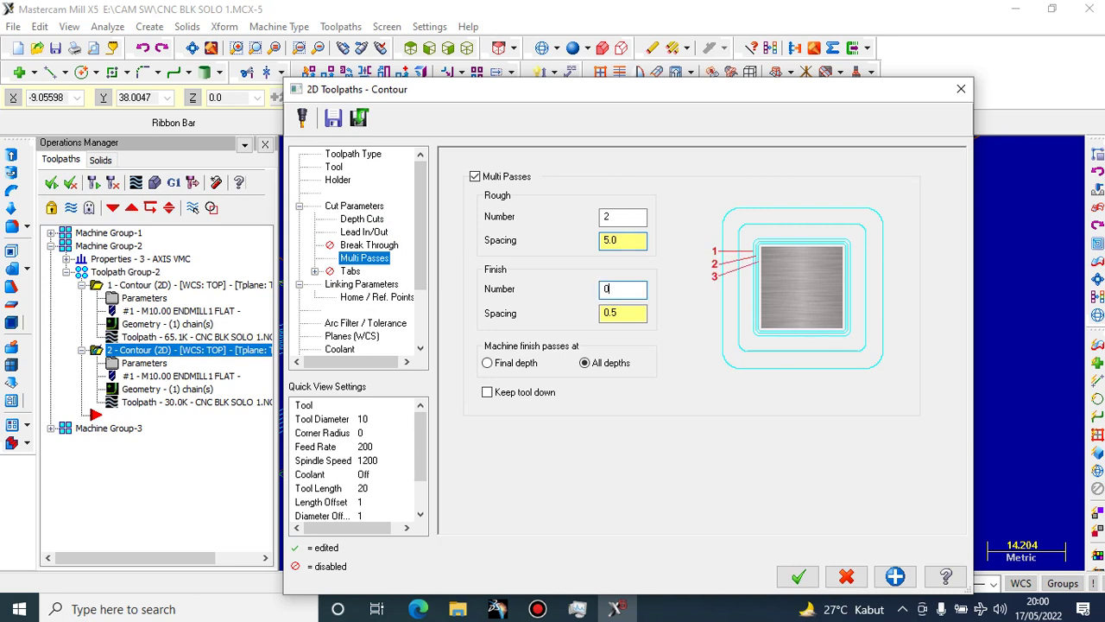
drag(619, 240, 611, 241)
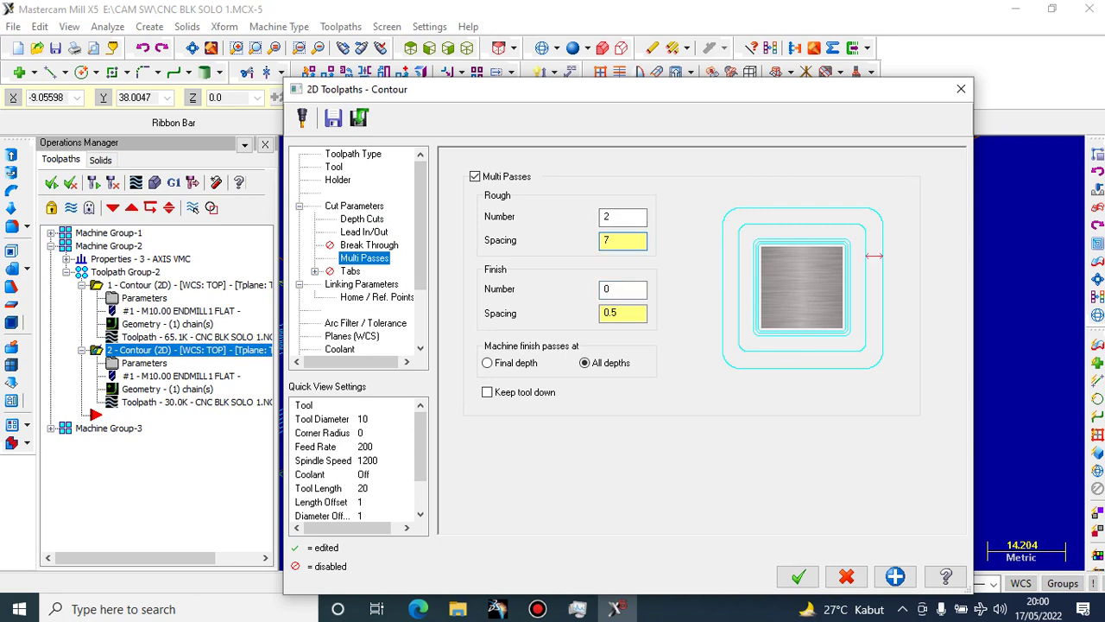
click(349, 270)
click(361, 283)
click(798, 576)
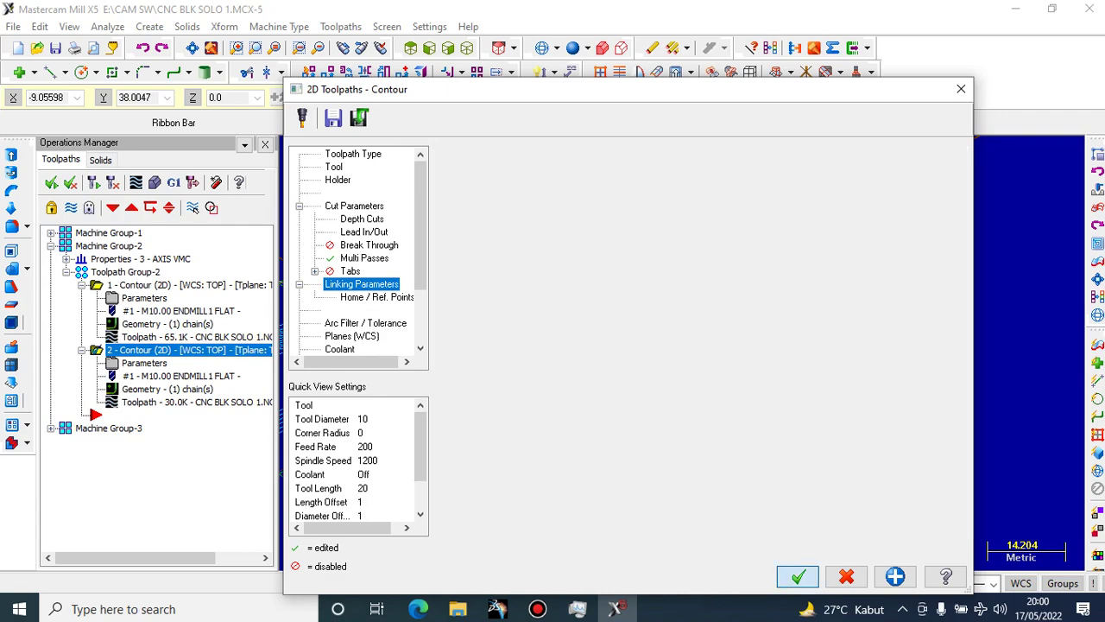
Regenerate and backplot the second contour with the 7 mm rough spacing, and examine its toolpath around the six holes
scroll(682, 346, down, 2)
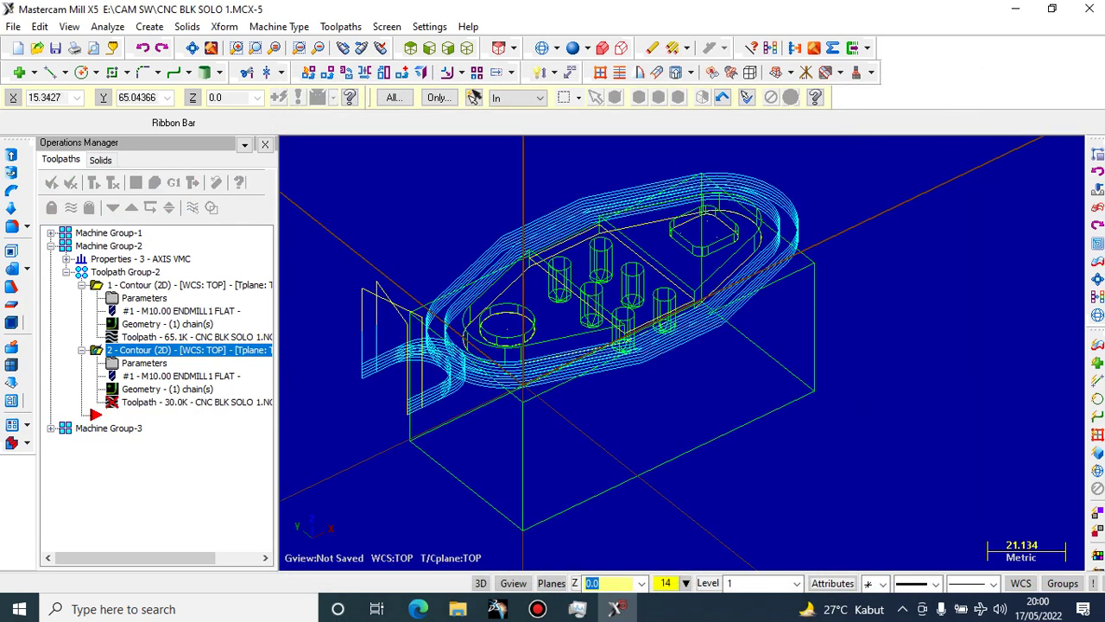
click(137, 182)
click(238, 300)
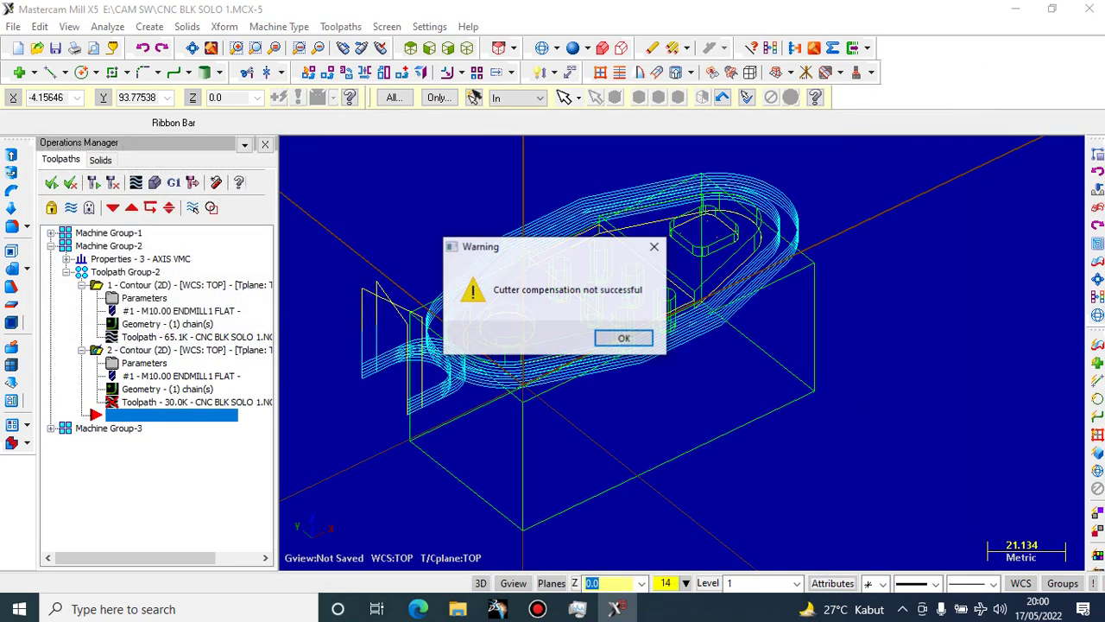
click(625, 338)
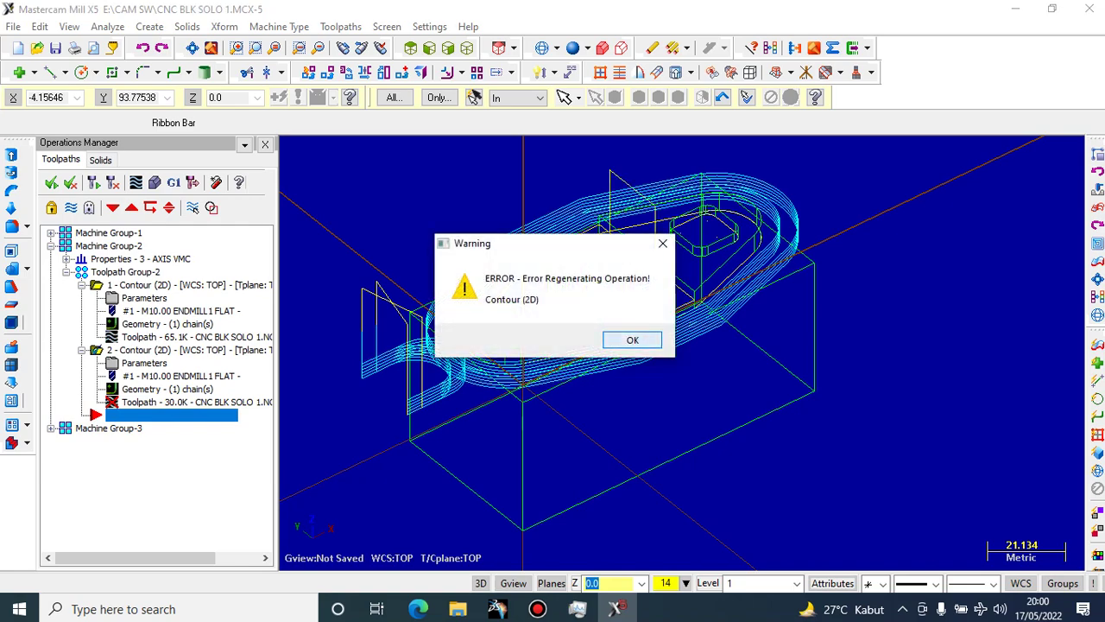
click(632, 339)
click(136, 182)
click(154, 246)
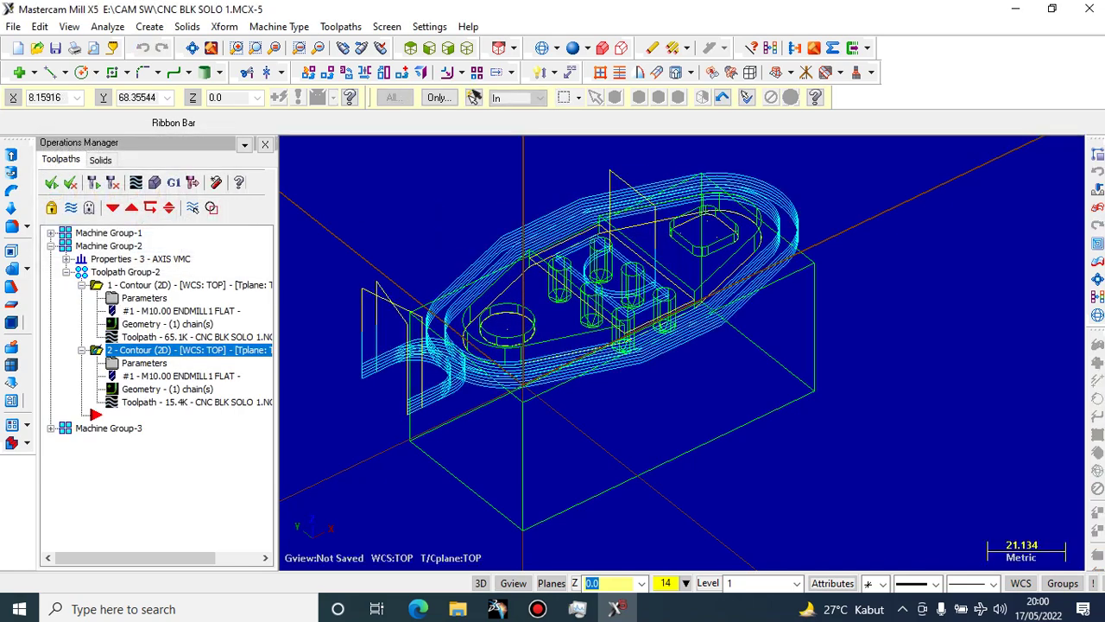
scroll(683, 251, up, 5)
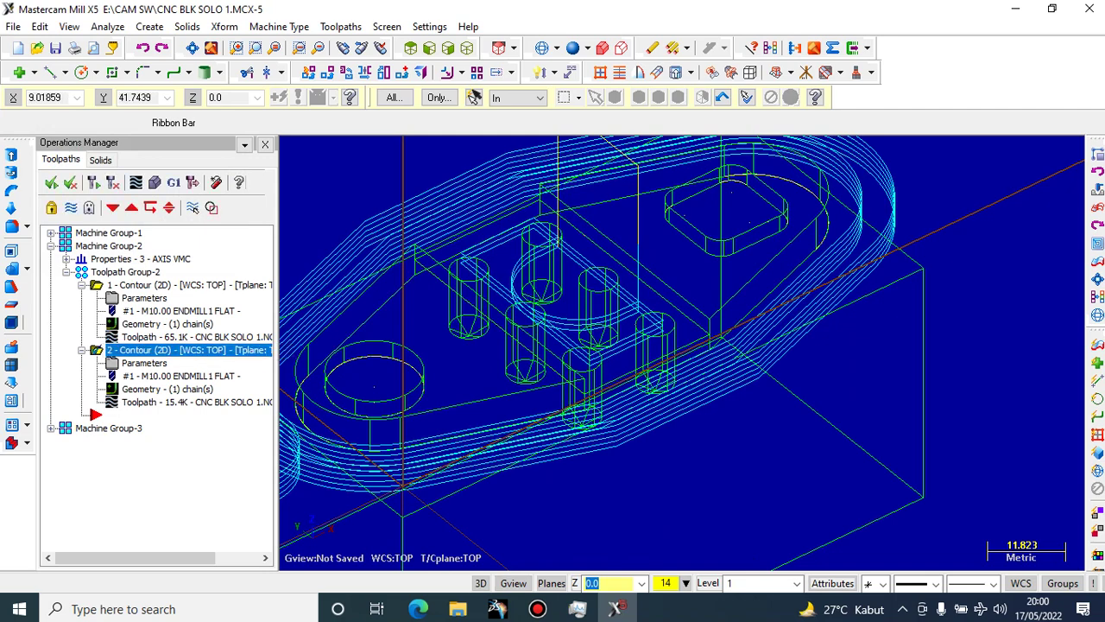
Set the second contour's multi-pass rough spacing back to 5 mm
click(154, 182)
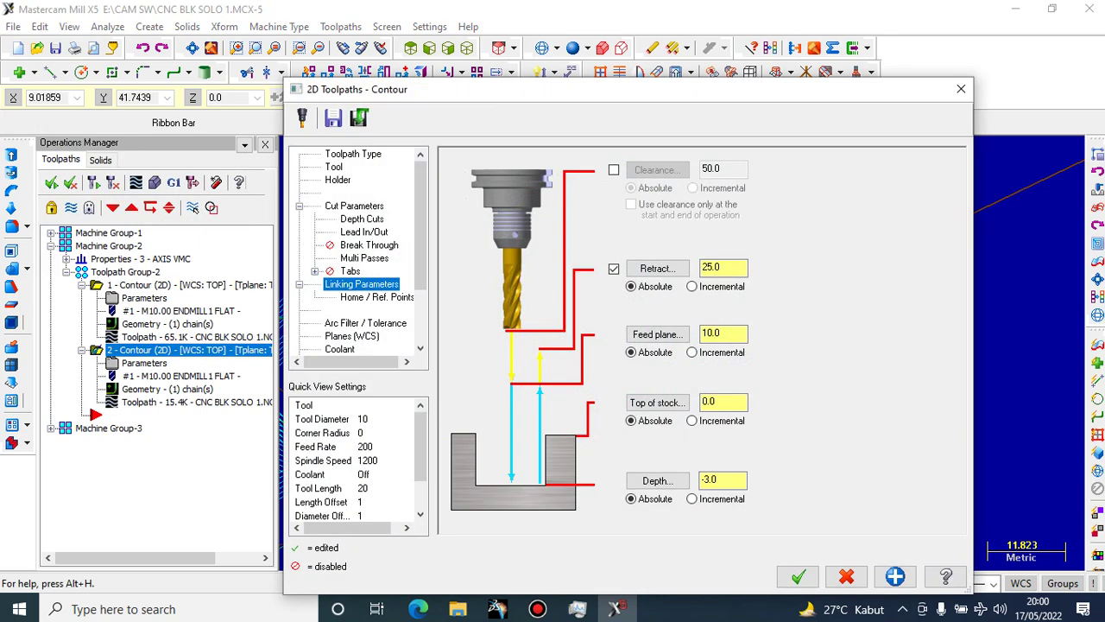
click(362, 220)
click(363, 233)
click(369, 245)
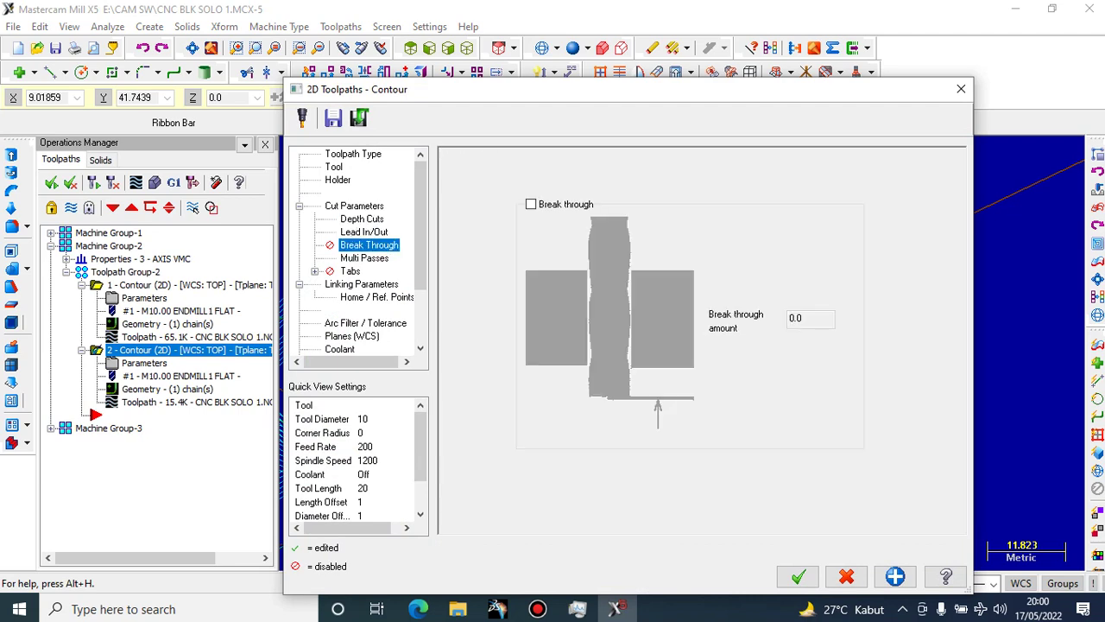
click(365, 258)
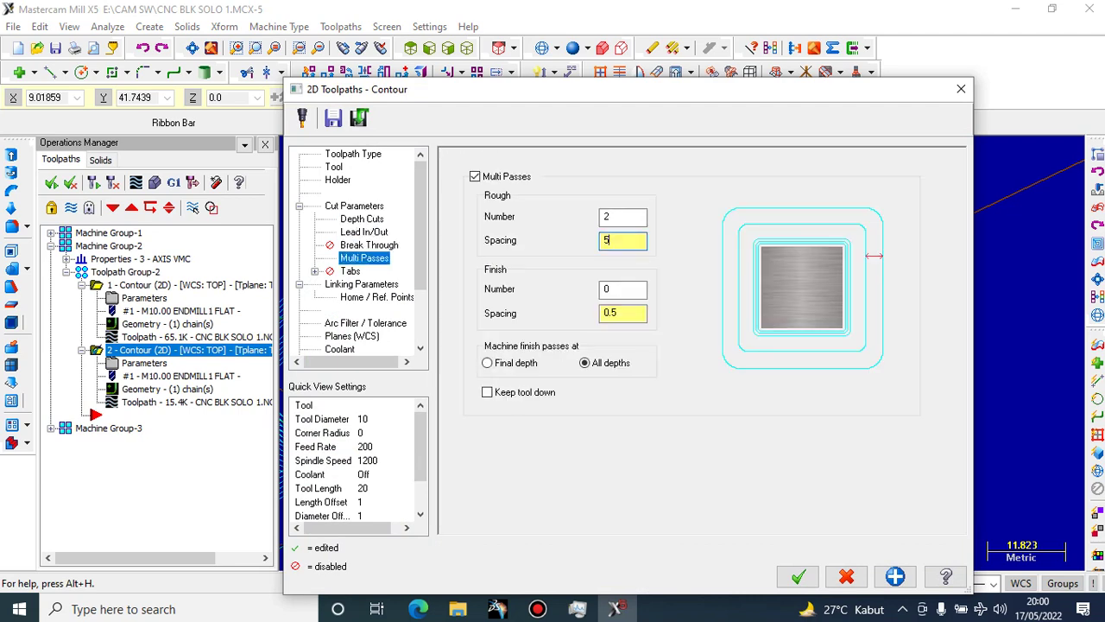
click(798, 575)
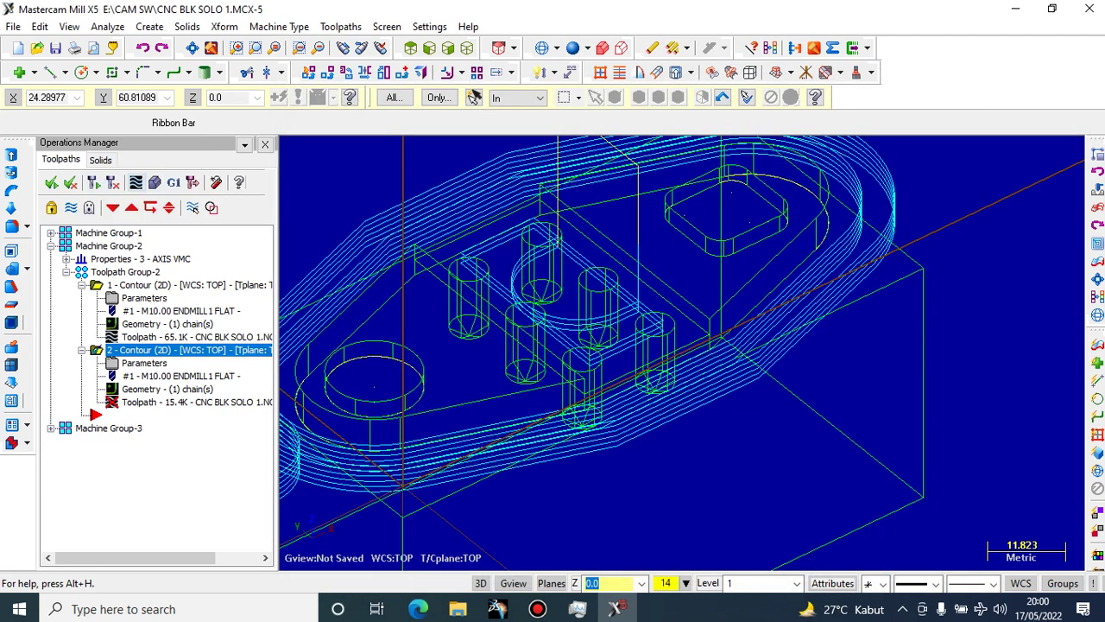
Regenerate and backplot the second contour with the 5 mm rough spacing, and inspect the toolpath over the block
click(135, 182)
click(238, 300)
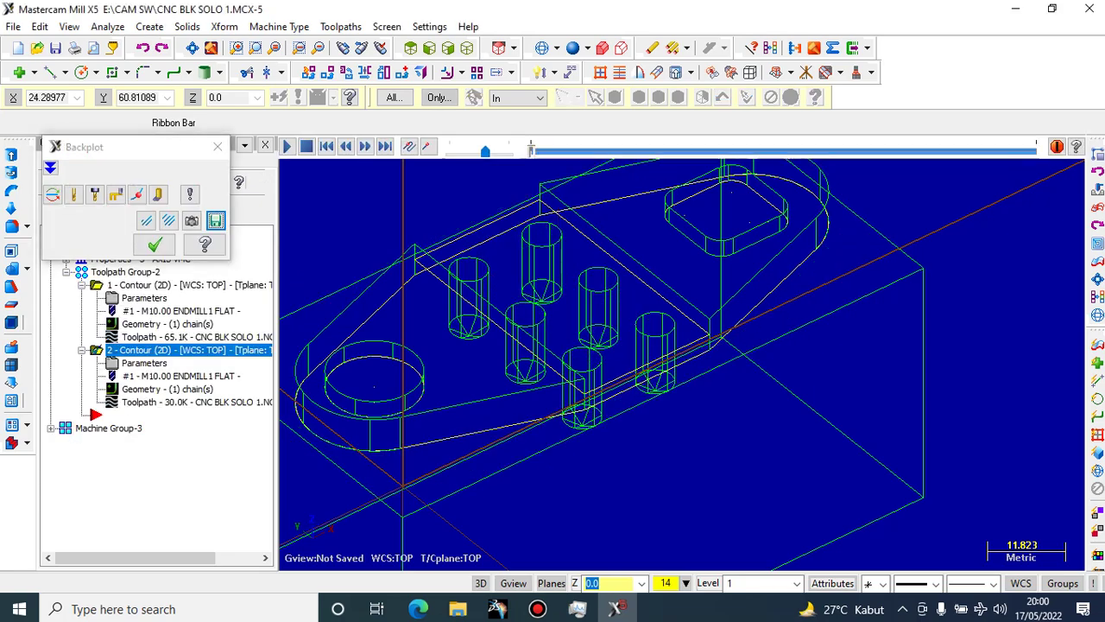
click(154, 244)
scroll(454, 250, down, 5)
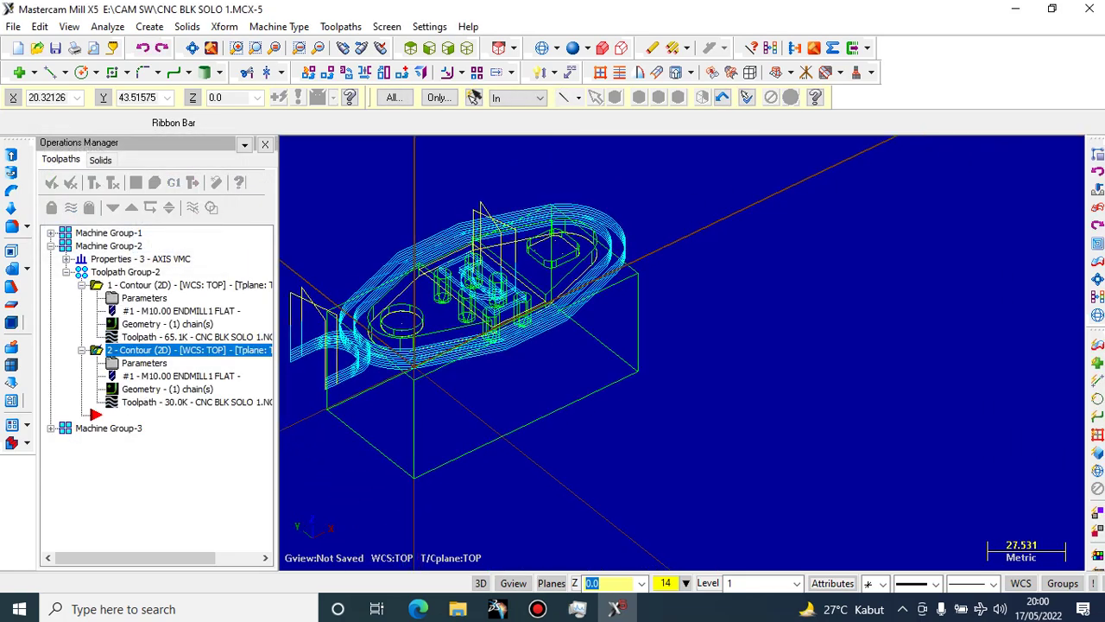
scroll(360, 279, up, 5)
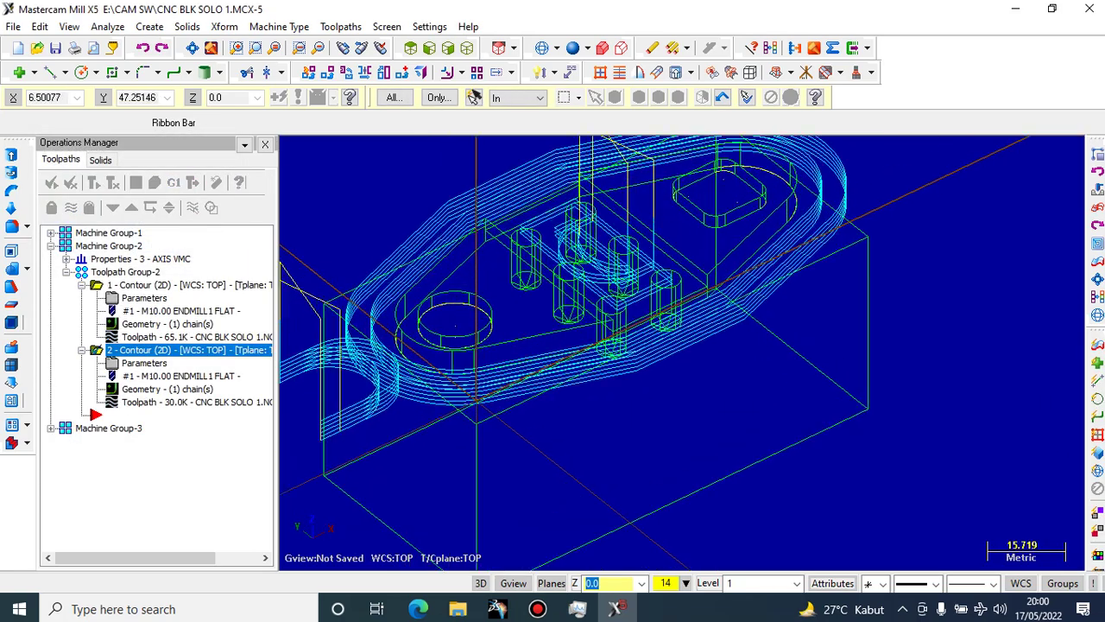
scroll(384, 222, up, 1)
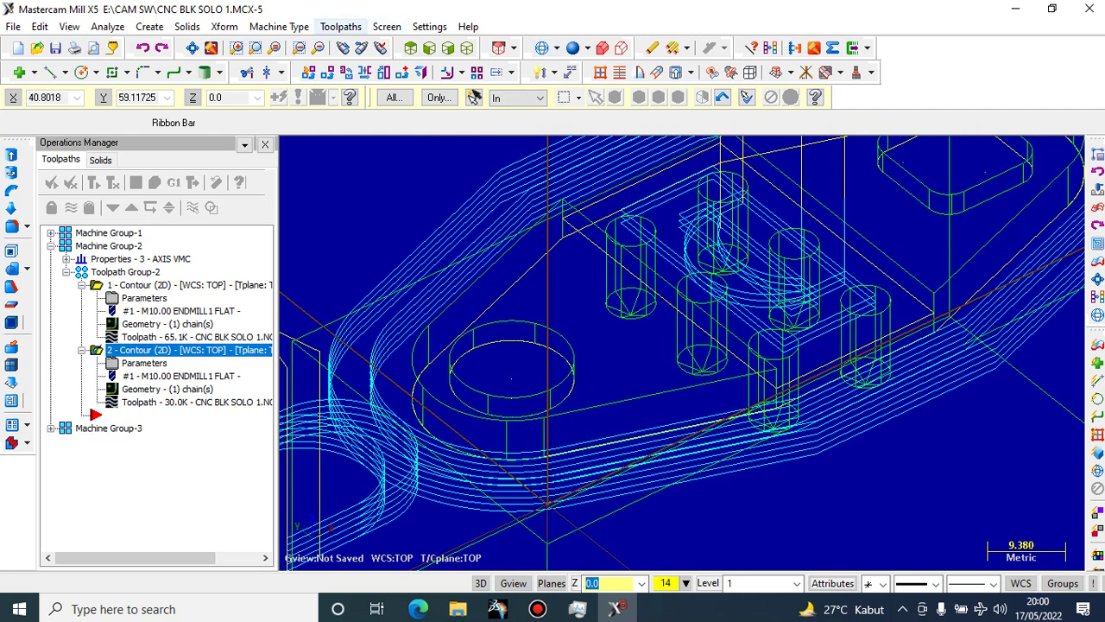
Collapse the two contour operations and start a 2D Pocket toolpath chained to the circular recess's edge beside the six holes
click(82, 285)
click(82, 298)
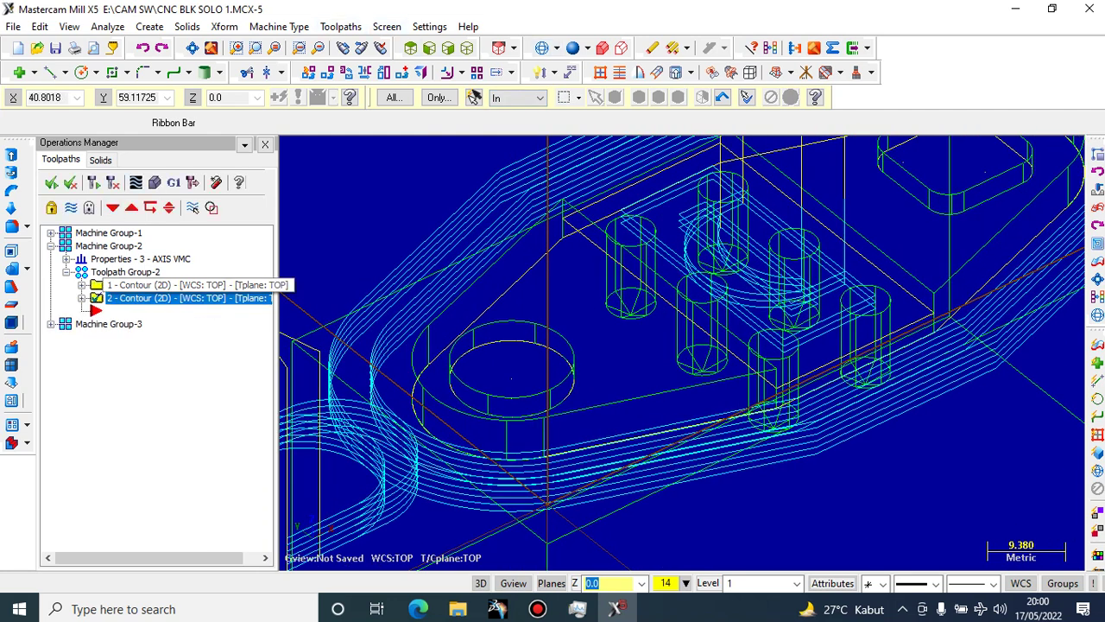
click(341, 27)
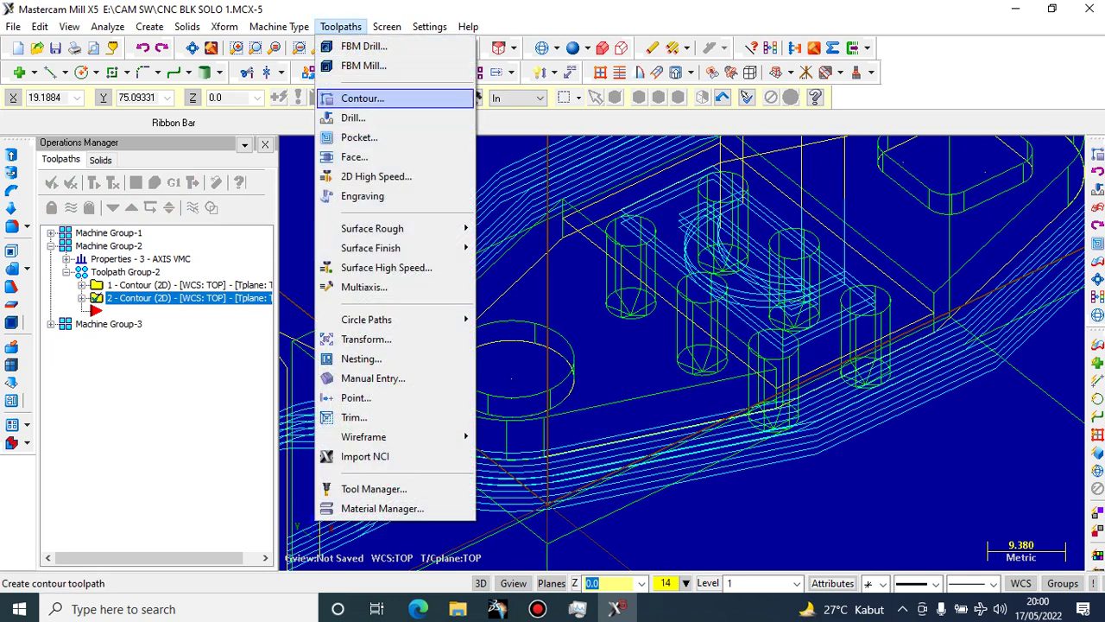
click(359, 138)
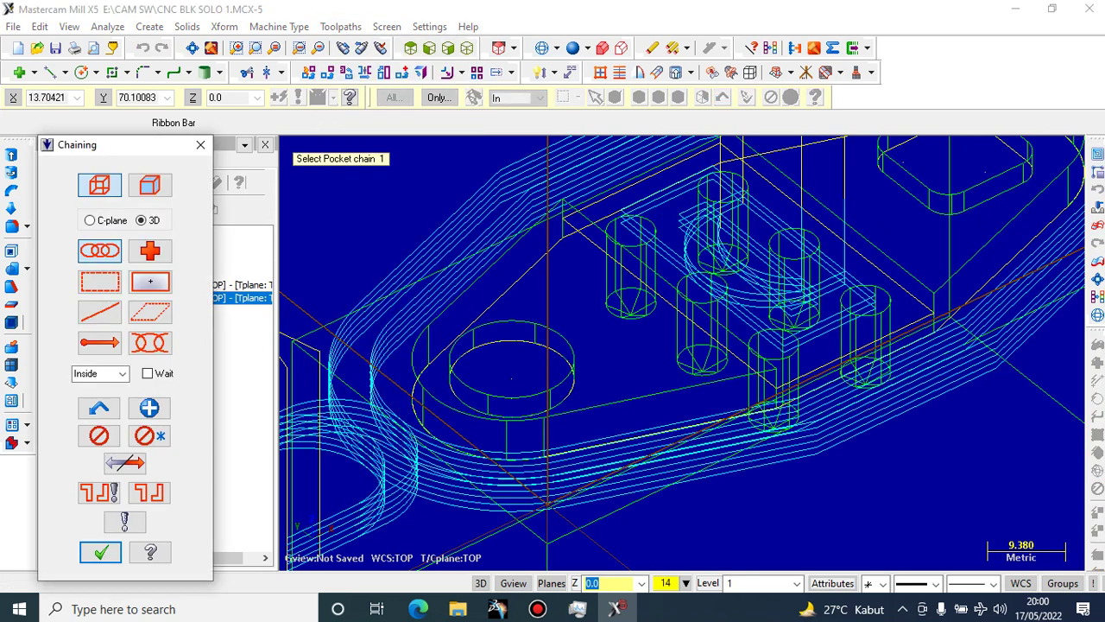
click(500, 335)
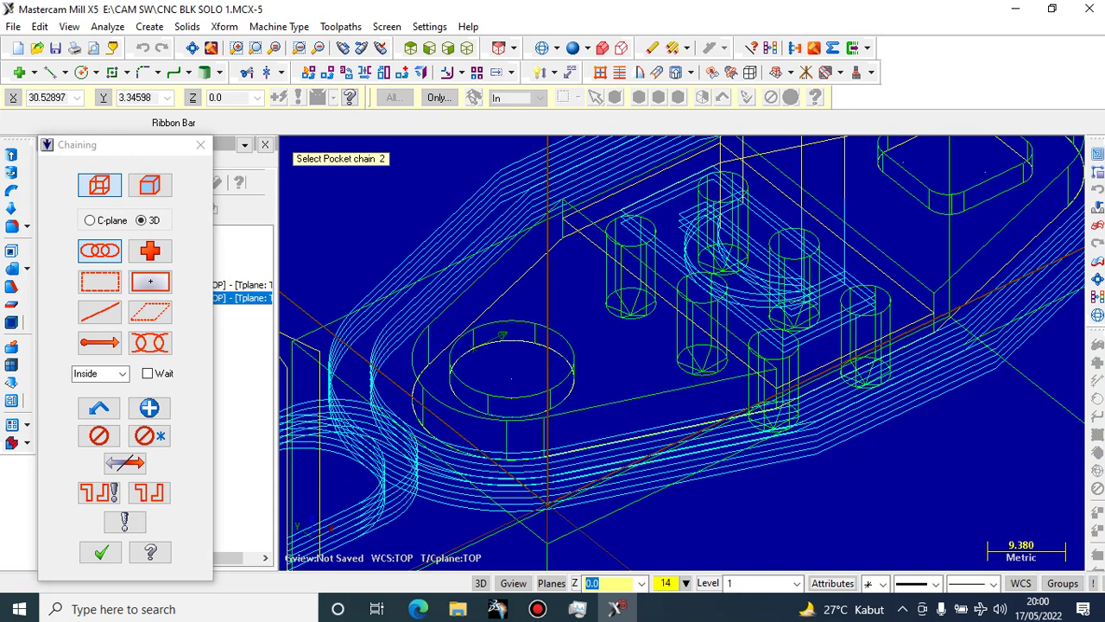
click(101, 551)
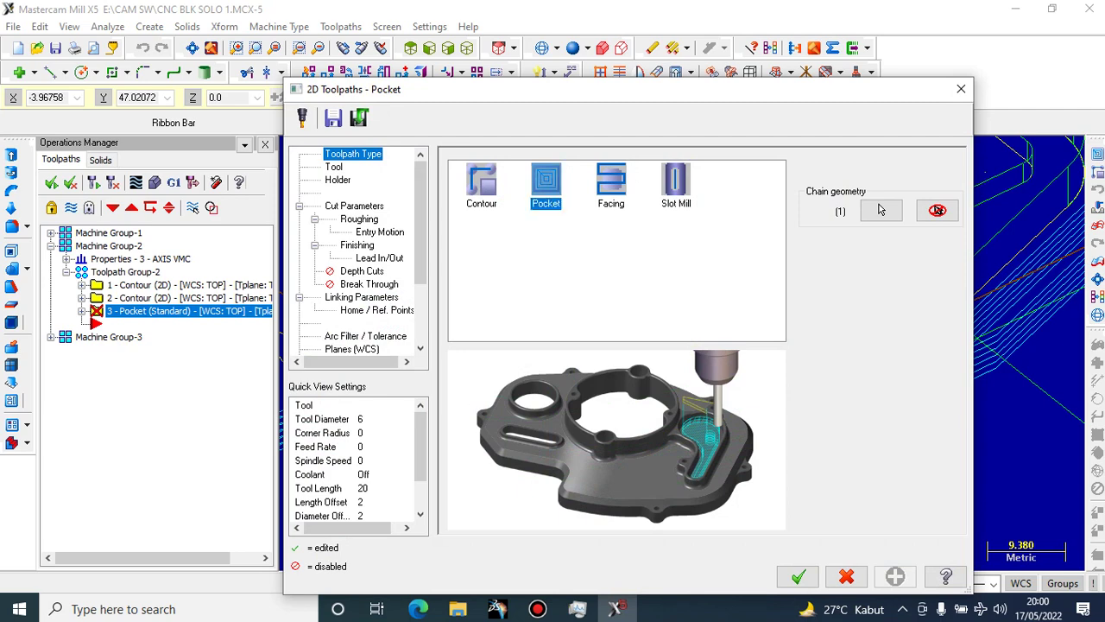
Assign tool 2, the 6 mm end mill, to the pocket toolpath and accept its adjusted settings
key(Down)
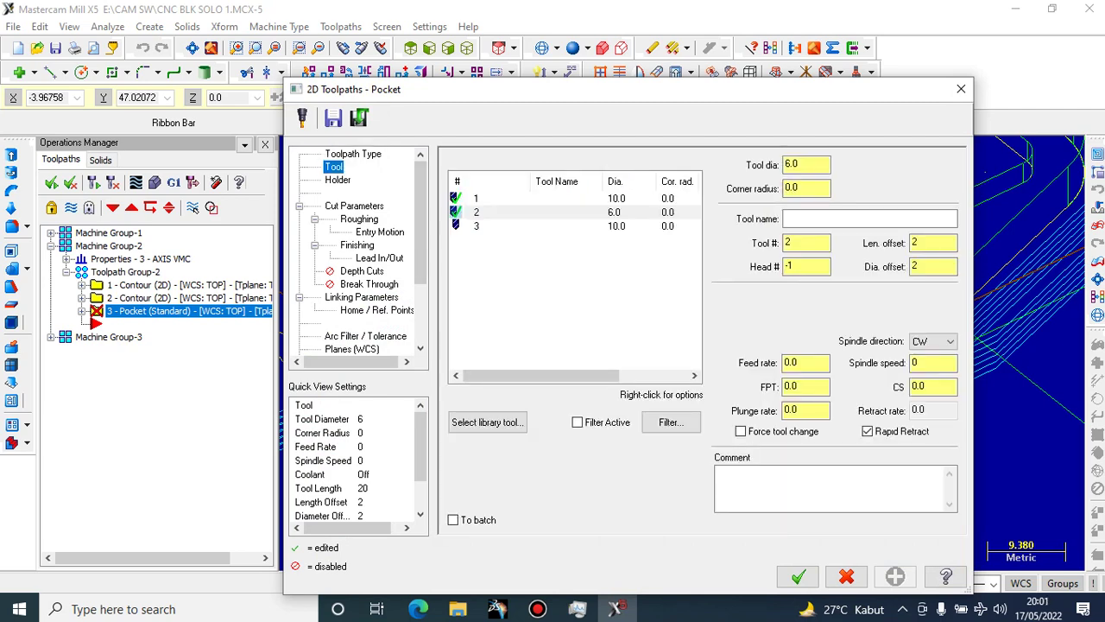
click(553, 212)
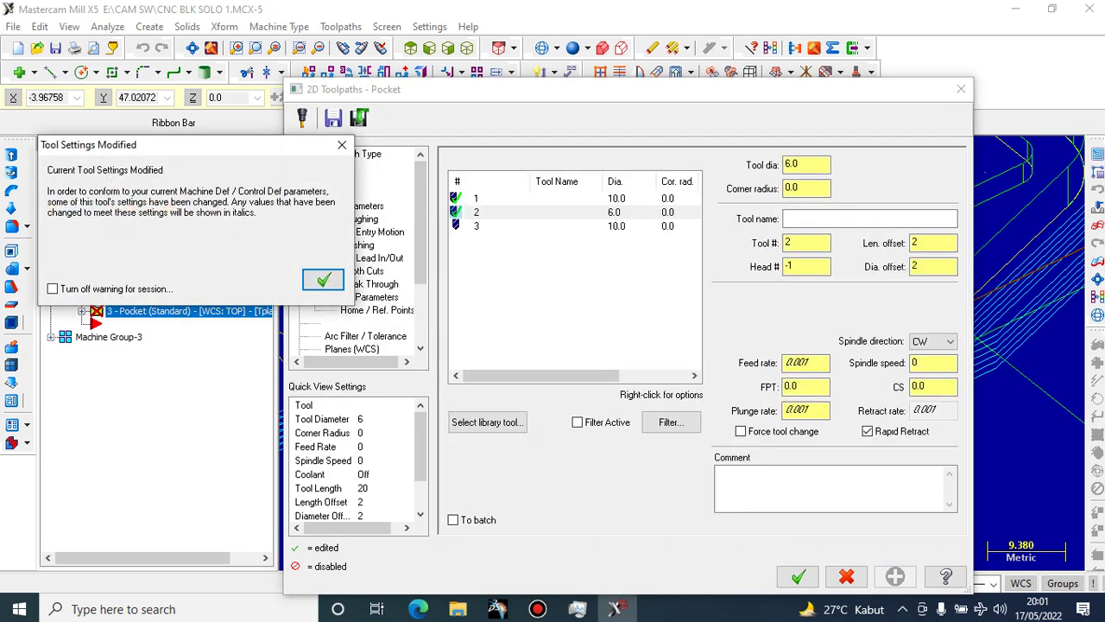
click(323, 279)
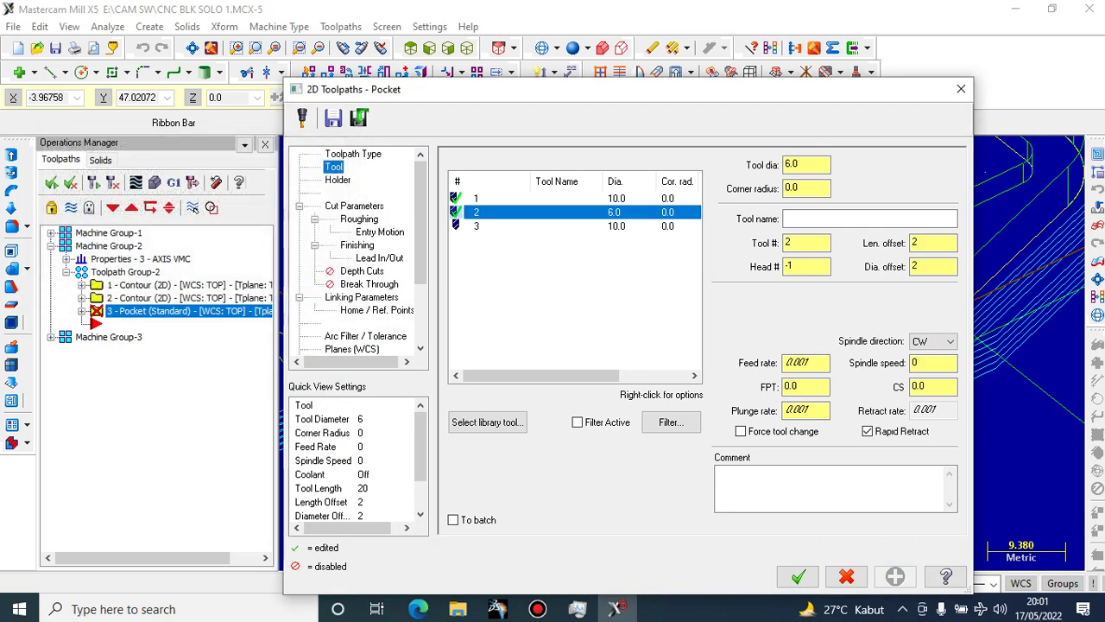
Set the pocket's roughing cutting method to True Spiral, keeping the standard pocket type
key(Down)
key(Down)
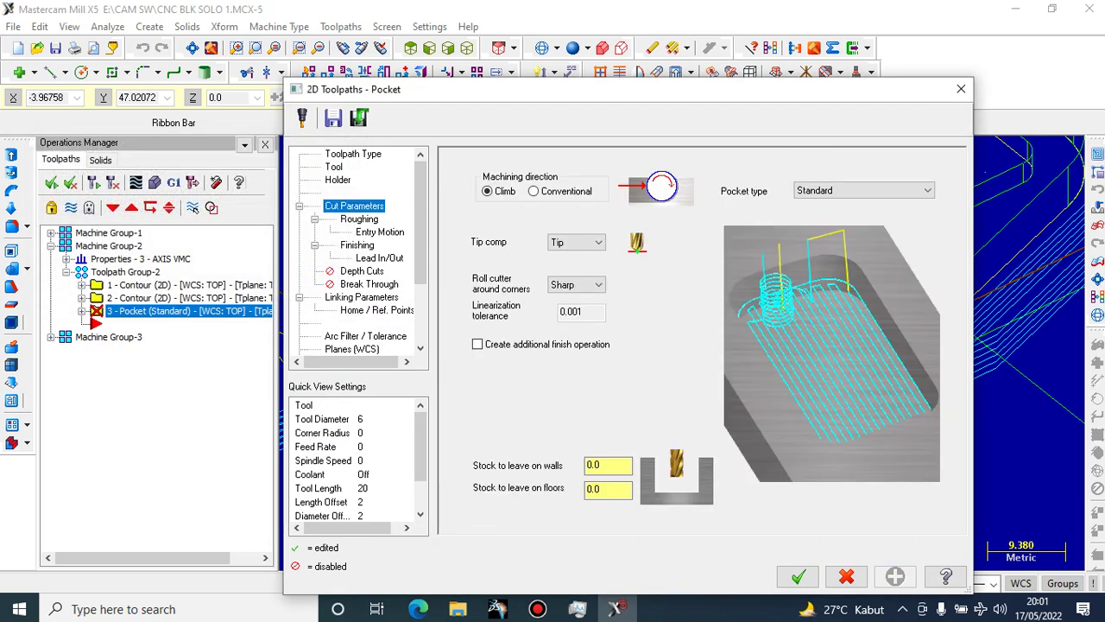
click(576, 242)
click(360, 219)
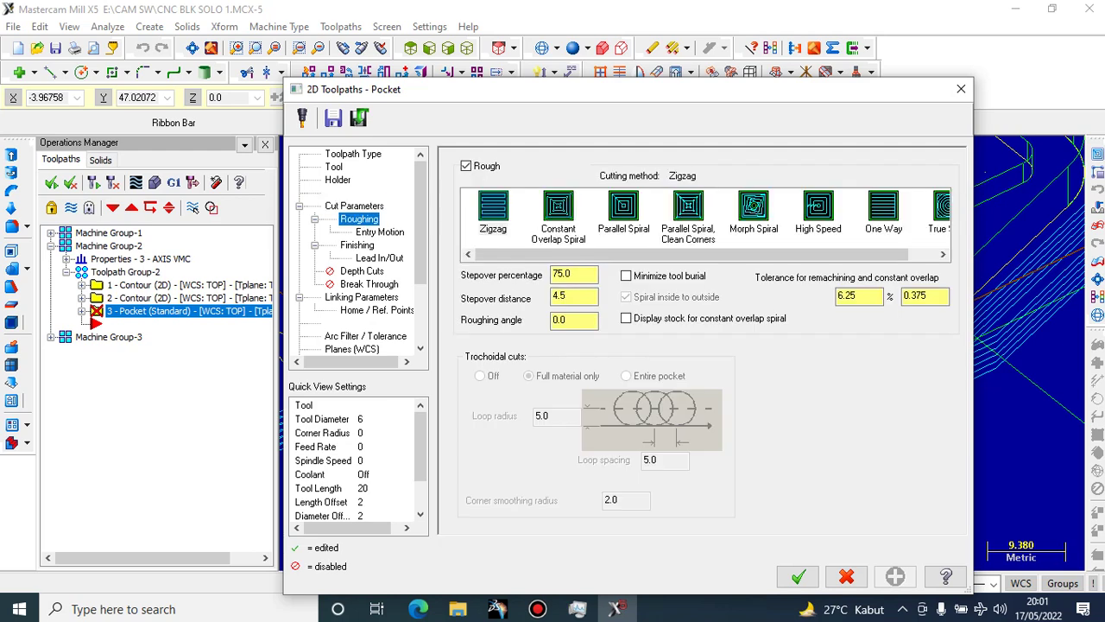
click(942, 254)
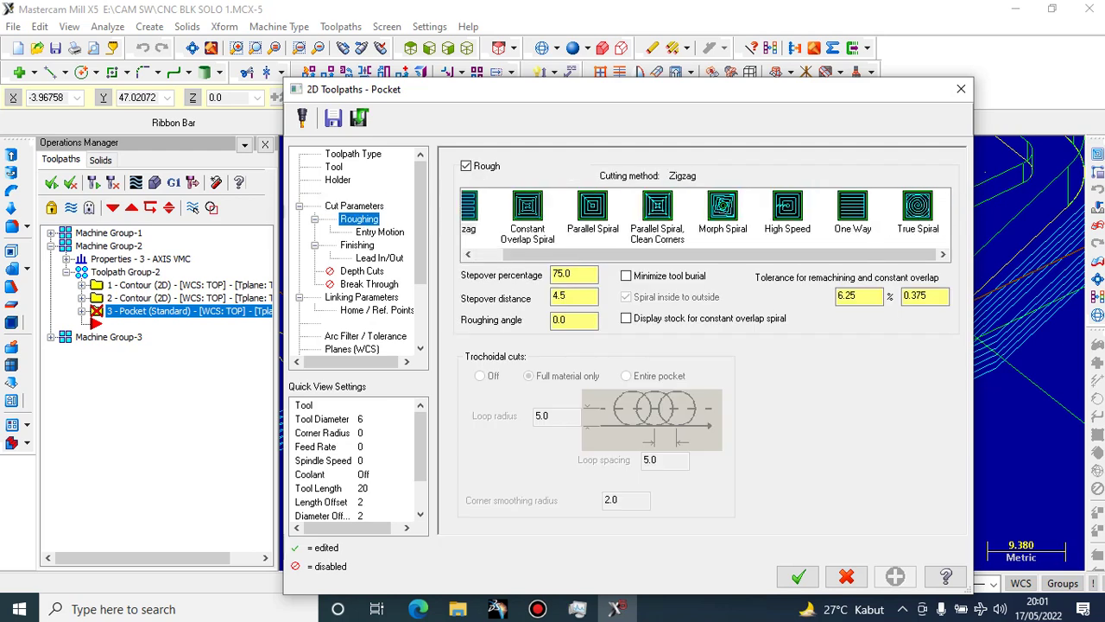
click(917, 208)
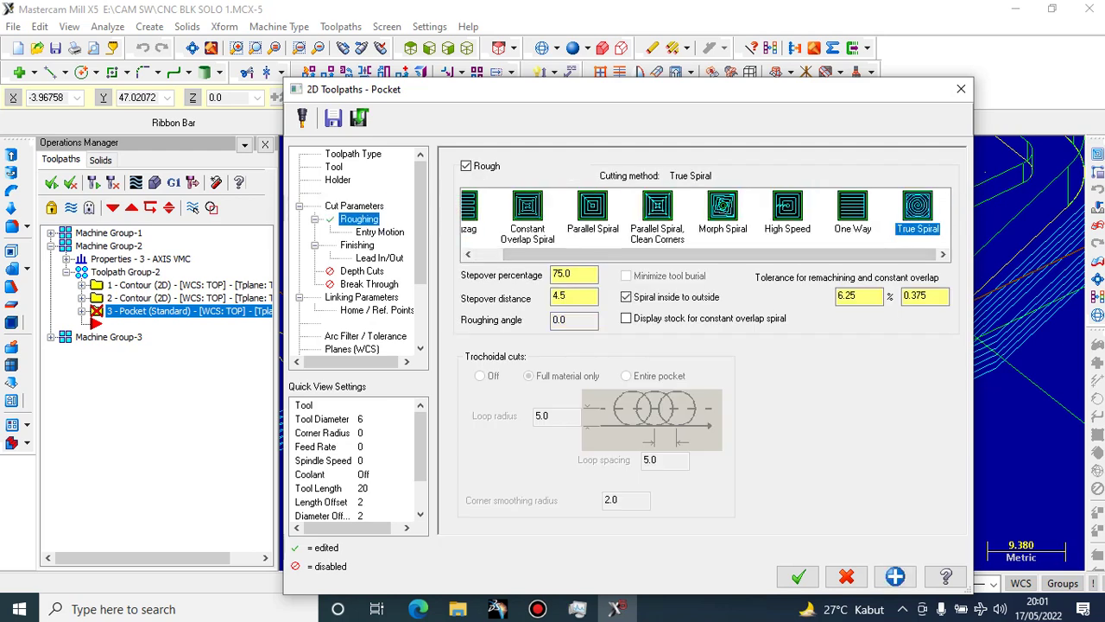
Enable depth cuts for the pocket with a max rough step of 1 mm and a finish step of 0
click(379, 231)
click(356, 244)
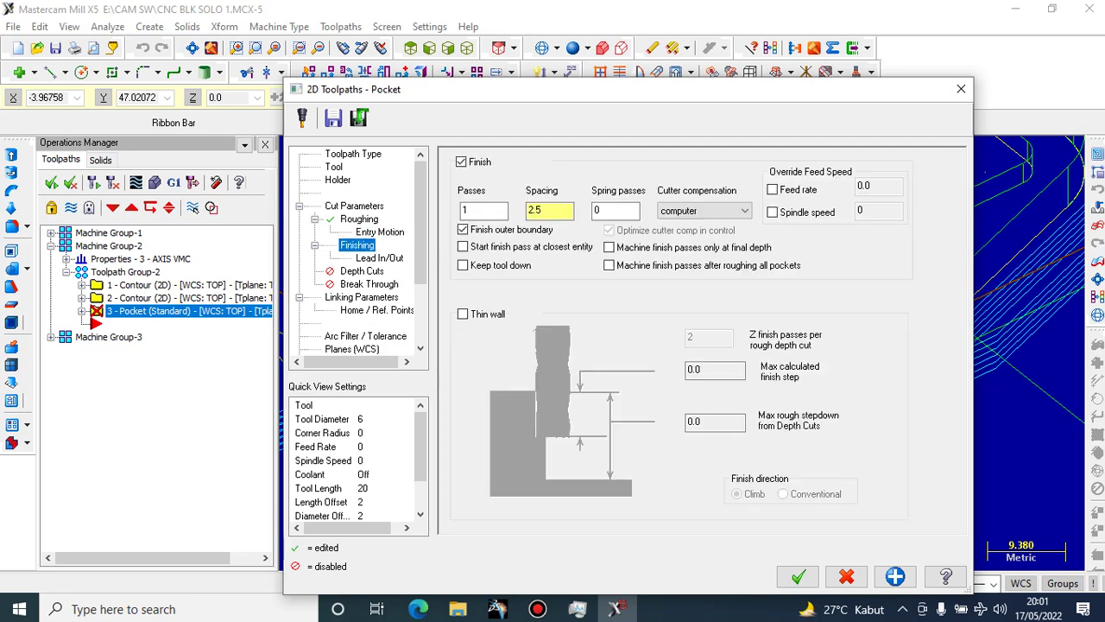
click(379, 258)
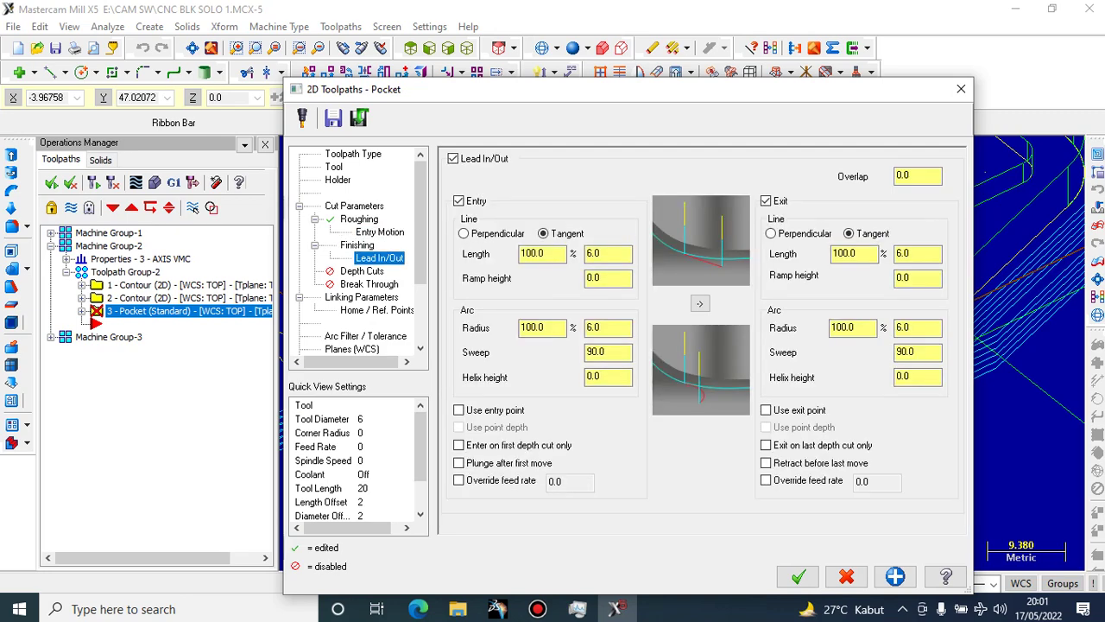
click(362, 272)
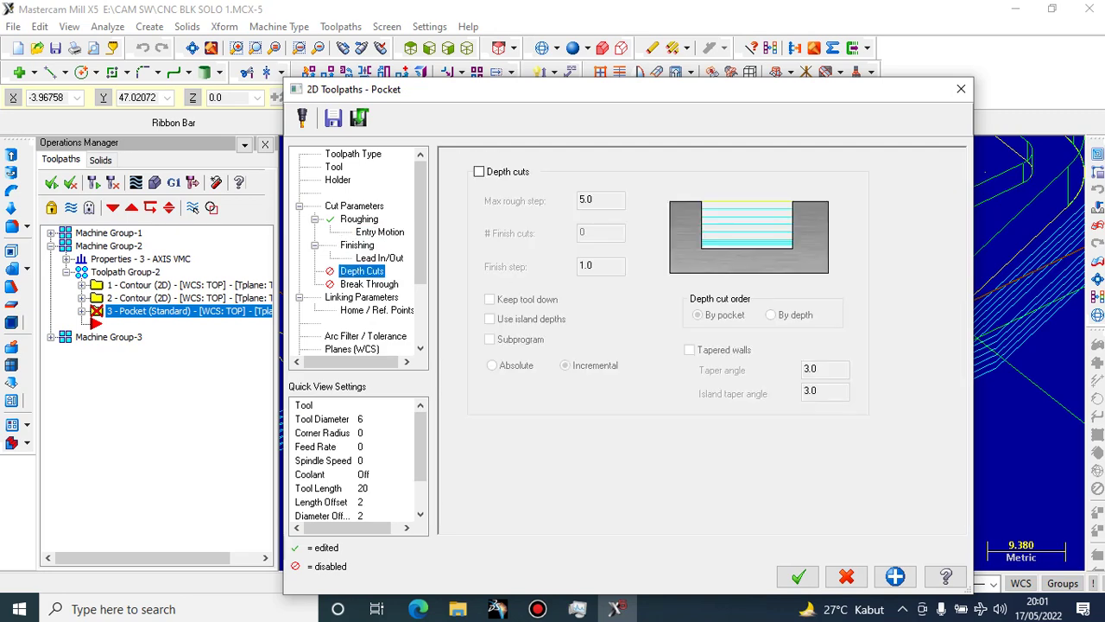
click(479, 171)
double_click(587, 200)
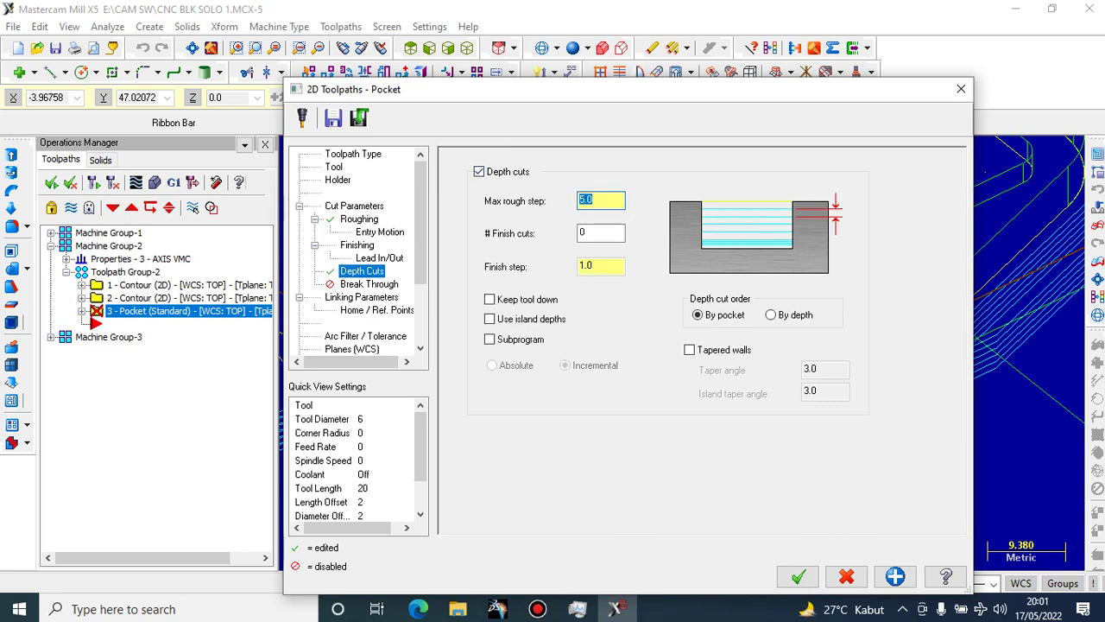
text(1)
key(Tab)
key(Tab)
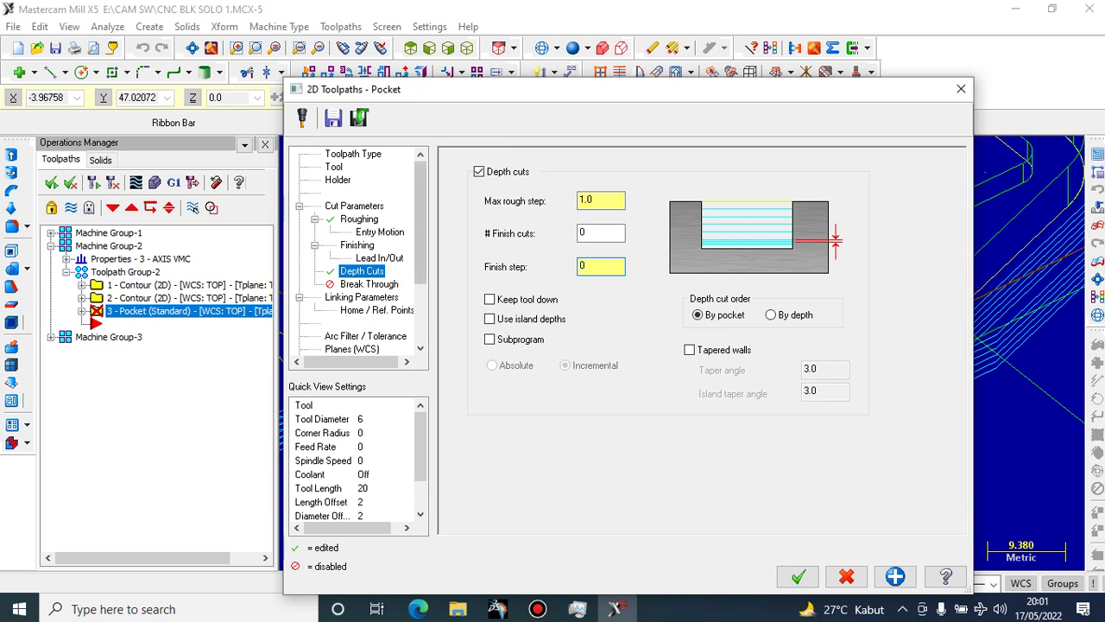
Set the pocket's absolute depth to -3 mm in the linking parameters and generate the toolpath
click(369, 284)
click(361, 297)
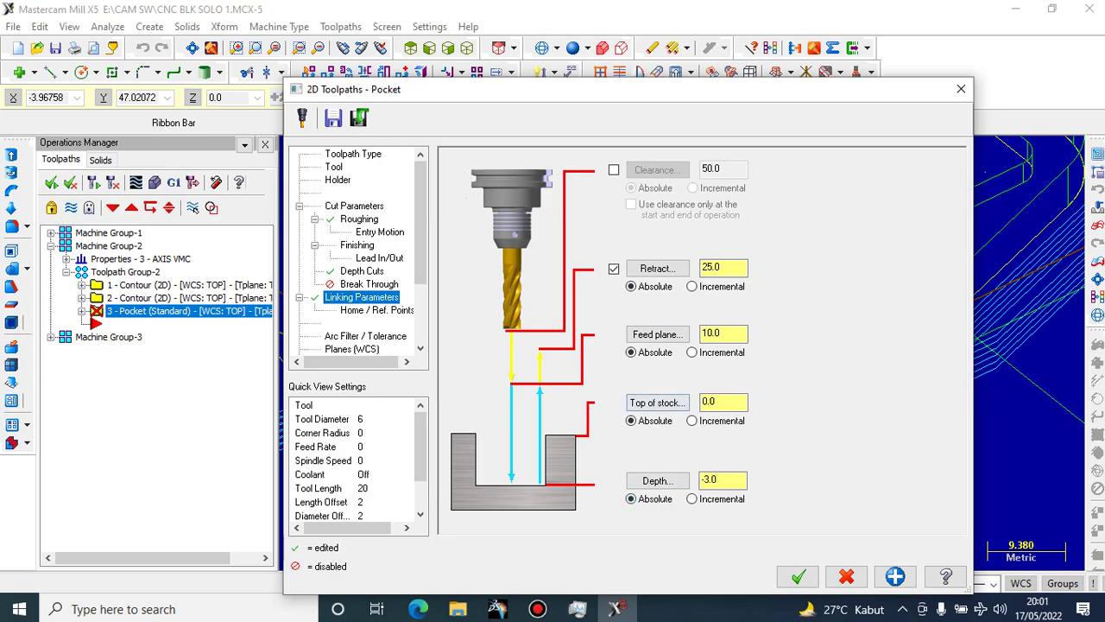
key(Return)
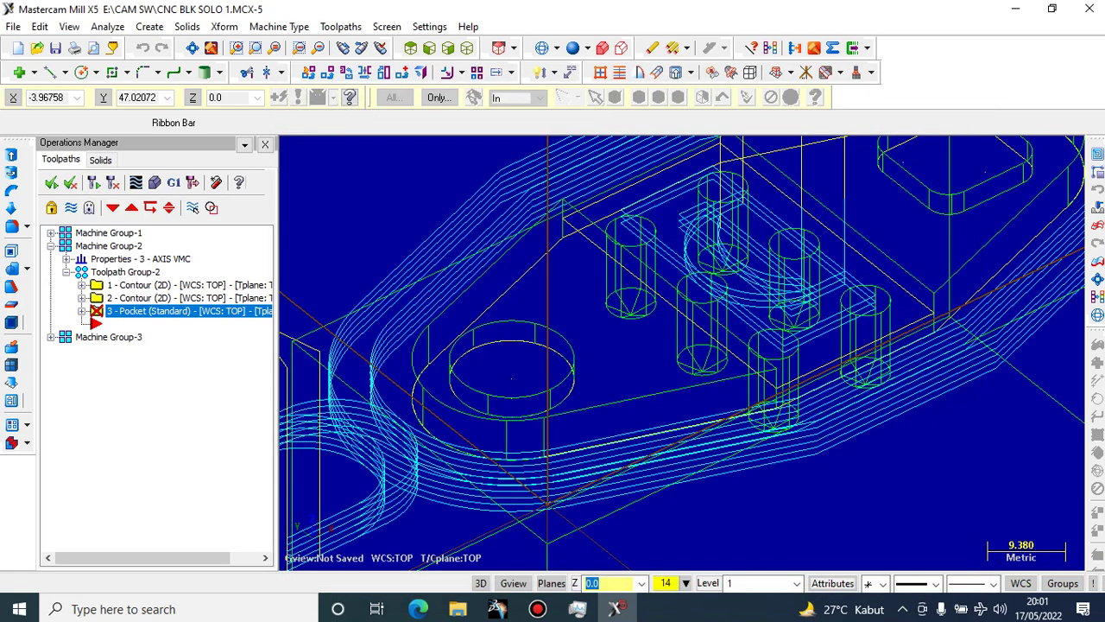
Run the Verify simulation of the circular pocket operation and close it
scroll(682, 354, down, 3)
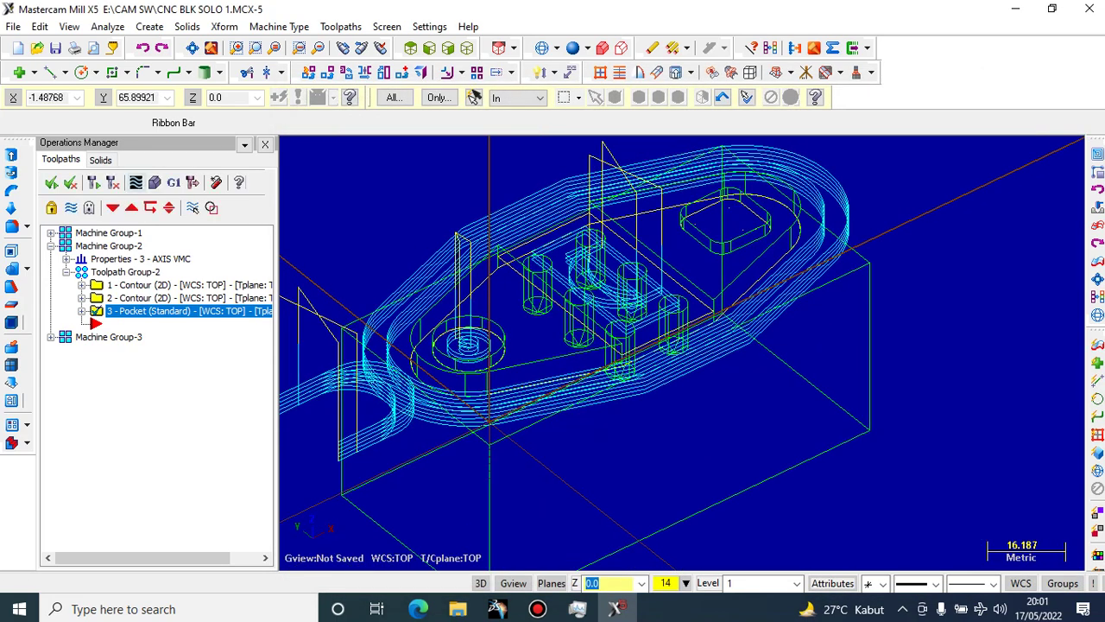
click(156, 183)
click(109, 111)
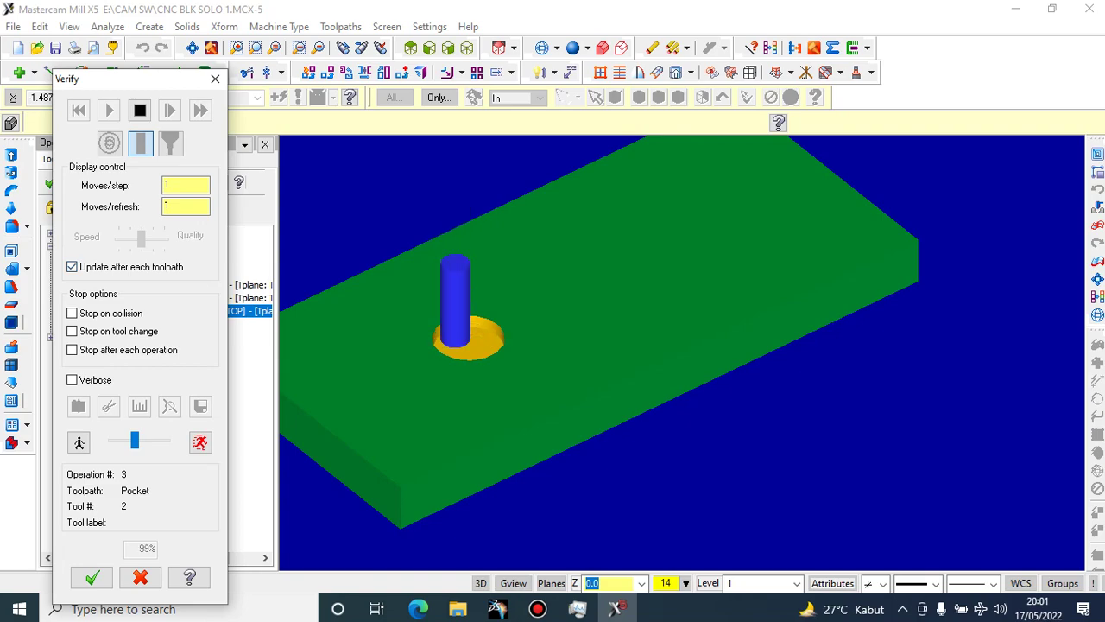
click(91, 576)
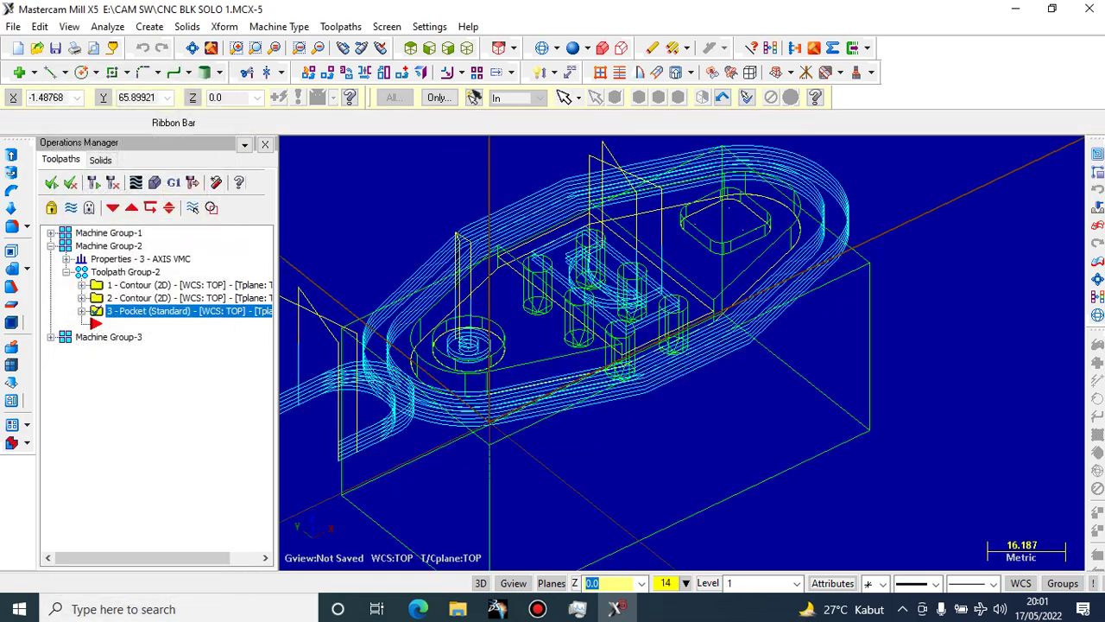
Start a new Pocket toolpath and chain a straight edge of the rounded-square recess
scroll(622, 285, down, 1)
scroll(621, 284, up, 1)
scroll(796, 220, up, 4)
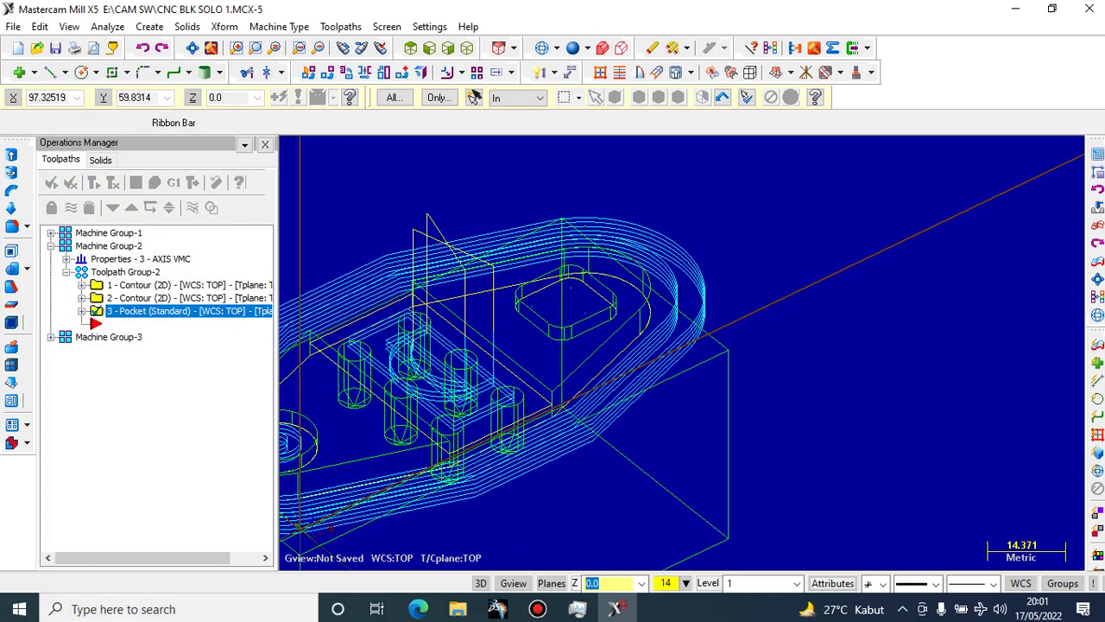
click(342, 27)
mouse_move(386, 27)
mouse_move(340, 27)
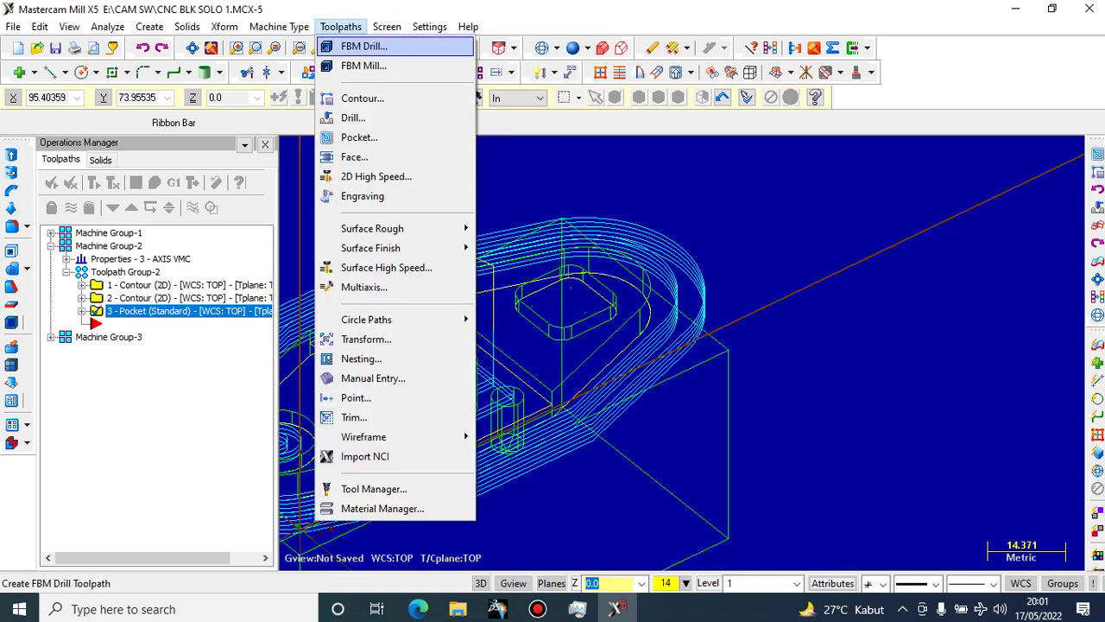
click(363, 137)
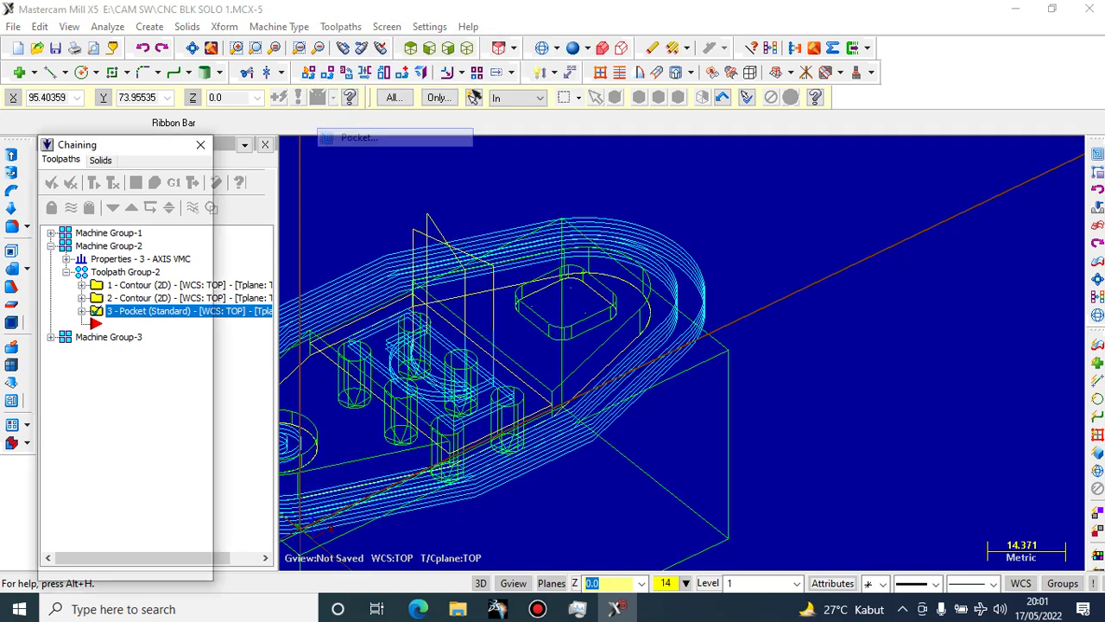
scroll(552, 291, up, 5)
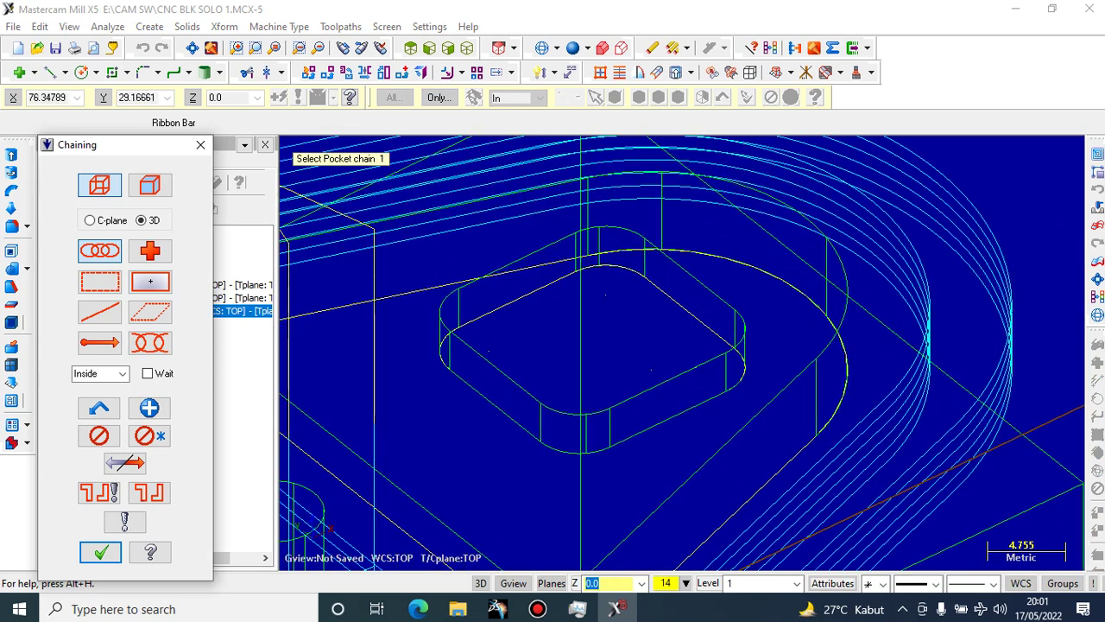
click(428, 352)
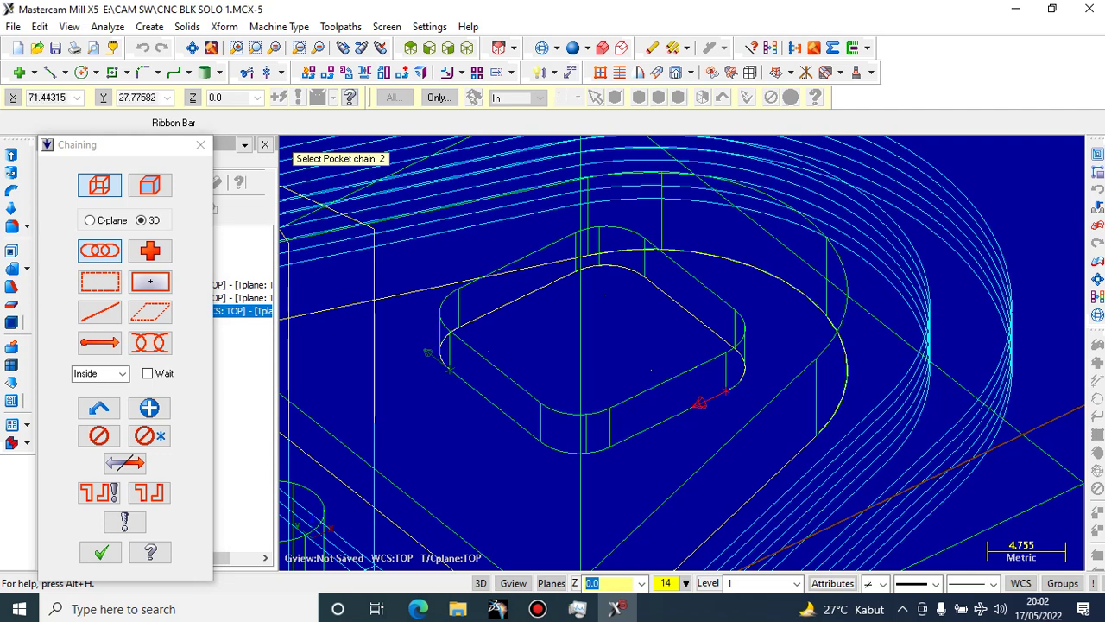
click(544, 286)
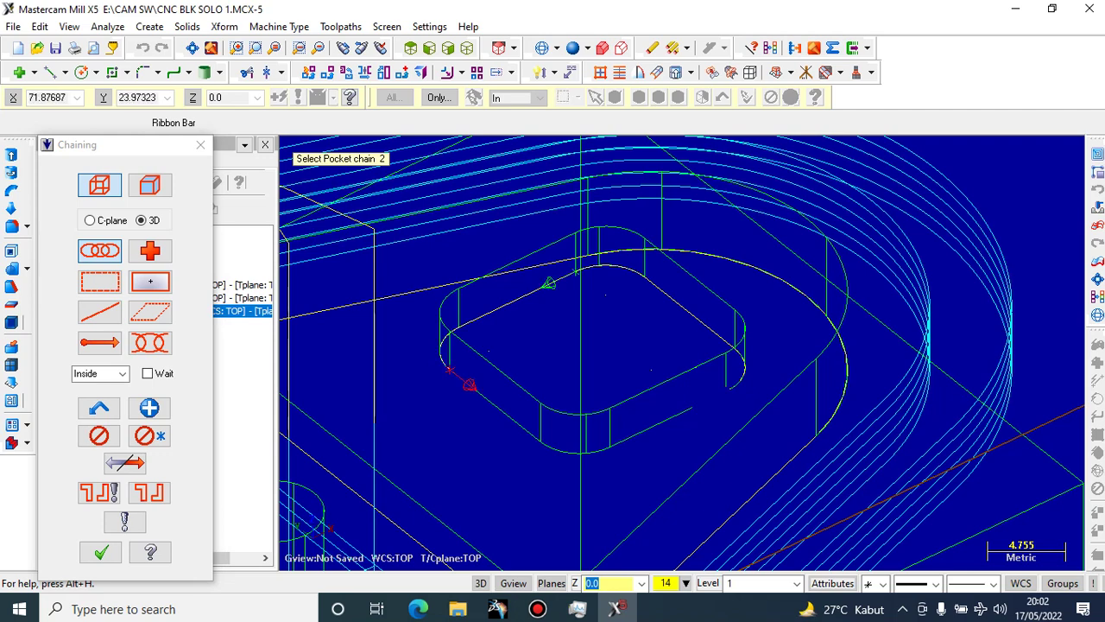
Add a second chain on the corner of the rounded-square recess and accept the chain selection
scroll(656, 358, down, 3)
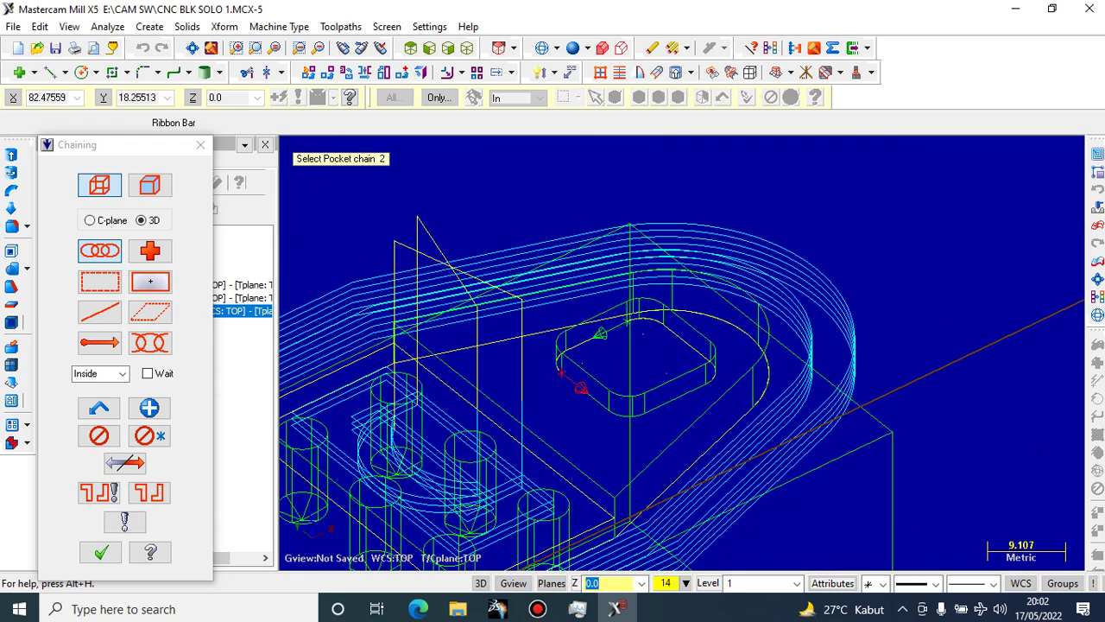
scroll(544, 375, up, 2)
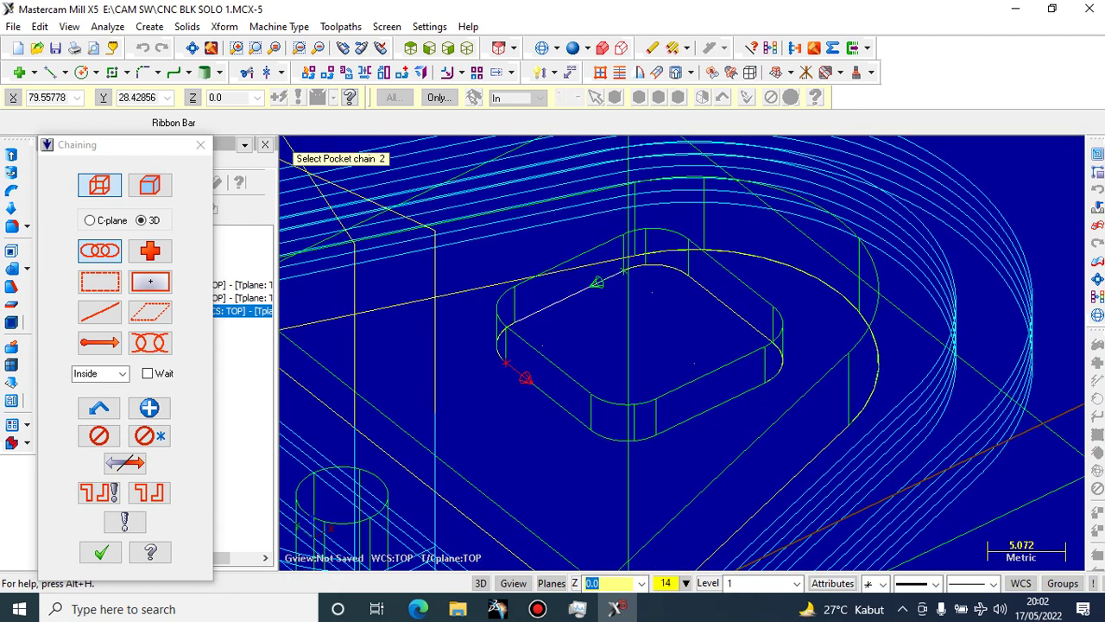
click(500, 352)
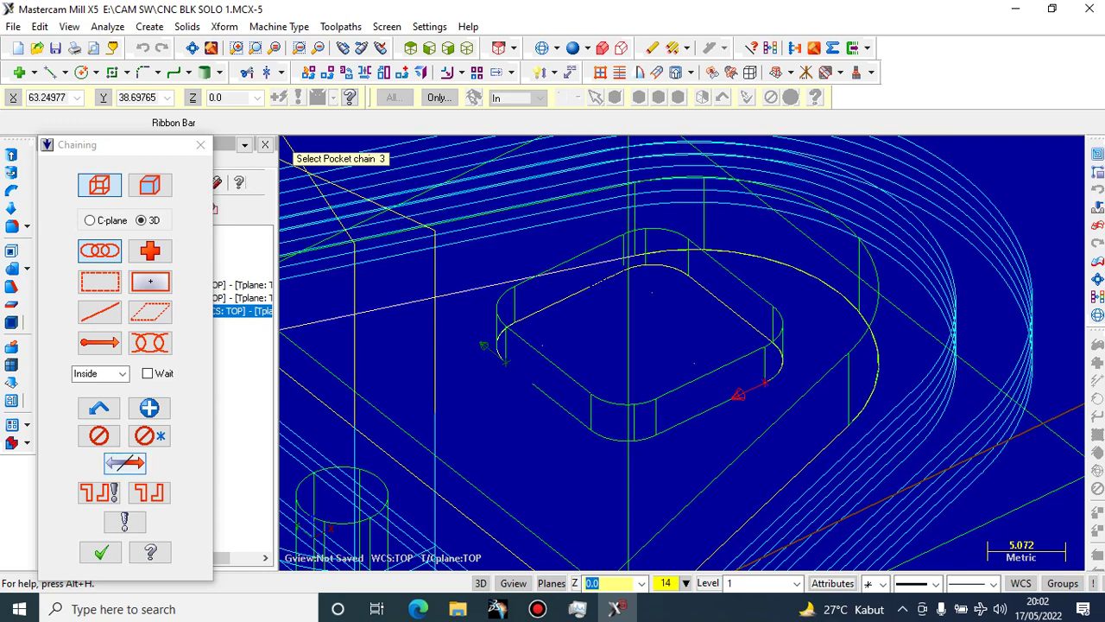
click(100, 552)
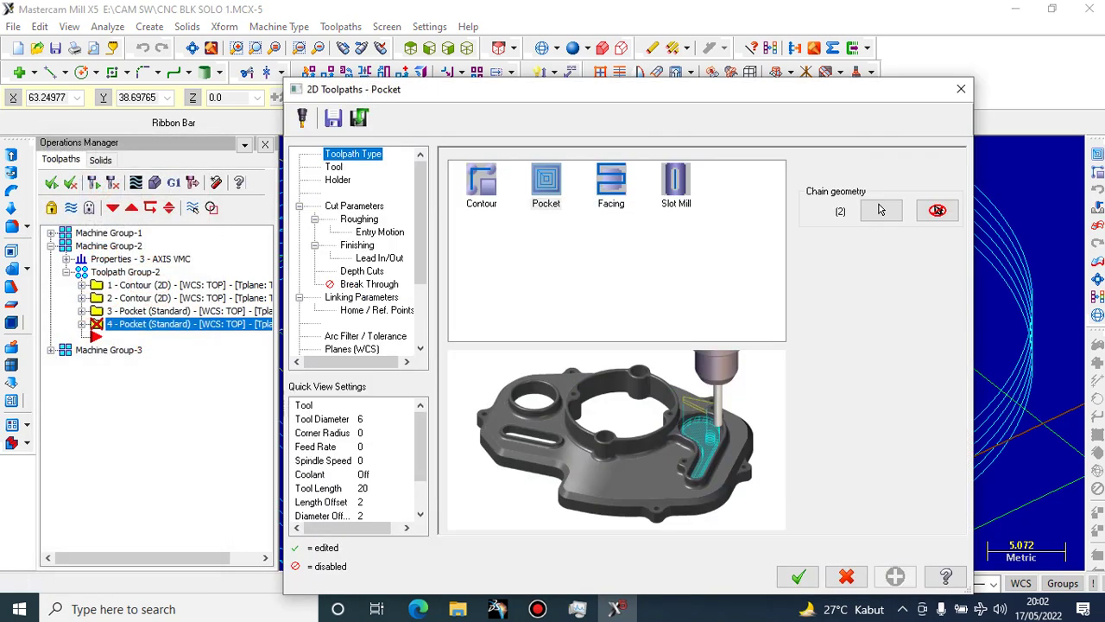
Set the new pocket's roughing cutting method to Parallel Spiral
key(Down)
key(Down)
key(Down)
key(Down)
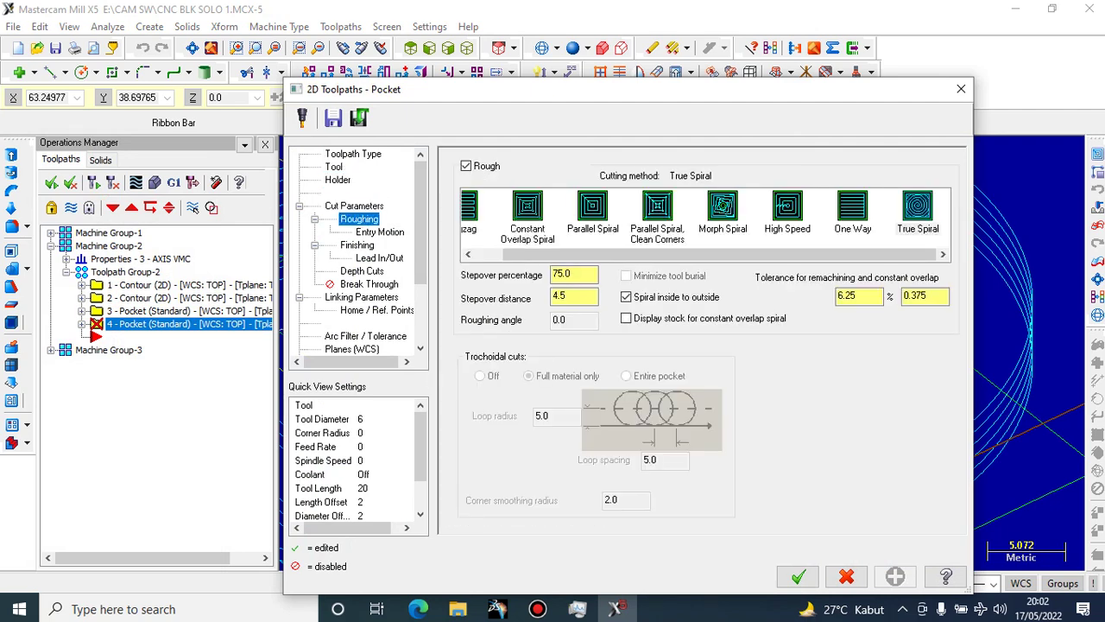
click(593, 207)
Keep the finishing, depth cut and linking settings, try to generate the rounded-square pocket toolpath, and save the operation
click(380, 232)
click(357, 246)
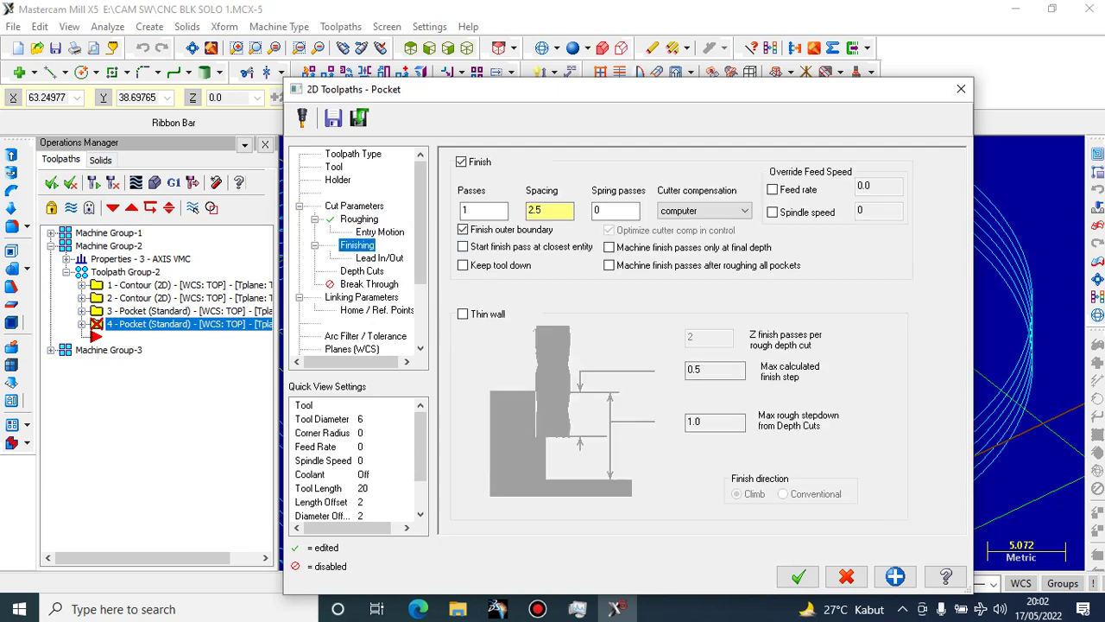
click(380, 258)
click(361, 271)
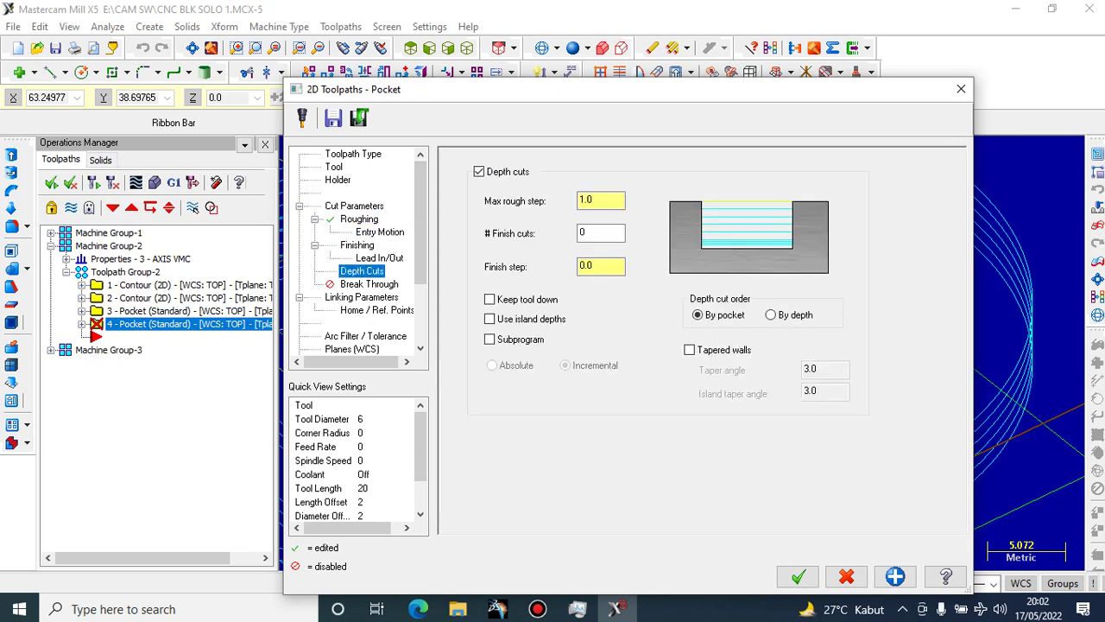
click(361, 296)
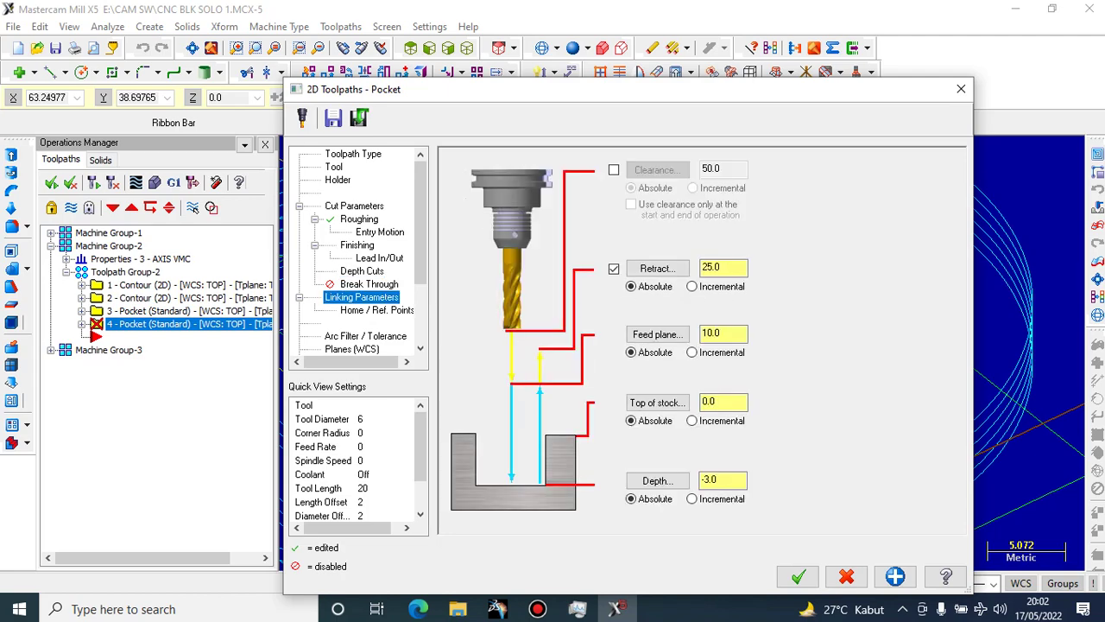
click(798, 576)
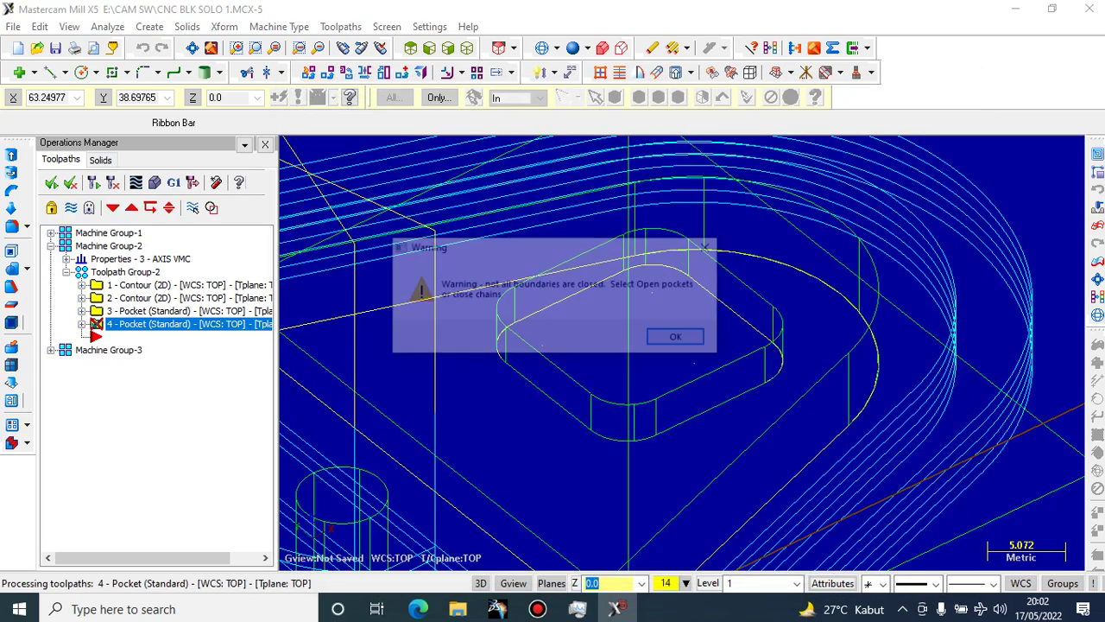
key(Return)
click(608, 338)
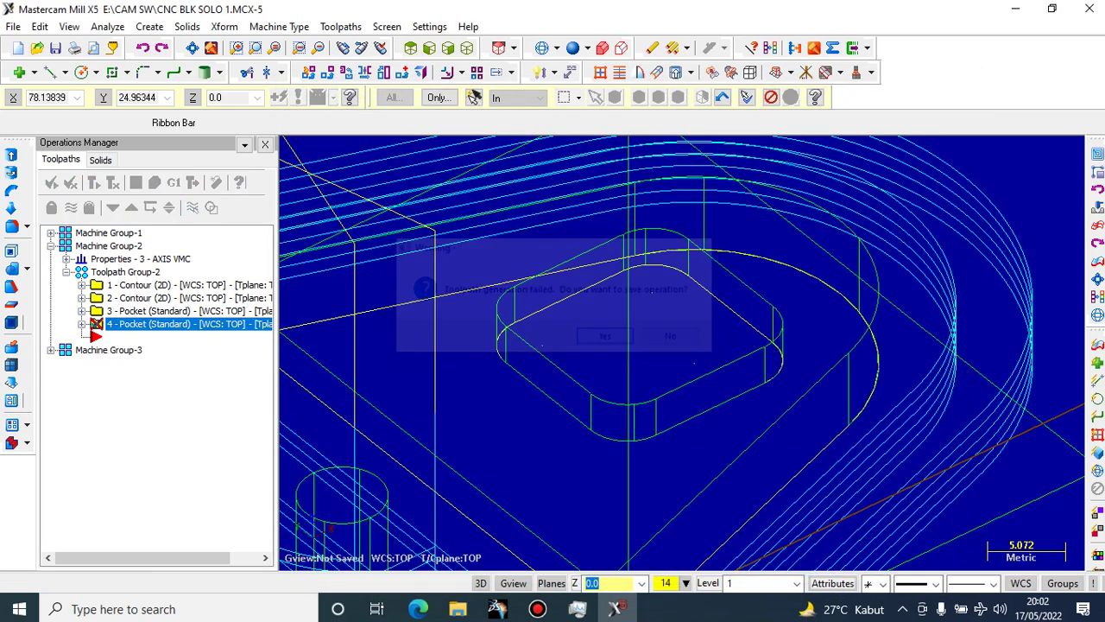
scroll(639, 328, down, 5)
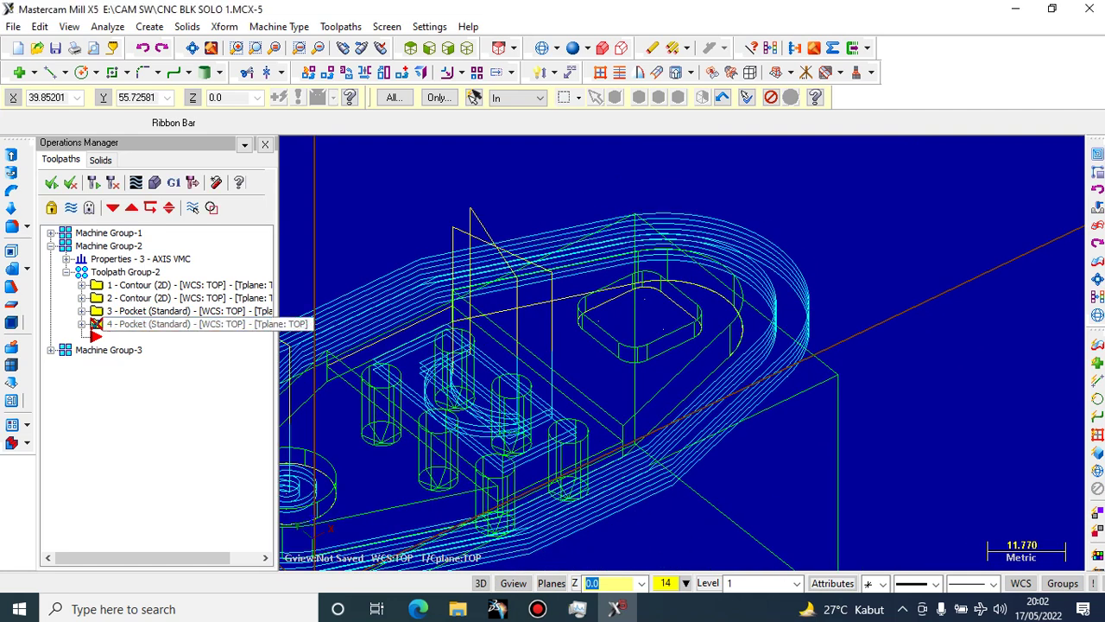
double_click(164, 311)
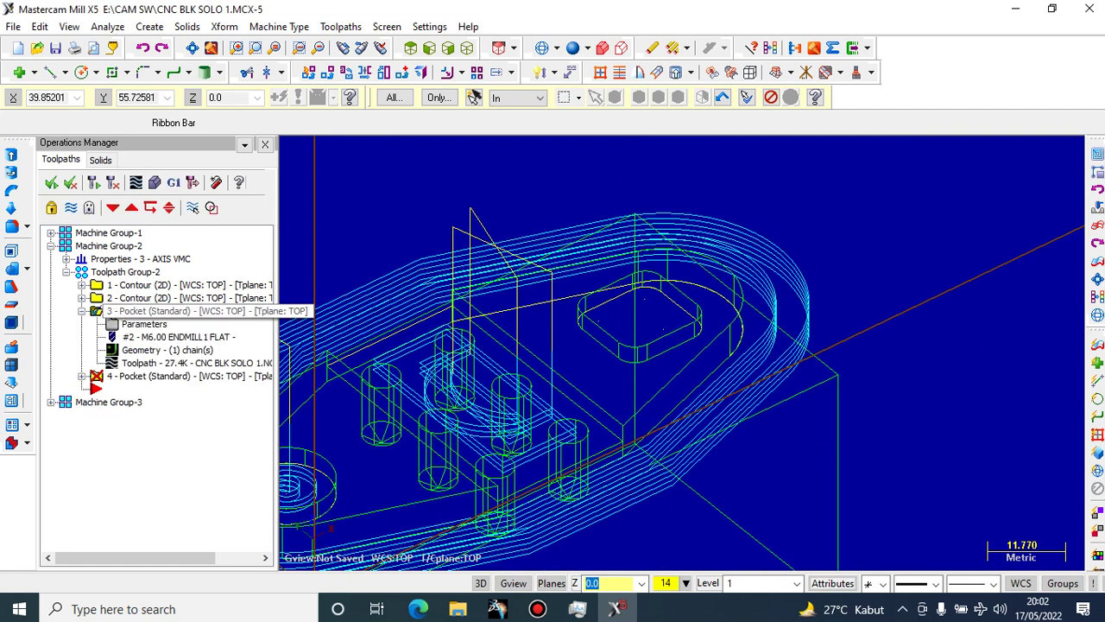
click(82, 310)
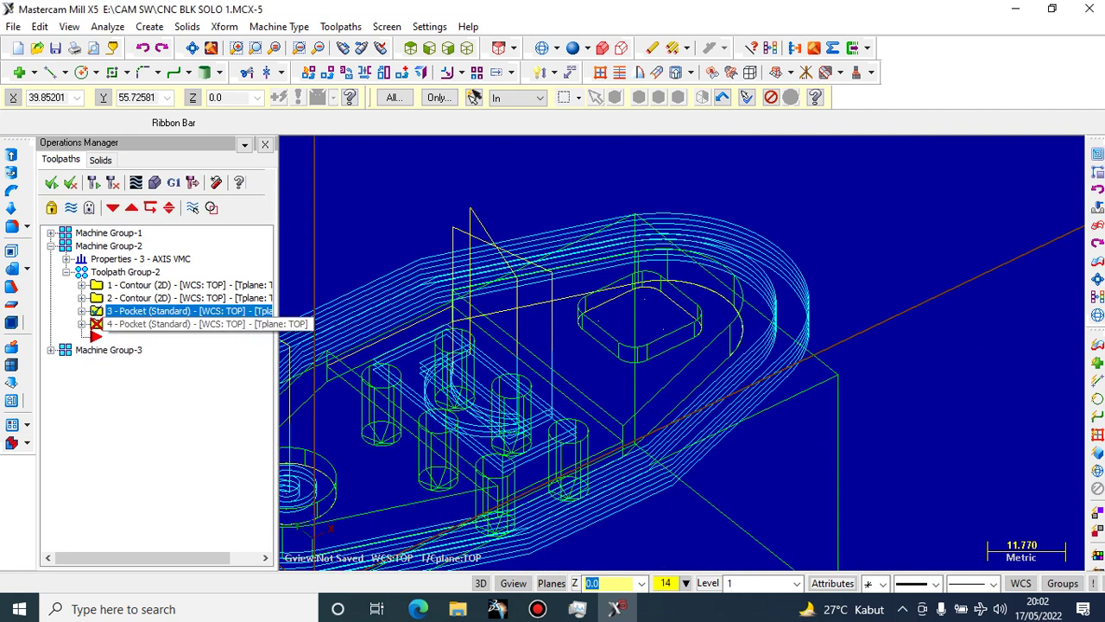
click(98, 324)
right_click(99, 324)
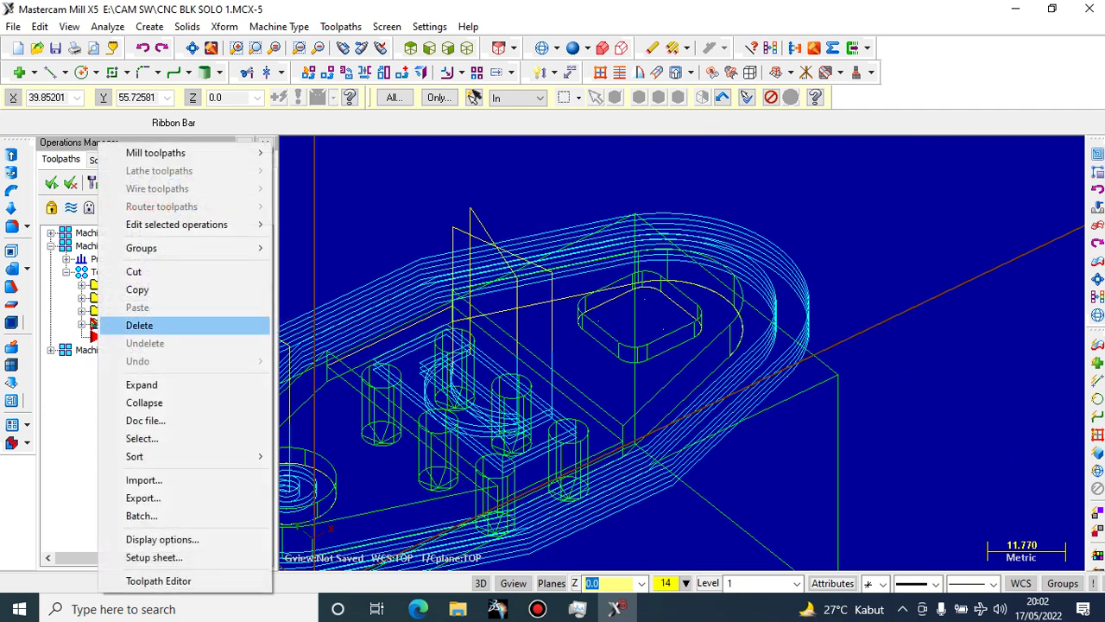
right_click(400, 122)
click(387, 122)
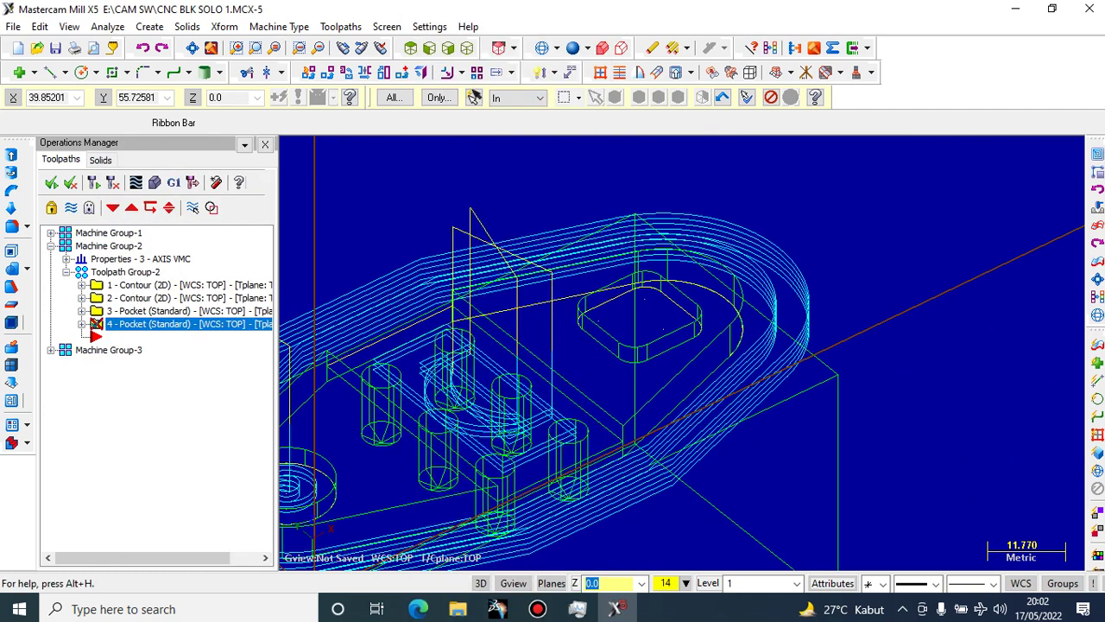
Try to regenerate pocket operation 4 and backplot its toolpath, and close the backplot
click(82, 324)
click(129, 375)
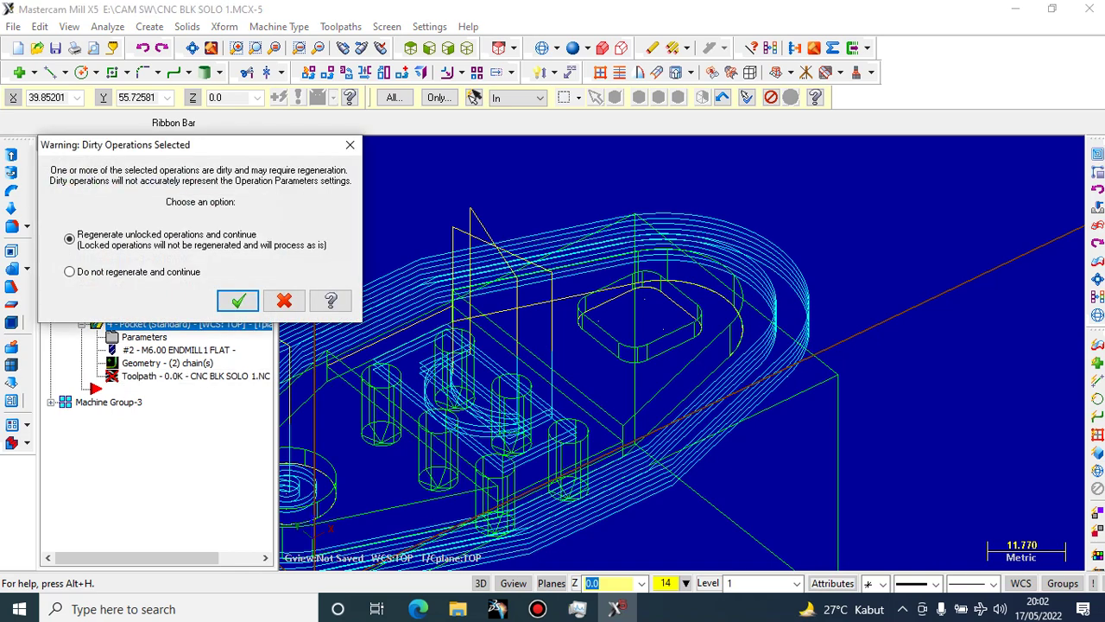
click(238, 300)
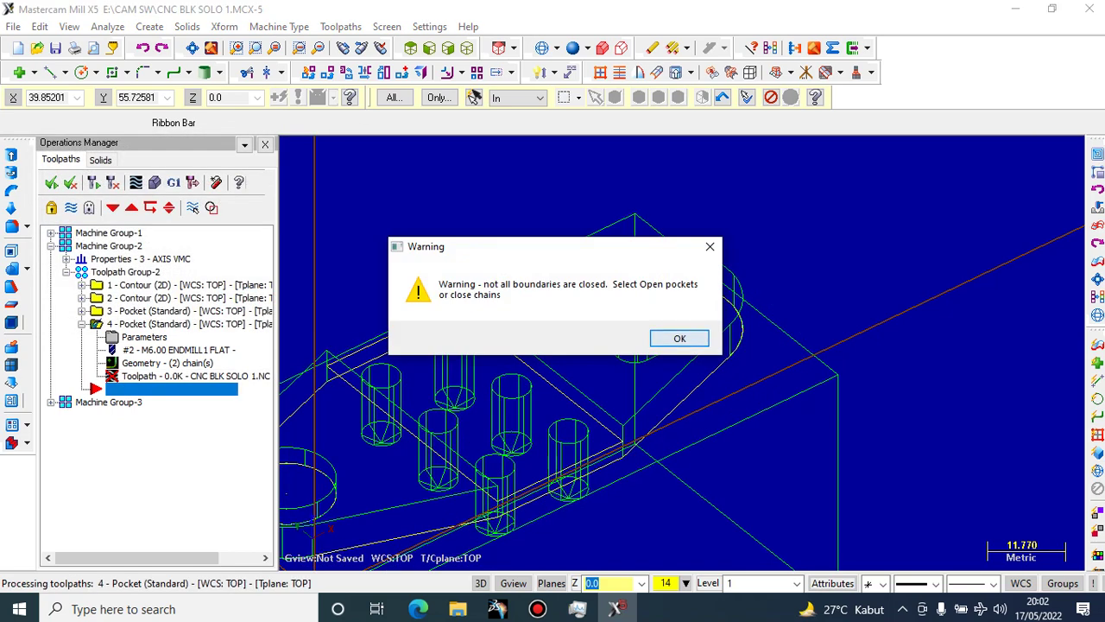
key(Return)
key(Return)
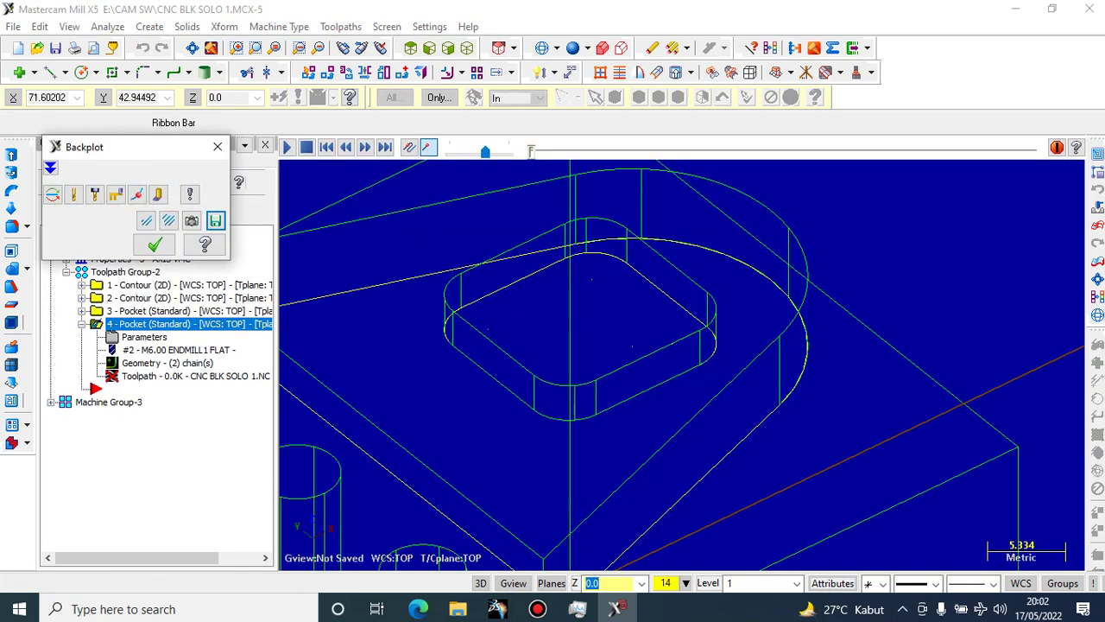
click(155, 245)
scroll(738, 297, up, 2)
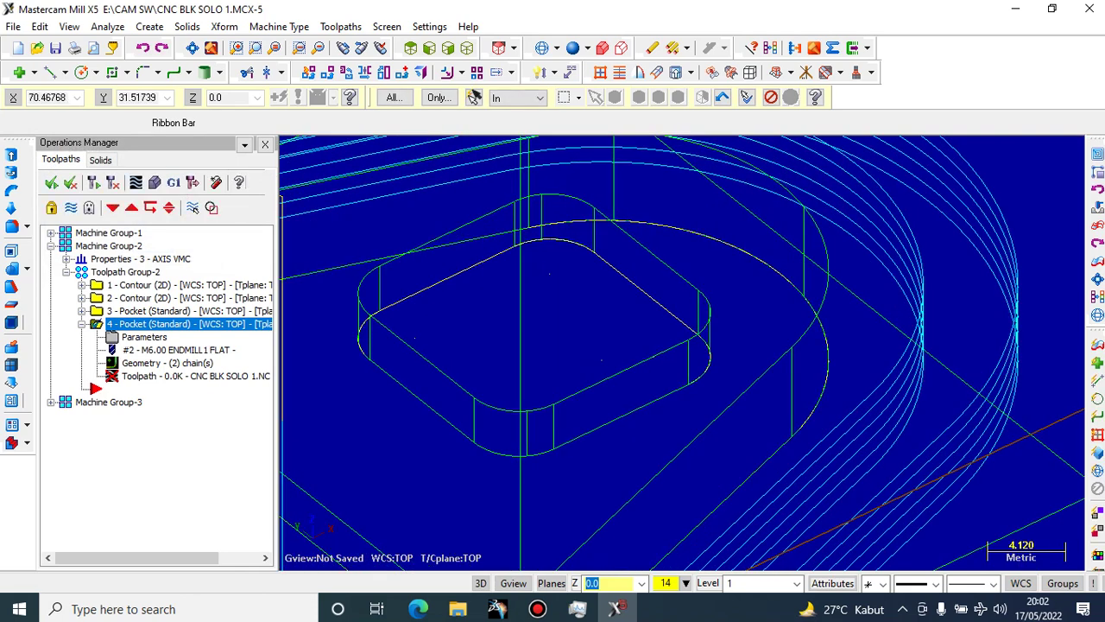
Delete Chain 2 from the geometry of pocket operation 4 and accept the remaining chain
click(165, 362)
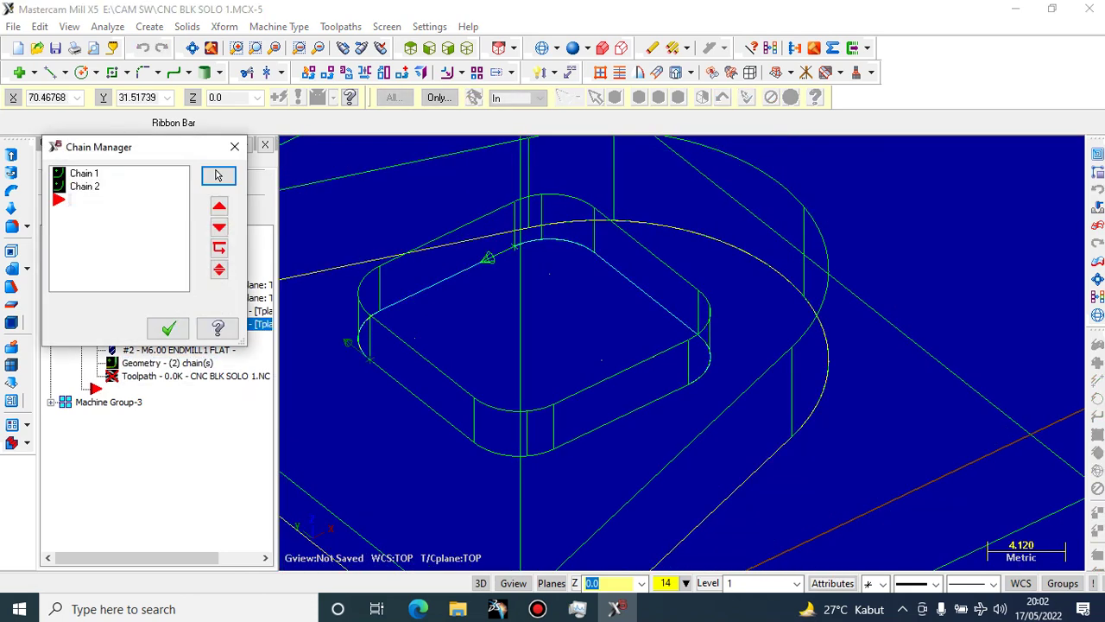
click(84, 187)
right_click(90, 186)
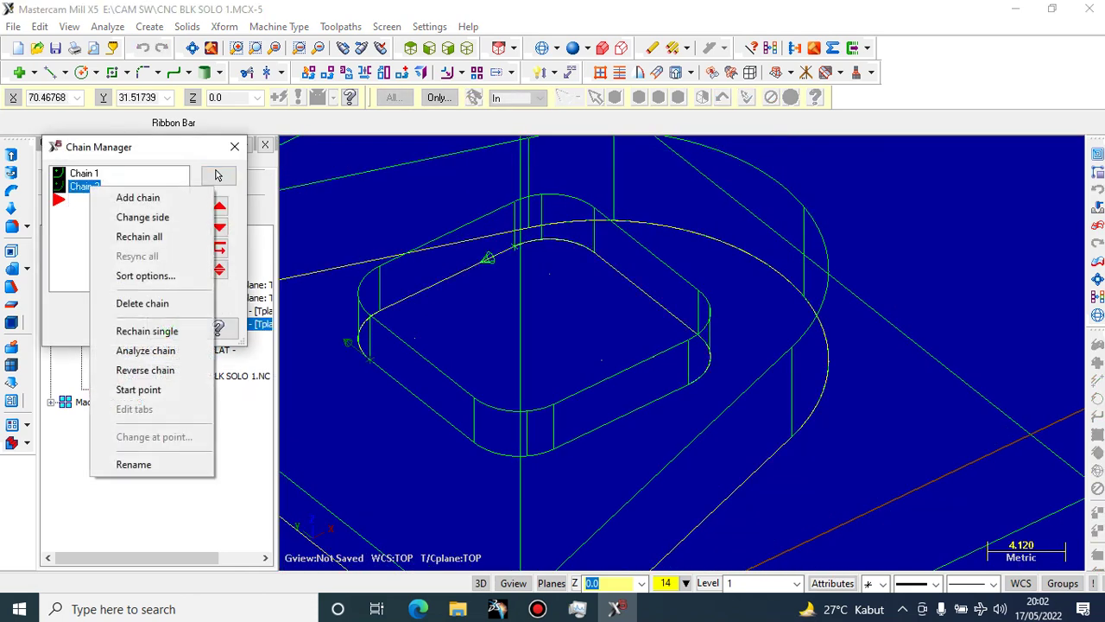
key(Up)
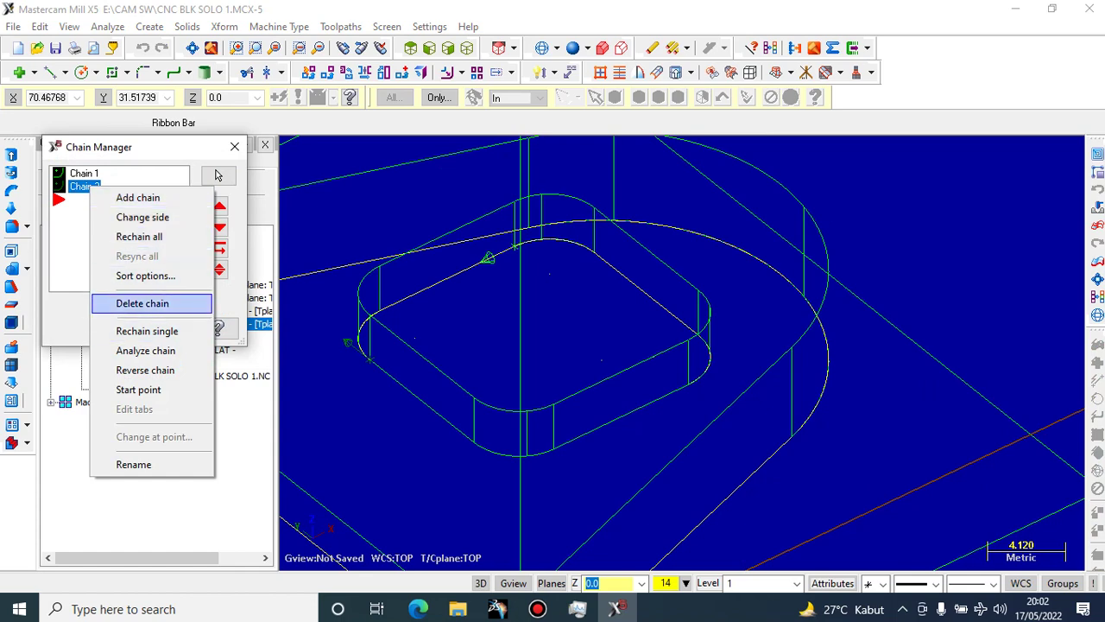
key(Return)
key(Return)
key(Return)
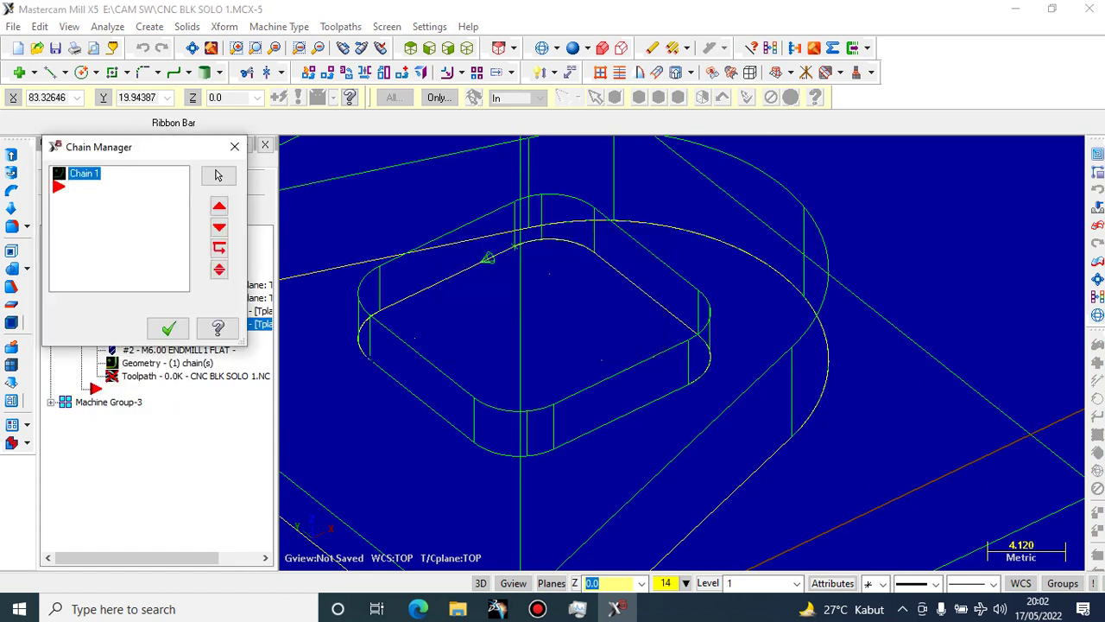
key(Return)
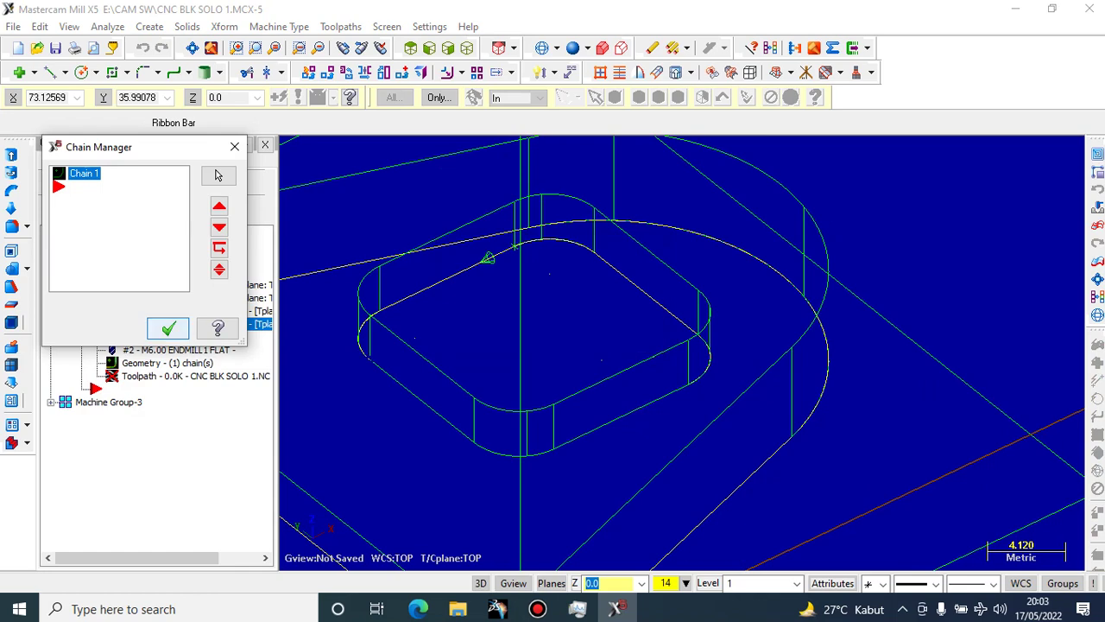
key(Return)
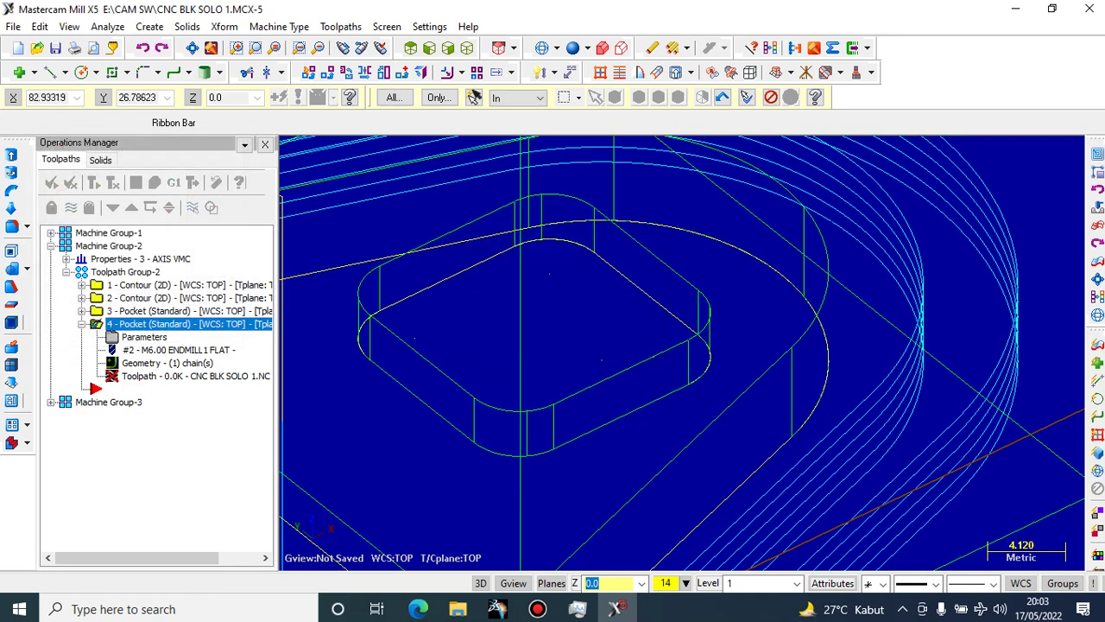
Try to regenerate and verify pocket operation 4 with its single remaining chain, and close the verification
click(173, 376)
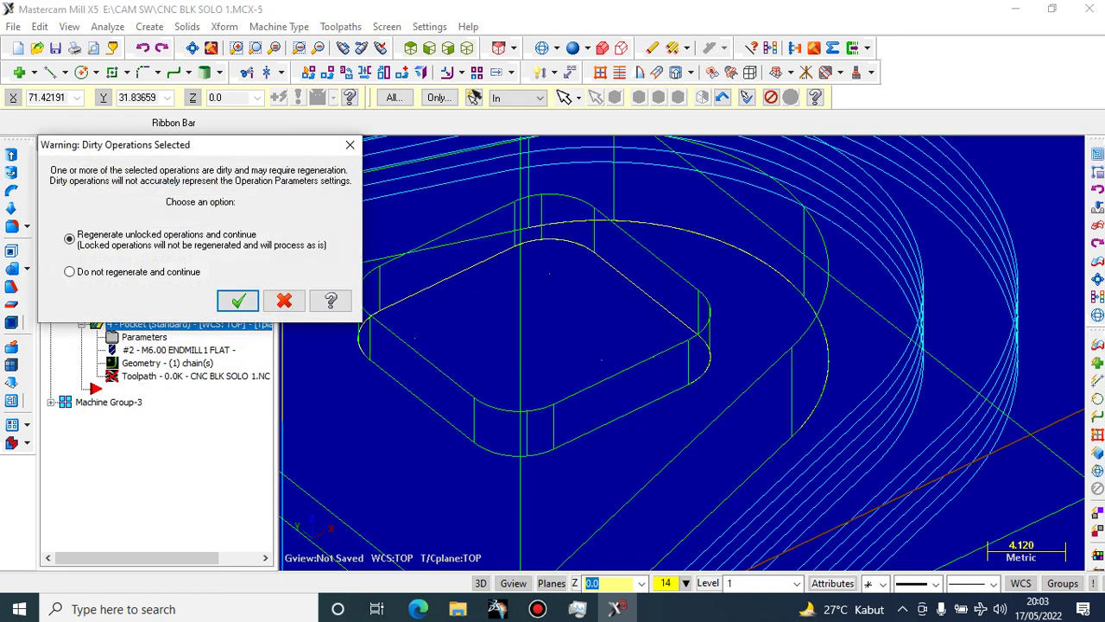
key(Return)
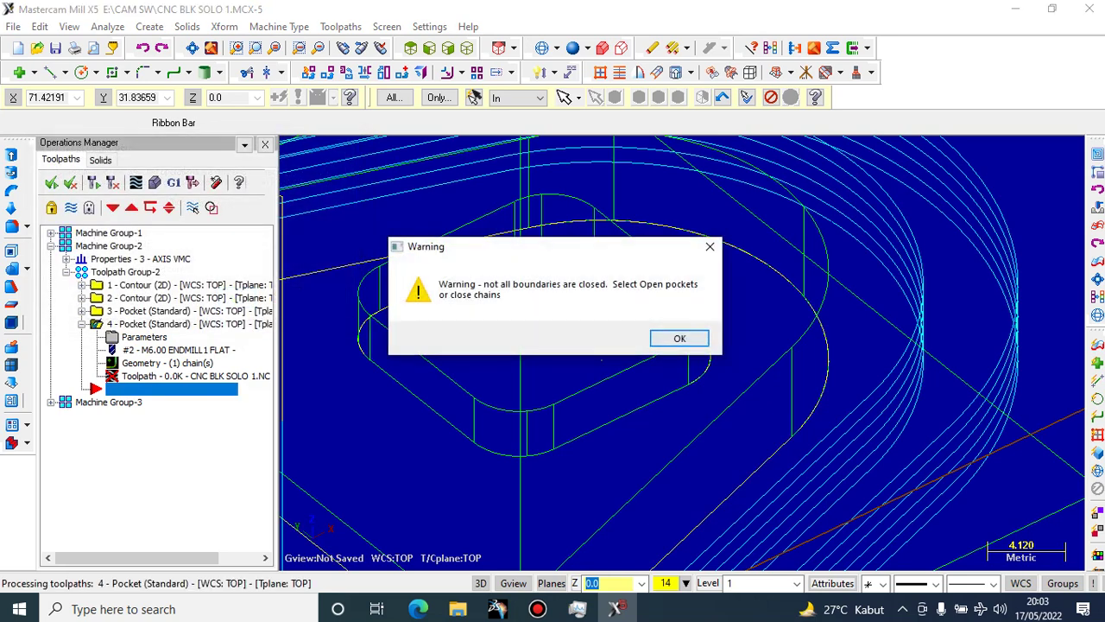
key(Return)
key(Return)
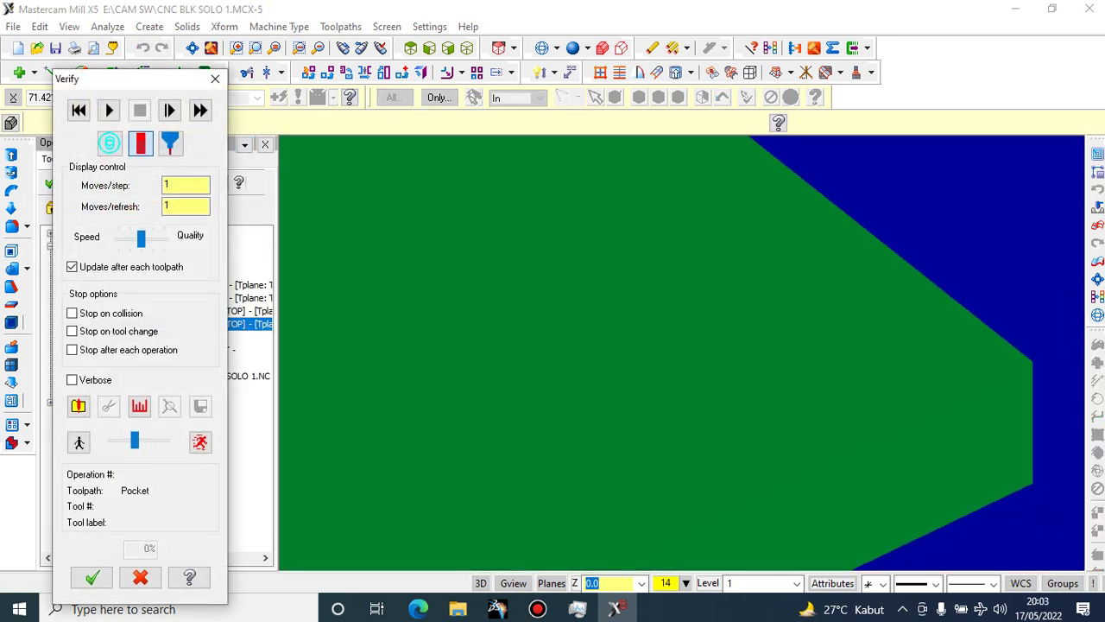
click(215, 79)
Reopen the geometry chains of pocket operation 4 and inspect Chain 1 on the rounded-square recess
click(167, 362)
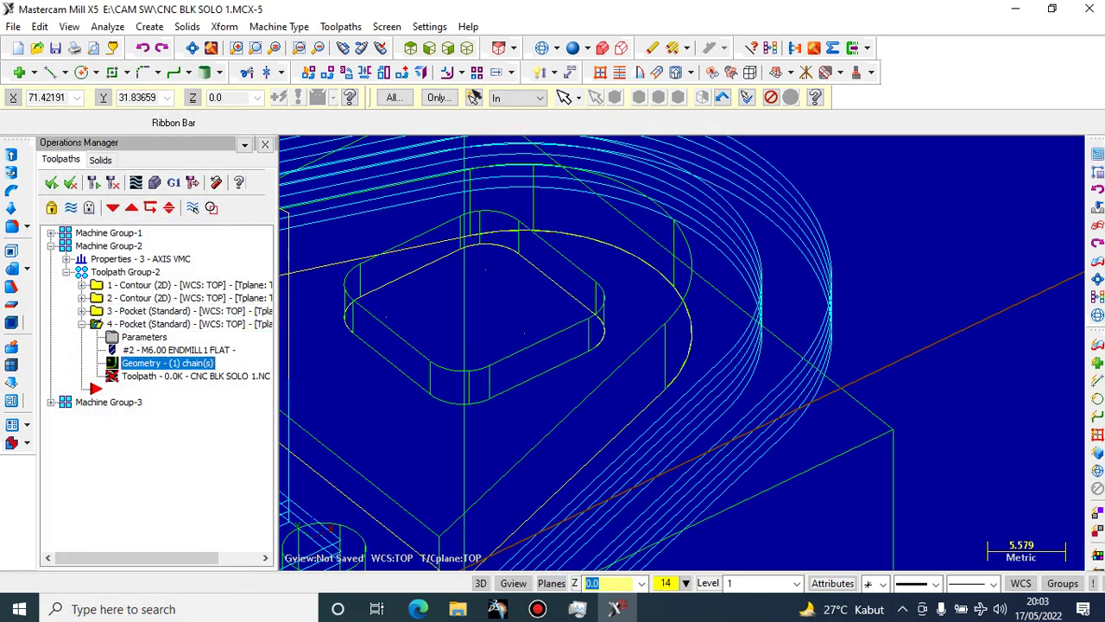
click(83, 173)
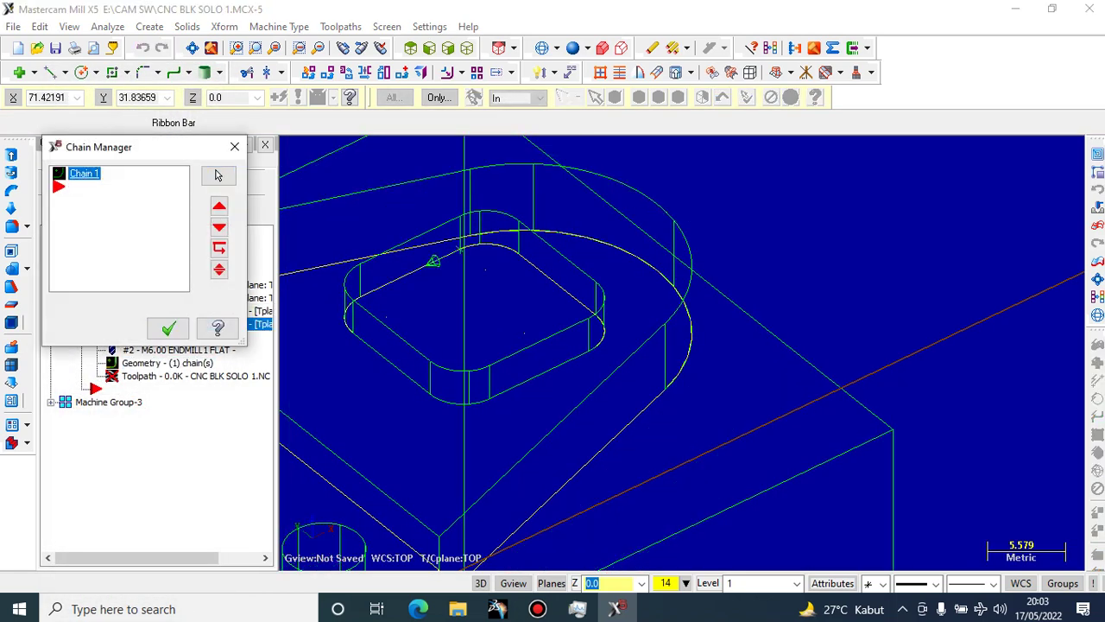
click(218, 175)
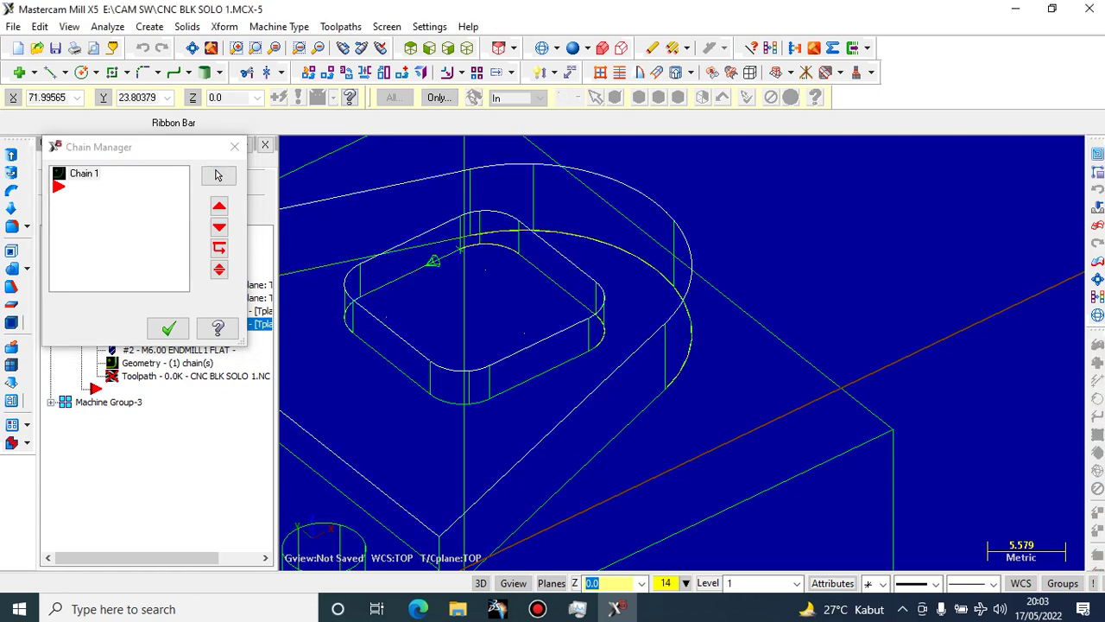
scroll(398, 309, up, 3)
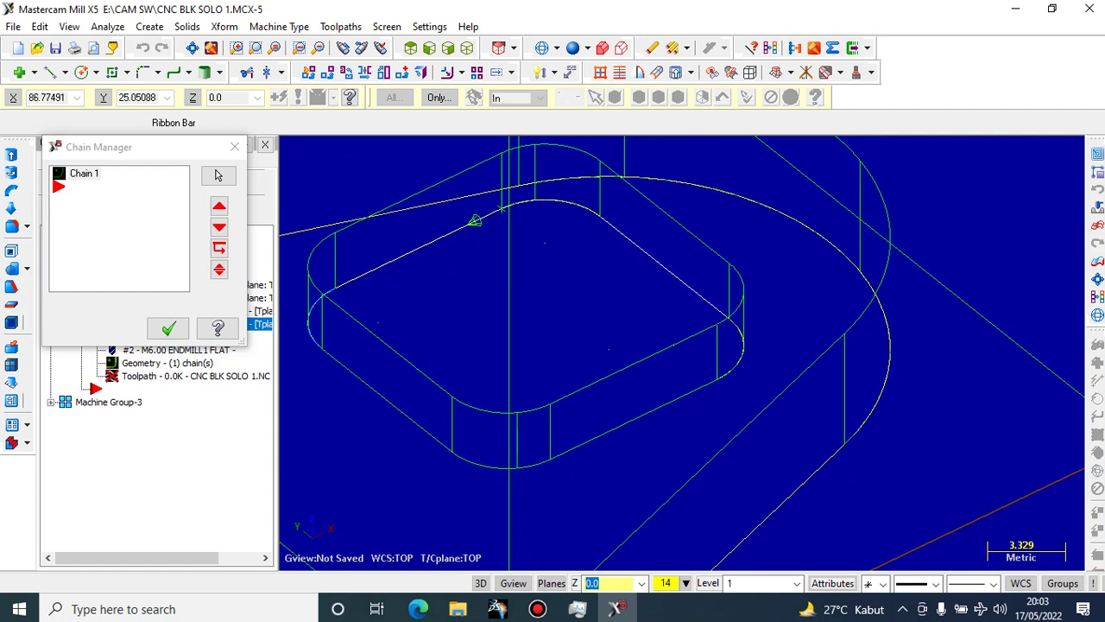
click(82, 176)
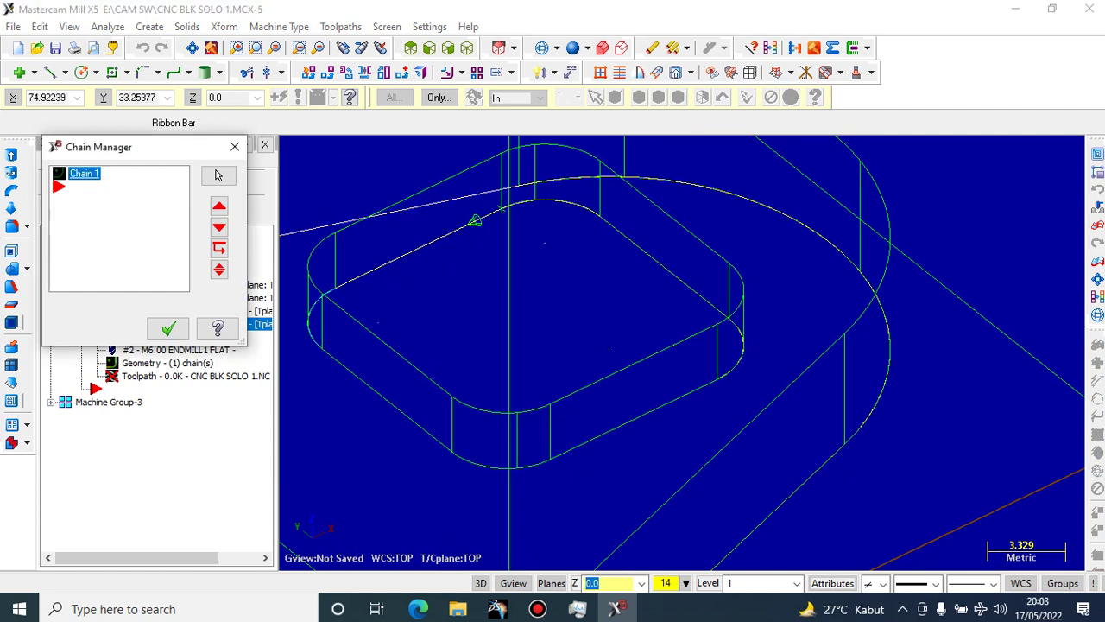
right_click(82, 175)
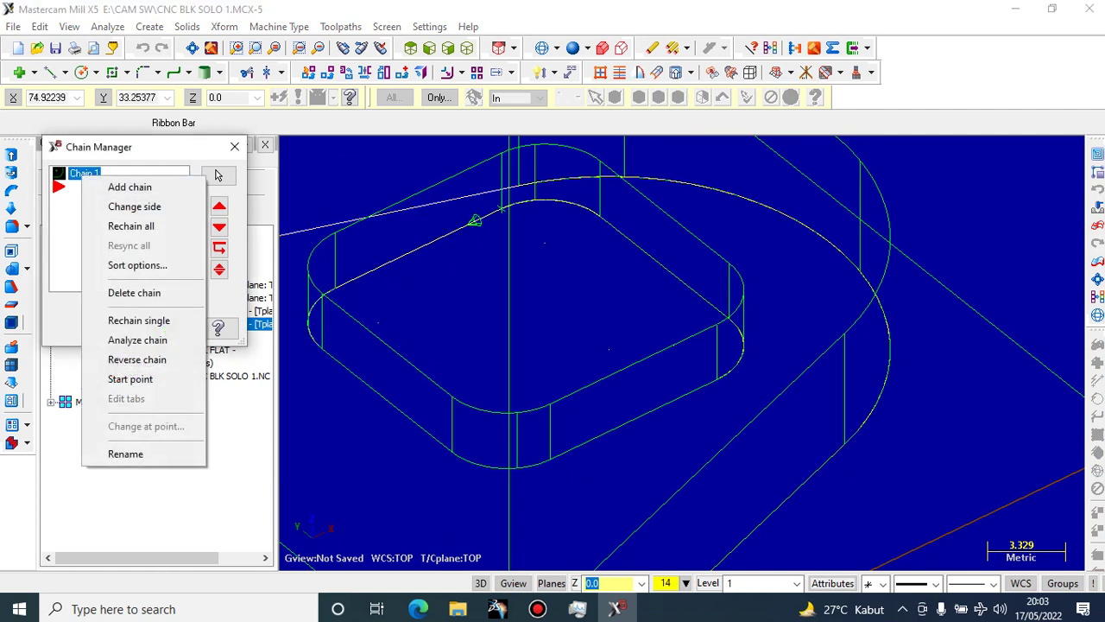
key(Escape)
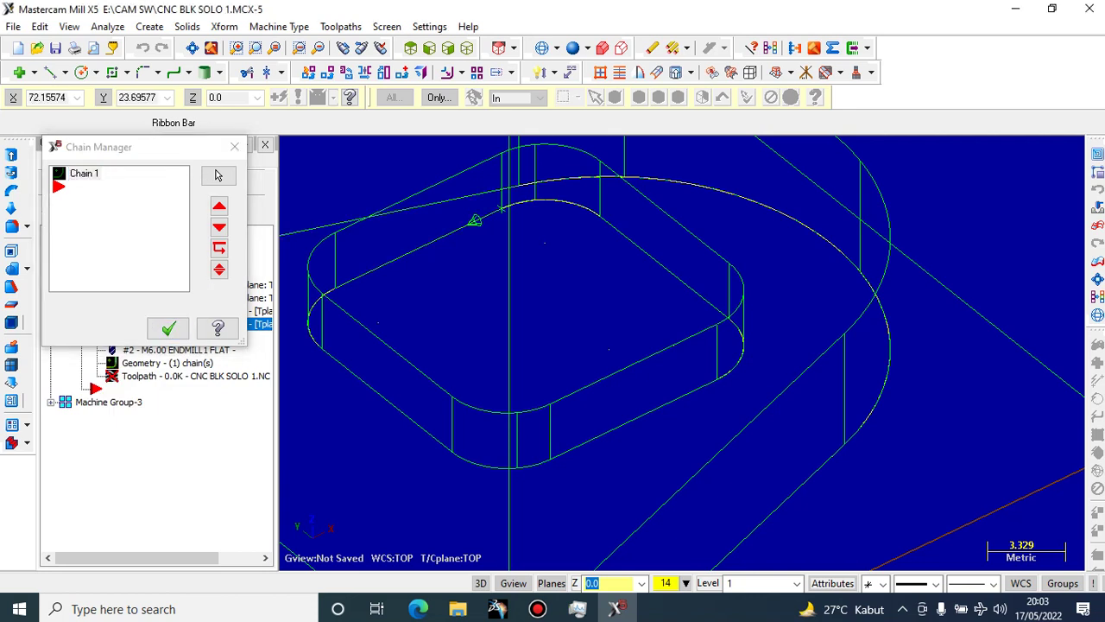
click(219, 205)
key(space)
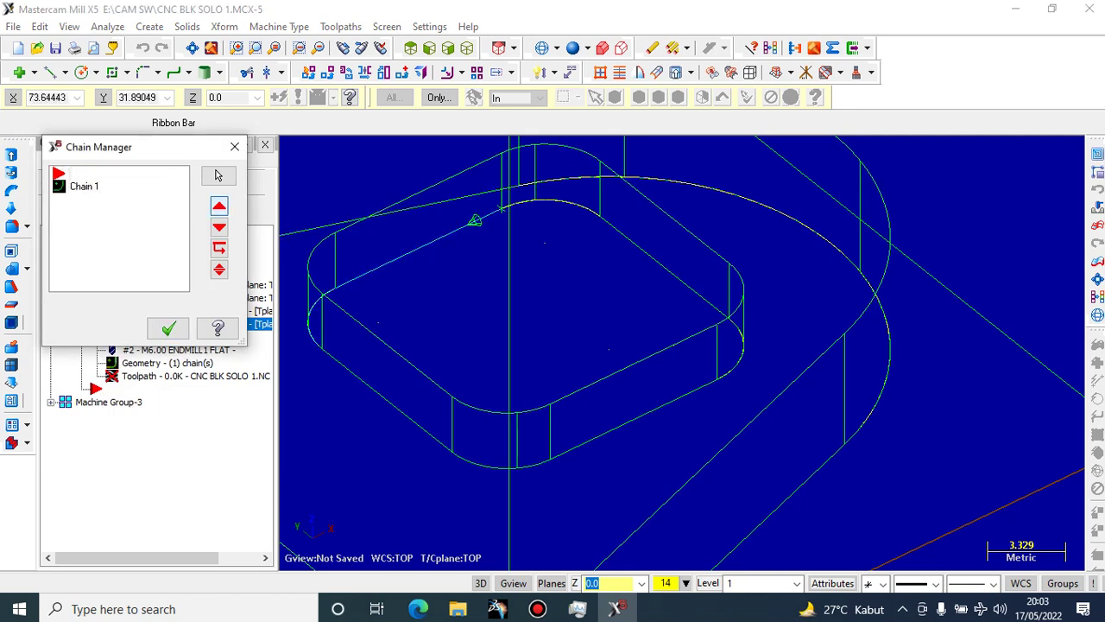
click(219, 227)
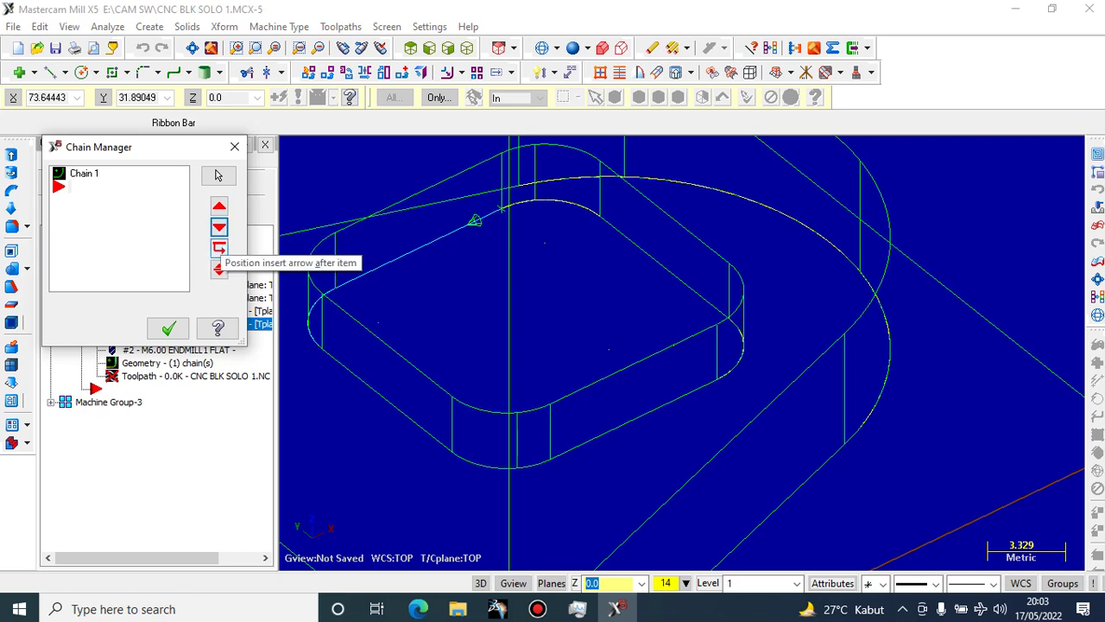
Add a chain to pocket operation 4 along the unchained lower edge of the rounded-square recess floor
click(84, 174)
right_click(85, 174)
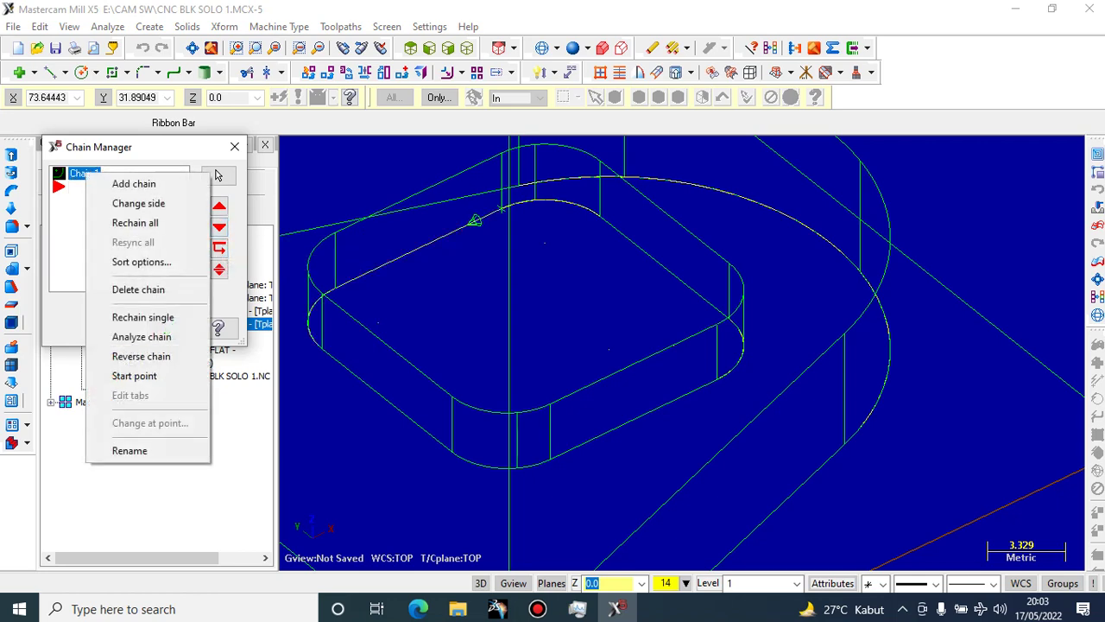
key(Up)
key(Up)
key(Up)
key(Up)
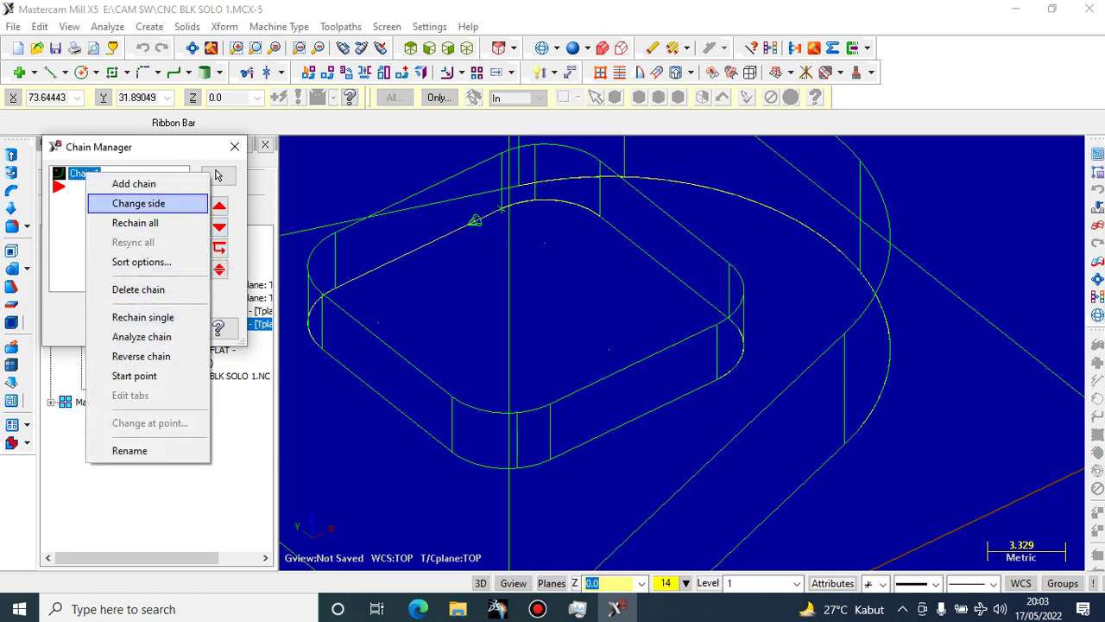
key(Return)
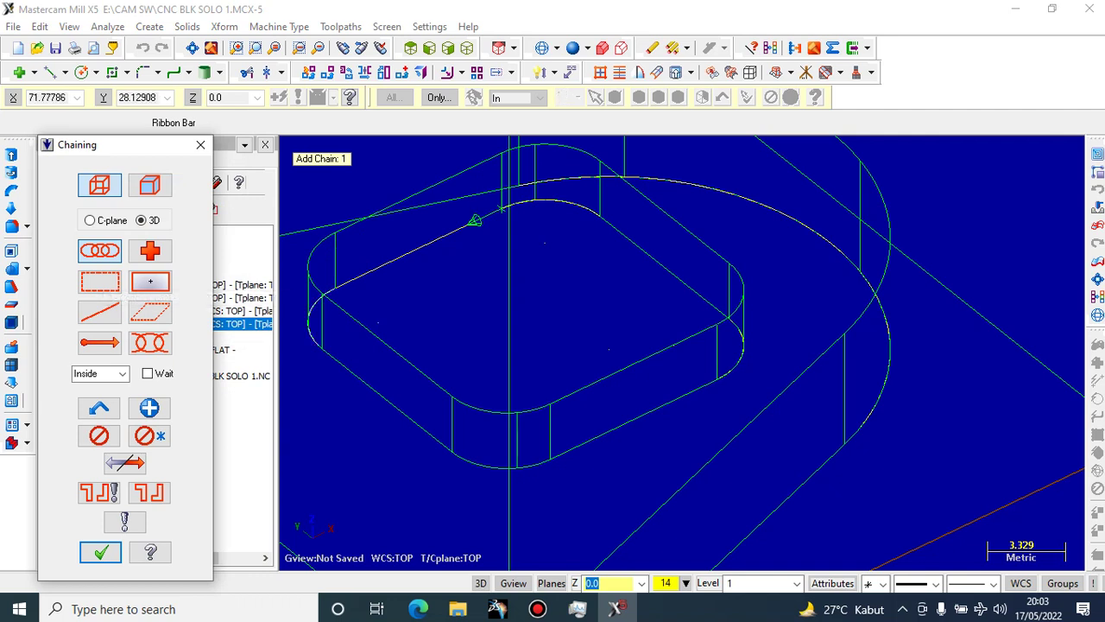
click(470, 224)
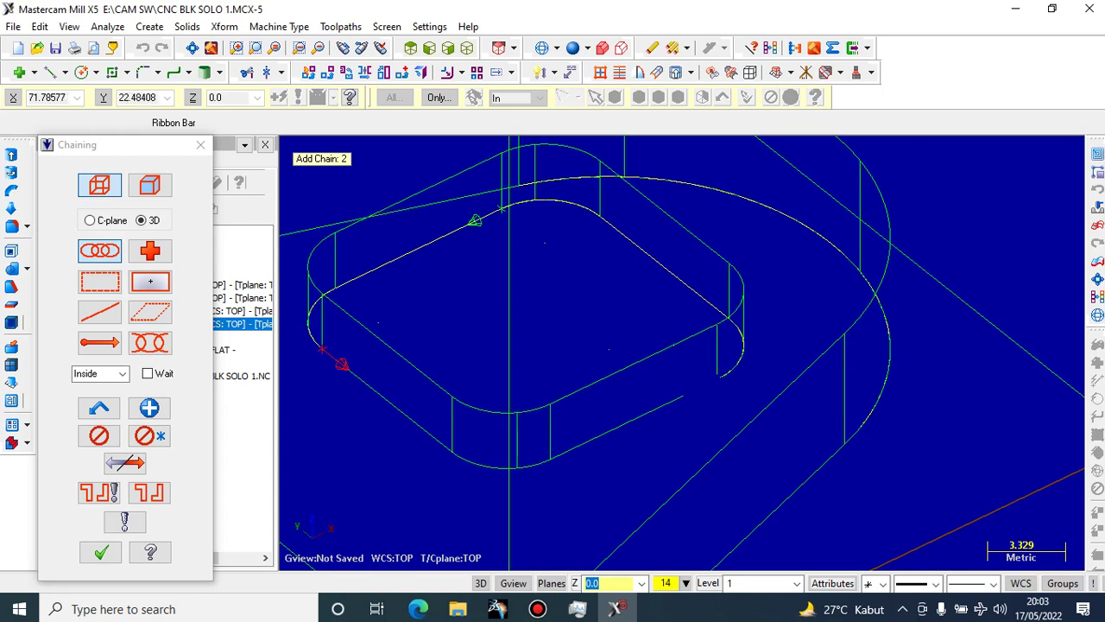
Examine the position and direction of the recess chains on the whole part from several viewing angles
scroll(509, 376, down, 4)
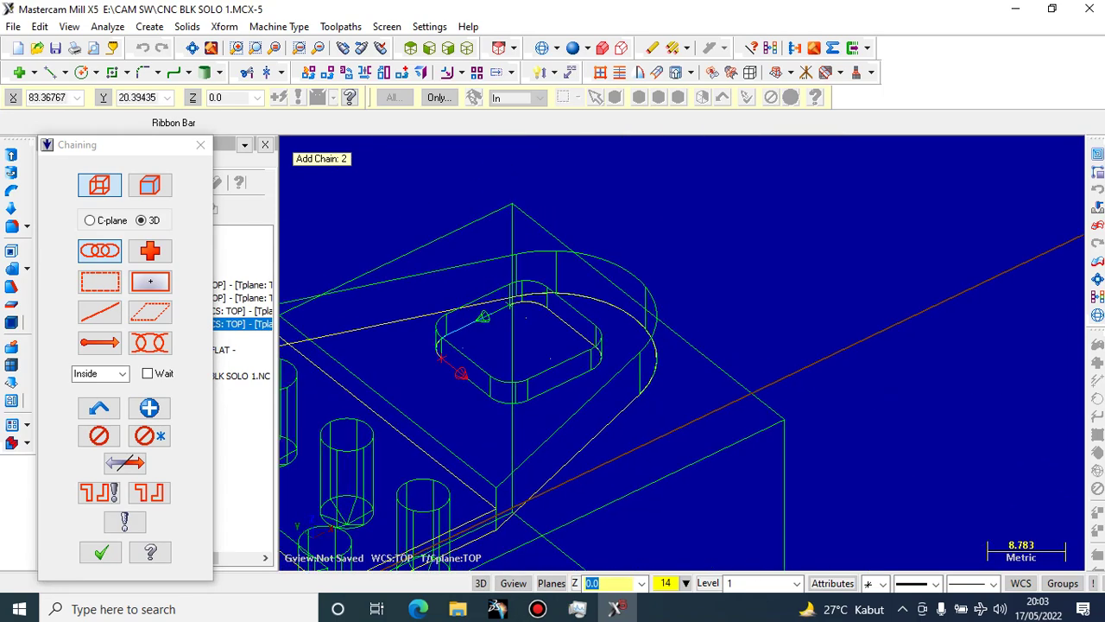
scroll(612, 400, down, 2)
middle_drag(618, 410, 609, 506)
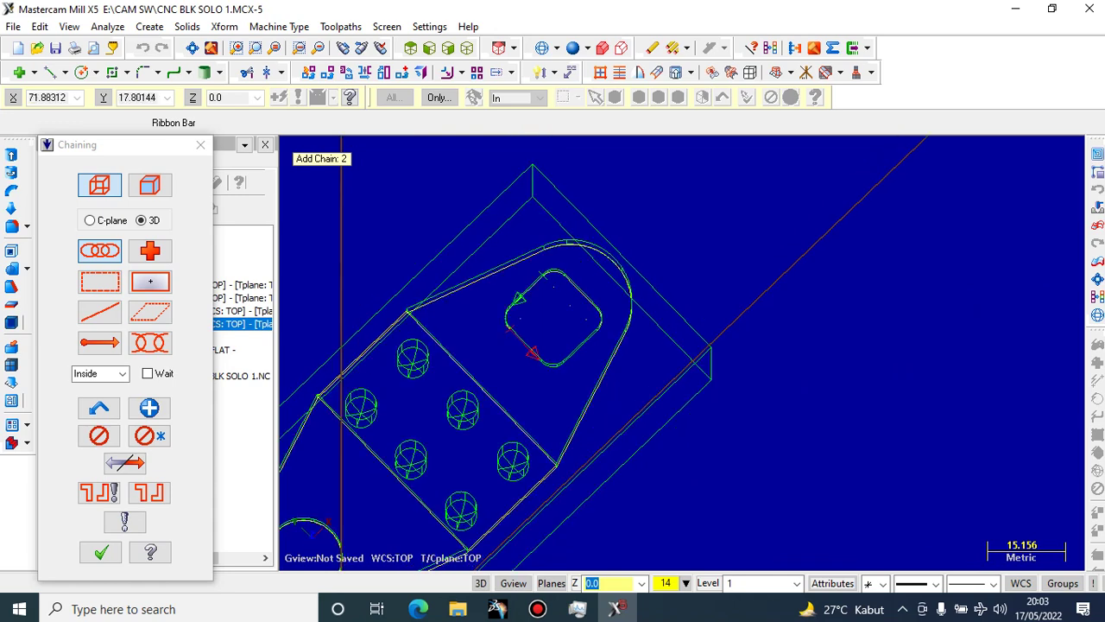
scroll(518, 419, down, 4)
middle_drag(495, 525, 388, 459)
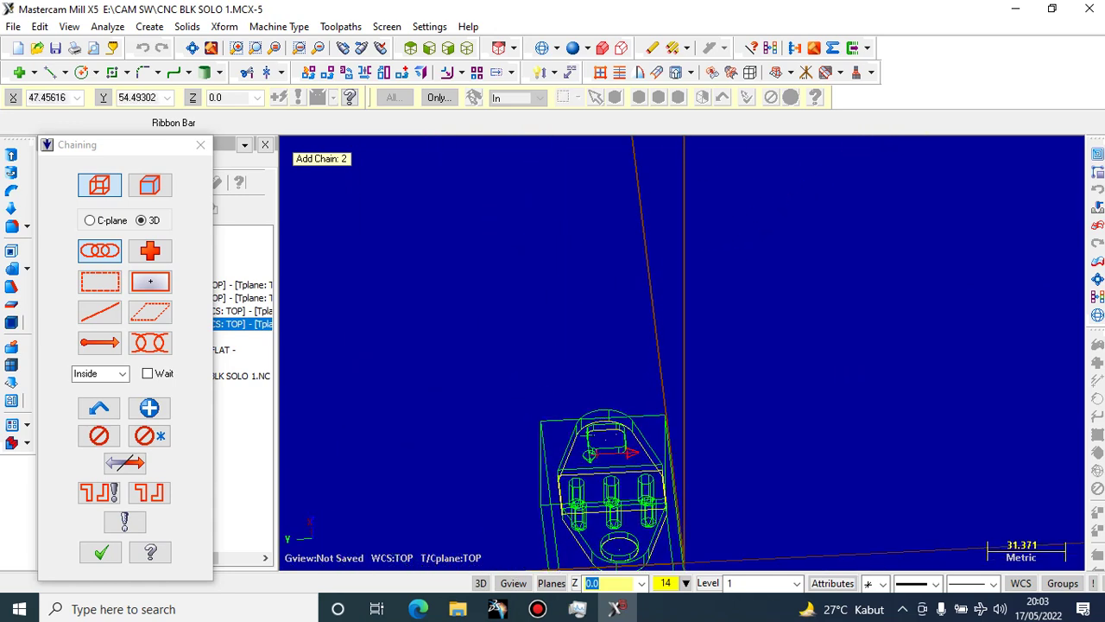
scroll(566, 489, down, 2)
middle_drag(589, 472, 687, 466)
middle_drag(790, 464, 893, 514)
scroll(724, 436, up, 2)
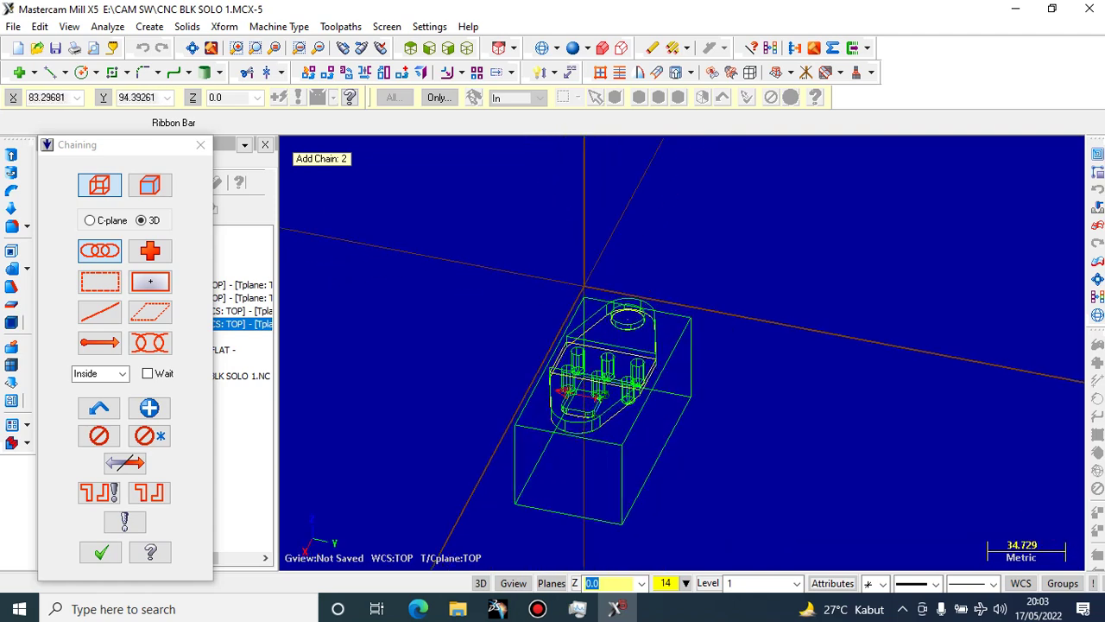
Abandon the pending chain for pocket operation 4 on the rounded-square recess
scroll(556, 397, up, 11)
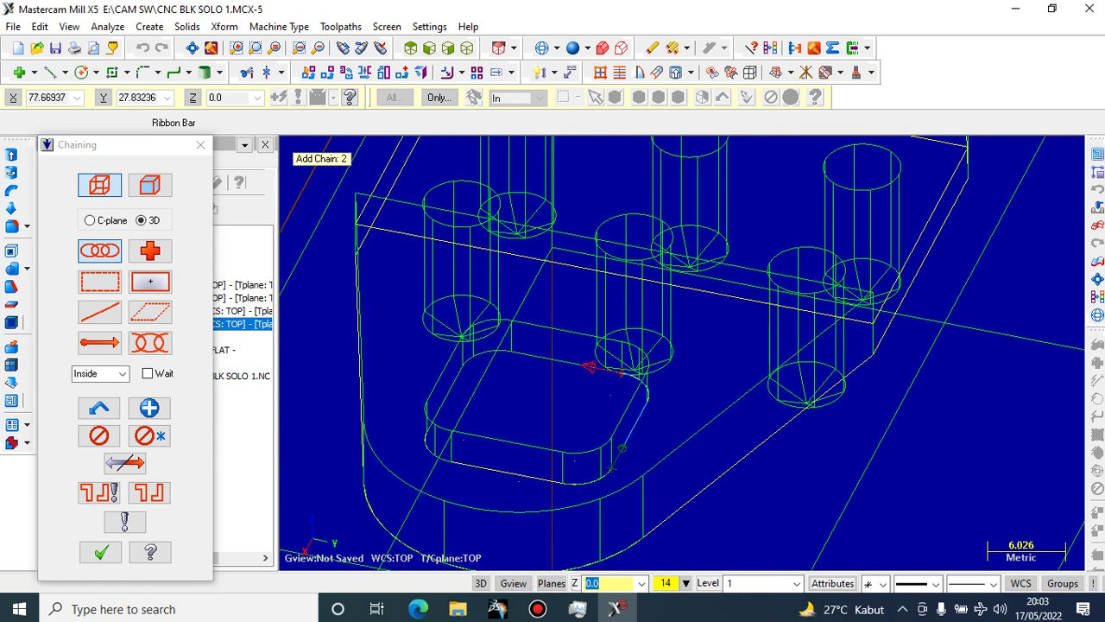
scroll(479, 363, up, 3)
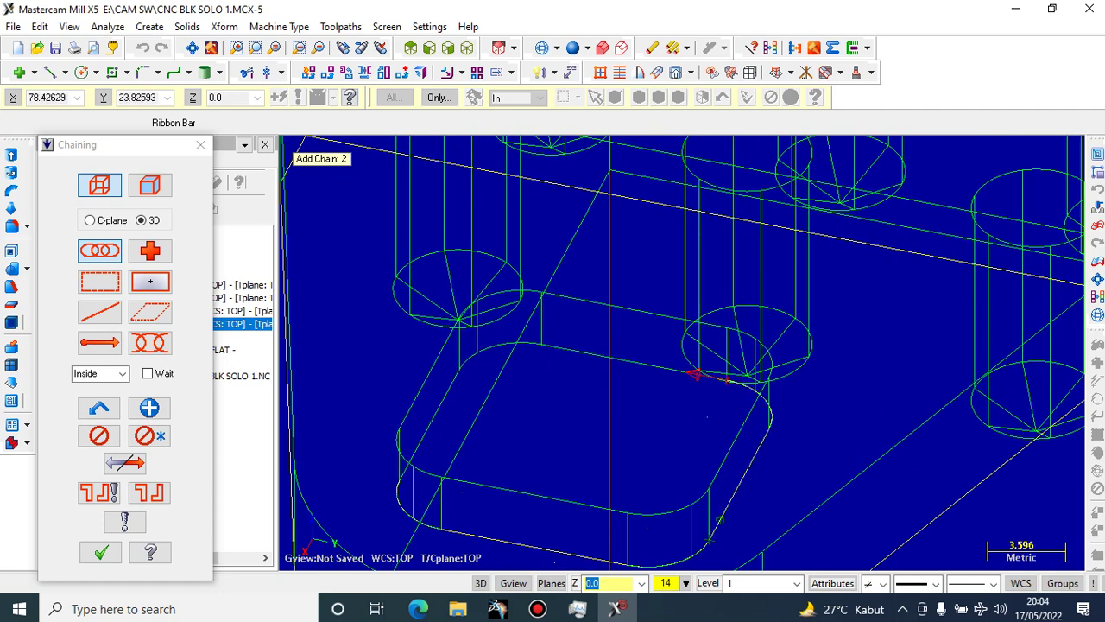
key(Escape)
key(Escape)
key(Escape)
key(Escape)
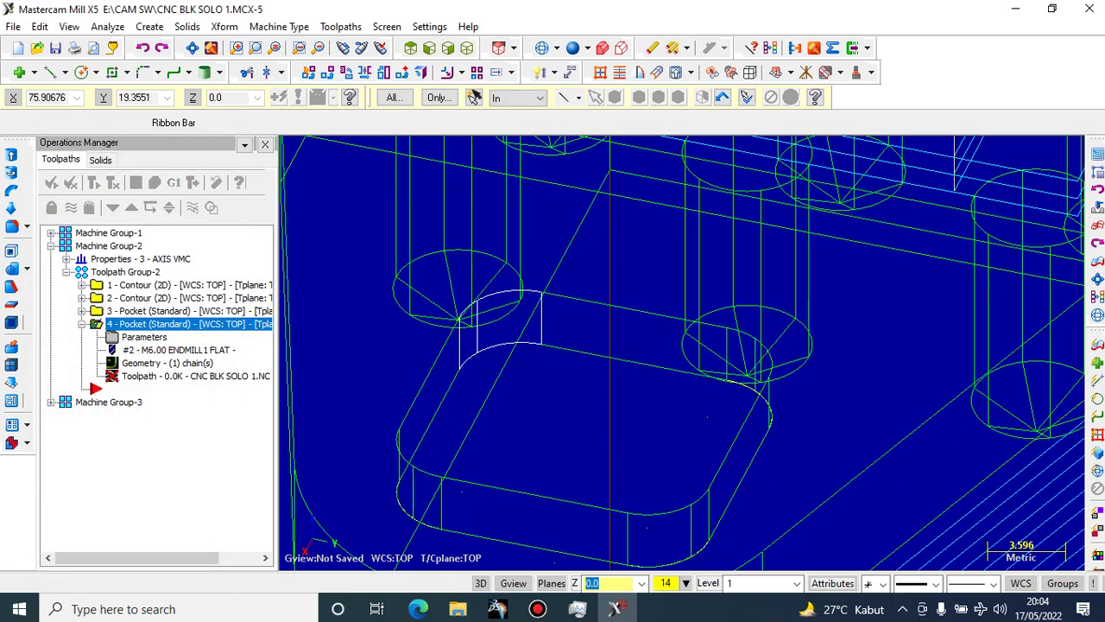
Create edge curves along the back and side edges and the rounded corner of the rounded-square recess floor
click(149, 27)
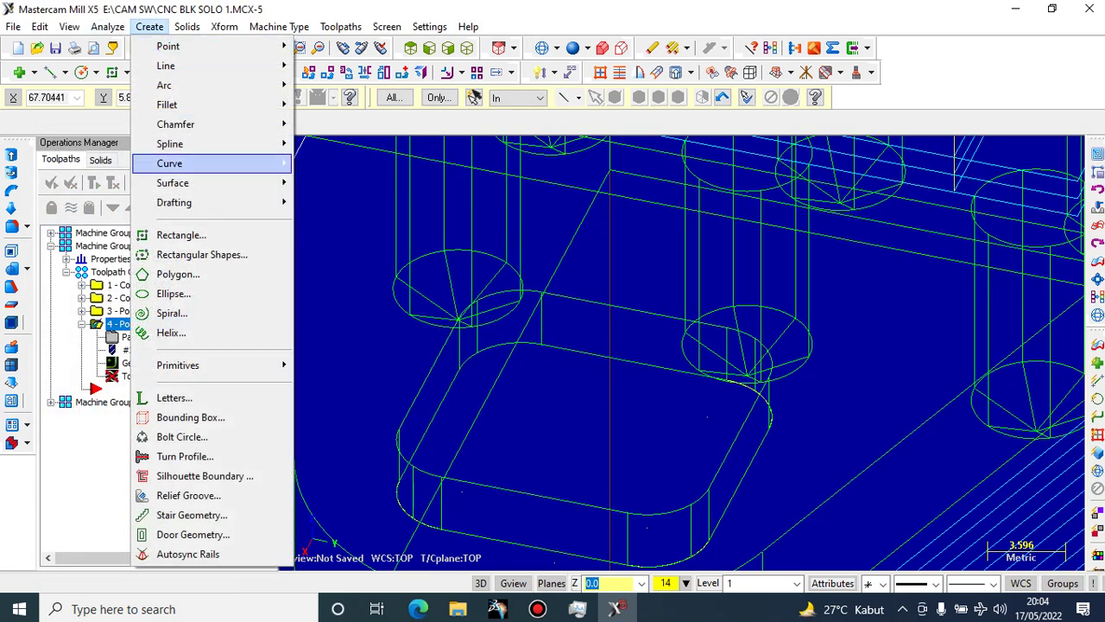
mouse_move(170, 163)
key(Return)
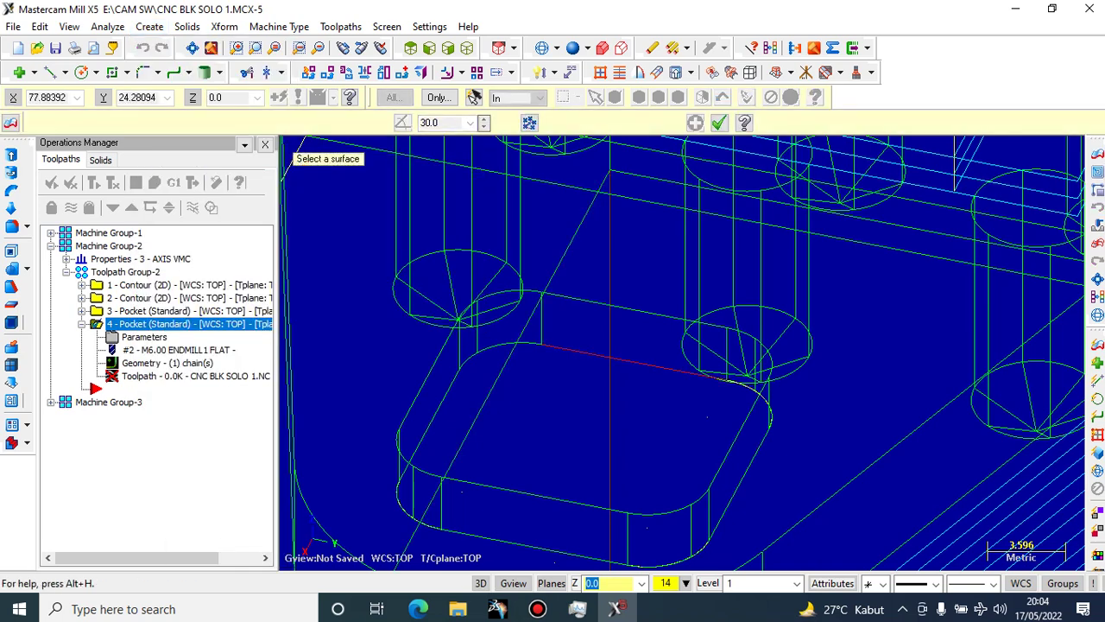
click(545, 345)
click(516, 344)
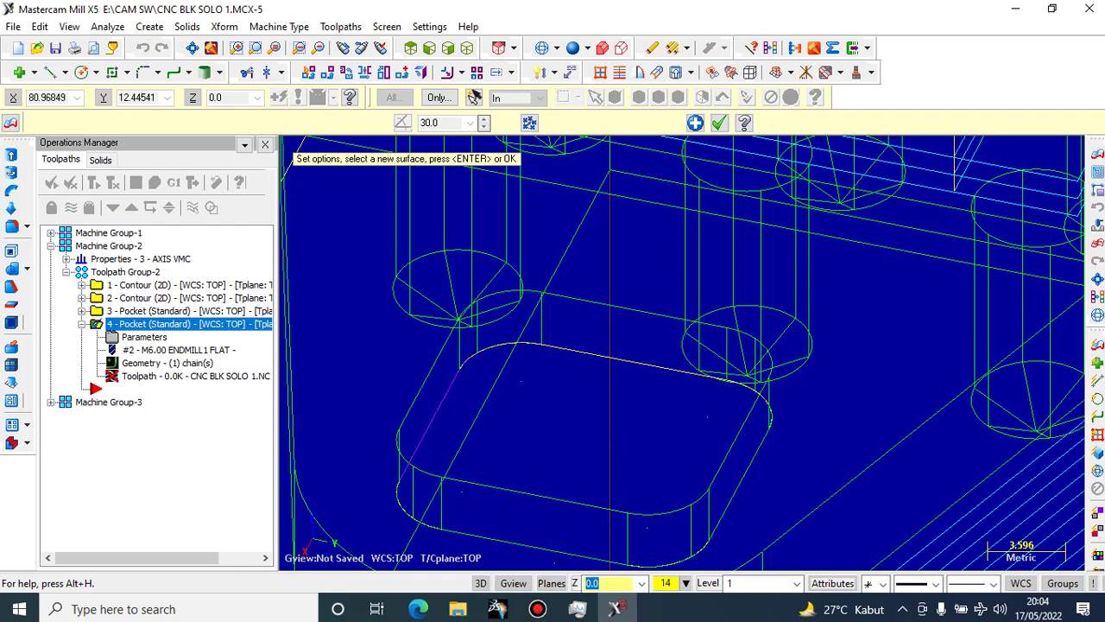
key(Return)
scroll(665, 341, down, 4)
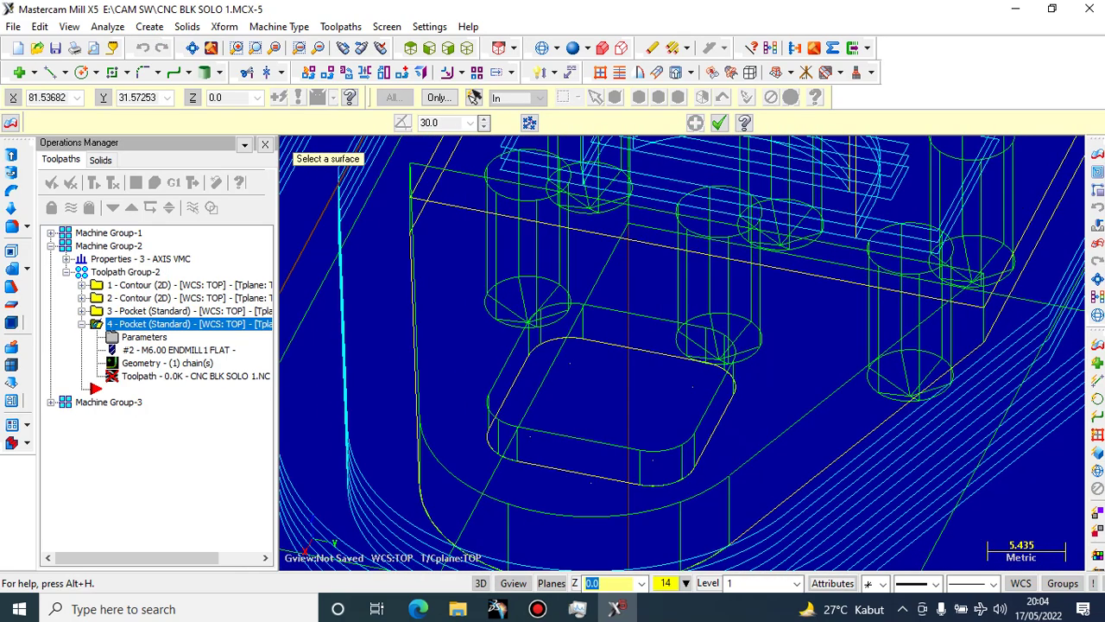
scroll(623, 406, down, 2)
key(Escape)
scroll(623, 405, up, 1)
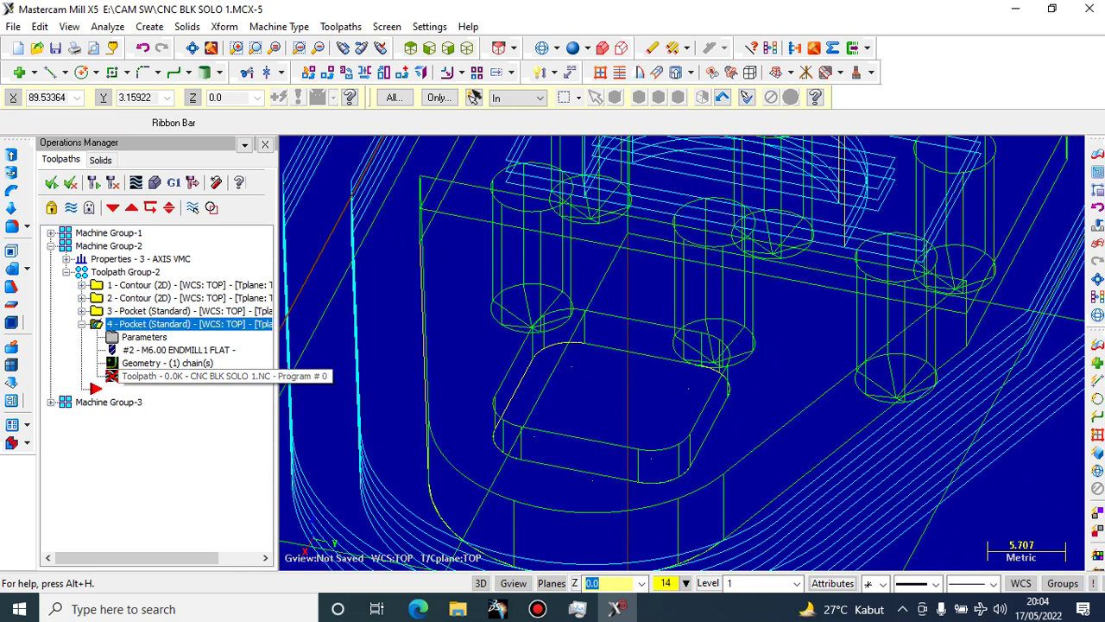
Try to add a chain to pocket operation 4 along the back edge of the rounded-square recess floor
click(147, 363)
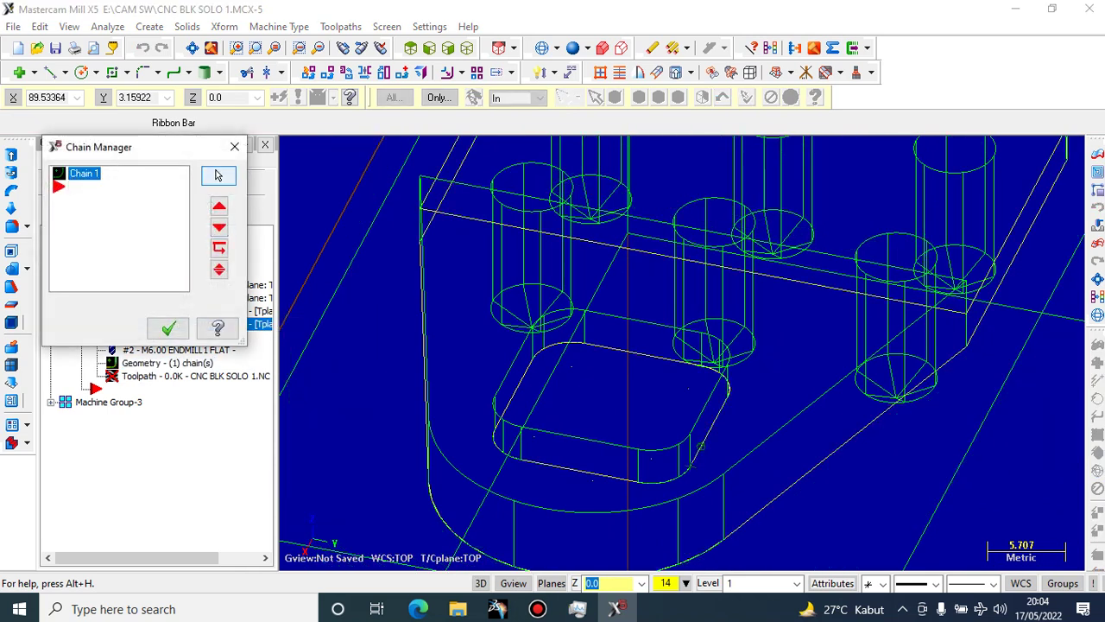
click(218, 176)
click(84, 173)
right_click(99, 173)
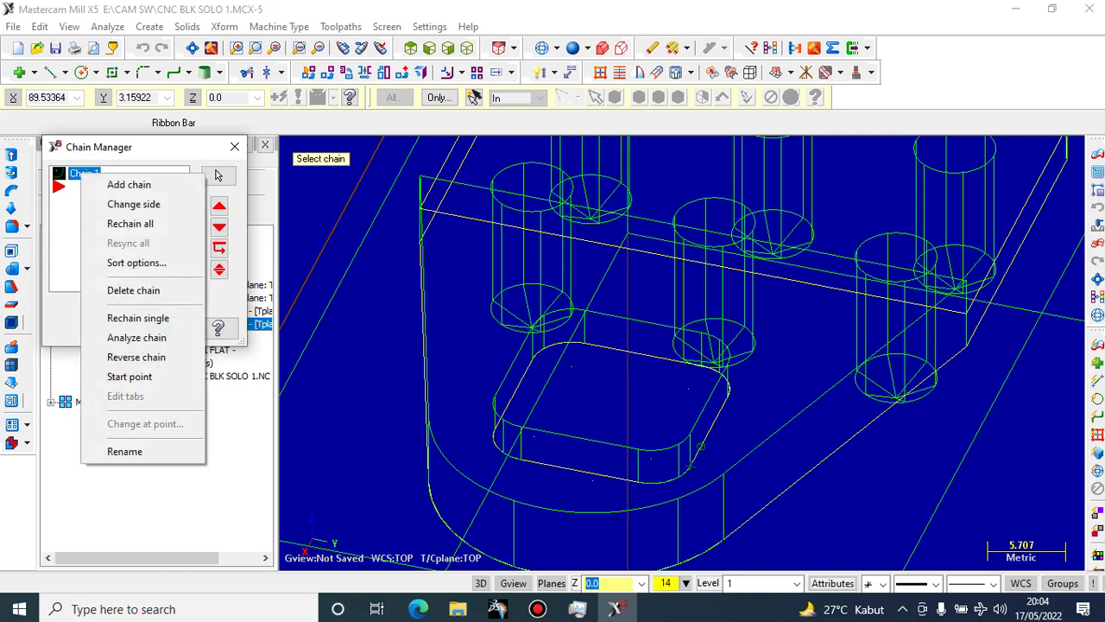
click(129, 181)
scroll(699, 447, up, 2)
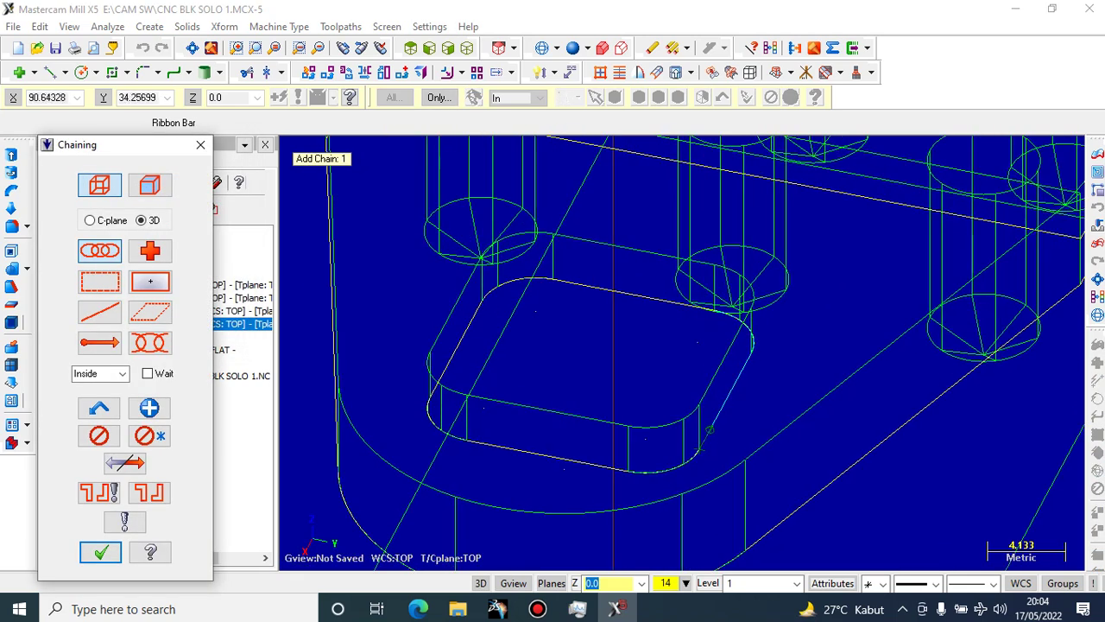
scroll(709, 429, down, 12)
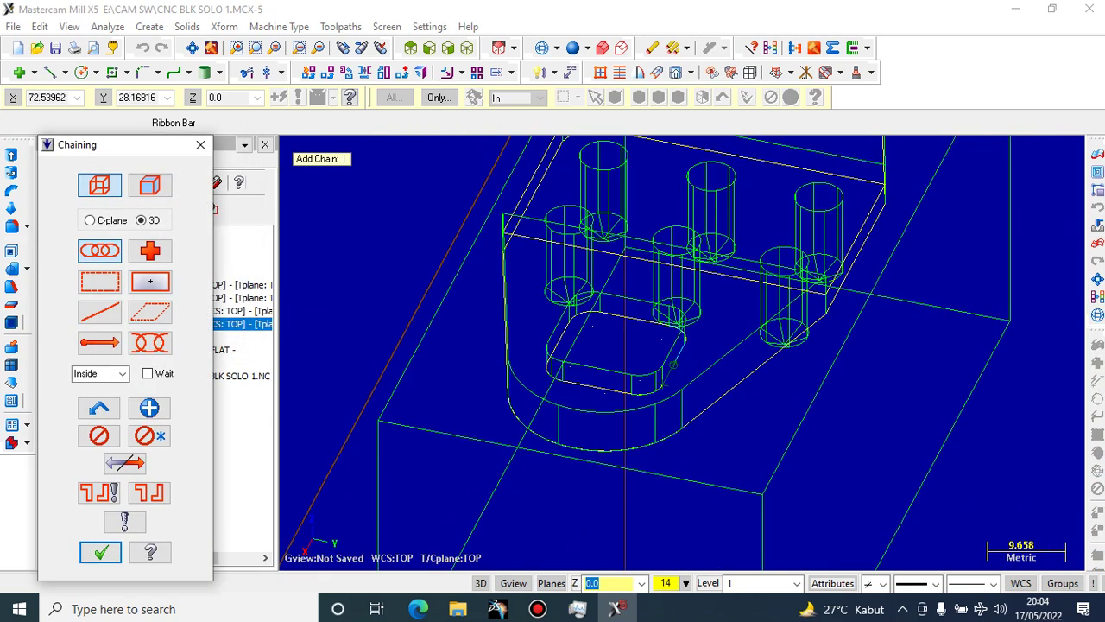
scroll(704, 251, up, 10)
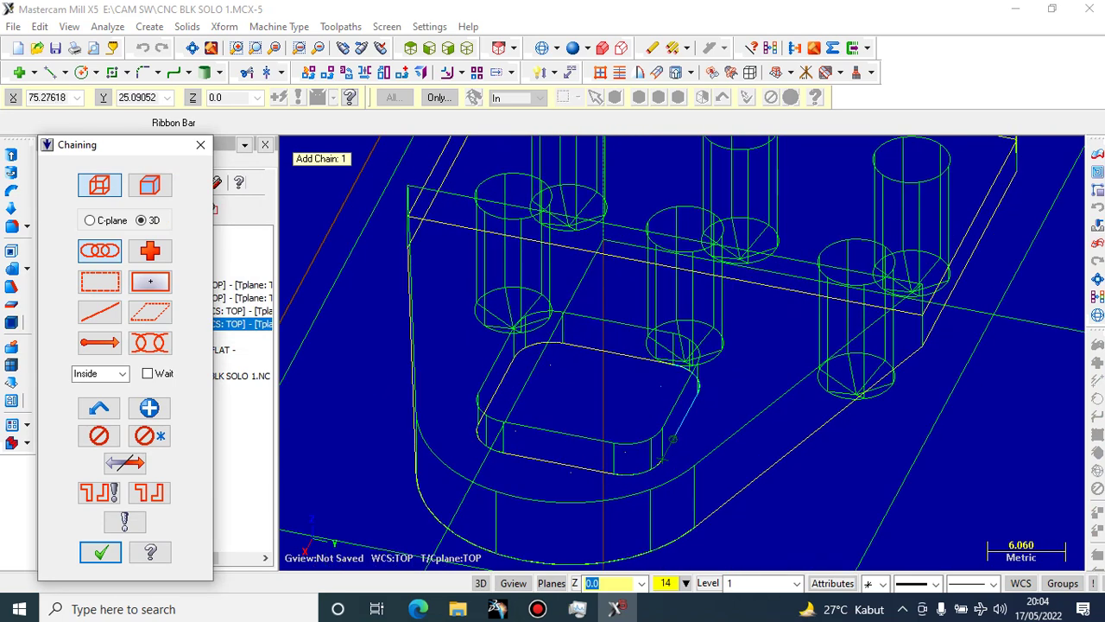
click(594, 349)
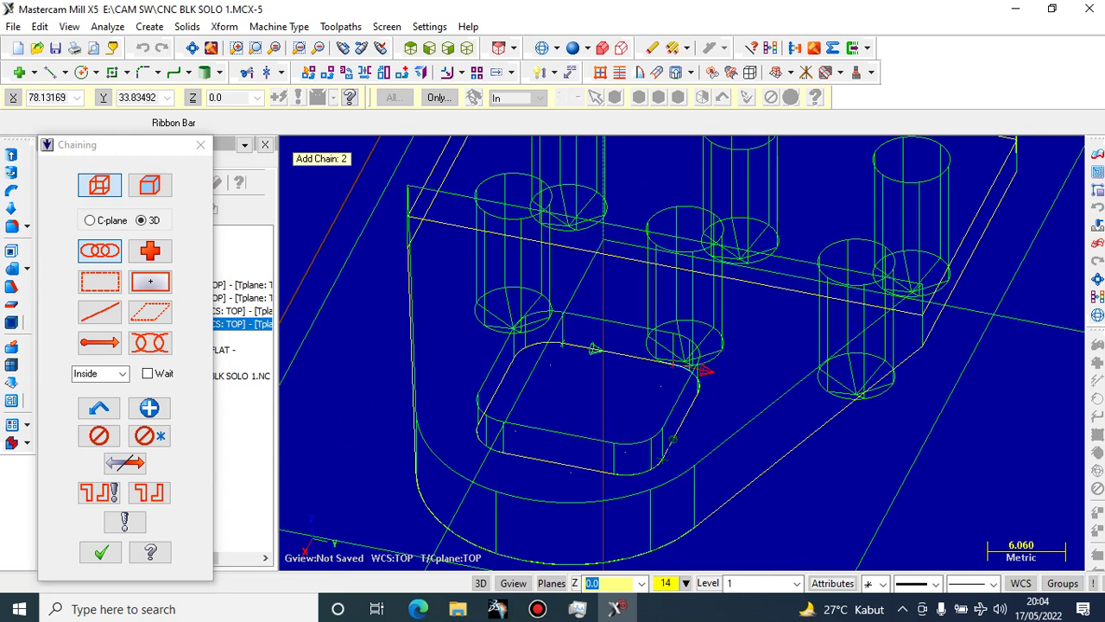
scroll(707, 373, up, 1)
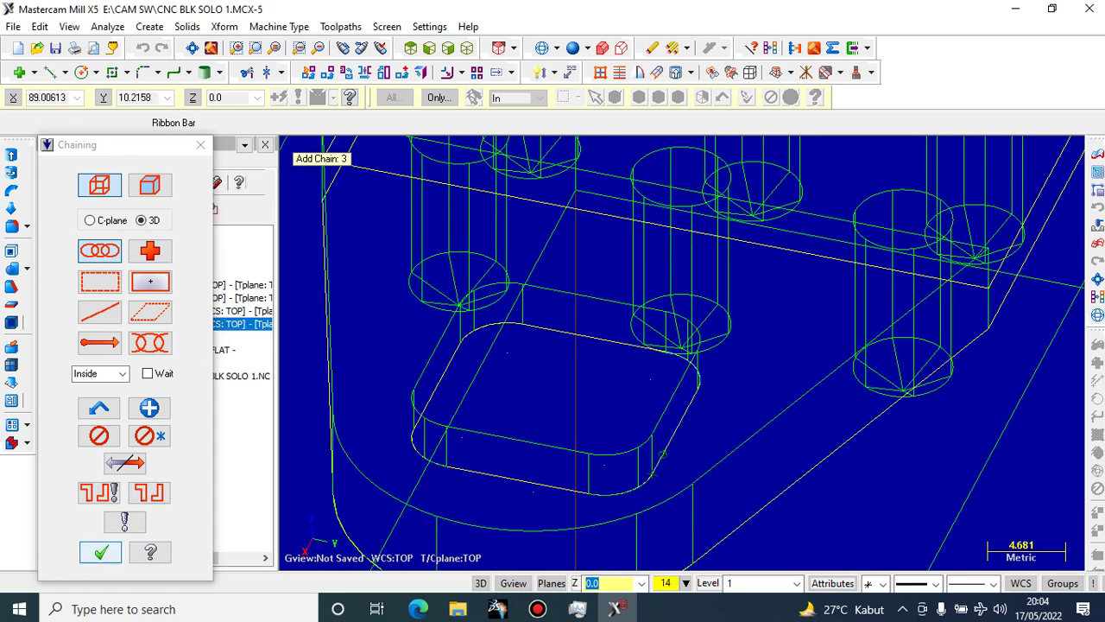
click(101, 552)
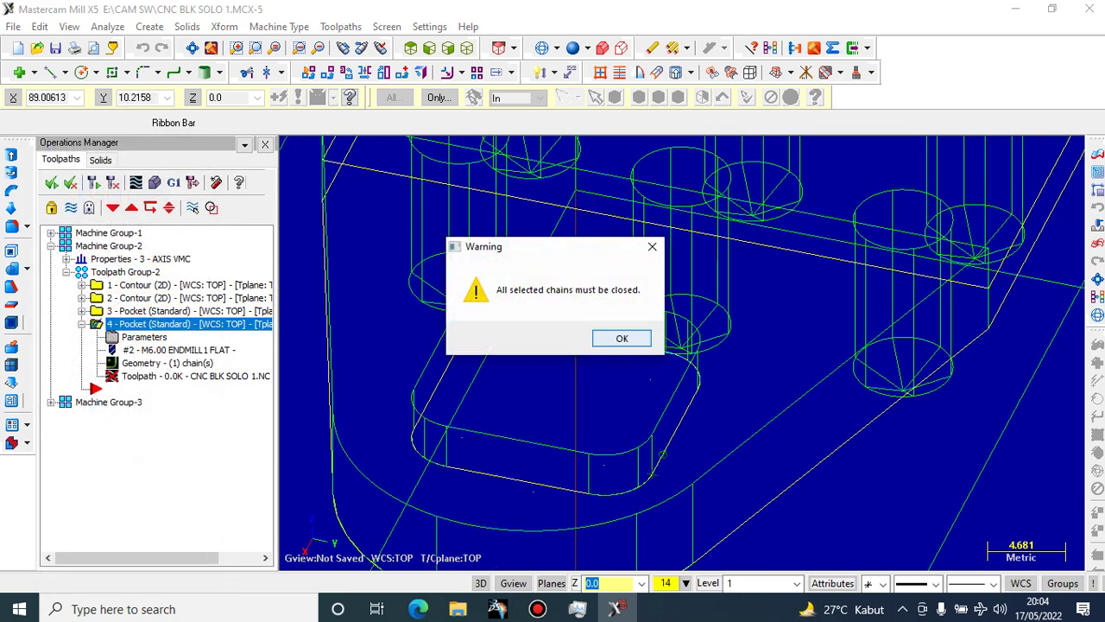
click(621, 338)
scroll(670, 507, up, 1)
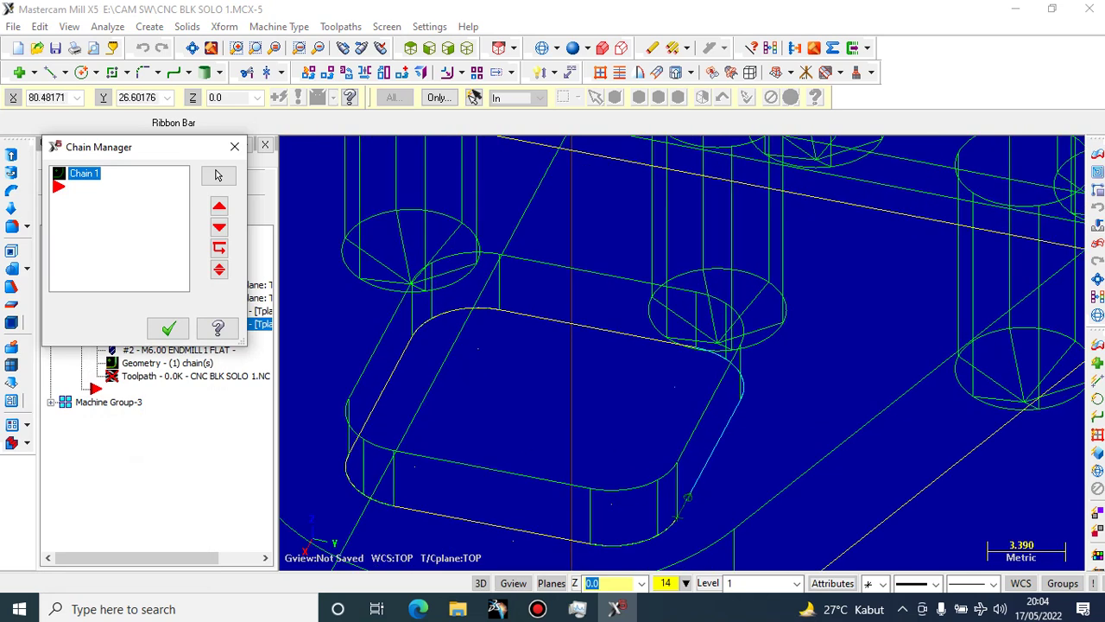
Inspect Chain 1 of pocket operation 4 on the recess and close the chain manager
right_click(95, 173)
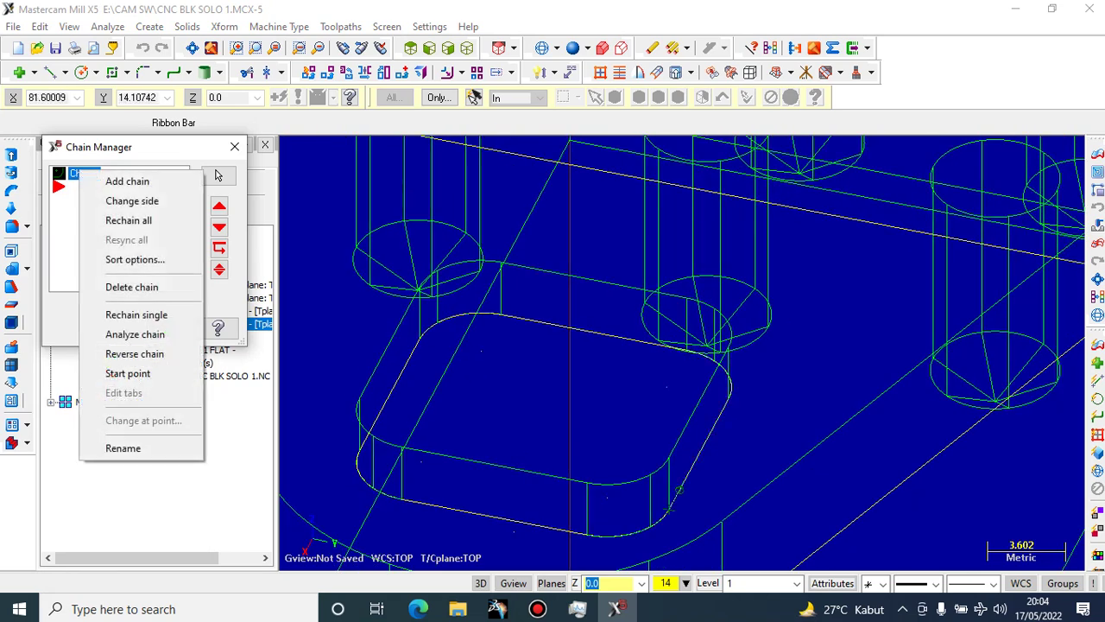
key(Escape)
scroll(670, 507, down, 1)
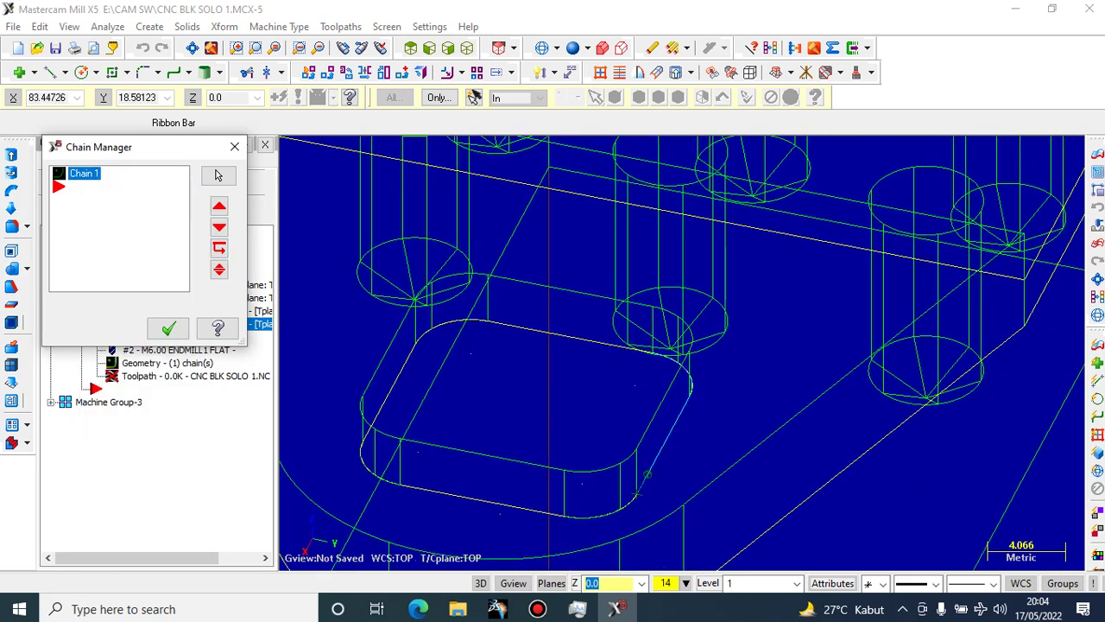
click(218, 175)
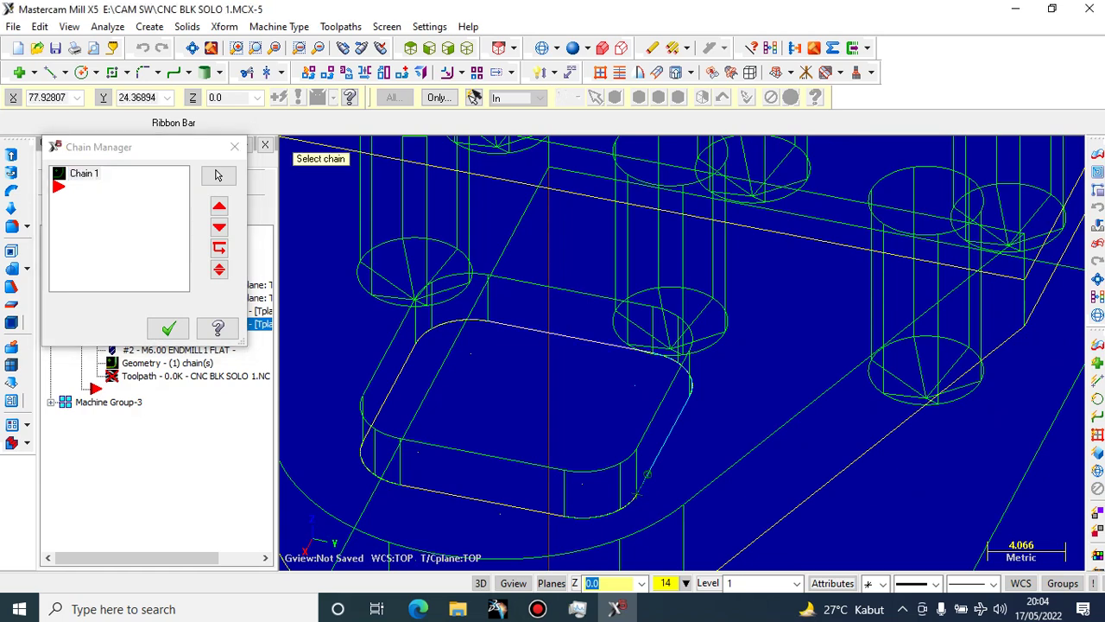
key(Escape)
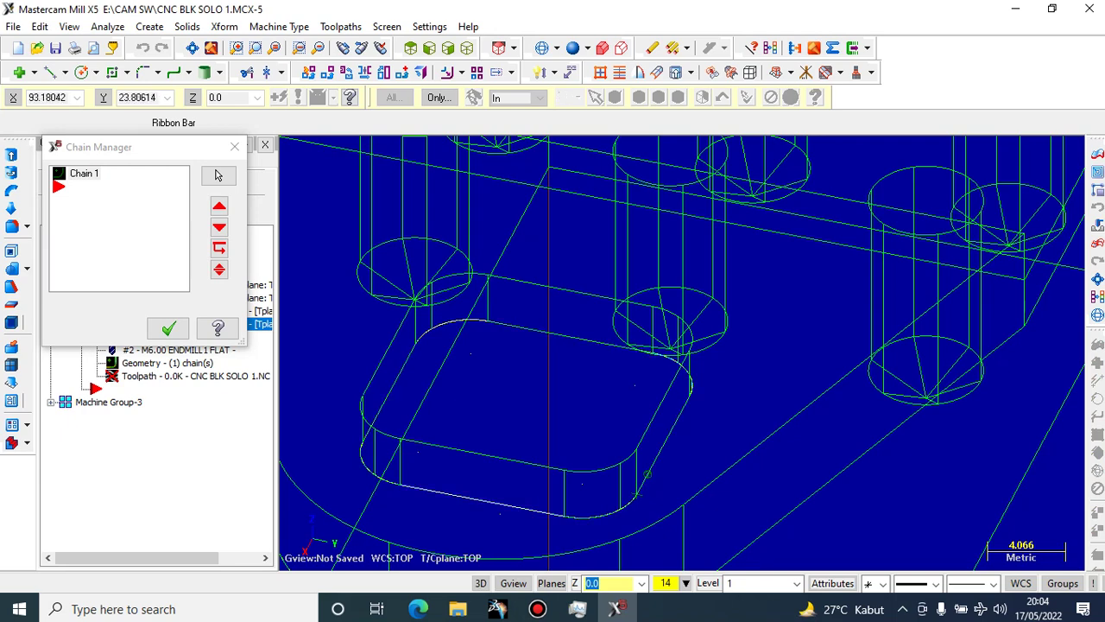
click(168, 328)
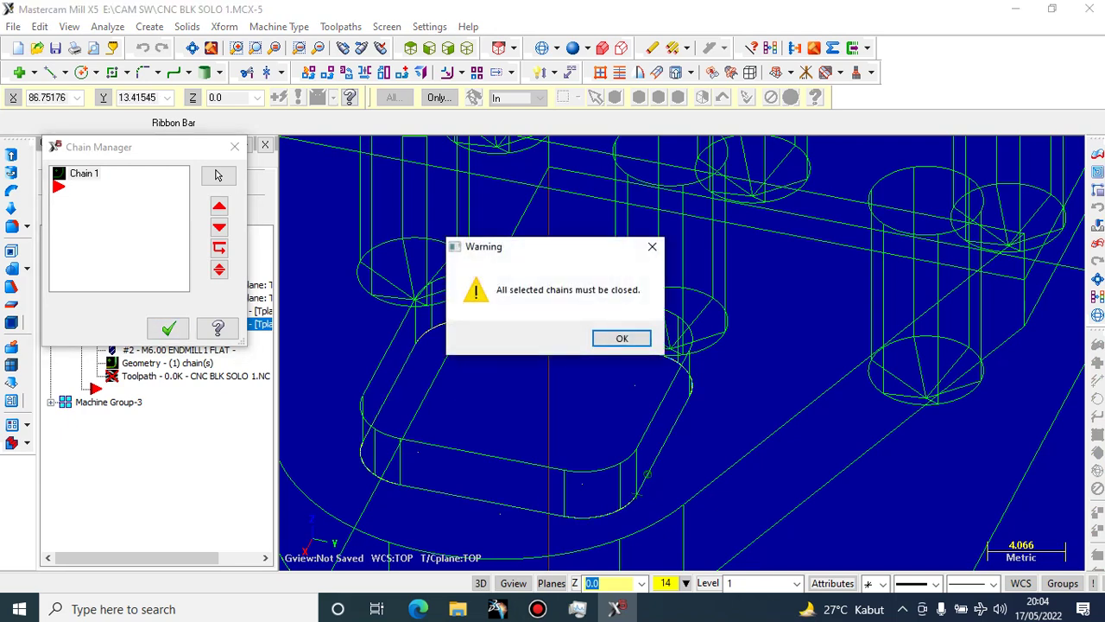
click(622, 336)
Try to backplot pocket operation 4 on the rounded-square recess and close the backplot
scroll(600, 404, down, 8)
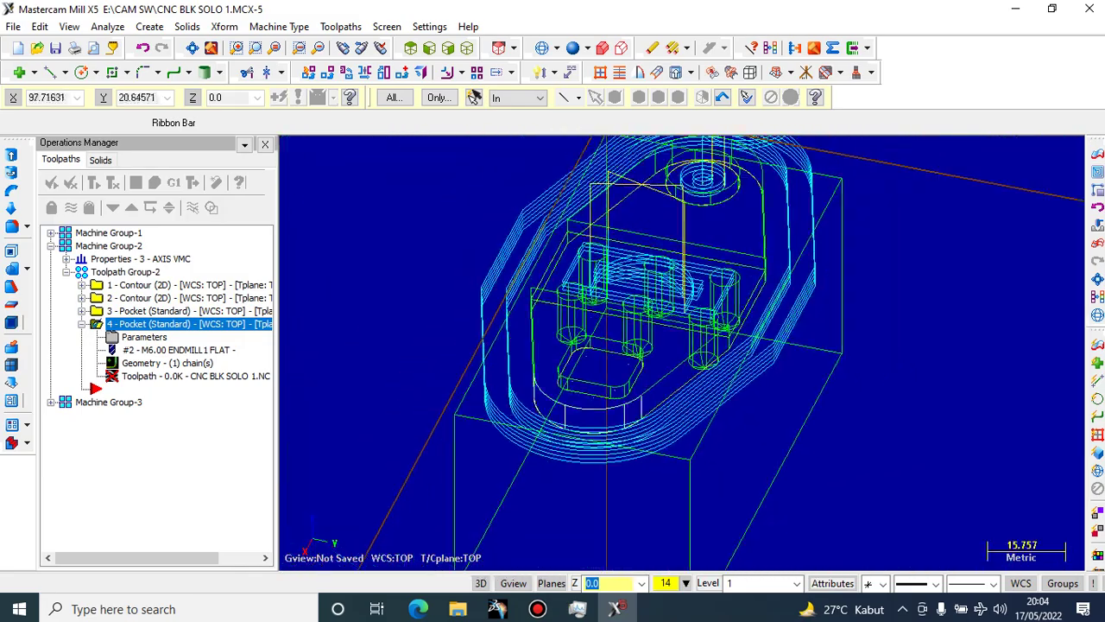
middle_drag(558, 457, 458, 509)
middle_drag(633, 372, 554, 257)
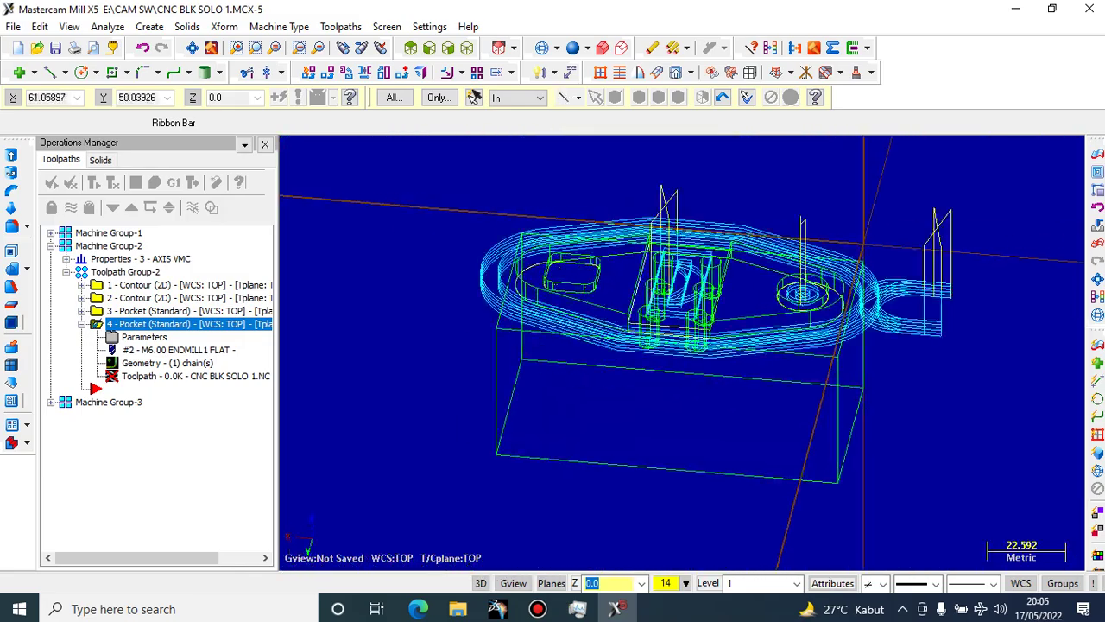
scroll(553, 255, up, 3)
scroll(505, 220, up, 4)
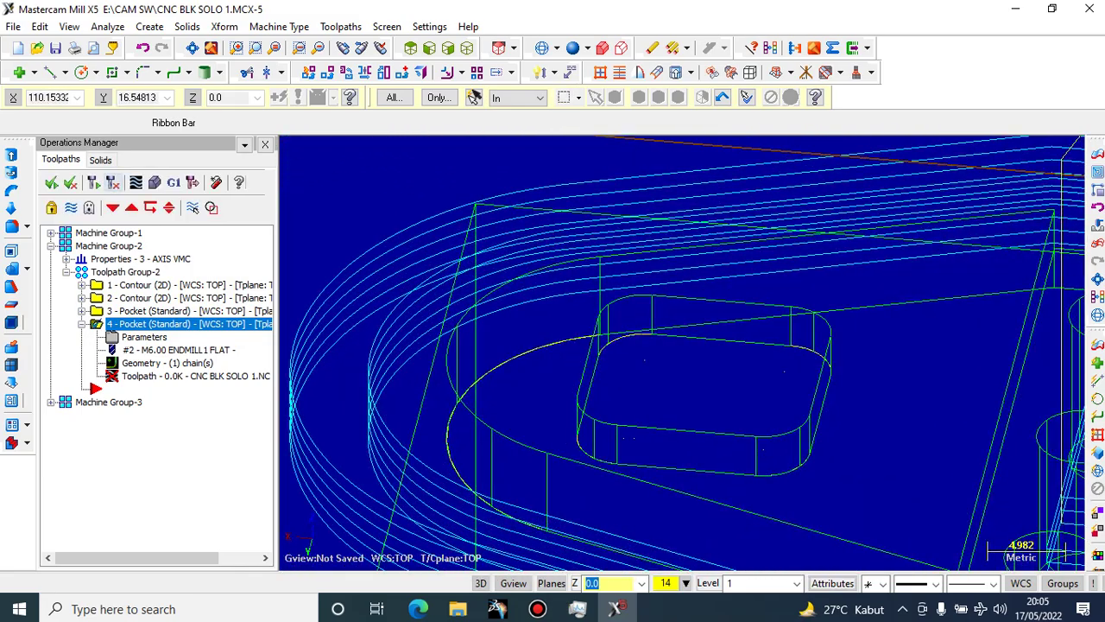
click(136, 182)
click(234, 299)
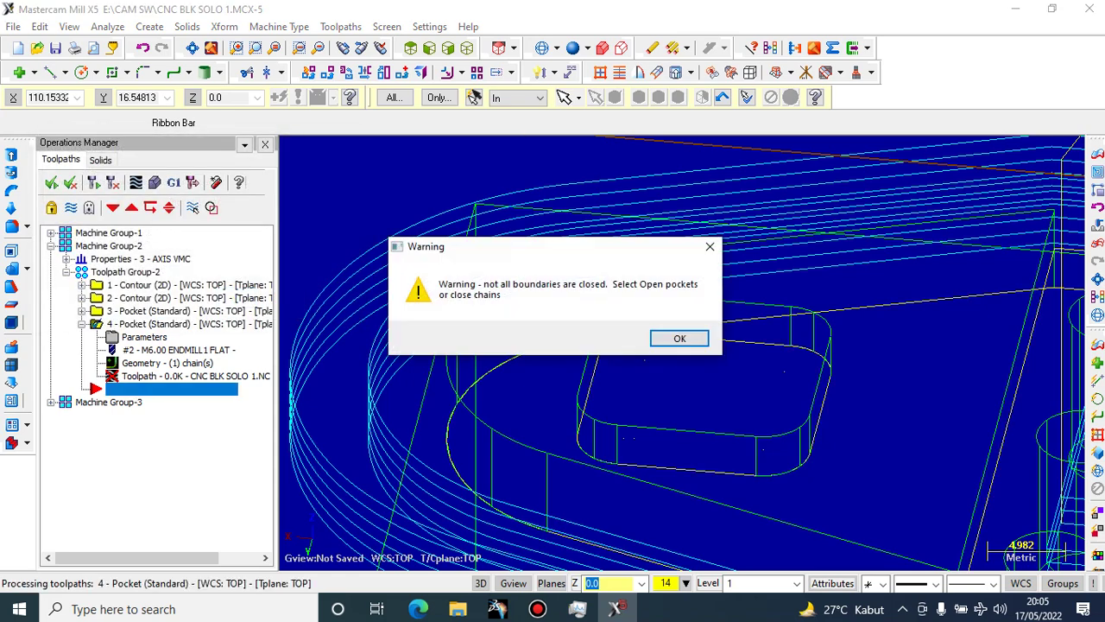
click(679, 338)
click(632, 339)
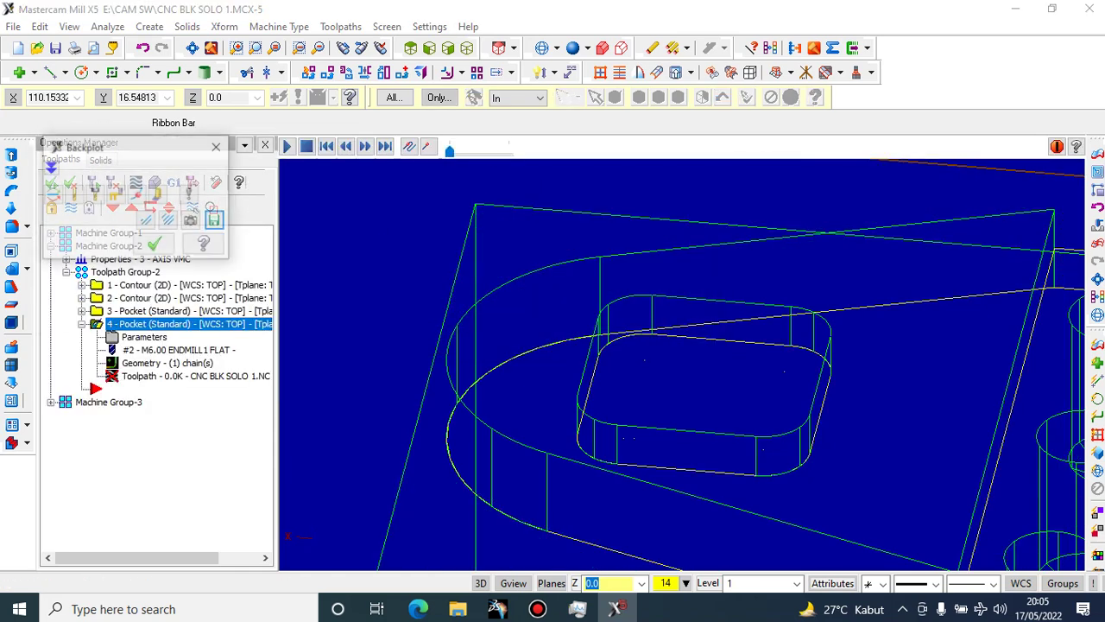
scroll(727, 339, down, 1)
click(155, 245)
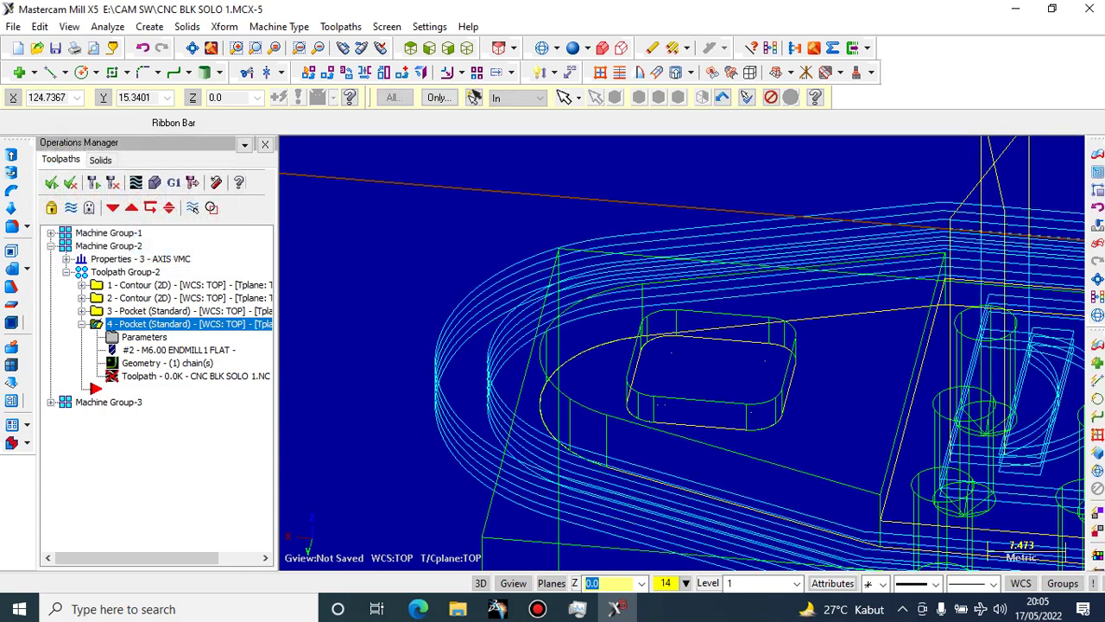
scroll(552, 277, down, 2)
scroll(747, 286, up, 3)
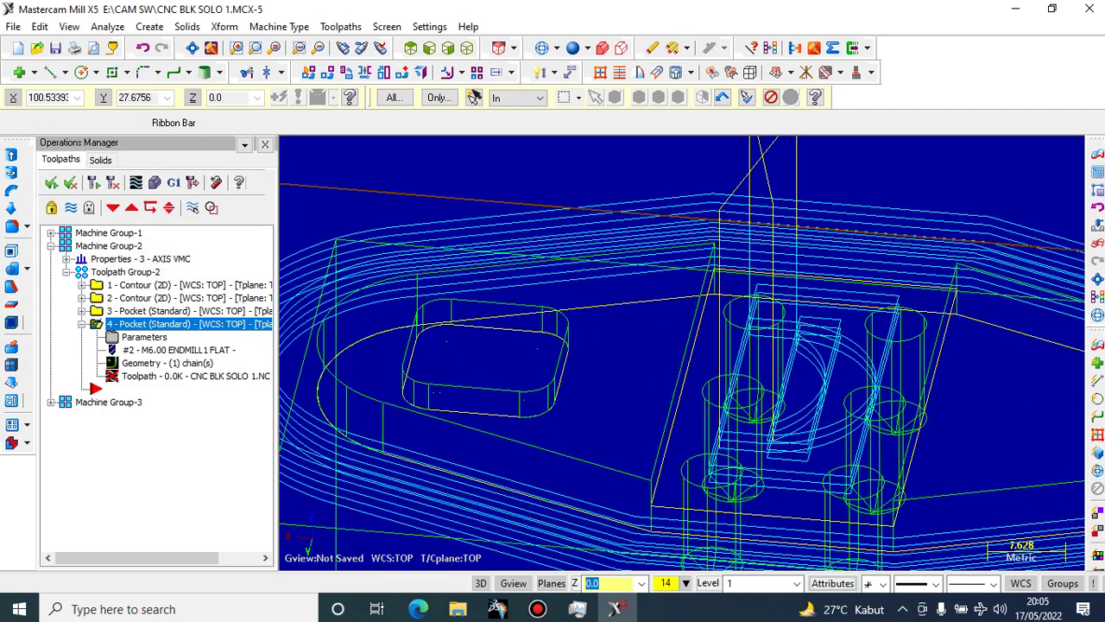
right_click(113, 324)
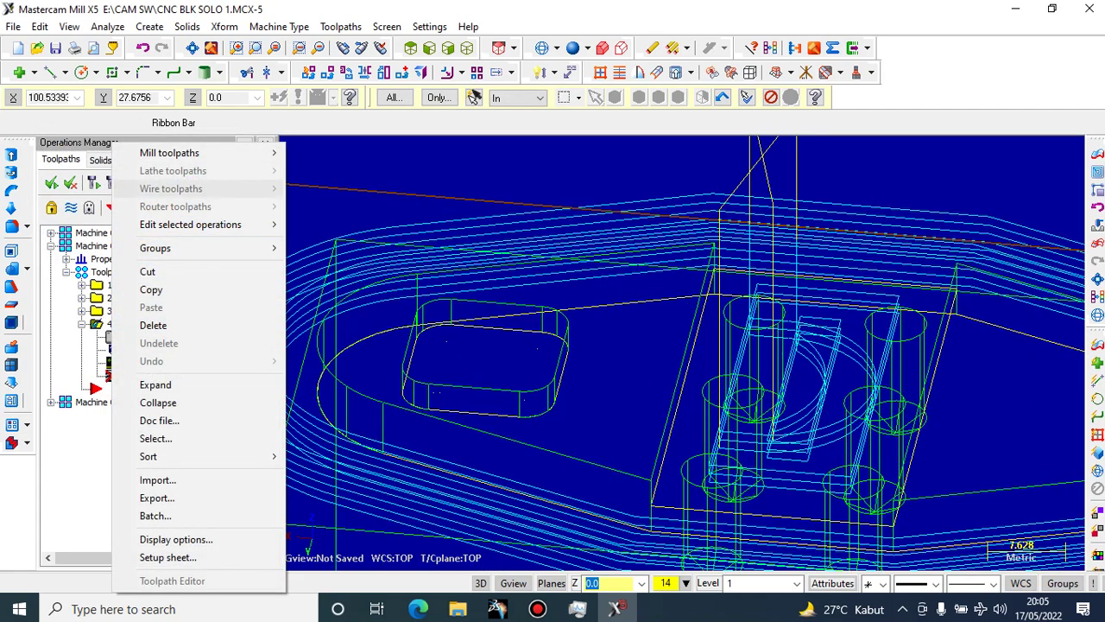
right_click(78, 347)
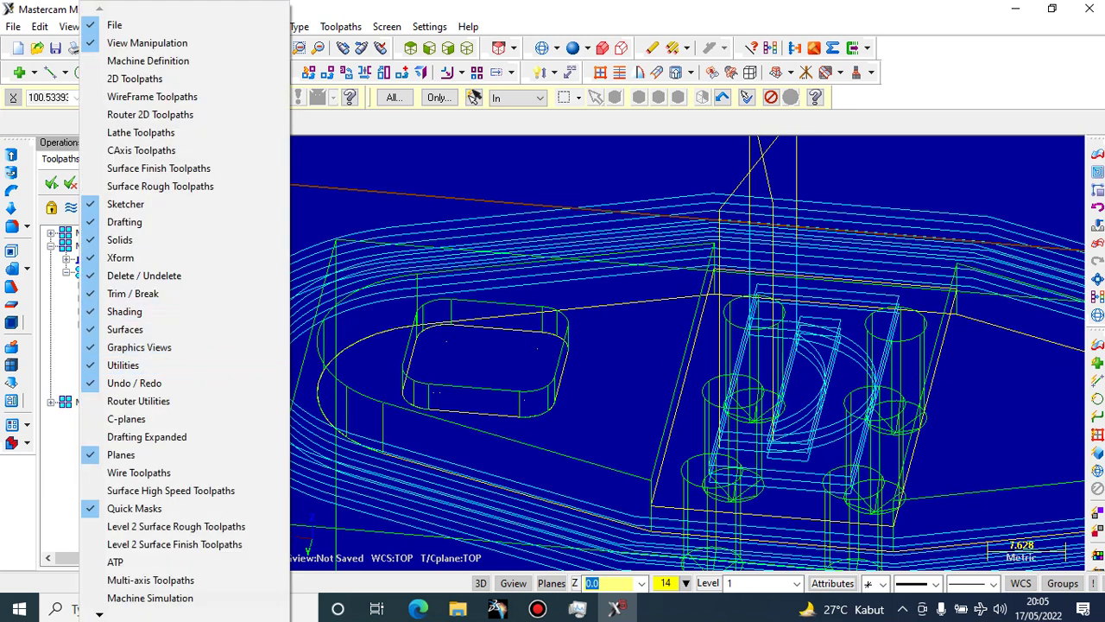
click(311, 268)
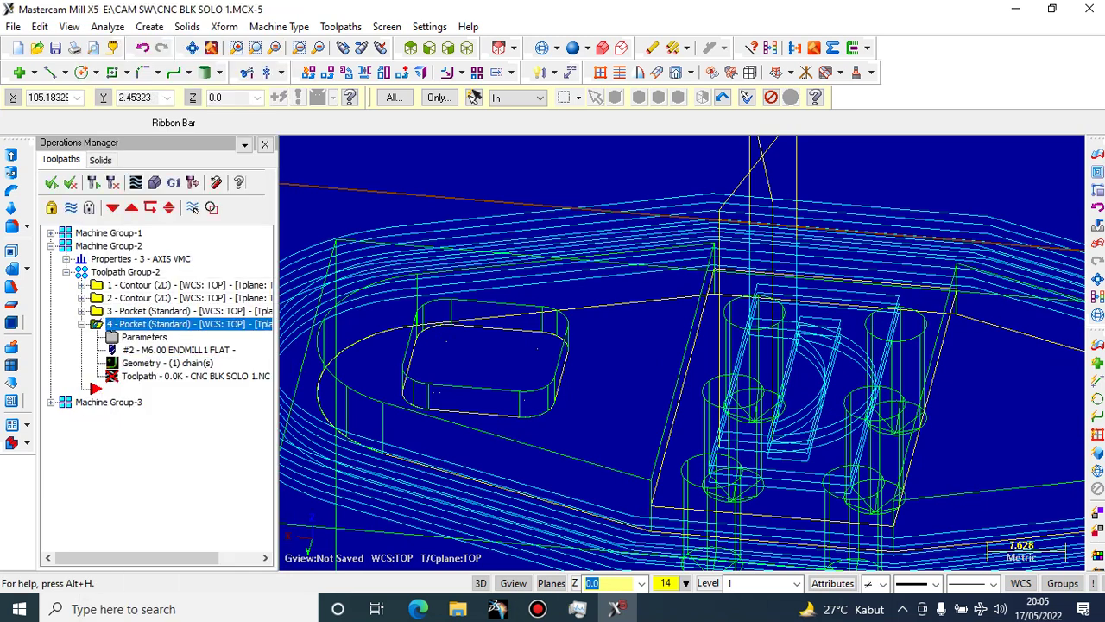
Try to add a chain to pocket operation 4 along the left corner of the rounded-square recess floor
click(166, 363)
click(218, 175)
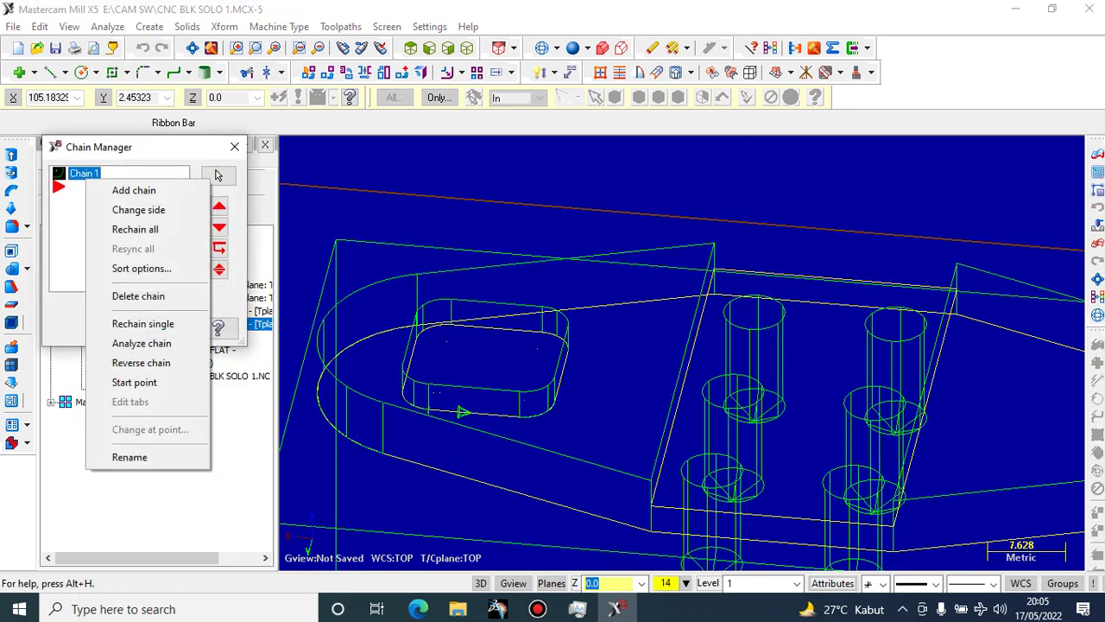
click(134, 190)
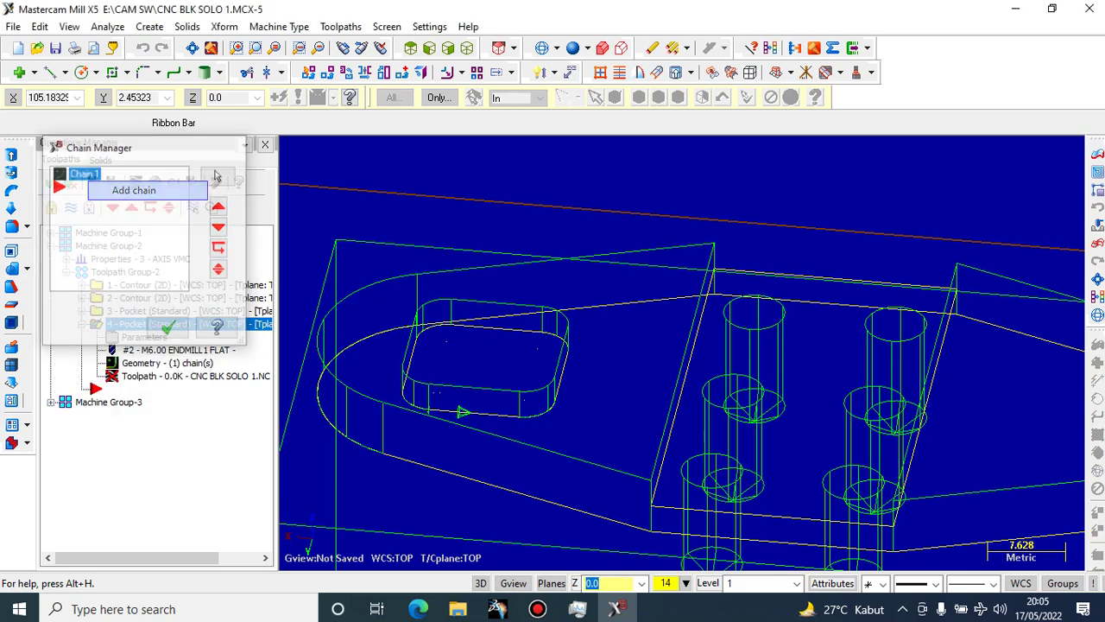
click(459, 475)
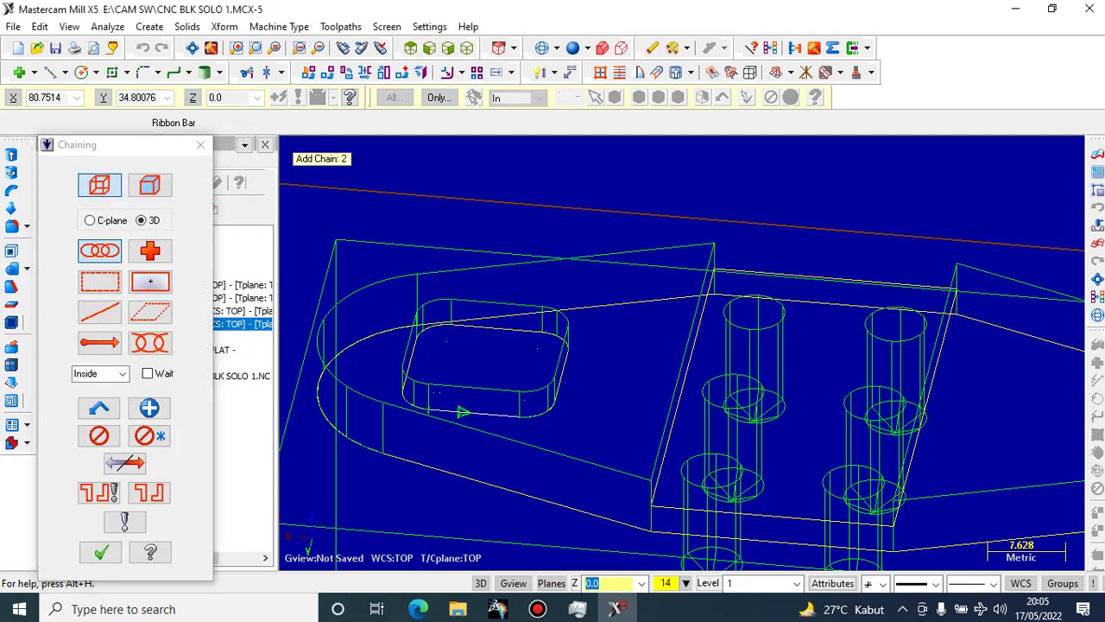
scroll(441, 384, up, 3)
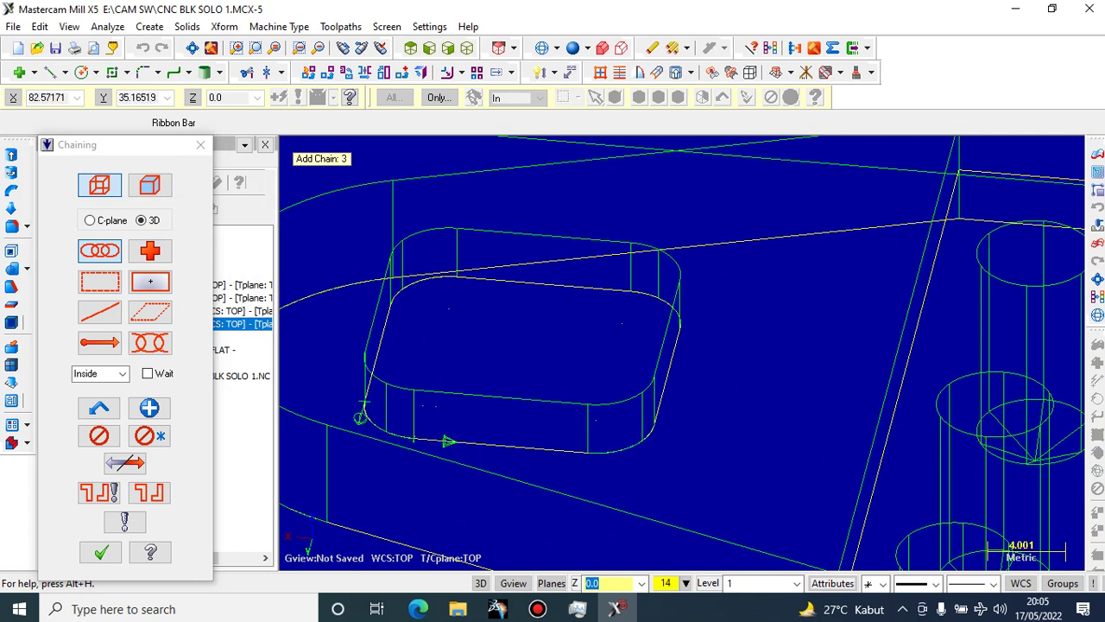
click(100, 552)
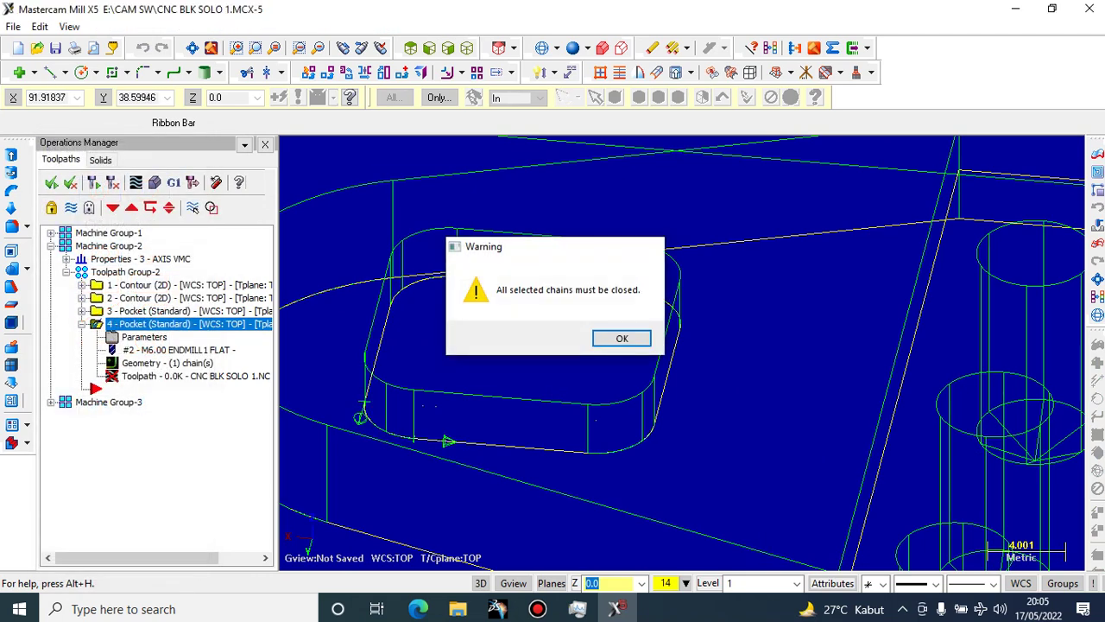
key(Return)
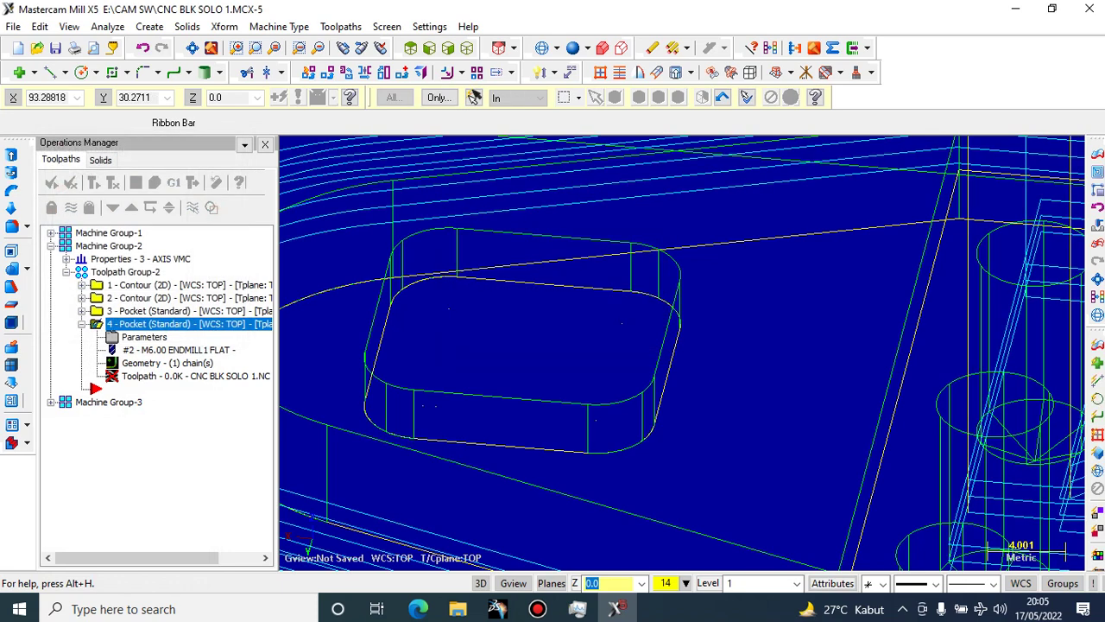
Delete Chain 1 from the geometry of pocket operation 4
click(80, 176)
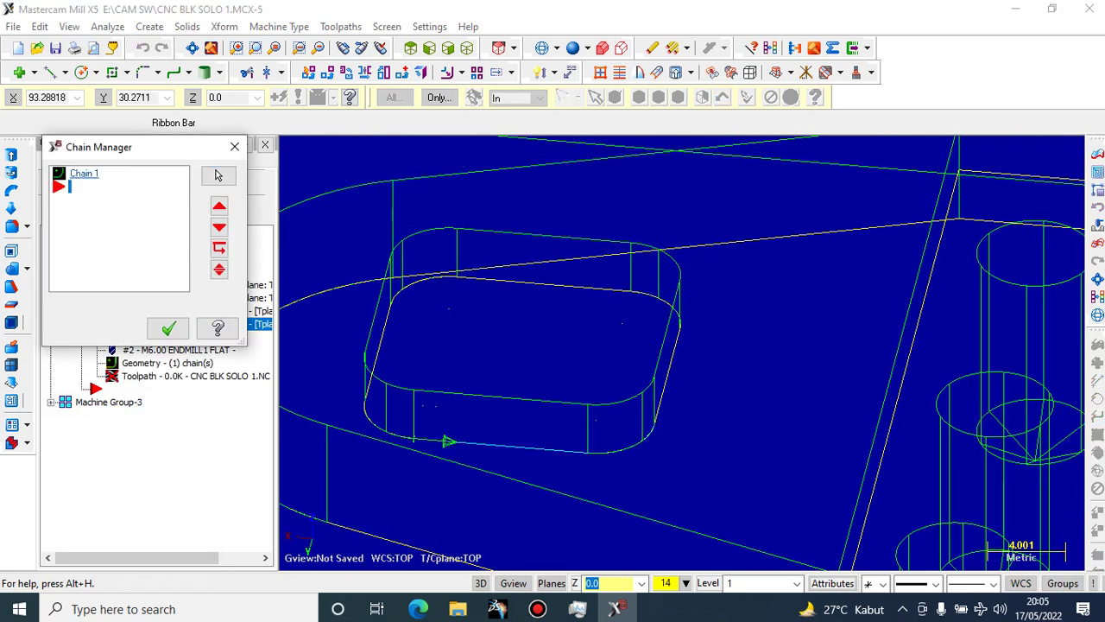
right_click(79, 177)
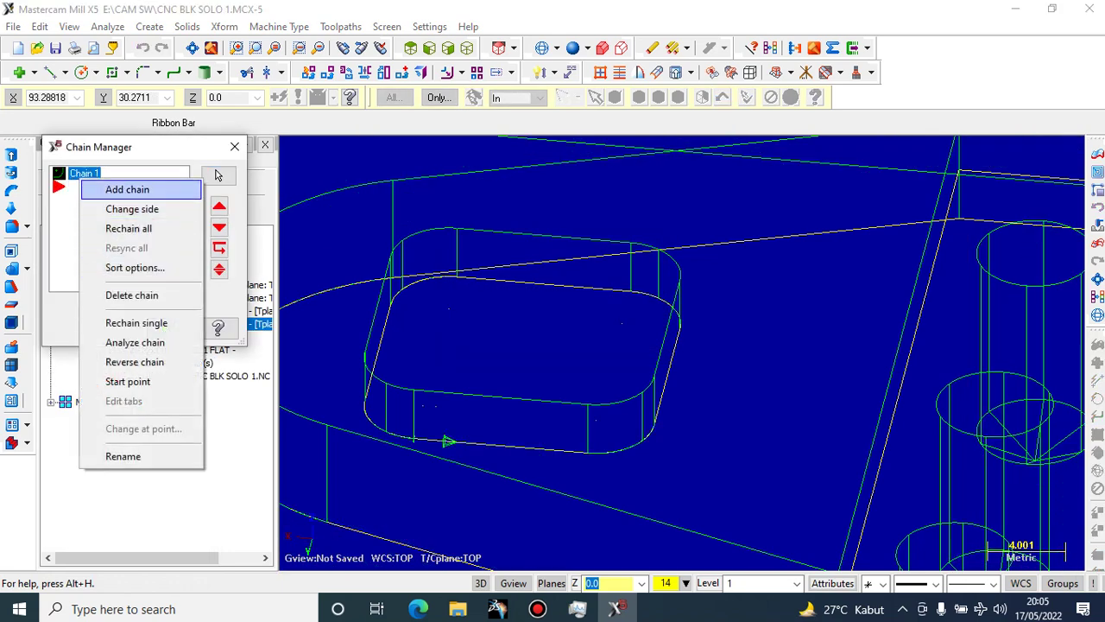
click(132, 296)
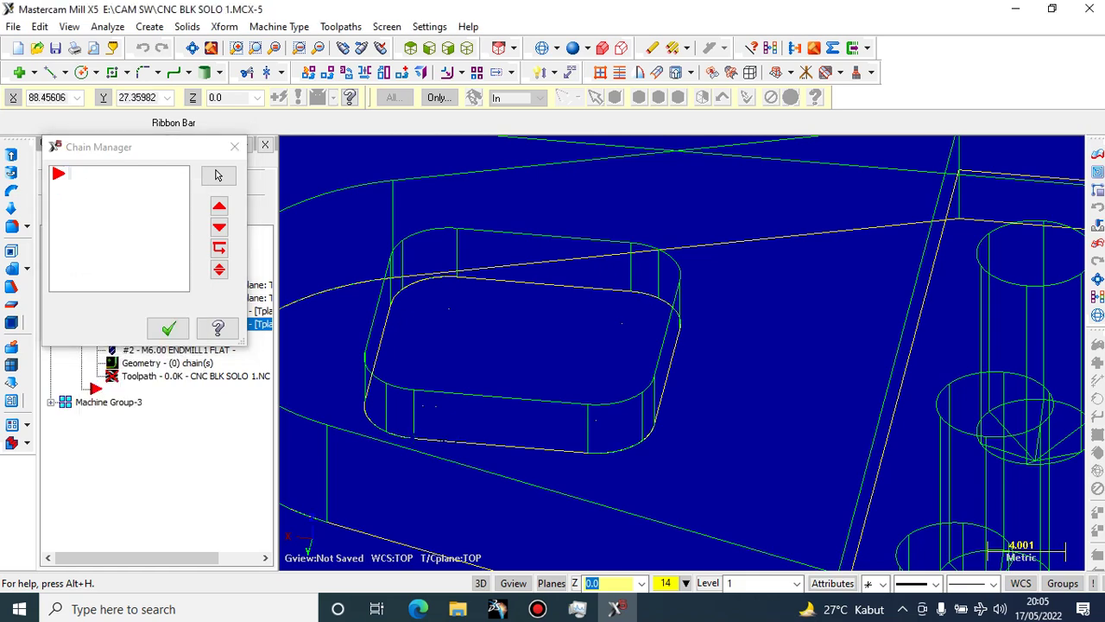
Try to add new chains to pocket operation 4 along the straight edges and rounded corners of the recess floor
right_click(89, 171)
click(133, 181)
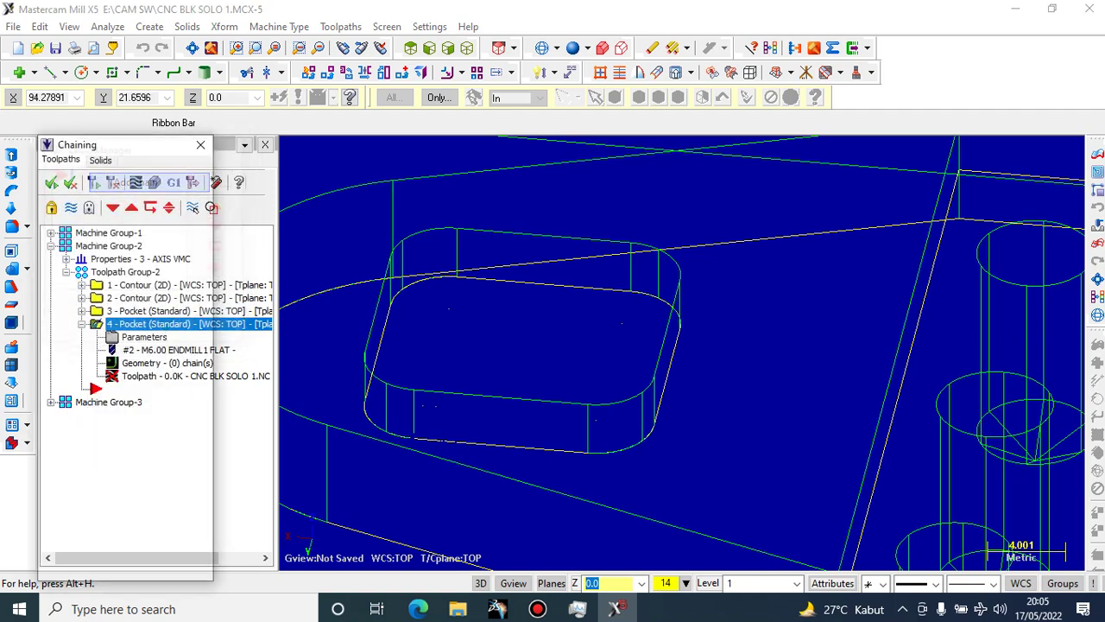
click(386, 321)
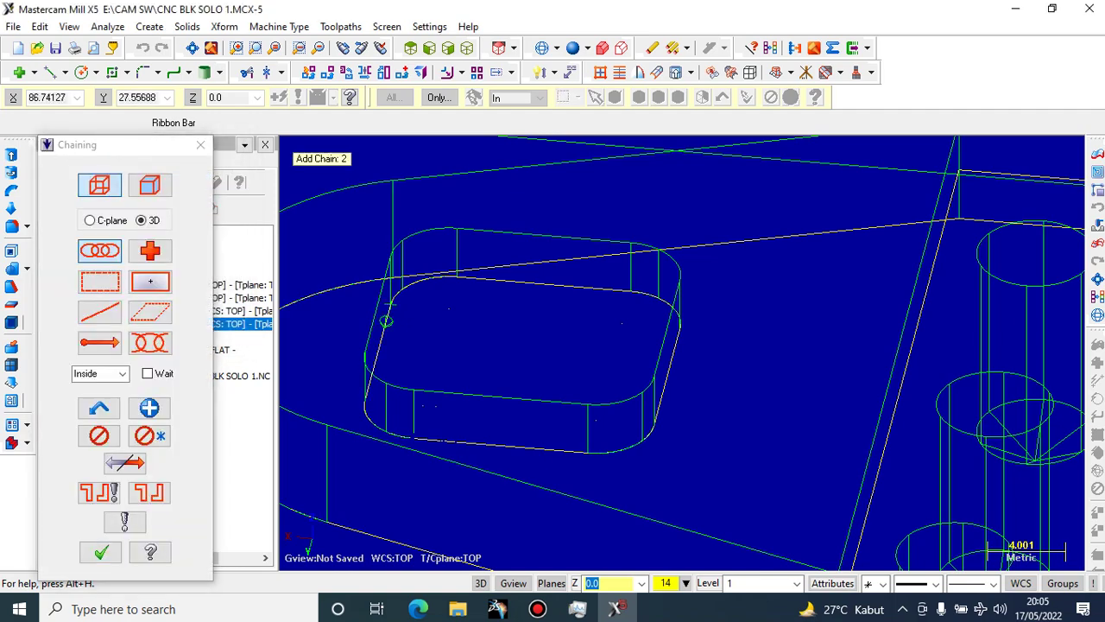
scroll(388, 328, down, 3)
middle_drag(395, 333, 517, 293)
scroll(475, 258, up, 1)
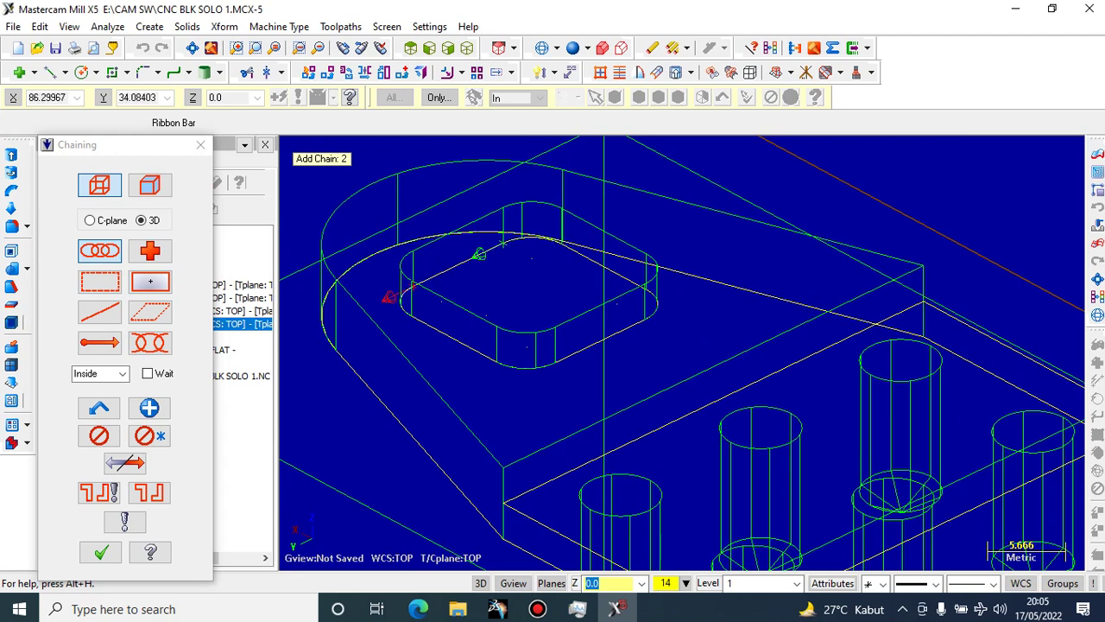
click(404, 292)
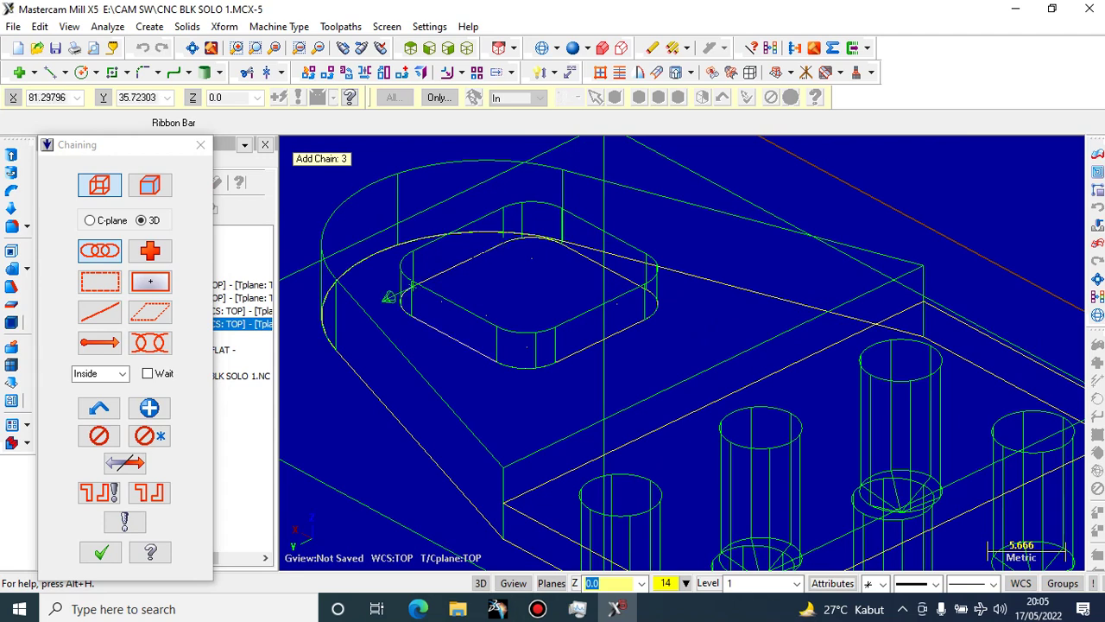
click(553, 363)
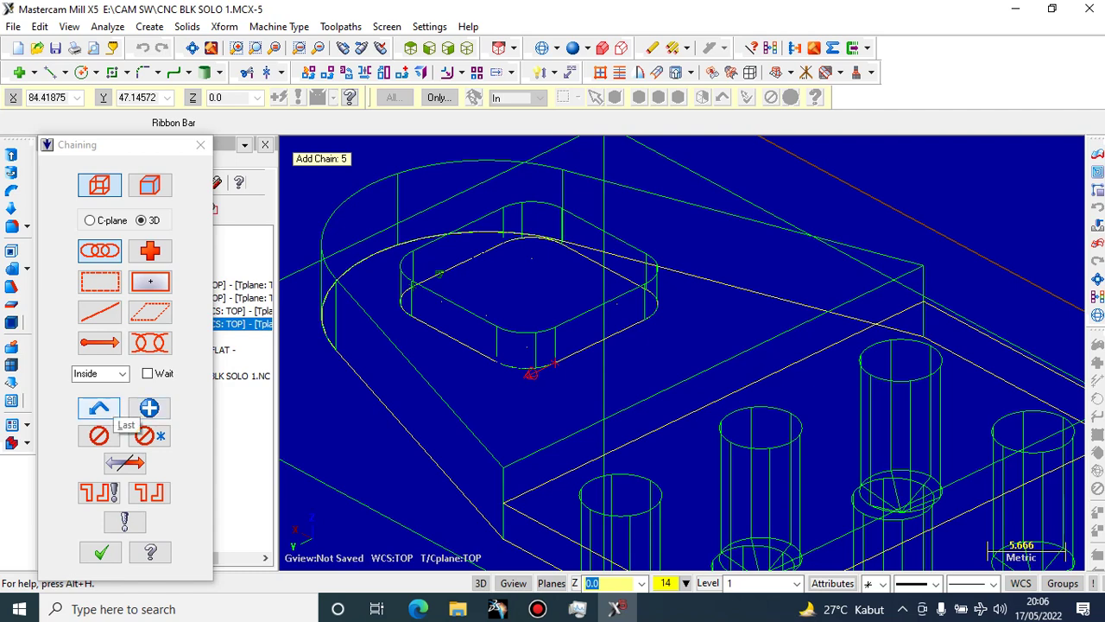
Reverse the latest recess chain's direction repeatedly, then try to reselect the last chain
click(124, 462)
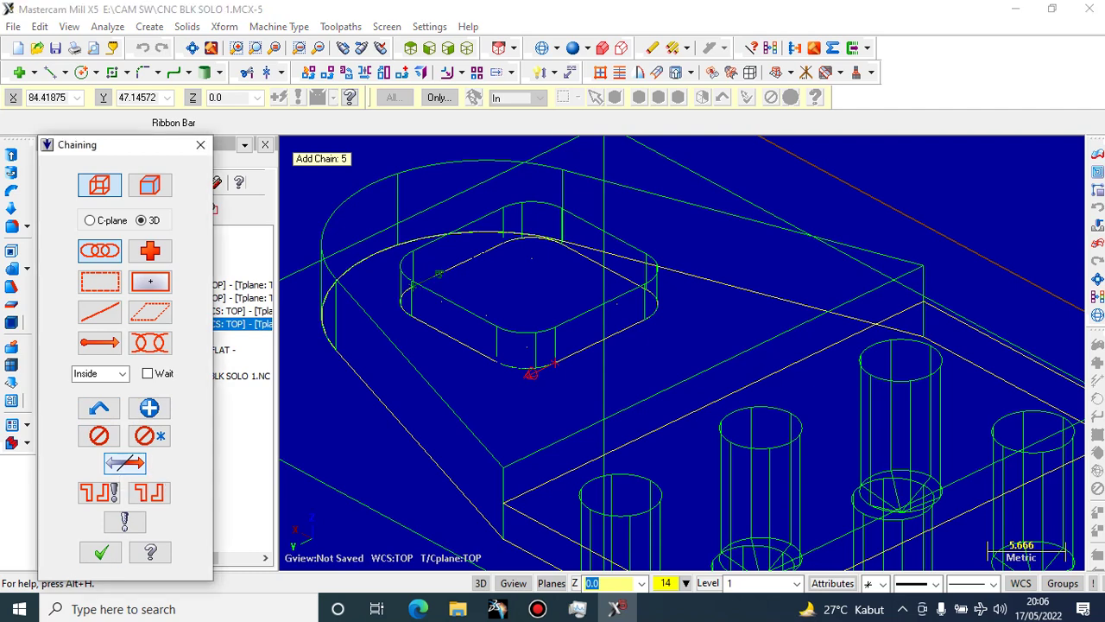
click(124, 462)
click(125, 463)
click(124, 463)
click(125, 462)
click(99, 407)
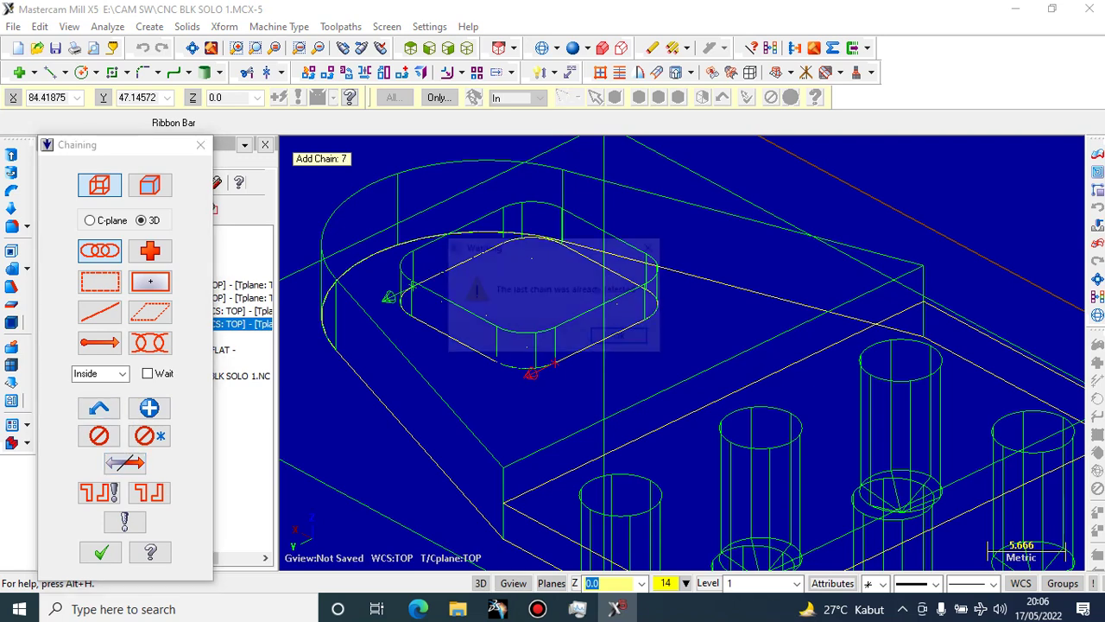
click(622, 338)
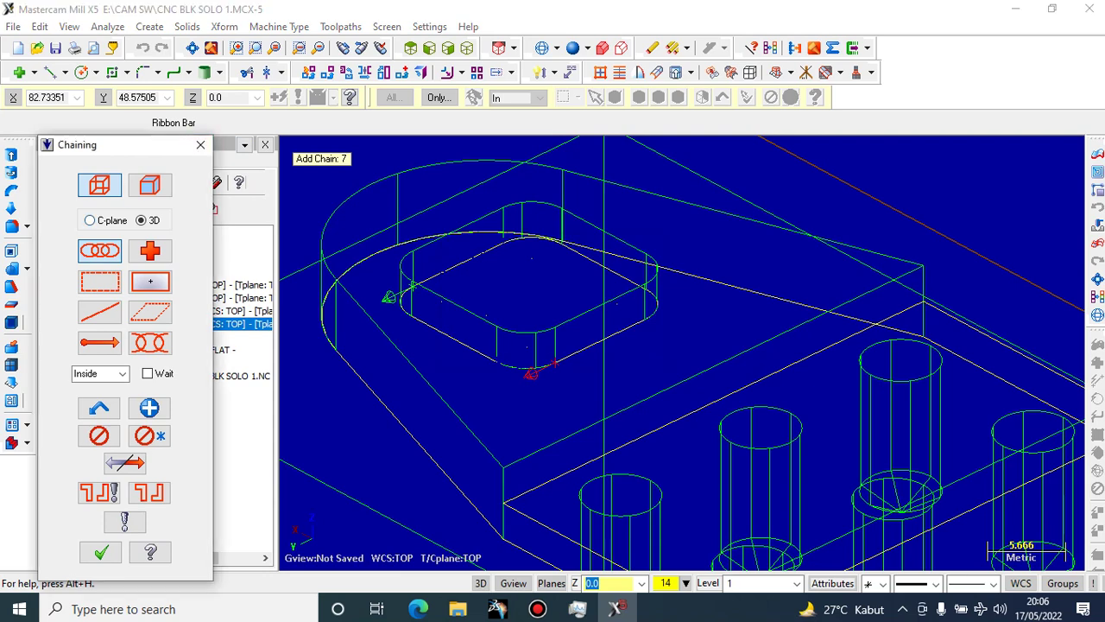
Switch chaining to C-plane mode and try to chain two opposite edges of the rounded-square recess floor
click(90, 220)
scroll(522, 304, down, 3)
scroll(501, 290, up, 6)
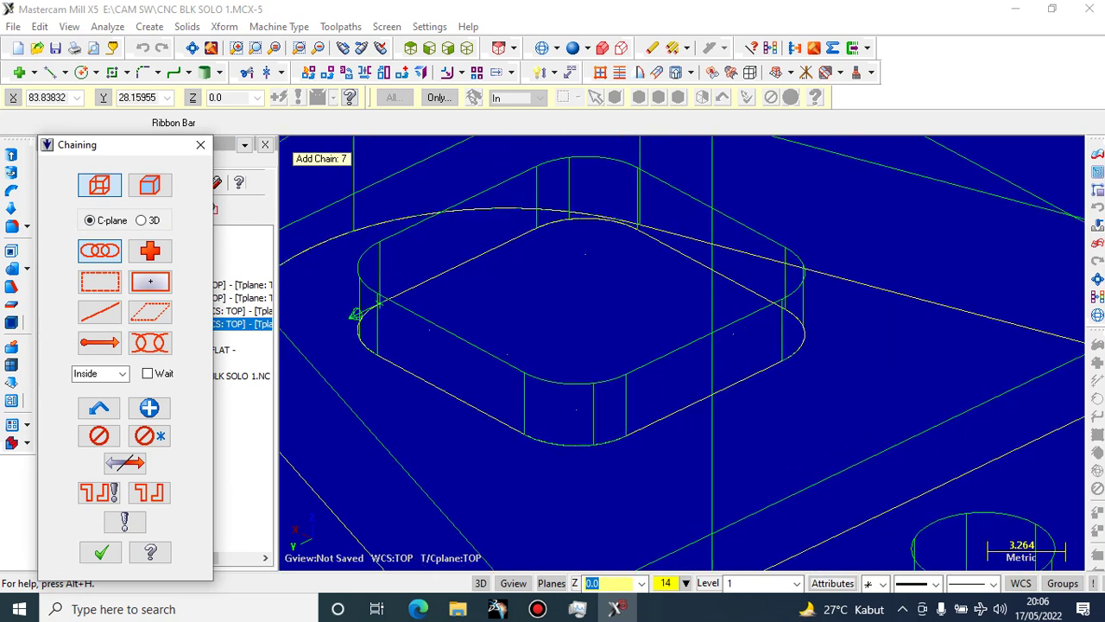
scroll(472, 278, up, 1)
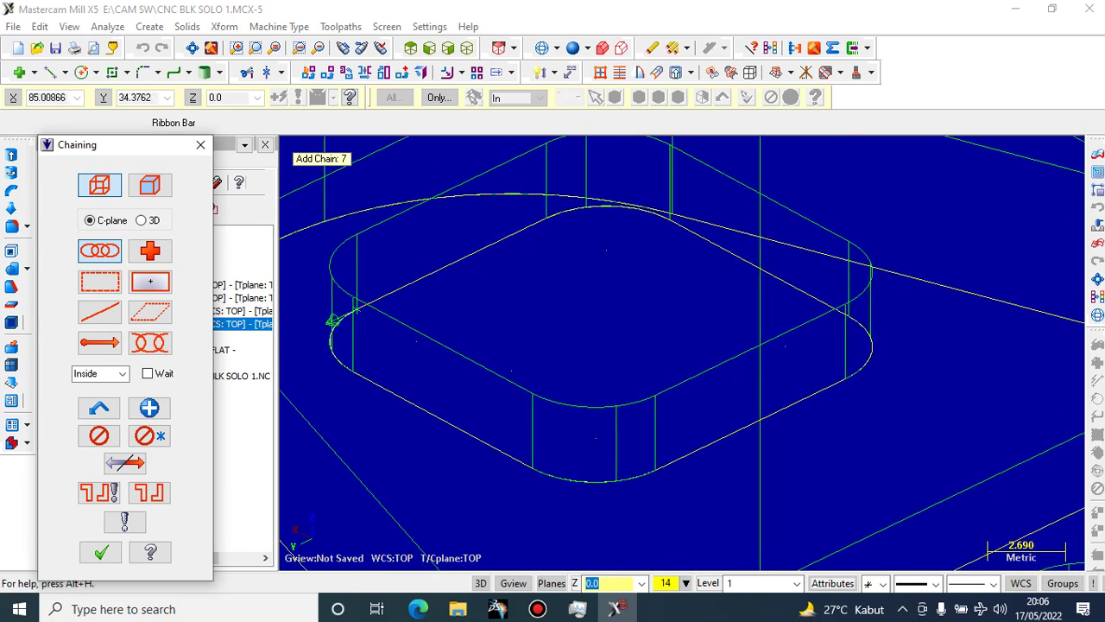
click(382, 388)
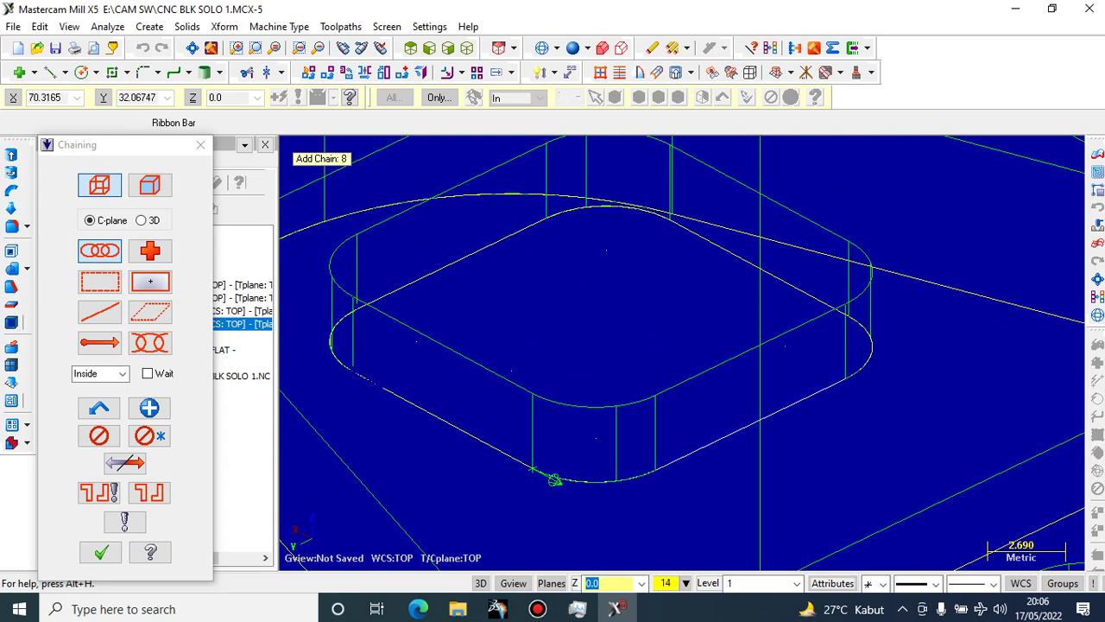
click(799, 289)
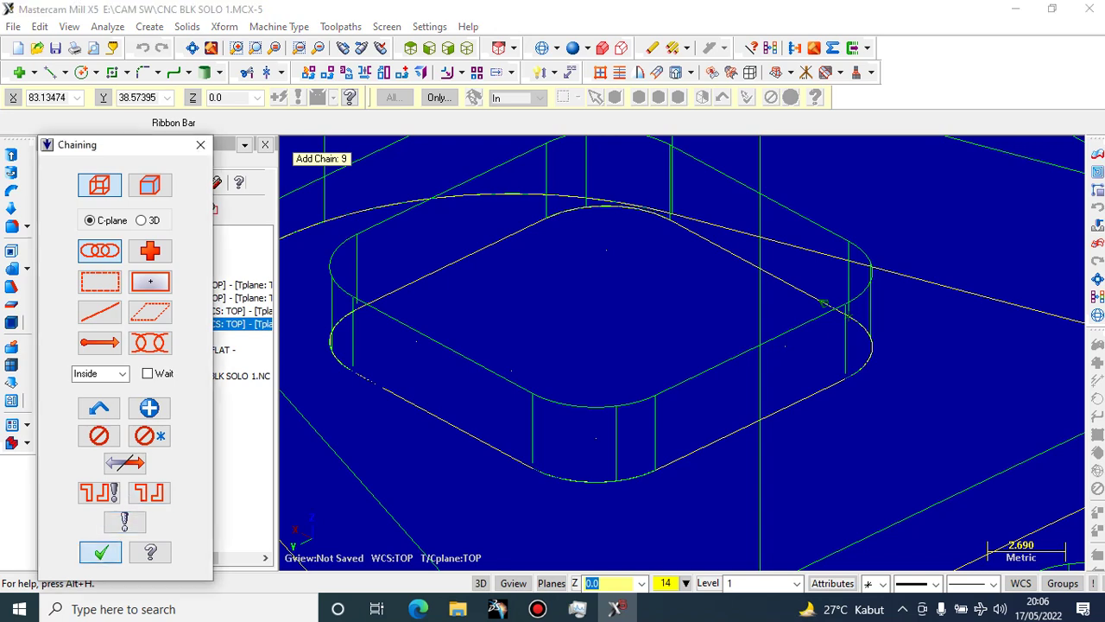
click(101, 552)
key(Return)
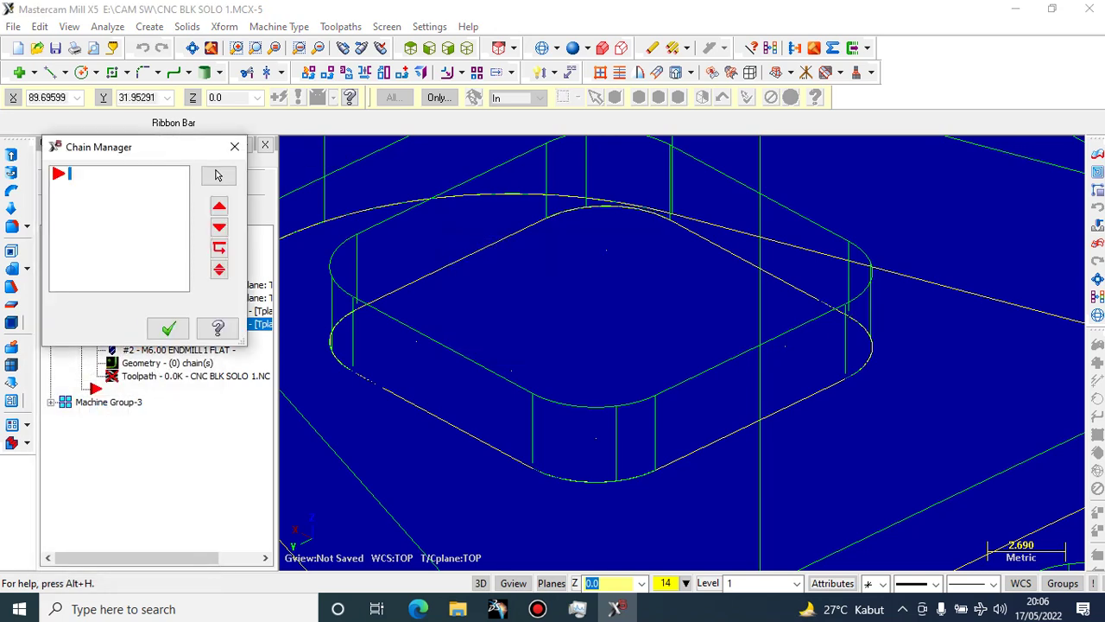
Try again to add chains to pocket operation 4 along the recess floor in 3D mode, and close the chain manager
click(218, 176)
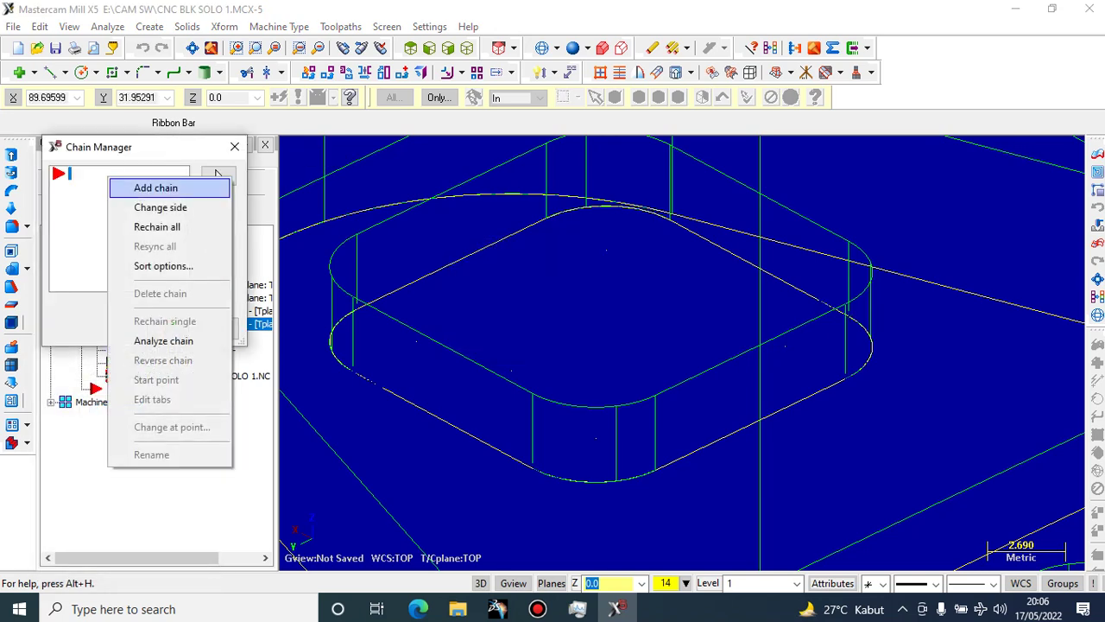
click(164, 186)
click(374, 382)
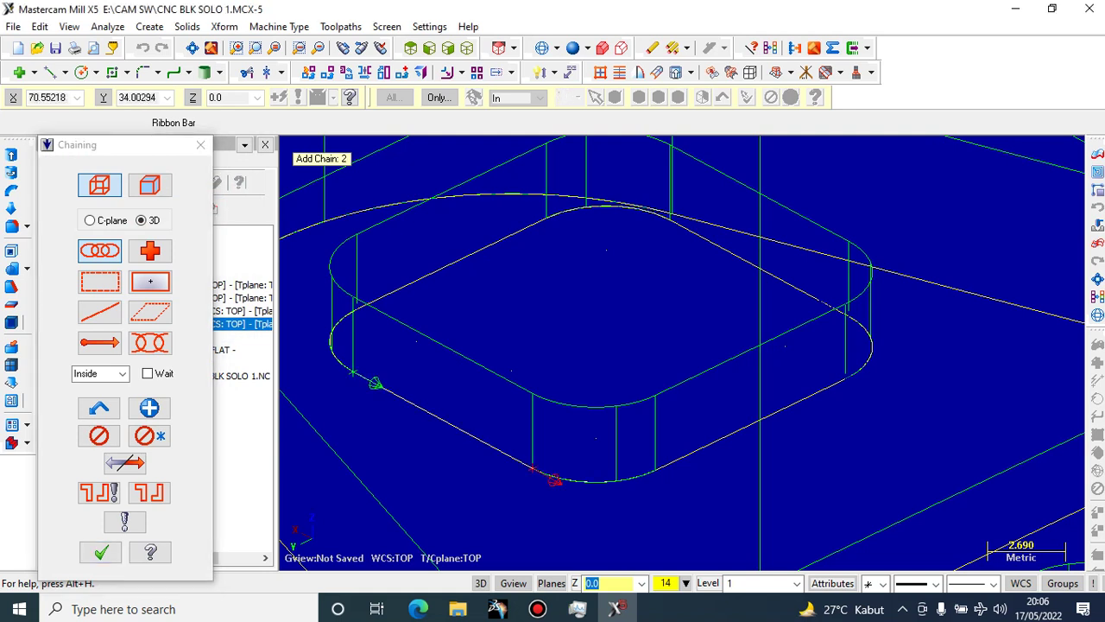
click(631, 480)
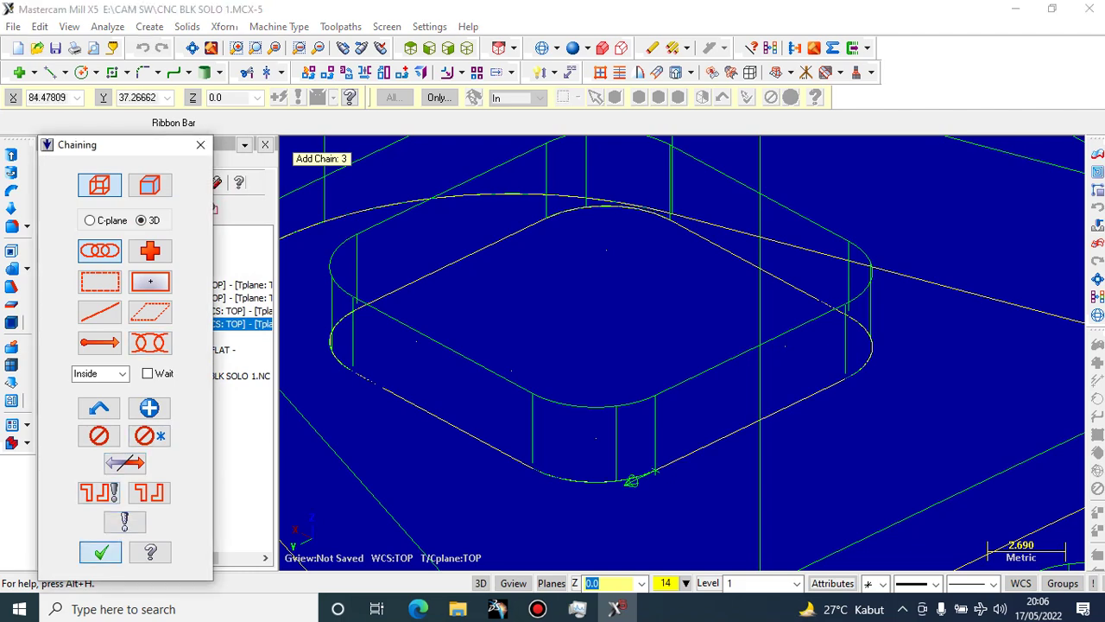
click(101, 552)
click(622, 338)
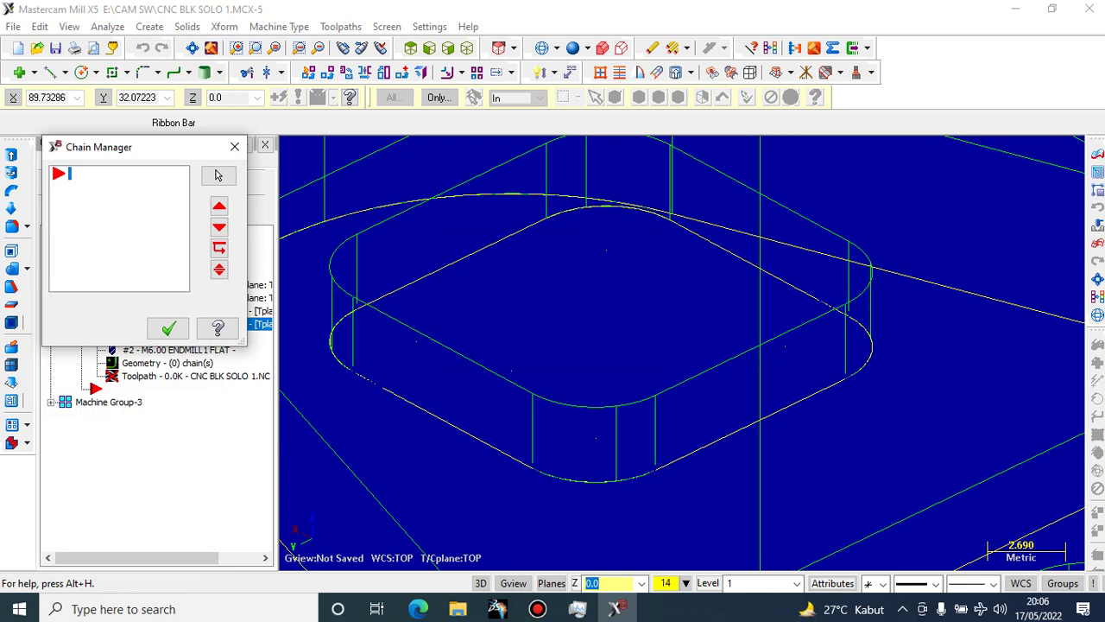
click(234, 147)
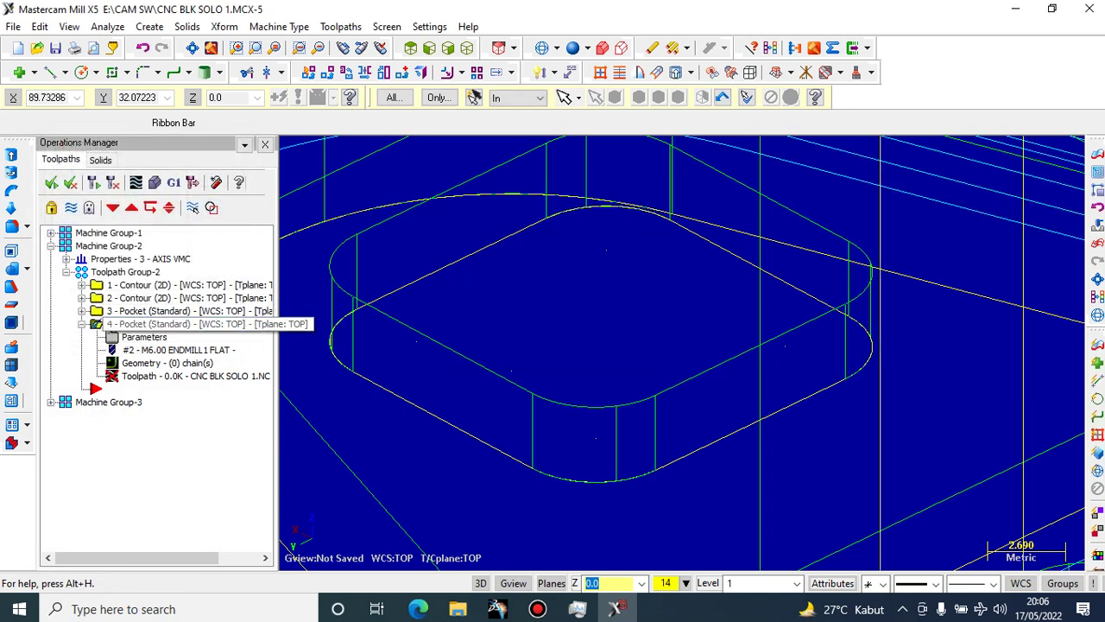
Delete pocket operation 4 from Toolpath Group-2
click(172, 323)
right_click(95, 324)
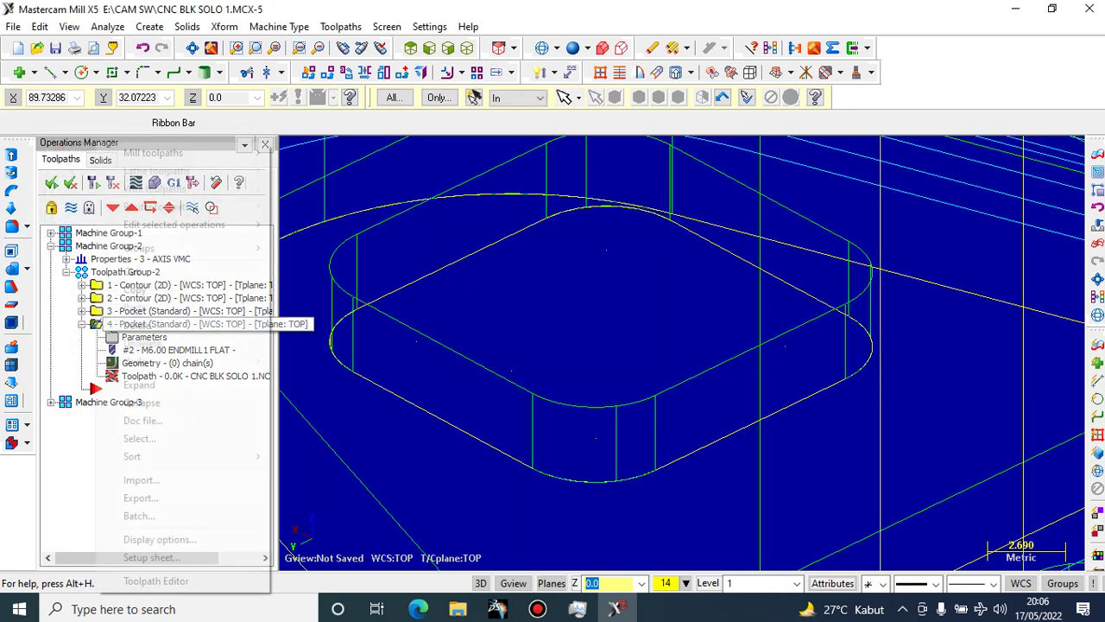
click(129, 324)
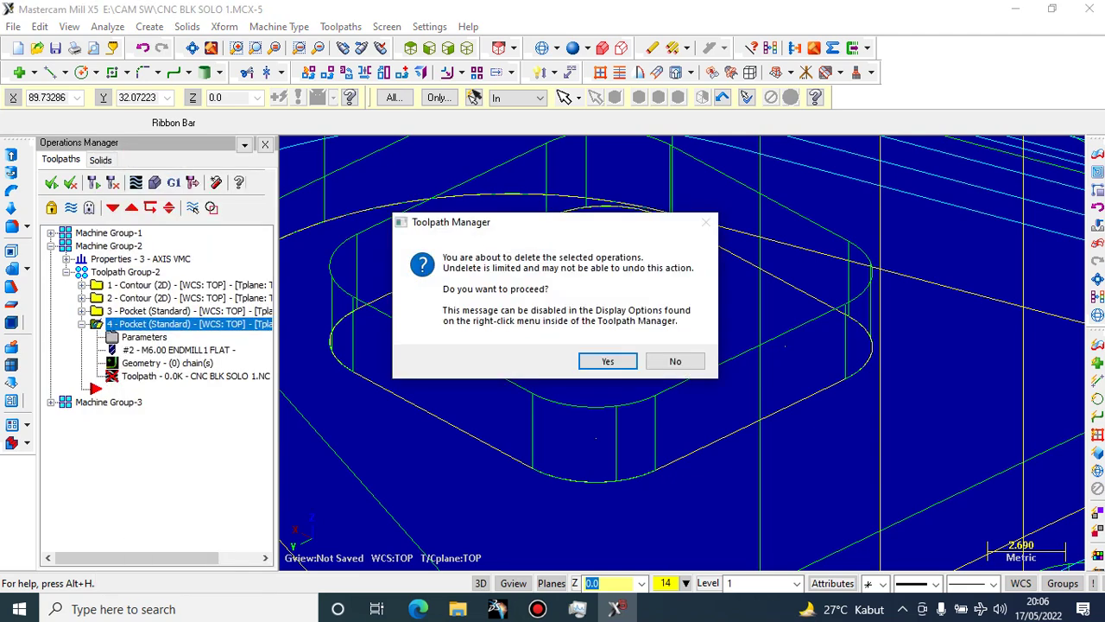
click(607, 360)
Create a new pocket toolpath using the chain around the rounded-square recess floor
click(340, 27)
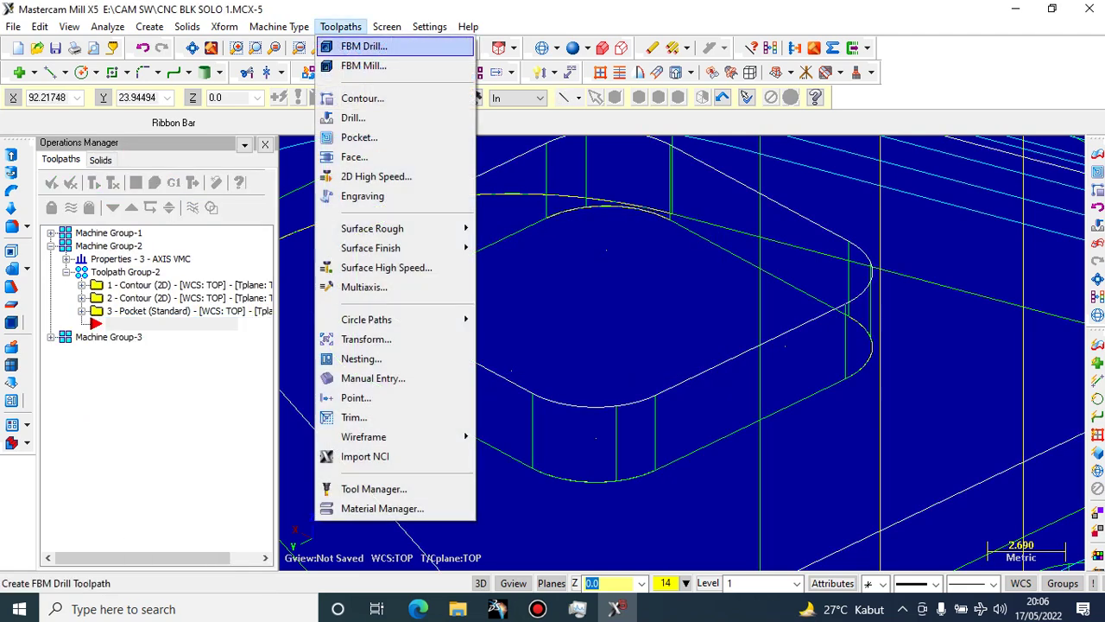
click(358, 137)
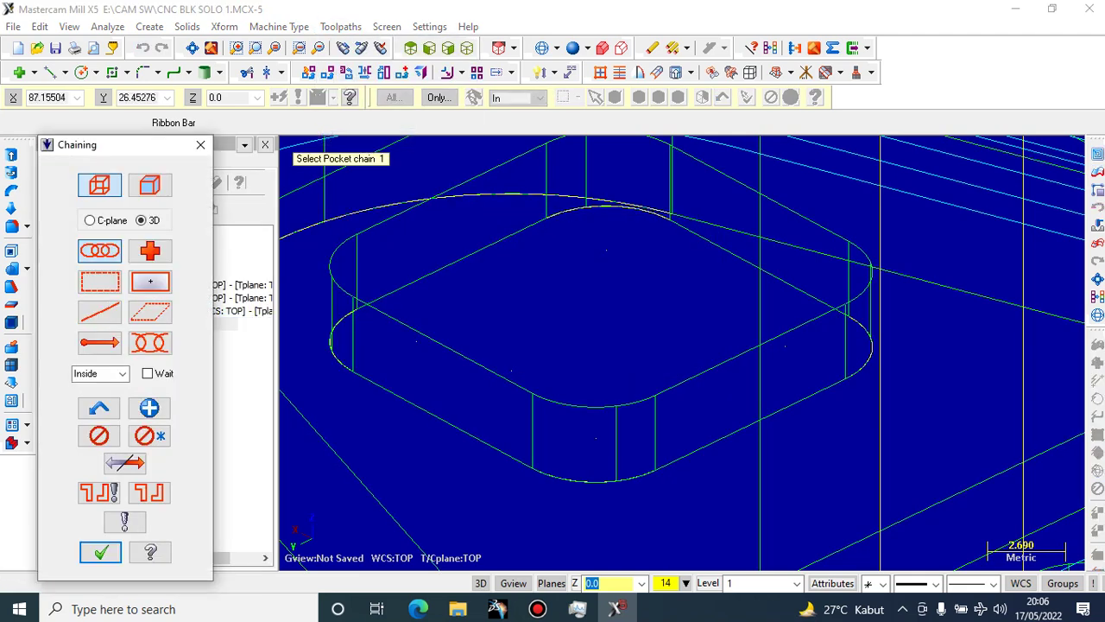
click(433, 267)
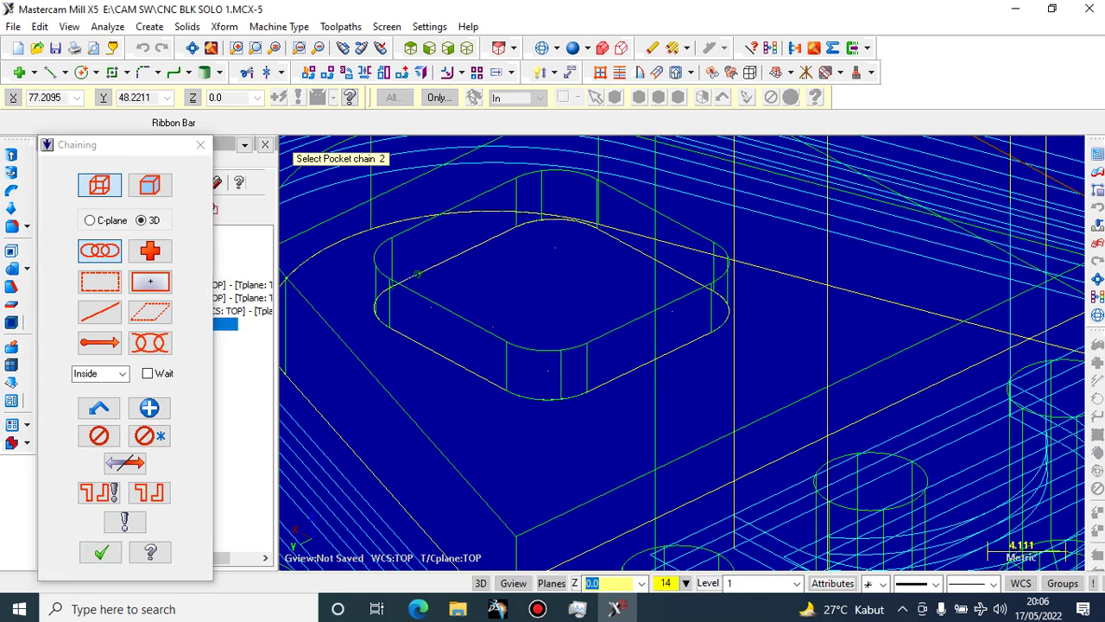
click(101, 551)
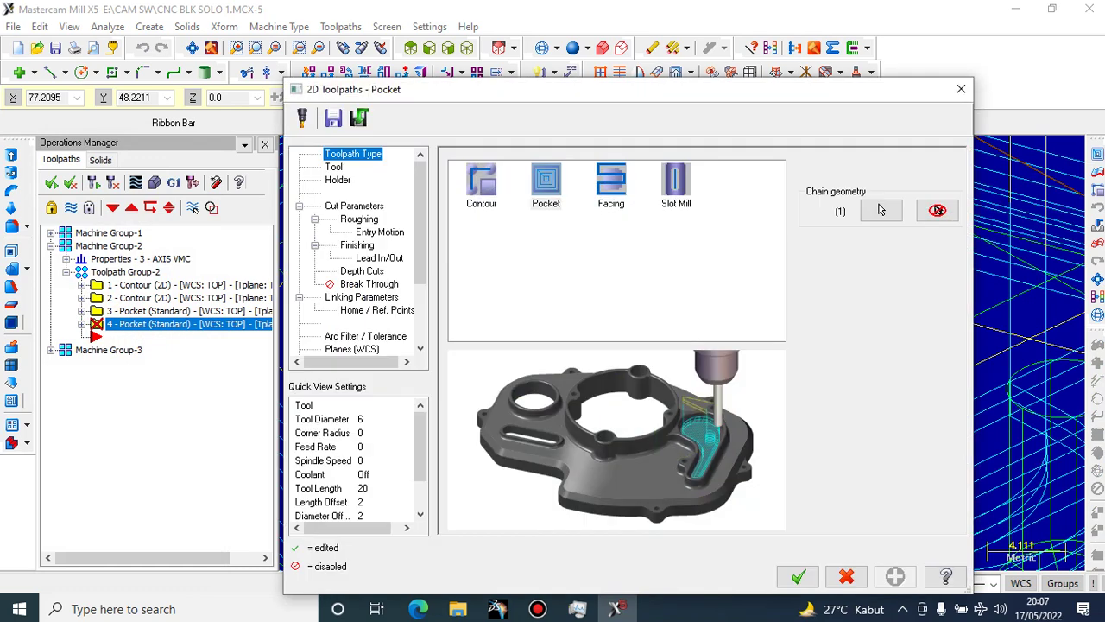
Check the new pocket operation's 6 mm tool and holder settings, and set the roughing cutting method to Parallel Spiral
click(334, 166)
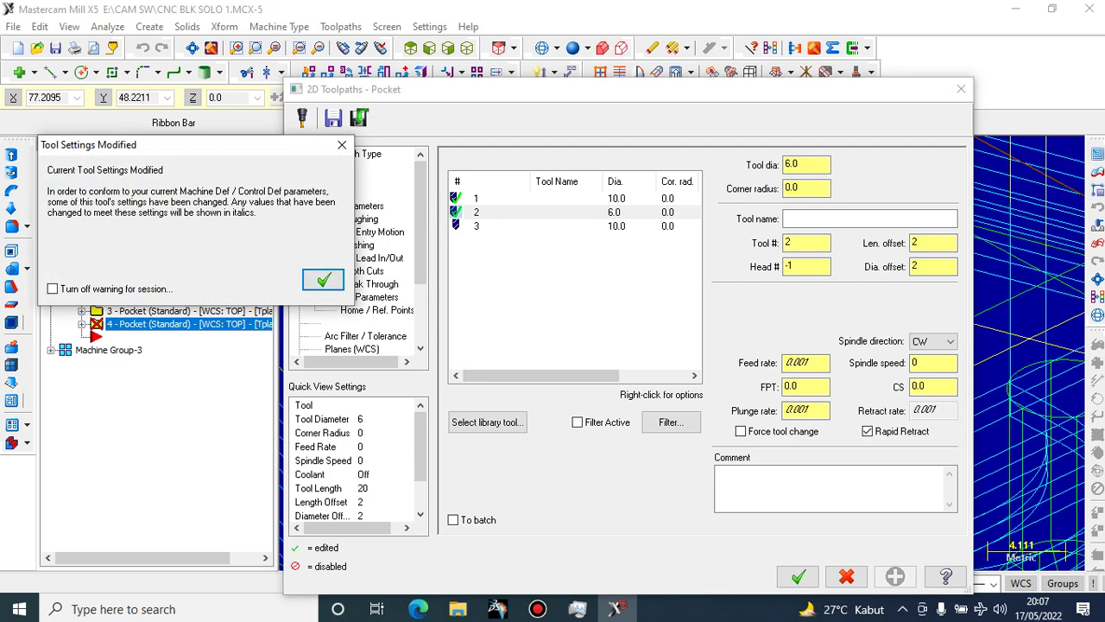
click(323, 279)
click(338, 179)
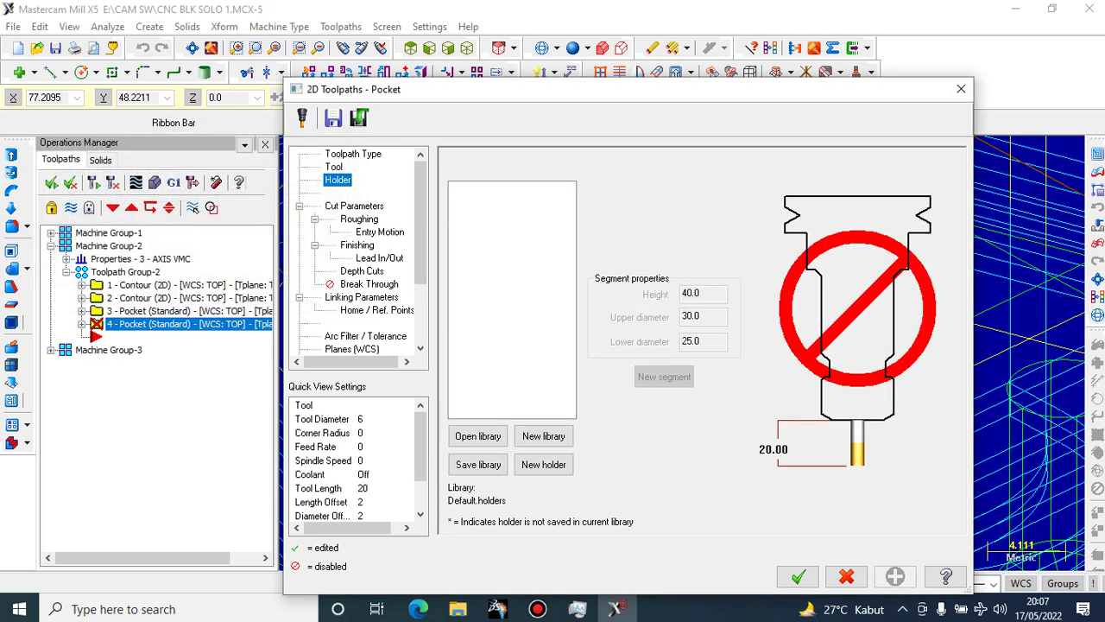
click(354, 207)
click(360, 219)
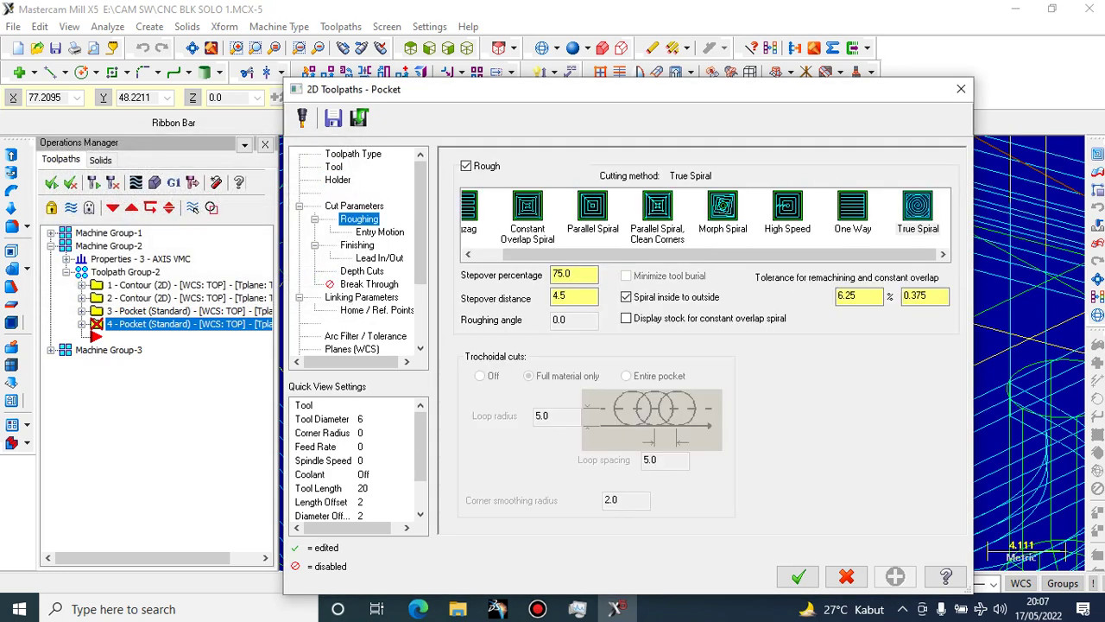
click(593, 204)
Review the pocket's entry motion, finishing, depth-cut, break-through and linking settings, and accept them to generate the toolpath
click(380, 231)
click(357, 244)
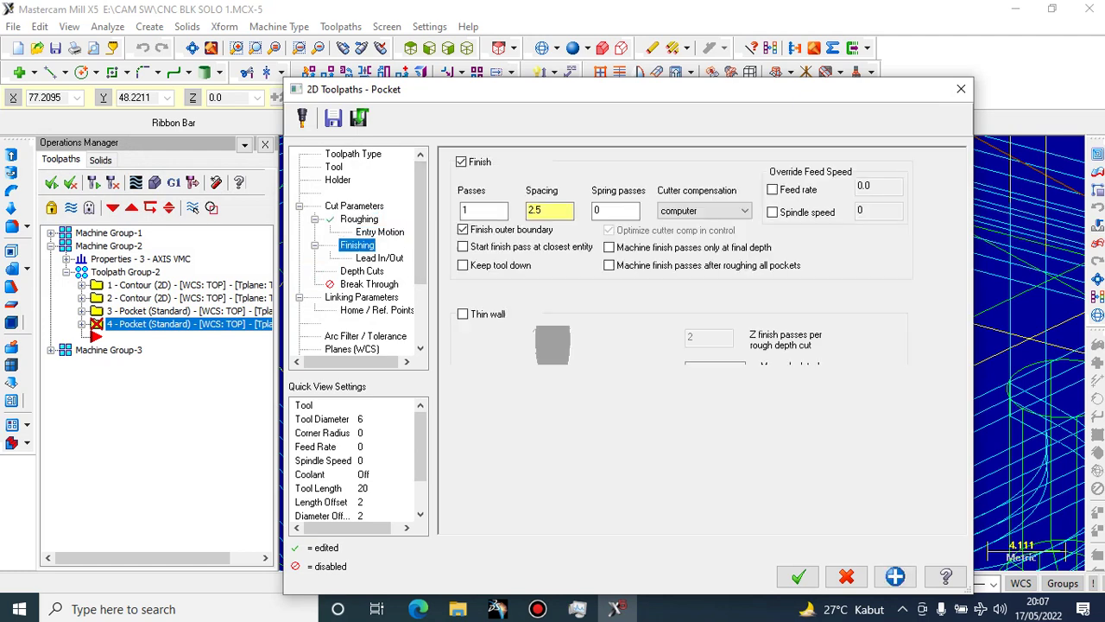
click(380, 258)
click(362, 271)
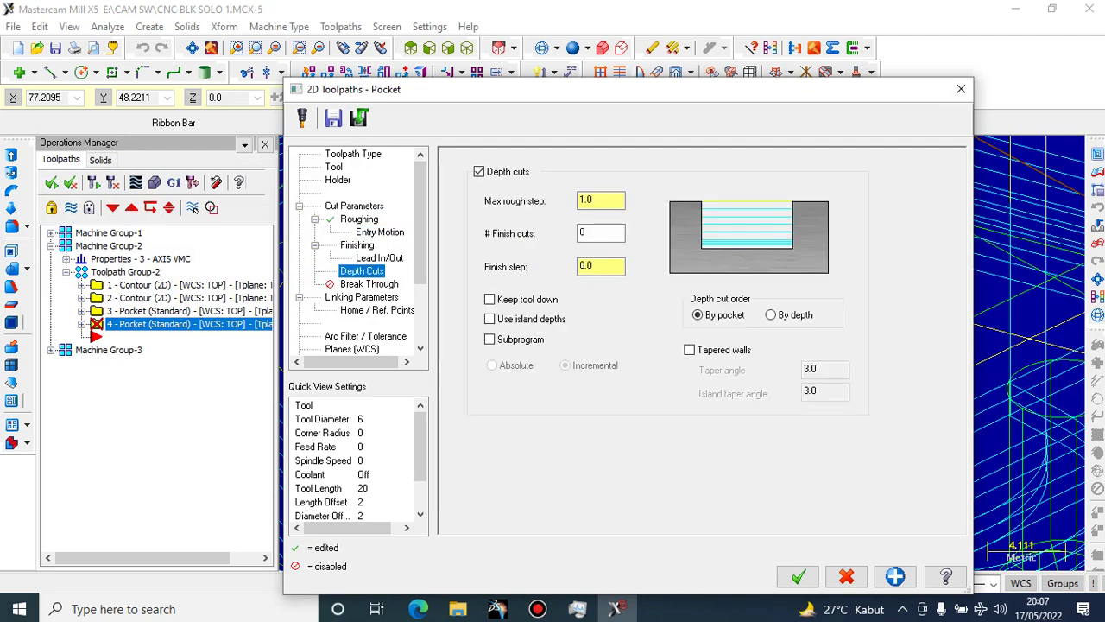
click(369, 284)
click(362, 297)
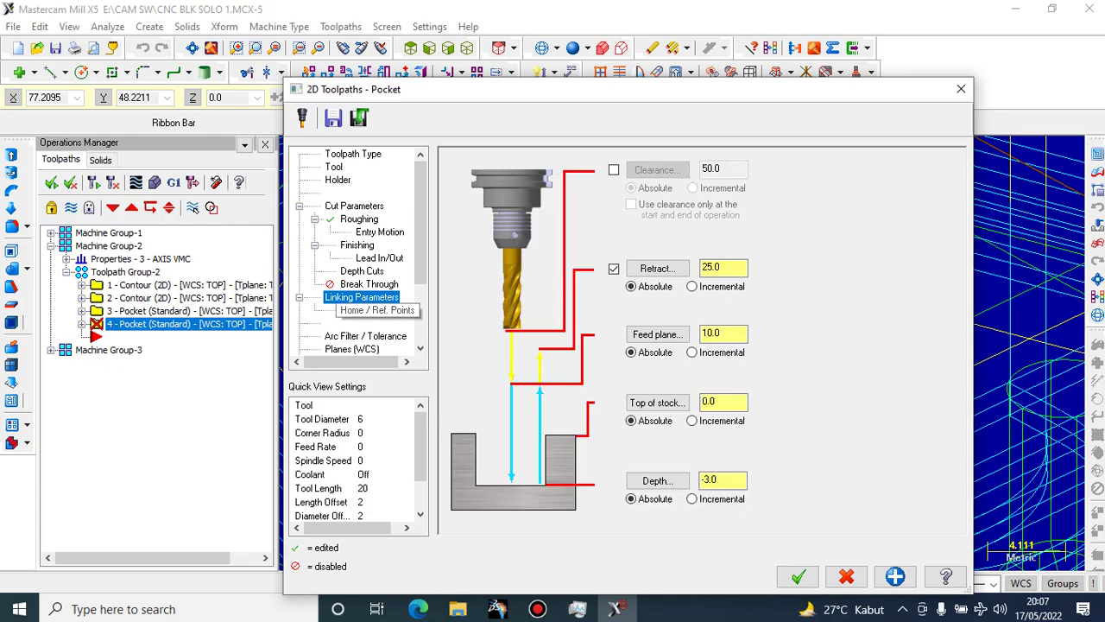
click(371, 309)
click(798, 576)
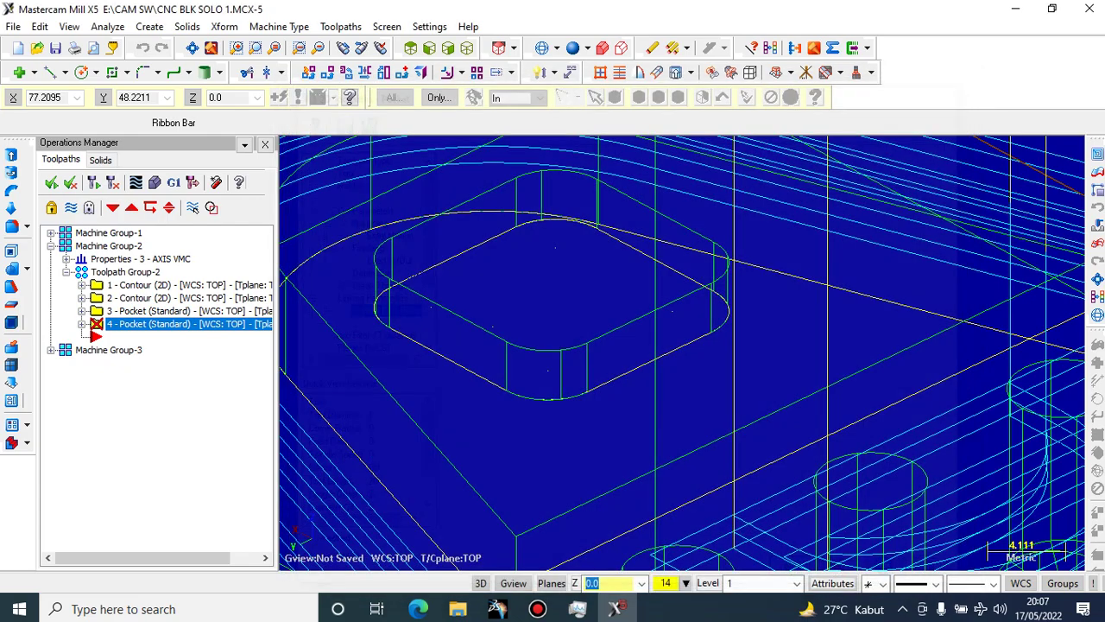
Verify the rounded-square pocket operation by running its solid cutting simulation at a higher playback speed, and close the simulation
scroll(535, 190, down, 5)
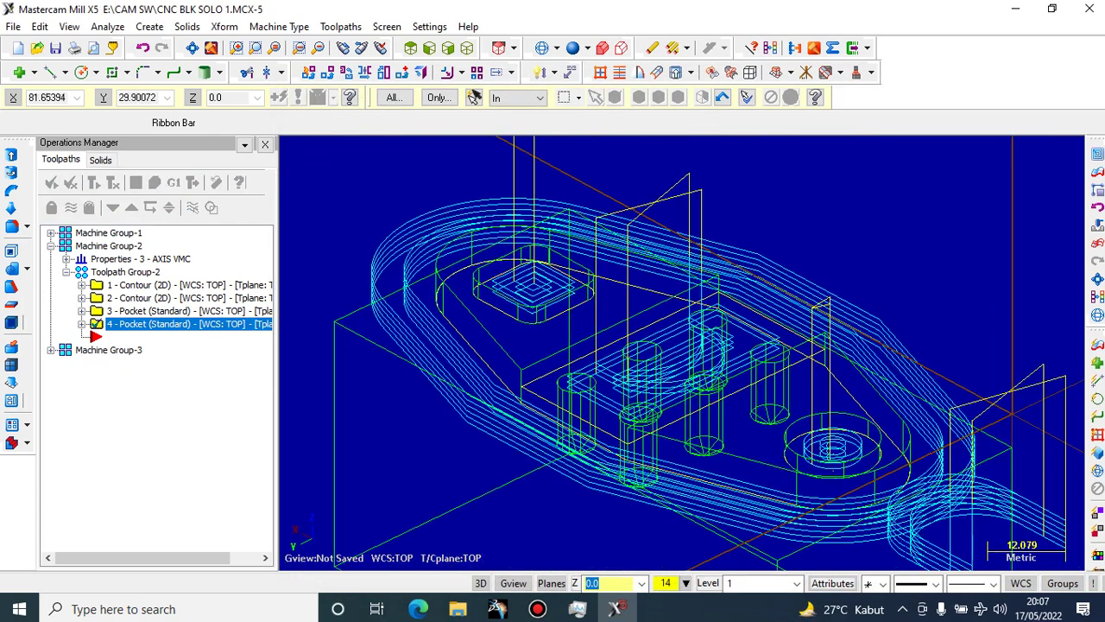
scroll(484, 229, up, 3)
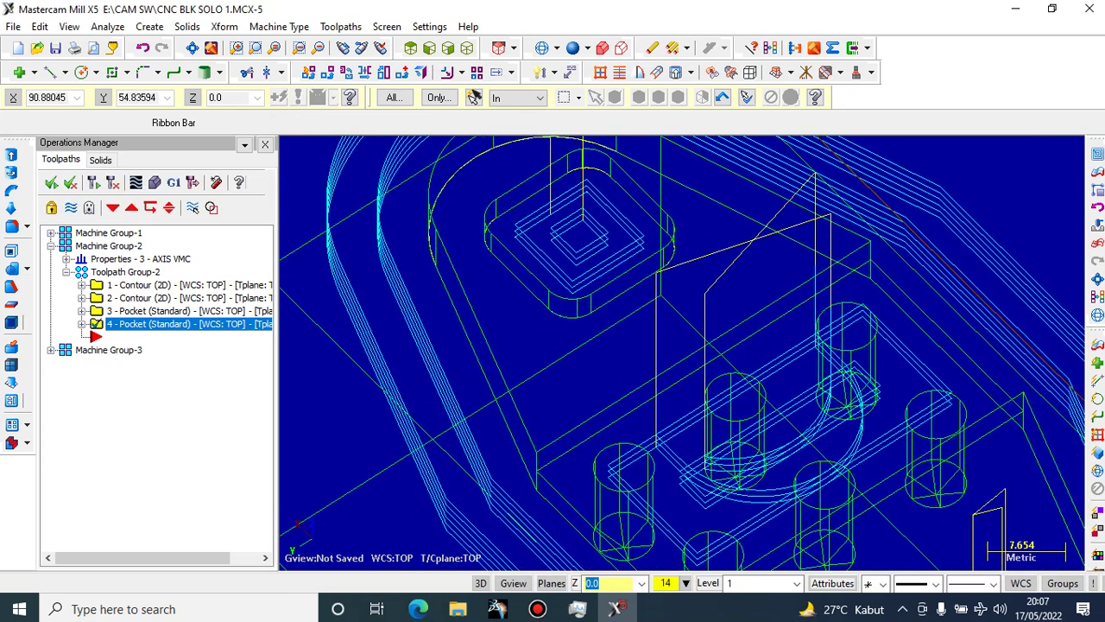
click(155, 183)
click(108, 110)
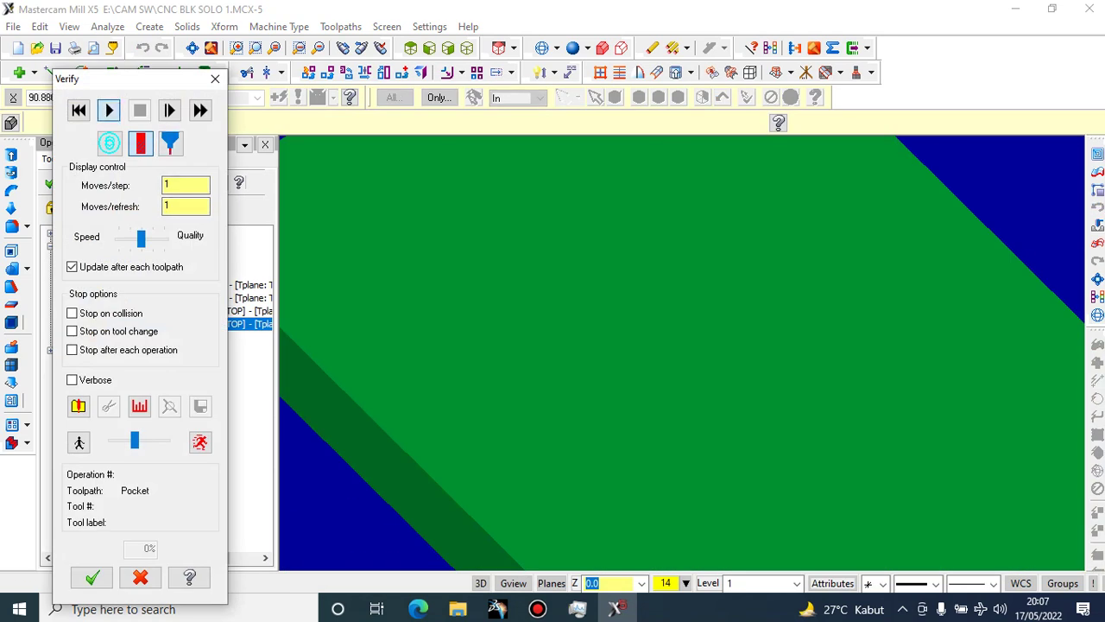
scroll(530, 294, down, 2)
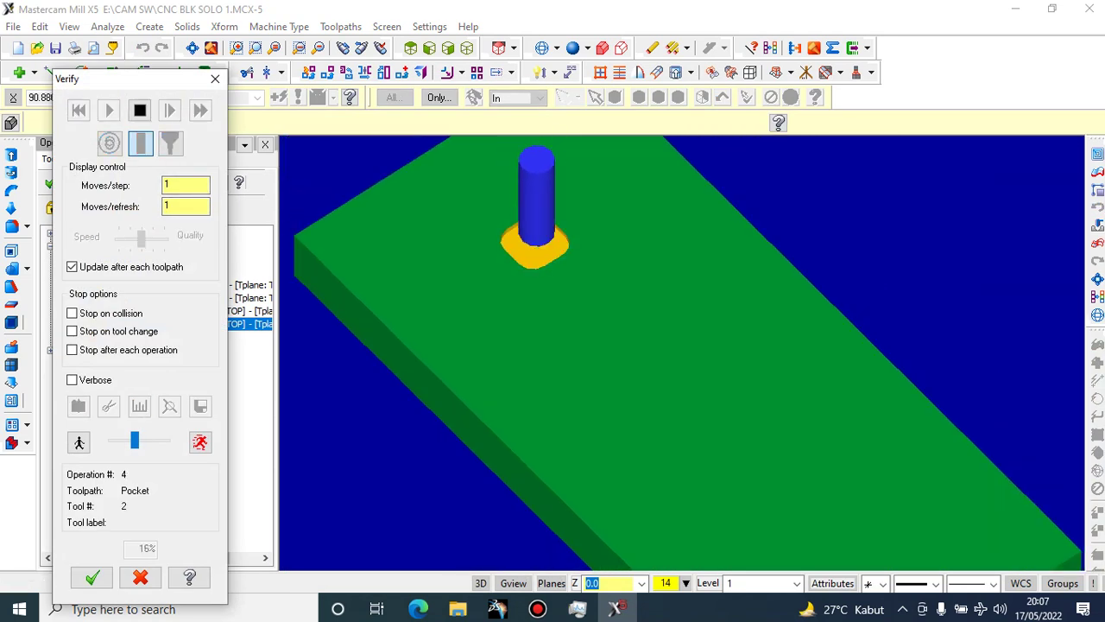
scroll(530, 294, down, 2)
scroll(532, 350, down, 4)
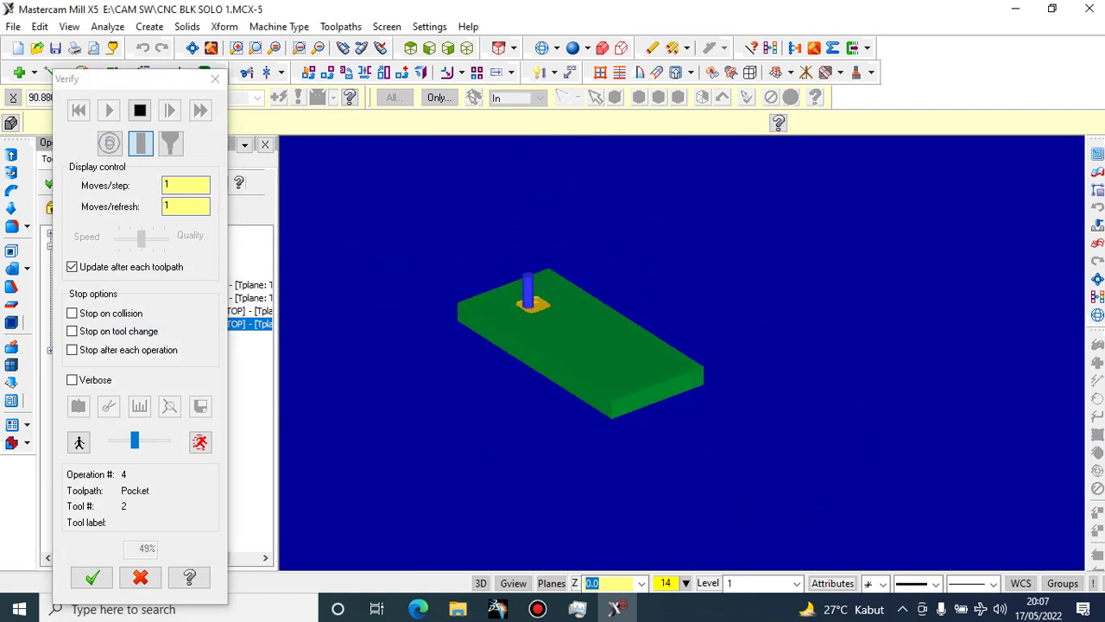
scroll(569, 302, up, 3)
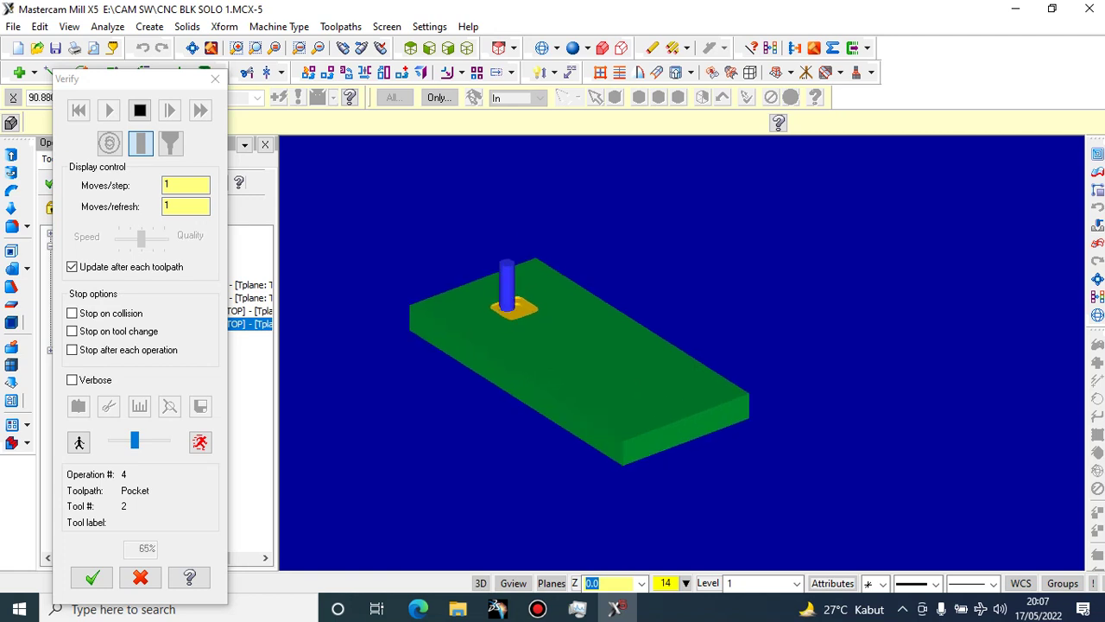
drag(135, 440, 161, 440)
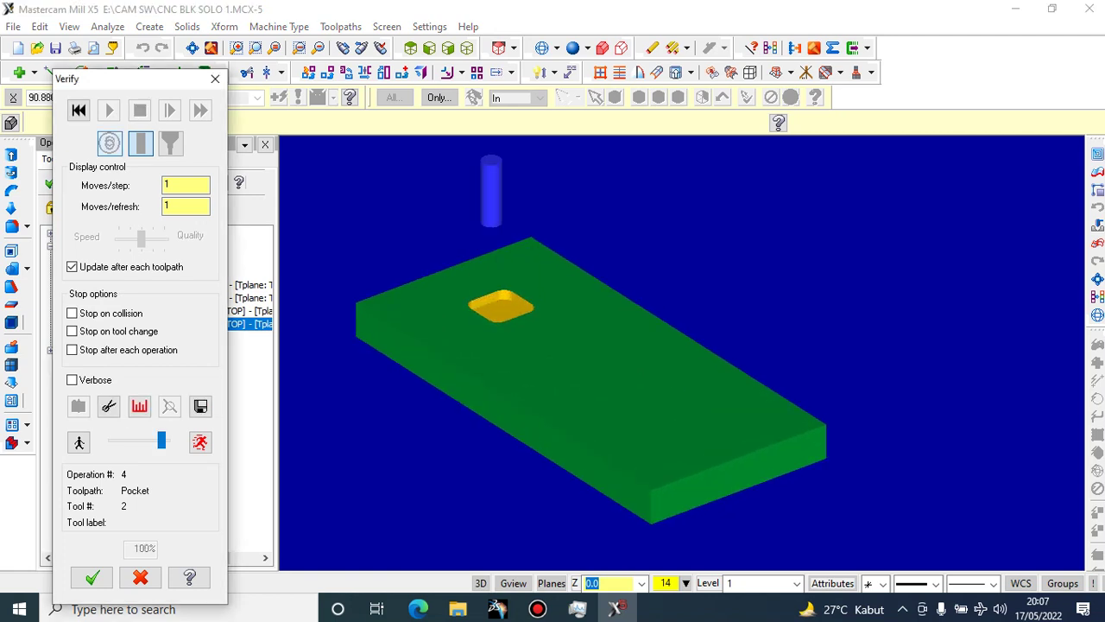
click(92, 577)
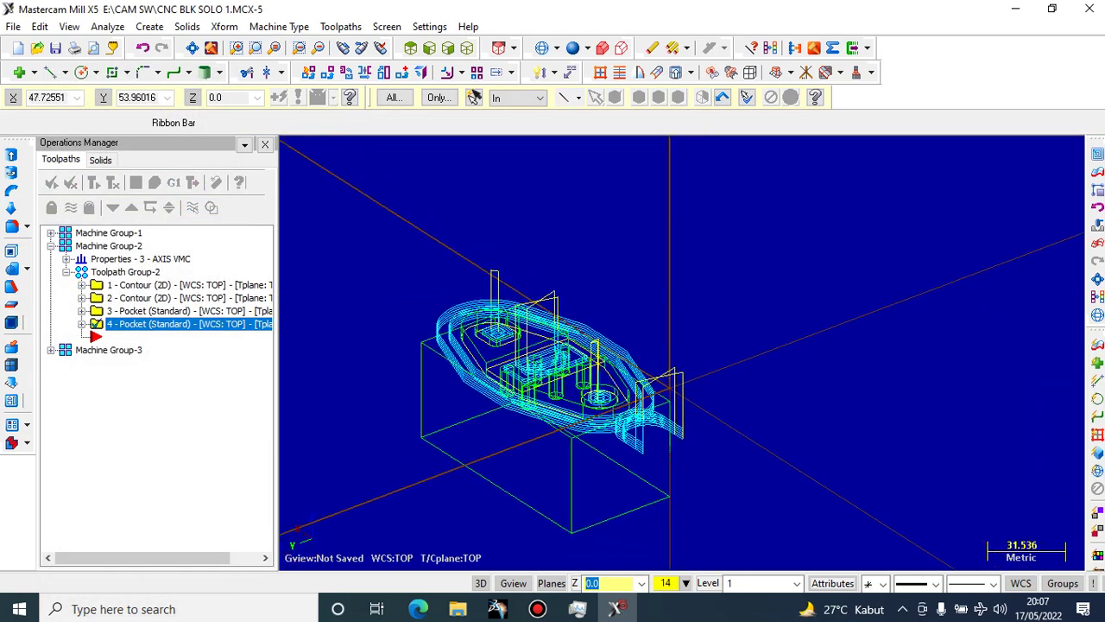
scroll(485, 391, down, 1)
middle_drag(485, 392, 501, 425)
scroll(482, 337, up, 7)
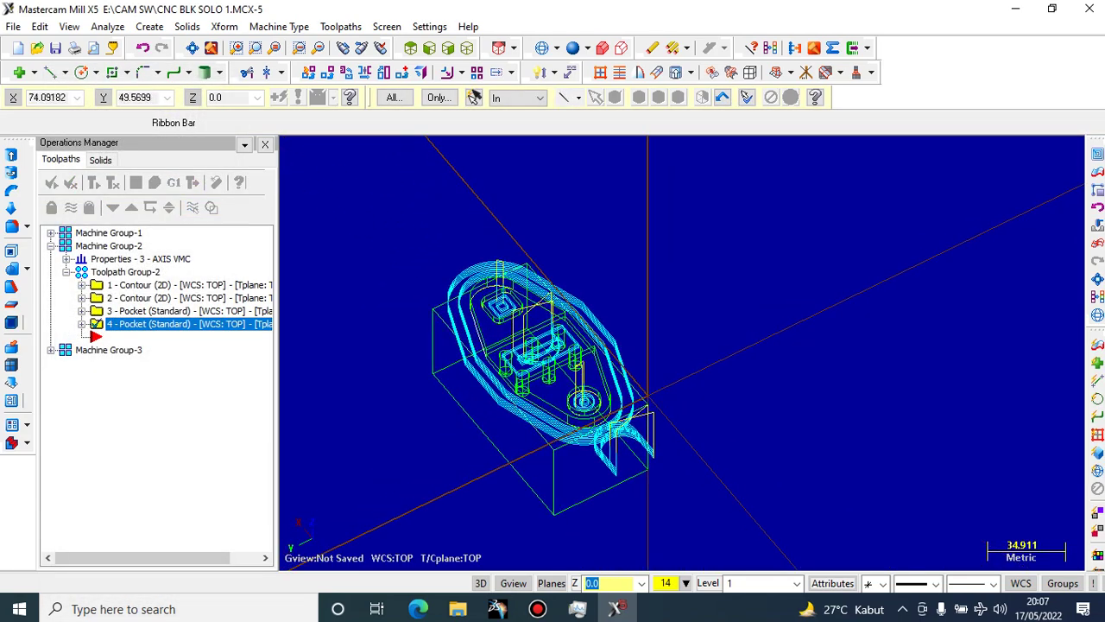
scroll(682, 354, up, 2)
scroll(859, 251, down, 2)
scroll(847, 244, up, 2)
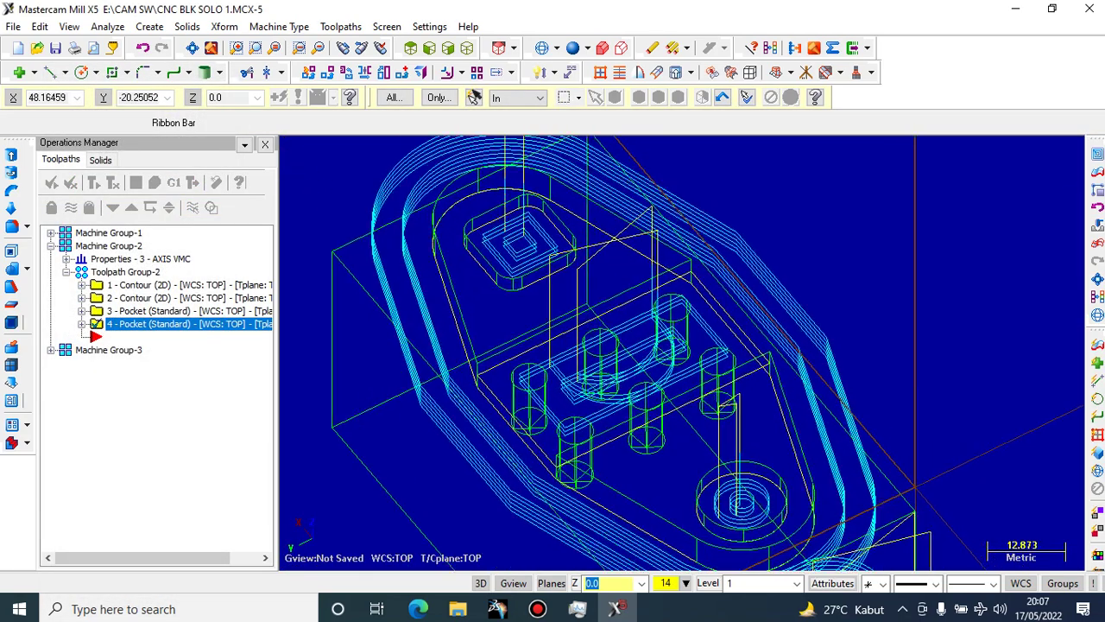
click(340, 26)
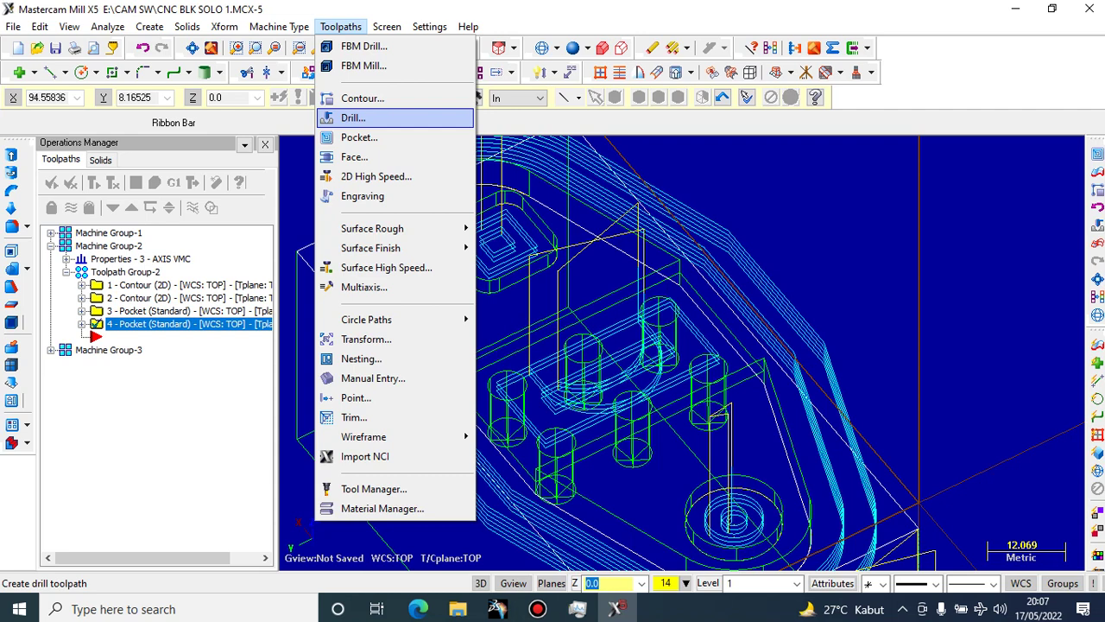
click(353, 117)
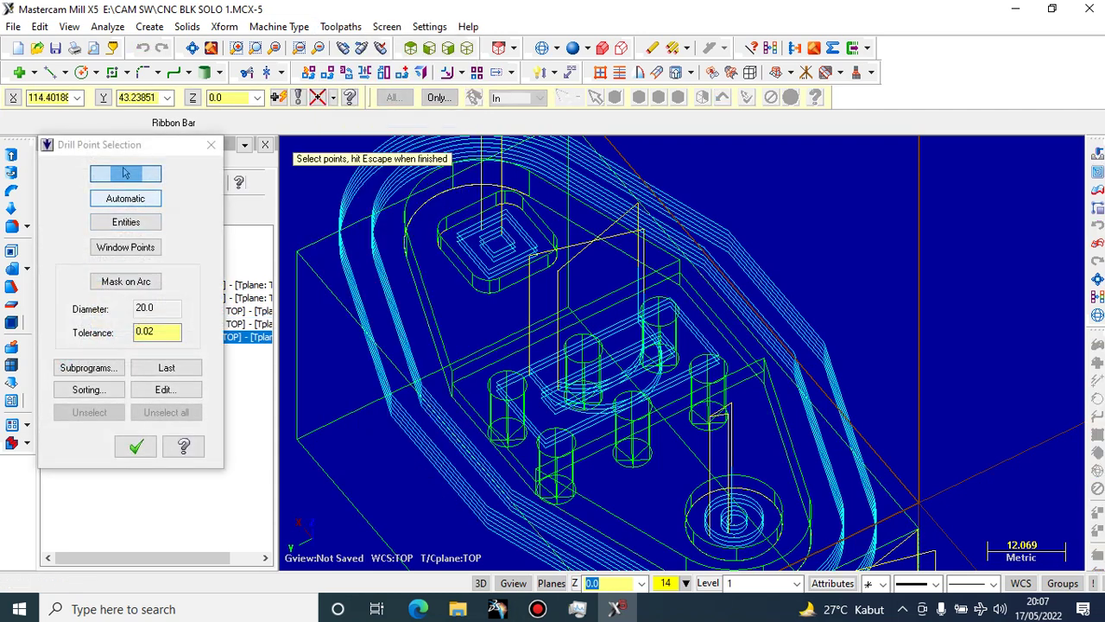
click(124, 174)
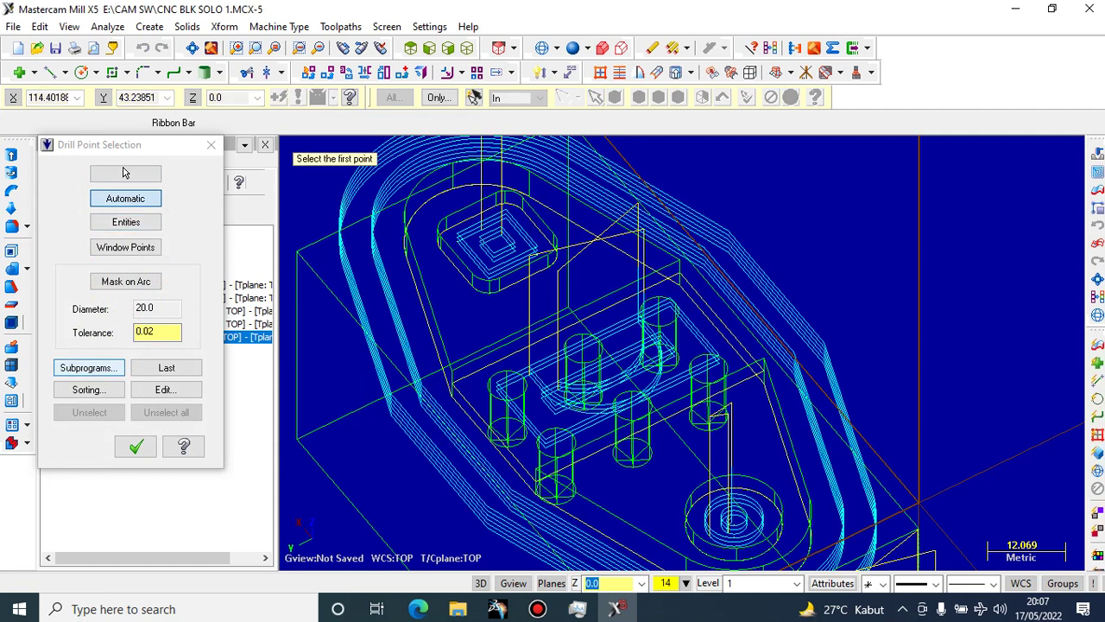
key(Escape)
key(Escape)
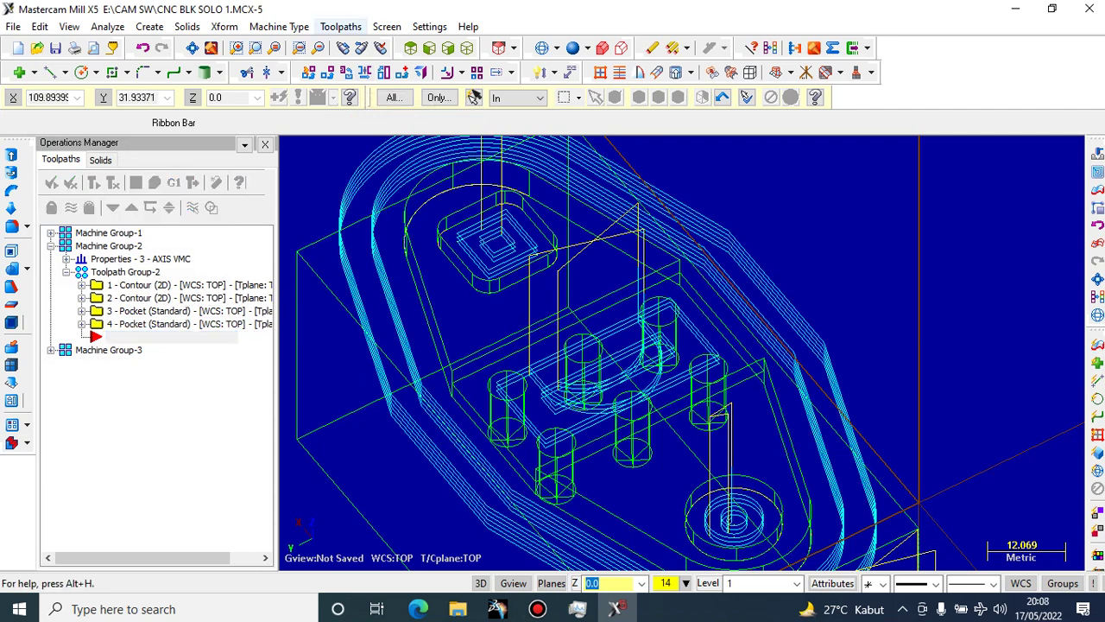
click(341, 26)
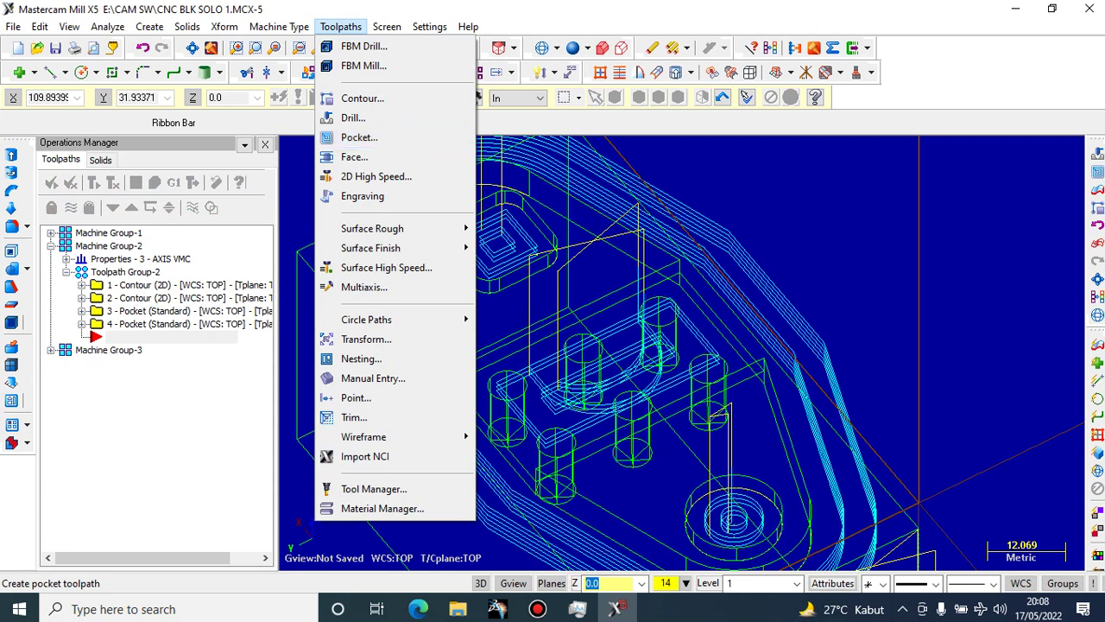
mouse_move(389, 228)
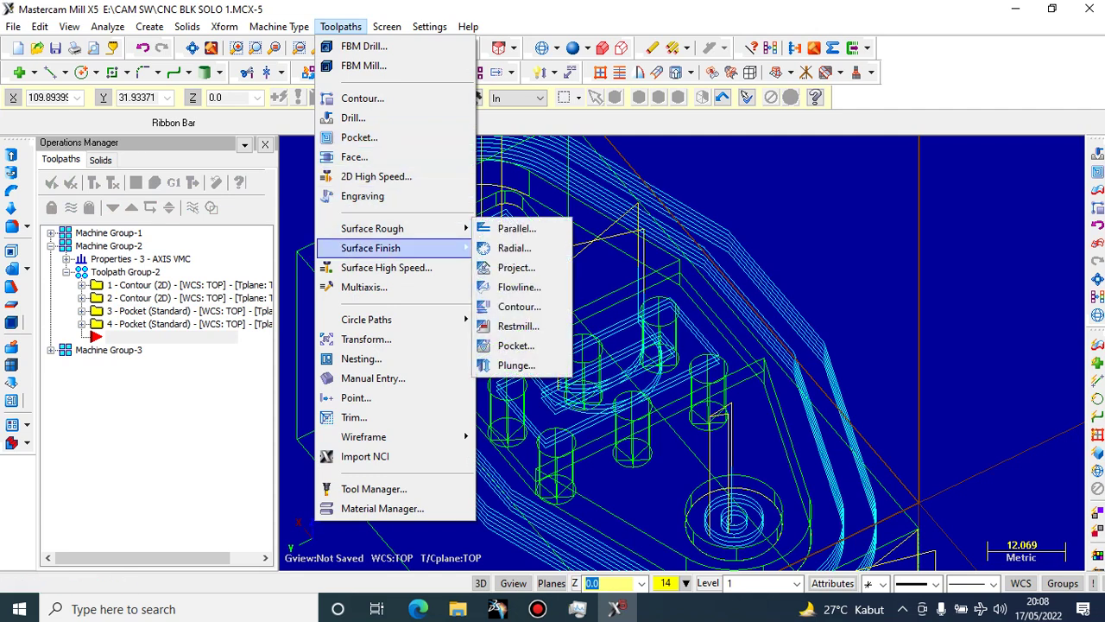
mouse_move(389, 248)
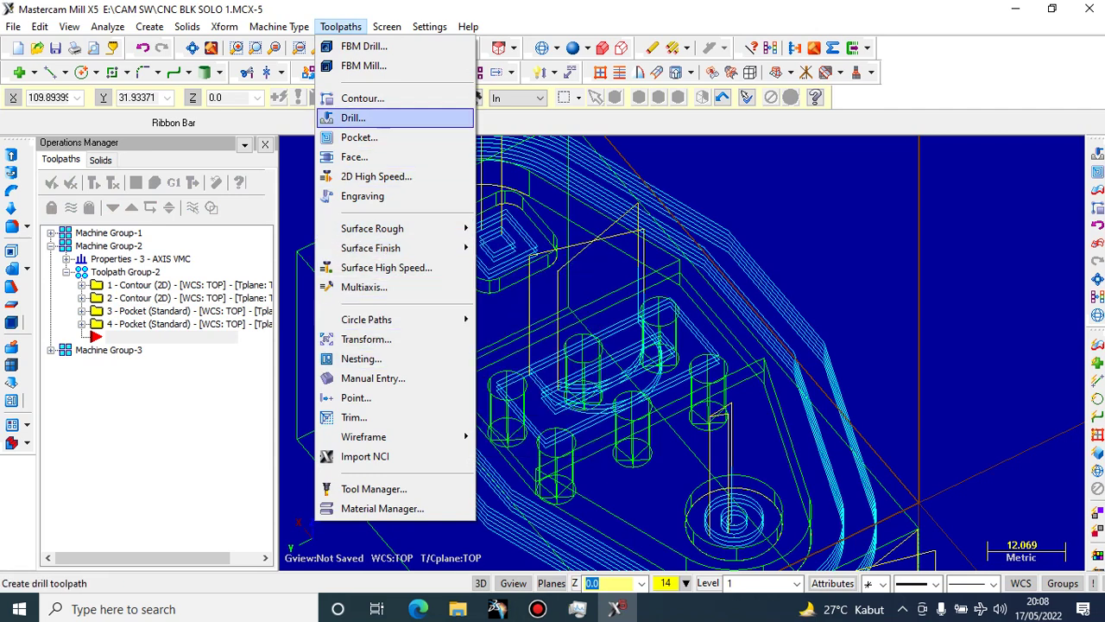
click(361, 118)
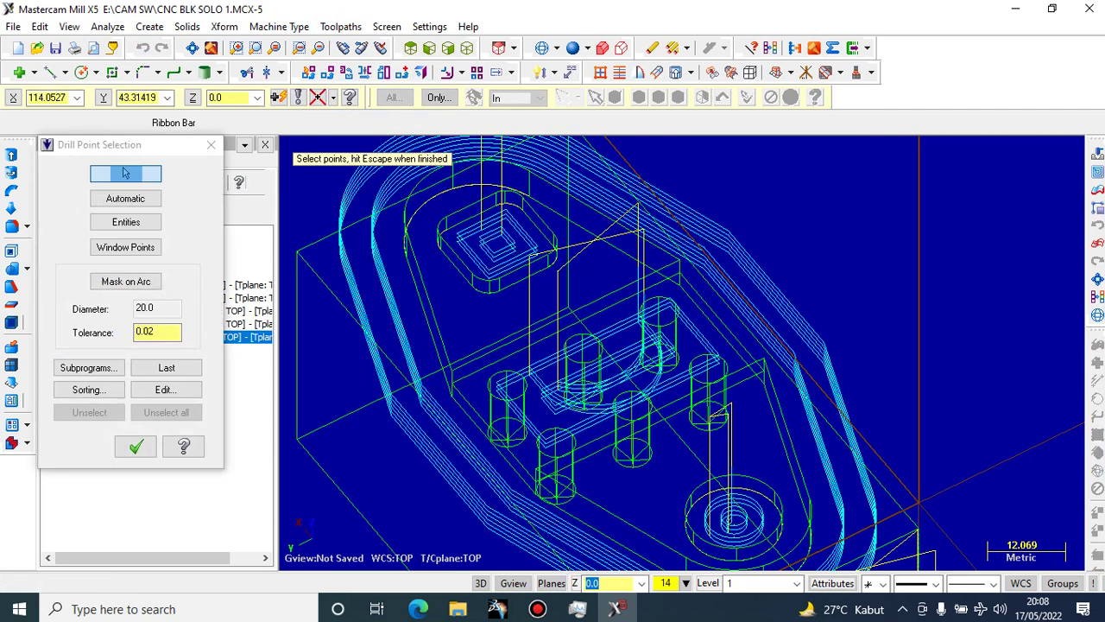
scroll(610, 361, up, 5)
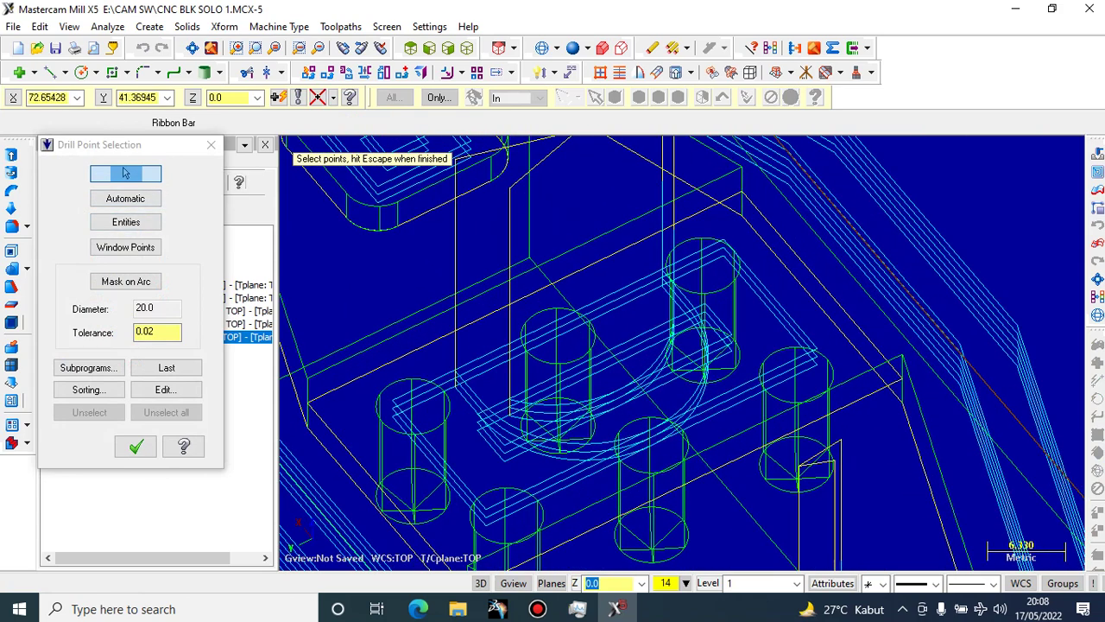
click(126, 173)
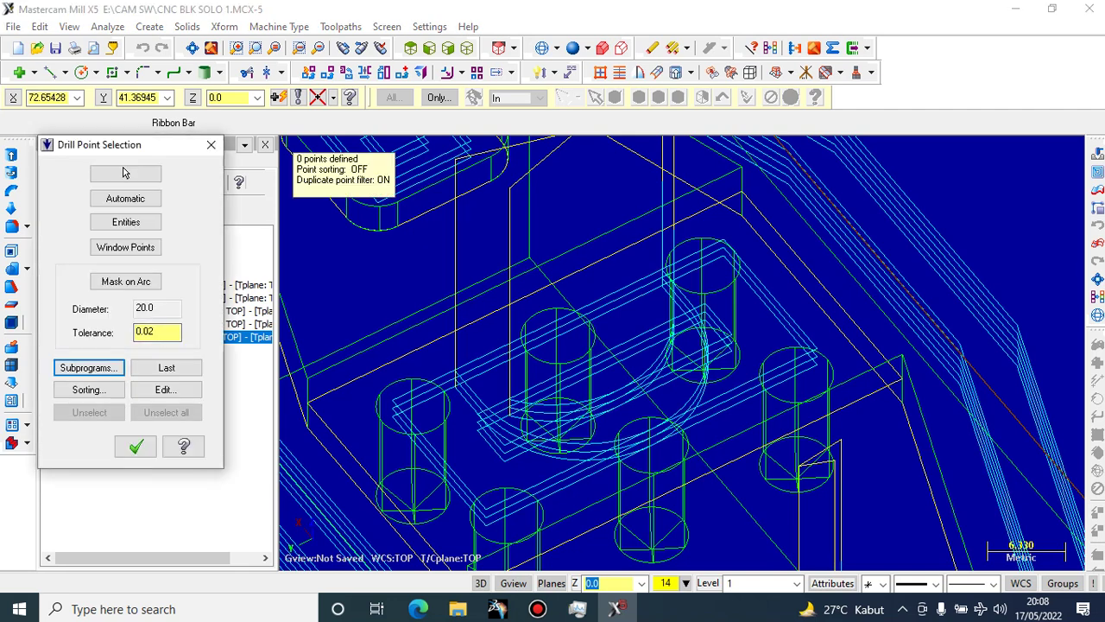
click(210, 145)
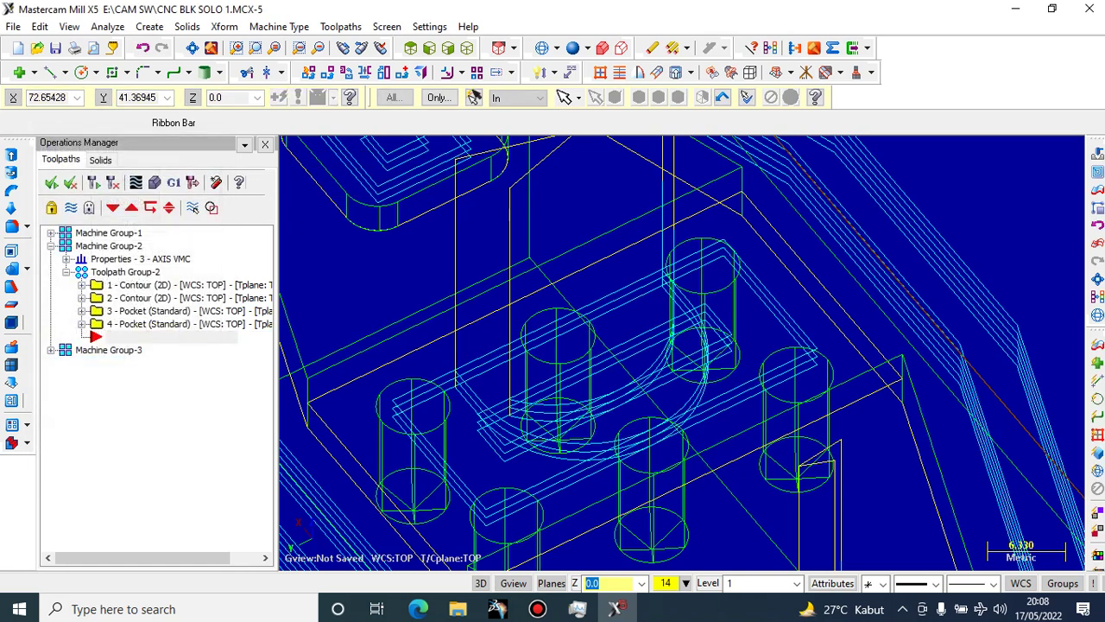
Select all operations in Toolpath Group-2 and hide their toolpaths
scroll(390, 302, down, 3)
scroll(408, 236, down, 7)
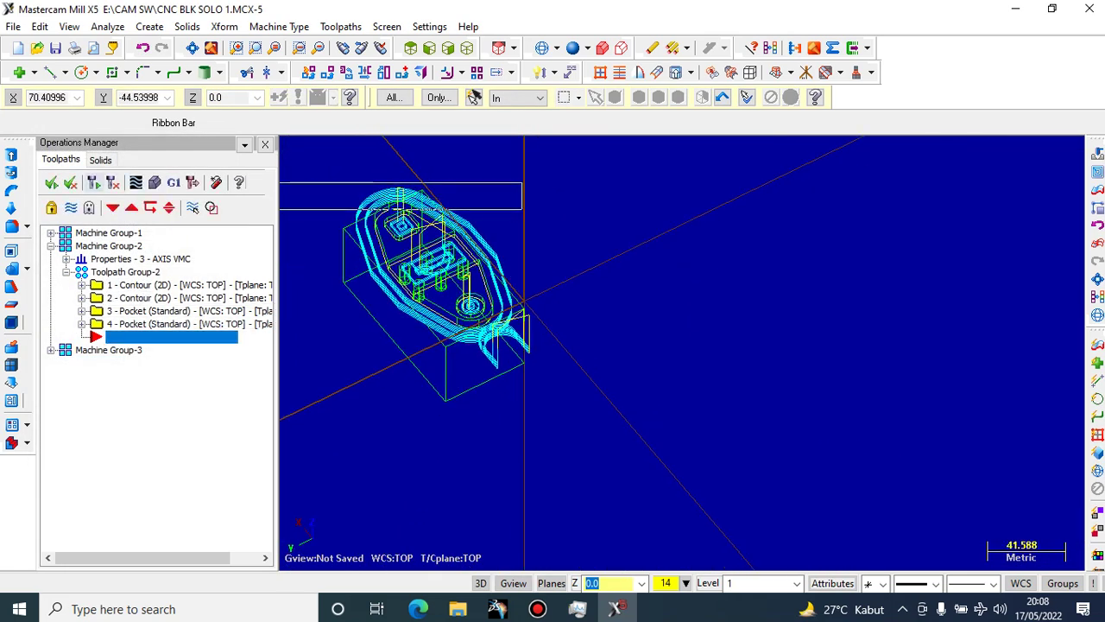
click(94, 182)
click(696, 247)
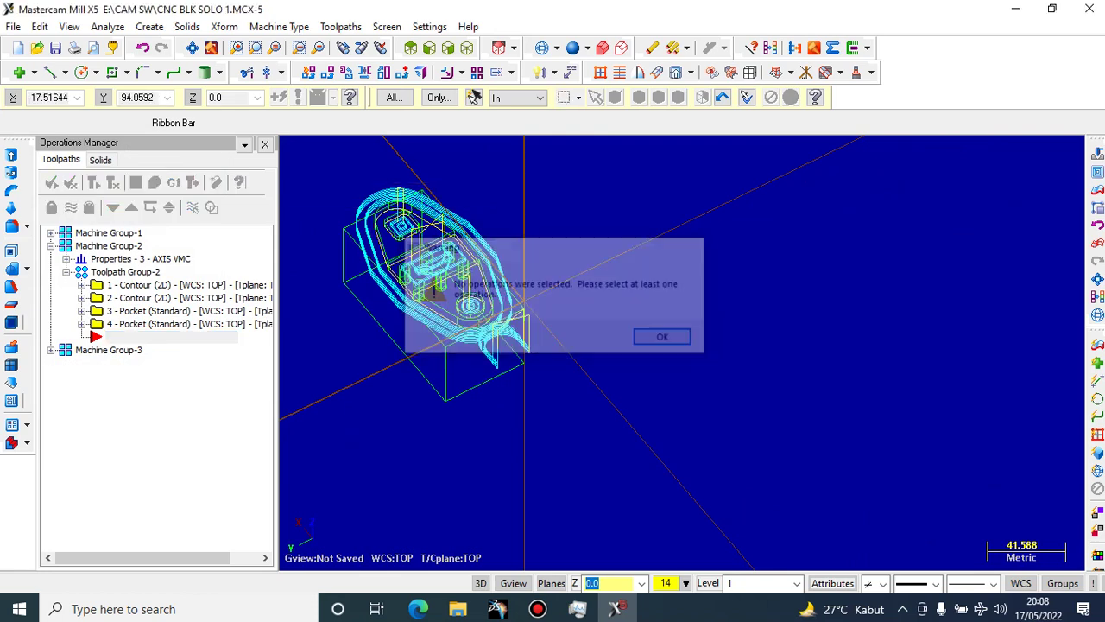
click(52, 183)
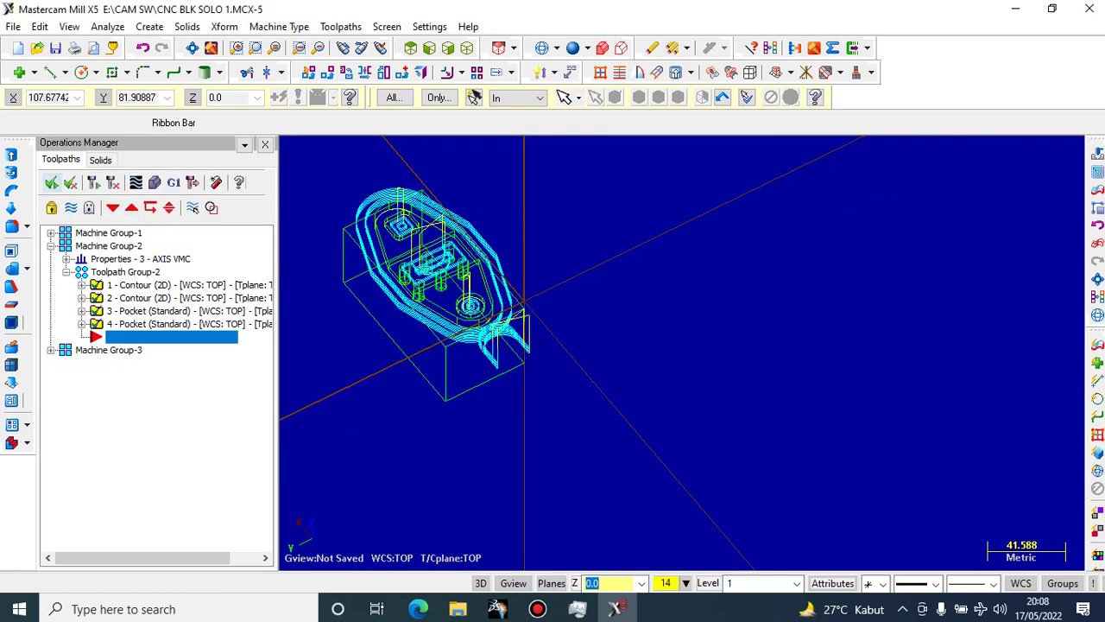
click(70, 208)
Review the drill toolpath's point selection methods, including Automatic, Entities, Window Points and Mask on Arc, and close the selection without picking holes
scroll(409, 261, up, 6)
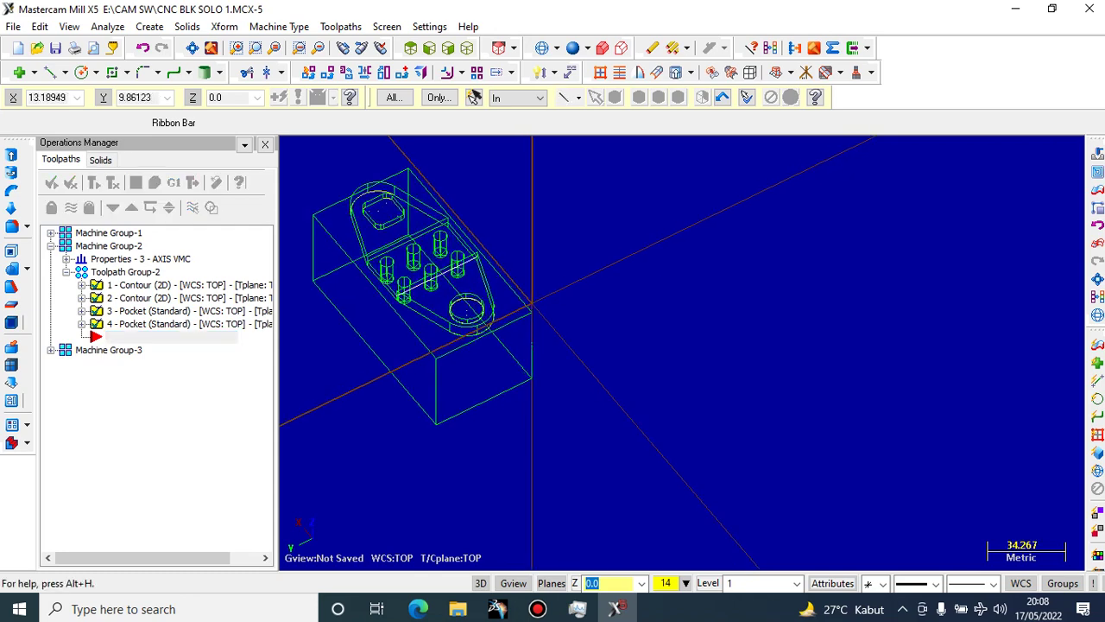
scroll(440, 226, up, 4)
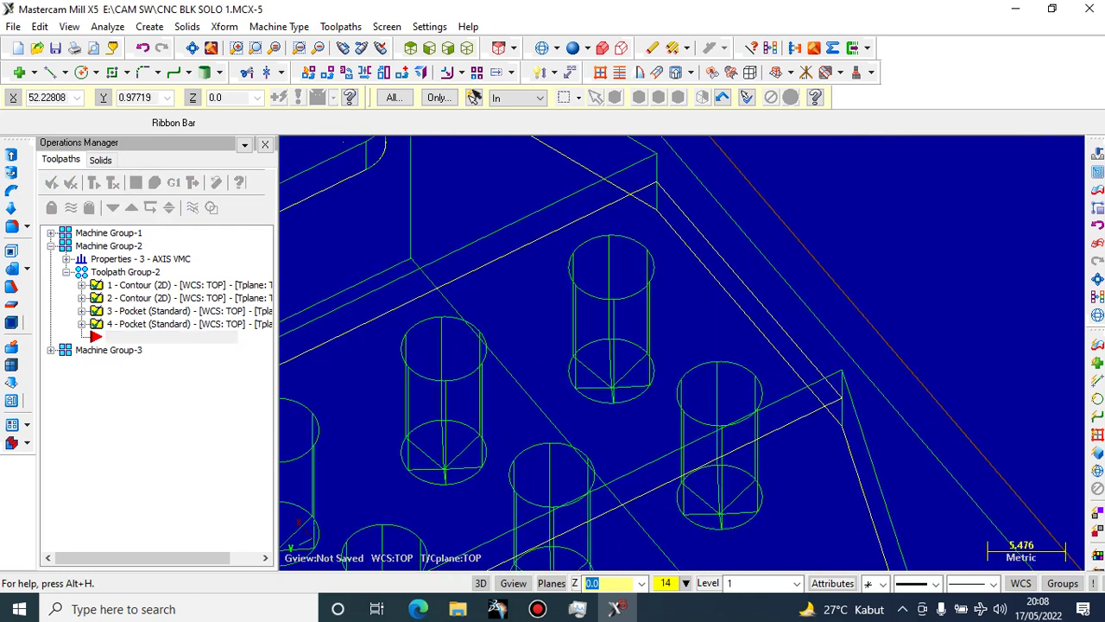
scroll(561, 346, down, 1)
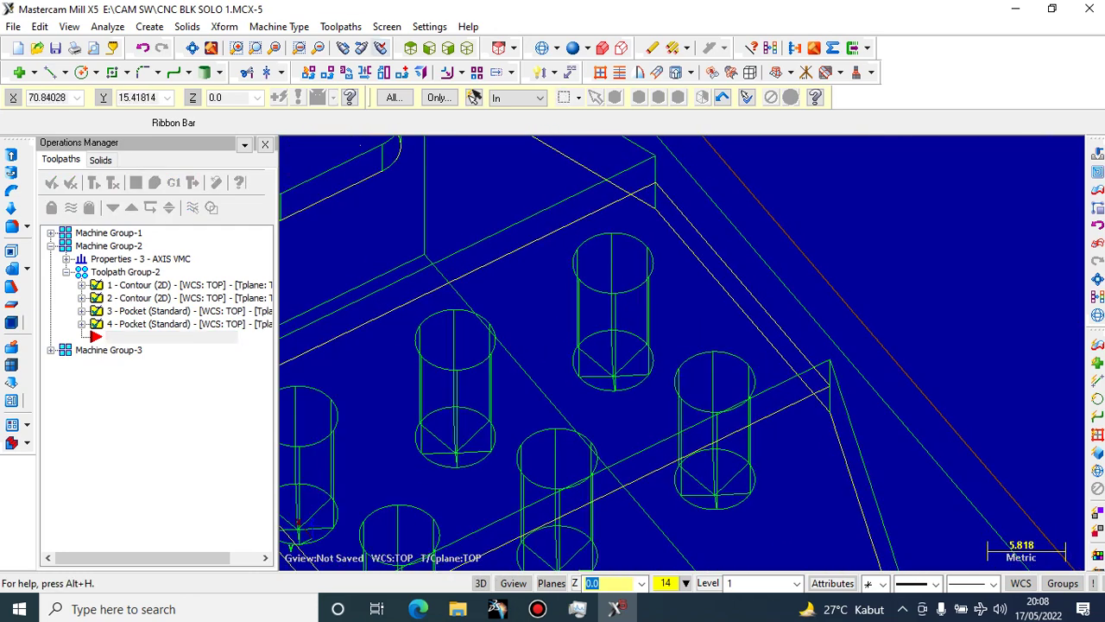
click(341, 27)
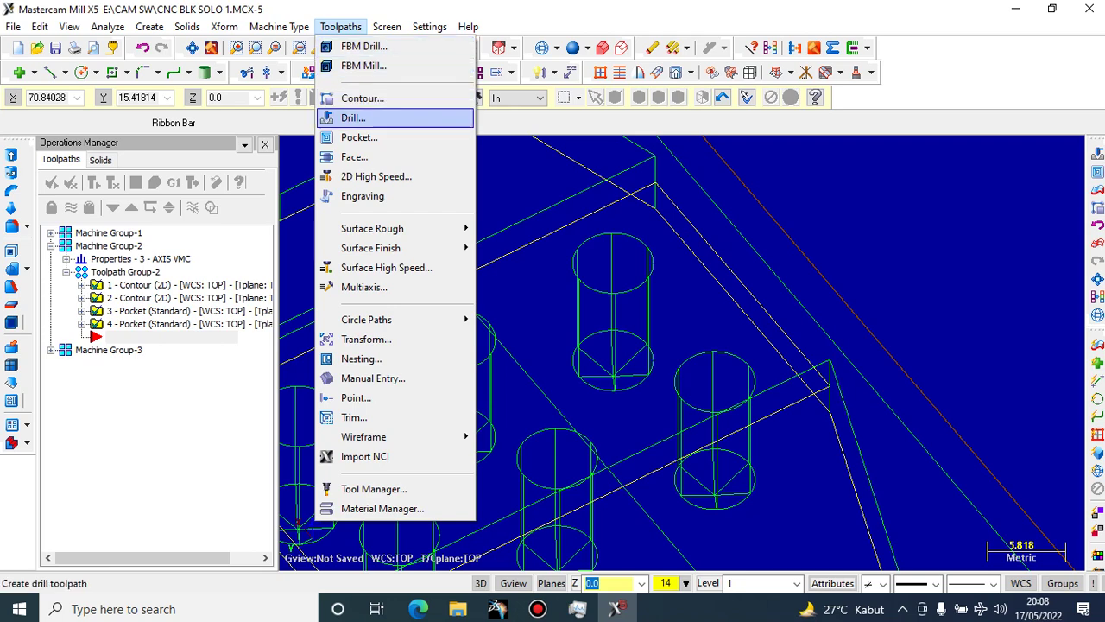
click(353, 117)
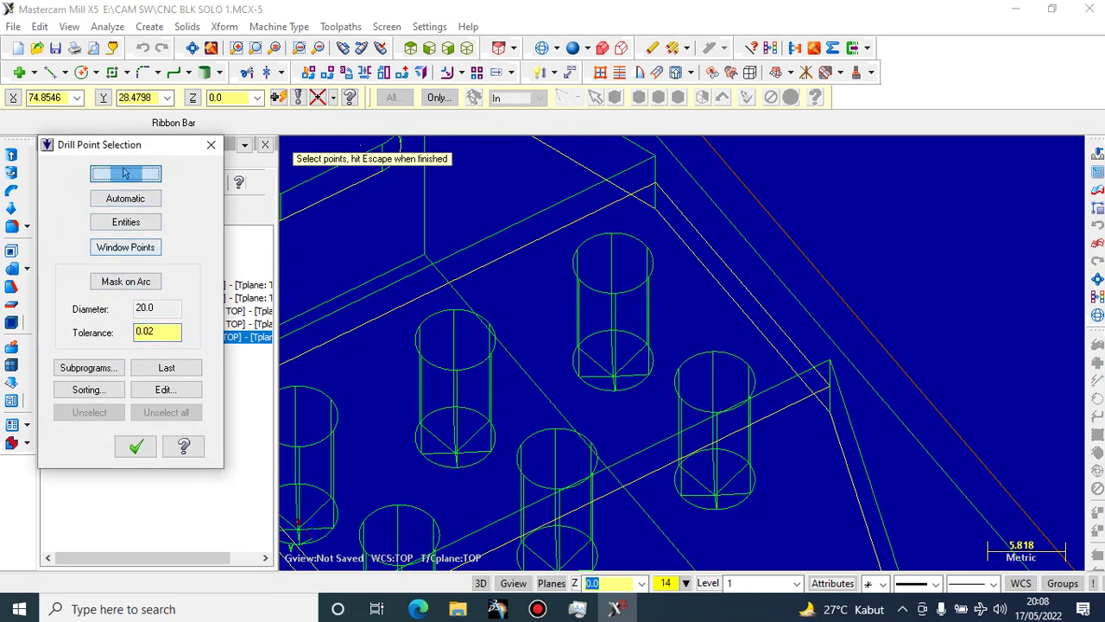
click(124, 173)
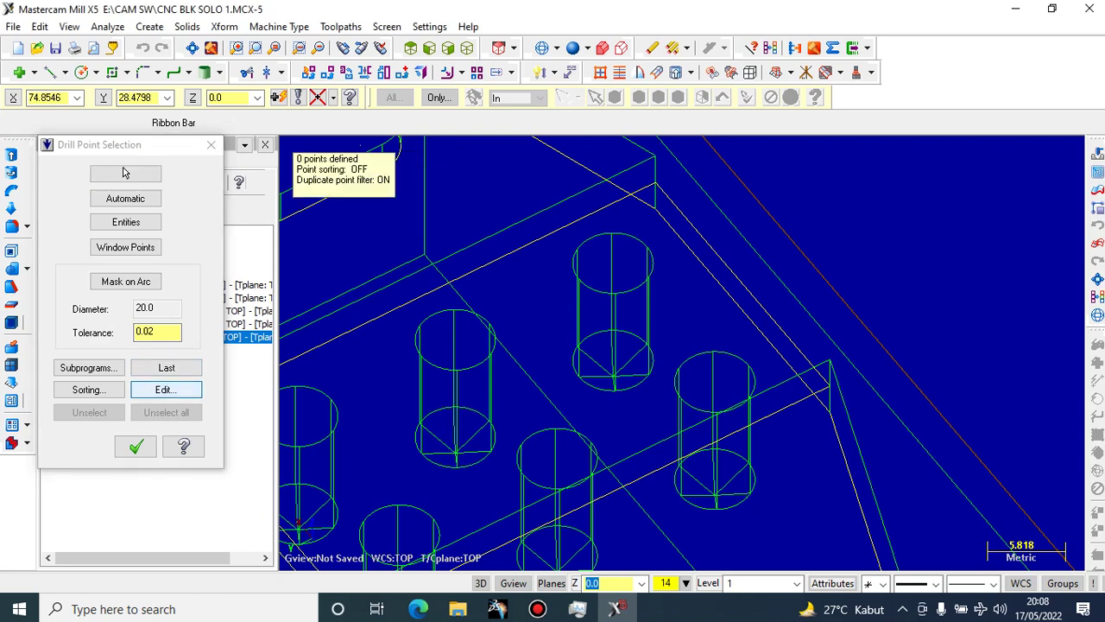
click(125, 199)
click(126, 222)
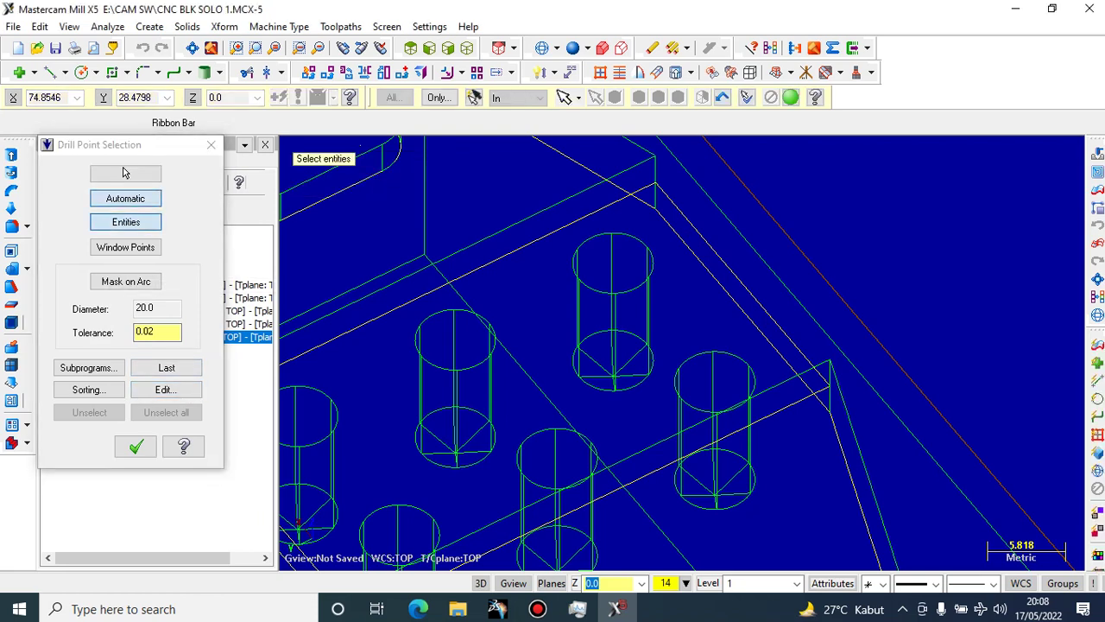
click(125, 247)
key(Tab)
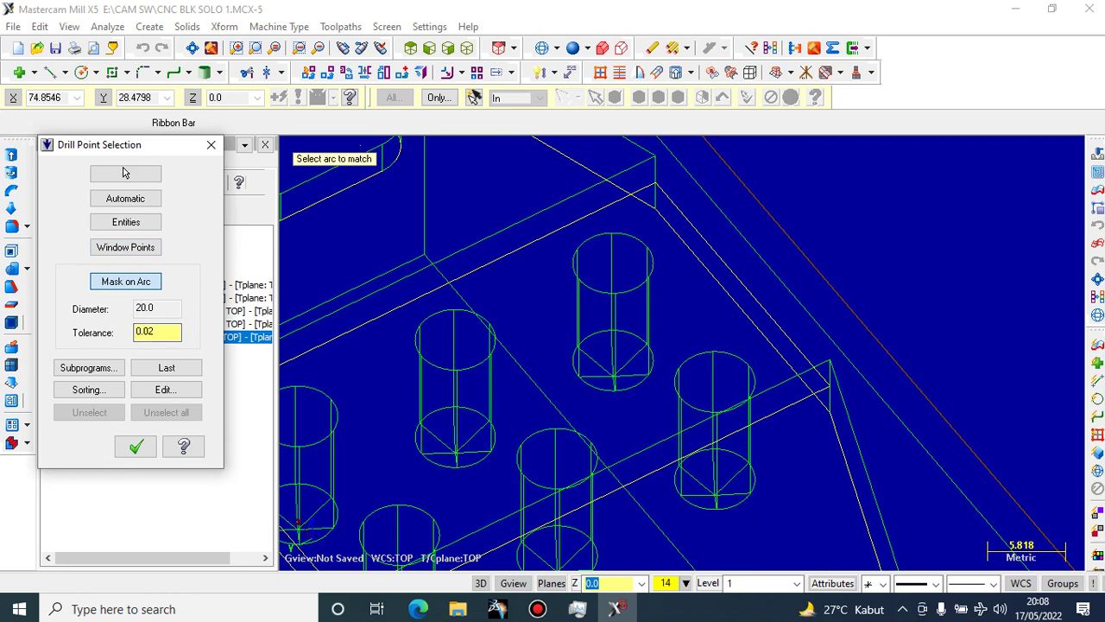
drag(161, 146, 206, 141)
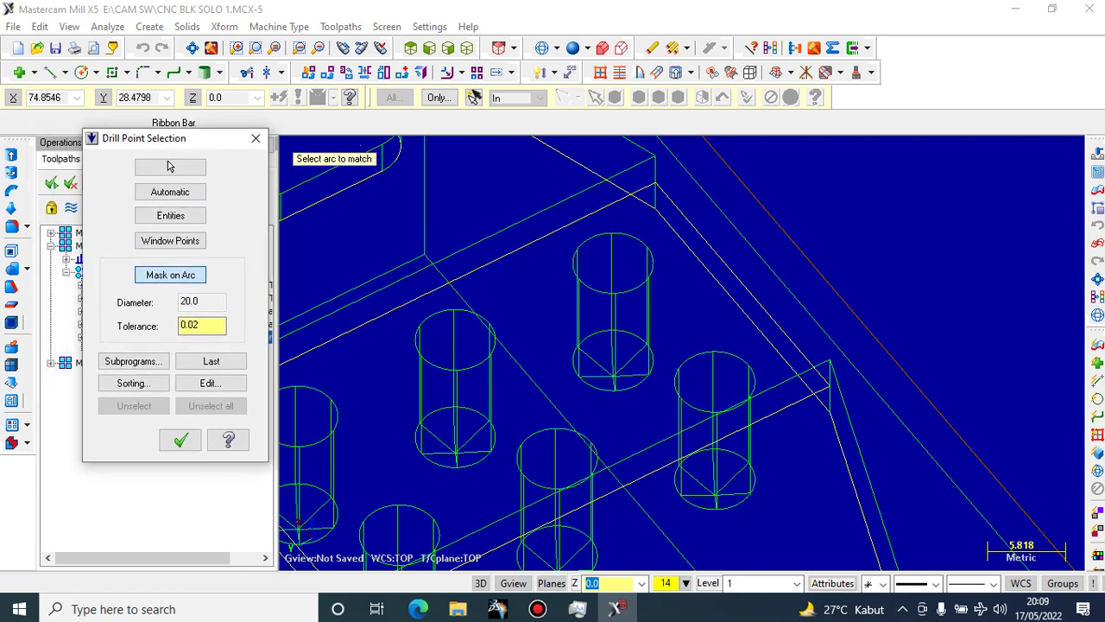
drag(277, 139, 270, 139)
click(257, 139)
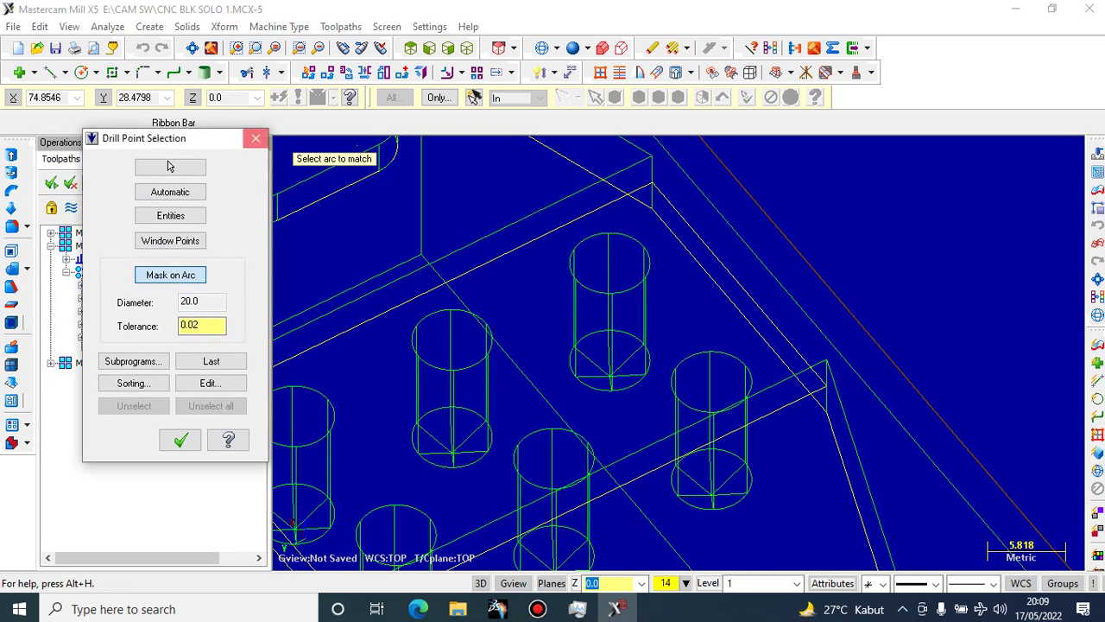
scroll(363, 277, down, 15)
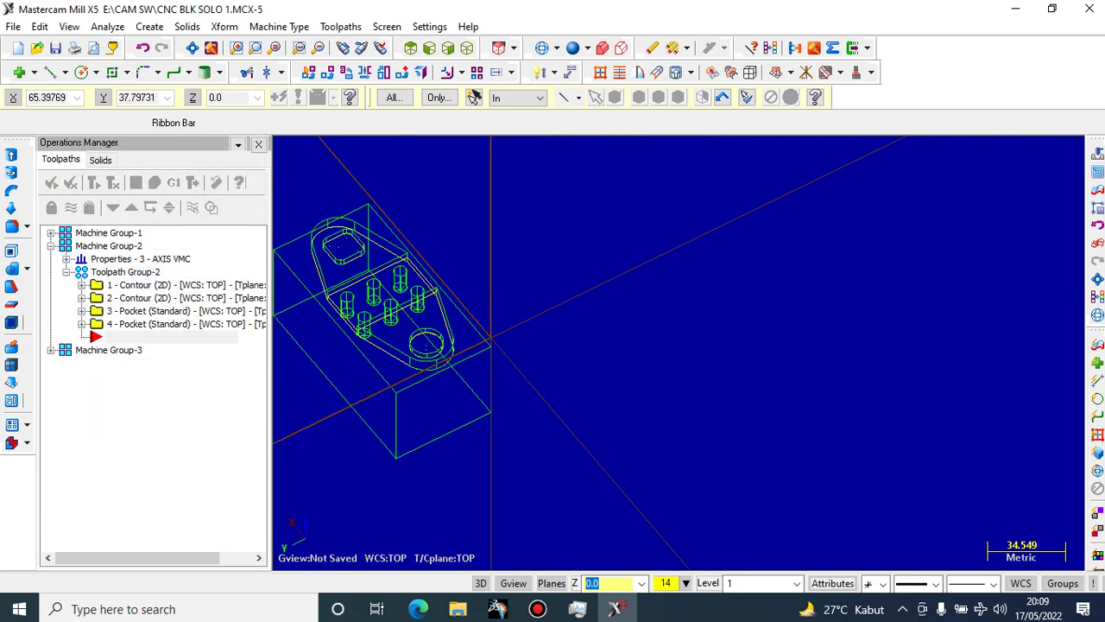
scroll(311, 268, up, 2)
scroll(289, 285, up, 3)
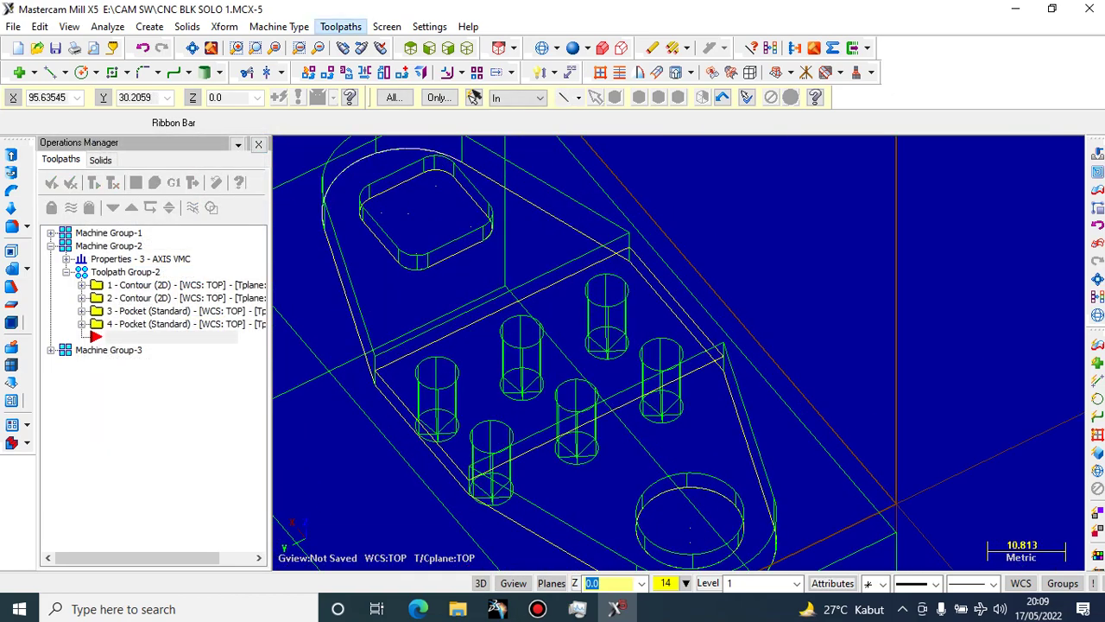
click(341, 26)
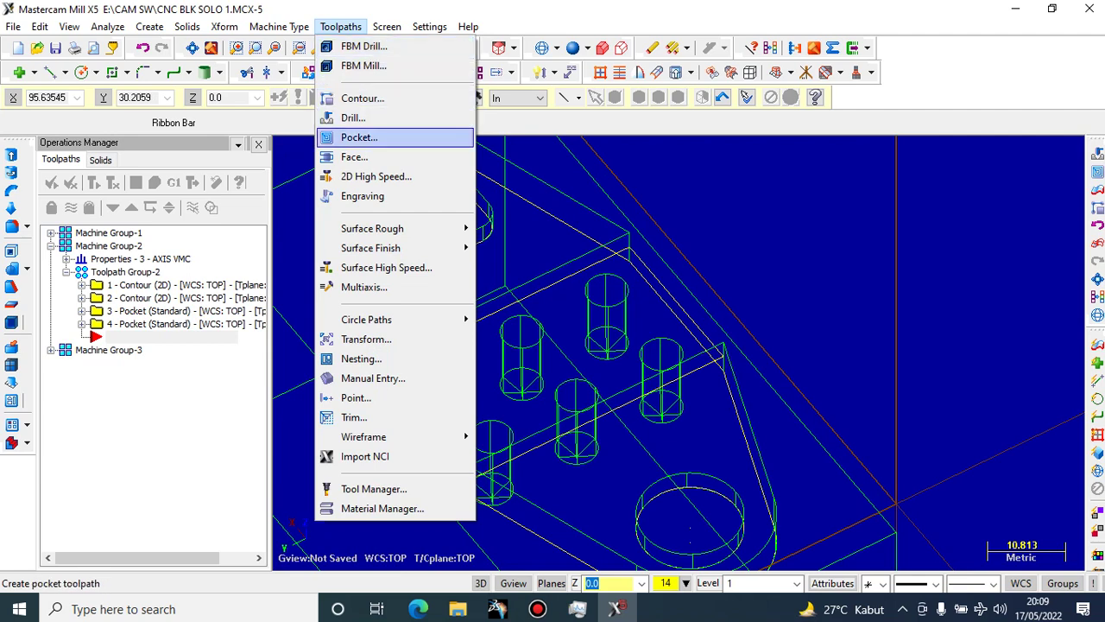
mouse_move(380, 228)
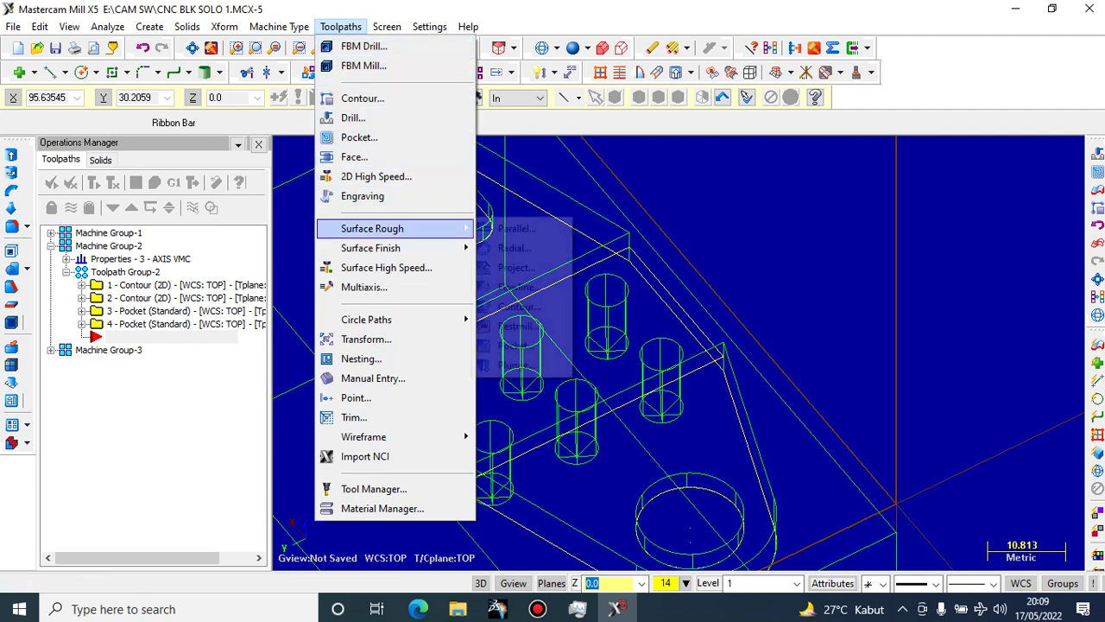
mouse_move(278, 27)
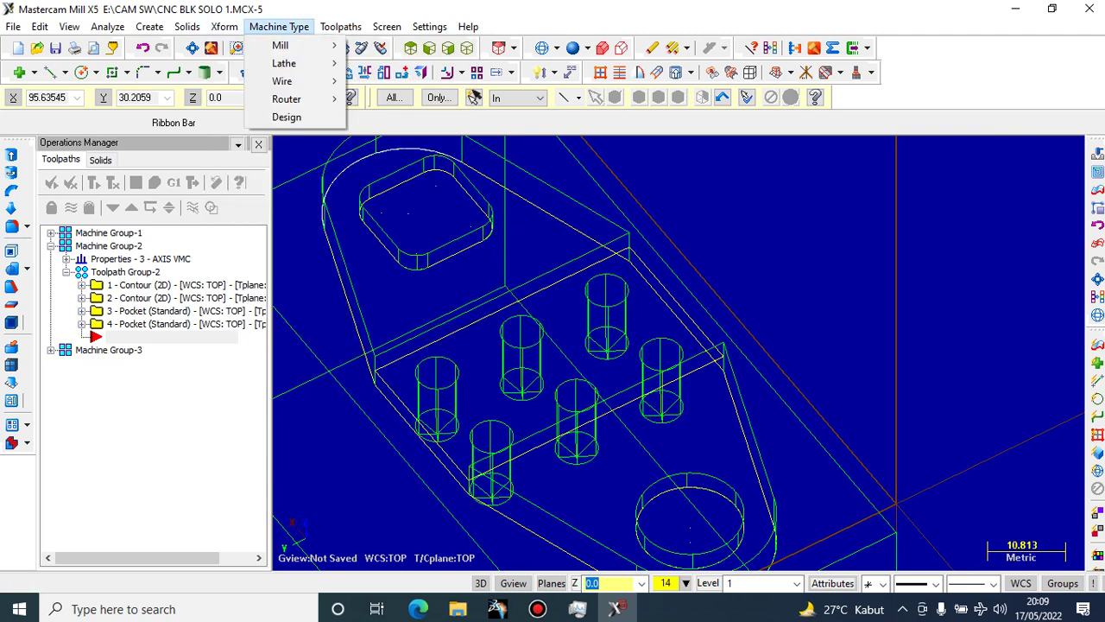
key(Down)
key(Right)
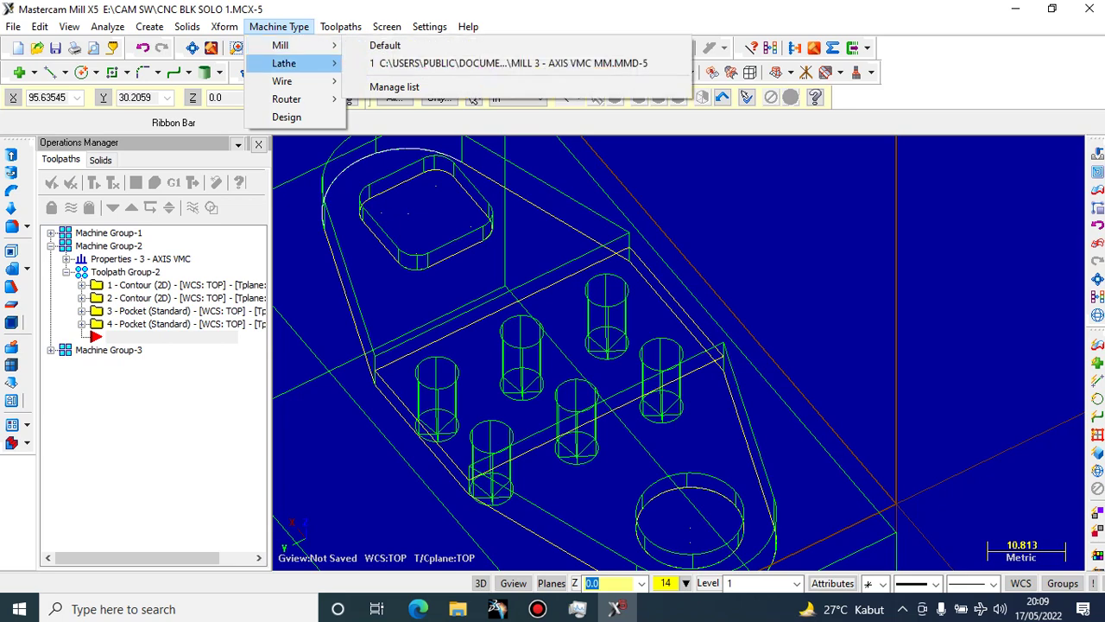
mouse_move(290, 63)
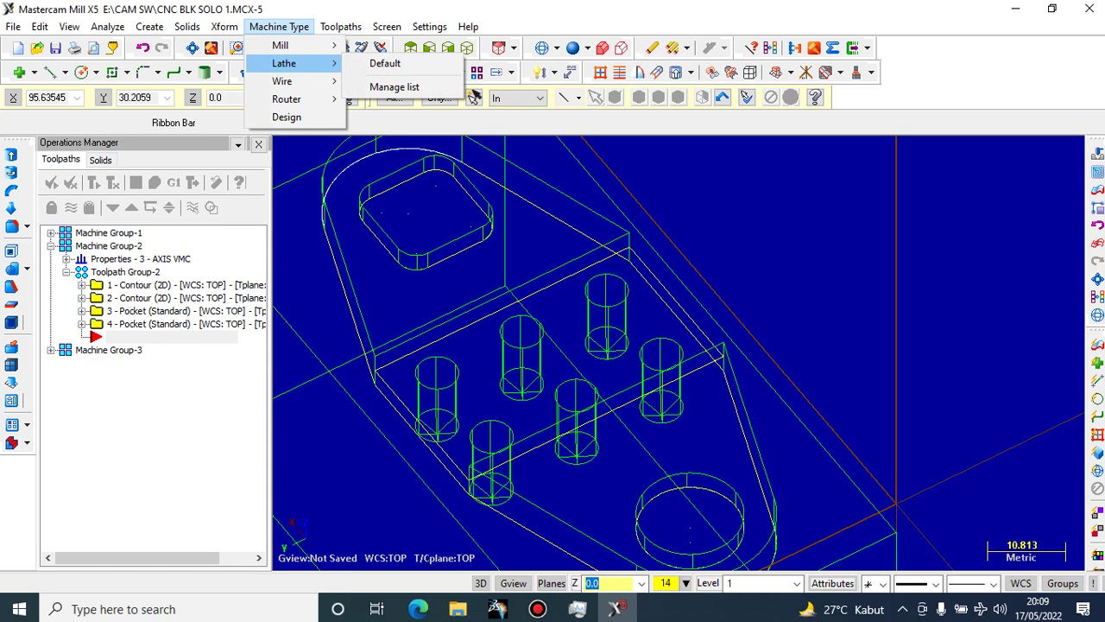
click(279, 26)
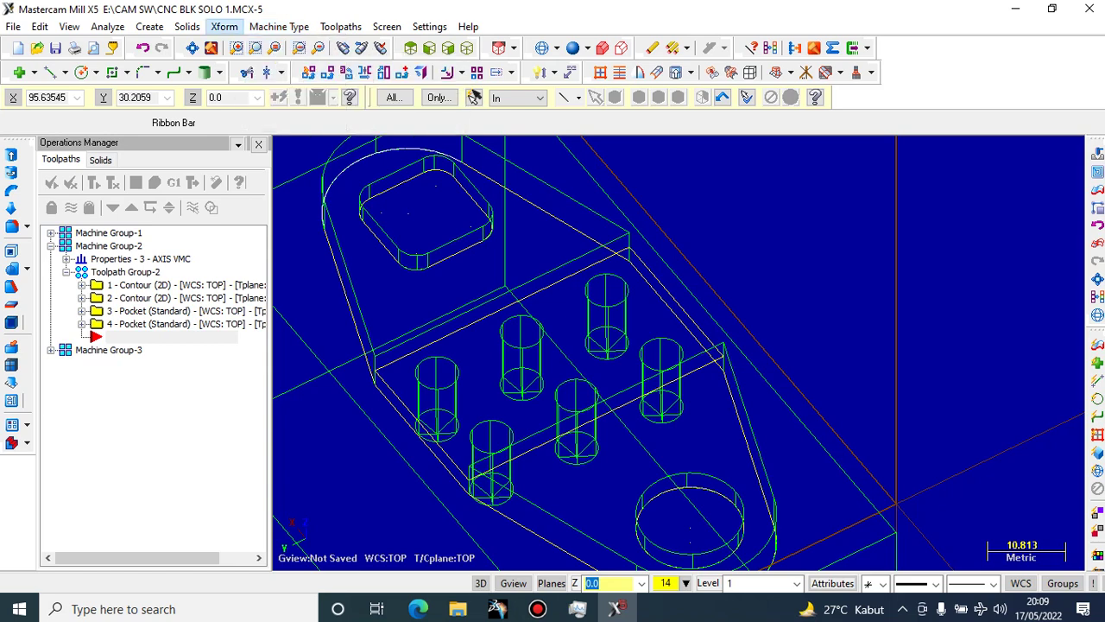
click(223, 26)
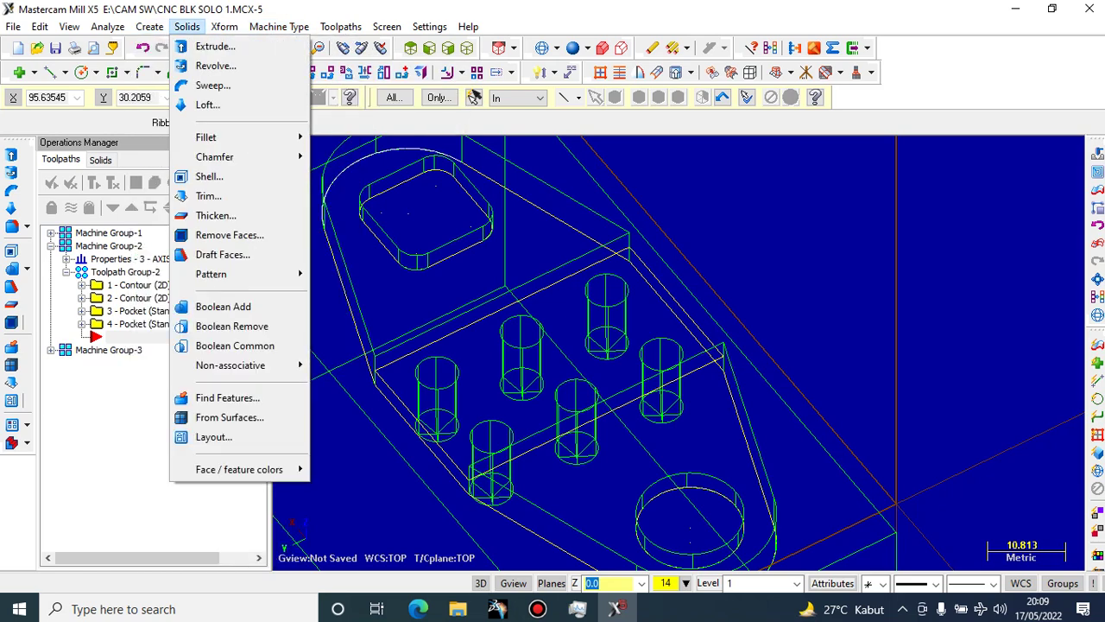
click(186, 26)
click(340, 26)
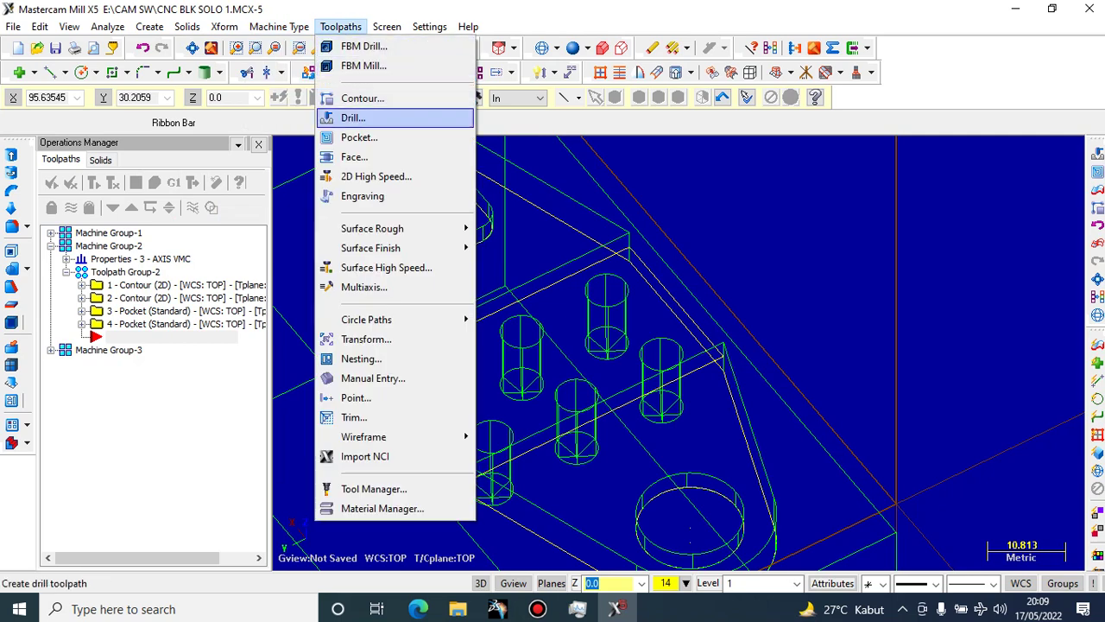
click(353, 118)
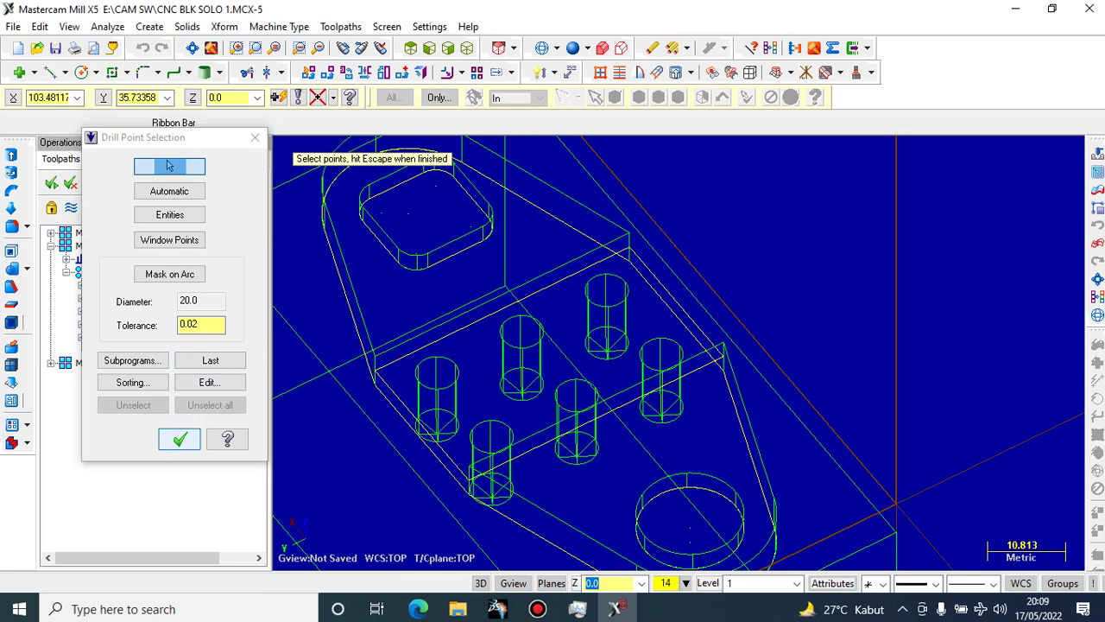
click(180, 438)
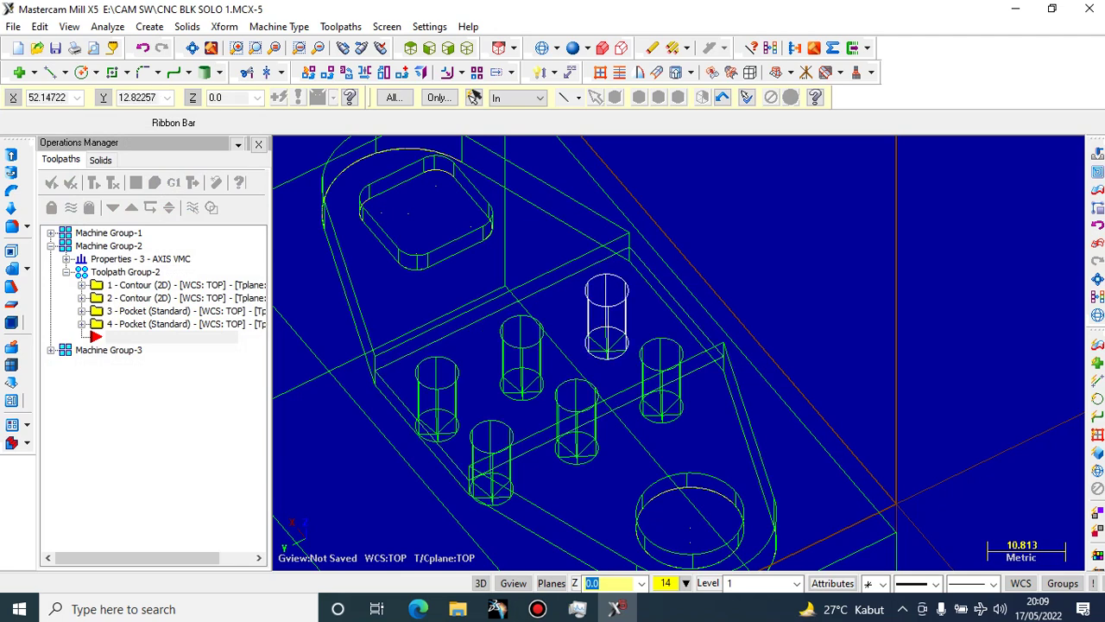
click(614, 304)
scroll(673, 252, down, 5)
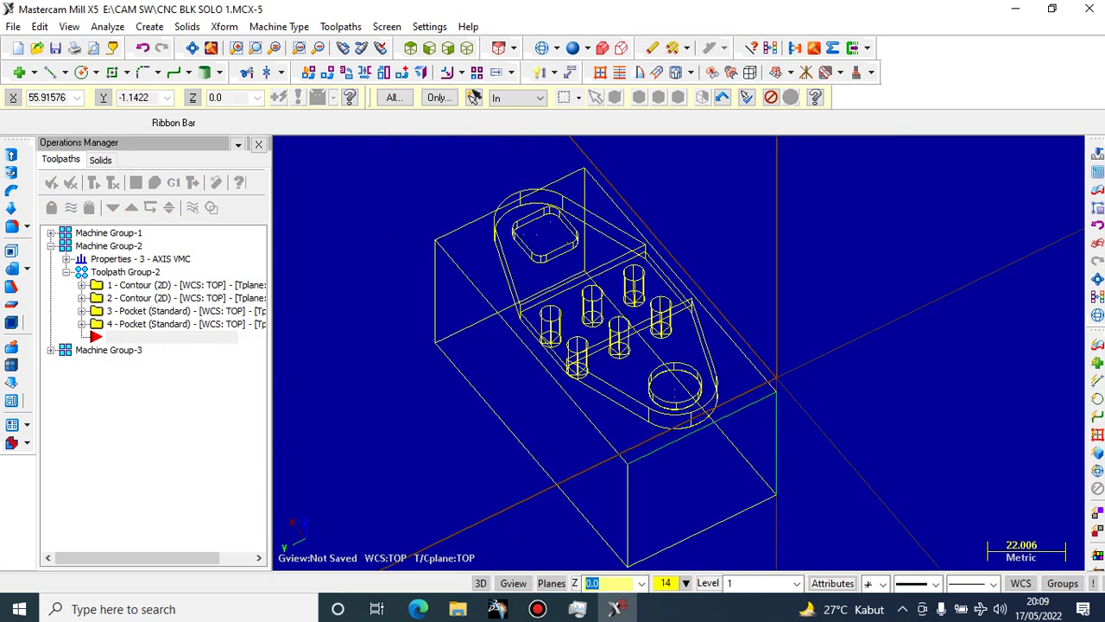
scroll(673, 252, up, 2)
key(Escape)
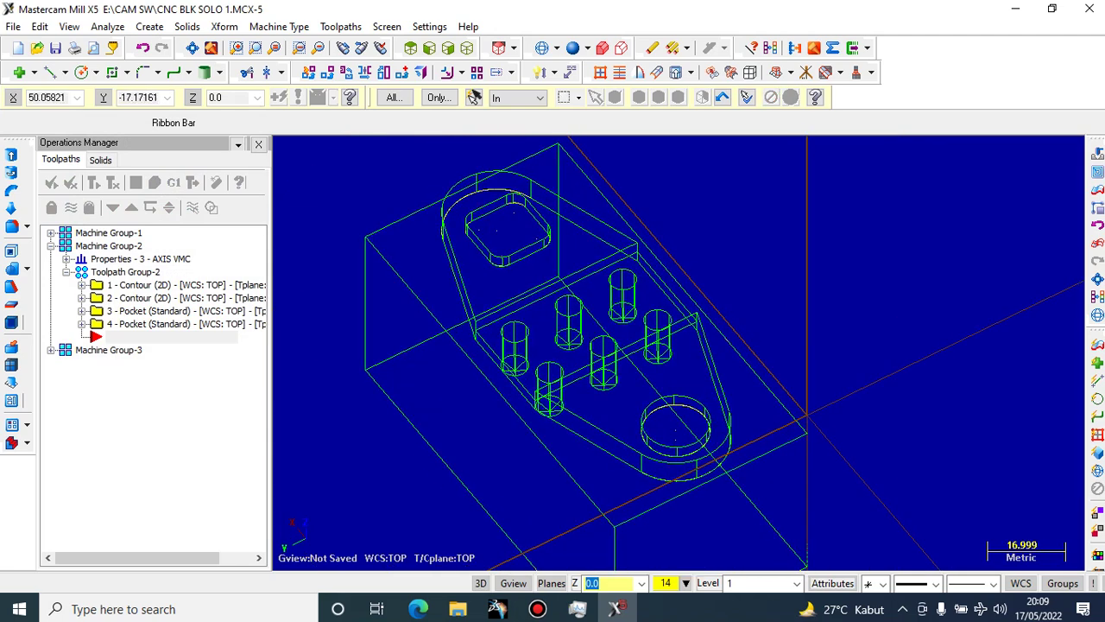
Start a drill toolpath and pick the upper circle centres of all six holes as its drill points
click(341, 27)
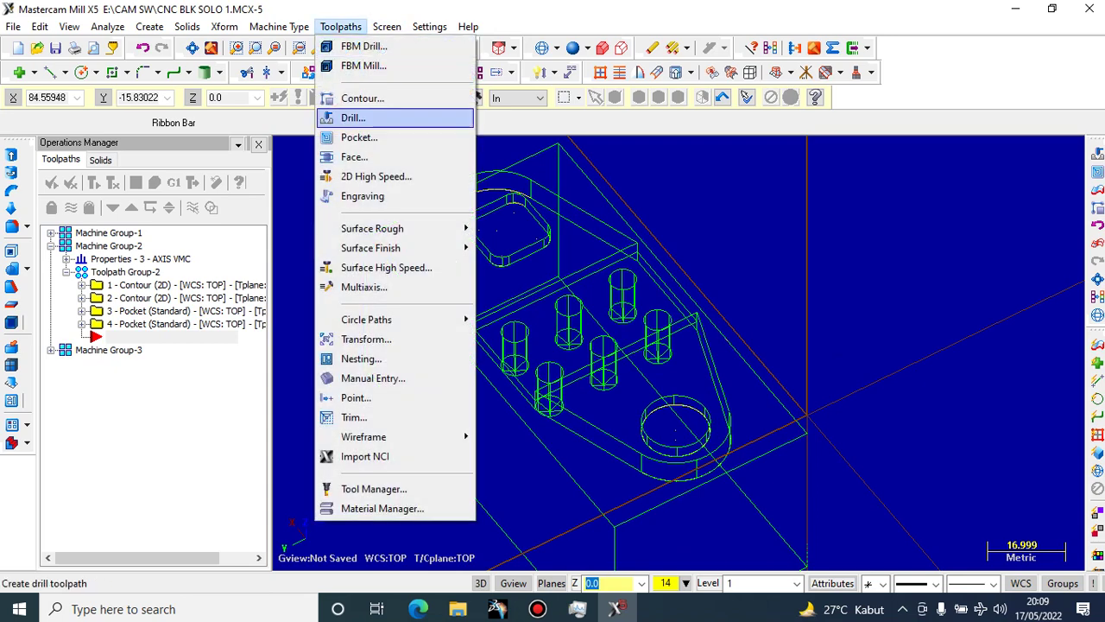
click(353, 118)
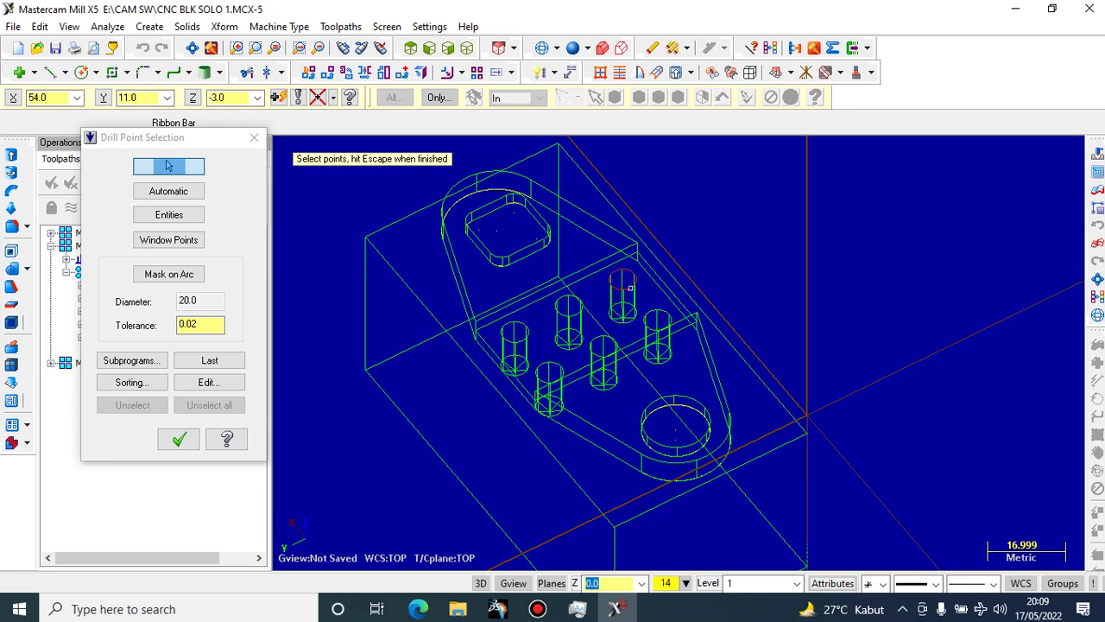
scroll(614, 271, up, 3)
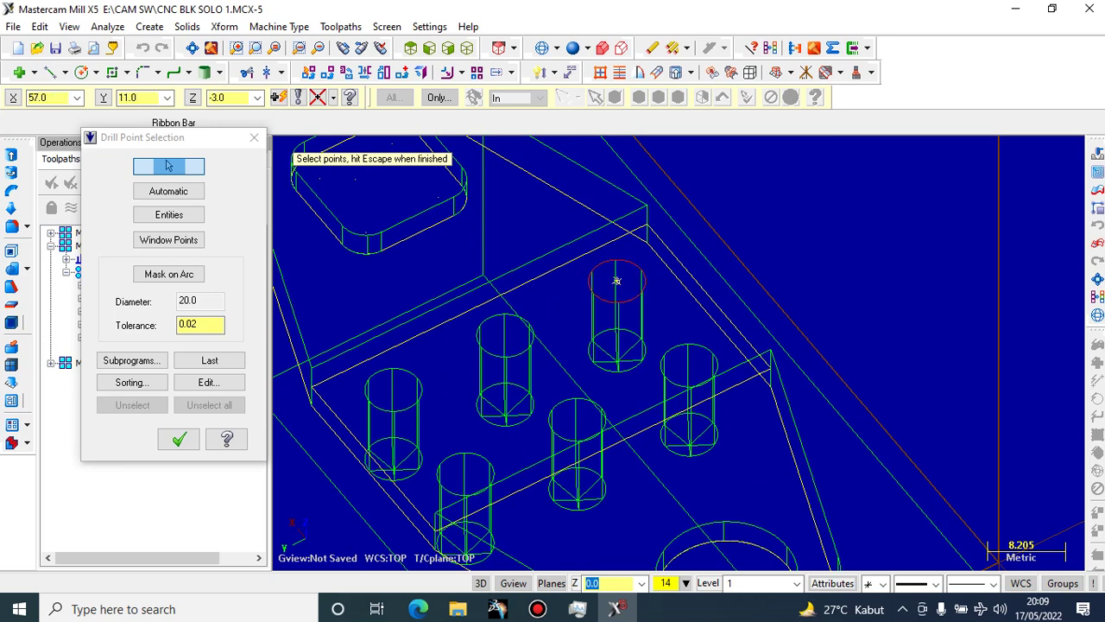
click(617, 281)
click(689, 365)
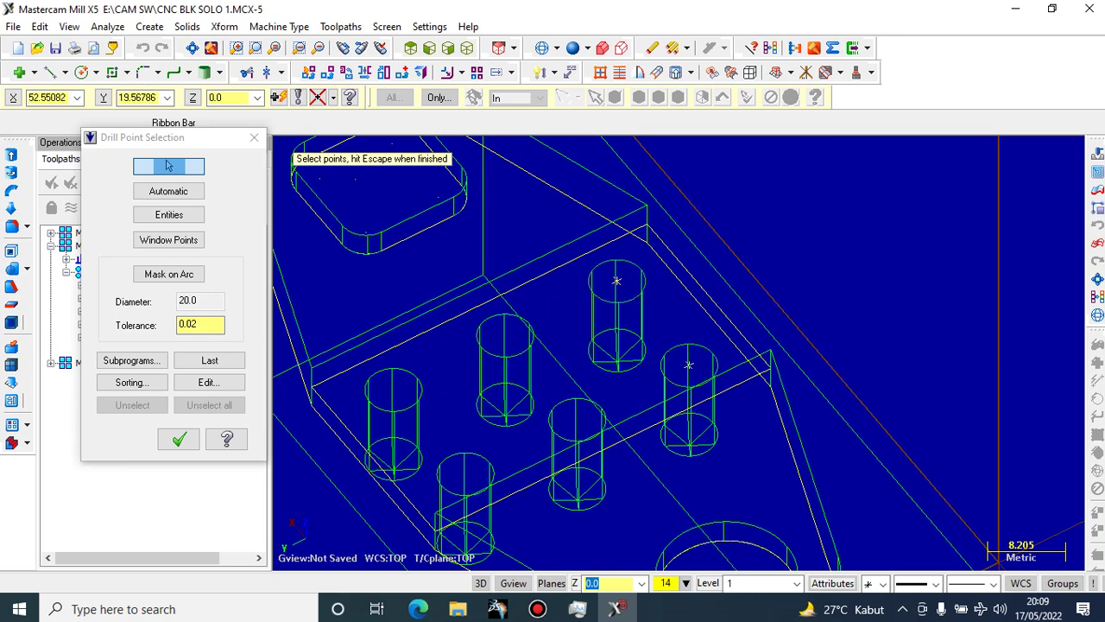
click(505, 335)
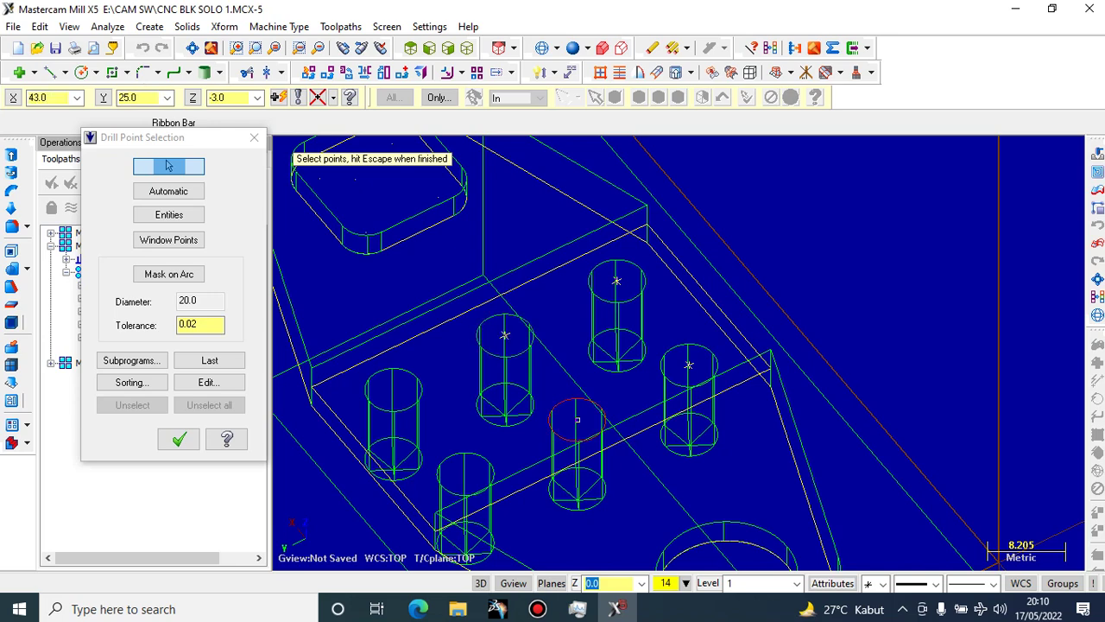
click(577, 419)
click(393, 389)
click(466, 473)
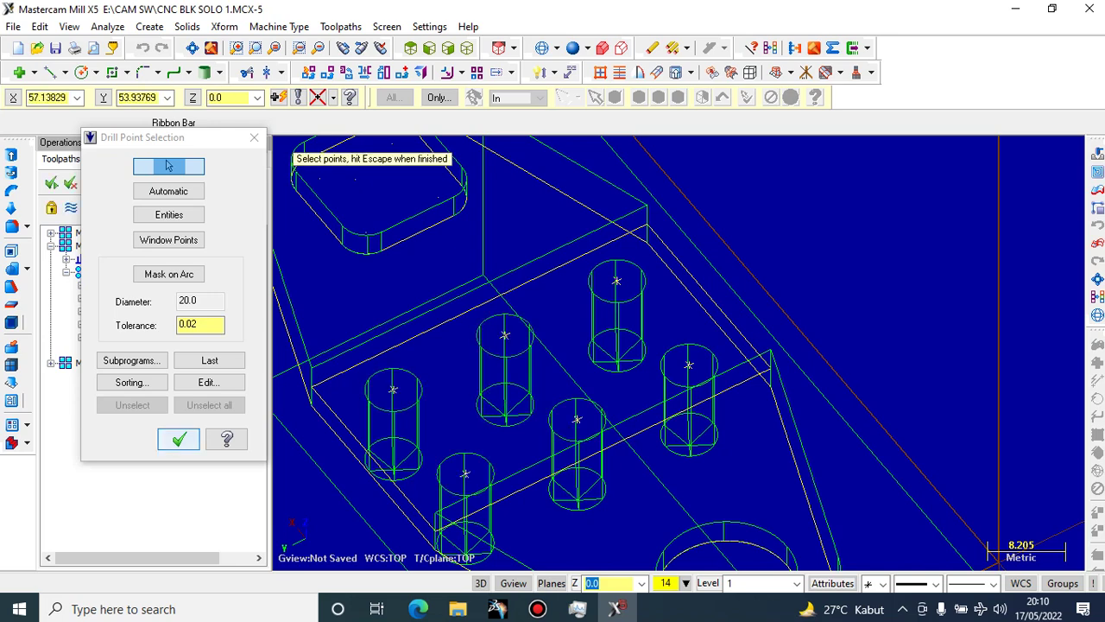
click(178, 438)
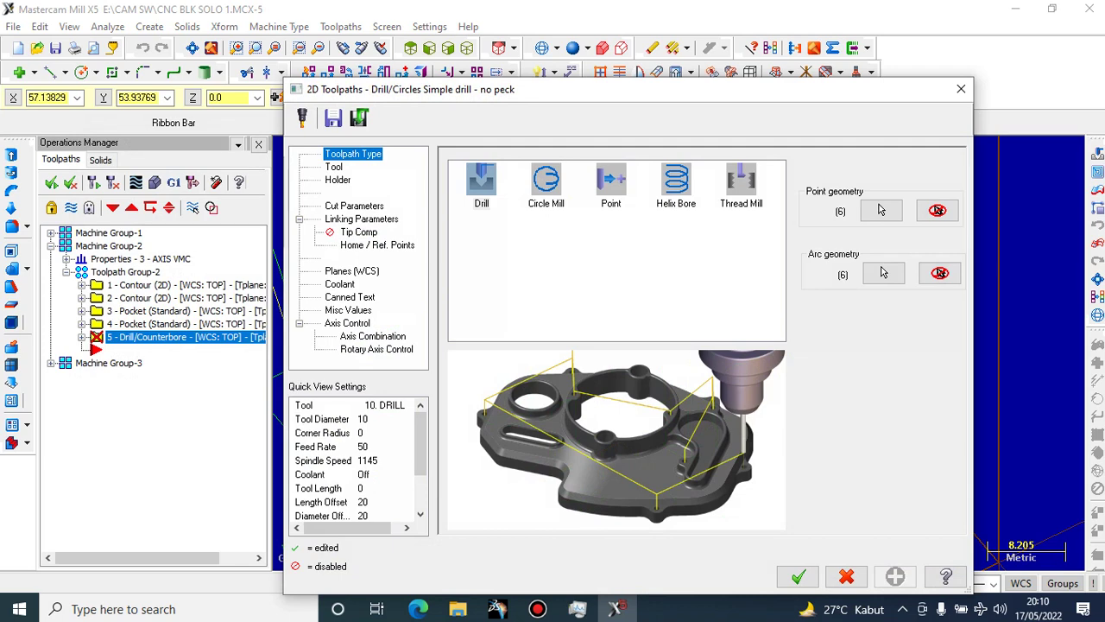
Compare the Circle Mill, Point, Helix Bore and Thread Mill toolpath types, return to Drill, and open its tool settings
click(546, 183)
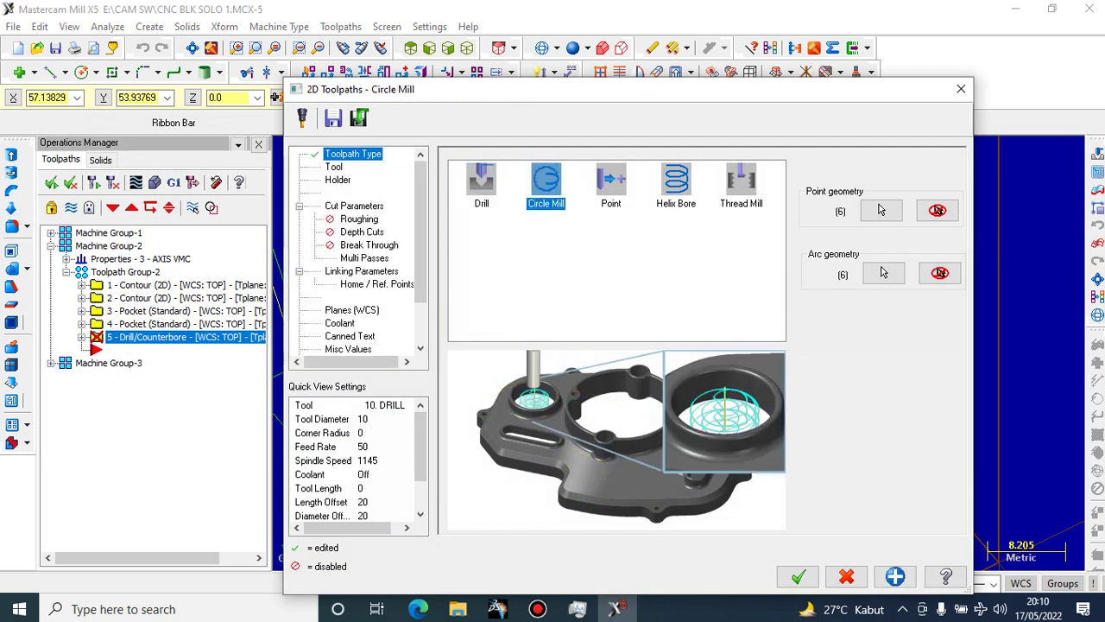
click(611, 183)
click(676, 183)
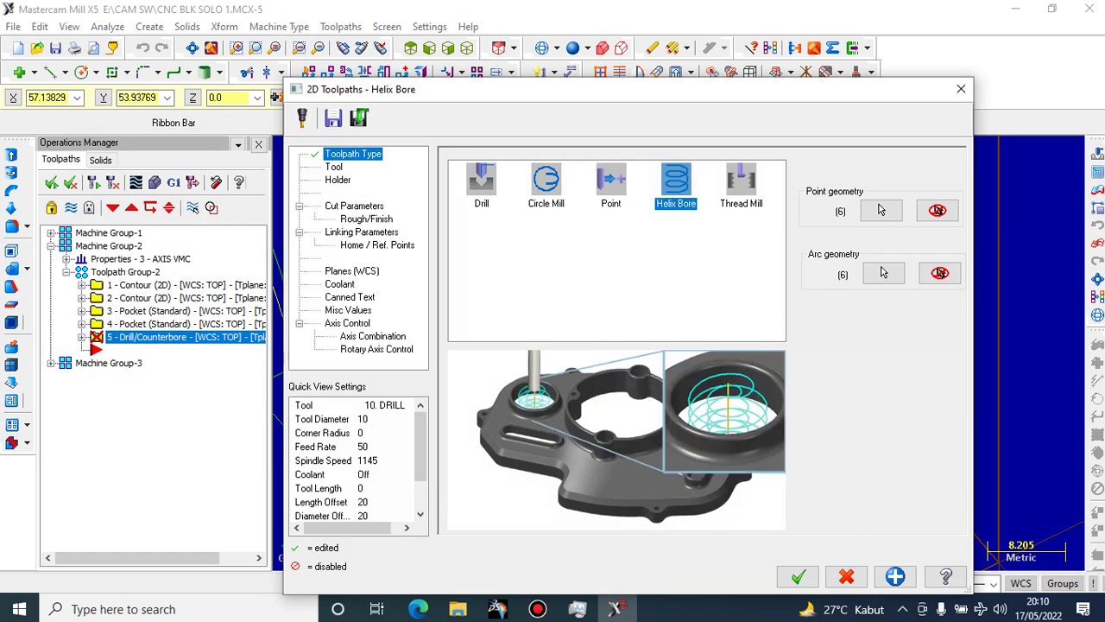
click(741, 183)
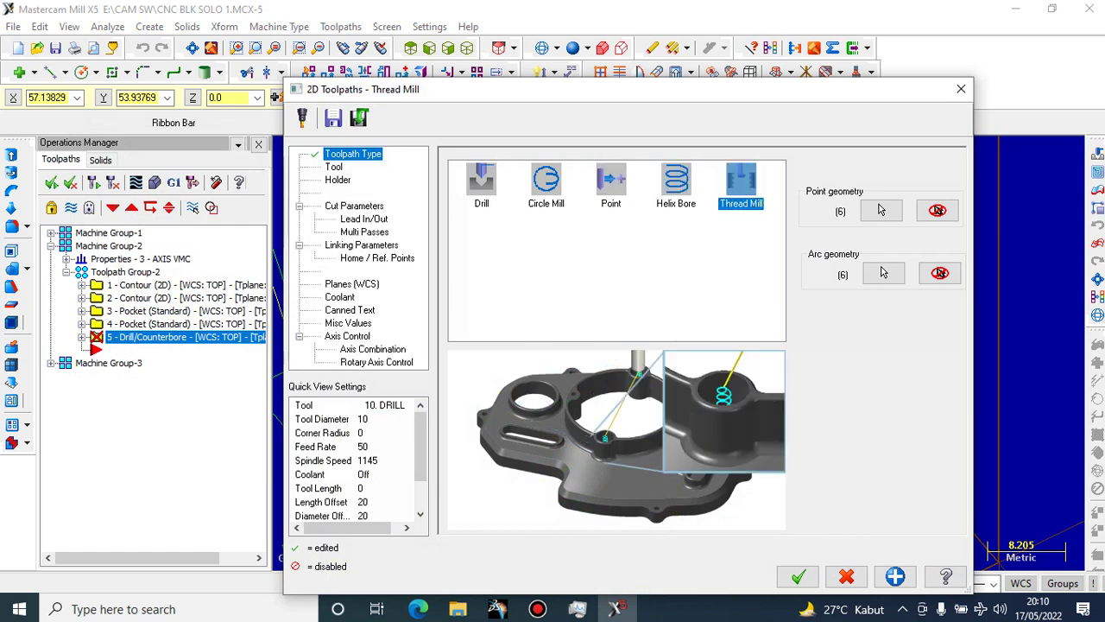
click(482, 183)
click(334, 166)
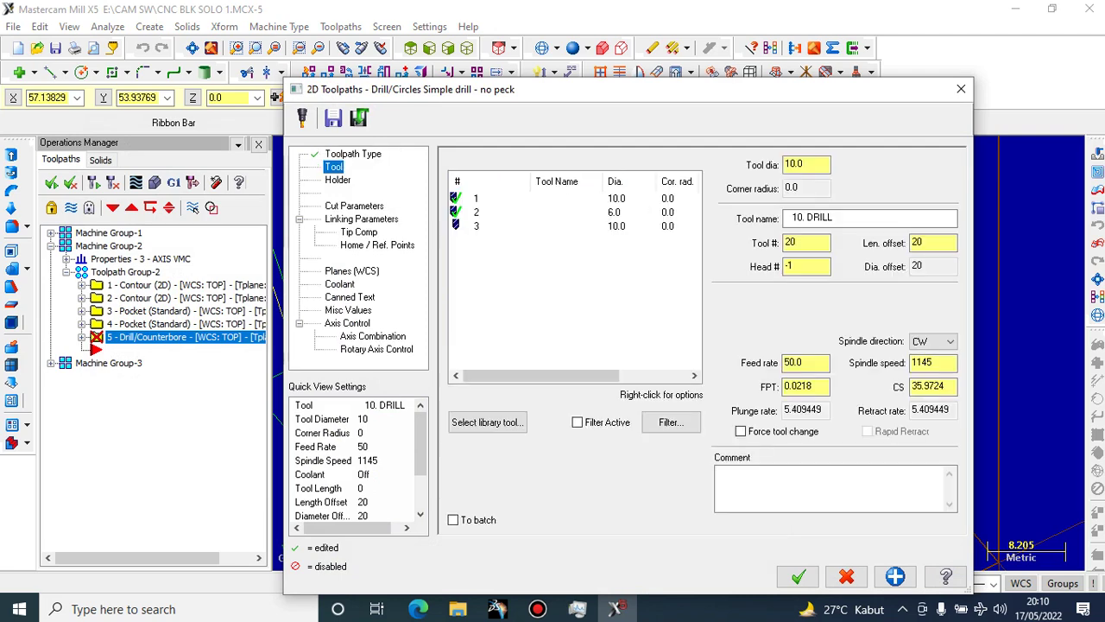
Create a new drill tool with a 6 mm diameter for the drill toolpath
click(477, 226)
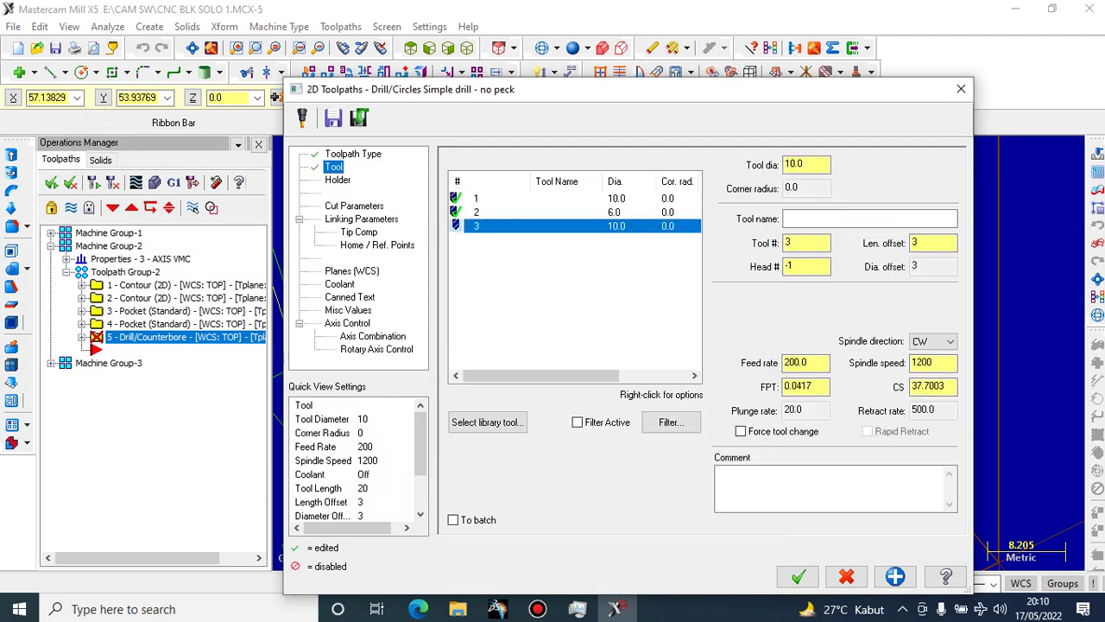
right_click(470, 224)
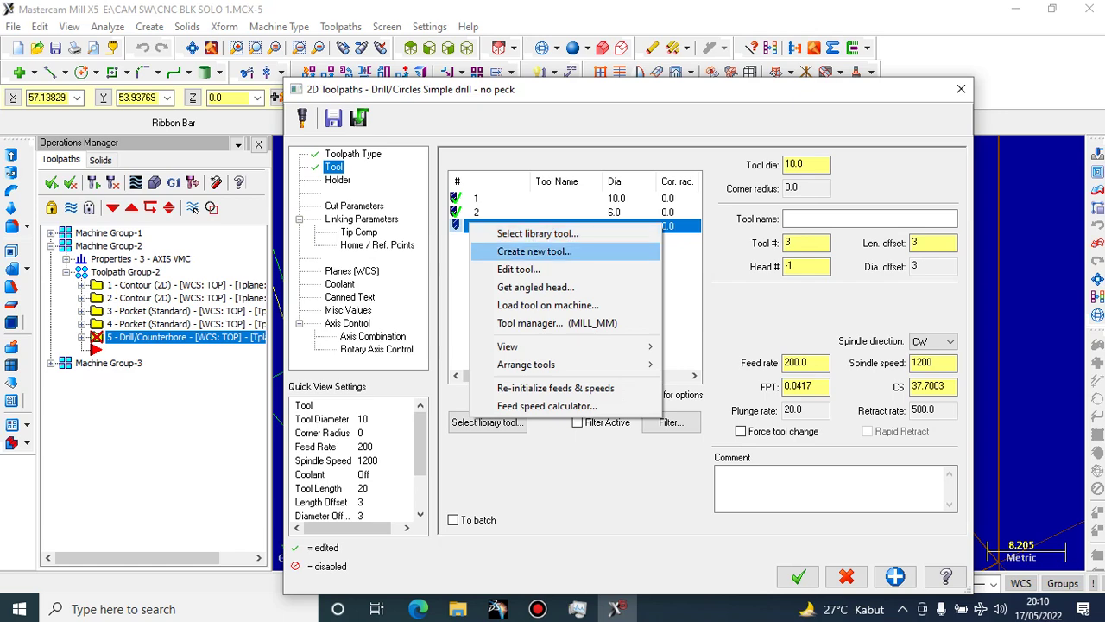
click(534, 252)
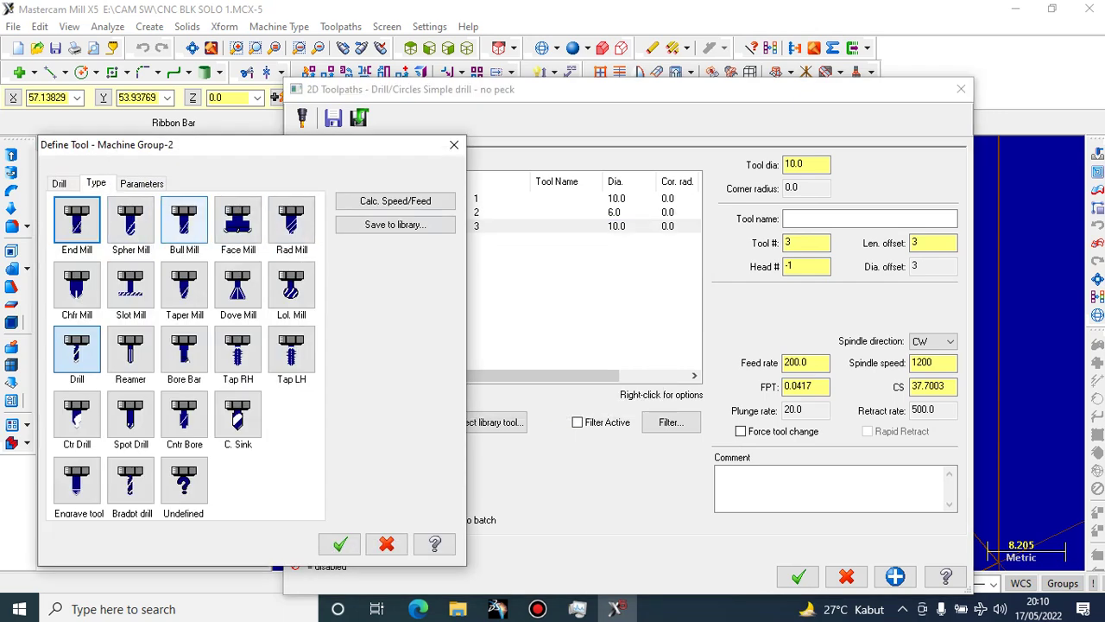
click(77, 349)
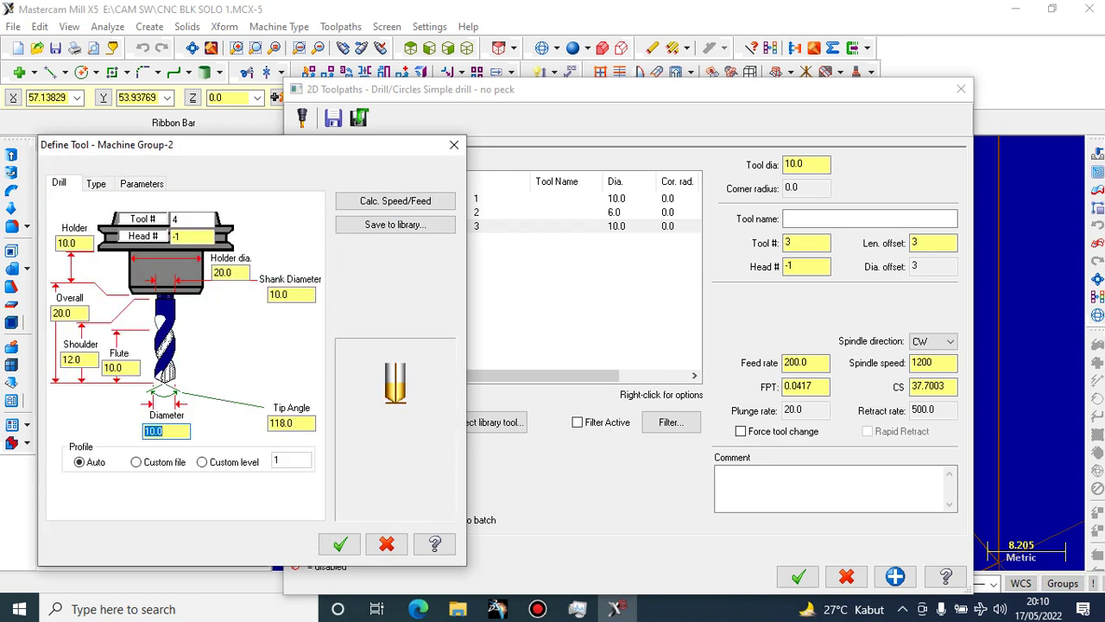
text(6)
click(340, 544)
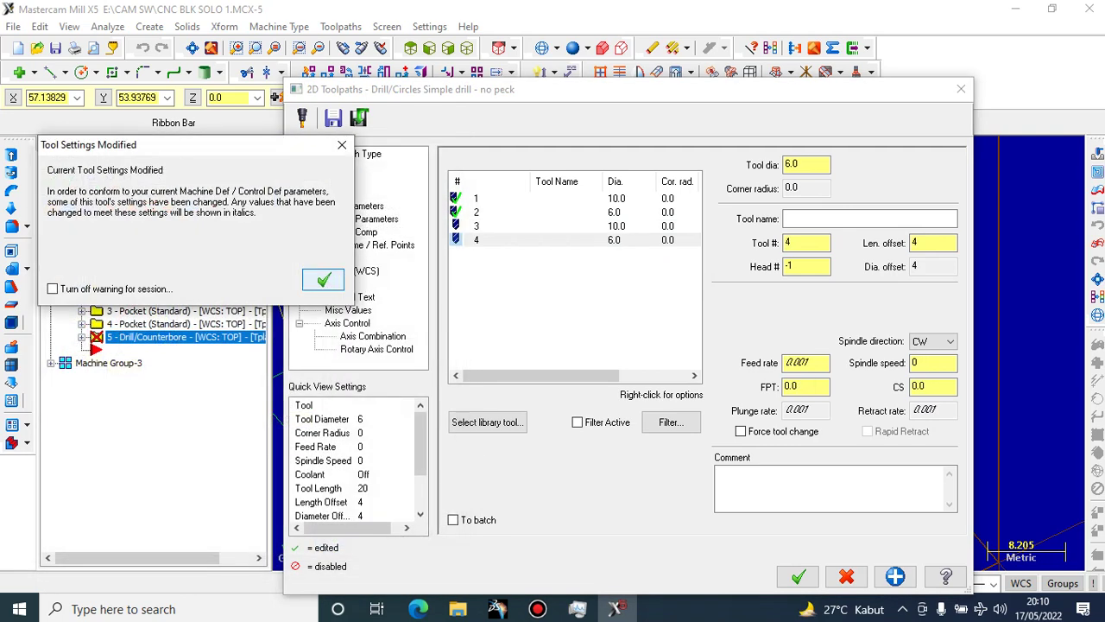
key(Return)
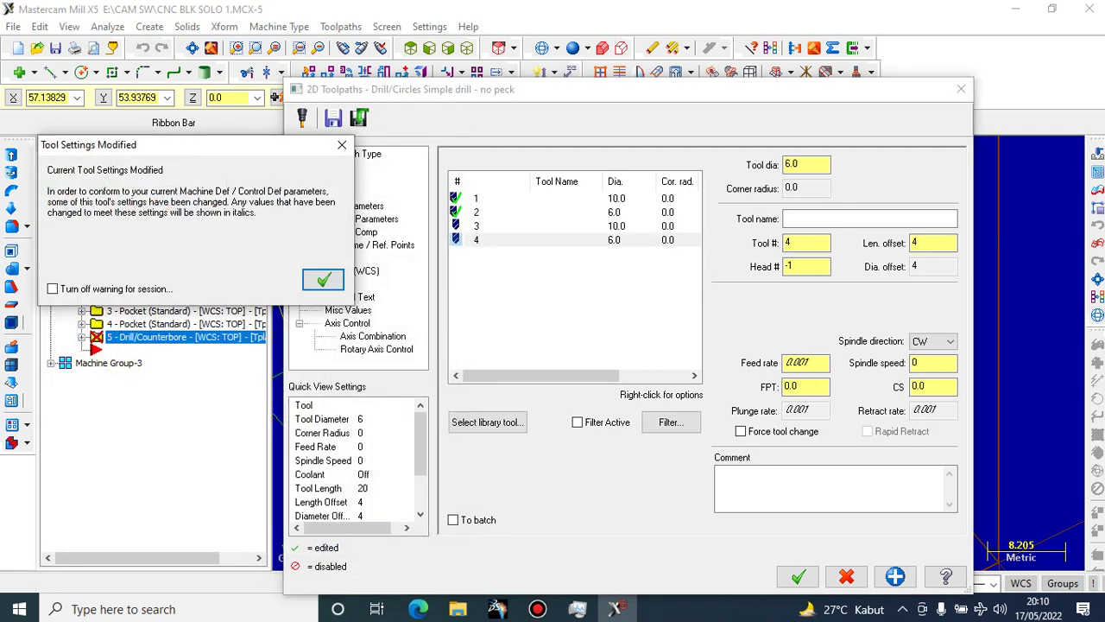
click(324, 279)
right_click(464, 239)
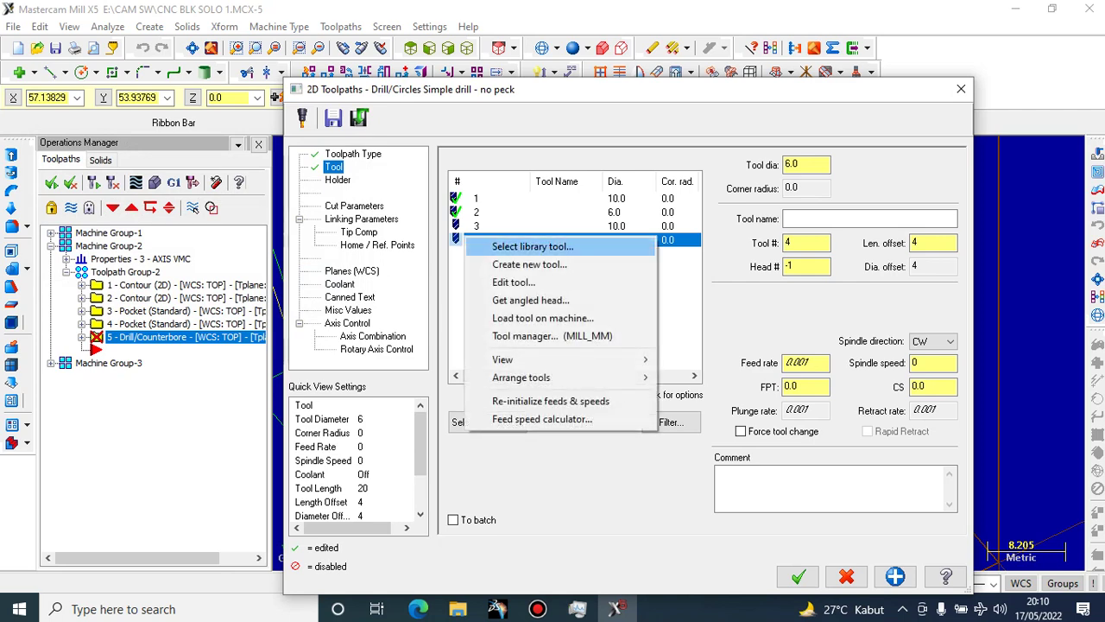
click(532, 246)
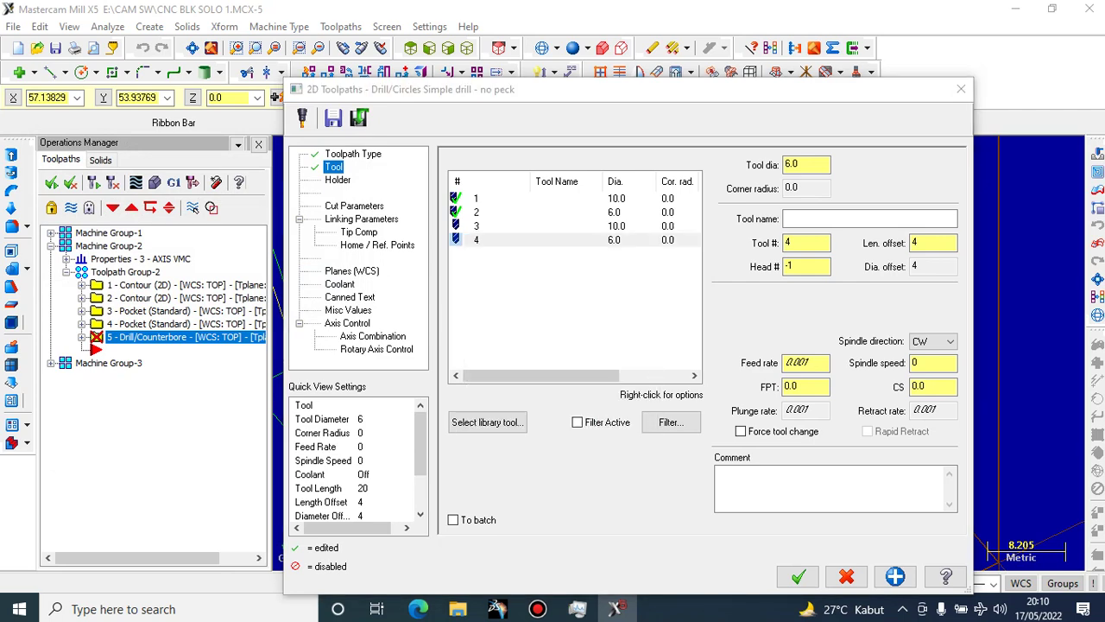
click(747, 147)
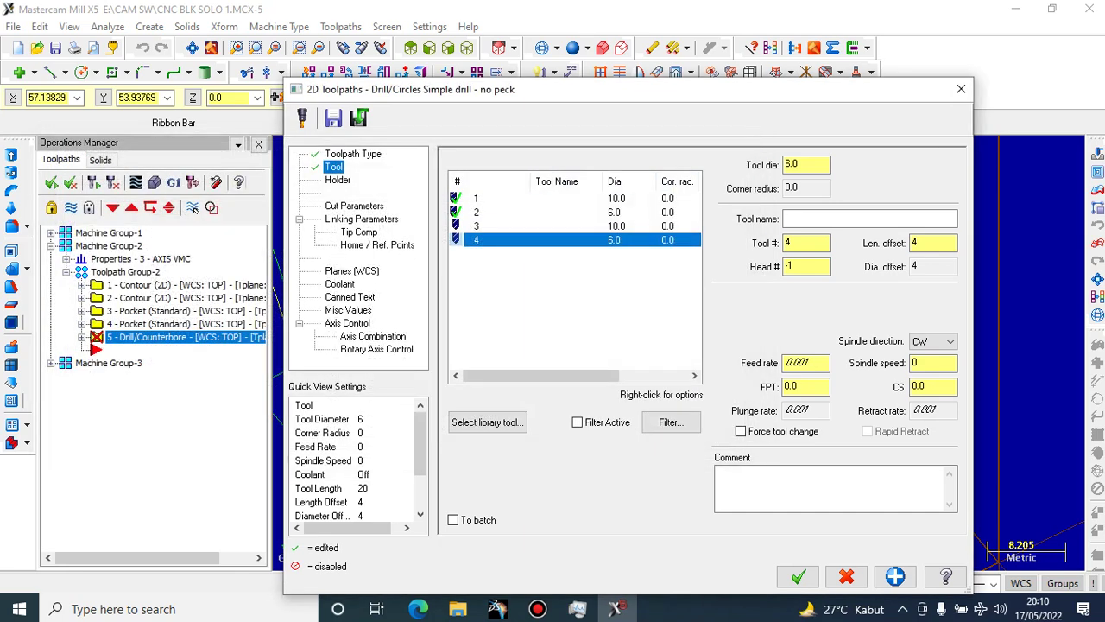
Edit the 6 mm drill's parameters to feed rate 200, plunge rate 50, retract rate 10 and spindle speed 400
right_click(505, 239)
click(539, 284)
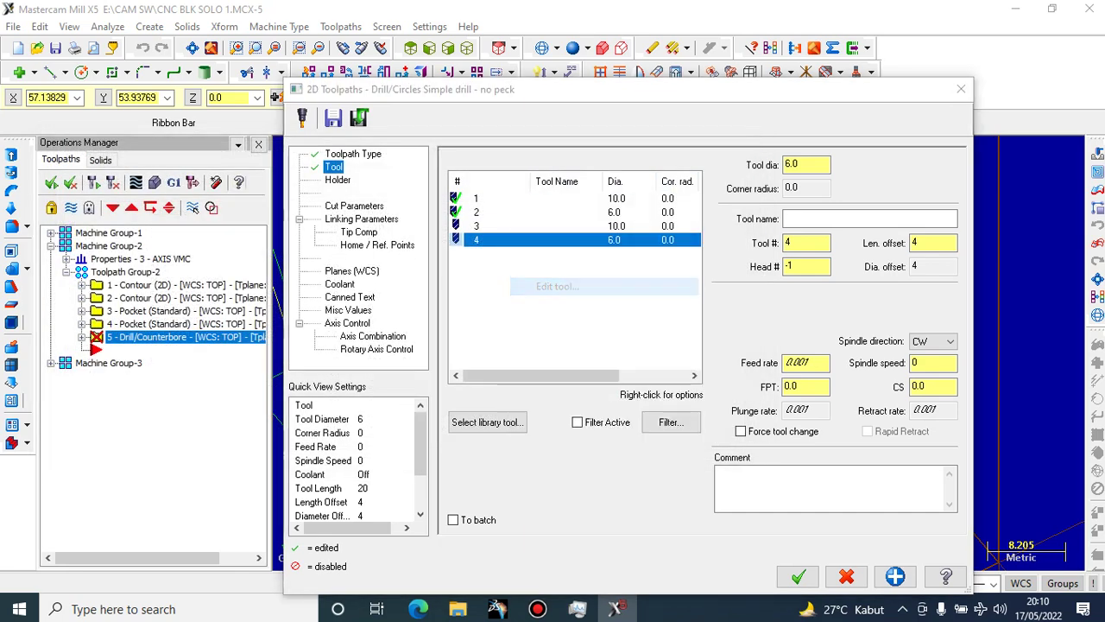
click(141, 183)
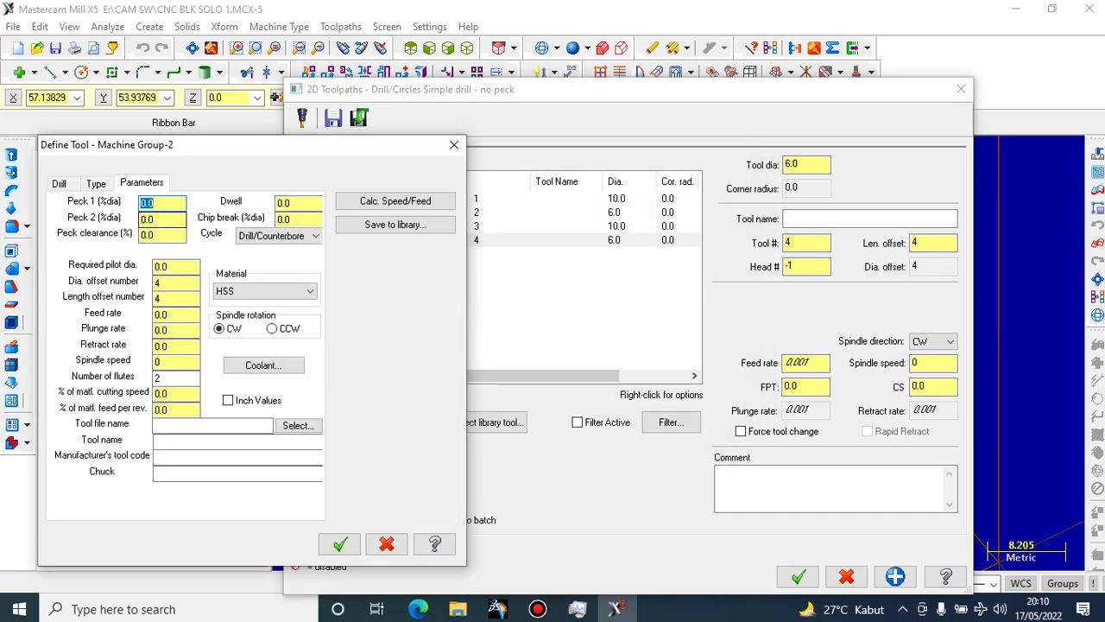
click(172, 315)
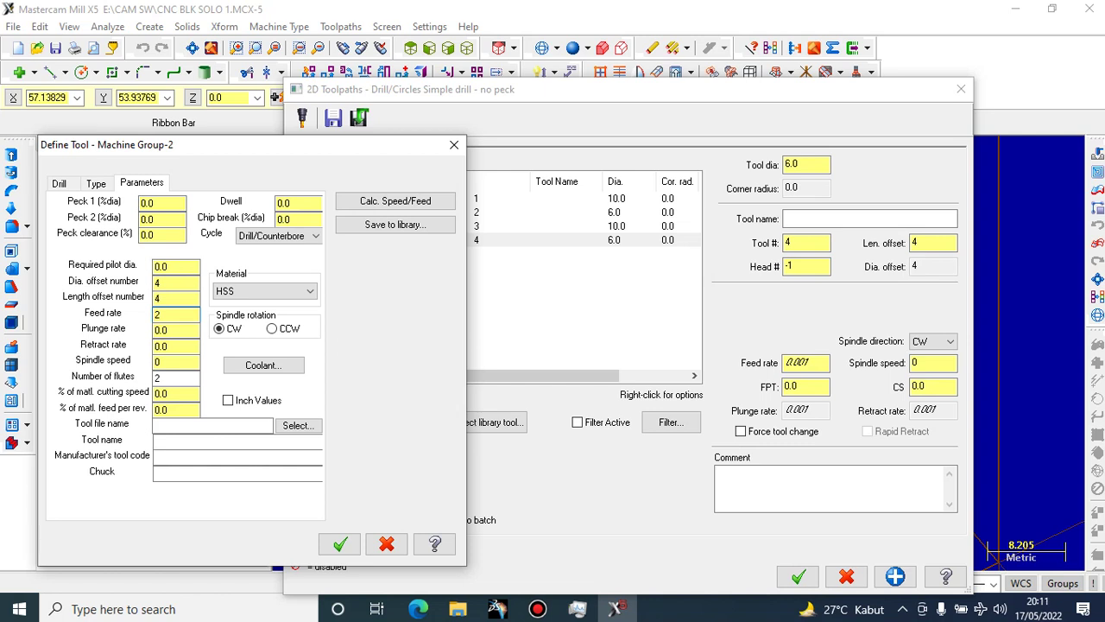
key(Tab)
text(50)
key(Tab)
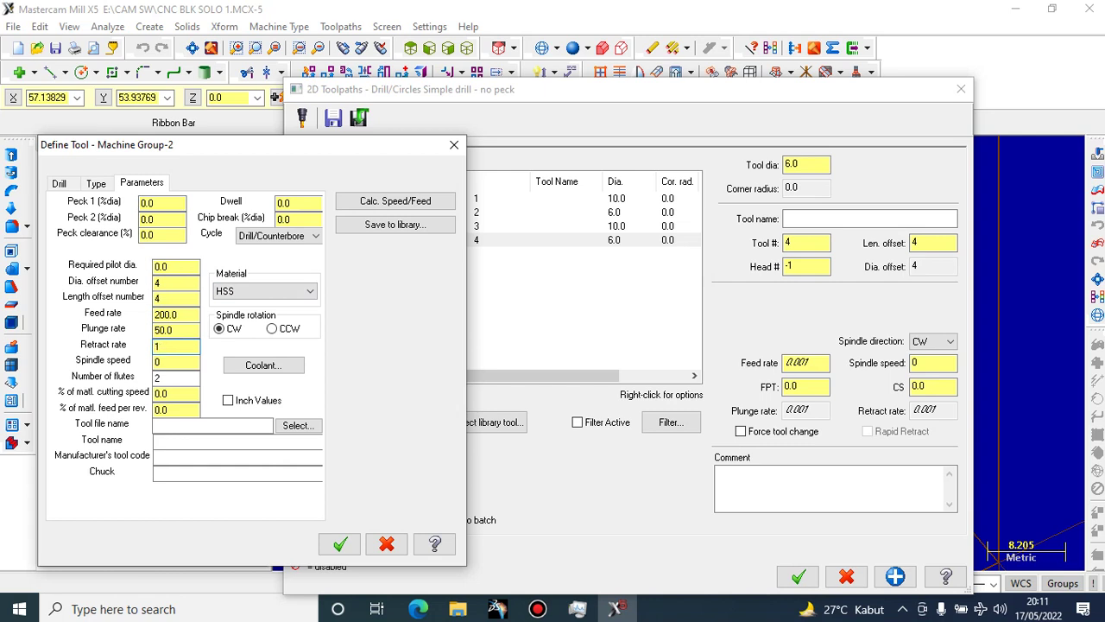
key(Tab)
text(400)
click(339, 543)
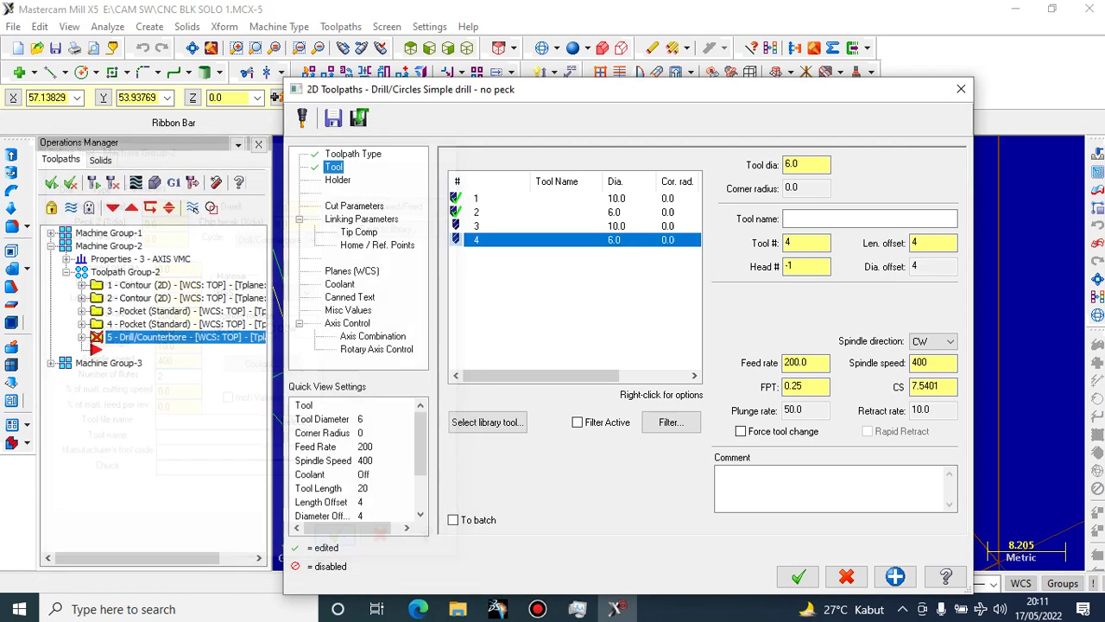
Set the drilling cycle to Peck Drill with a peck of 2 mm
click(338, 180)
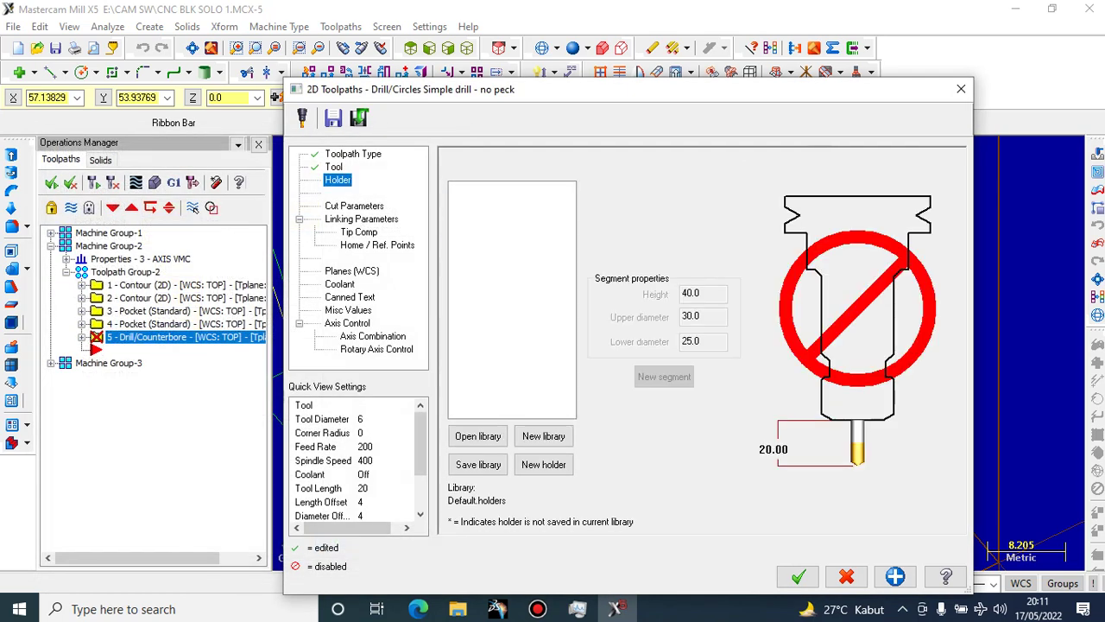
click(354, 205)
click(672, 172)
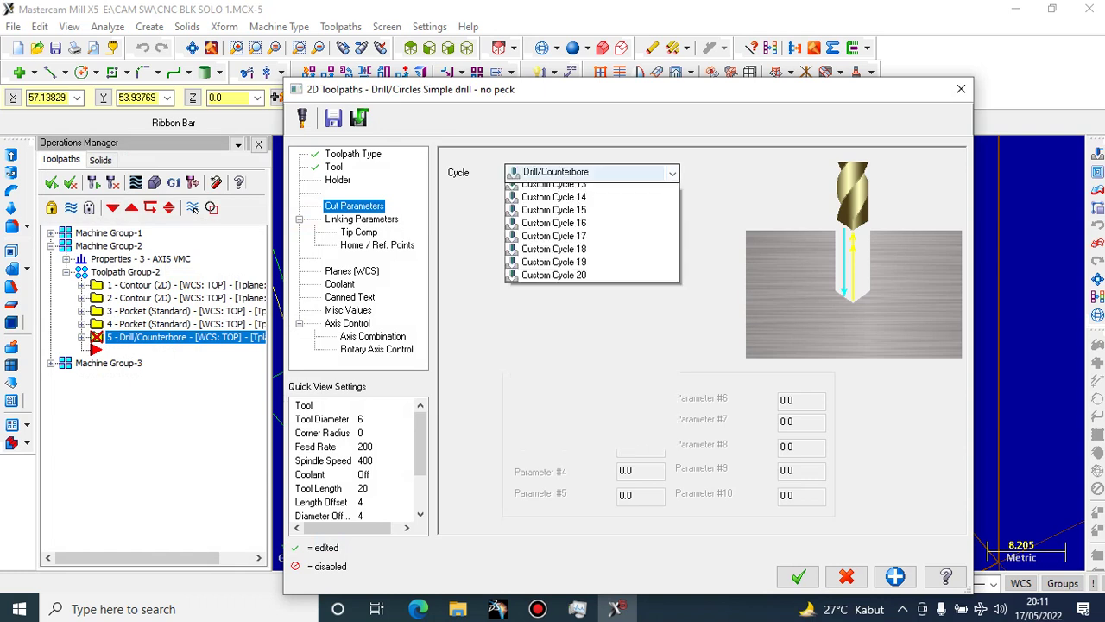
click(540, 202)
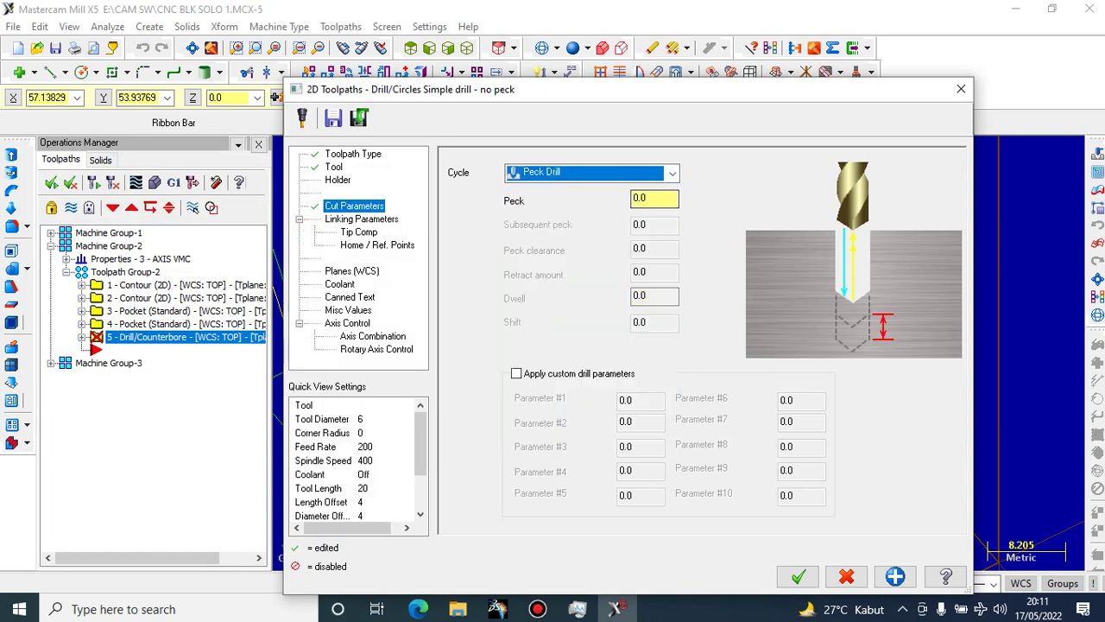
key(Tab)
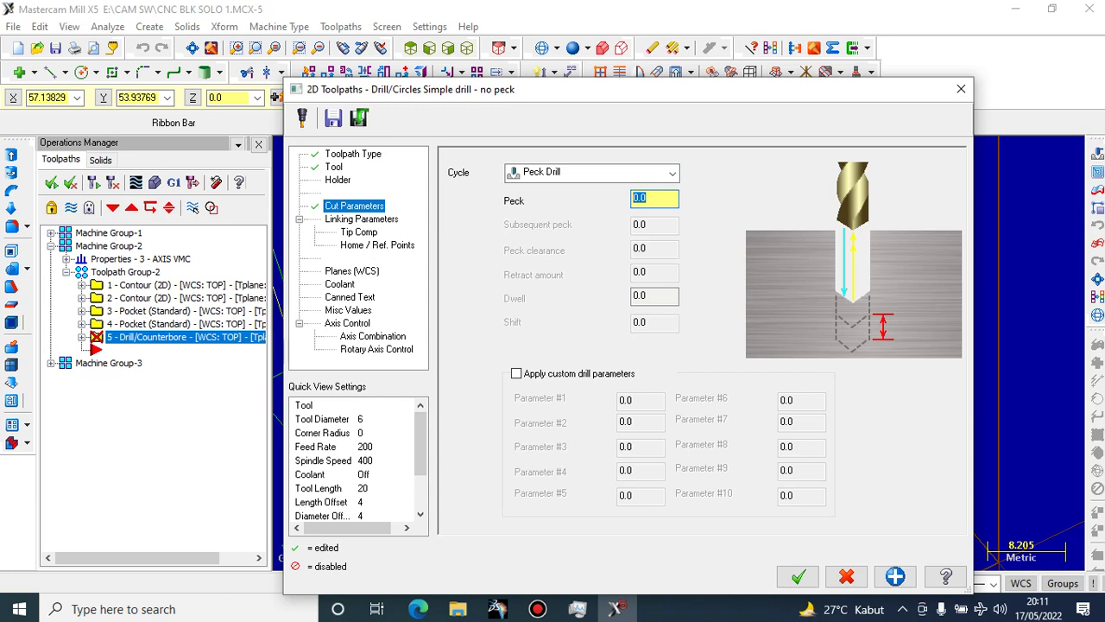
text(2)
Make the drill's retract height absolute, set its depth to 13 as an absolute value, and generate the toolpath
click(362, 220)
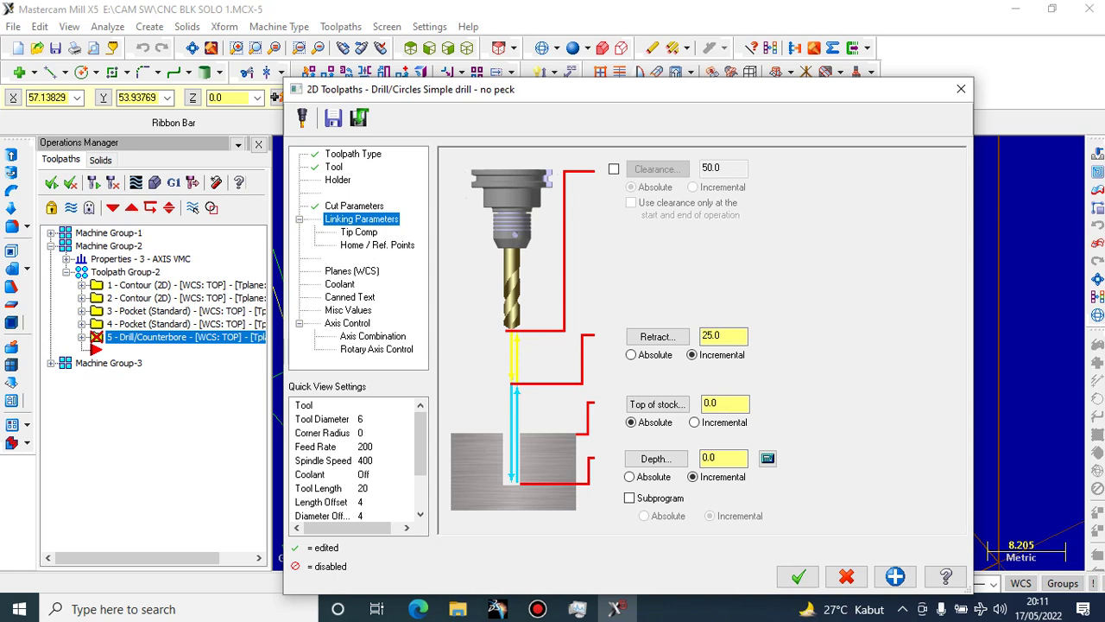
click(631, 355)
drag(720, 458, 700, 459)
text(13)
click(358, 232)
click(377, 245)
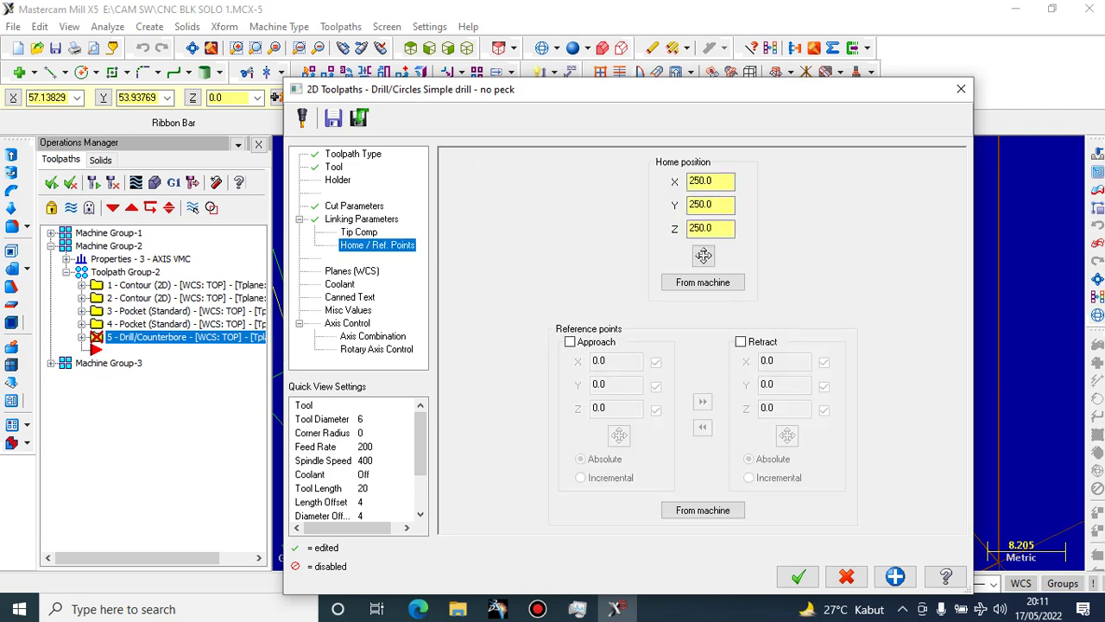
click(798, 576)
Run a solid verification of the peck drill toolpath on the stock block and inspect it from above
scroll(643, 350, down, 5)
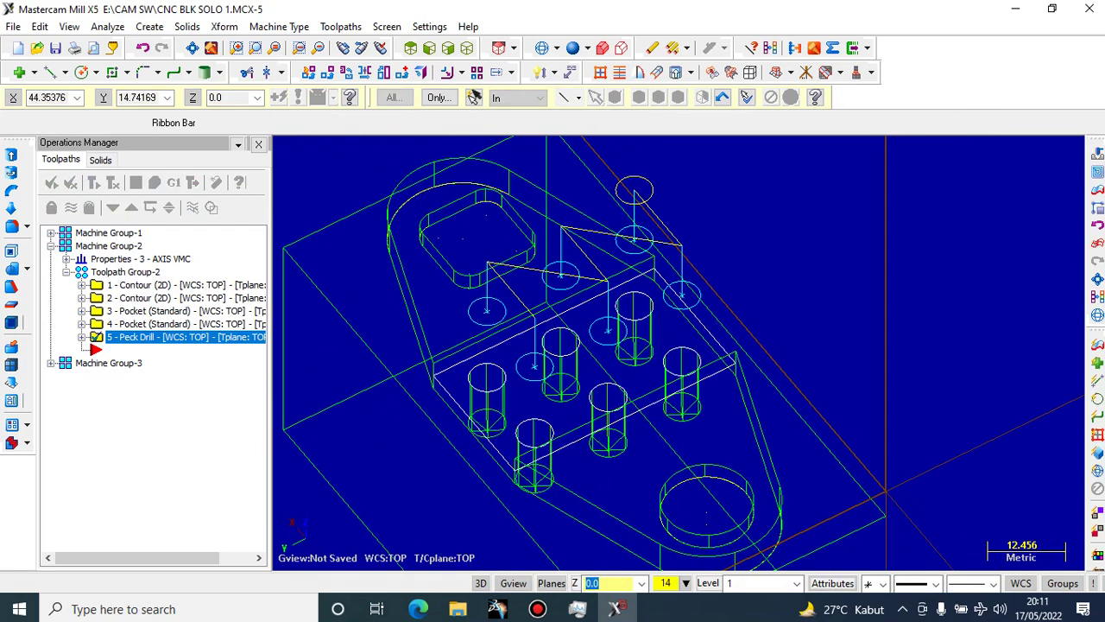
scroll(632, 349, down, 3)
middle_drag(632, 349, 589, 343)
click(154, 182)
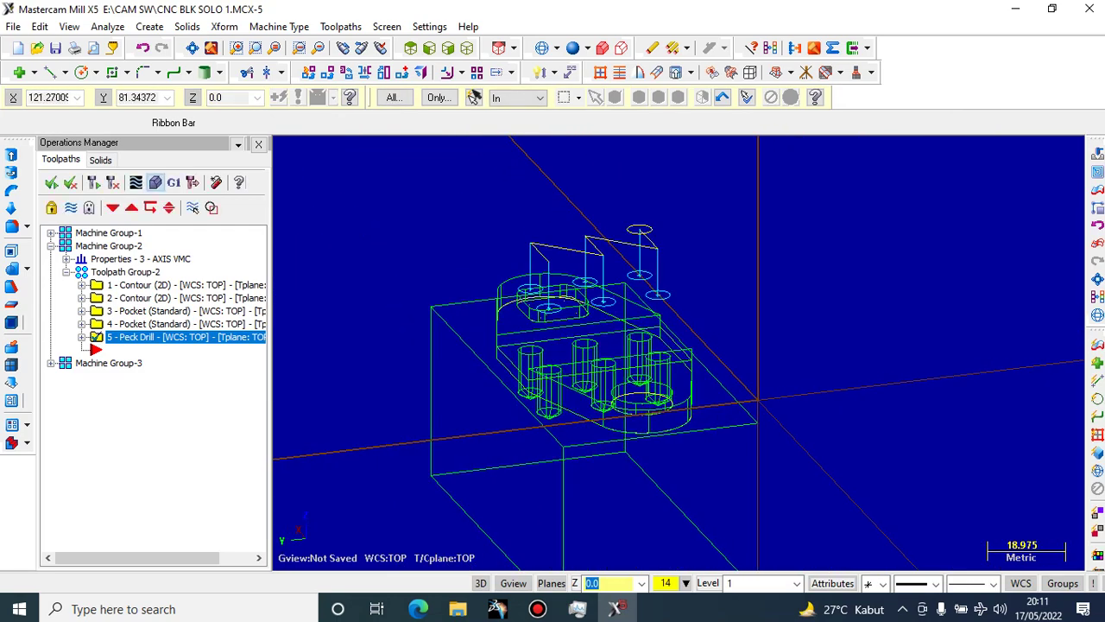
click(109, 111)
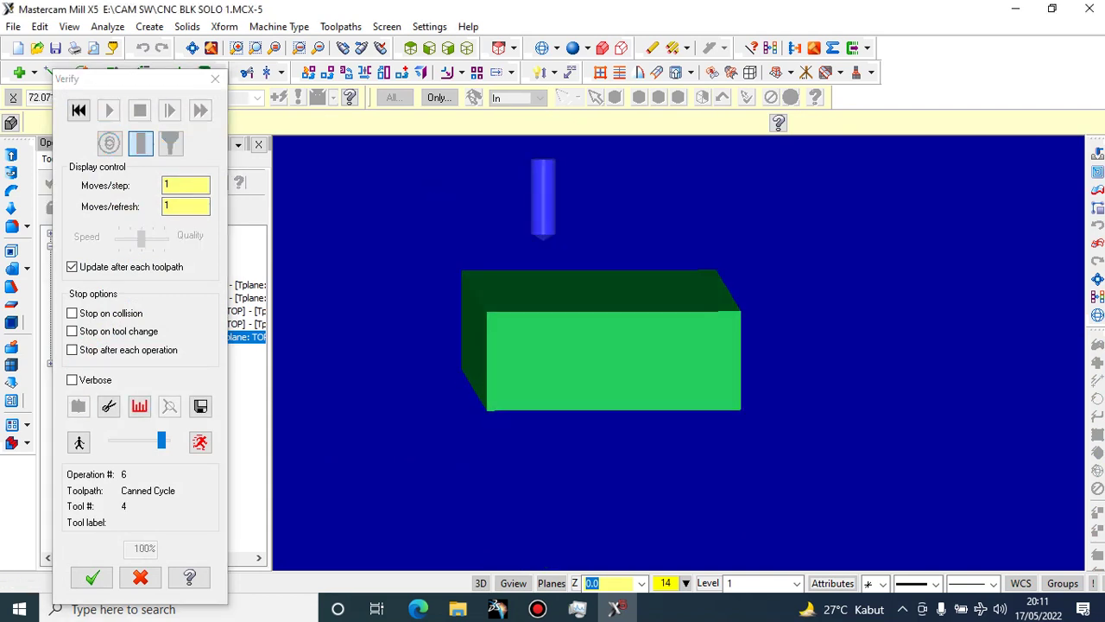
middle_drag(569, 363, 539, 315)
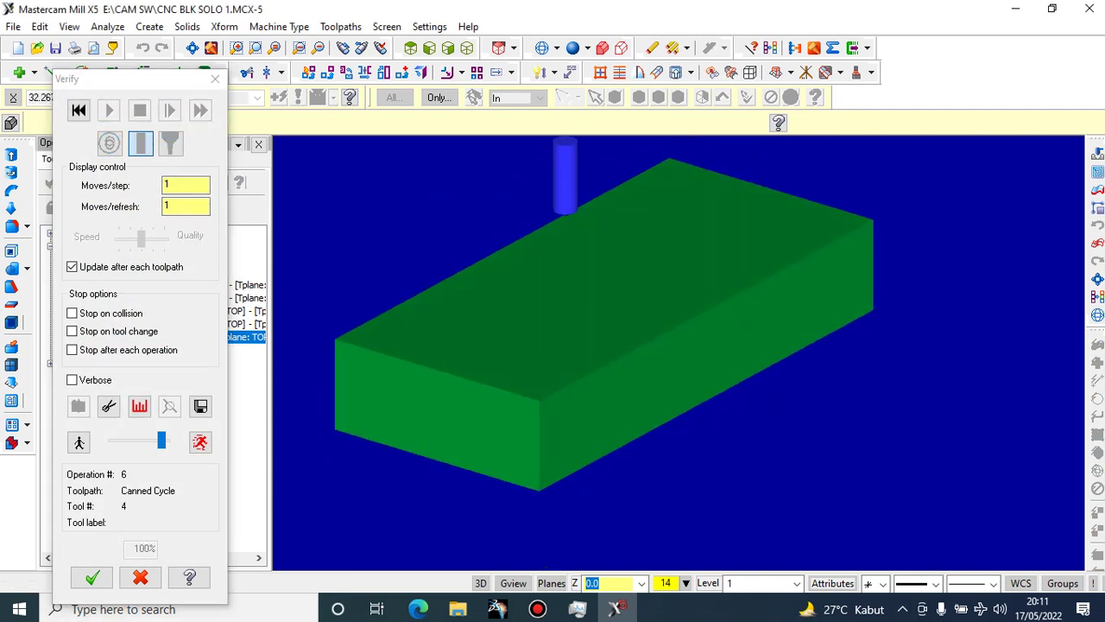
click(79, 110)
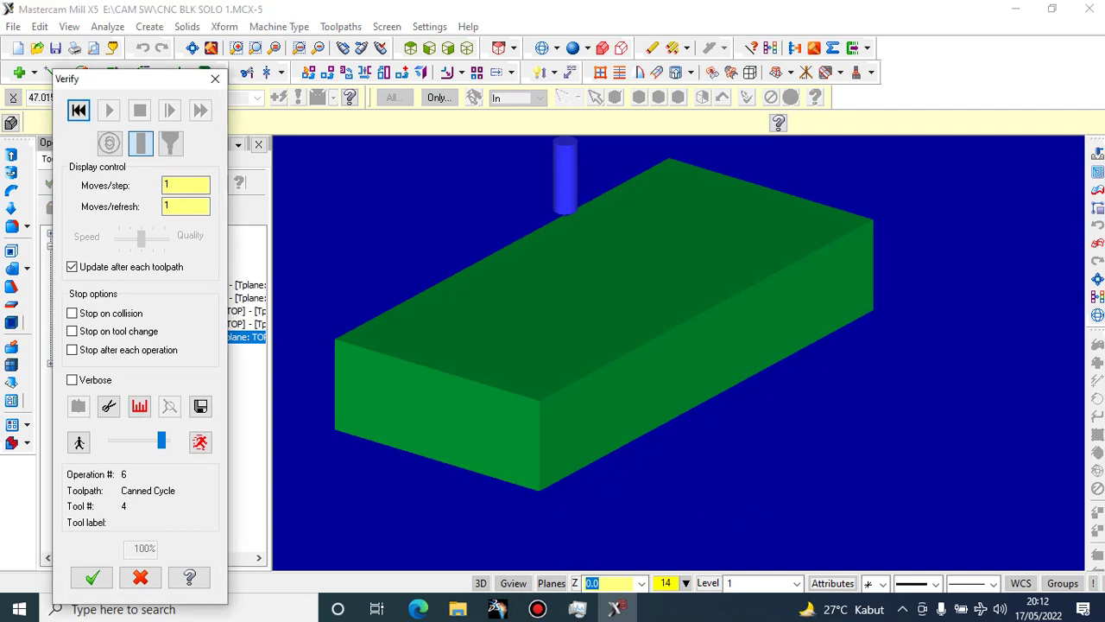
key(Escape)
Reopen the peck drill operation's parameters and set the absolute drilling depth to -11
scroll(734, 315, up, 5)
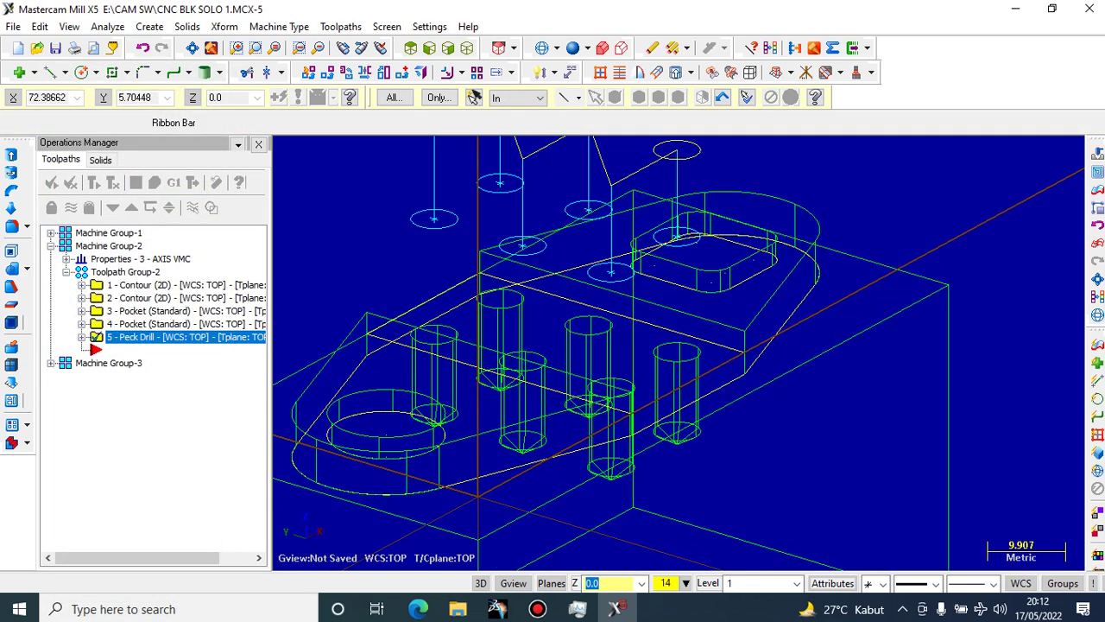
scroll(613, 320, up, 1)
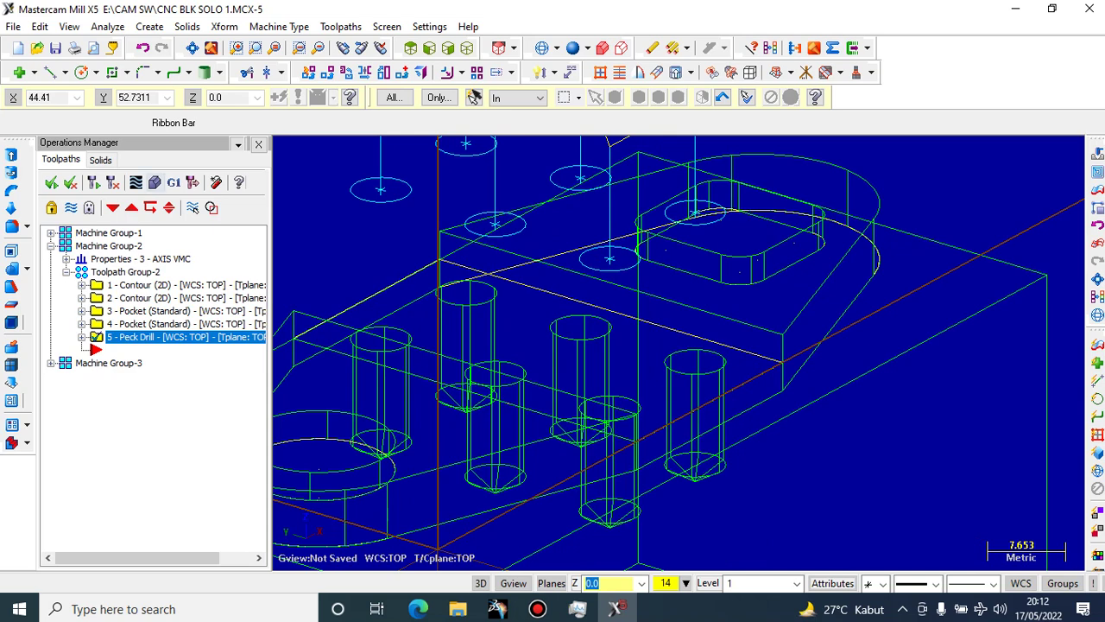
click(185, 337)
click(82, 337)
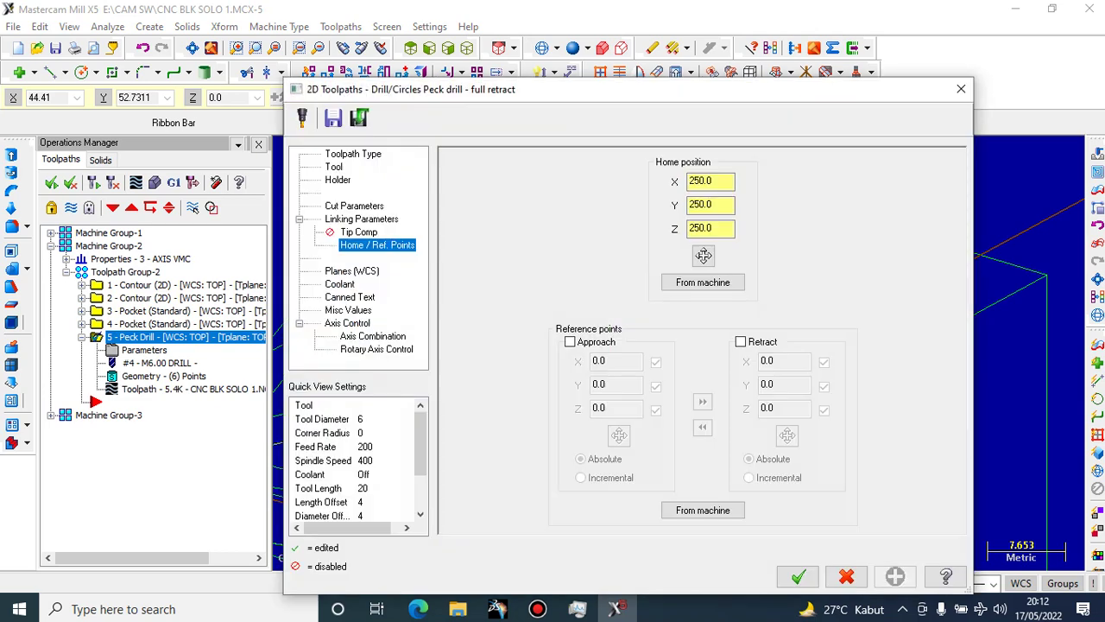
click(334, 167)
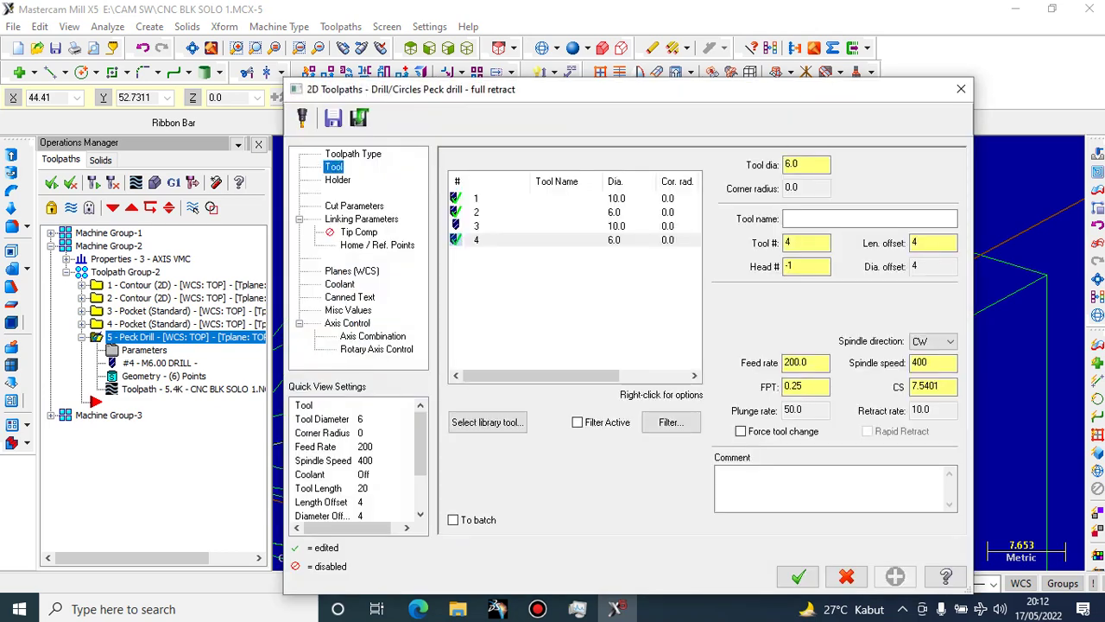
click(338, 179)
click(354, 206)
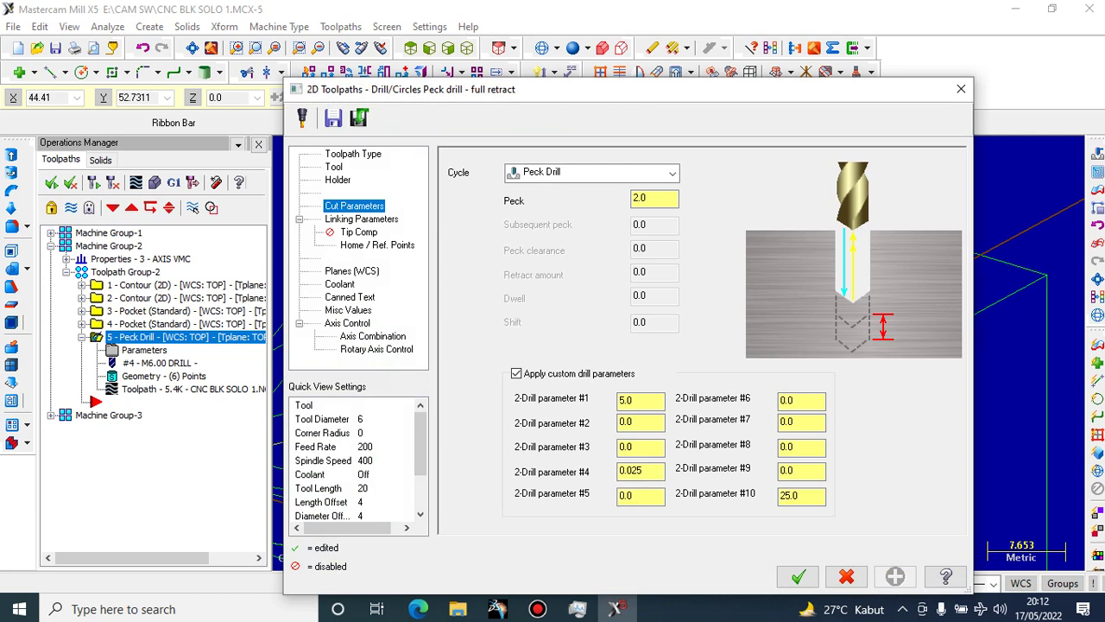
click(362, 220)
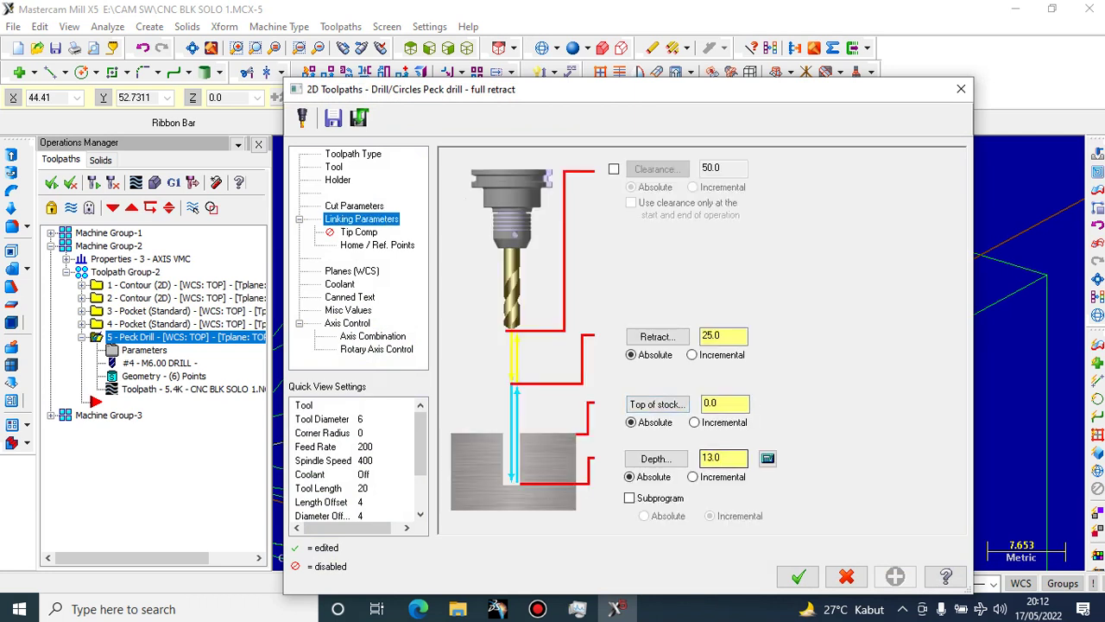
drag(702, 458, 713, 458)
text(1)
key(BackSpace)
drag(713, 458, 701, 457)
text(-11)
key(Return)
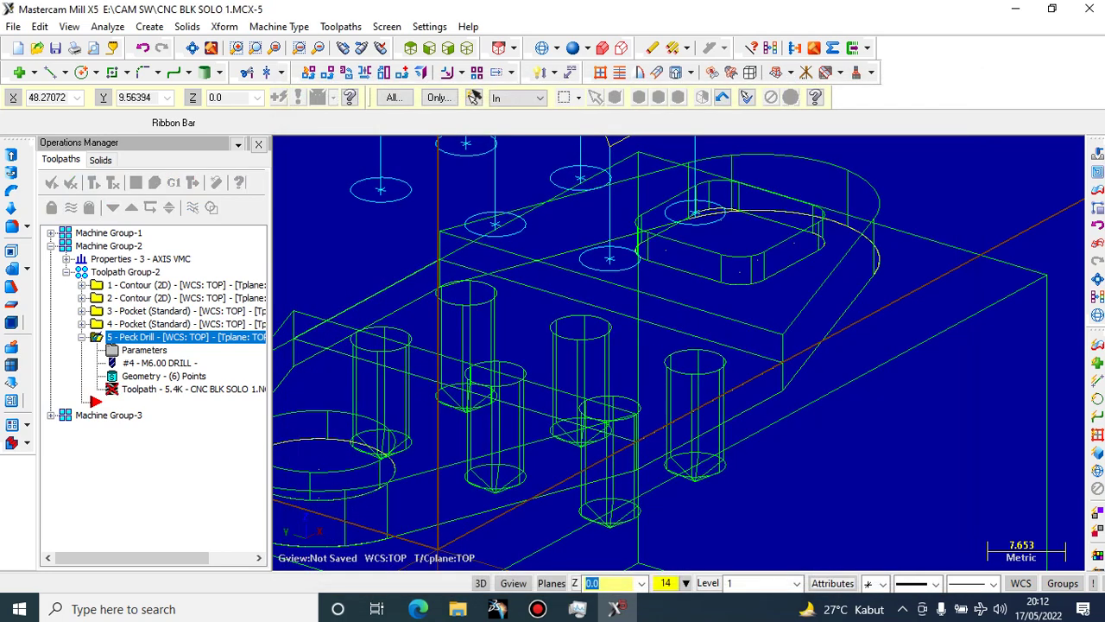
Regenerate the peck drill toolpath, close its backplot, and check the drilling depth in the six holes
scroll(590, 337, down, 3)
click(136, 183)
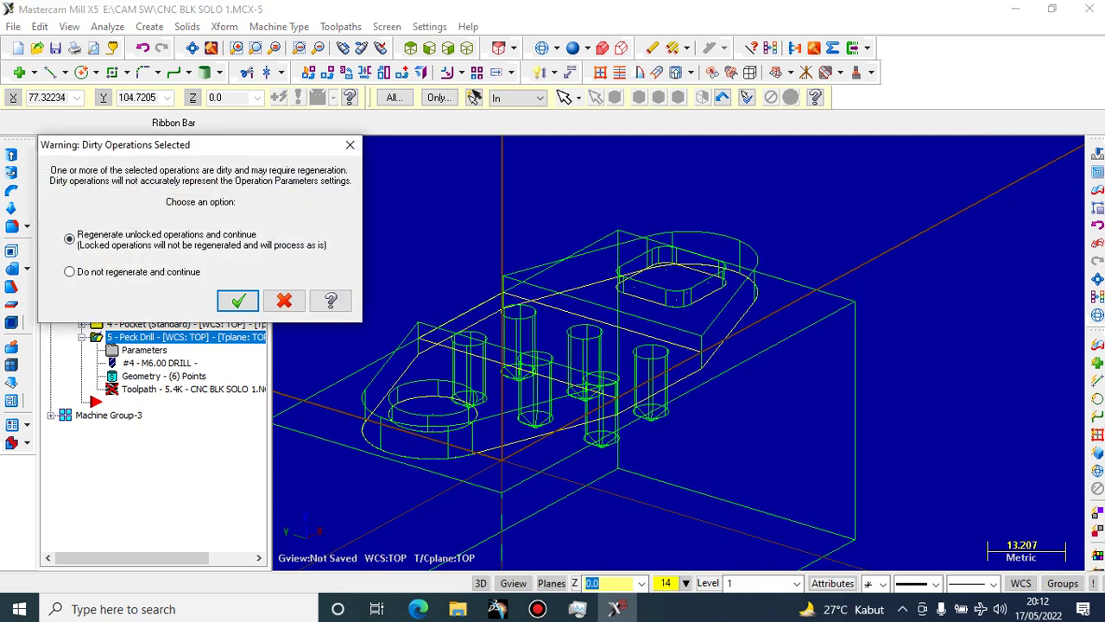
key(Return)
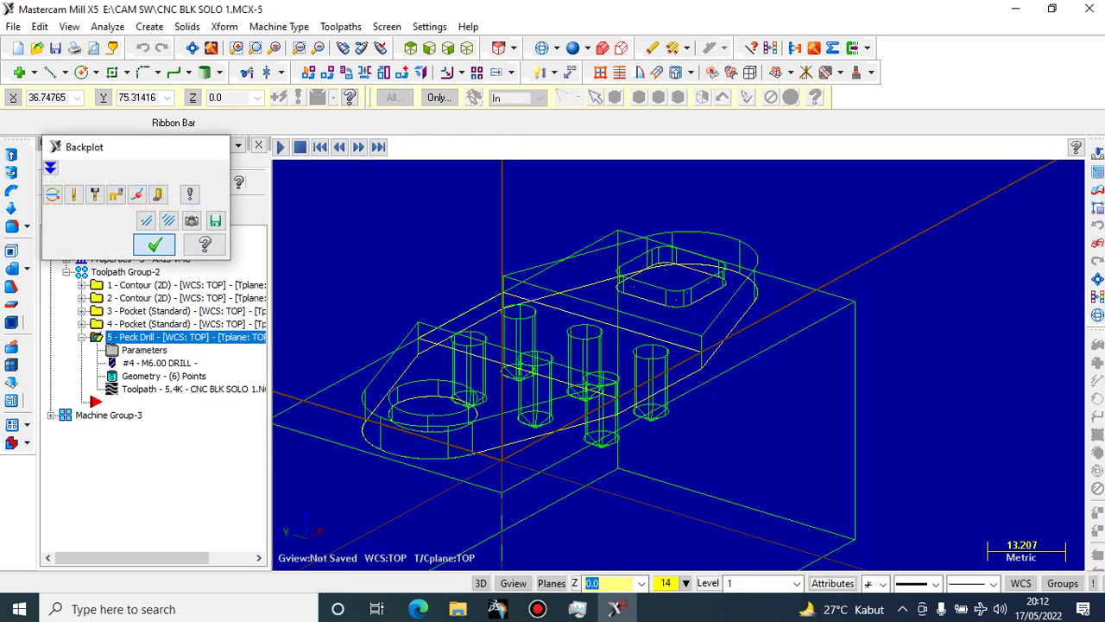
click(154, 244)
scroll(445, 181, down, 3)
scroll(444, 181, up, 6)
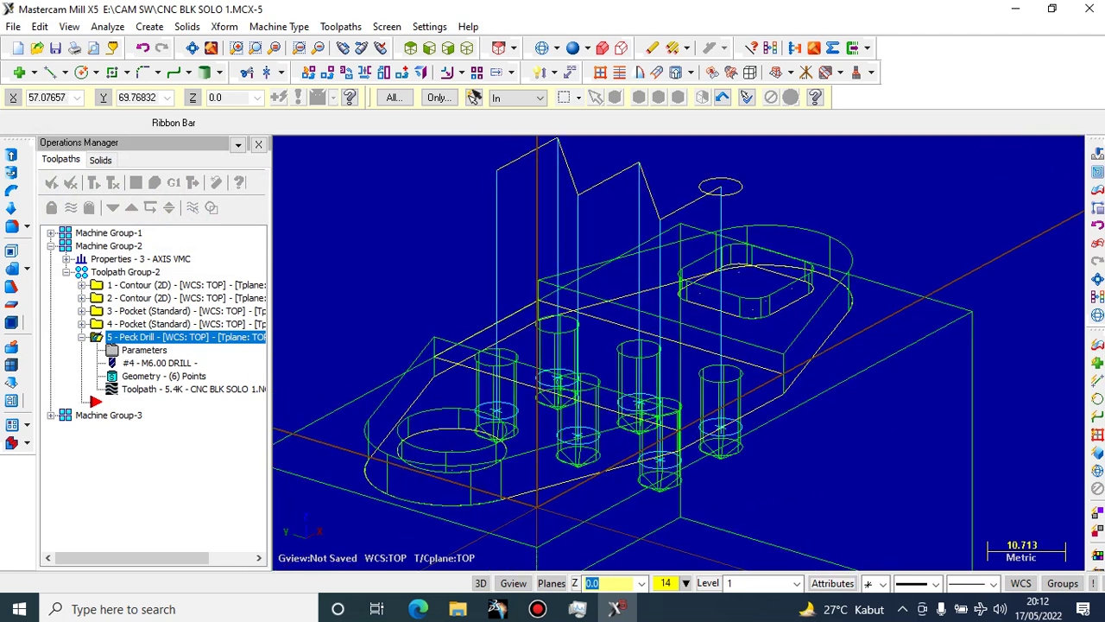
Reduce the solid verification speed slightly and run the simulation of the peck drill toolpath on the stock block
click(154, 182)
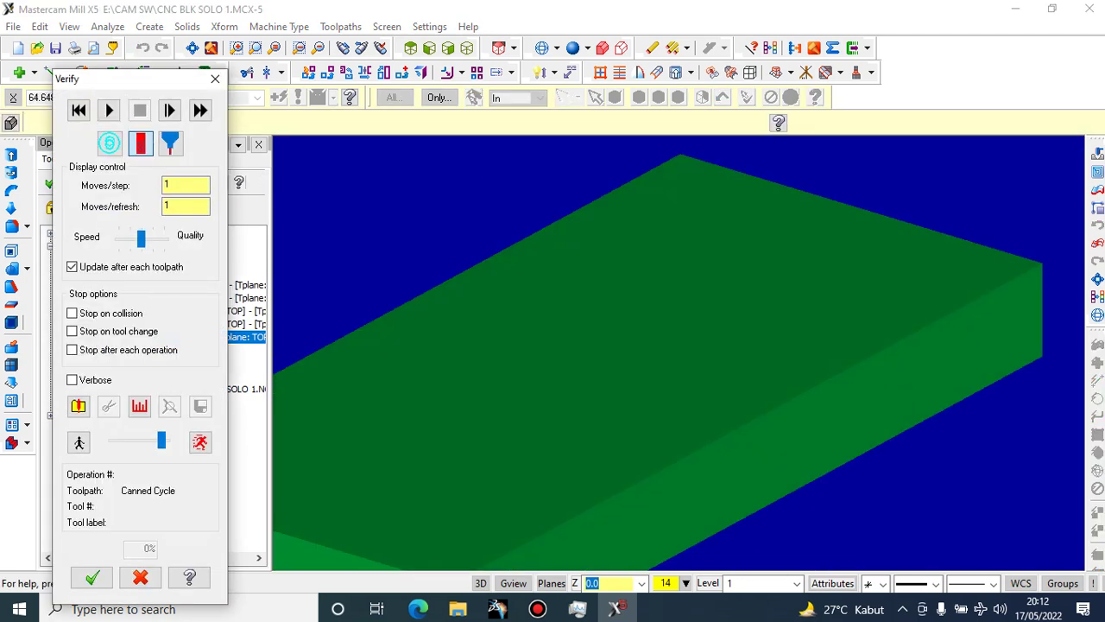
scroll(296, 289, down, 3)
scroll(315, 311, up, 2)
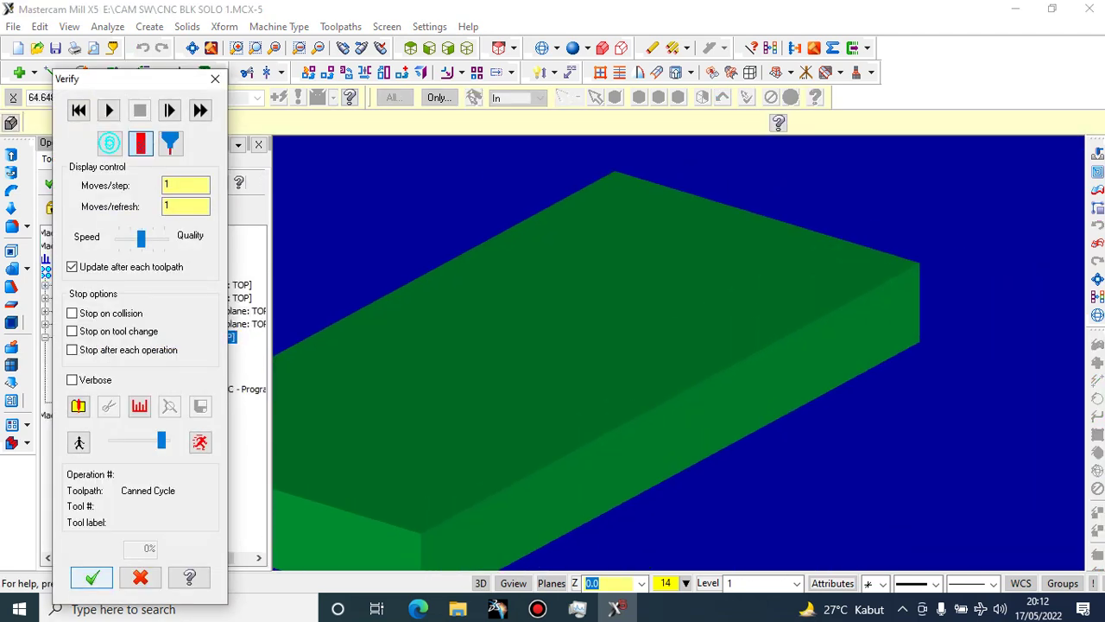
drag(161, 442, 148, 442)
click(91, 577)
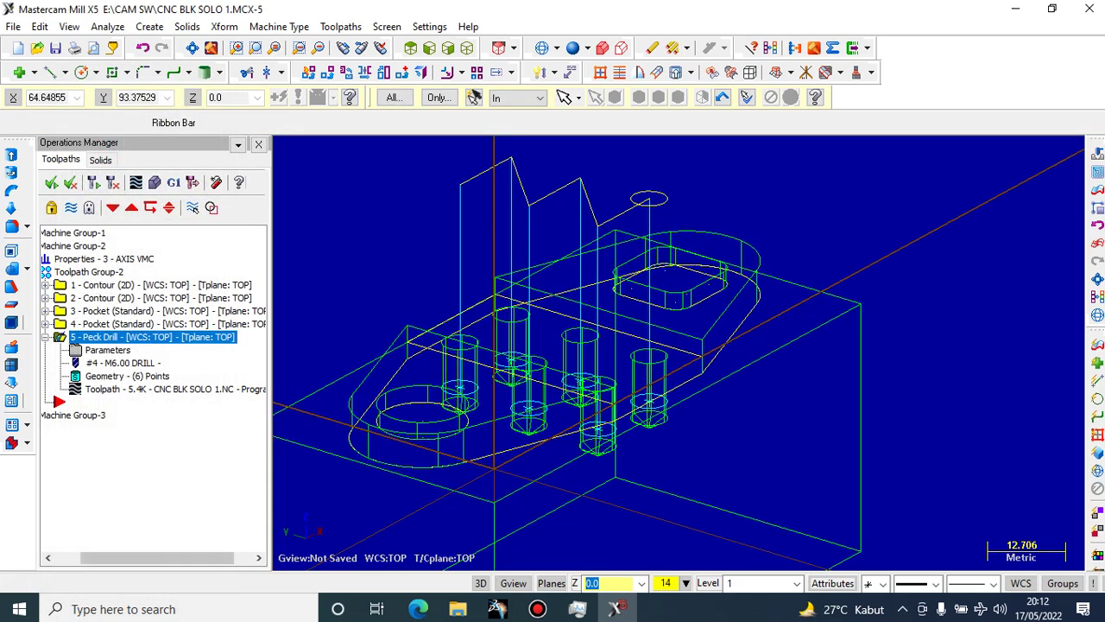
click(156, 182)
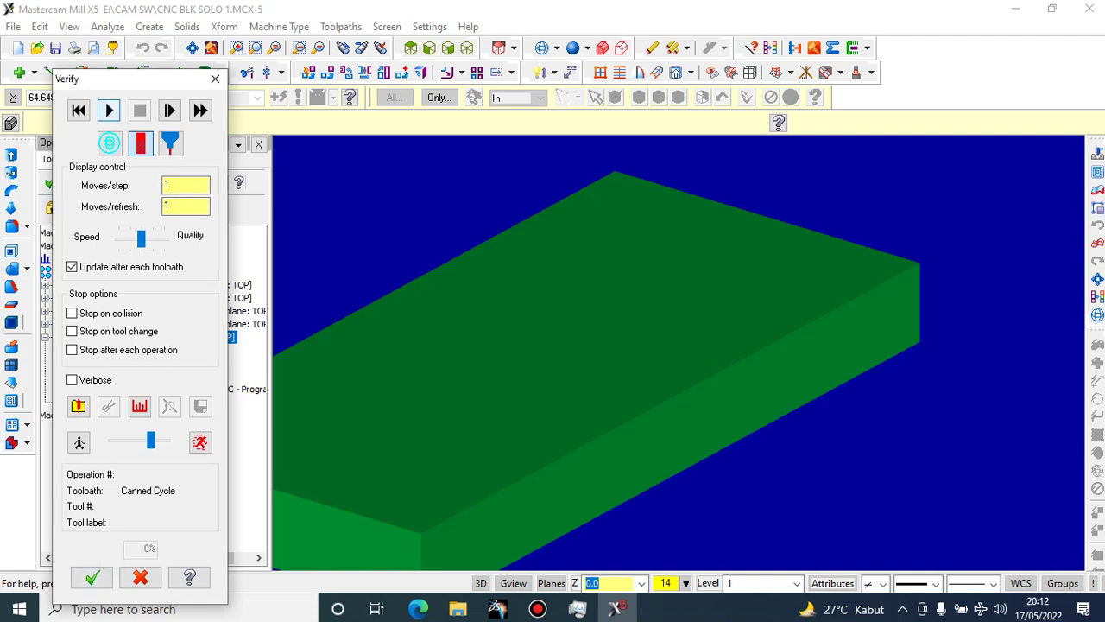
click(109, 109)
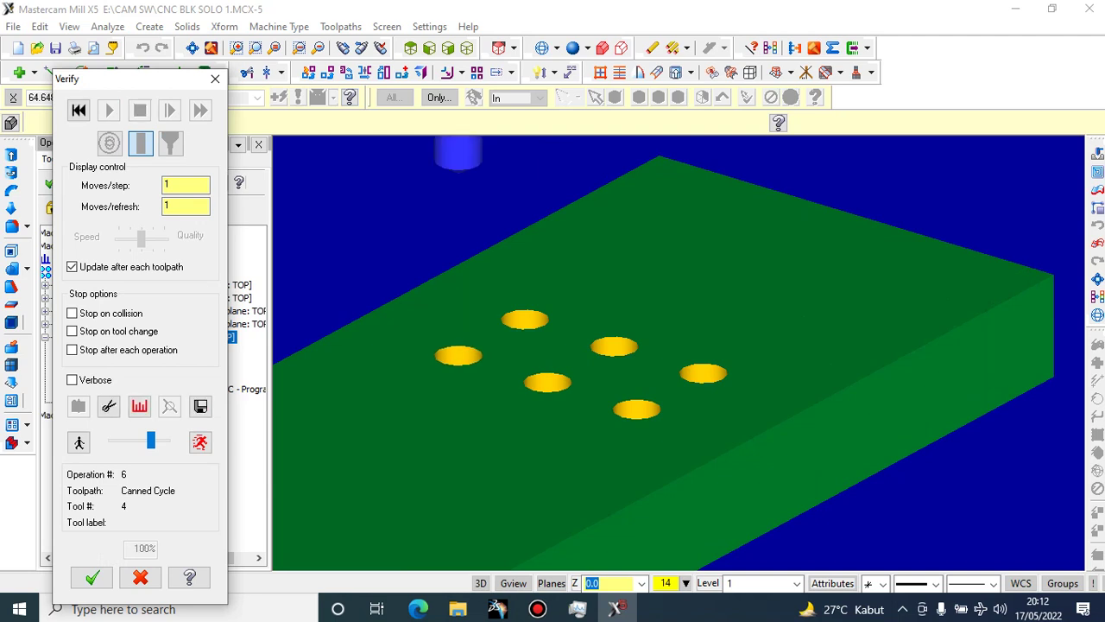
Slow the verification down further, replay the peck drilling from the start, and close the verification
drag(151, 441, 122, 440)
click(78, 109)
click(109, 110)
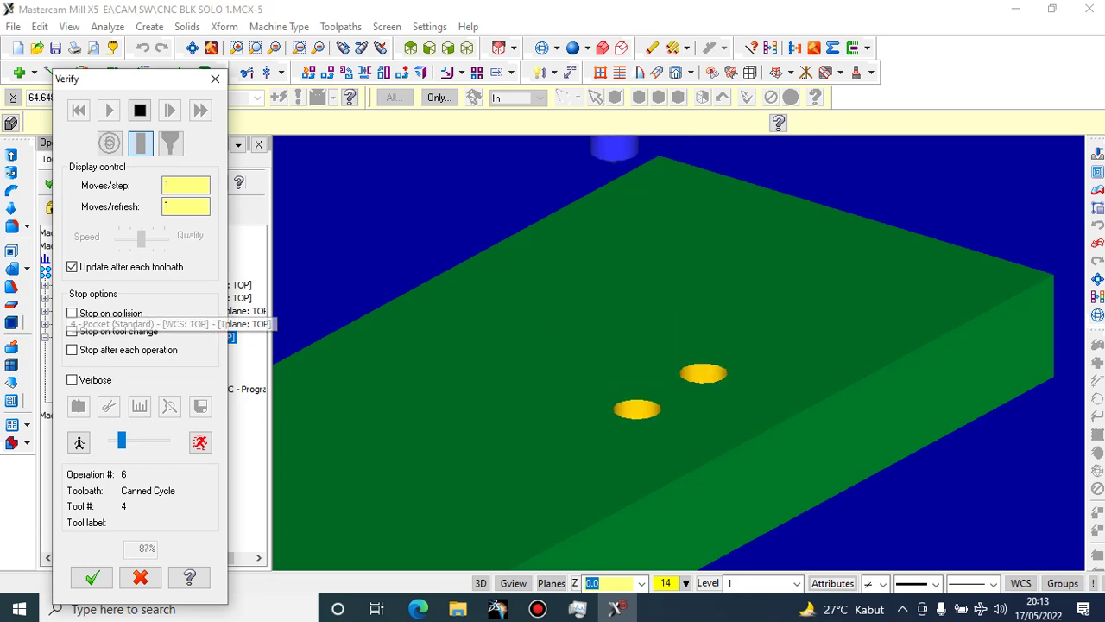
click(92, 577)
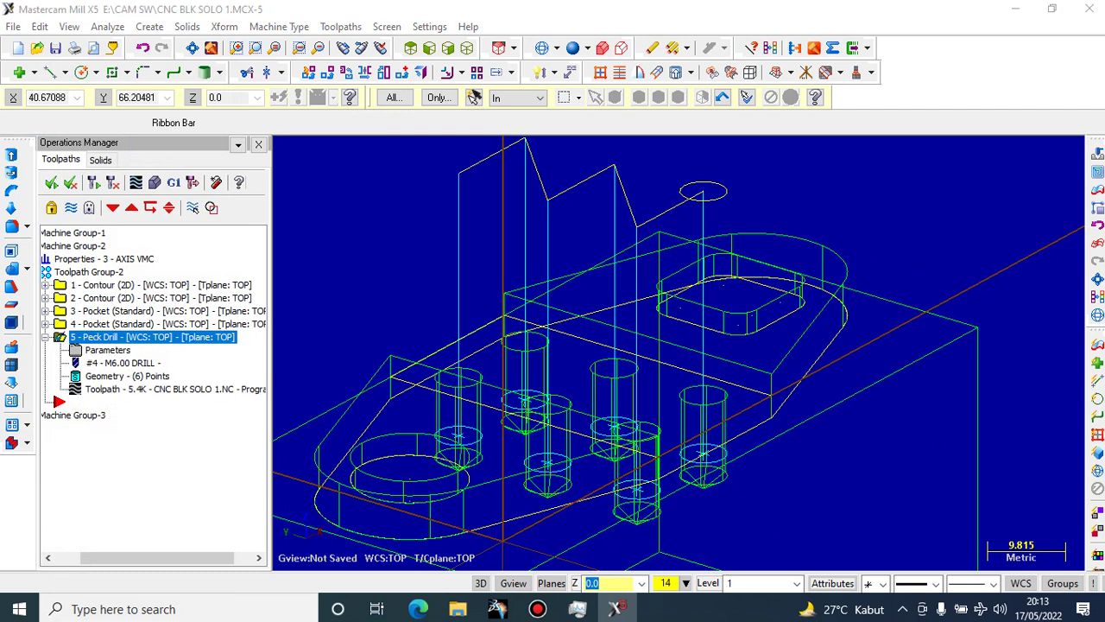
Reopen the peck drill operation's cut parameters and set the peck to 5, keeping the Peck Drill cycle
click(108, 350)
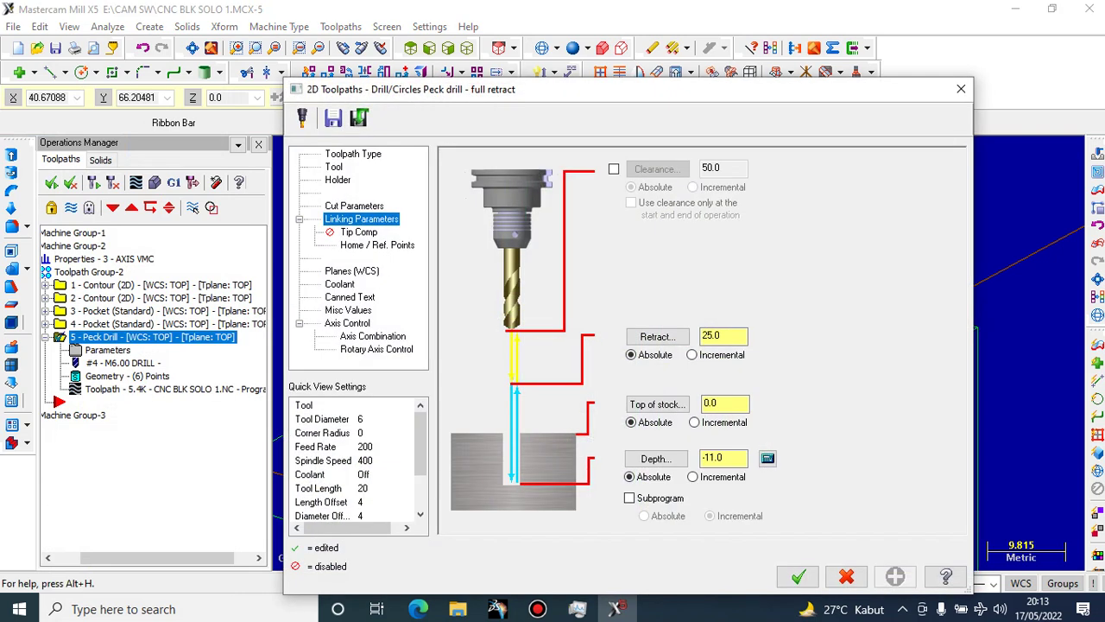
click(354, 205)
drag(652, 199, 631, 199)
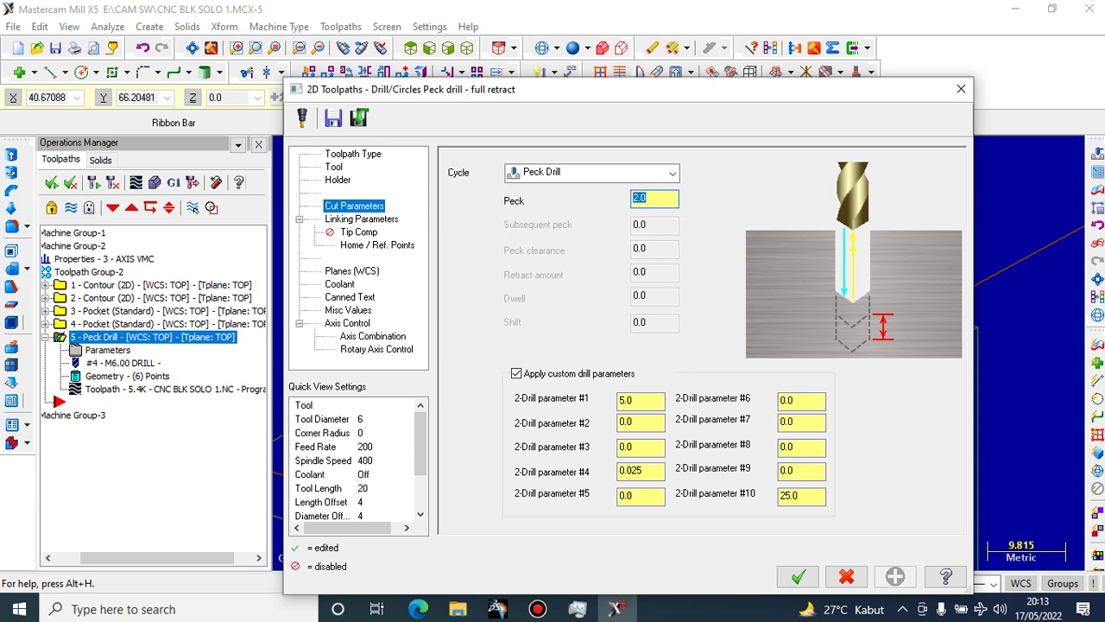
text(5)
click(671, 174)
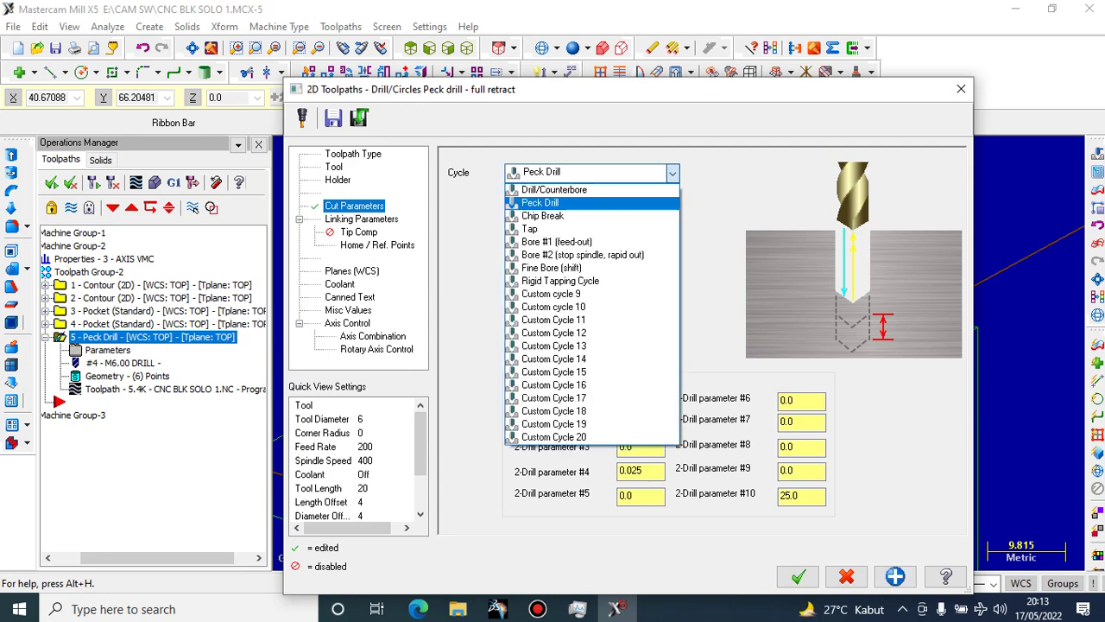
click(596, 202)
click(650, 198)
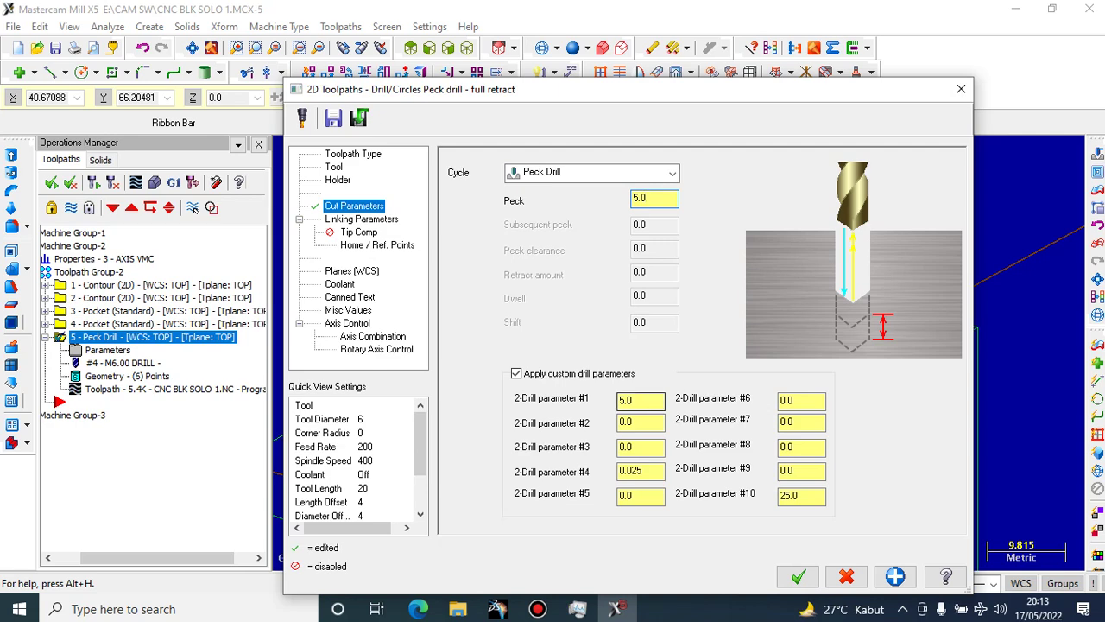
Review the drill's linking parameters, holder and tool settings, and accept the edited operation
click(362, 219)
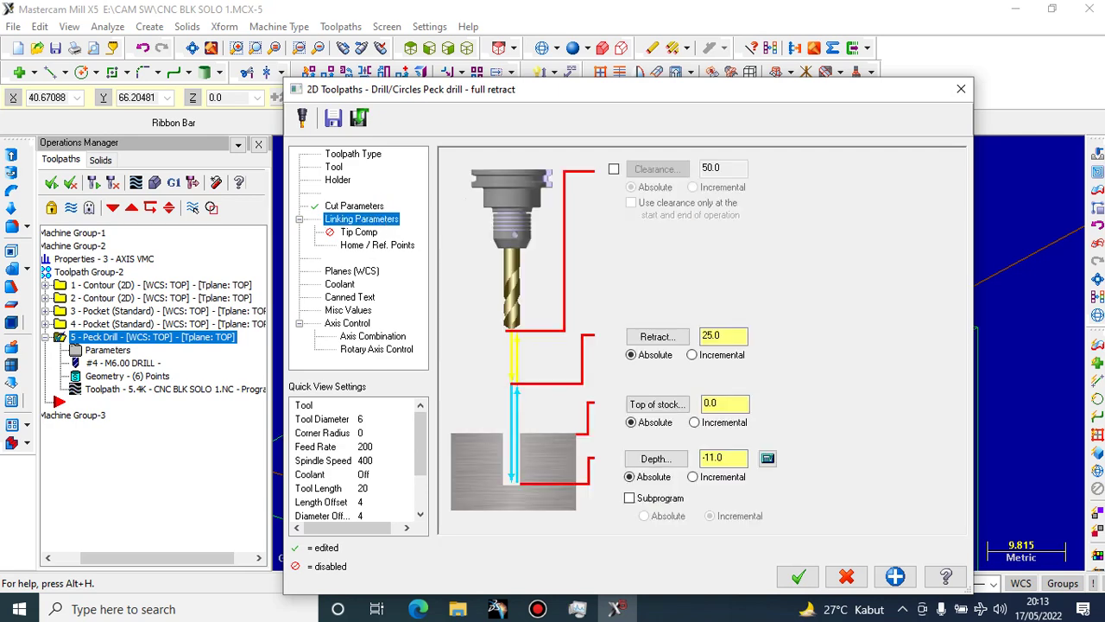
key(Down)
key(Down)
click(338, 179)
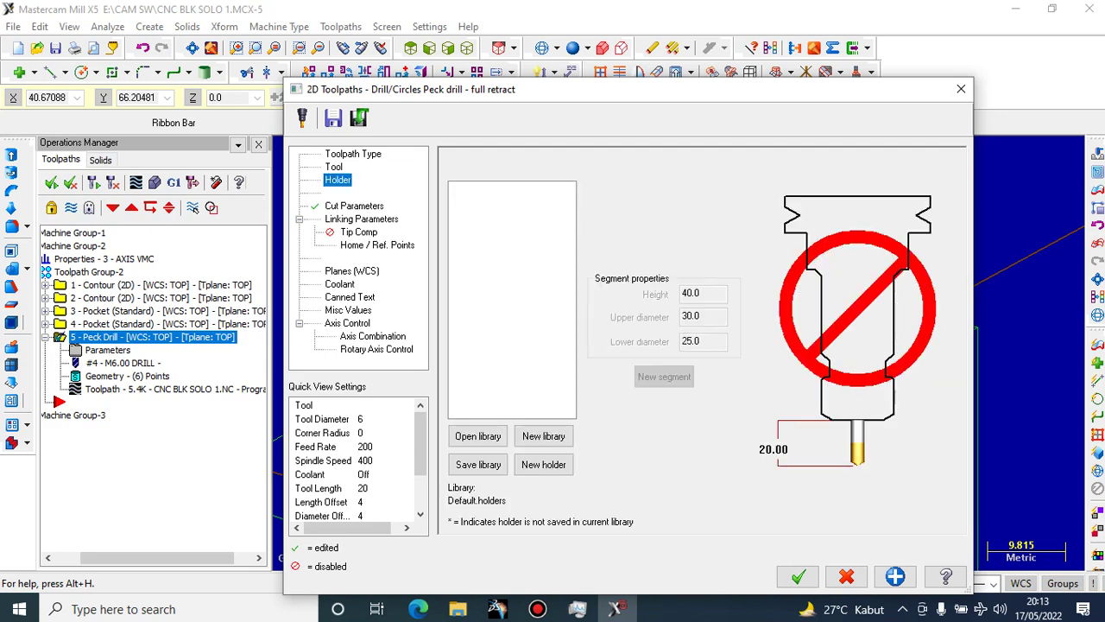
key(Up)
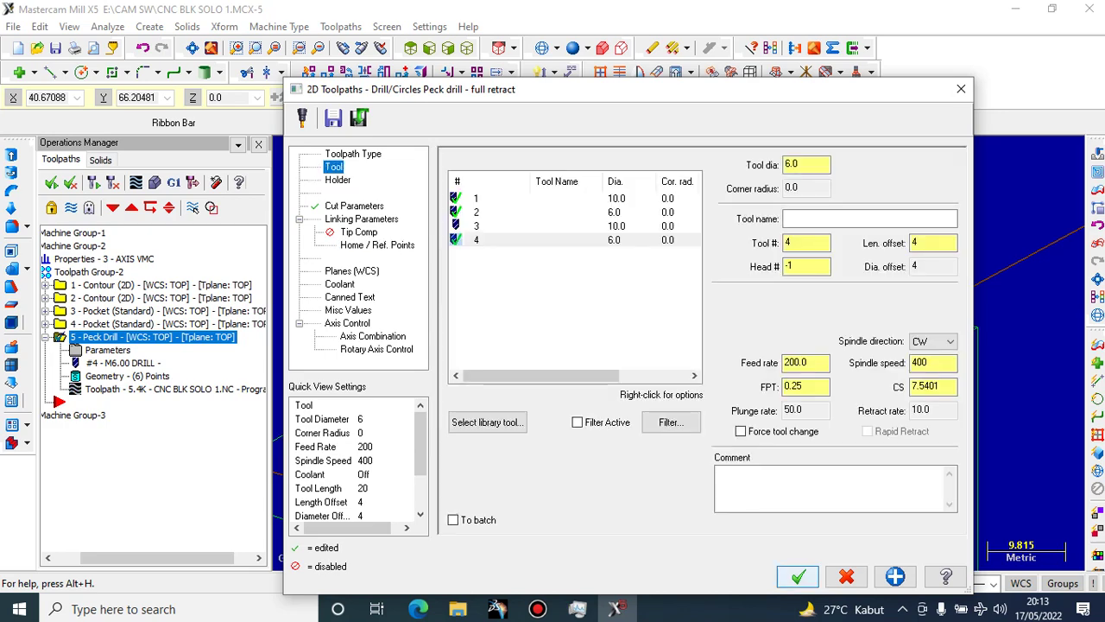
click(798, 576)
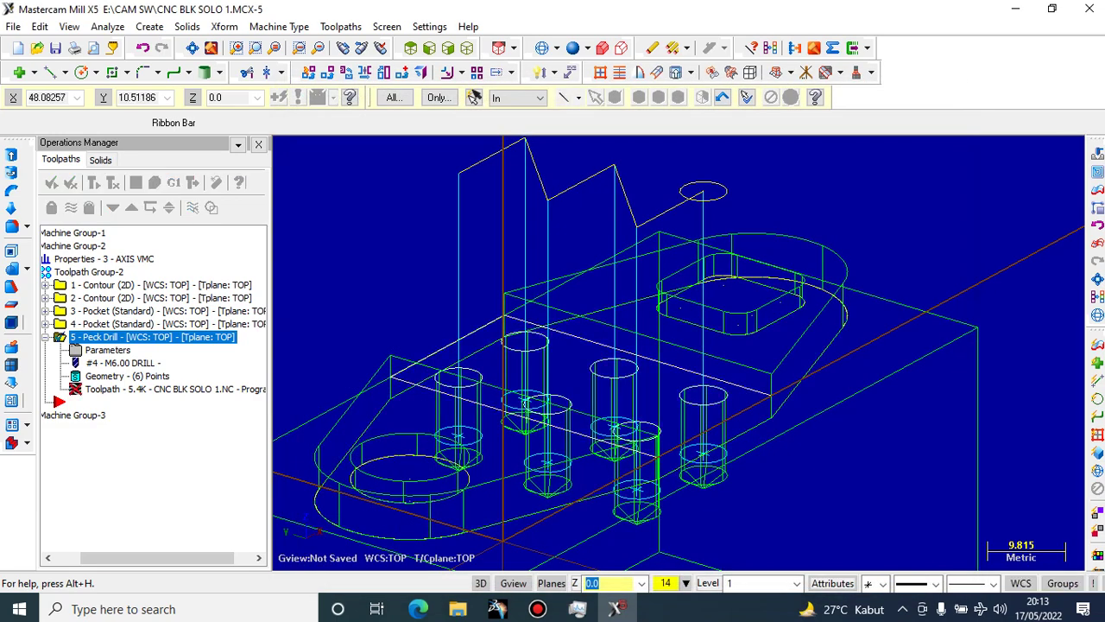
Regenerate the peck drill toolpath with the 5 peck value and close its backplot
scroll(669, 388, down, 2)
scroll(550, 346, up, 1)
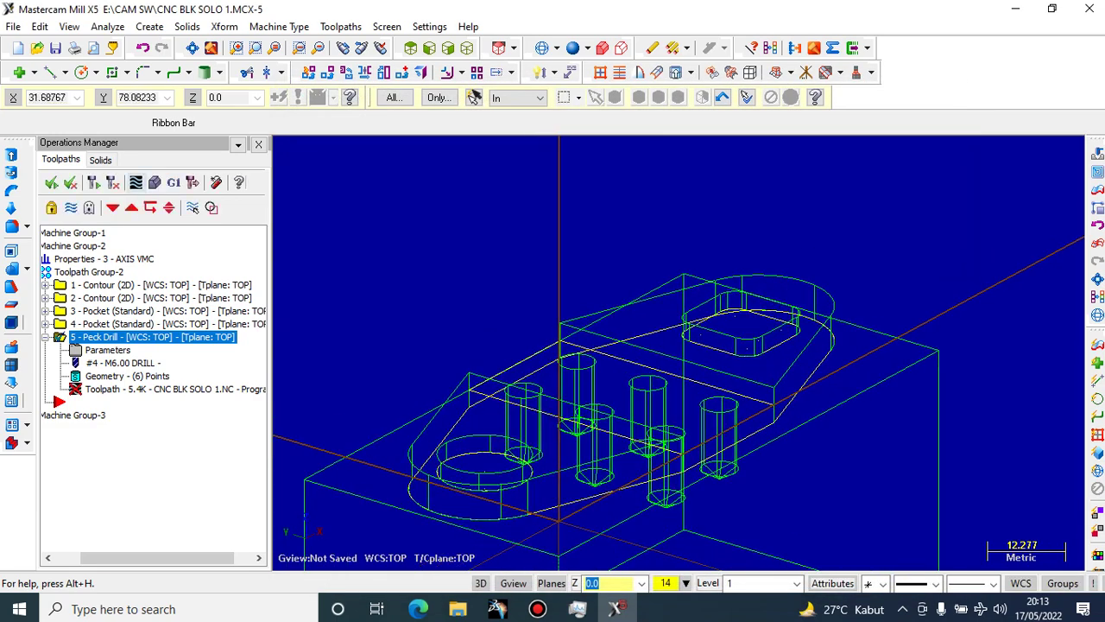
click(136, 182)
click(237, 296)
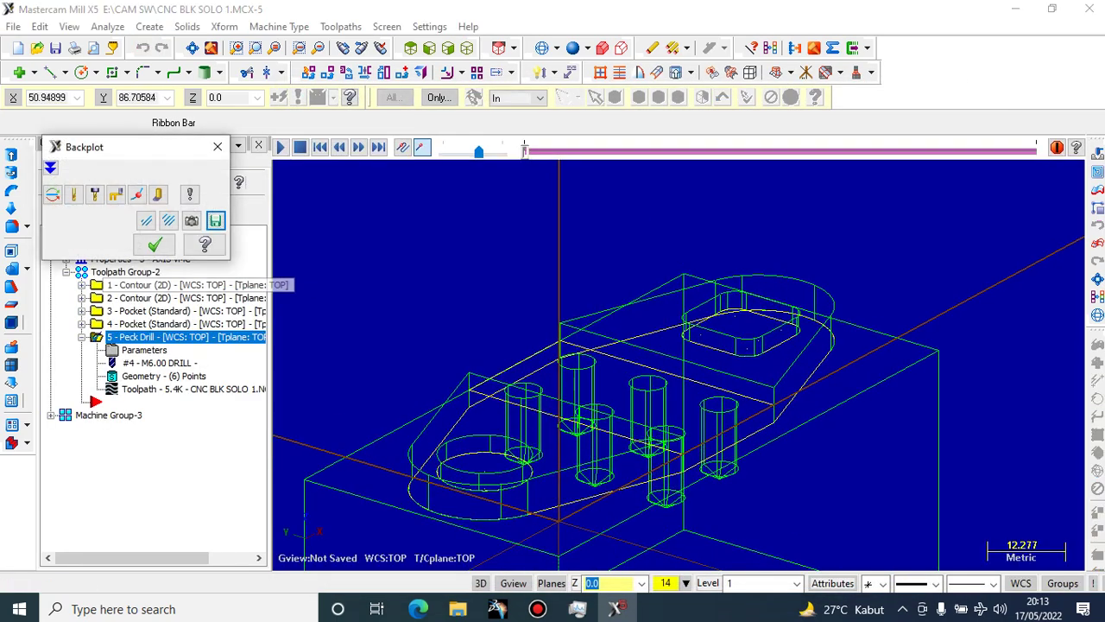
click(153, 243)
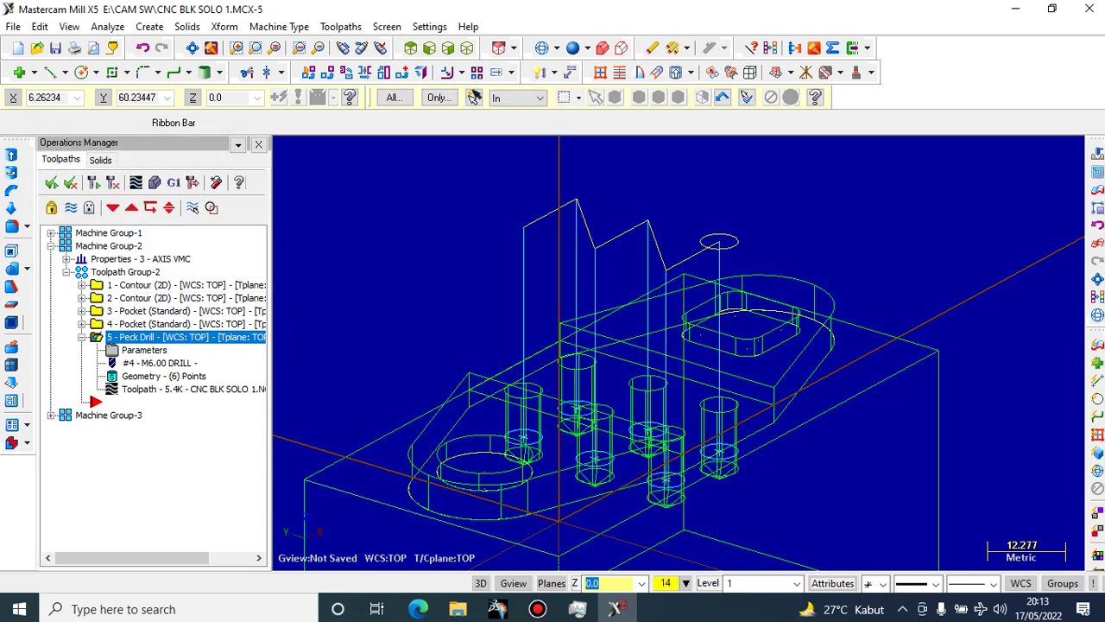
Run a solid verification of the regenerated peck drilling on the stock block, and close it
click(154, 182)
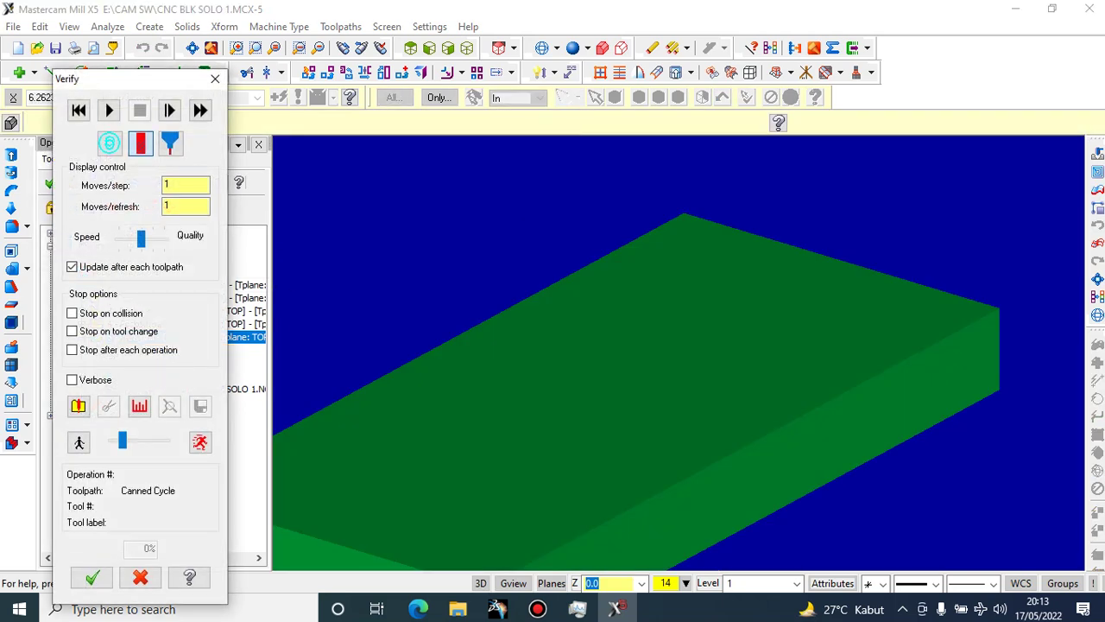
click(109, 110)
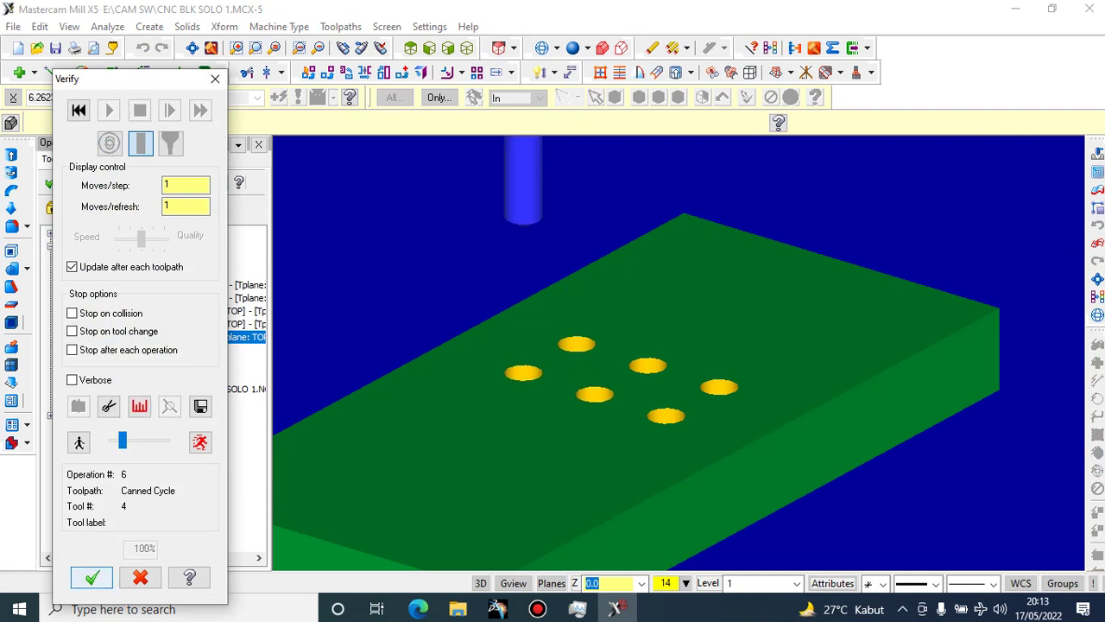
click(92, 576)
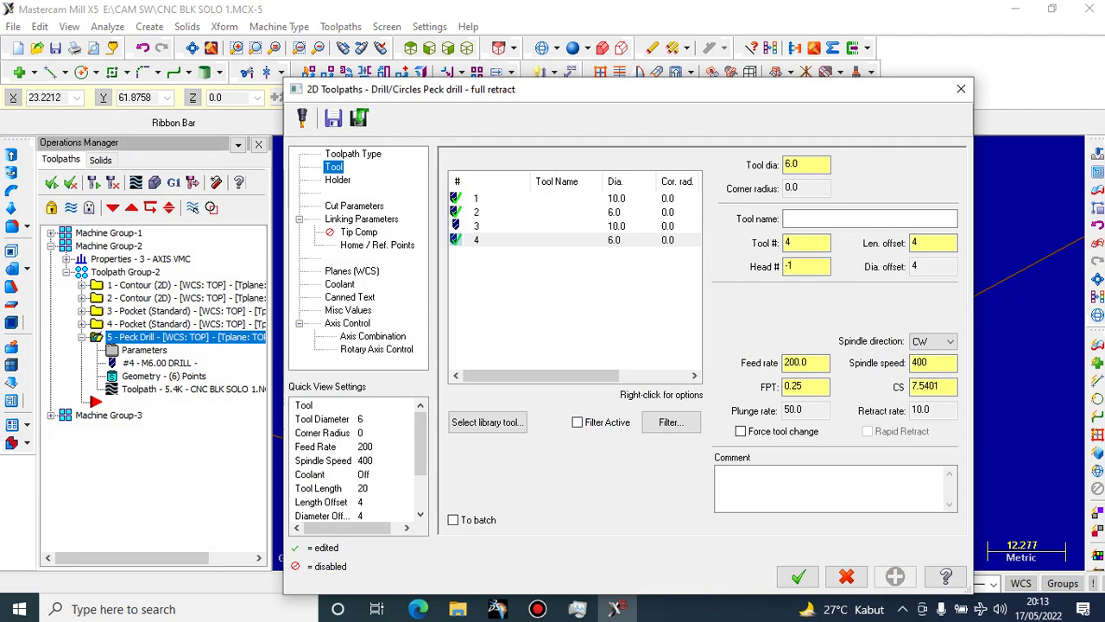
Check the drill operation's holder, tool and toolpath type, and set the peck to 2 in the cut parameters
click(338, 181)
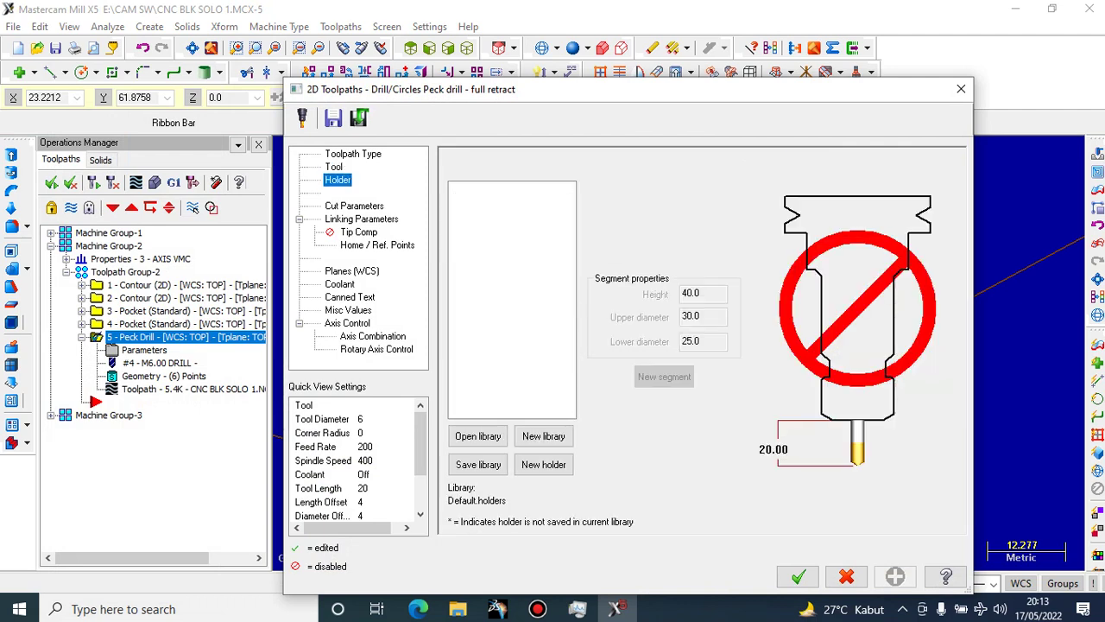
click(334, 167)
click(353, 154)
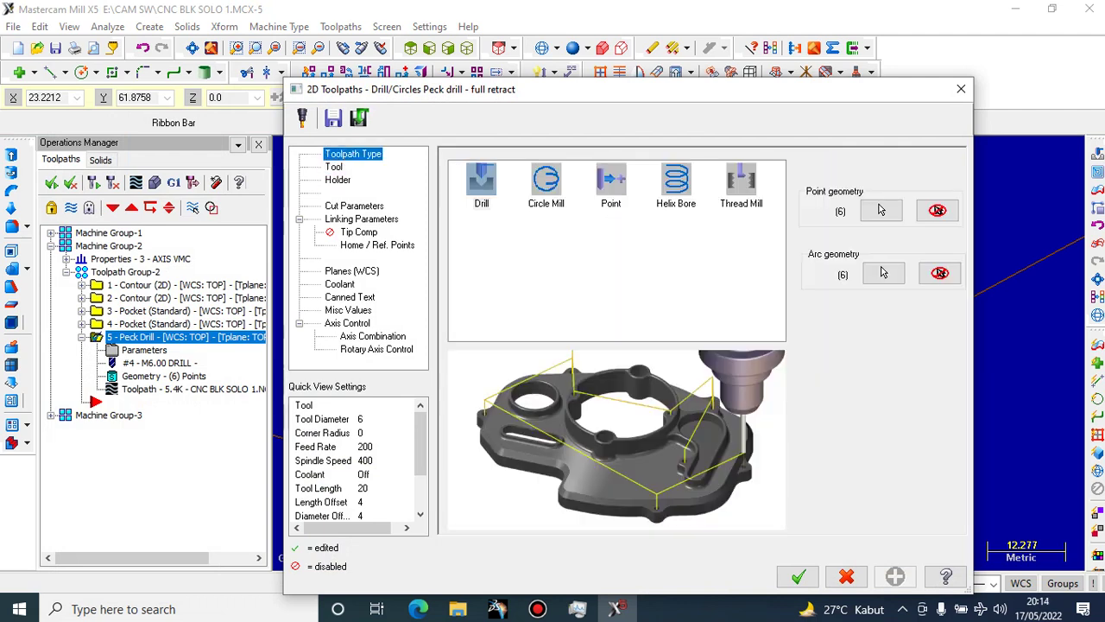
click(338, 180)
click(354, 207)
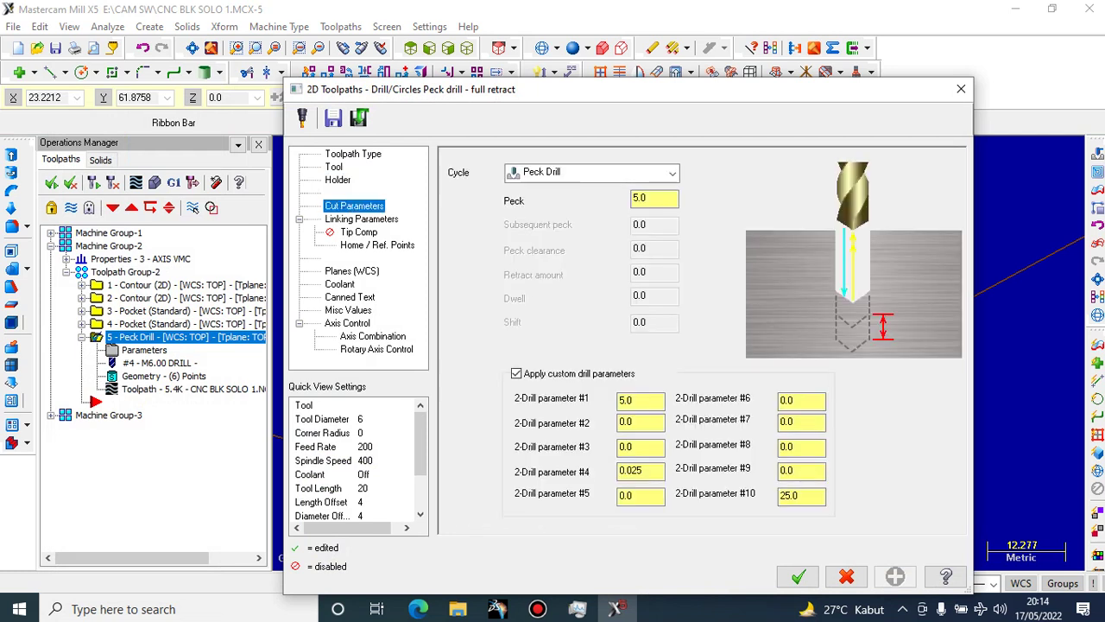
key(Tab)
key(Tab)
text(2)
Review the drill's linking, home position and miscellaneous settings, and accept the operation's parameters
click(361, 220)
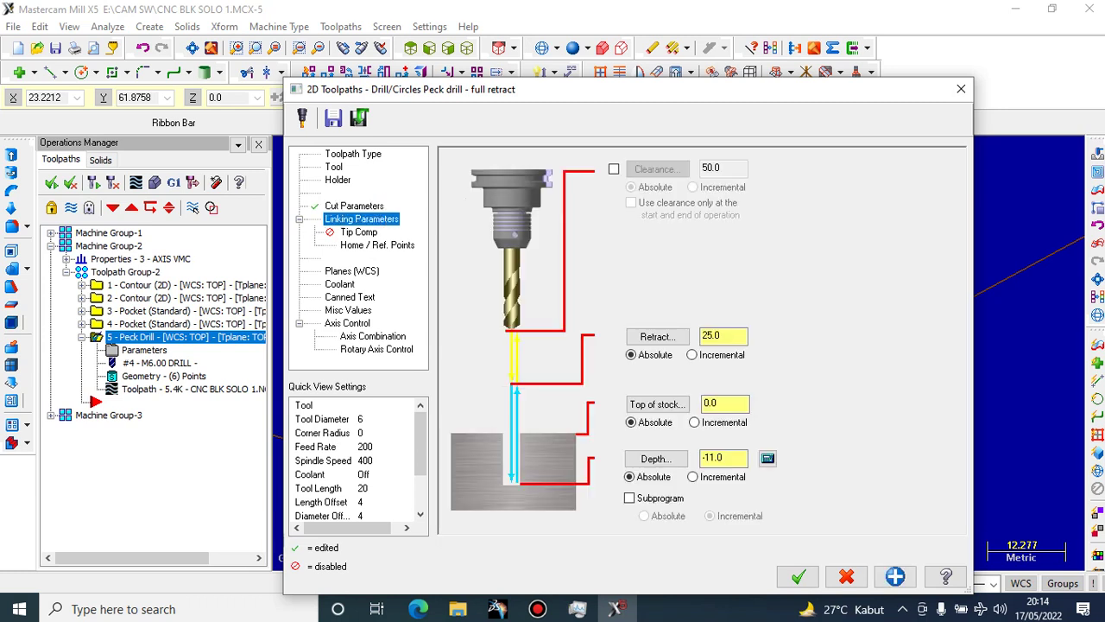
key(Down)
key(Down)
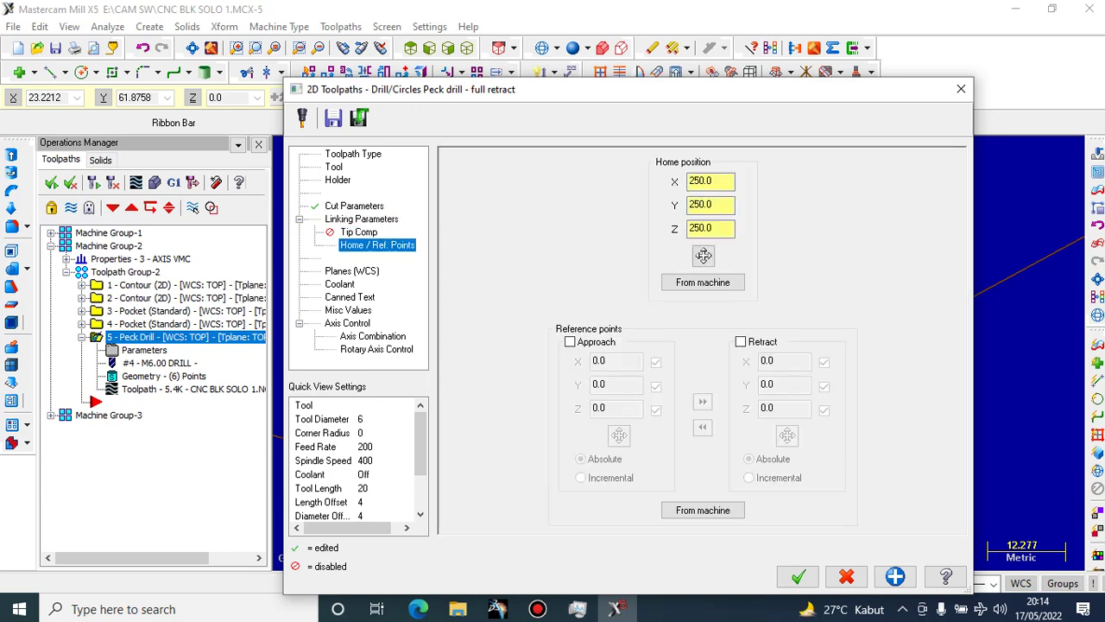
key(Down)
key(Down)
key(Down)
key(Down)
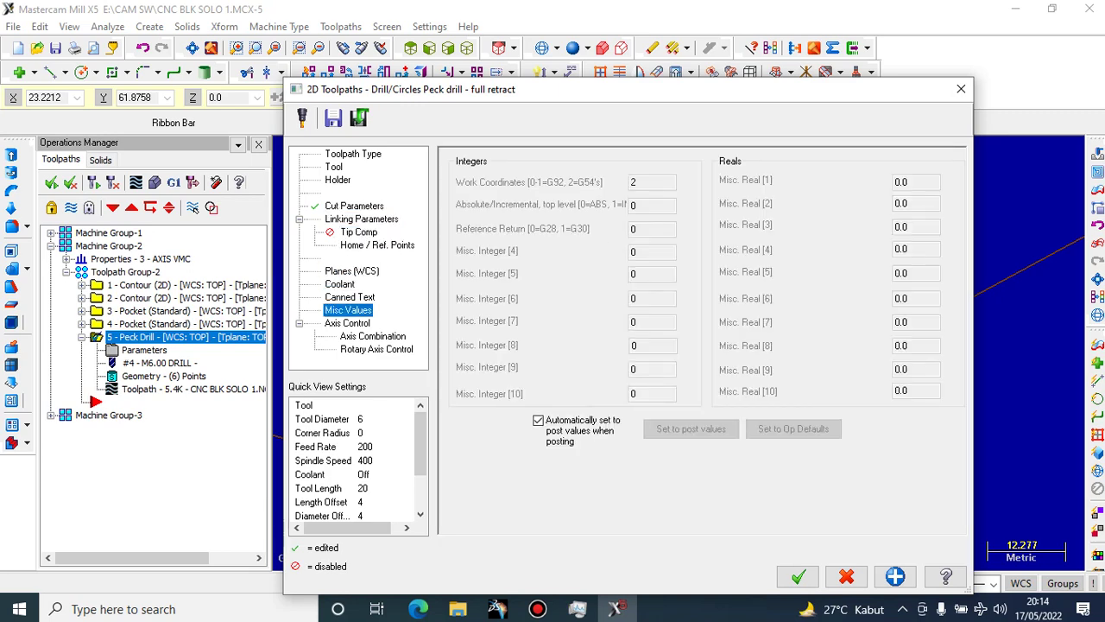
click(798, 576)
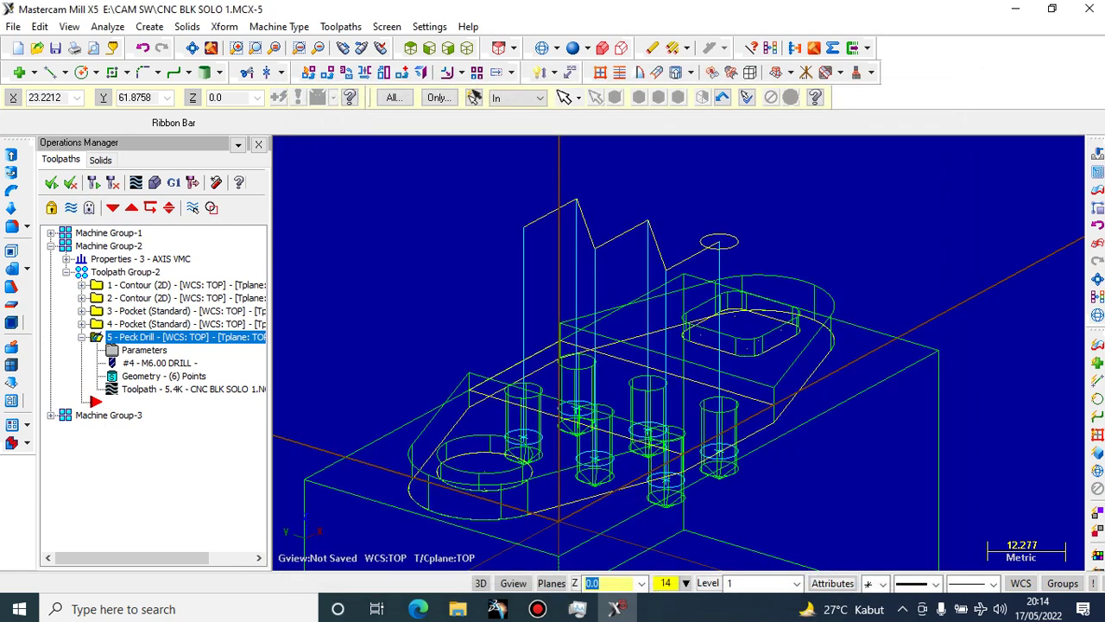
Regenerate the peck drill toolpath with the 2 peck value and close its backplot
scroll(450, 332, down, 4)
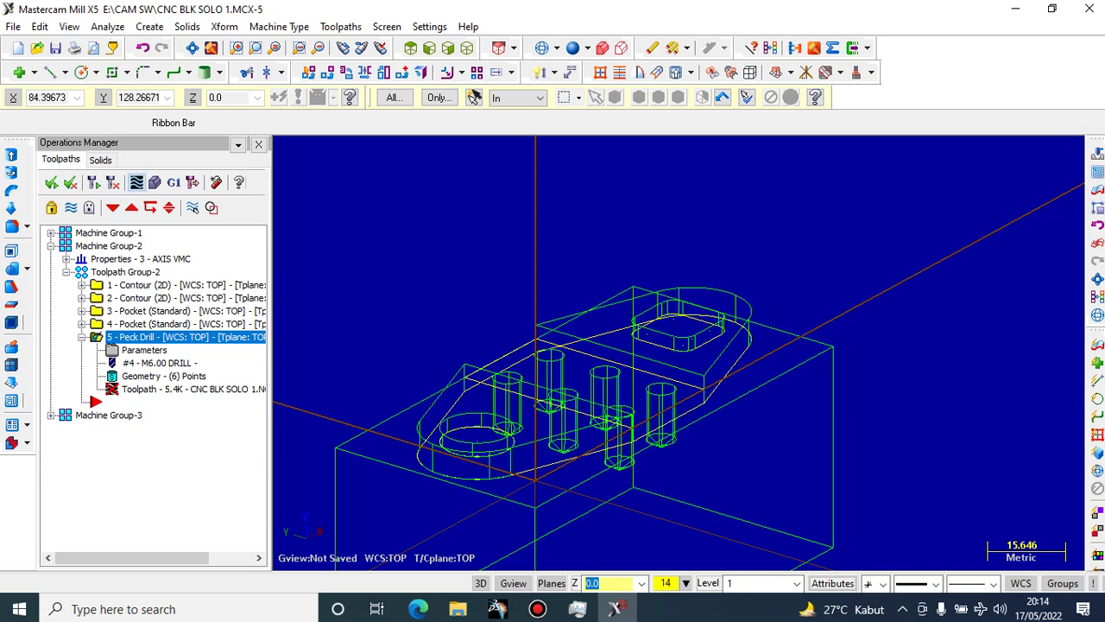
click(135, 182)
click(237, 300)
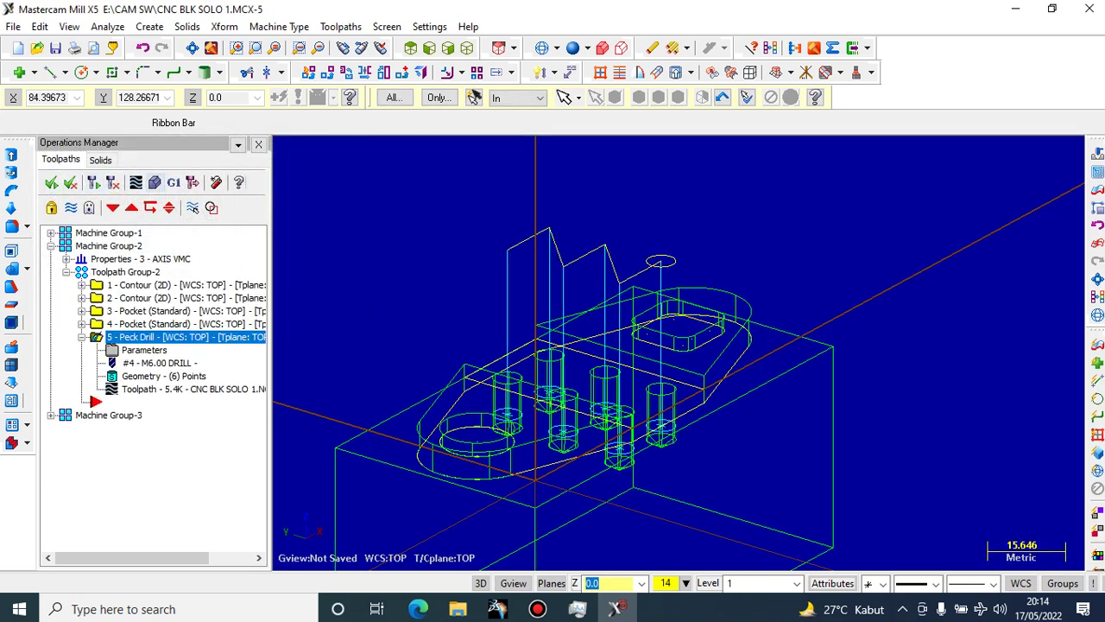
Verify the peck drilling on the solid stock at a slightly higher simulation speed, and close the verification
click(149, 207)
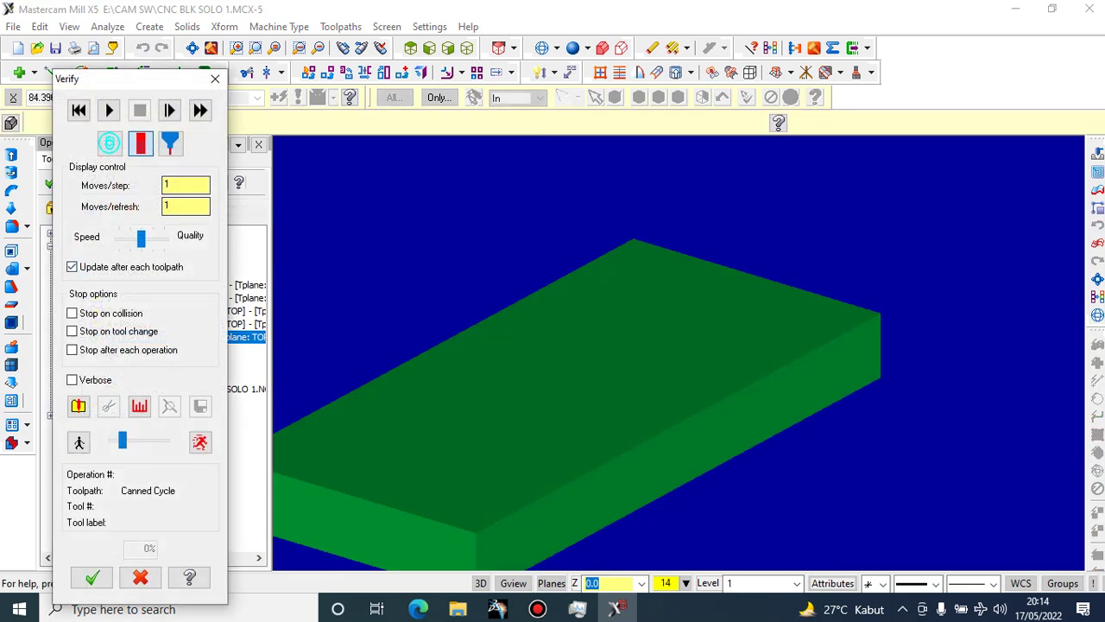
key(Right)
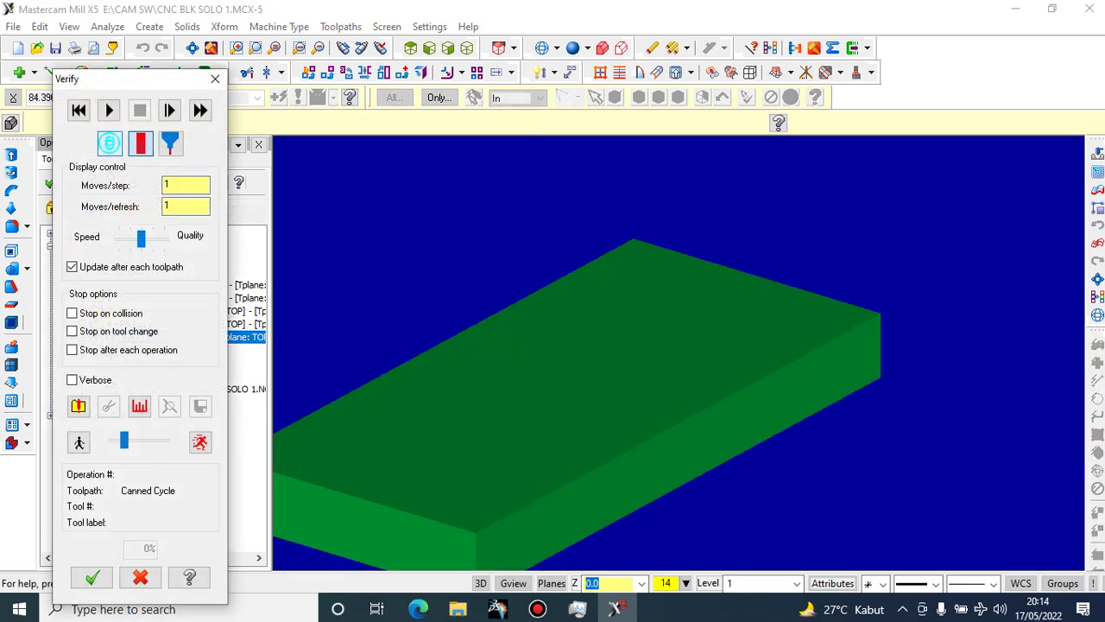
click(109, 109)
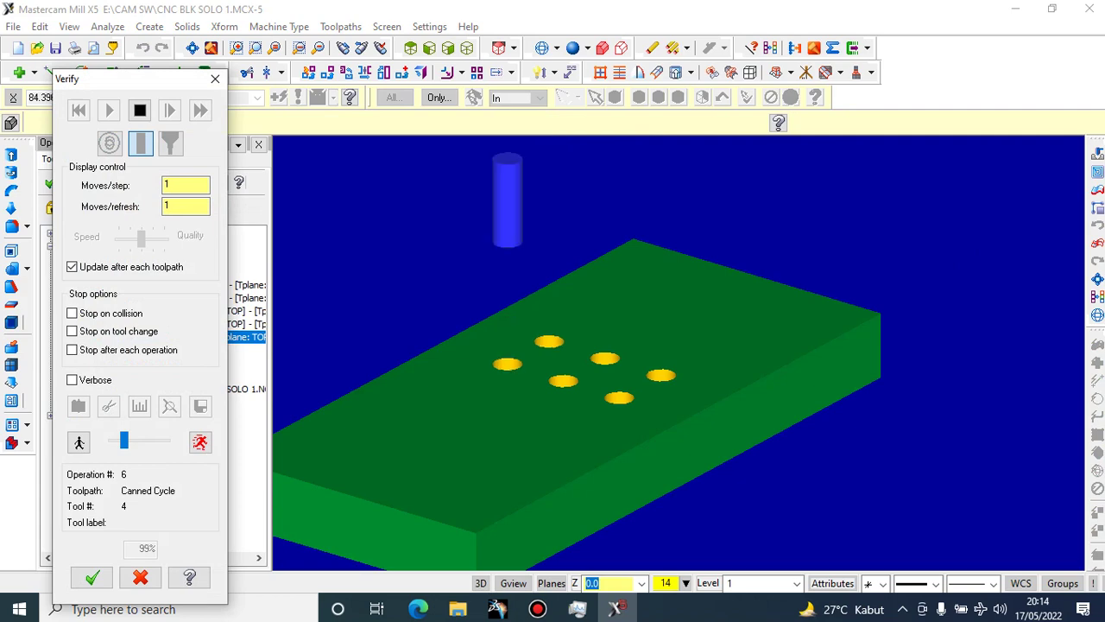
click(92, 576)
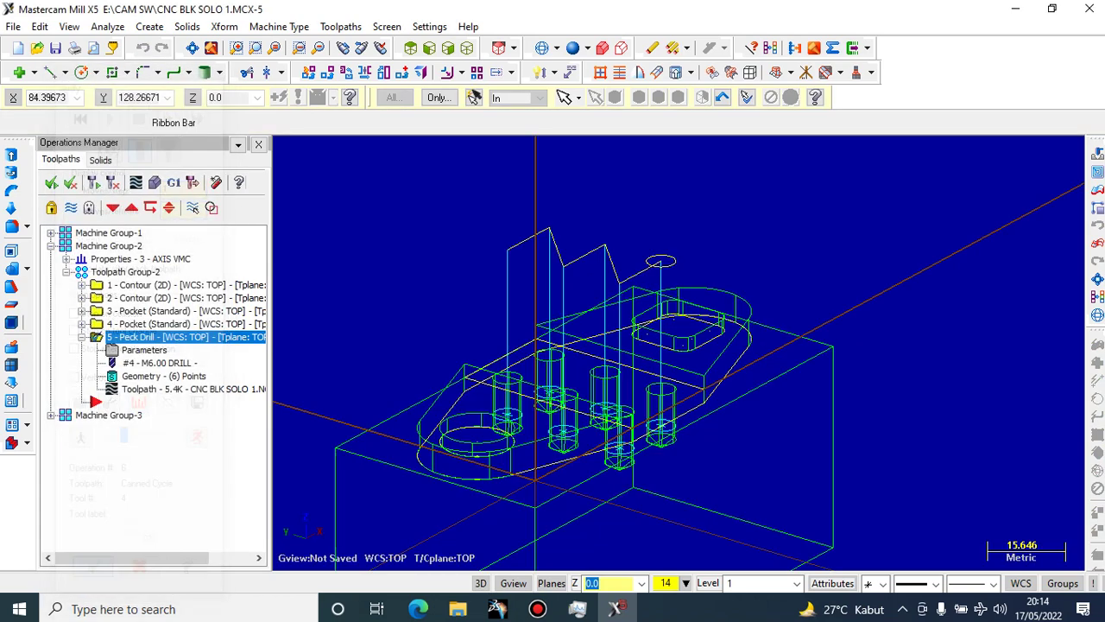
scroll(378, 363, down, 1)
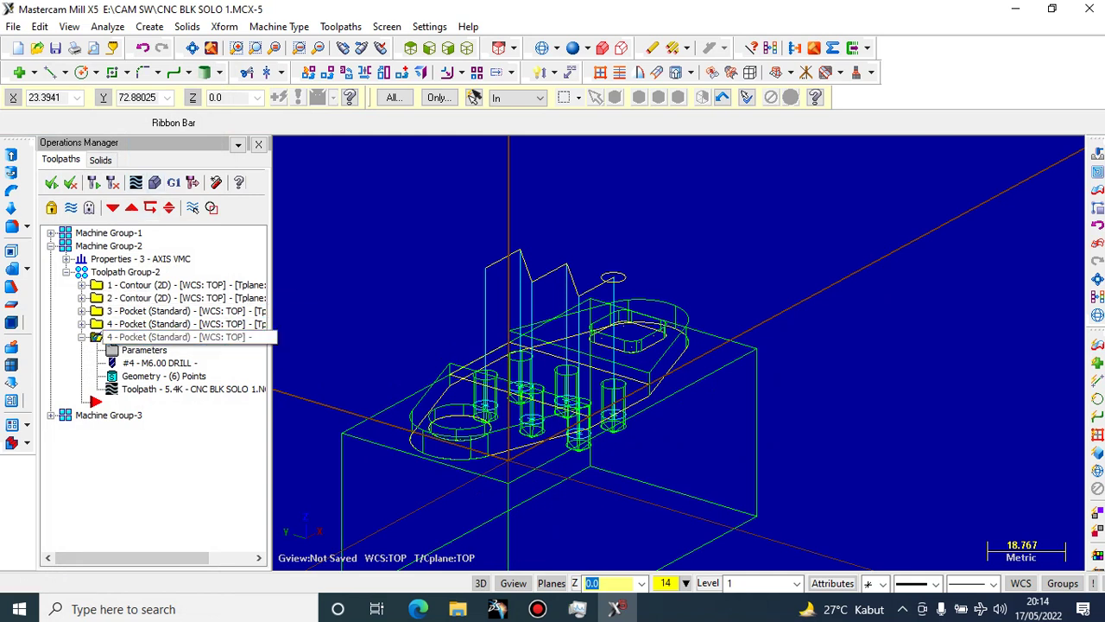
Collapse the peck drill's details and go through the contour, pocket and drill operations in Toolpath Group-2
click(172, 285)
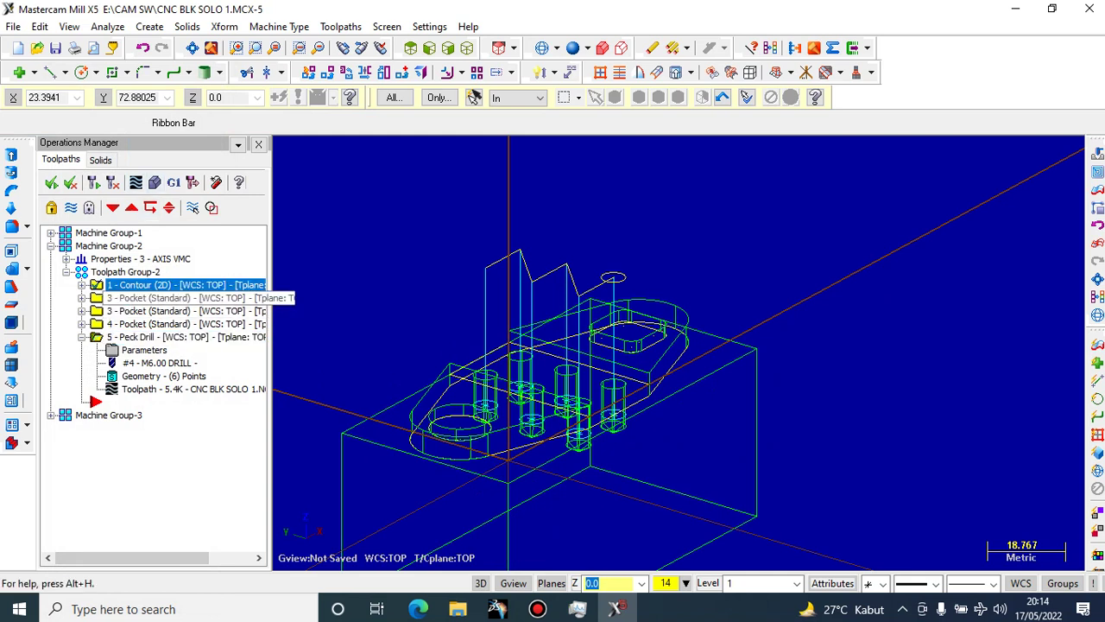
click(172, 297)
click(172, 311)
click(155, 284)
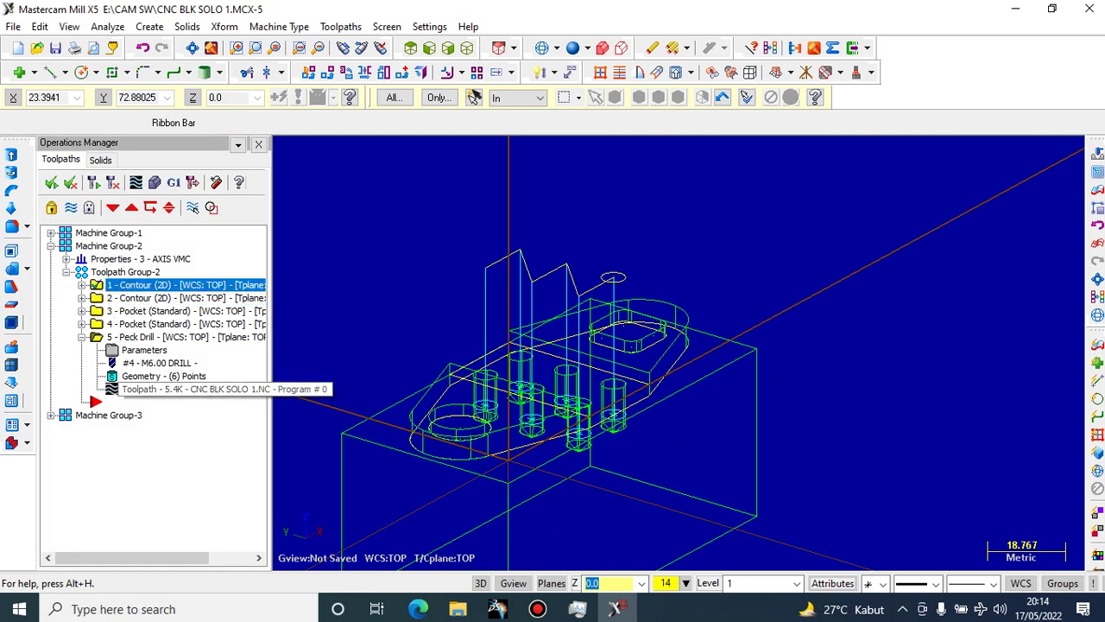
click(82, 337)
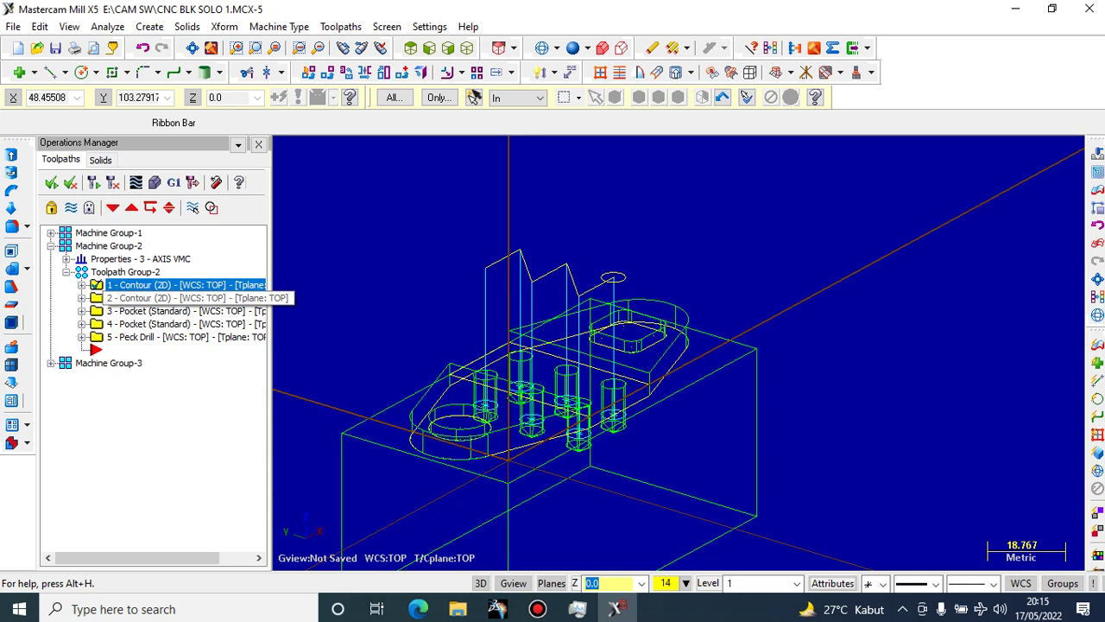
click(164, 298)
click(164, 311)
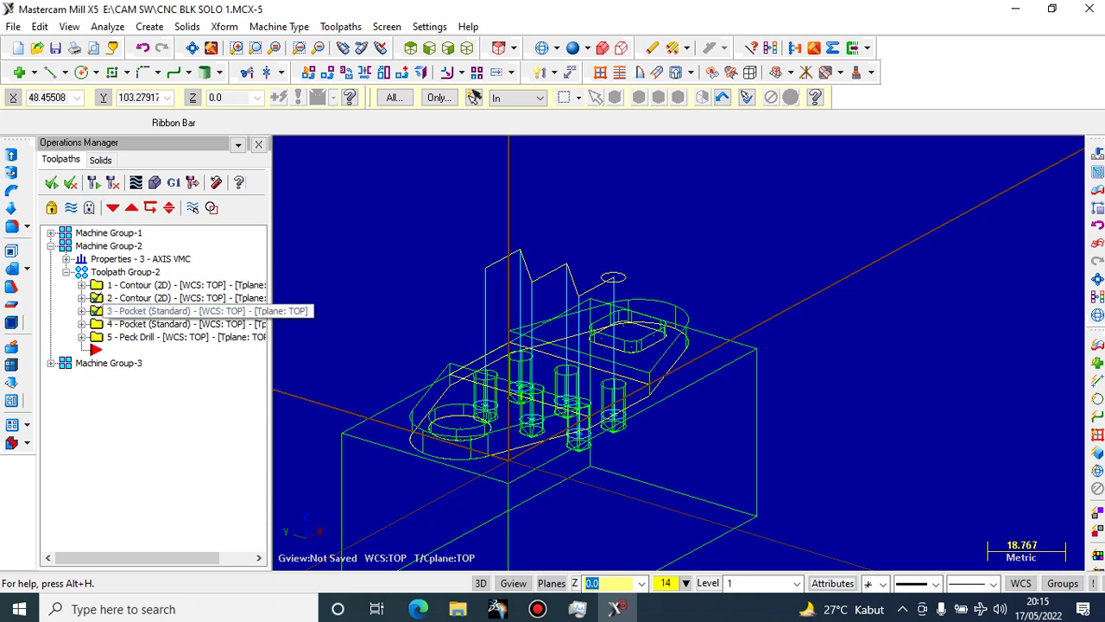
click(164, 324)
click(164, 336)
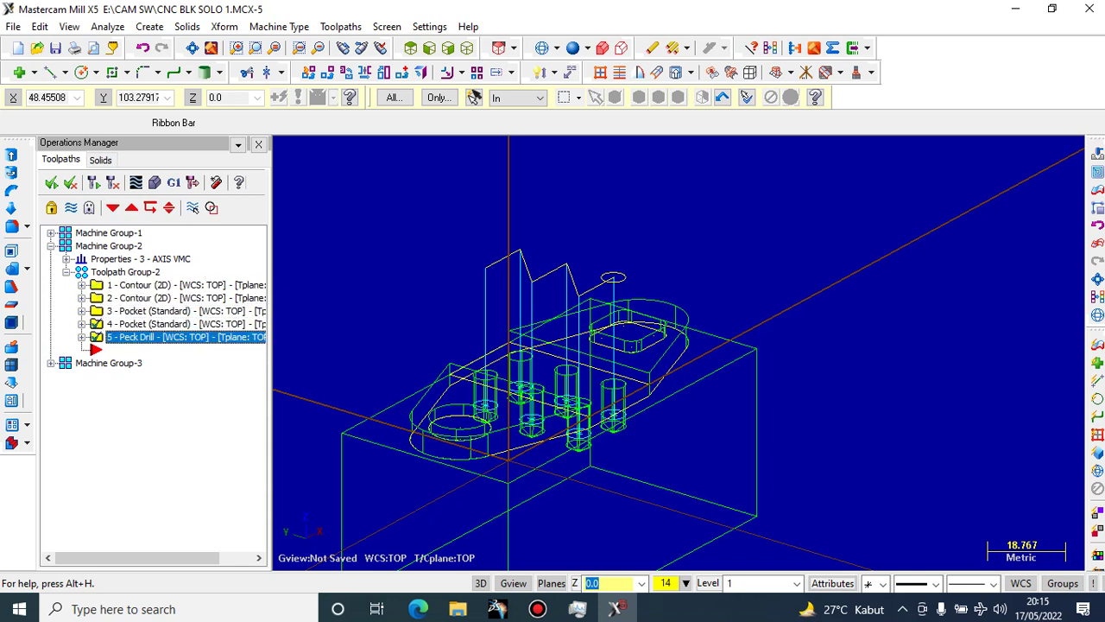
Select all five operations in Toolpath Group-2, verify them together on the solid stock, and close the verification
shift+click(143, 285)
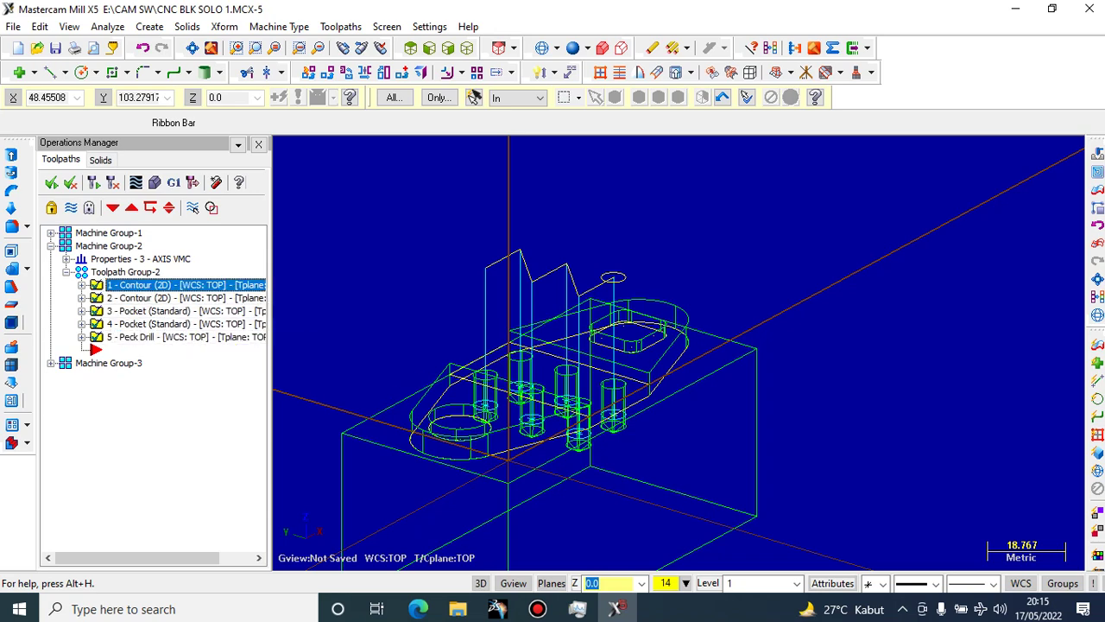
click(154, 182)
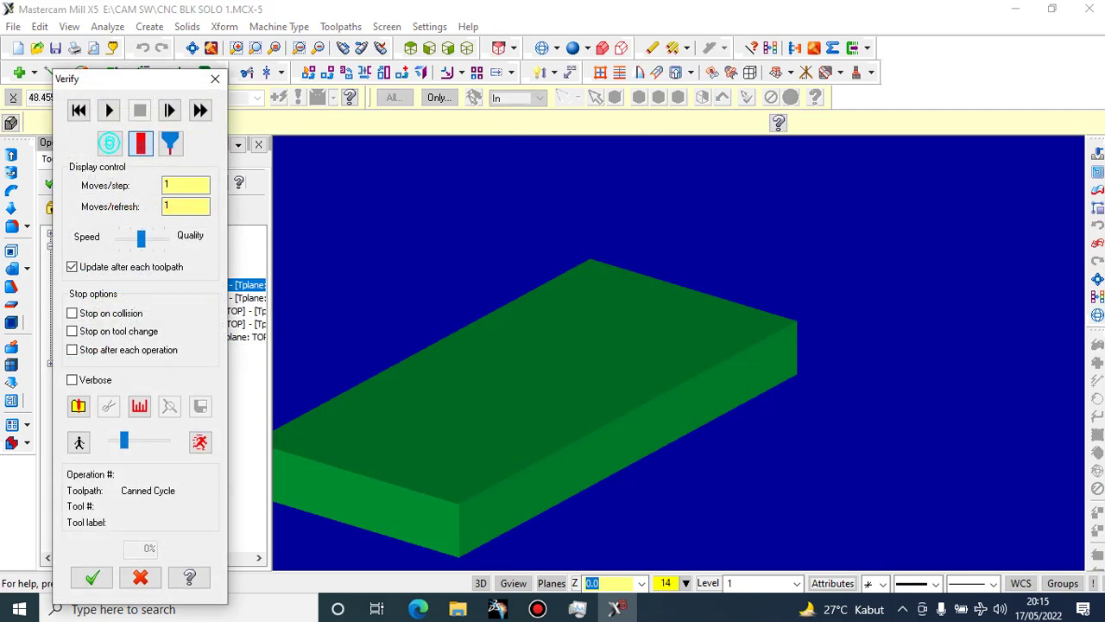
click(109, 110)
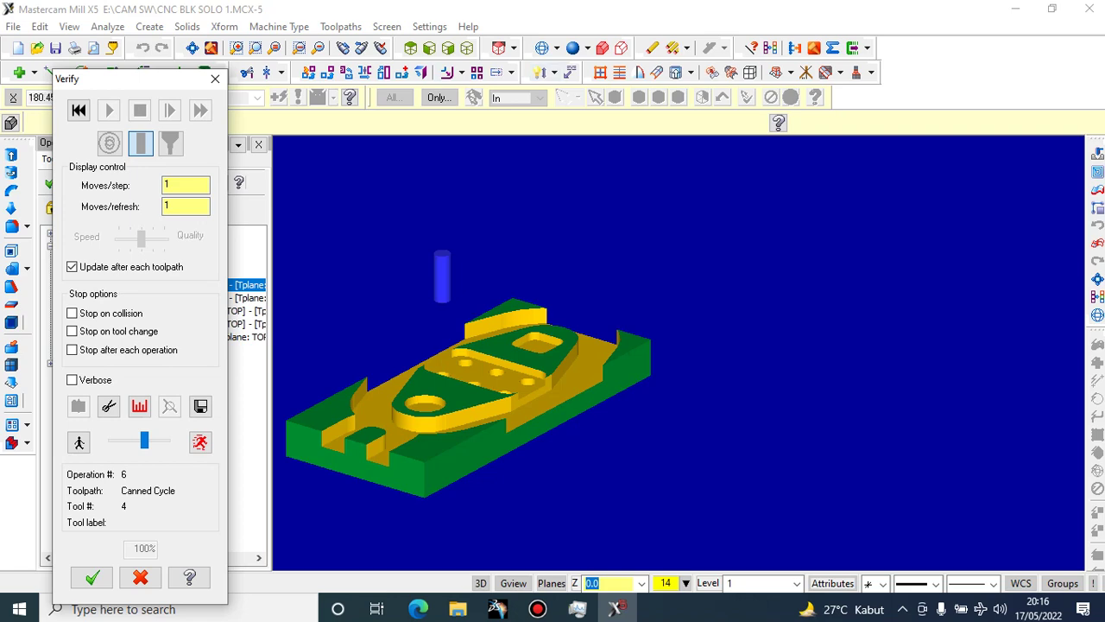
click(215, 79)
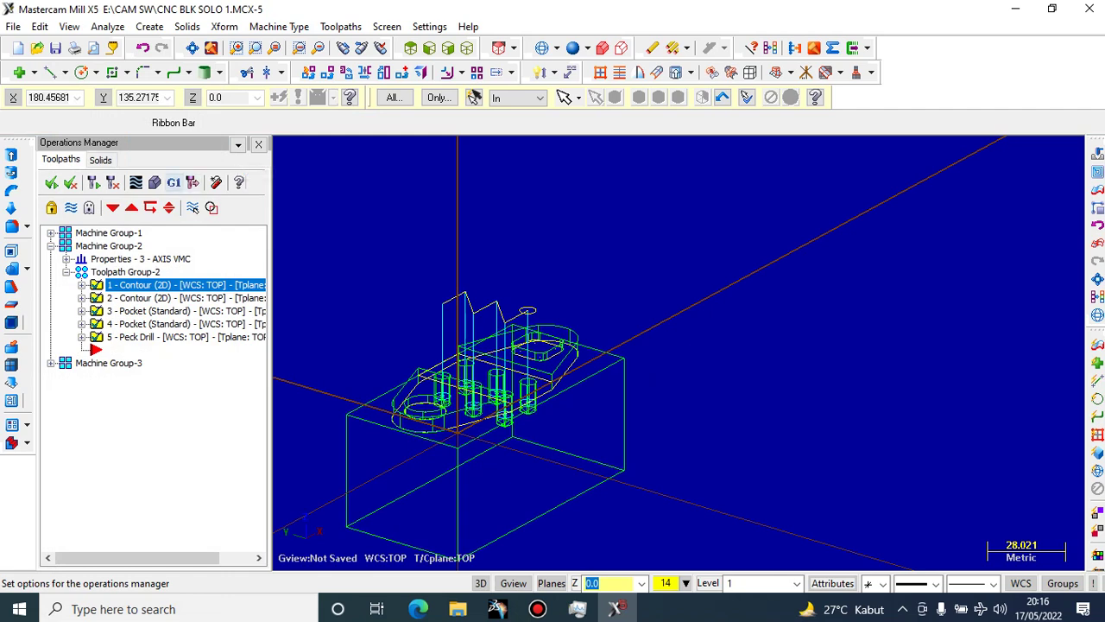
Post-process the selected operations to an NC file saved as CNC BLK SOLO 1 on Local Disk (E:), and look over the generated code
click(174, 182)
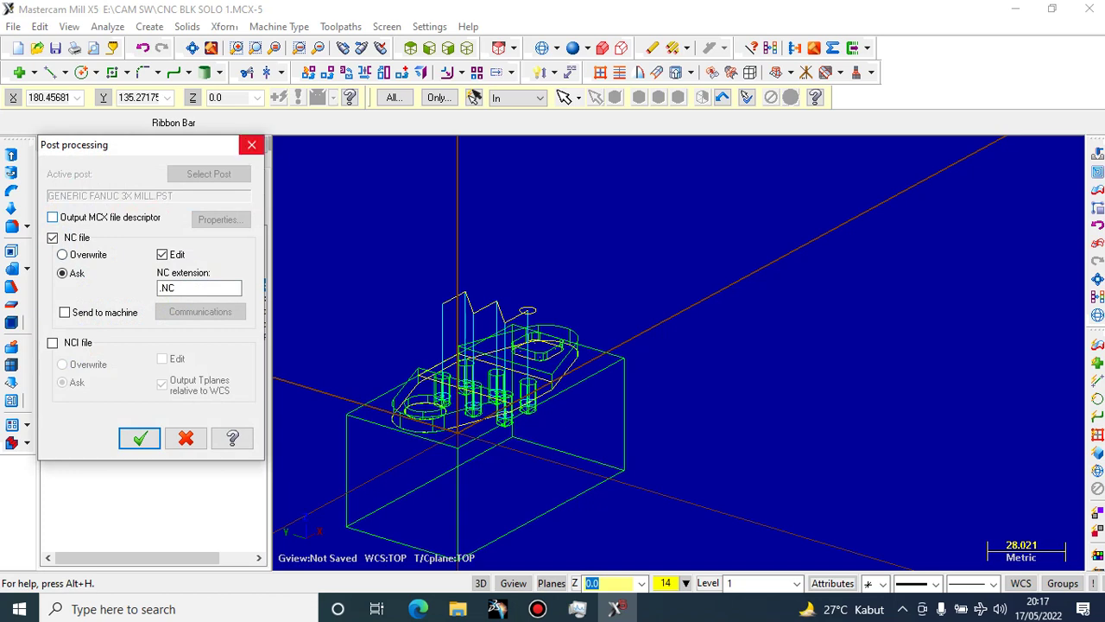
click(251, 145)
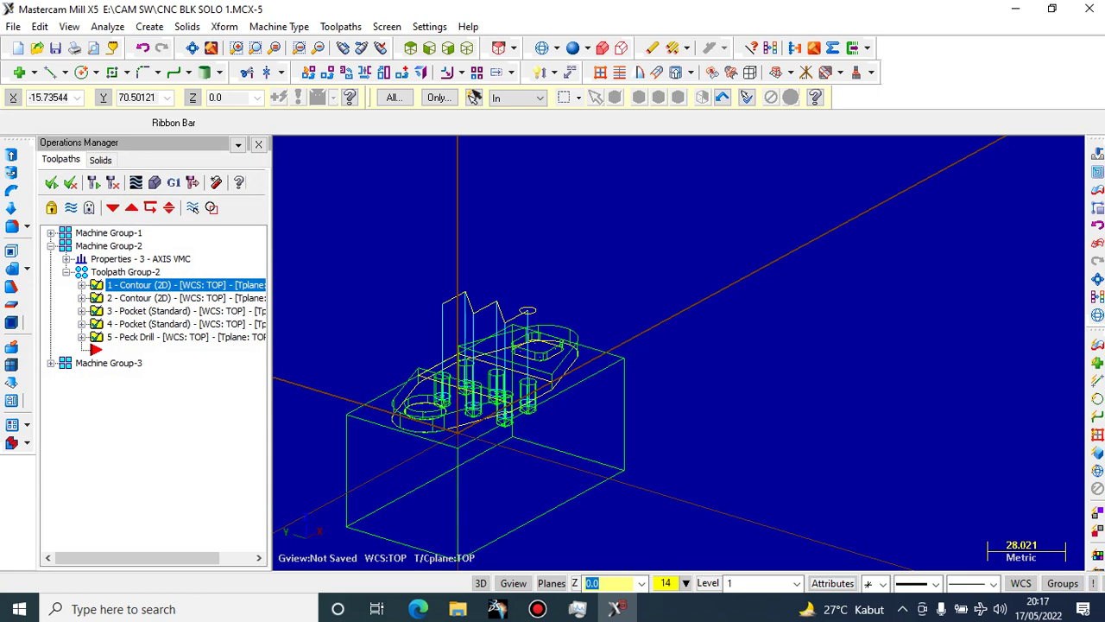
click(174, 183)
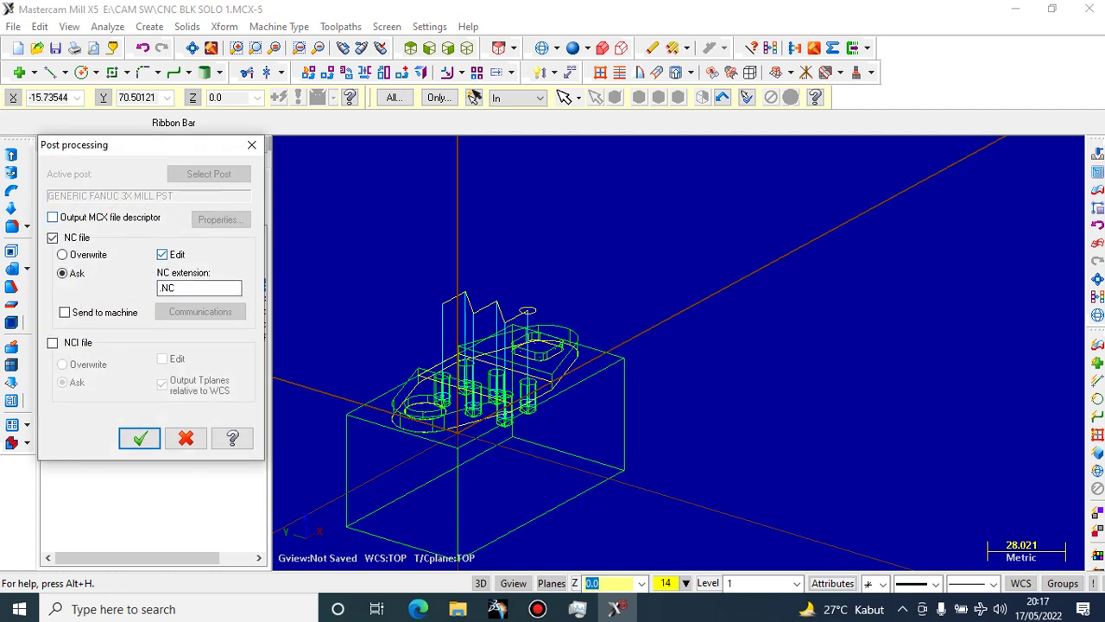
key(Return)
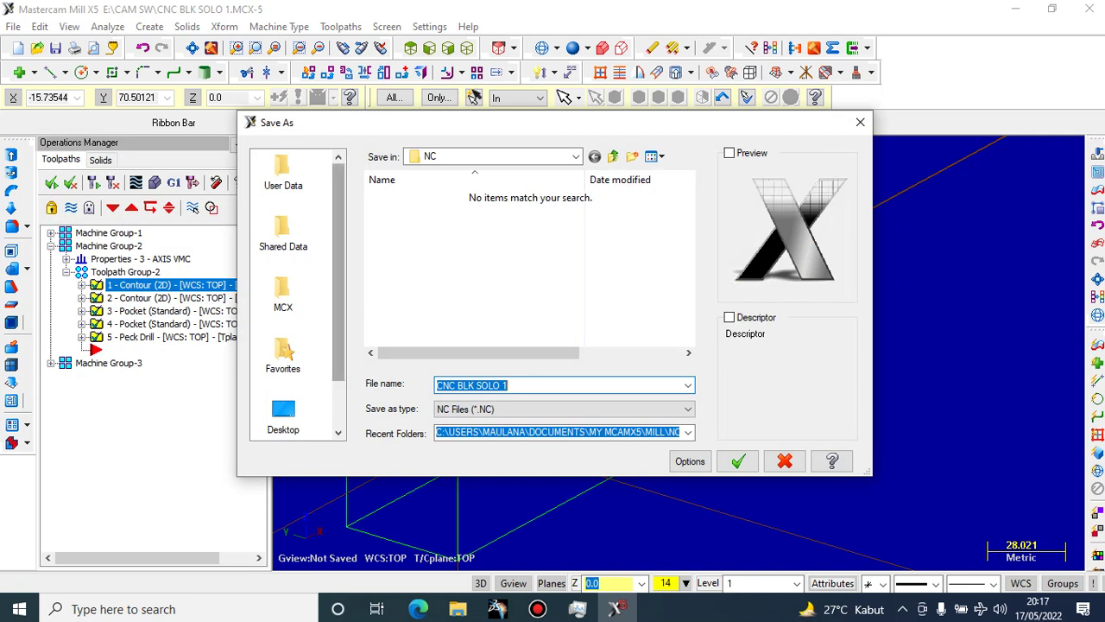
drag(338, 293, 338, 338)
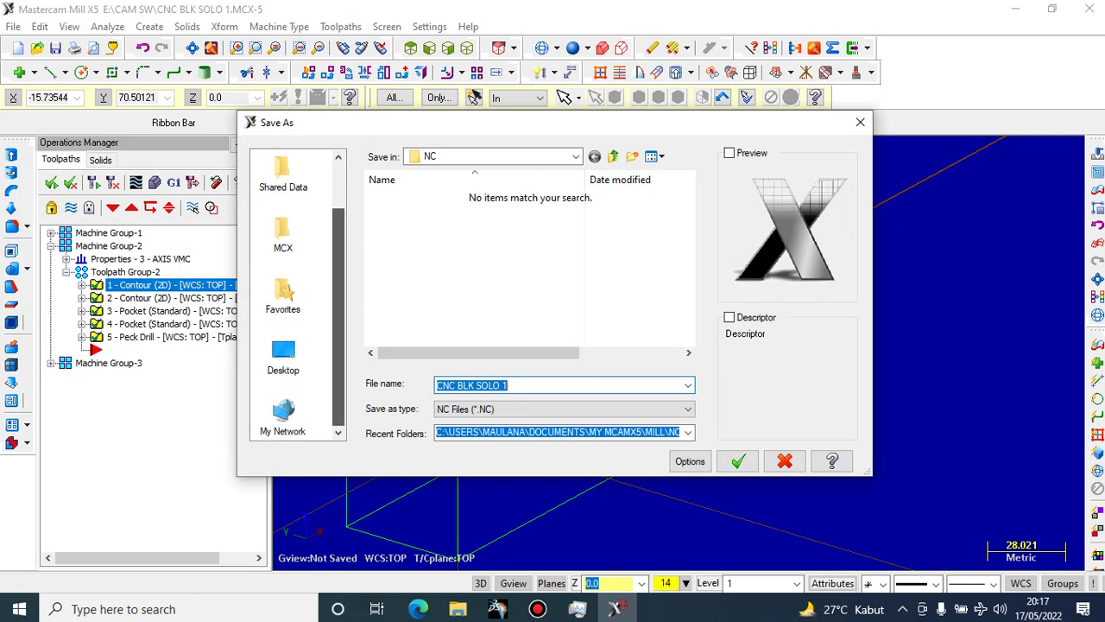
scroll(297, 293, up, 1)
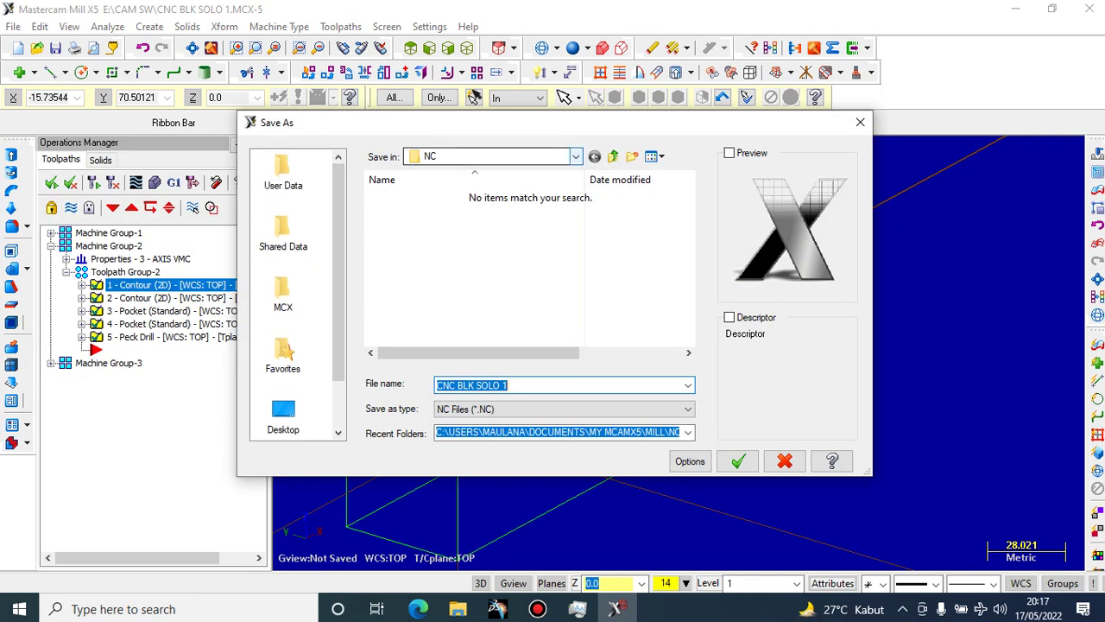
click(575, 157)
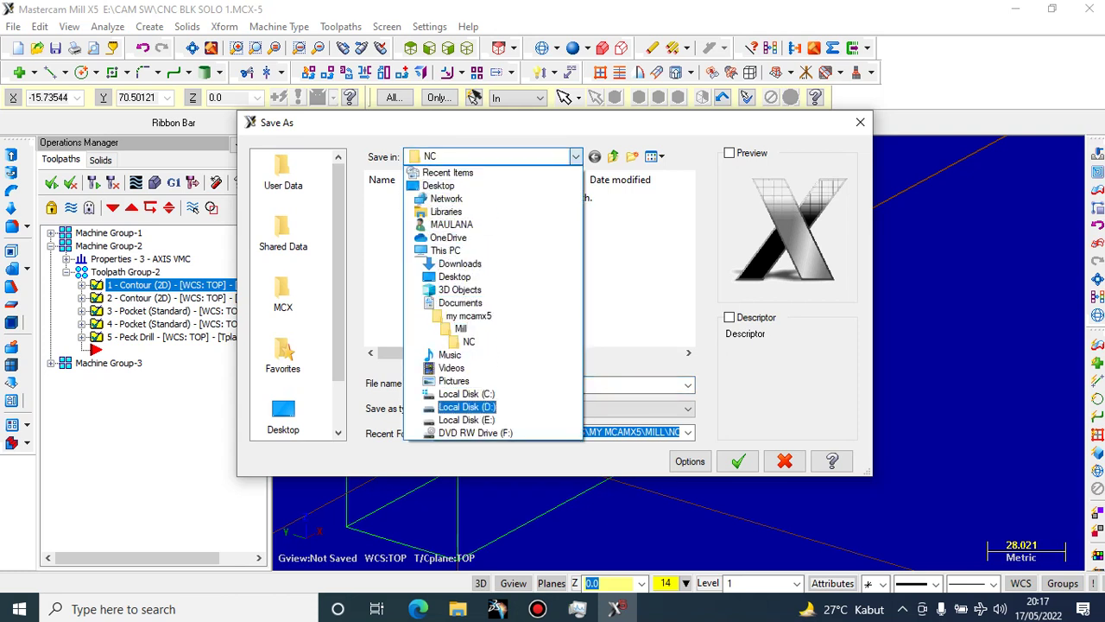
click(466, 419)
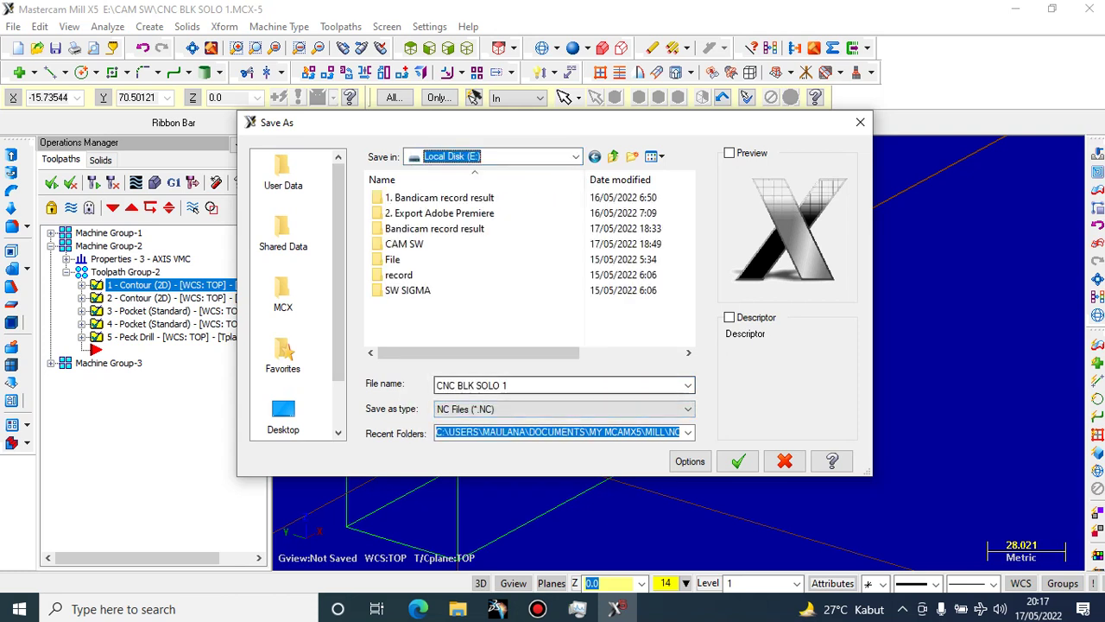
click(535, 385)
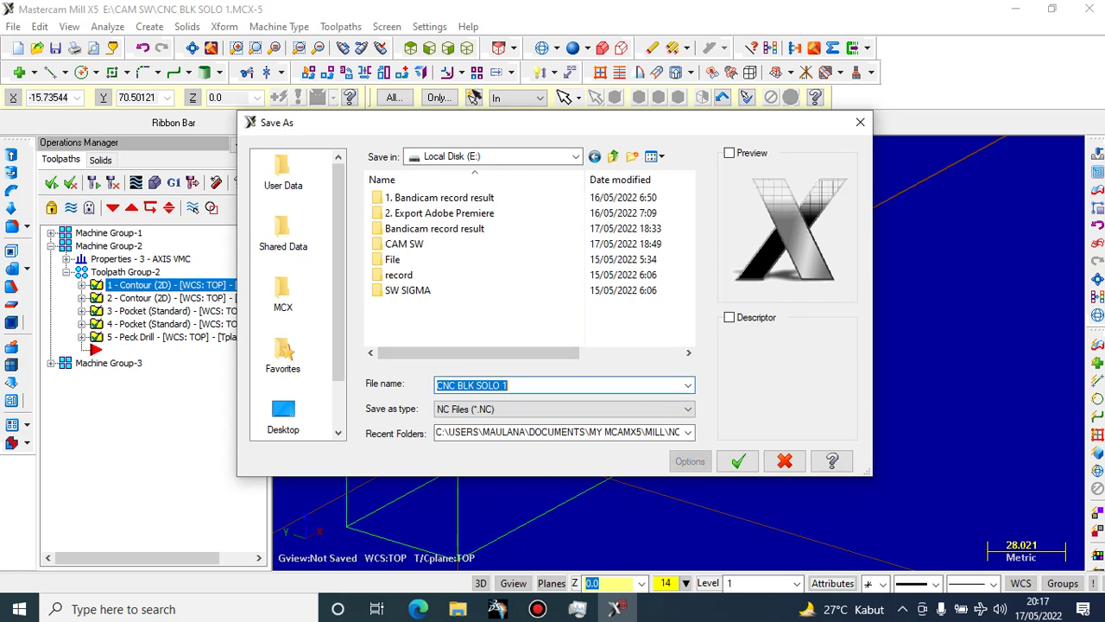
click(738, 461)
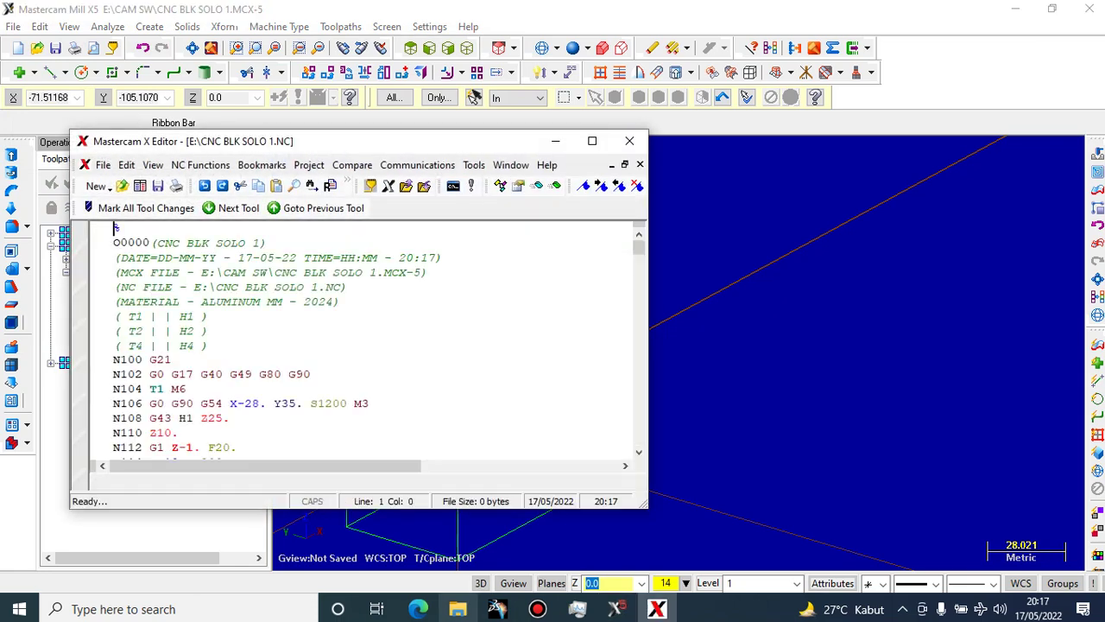
scroll(552, 311, down, 4)
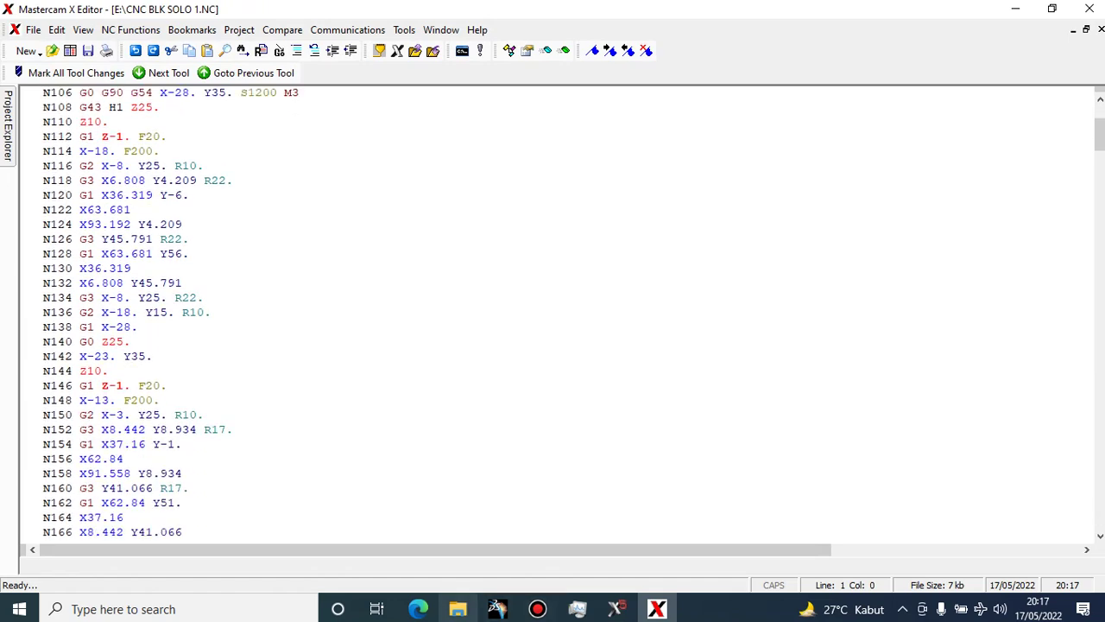
In File Explorer, open CNC BLK SOLO 1.NC from Local Disk (E:) with Notepad, keeping it as the default app for .NC files
click(457, 608)
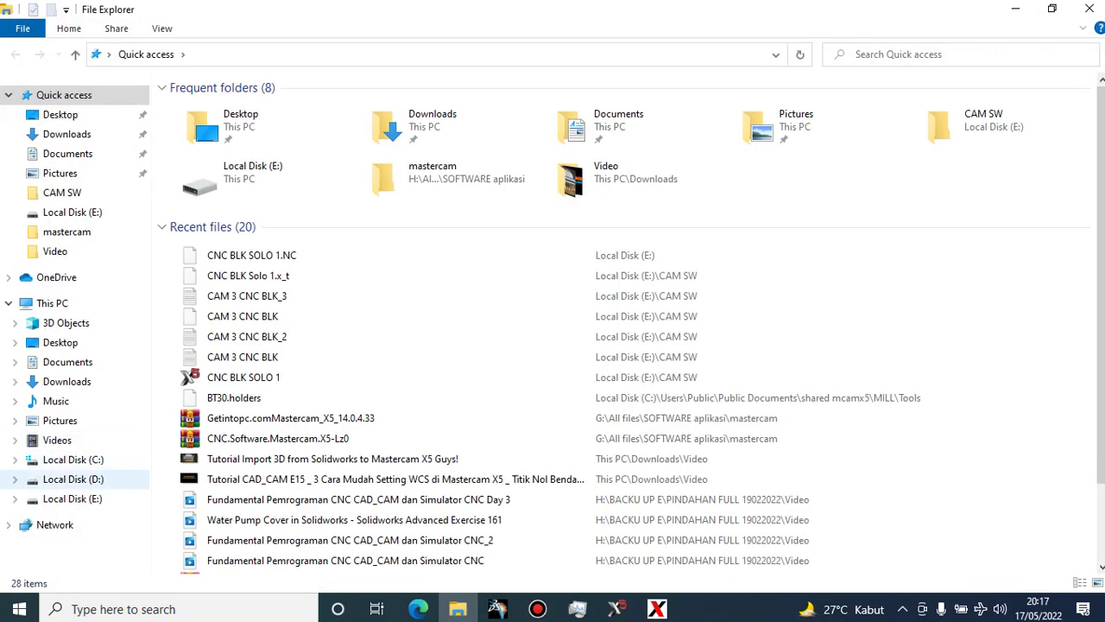
click(73, 498)
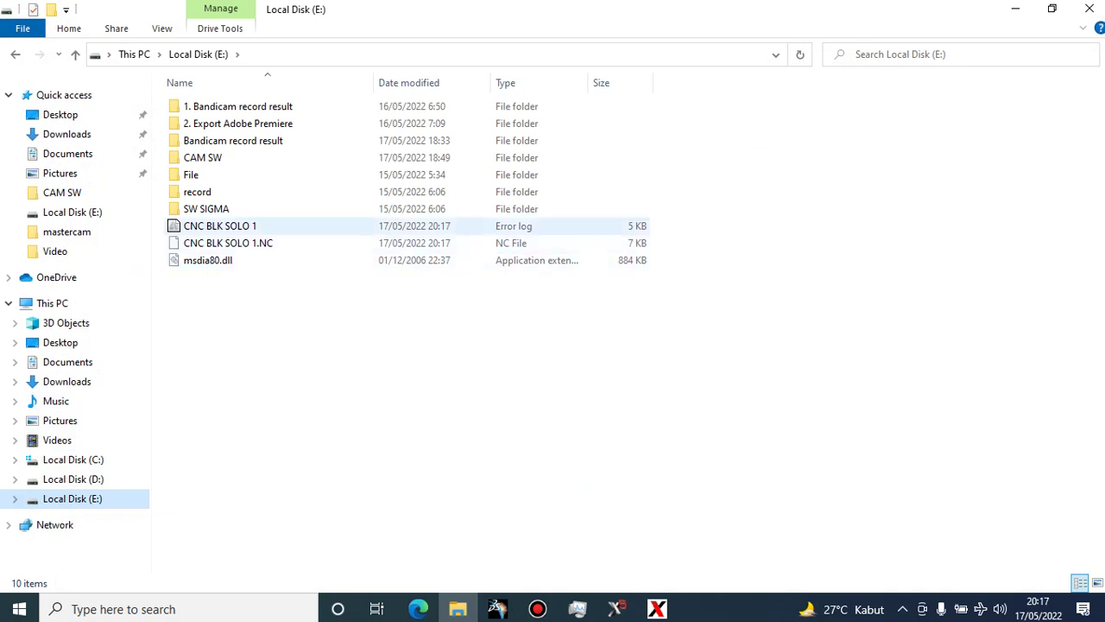
click(228, 243)
right_drag(228, 242, 250, 258)
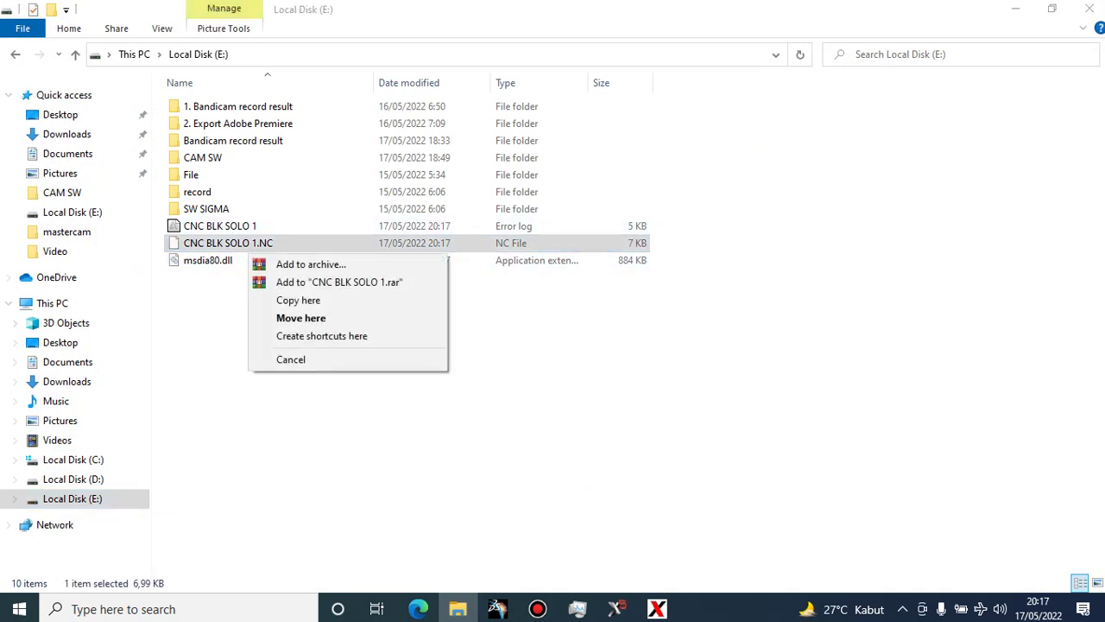
key(Escape)
right_click(226, 244)
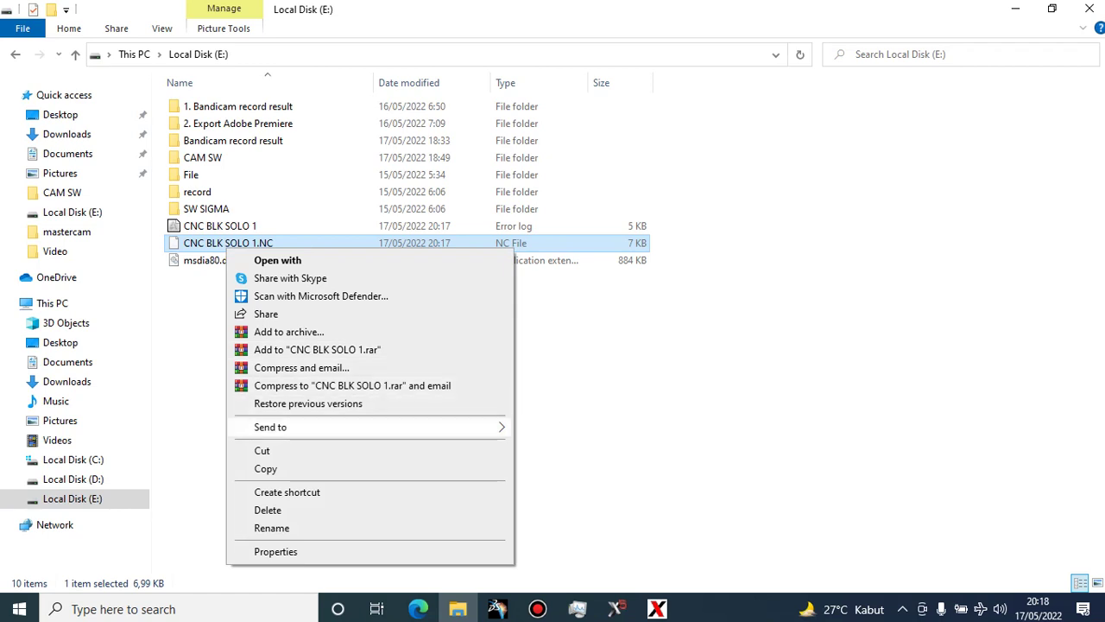
mouse_move(285, 427)
click(279, 261)
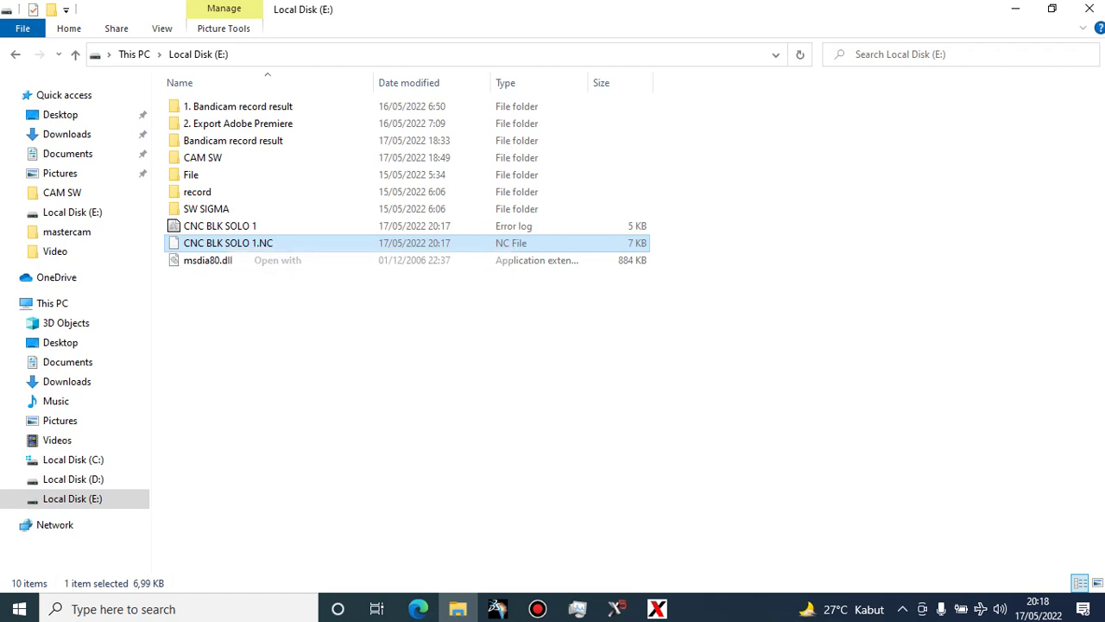
click(440, 259)
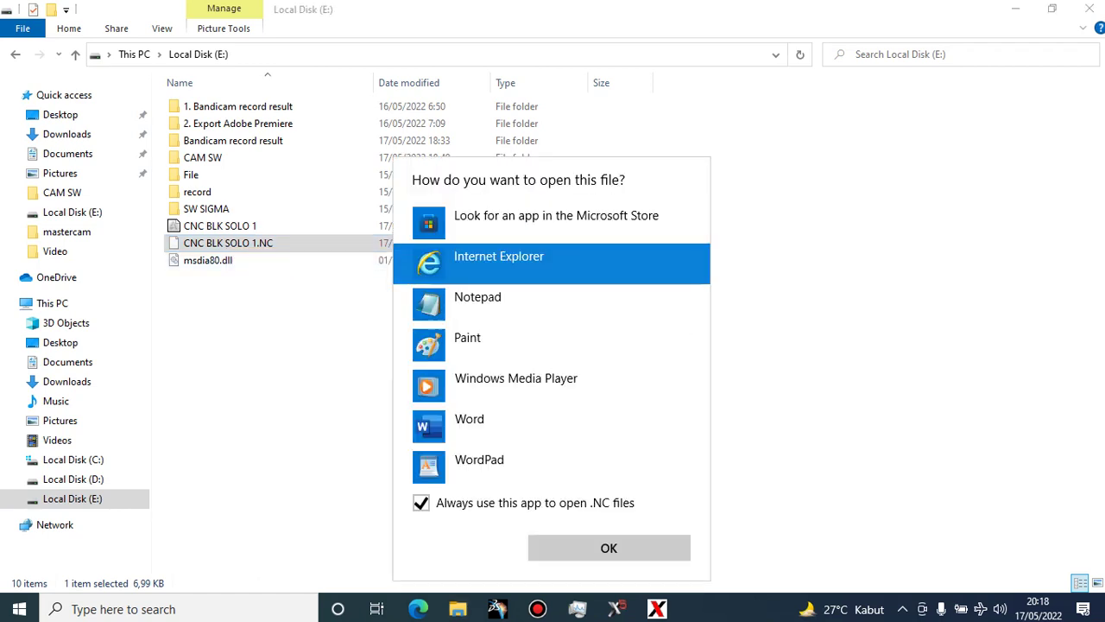
click(483, 302)
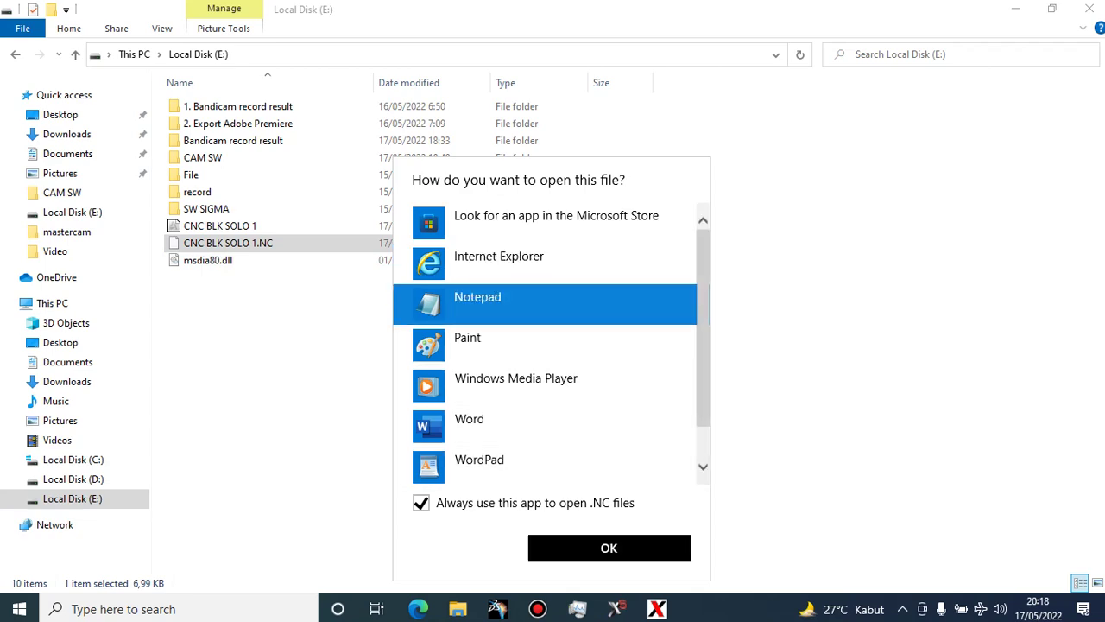
click(609, 547)
Examine the NC program's header and motion blocks in a maximized Notepad window, and minimize Notepad and File Explorer
scroll(561, 293, down, 8)
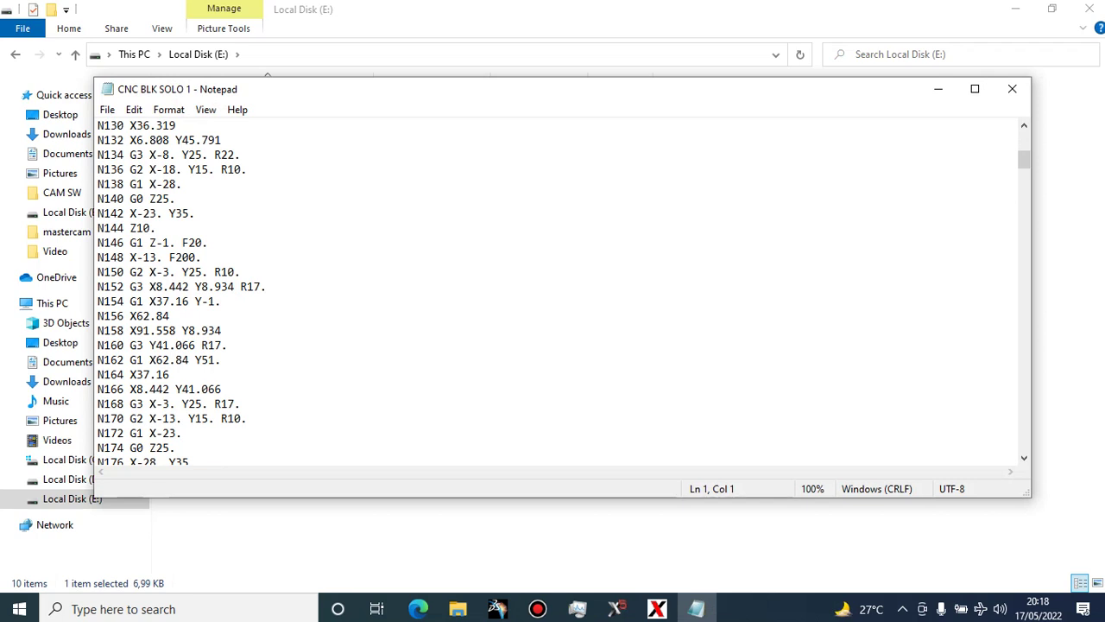
scroll(562, 294, down, 4)
scroll(561, 293, up, 4)
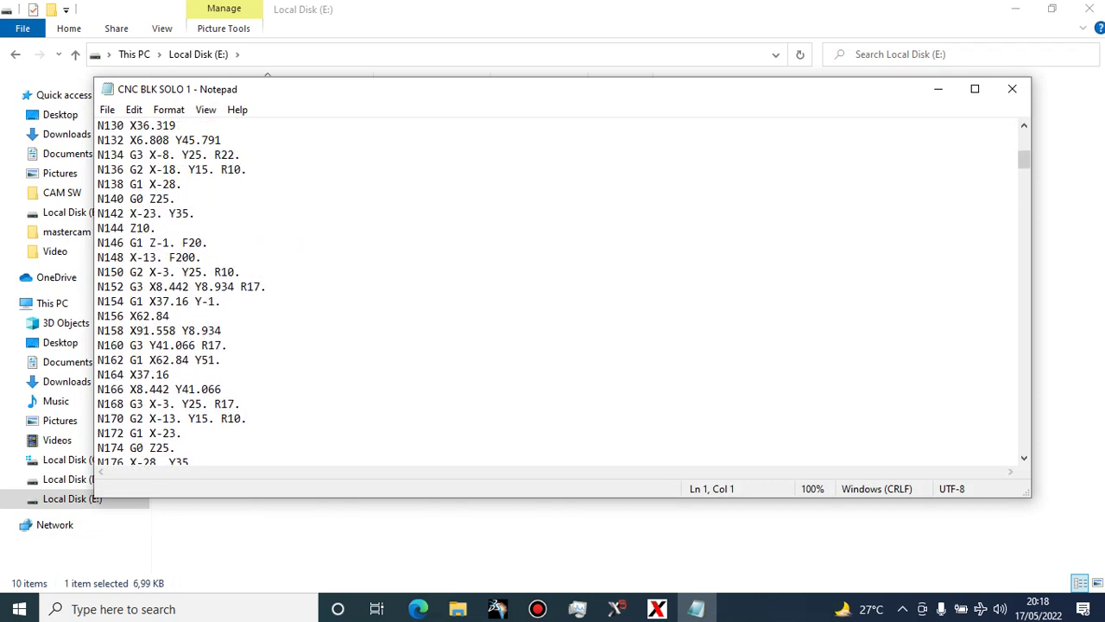
scroll(561, 294, down, 2)
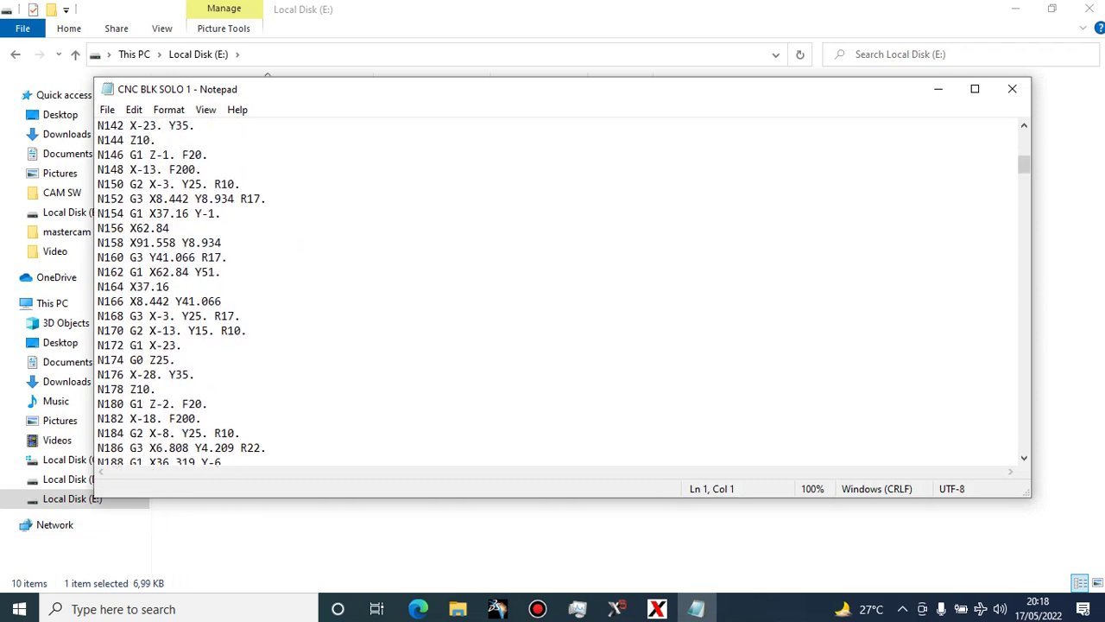
click(975, 89)
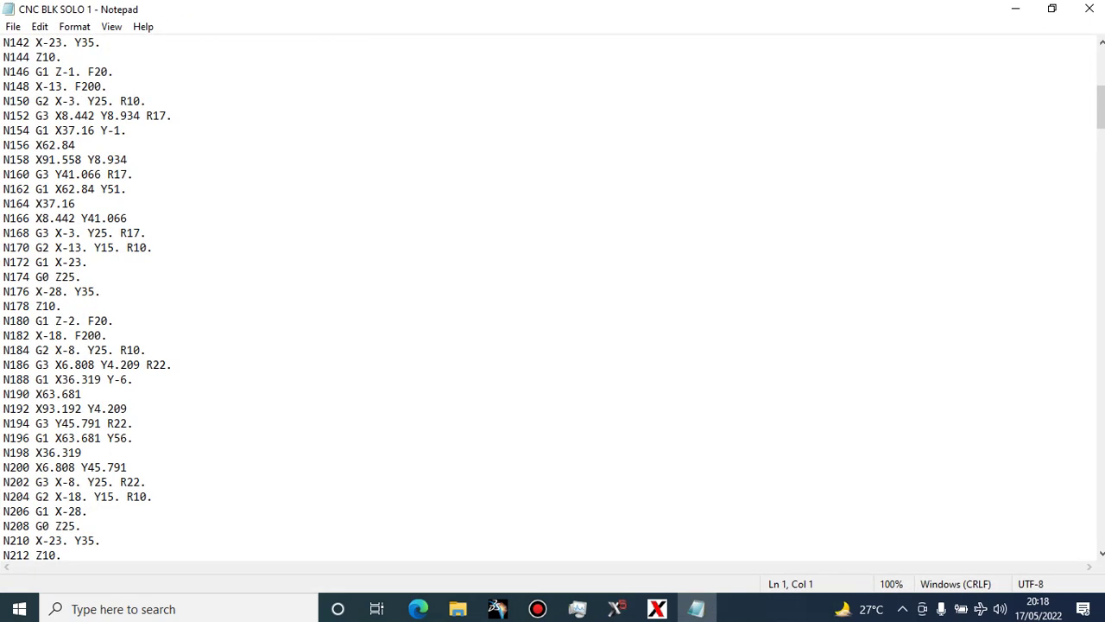
scroll(553, 298, up, 2)
scroll(552, 298, up, 6)
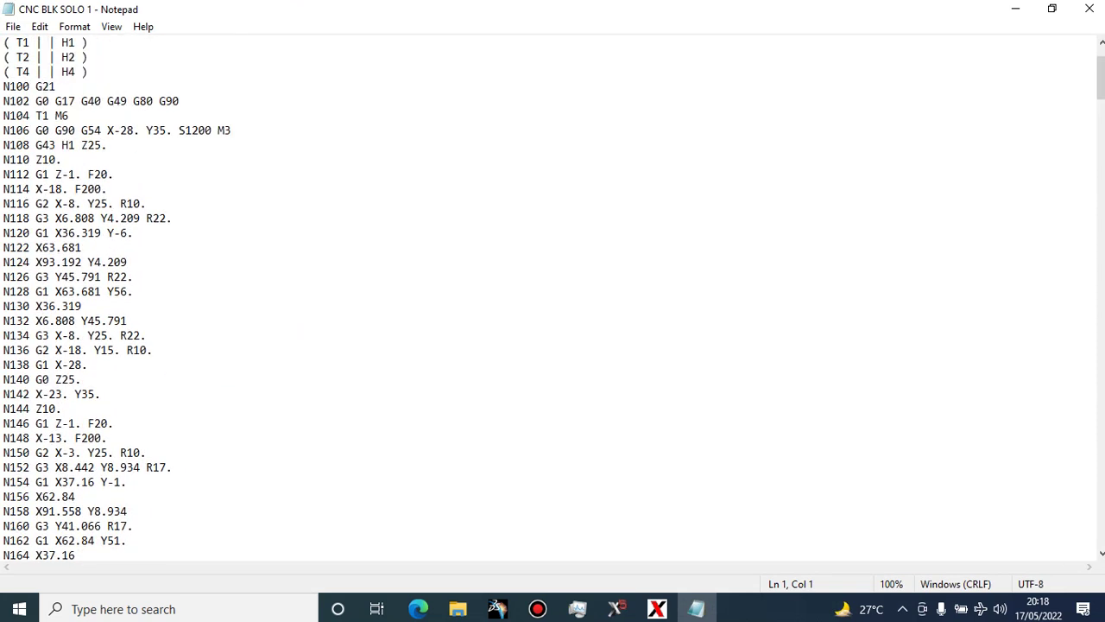
scroll(552, 298, up, 2)
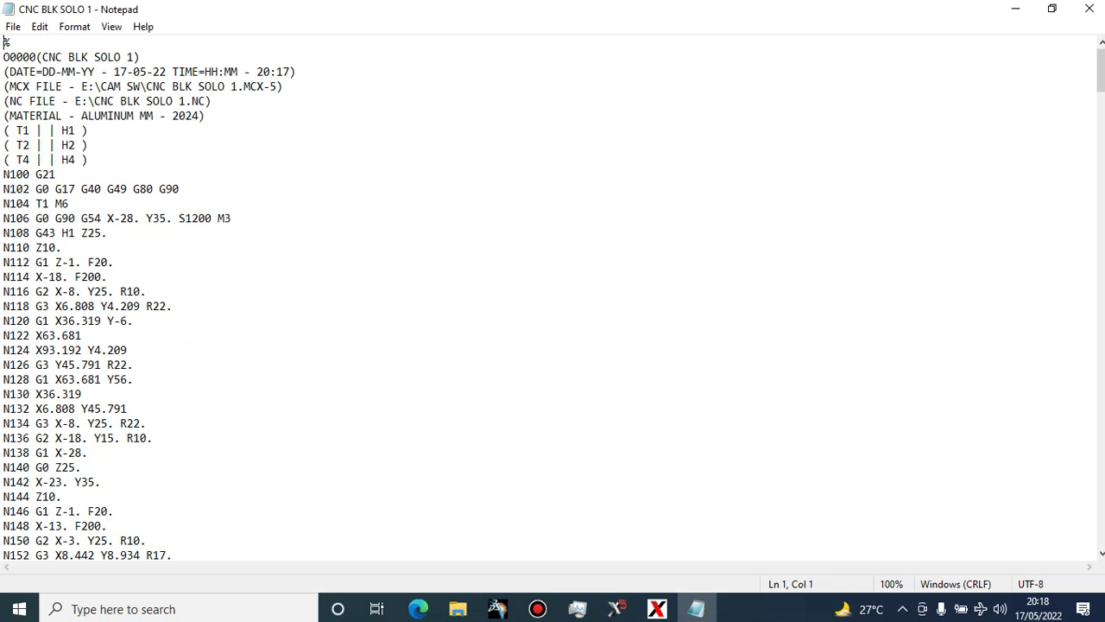
scroll(552, 298, down, 6)
scroll(553, 298, up, 6)
drag(4, 174, 102, 511)
click(81, 394)
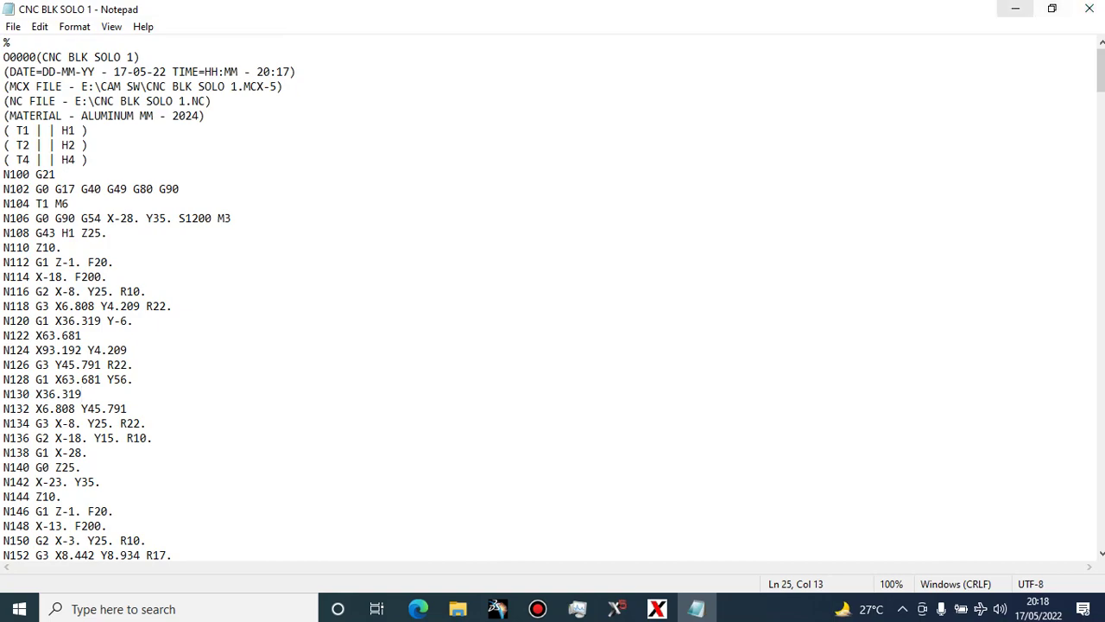
click(1016, 9)
click(1015, 8)
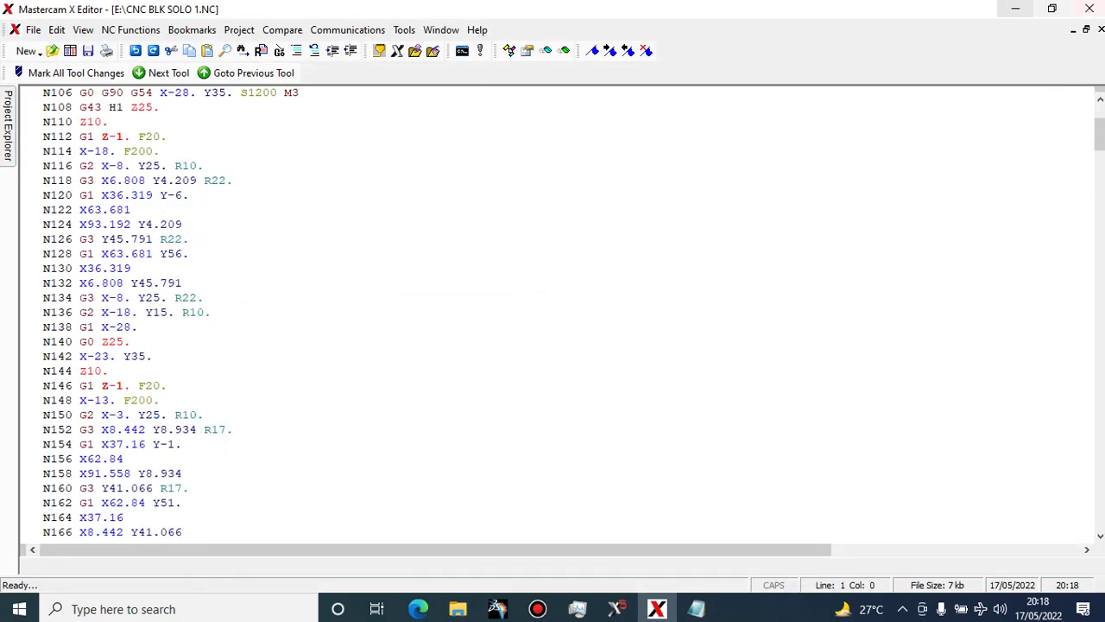
Minimize the NC editor and Mastercam windows, and launch the SSCNC simulator from the desktop
click(1015, 8)
click(1015, 9)
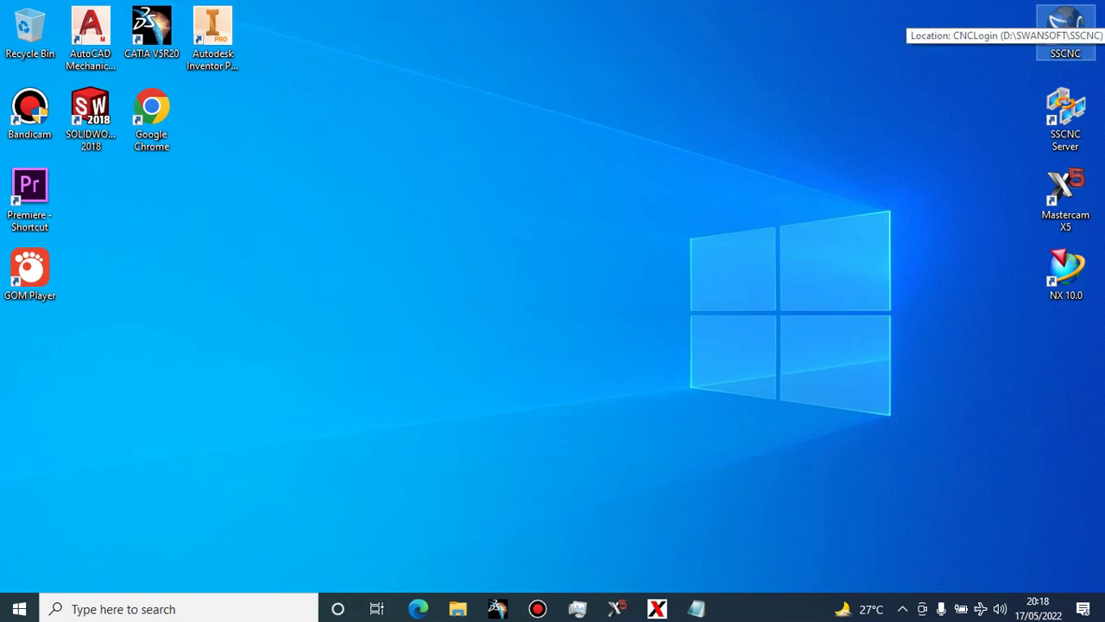
double_click(1065, 30)
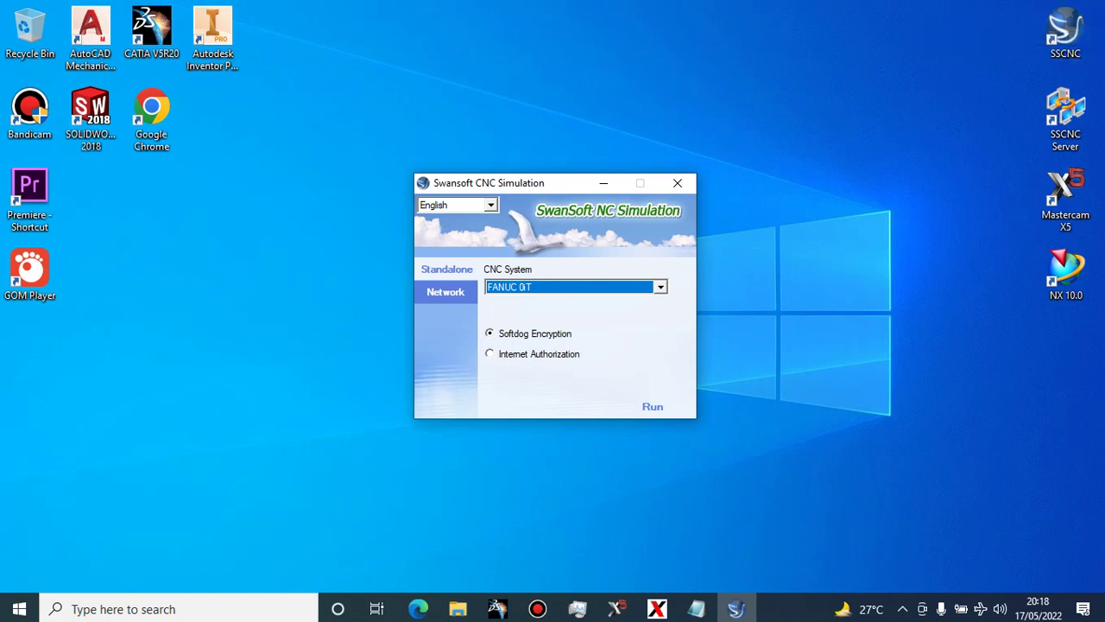
Choose FANUC 0MD as the CNC system and run the SwanSoft simulation
click(661, 287)
key(Down)
key(Down)
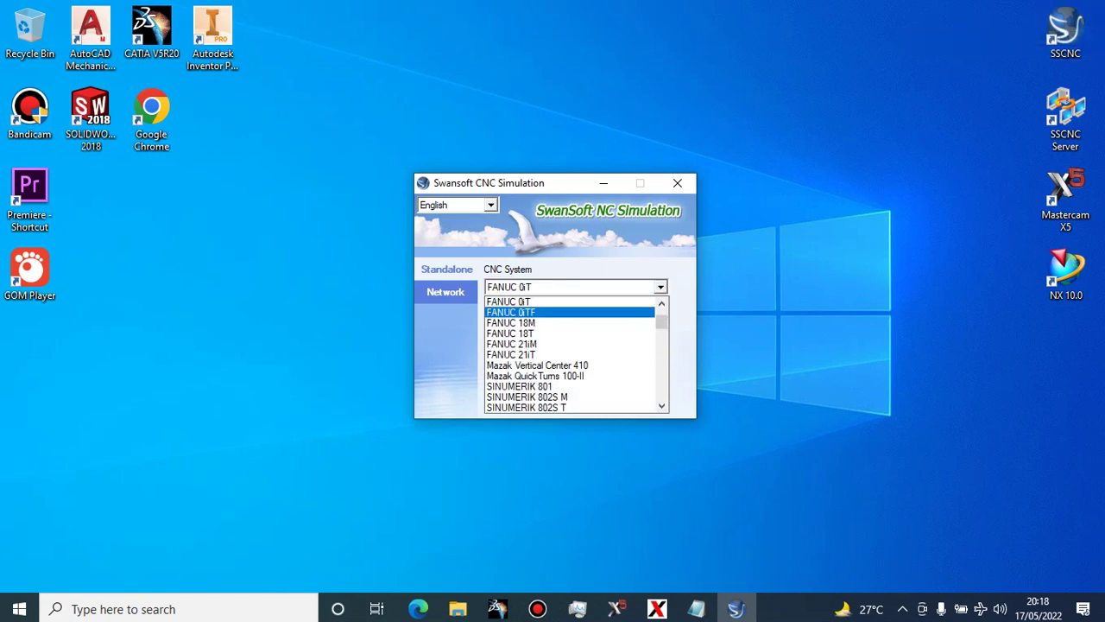
key(Down)
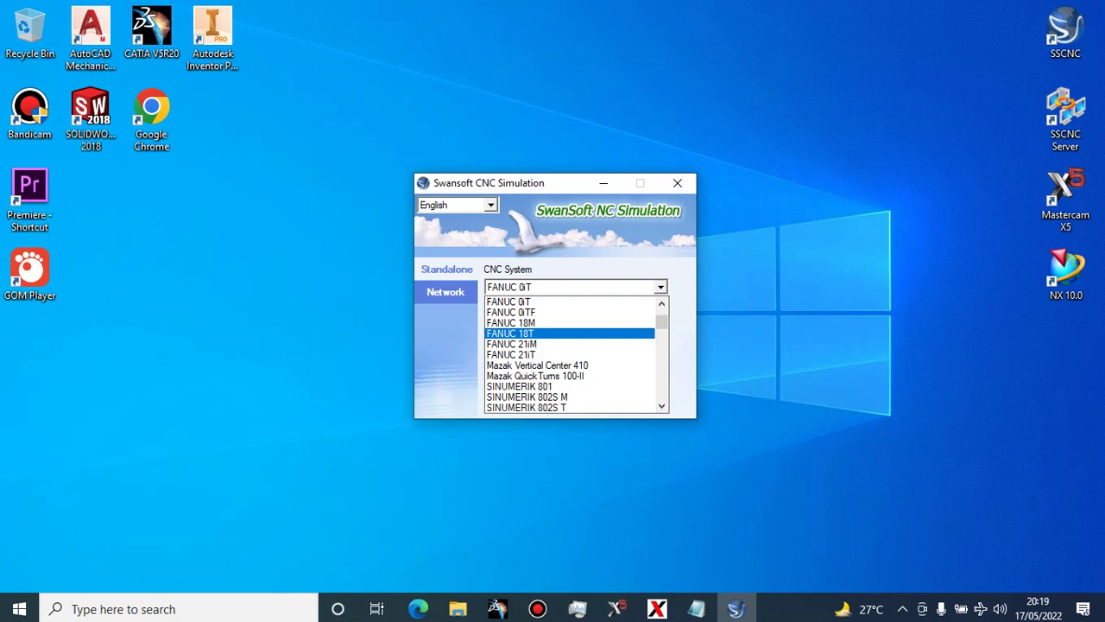
key(Up)
key(Up)
key(Up)
key(Up)
key(Up)
key(Up)
key(Up)
key(Up)
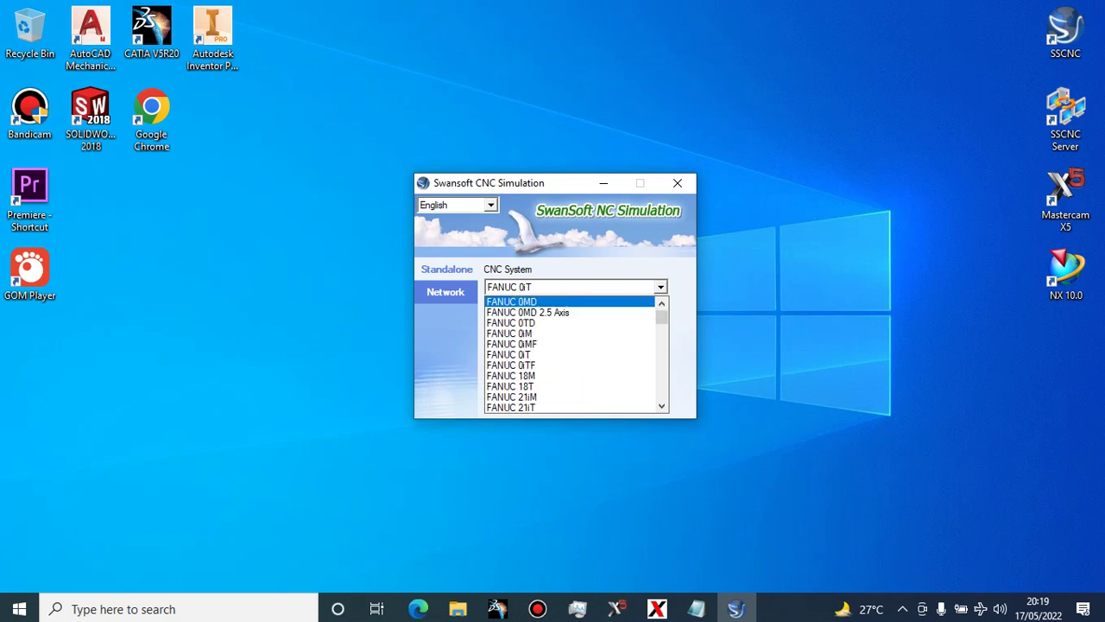
key(Return)
click(653, 406)
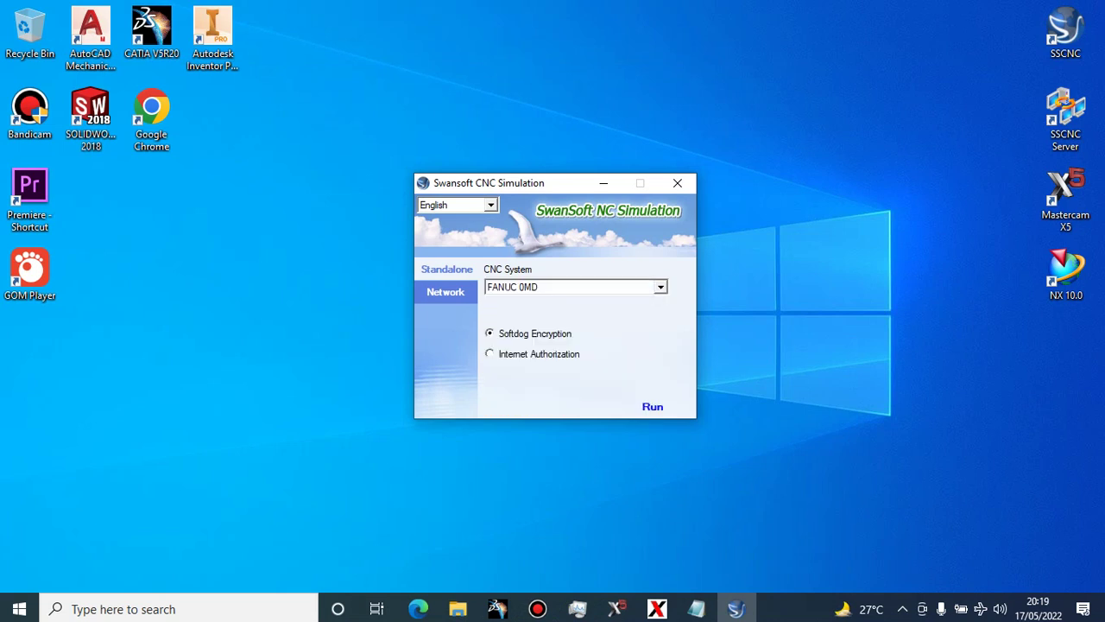
key(Return)
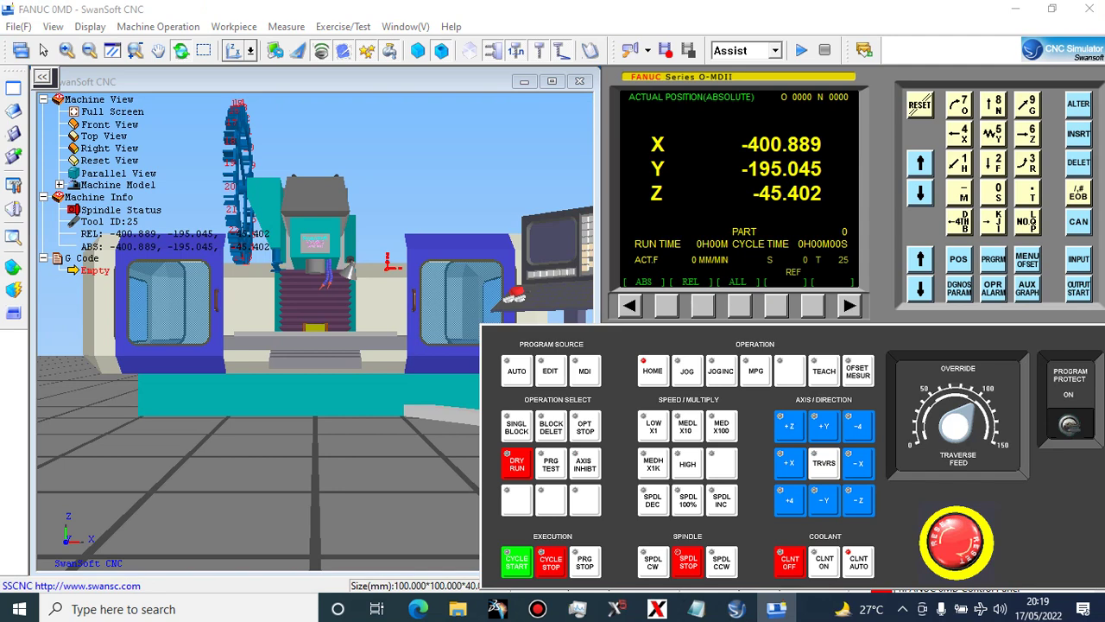
Switch the control from the position display to EDIT mode and look through the program library list up to O0008
click(740, 305)
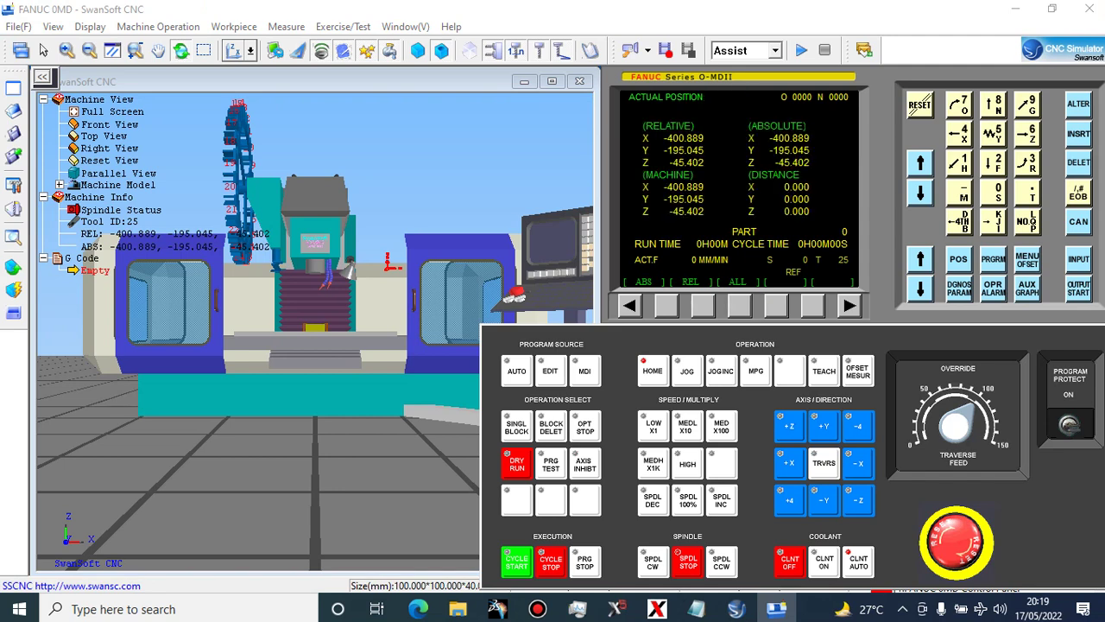
click(550, 372)
click(993, 259)
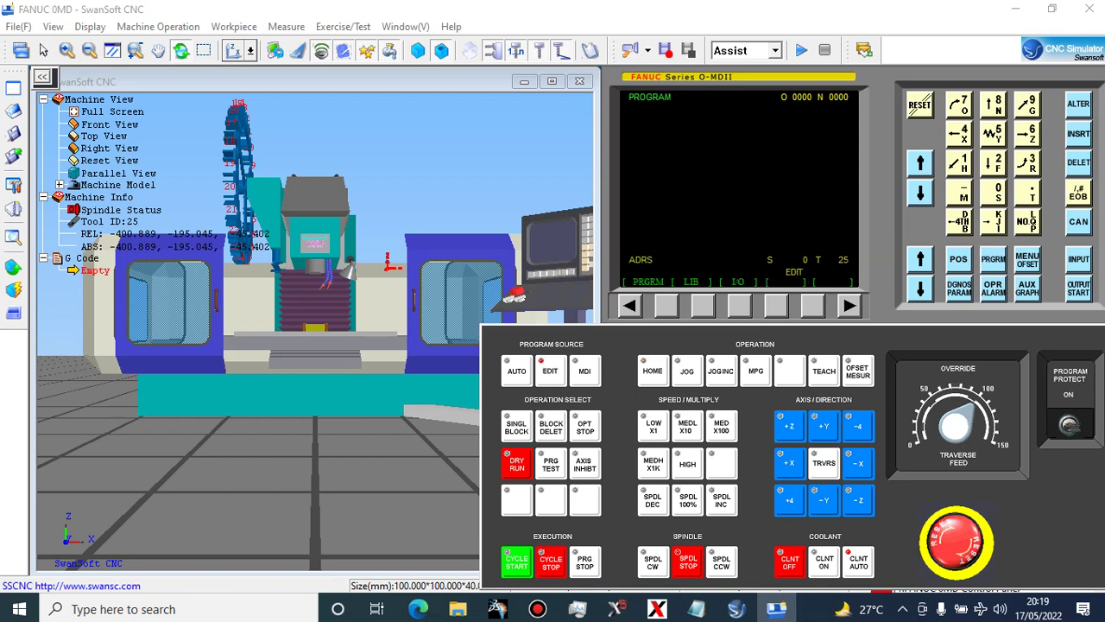
click(703, 306)
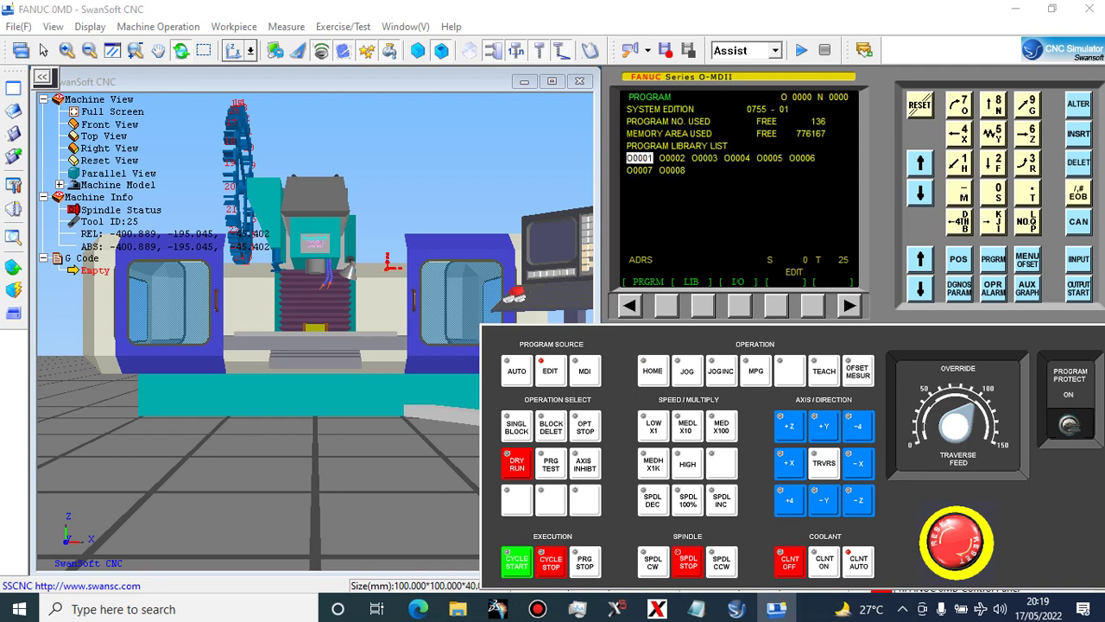
click(920, 193)
click(920, 192)
click(921, 192)
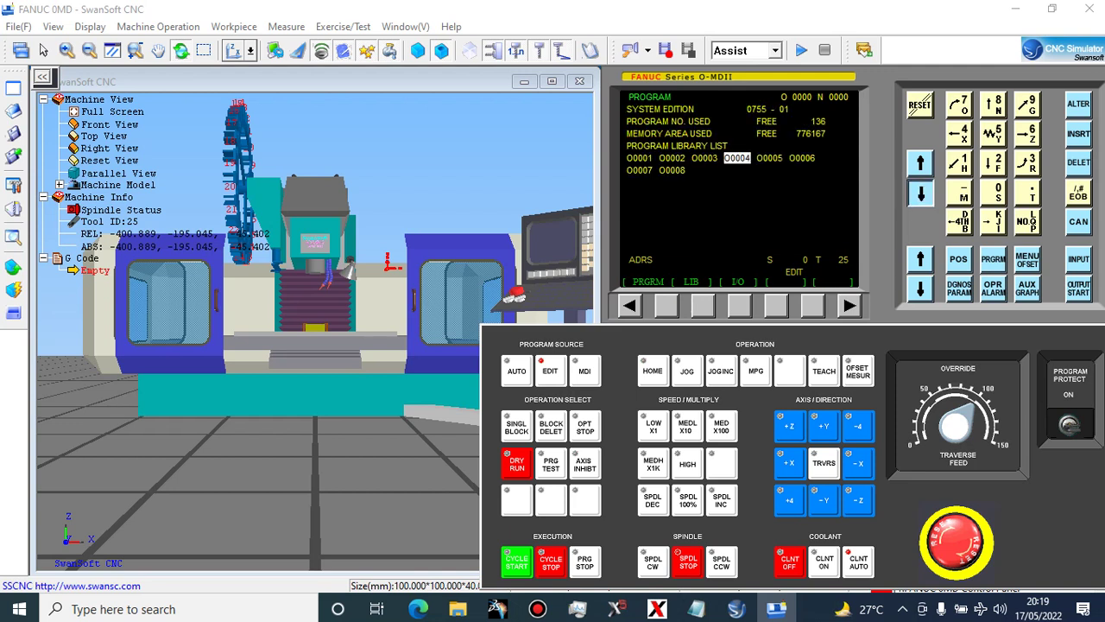
click(920, 192)
click(921, 192)
click(921, 192)
click(920, 193)
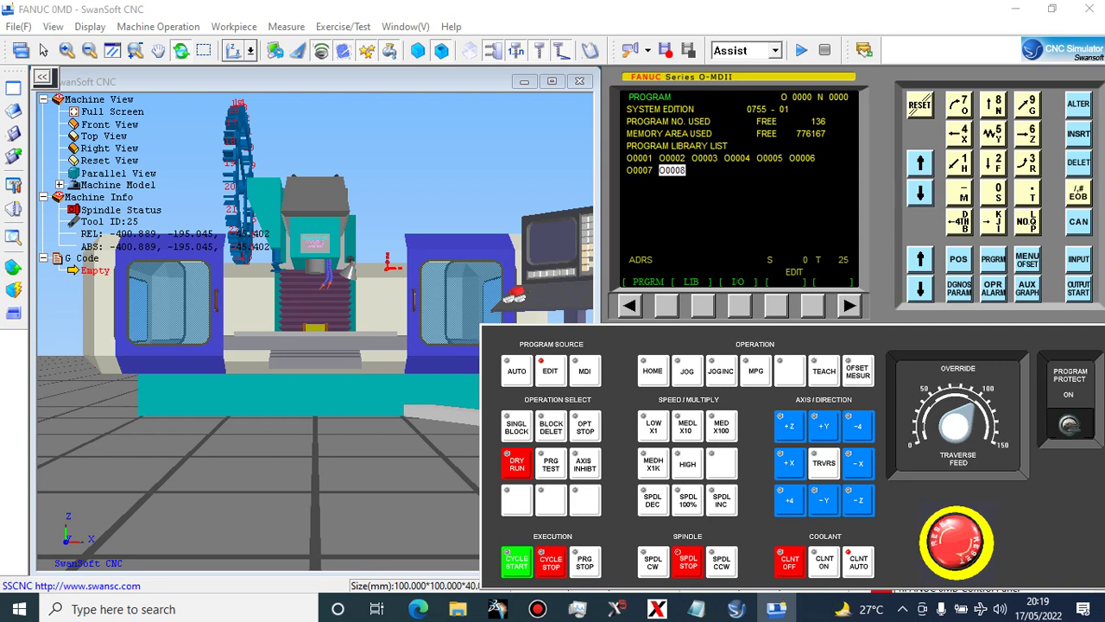
text(o)
text(0)
text(00)
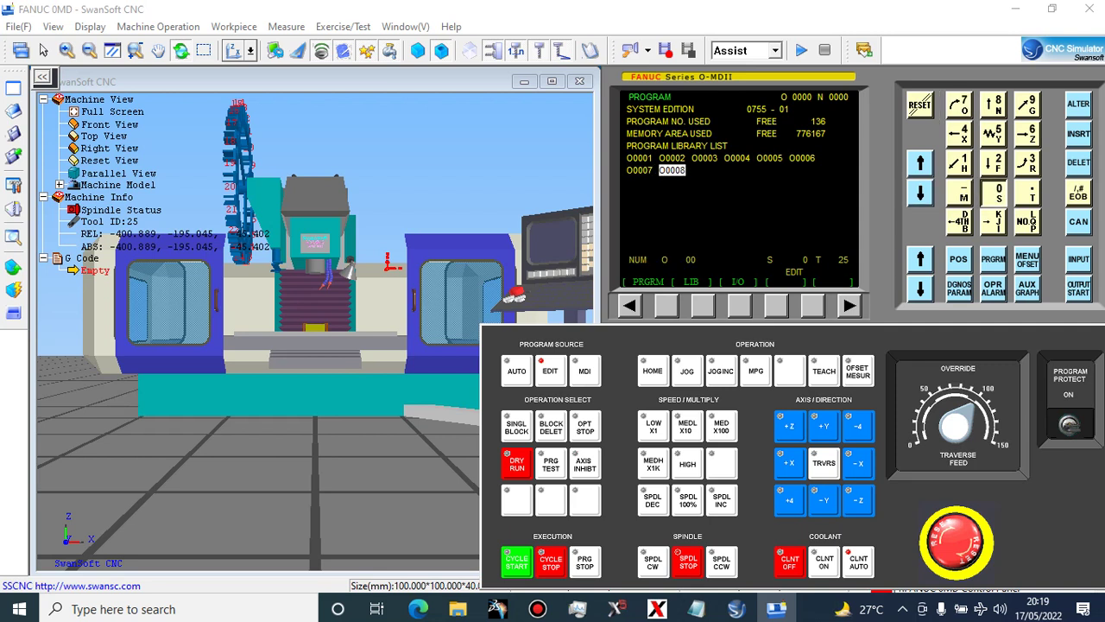
text(9)
key(Return)
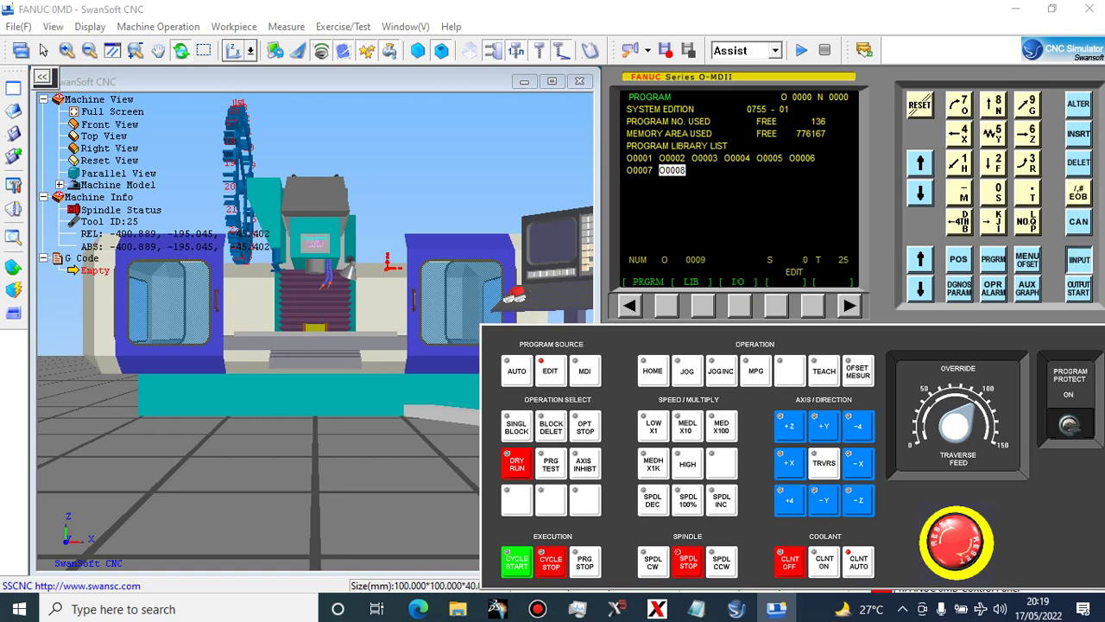
click(955, 236)
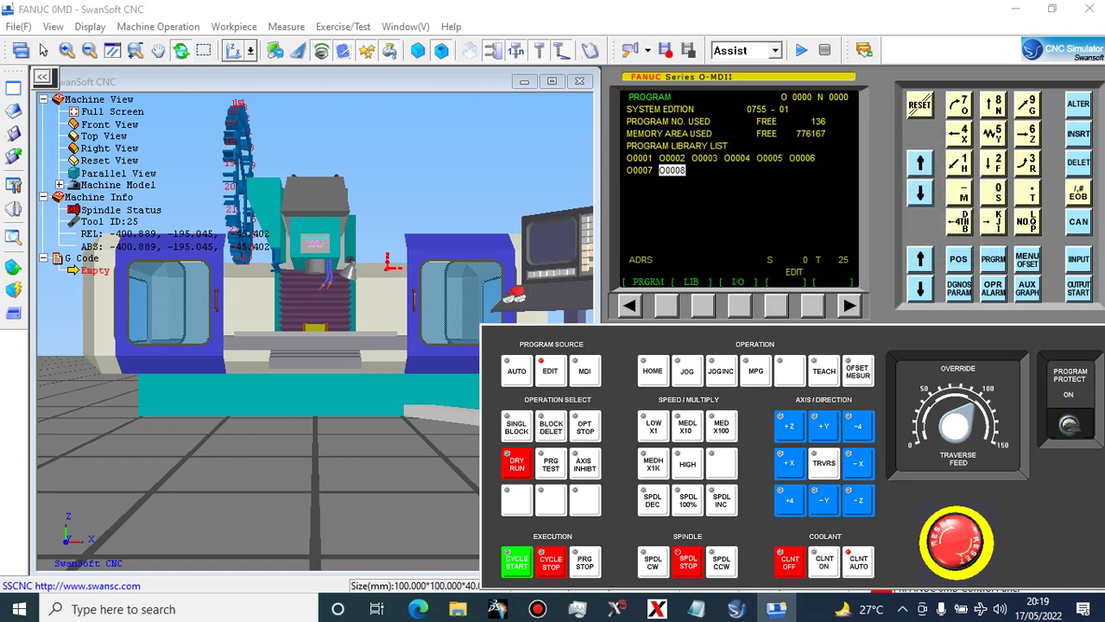
Insert a new empty program numbered O0009 in the controller's program library
text(O 0009)
key(Insert)
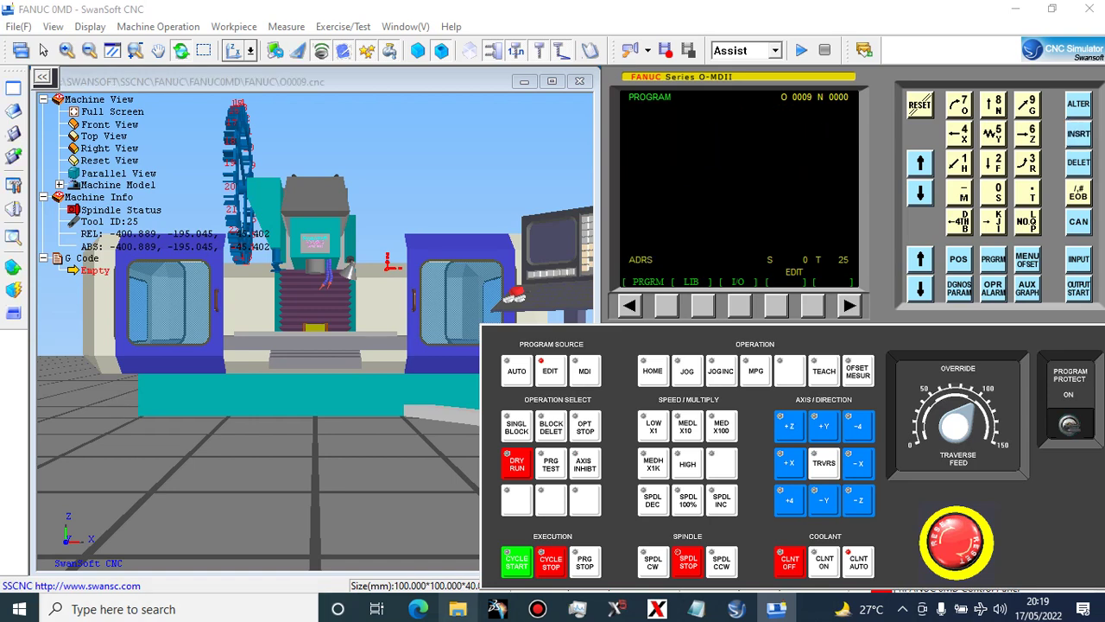
Switch to File Explorer and go to the SWANSOFT\SSCNC\FANUC folder on Local Disk (D:)
click(458, 609)
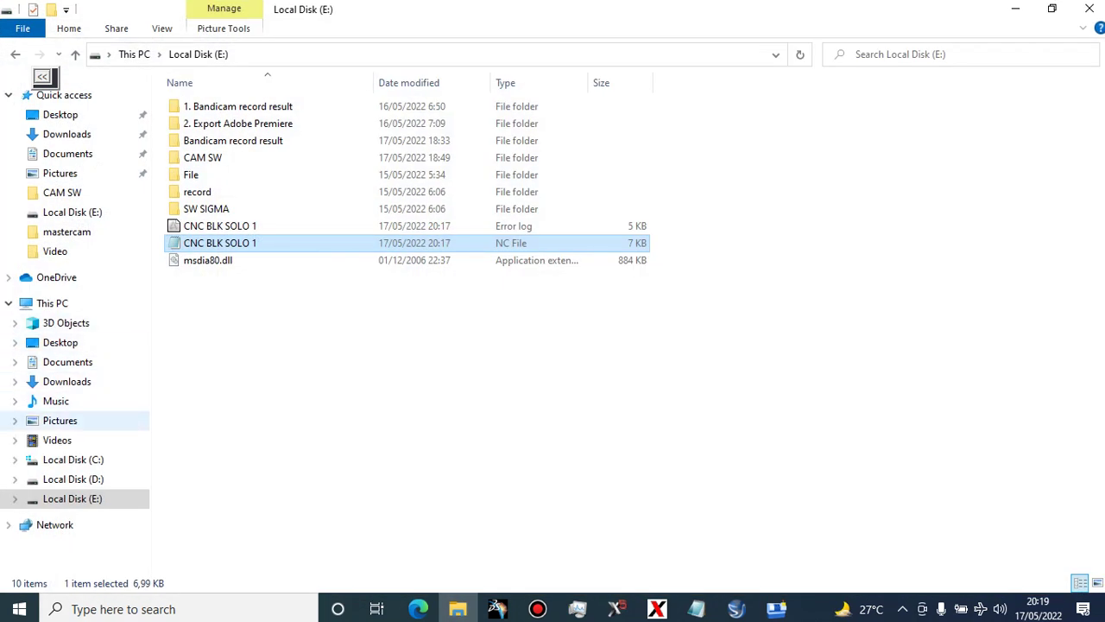
click(72, 478)
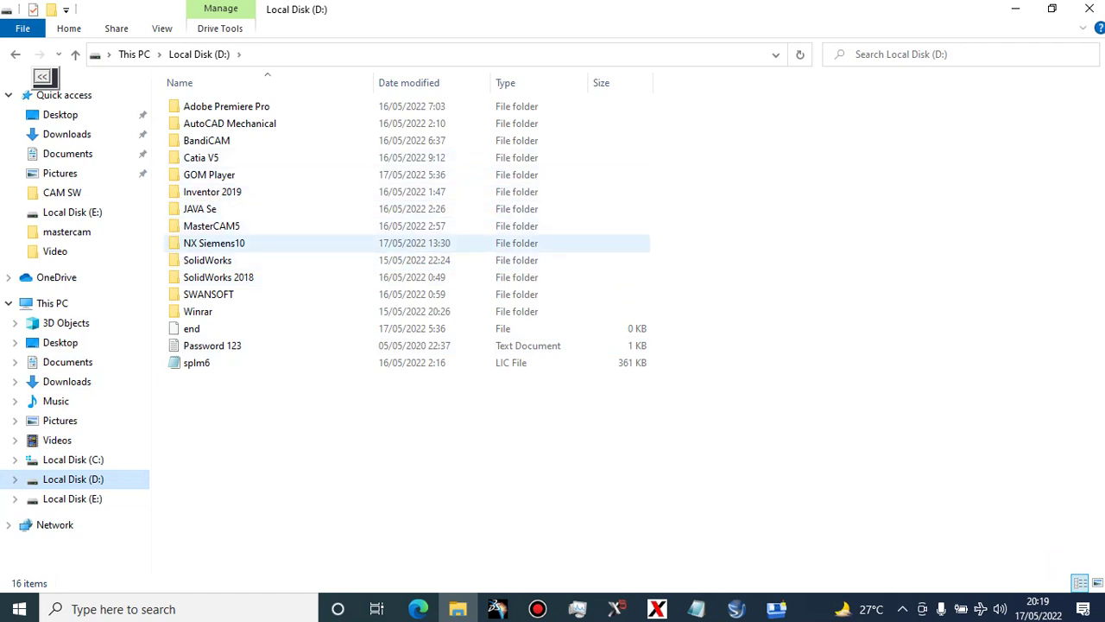
double_click(208, 293)
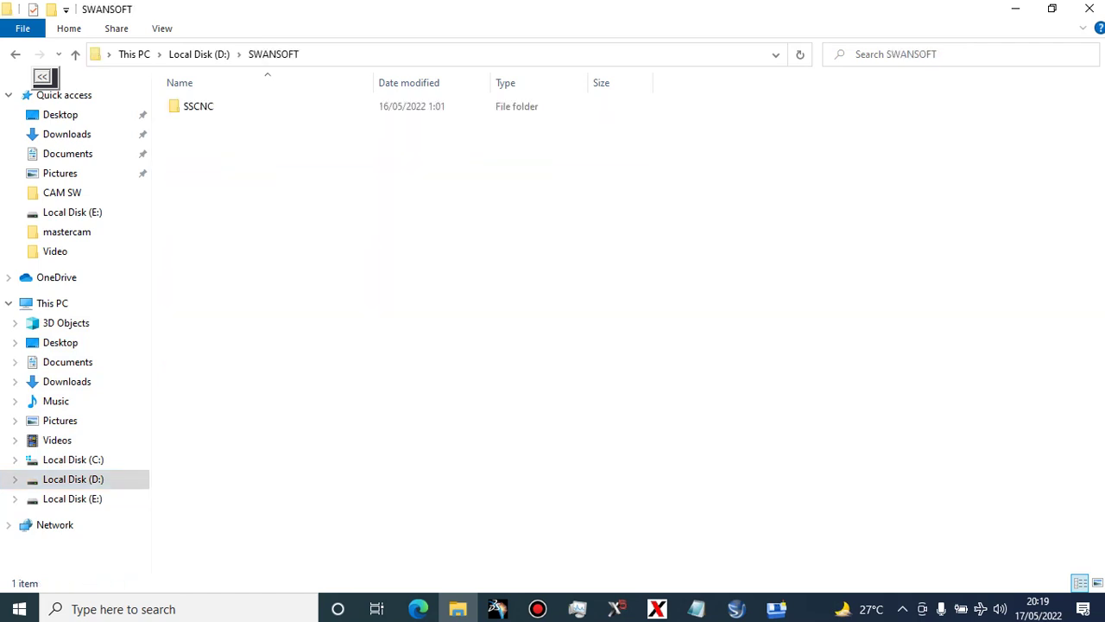
double_click(198, 107)
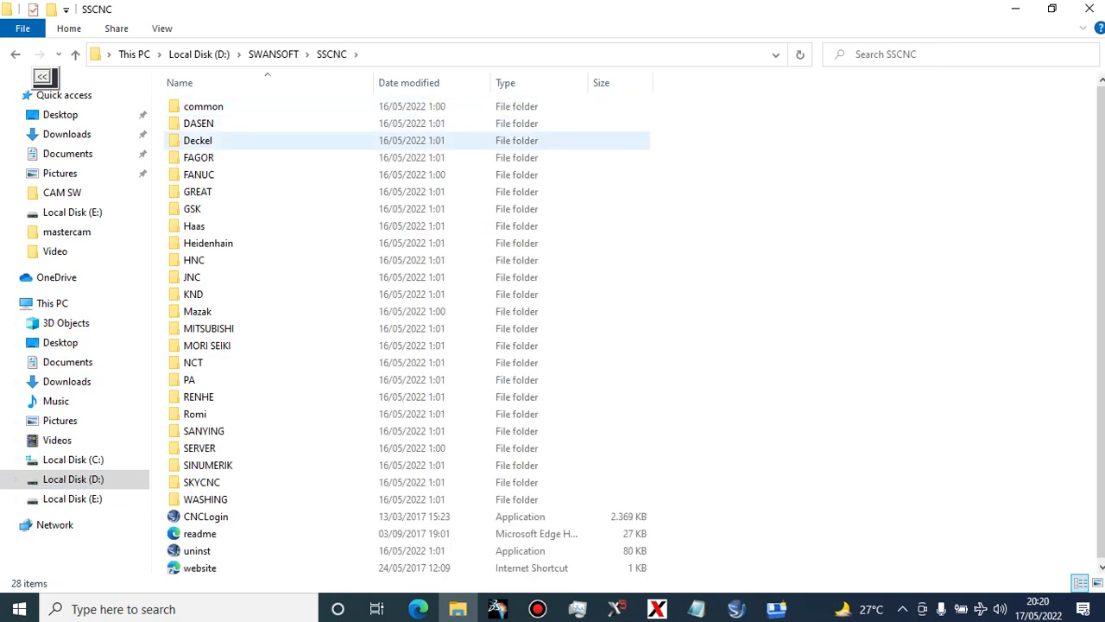
double_click(199, 174)
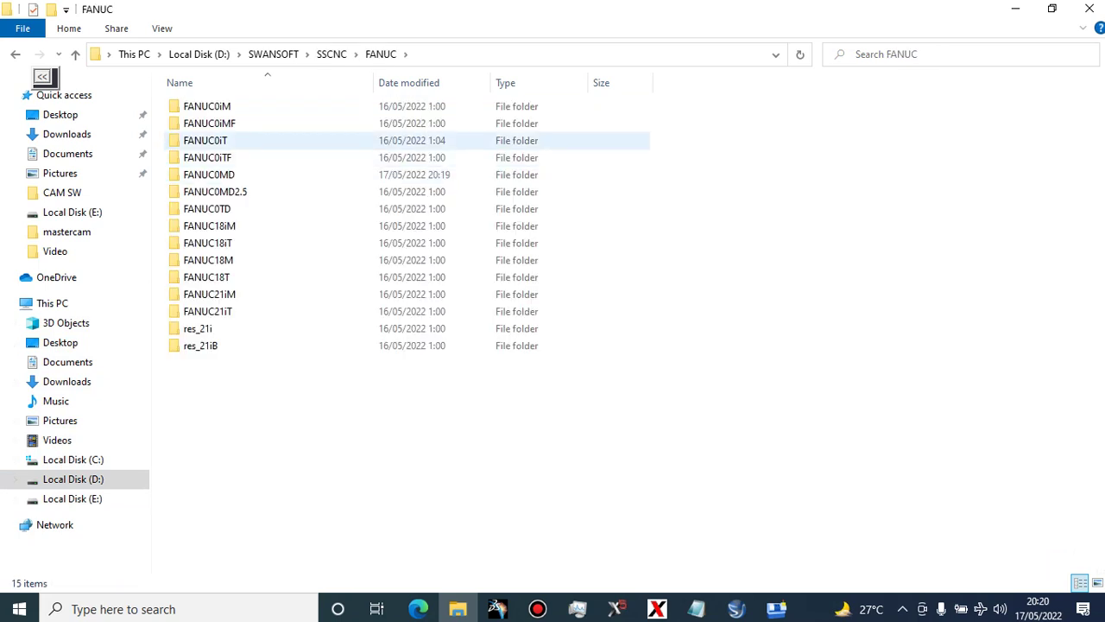
double_click(209, 123)
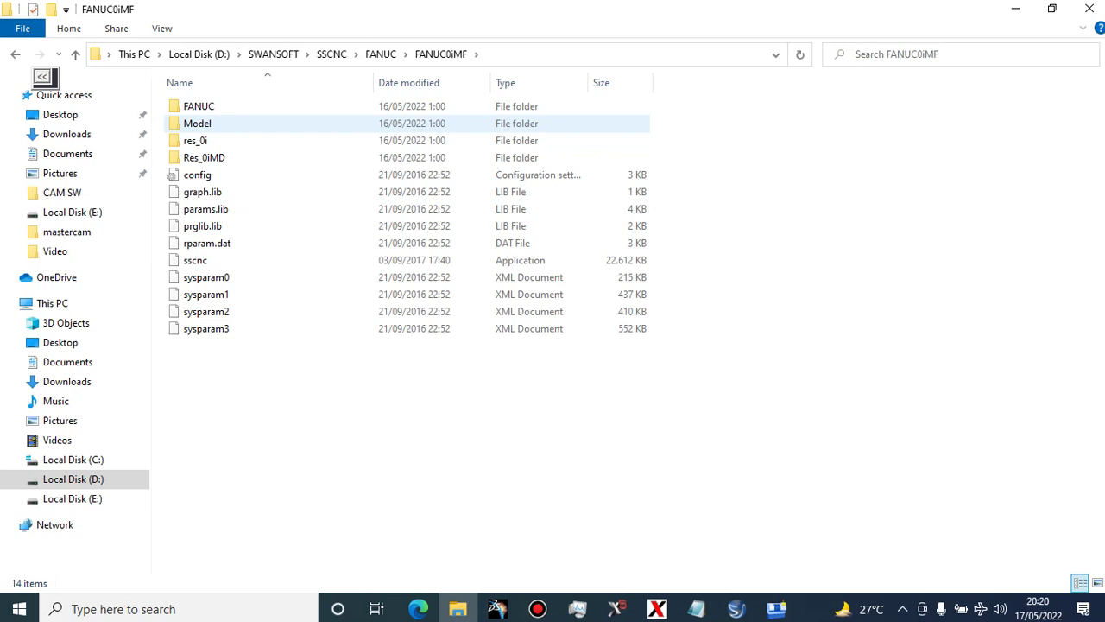
double_click(199, 106)
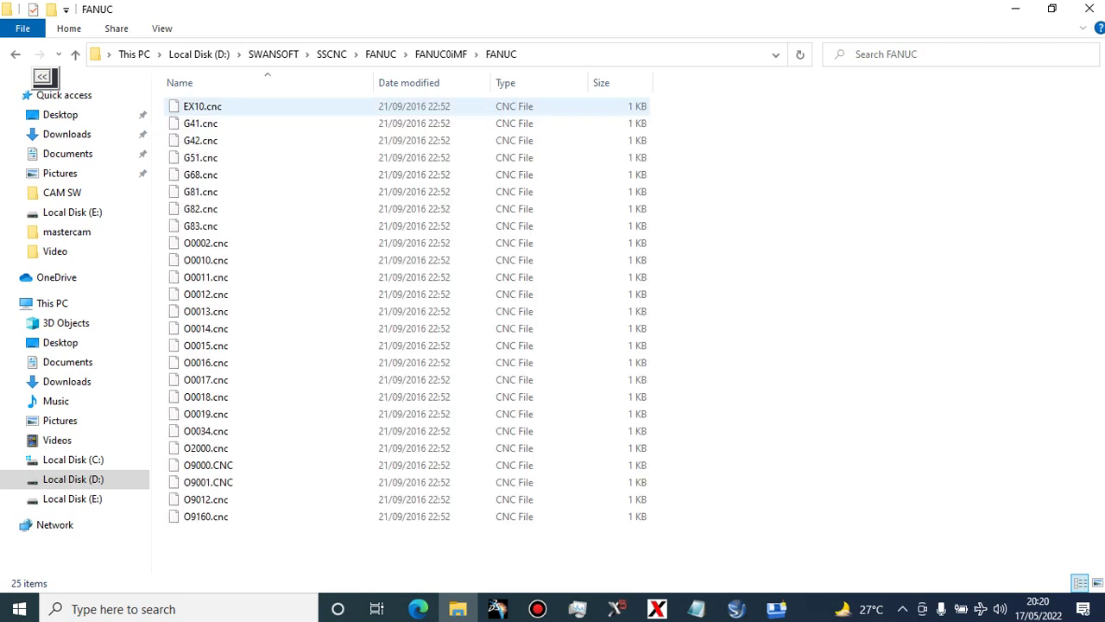
click(16, 54)
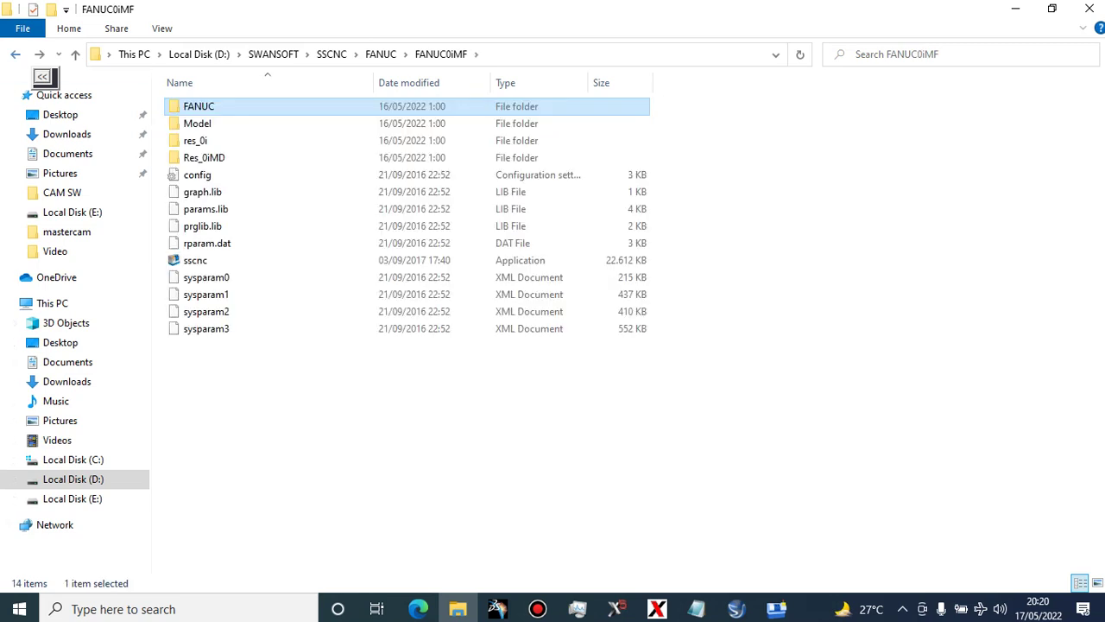
key(BackSpace)
double_click(199, 107)
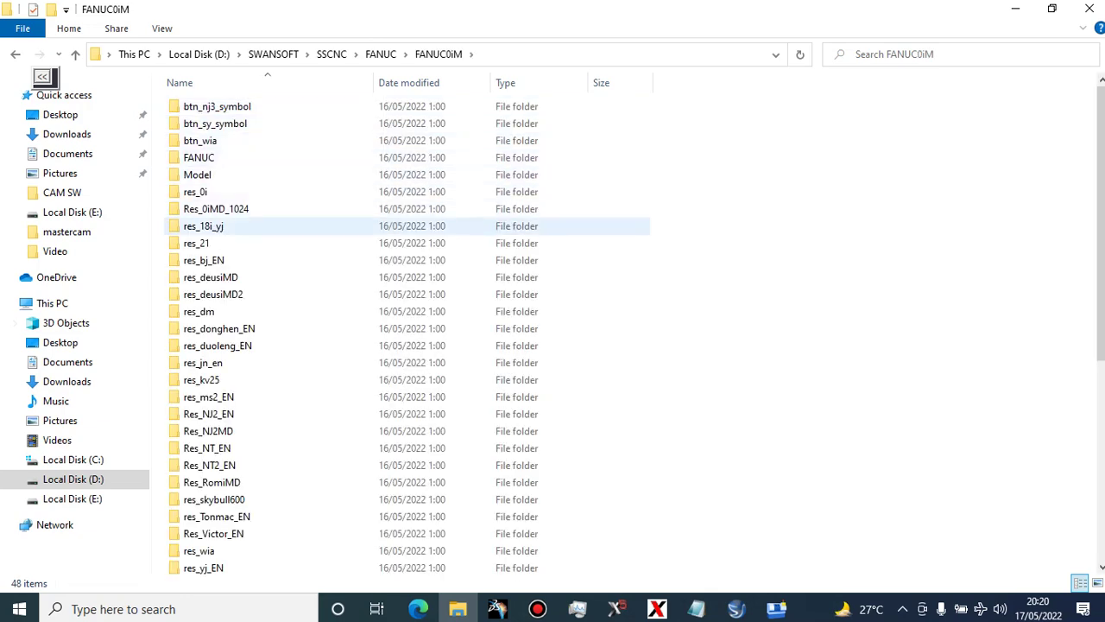
scroll(285, 402, down, 5)
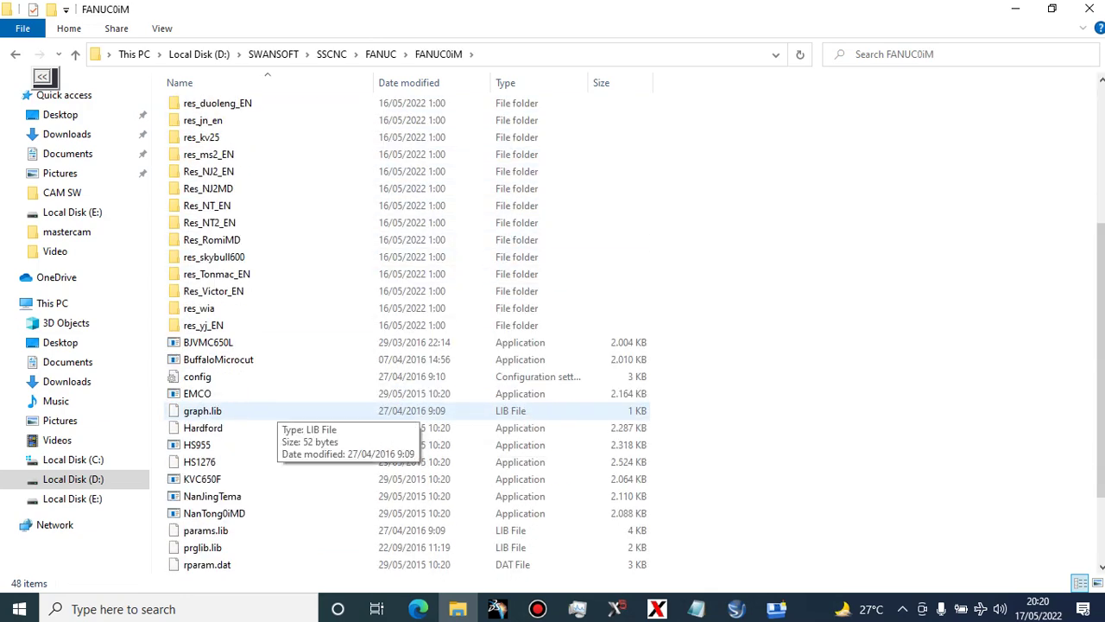
scroll(277, 416, up, 5)
double_click(276, 158)
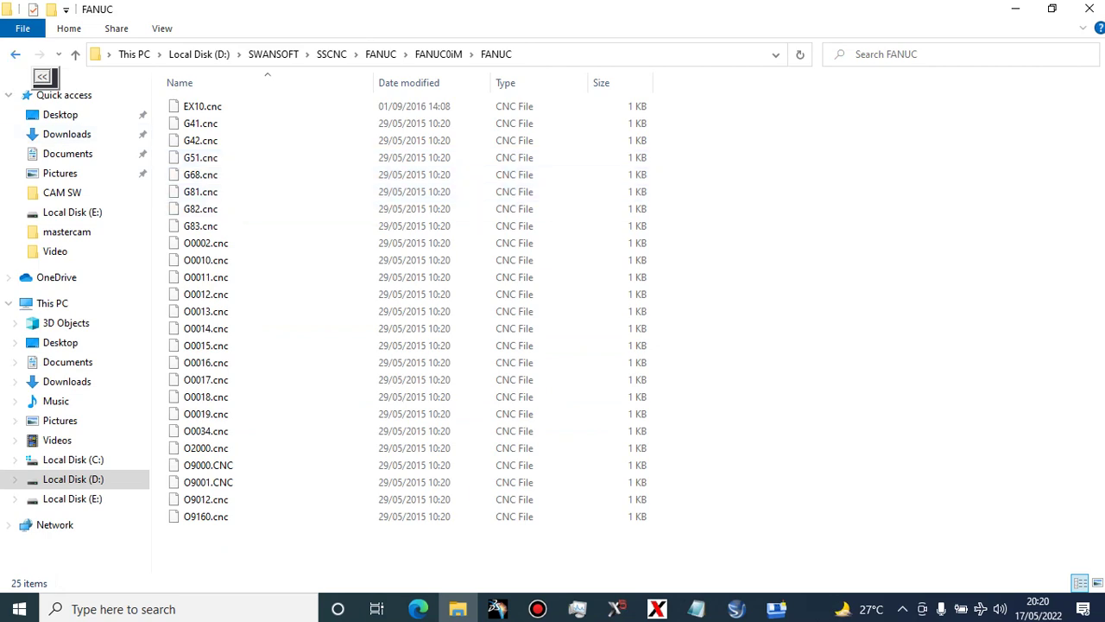
click(15, 54)
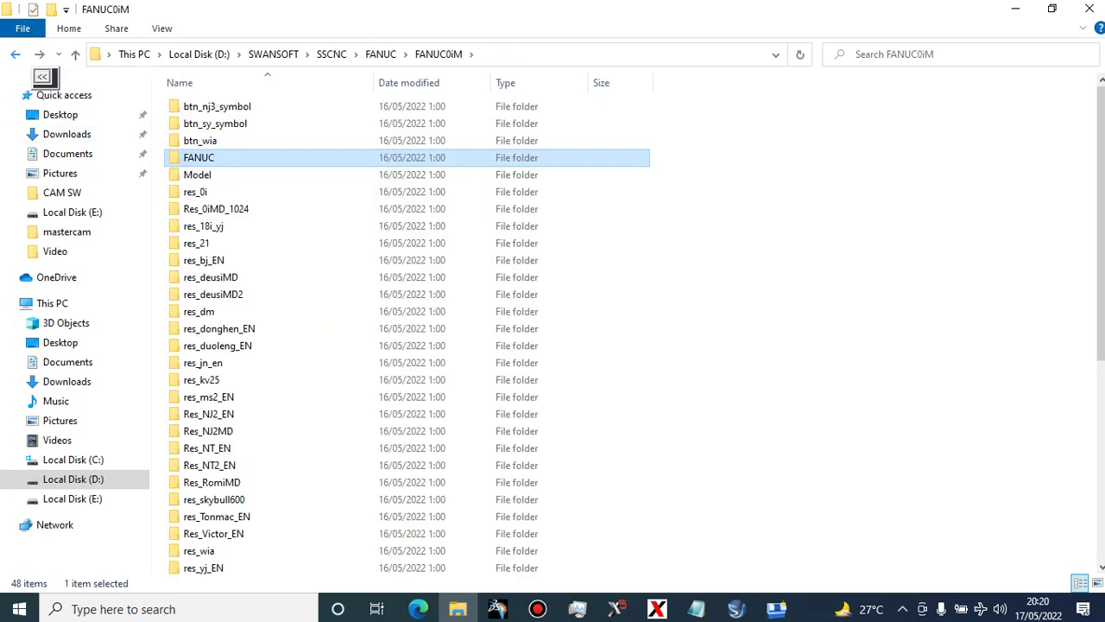
click(14, 54)
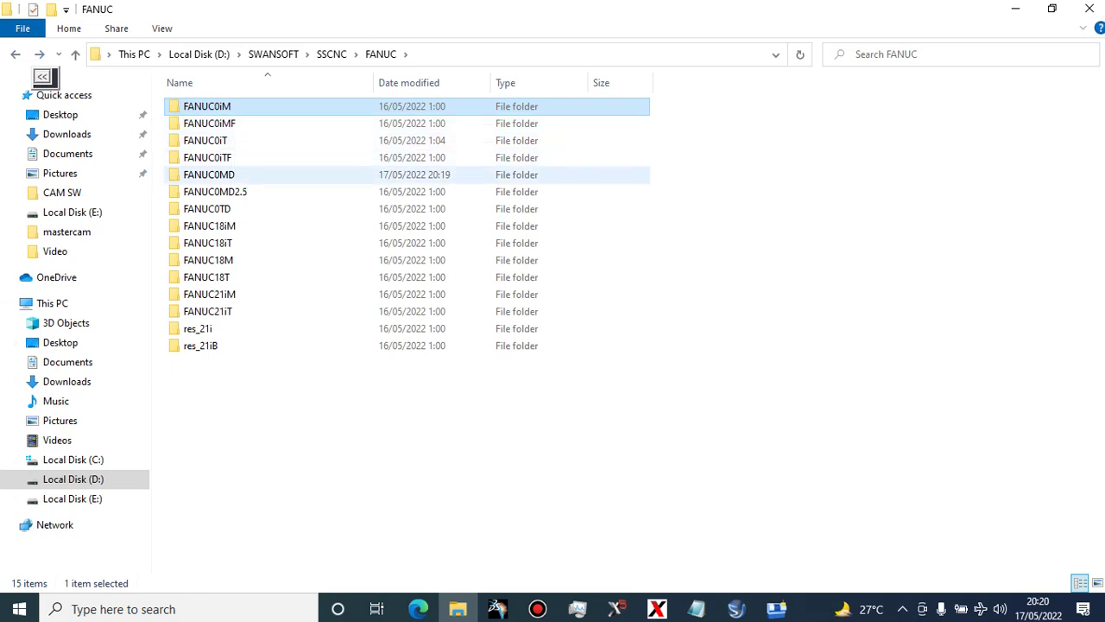
Open O0009.cnc from the FANUC0MD\FANUC folder in Notepad, keeping Notepad as the default app for .cnc files
double_click(208, 175)
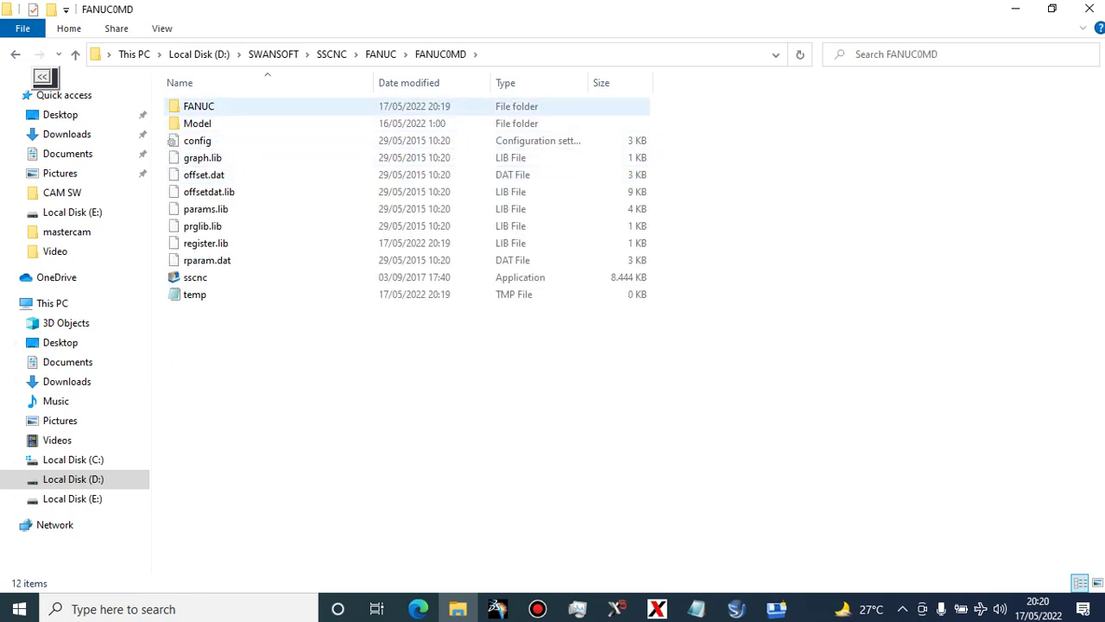
double_click(198, 106)
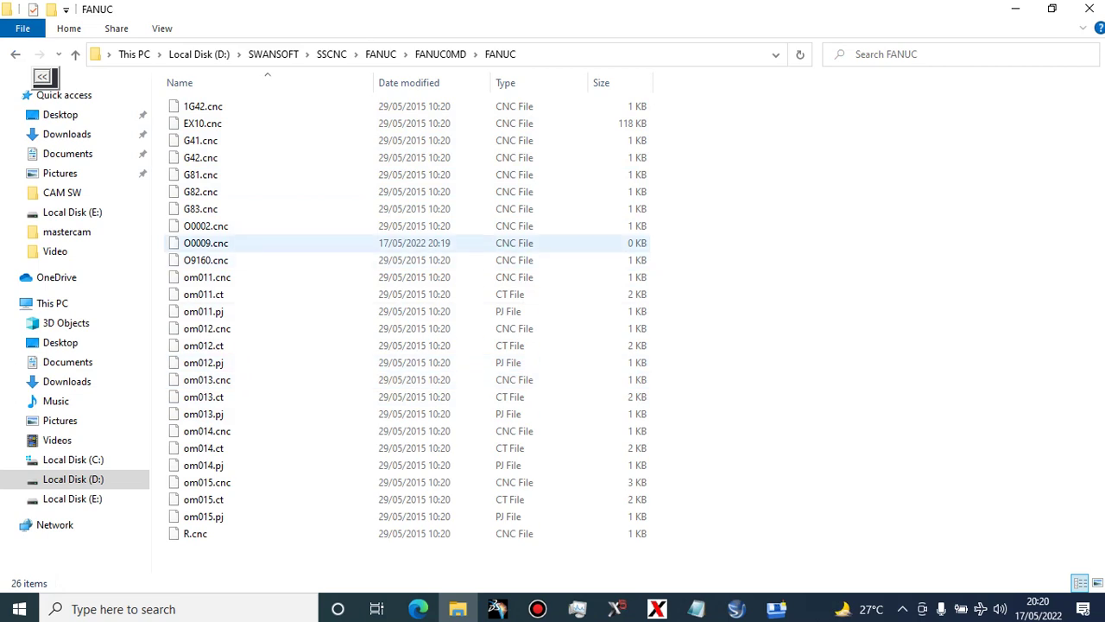
click(207, 243)
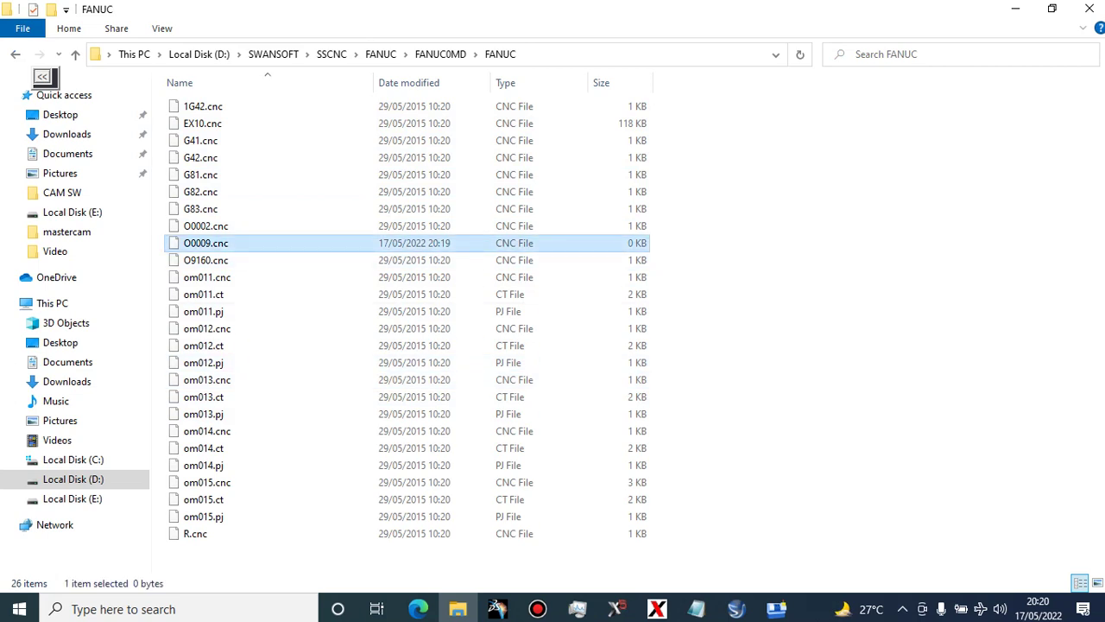
right_click(263, 244)
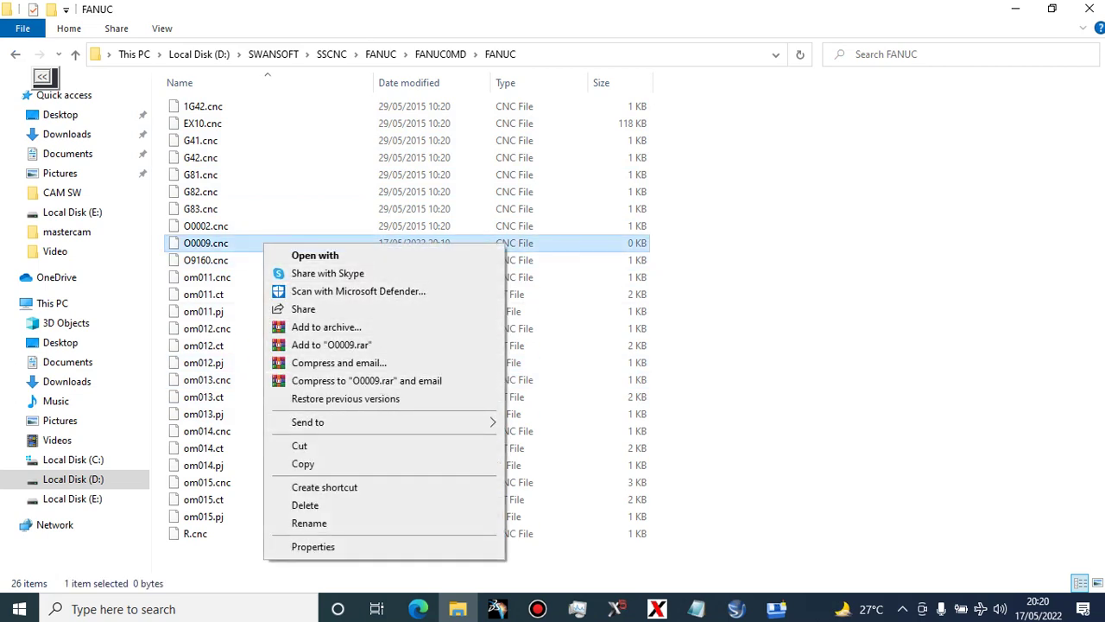
click(315, 256)
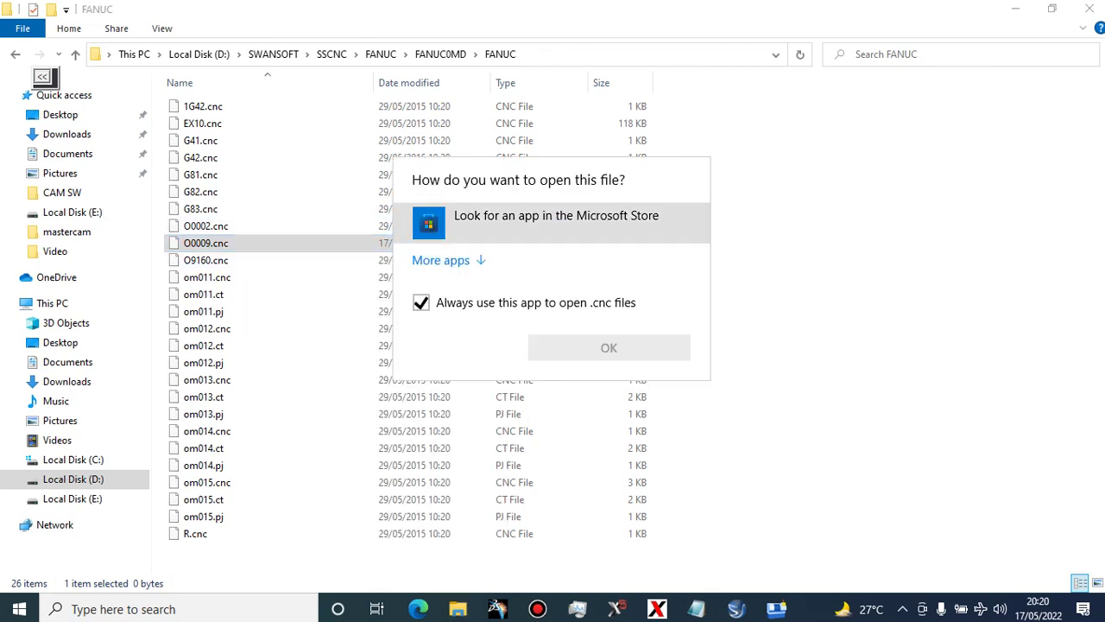
click(440, 260)
click(478, 297)
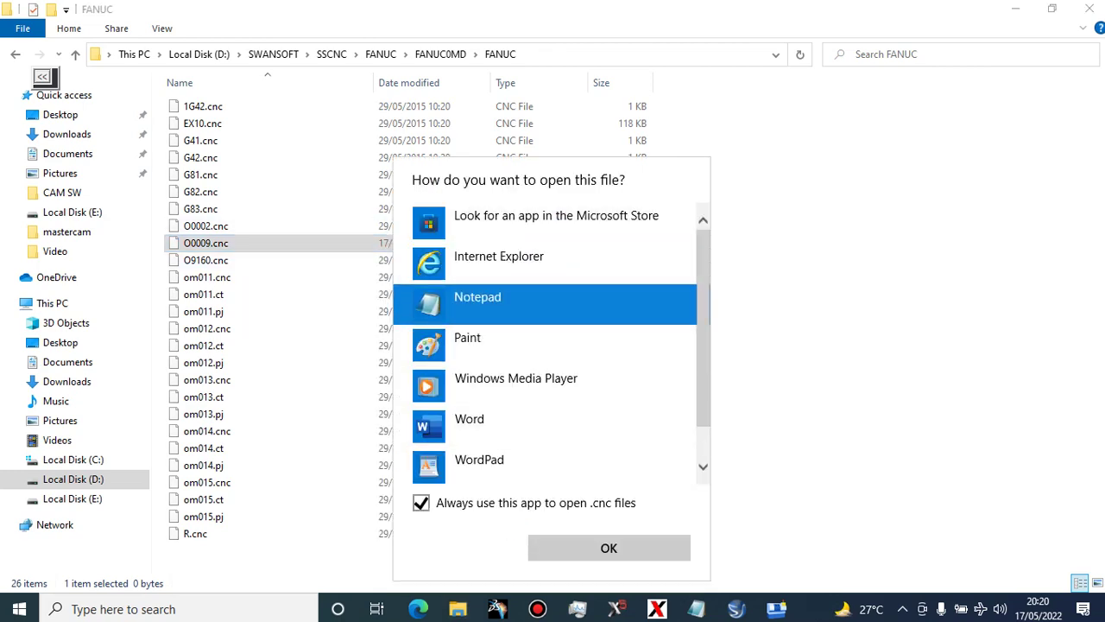
click(609, 548)
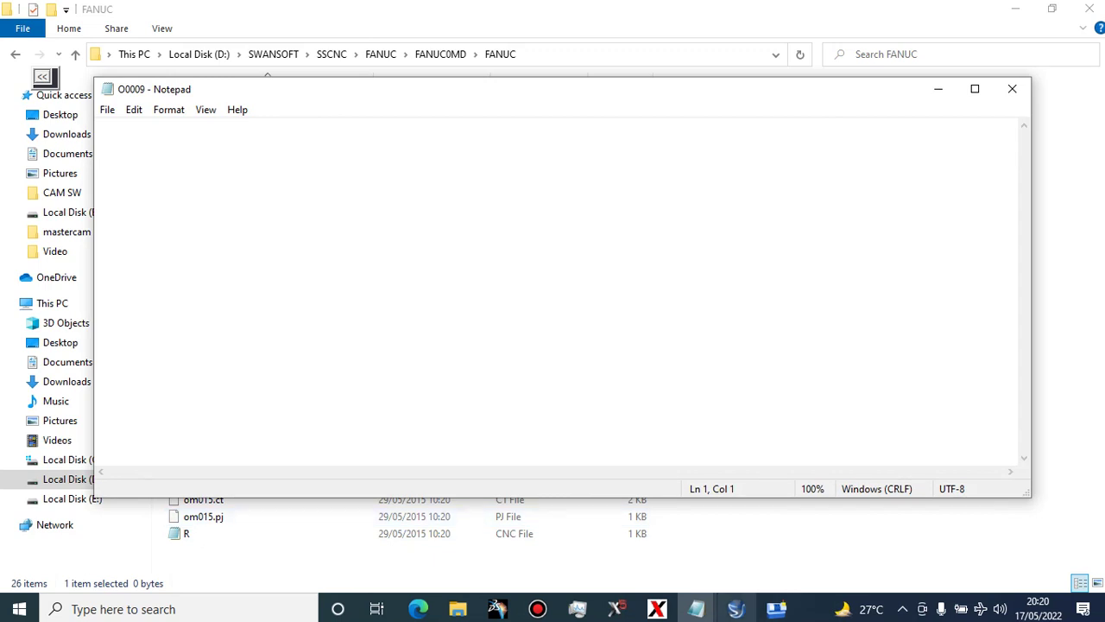
Copy the CNC BLK SOLO 1 code from line N100 G21 through the final % into the empty O0009 file
click(696, 609)
mouse_move(696, 609)
click(609, 535)
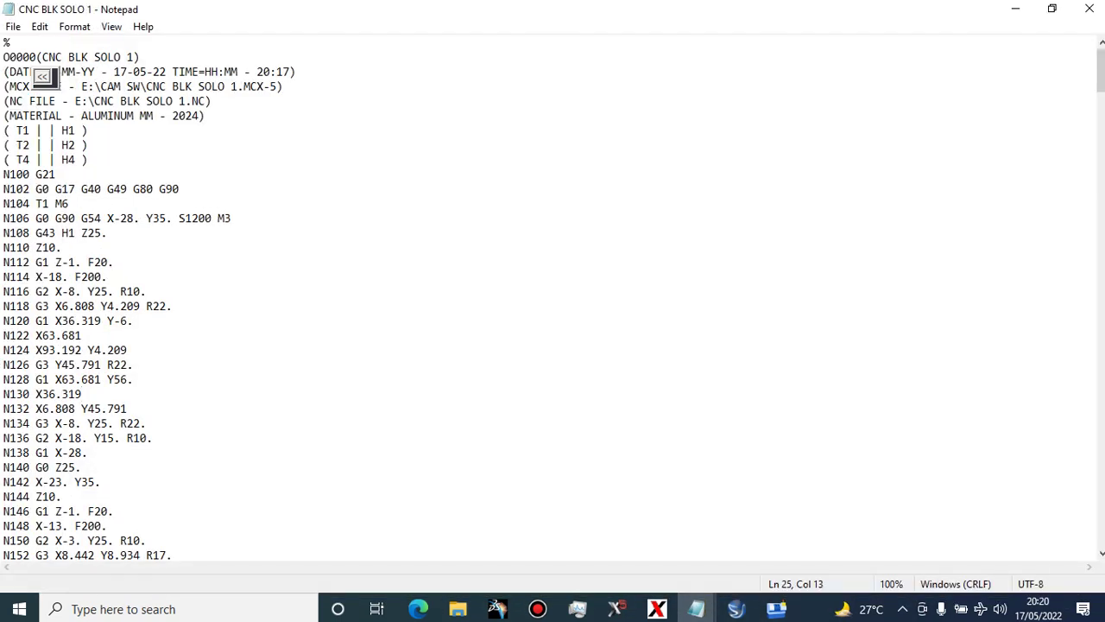
drag(3, 174, 11, 526)
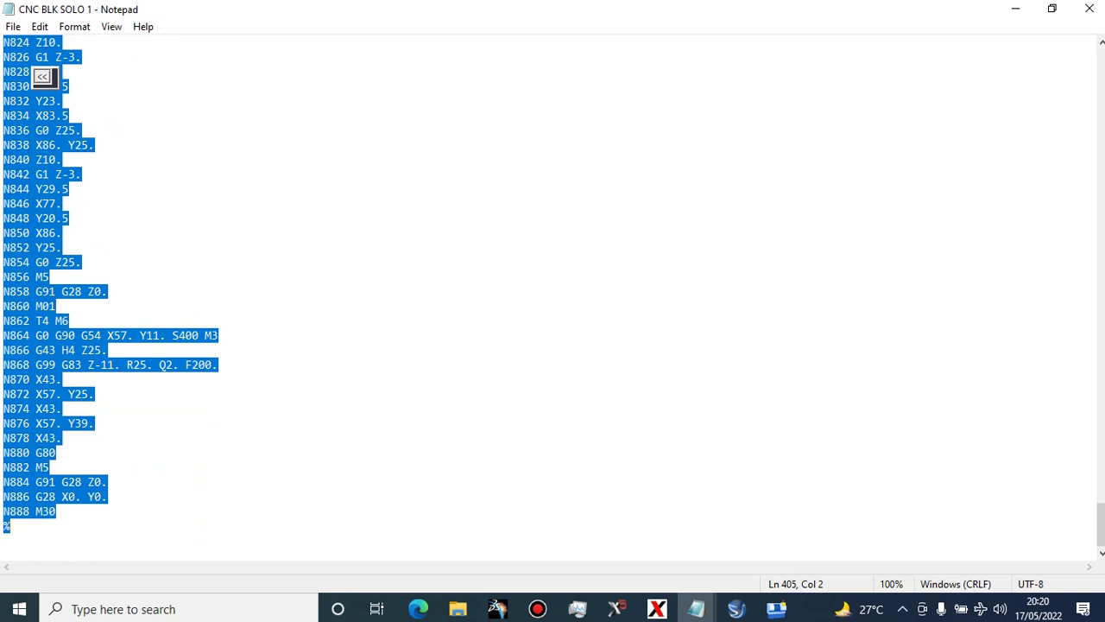
mouse_move(696, 609)
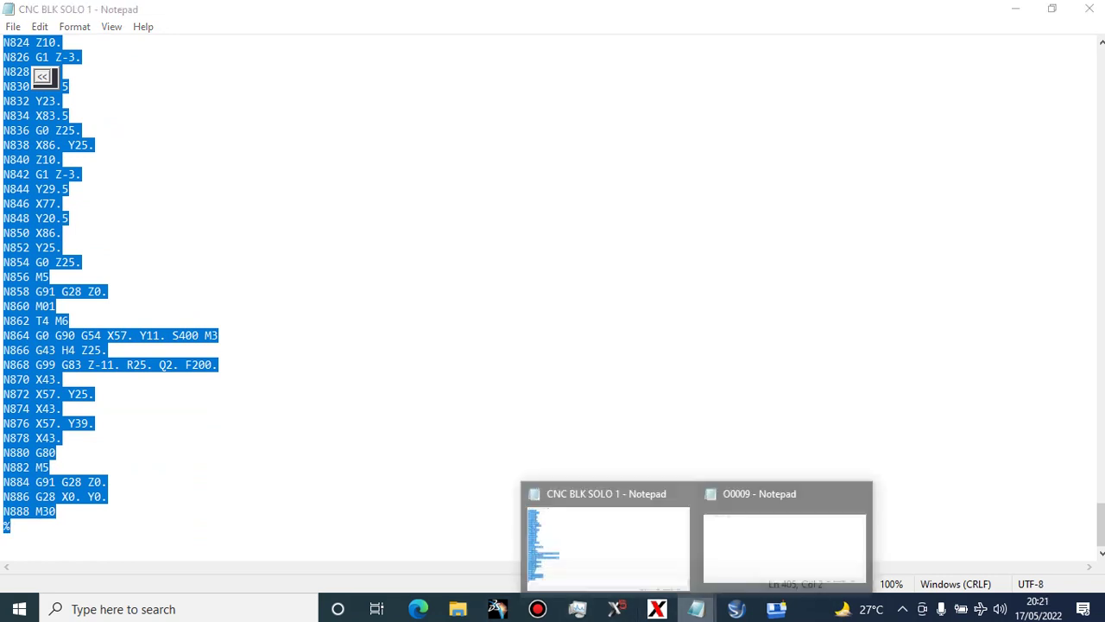
click(784, 540)
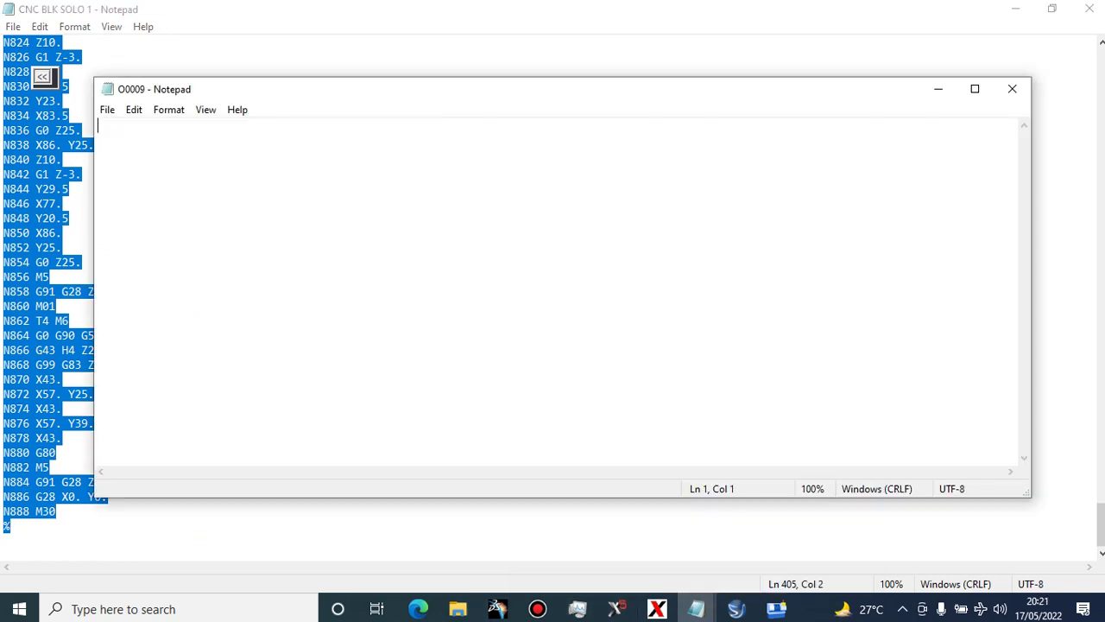
key(ctrl+v)
Save the O0009 file and minimize the Notepad and File Explorer windows to return to SwanSoft CNC
scroll(561, 294, up, 20)
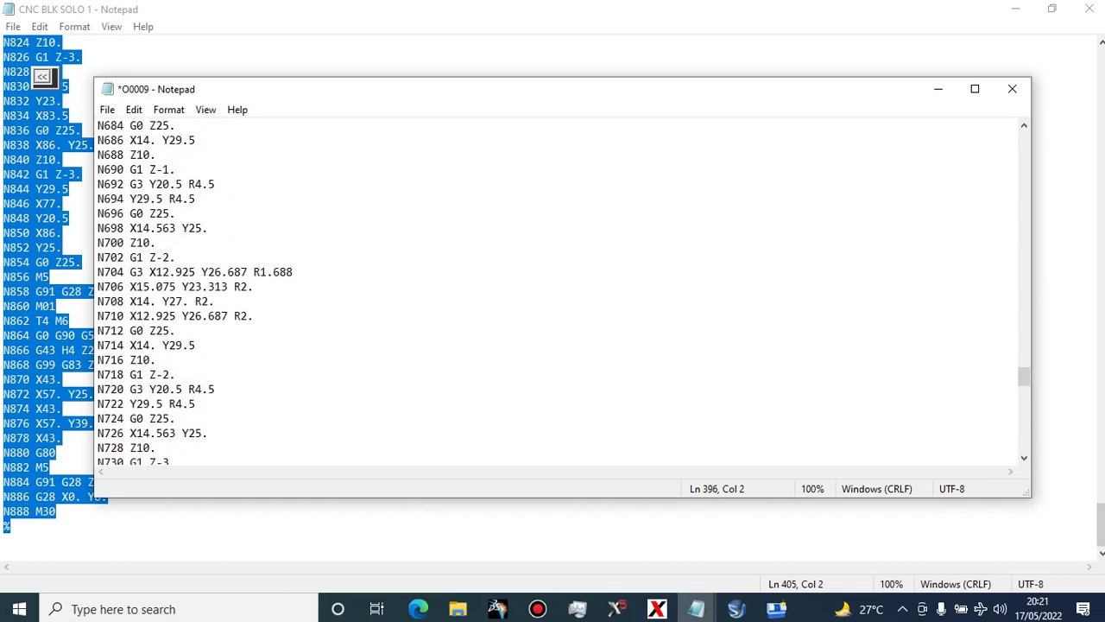
scroll(562, 293, up, 6)
click(107, 110)
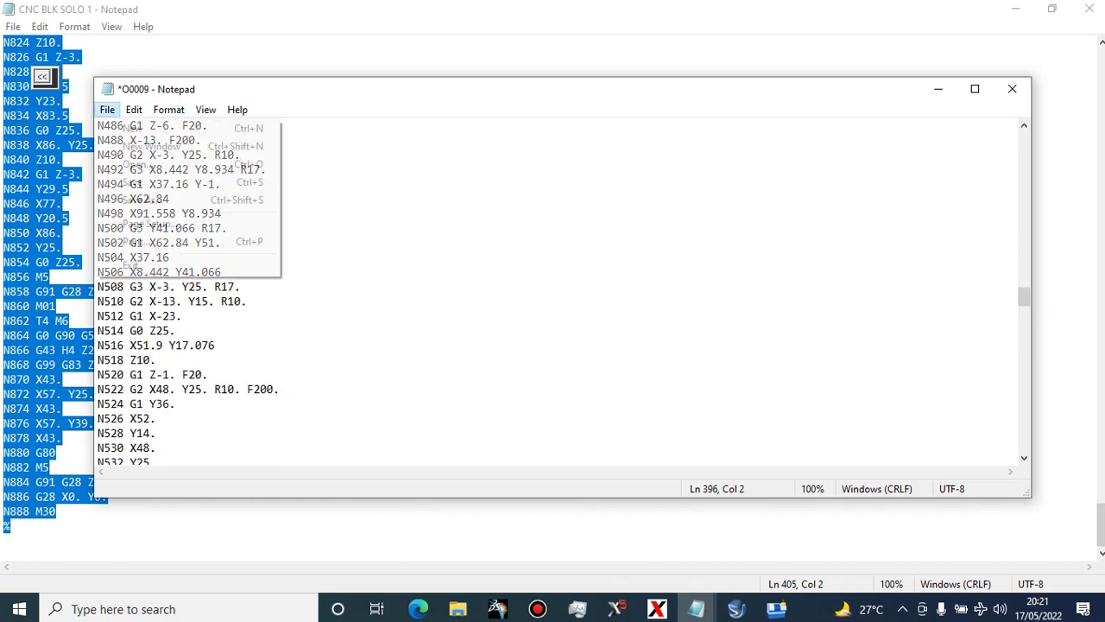
click(133, 182)
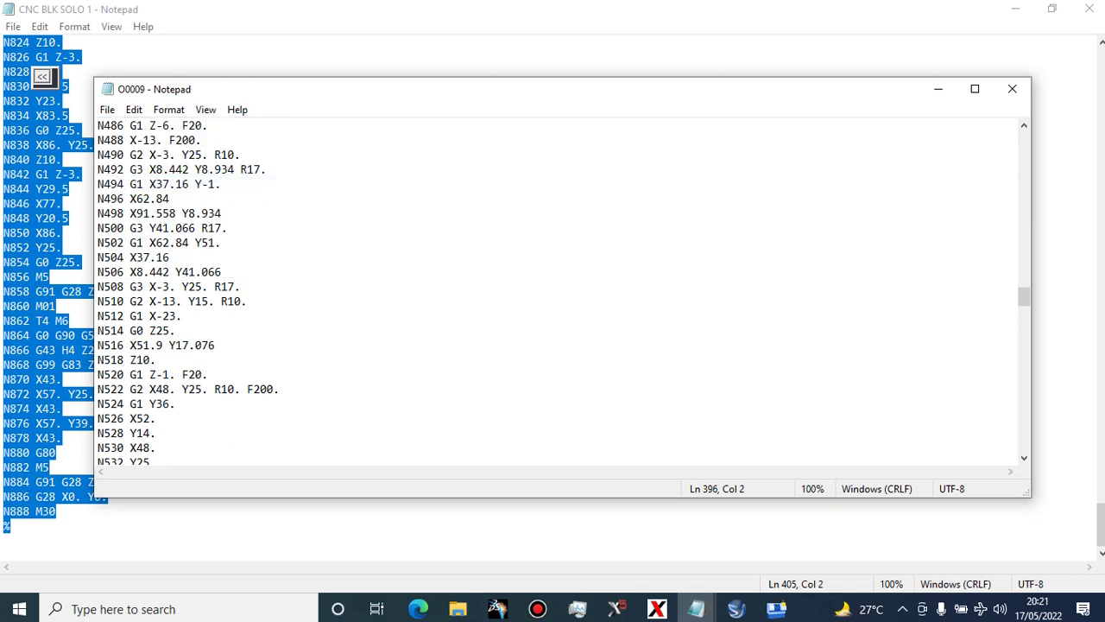
click(938, 88)
click(1015, 8)
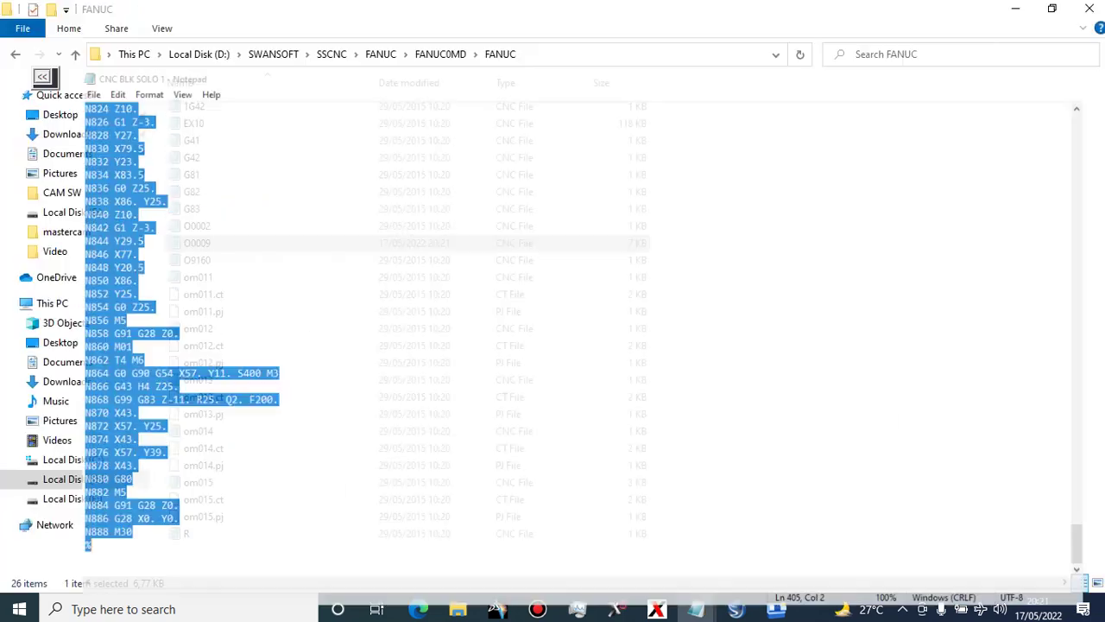
click(1015, 8)
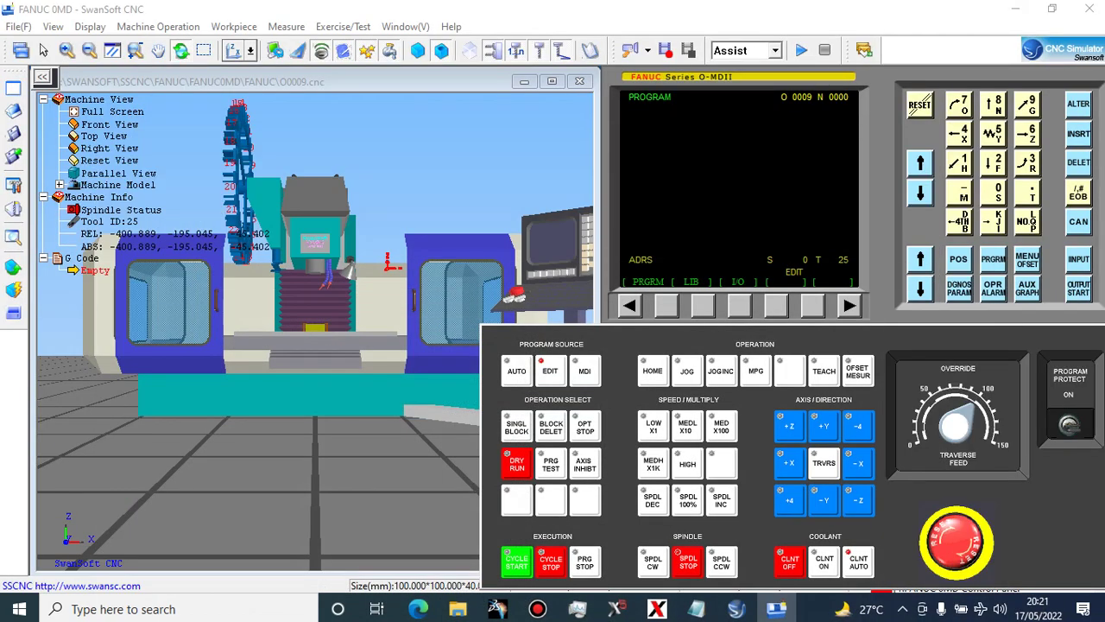
Show the controller's program library list and call up program O0009
click(703, 305)
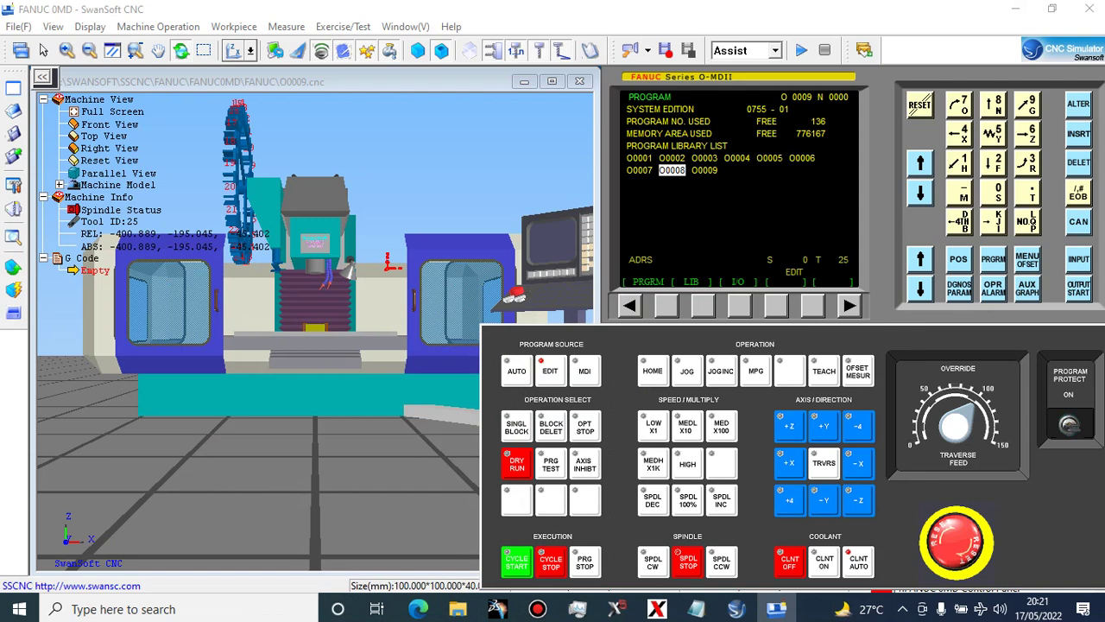
text(O 09)
key(Return)
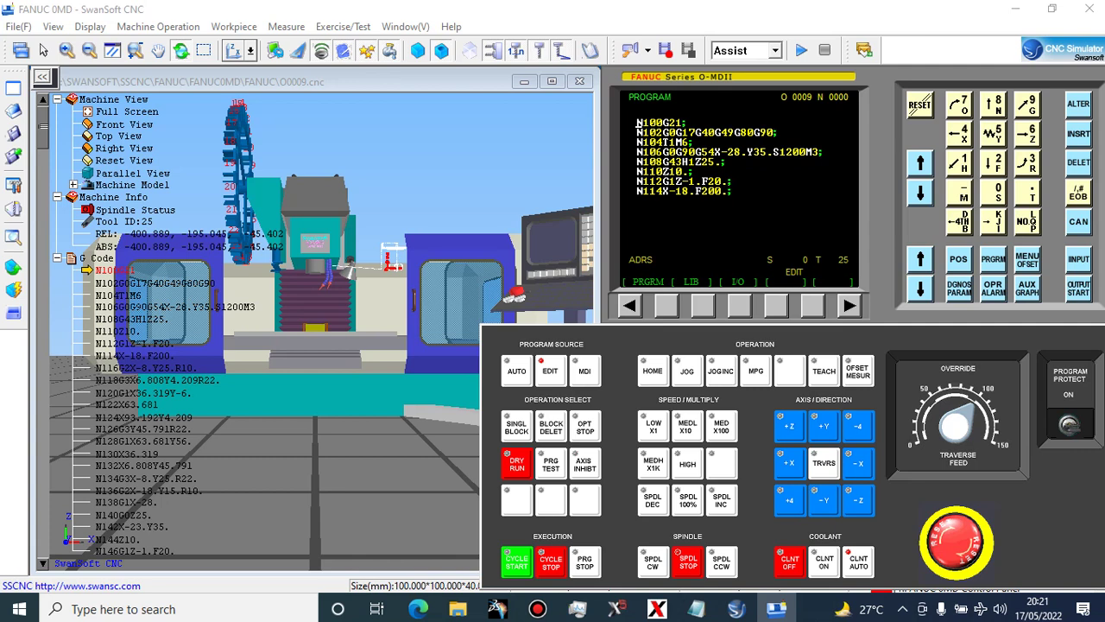
Clamp the workpiece in a vise and raise it seven increments in the jaws
drag(320, 363, 259, 410)
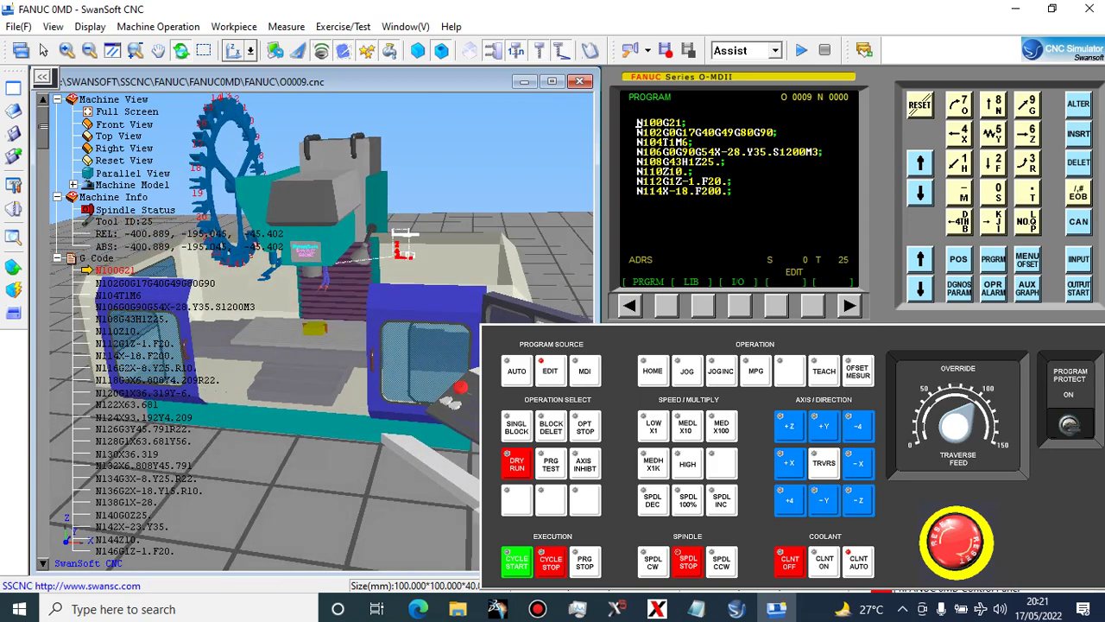
scroll(259, 411, up, 3)
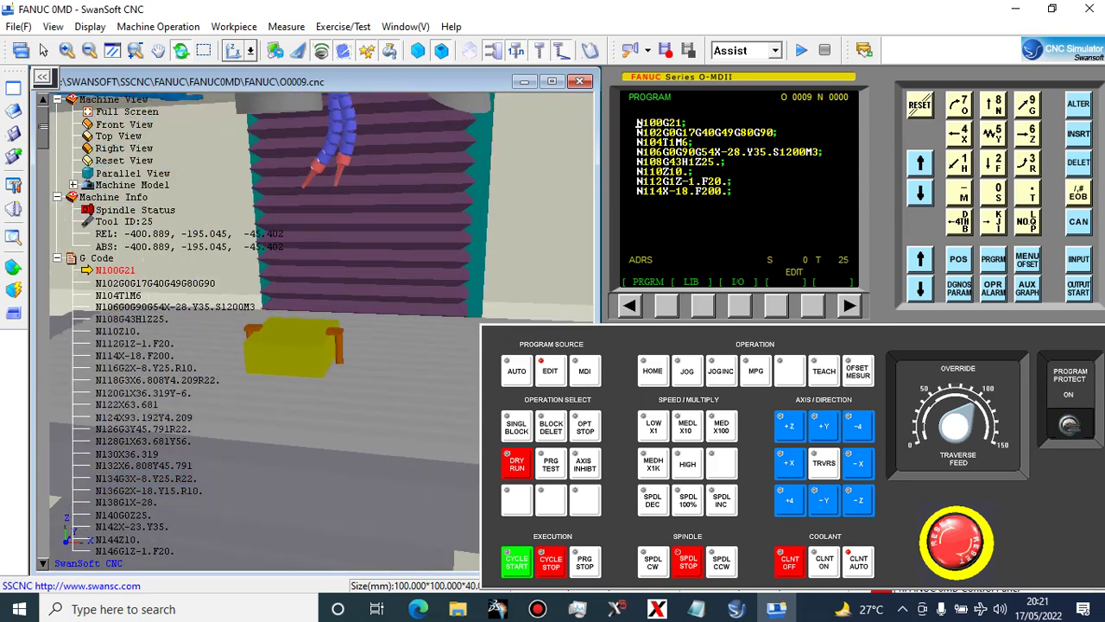
click(234, 26)
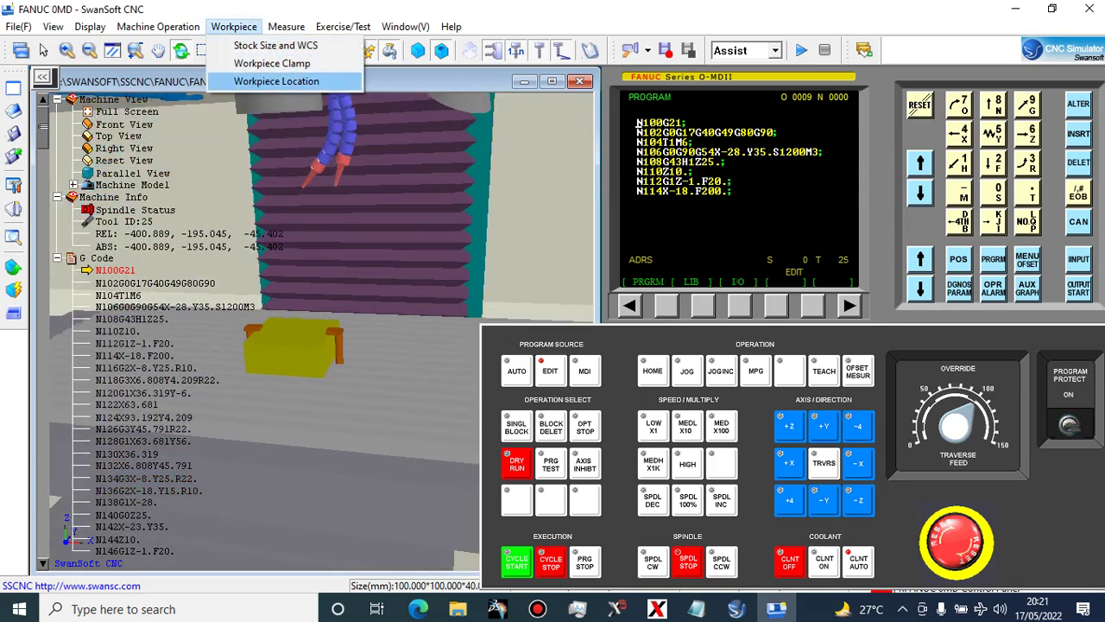
click(272, 63)
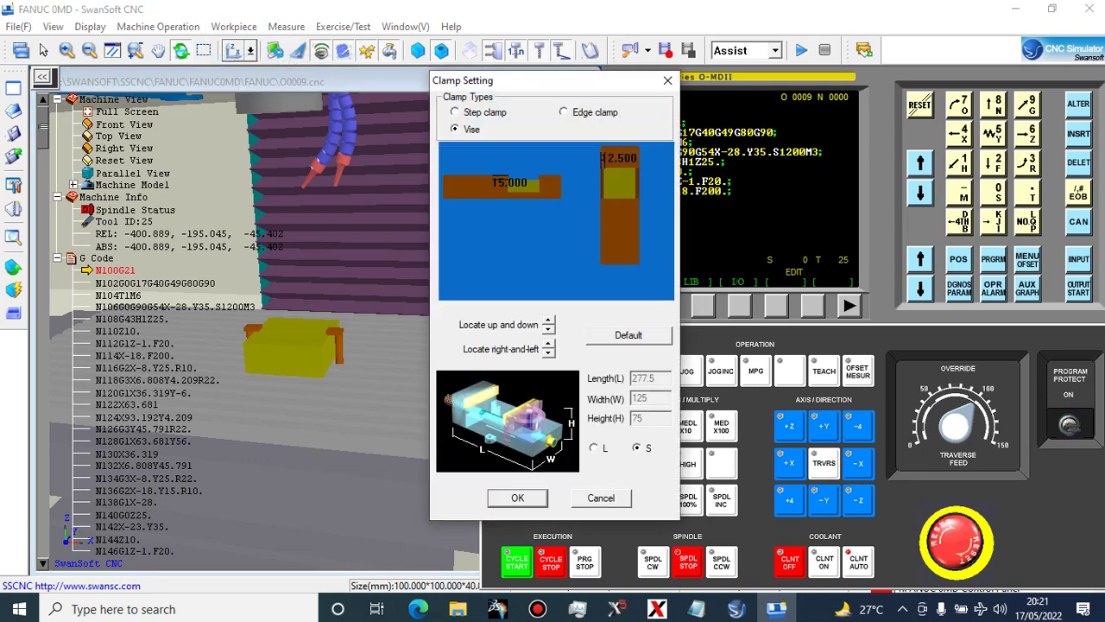
click(549, 320)
click(548, 320)
click(548, 320)
click(549, 320)
click(548, 320)
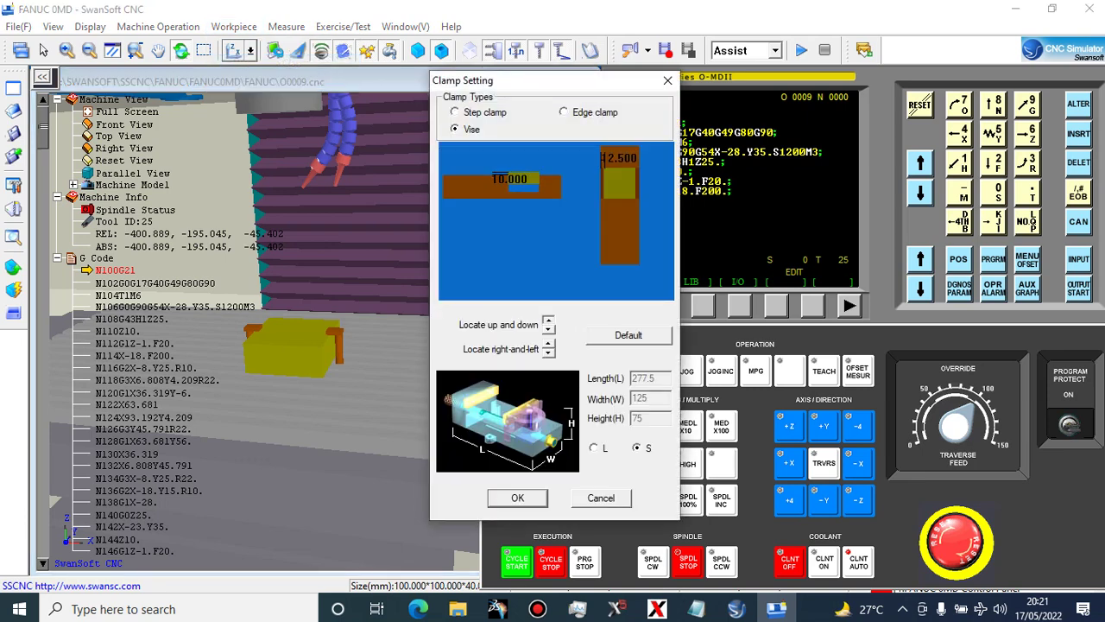
click(548, 321)
click(548, 320)
click(518, 498)
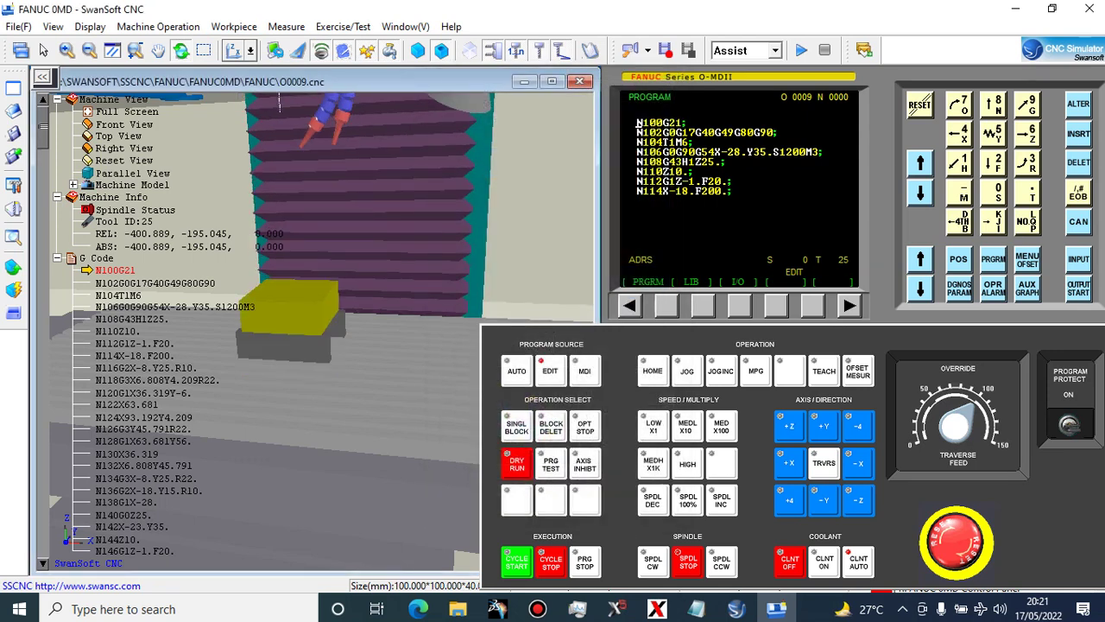
click(234, 25)
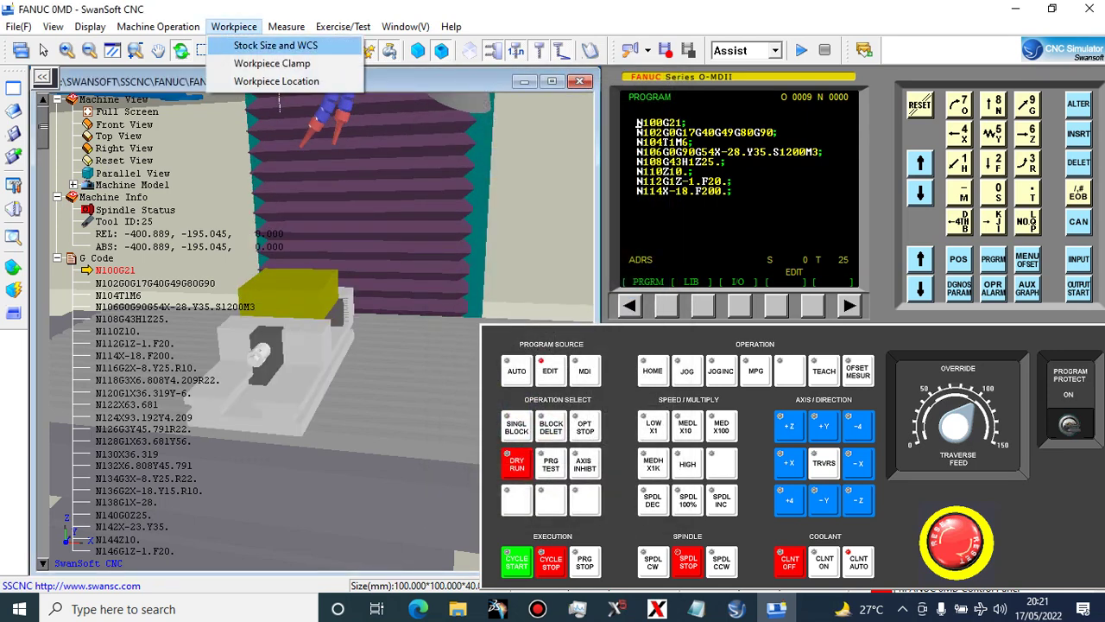
click(271, 41)
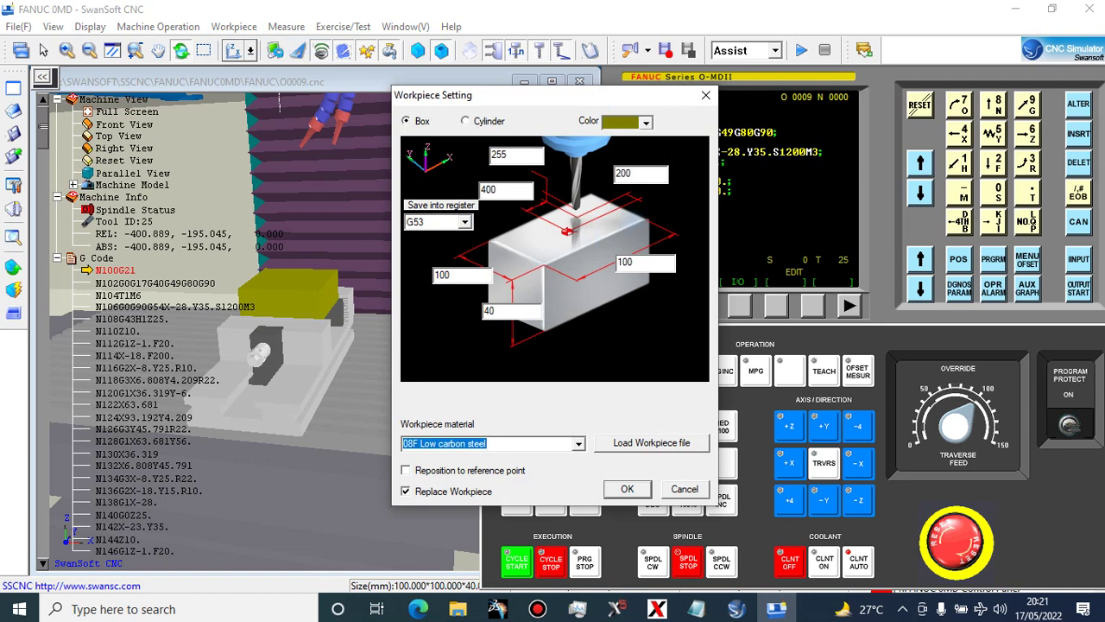
double_click(490, 189)
text(100)
double_click(490, 190)
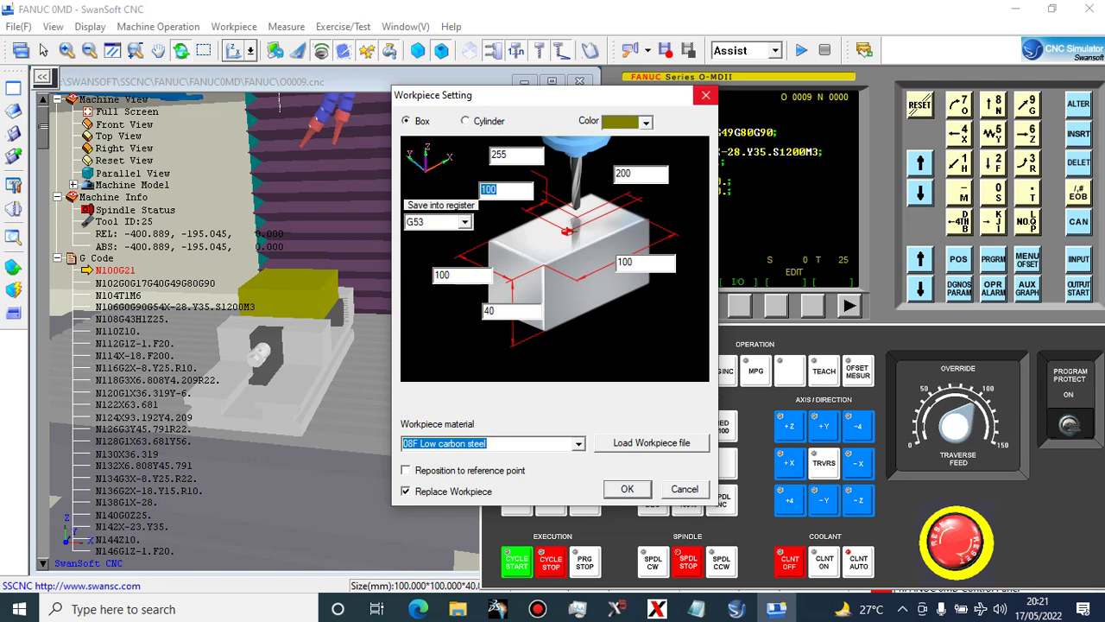
key(Return)
Set the box stock's width to 50 mm, giving a 100 × 50 × 40 mm workpiece
click(233, 27)
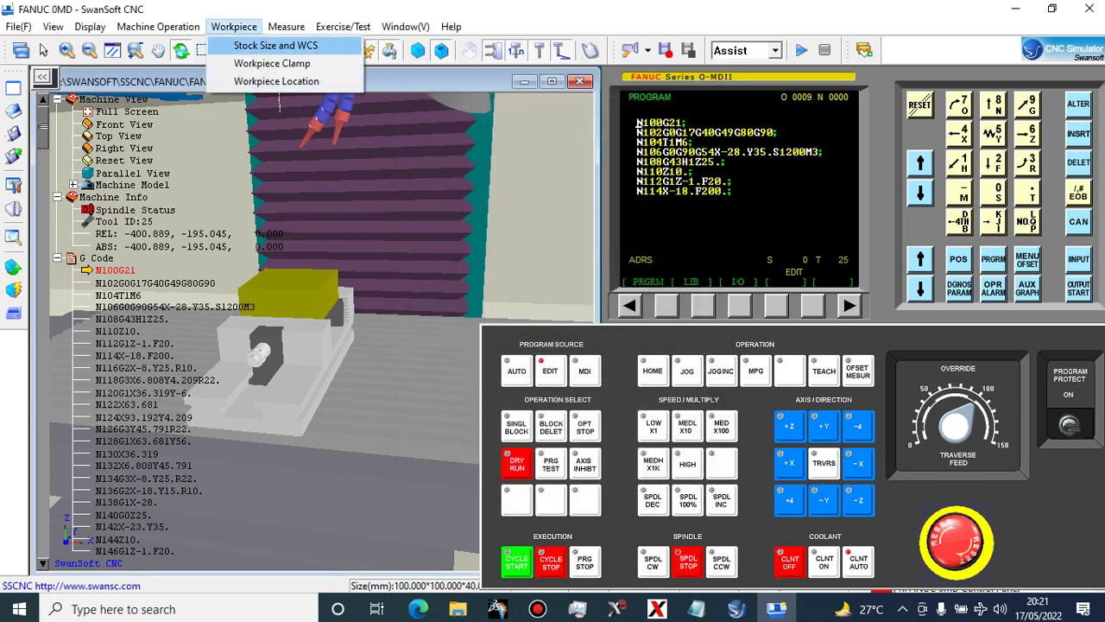
click(289, 40)
double_click(444, 275)
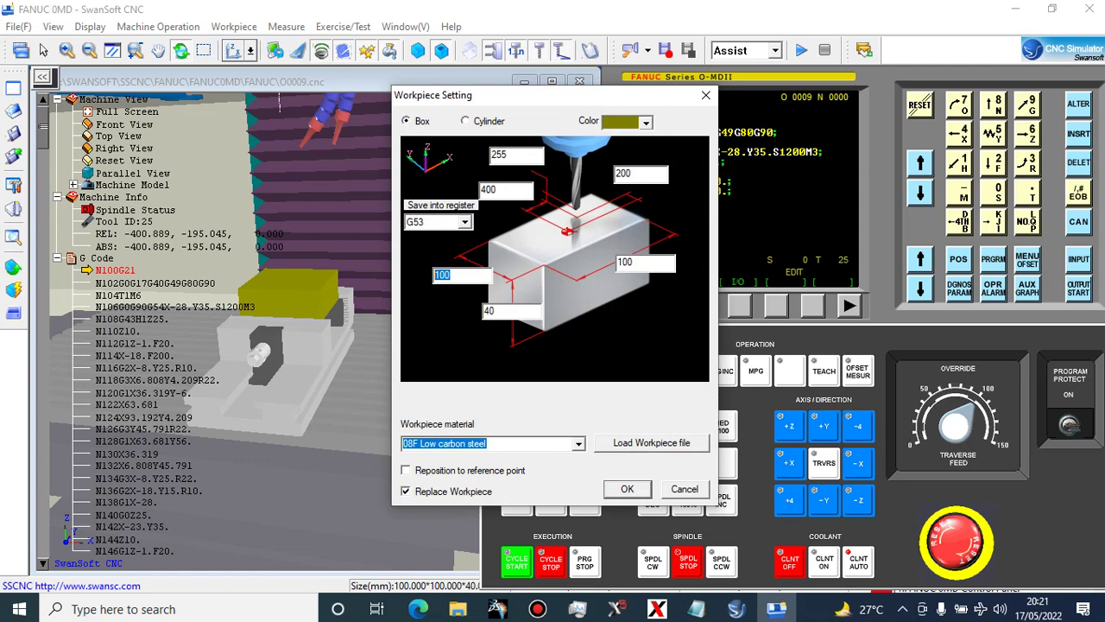
text(50)
key(Return)
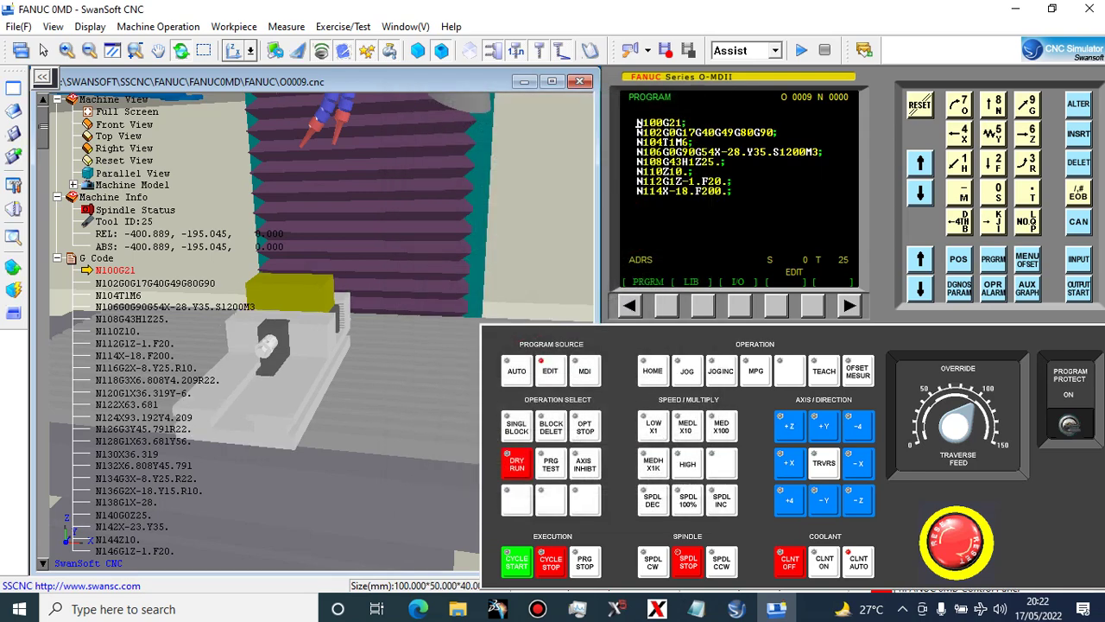
scroll(294, 328, up, 5)
scroll(294, 328, down, 2)
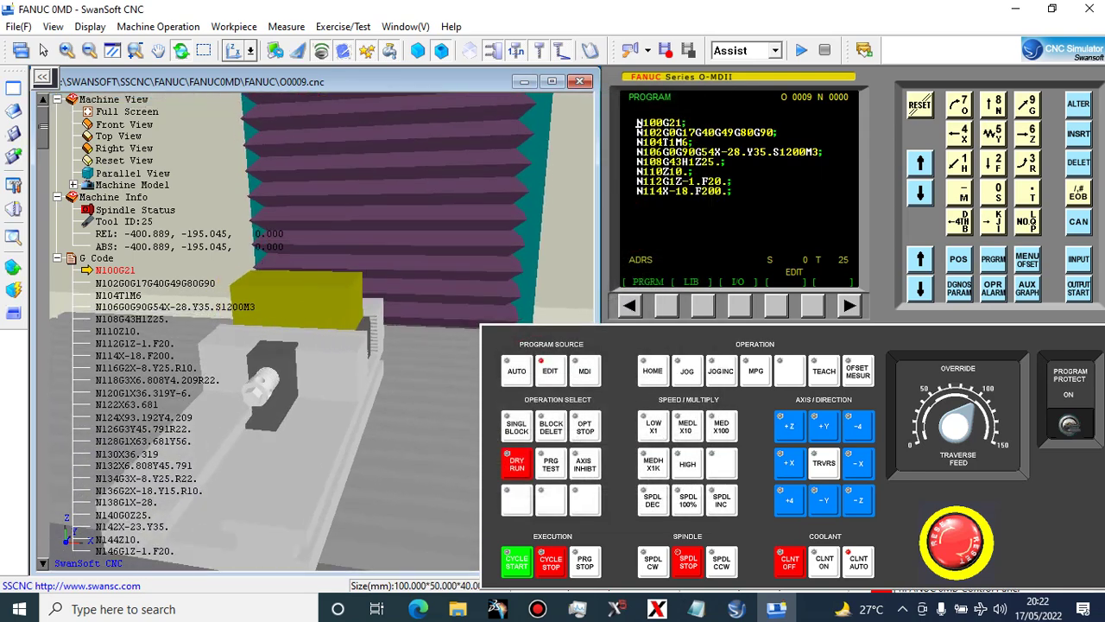
scroll(320, 332, down, 5)
scroll(319, 332, up, 4)
click(537, 609)
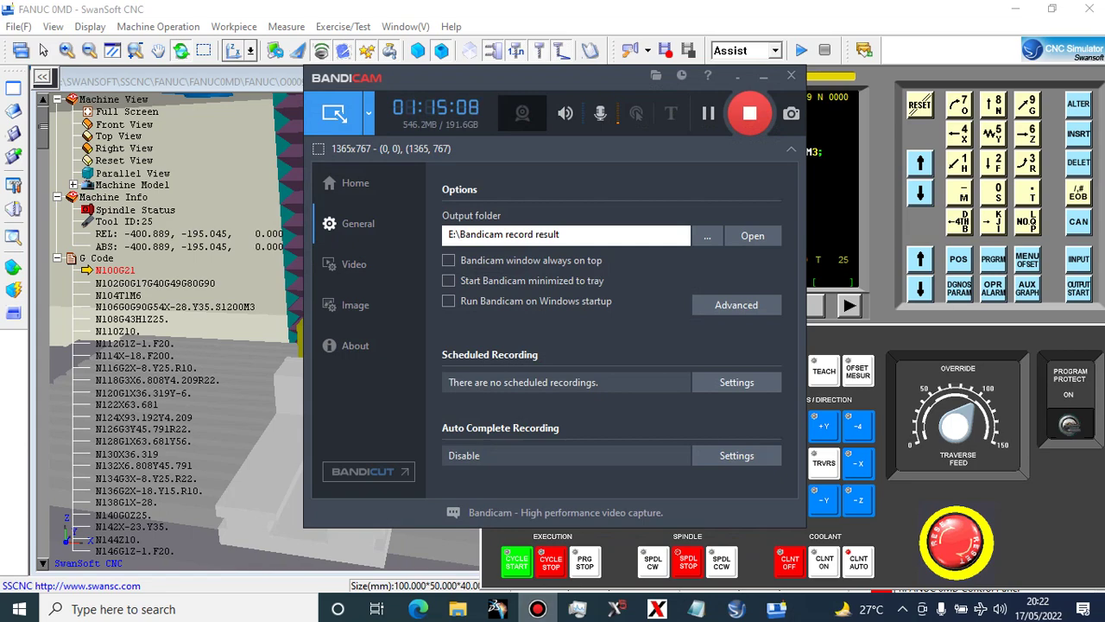
click(537, 609)
click(537, 609)
click(537, 608)
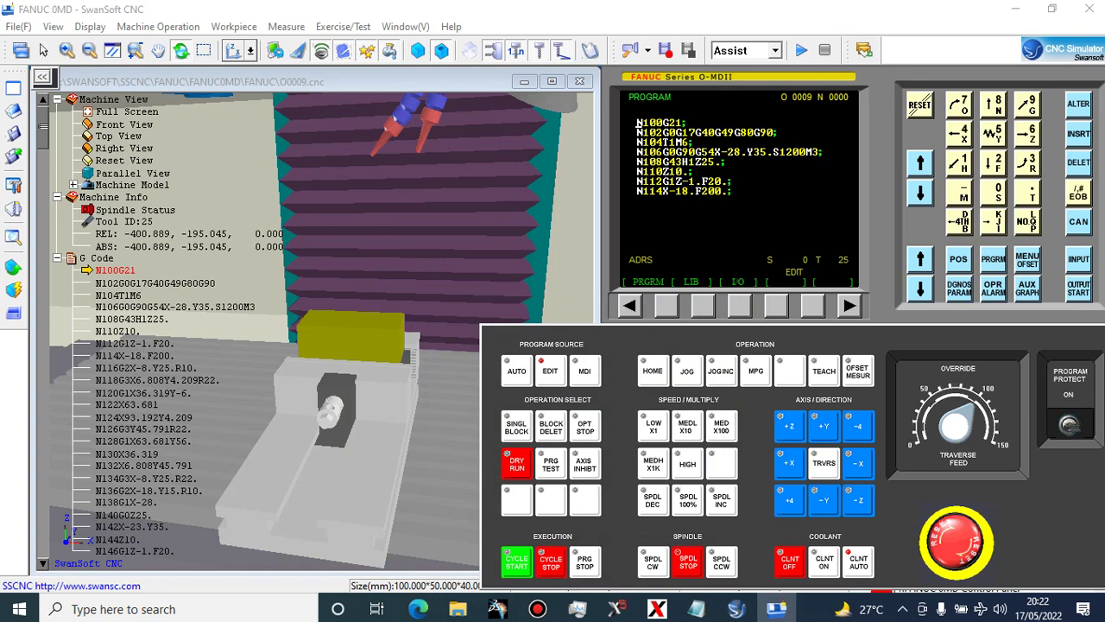
Open tool management and assign the 10 mm flat tool 001 to magazine station 01, leaving its dimensions as they are
click(158, 27)
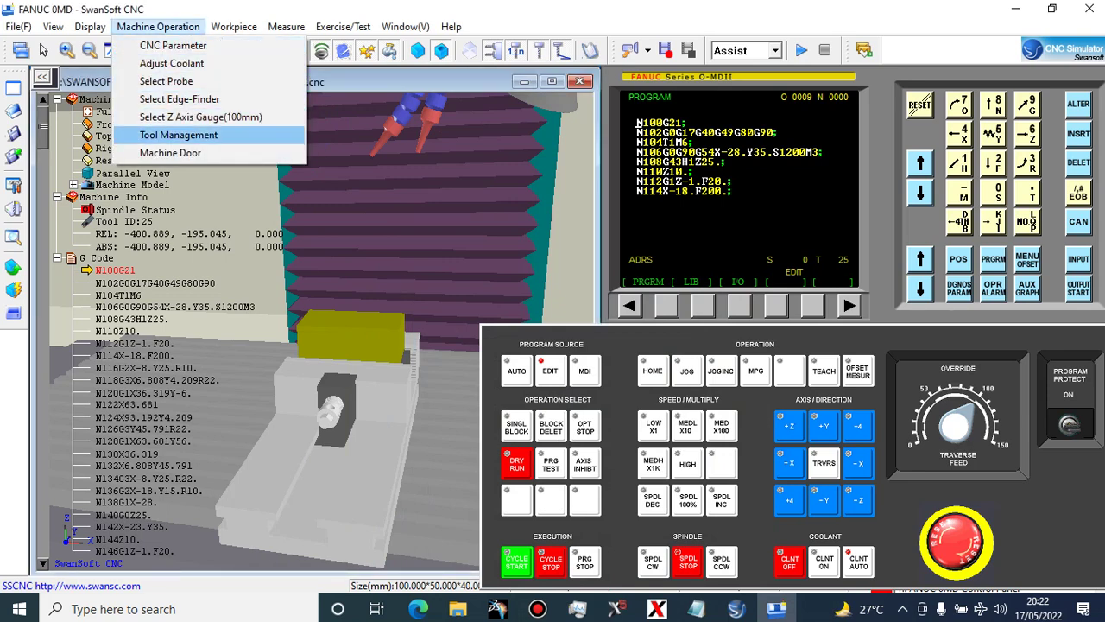
click(179, 134)
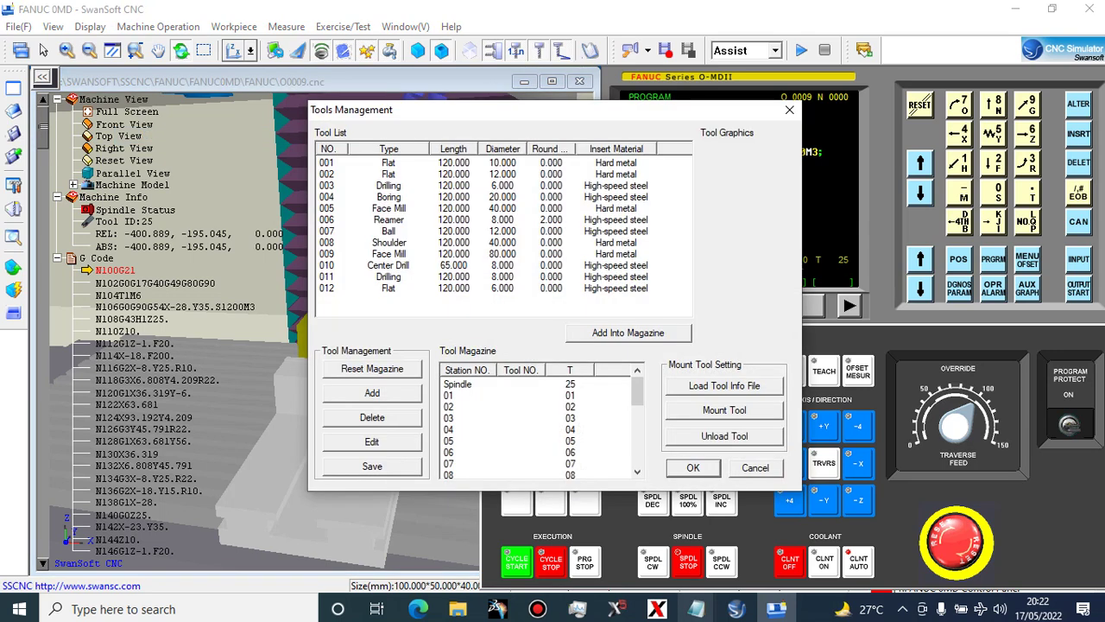
mouse_move(696, 608)
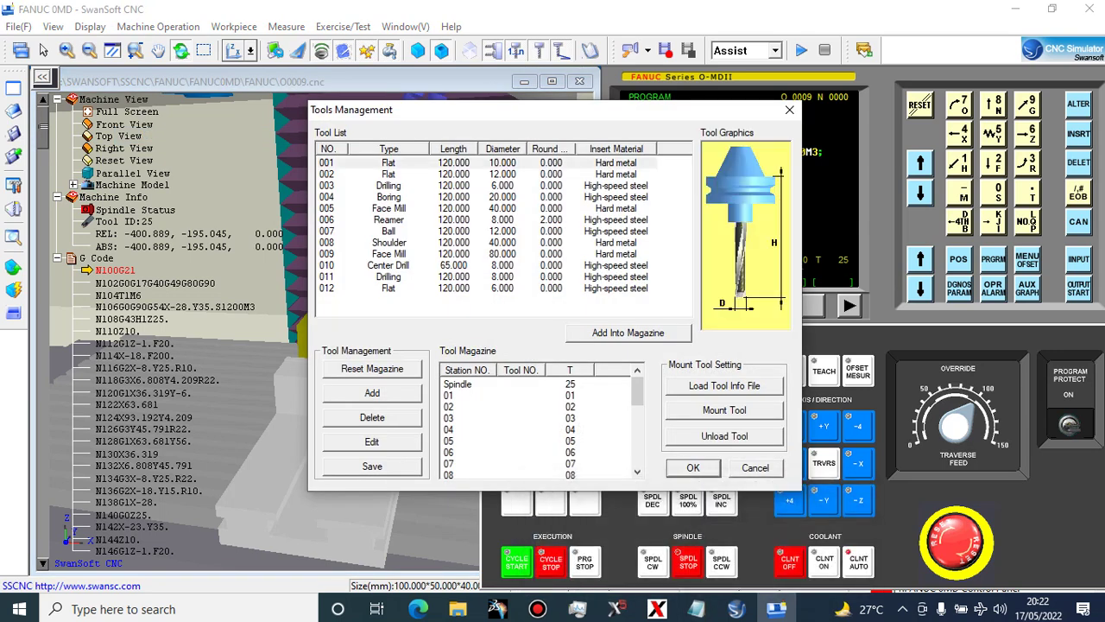
drag(518, 385, 518, 395)
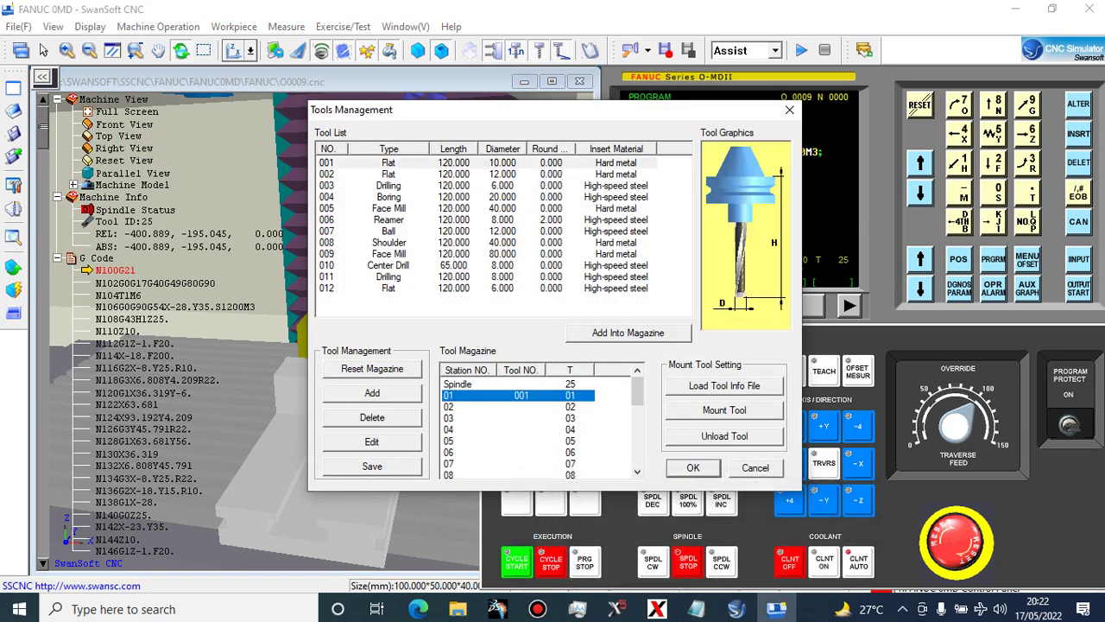
click(371, 441)
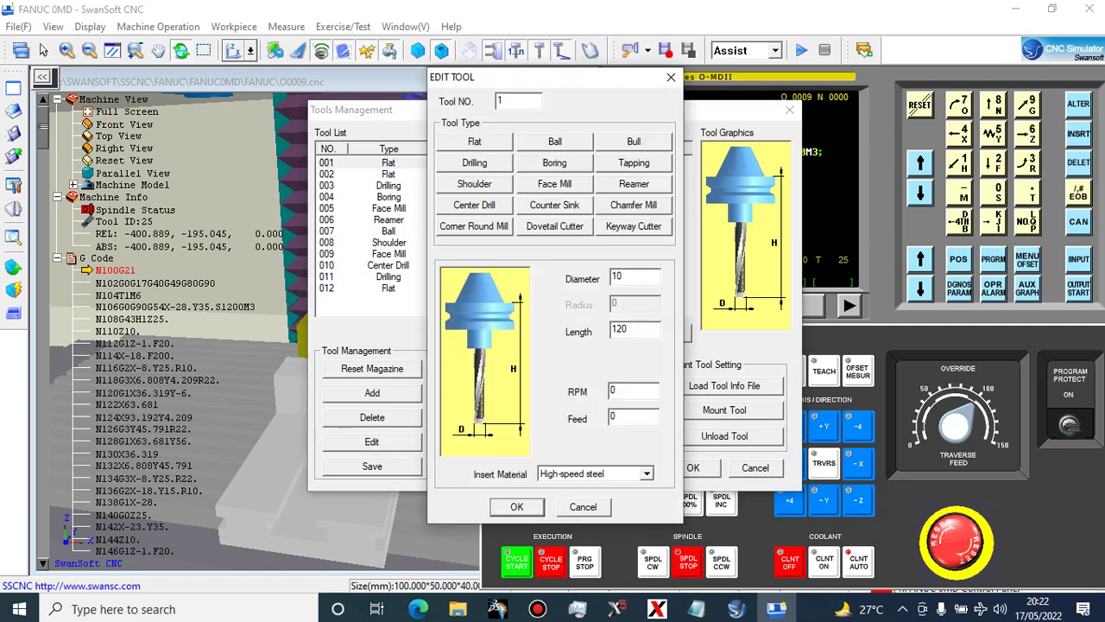
click(582, 507)
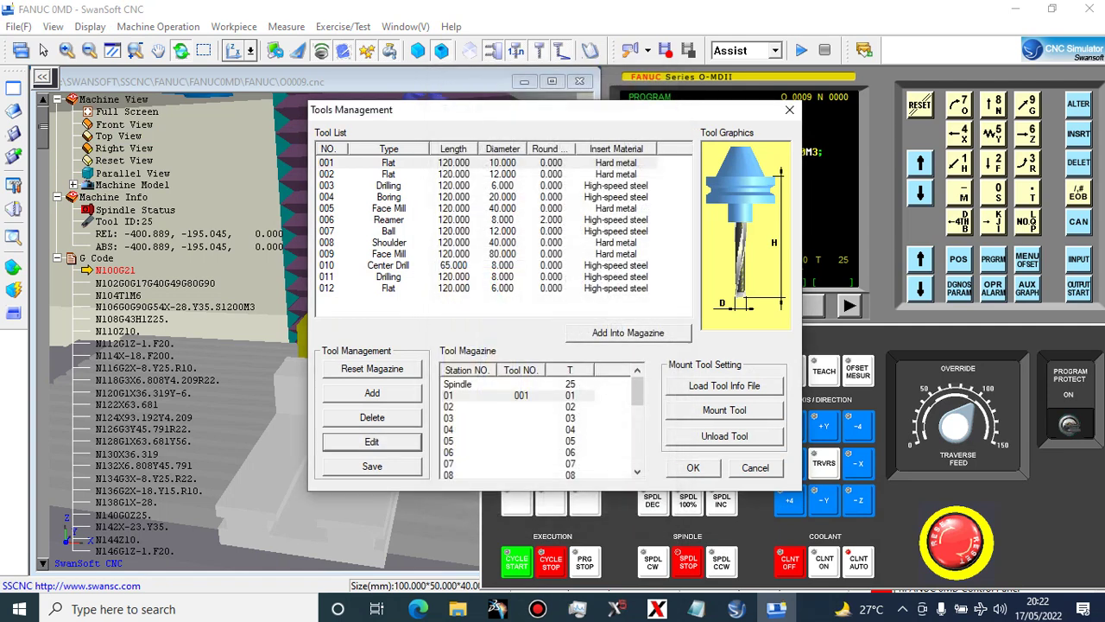
Try the 6 mm drilling tool 003 in magazine station 02, and reset the tool magazine
drag(390, 185, 519, 407)
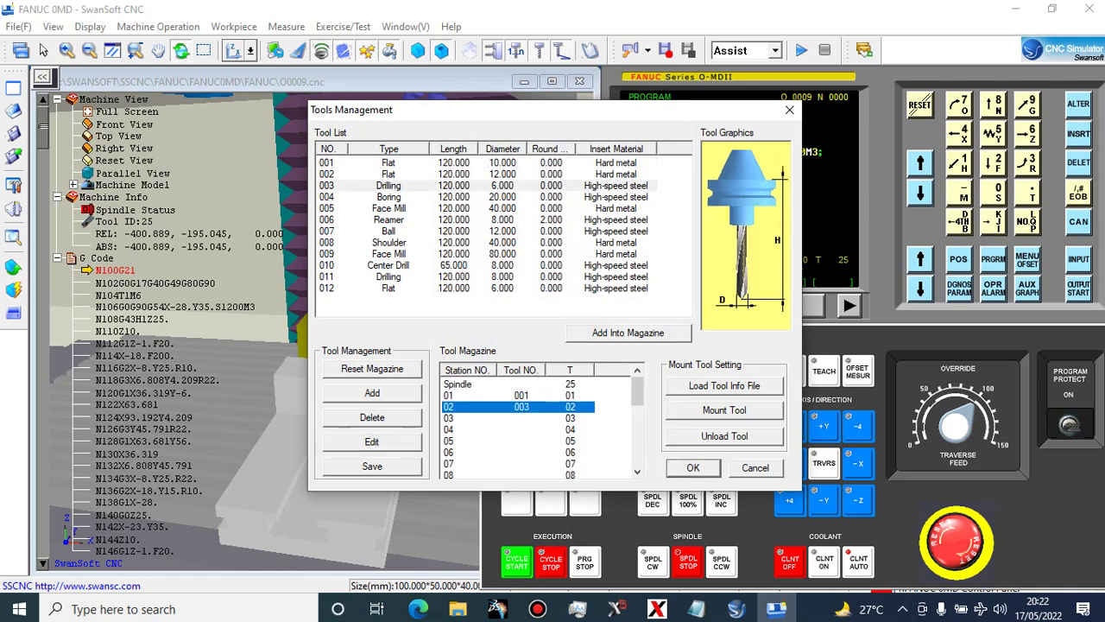
click(371, 441)
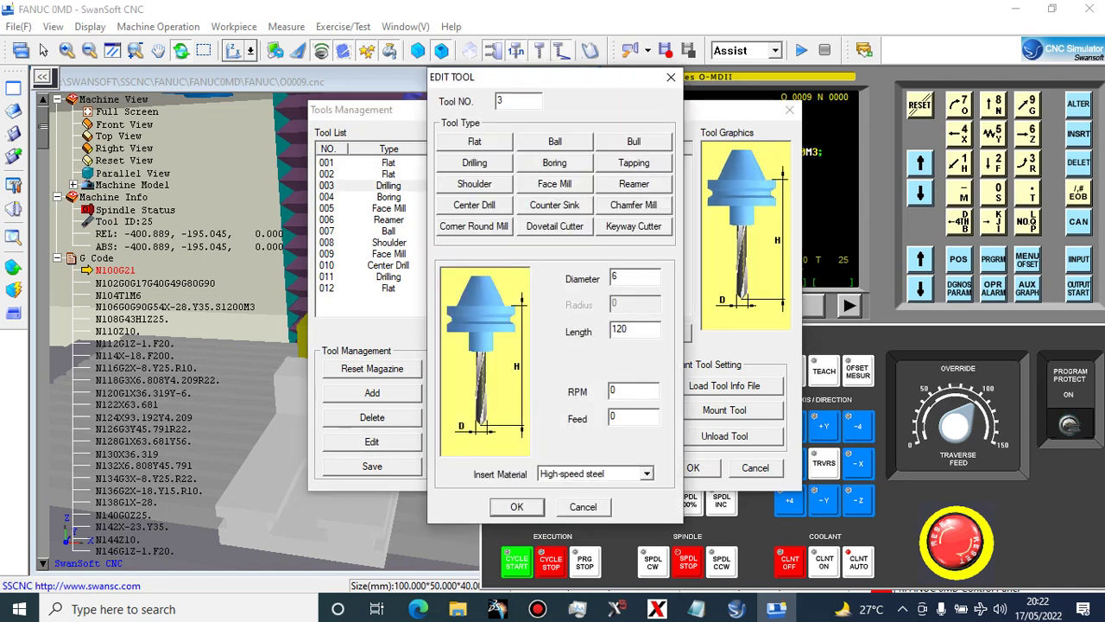
key(Return)
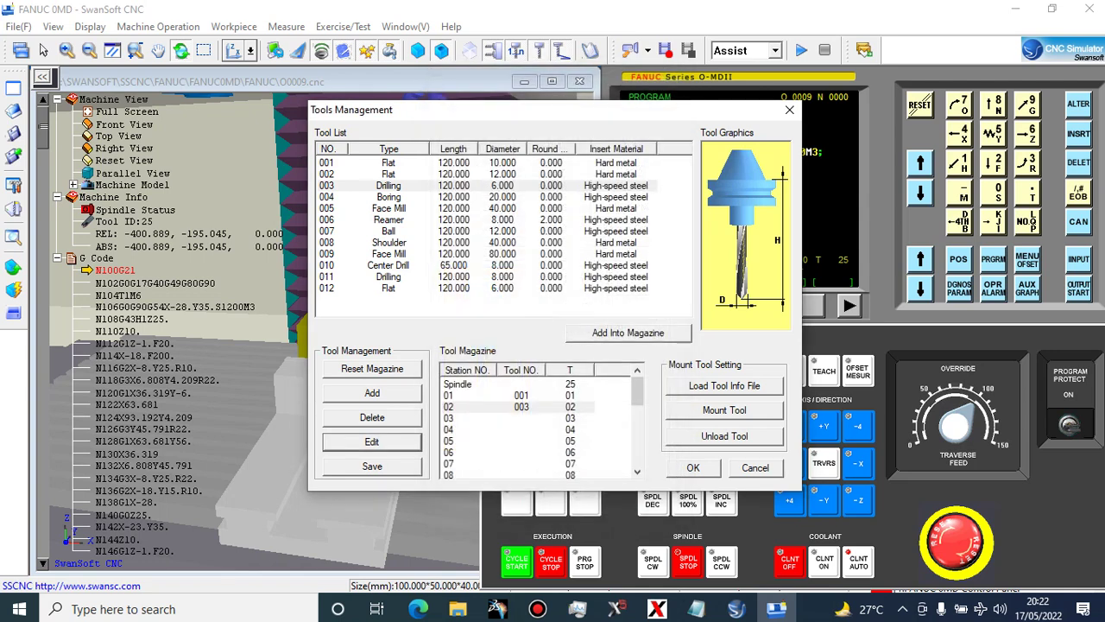
click(490, 406)
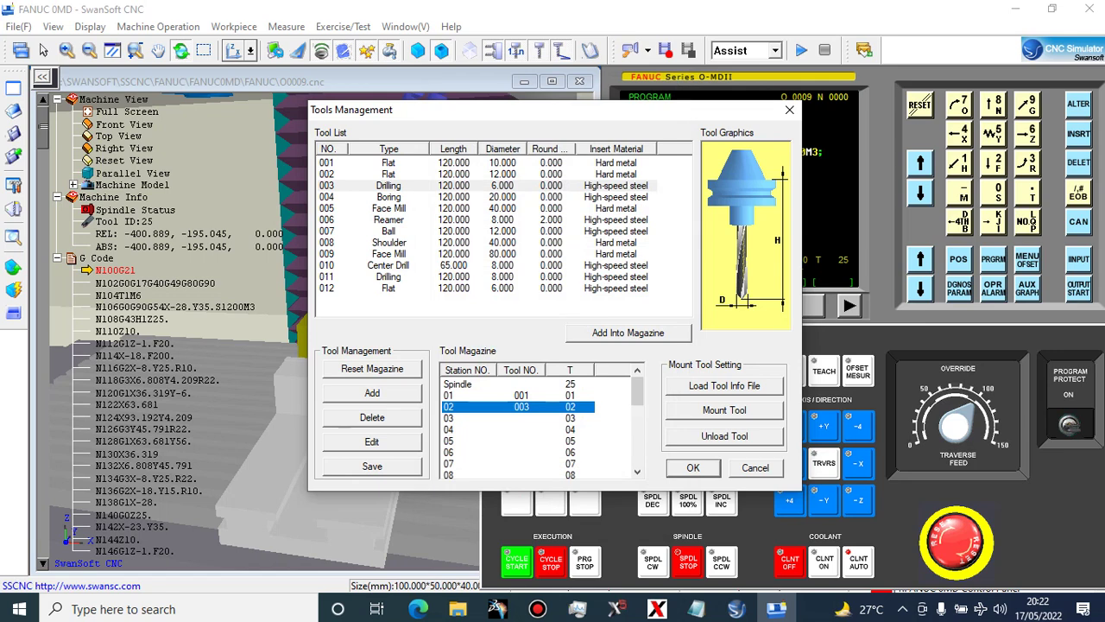
click(345, 421)
key(Return)
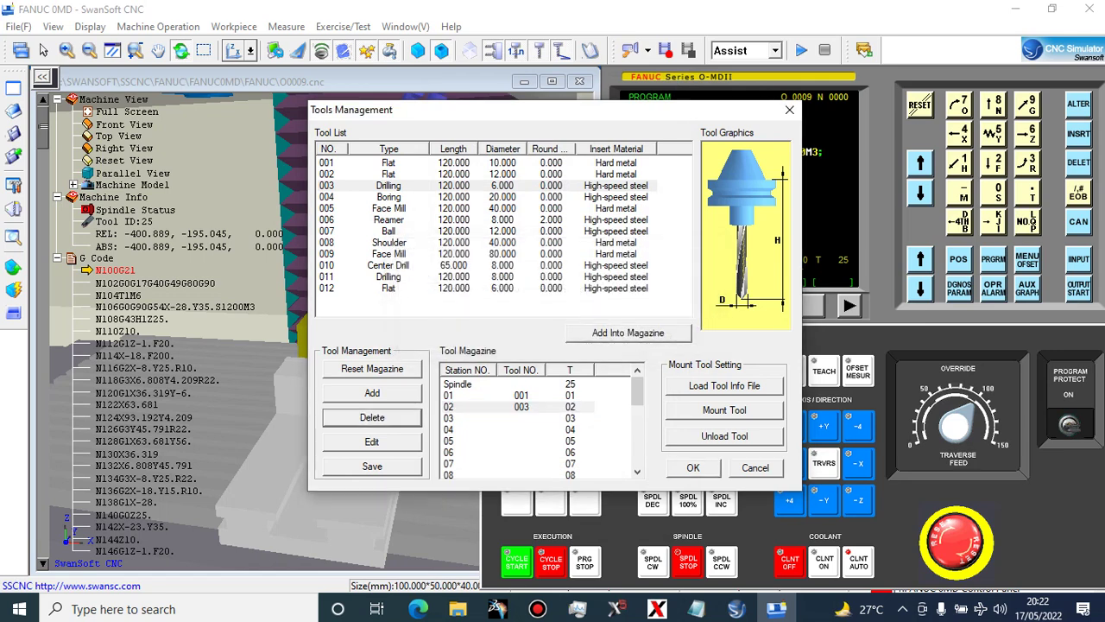
click(490, 407)
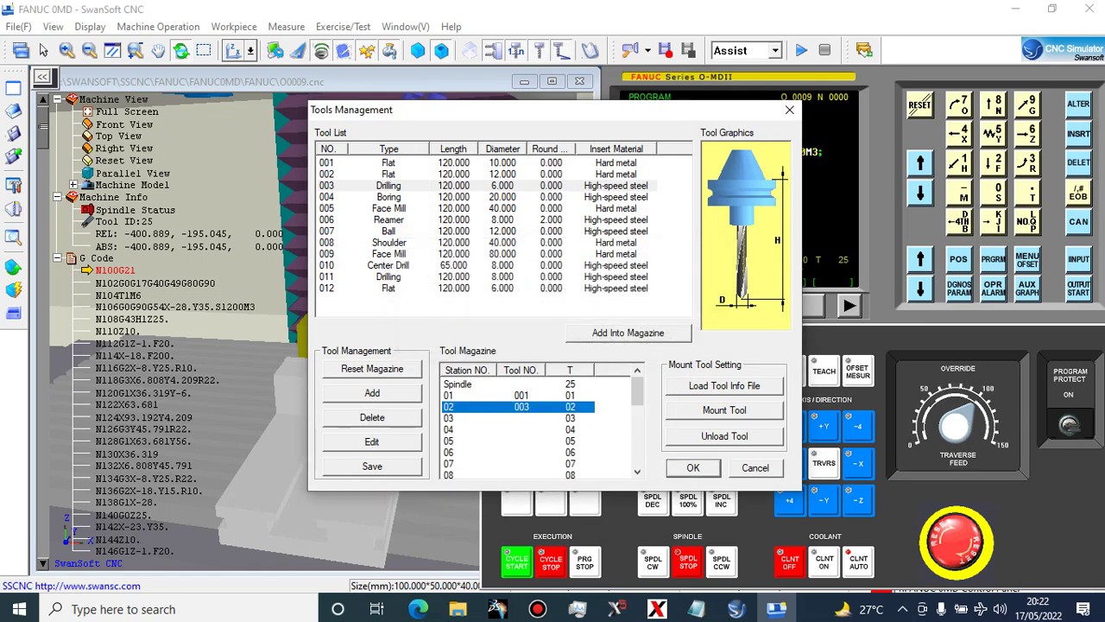
click(373, 369)
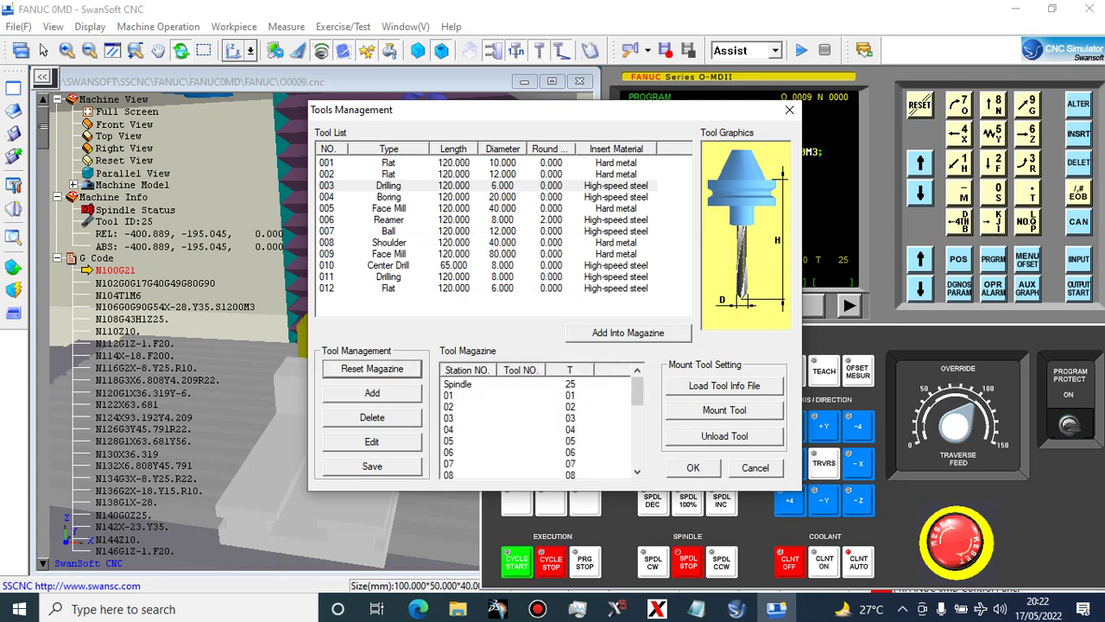
Put flat tool 001 back into magazine station 01 and try adding it to station 02 as well
click(389, 163)
drag(389, 162, 475, 396)
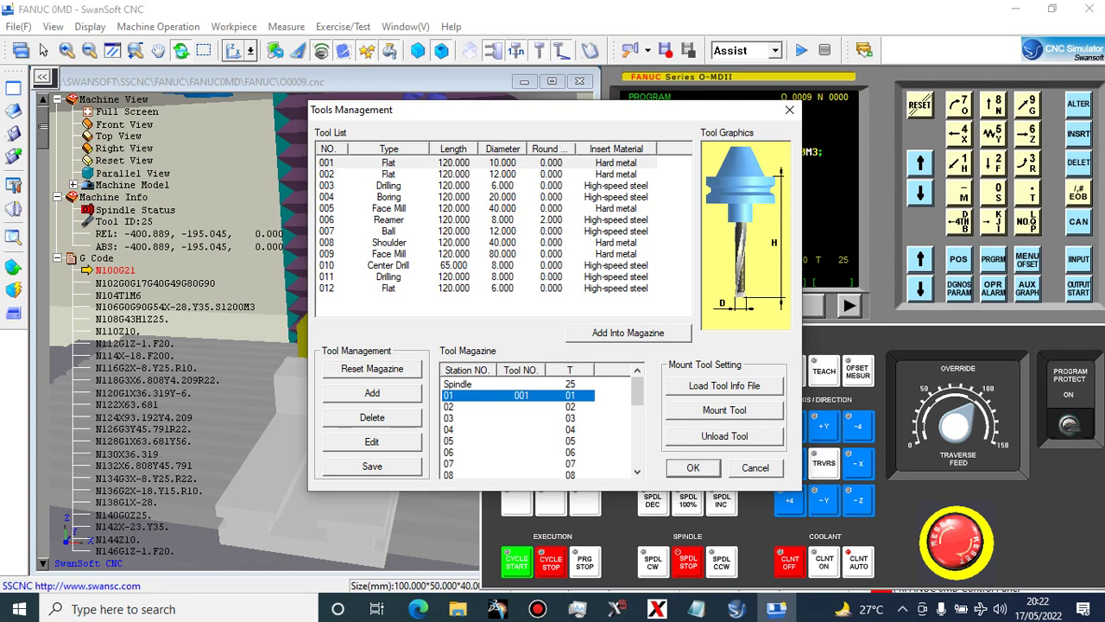
click(492, 406)
click(628, 333)
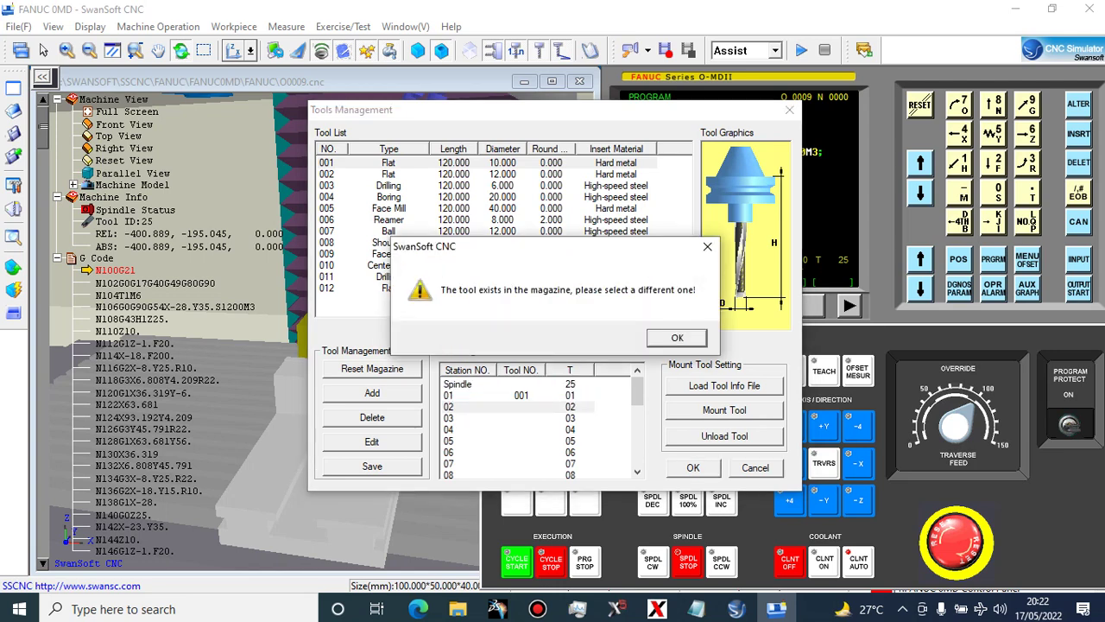
key(Return)
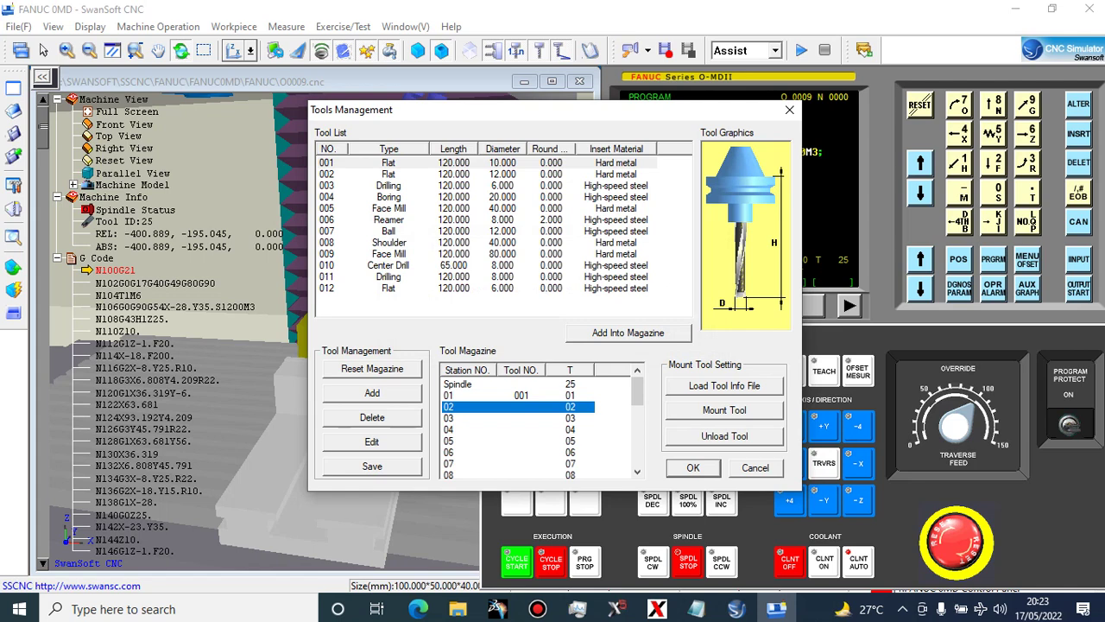
Assign flat tool 002 to magazine station 02 and set its diameter to 6 mm
drag(389, 174, 492, 407)
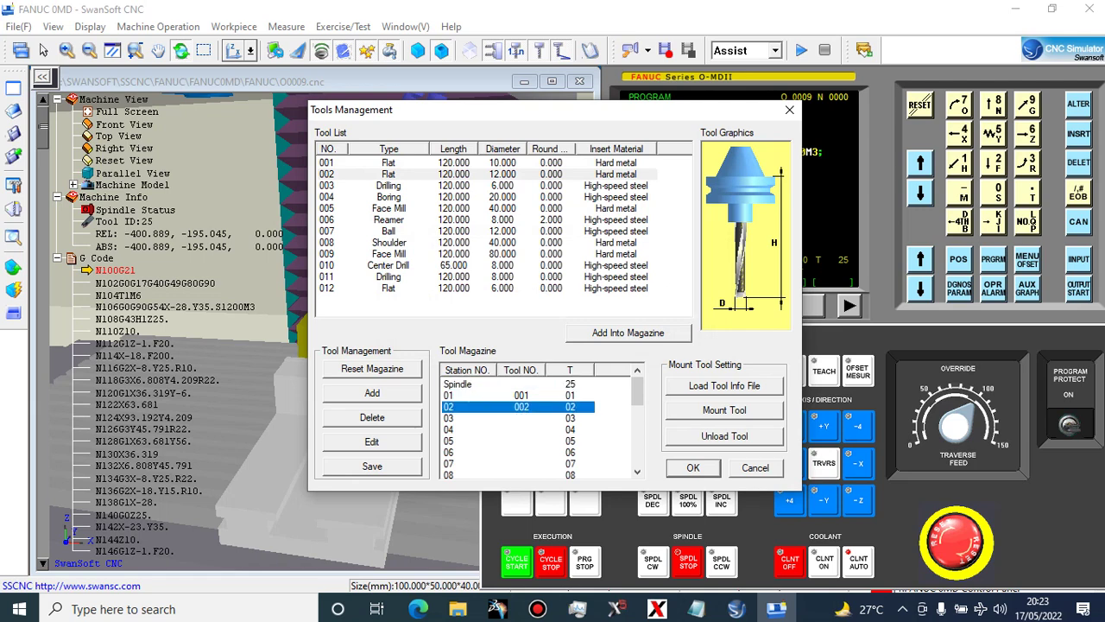
click(372, 442)
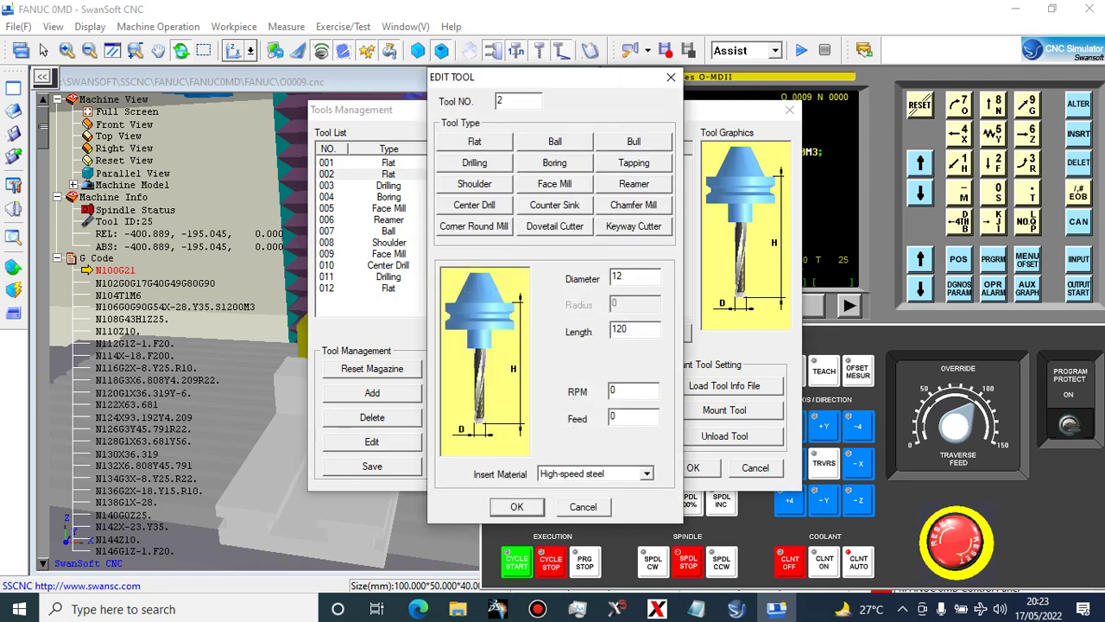
drag(625, 276, 609, 276)
text(6)
key(Return)
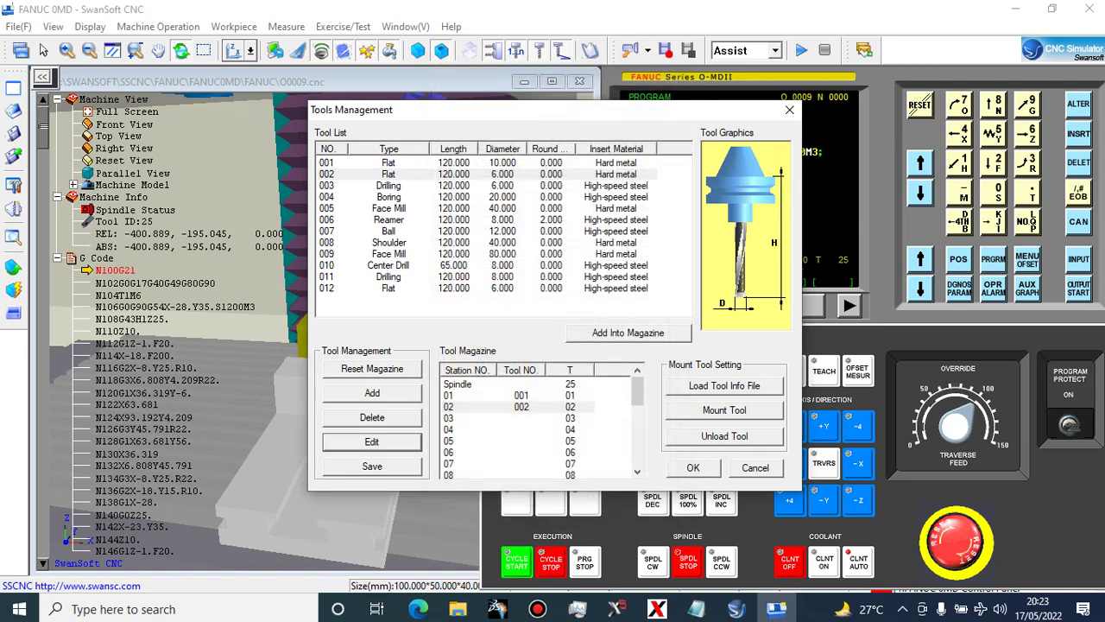
Assign the 6 mm drilling tool 003 to magazine station 03 and accept the tool setup
drag(389, 186, 518, 418)
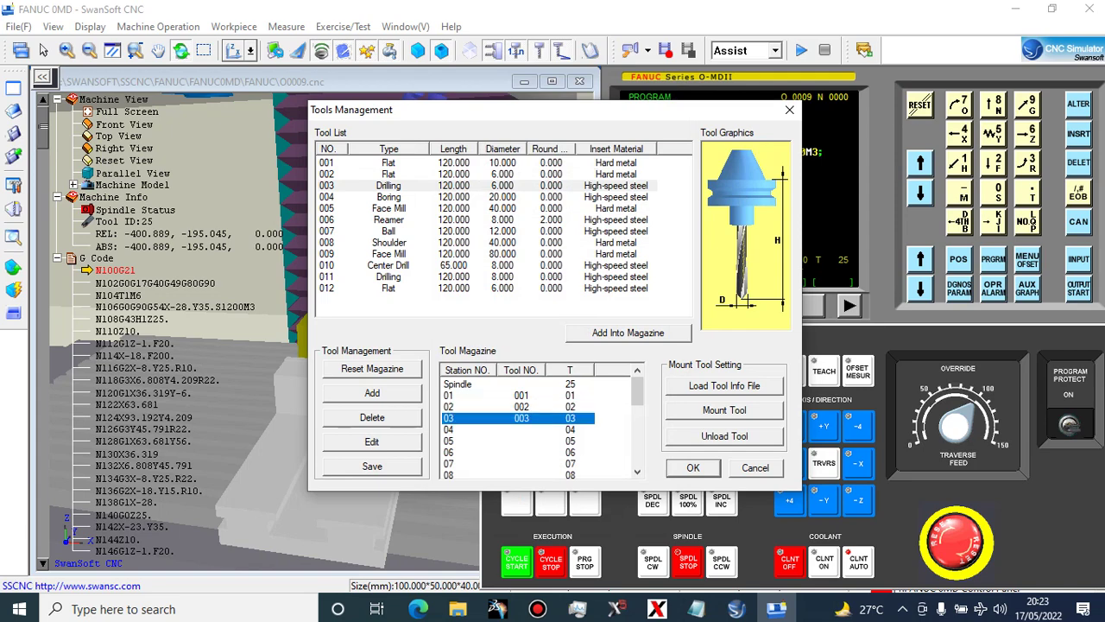
key(Return)
scroll(321, 332, down, 6)
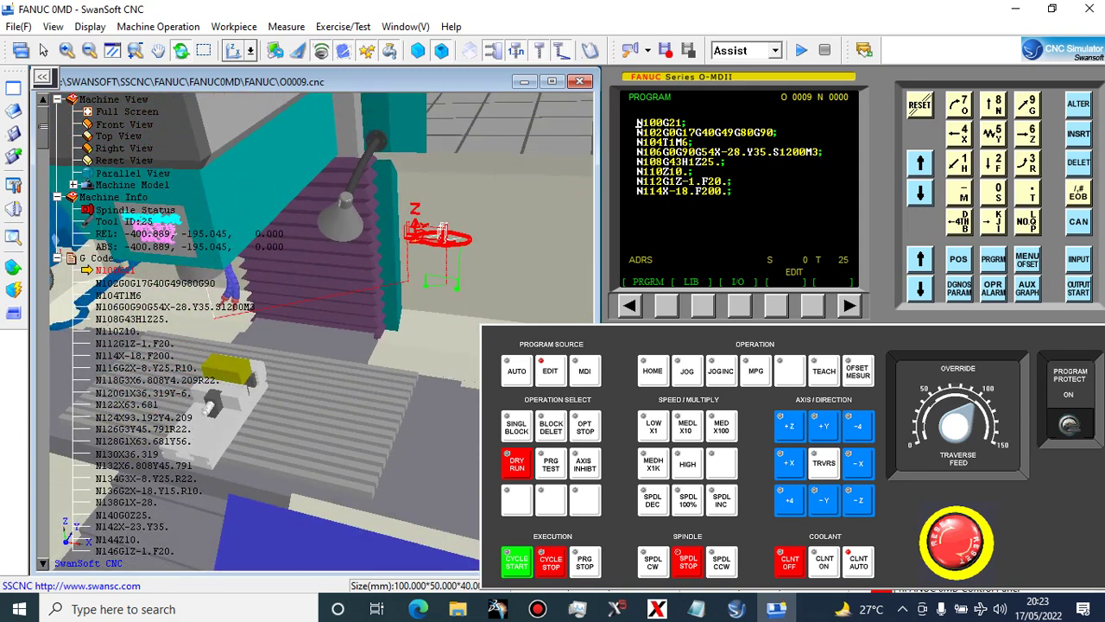
Show the controller's work coordinates page, followed by its actual position page
click(1027, 259)
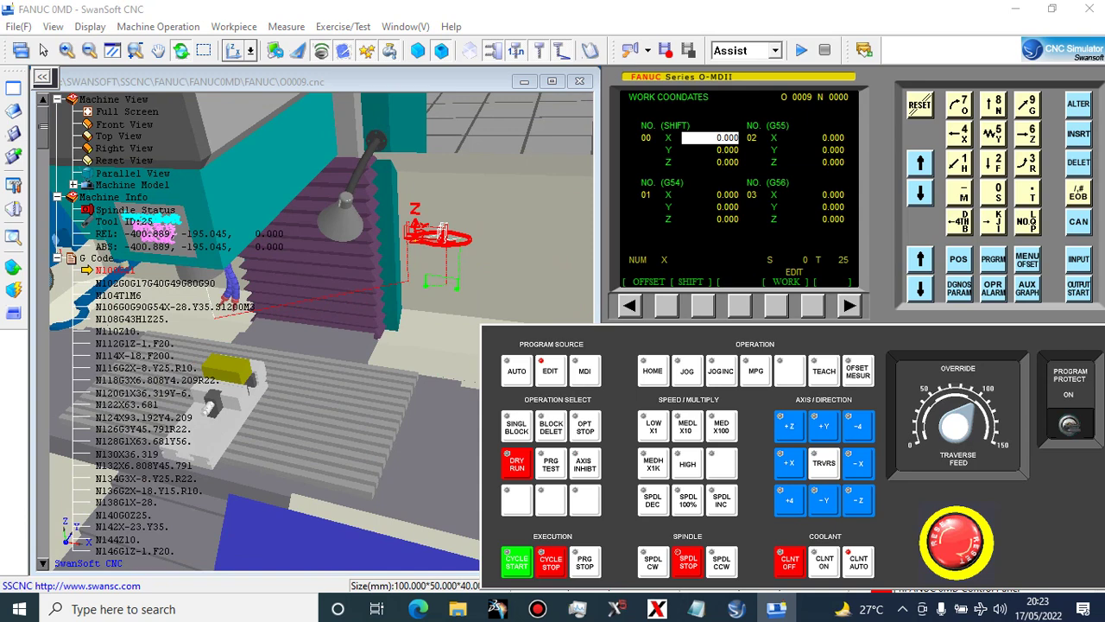
click(958, 259)
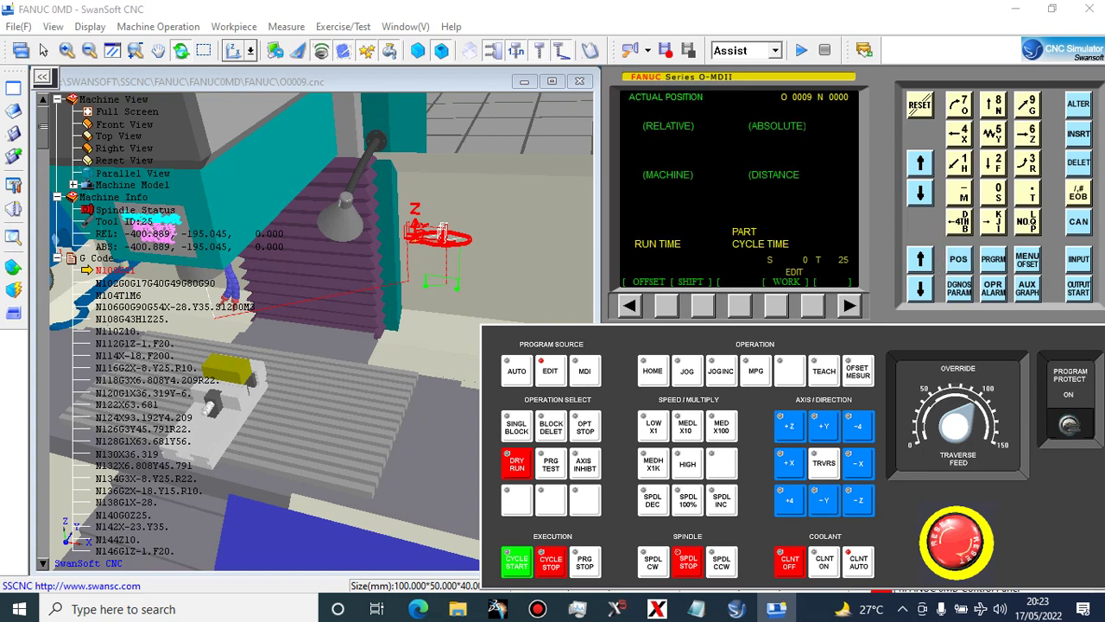